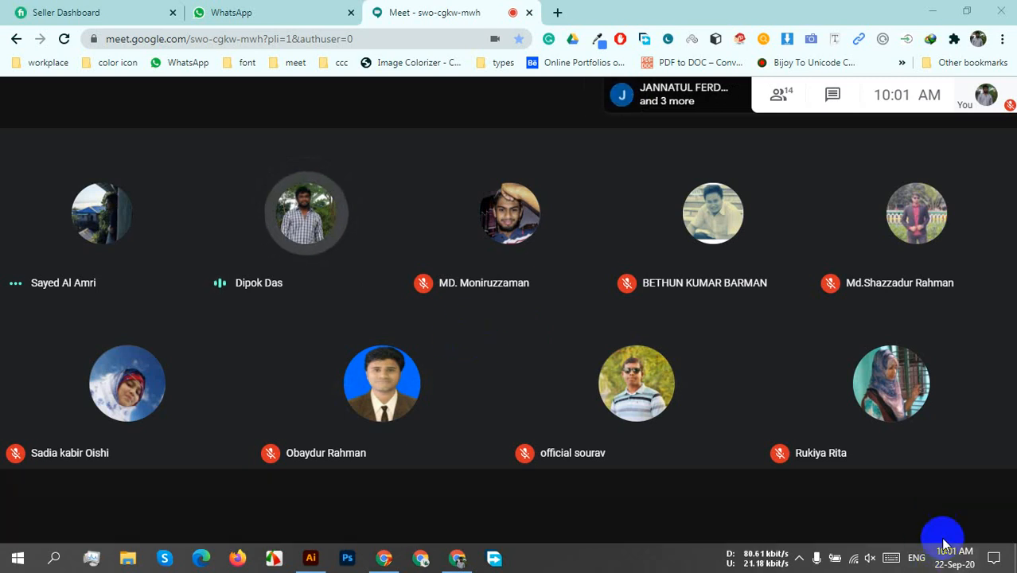
Present the entire screen to everyone in the meeting.
left_click(923, 495)
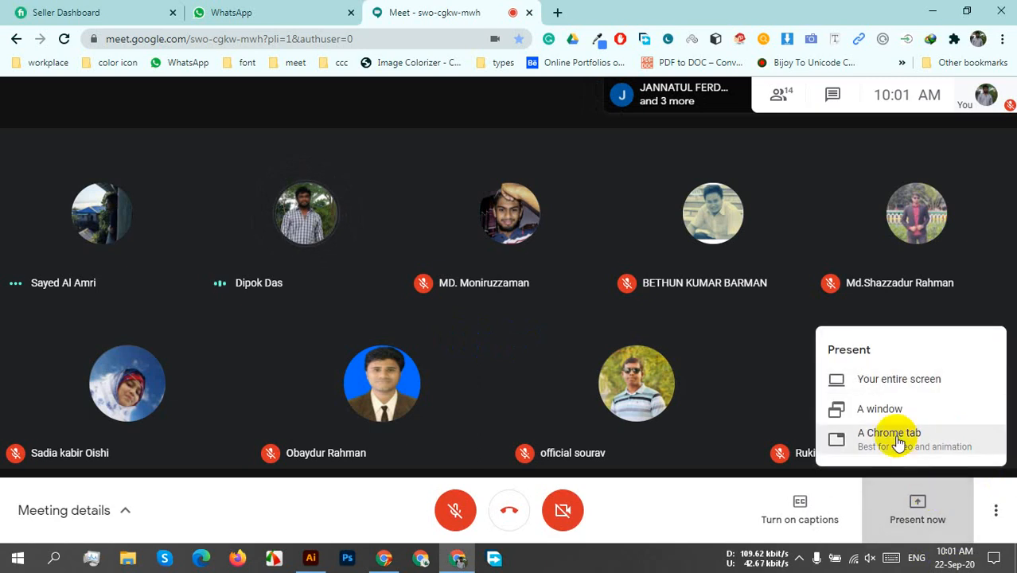
left_click(876, 378)
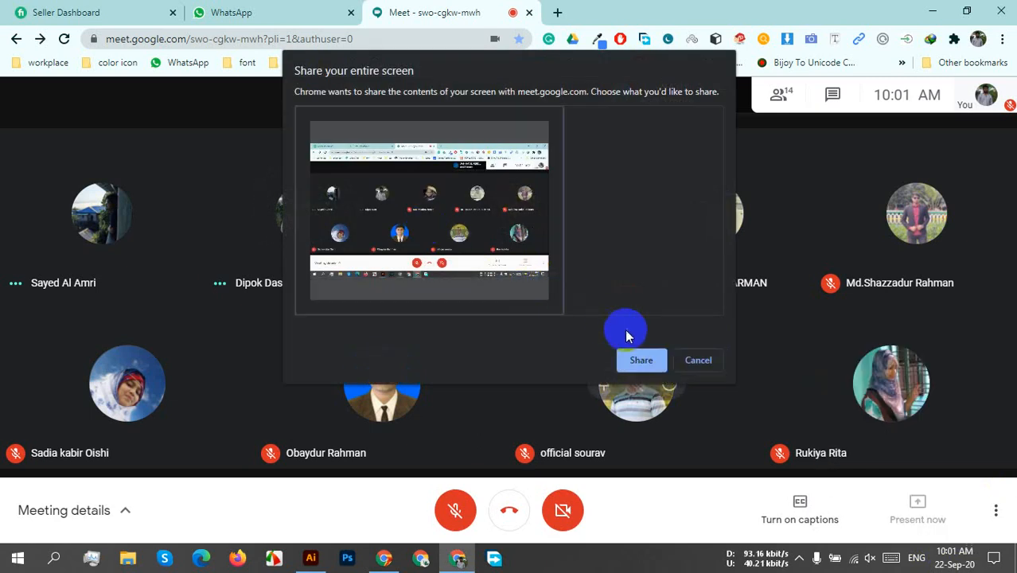
left_click(642, 361)
left_click(653, 521)
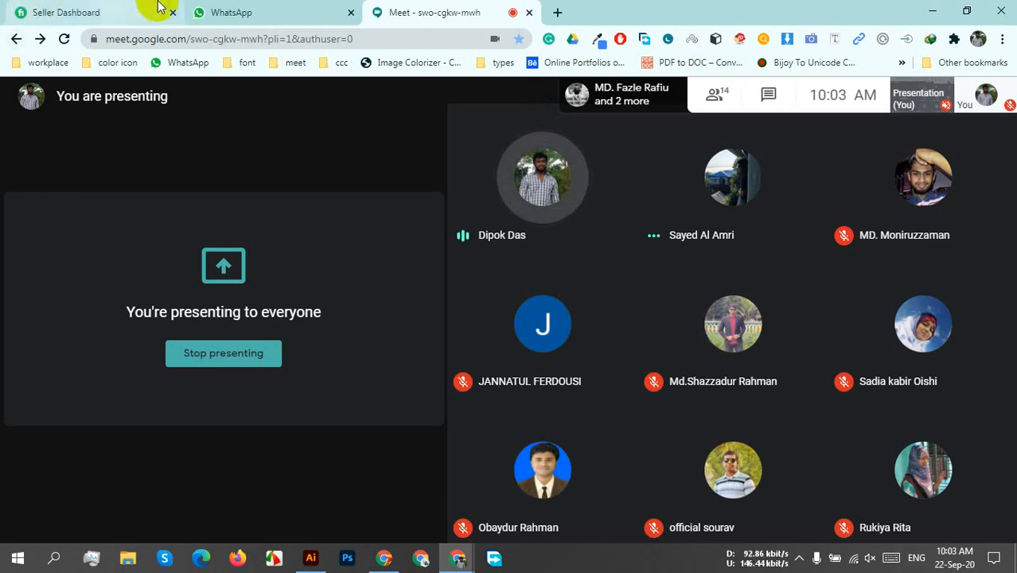
Search Google for "black lives matter" in a new browser tab.
left_click(555, 12)
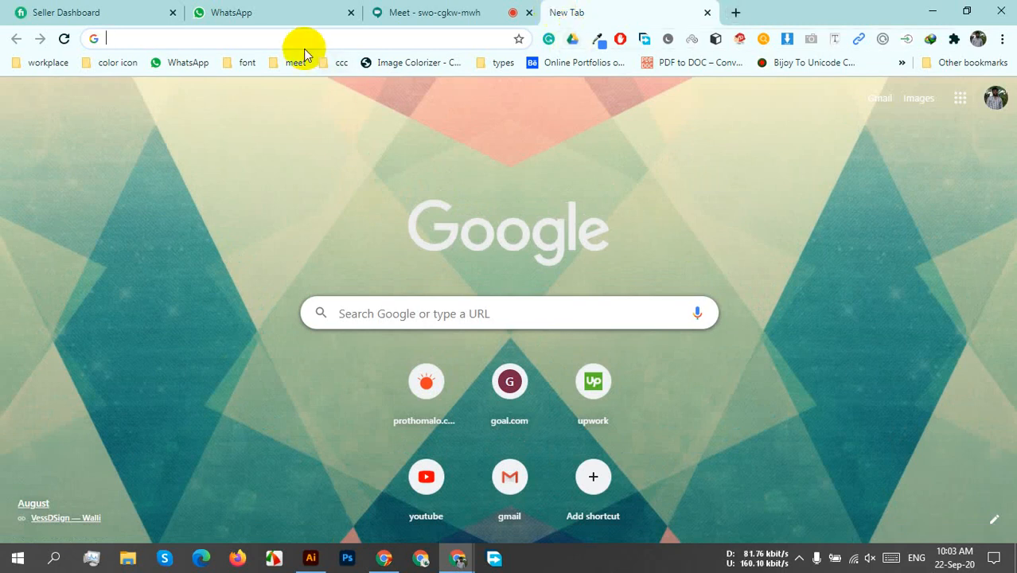
type("b")
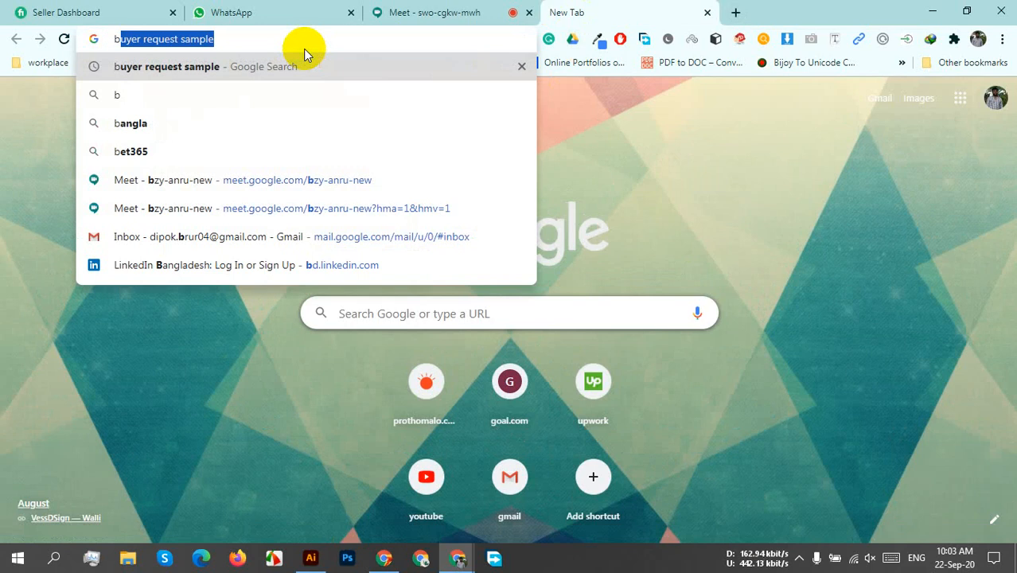
type("lack ")
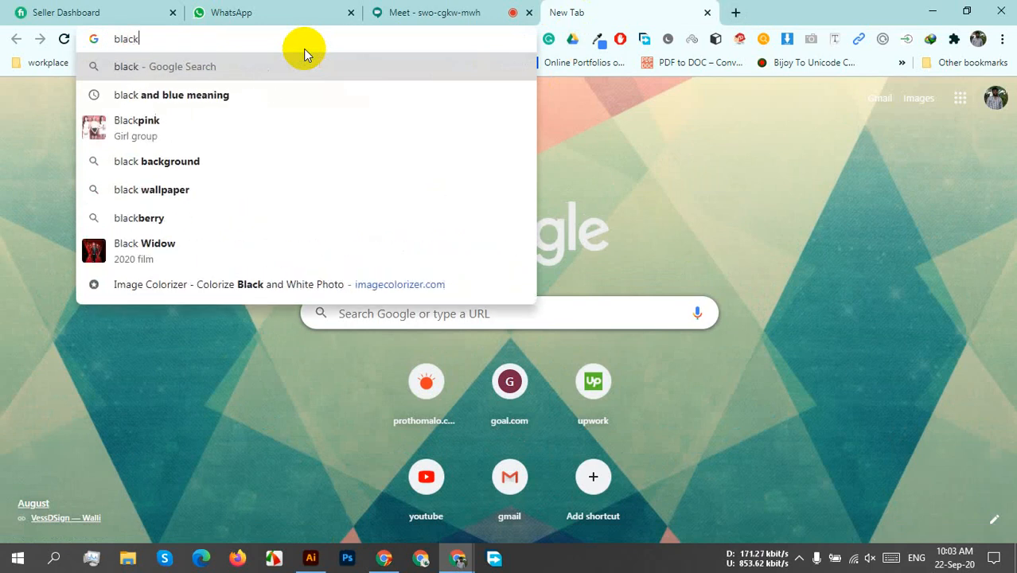
type("live")
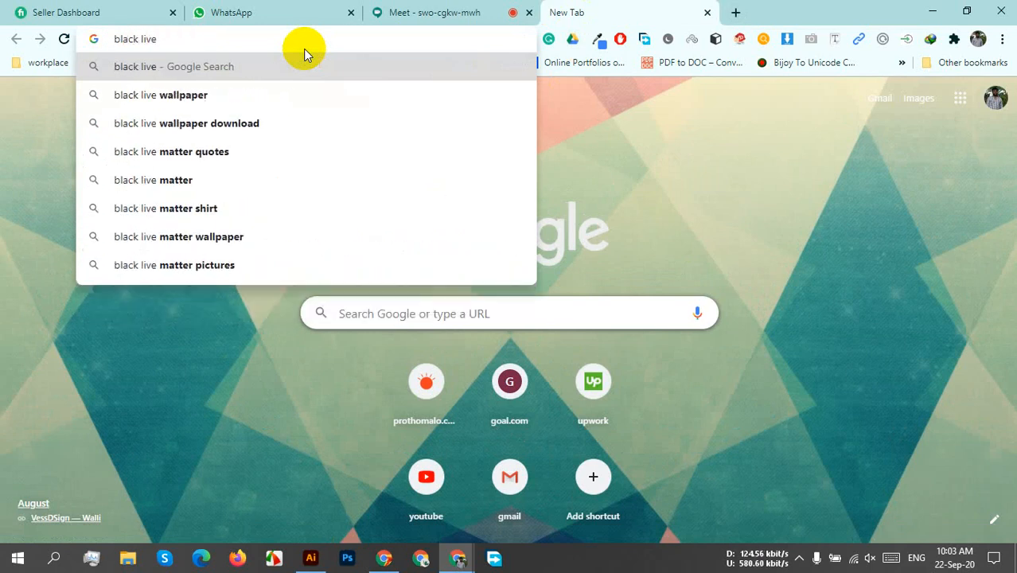
key("BackSpace")
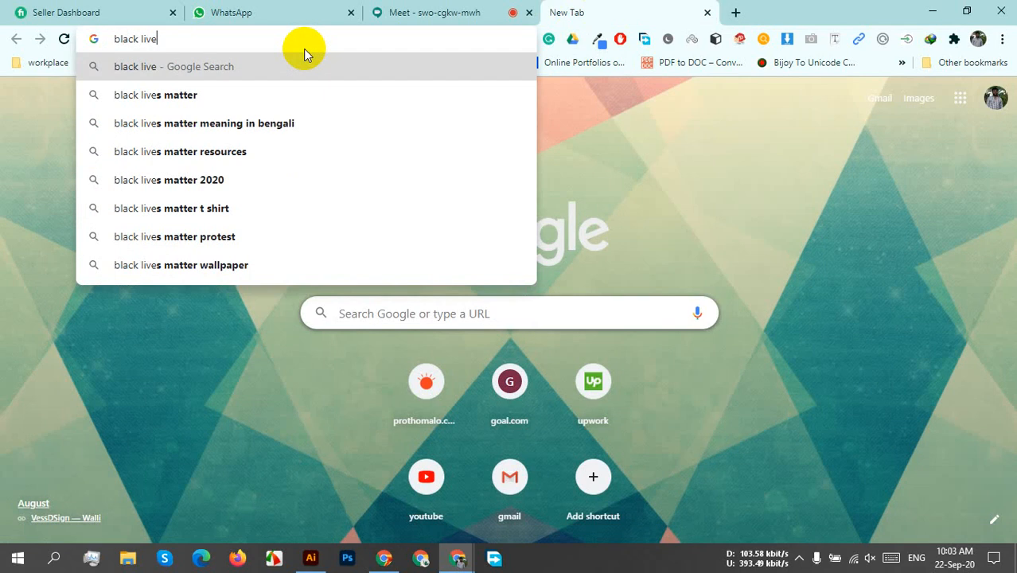
type("s")
key("Return")
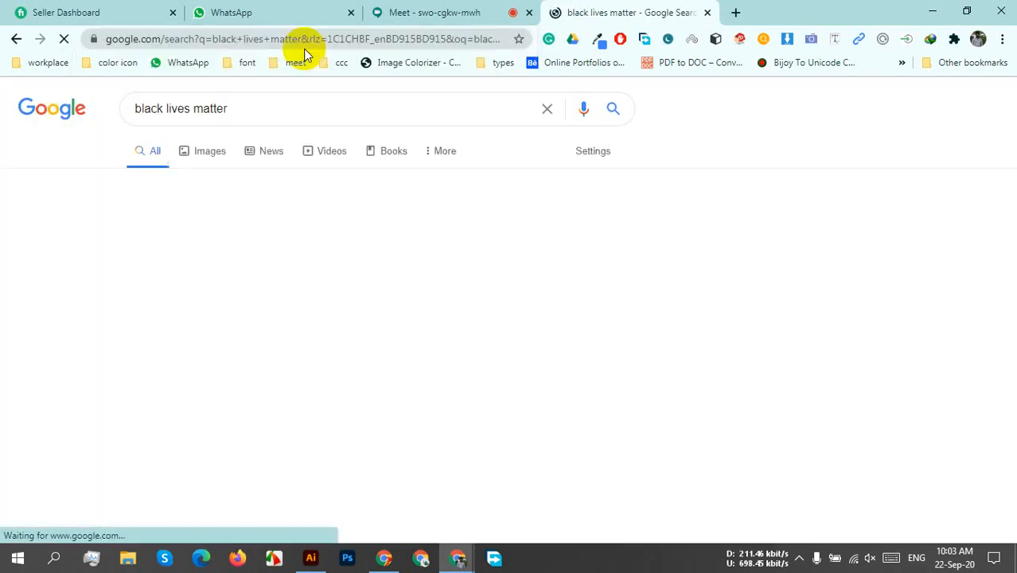
Refine the search to "black lives matter t shirt" and show the image results.
left_click(298, 106)
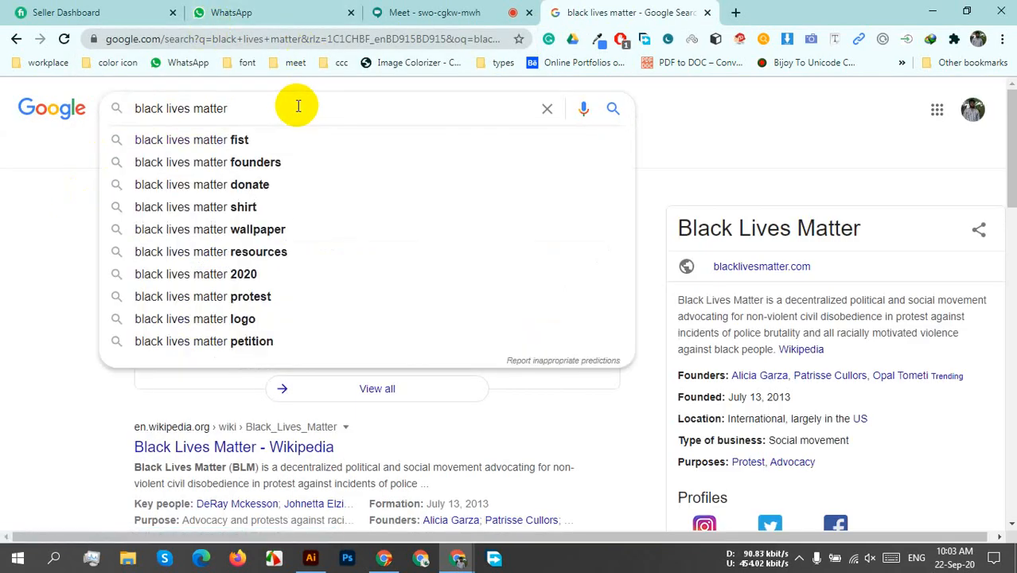
type("t sh")
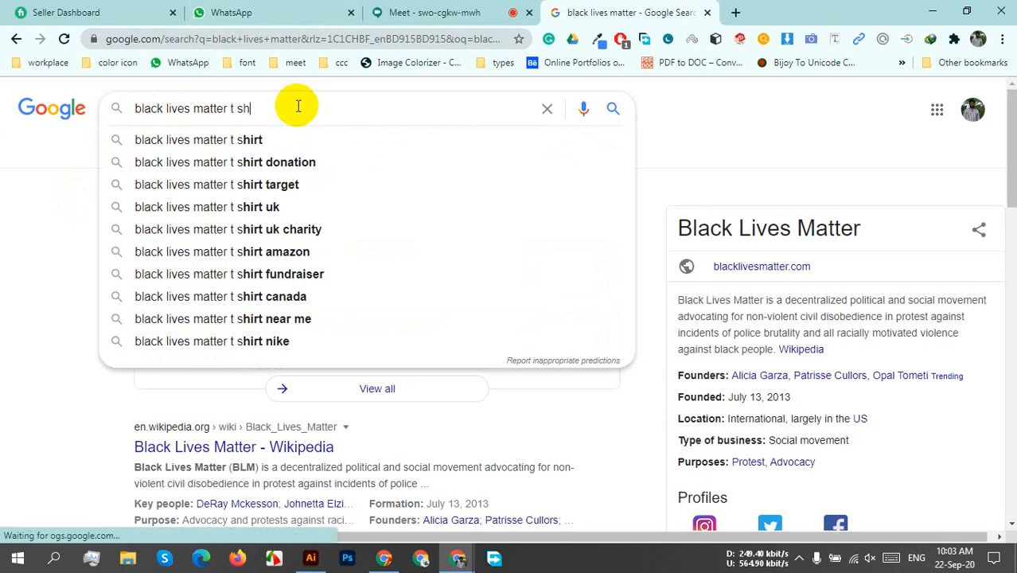
type("irt")
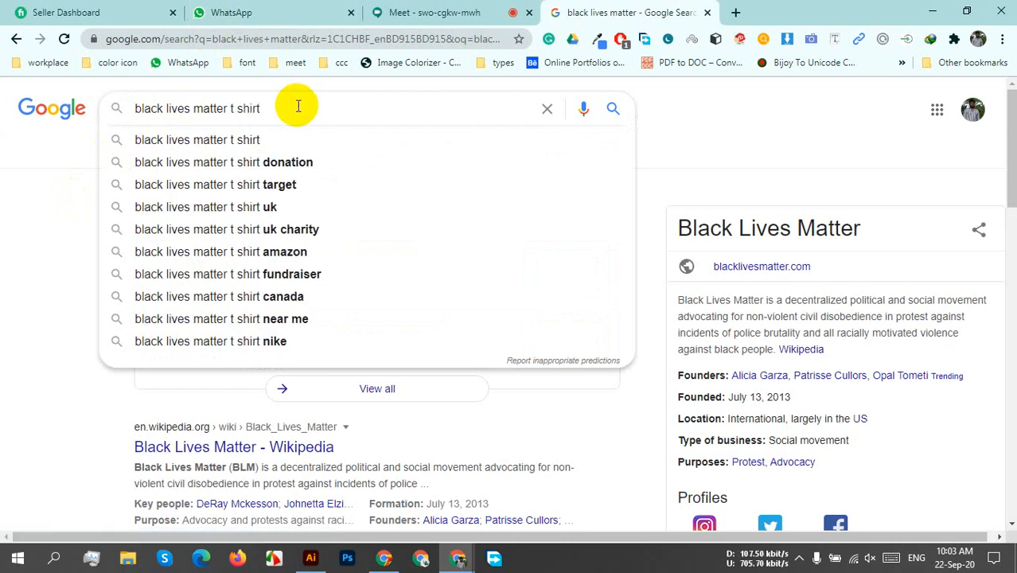
key("Return")
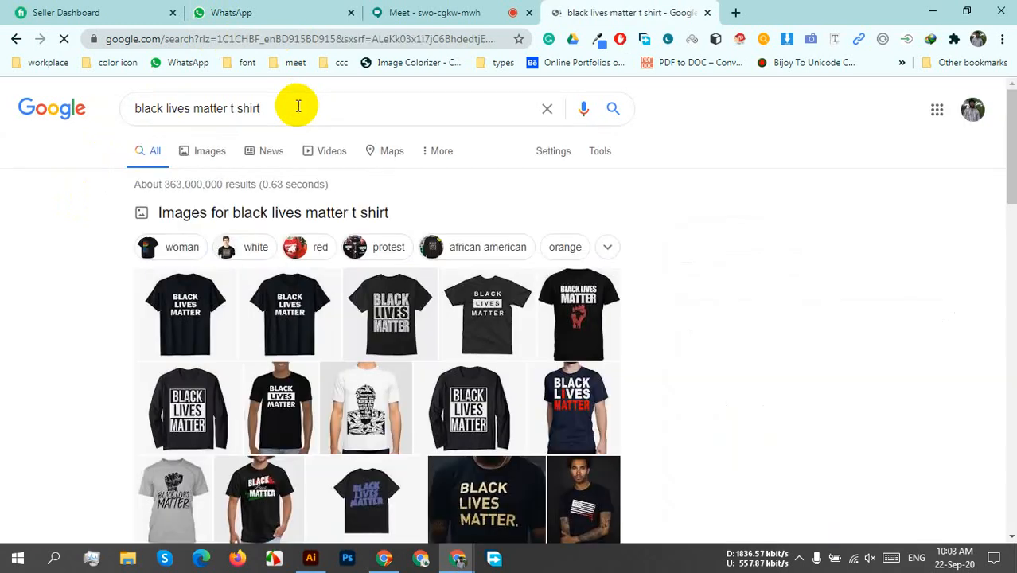
left_click(210, 154)
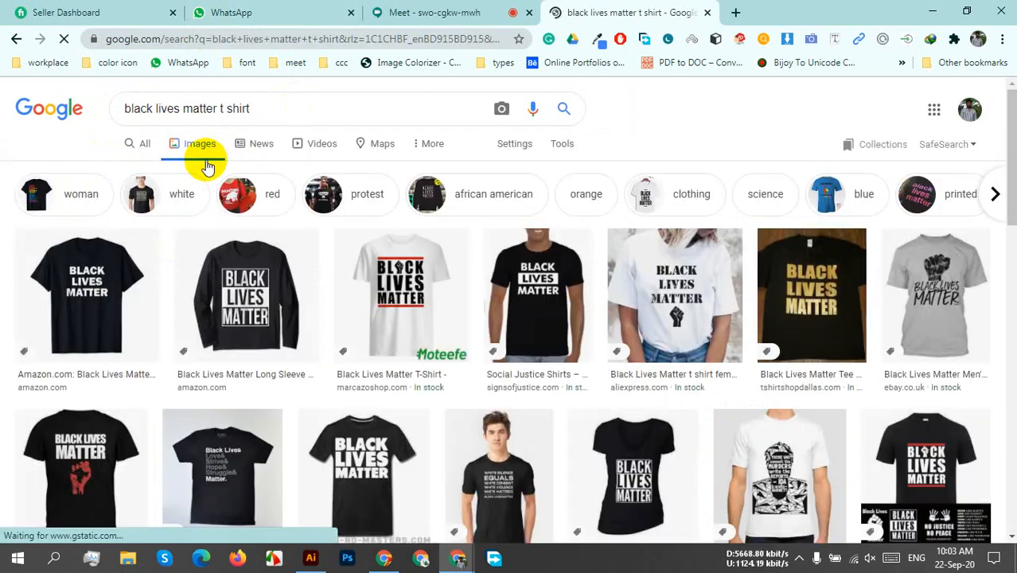
Preview the first-row shirts, including the long-sleeve design, the Signs of Justice shirt and the white shirt with red bars.
left_click(84, 304)
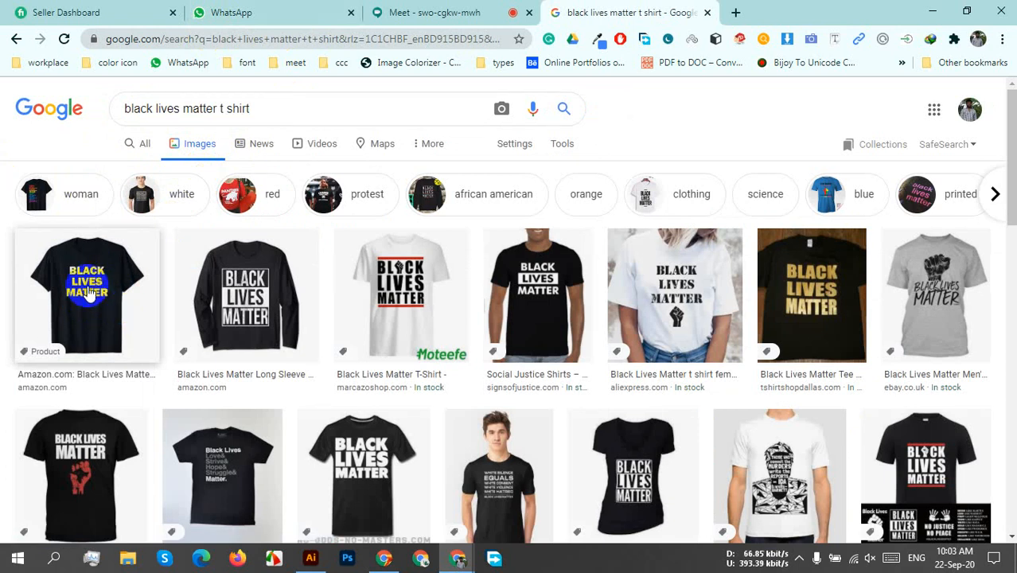
left_click(214, 306)
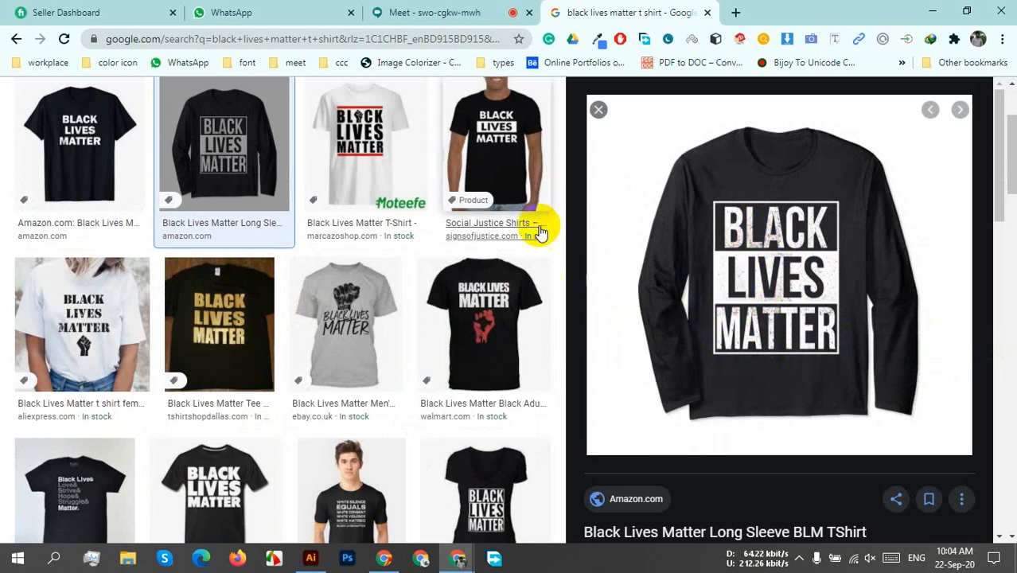
left_click(489, 162)
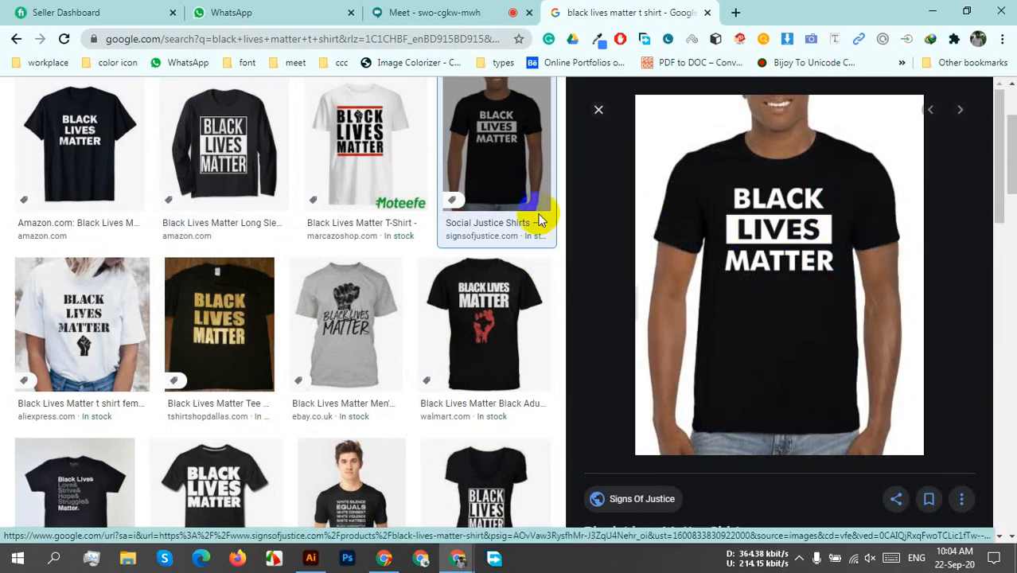
left_click(377, 158)
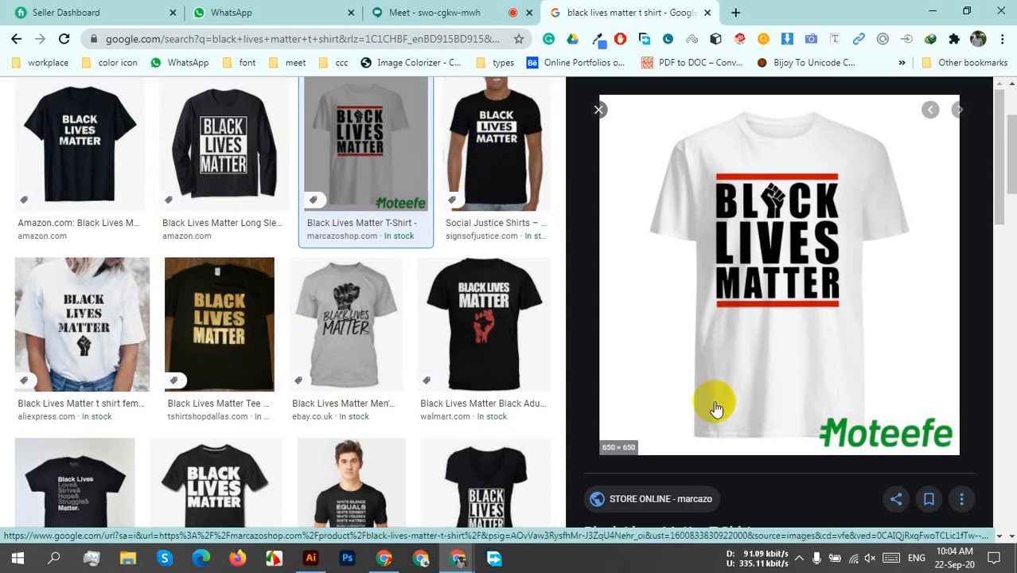
Preview the related white Moteefe shirt with LIVES in a black box and examine its related images.
scroll(903, 400, "down", 8)
left_click(778, 193)
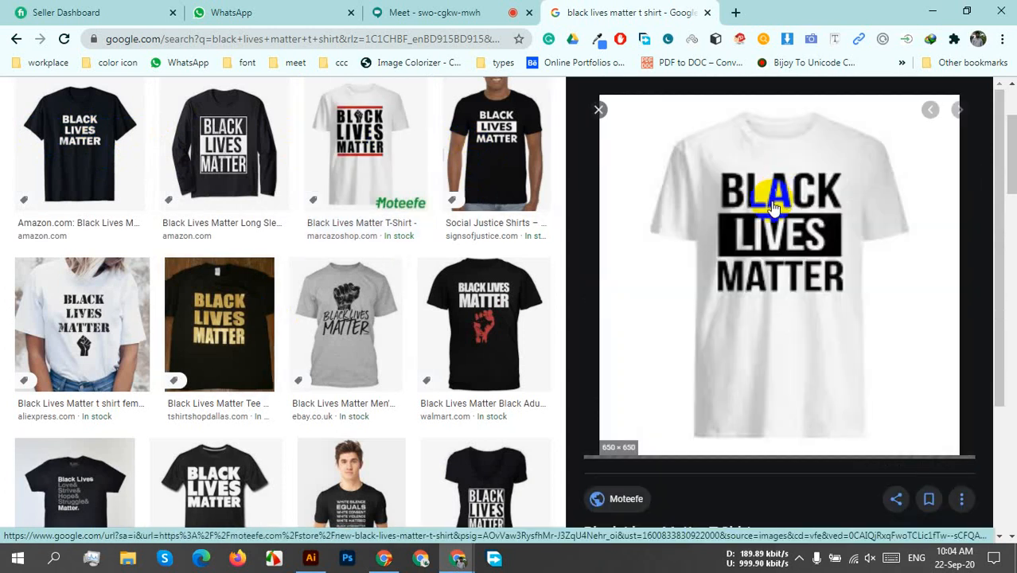
scroll(907, 381, "down", 4)
scroll(907, 382, "down", 1)
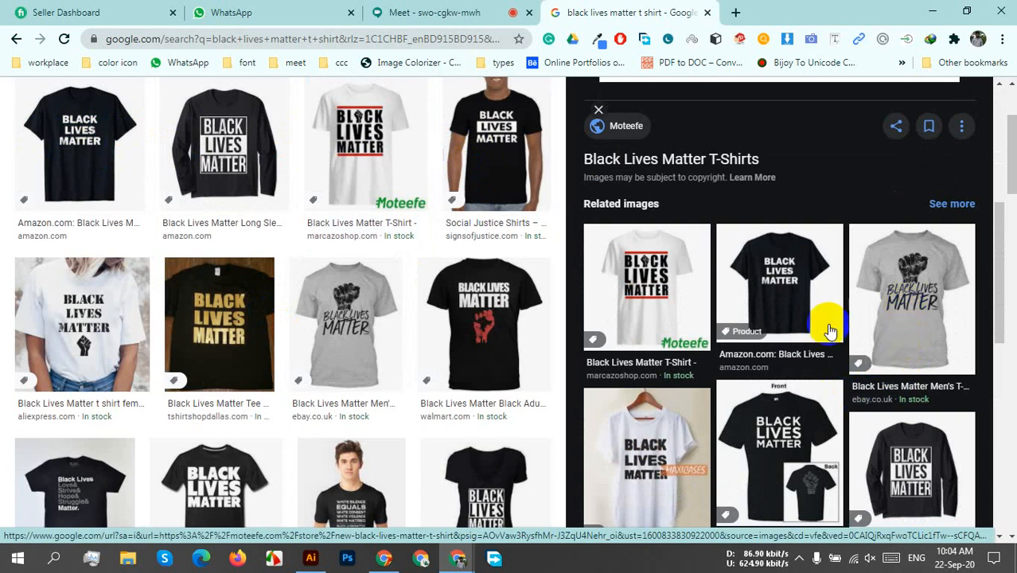
Compare the black shirt with the red fist, the grey fist shirt and the gold-lettered tee in the image results.
left_click(483, 321)
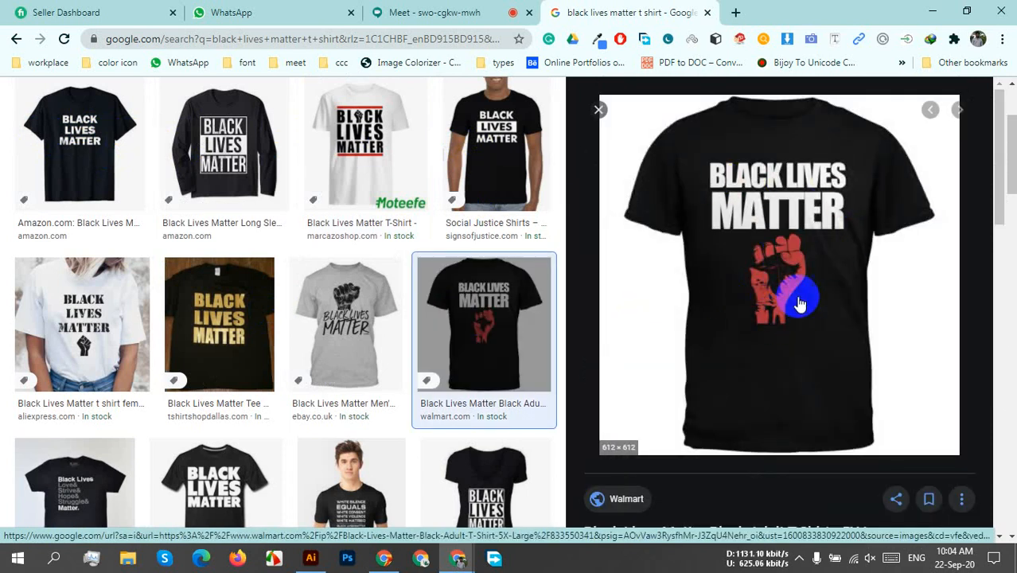
left_click(381, 339)
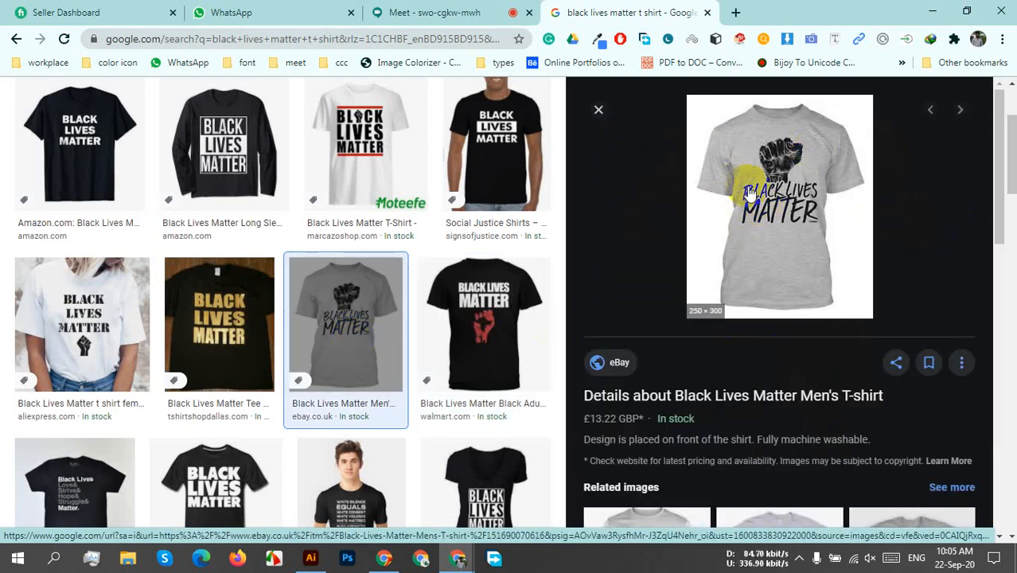
left_click(247, 319)
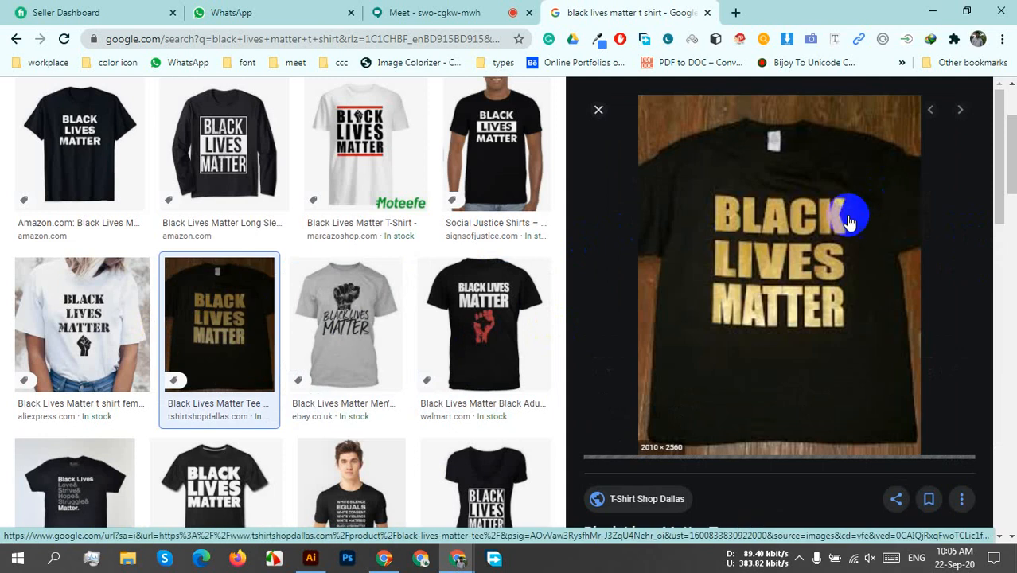
Browse the gold-lettered tee's related images, previewing the TeeHerivar shirt, the silver-lettered wearyoutry shirt and the Spreadshirt dripping-letter fist design.
scroll(848, 373, "down", 3)
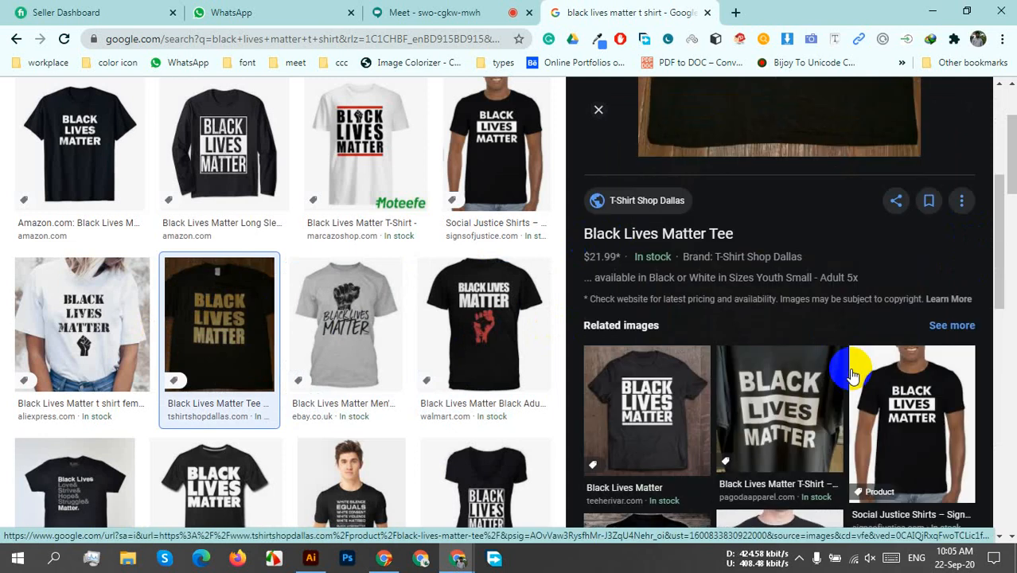
scroll(845, 372, "down", 2)
left_click(660, 241)
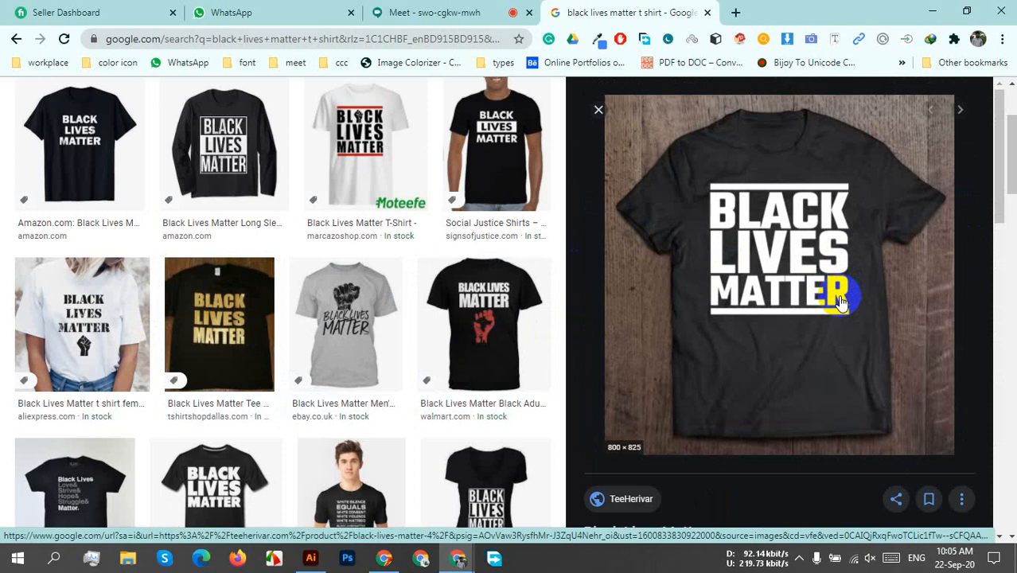
scroll(841, 309, "down", 6)
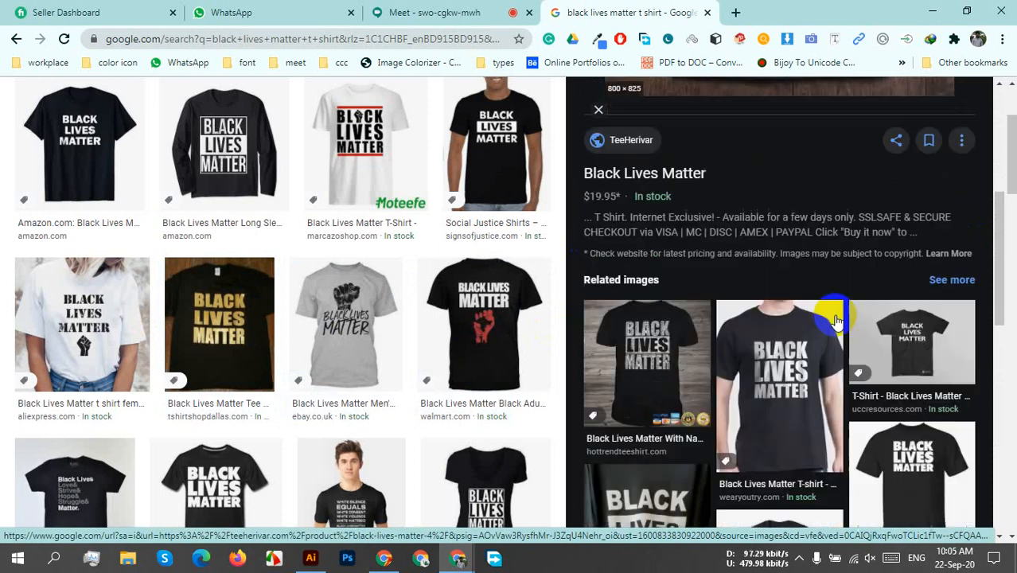
left_click(798, 236)
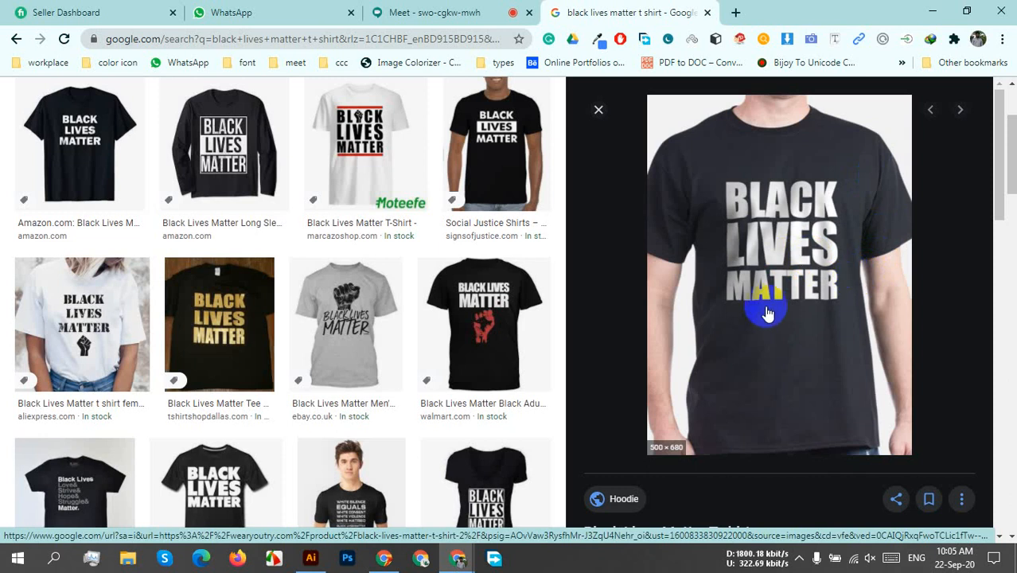
scroll(770, 312, "down", 5)
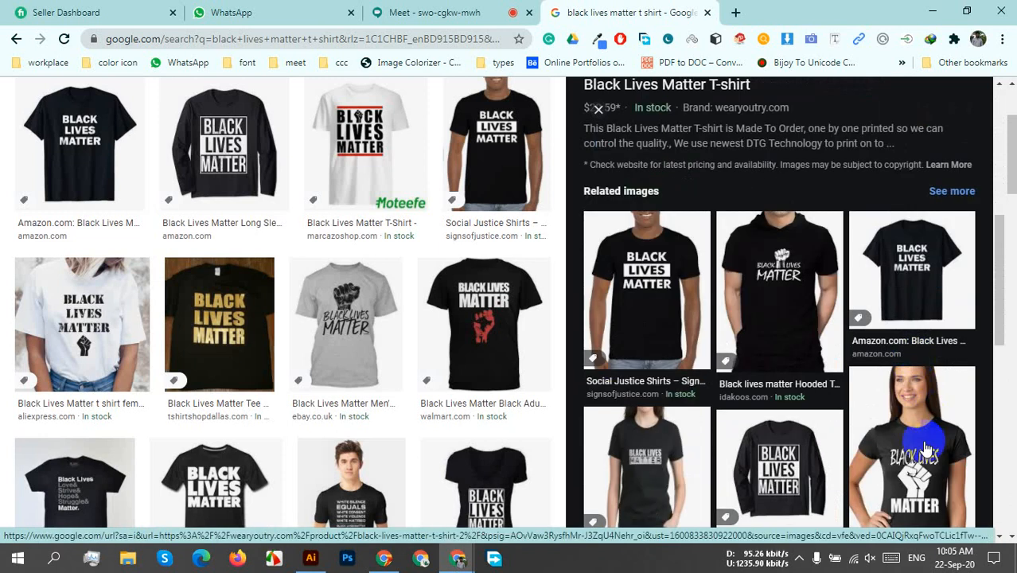
scroll(918, 366, "down", 3)
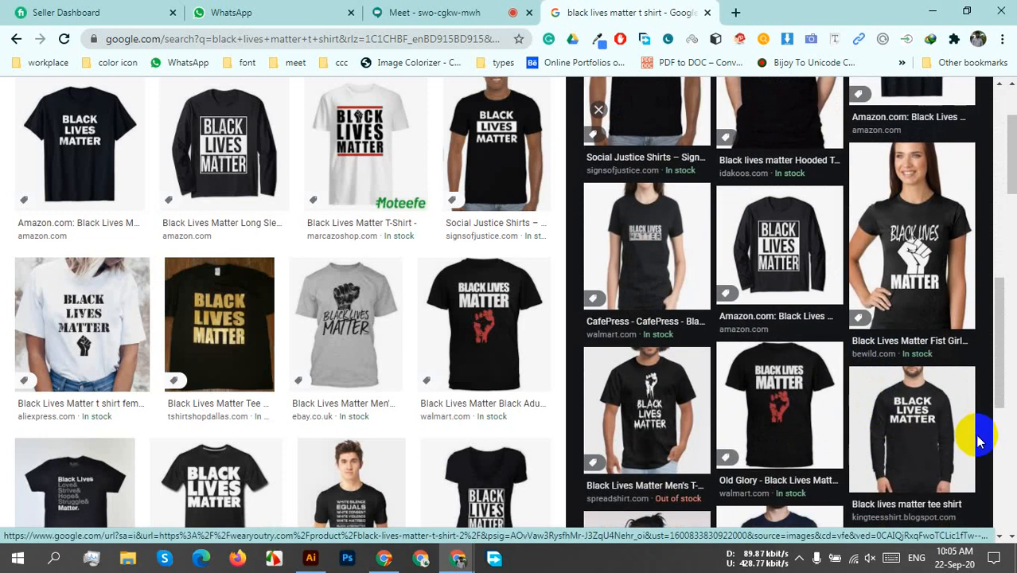
left_click(672, 380)
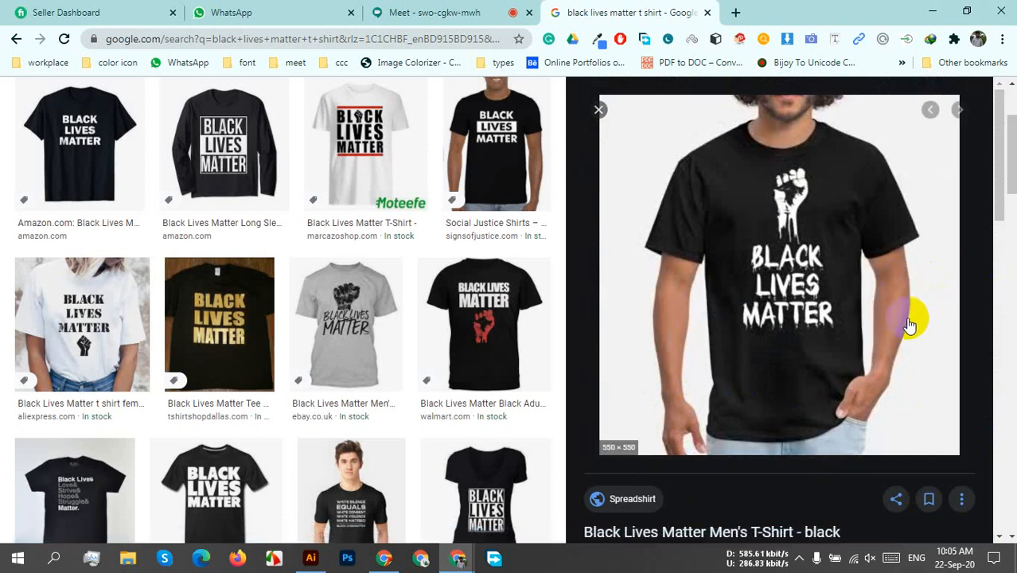
View the Spreadshirt fist design image in its own tab, and close that tab.
right_click(796, 275)
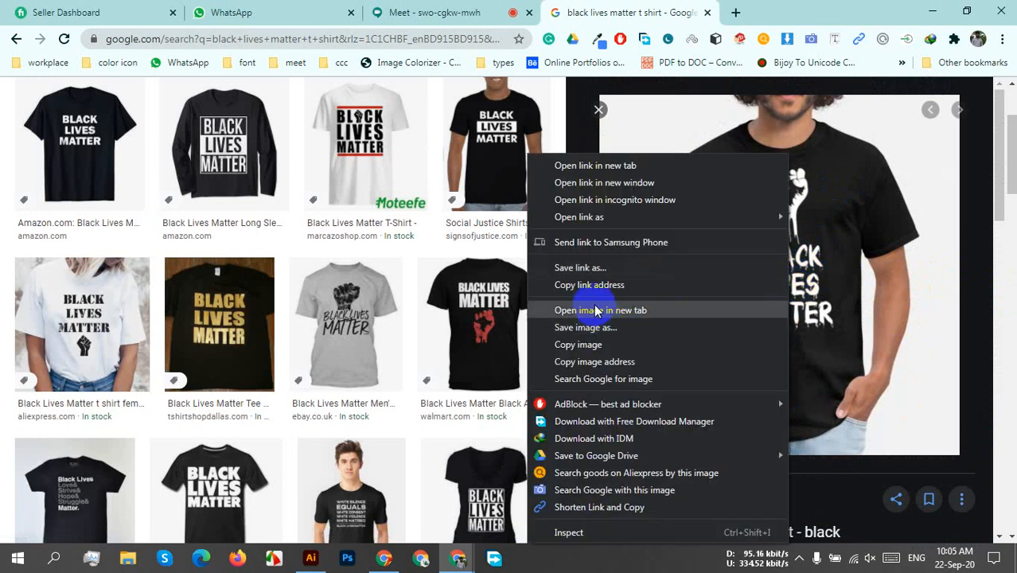
left_click(586, 310)
left_click(754, 10)
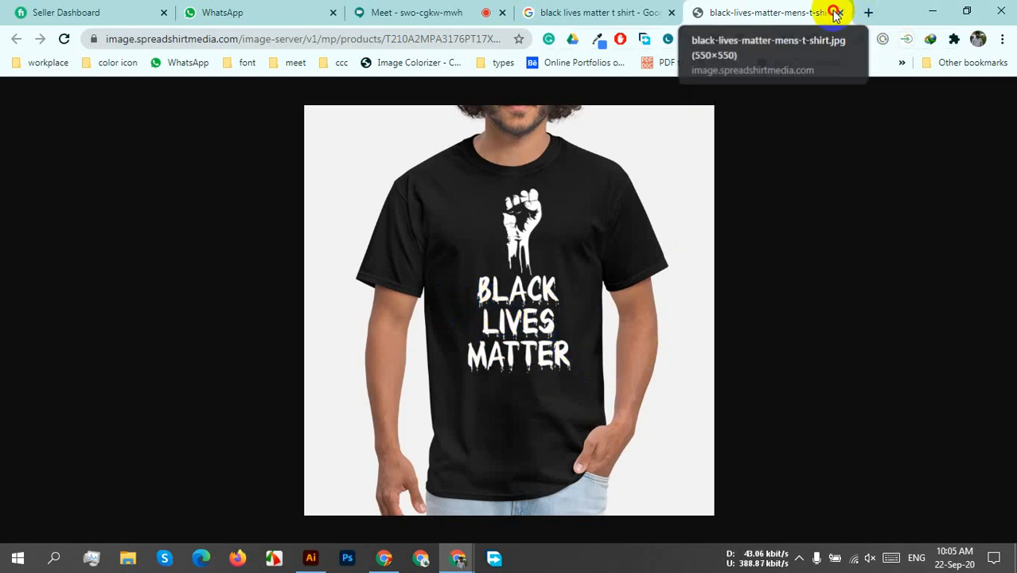
left_click(840, 13)
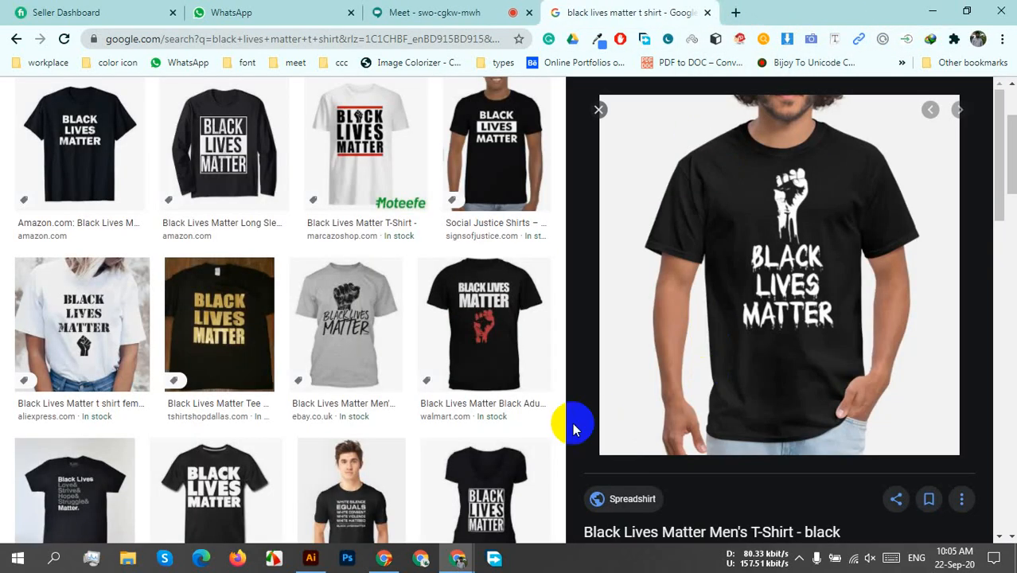
Preview the women's V-neck shirt and the No Gods No Masters organic T-shirt in the results.
left_click(465, 470)
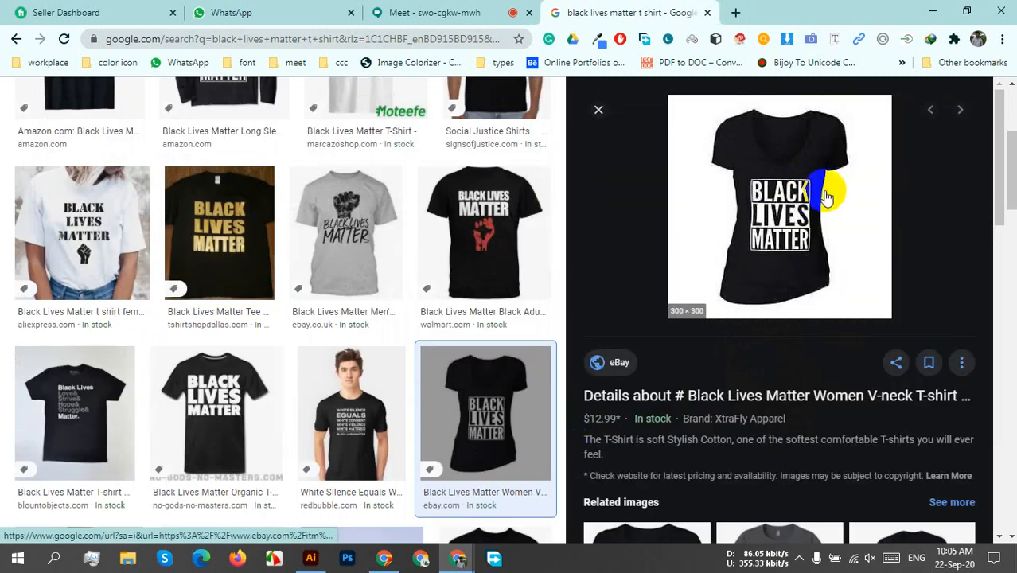
left_click(217, 430)
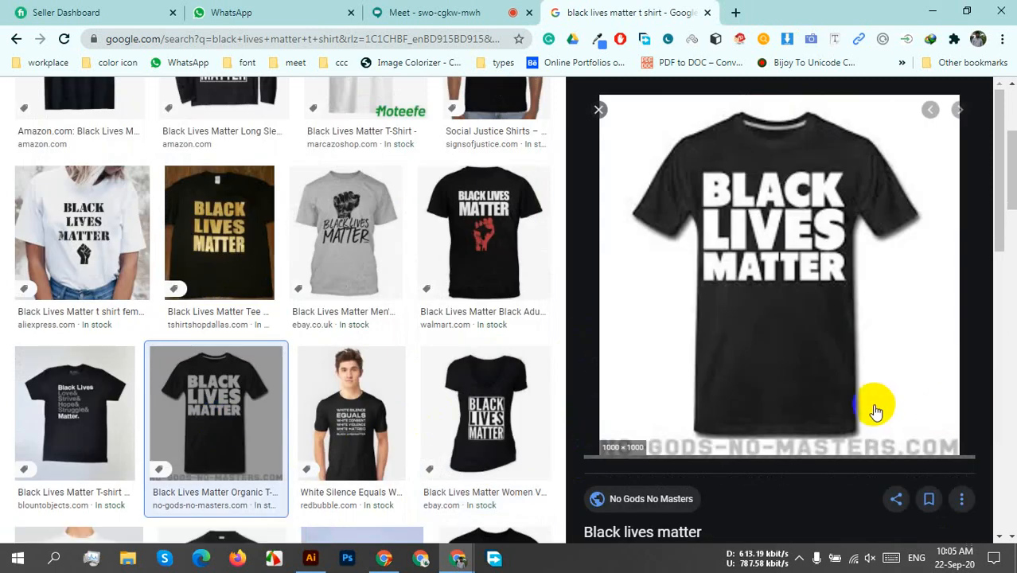
Preview the Blount Objects shirt, browse its related images, and preview TeePublic's rainbow-lettered Science is Real shirt.
left_click(77, 414)
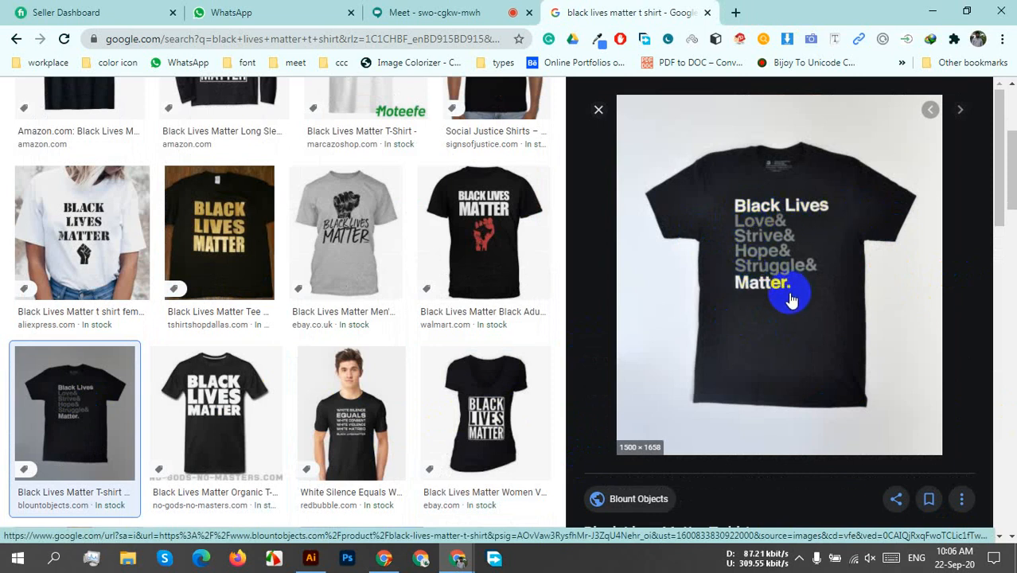
scroll(790, 300, "down", 6)
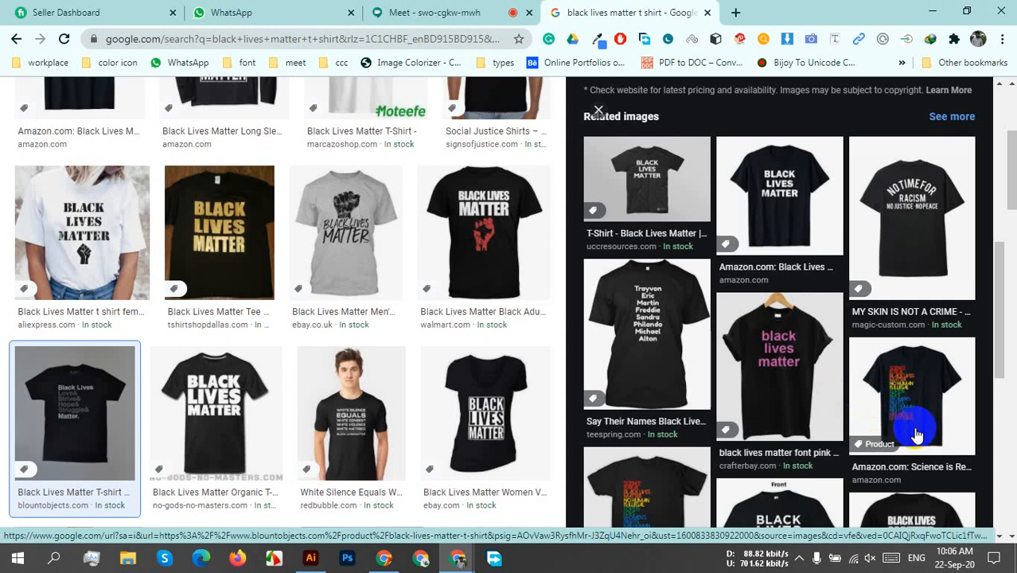
scroll(927, 442, "down", 2)
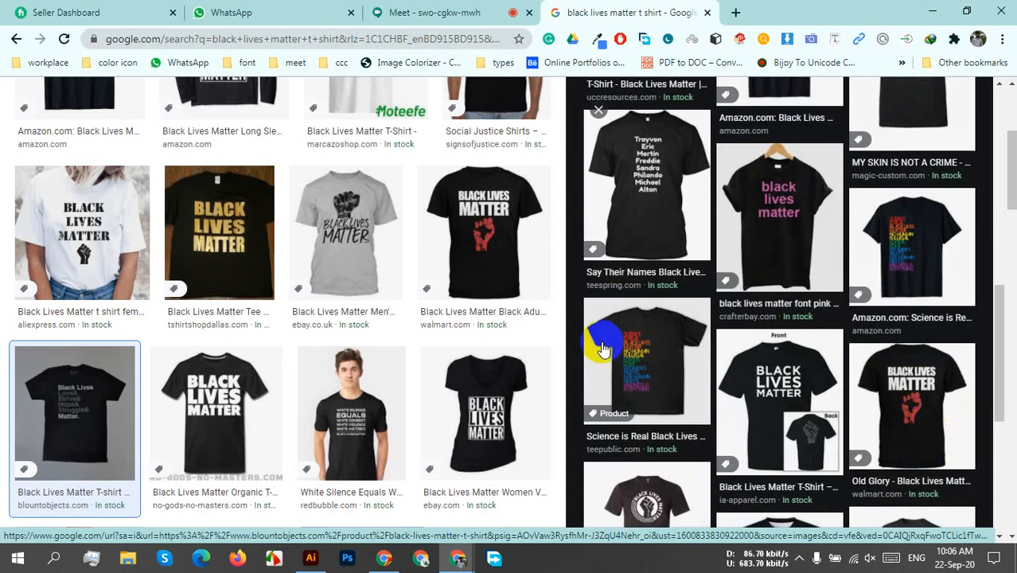
left_click(697, 352)
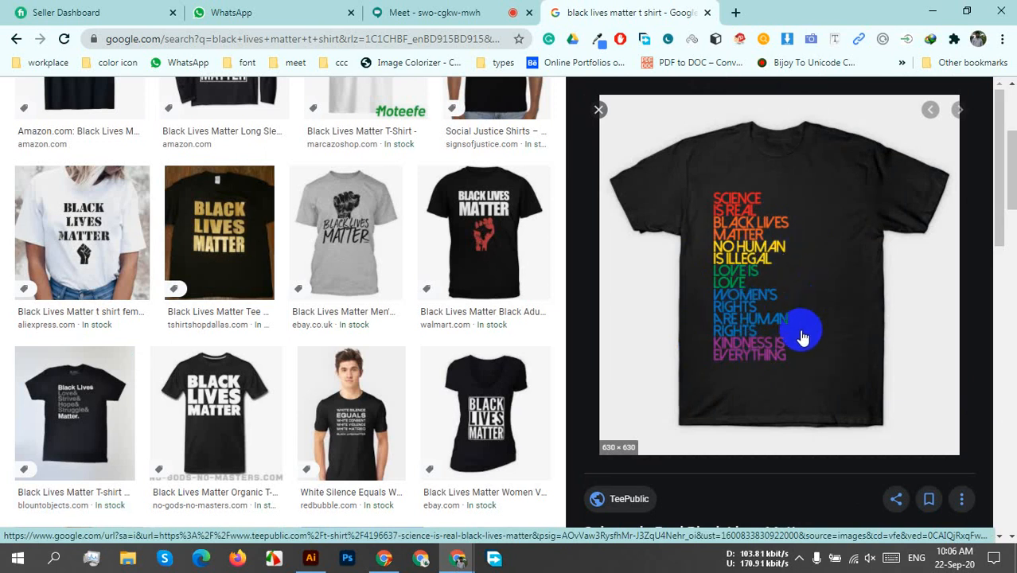
Preview the AliExpress shirt with red lines and the Beyondsome boxed-lettering shirt, including the Beyondsome shirt's related images.
scroll(450, 350, "down", 5)
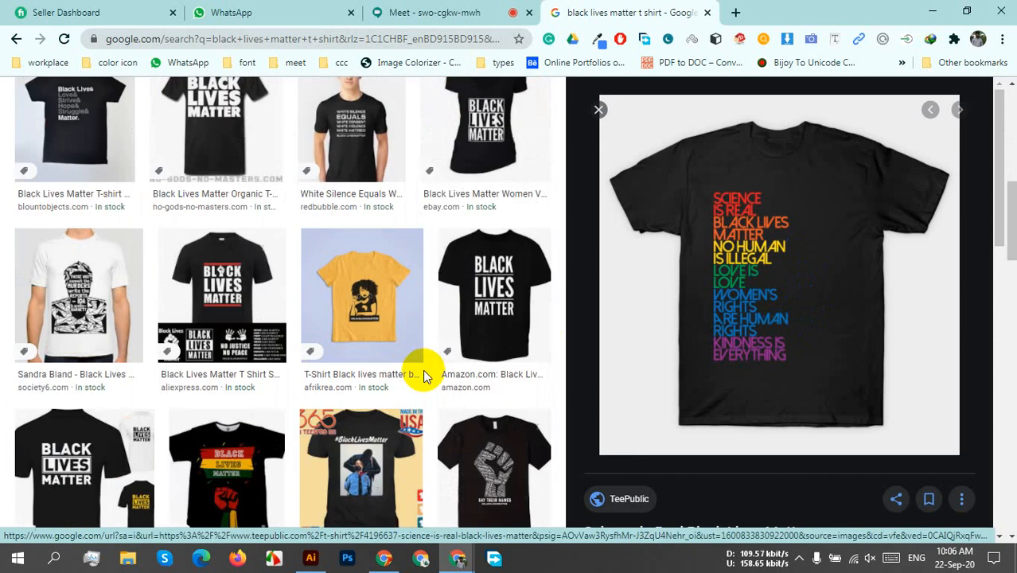
scroll(445, 359, "up", 1)
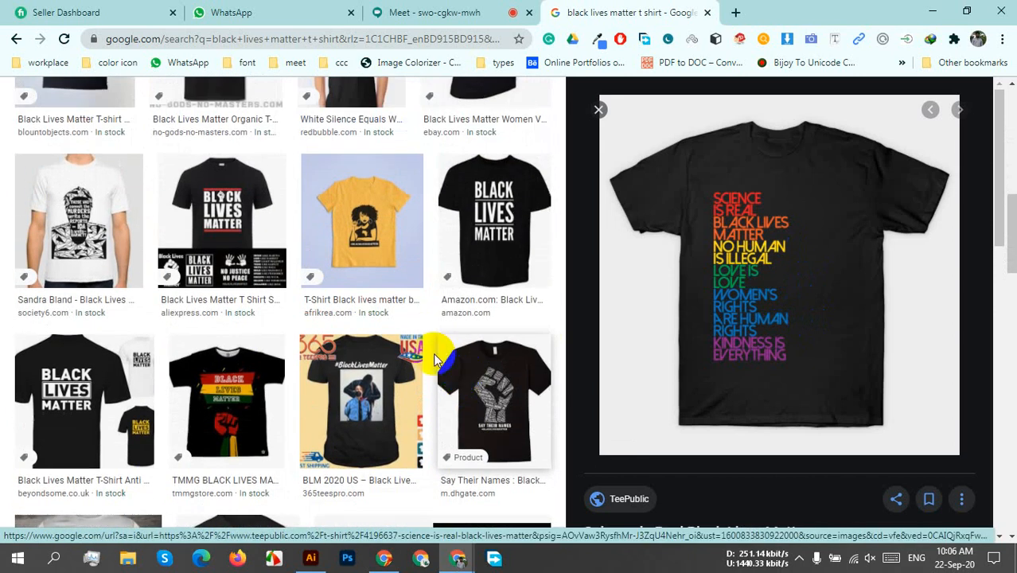
left_click(223, 215)
left_click(94, 378)
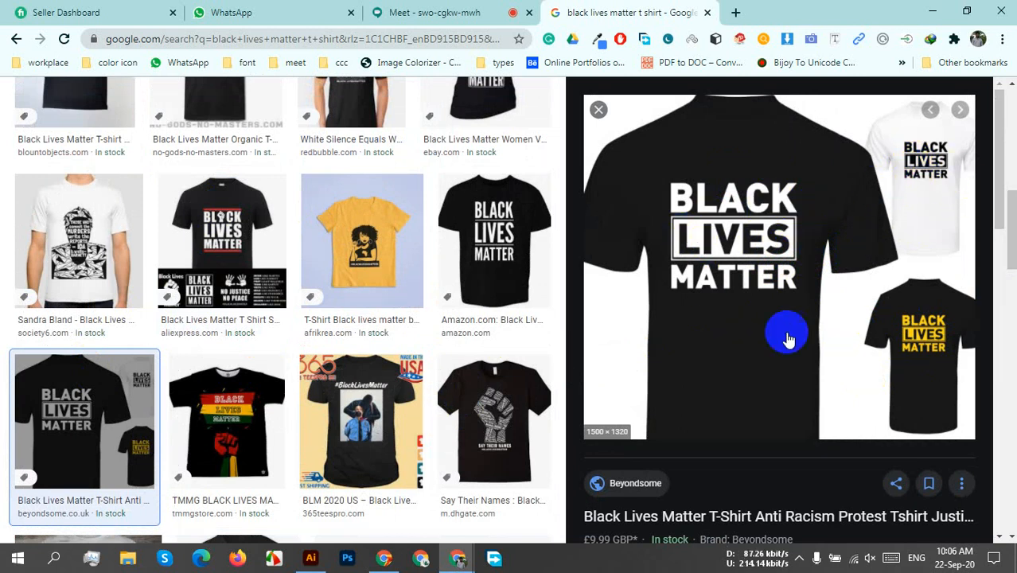
scroll(721, 375, "down", 1)
scroll(720, 376, "down", 3)
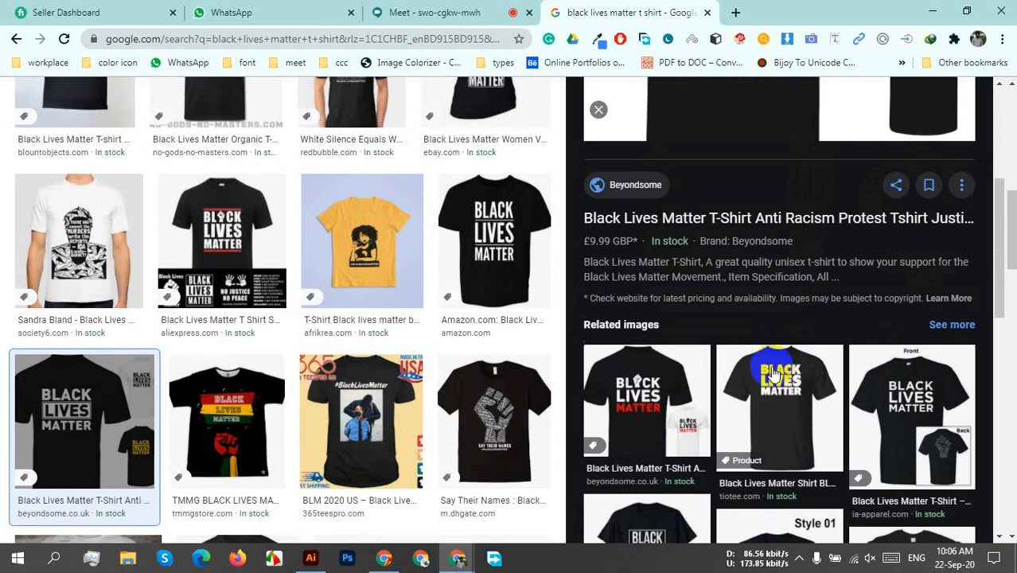
Preview the DHgate Say Their Names fist shirt and open its image in a separate tab.
left_click(487, 392)
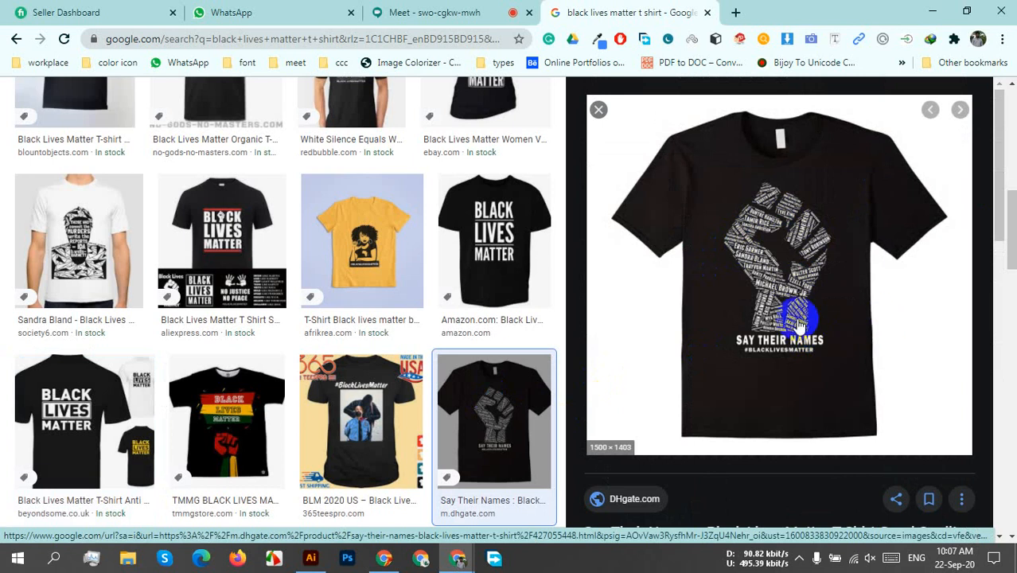
scroll(824, 431, "down", 1)
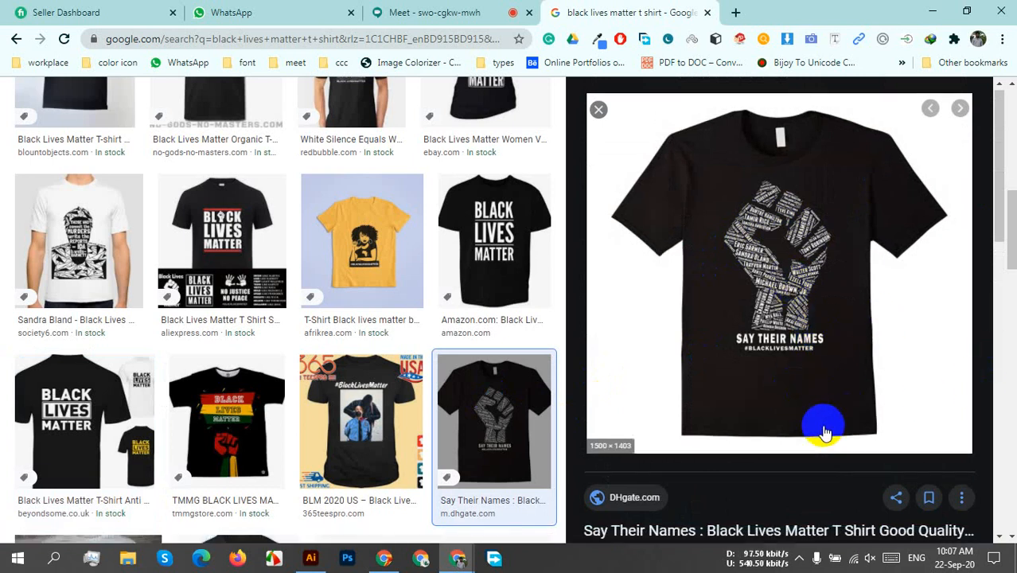
scroll(824, 431, "down", 5)
scroll(869, 424, "up", 5)
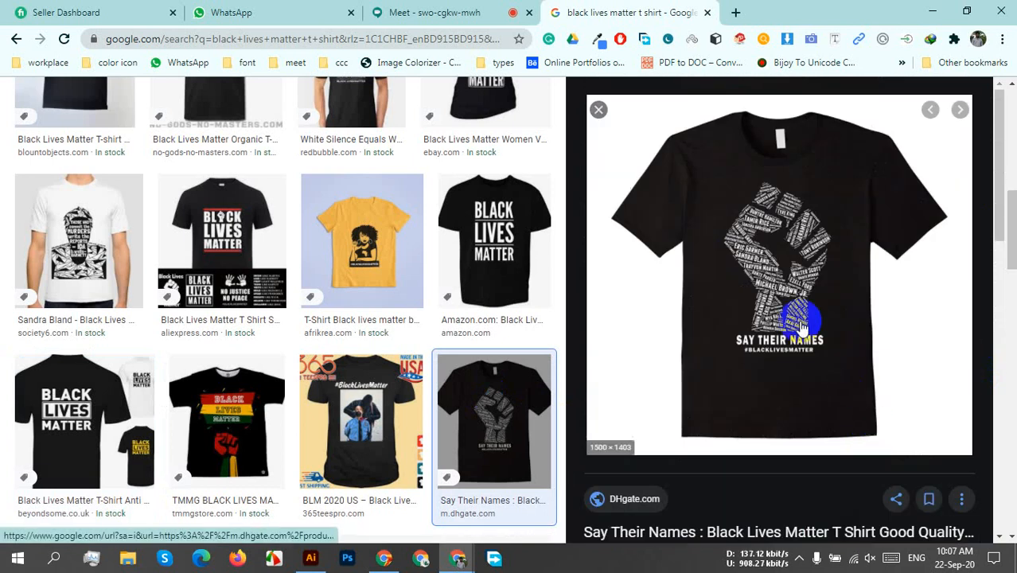
right_click(776, 270)
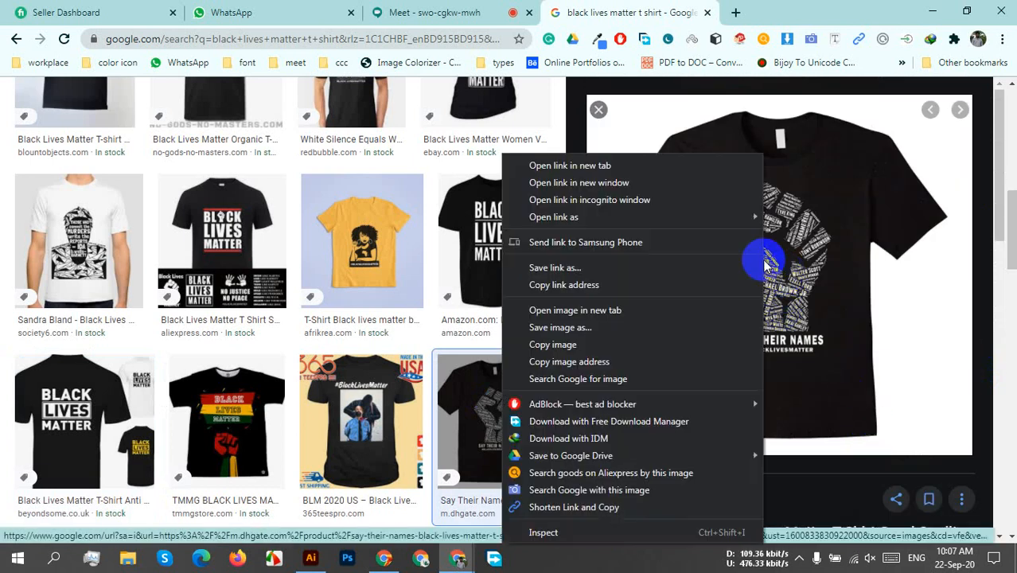
left_click(577, 317)
key("ctrl+Tab")
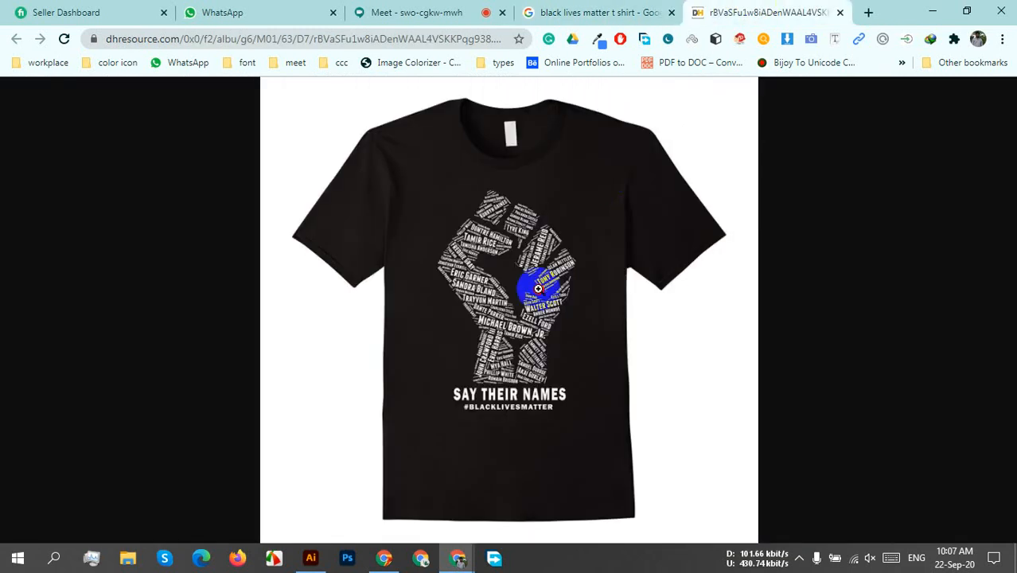
Enlarge the Say Their Names shirt image, examine the lettering that forms the fist, and close the image tab.
left_click(538, 288)
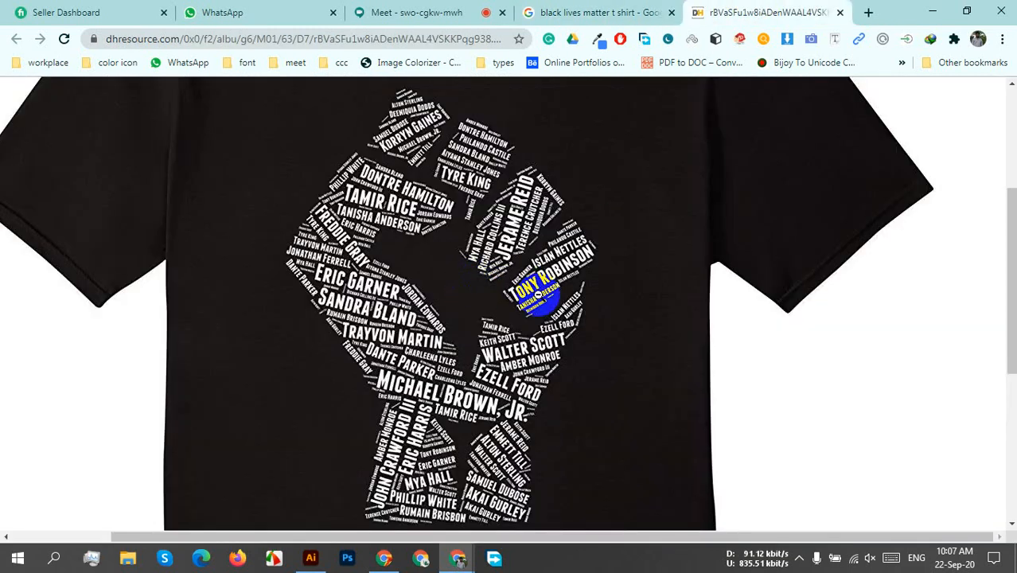
scroll(593, 271, "down", 2)
scroll(579, 322, "up", 1)
scroll(528, 237, "up", 1)
scroll(615, 348, "down", 2)
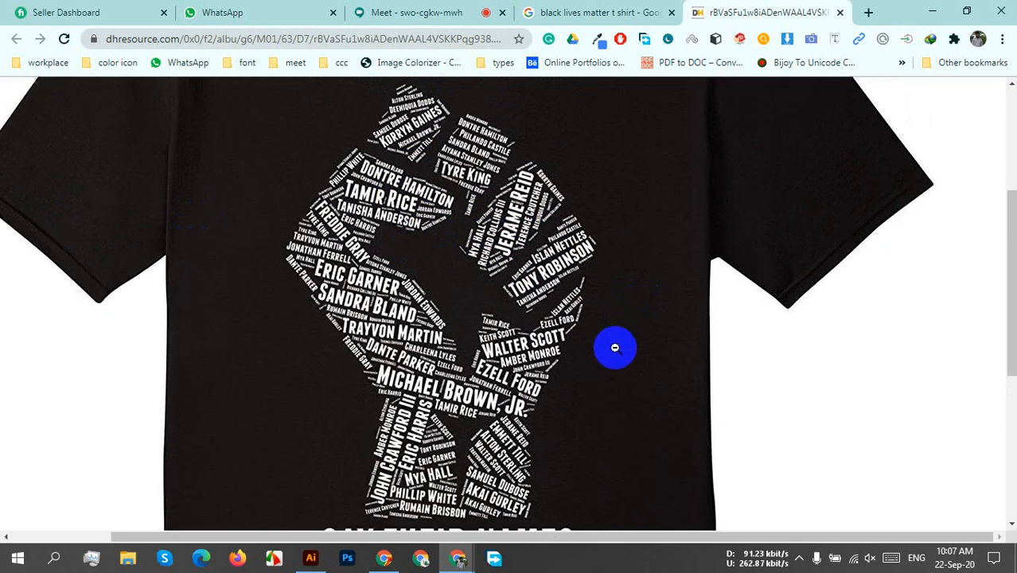
scroll(614, 348, "up", 1)
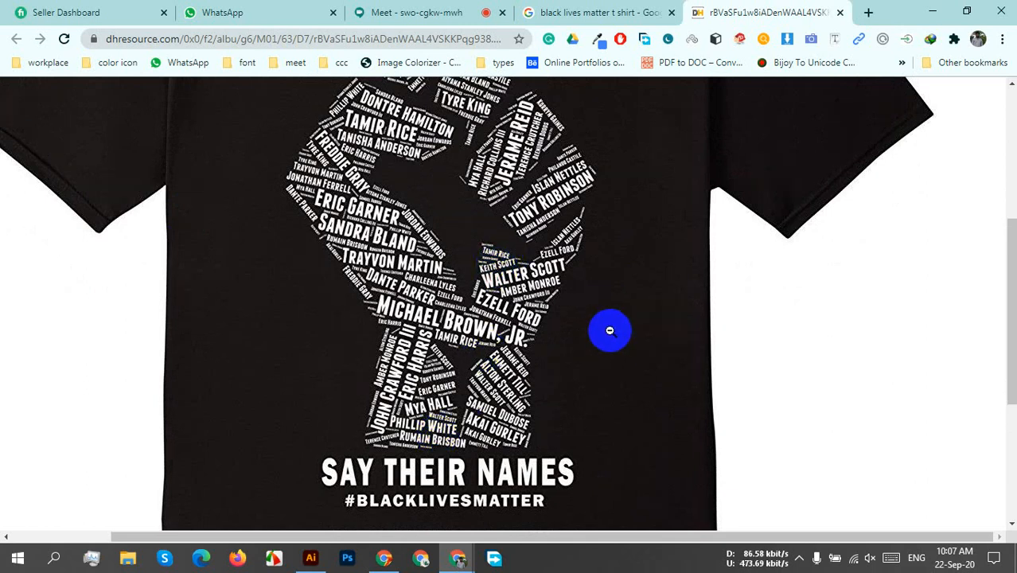
scroll(604, 337, "up", 1)
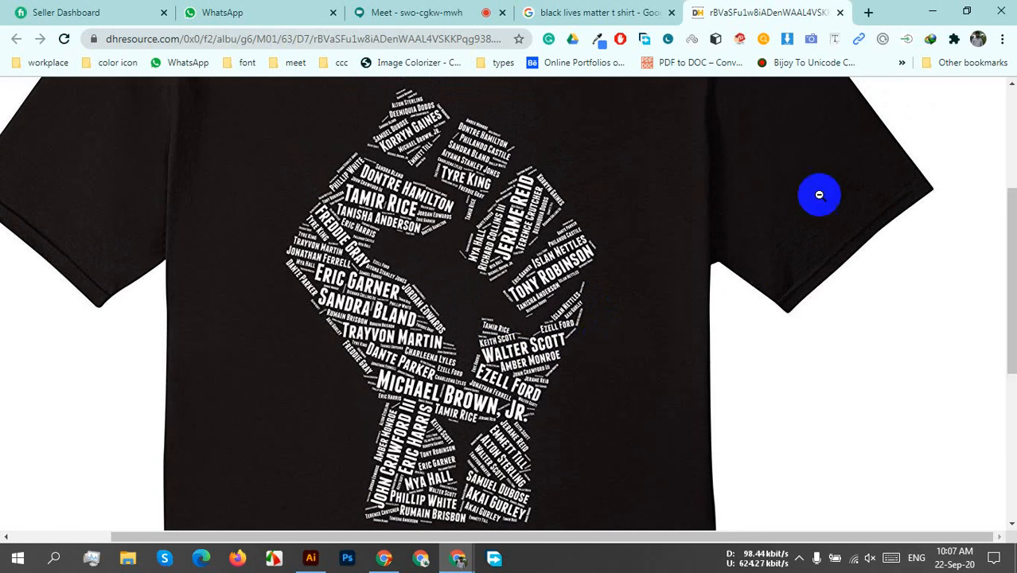
left_click(837, 42)
left_click(841, 13)
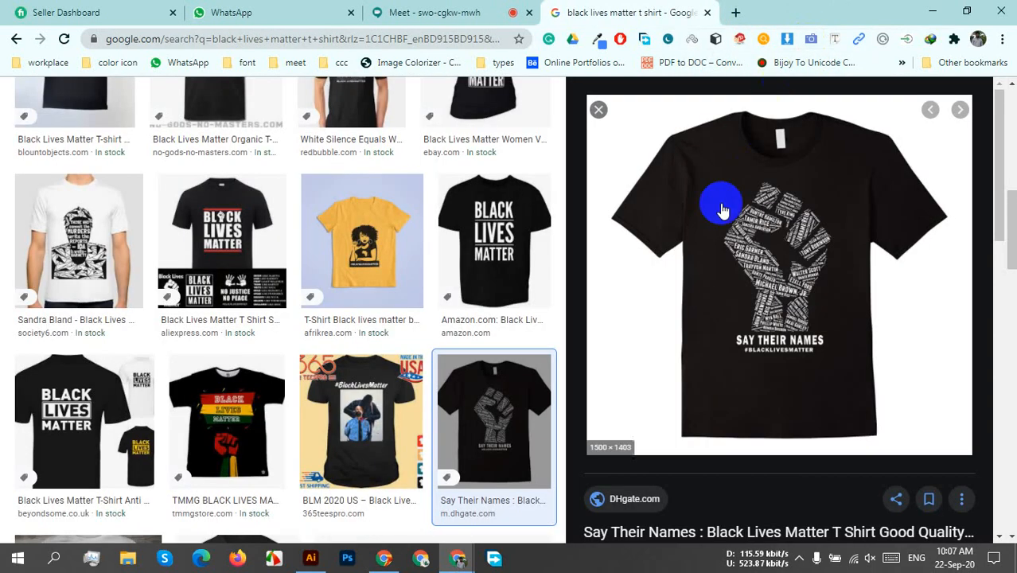
Open the Say Their Names shirt image in its own tab, download it with Free Download Manager, and close both the manager and the tab.
right_click(745, 208)
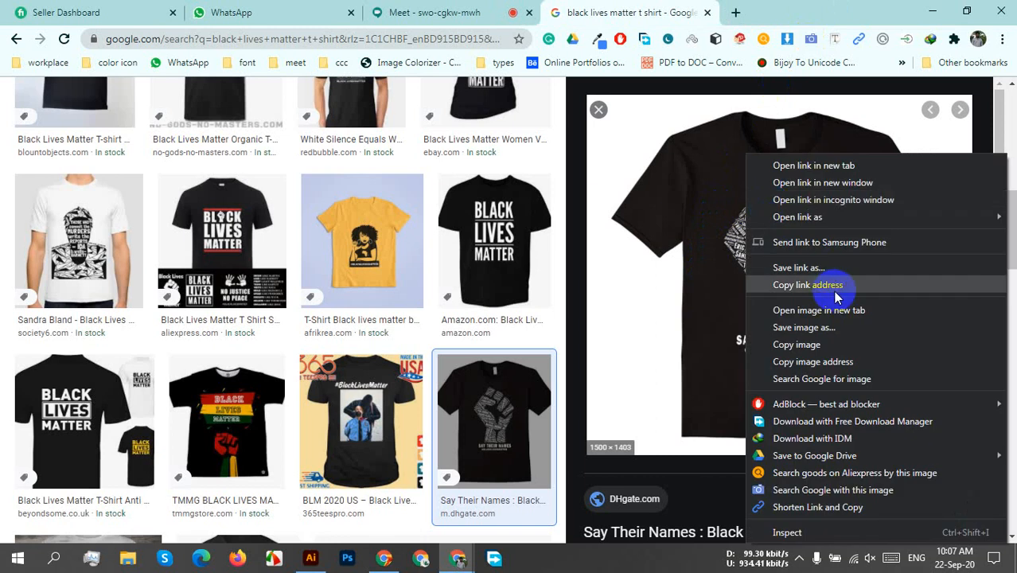
left_click(824, 310)
left_click(740, 9)
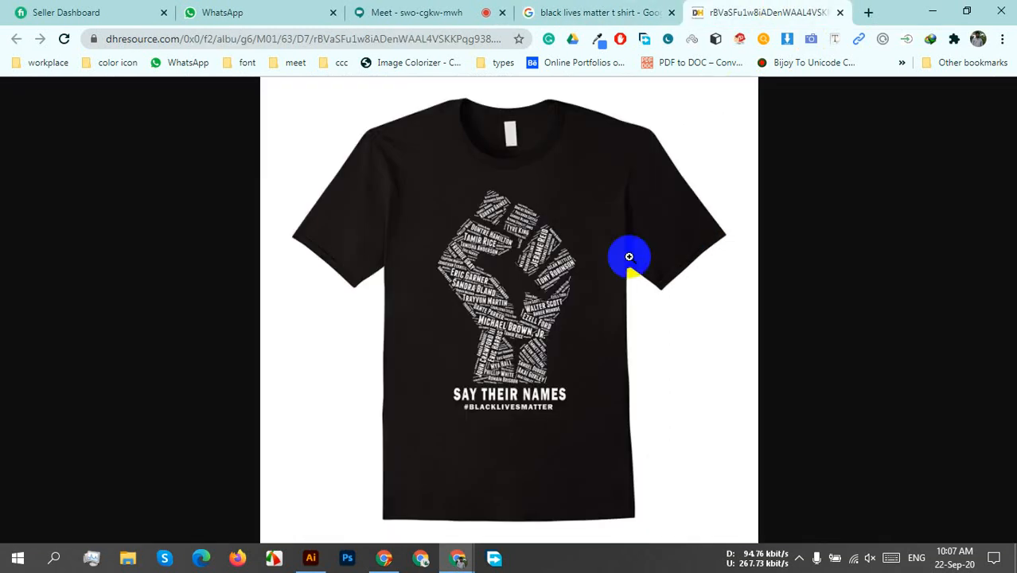
right_click(526, 205)
left_click(587, 244)
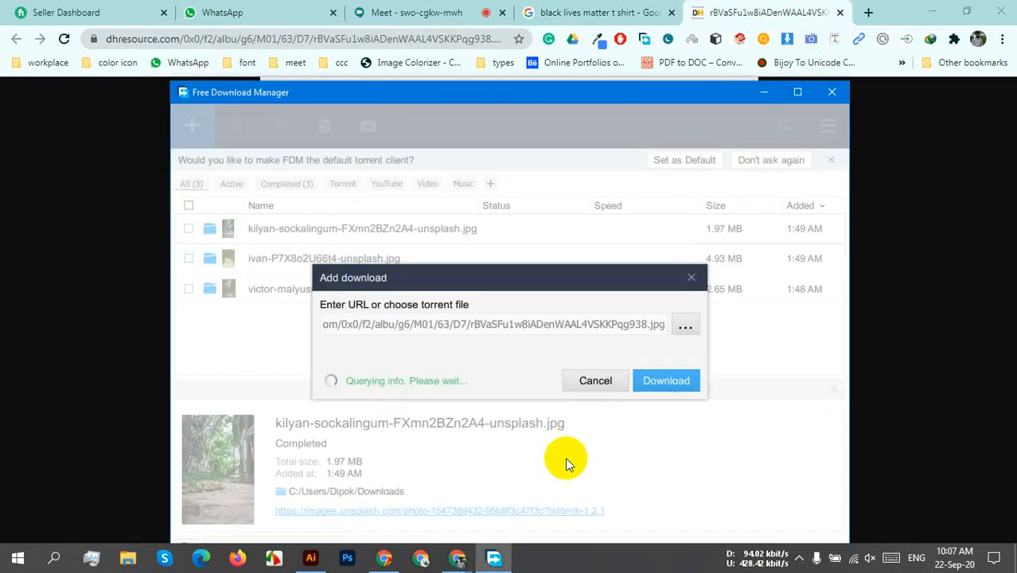
left_click(657, 412)
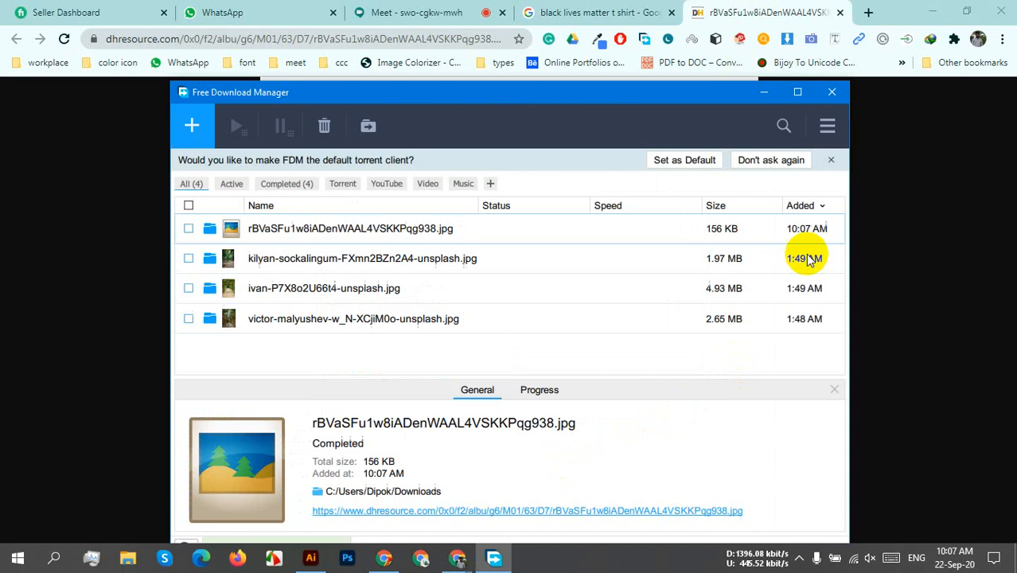
left_click(819, 99)
left_click(840, 13)
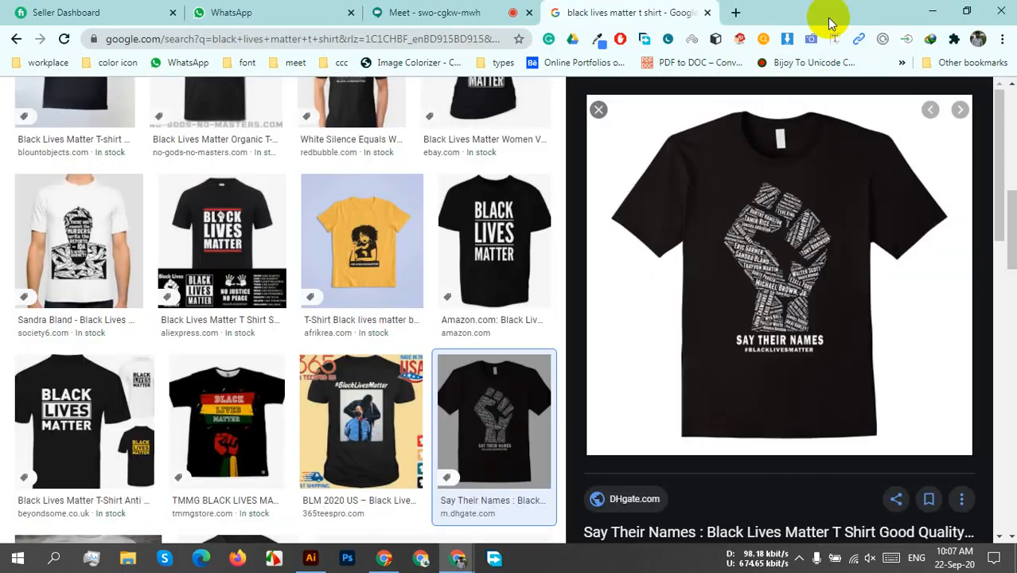
Browse the Say Their Names shirt's related images and preview the Afro Art portrait shirt with the Malcolm X quote.
scroll(749, 336, "down", 5)
scroll(900, 404, "down", 2)
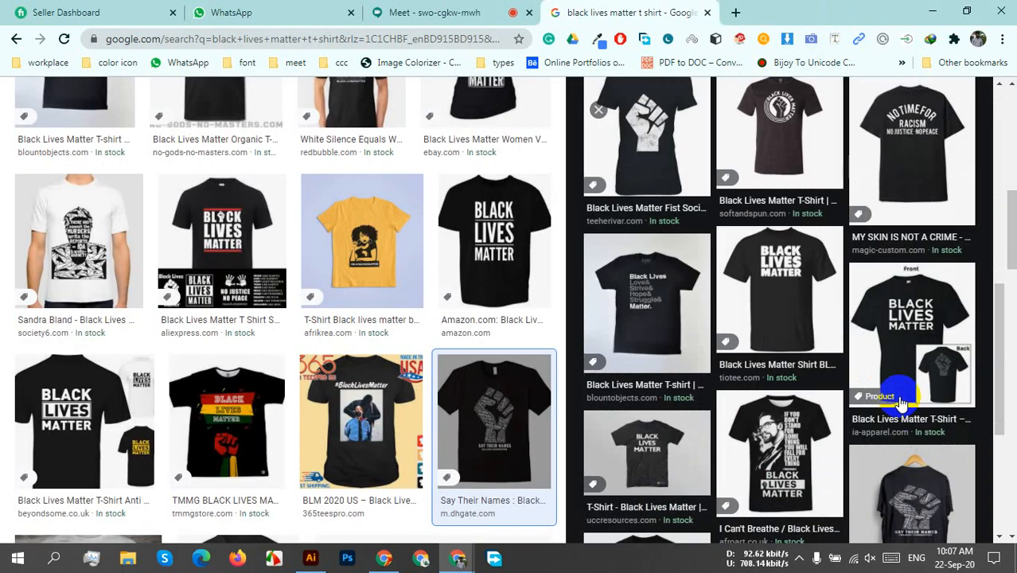
scroll(902, 403, "down", 3)
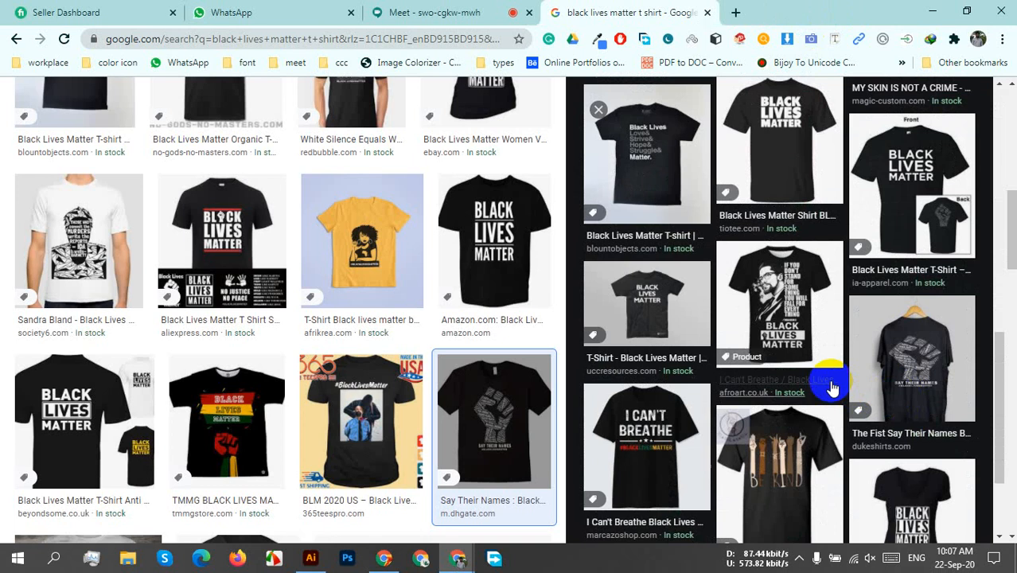
left_click(792, 316)
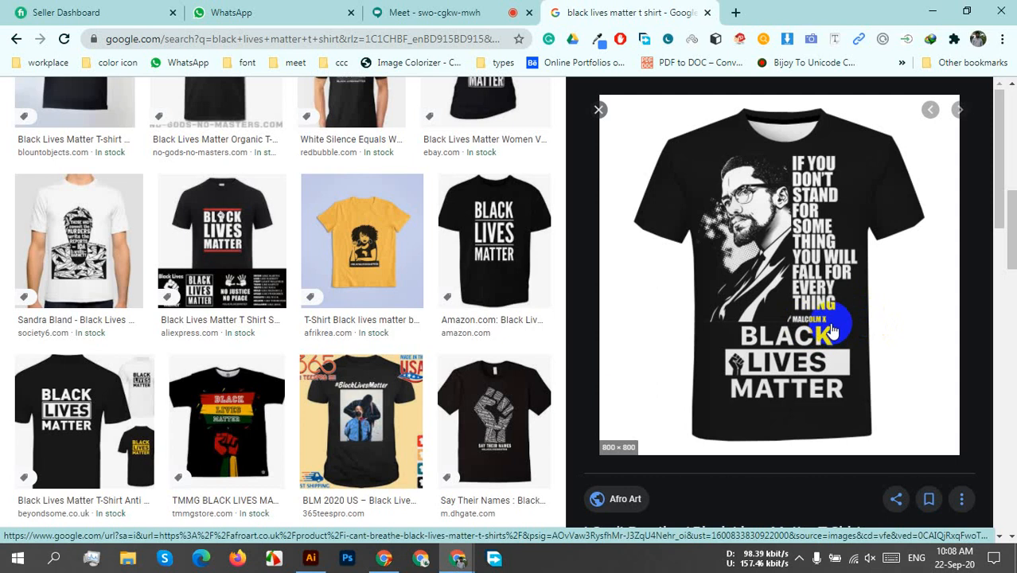
scroll(828, 330, "down", 3)
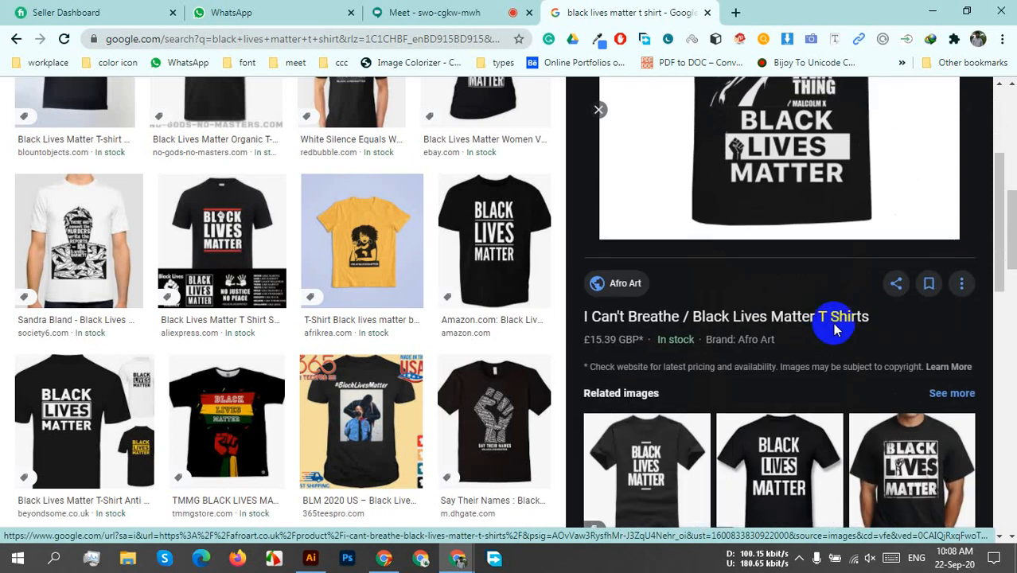
scroll(796, 207, "up", 3)
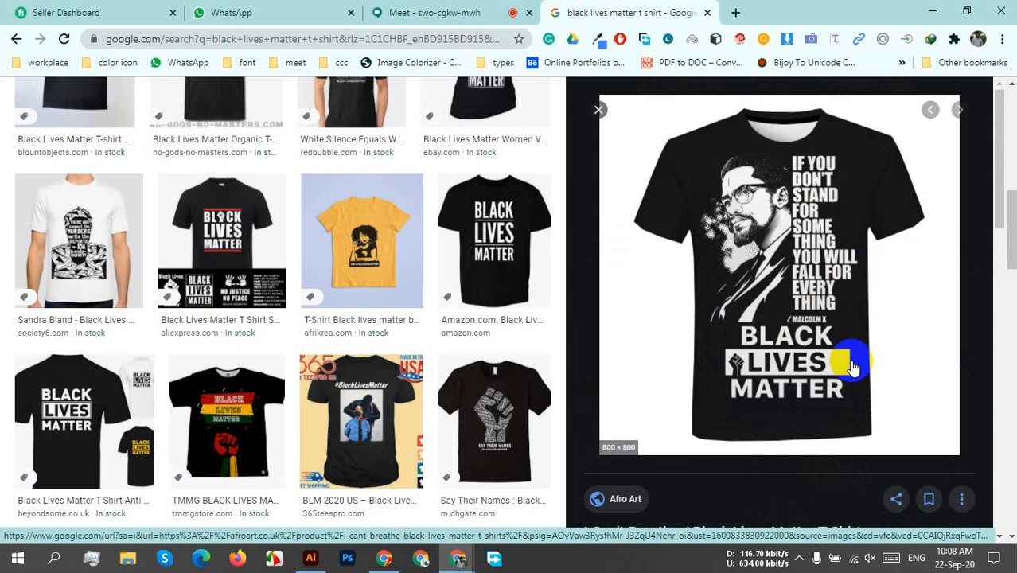
Preview the AliExpress men's shirt with a fist inside LIVES, browse its related images, and preview the TMMG red, yellow and green shirt.
scroll(851, 357, "down", 3)
scroll(937, 384, "down", 2)
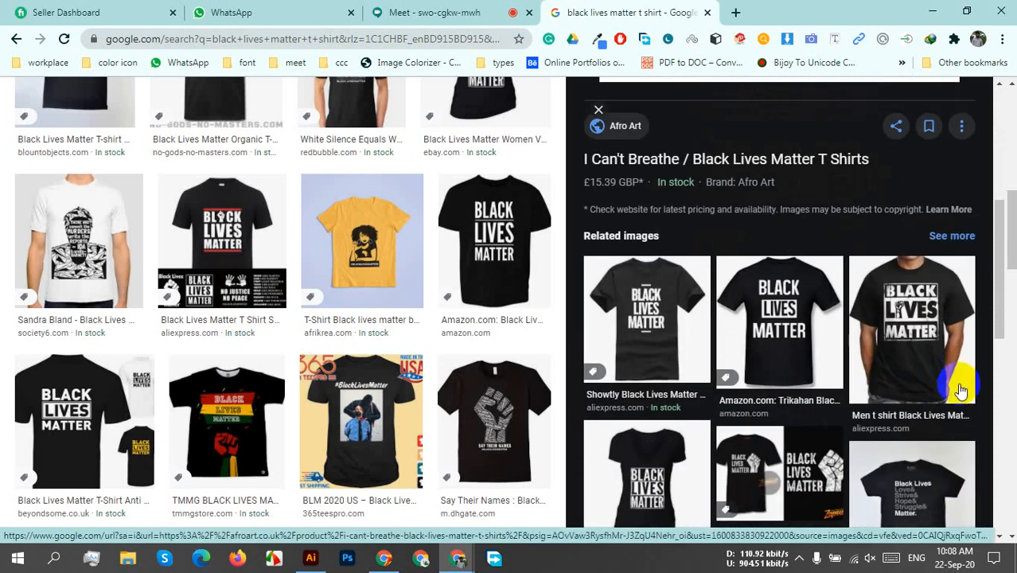
left_click(939, 348)
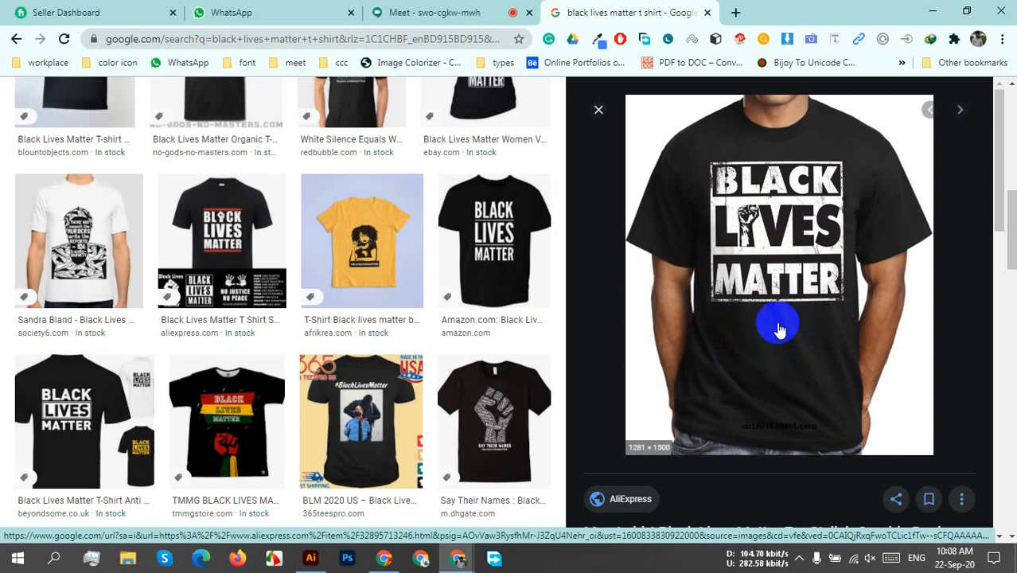
scroll(772, 319, "down", 5)
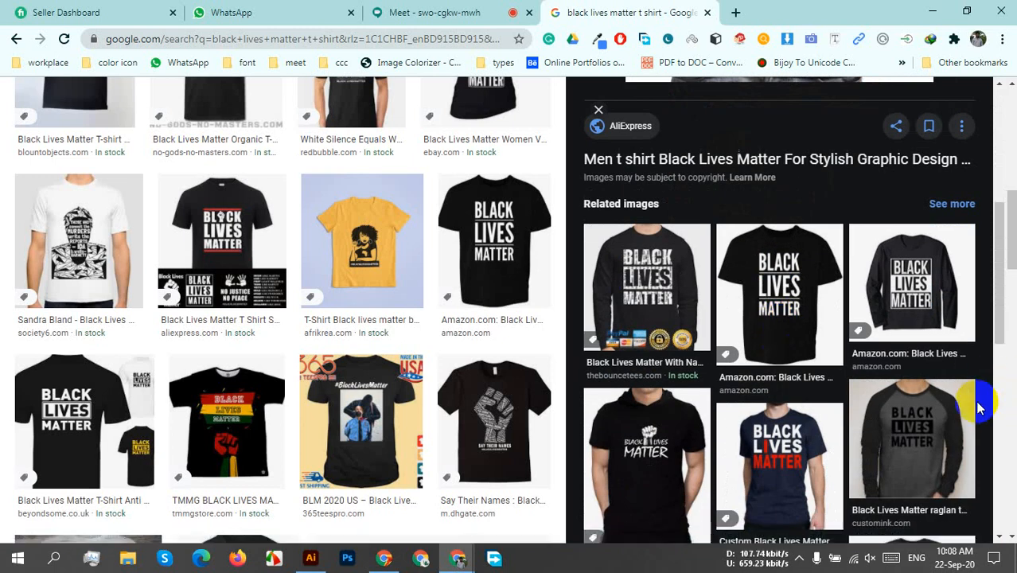
scroll(971, 405, "down", 4)
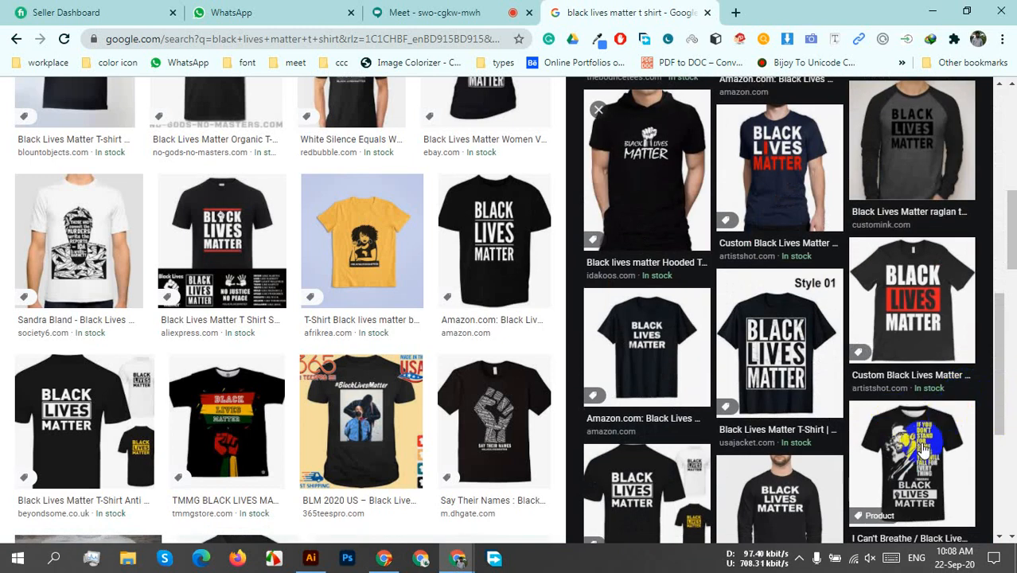
scroll(923, 446, "down", 2)
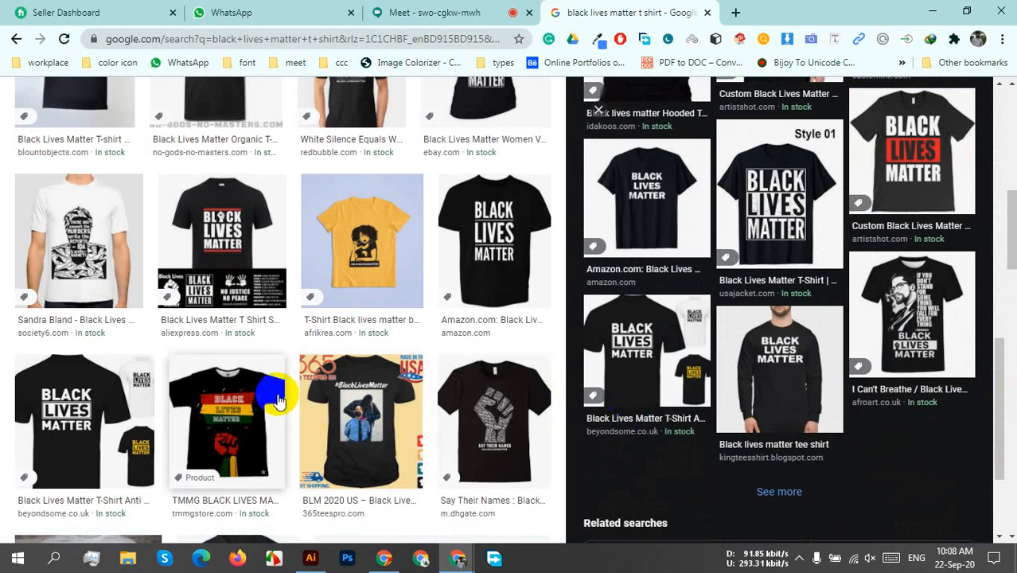
left_click(236, 404)
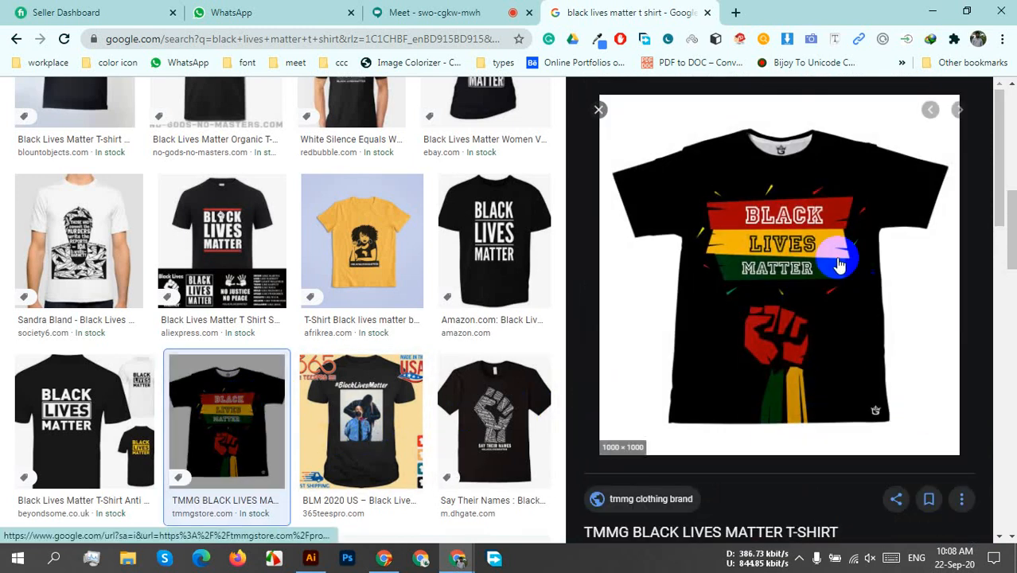
scroll(860, 318, "down", 2)
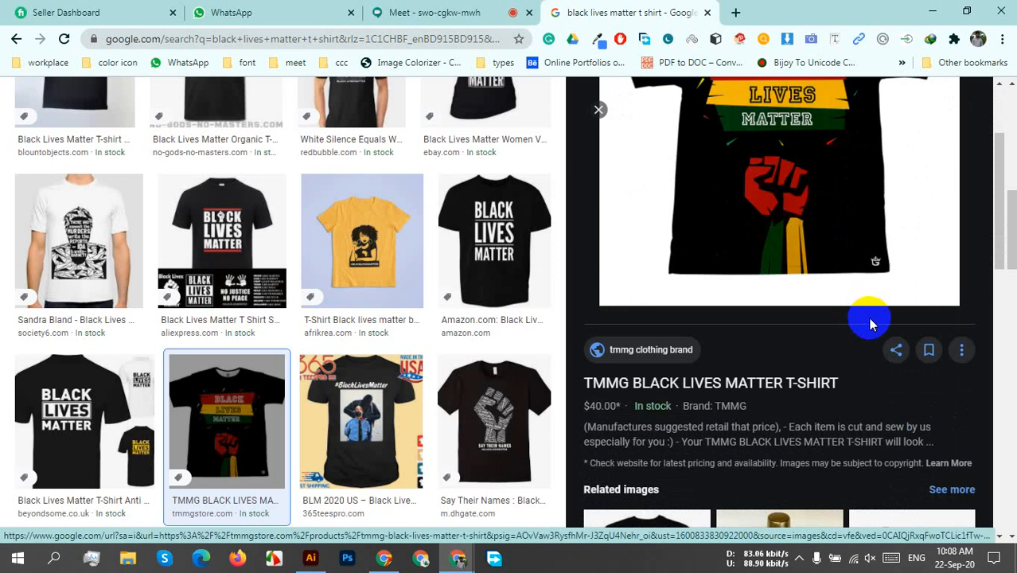
Browse the TMMG shirt's related images, preview the TeePublic Black Lives Love Is Love shirt, and examine its multicolour stacked lettering.
scroll(870, 325, "down", 4)
scroll(873, 326, "down", 4)
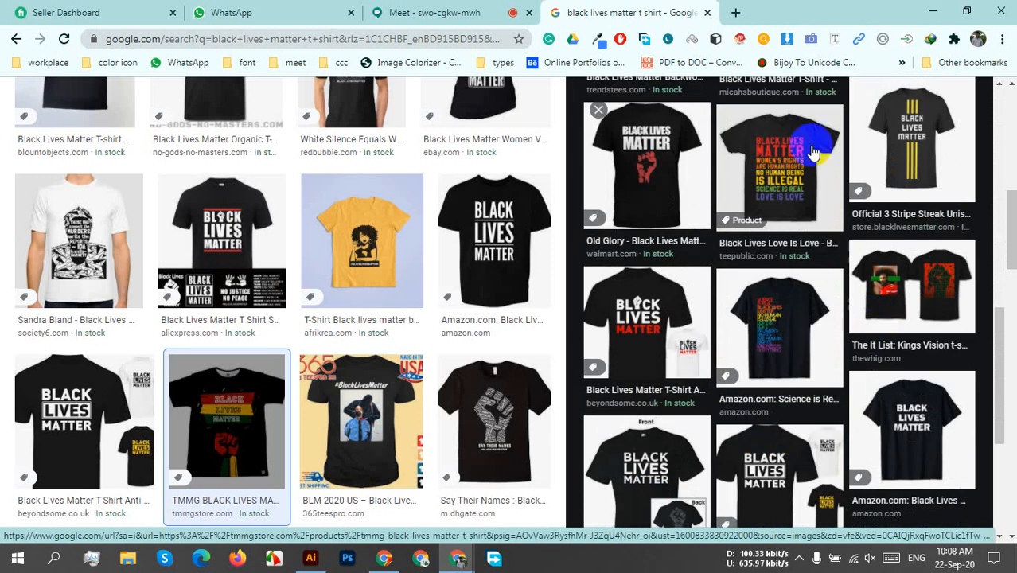
left_click(797, 169)
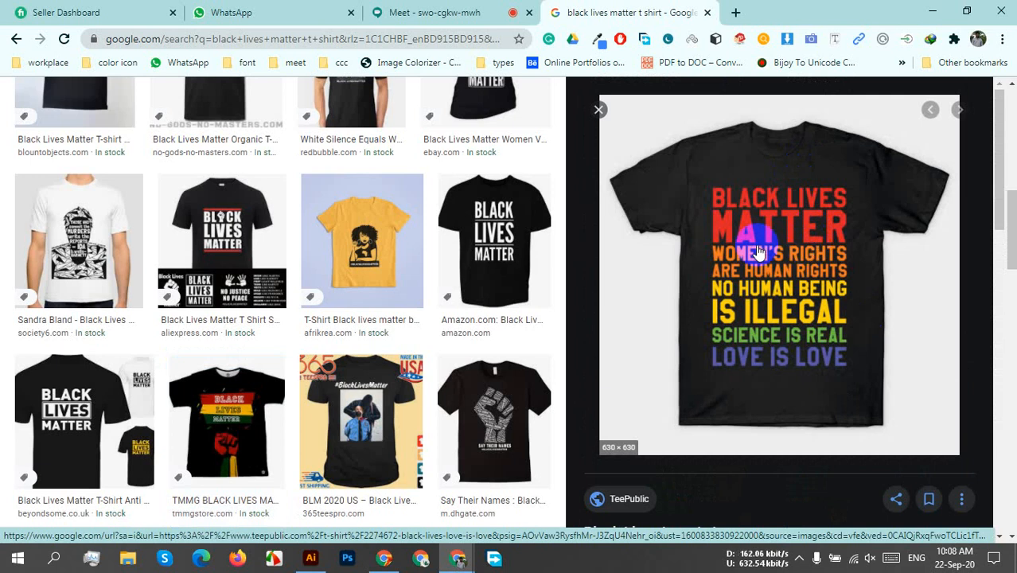
scroll(786, 249, "down", 2)
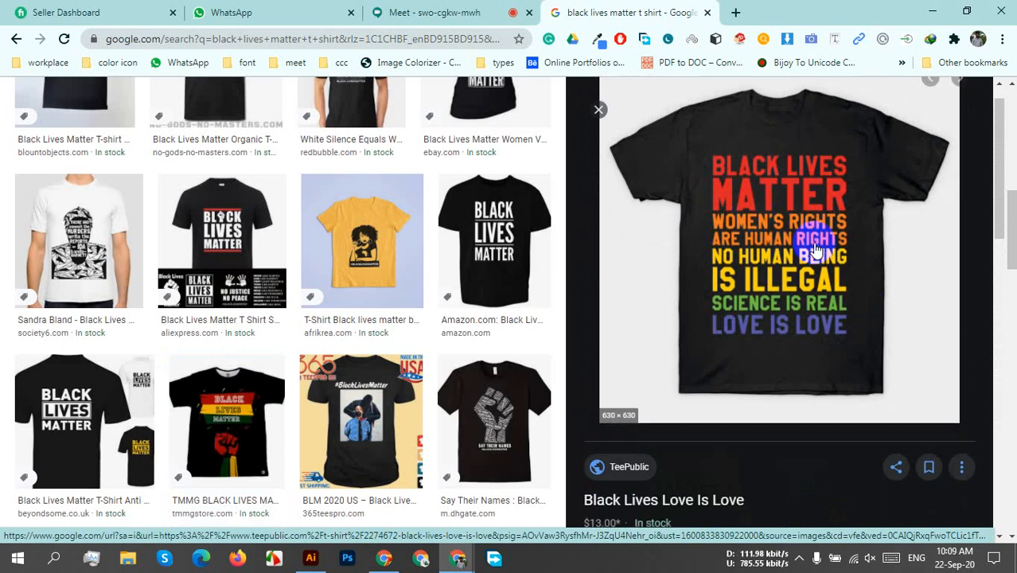
scroll(815, 249, "up", 2)
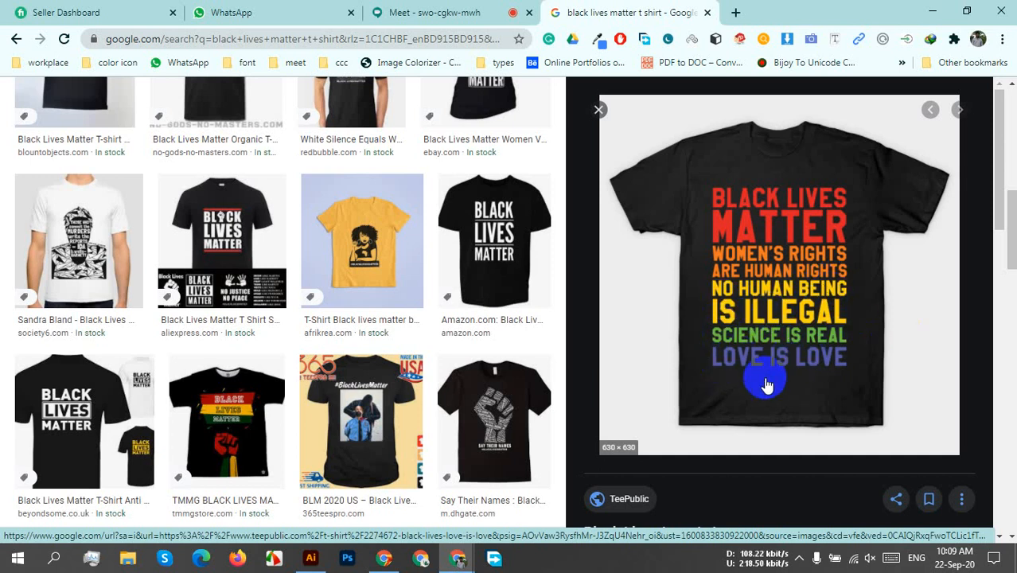
Preview the AliExpress Casual Neon Tees shirt from the Love Is Love shirt's related images and browse its related designs.
scroll(779, 383, "down", 5)
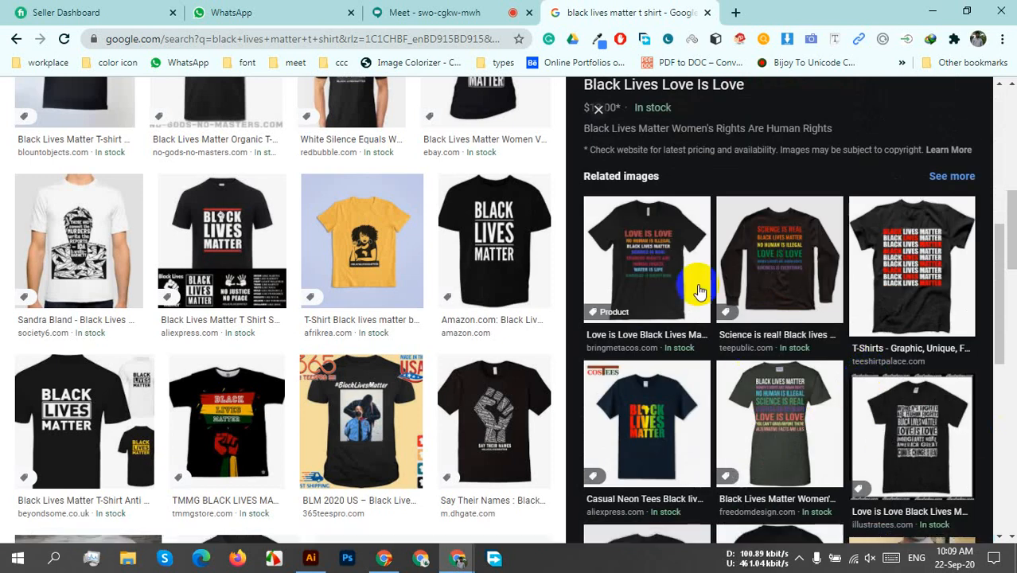
left_click(654, 440)
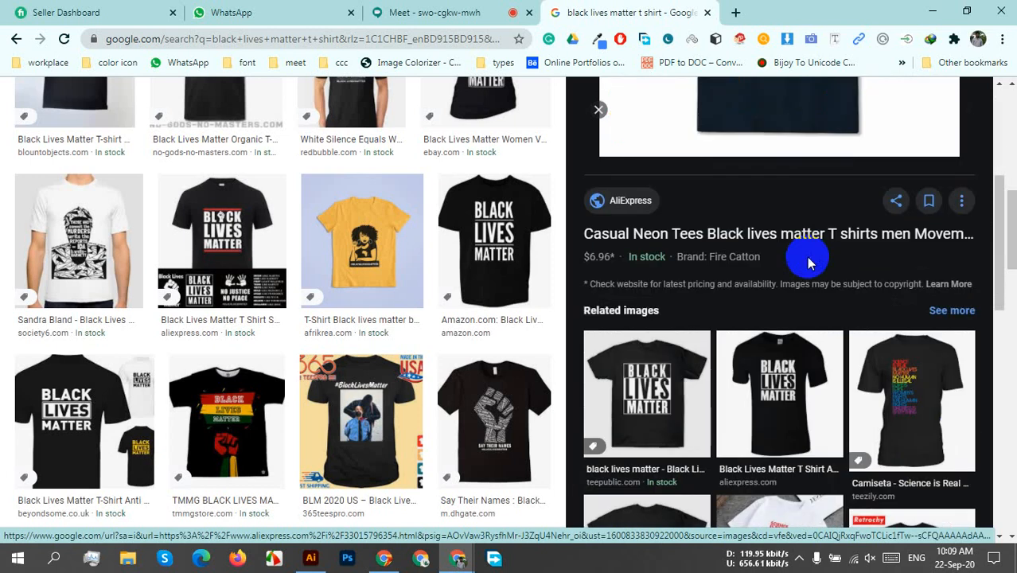
scroll(808, 263, "down", 4)
scroll(835, 275, "up", 1)
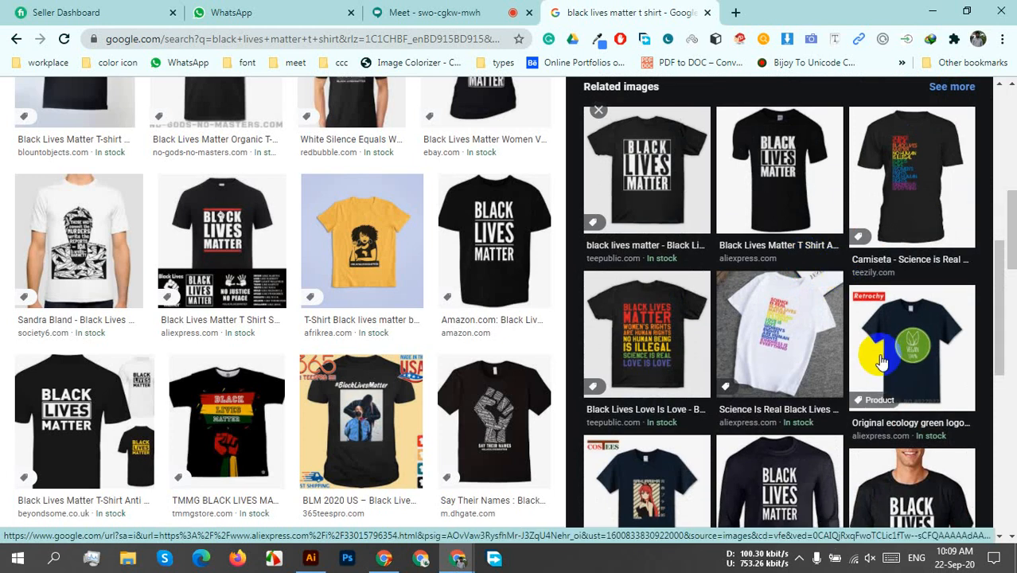
scroll(915, 342, "down", 2)
scroll(941, 373, "down", 5)
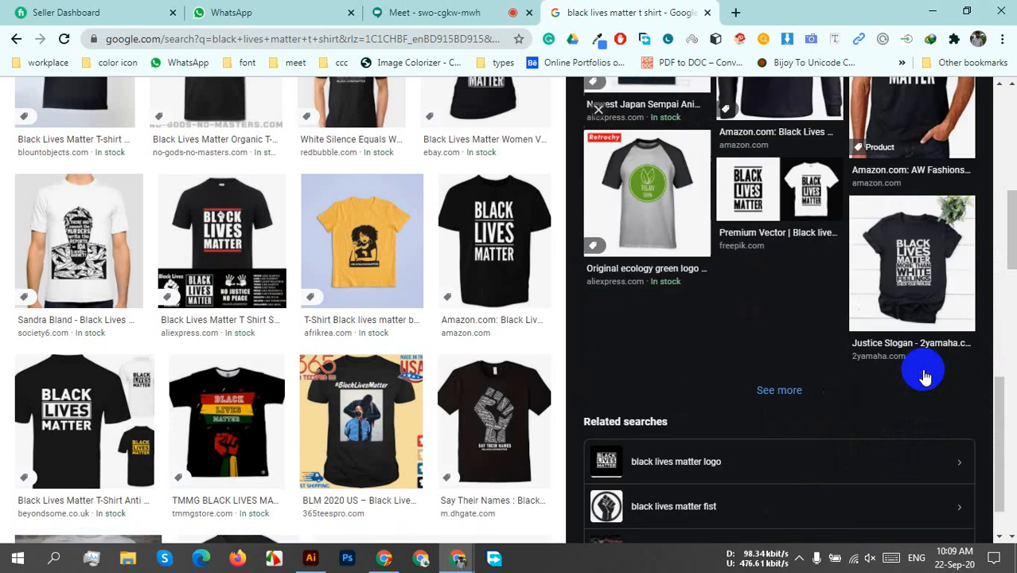
Preview the 2yamaha Justice Slogan shirt and Ferolos's More Than White Feelings version, and browse the Ferolos shirt's related images.
scroll(923, 376, "up", 1)
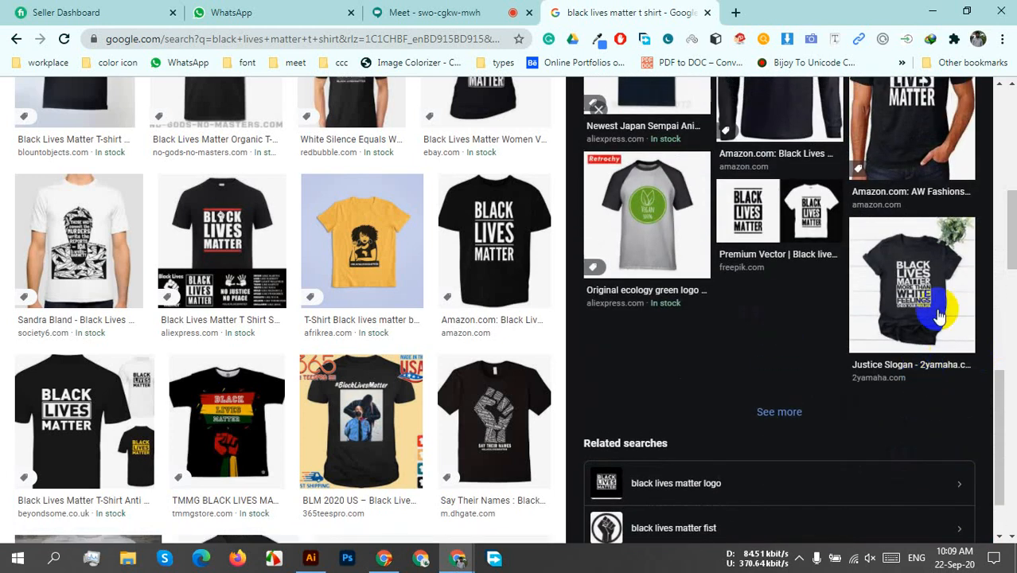
left_click(872, 256)
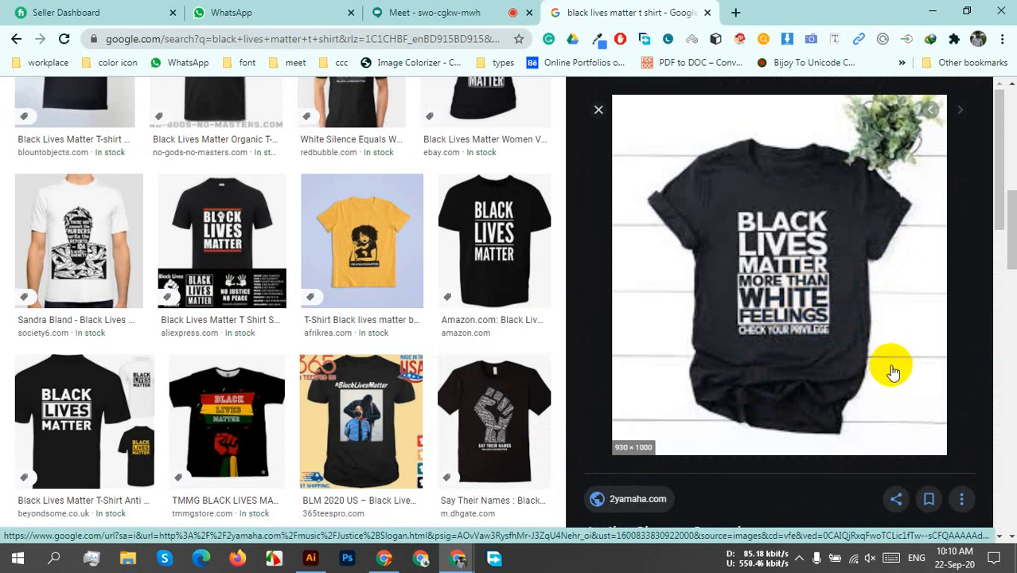
scroll(891, 368, "down", 5)
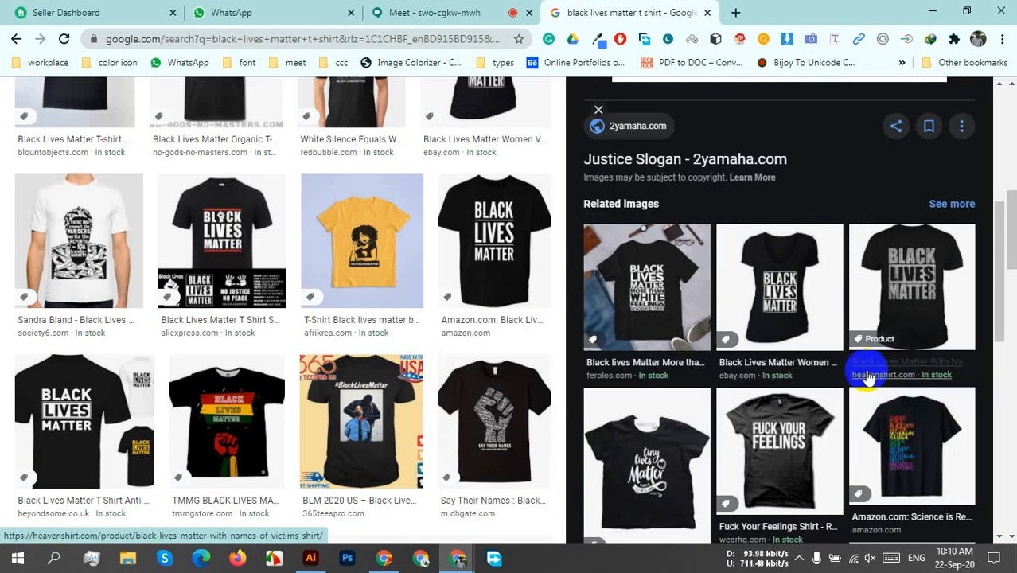
left_click(679, 321)
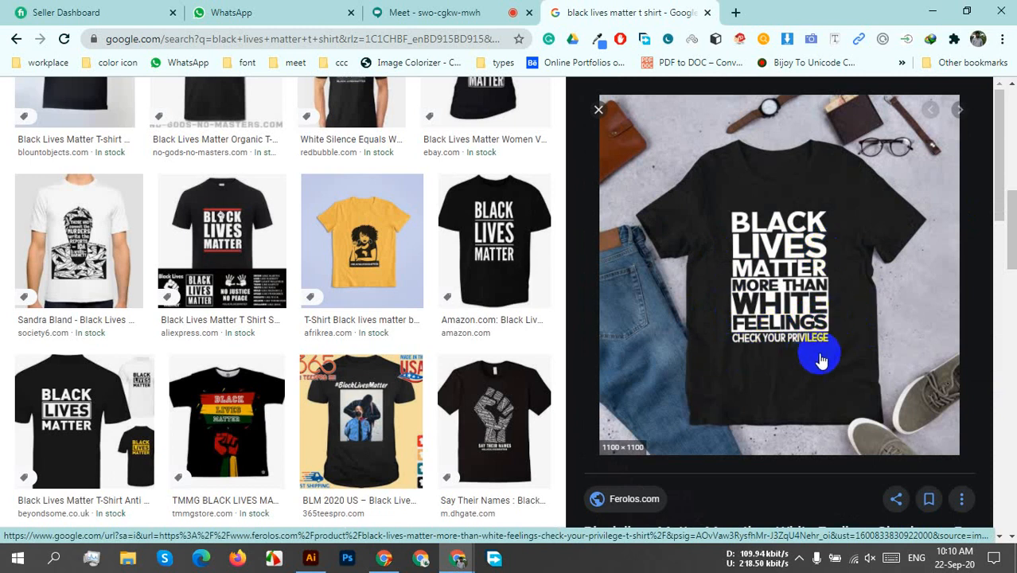
scroll(813, 356, "down", 4)
scroll(819, 358, "down", 4)
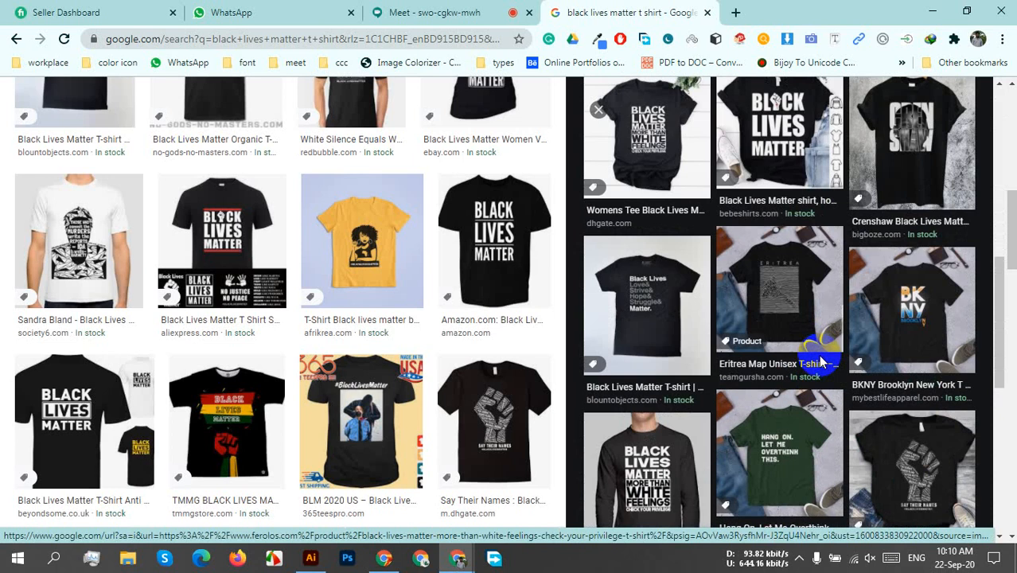
scroll(820, 358, "up", 1)
Preview the Trend T Shirt Store BLM shirt with fists in its red letters from the main results and browse its related images.
scroll(993, 394, "down", 4)
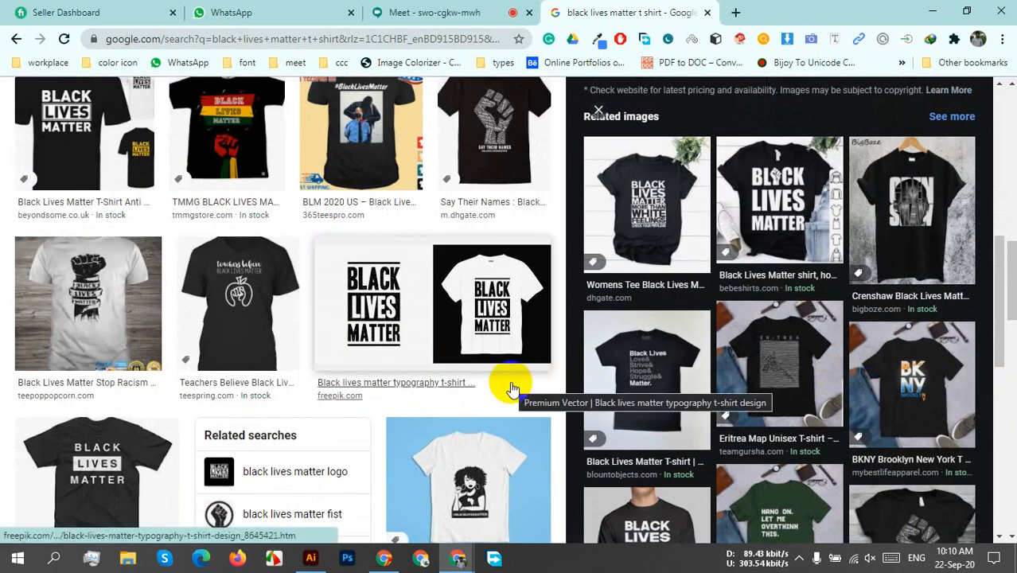
scroll(512, 389, "down", 5)
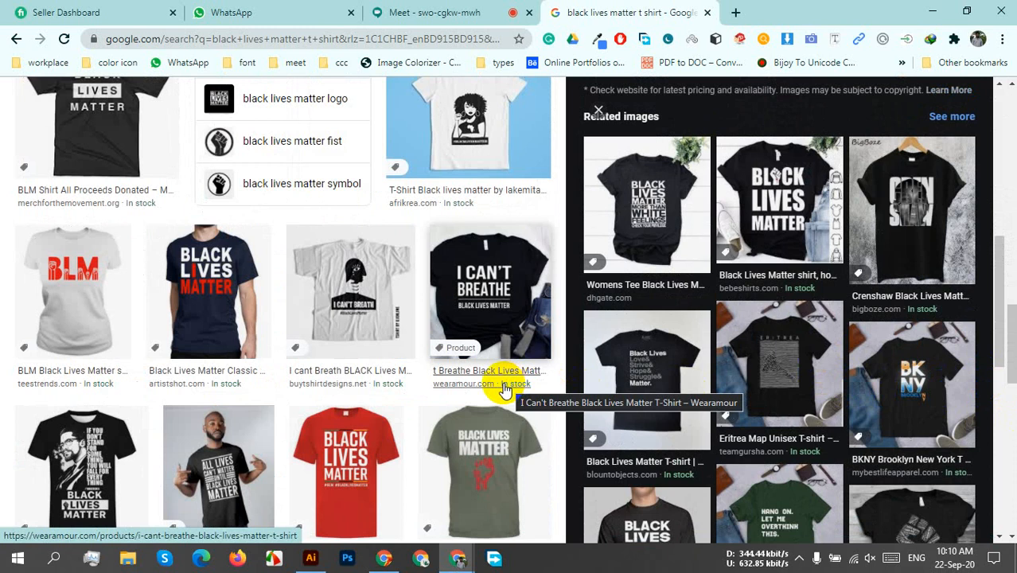
left_click(83, 338)
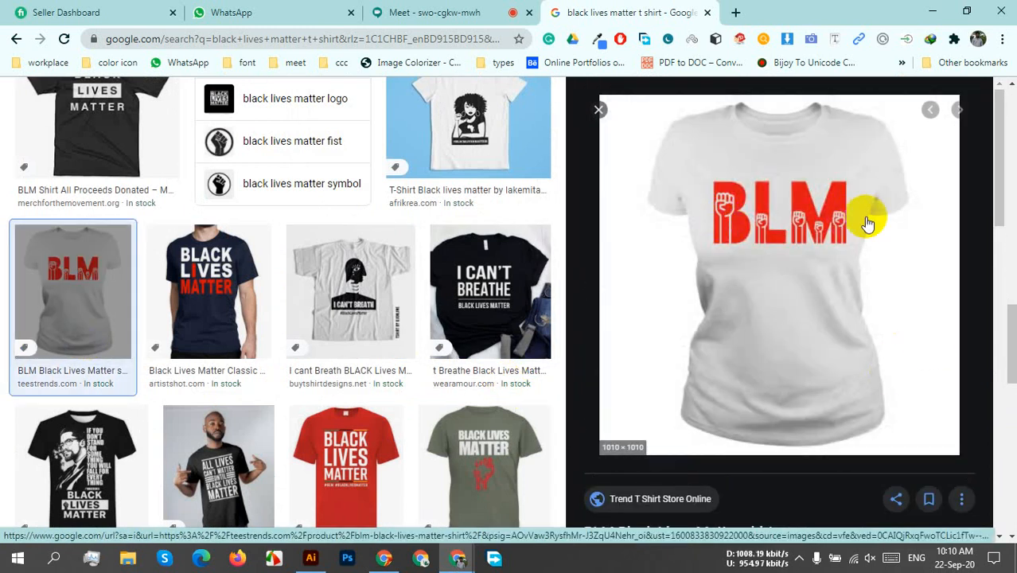
scroll(829, 381, "down", 2)
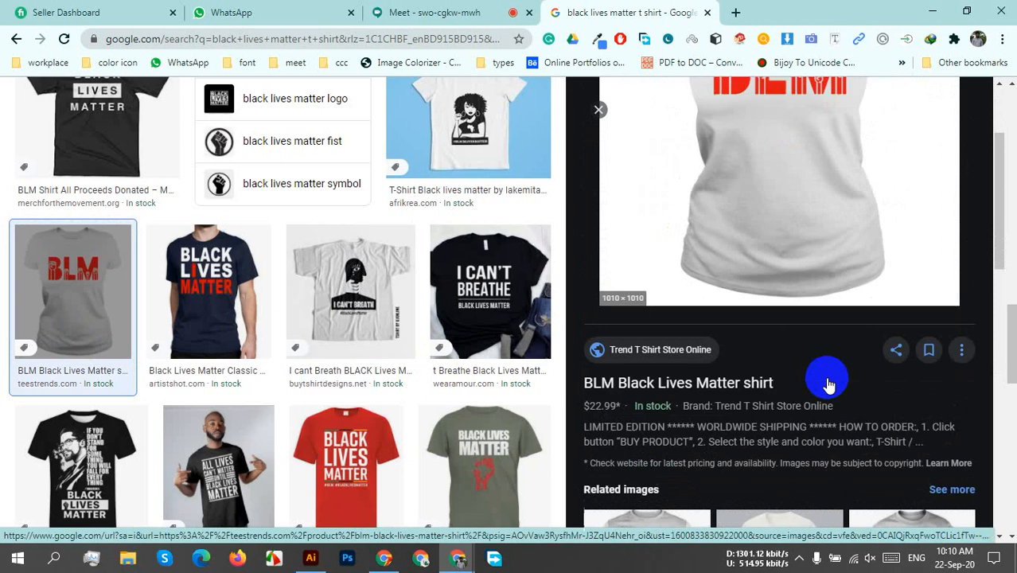
scroll(829, 385, "down", 4)
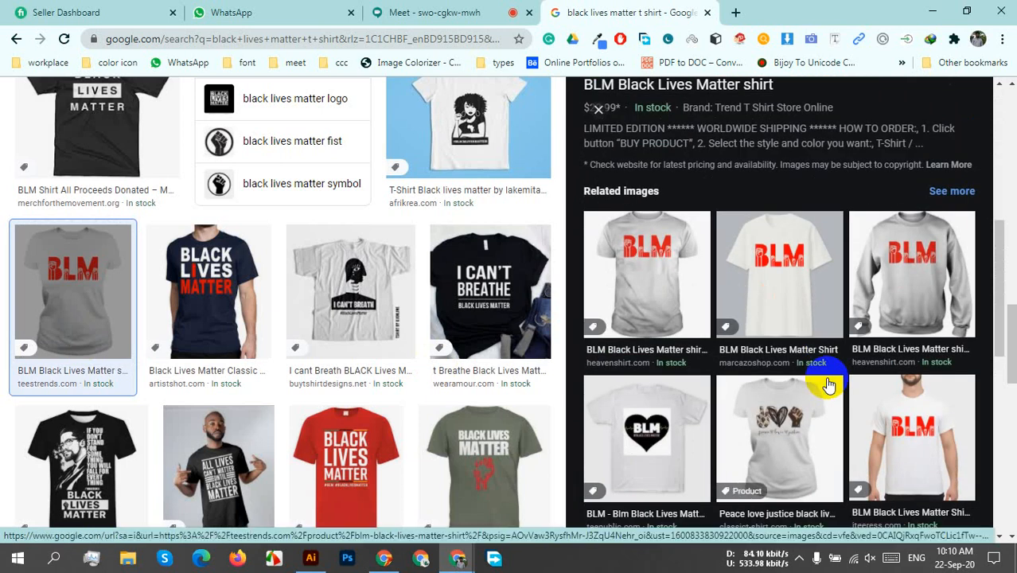
scroll(828, 385, "down", 2)
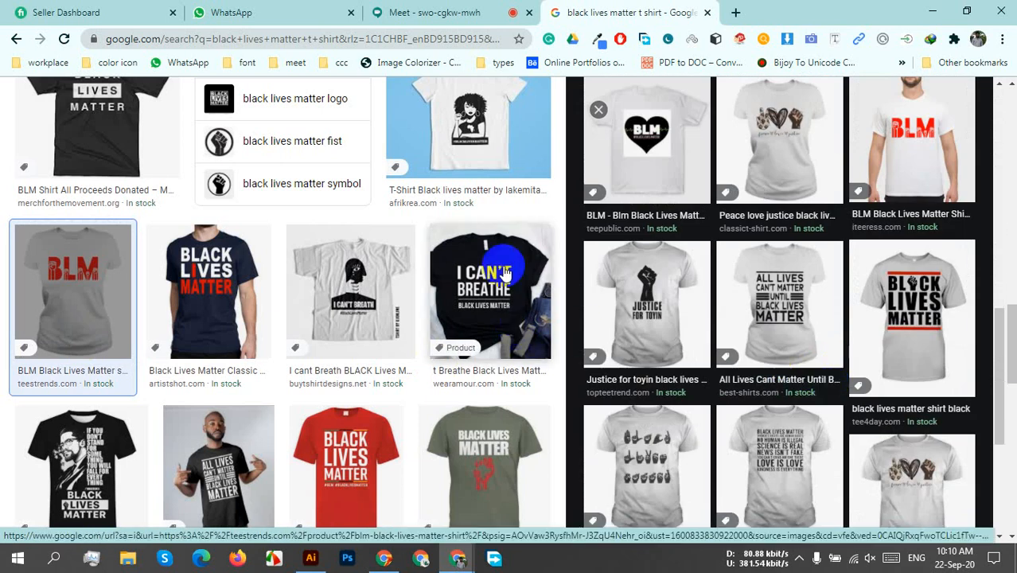
Preview the Wearamour I Can't Breathe shirt from the main results and browse its related images.
left_click(490, 294)
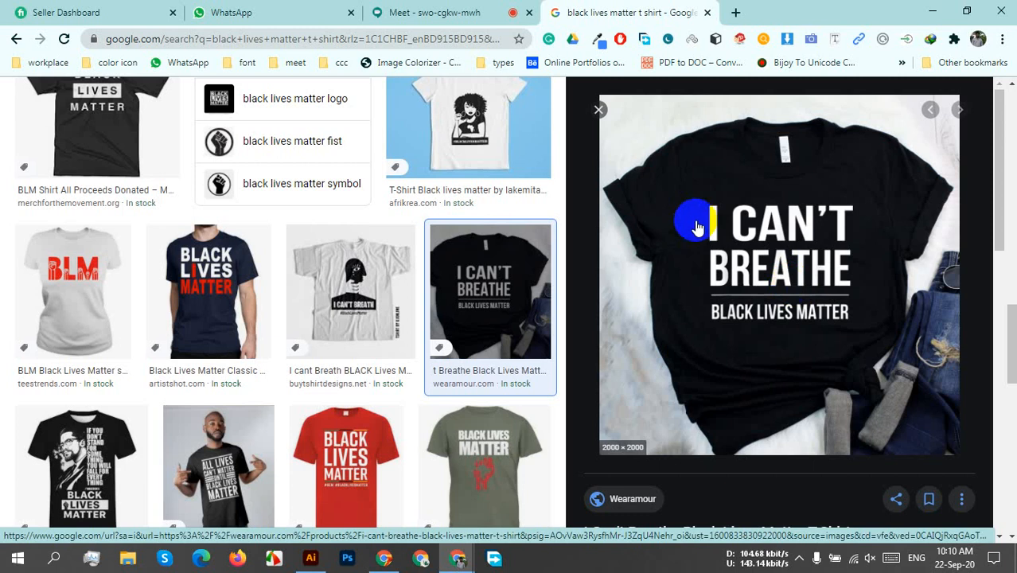
scroll(829, 373, "down", 10)
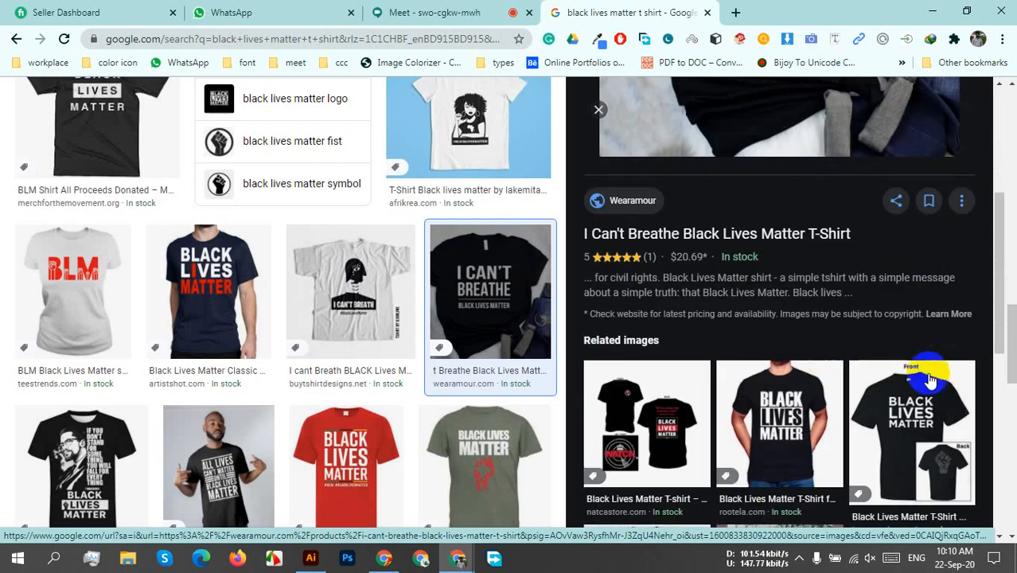
scroll(932, 434, "up", 1)
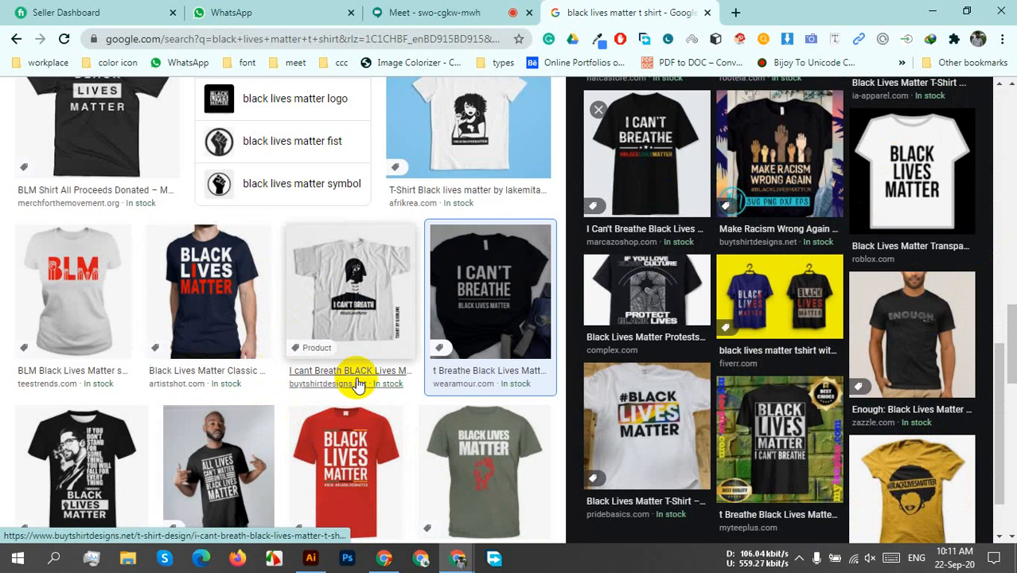
Preview the Kybershop All Lives Can't Matter Until Black Lives Matter shirt and browse its related images down to the related searches.
scroll(357, 381, "down", 3)
left_click(206, 213)
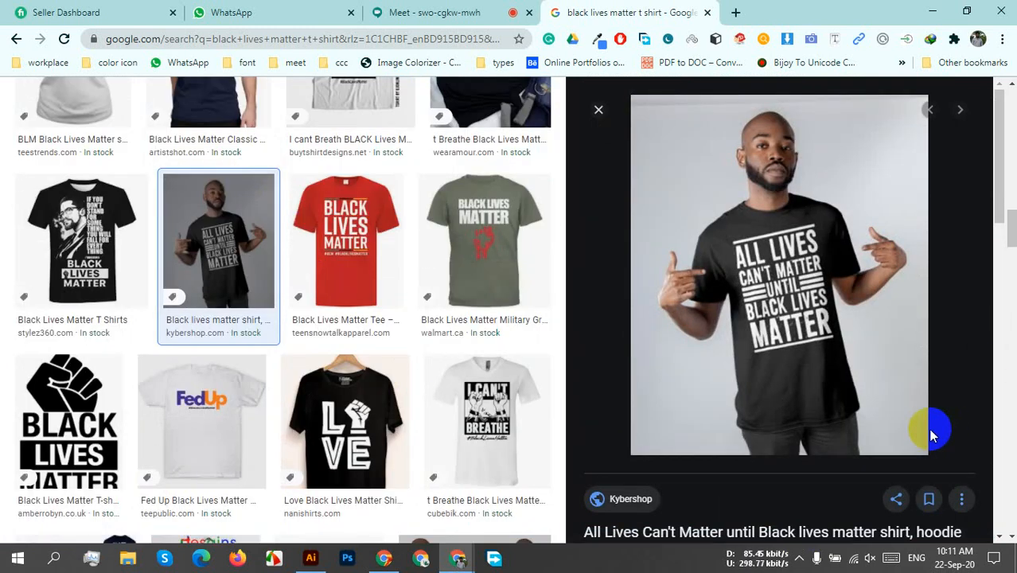
scroll(907, 406, "down", 5)
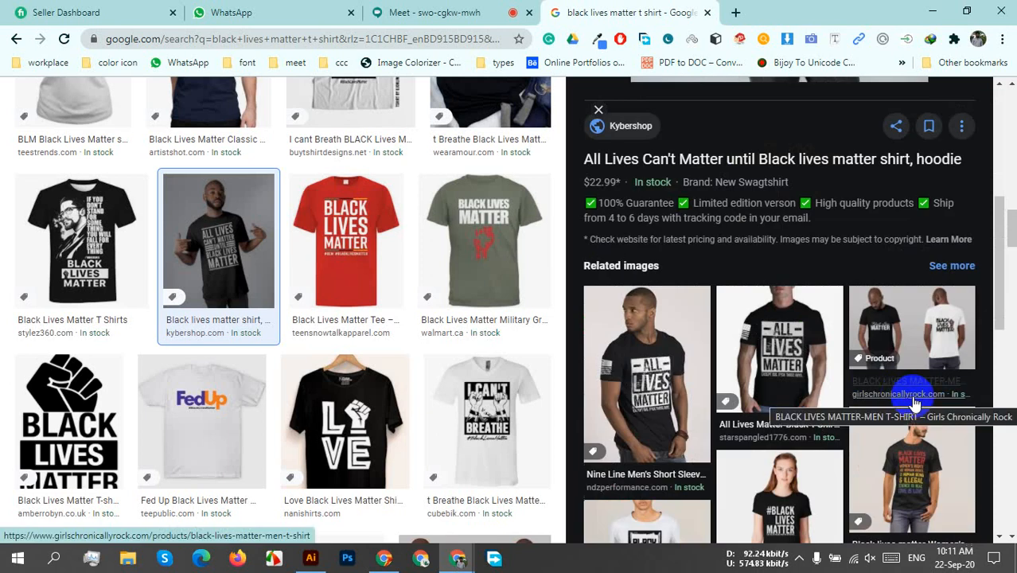
scroll(914, 404, "down", 4)
scroll(914, 404, "down", 3)
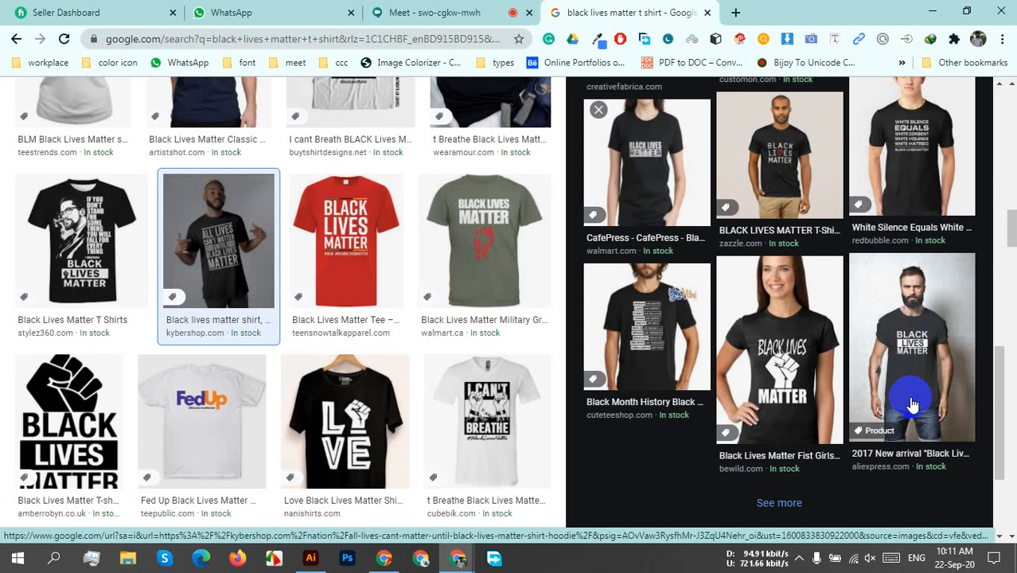
scroll(873, 416, "down", 3)
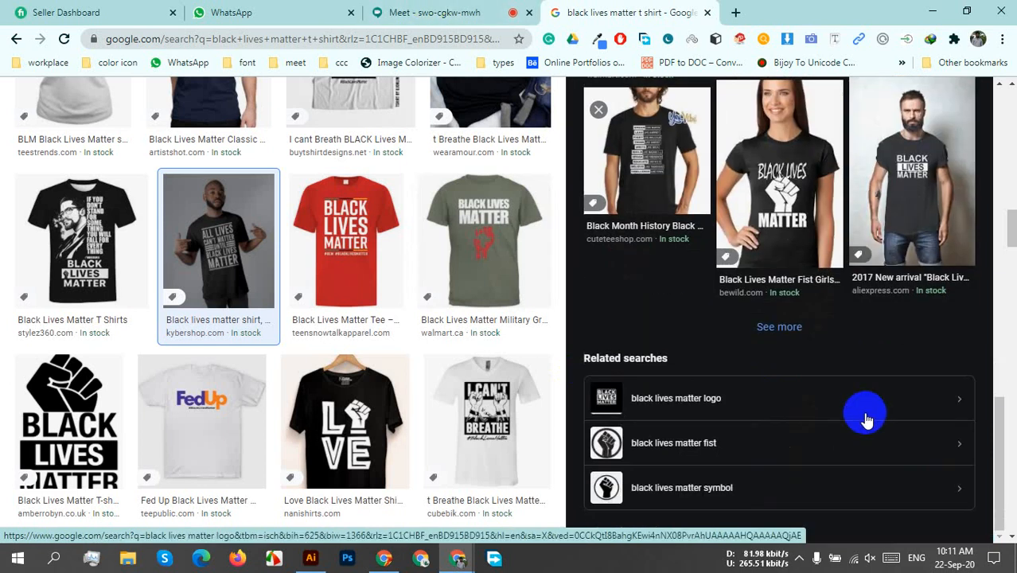
Browse further down the main T-shirt results for more typography references and close the Kybershop shirt preview.
scroll(386, 350, "down", 5)
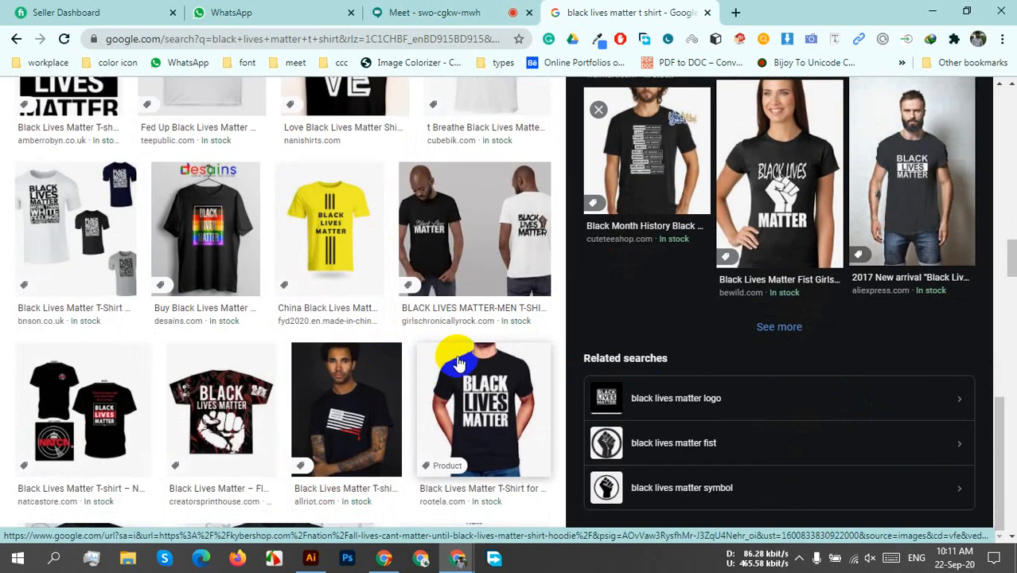
scroll(469, 358, "down", 5)
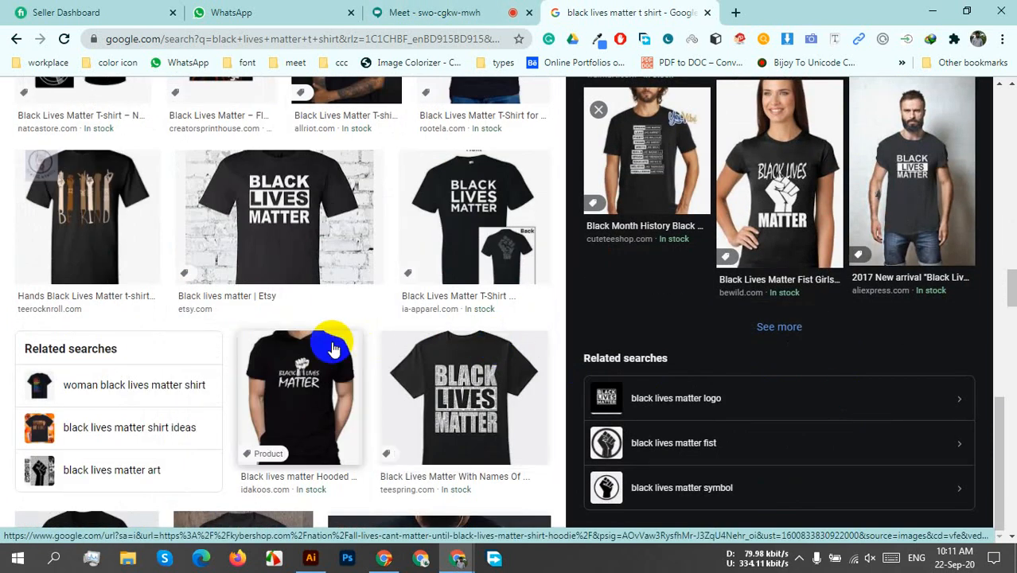
scroll(352, 284, "down", 5)
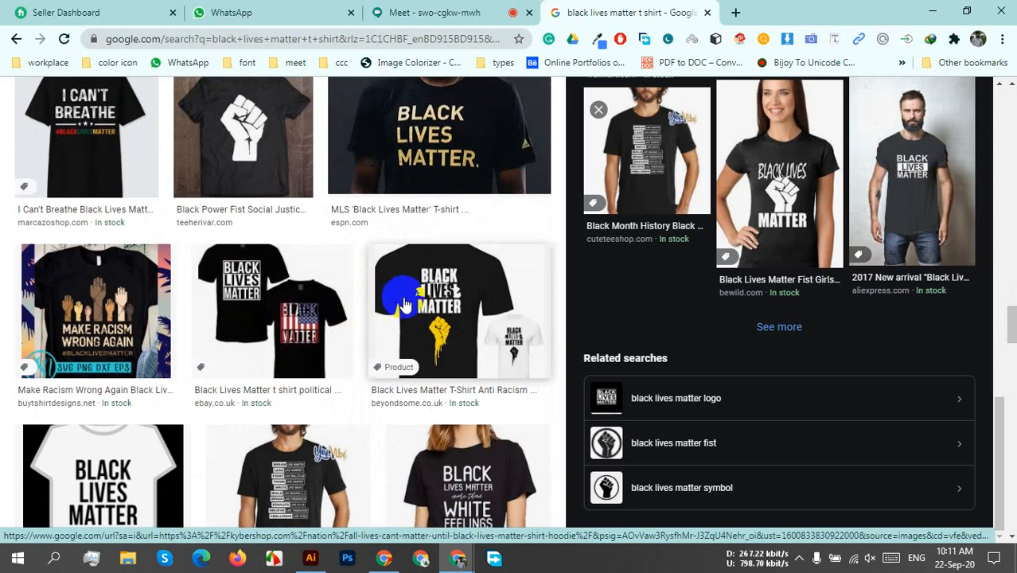
scroll(342, 314, "up", 5)
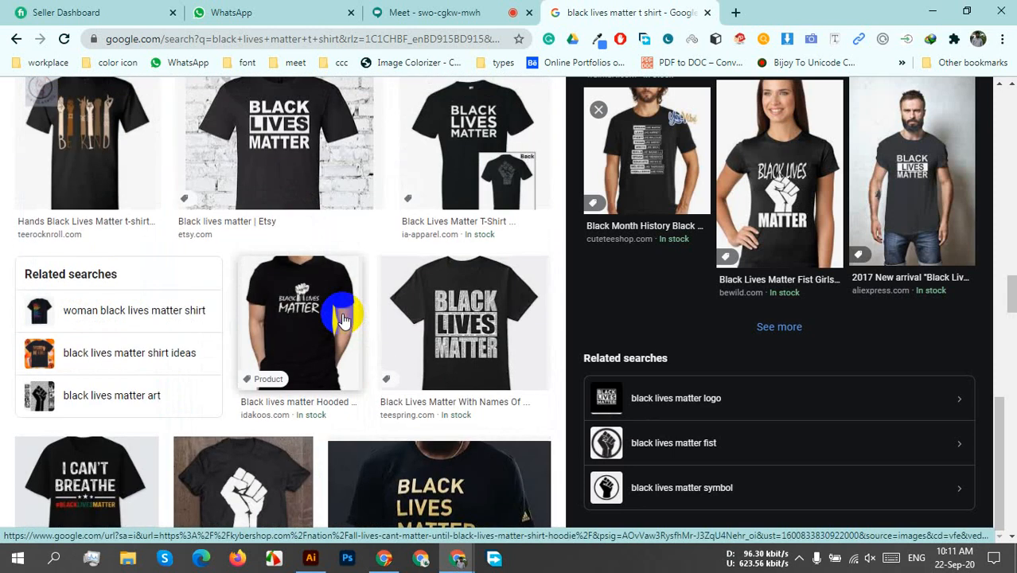
scroll(342, 319, "down", 5)
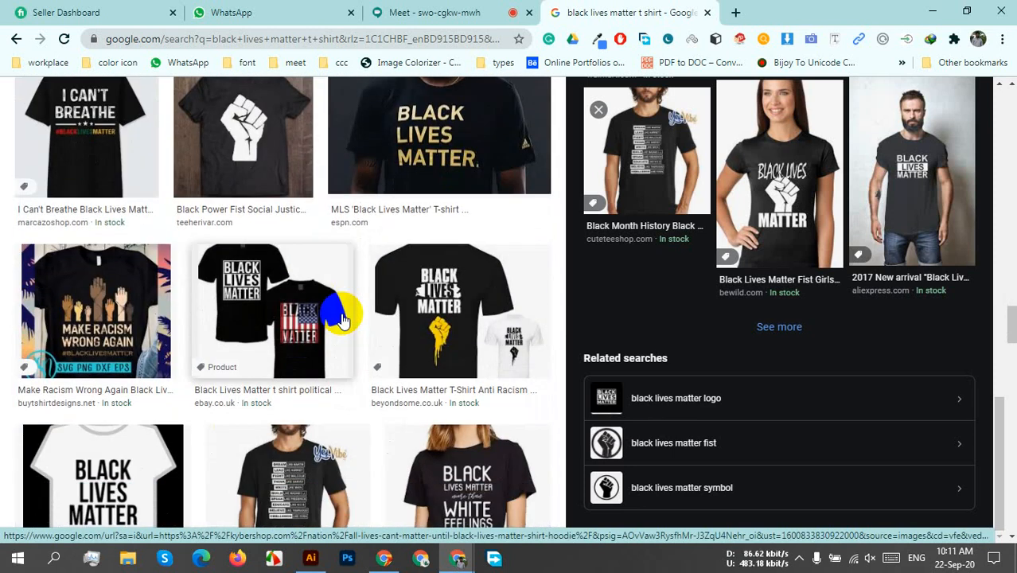
scroll(341, 318, "down", 4)
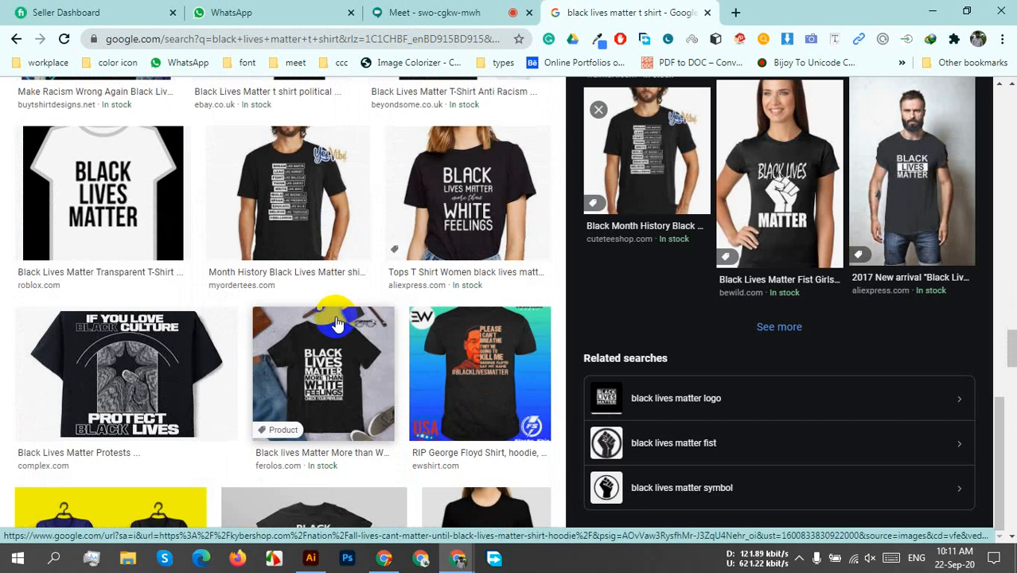
scroll(336, 323, "down", 3)
scroll(335, 321, "down", 4)
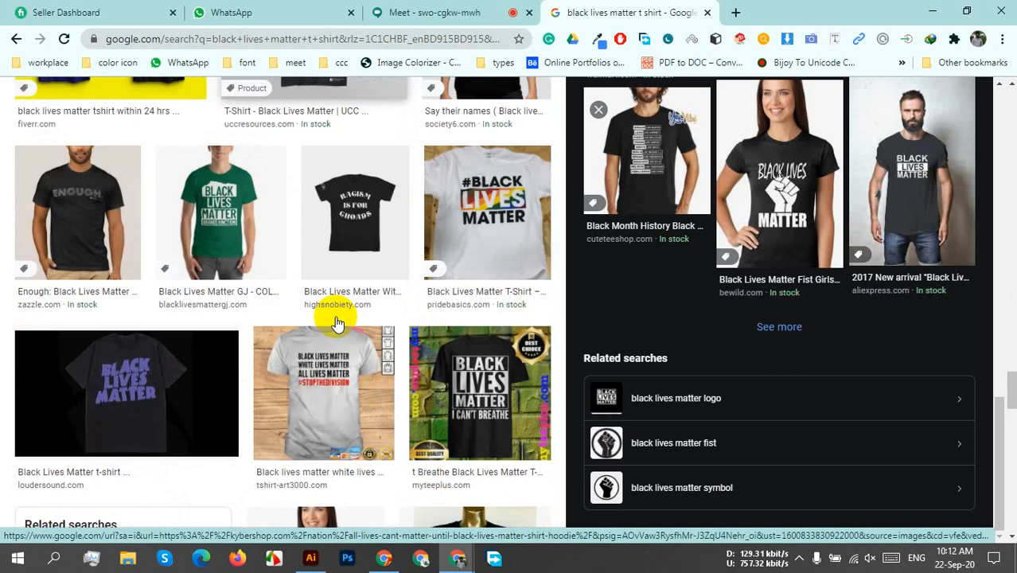
scroll(334, 316, "down", 5)
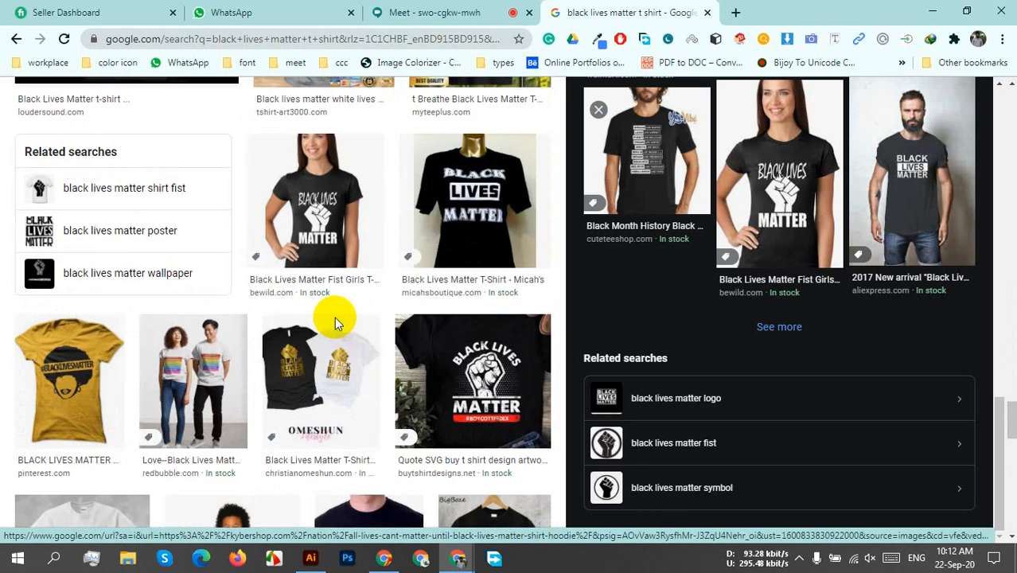
left_click(598, 111)
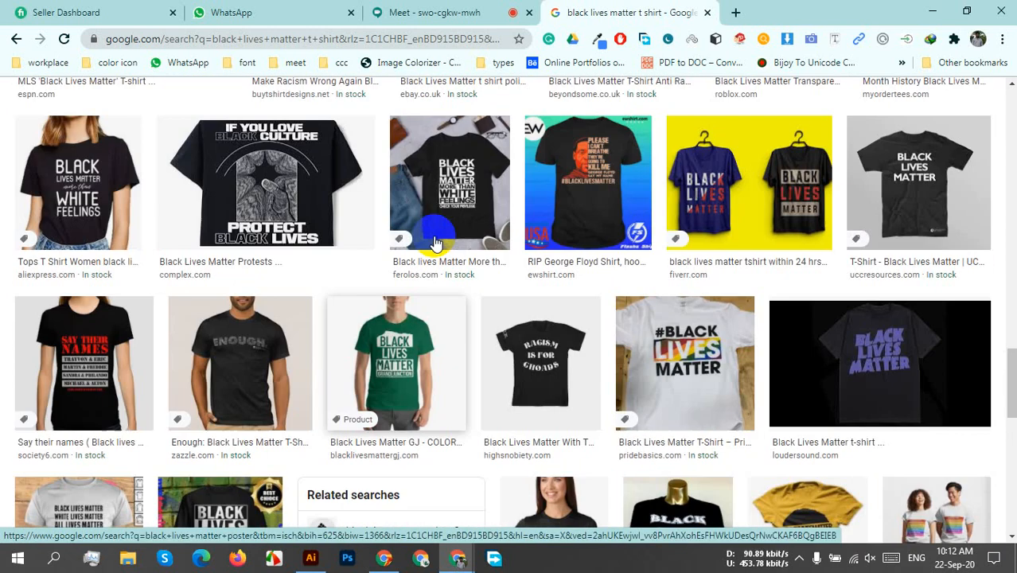
Replace "black lives matter" in the image search query and search for "we are rising together t shirt".
scroll(464, 273, "up", 6)
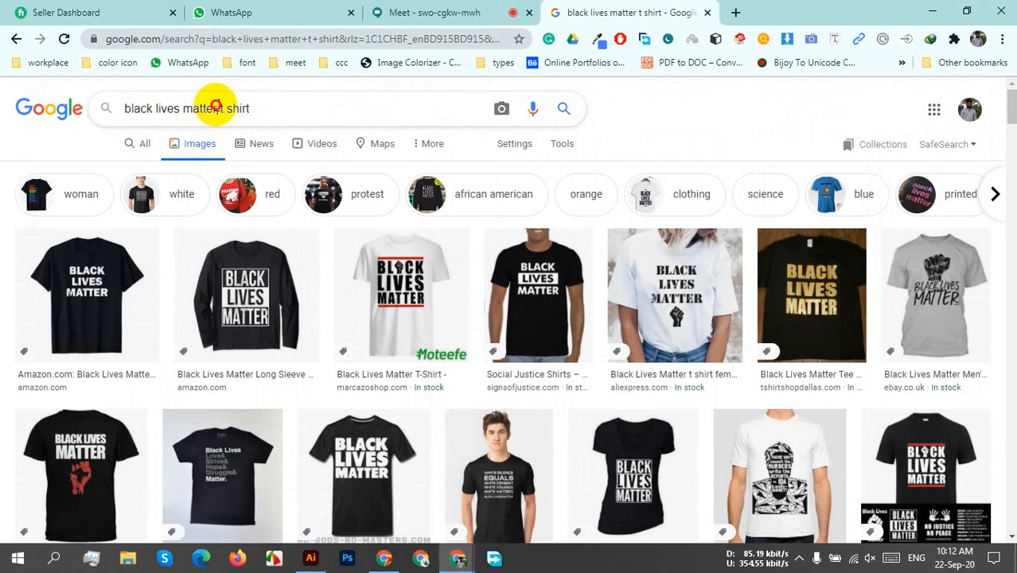
left_click_drag(217, 109, 118, 111)
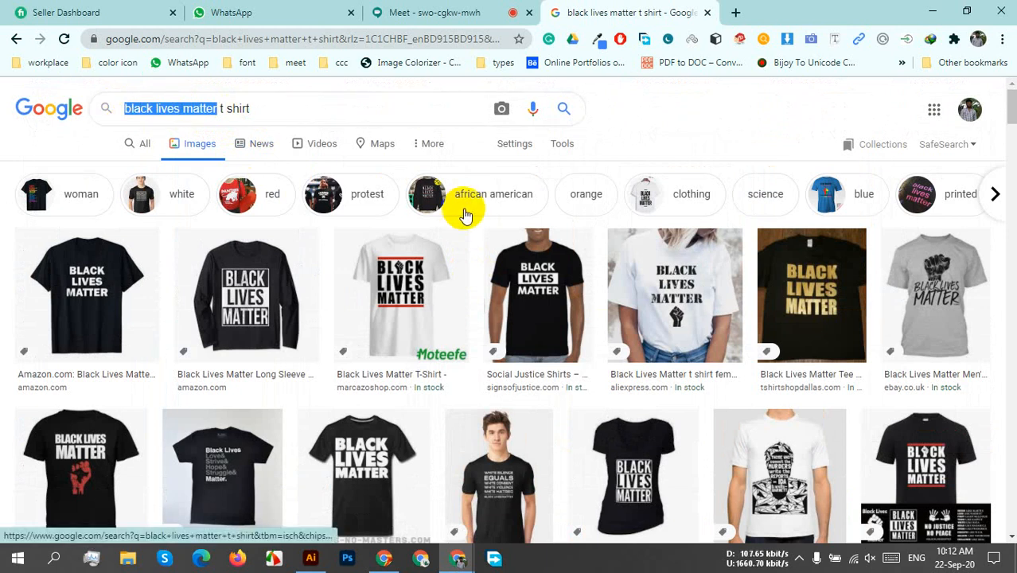
type("we are ")
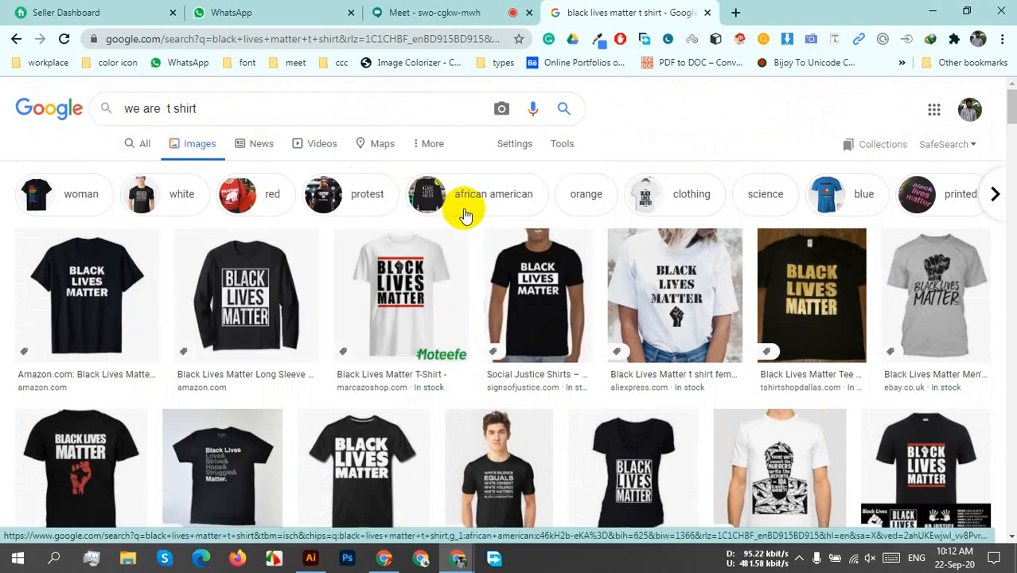
type("rising ")
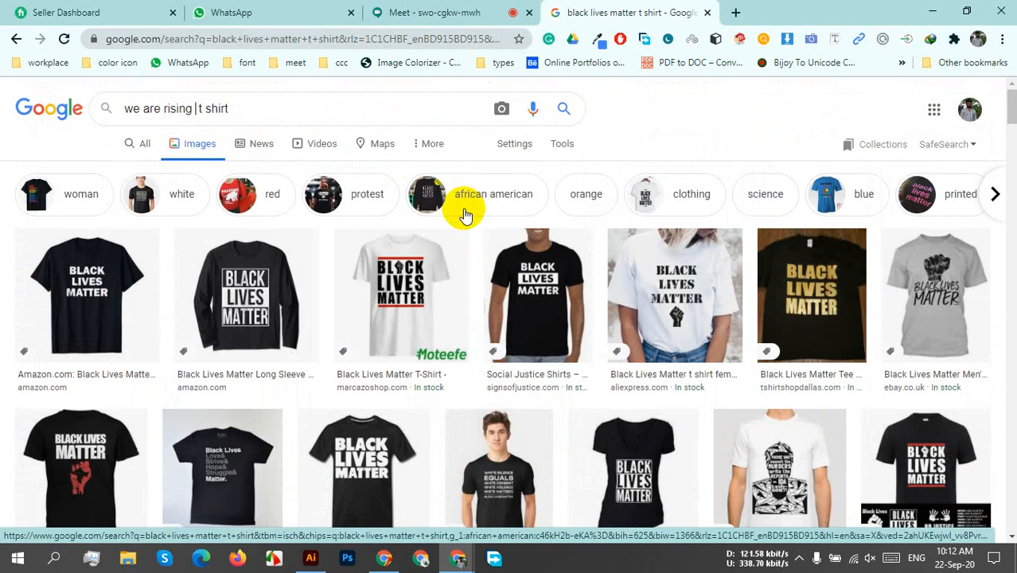
type("tog")
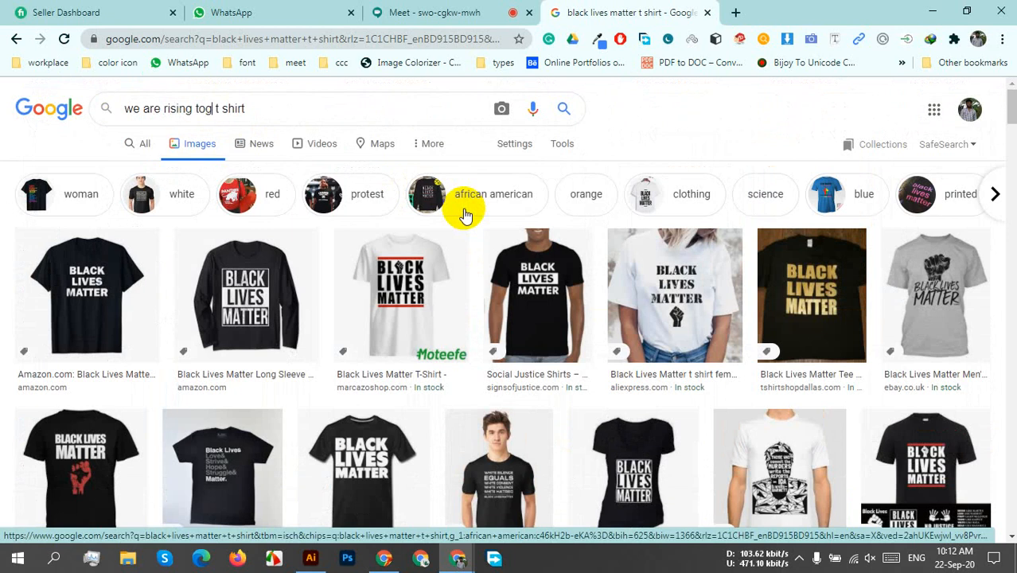
type("ether")
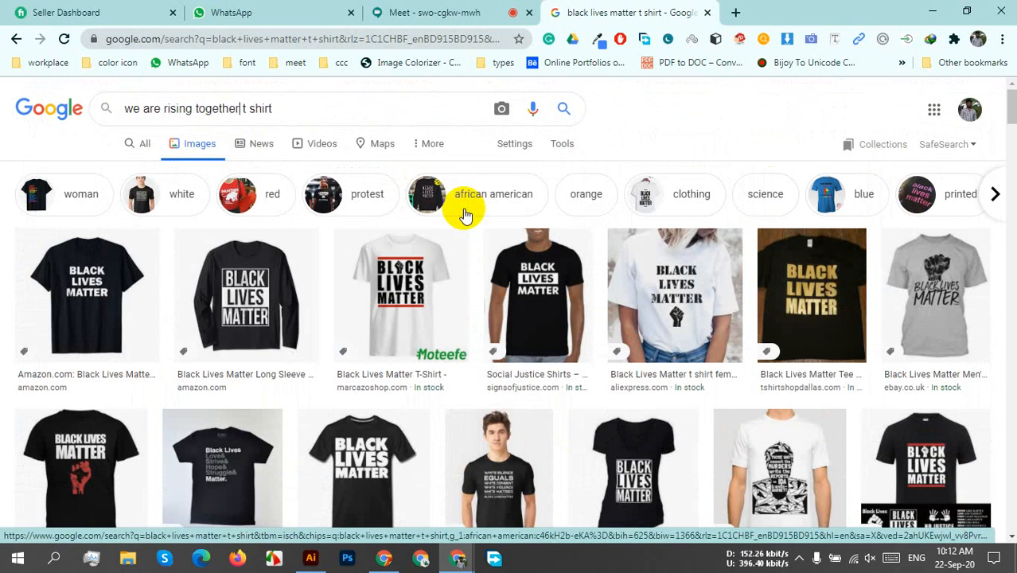
key("Return")
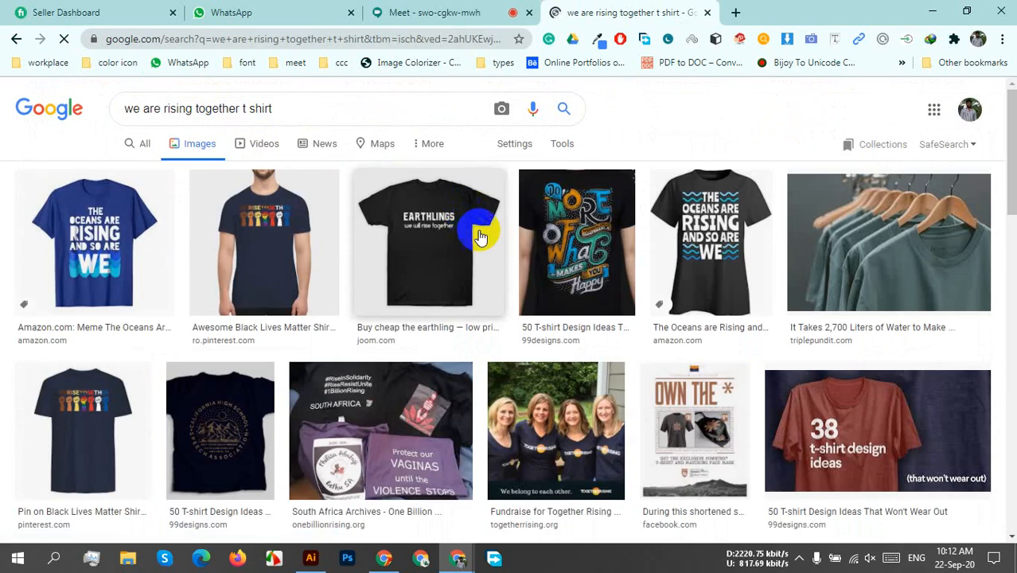
Preview the We Rise Together shirt with coloured fists, inspect its full-size image in a separate tab, and close that tab.
left_click(246, 268)
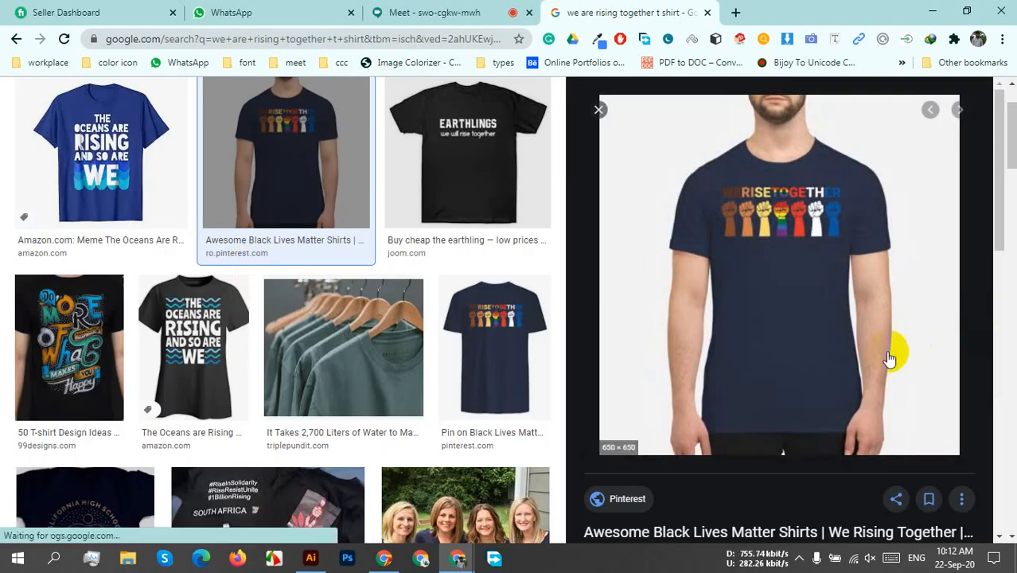
right_click(776, 290)
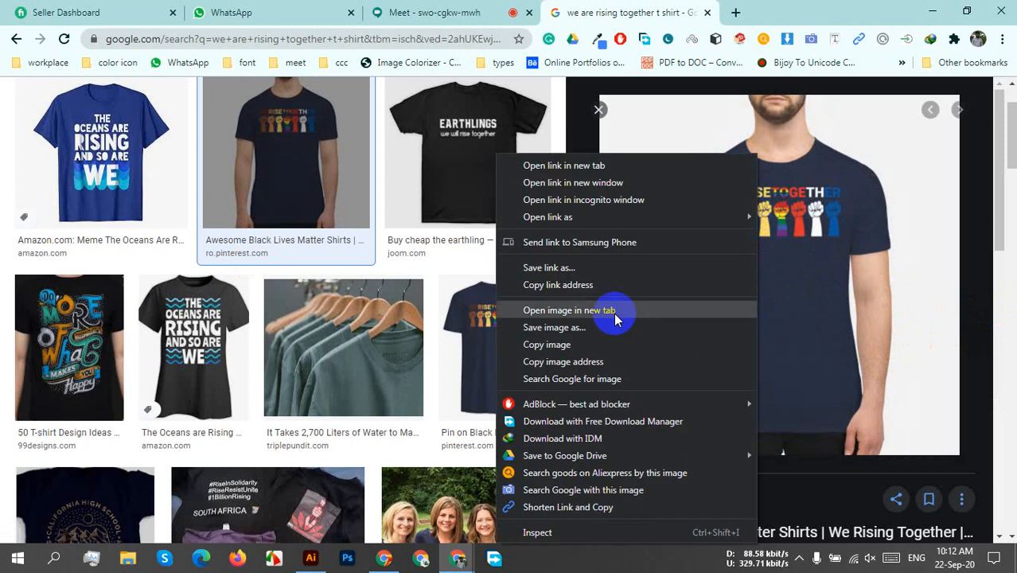
left_click(614, 318)
left_click(704, 11)
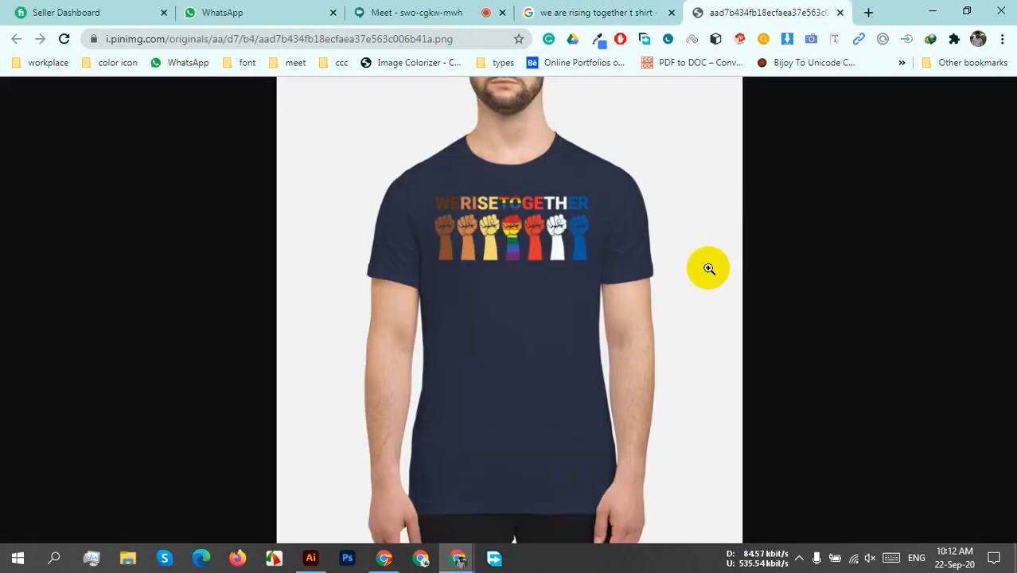
left_click(521, 268)
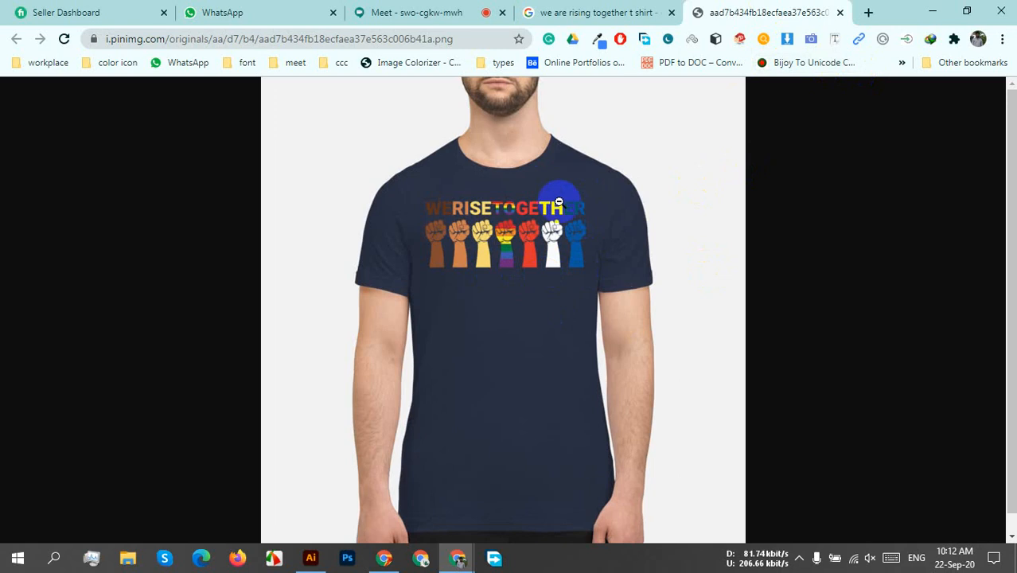
left_click(839, 13)
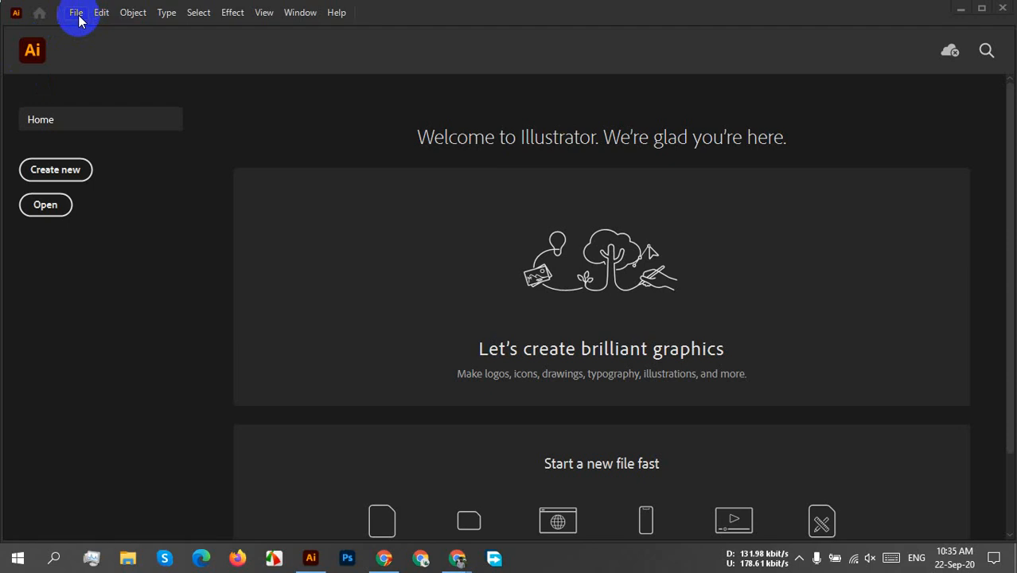
In Illustrator, start setting up a new document with a width of 4500 px and a height of 5400 px.
left_click(79, 16)
left_click(97, 32)
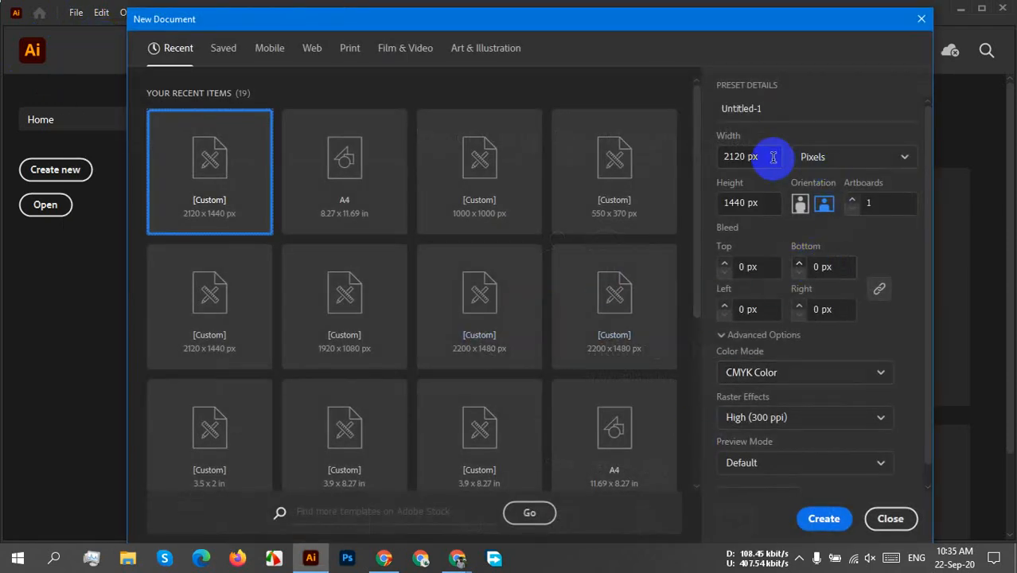
left_click_drag(773, 156, 693, 165)
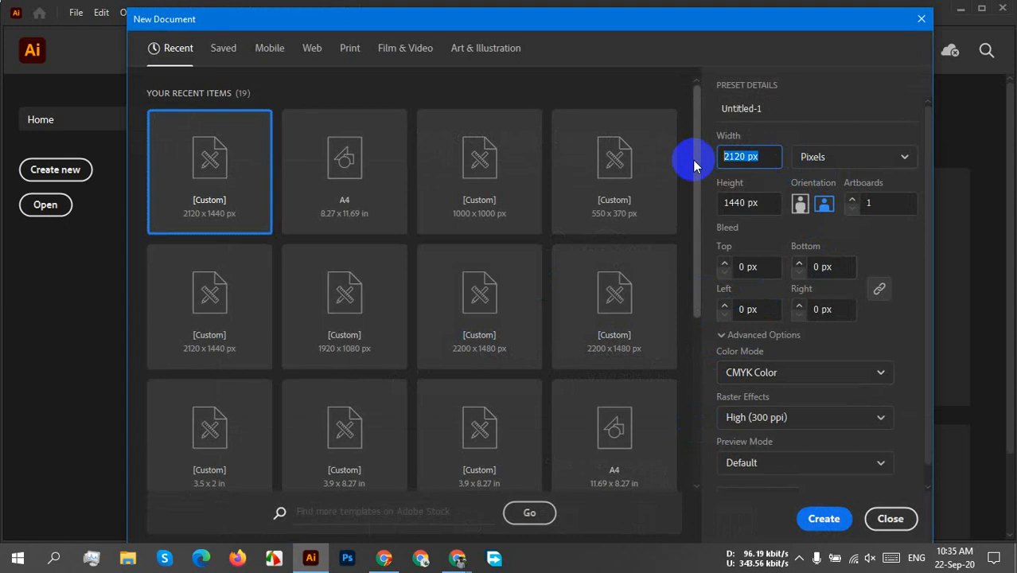
type("4500")
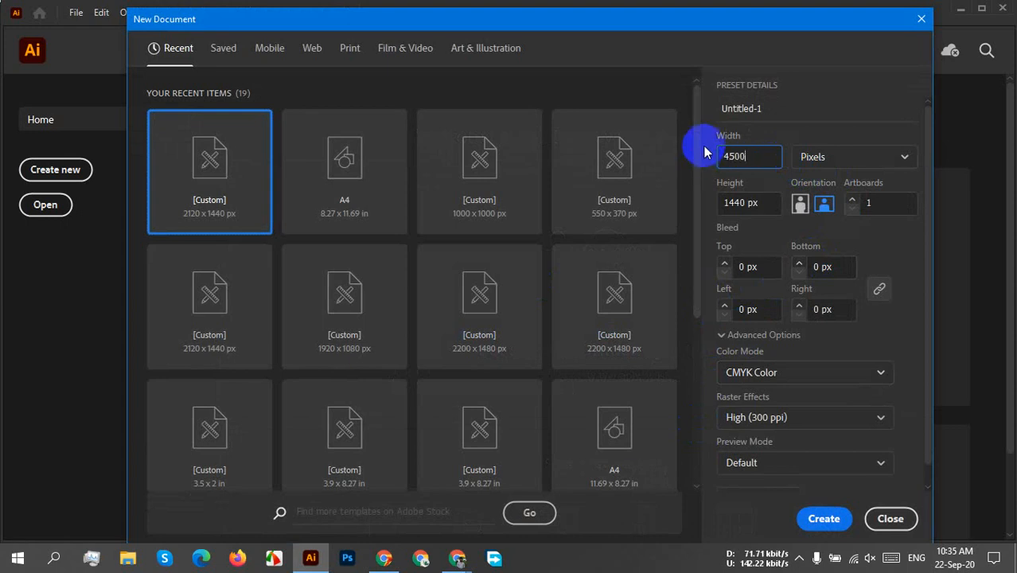
left_click_drag(767, 200, 705, 195)
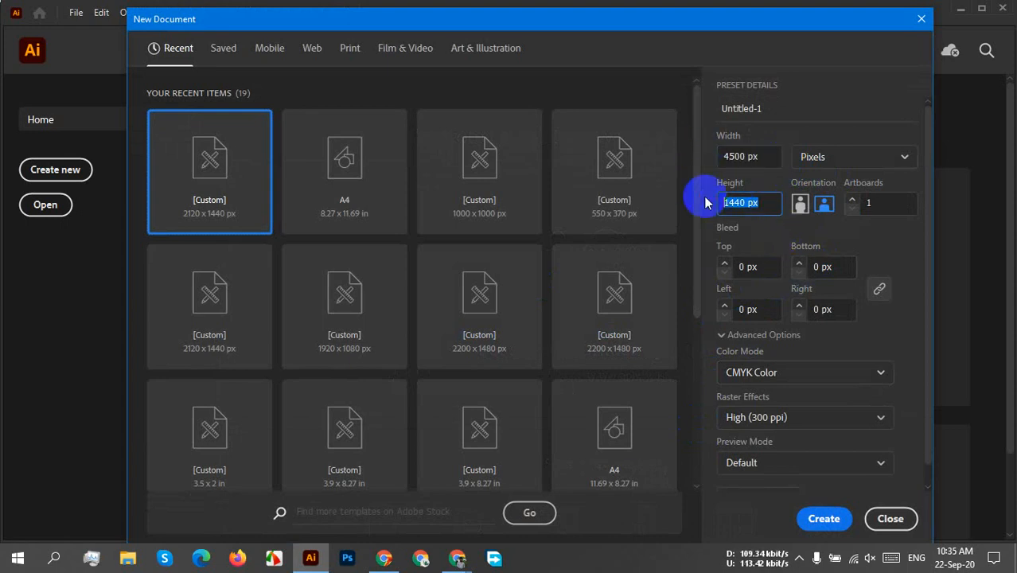
type("5400")
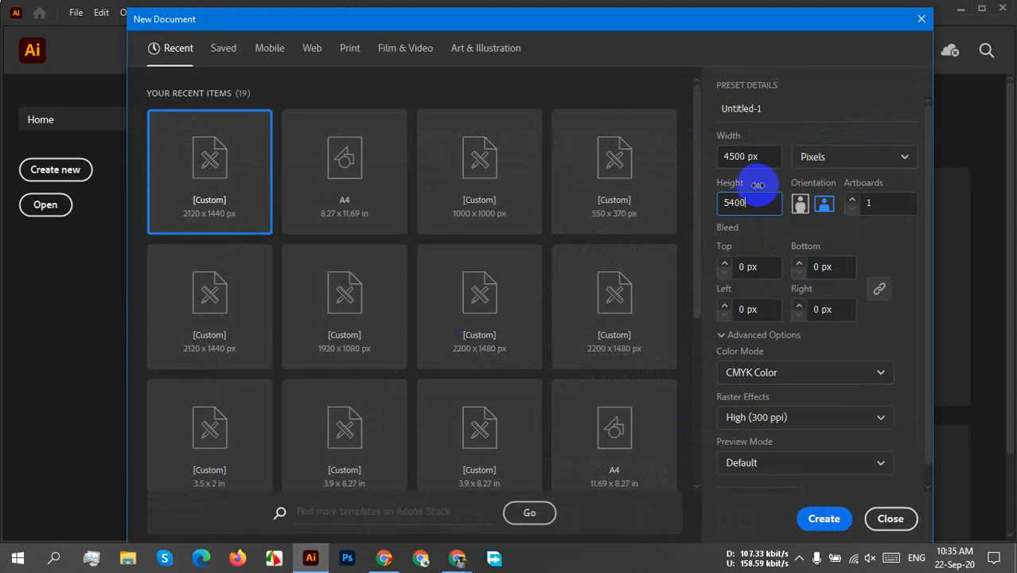
Switch the new document's units to inches to check the equivalent size, and set them back to pixels.
left_click_drag(764, 153, 692, 146)
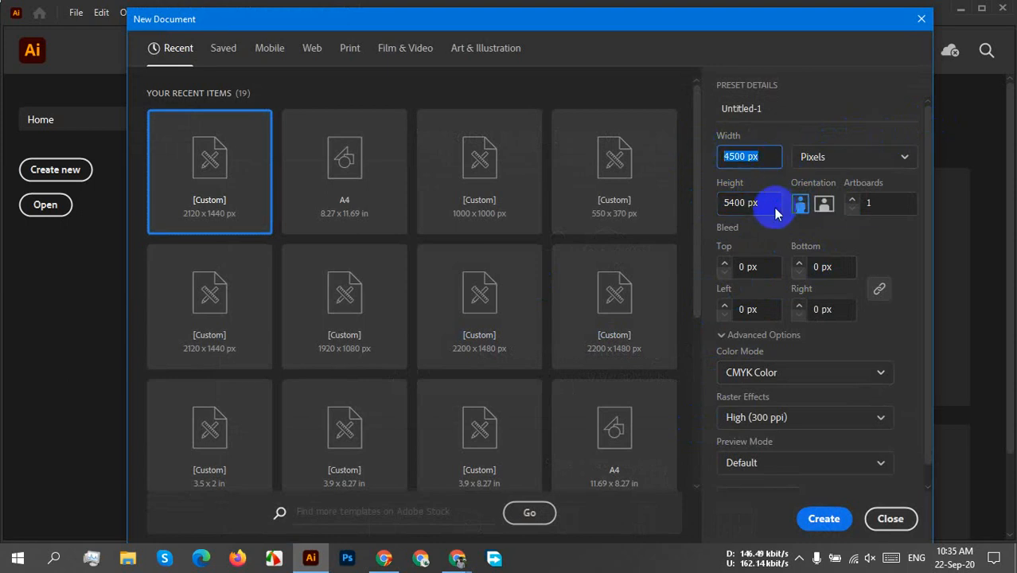
left_click_drag(766, 200, 693, 200)
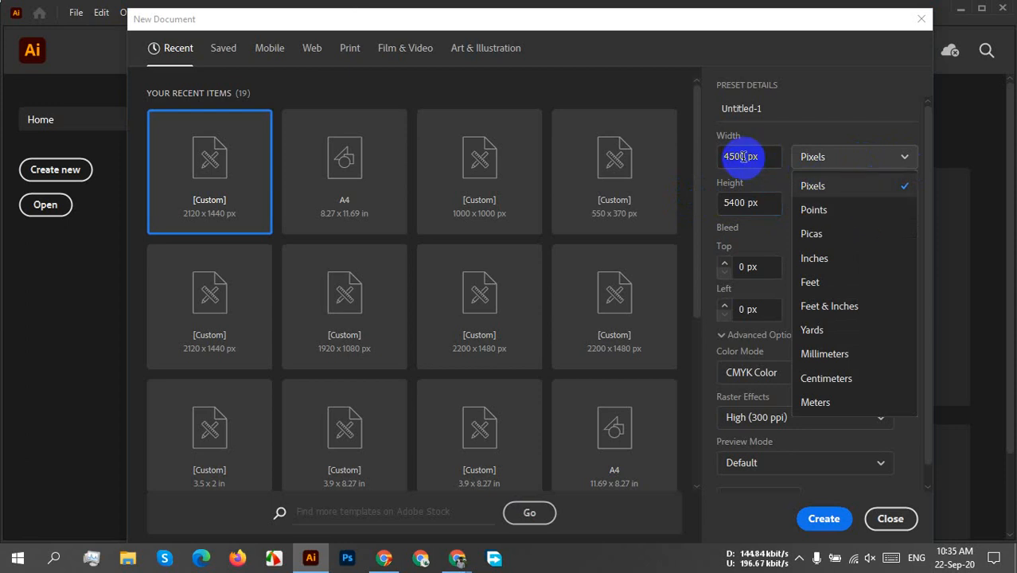
left_click(852, 258)
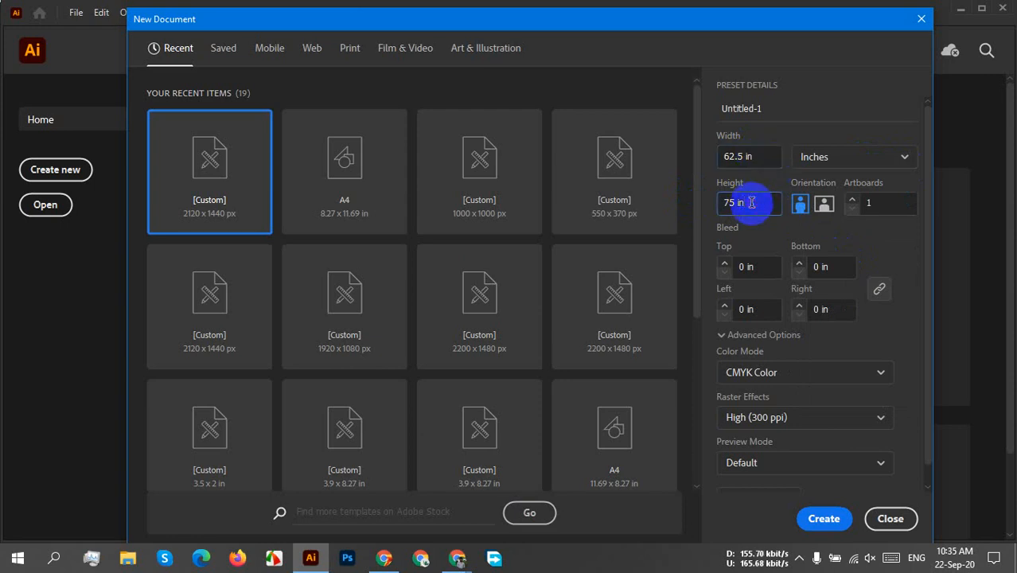
left_click(856, 161)
left_click(828, 194)
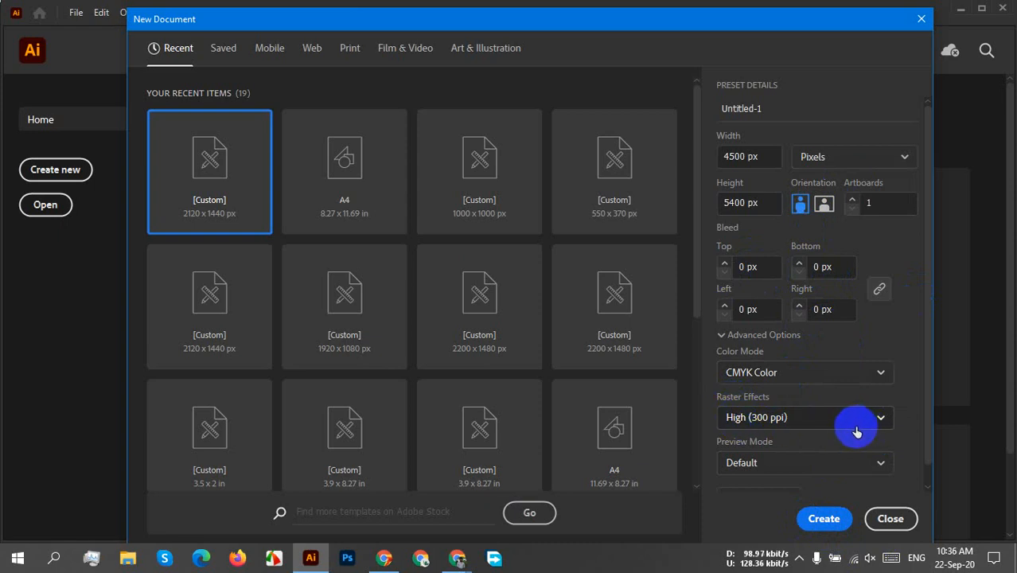
Name the new document "Pi T-shirt" and create it.
left_click(814, 527)
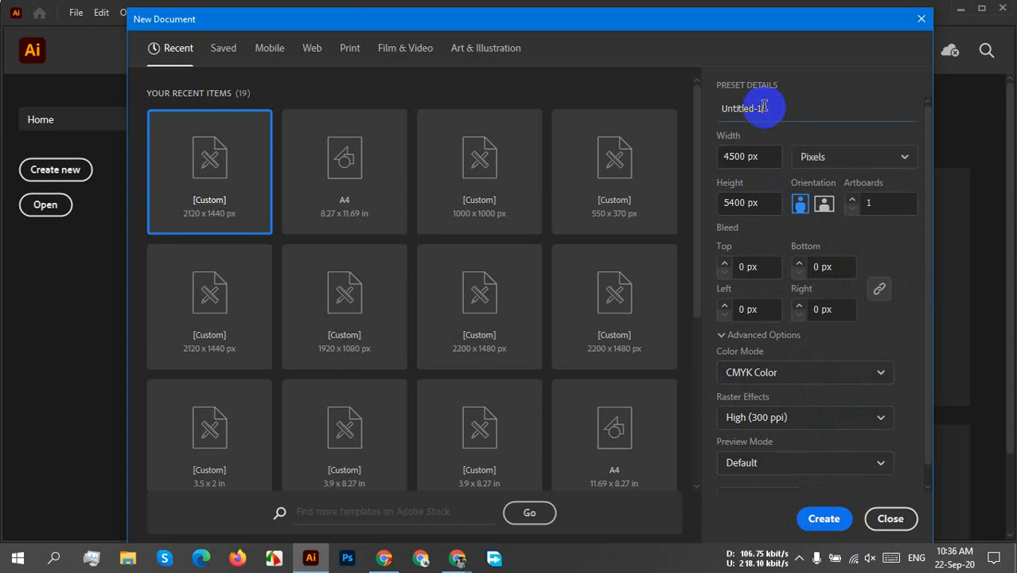
left_click_drag(763, 106, 704, 114)
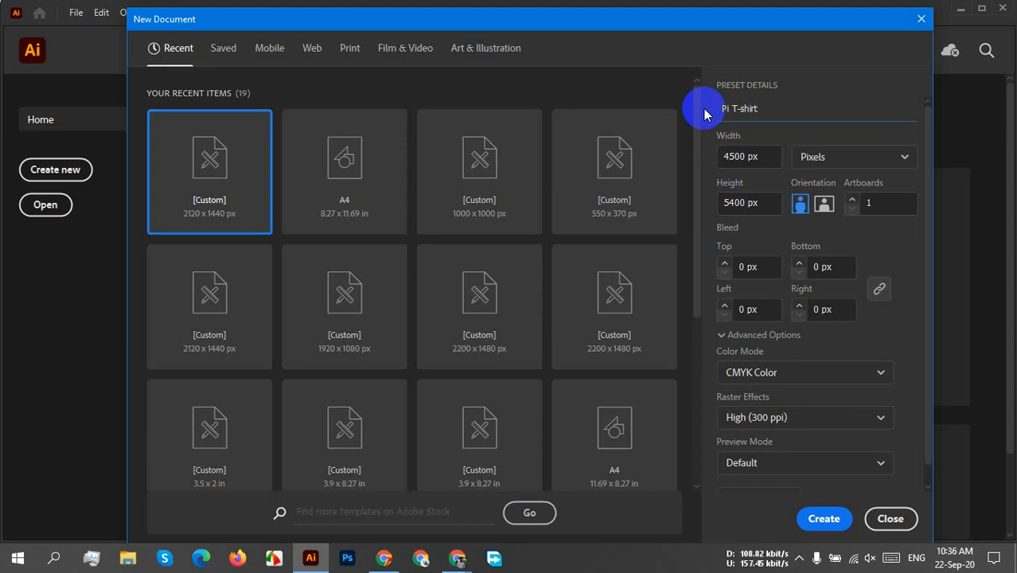
left_click(820, 518)
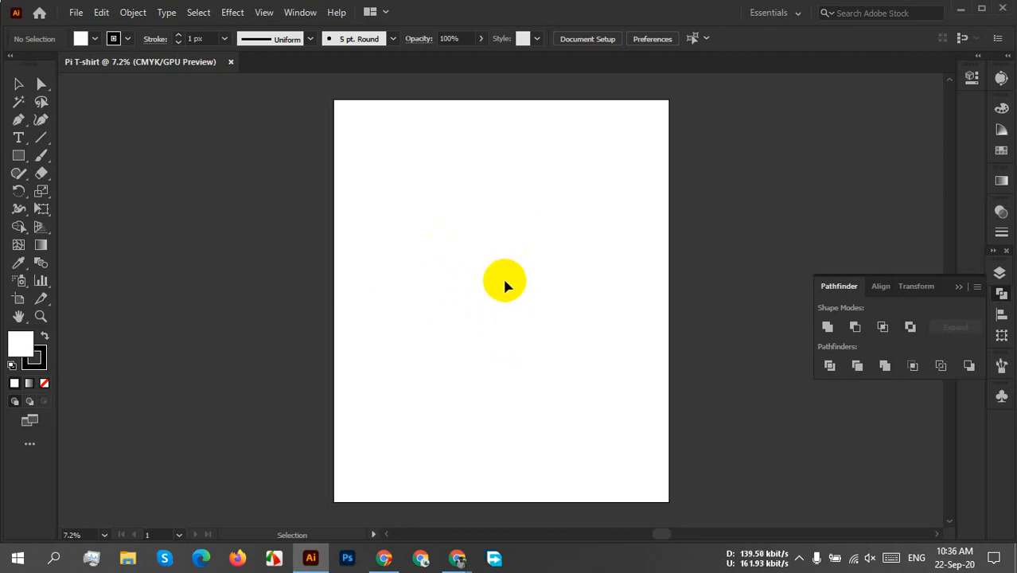
Draw a large spiral path with the Spiral Tool and move it toward the horizontal centre of the artboard.
left_click(37, 139)
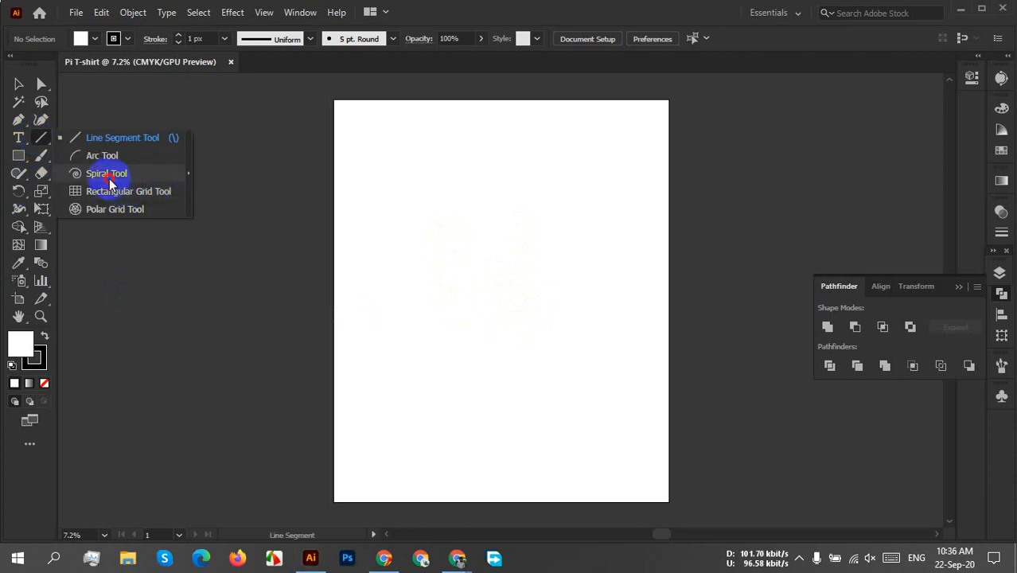
left_click(110, 180)
left_click_drag(473, 264, 539, 357)
left_click(17, 84)
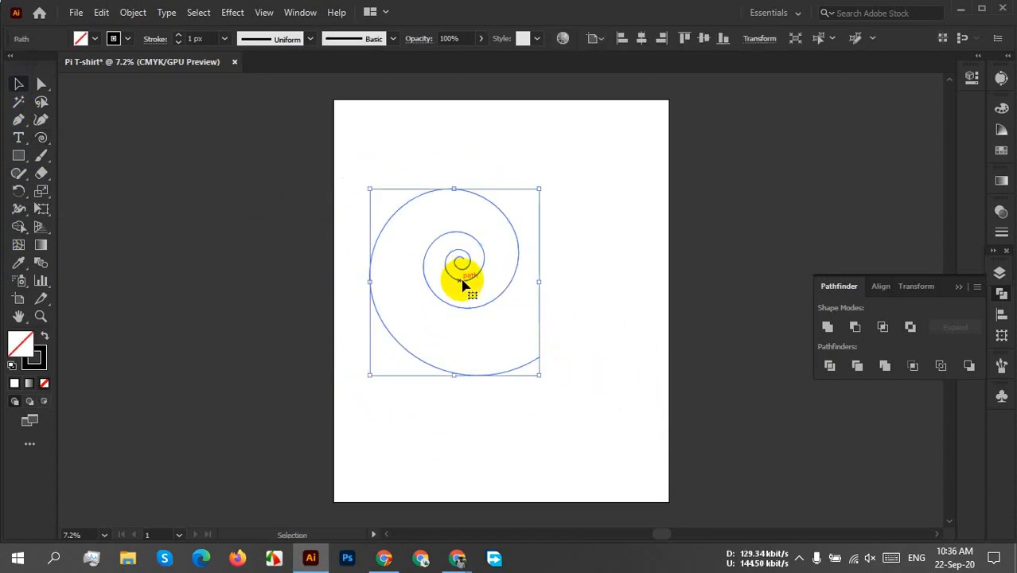
left_click_drag(471, 277, 500, 277)
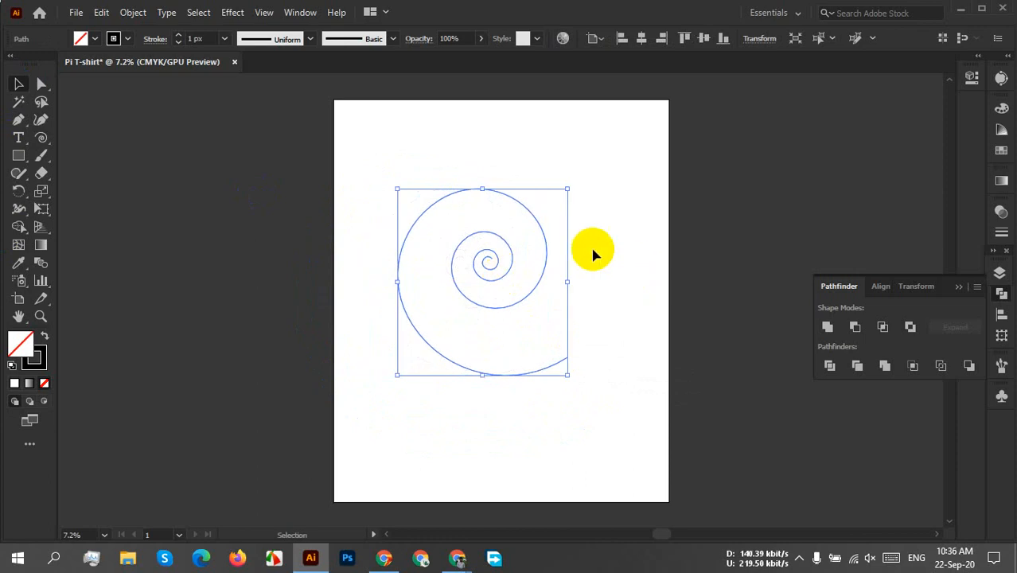
left_click(613, 293)
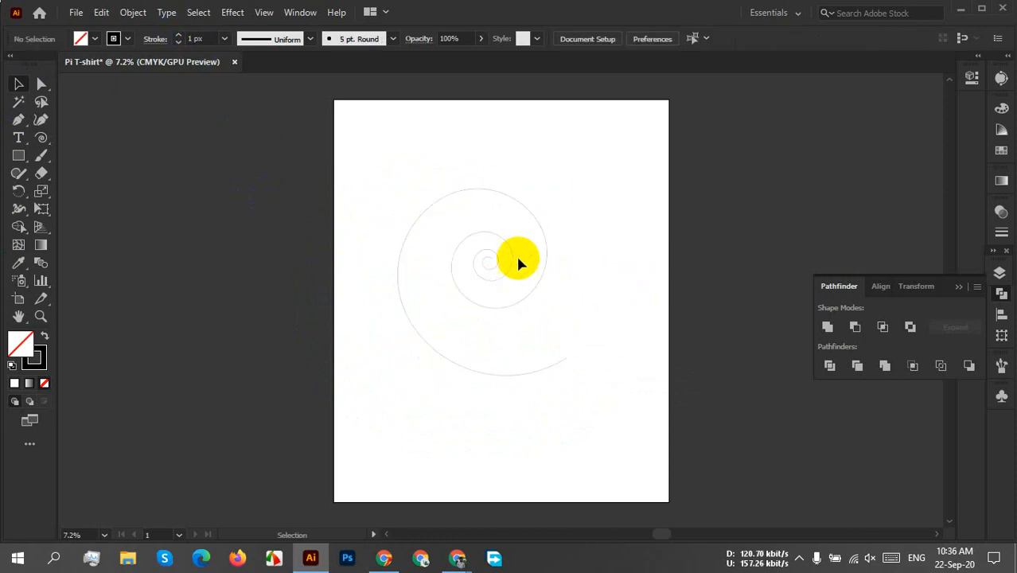
scroll(517, 263, "up", 3)
scroll(621, 318, "down", 3)
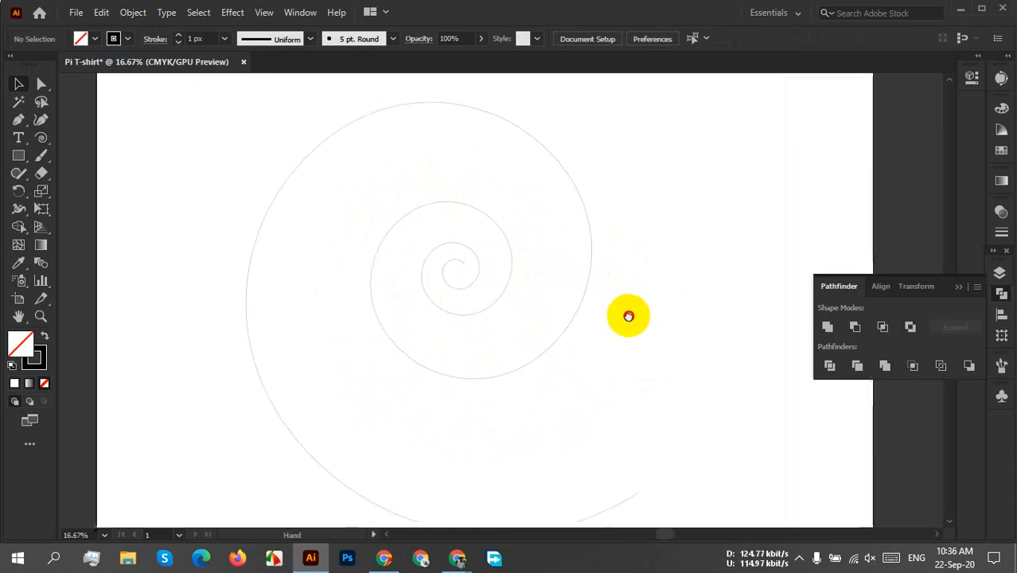
left_click_drag(610, 290, 608, 302)
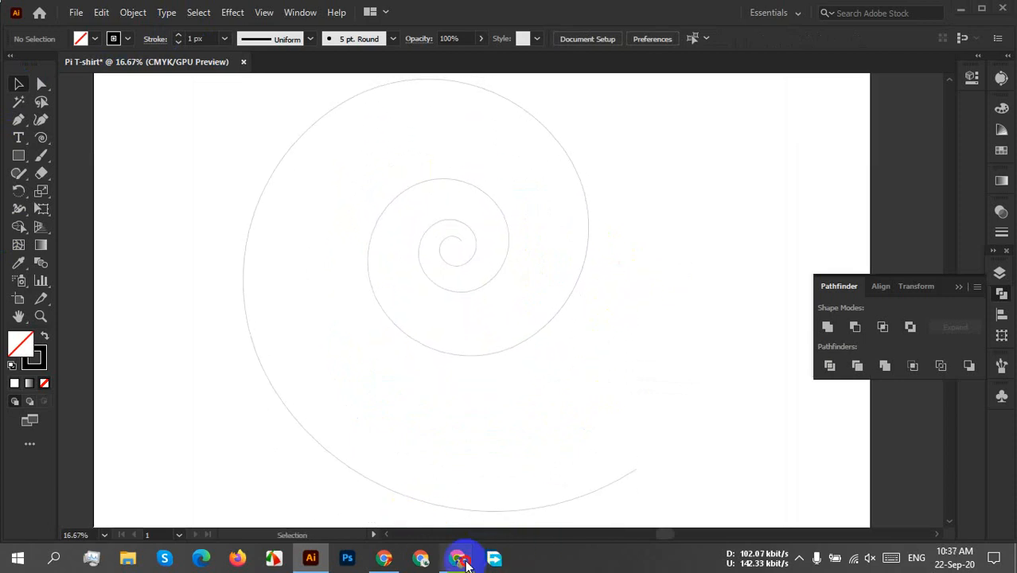
Switch to Chrome, copy the first two lines of digits from the 100,000 Digits of Pi page, and return to Illustrator.
mouse_move(459, 555)
left_click(390, 454)
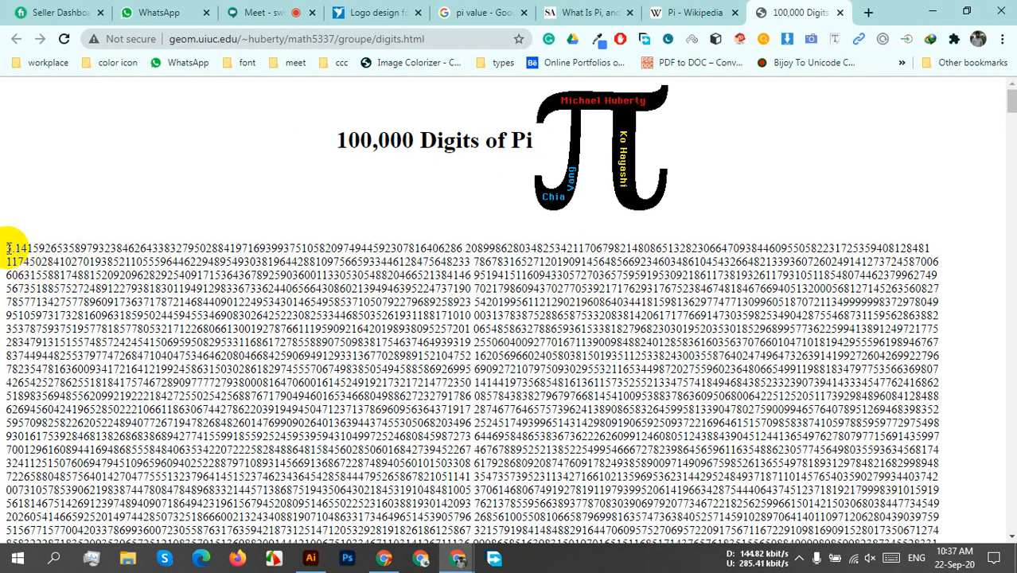
left_click_drag(6, 250, 962, 266)
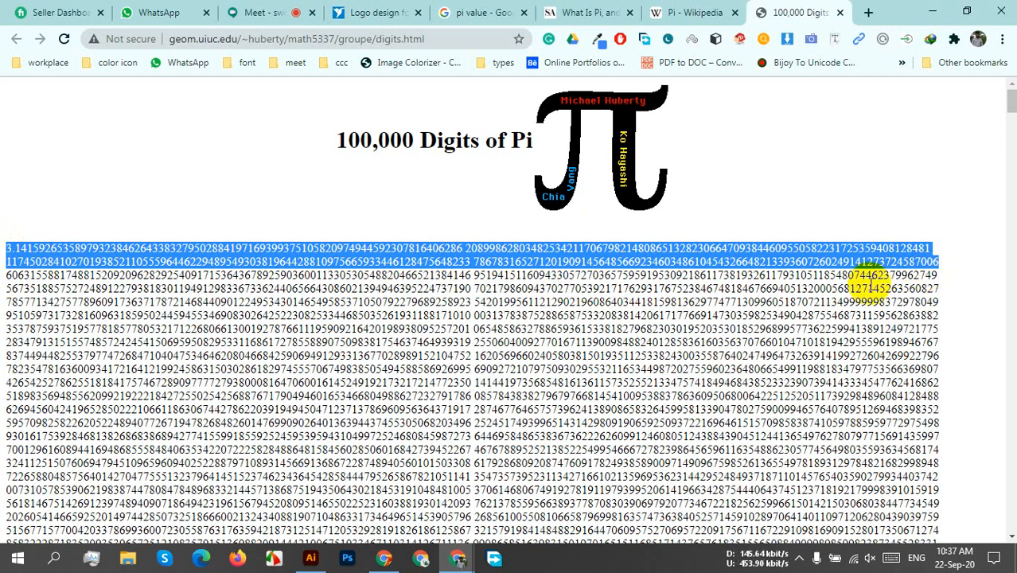
left_click(311, 557)
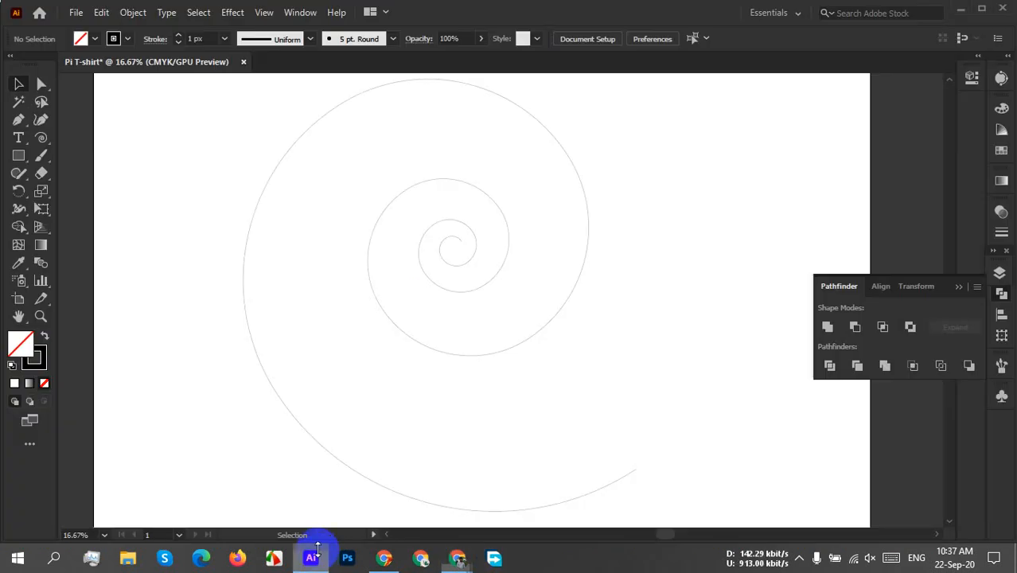
Collapse the floating Pathfinder panel and delete the large spiral path from the artboard.
left_click(18, 141)
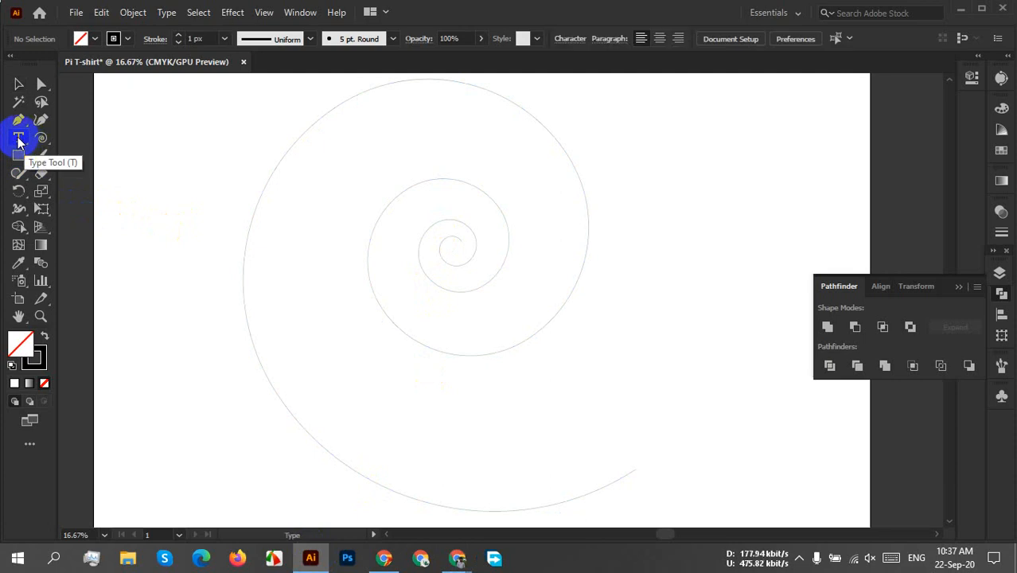
left_click(958, 290)
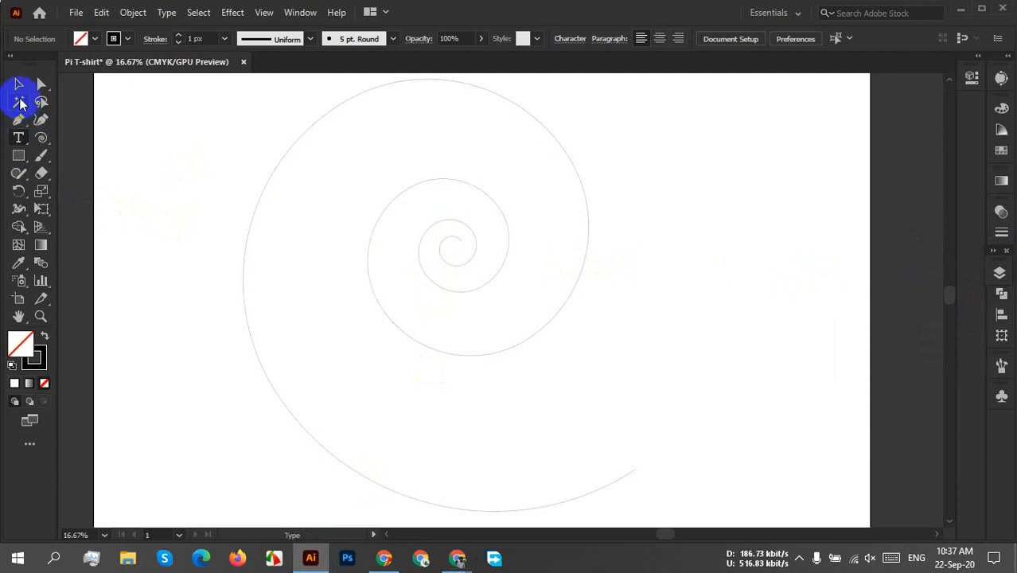
left_click(19, 84)
left_click(495, 275)
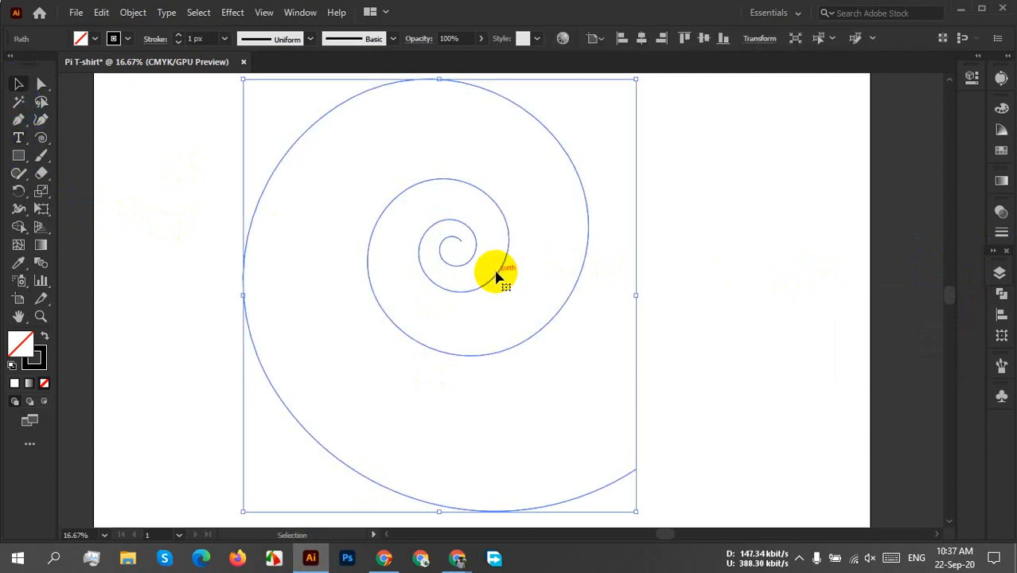
key("Delete")
Draw a new large spiral and try to place the copied digits along it as path type from its inner end.
left_click(40, 140)
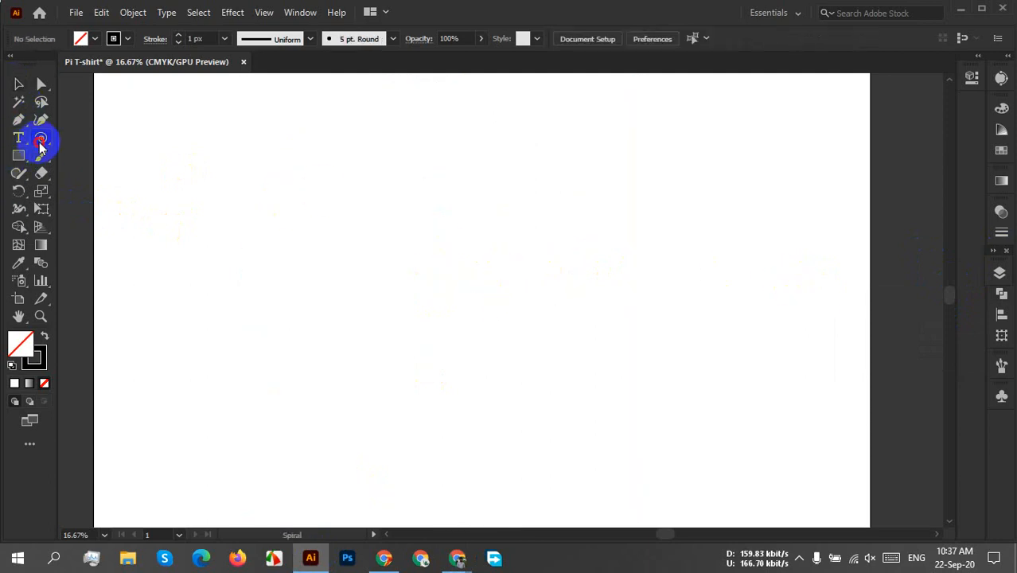
left_click_drag(41, 146, 113, 177)
left_click_drag(459, 269, 673, 382)
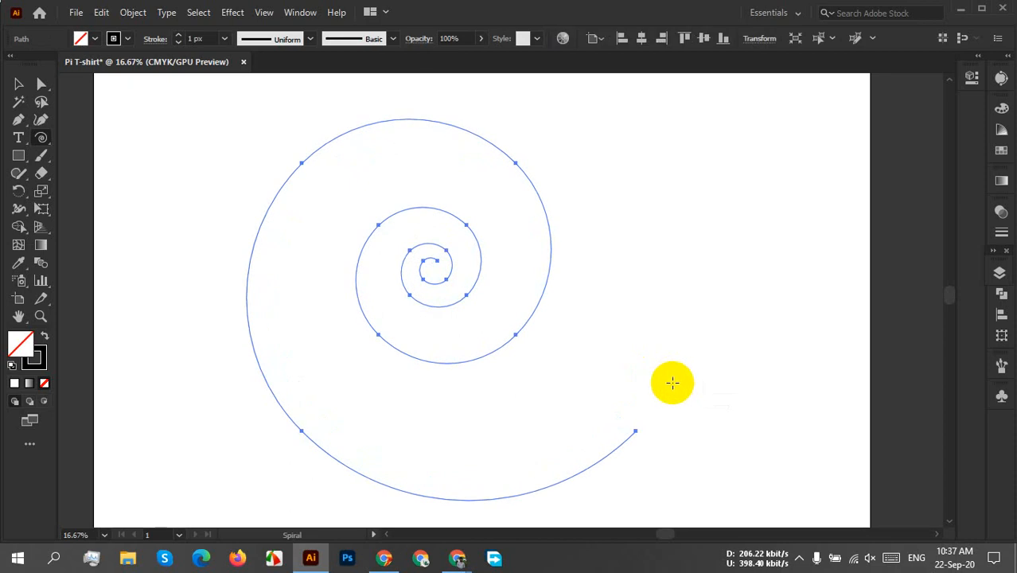
left_click(19, 138)
left_click_drag(20, 138, 91, 177)
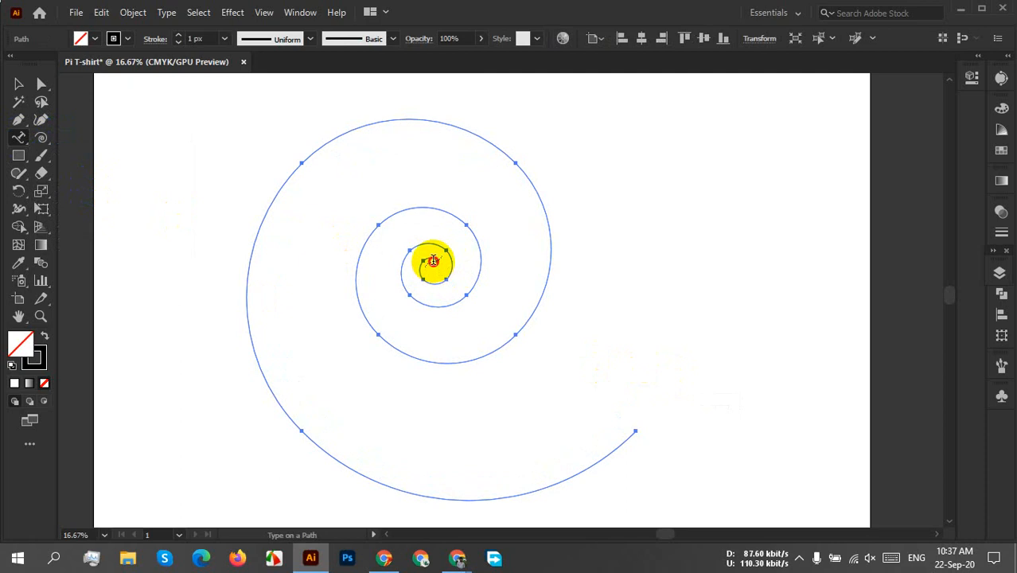
left_click(433, 261)
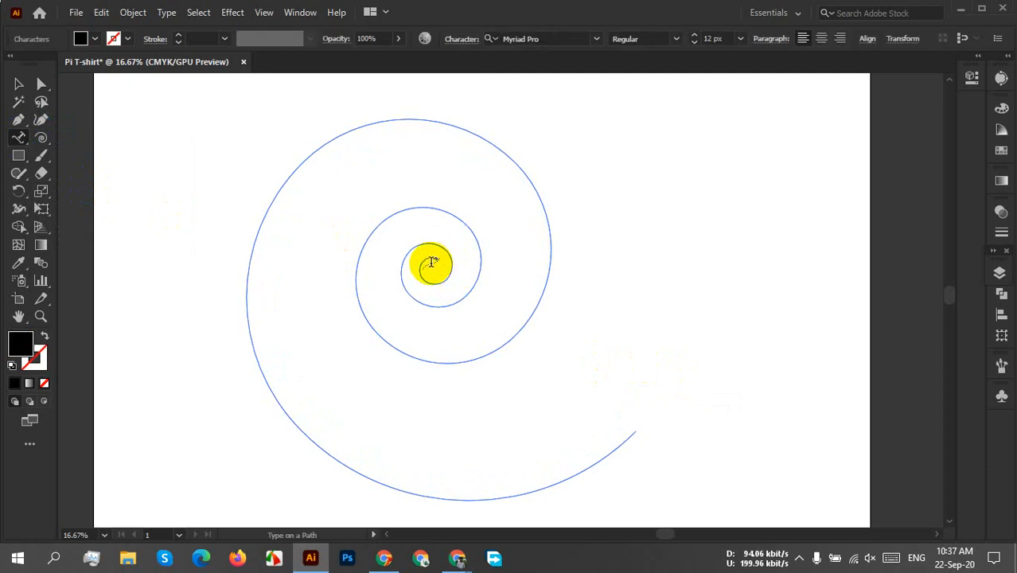
left_click(422, 272, "ctrl")
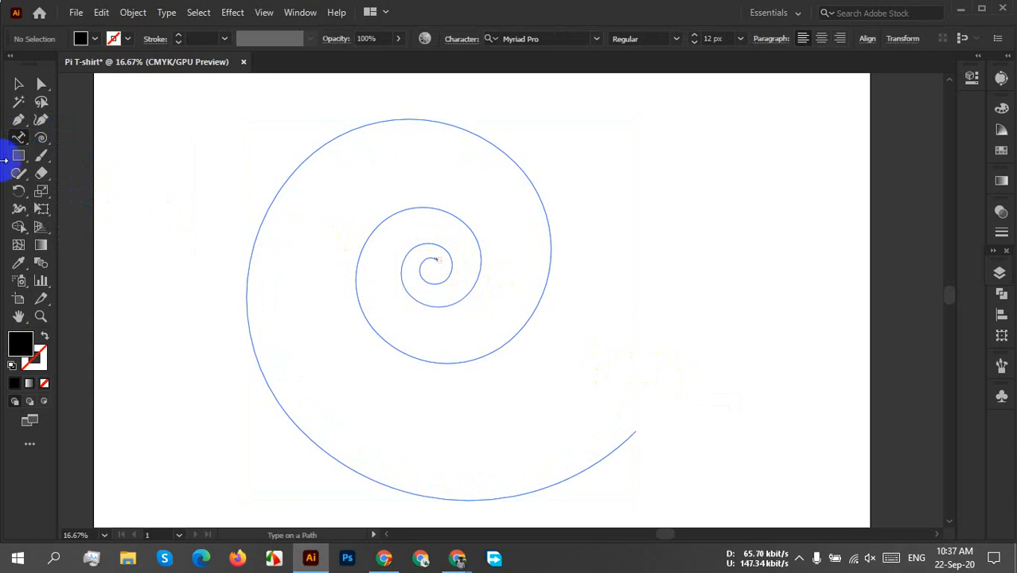
Delete the spiral with its path type and check that nothing remains on the artboard.
left_click(18, 85)
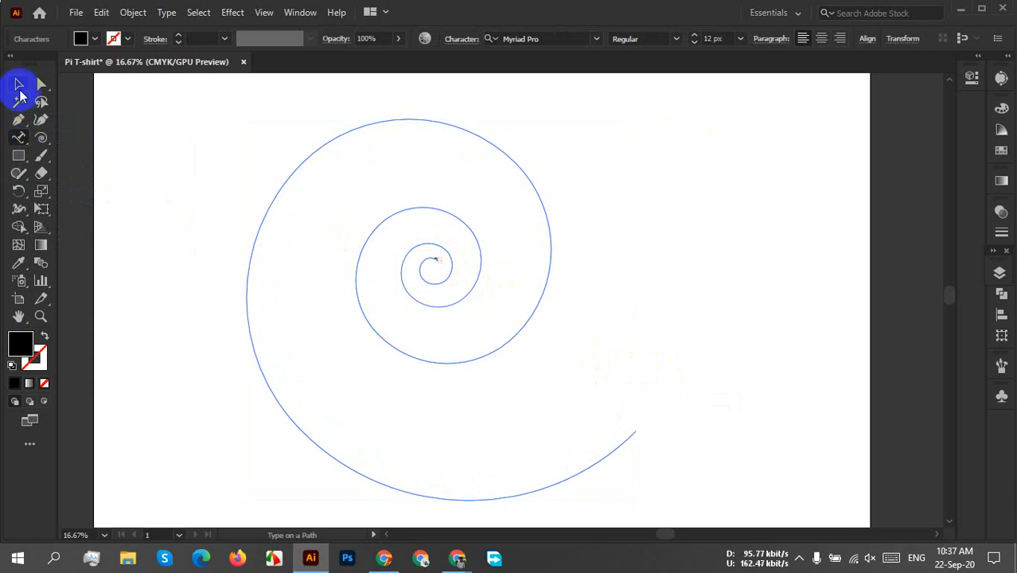
left_click(362, 260)
left_click(450, 331)
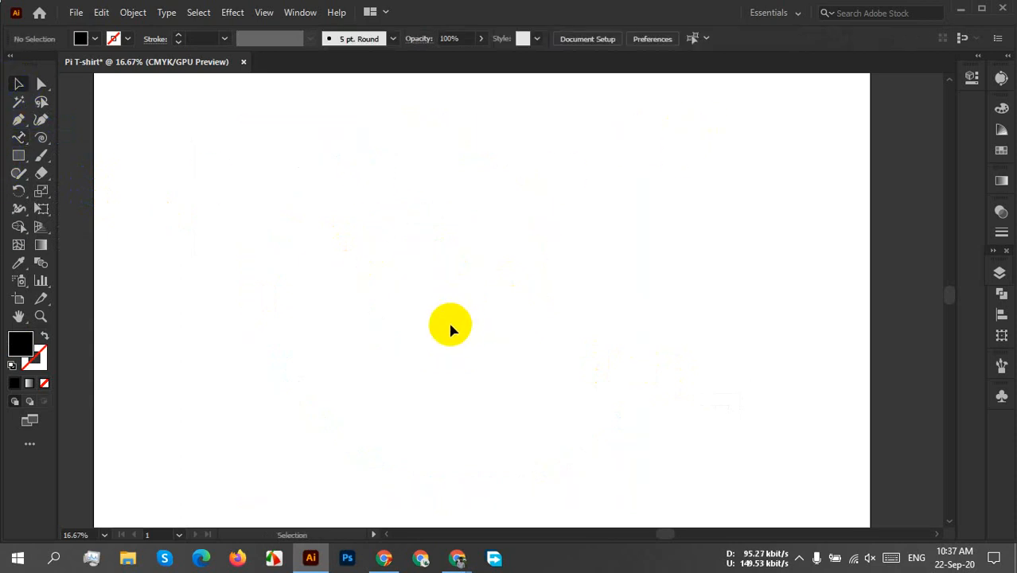
left_click_drag(280, 116, 828, 471)
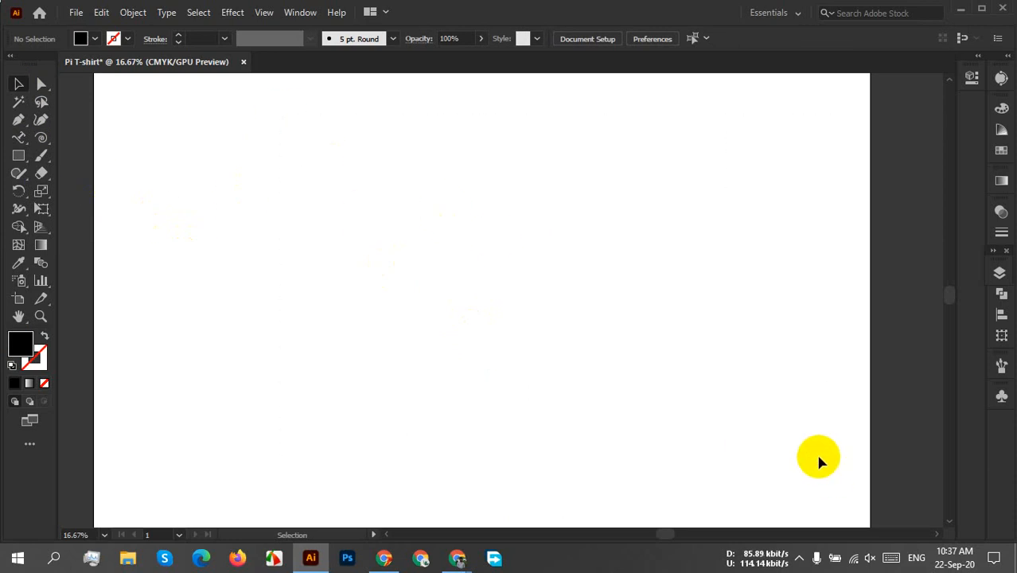
Draw a smaller spiral with the Spiral Tool and move it toward the middle of the artboard.
left_click(42, 138)
left_click_drag(338, 200, 520, 286)
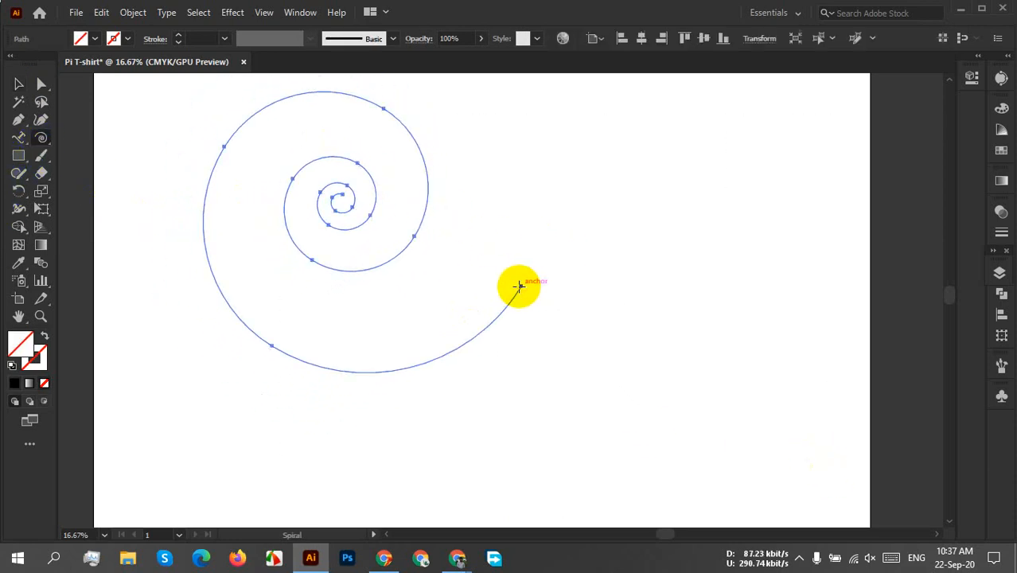
left_click(18, 84)
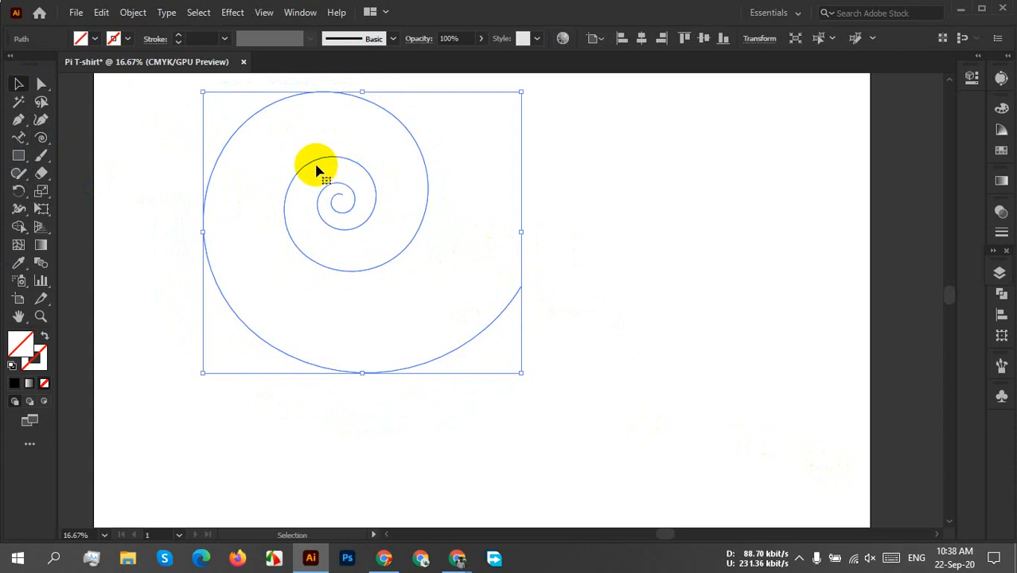
left_click_drag(325, 174, 422, 214)
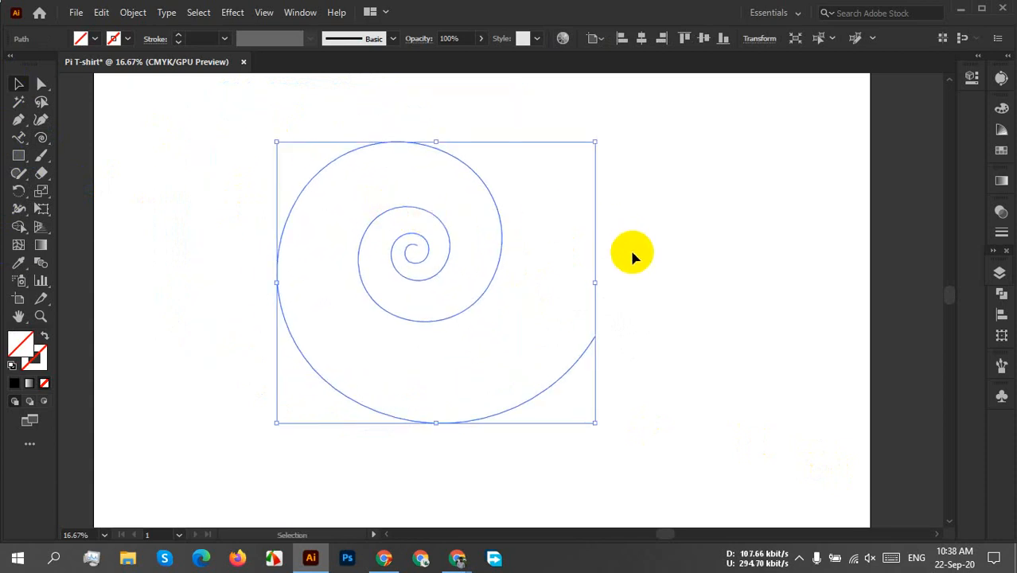
Set the spiral's stroke weight to 1 px and deselect it.
left_click(189, 38)
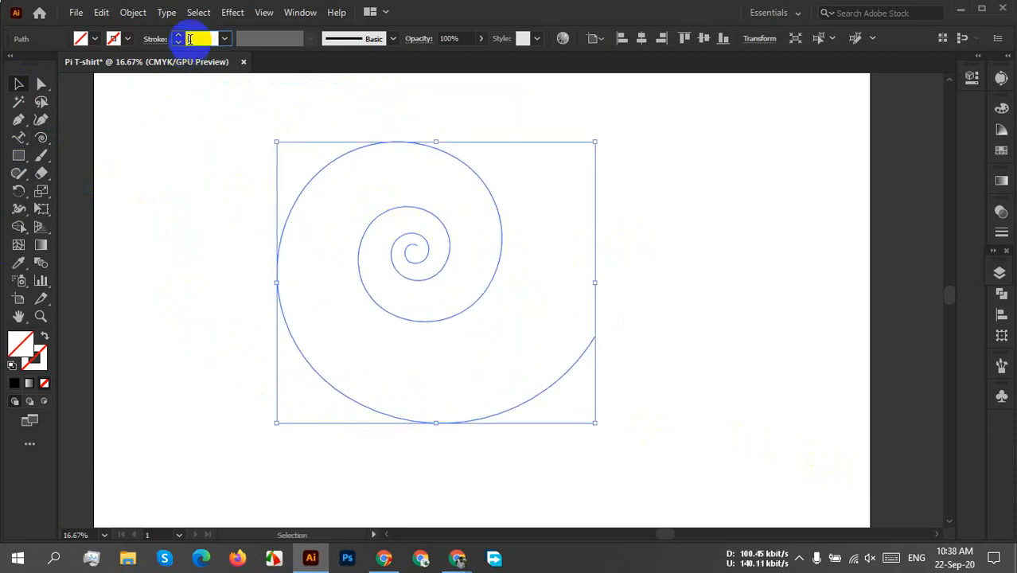
key("Up")
key("Up")
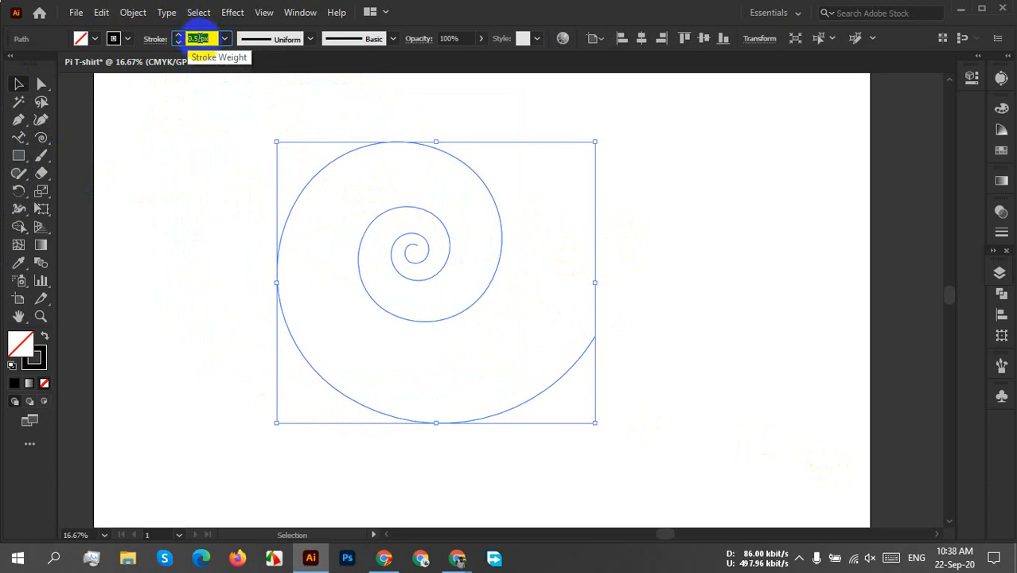
key("Up")
left_click(686, 318)
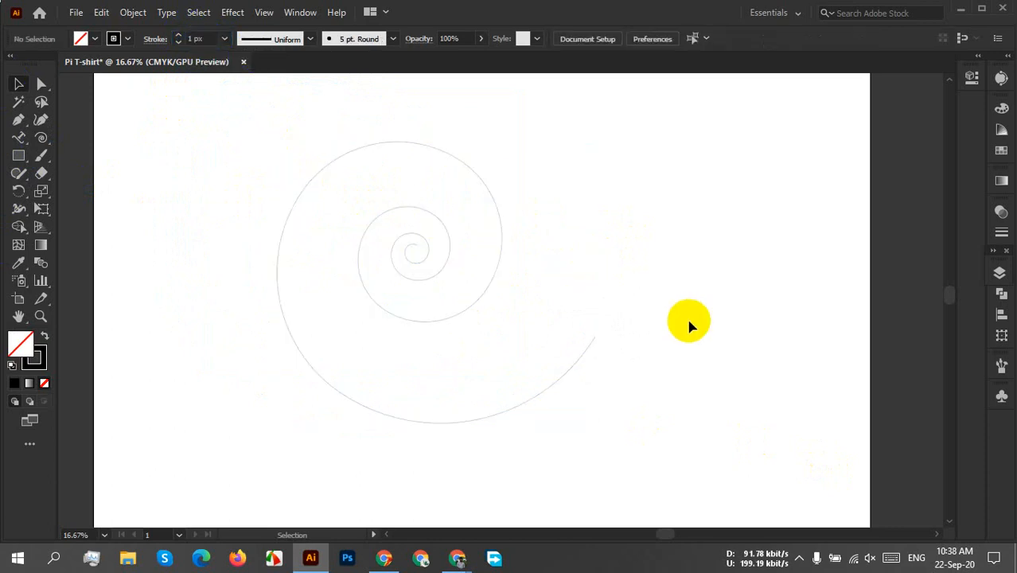
Switch to Chrome to check the highlighted digits on the 100,000 Digits of Pi page, and return to Illustrator.
mouse_move(458, 557)
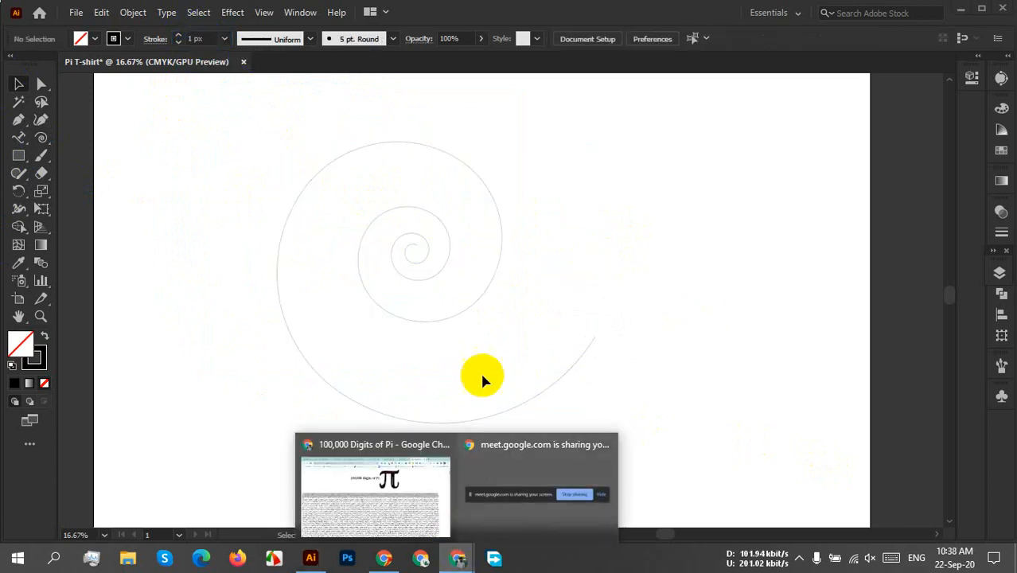
left_click(408, 452)
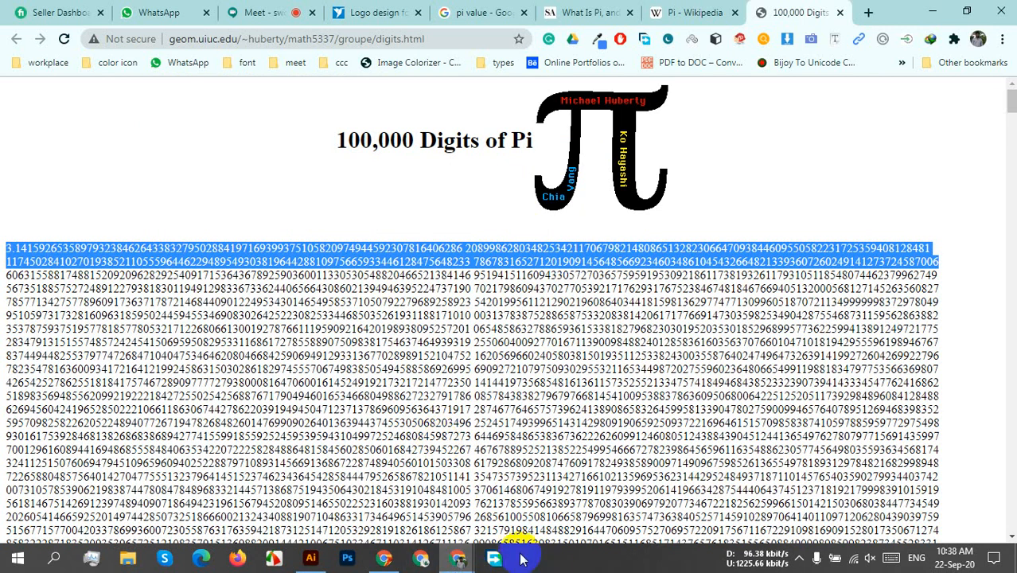
left_click(310, 560)
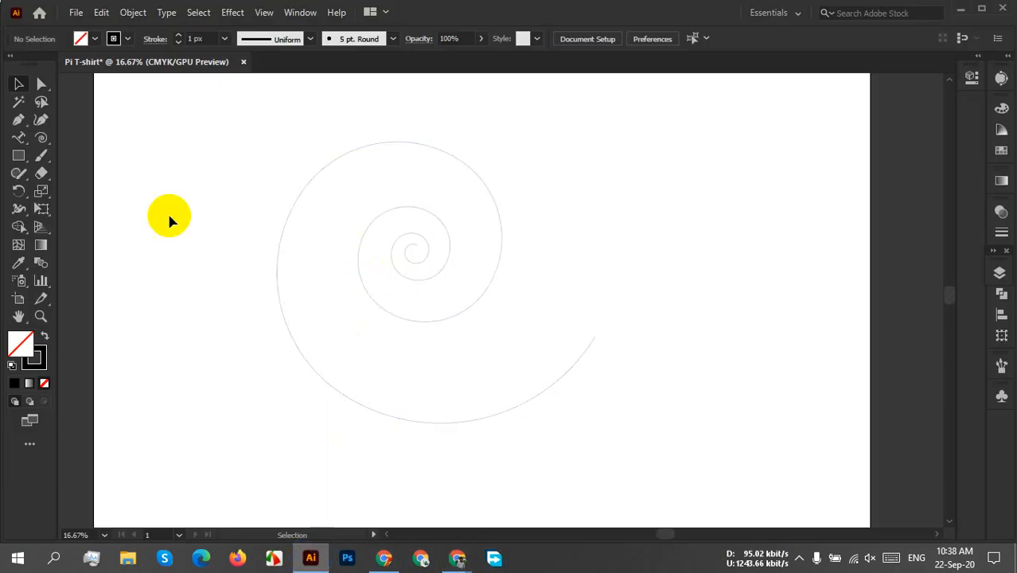
Paste the copied digits of pi along the spiral with the Type on a Path Tool, starting at its inner end.
left_click(24, 139)
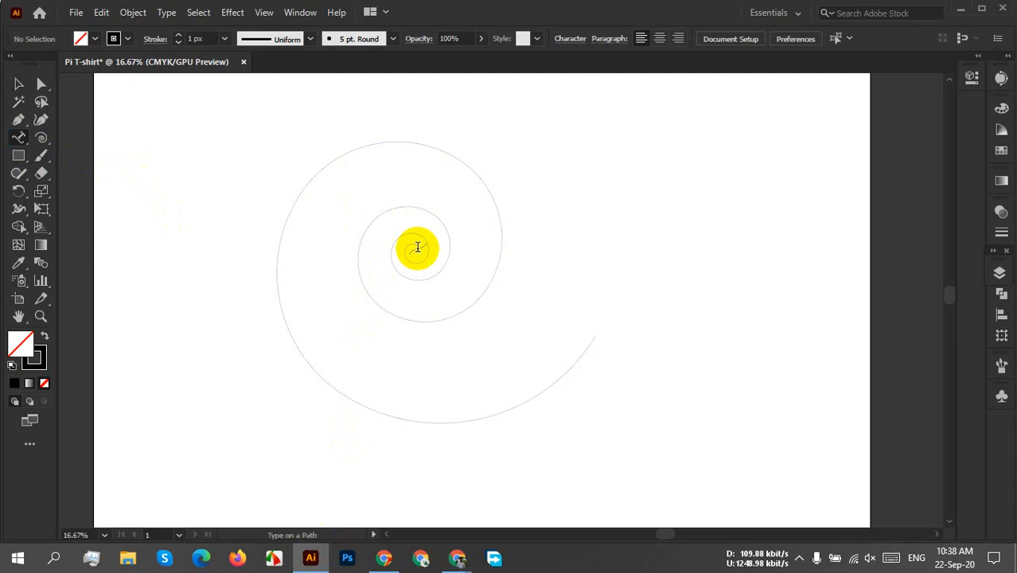
left_click(416, 247)
key("ctrl")
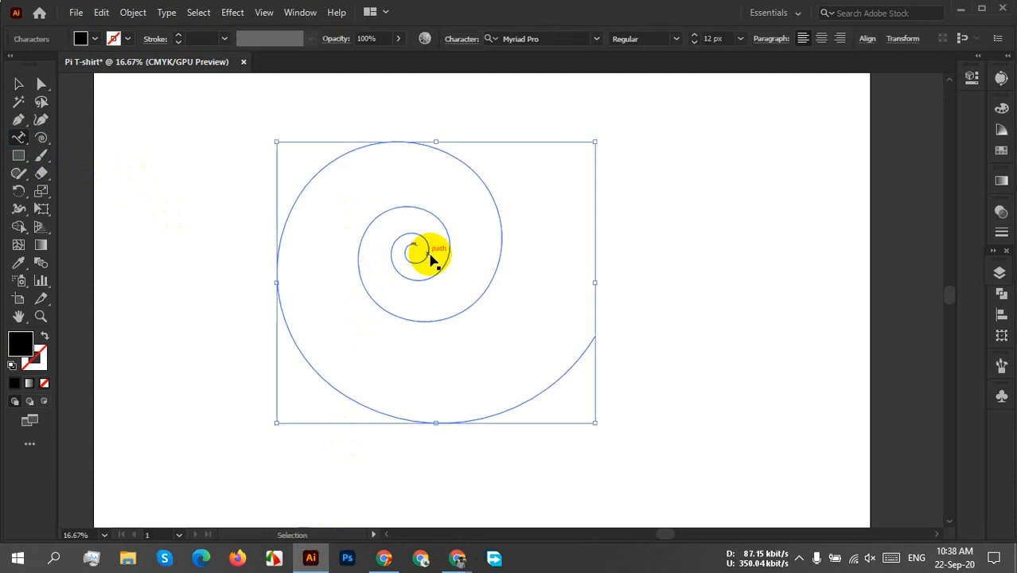
left_click(426, 264, "ctrl")
Slide the start of the path text from the spiral's centre to its outer end so the digits run inward.
scroll(423, 260, "up", 8)
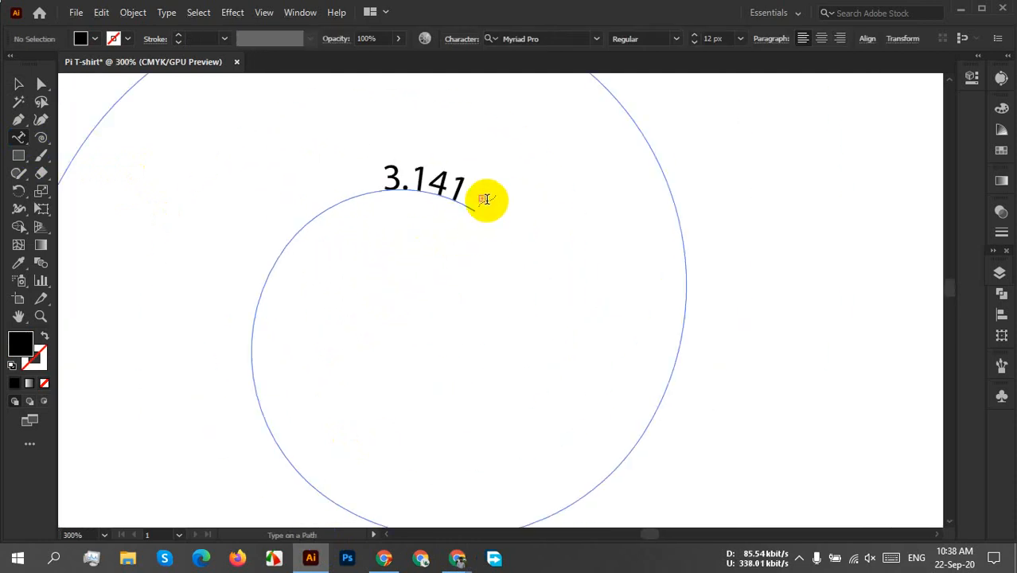
scroll(469, 203, "up", 3)
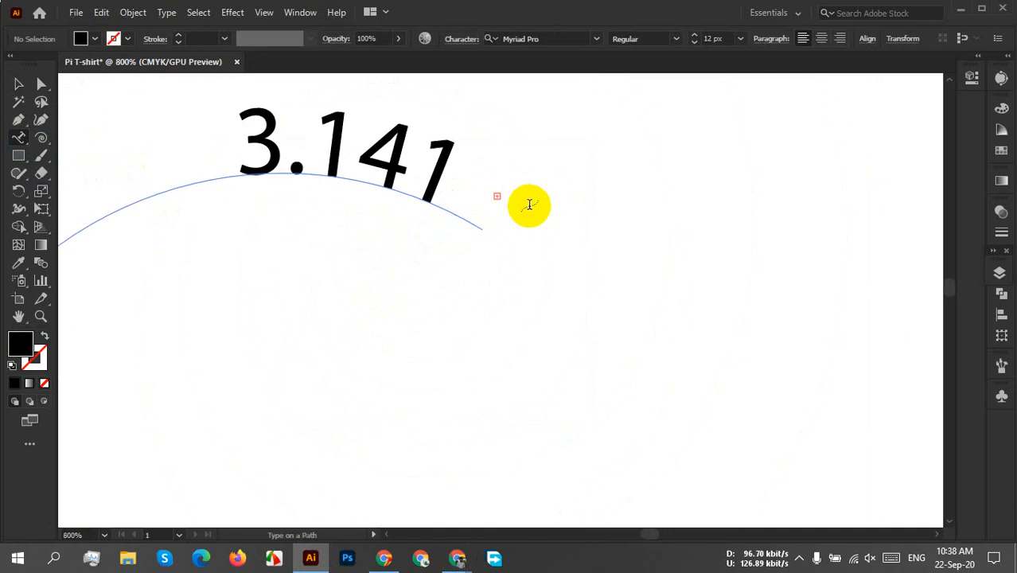
scroll(514, 223, "down", 6)
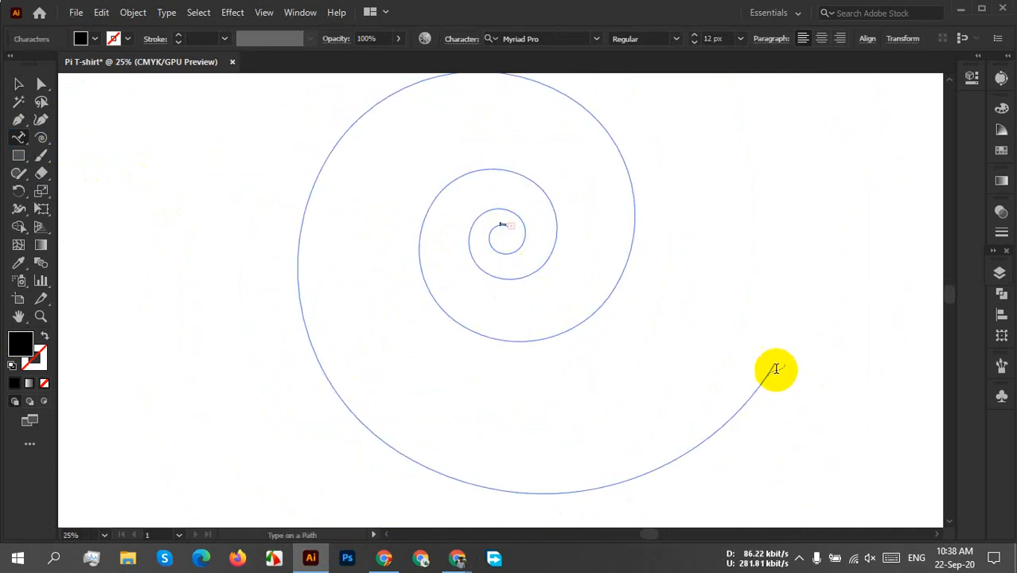
left_click(18, 83)
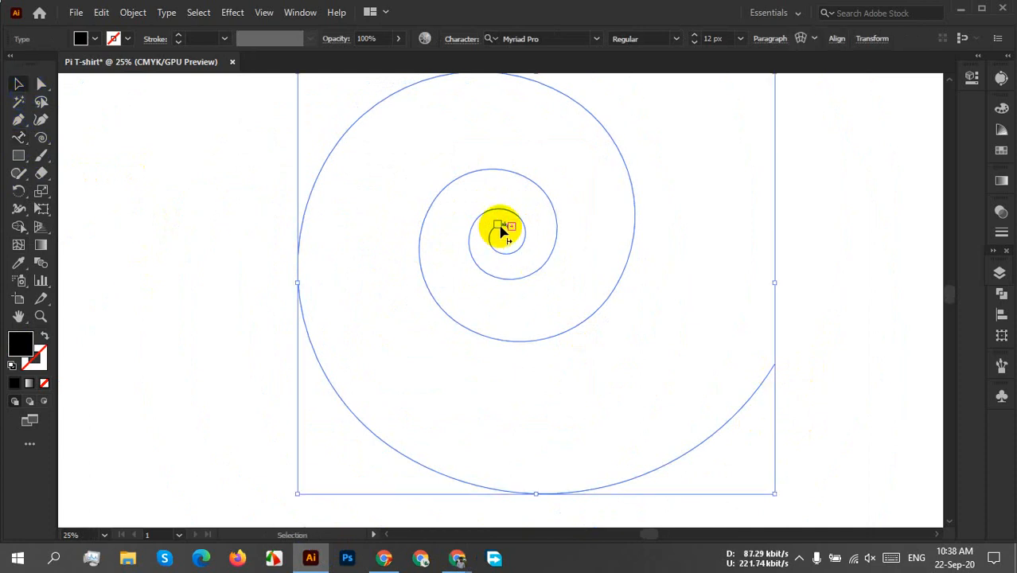
mouse_move(501, 229)
left_mouse_down()
mouse_move(454, 243)
mouse_move(502, 340)
mouse_move(635, 277)
mouse_move(566, 93)
mouse_move(359, 191)
mouse_move(390, 413)
mouse_move(694, 459)
mouse_move(767, 423)
left_mouse_up()
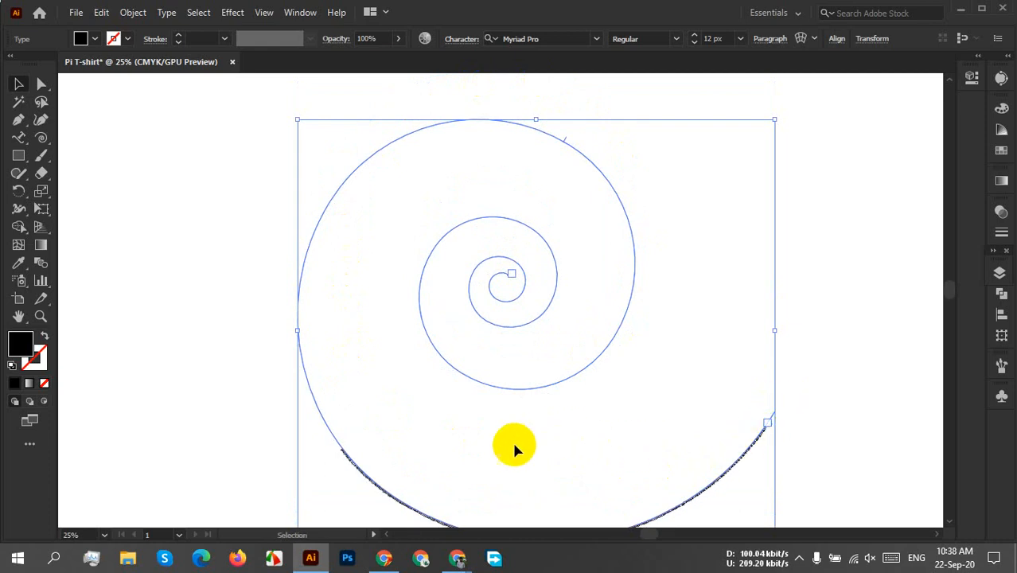
Set the font size of the pi digits on the spiral to 72 px.
key("a")
key("v")
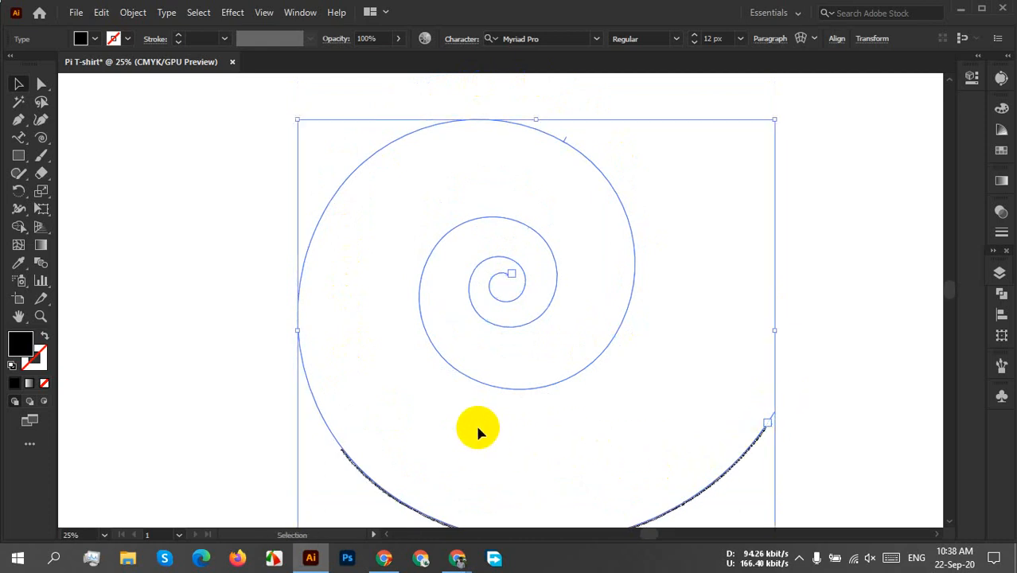
left_click(740, 40)
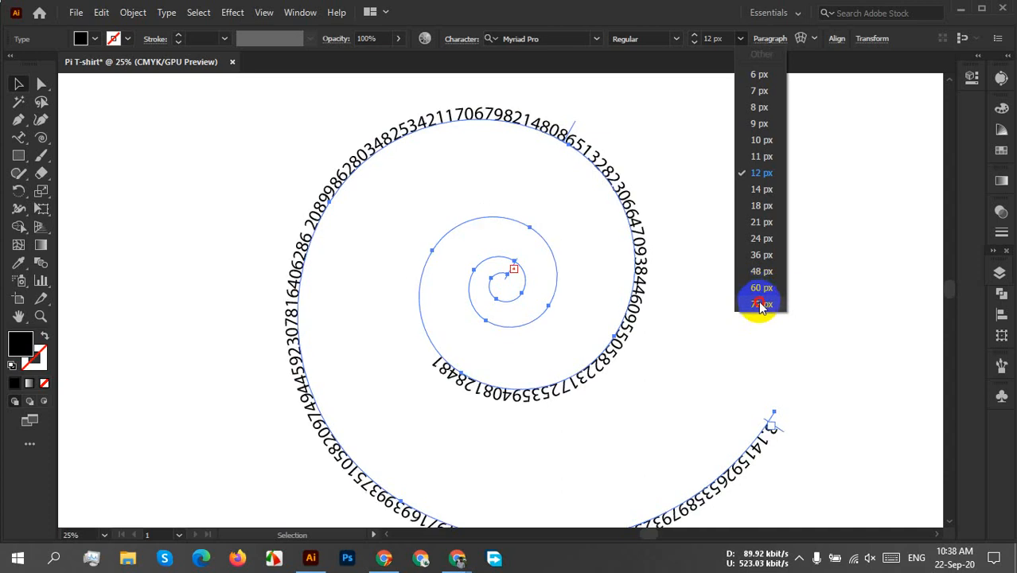
left_click(760, 303)
Slide the start of the path text along the spiral to the leftmost point of its outer turn.
left_click(784, 417)
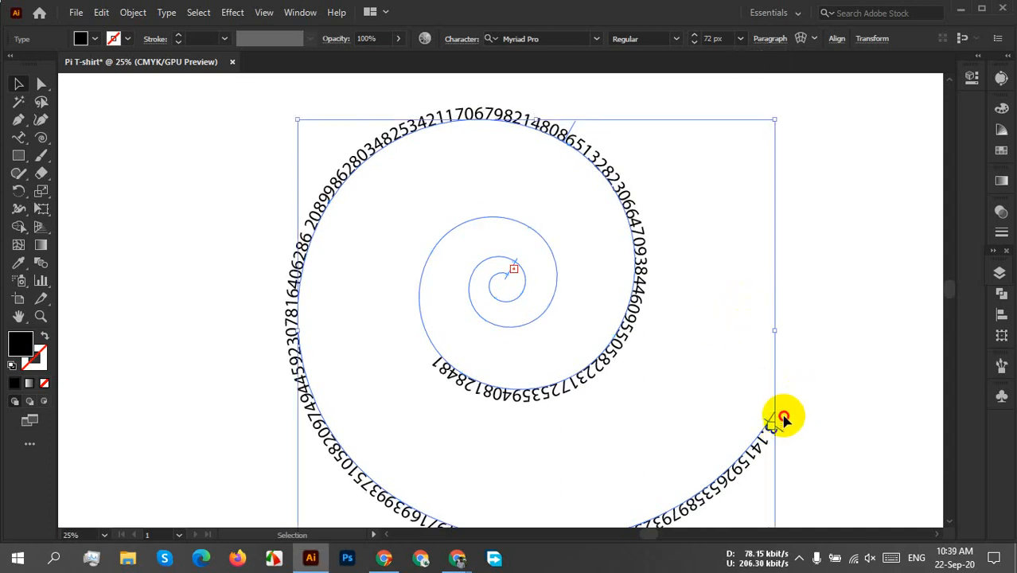
left_click_drag(782, 432, 336, 329)
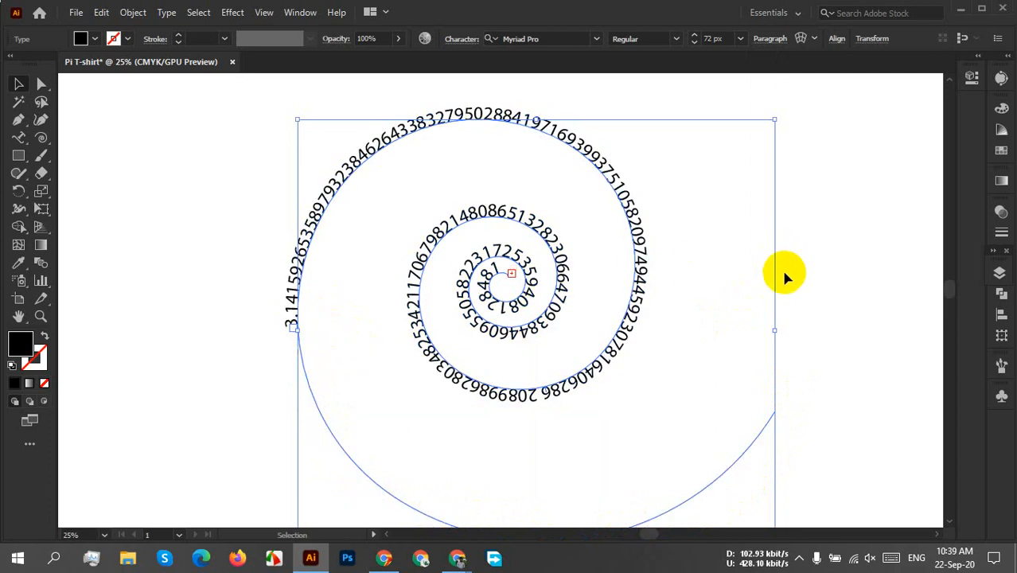
scroll(697, 345, "down", 2)
scroll(681, 354, "up", 1)
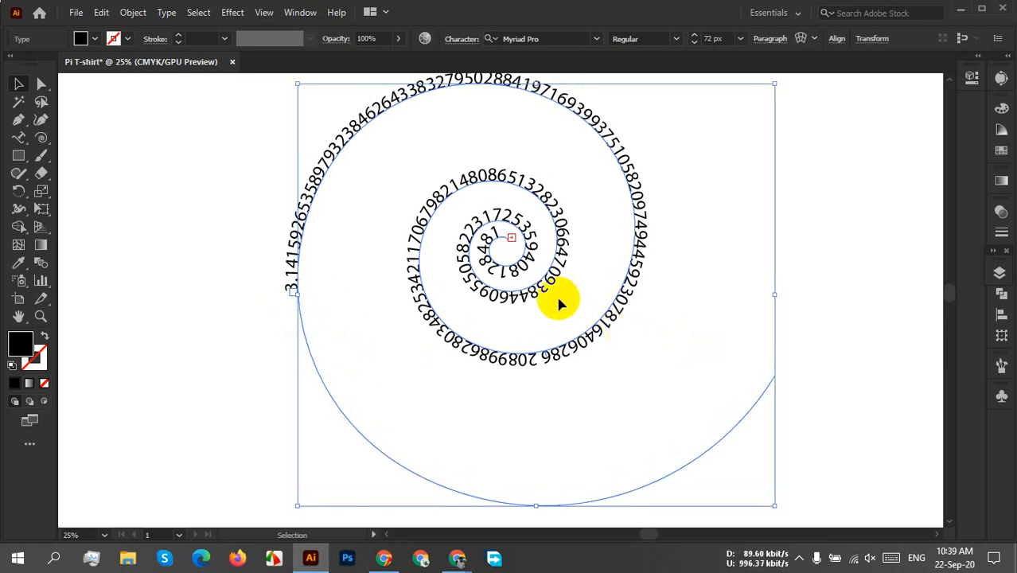
double_click(524, 286)
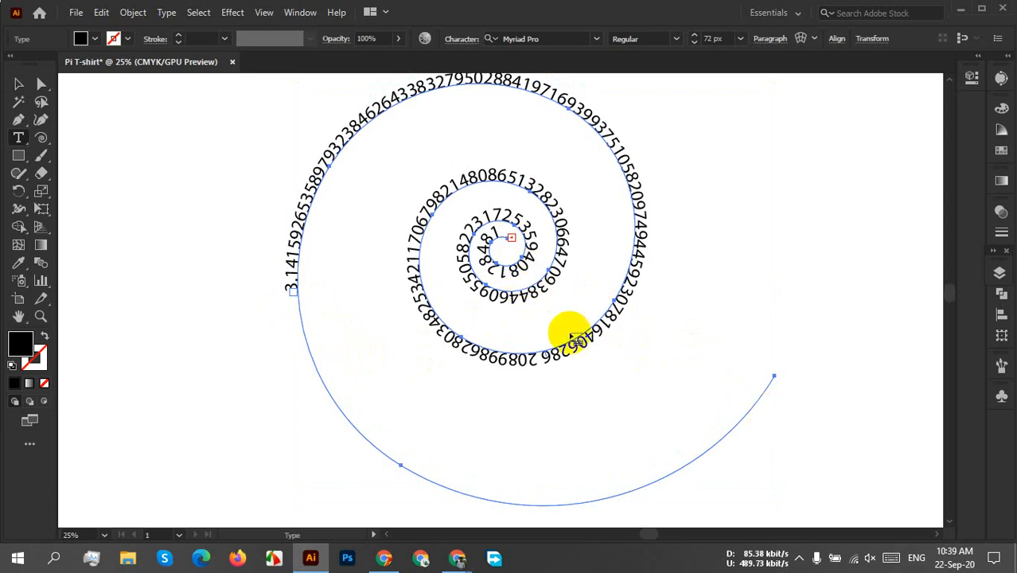
scroll(578, 276, "down", 2)
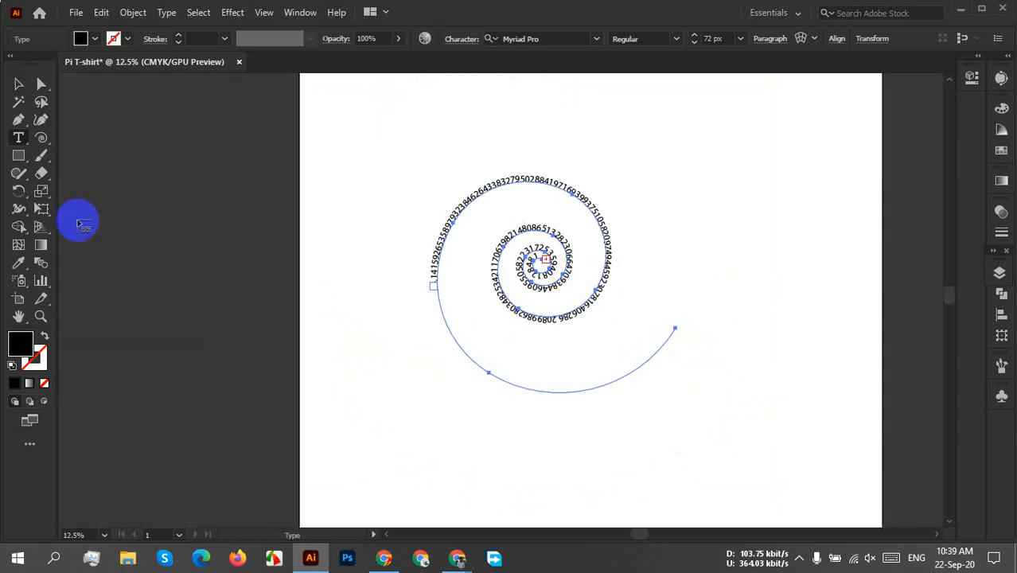
left_click(19, 84)
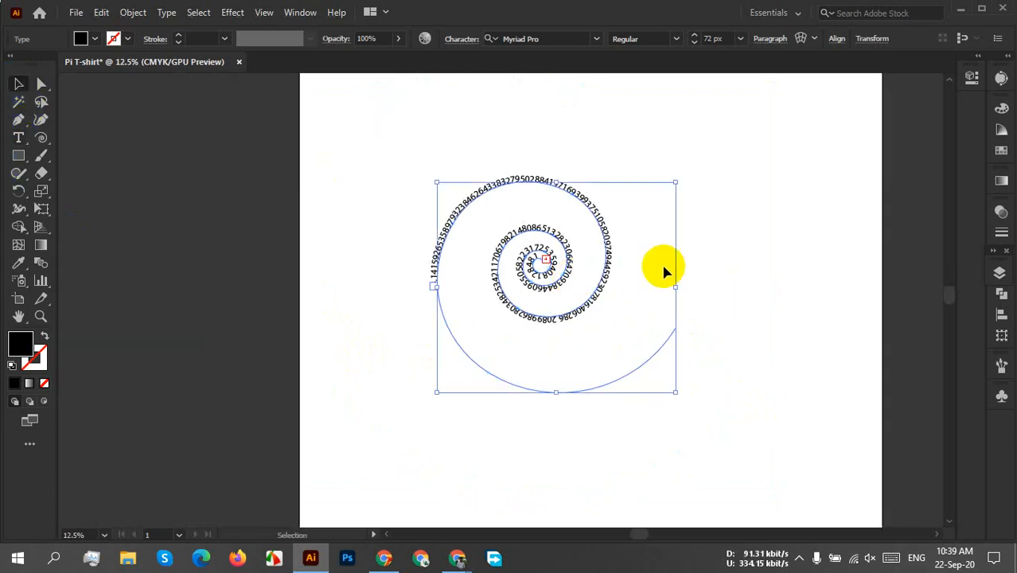
Try to reposition the overflow end of the path text around the spiral's centre.
scroll(465, 275, "up", 3)
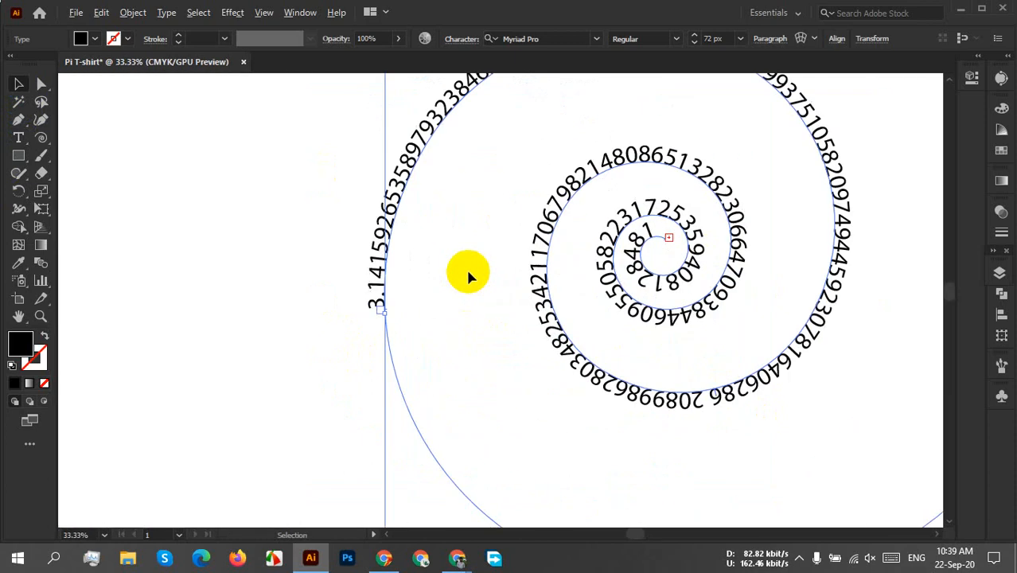
scroll(644, 326, "down", 3)
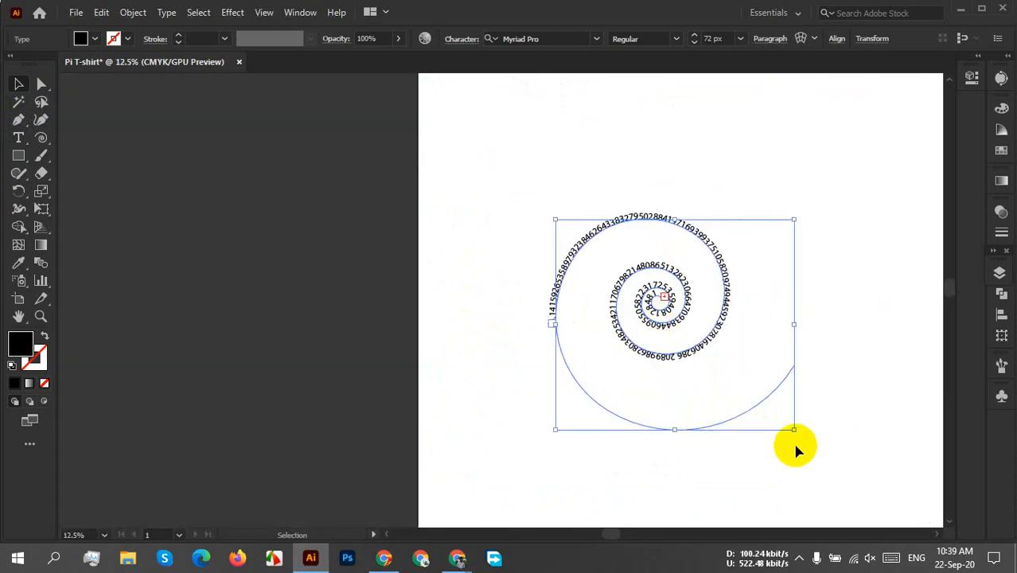
scroll(796, 429, "up", 2)
scroll(637, 398, "up", 2)
scroll(585, 422, "up", 3)
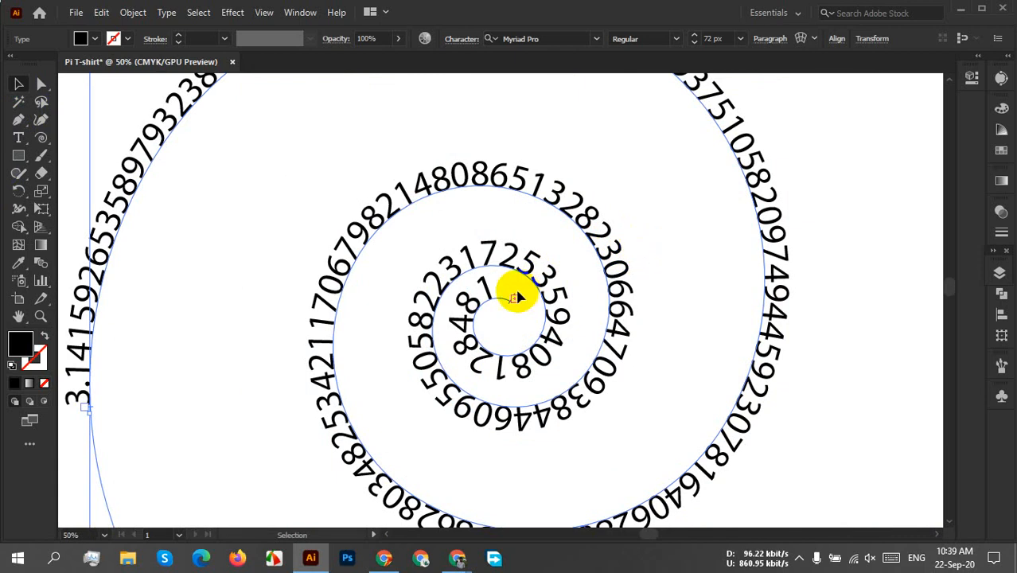
left_click(503, 314)
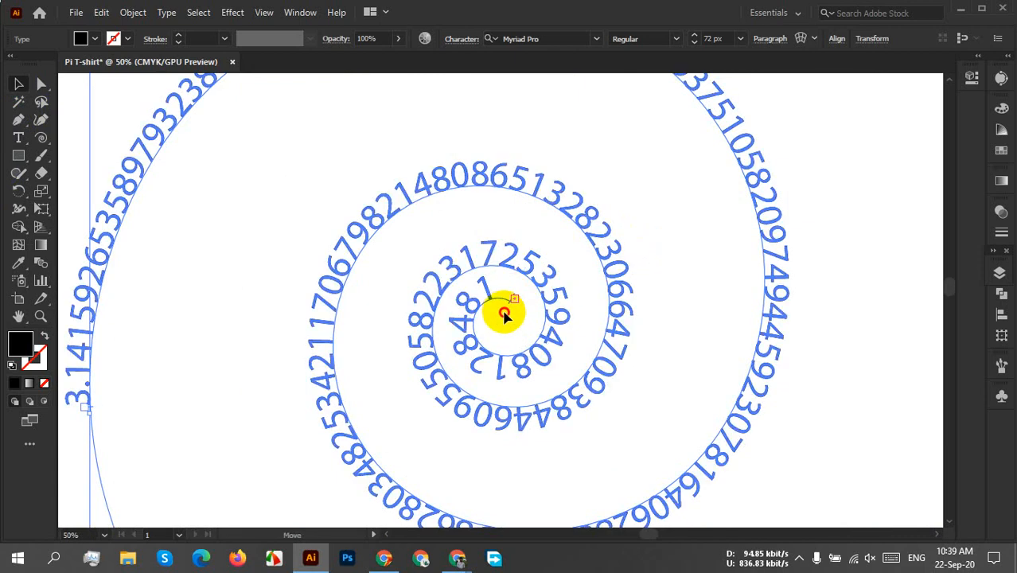
left_click_drag(505, 312, 523, 345)
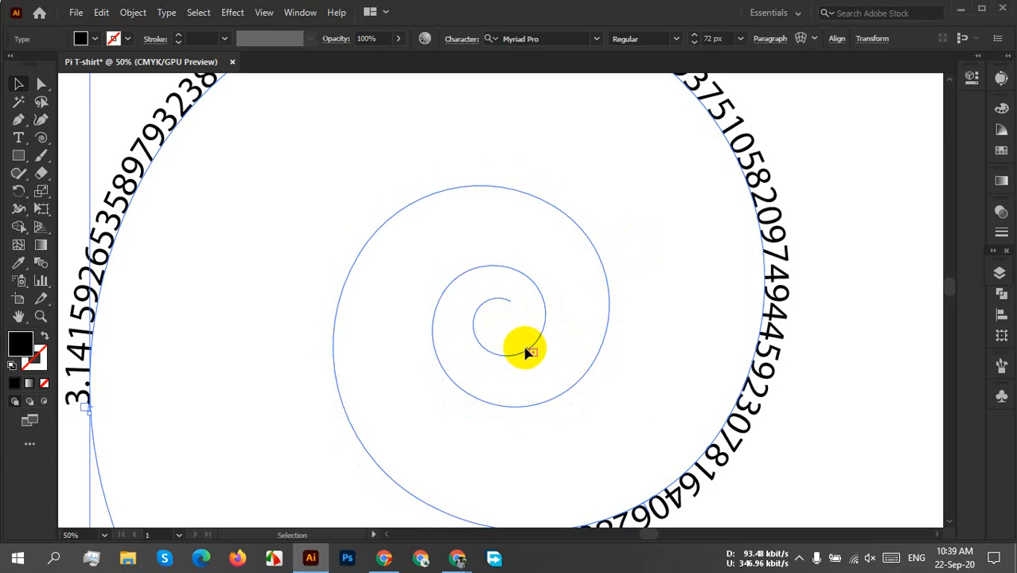
left_click_drag(531, 353, 456, 303)
scroll(480, 316, "down", 3)
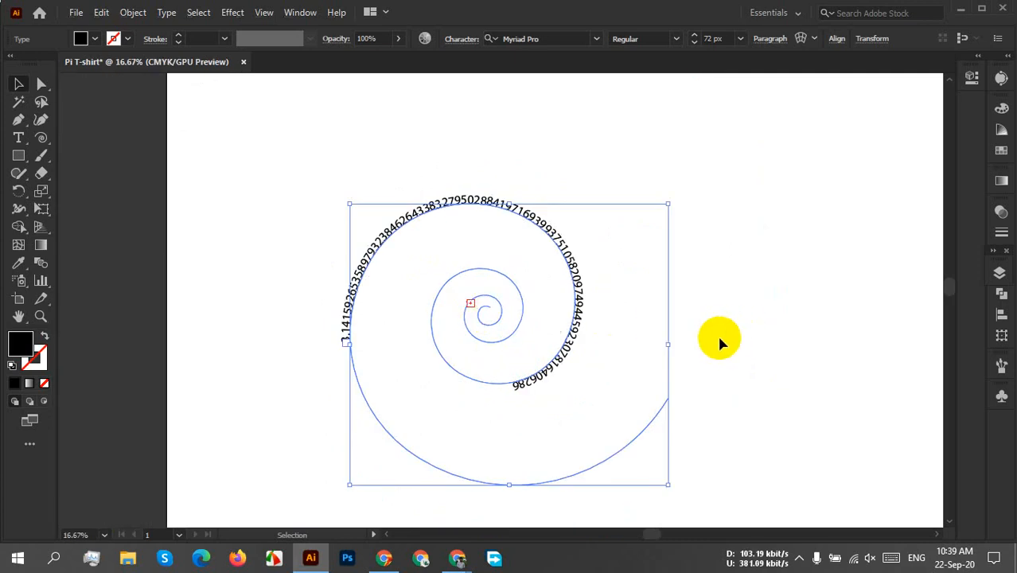
Delete the pi text spiral and draw a new, looser spiral that winds clockwise inward from its left outer end.
key("Delete")
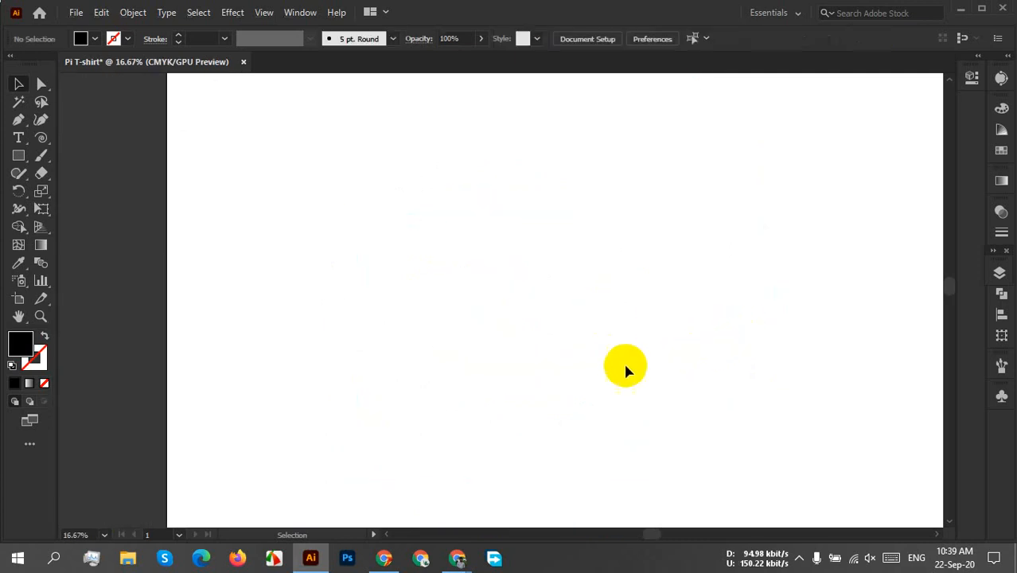
left_click(41, 138)
left_click_drag(484, 227, 368, 255)
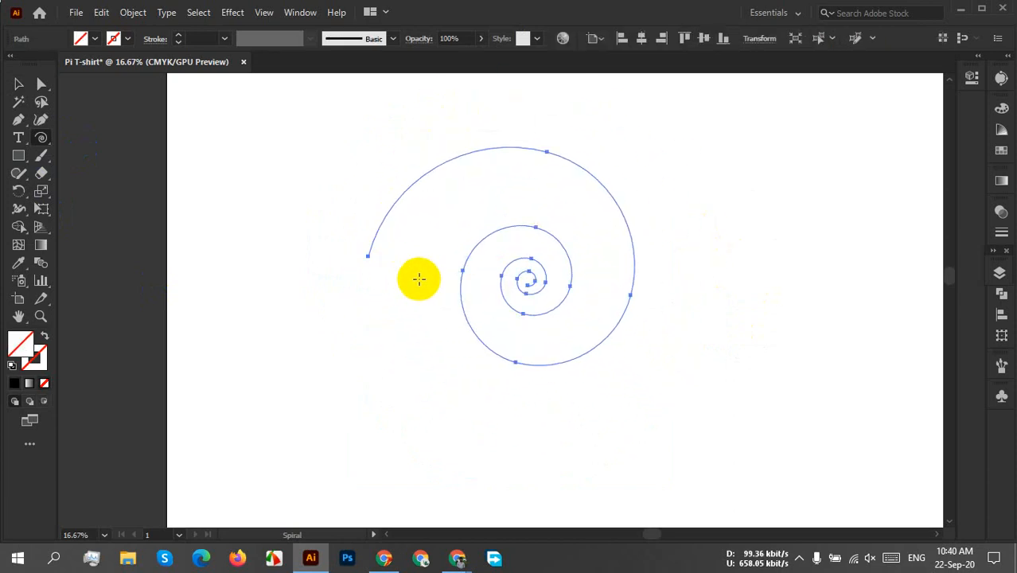
Set the new spiral's stroke weight to 12 px.
left_click(19, 83)
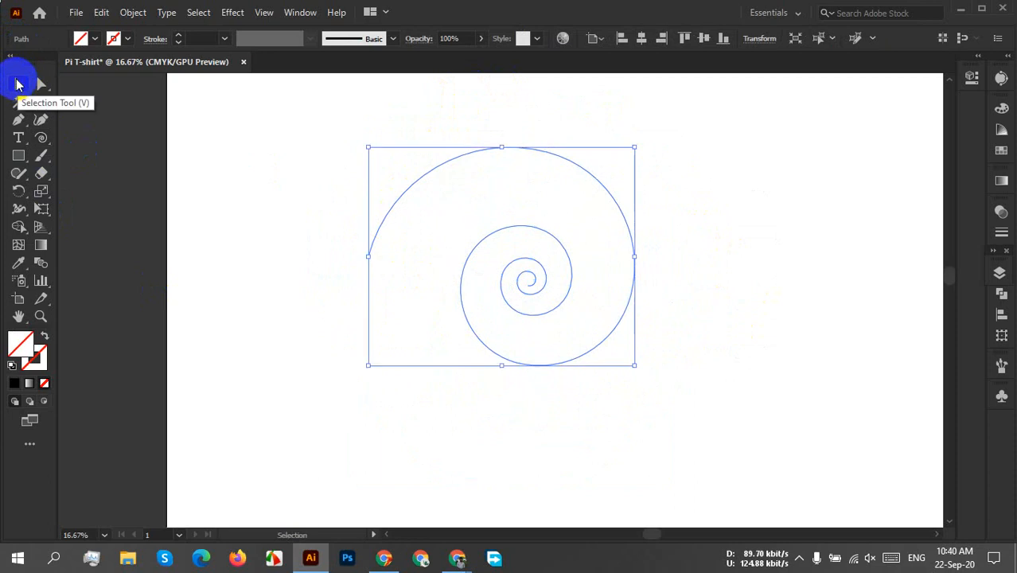
left_click(194, 38)
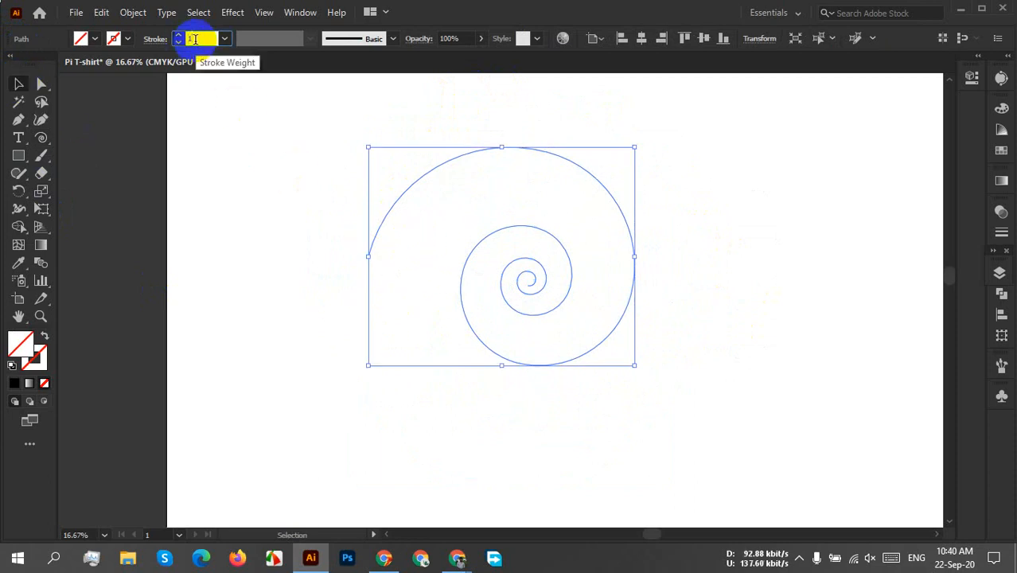
type("12")
left_click(321, 215)
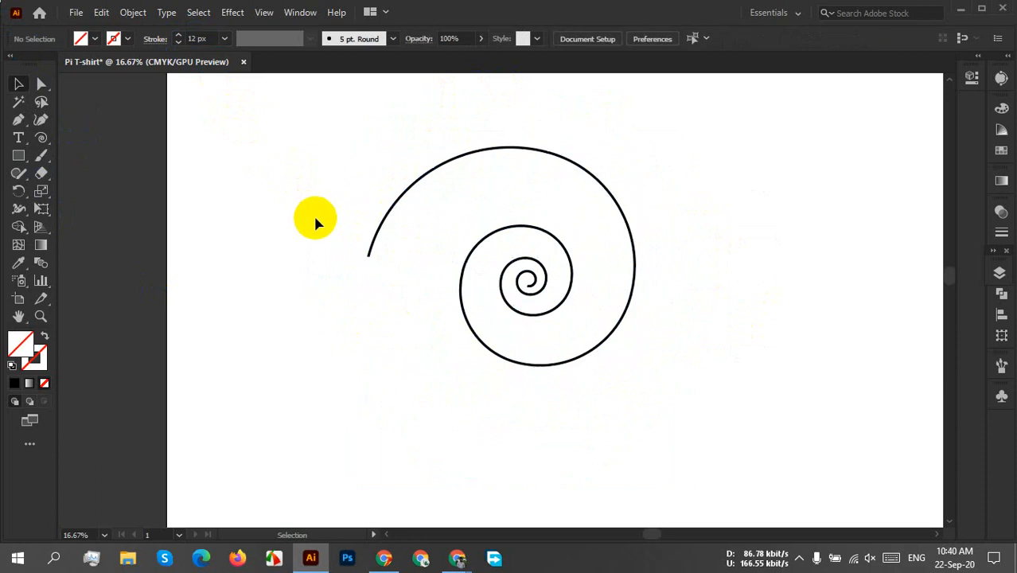
Try starting placeholder path text near the spiral's outer end and undo it.
scroll(417, 280, "up", 2)
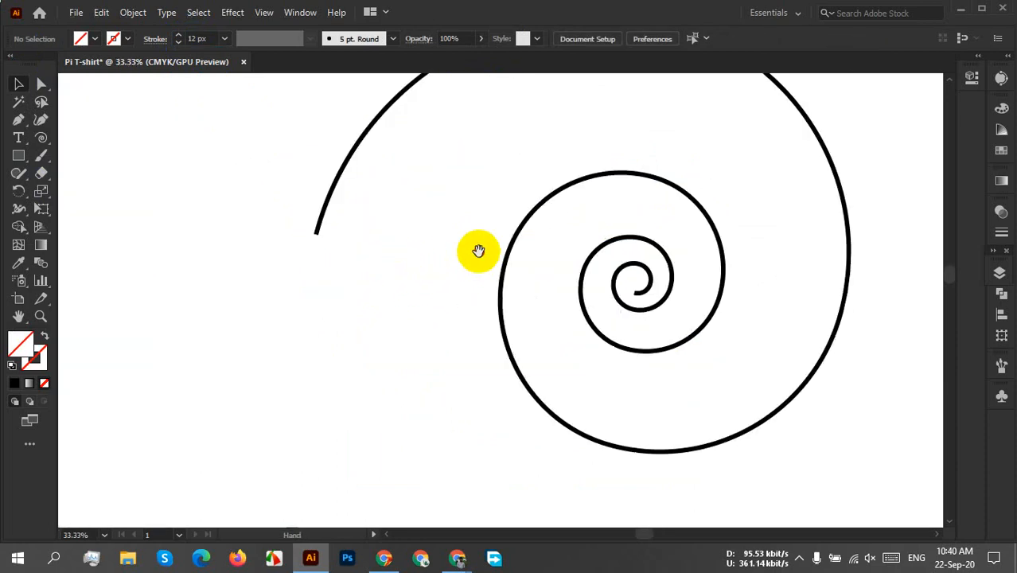
left_click_drag(478, 250, 452, 367)
left_click(20, 139)
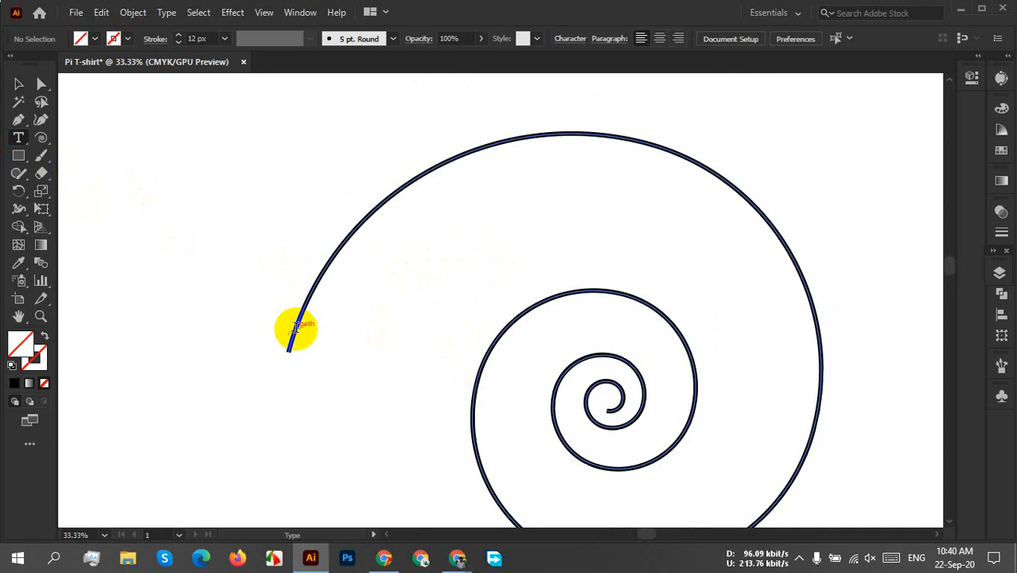
left_click(296, 327)
key("ctrl+a")
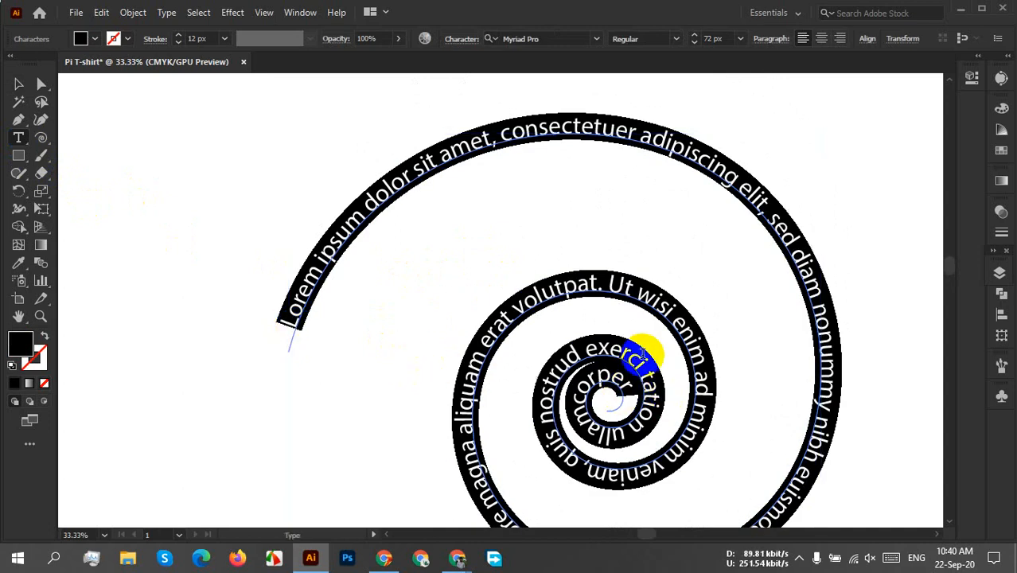
left_click(614, 403)
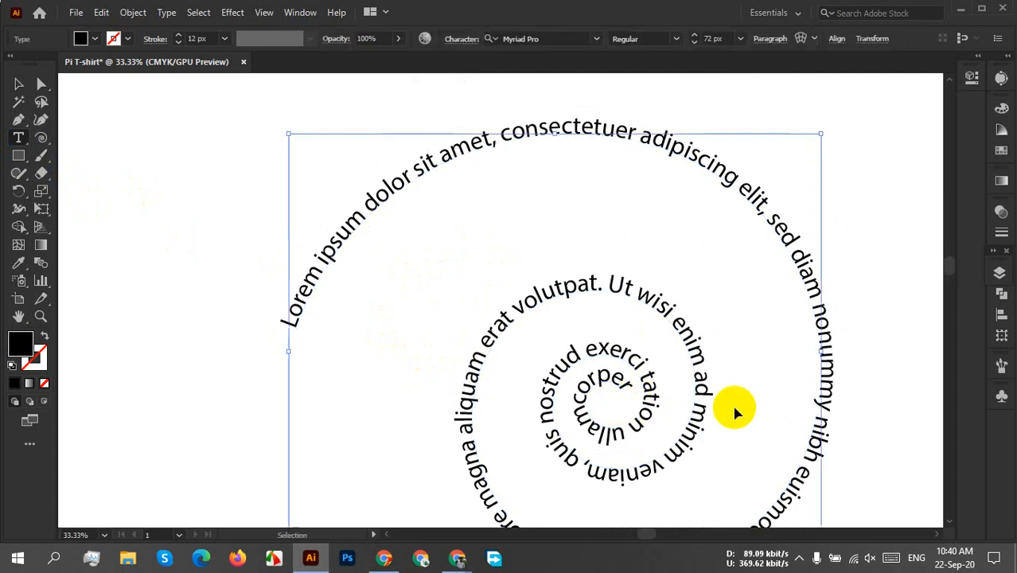
key("ctrl+z")
Try starting path text at the spiral's inner end, continuing its overflow beside the centre, and undo the attempt.
left_click(612, 409)
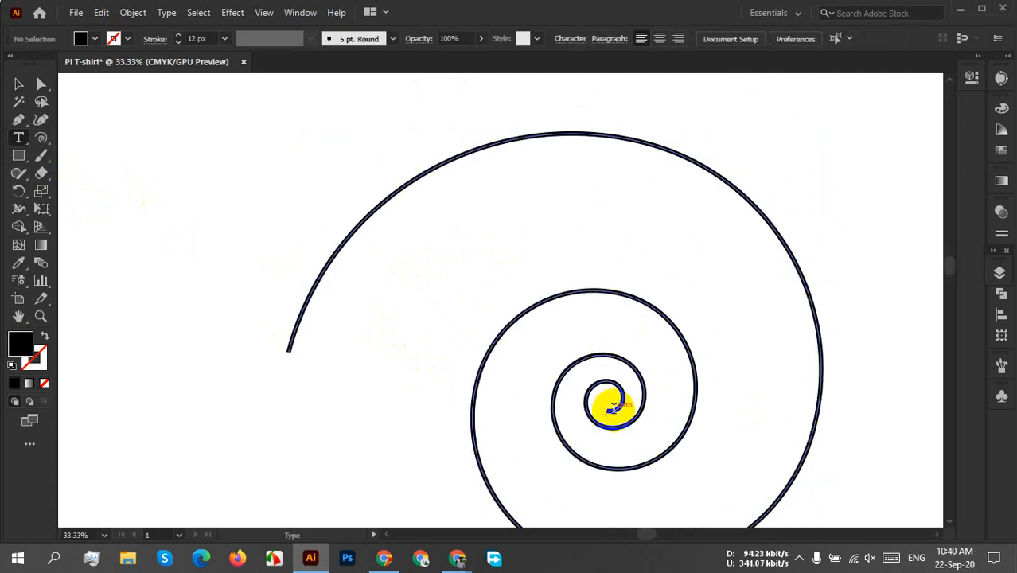
left_click(613, 409)
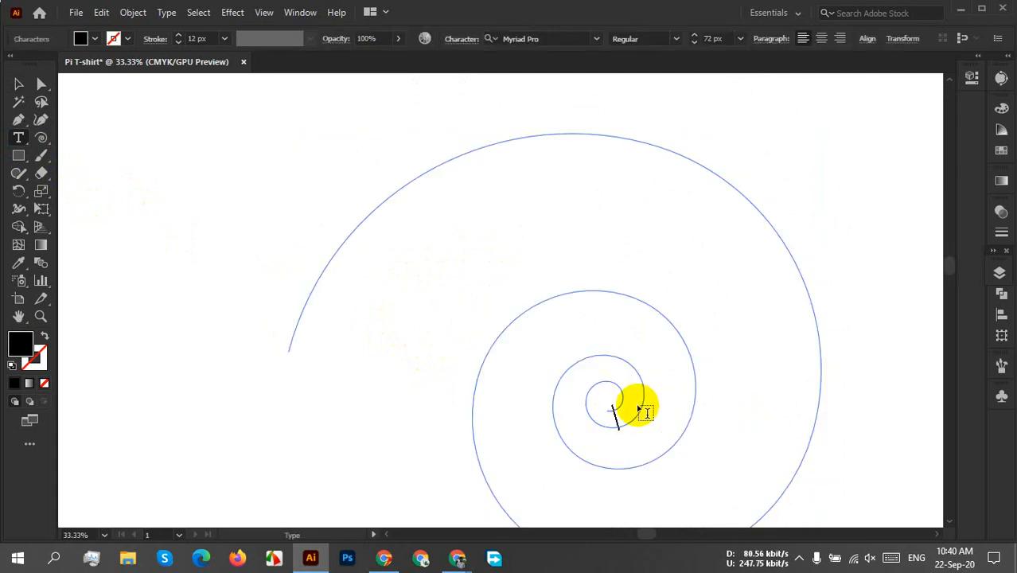
left_click(617, 420, "ctrl")
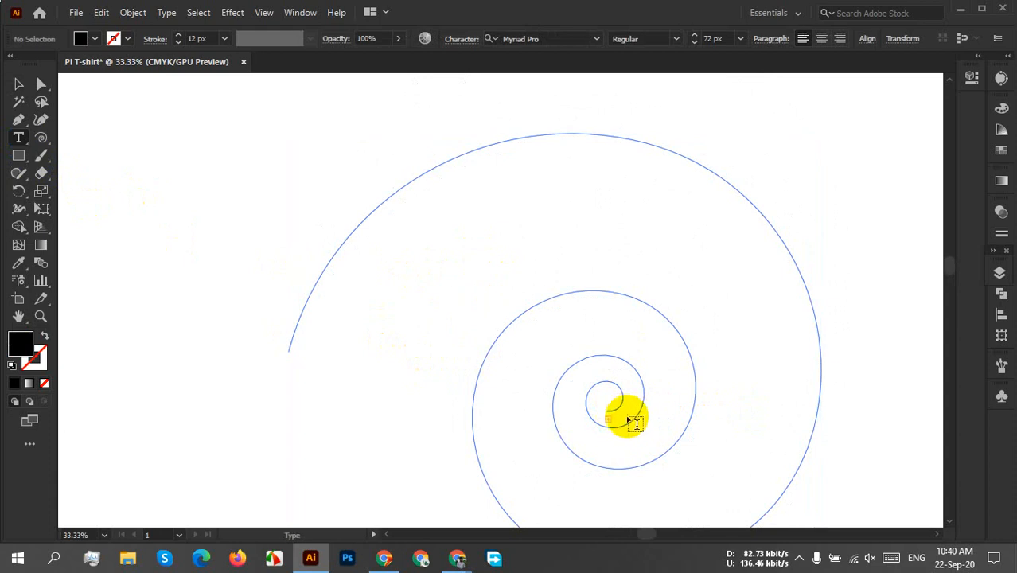
left_click_drag(611, 419, 642, 417)
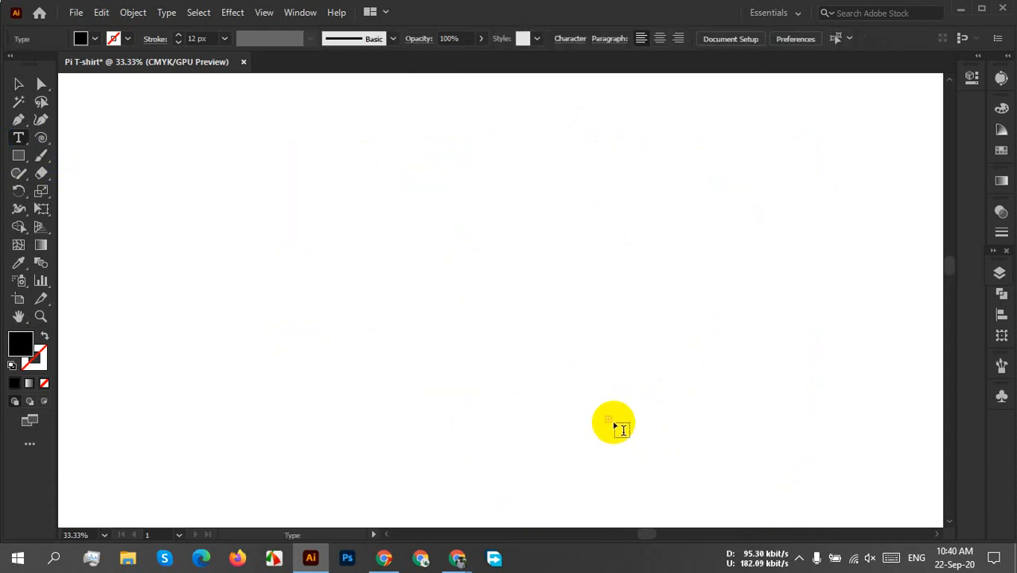
left_click_drag(611, 420, 657, 417)
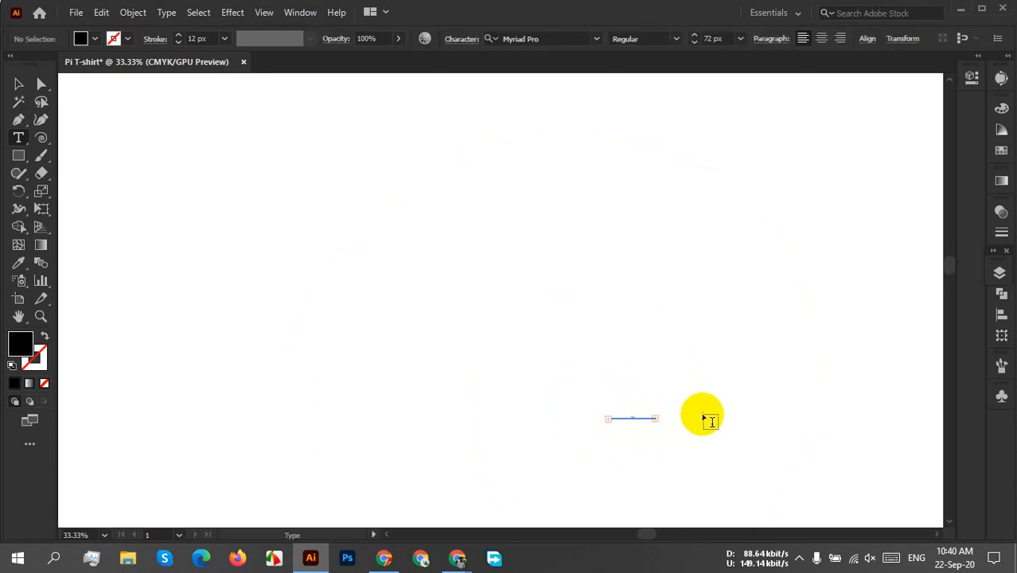
left_click(681, 410, "ctrl")
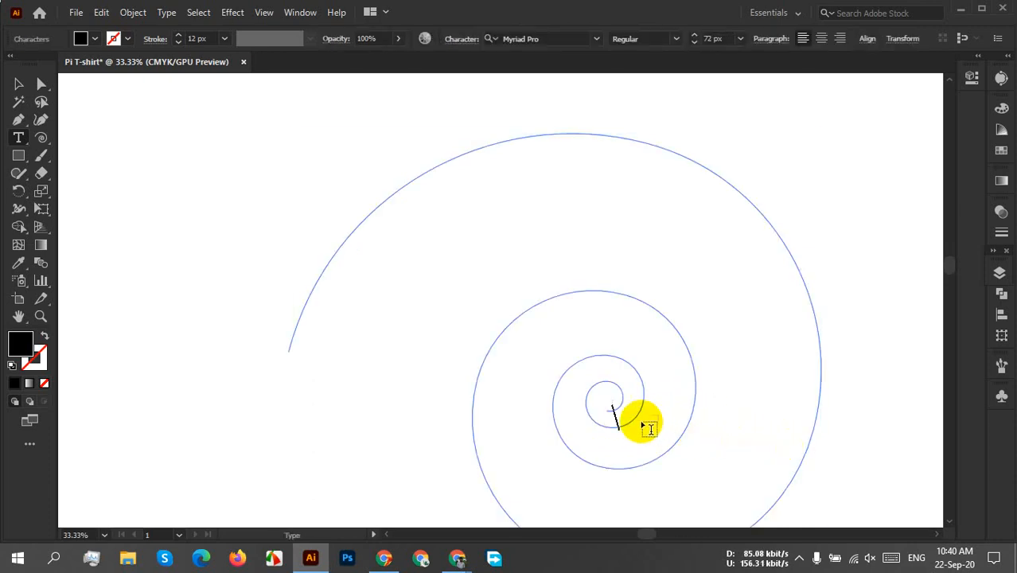
key("ctrl+z")
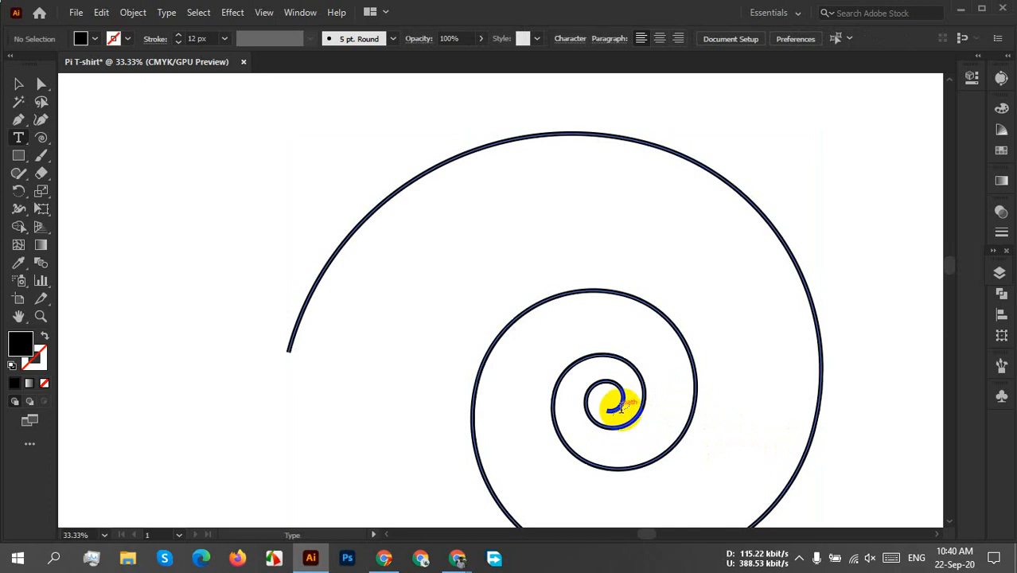
Try running the pi digits from the spiral's inner end with an extra text frame over the centre, and undo everything back to the plain spiral.
left_click(625, 402)
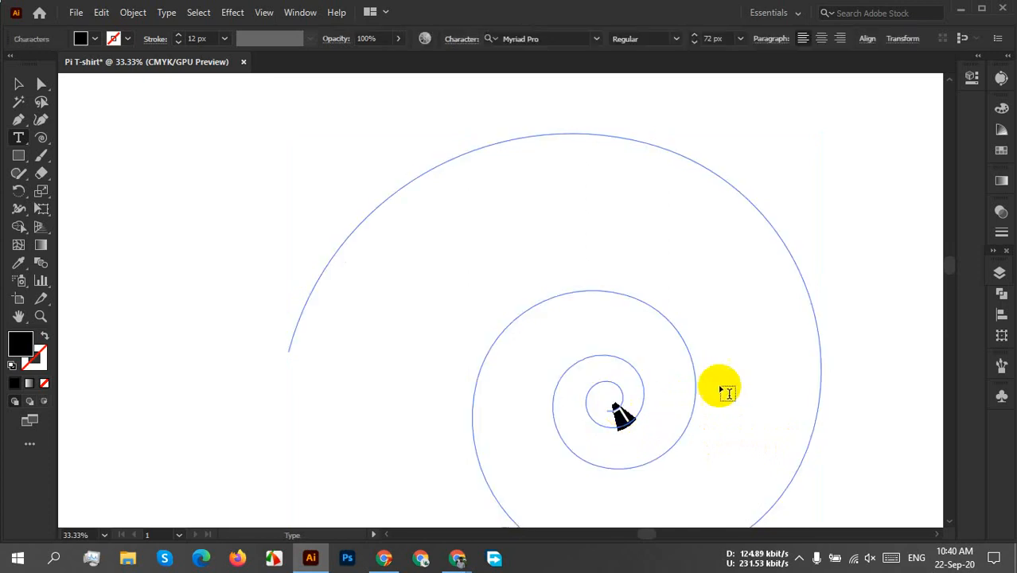
key("Escape")
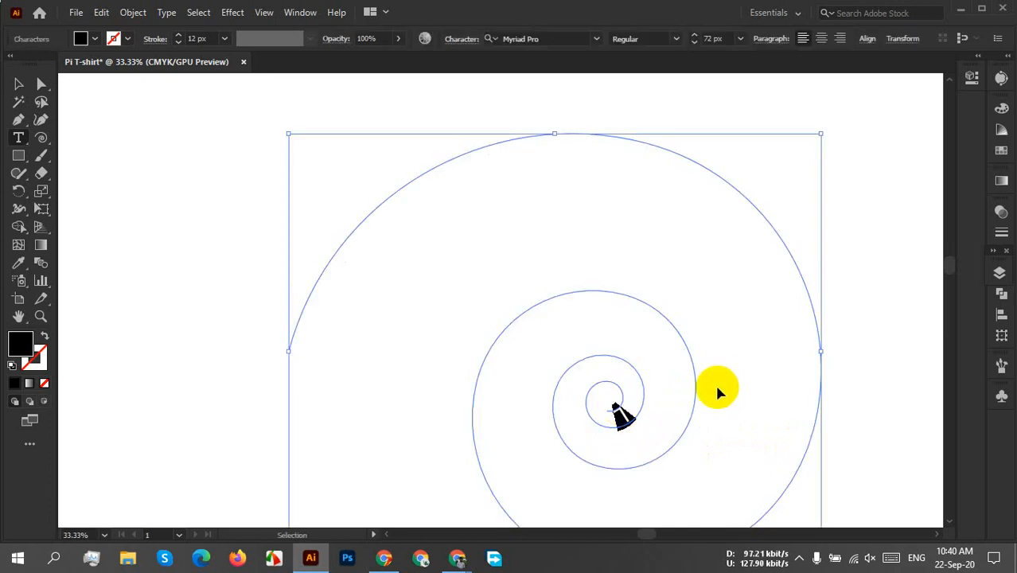
left_click(712, 387)
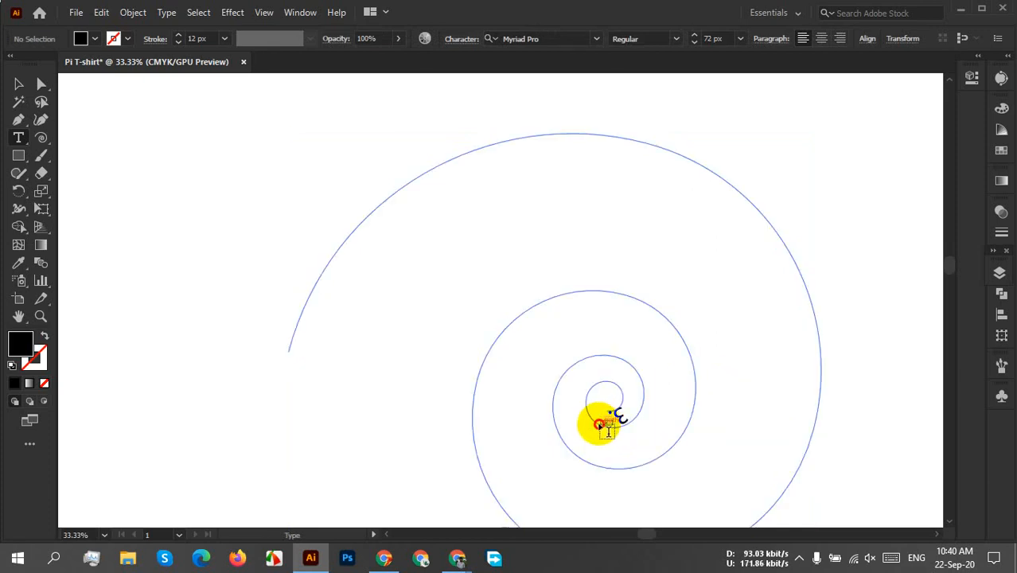
left_click_drag(612, 420, 672, 386)
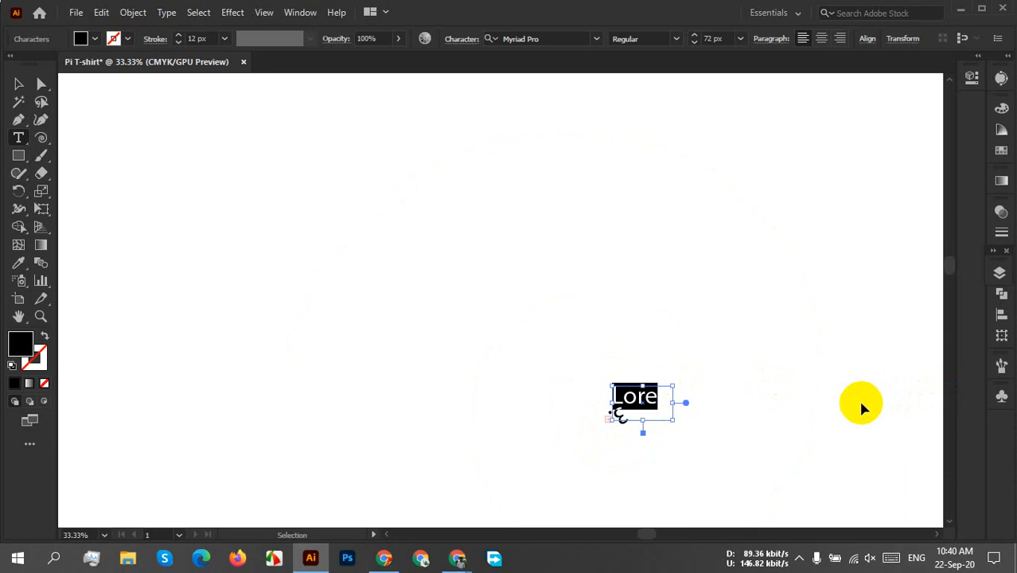
key("ctrl+z")
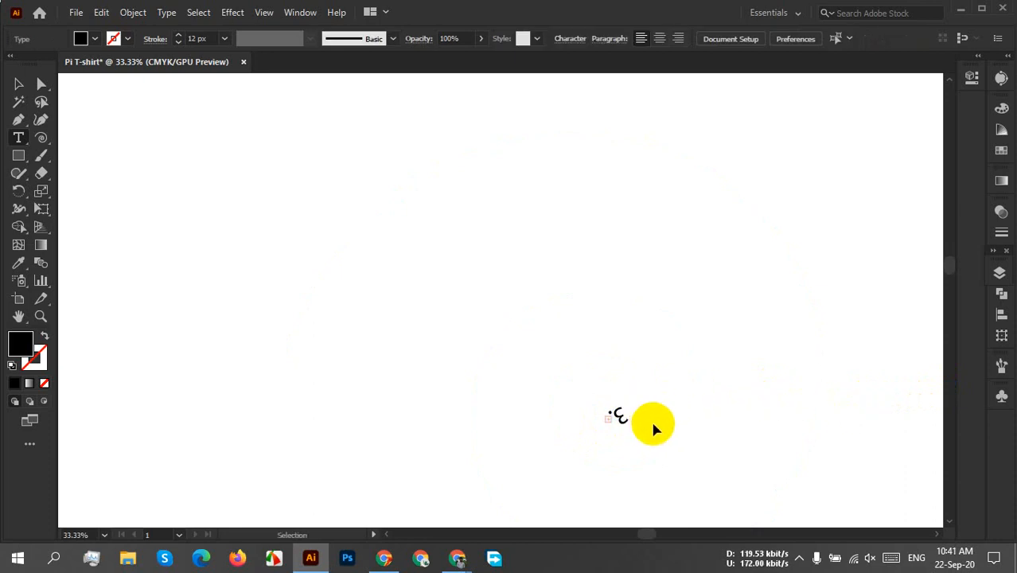
key("ctrl+z")
key("ctrl+z")
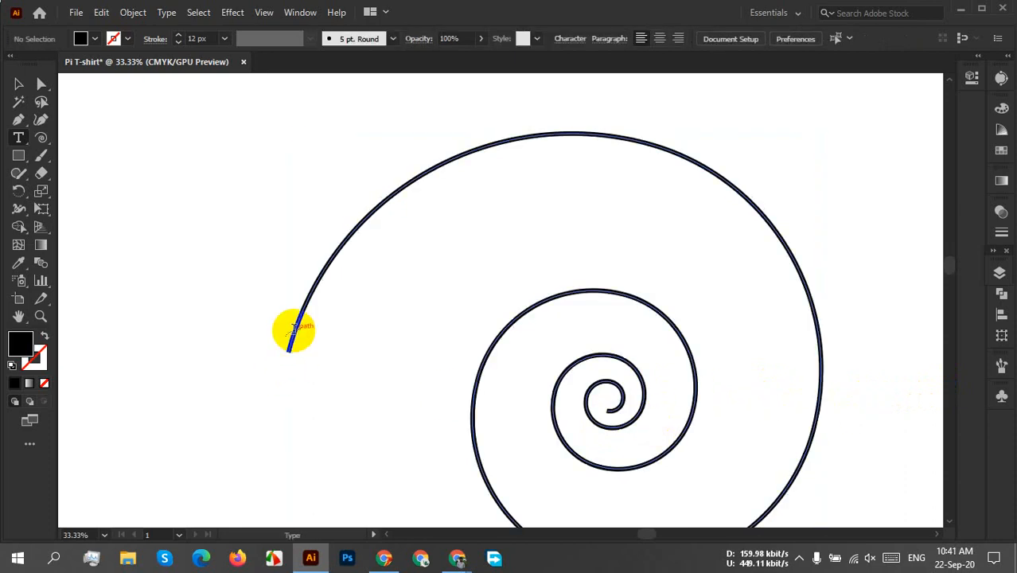
Paste the copied digits of pi as path text on the spiral, starting near its outer end.
left_click(294, 329)
key("Escape")
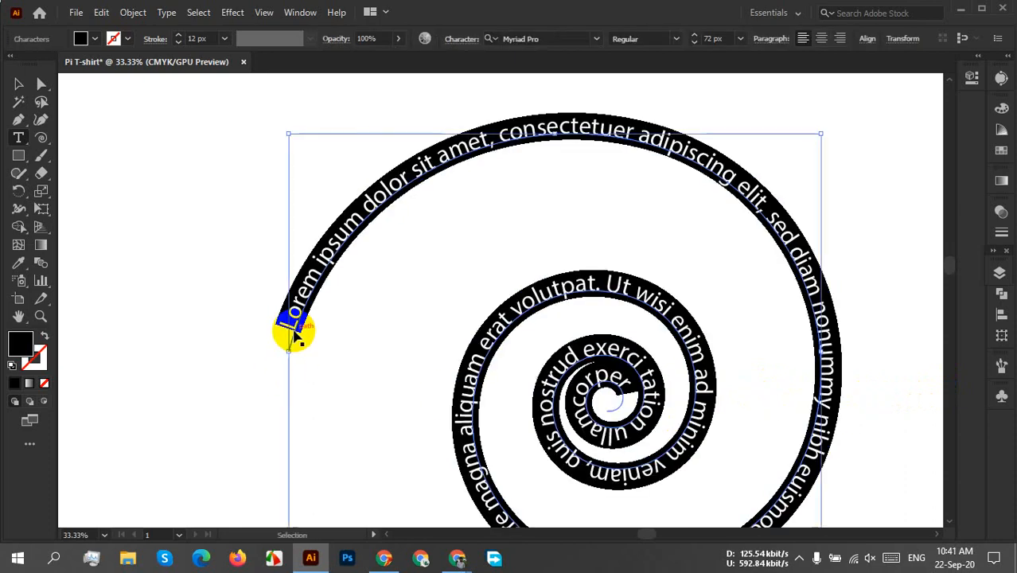
key("ctrl+v")
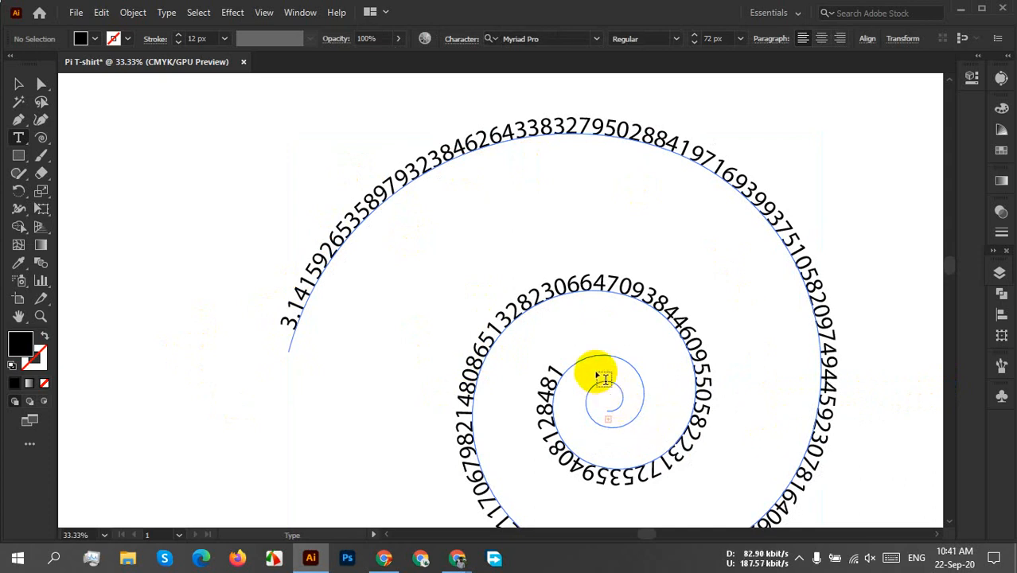
Move the pi spiral text to the left side of the artboard.
left_click(18, 83)
scroll(685, 309, "down", 2)
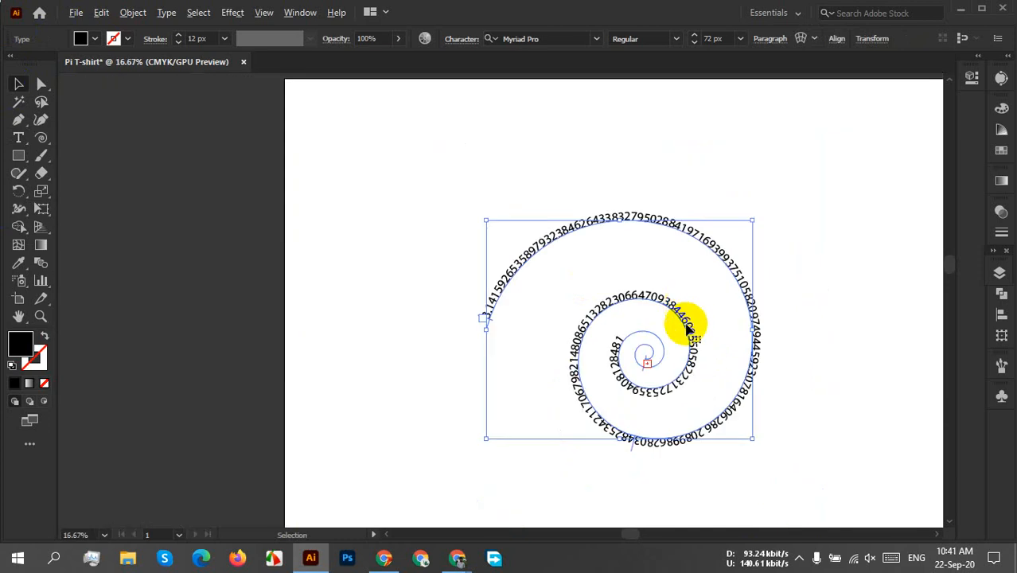
left_click_drag(830, 368, 653, 268)
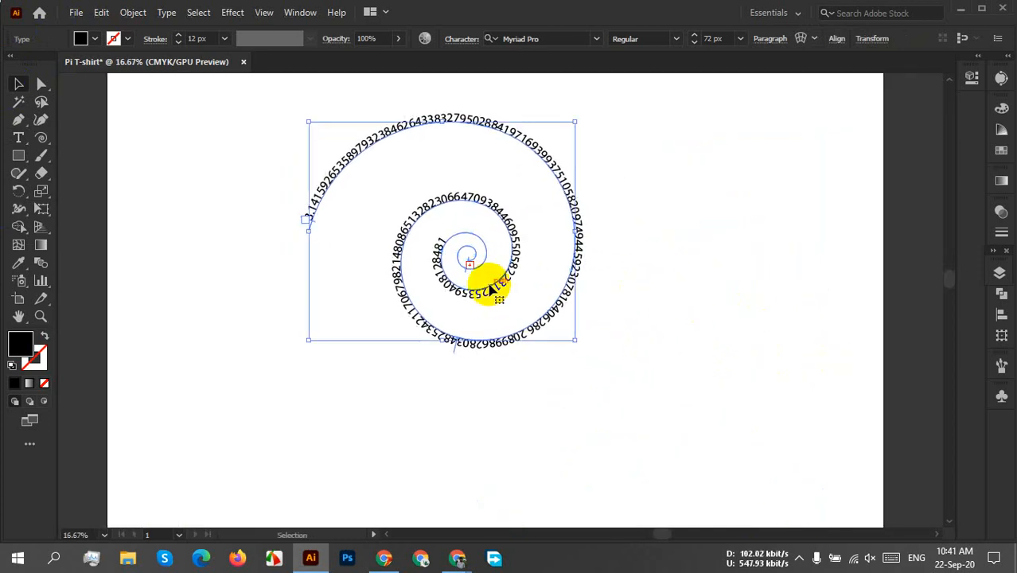
left_click_drag(489, 292, 347, 355)
right_click(347, 355)
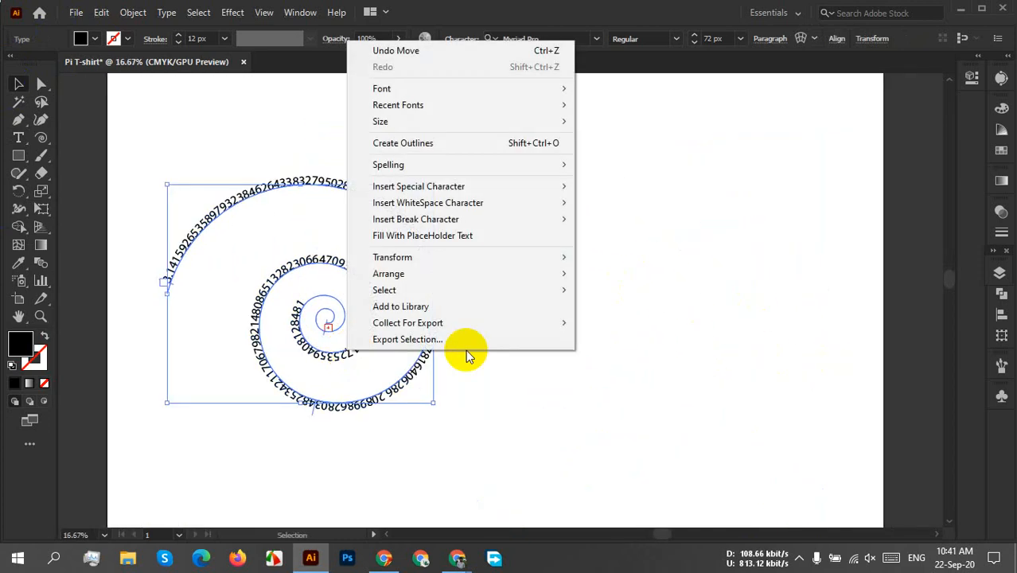
mouse_move(531, 259)
left_click(642, 314)
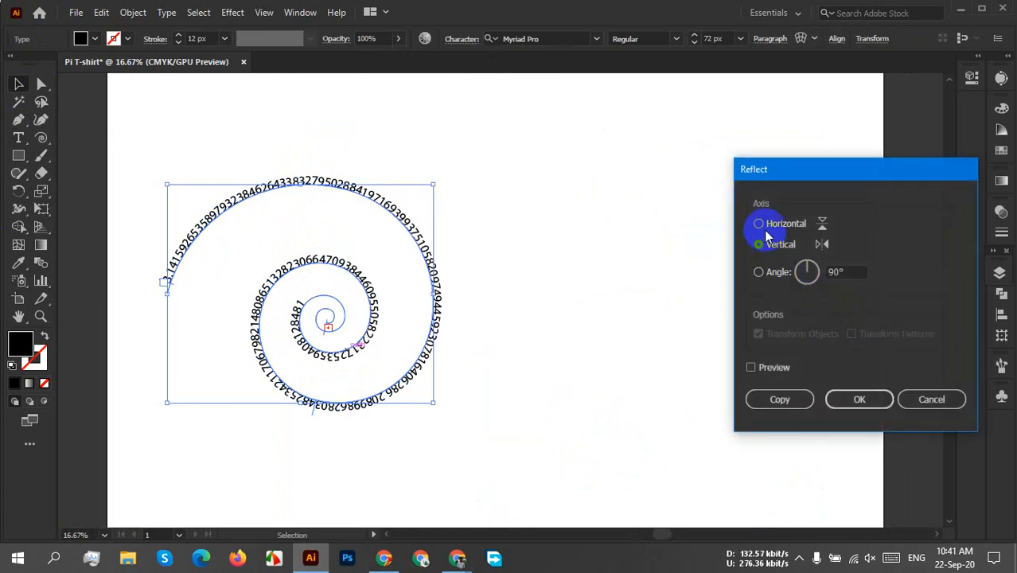
left_click(766, 374)
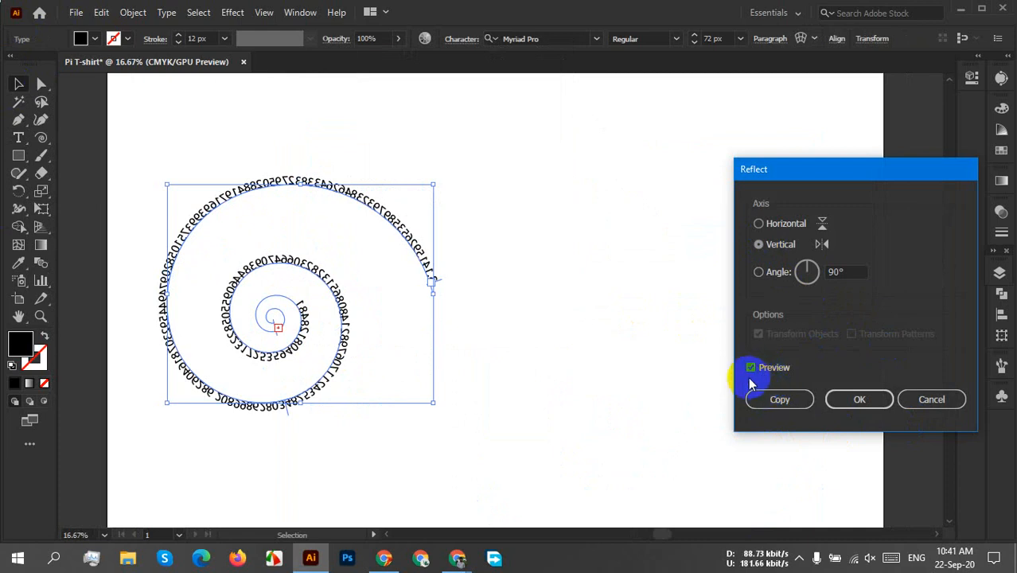
left_click(930, 398)
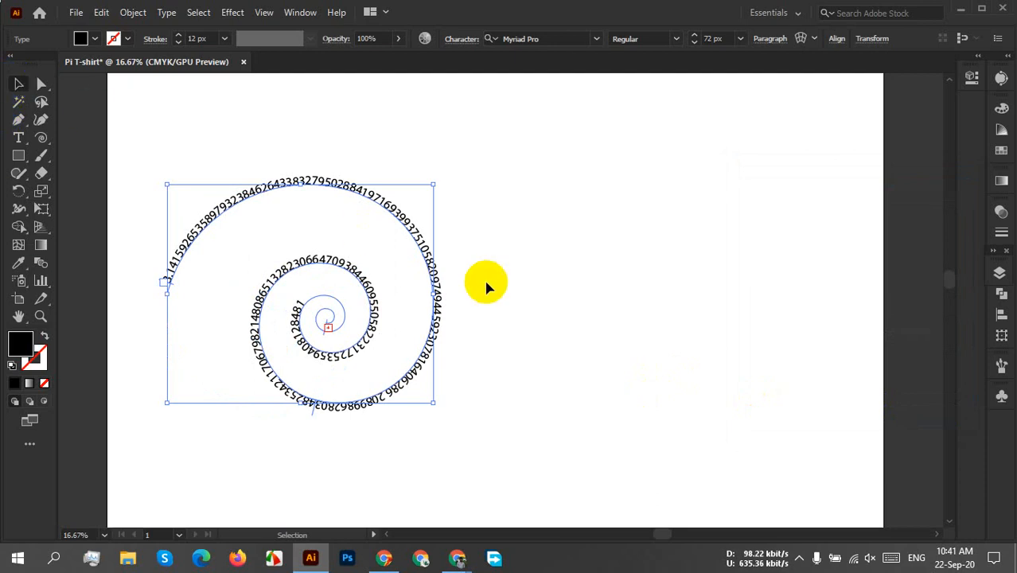
Move the pi spiral text mostly off the left edge of the artboard and deselect it.
scroll(485, 283, "down", 2)
left_click_drag(429, 307, 279, 296)
left_click(520, 289)
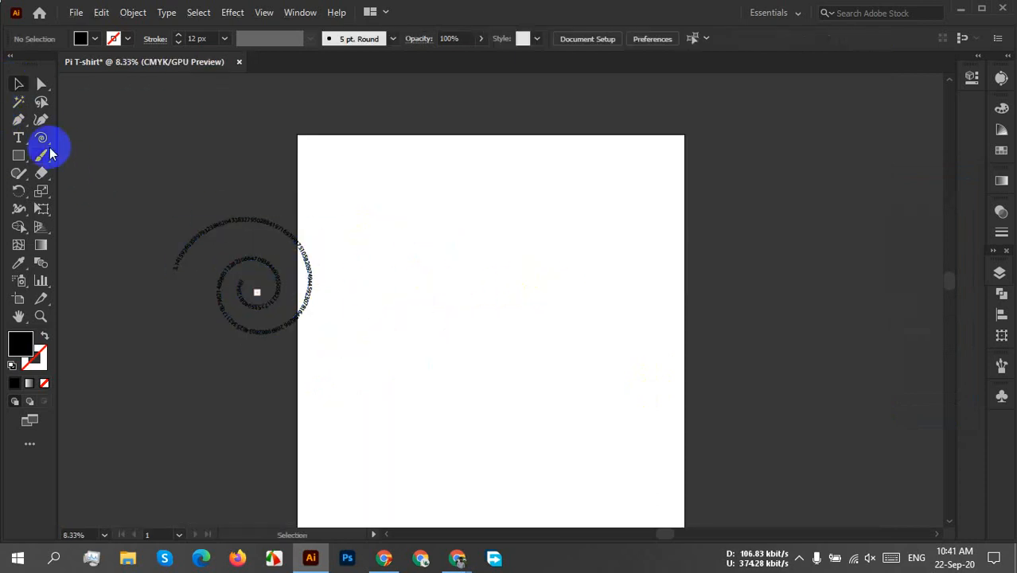
Draw a new, larger spiral in the middle of the artboard and set its stroke to 2 px.
left_click_drag(537, 303, 603, 368)
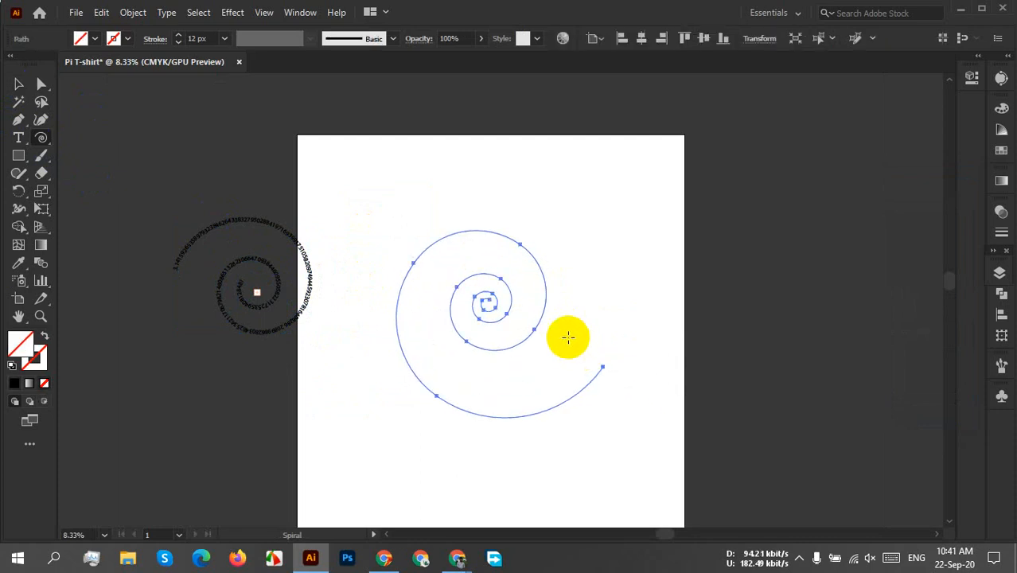
key("v")
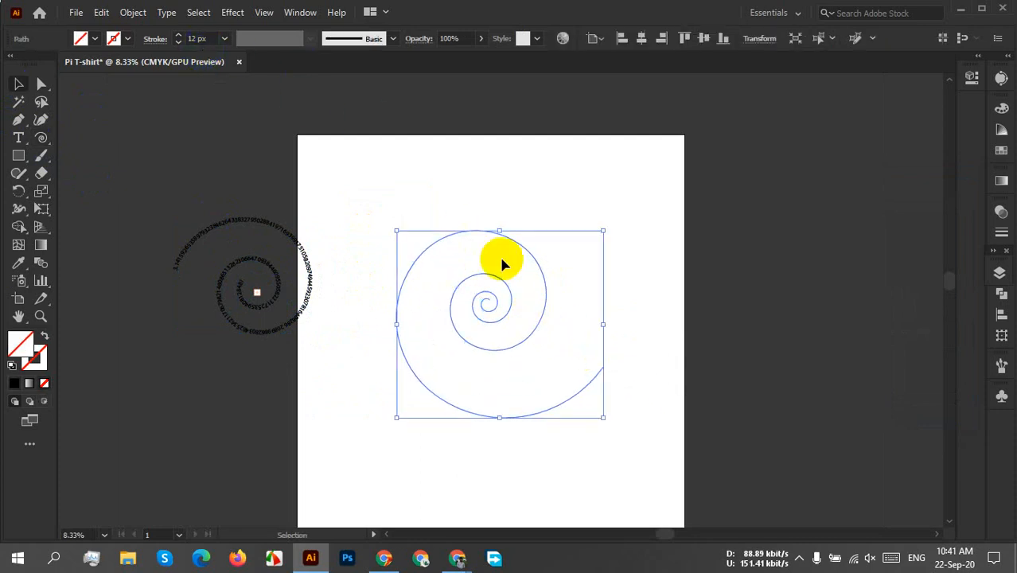
left_click_drag(572, 187, 442, 453)
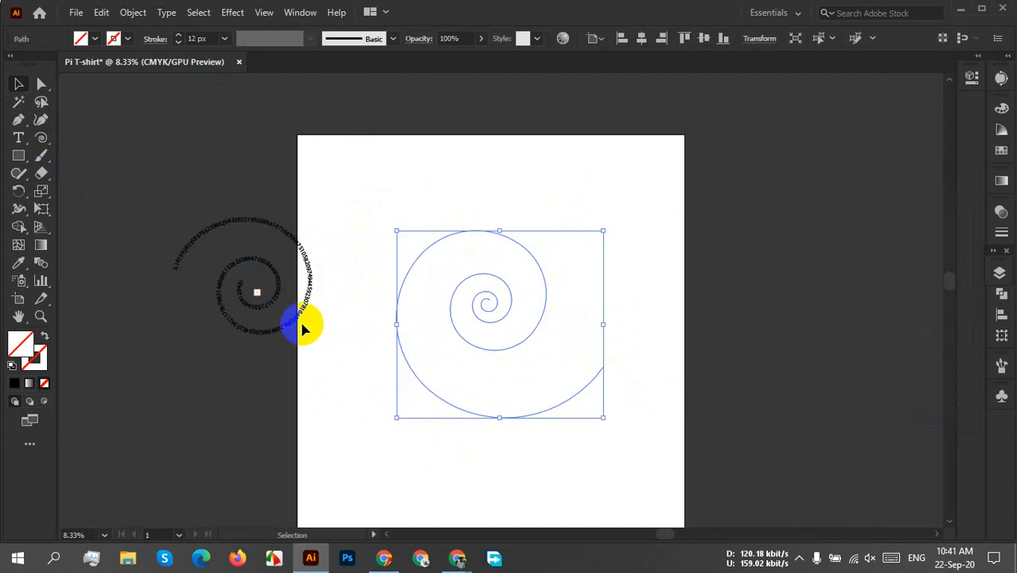
left_click(204, 39)
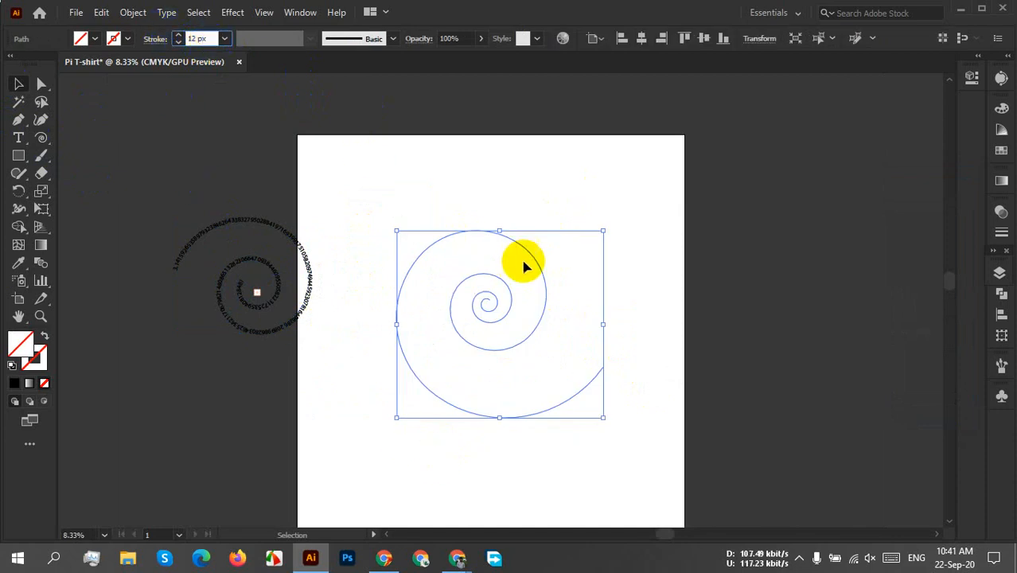
double_click(205, 41)
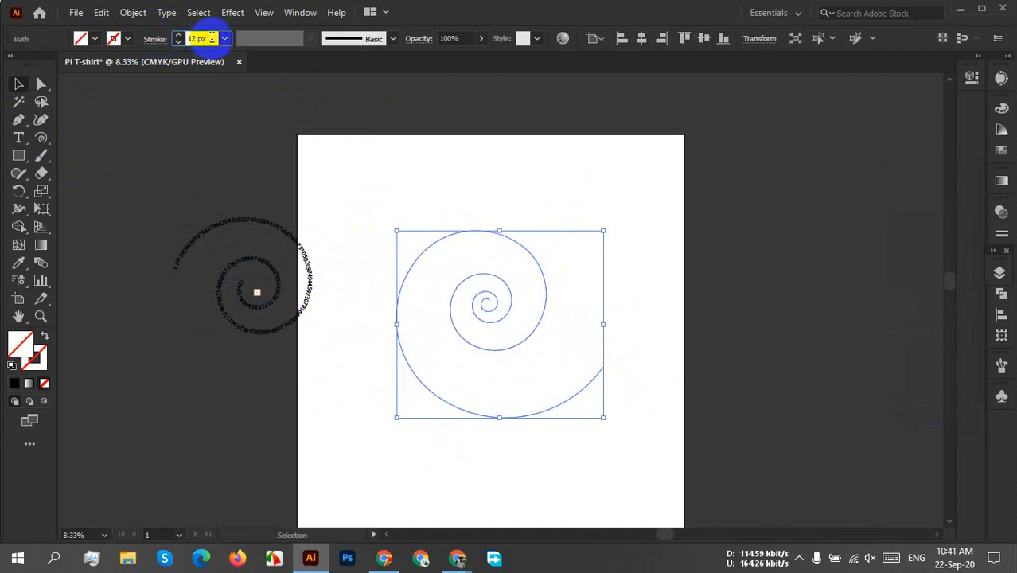
type("2")
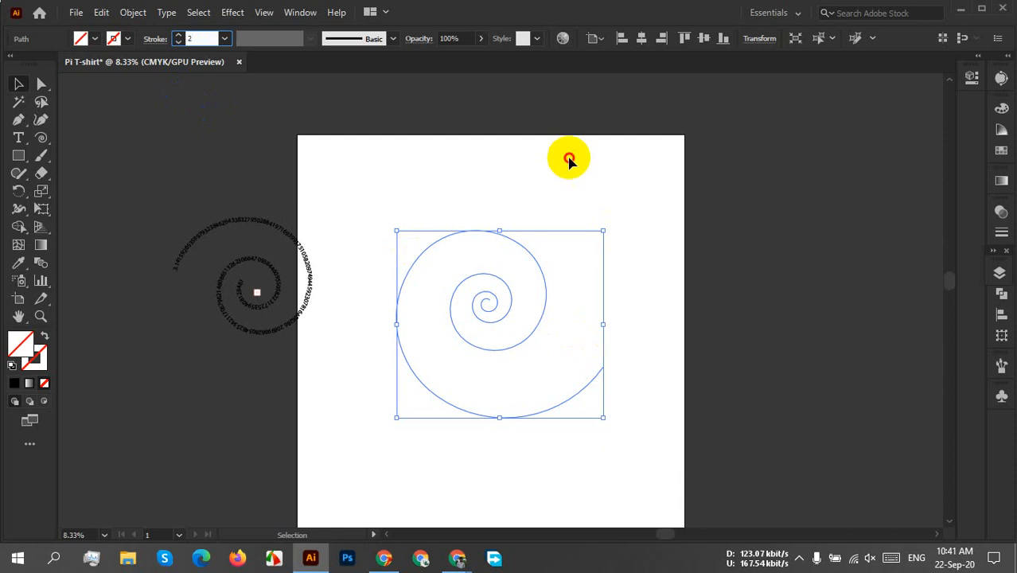
left_click_drag(569, 159, 478, 371)
Reflect the new spiral across the vertical axis, without making a copy.
right_click(495, 371)
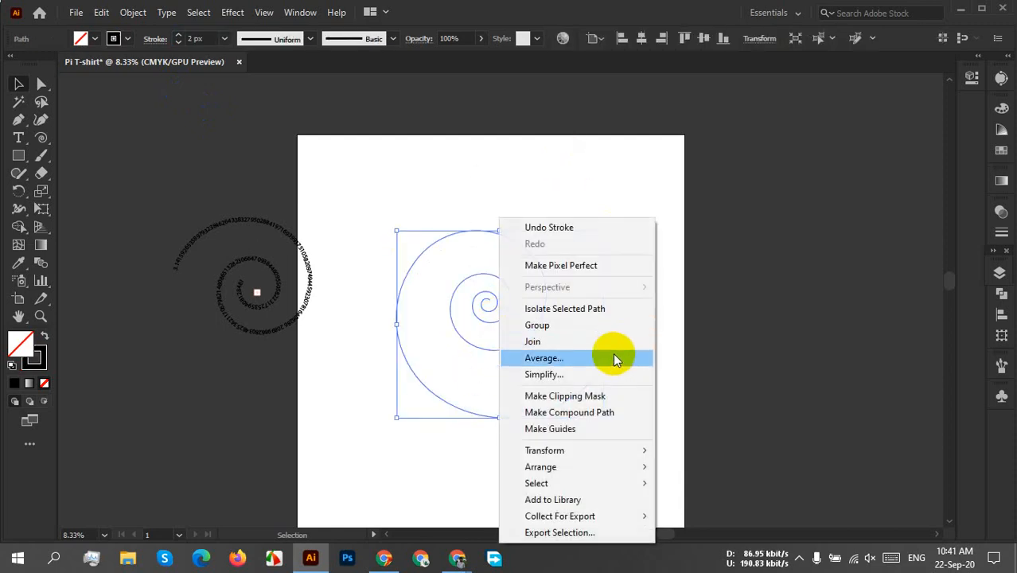
mouse_move(578, 449)
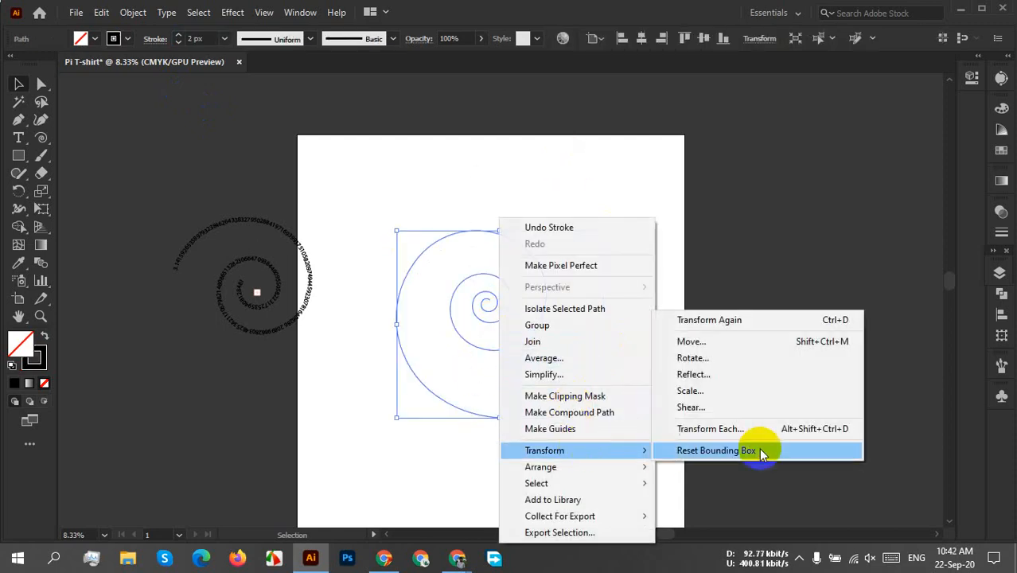
left_click(693, 374)
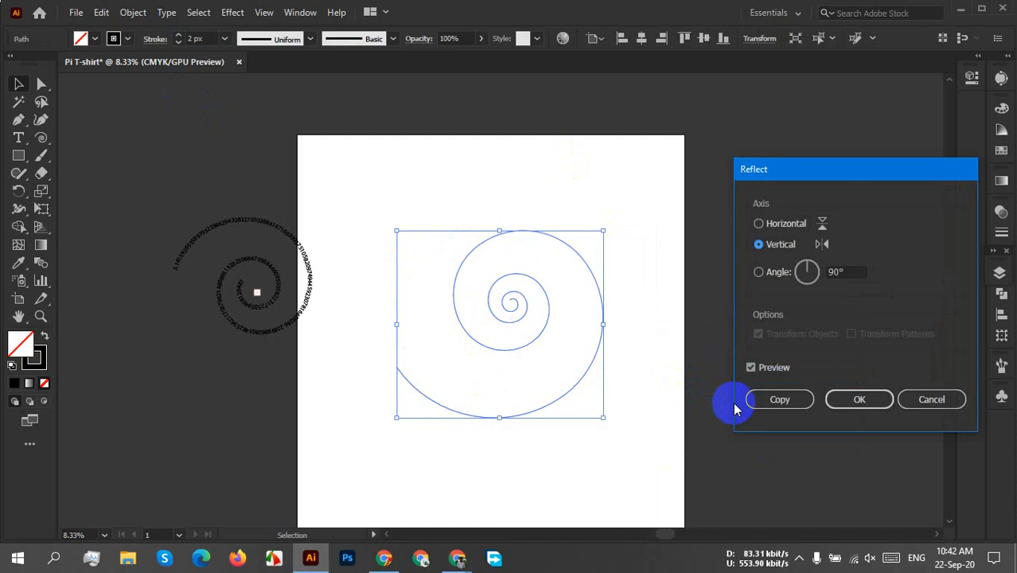
left_click(782, 400)
left_click(859, 400)
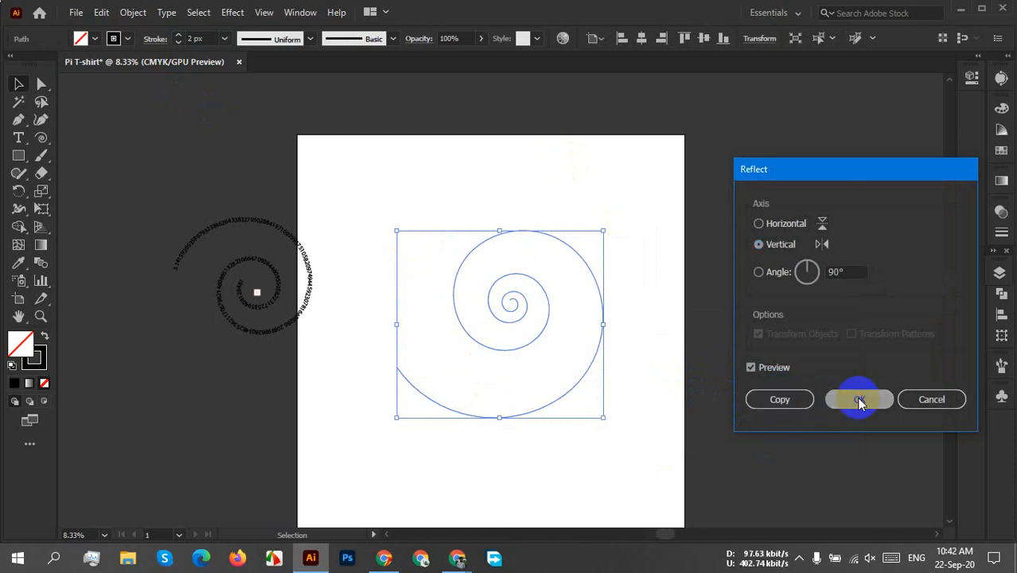
Start path text at the outer end of the reflected spiral and replace the placeholder text with the copied pi digits.
scroll(405, 383, "up", 2)
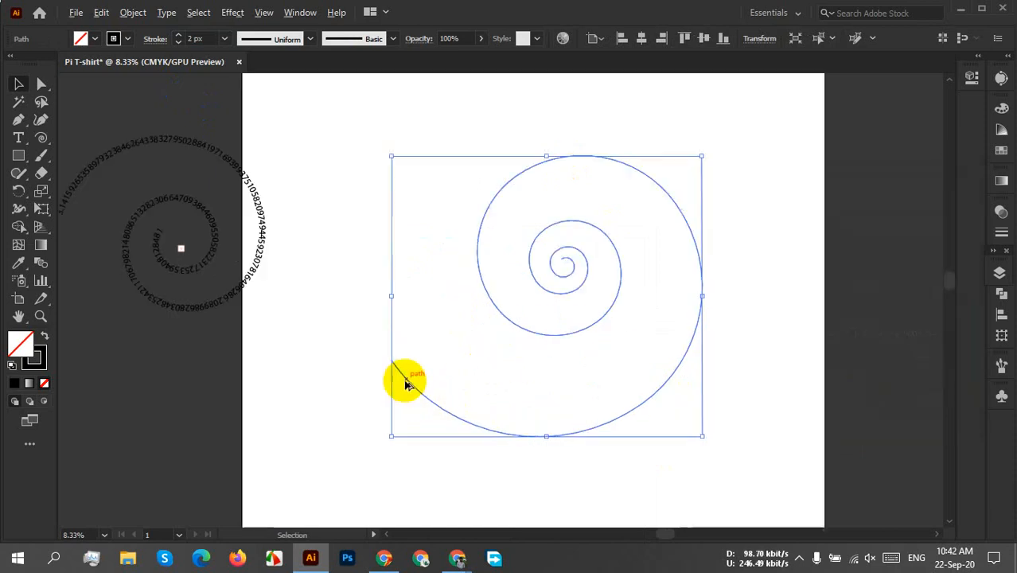
left_click(475, 378)
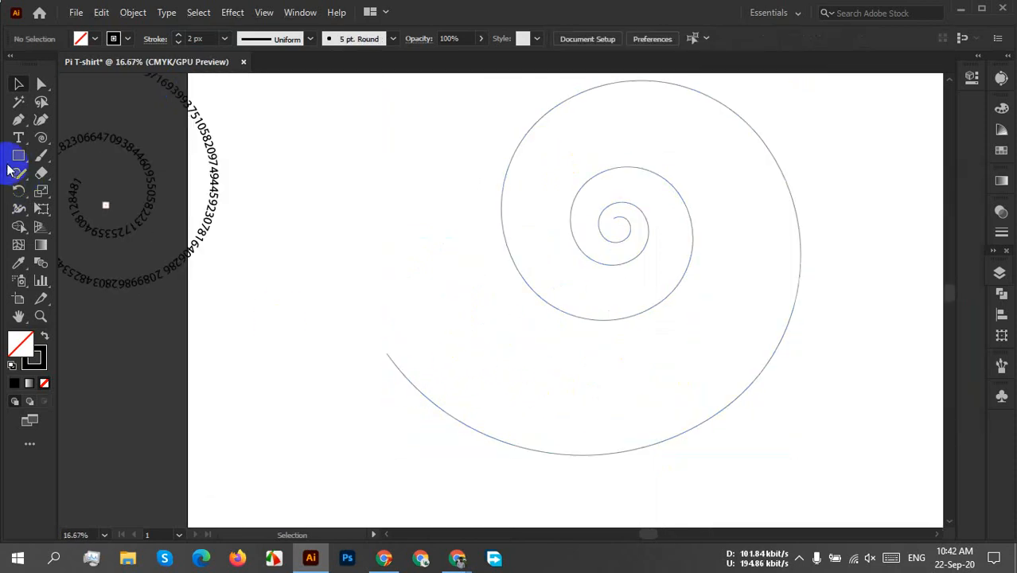
left_click(18, 138)
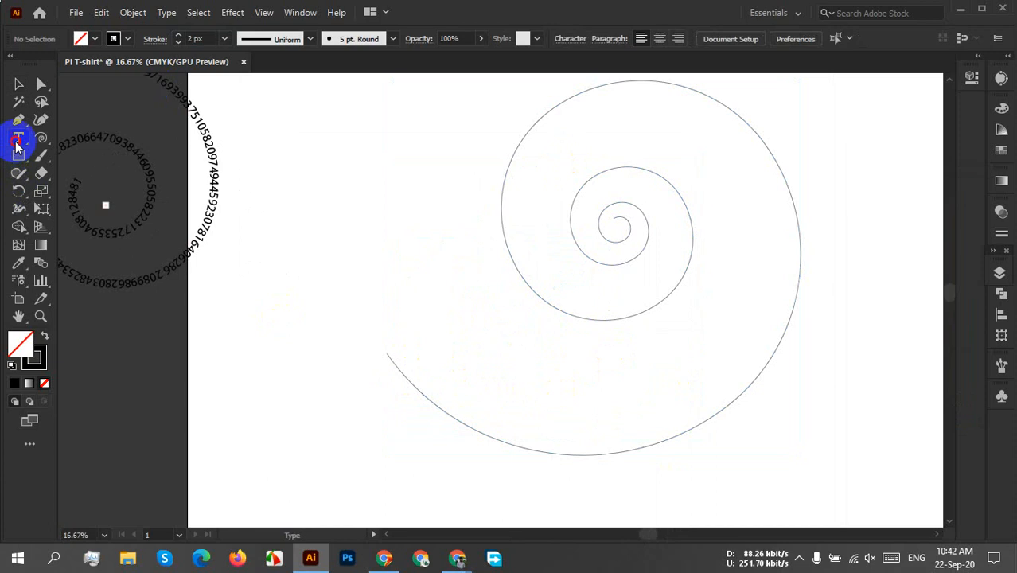
left_click(394, 365)
key("ctrl+z")
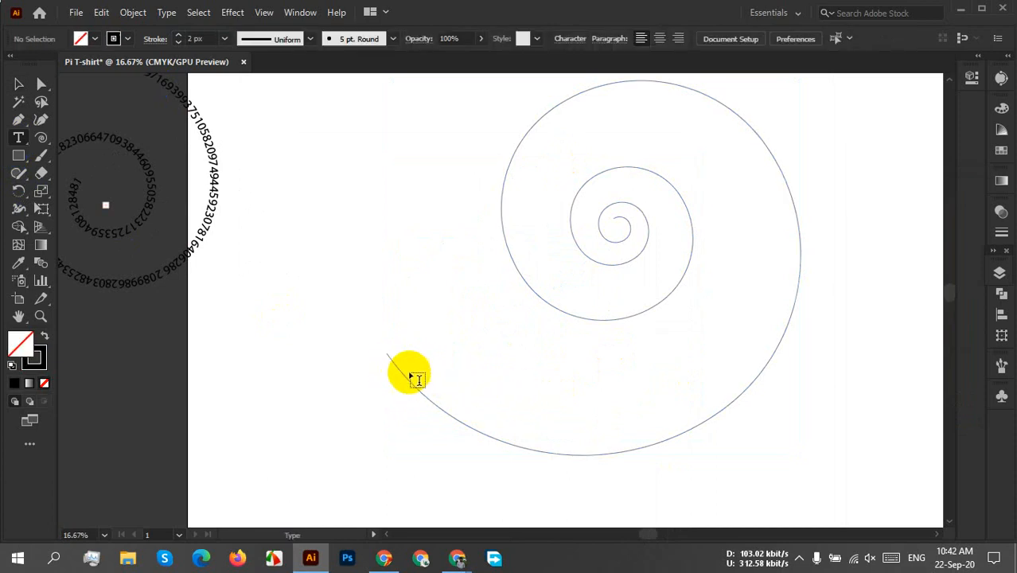
left_click(396, 362)
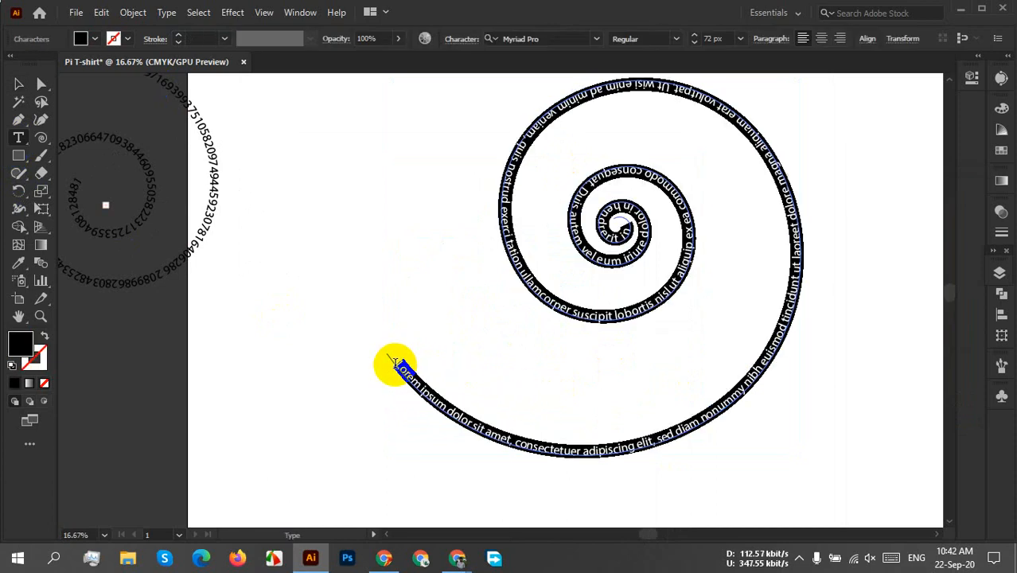
key("Escape")
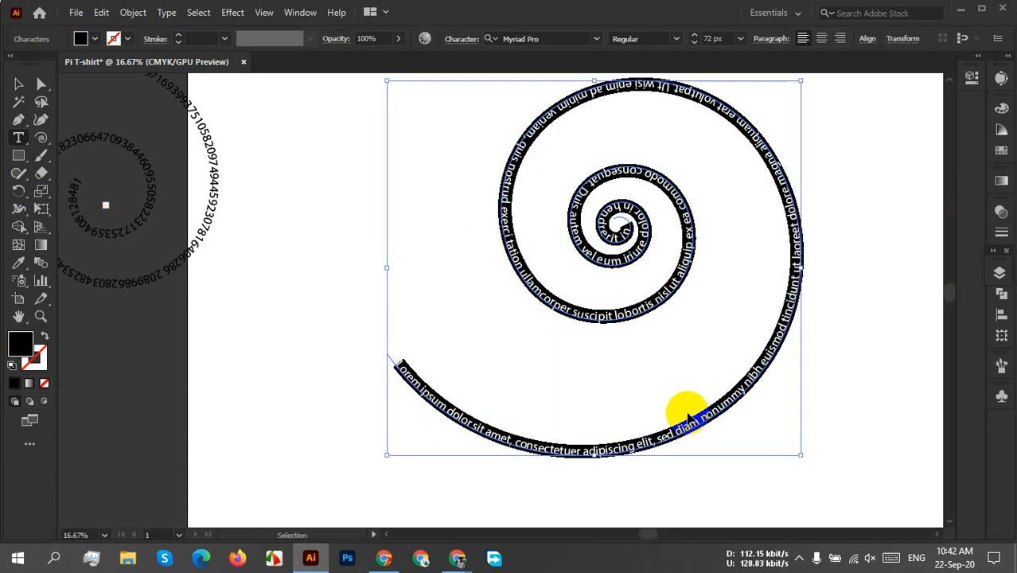
key("ctrl+v")
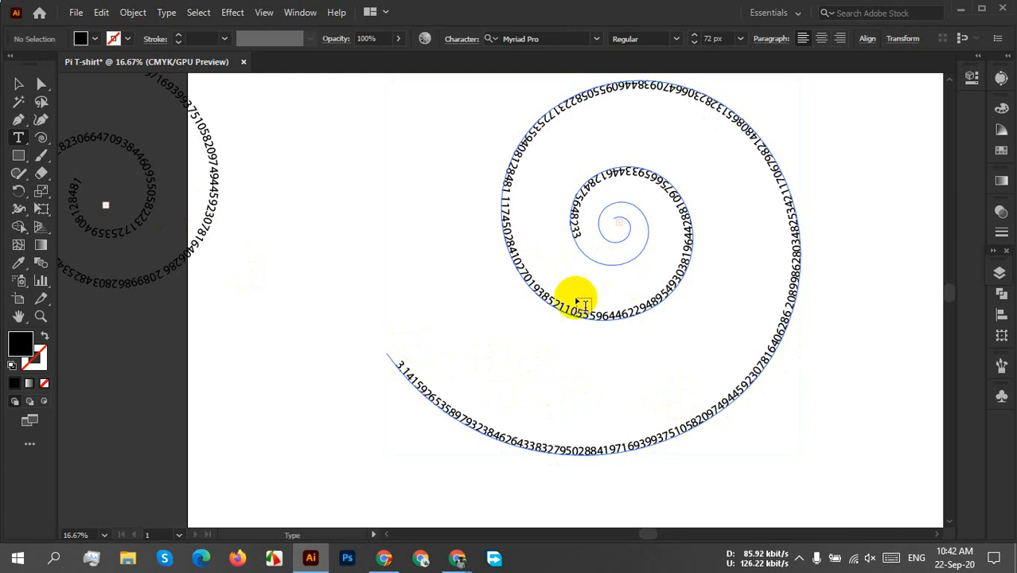
Increase the font size of the new pi spiral text to 80 px so the digits run into the spiral's centre.
left_click(18, 83)
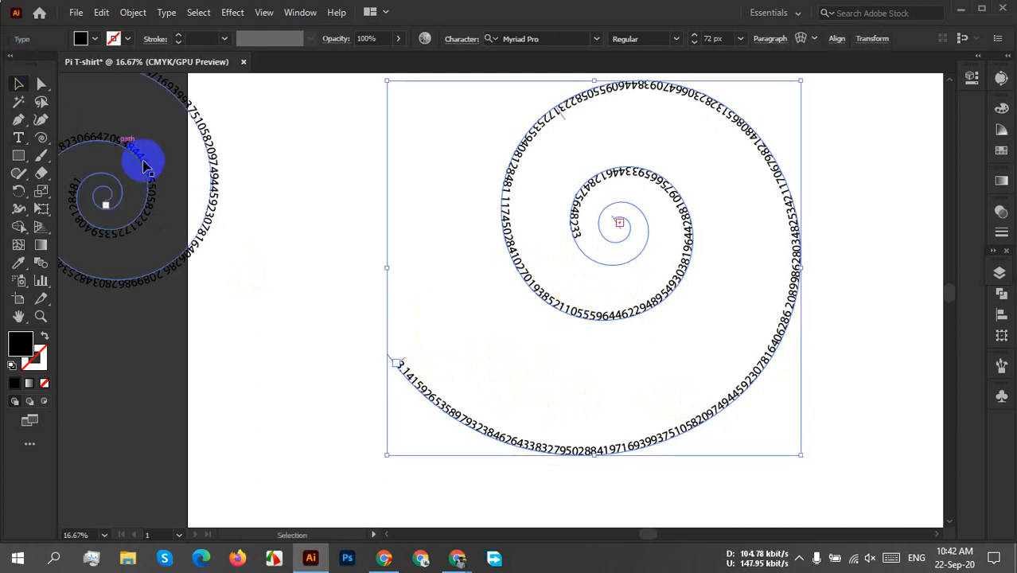
scroll(479, 252, "down", 1)
scroll(467, 248, "left", 2)
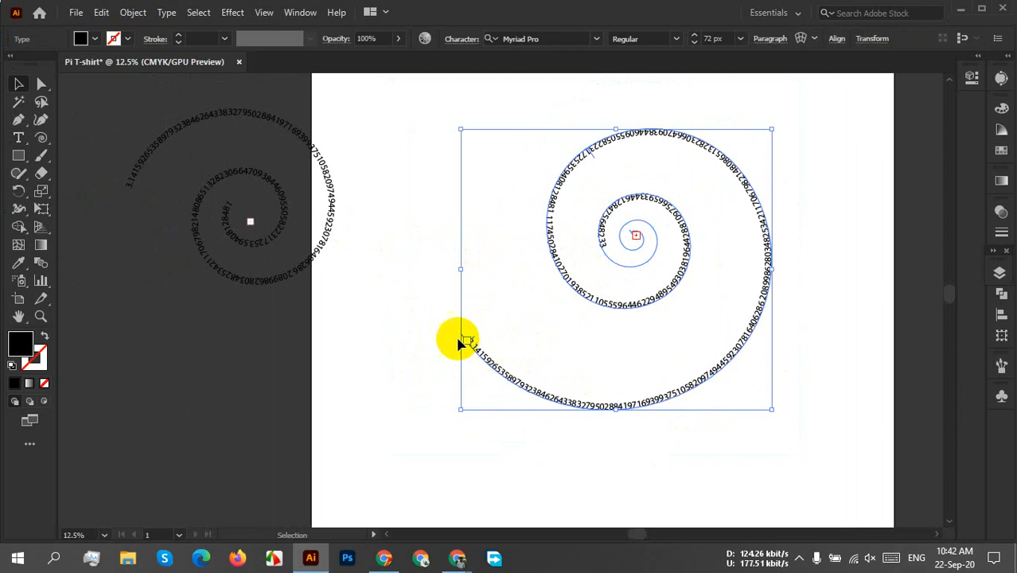
scroll(509, 330, "up", 2)
scroll(600, 328, "down", 2)
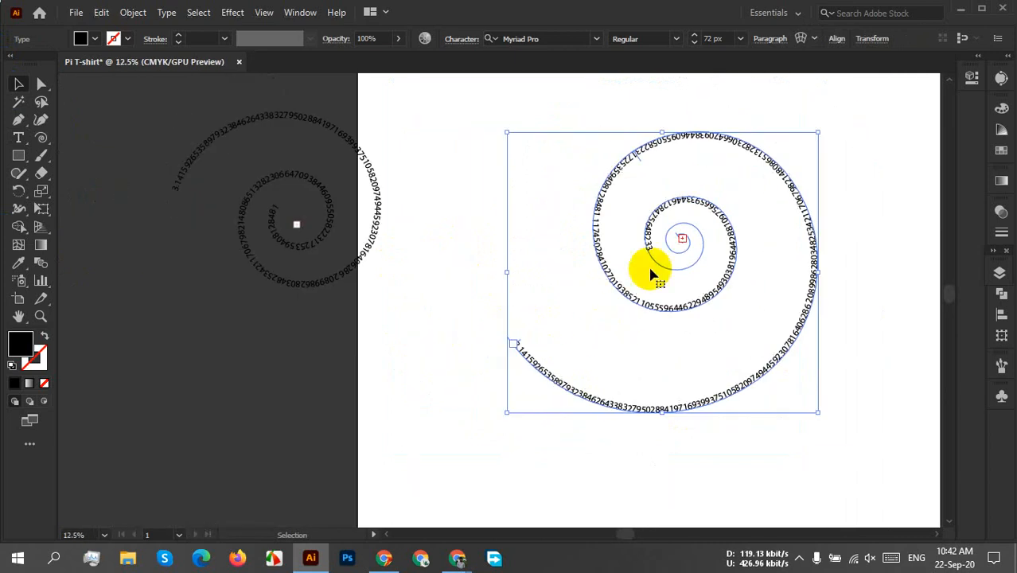
left_click(728, 39)
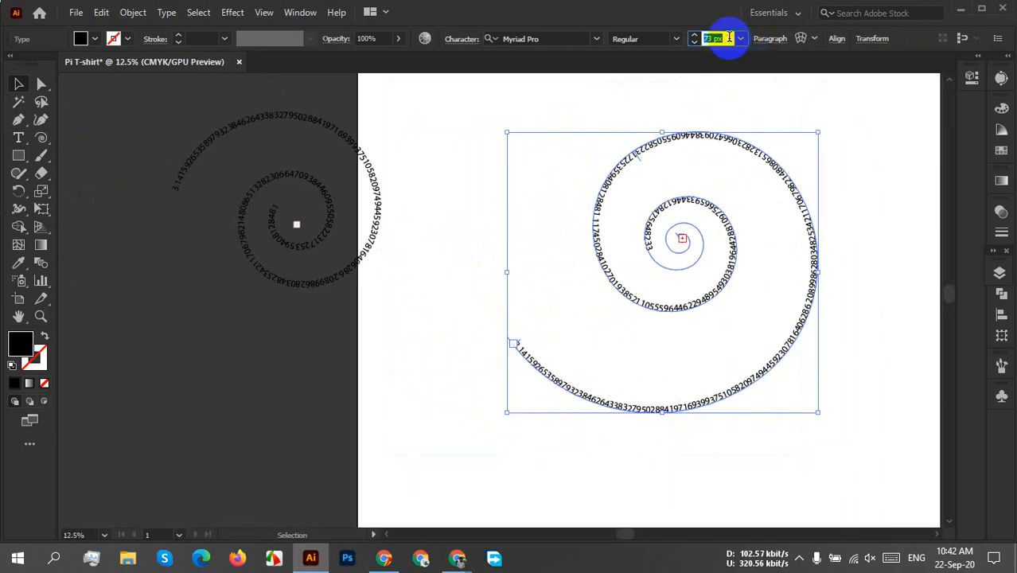
scroll(728, 37, "up", 2)
scroll(728, 37, "up", 2)
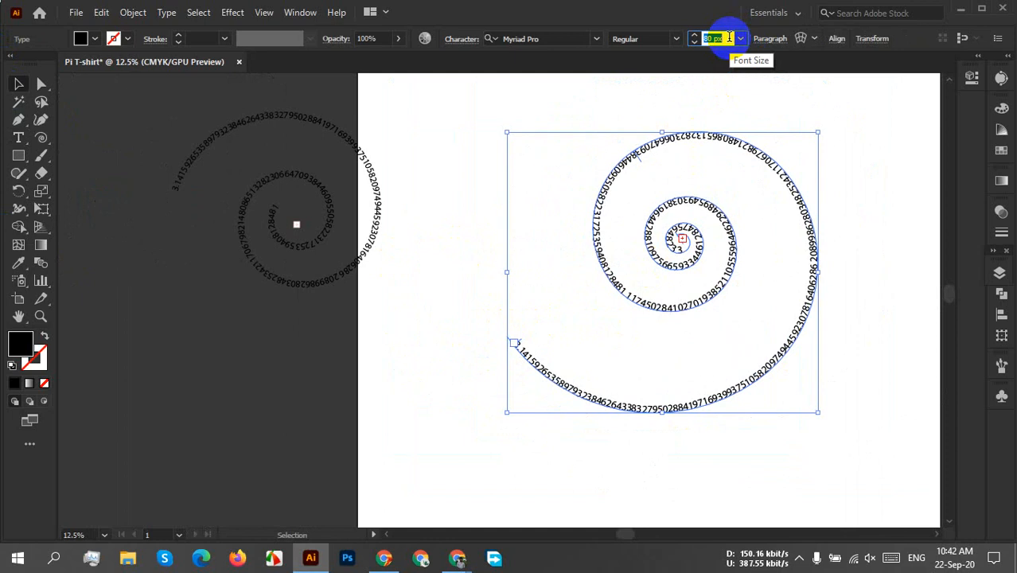
scroll(728, 37, "down", 4)
scroll(728, 38, "down", 2)
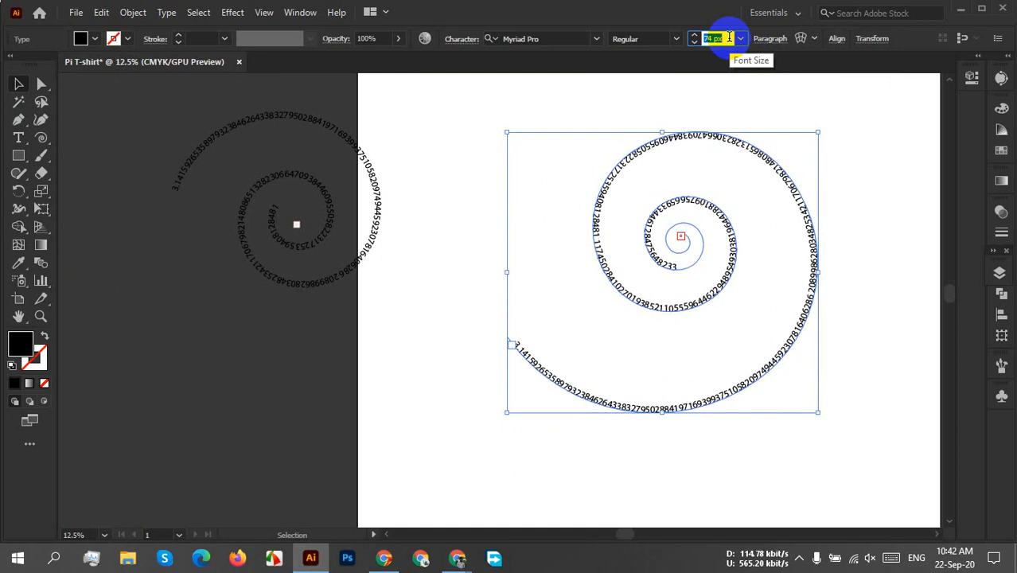
scroll(728, 38, "up", 2)
scroll(728, 38, "up", 2)
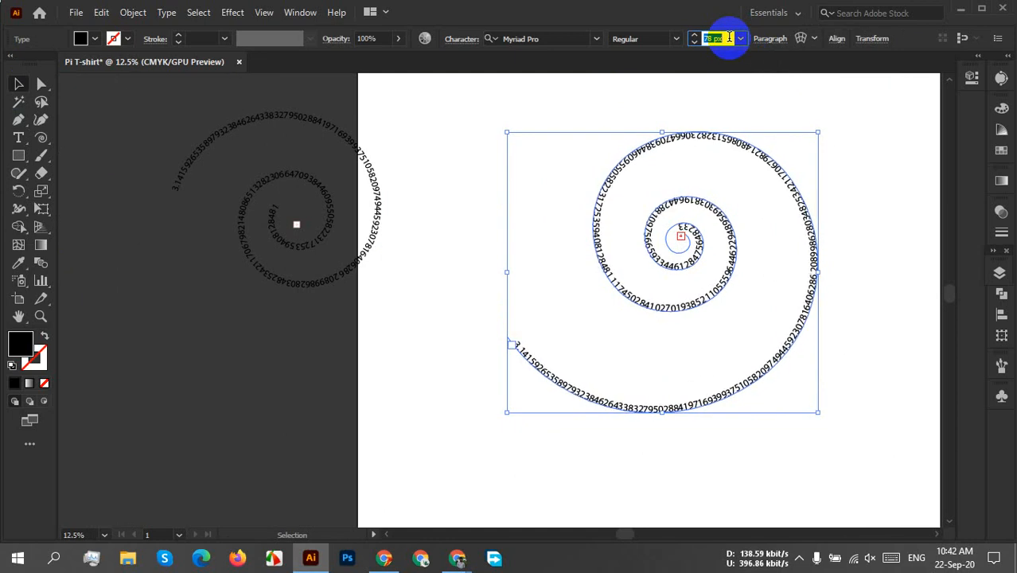
left_click(842, 334)
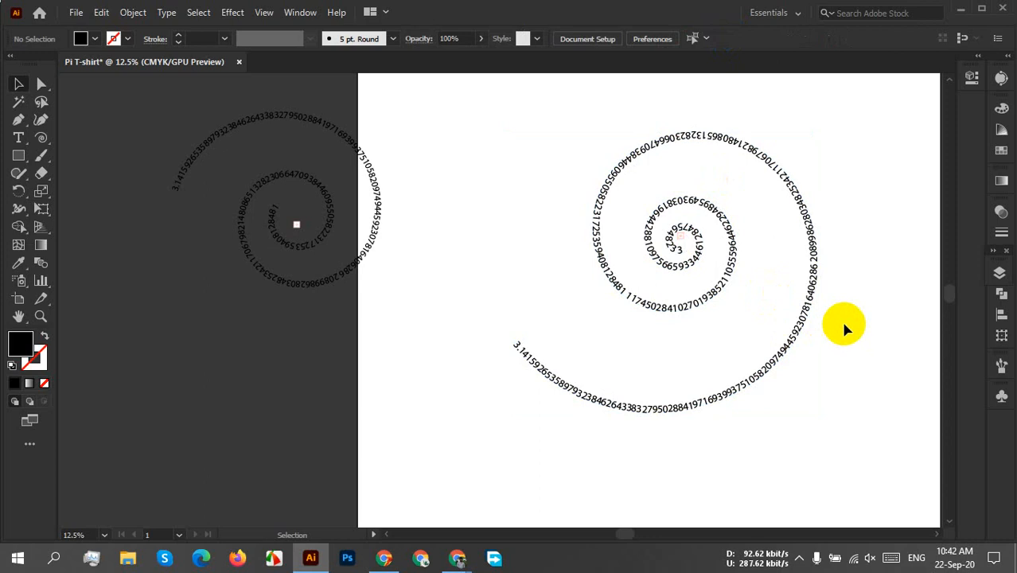
Move the new pi spiral text slightly down and to the left on the artboard, then check its inner end.
left_click_drag(708, 288, 663, 322)
left_click(729, 280)
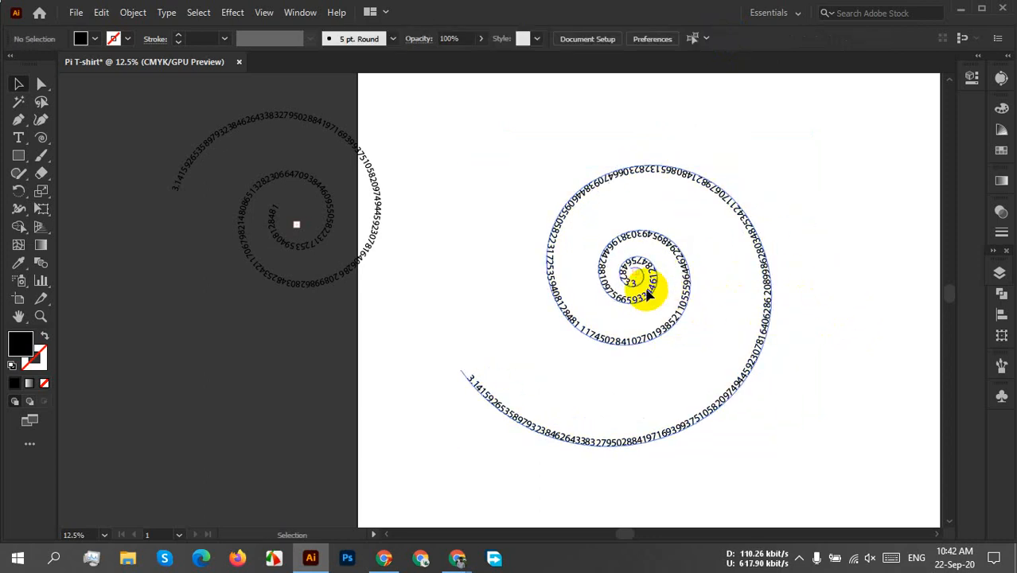
scroll(646, 319, "up", 4)
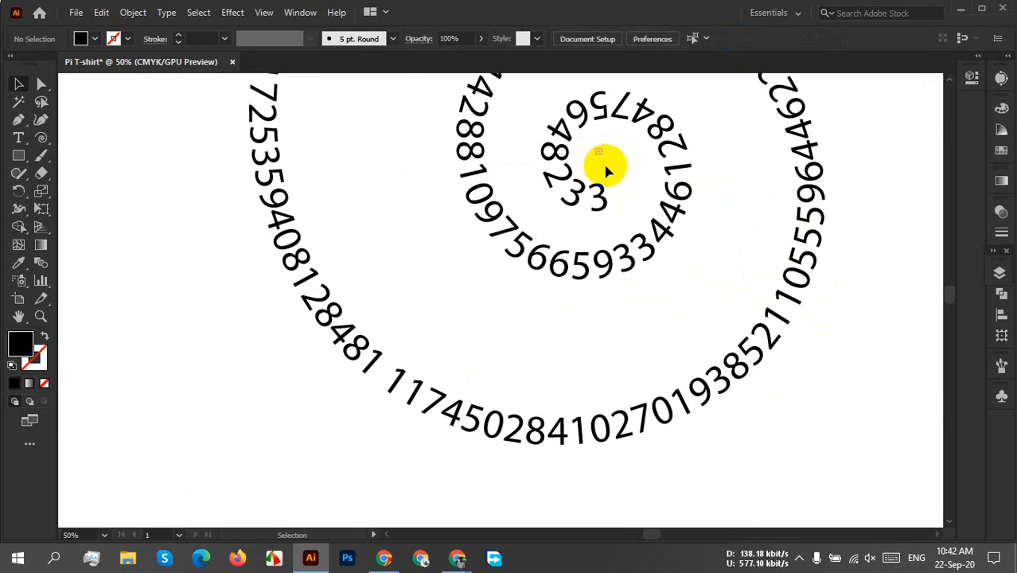
scroll(648, 239, "down", 3)
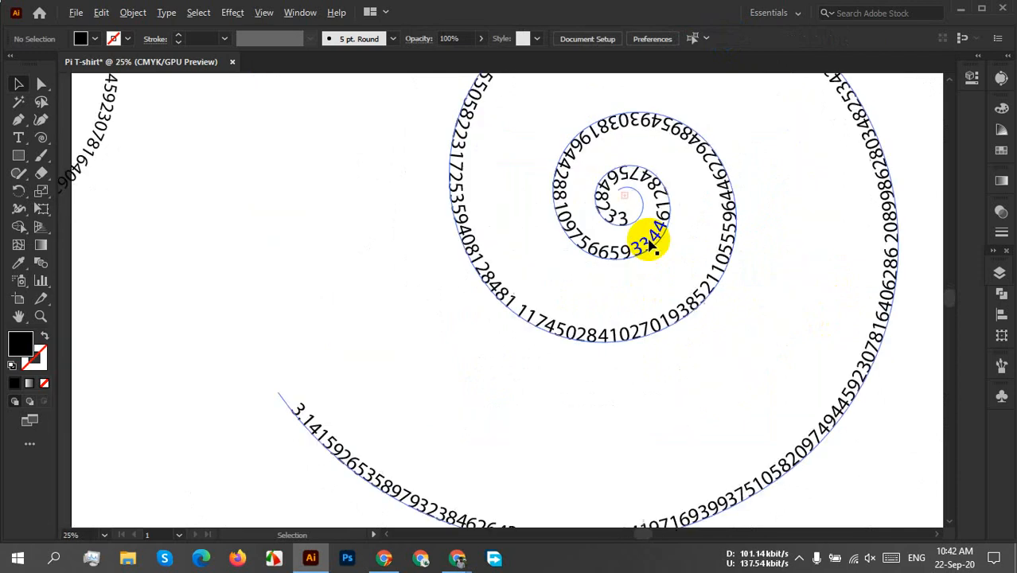
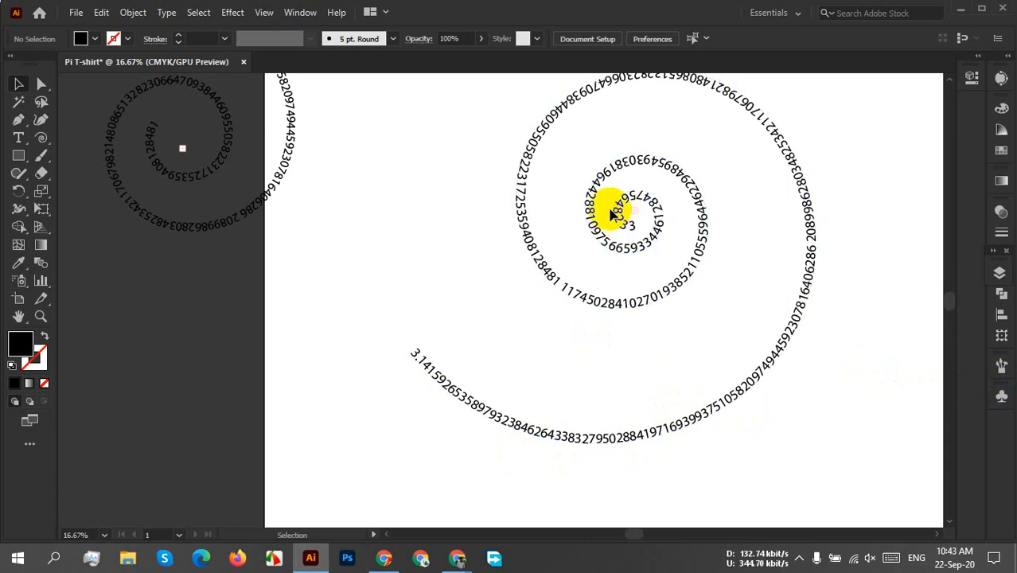
Try to pull the end bracket of the large pi spiral text outward along its path, then undo the change.
left_click(442, 376)
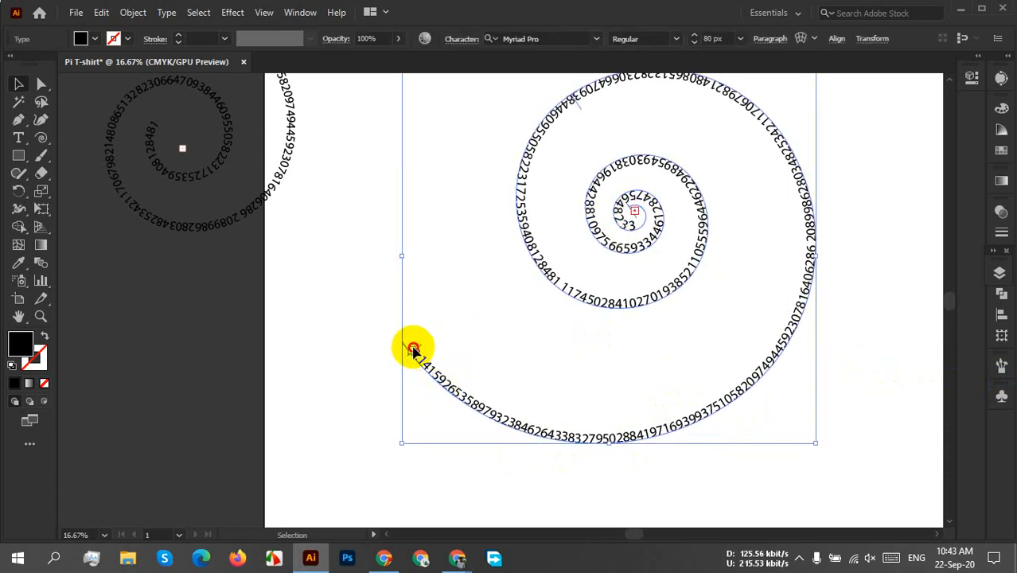
left_click_drag(412, 352, 420, 352)
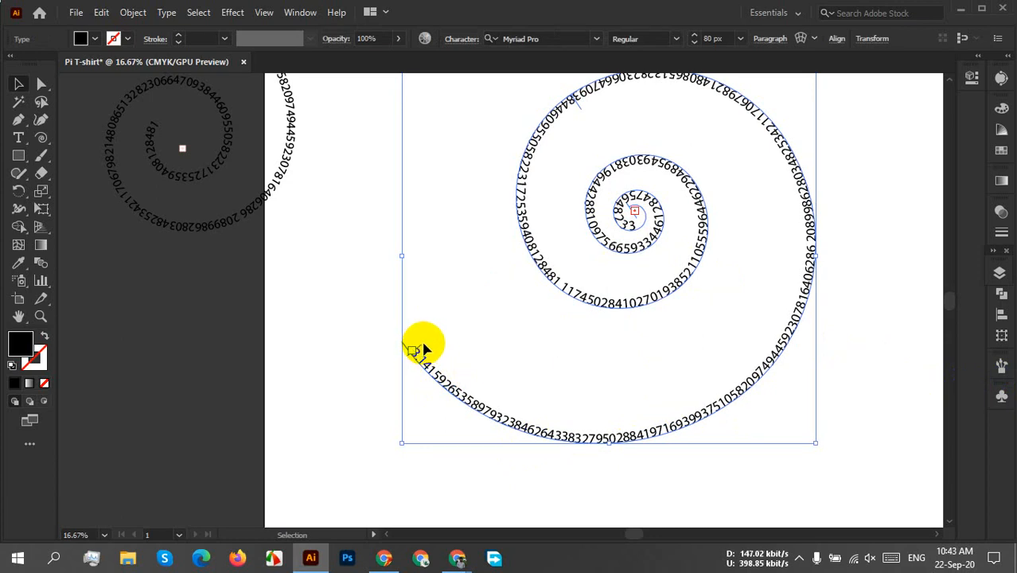
left_click_drag(422, 347, 422, 344)
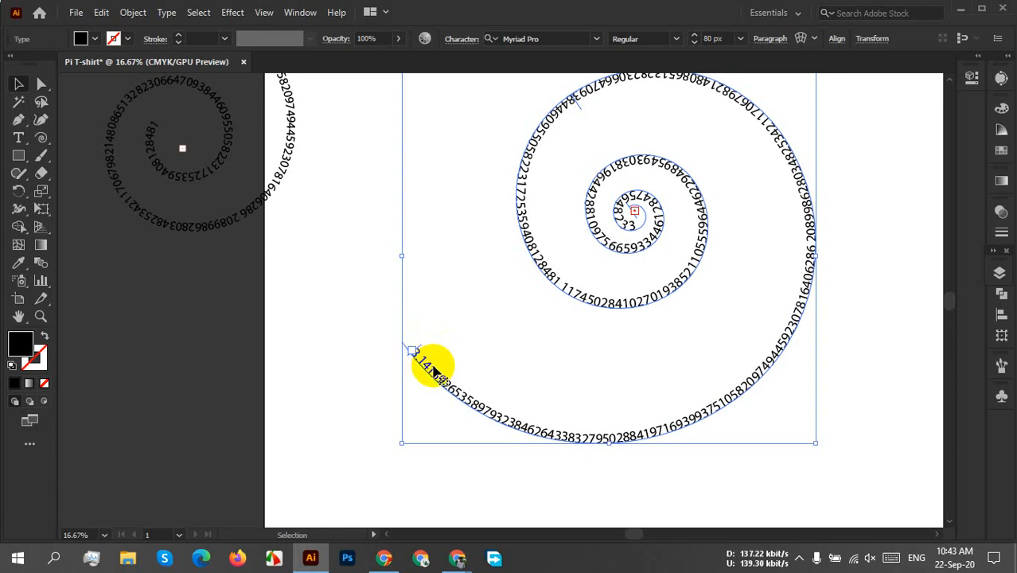
scroll(435, 370, "up", 1)
left_click_drag(554, 347, 471, 413)
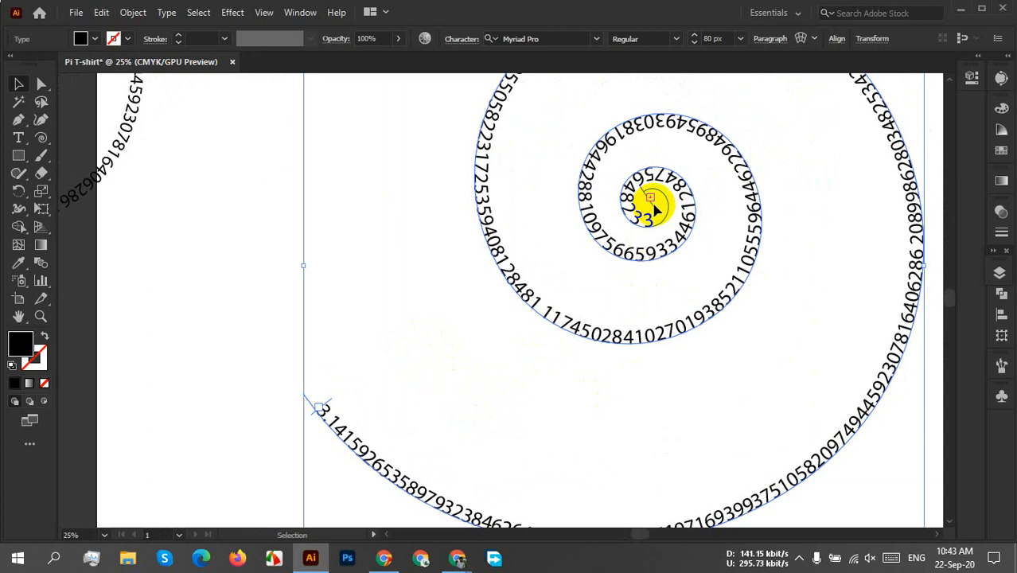
left_click_drag(651, 207, 720, 214)
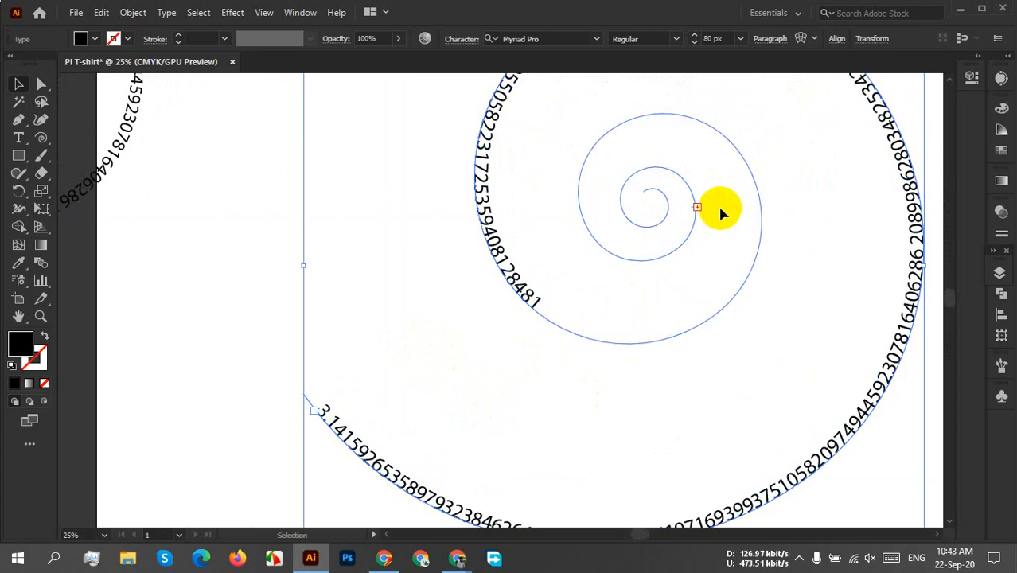
key("ctrl+z")
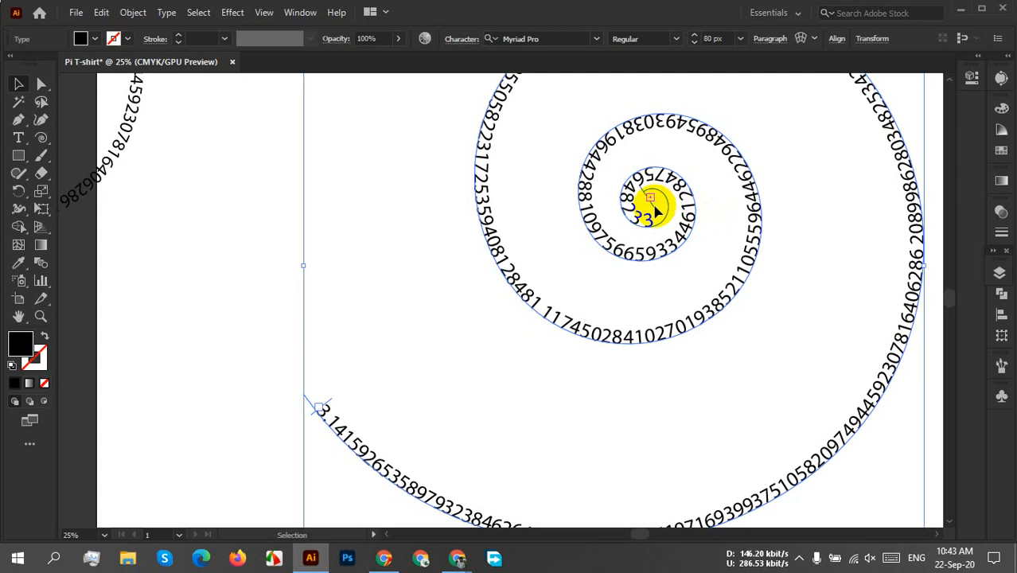
Shift the end bracket of the large pi spiral text slightly along the innermost turn and check its start bracket.
mouse_move(654, 207)
left_mouse_down()
mouse_move(671, 213)
mouse_move(660, 216)
left_mouse_up()
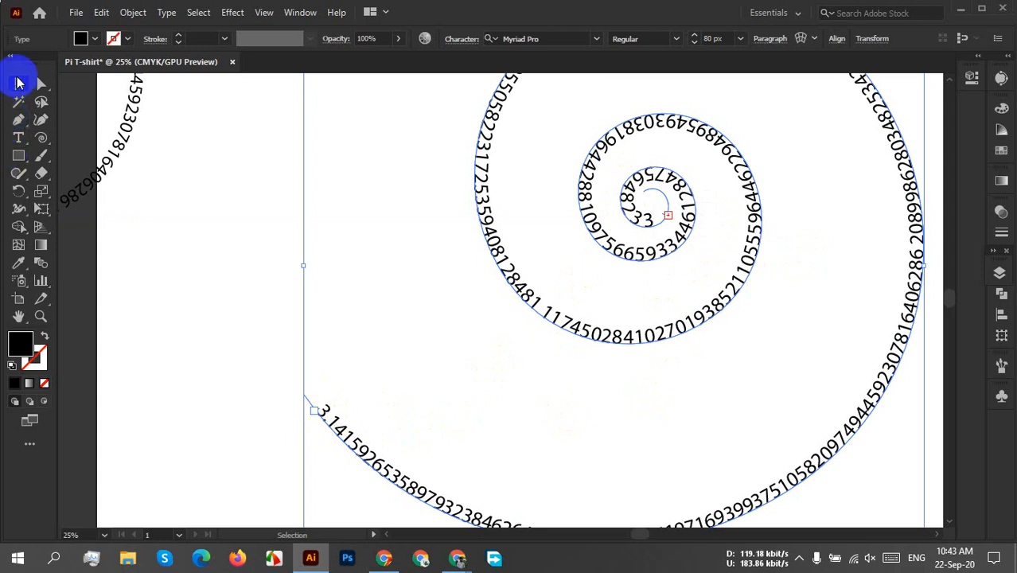
left_click(588, 312)
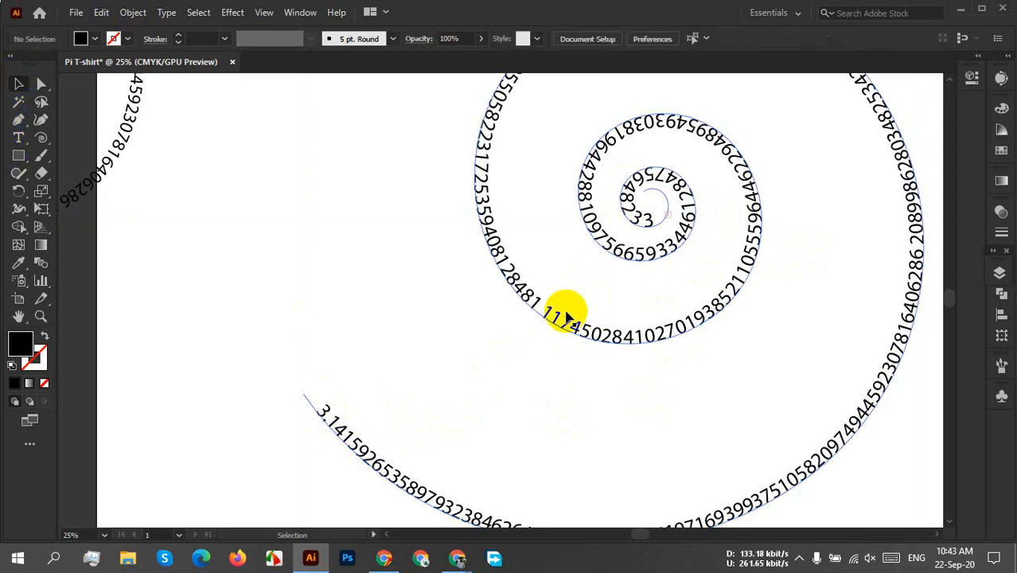
left_click(567, 320)
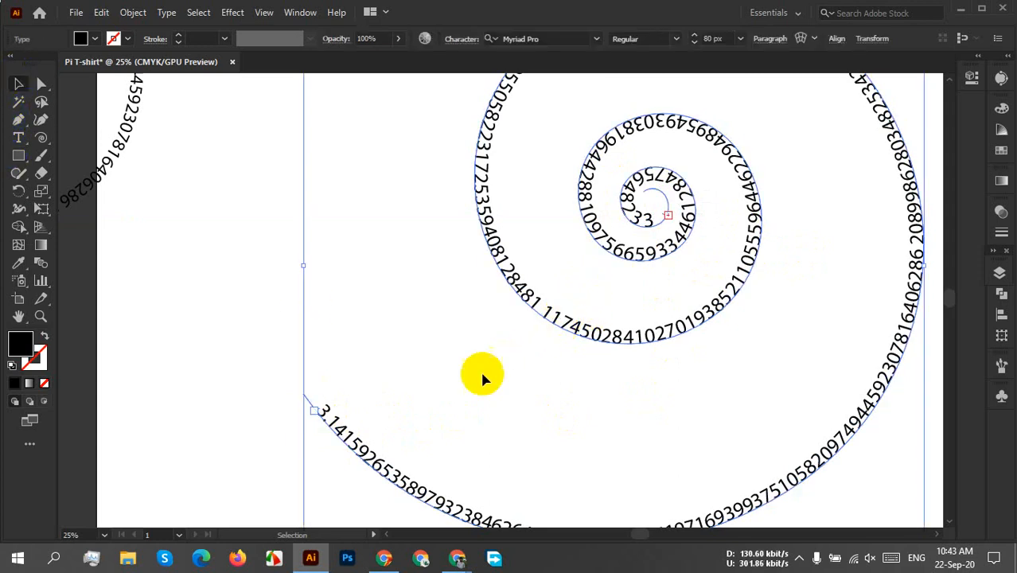
left_click(318, 408)
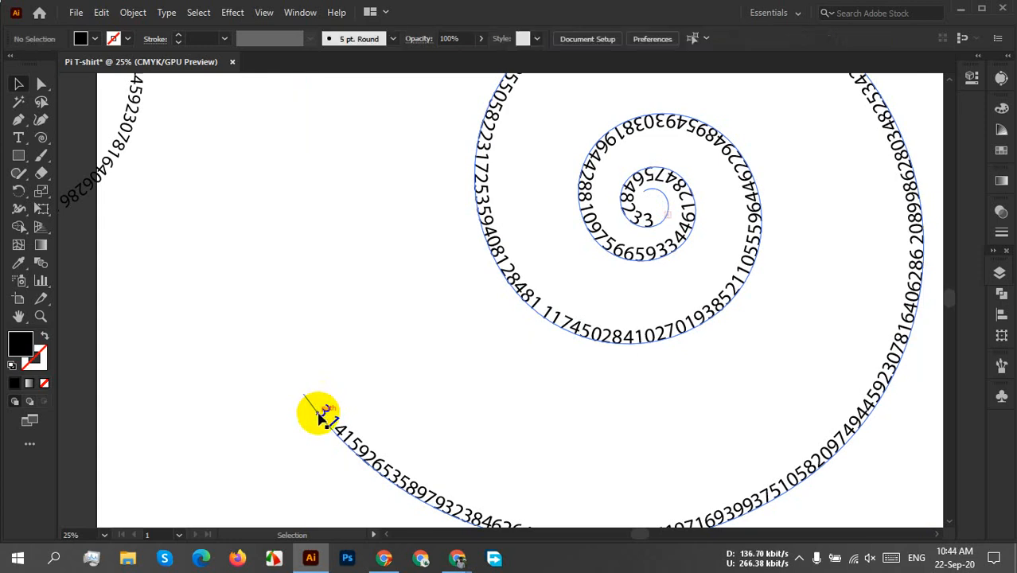
left_click_drag(450, 425, 272, 519)
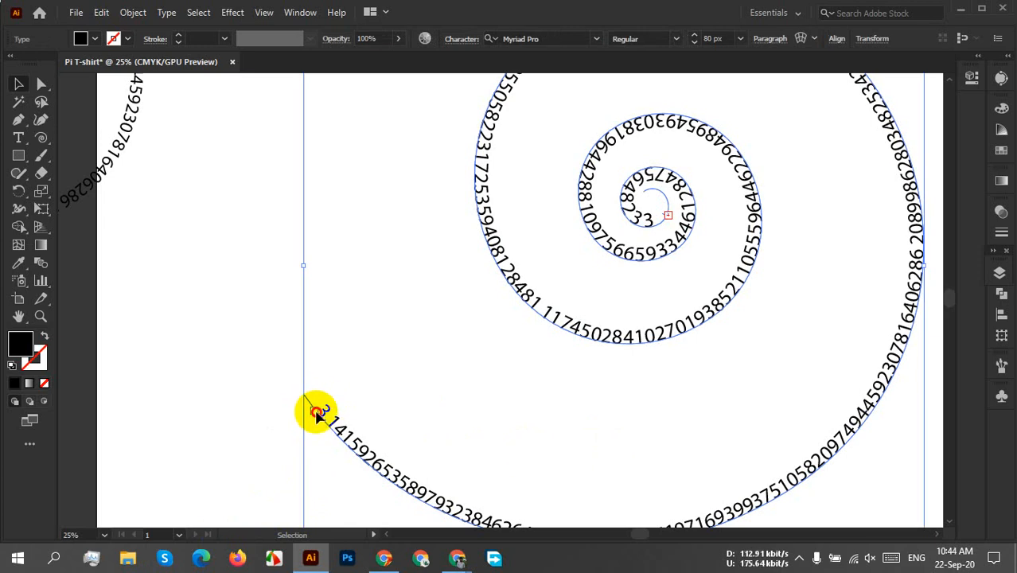
left_click_drag(316, 413, 694, 229)
scroll(714, 137, "down", 4)
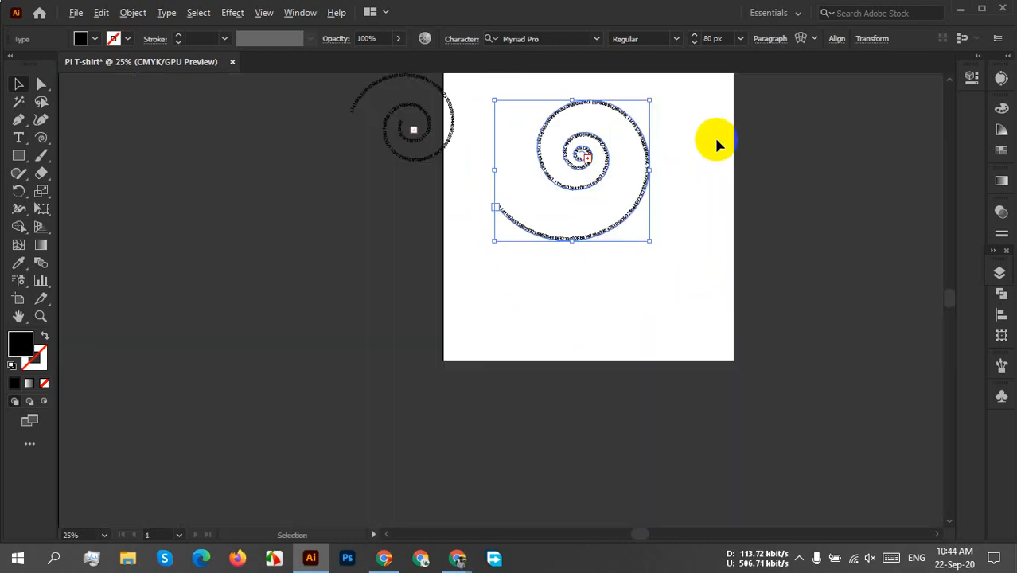
Move the smaller, older pi spiral text from beside the artboard onto it, above the large spiral.
left_click(669, 219)
left_click_drag(701, 180, 688, 281)
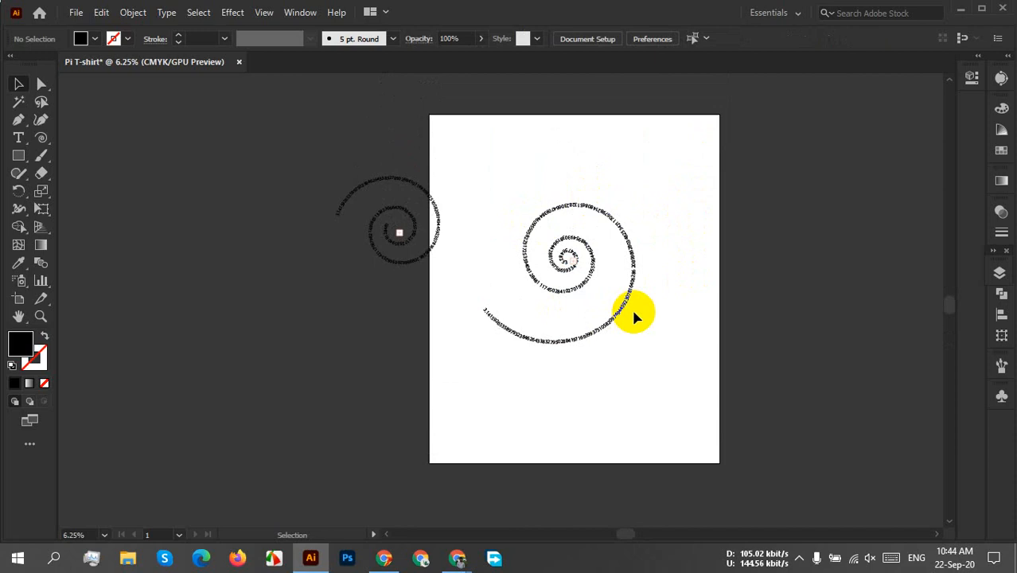
scroll(586, 329, "up", 3)
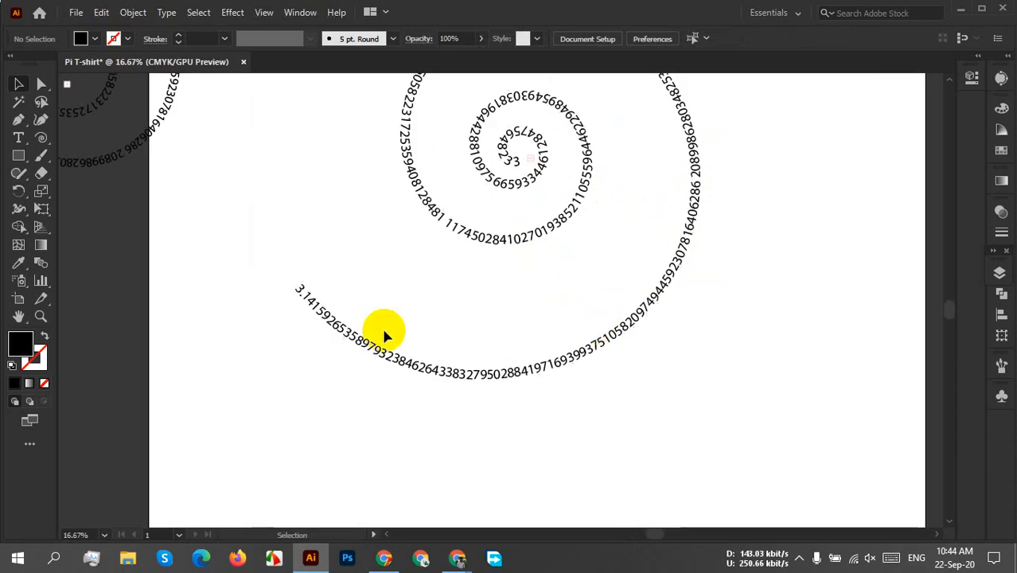
scroll(397, 370, "up", 3)
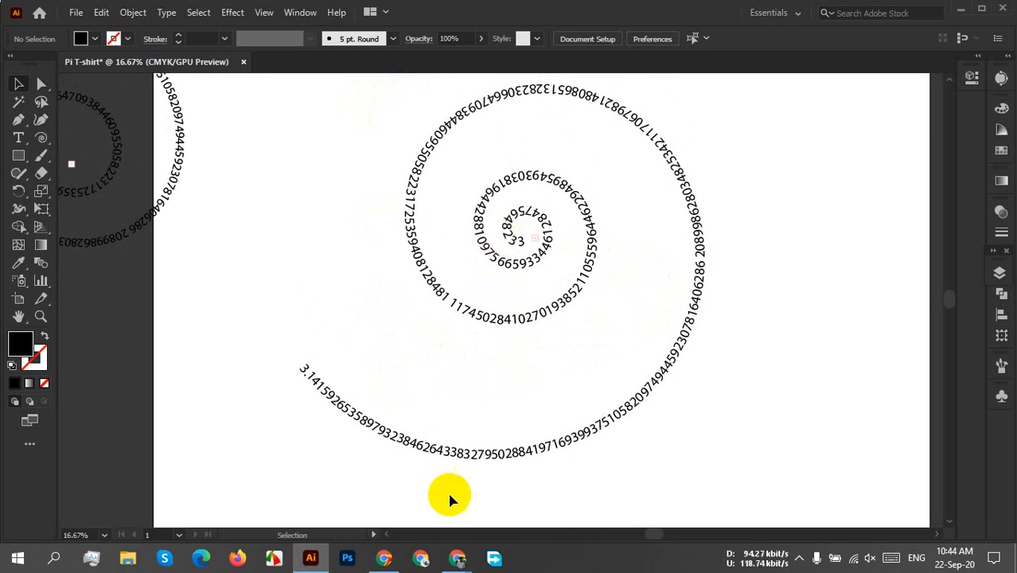
left_click_drag(248, 206, 990, 420)
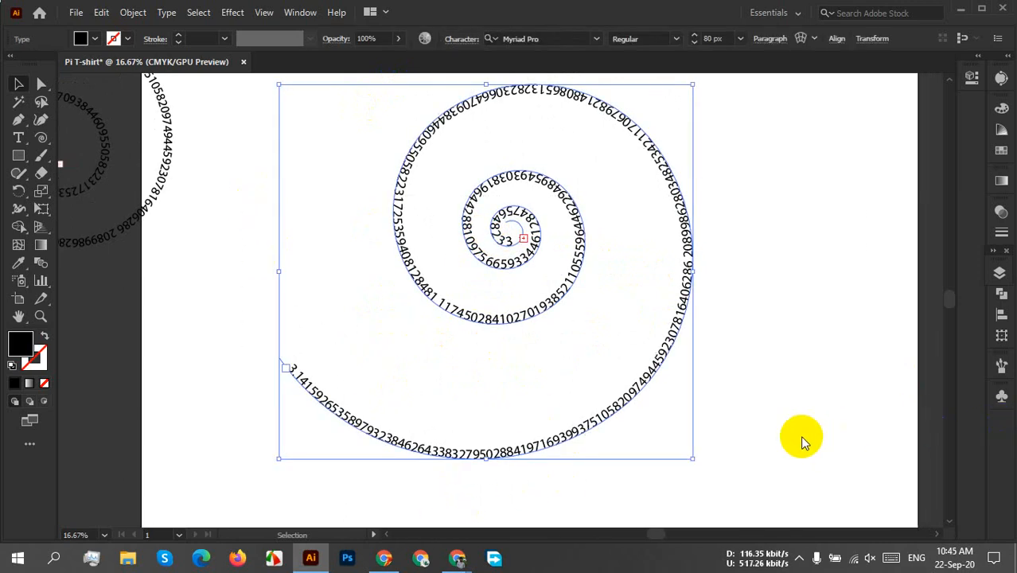
scroll(333, 372, "down", 1)
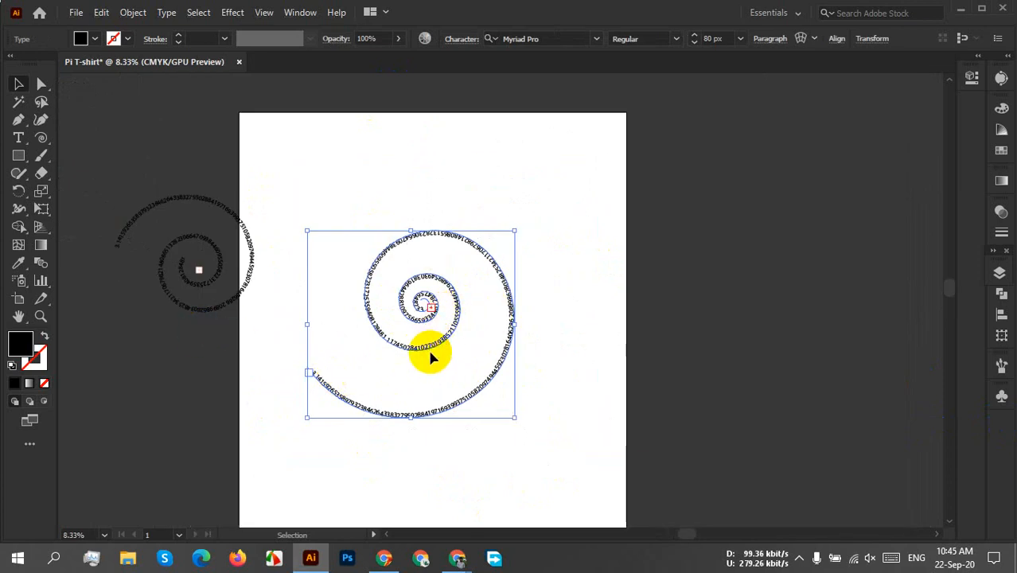
left_click_drag(191, 316, 411, 423)
scroll(456, 200, "up", 4)
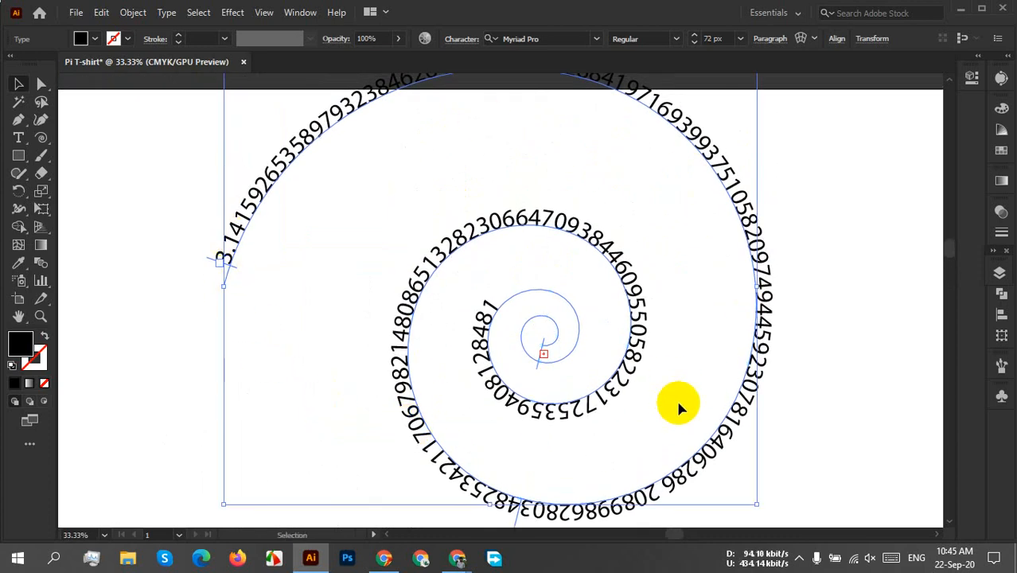
scroll(678, 401, "down", 3)
left_click_drag(653, 536, 619, 220)
left_click_drag(204, 387, 618, 227)
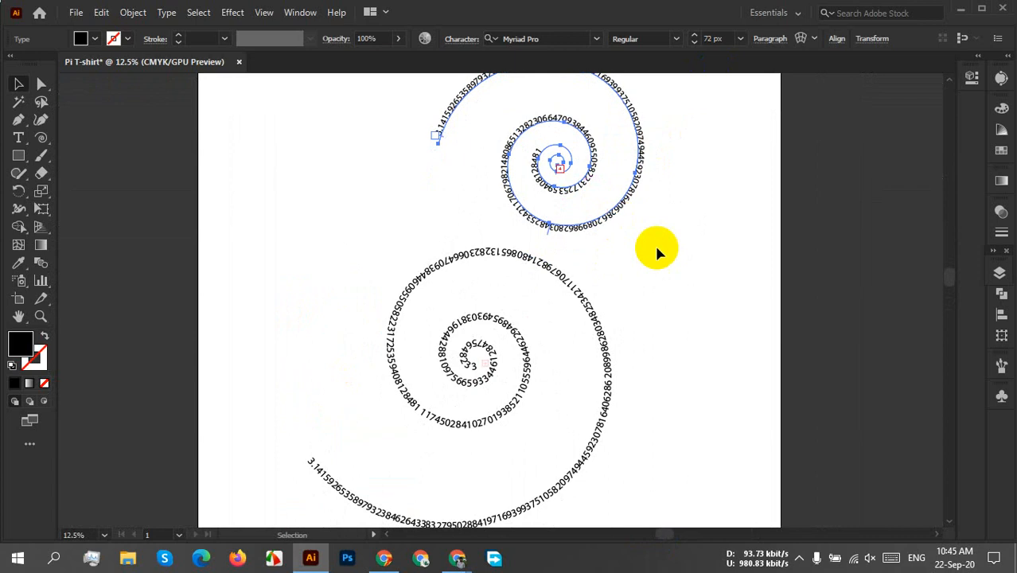
Scale down the large pi spiral text and place it in the upper-left part of the artboard.
left_click_drag(639, 299, 537, 382)
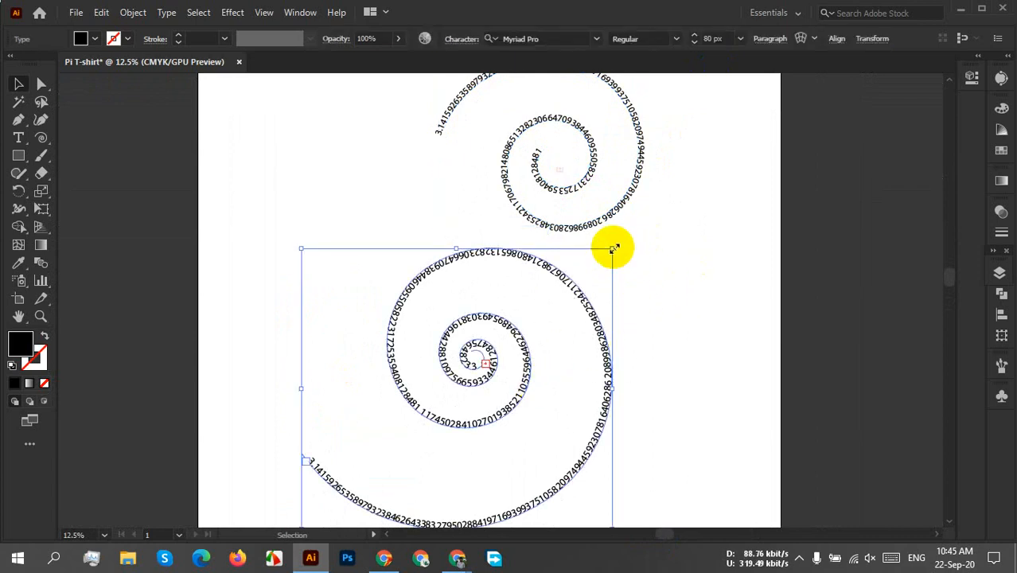
left_click_drag(612, 245, 501, 356)
left_click_drag(436, 420, 374, 245)
Place the other pi spiral text beside the first one and scale it down to a similar size.
left_click_drag(562, 234, 584, 347)
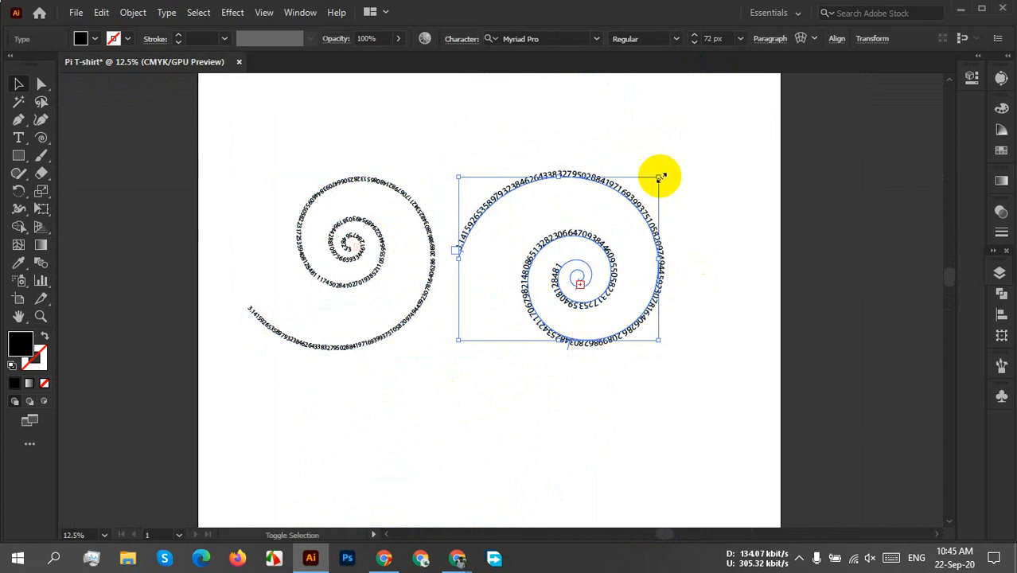
left_click_drag(659, 172, 630, 198)
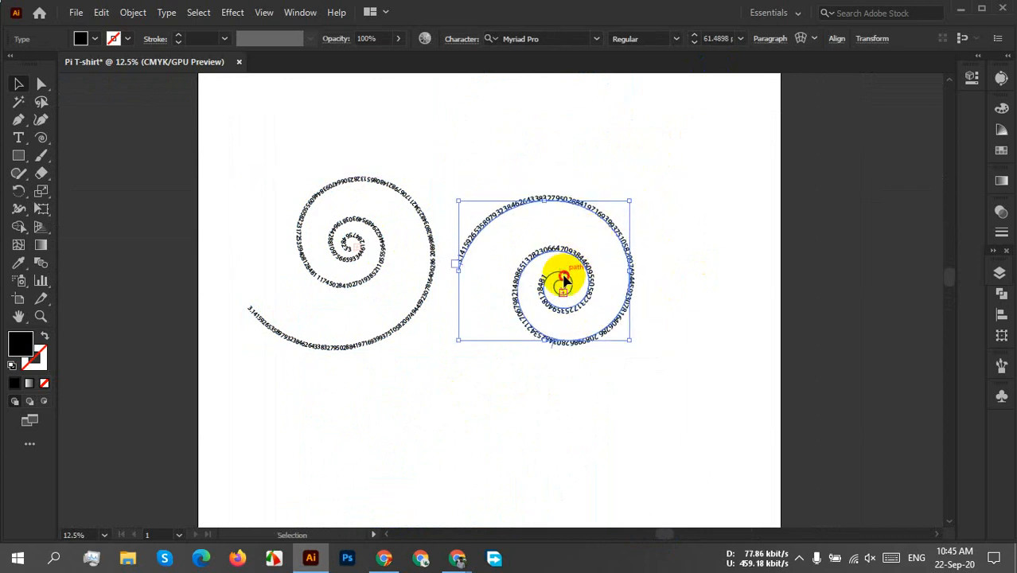
left_click_drag(563, 275, 562, 267)
left_click(707, 283)
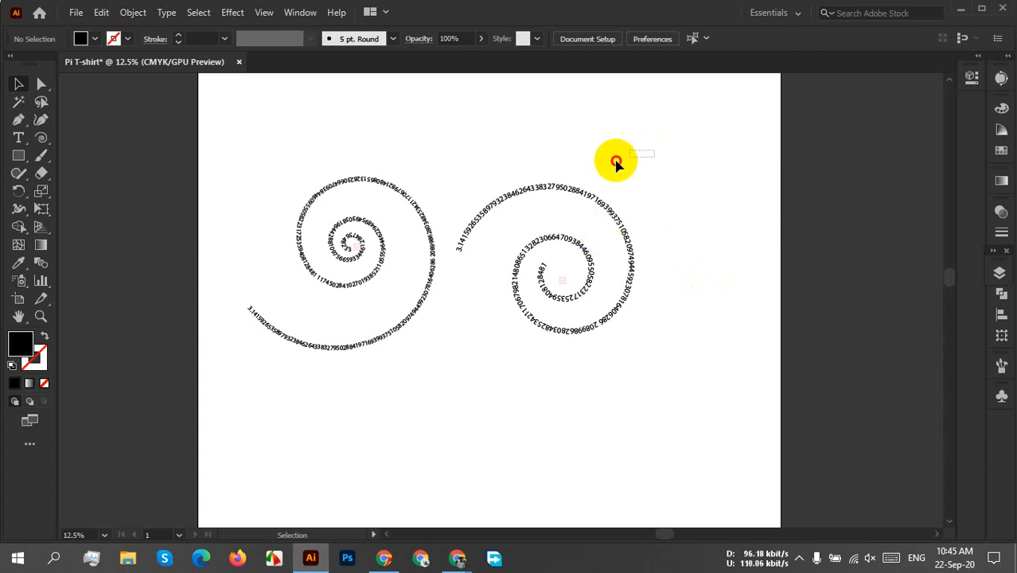
Select both pi spiral texts and set their font size to 121 px, then deselect them.
left_click_drag(617, 159, 370, 325)
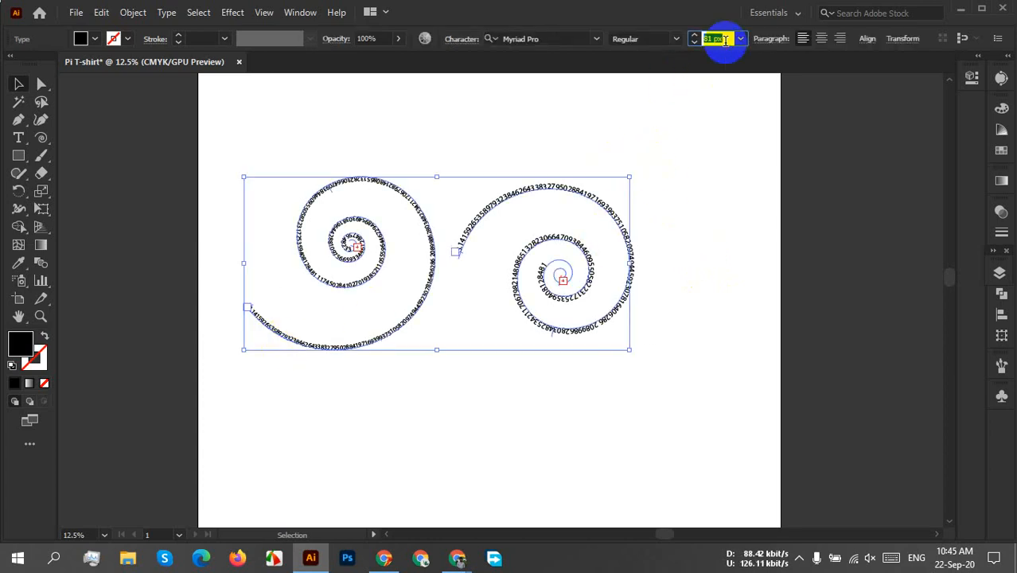
scroll(725, 40, "up", 2)
scroll(725, 40, "up", 9)
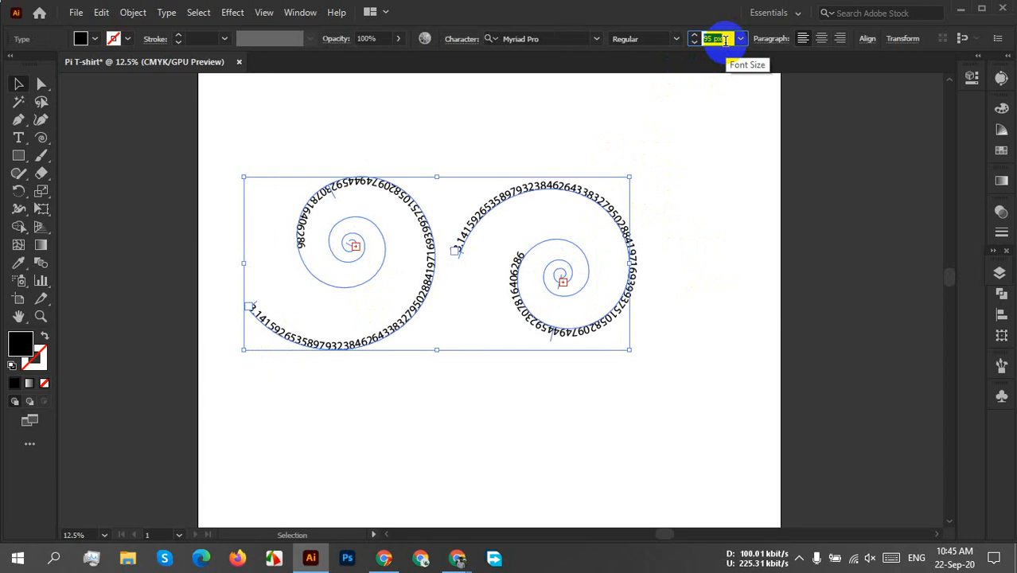
scroll(725, 41, "up", 9)
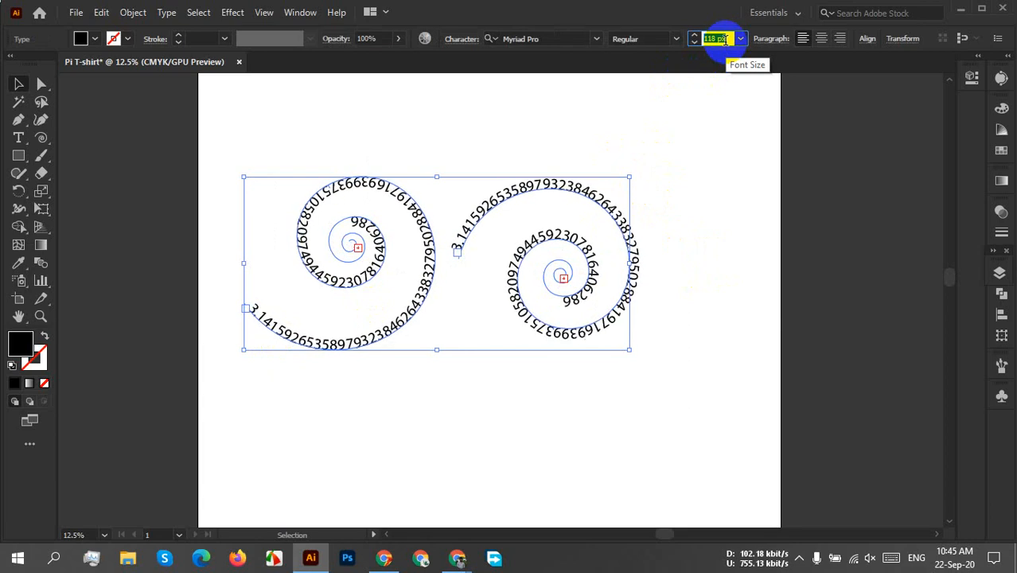
scroll(725, 40, "up", 3)
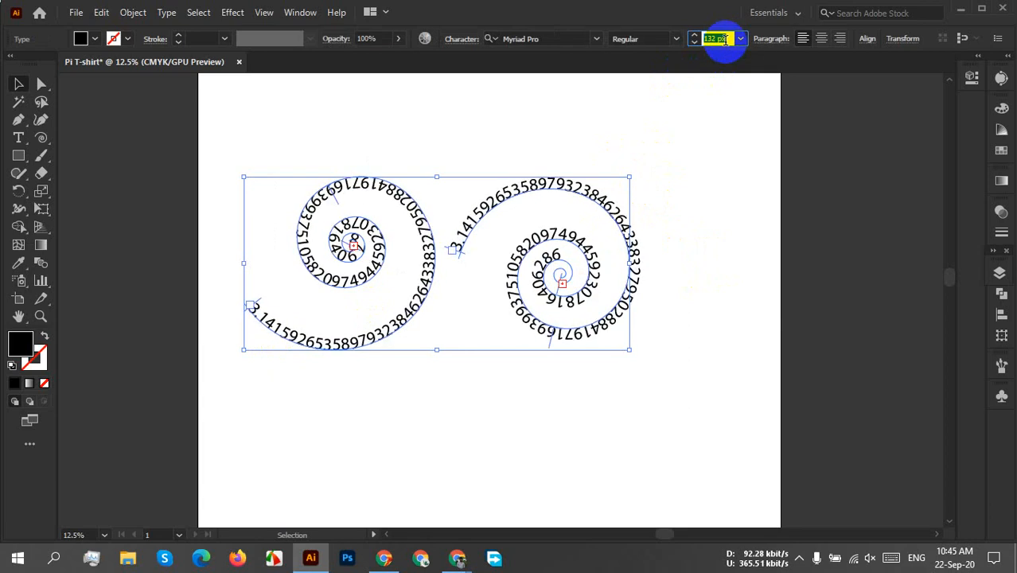
scroll(725, 40, "down", 3)
scroll(725, 39, "down", 4)
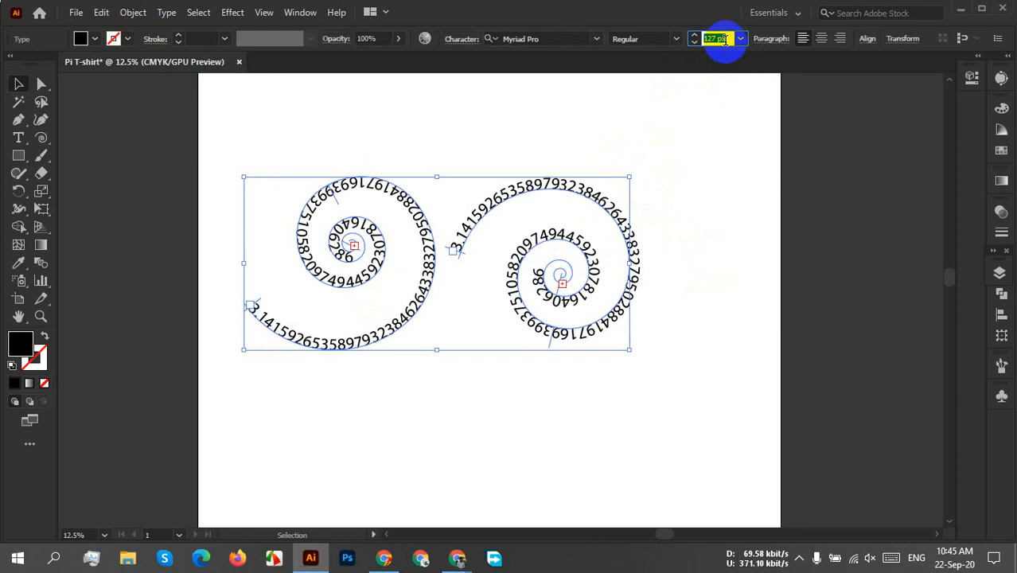
scroll(724, 40, "down", 3)
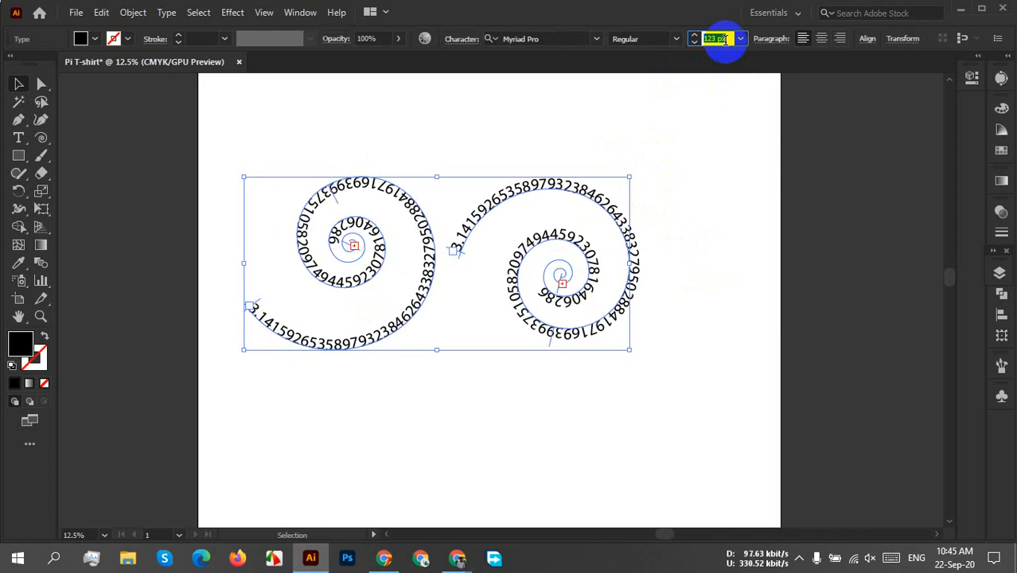
left_click(716, 240)
left_click(716, 243)
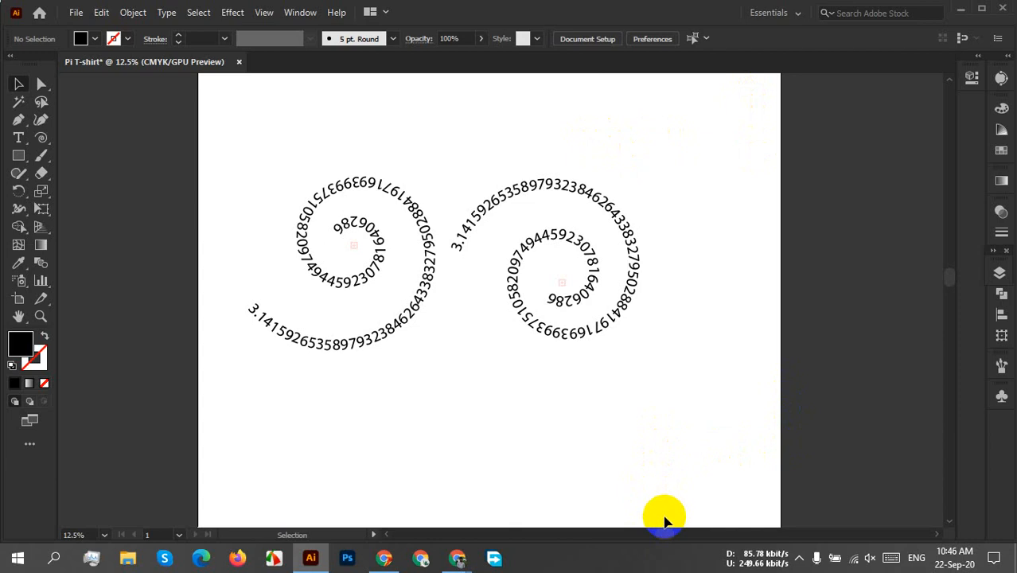
Delete both pi spiral texts from the artboard.
left_click_drag(731, 205, 365, 413)
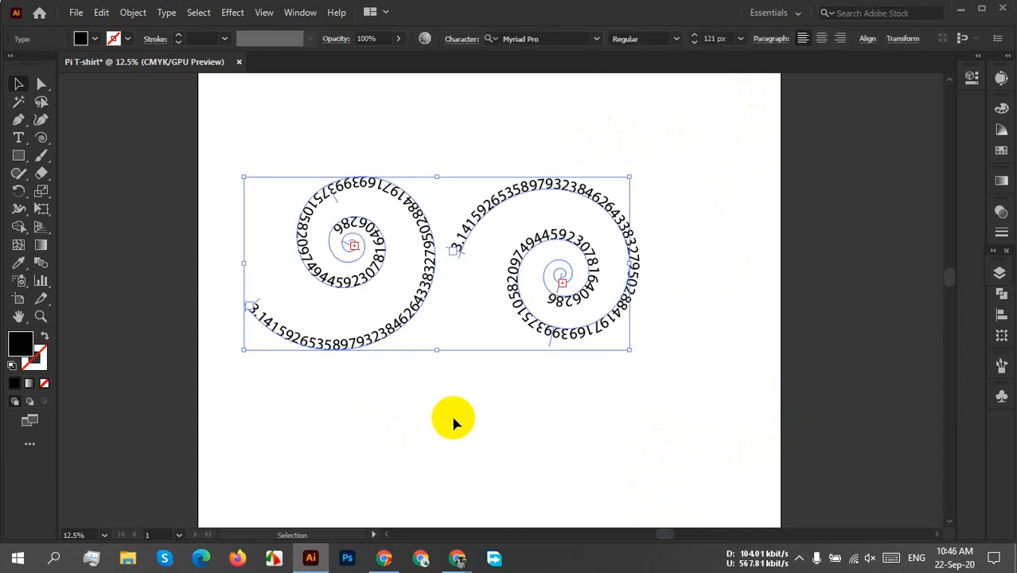
key("Delete")
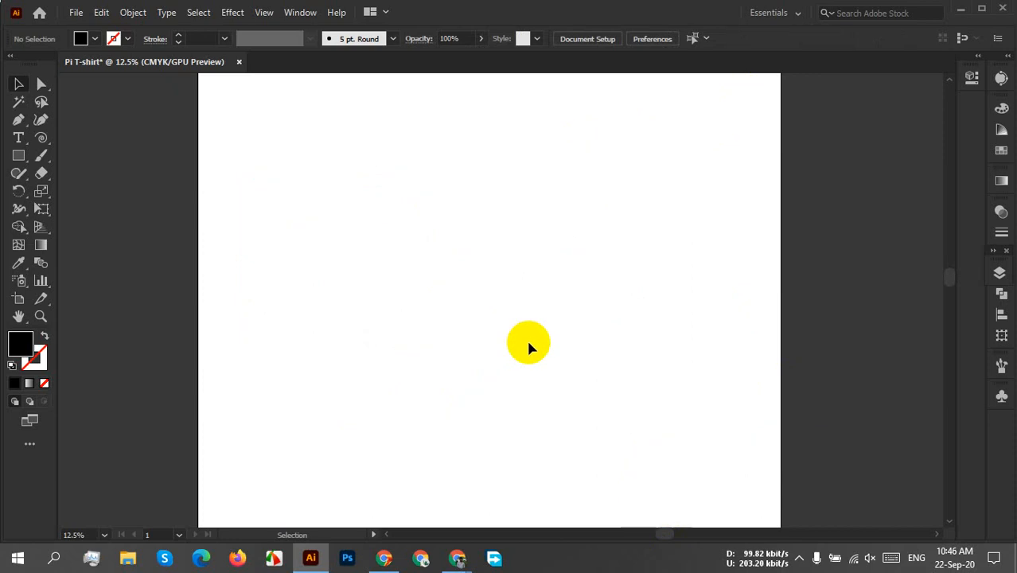
scroll(535, 319, "down", 4)
scroll(524, 326, "up", 3)
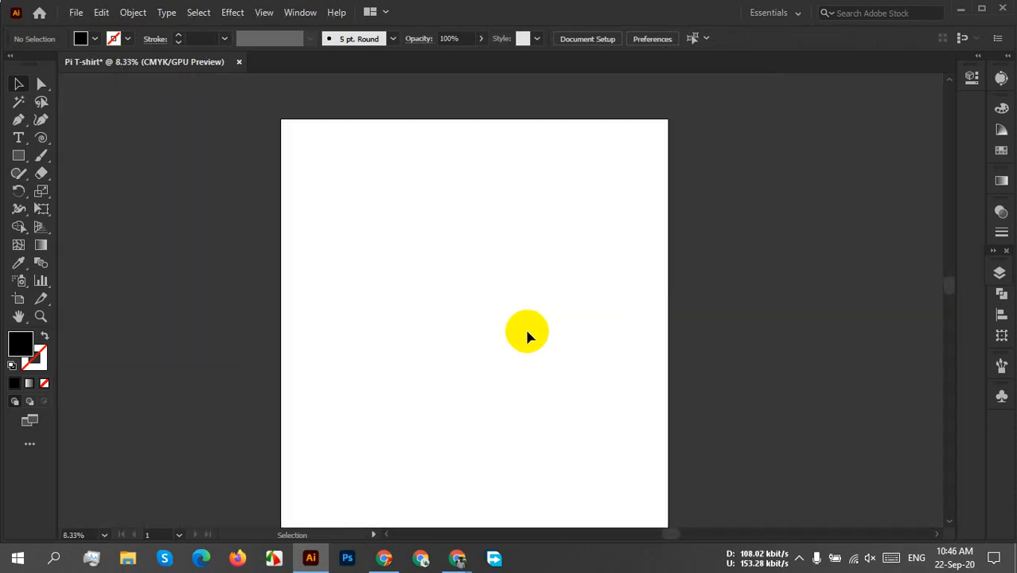
left_click_drag(527, 335, 494, 321)
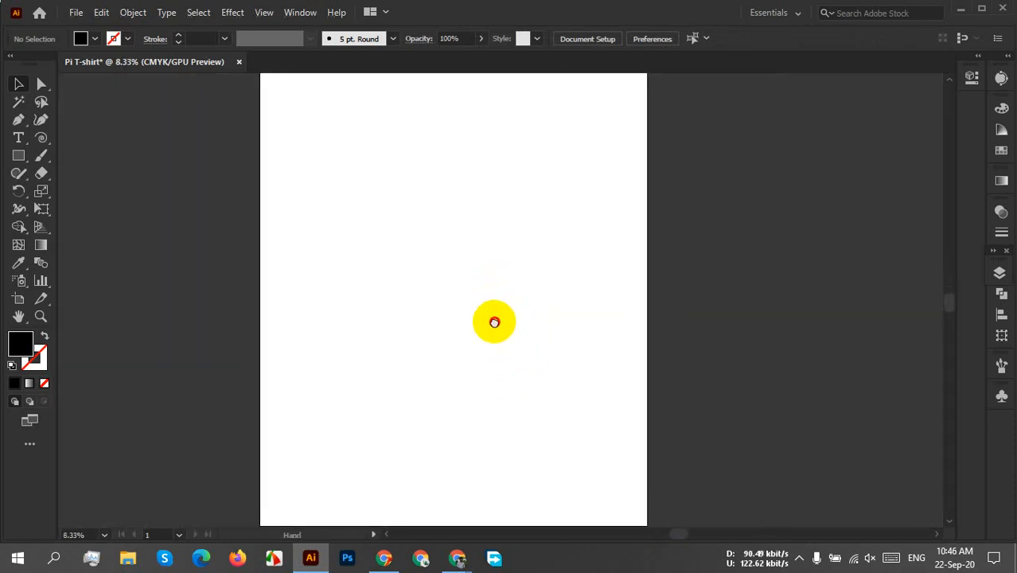
key("super")
key("Escape")
scroll(493, 311, "down", 1)
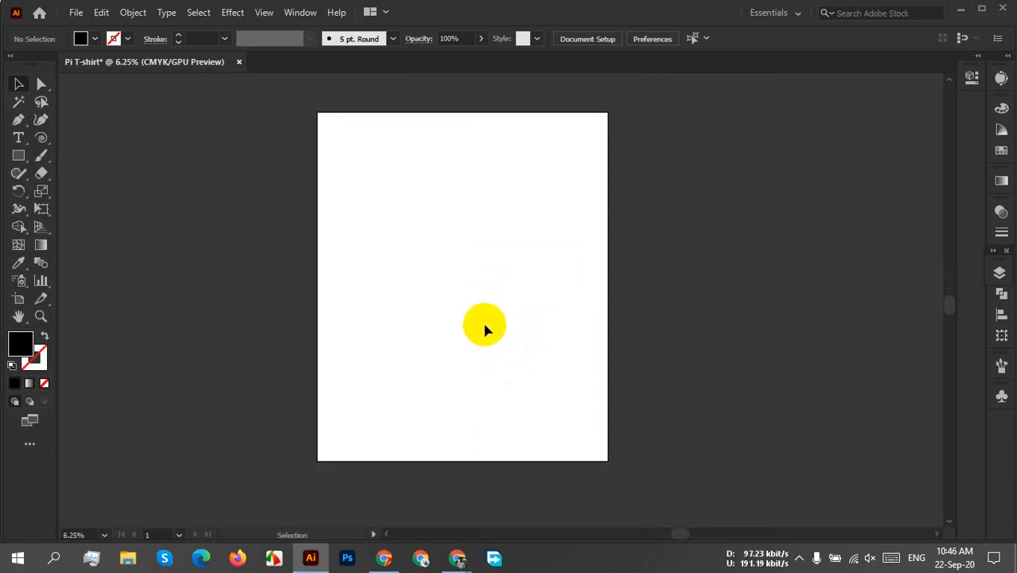
Place the three raised-fist images from the Downloads folder beside the artboard in Illustrator and embed them.
scroll(464, 328, "up", 1)
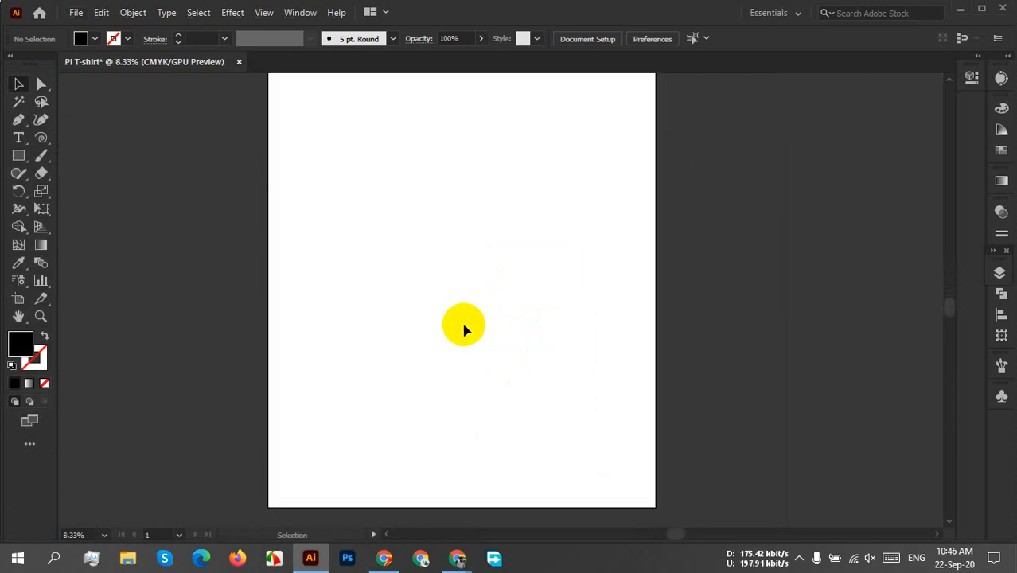
left_click(128, 557)
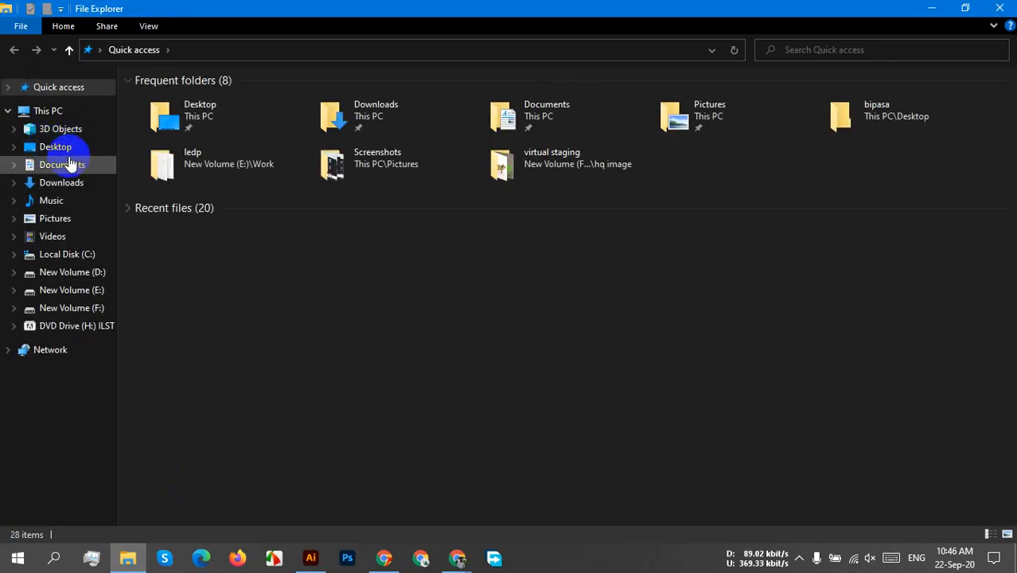
left_click(64, 183)
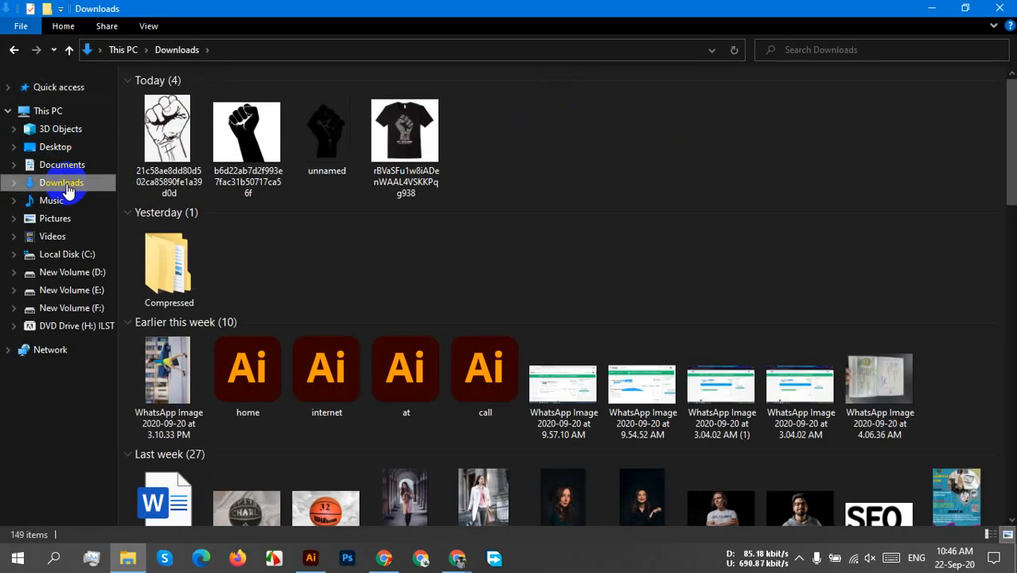
left_click(312, 154)
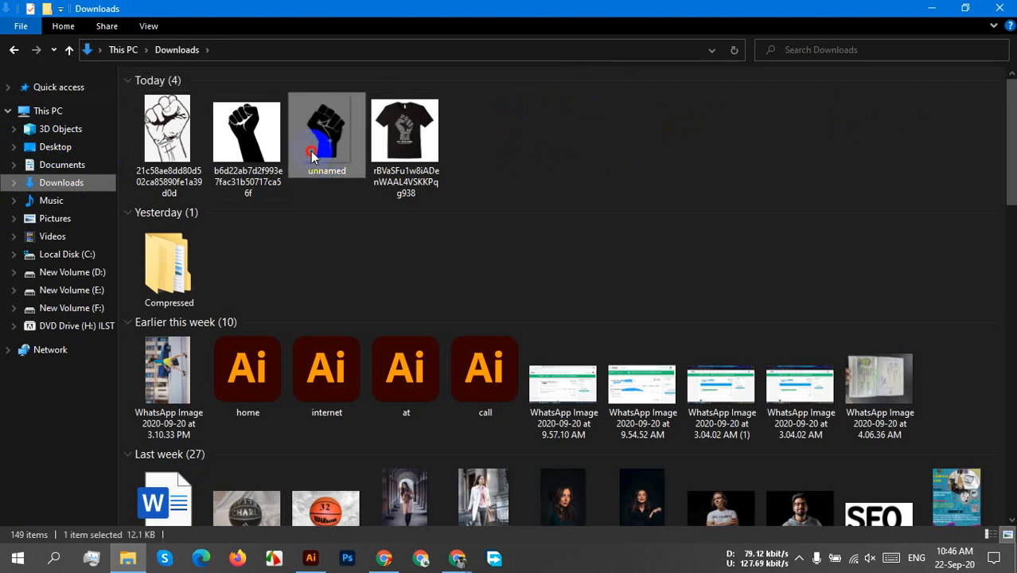
left_click(227, 170)
left_click(176, 170, "ctrl")
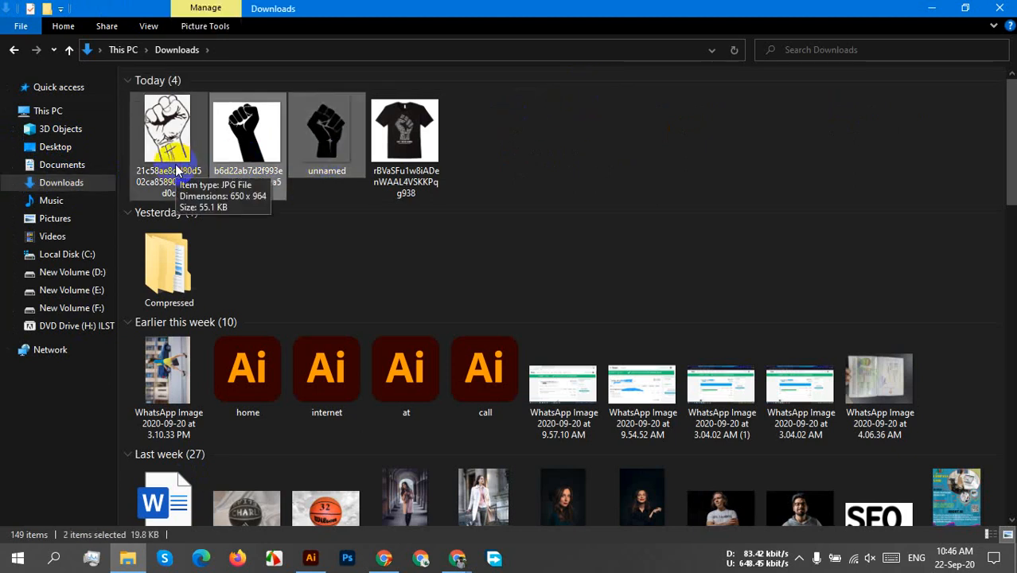
left_click_drag(176, 171, 716, 262)
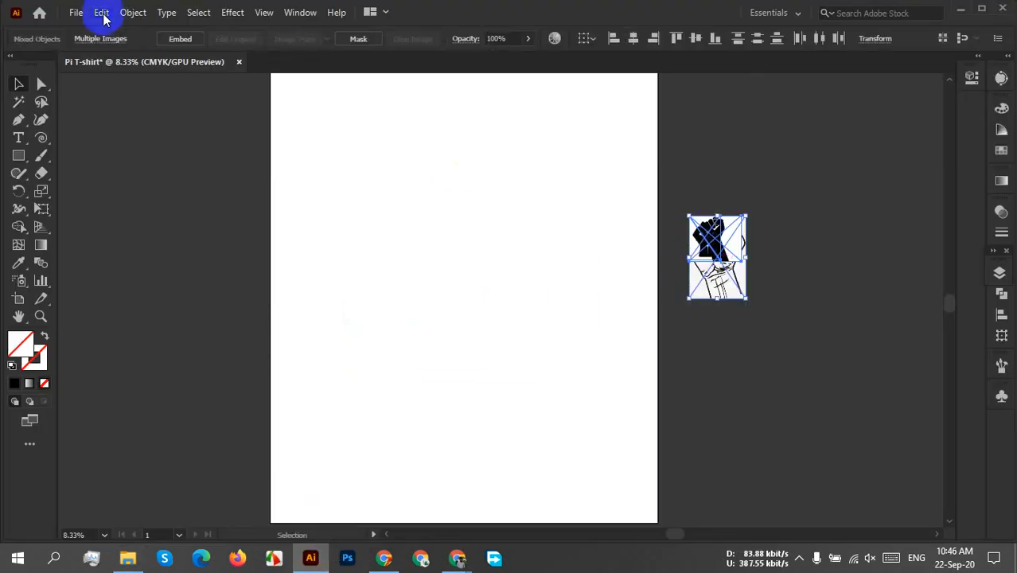
left_click(182, 38)
left_click(787, 261)
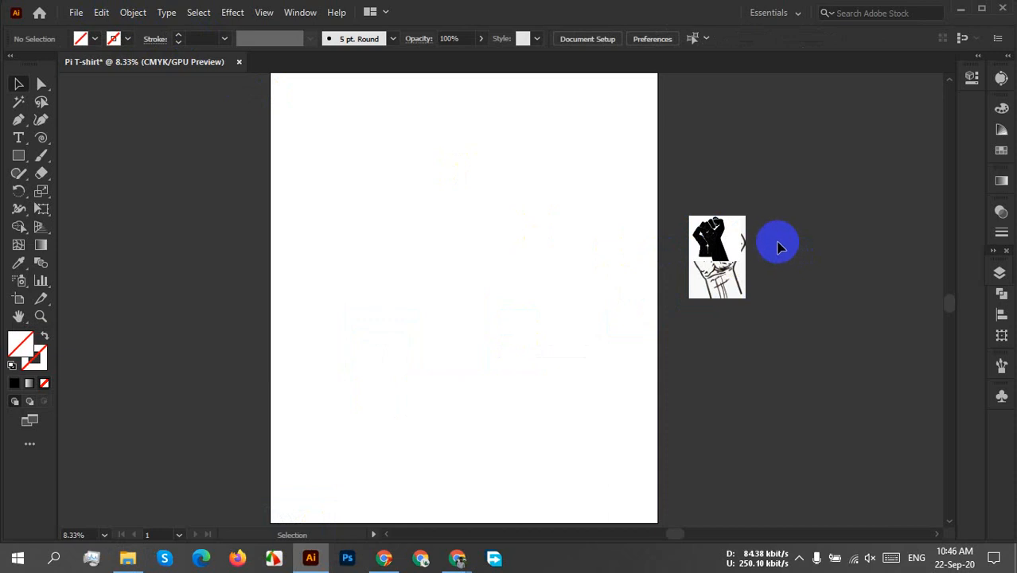
Spread the three overlapping fist images apart beside the artboard so that none covers another.
scroll(778, 243, "up", 3)
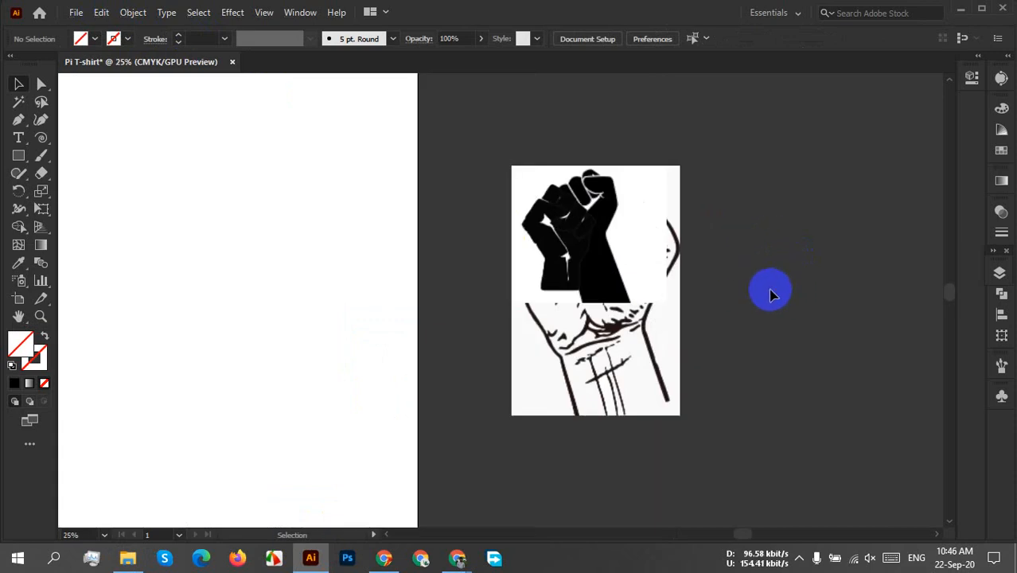
left_click_drag(580, 265, 806, 277)
left_click_drag(652, 286, 424, 296)
left_click_drag(602, 365, 674, 382)
left_click_drag(458, 267, 665, 362)
left_click(756, 263)
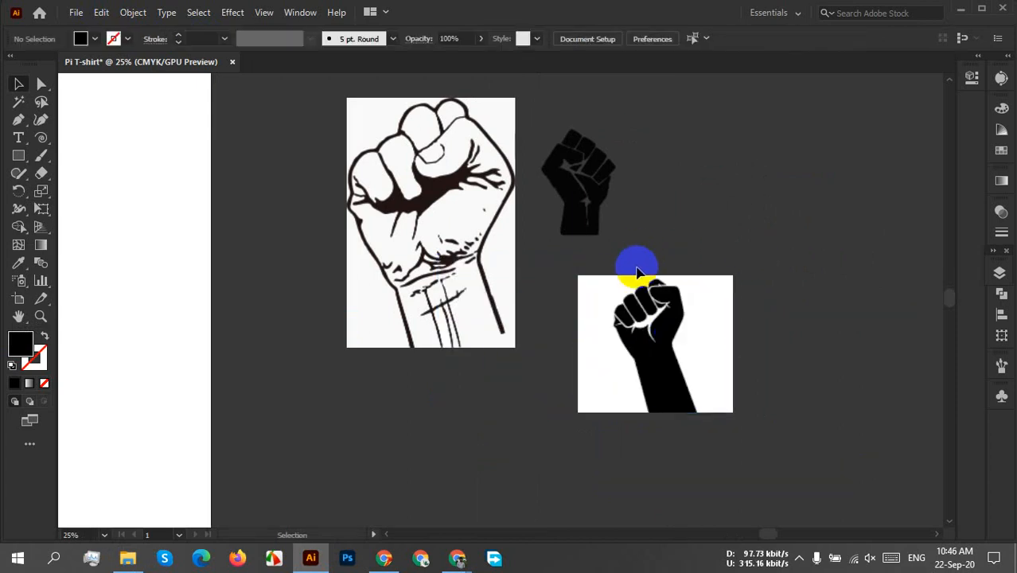
Examine the outlined fist and the two solid black fists up close and compare their shapes.
scroll(637, 270, "up", 3)
scroll(764, 313, "down", 1)
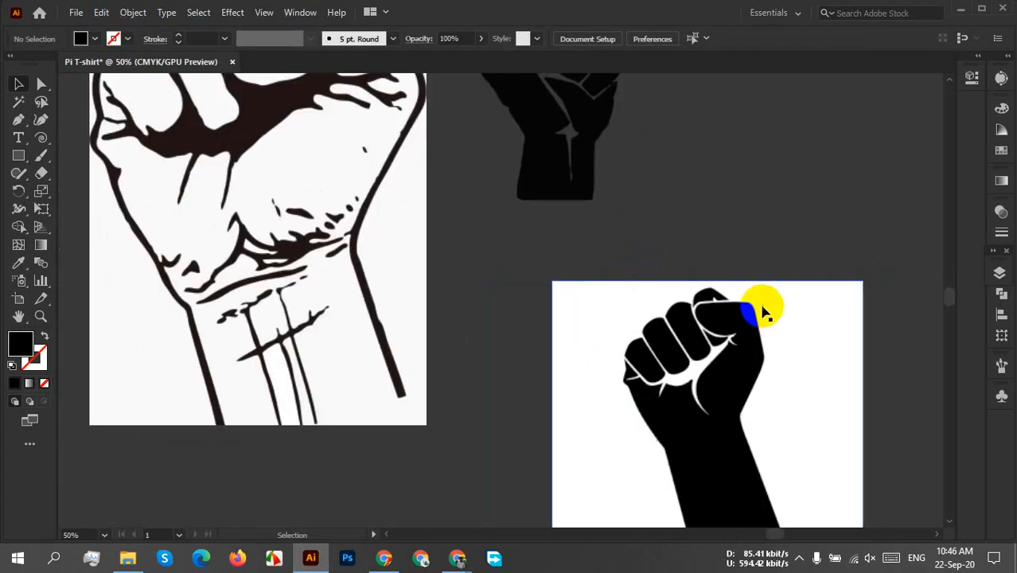
scroll(654, 381, "up", 3)
left_click_drag(654, 381, 613, 165)
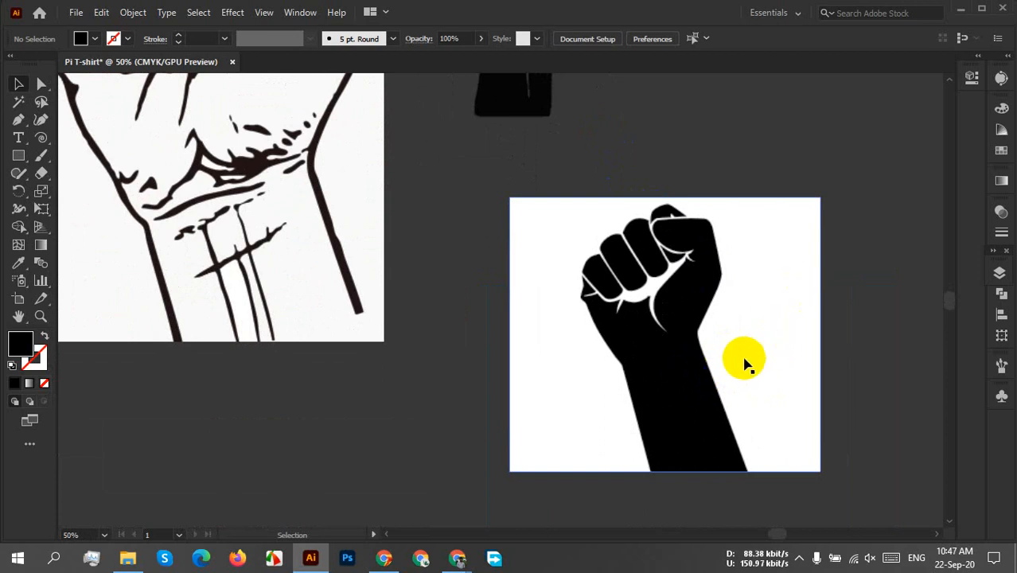
scroll(716, 354, "up", 2)
scroll(556, 336, "up", 4)
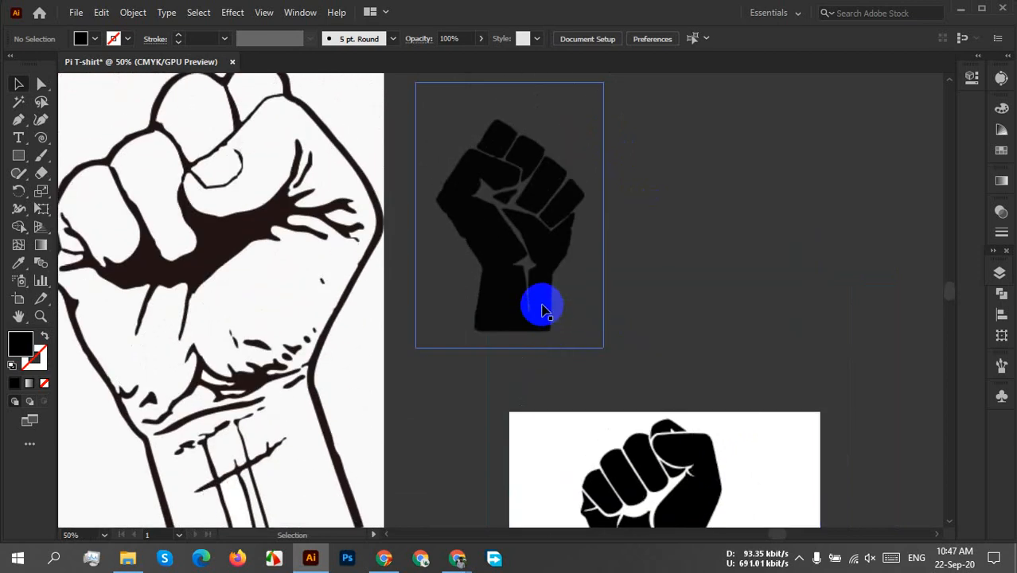
scroll(541, 312, "down", 2)
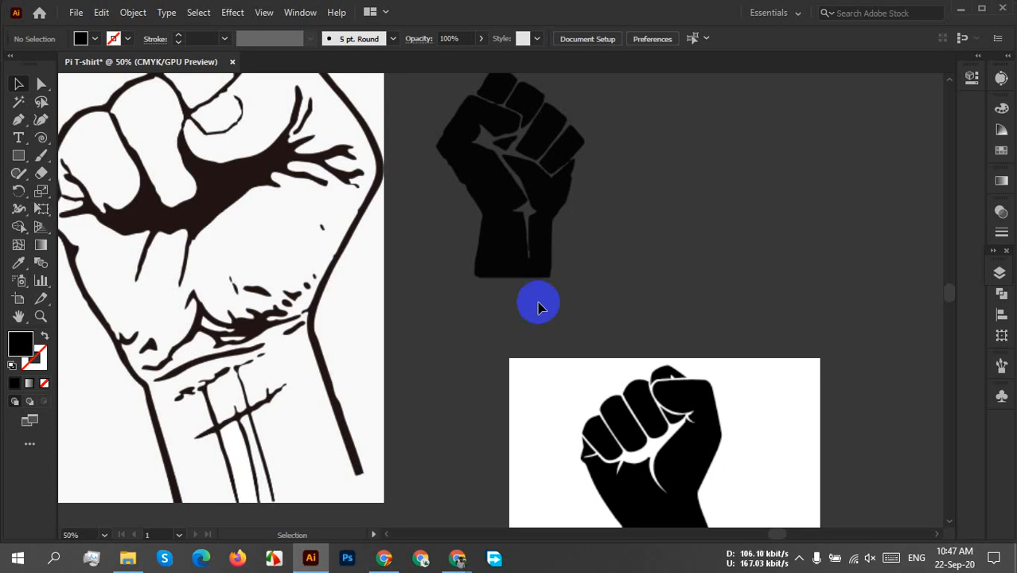
scroll(793, 238, "down", 5)
Trace the solid black fist-and-forearm image with Image Trace using the default preset.
left_click(704, 243)
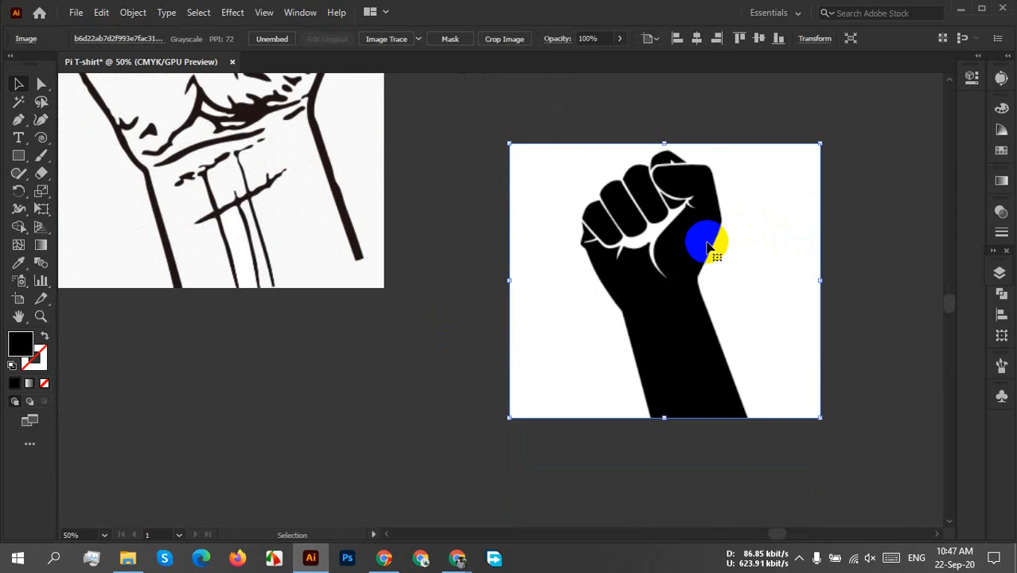
right_click(705, 246)
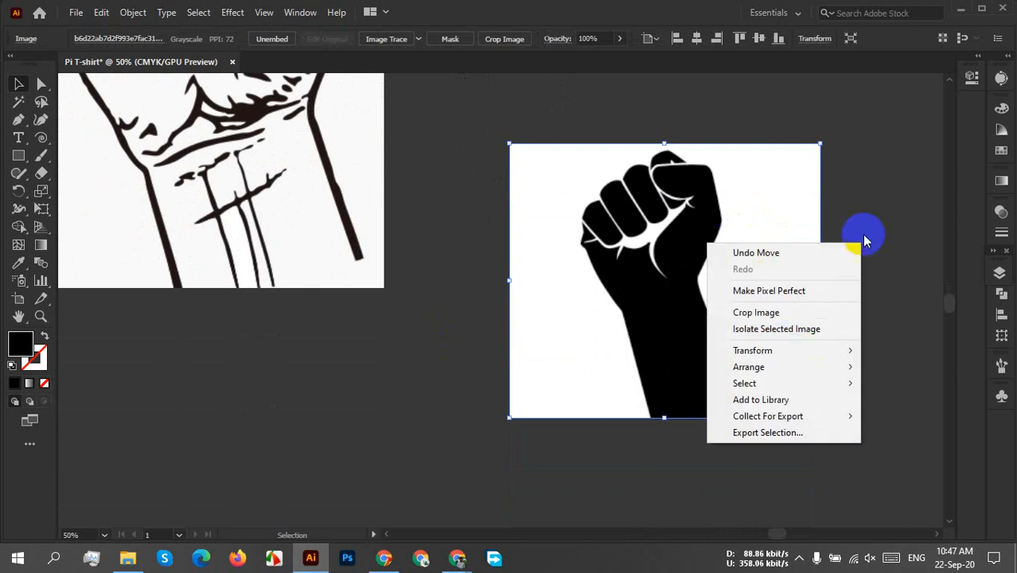
left_click(879, 155)
left_click(646, 410)
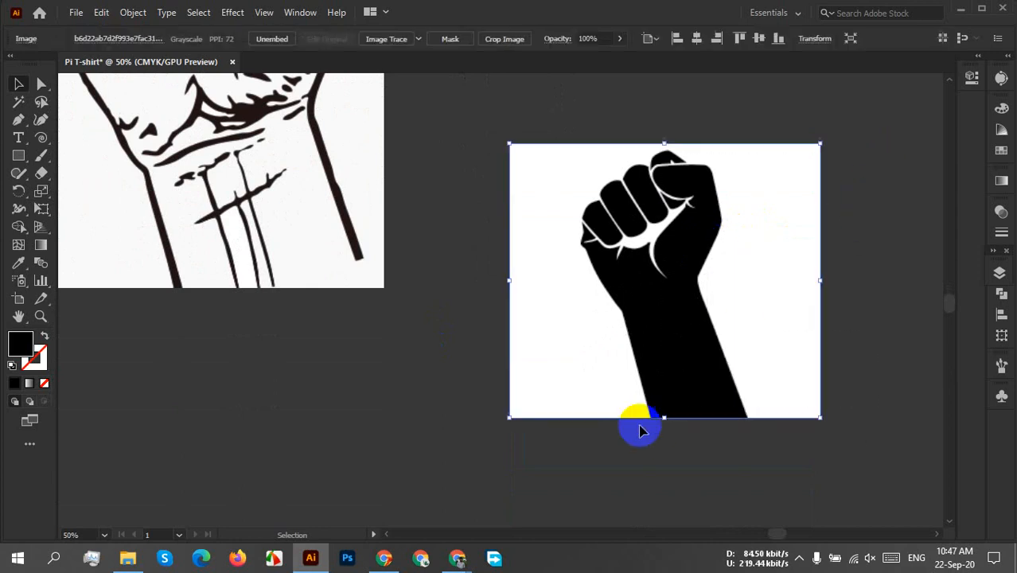
left_click(403, 41)
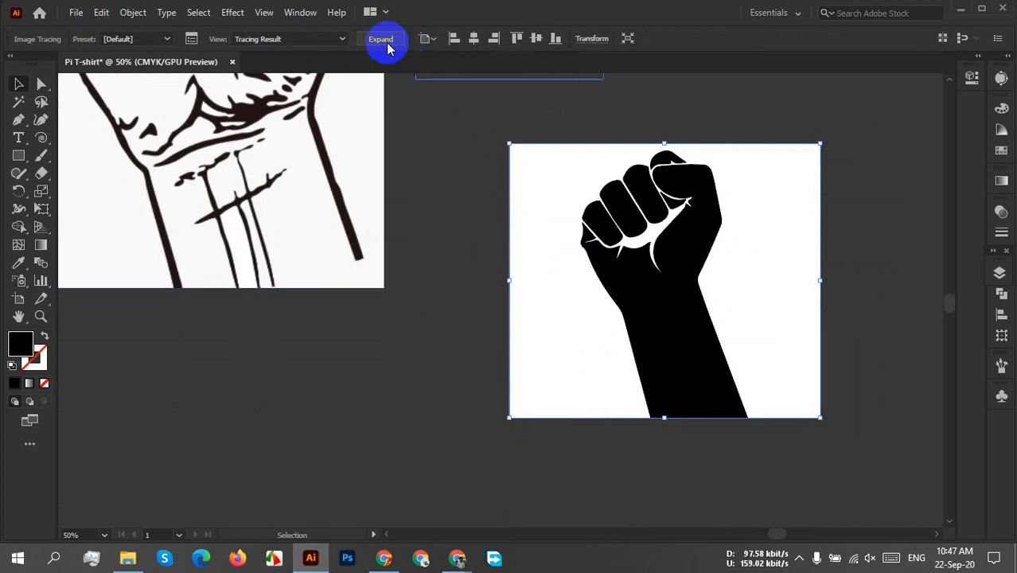
Set the fist's tracing to threshold 222, paths 77%, corners 79% and noise 11 px, and make it ignore white.
left_click(999, 78)
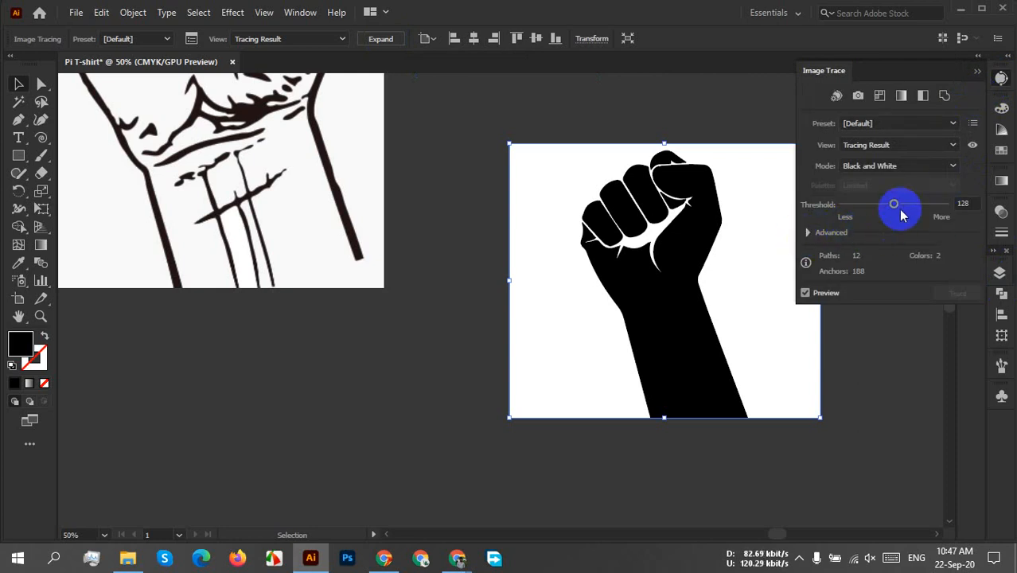
left_click_drag(899, 205, 944, 206)
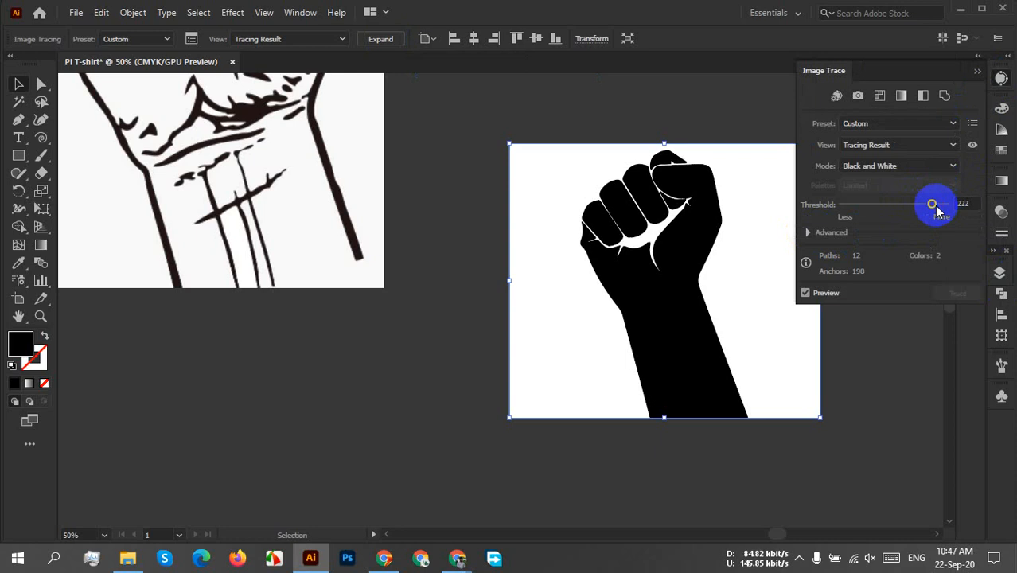
left_click(809, 231)
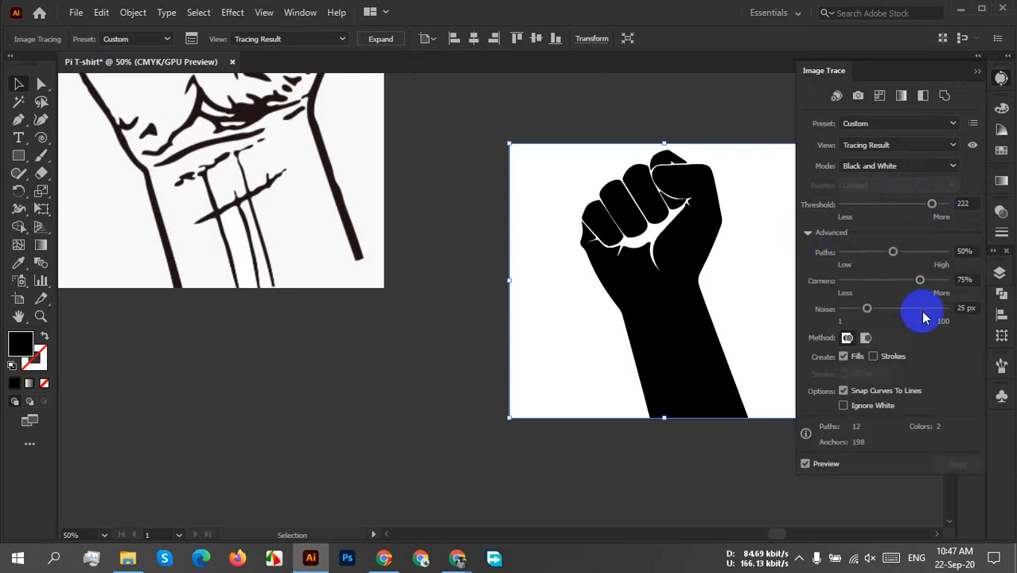
left_click_drag(922, 281, 936, 282)
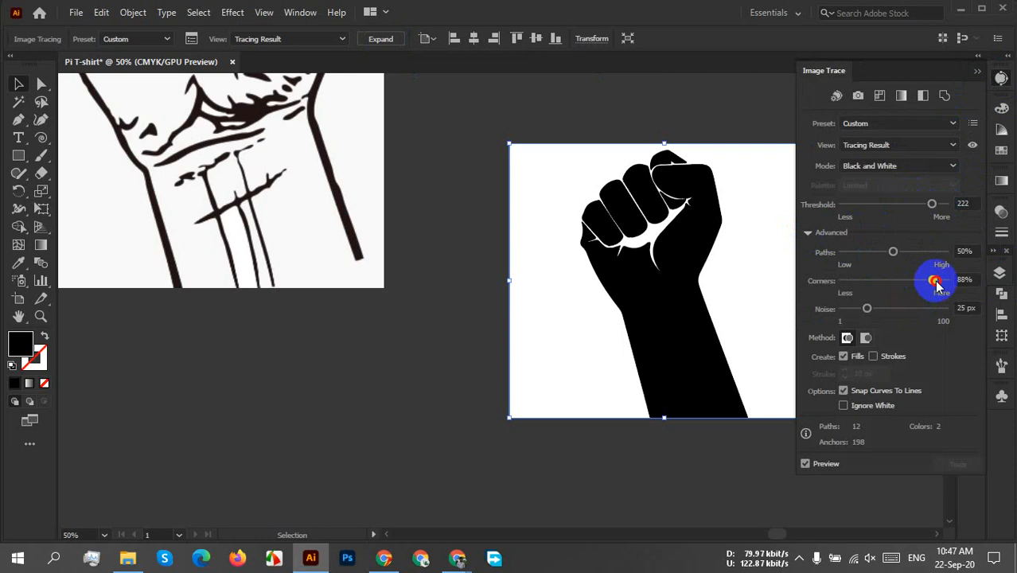
left_click(936, 281)
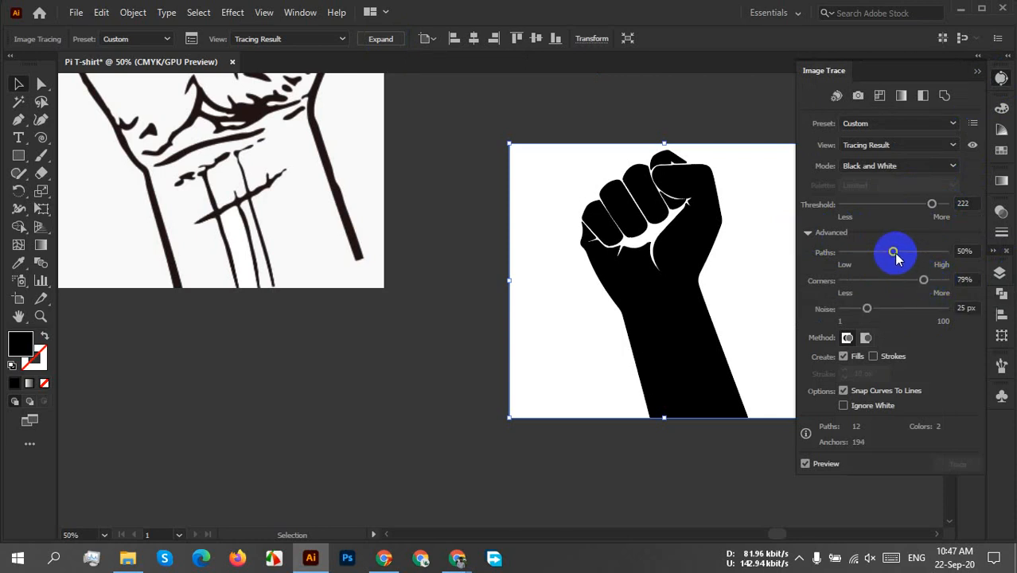
left_click_drag(896, 256, 923, 260)
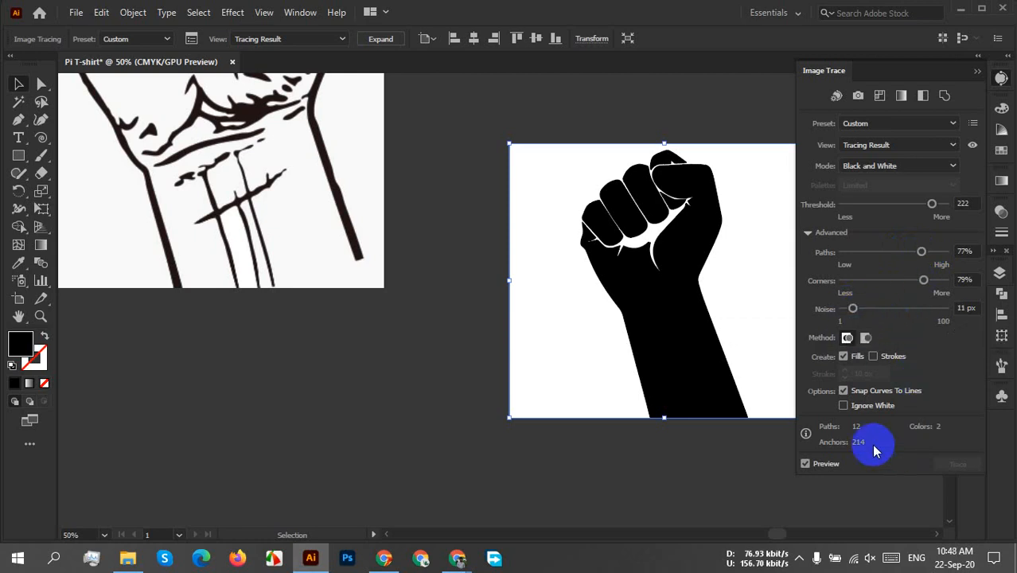
left_click(843, 406)
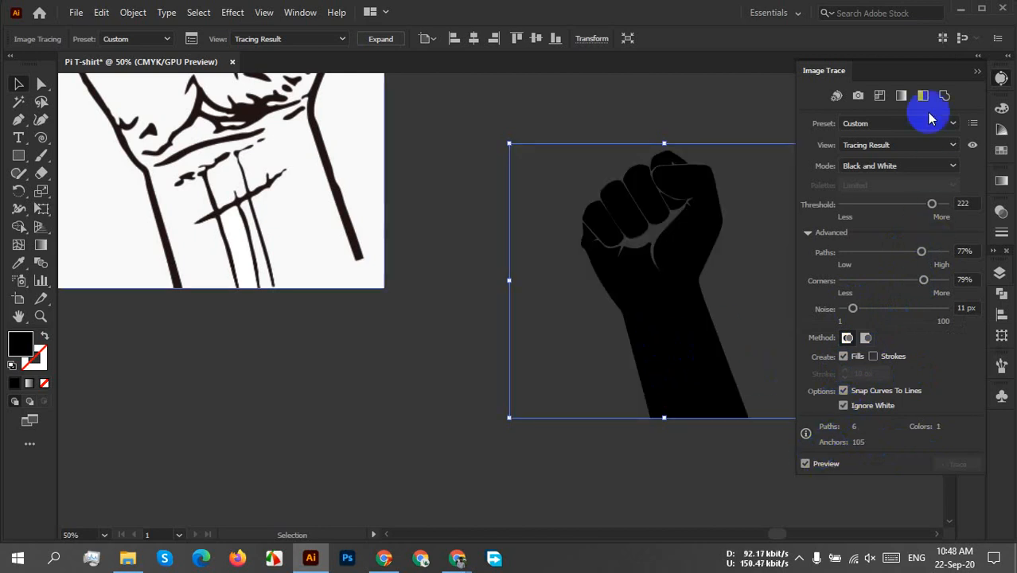
left_click(979, 76)
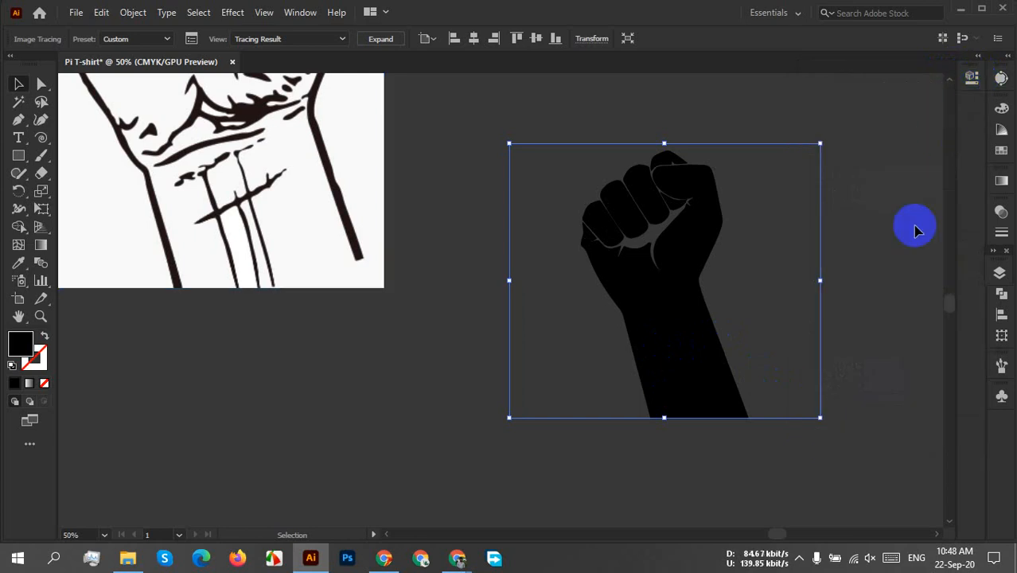
Expand the traced fist into editable vector shapes, shift it slightly down and to the right, and deselect it.
left_click(852, 302)
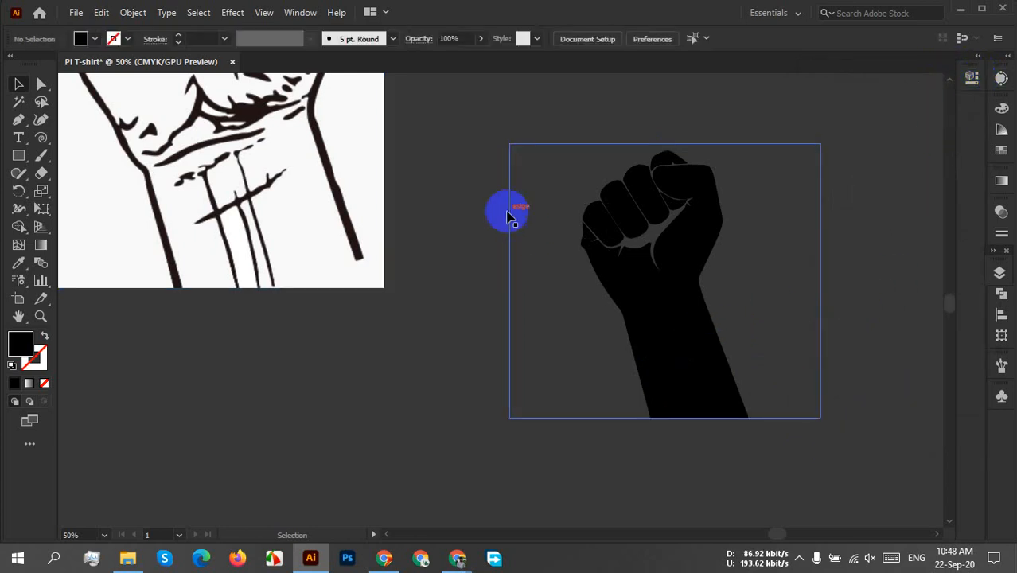
left_click(744, 319)
left_click(390, 41)
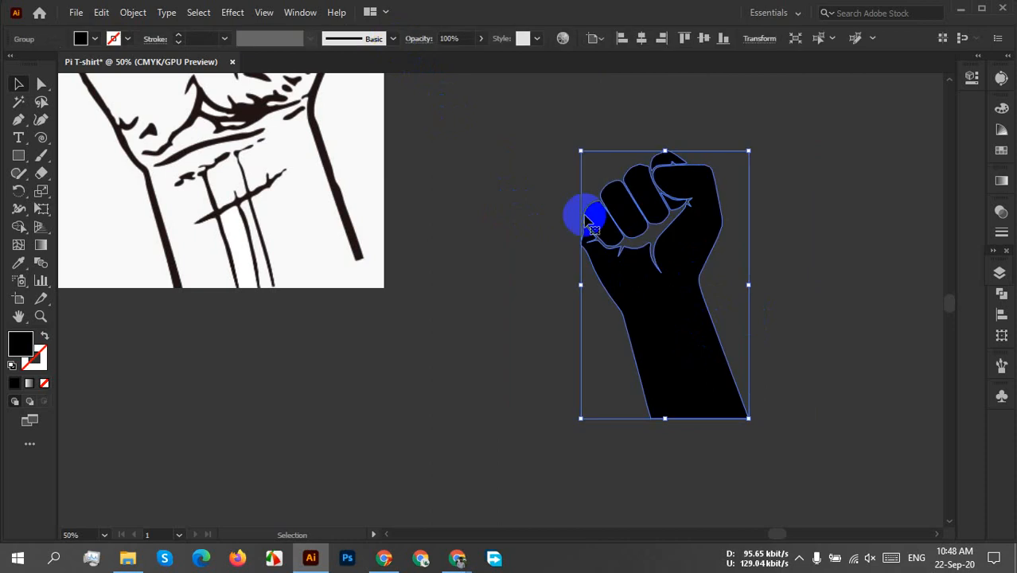
left_click(842, 291)
left_click_drag(692, 362, 712, 379)
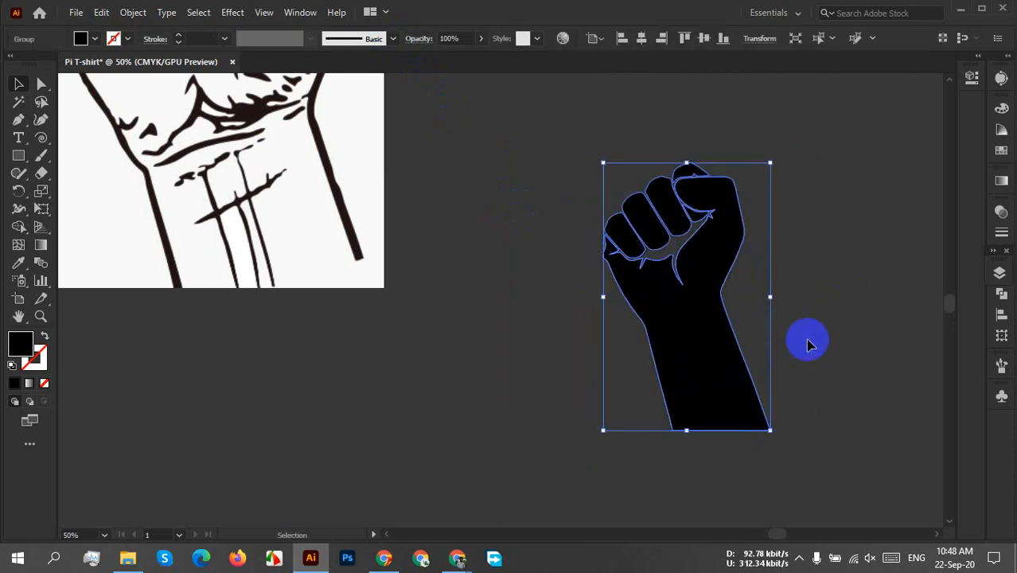
left_click(812, 331)
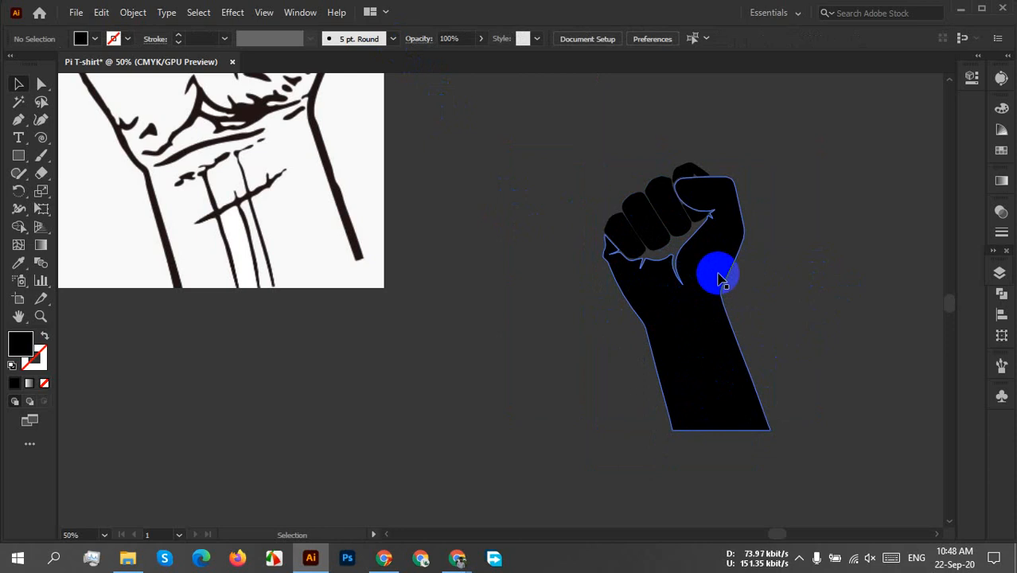
left_click(720, 323)
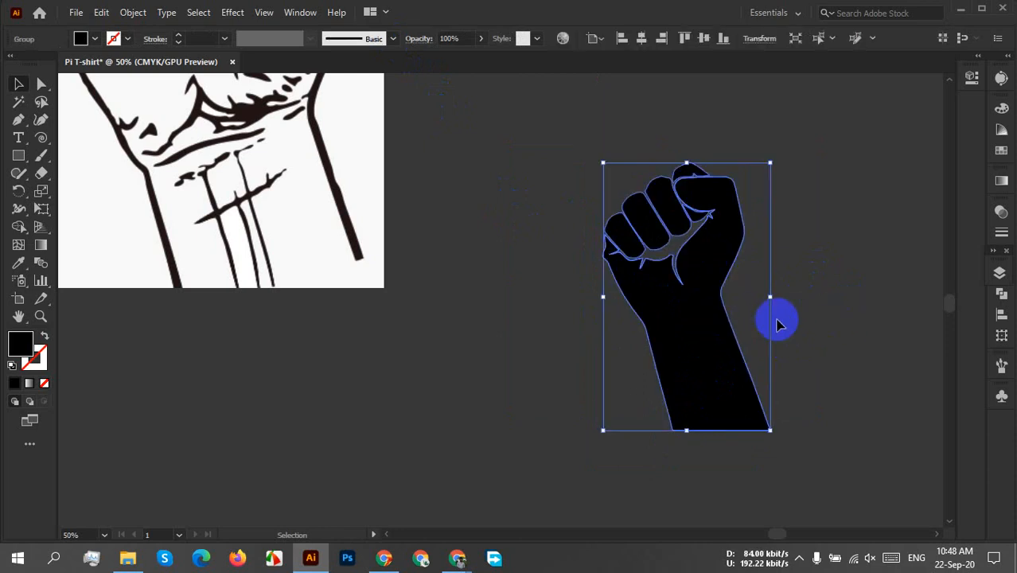
left_click(792, 324)
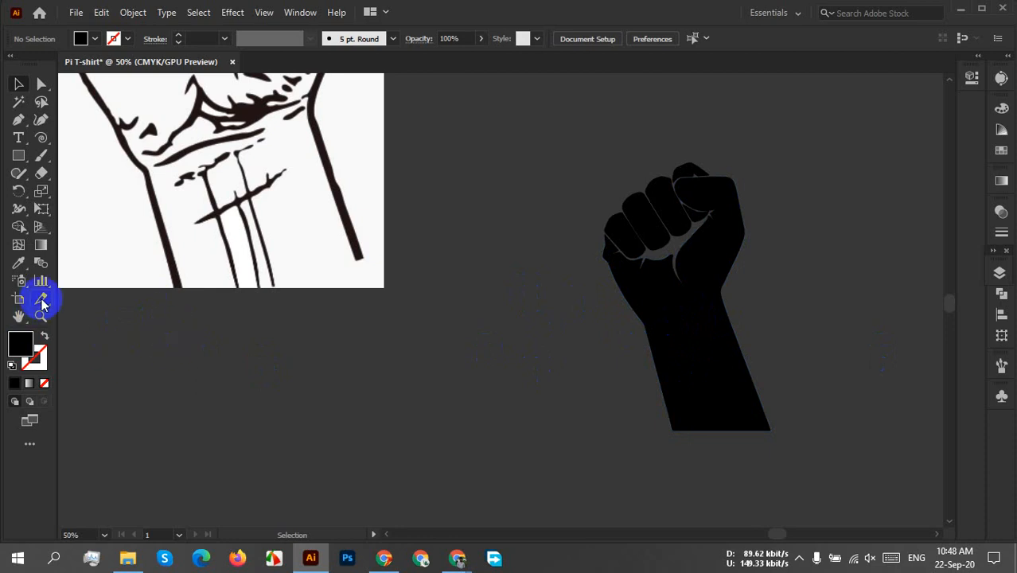
Draw two horizontal line segments across the wrist and forearm, and move the upper one up across the palm.
left_click(45, 138)
left_click(128, 136)
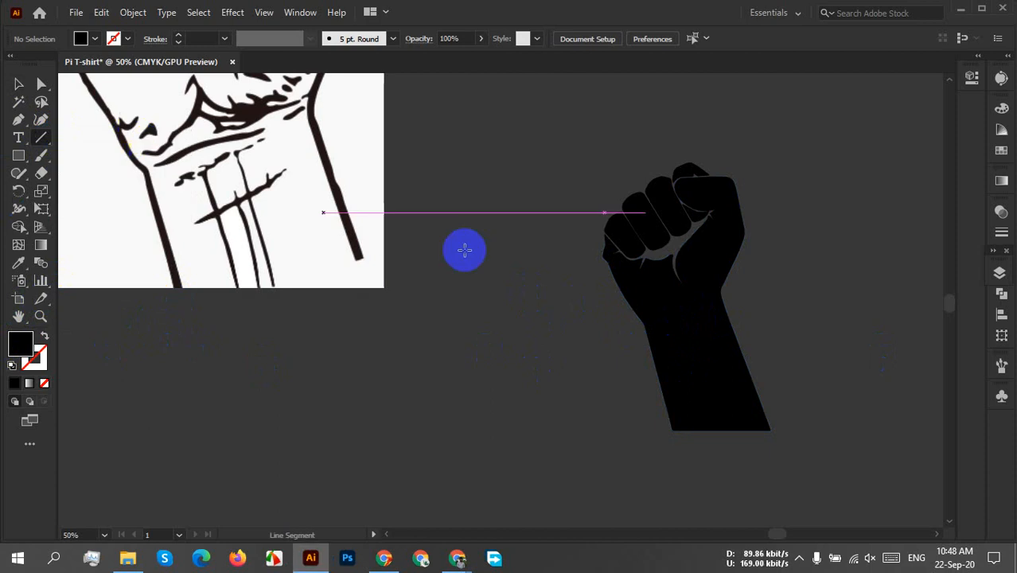
mouse_move(505, 295)
left_mouse_down()
mouse_move(806, 241)
mouse_move(848, 269)
left_mouse_up()
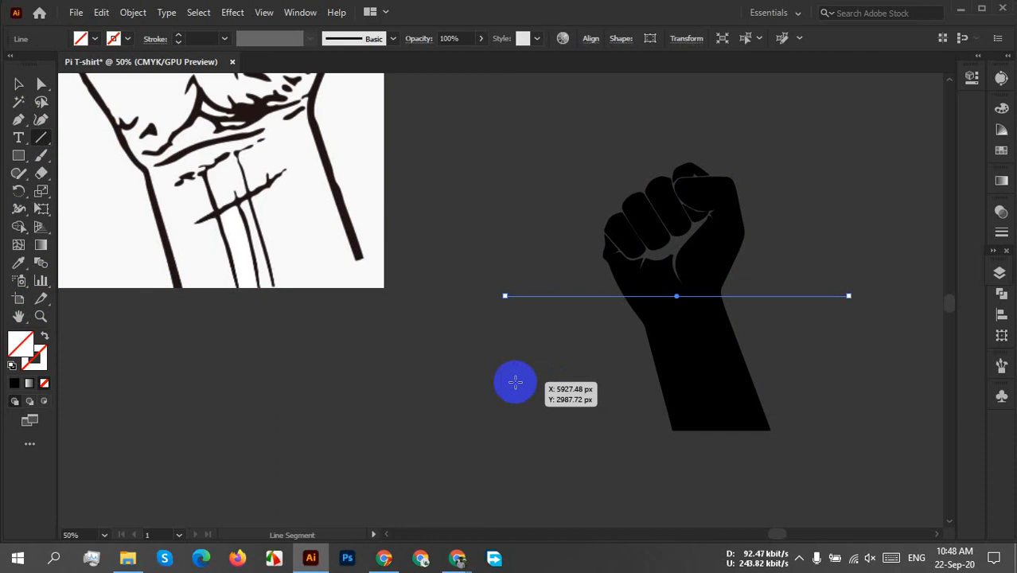
left_click_drag(513, 382, 840, 348)
left_click(19, 83)
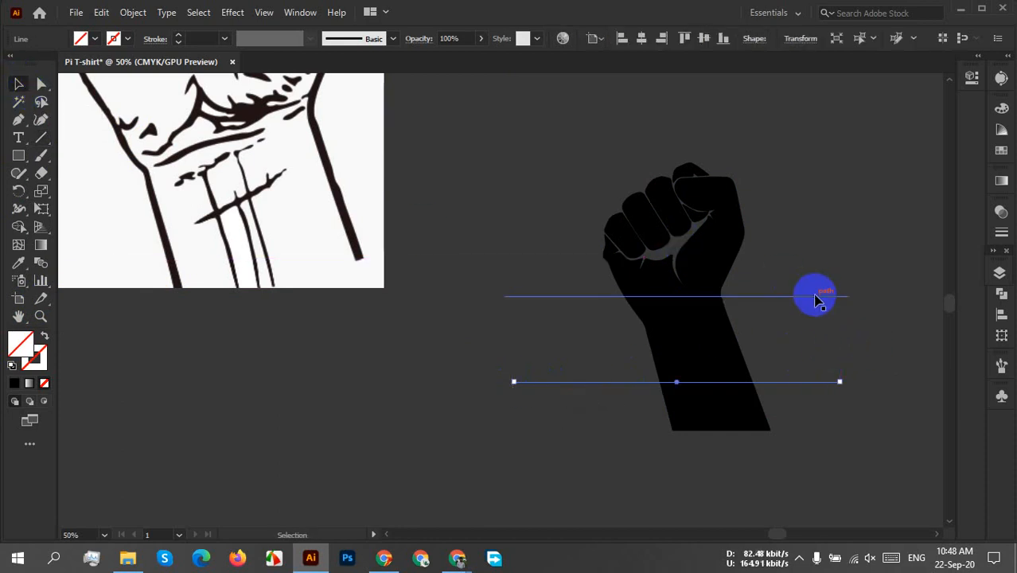
left_click_drag(794, 290, 773, 264)
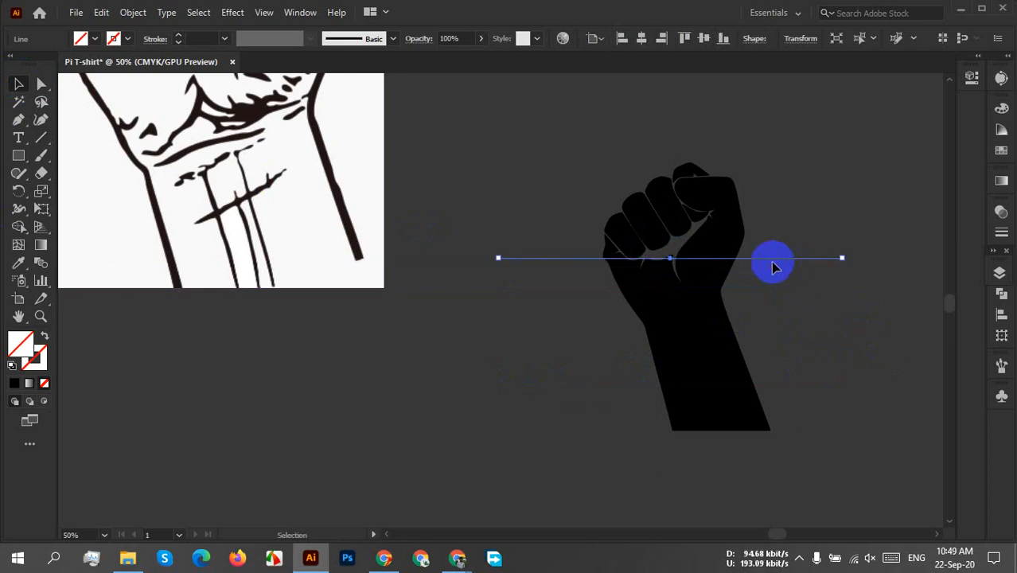
Move the lower horizontal line to the wrist, so it crosses just where the forearm begins.
left_click_drag(824, 343, 809, 451)
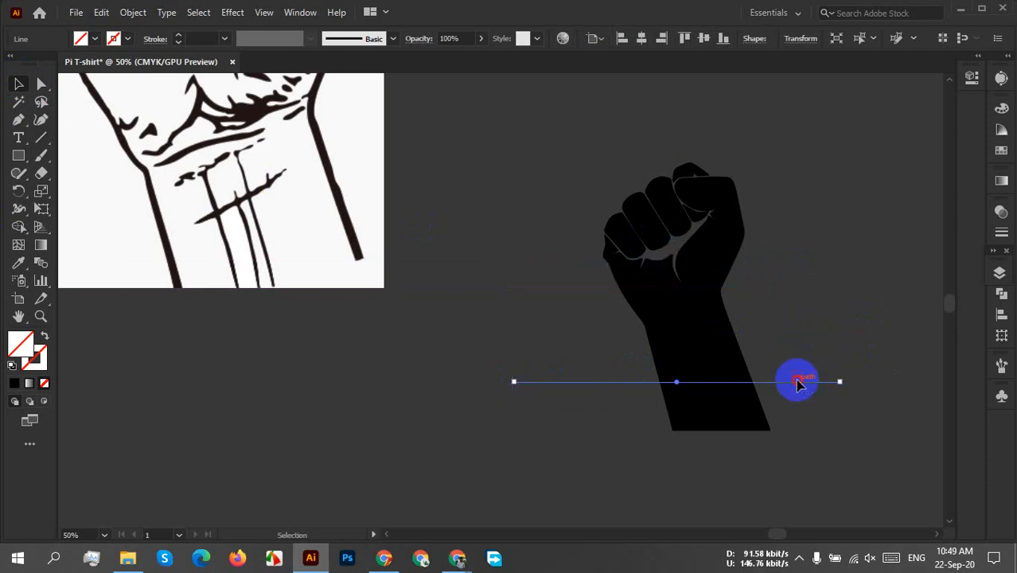
left_click_drag(800, 385, 798, 334)
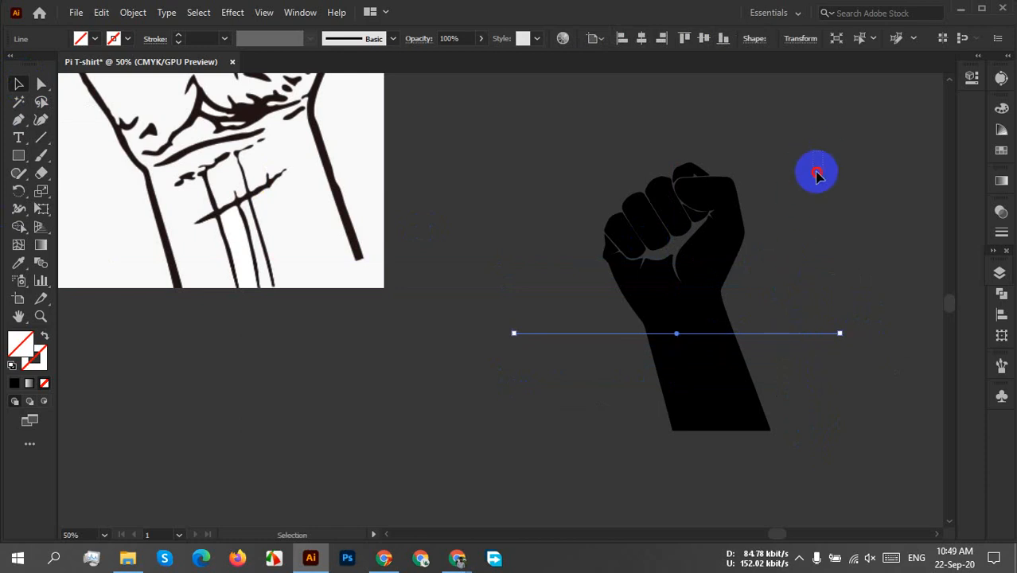
left_click_drag(818, 175, 697, 413)
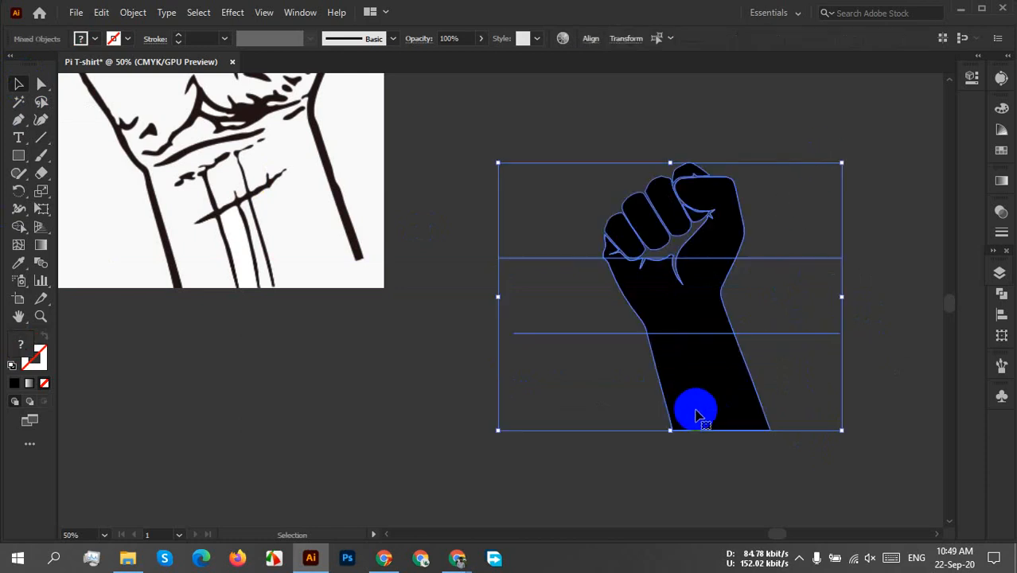
left_click(885, 390)
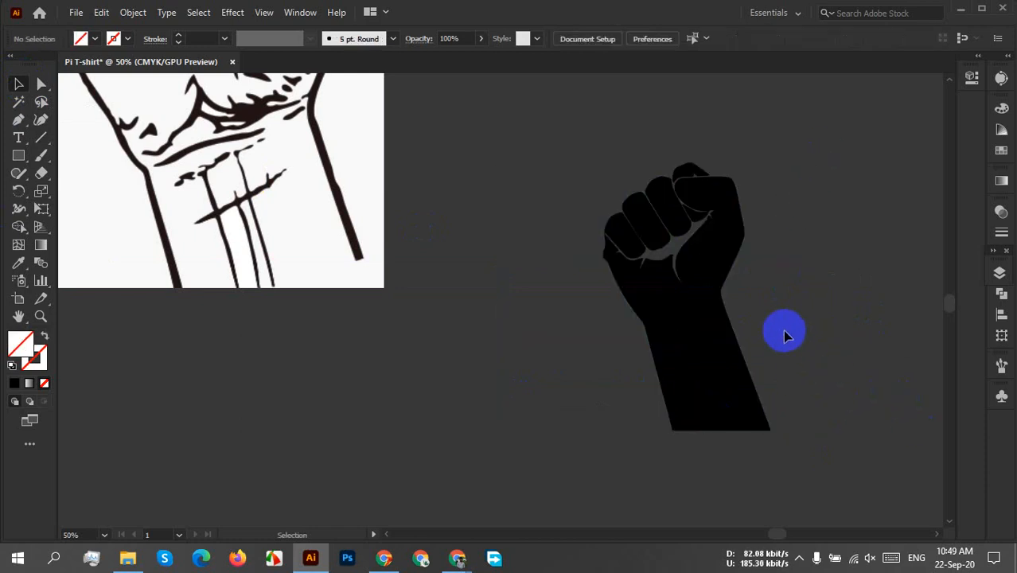
left_click_drag(786, 340, 787, 343)
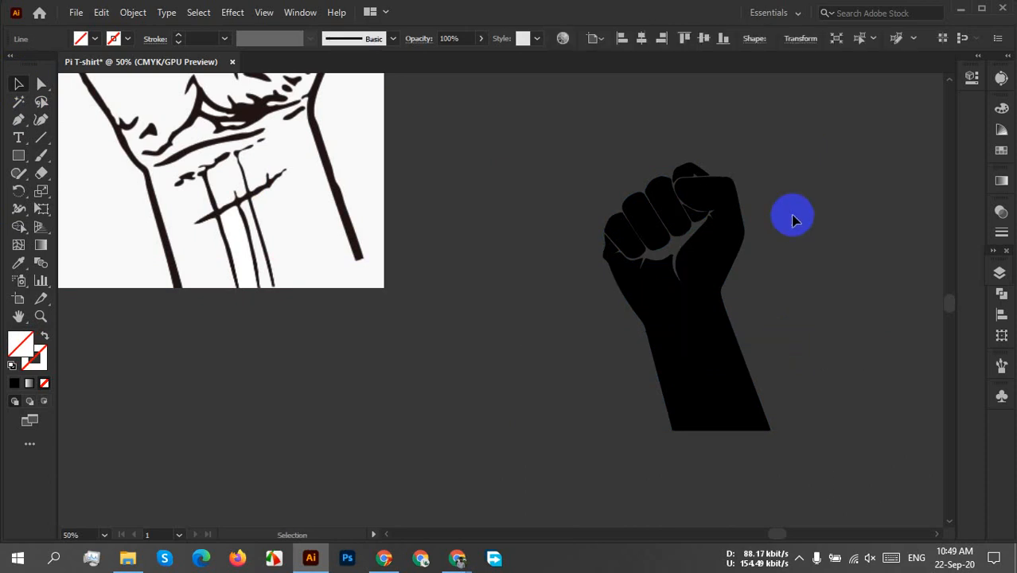
Divide the fist shape along both horizontal lines with Pathfinder, and ungroup the resulting pieces.
left_click_drag(825, 154, 714, 470)
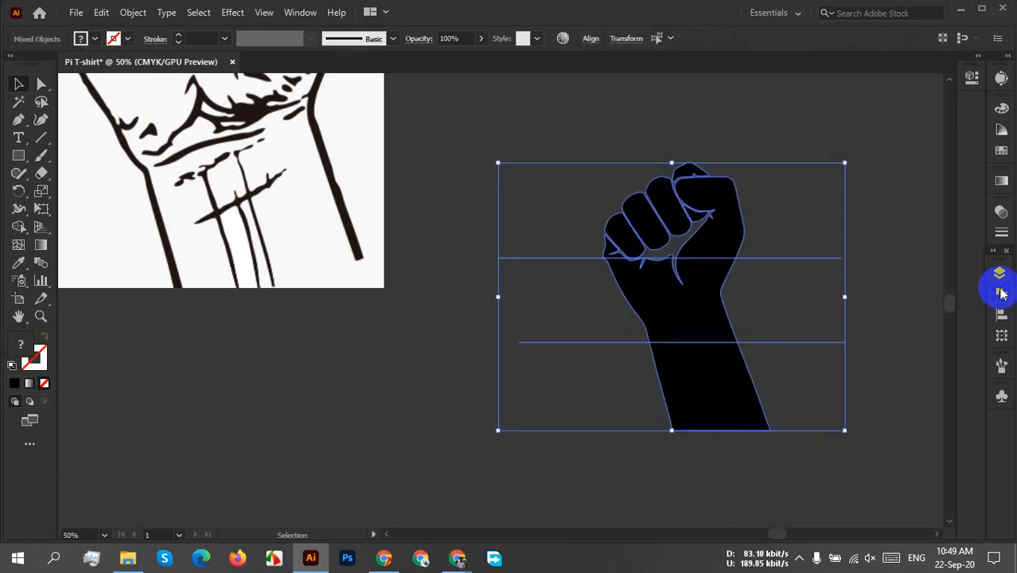
left_click(1001, 293)
left_click(828, 368)
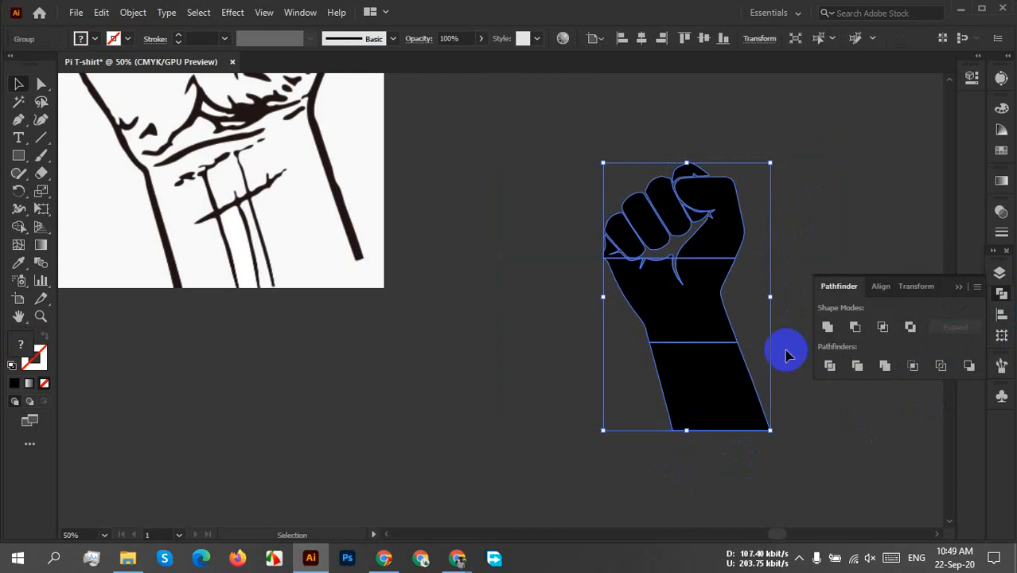
right_click(714, 339)
left_click(772, 201)
left_click(770, 227)
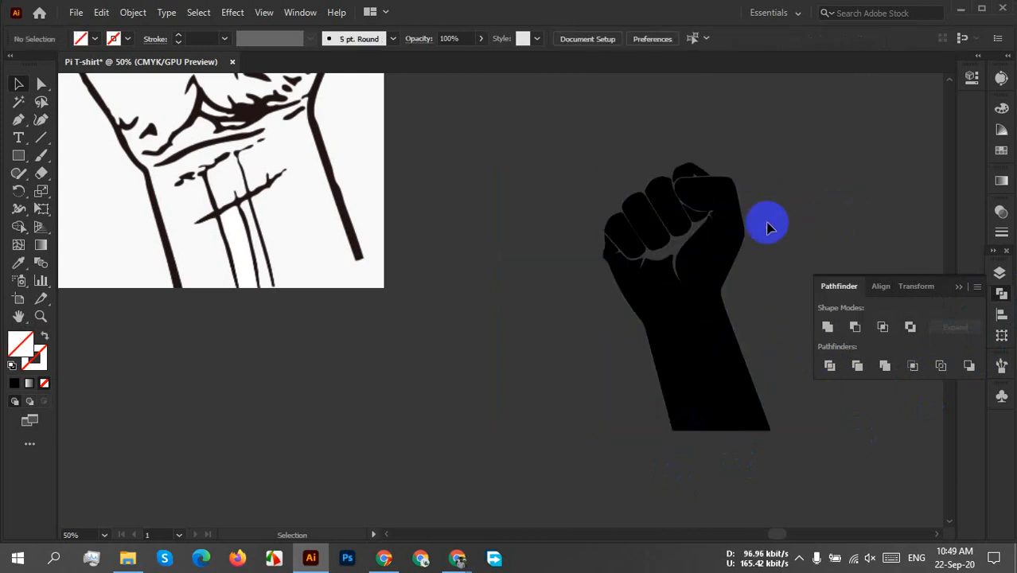
Check that the fist, wrist and forearm pieces can be selected separately.
left_click(739, 227)
left_click(769, 216)
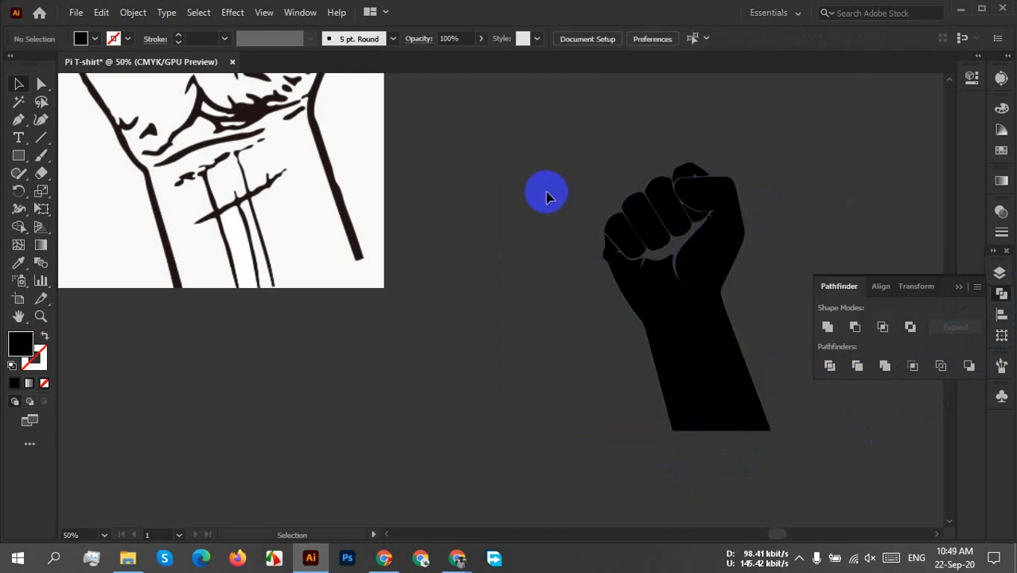
left_click(722, 347)
left_click(677, 328)
left_click(676, 327)
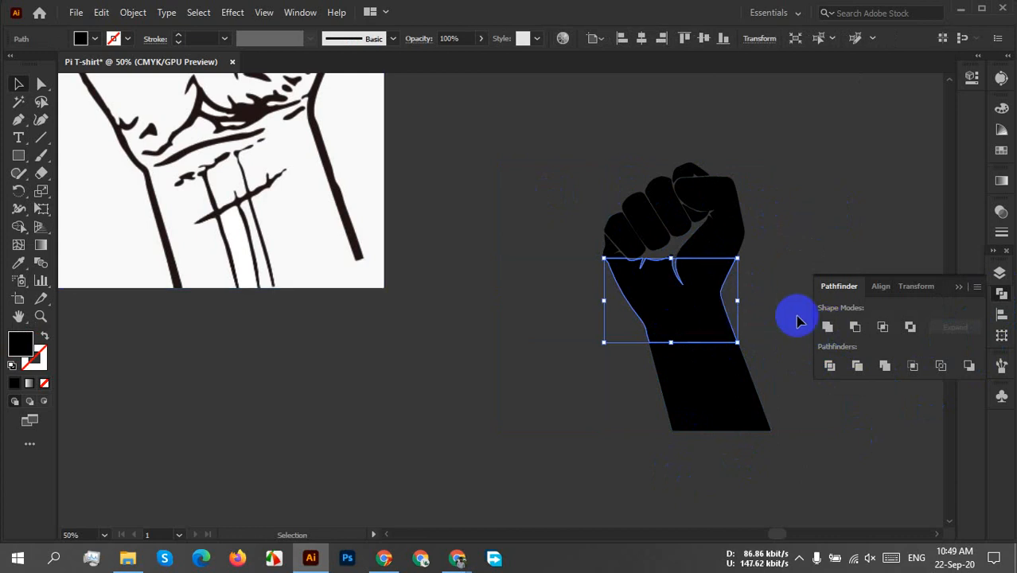
left_click(747, 407)
left_click(820, 437)
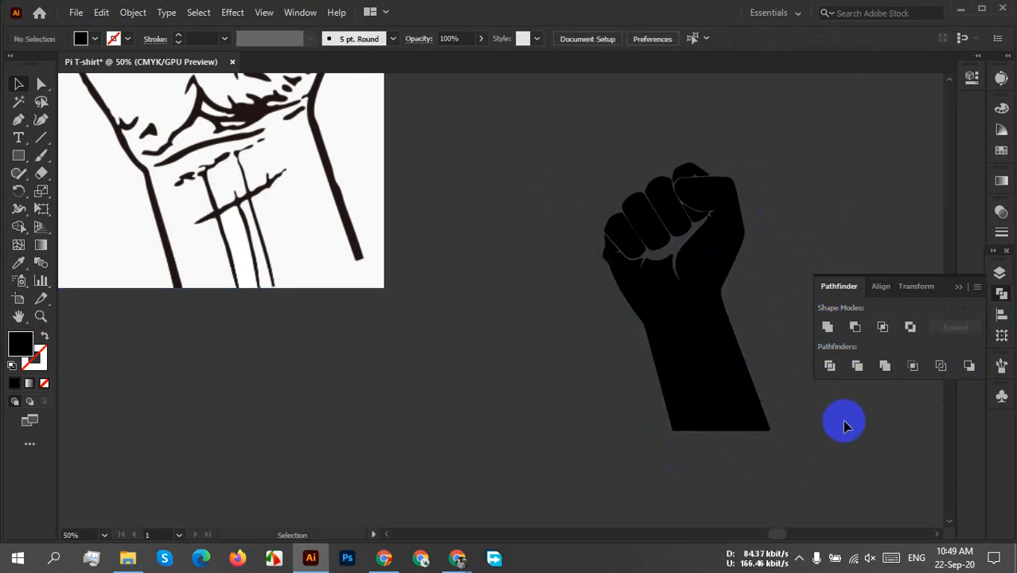
Fill the forearm section below the lower cut with dark green.
left_click_drag(841, 423, 698, 407)
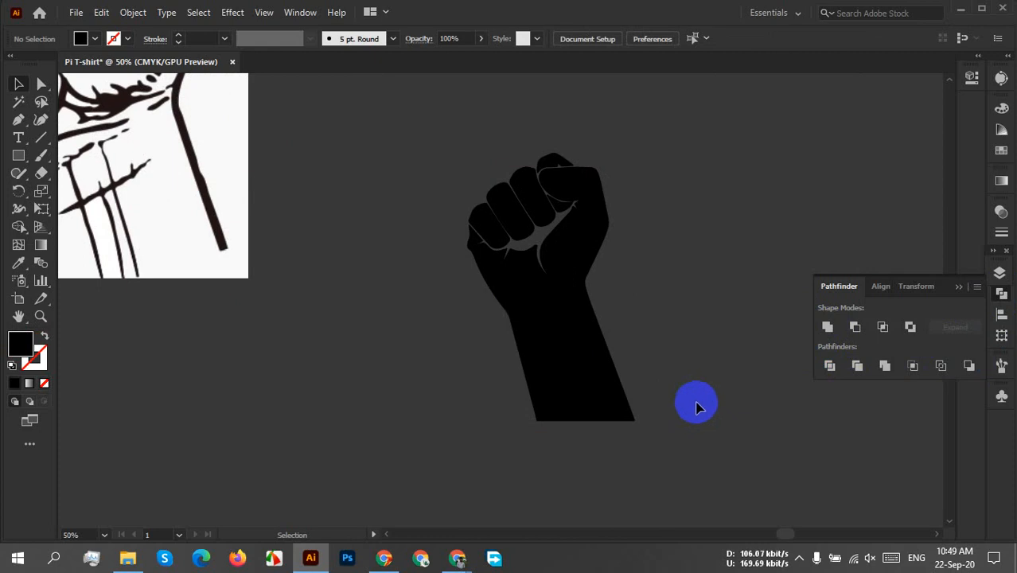
left_click_drag(700, 374, 598, 432)
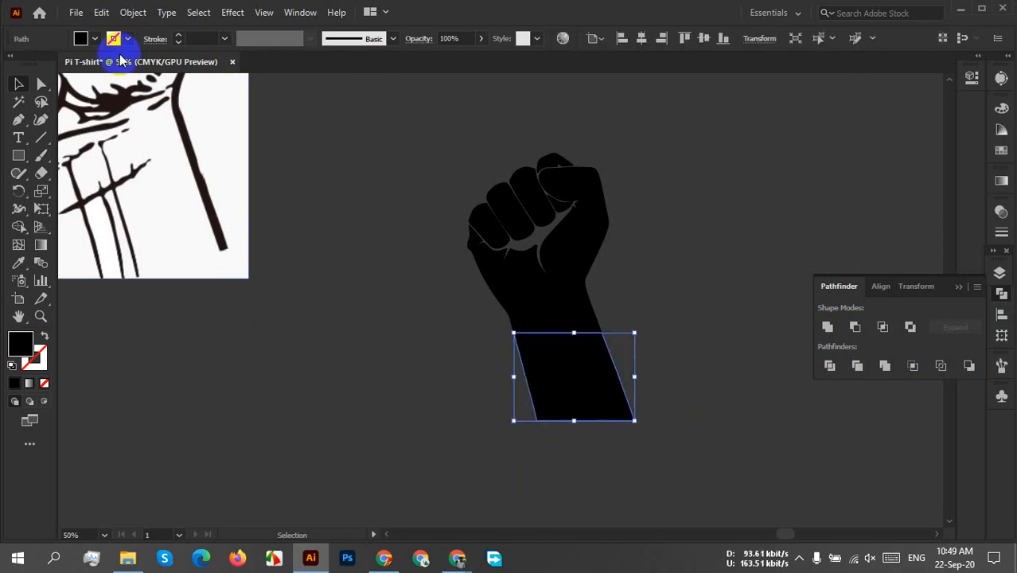
left_click(81, 37)
left_click(73, 75)
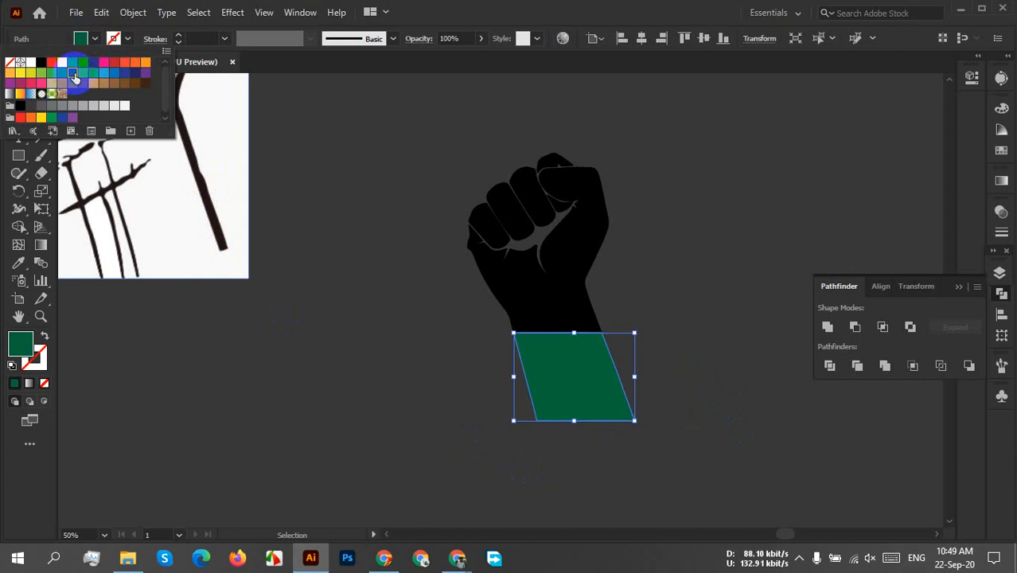
left_click(654, 314)
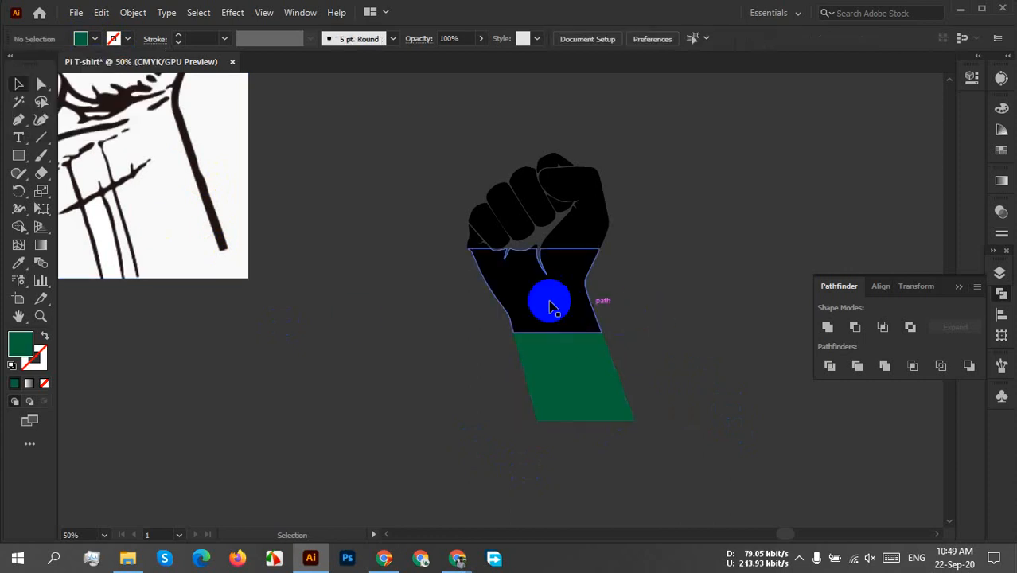
Fill the middle section between the two cuts with yellow, C=5 M=0 Y=90 K=0.
left_click(553, 306)
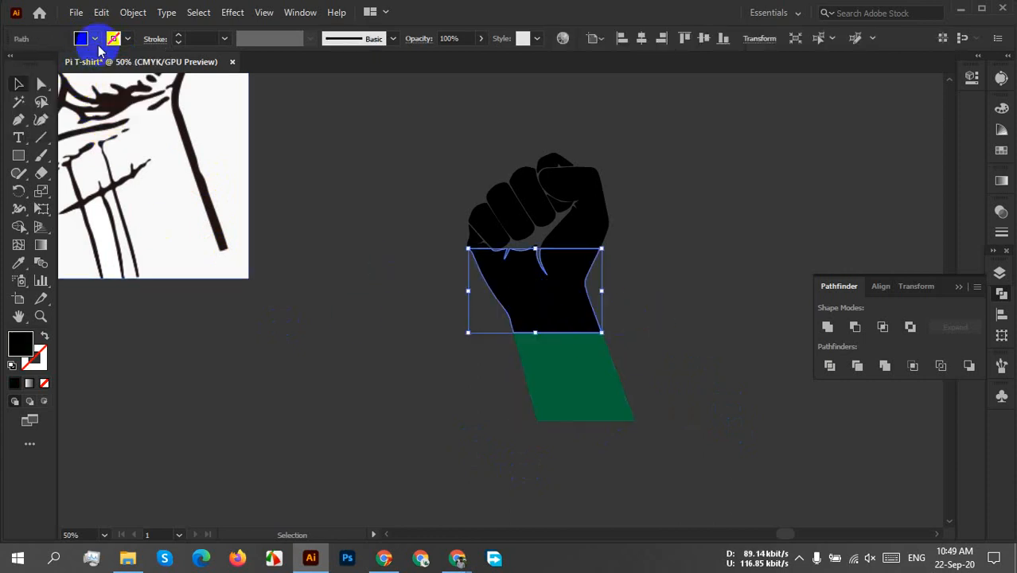
left_click(96, 42)
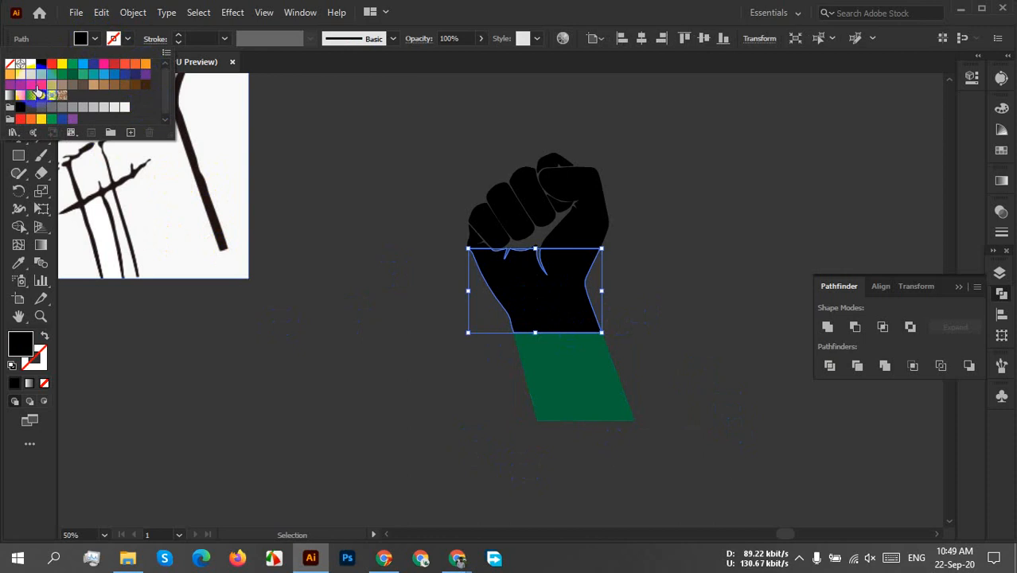
left_click(24, 78)
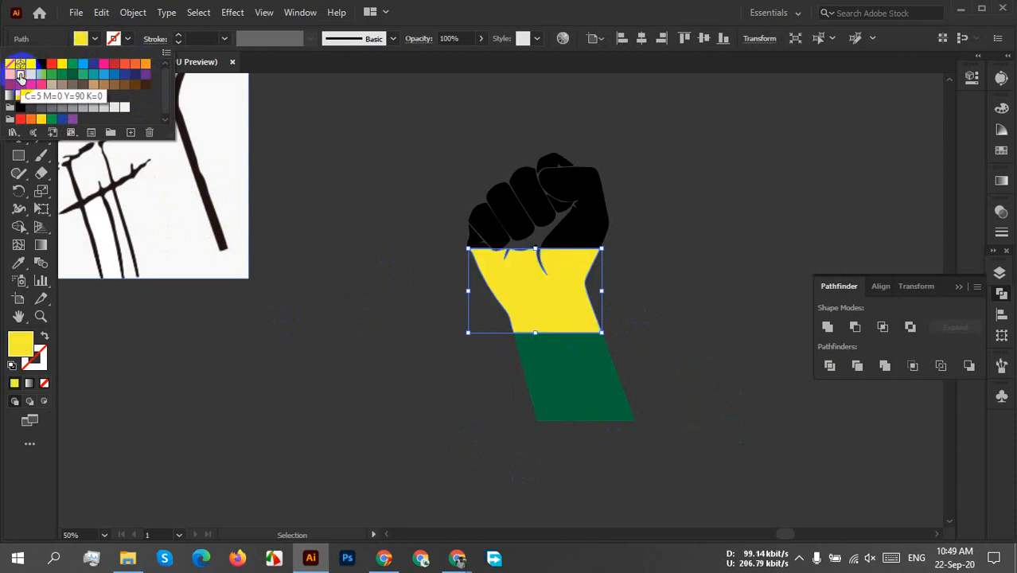
left_click(643, 231)
left_click(643, 231)
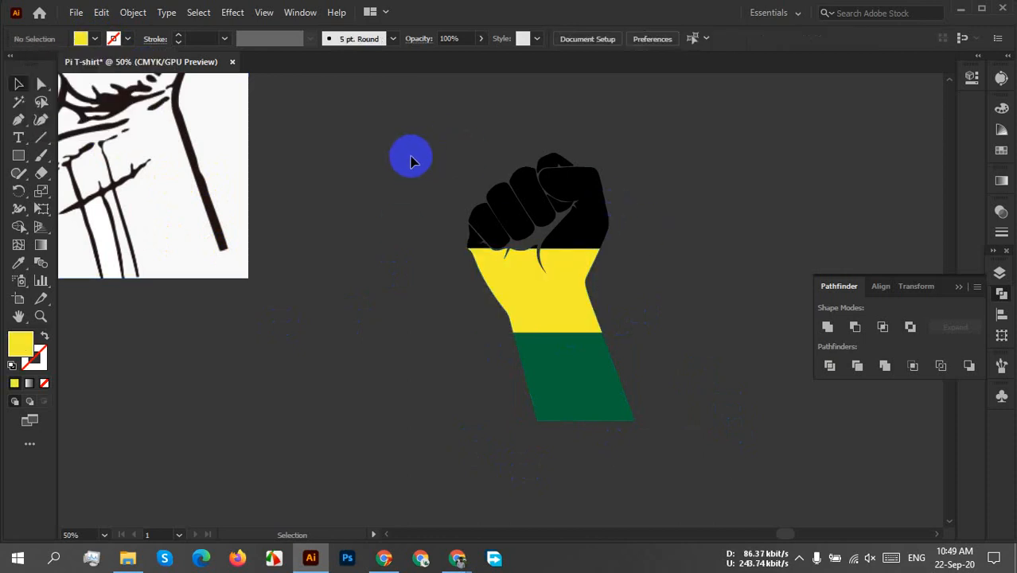
Unite the finger and thumb pieces above the upper cut and fill them with red.
left_click_drag(406, 152, 678, 240)
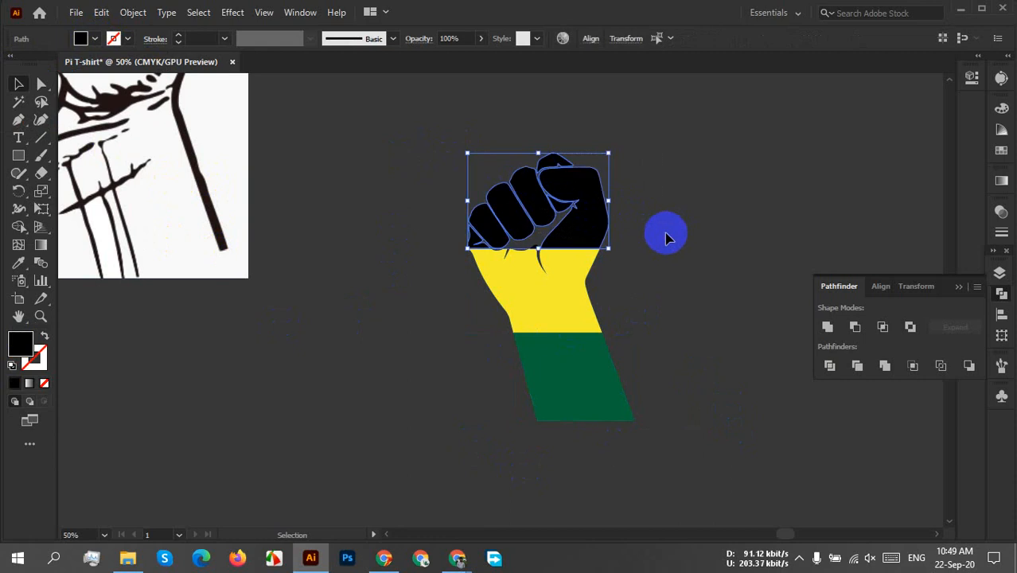
left_click(827, 326)
left_click(86, 38)
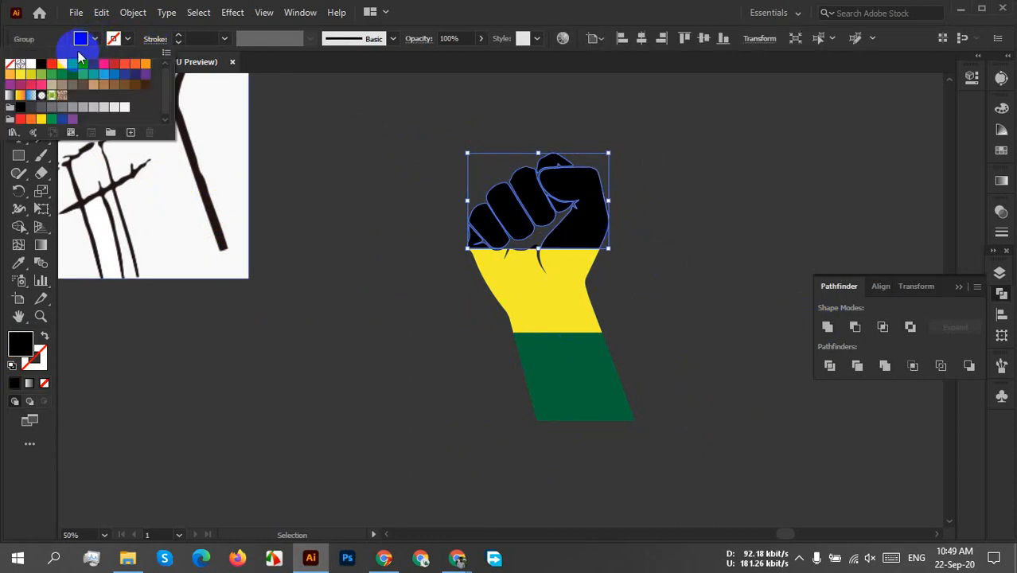
left_click(52, 63)
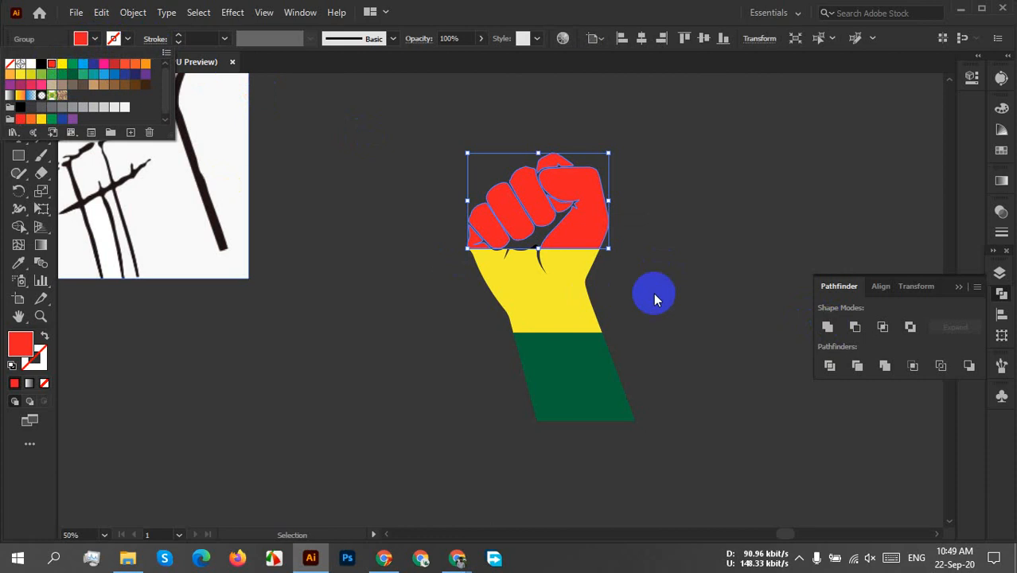
left_click(658, 227)
left_click(648, 211)
left_click_drag(638, 157, 453, 471)
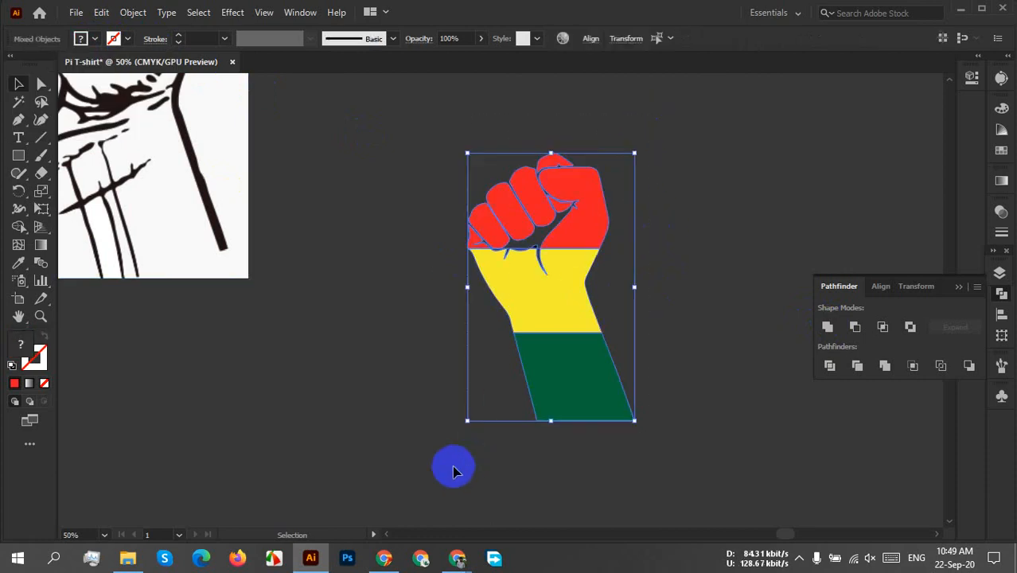
left_click(710, 271)
left_click_drag(626, 200, 389, 518)
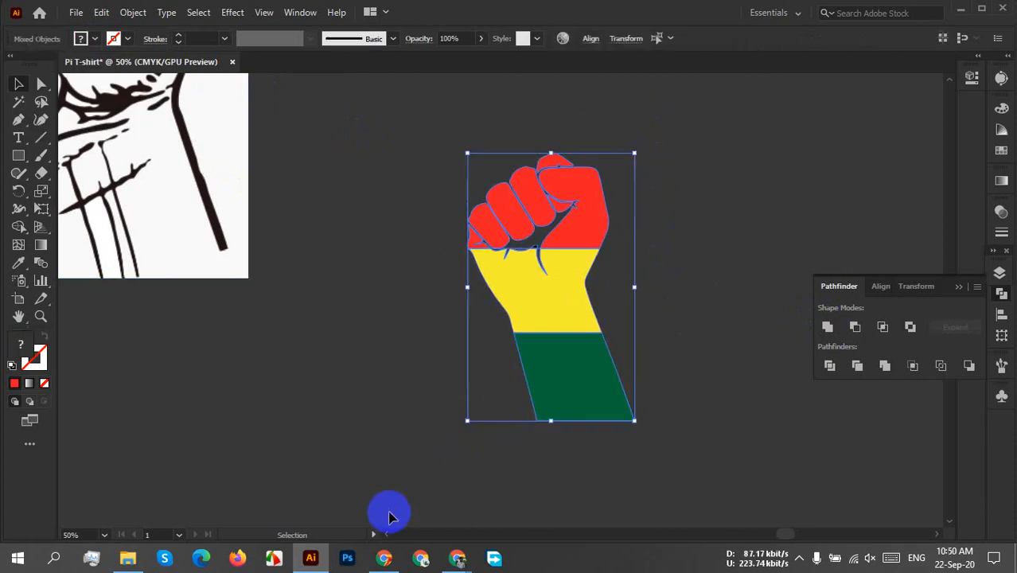
left_click(689, 251)
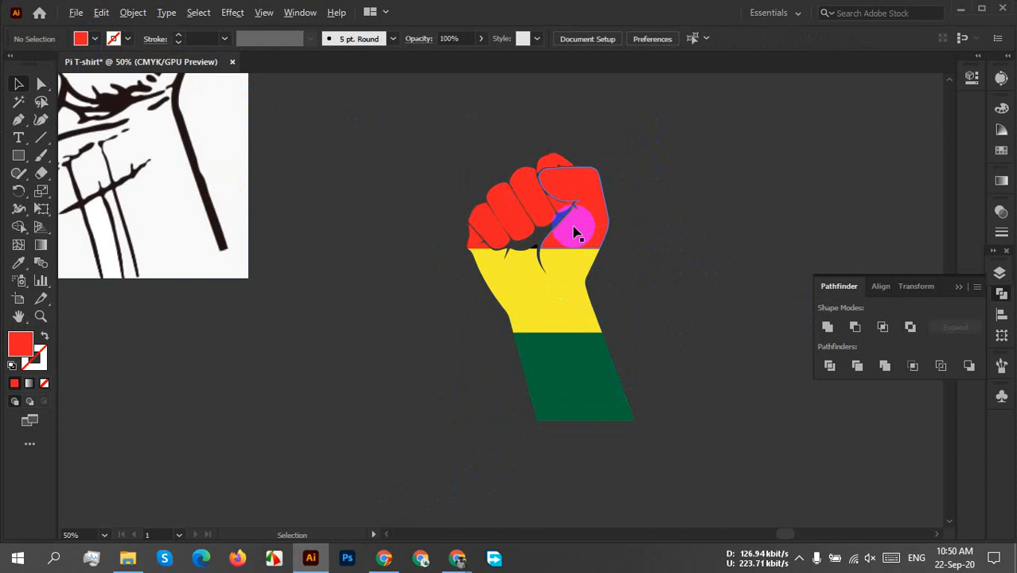
Unite the small leftover black fragment at the palm's cut line with the red fist shape.
scroll(576, 232, "up", 6)
left_click(408, 326)
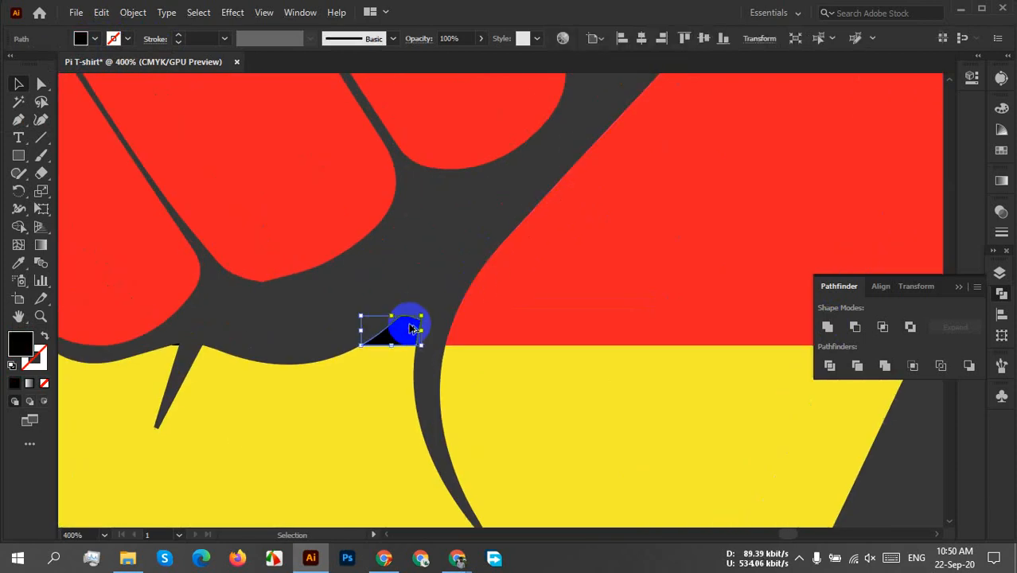
scroll(409, 326, "down", 4)
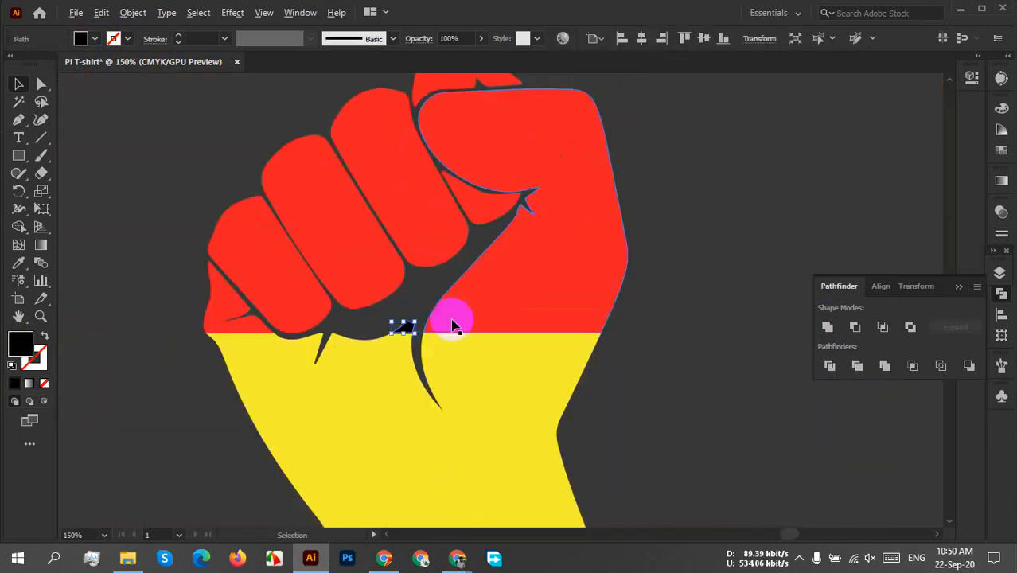
left_click(545, 295, "shift")
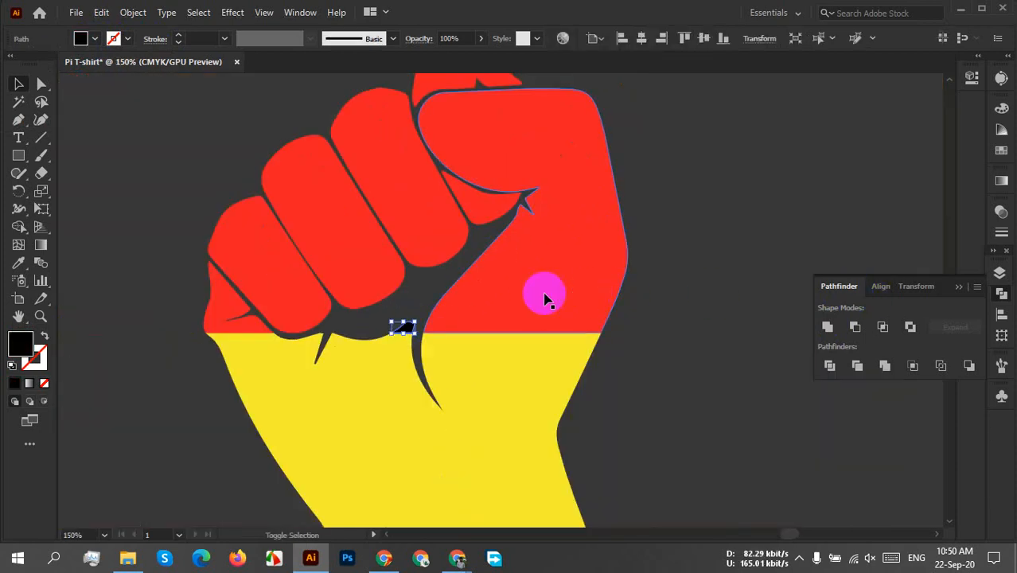
left_click(828, 326)
left_click(731, 330)
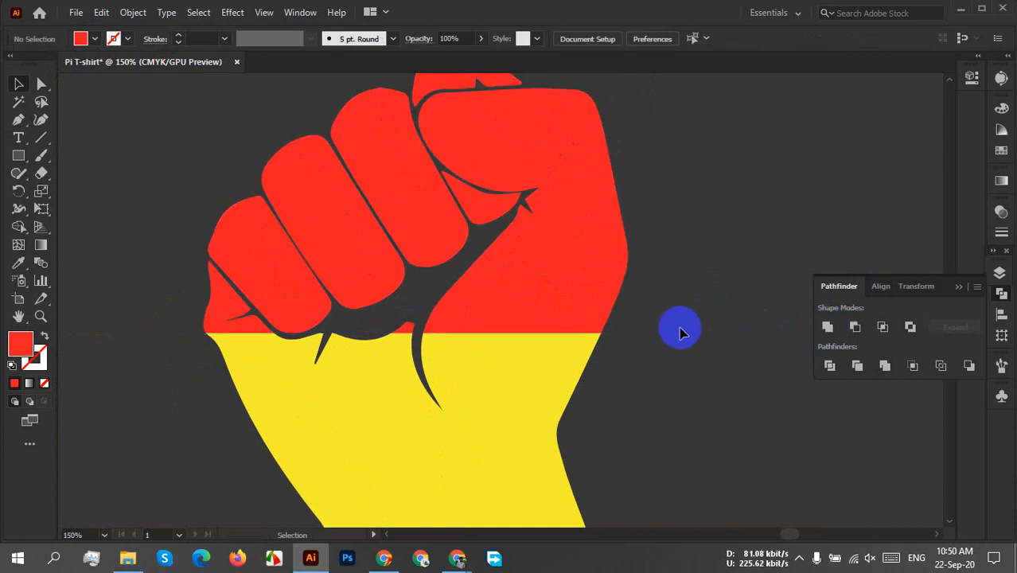
Try moving the green forearm section on its own, and undo the move.
scroll(678, 332, "down", 5)
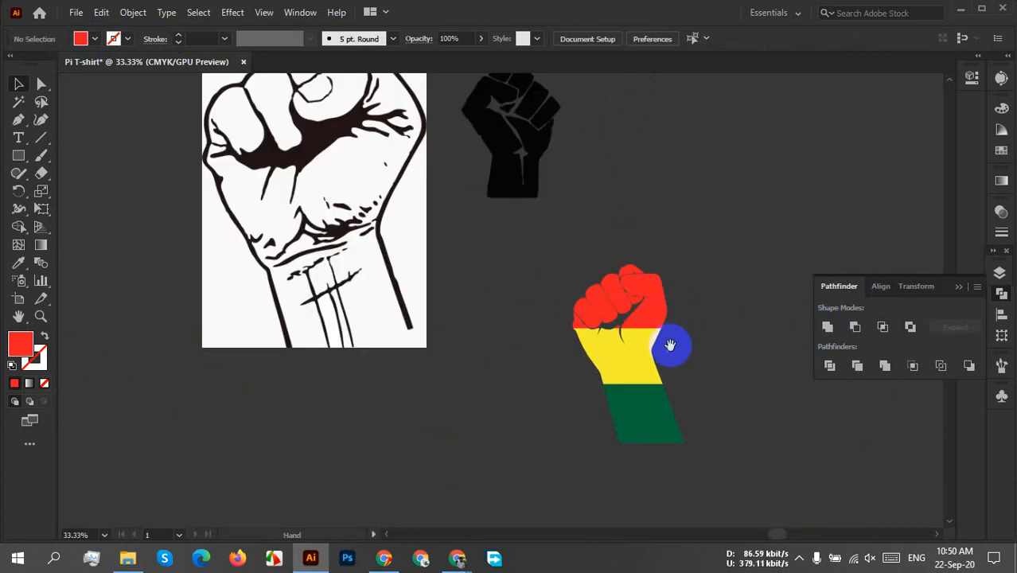
left_click_drag(672, 346, 696, 347)
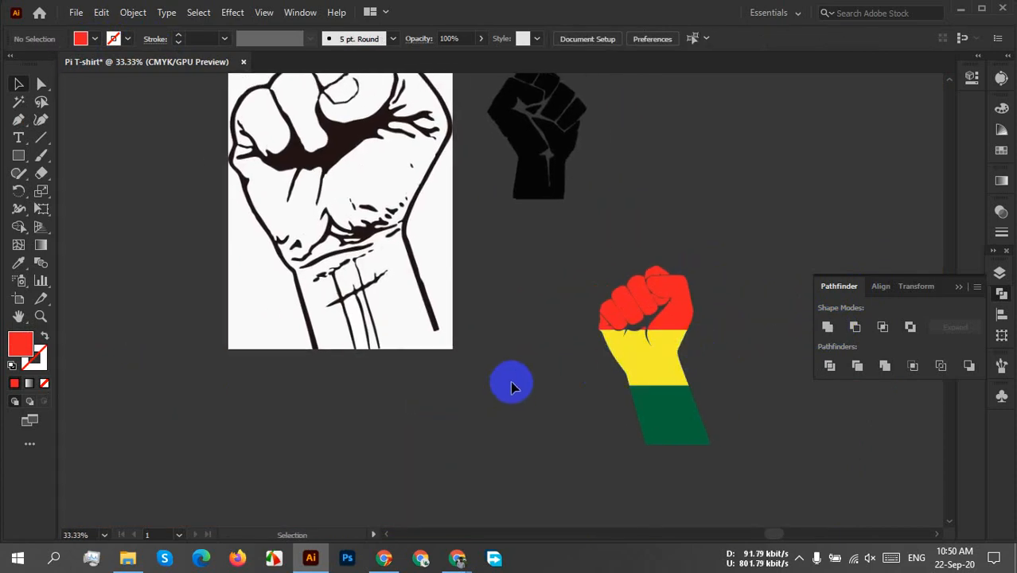
scroll(513, 381, "down", 2)
left_click_drag(440, 378, 643, 373)
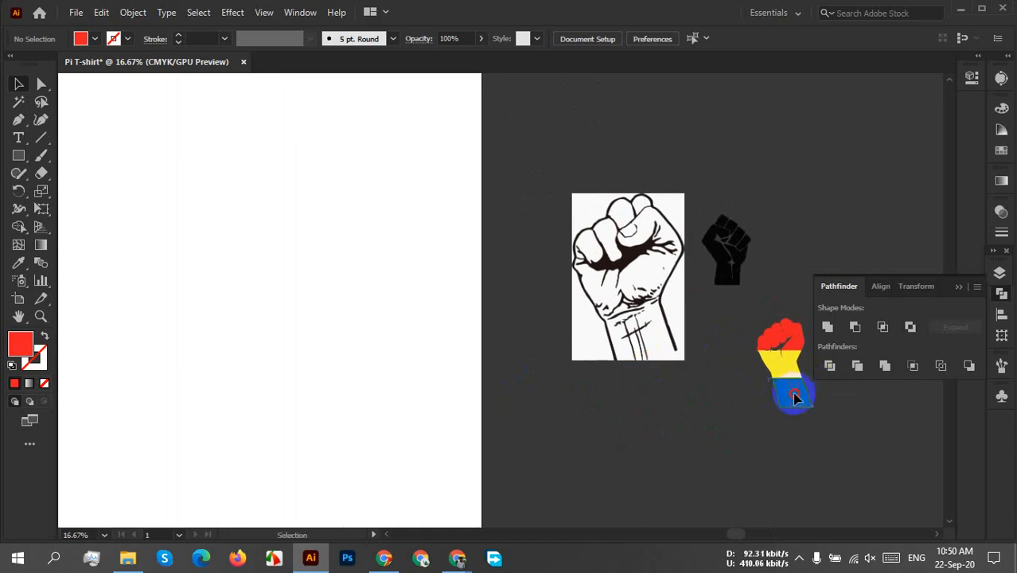
left_click_drag(794, 397, 783, 402)
key("ctrl+z")
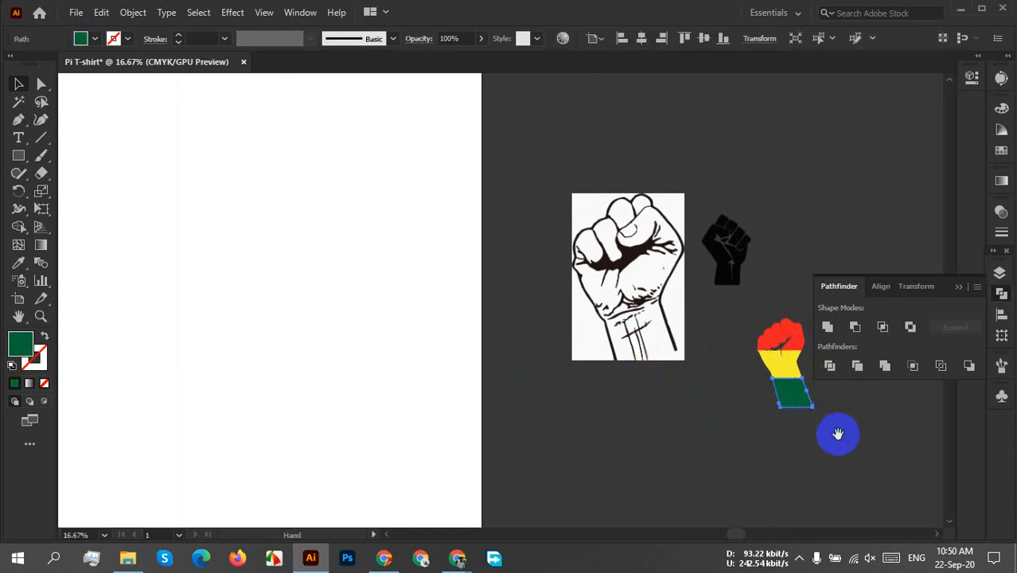
Group the red, yellow and green sections of the fist into one object.
left_click_drag(837, 434, 551, 455)
scroll(541, 419, "up", 4)
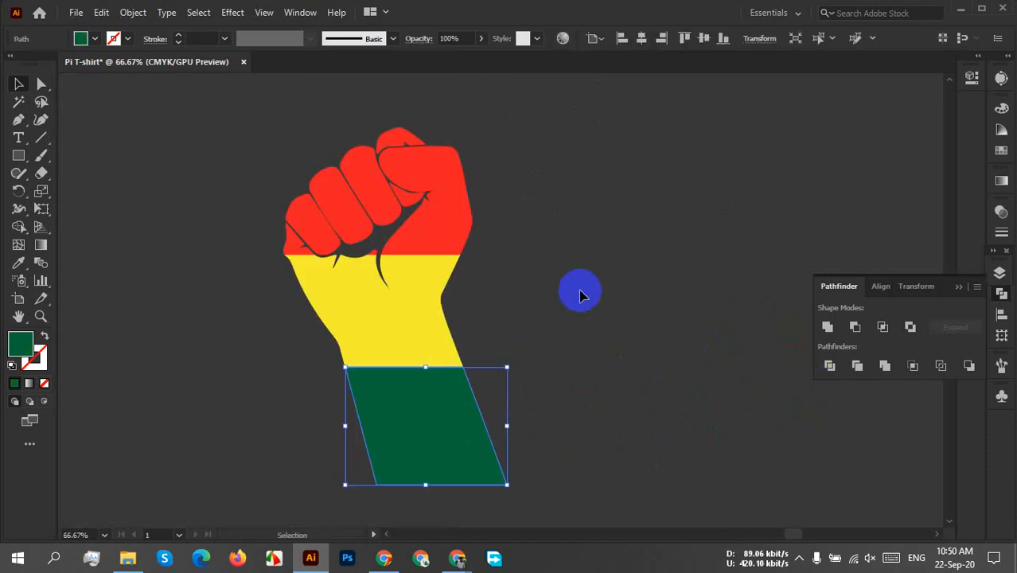
left_click(549, 242)
left_click_drag(207, 139, 584, 404)
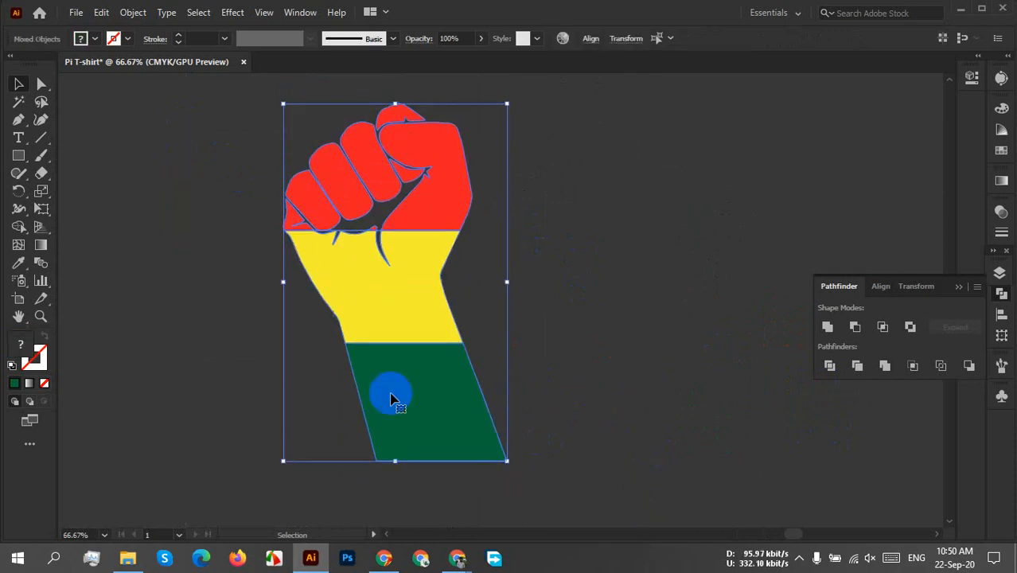
right_click(345, 353)
left_click(385, 223)
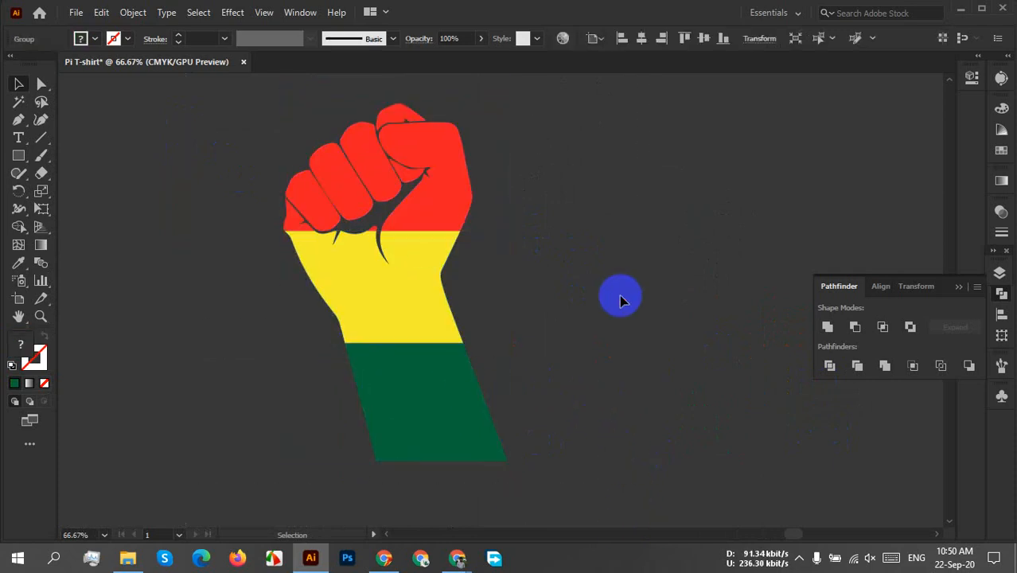
left_click(536, 356)
Move the grouped fist onto the artboard and enlarge it to about a third of the artboard's width.
scroll(536, 358, "down", 4)
scroll(535, 361, "left", 5)
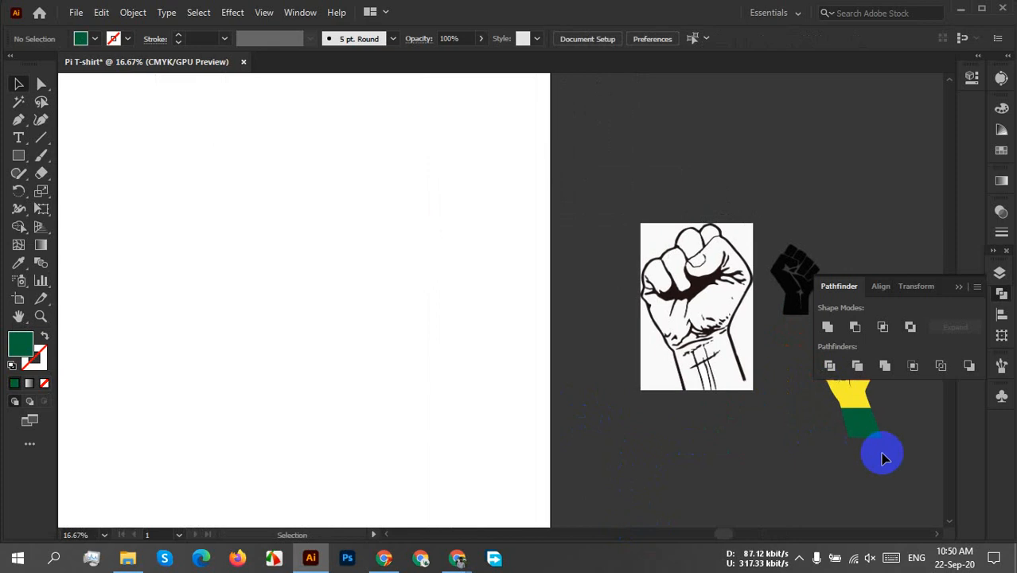
left_click_drag(879, 451, 358, 372)
key("space")
left_click_drag(237, 367, 602, 455)
left_click(958, 286)
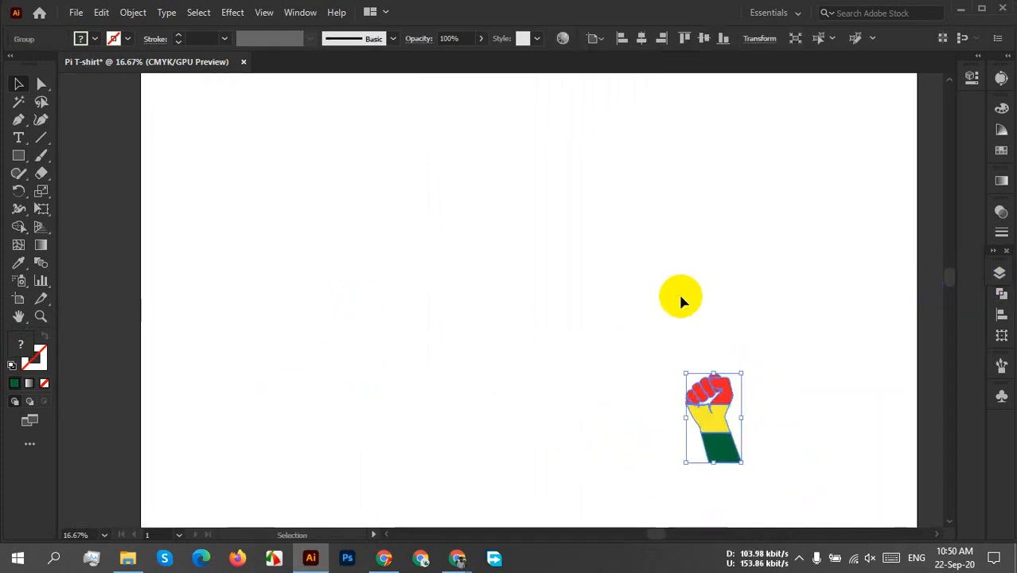
scroll(636, 296, "down", 3)
left_click_drag(662, 343, 652, 363)
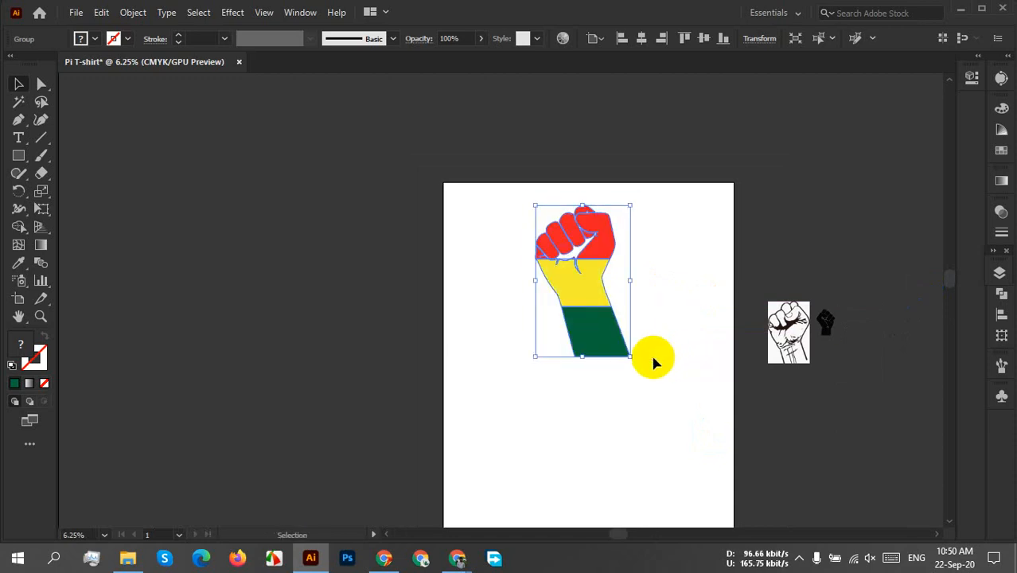
Move the enlarged tricolour fist off the artboard, placing it to the right of the two reference images.
left_click_drag(659, 409, 583, 382)
left_click(608, 304)
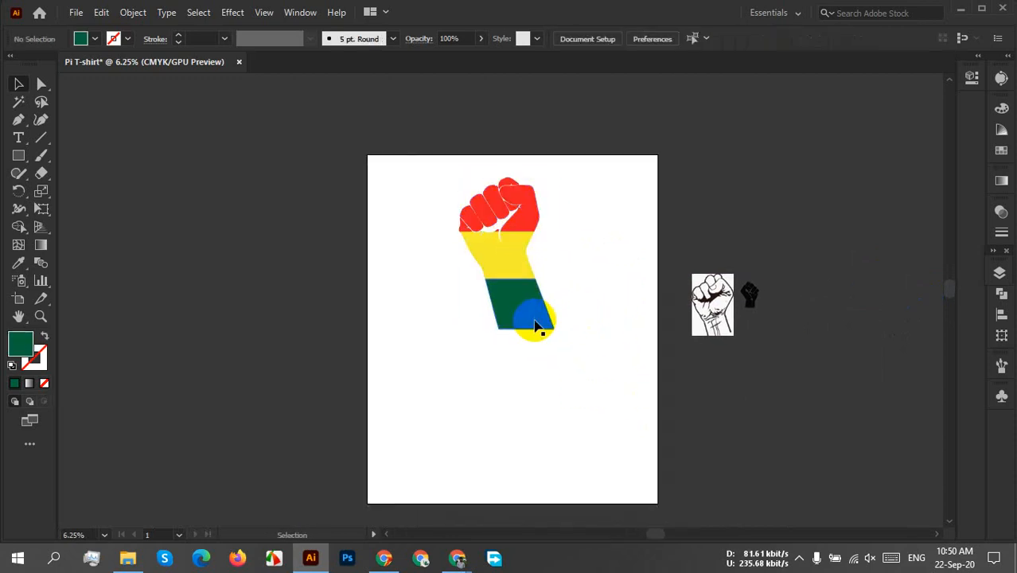
left_click_drag(536, 325, 538, 420)
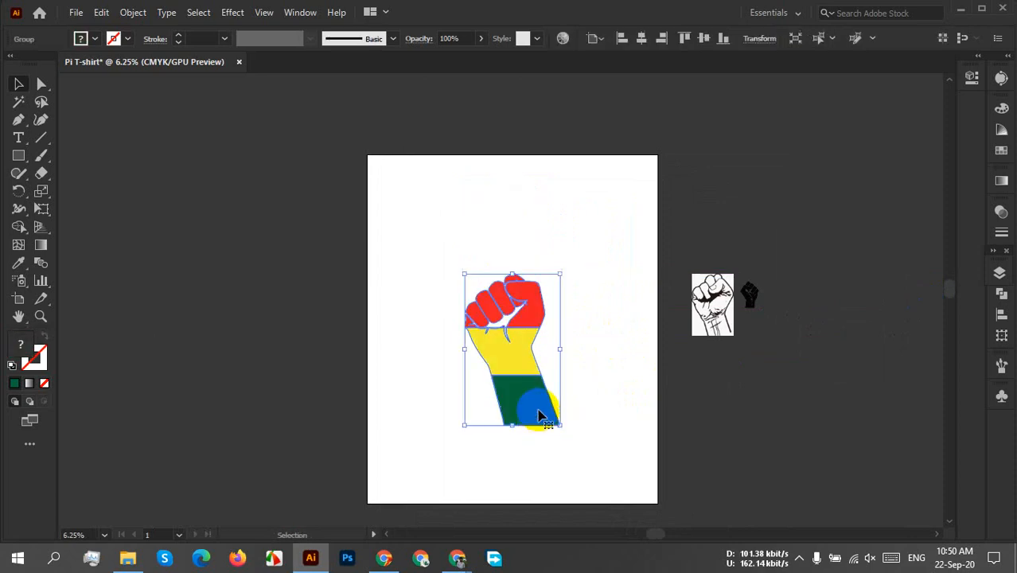
left_click(584, 314)
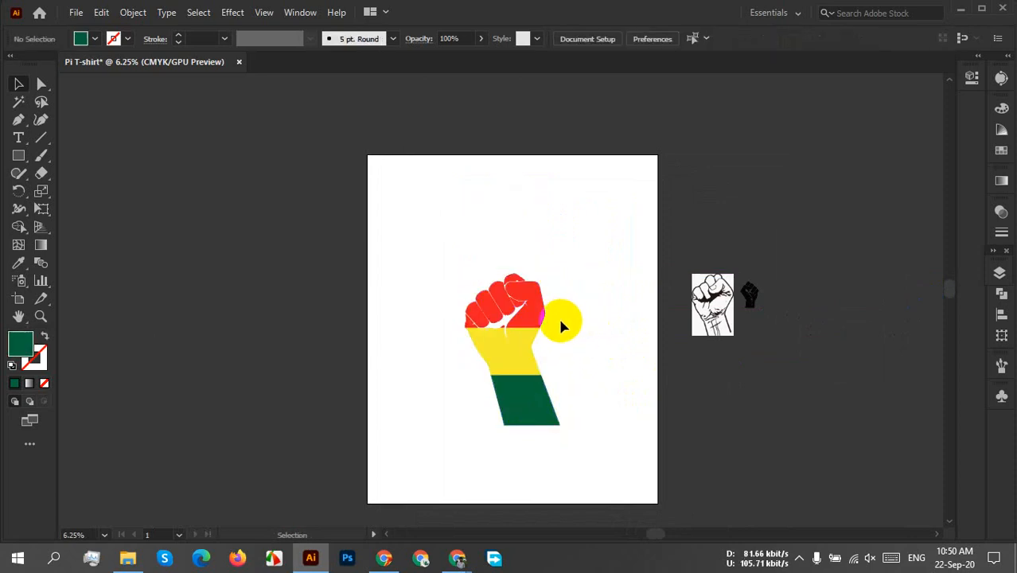
left_click_drag(493, 358, 788, 288)
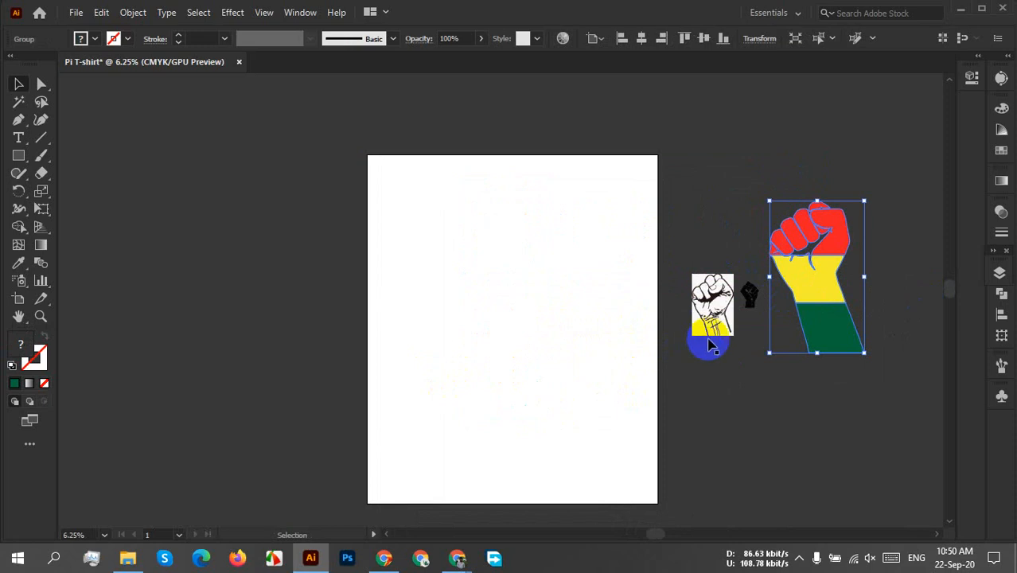
Space the black fist and the line-drawn fist image further apart, and apply Image Trace to the line drawing.
scroll(725, 334, "up", 7)
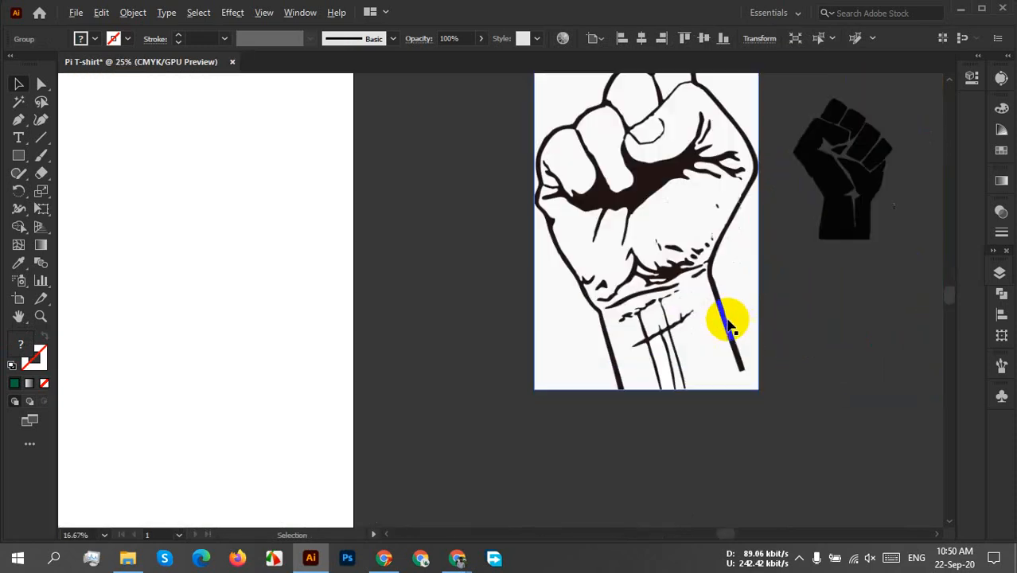
scroll(726, 334, "down", 2)
left_click_drag(717, 293, 503, 355)
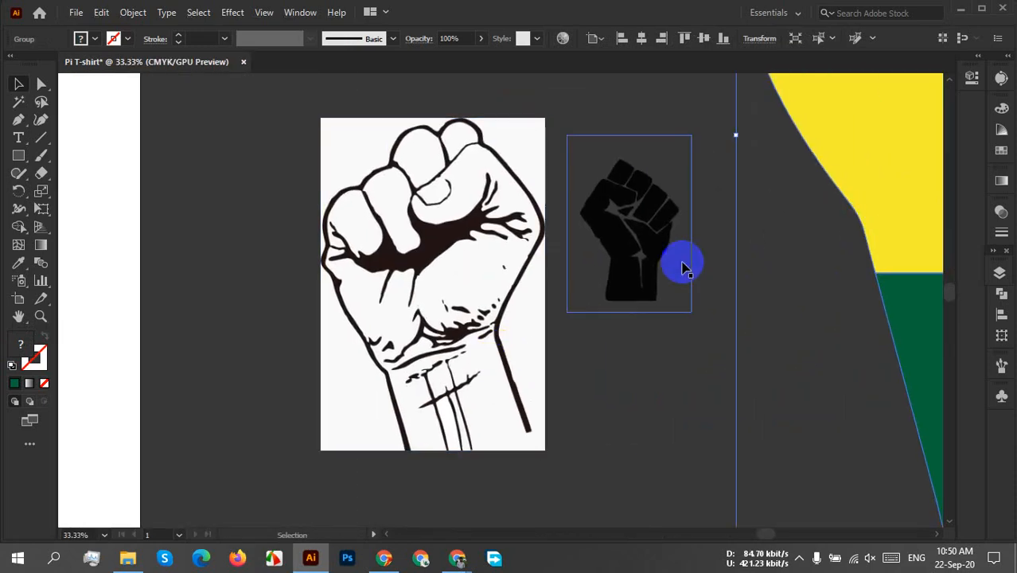
left_click_drag(656, 255, 742, 262)
left_click_drag(447, 324, 395, 330)
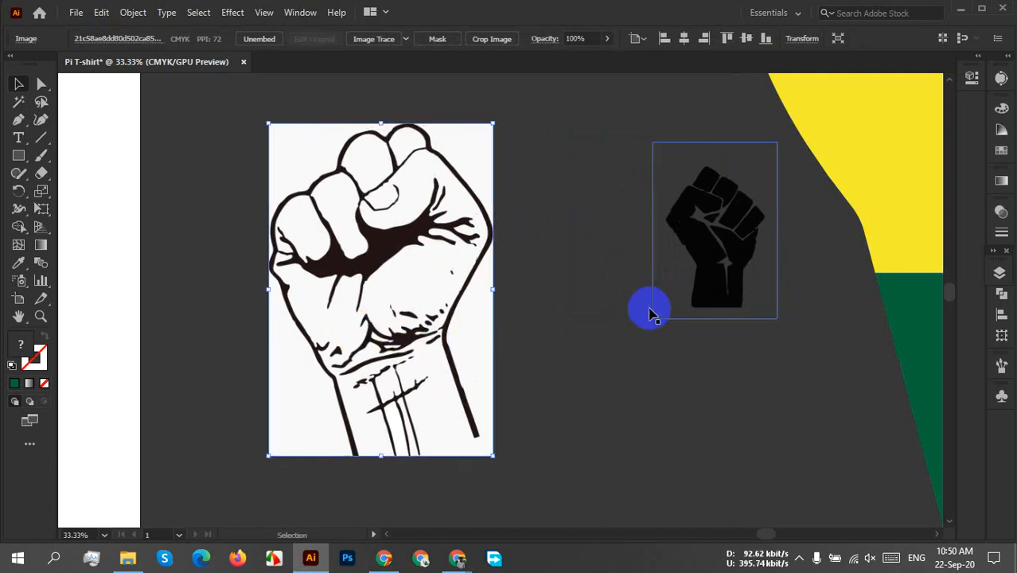
left_click(369, 39)
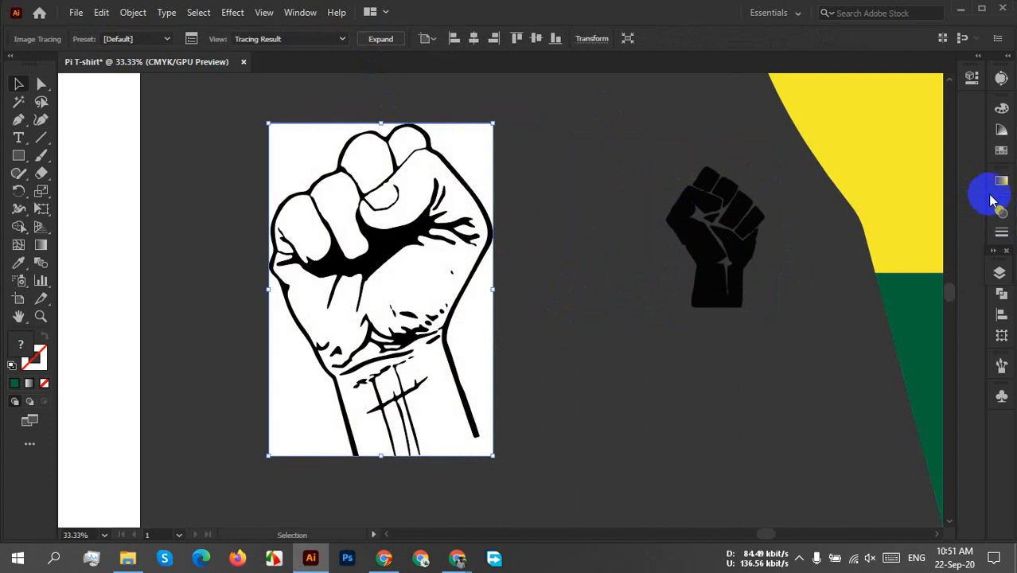
Set the line drawing's trace threshold to 225 and its paths value to 15%.
left_click(1001, 80)
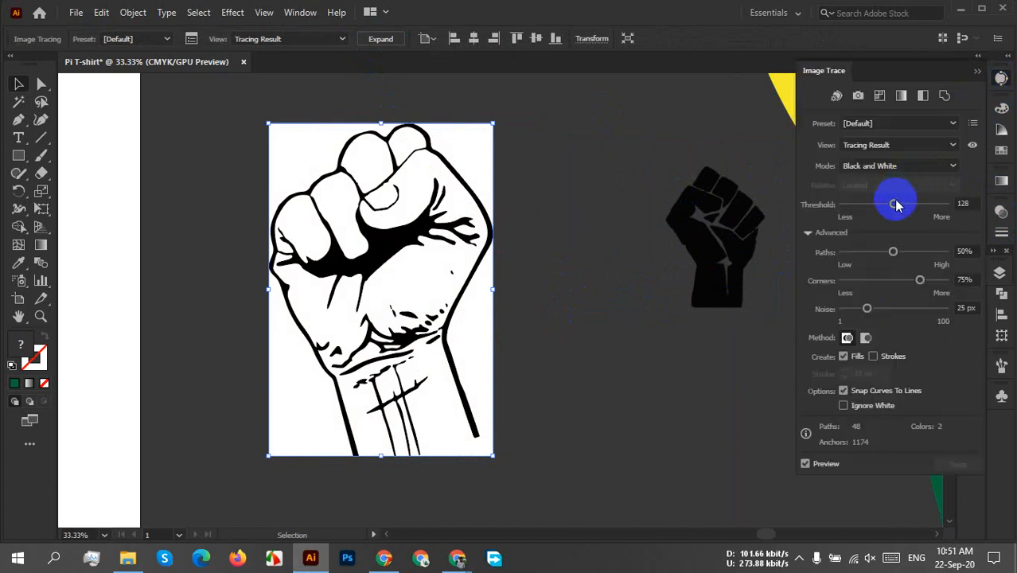
left_click_drag(896, 204, 850, 207)
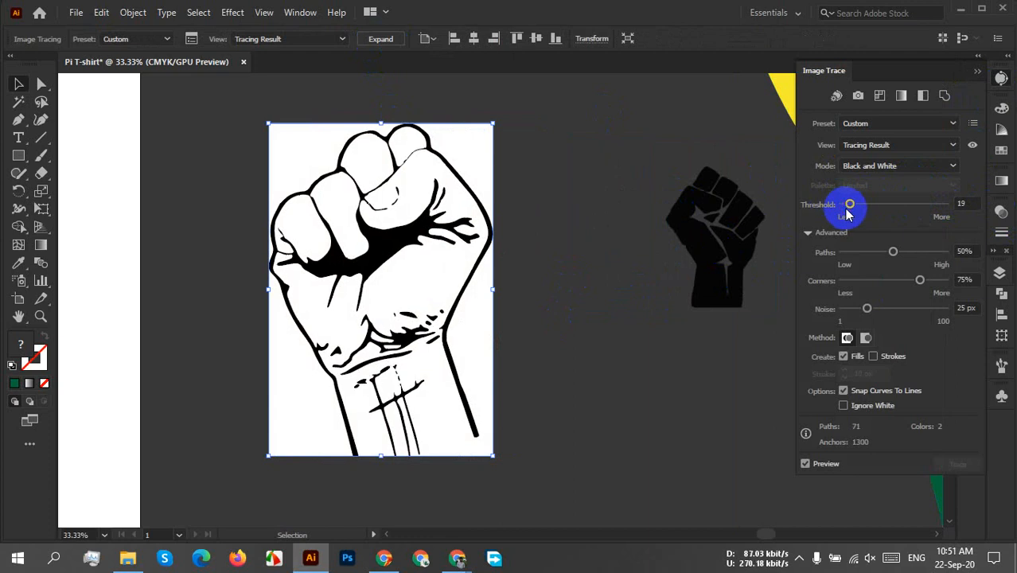
left_click_drag(852, 211, 943, 223)
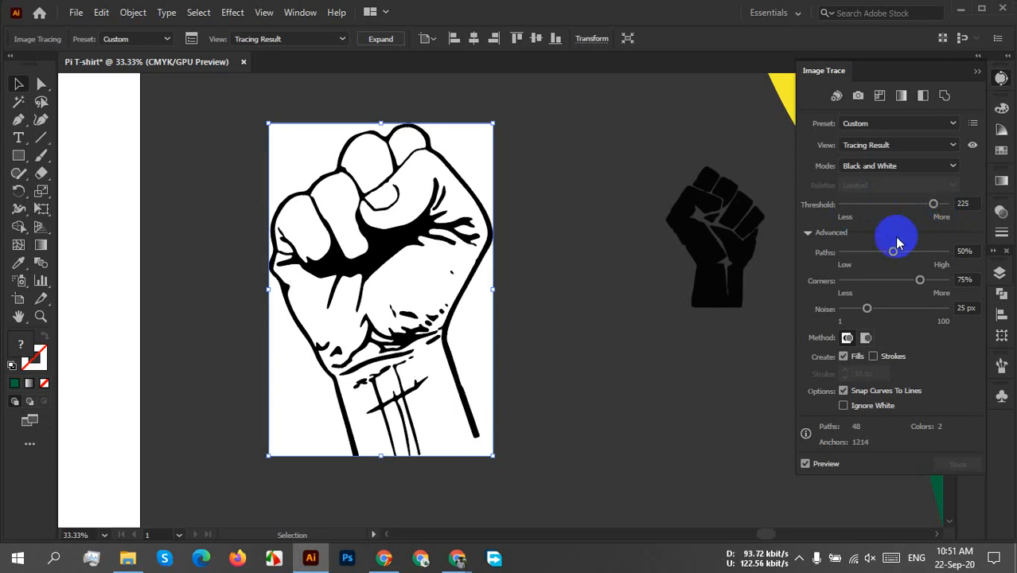
left_click_drag(892, 253, 927, 253)
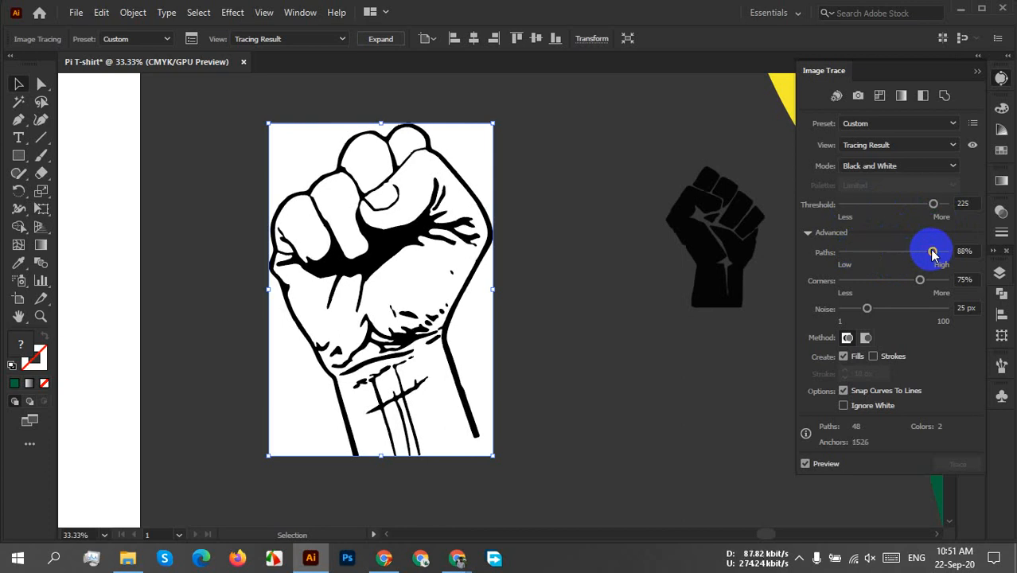
left_click_drag(933, 253, 854, 253)
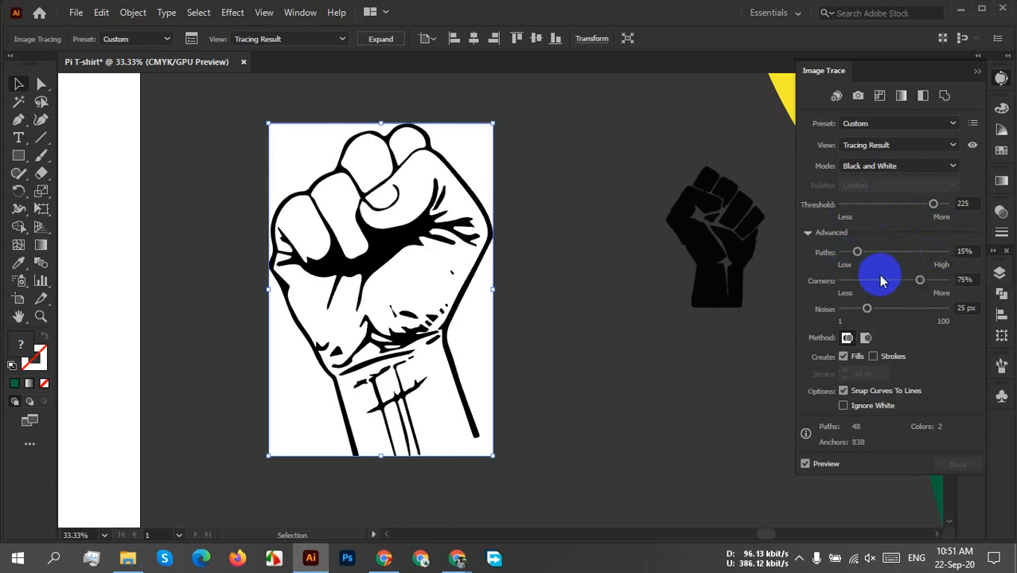
Try higher and lower corner values for the trace, and return corners to 75%.
left_click(920, 283)
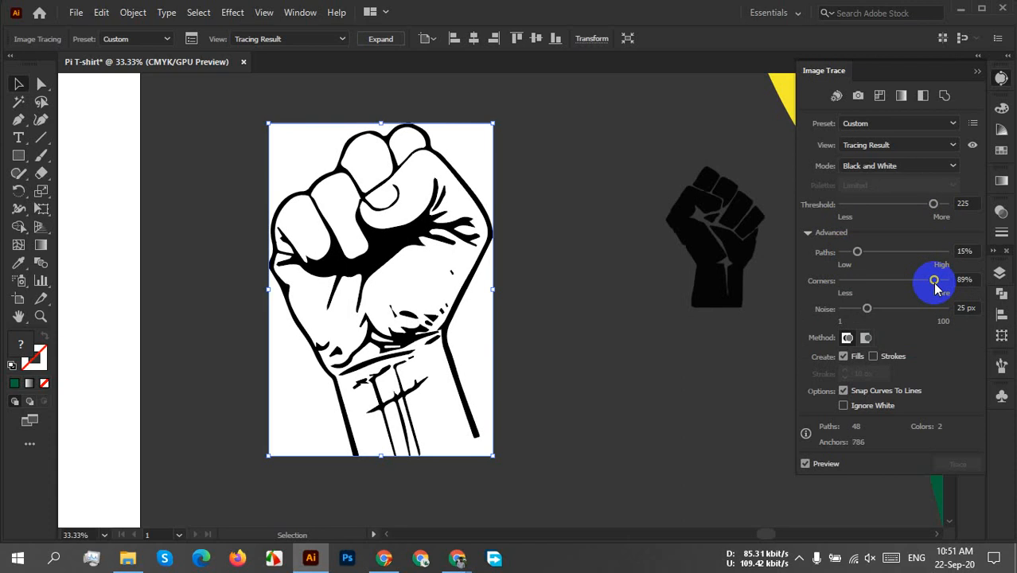
left_click_drag(935, 287, 868, 287)
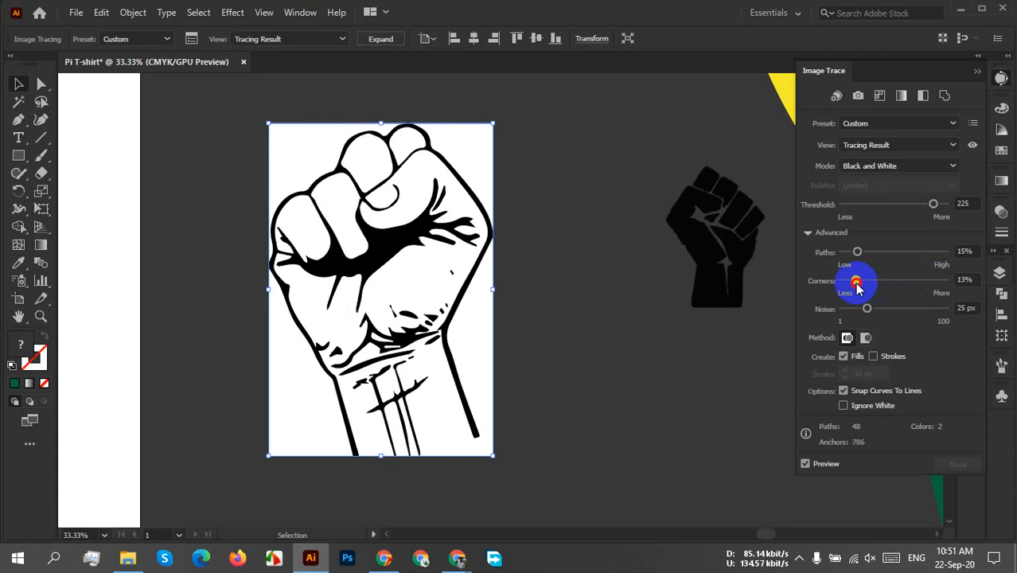
left_click_drag(853, 284, 937, 294)
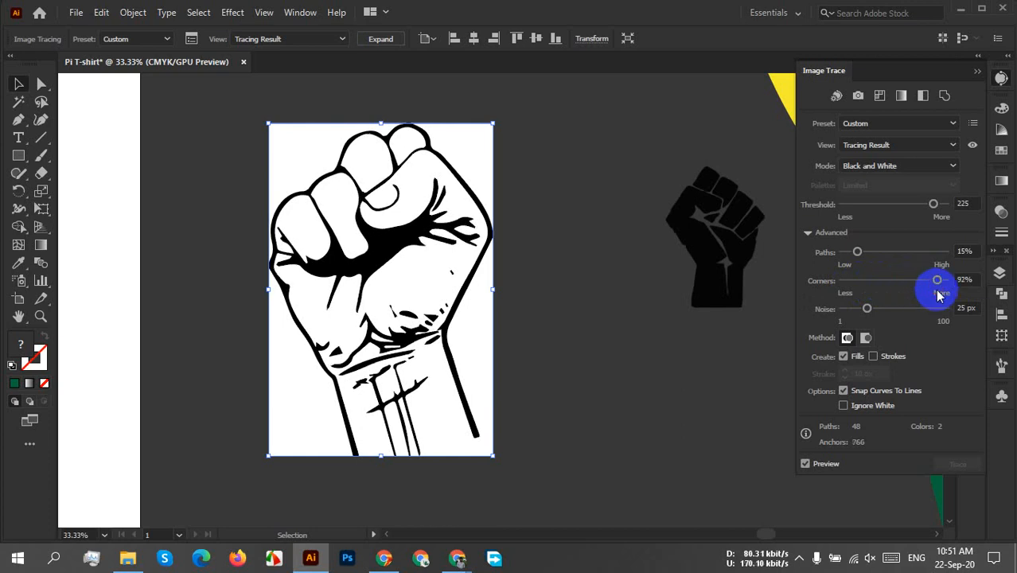
left_click_drag(938, 280, 921, 280)
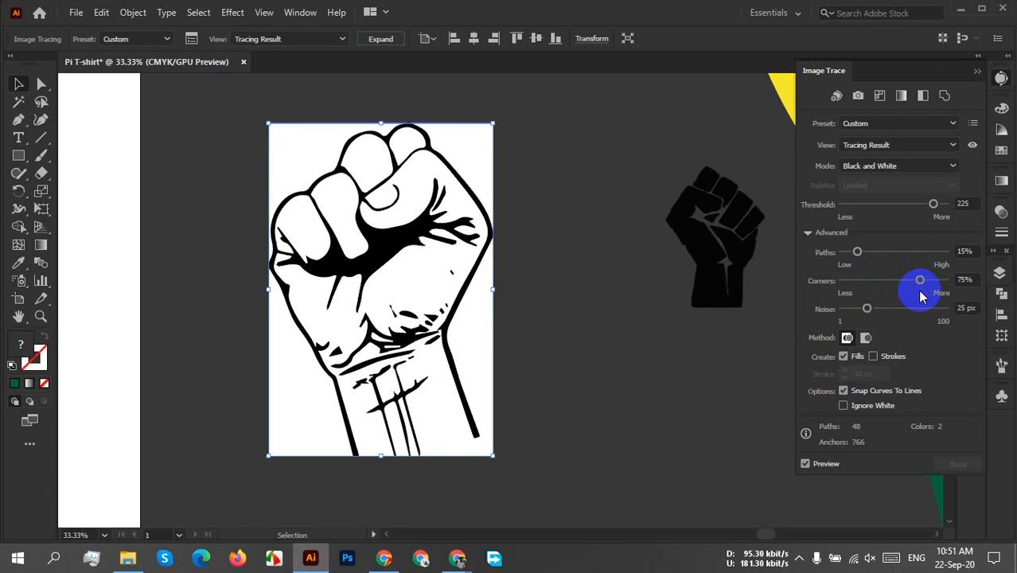
Set the trace noise to 54 px, leave Ignore White off and close the trace settings.
left_click_drag(866, 309, 943, 314)
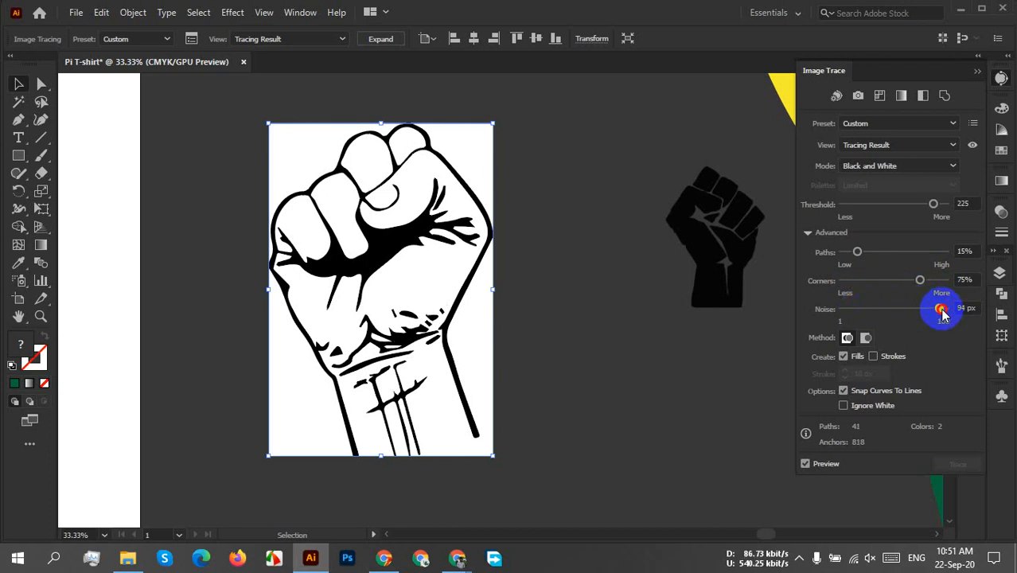
left_click_drag(941, 311, 863, 318)
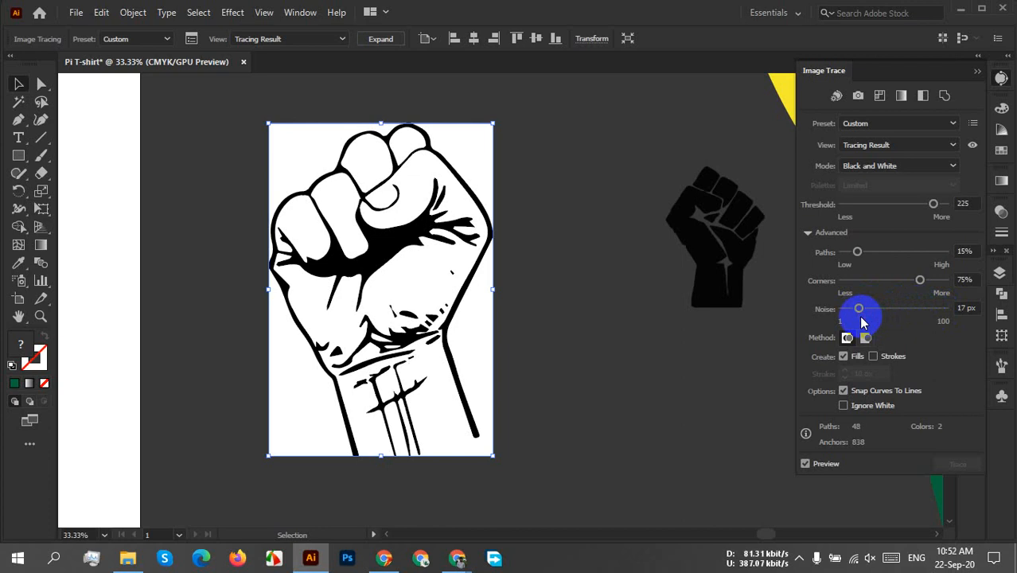
left_click_drag(862, 322, 899, 330)
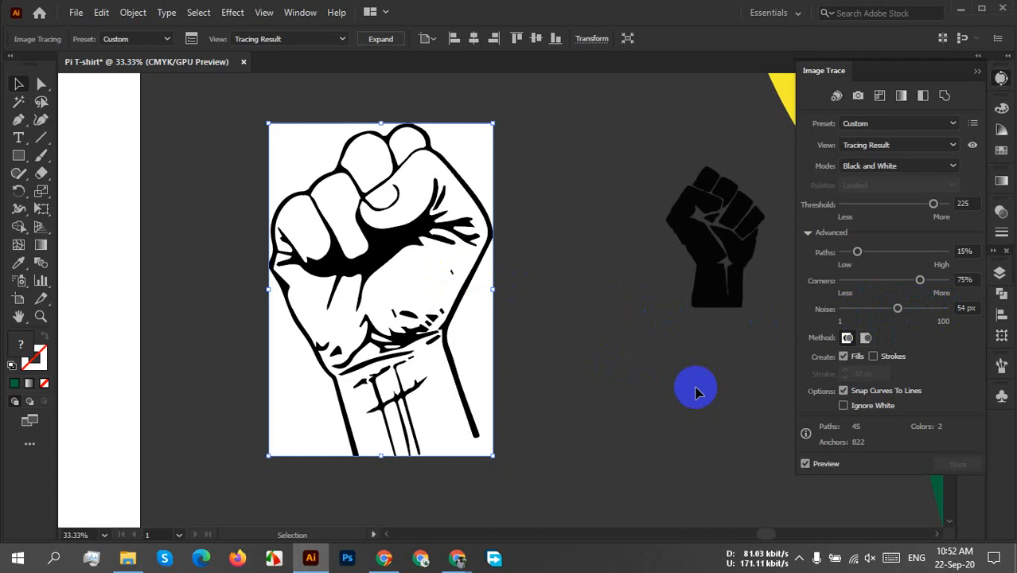
left_click(843, 406)
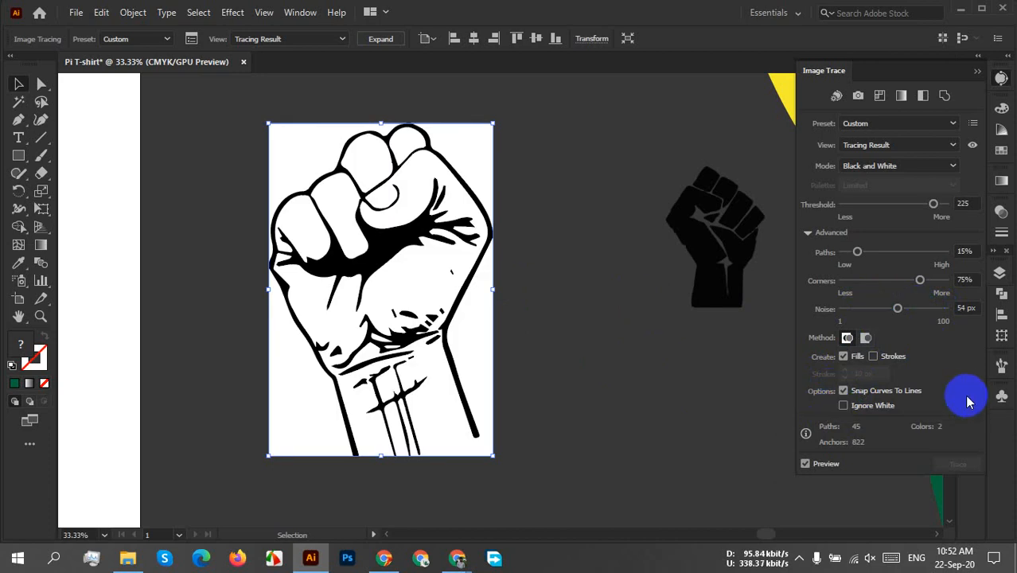
left_click(977, 71)
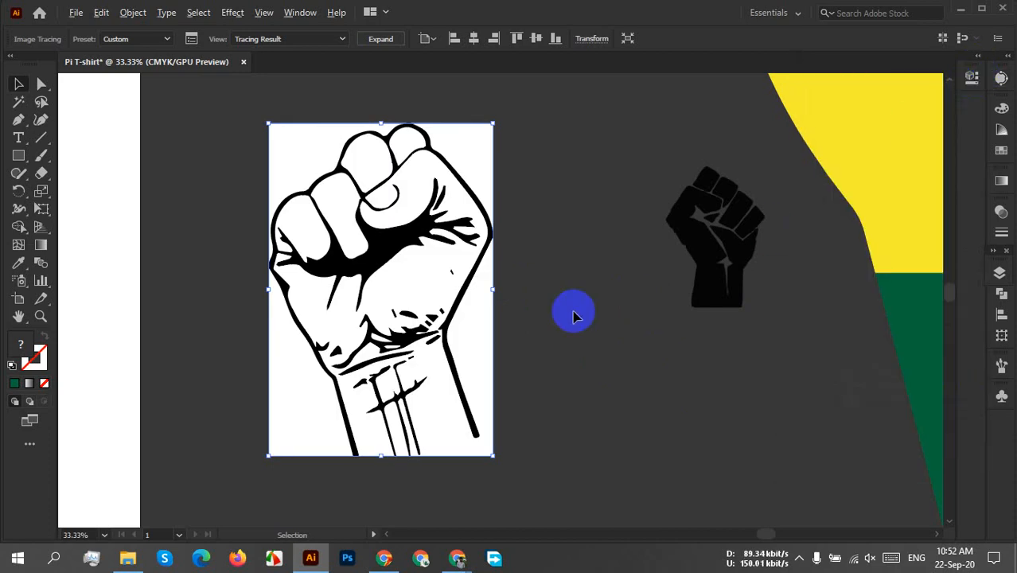
Move the small black fist image away from the traced line drawing.
scroll(574, 316, "down", 2)
scroll(559, 366, "up", 3)
left_click_drag(641, 398, 907, 288)
left_click_drag(542, 429, 626, 352)
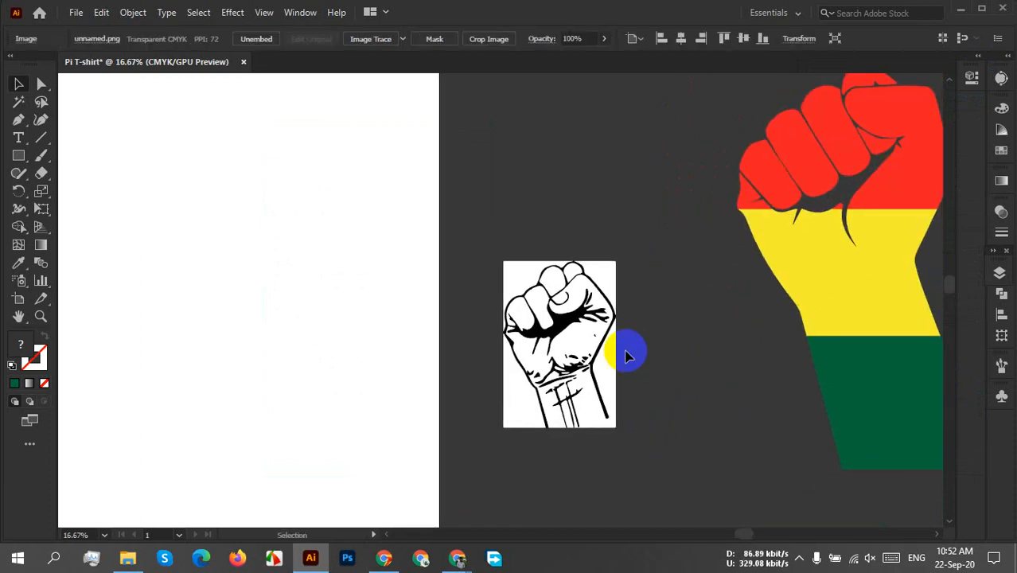
Expand the traced line-drawn fist into editable vector paths.
left_click(623, 303)
left_click(611, 293)
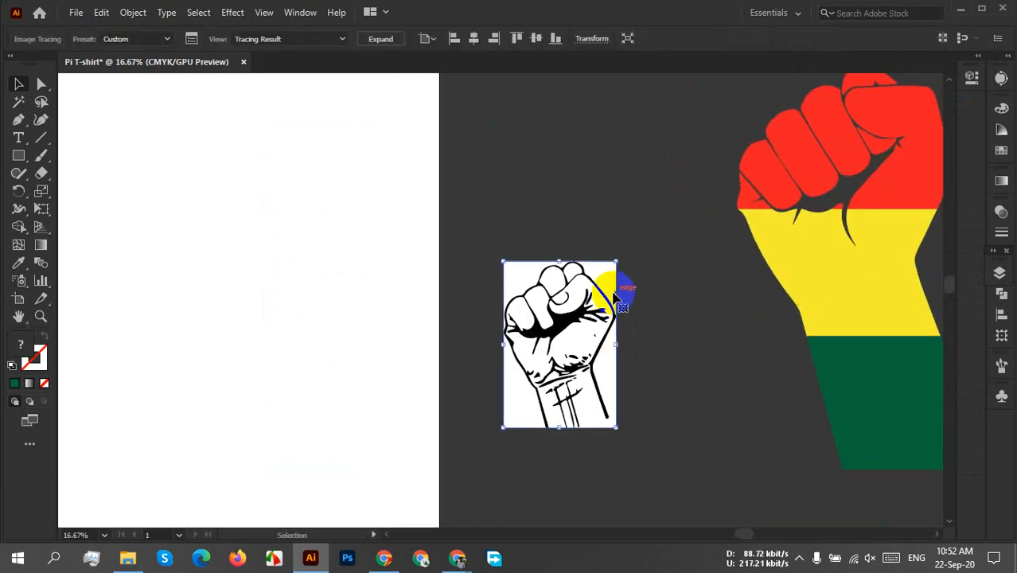
left_click(388, 45)
left_click(674, 372)
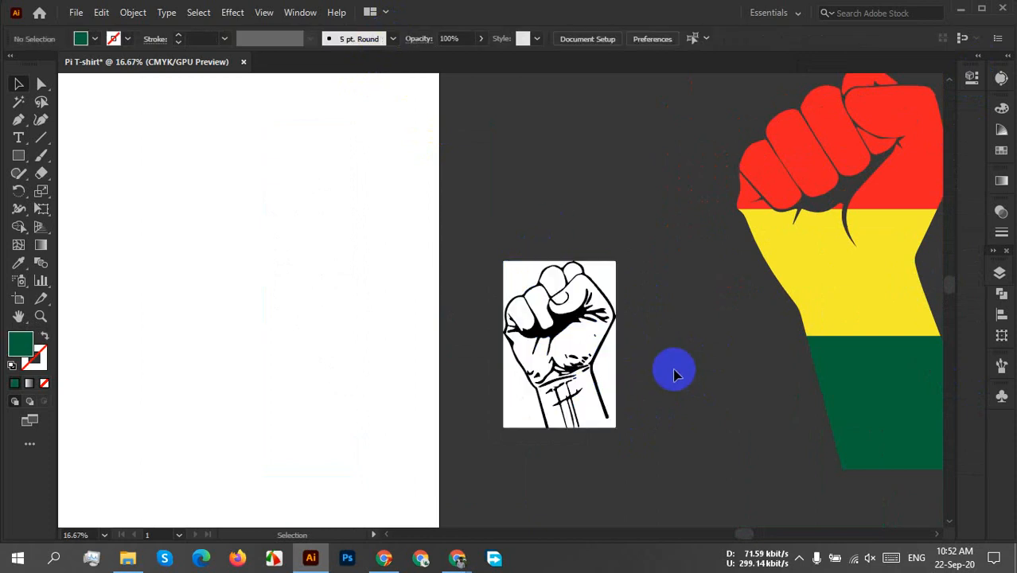
Move the expanded fist drawing further from the artboard and ungroup its paths.
scroll(659, 372, "up", 3)
left_click_drag(443, 313, 700, 356)
scroll(700, 356, "down", 2)
right_click(677, 309)
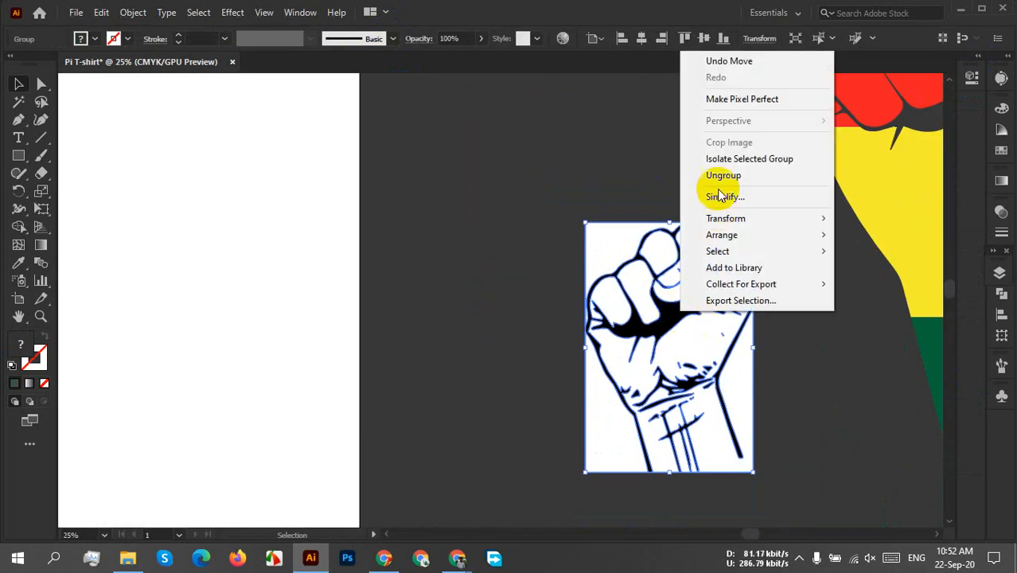
left_click(722, 176)
left_click(790, 379)
Try pulling the white corner background and the white hand shape out of the drawing, and undo both moves.
left_click_drag(606, 247, 476, 244)
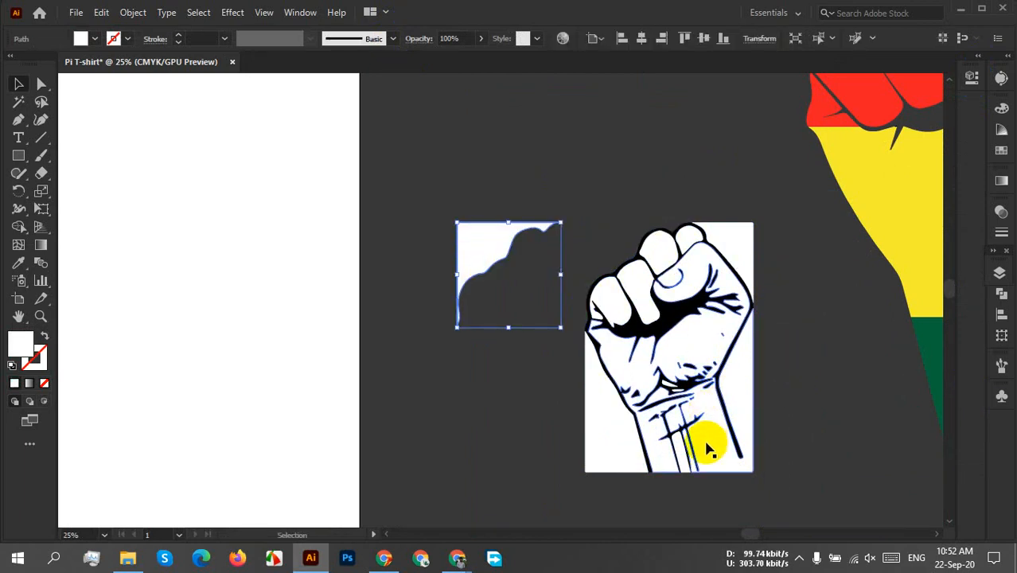
left_click_drag(712, 446, 519, 461)
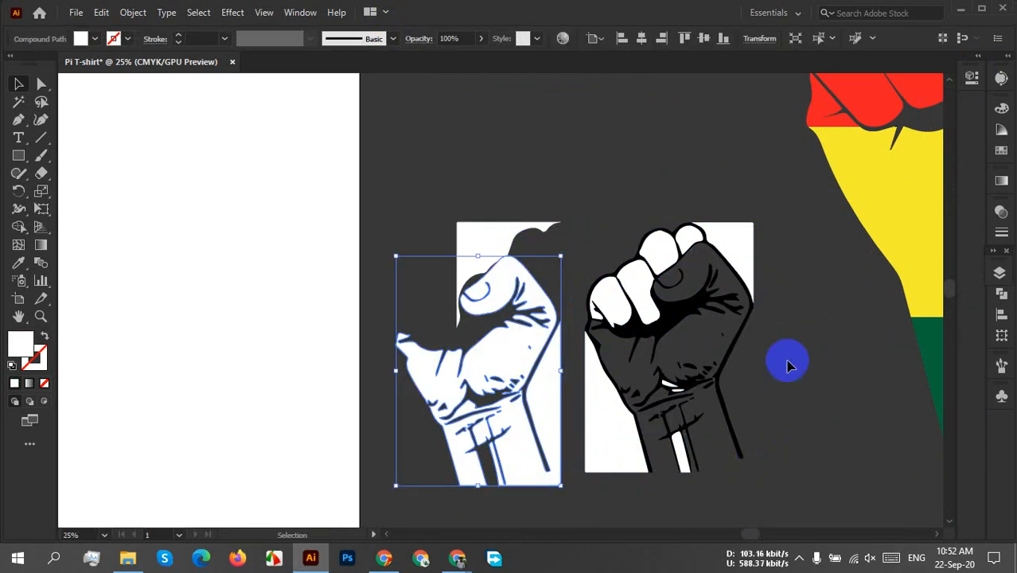
key("a")
key("ctrl+z")
key("ctrl+z")
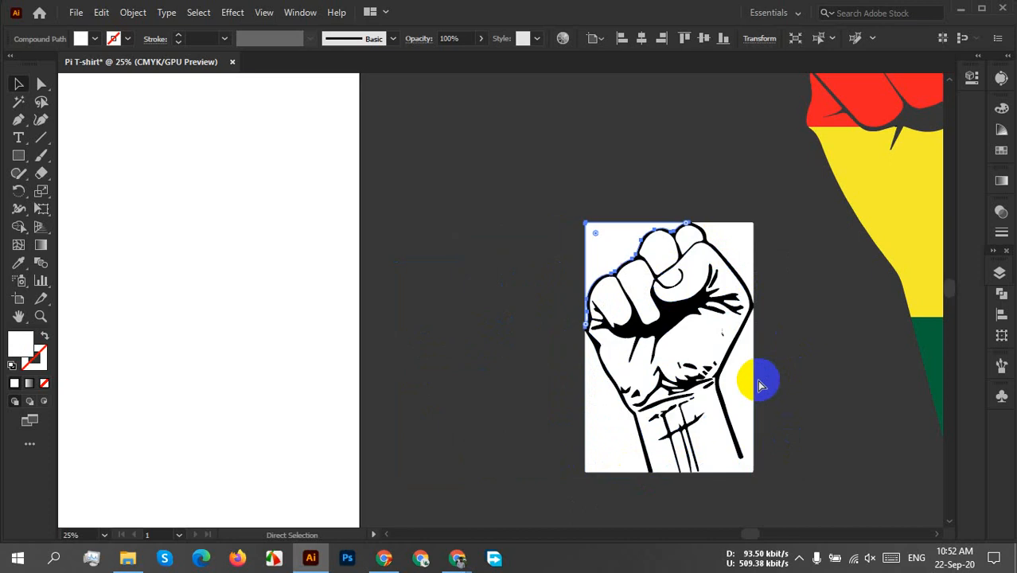
Select all the white areas of the line-drawn fist with the Magic Wand and move them beside the black line art.
left_click(791, 381)
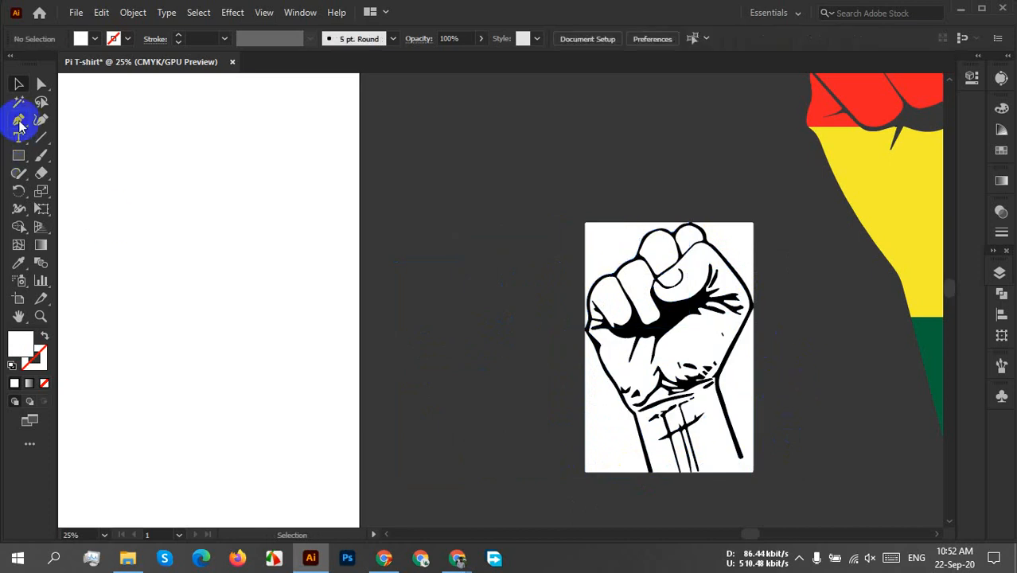
left_click(19, 102)
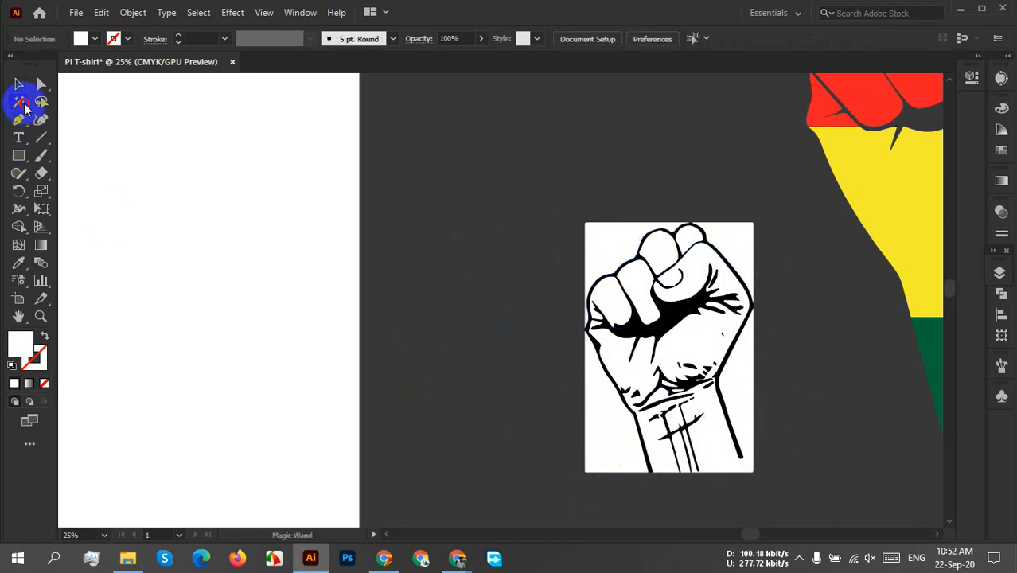
left_click(386, 178)
left_click(598, 245)
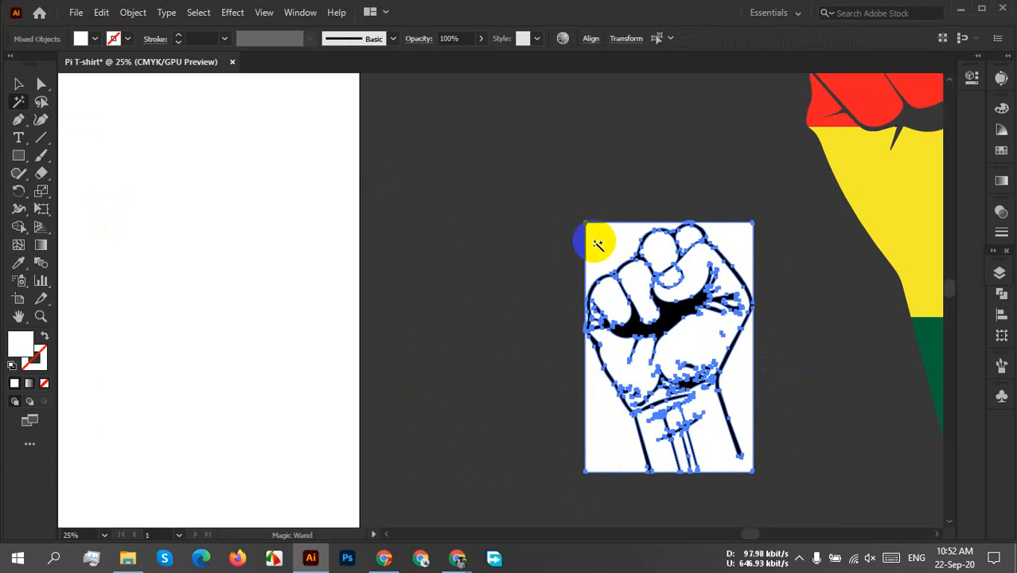
left_click(18, 85)
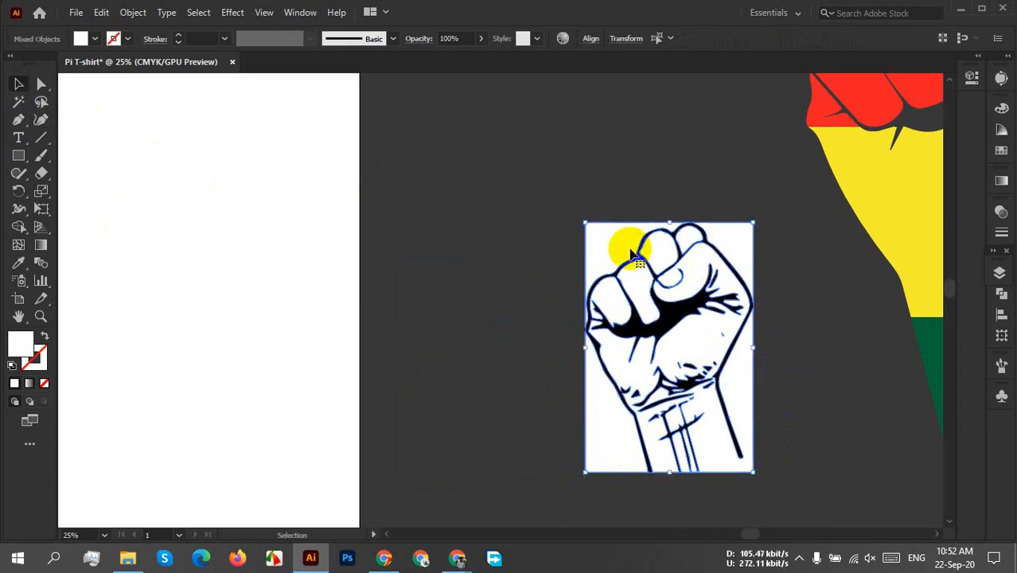
left_click_drag(629, 249, 424, 238)
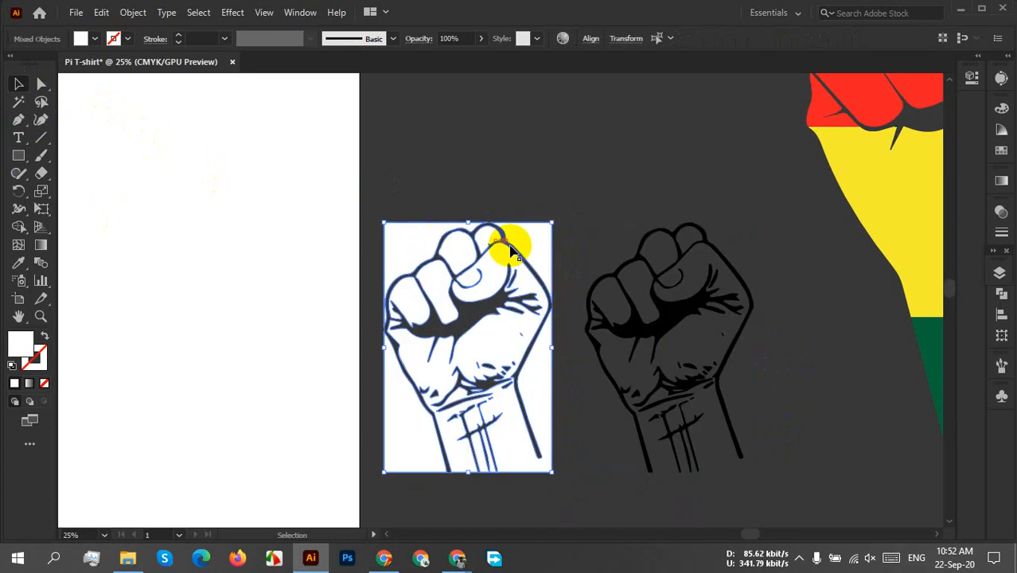
left_click(821, 303)
Examine the separated black line art and white fist shapes up close and beside the coloured fist.
scroll(561, 349, "up", 2)
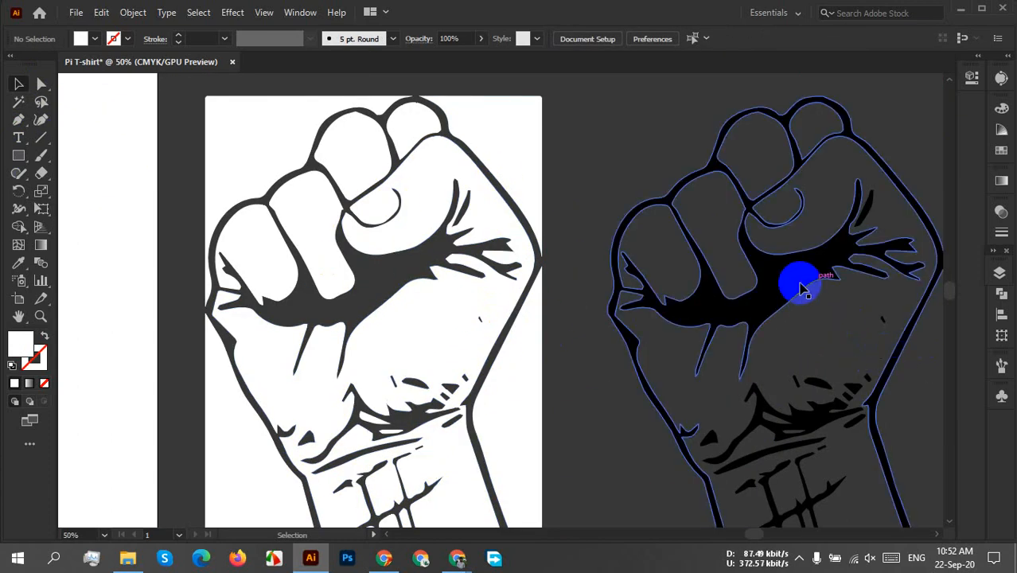
scroll(808, 315, "down", 1)
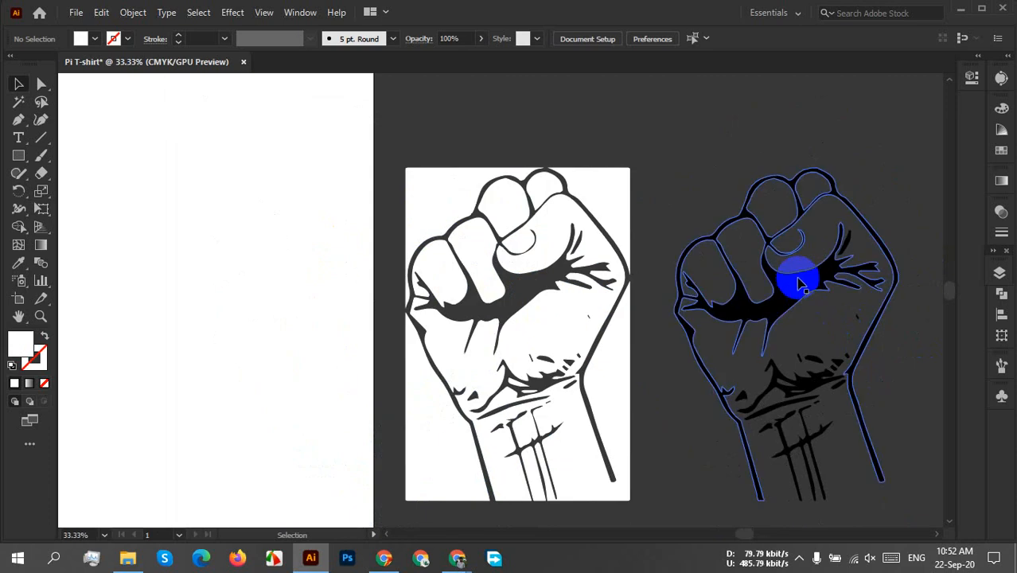
scroll(874, 291, "down", 1)
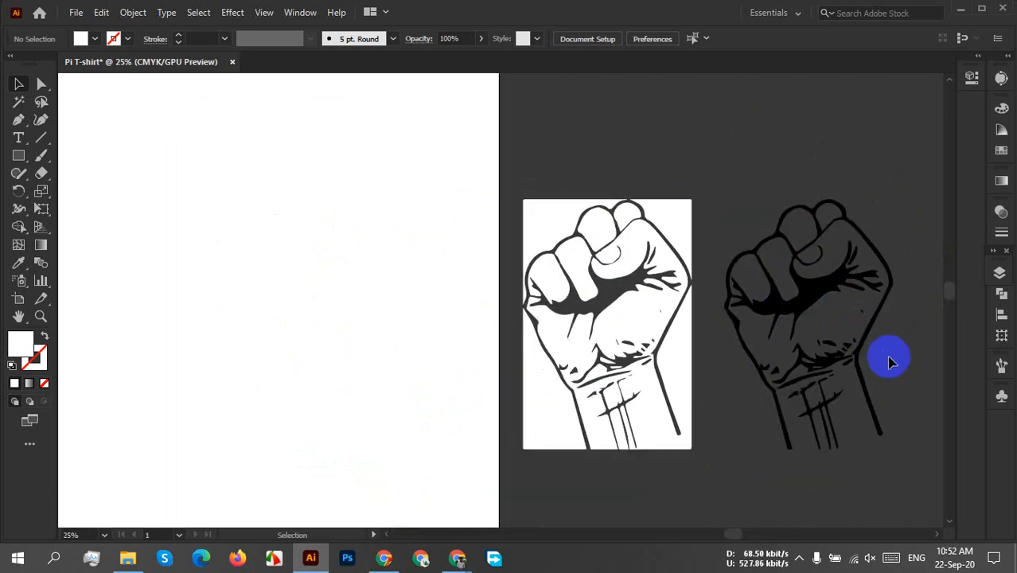
scroll(890, 362, "up", 2)
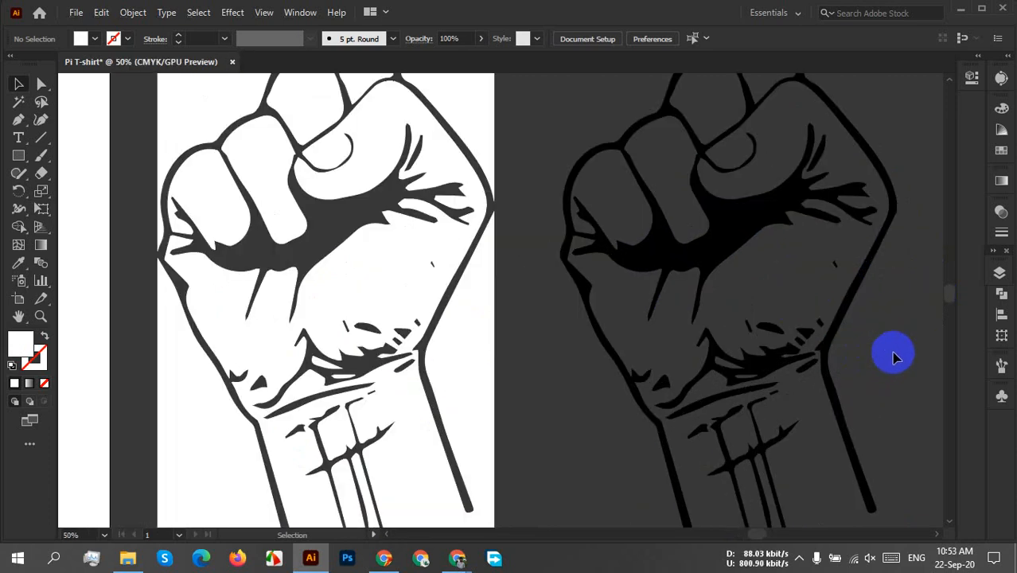
scroll(894, 352, "down", 1)
left_click_drag(926, 350, 616, 327)
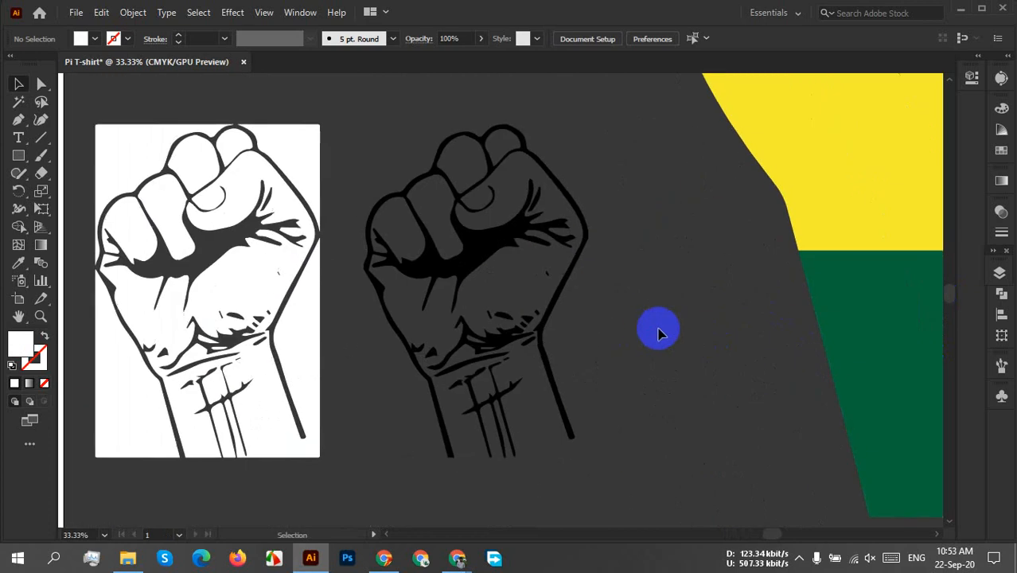
scroll(657, 331, "down", 3)
Try selecting the black line-art paths by colour with the Magic Wand, and clear the selection.
left_click(853, 207)
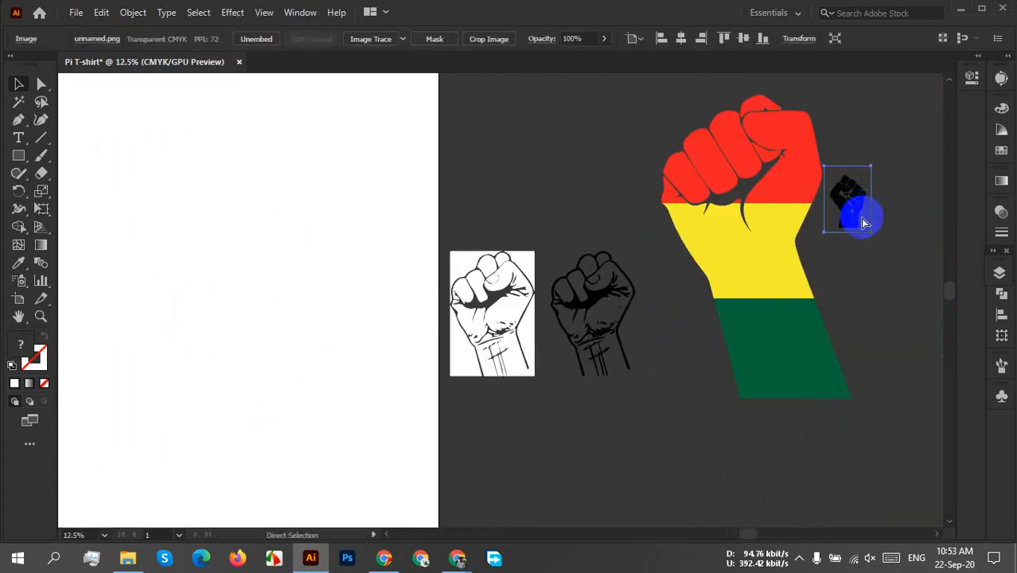
left_click(19, 101)
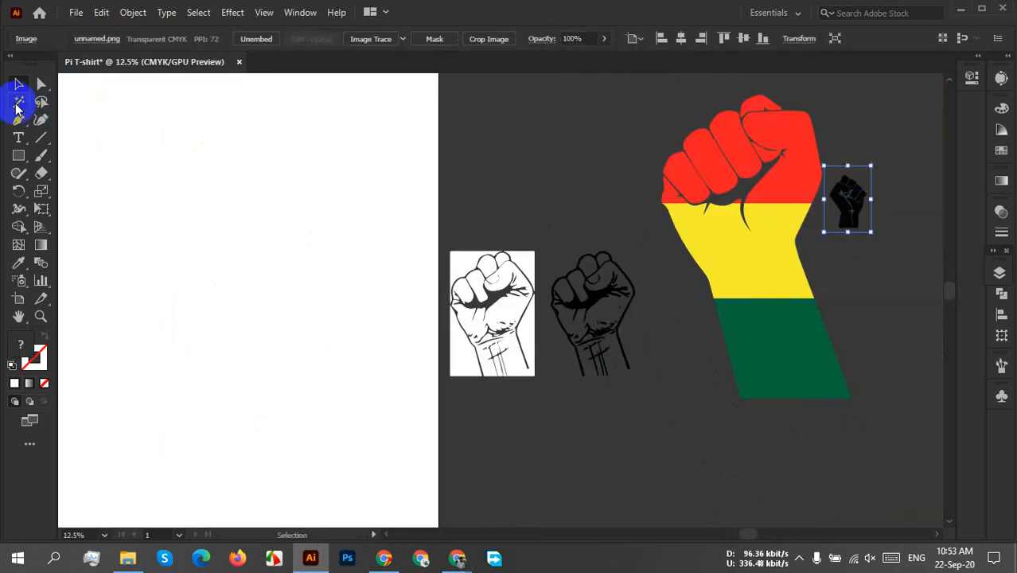
left_click(525, 364)
left_click(596, 297)
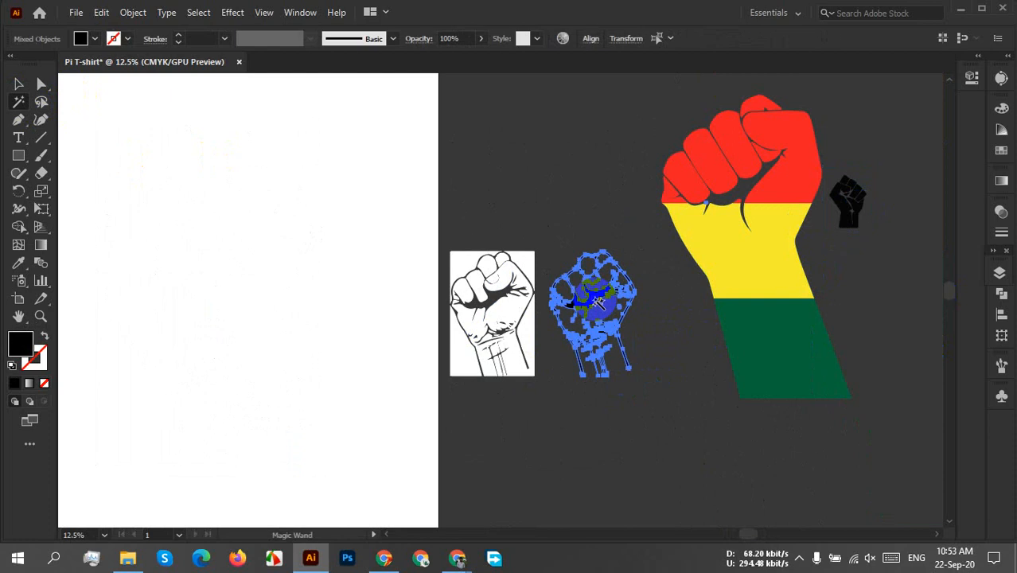
left_click(851, 194)
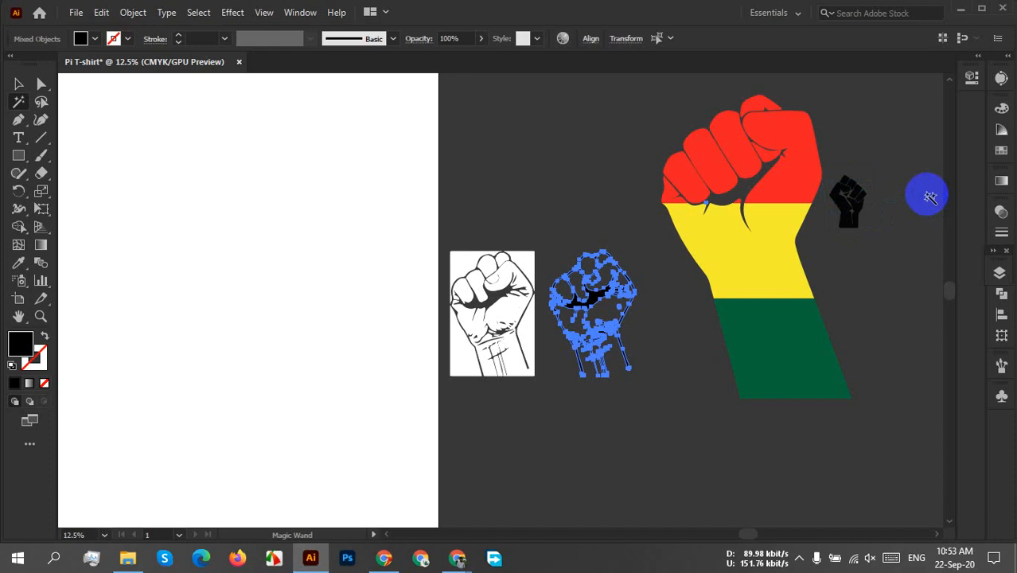
left_click(19, 84)
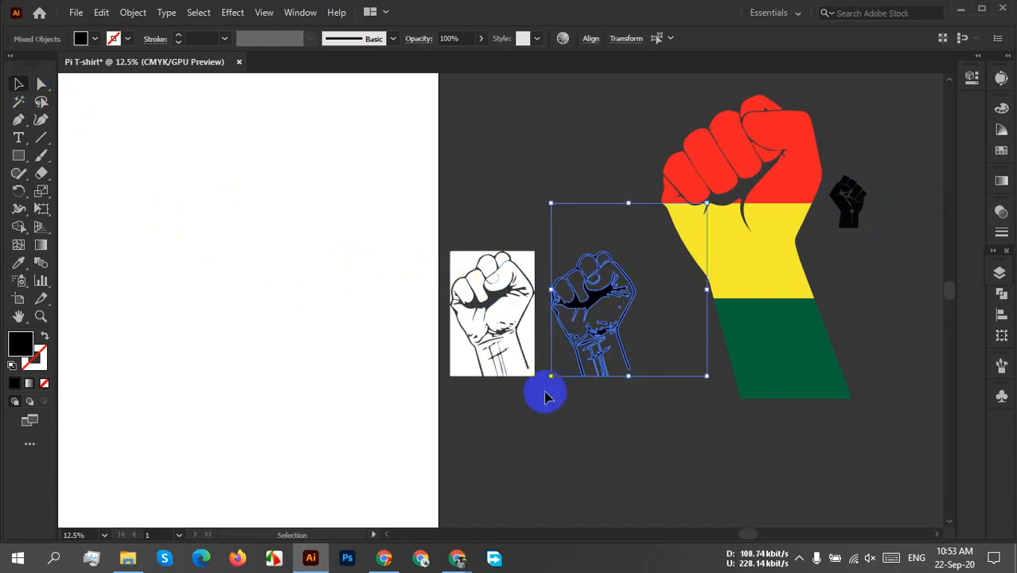
scroll(522, 338, "up", 2)
scroll(523, 336, "up", 2)
left_click(626, 295)
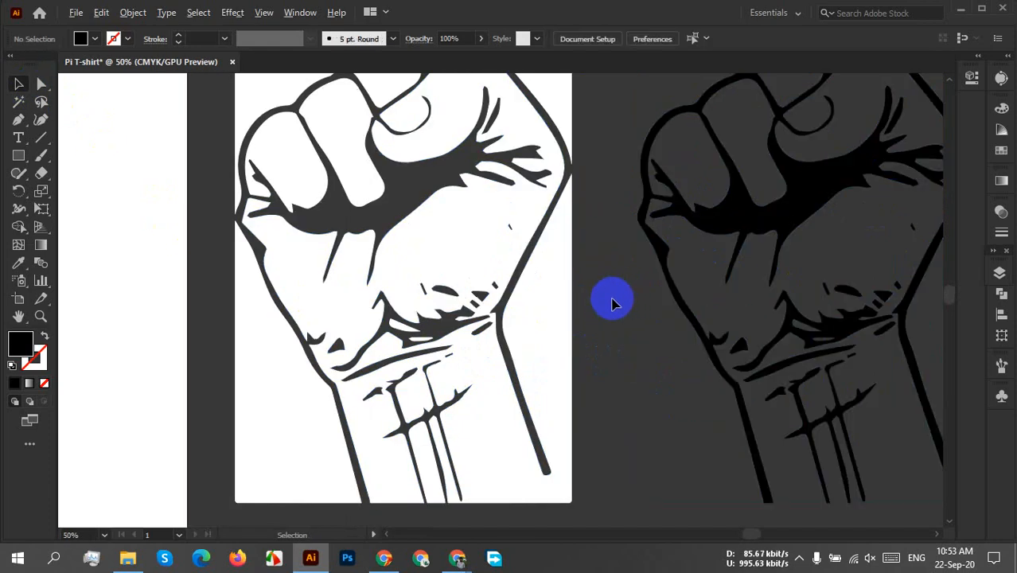
Delete the white background piece at the upper-right corner of the white fist artwork.
scroll(611, 300, "down", 1)
left_click_drag(588, 312, 567, 393)
left_click(555, 199)
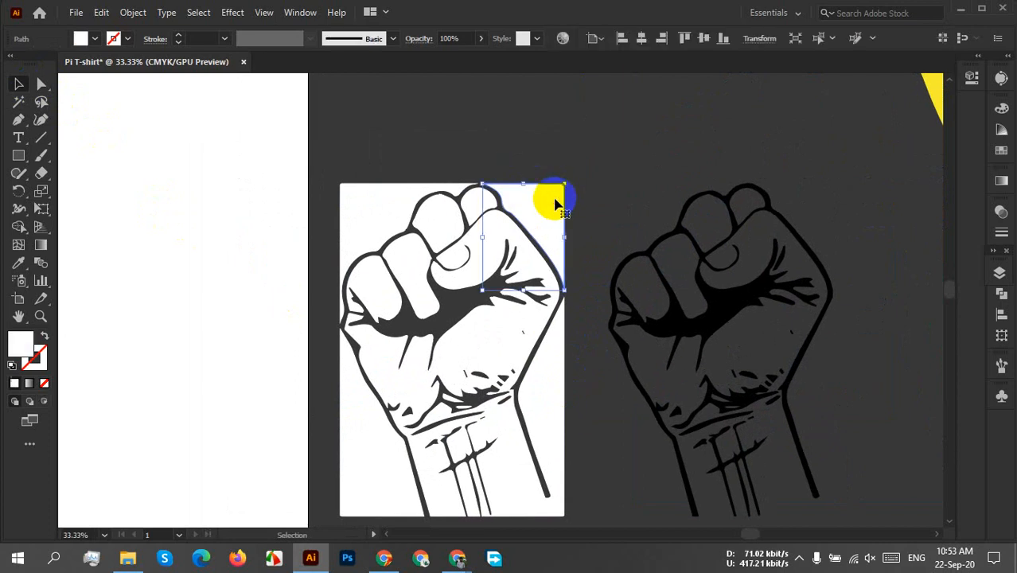
key("Delete")
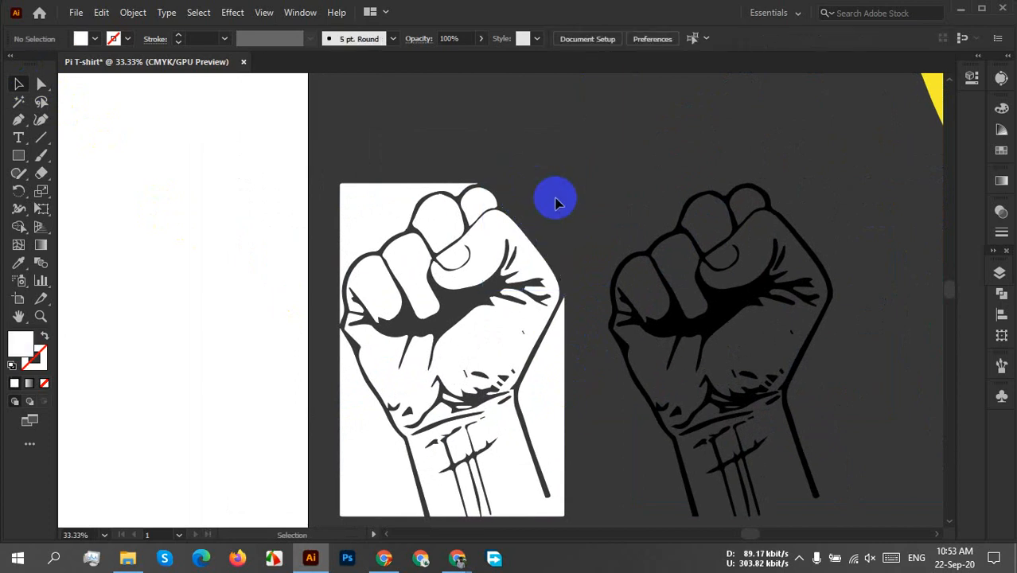
Try deleting the white background beside the wrist together with its palm shape, and undo the deletion.
left_click(565, 358)
key("Delete")
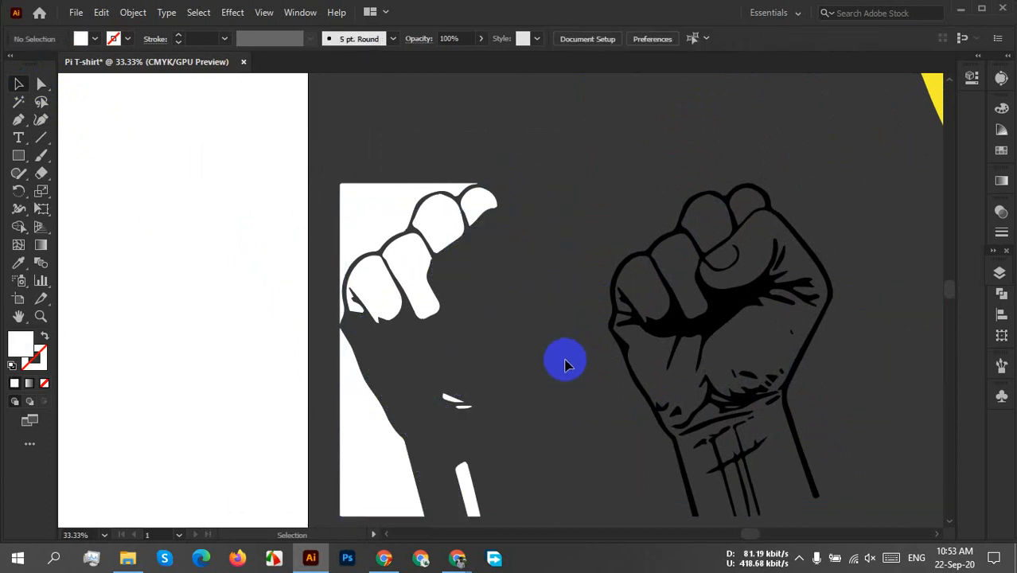
key("ctrl+z")
left_click(606, 402)
Delete the white background pieces at the lower-left and upper-left corners of the white fist artwork.
scroll(606, 404, "down", 1)
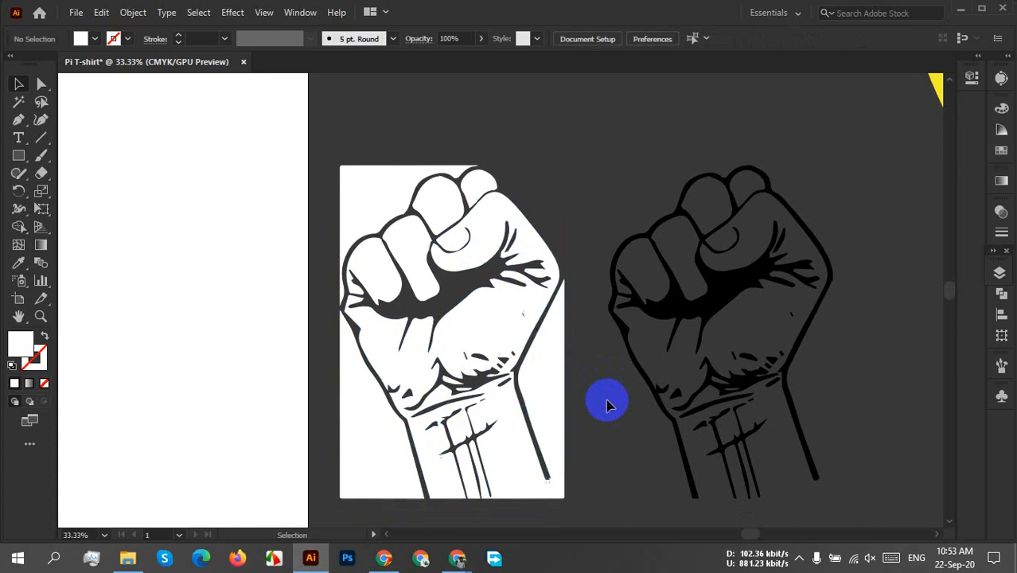
scroll(607, 404, "down", 2)
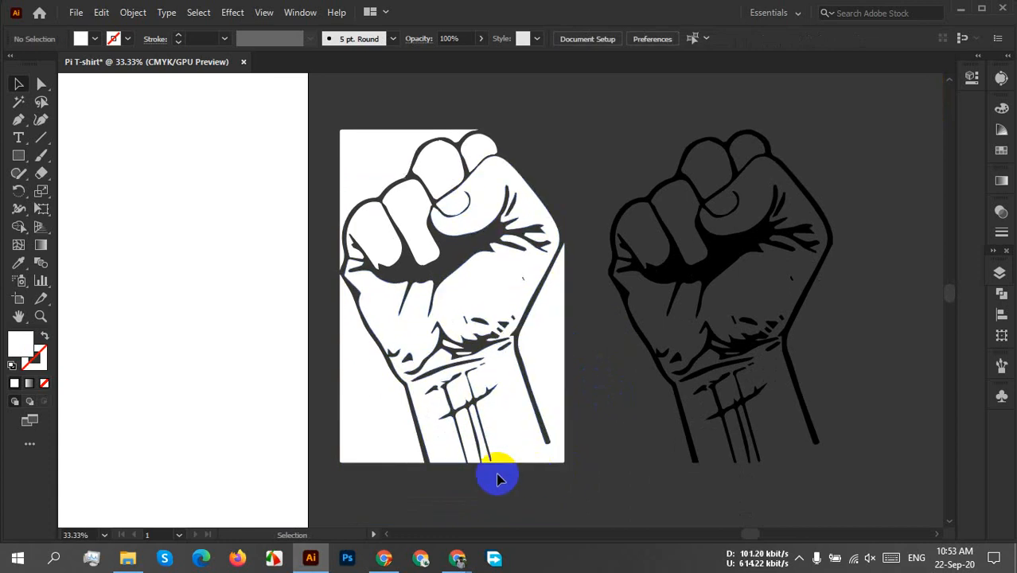
left_click(374, 438)
key("Delete")
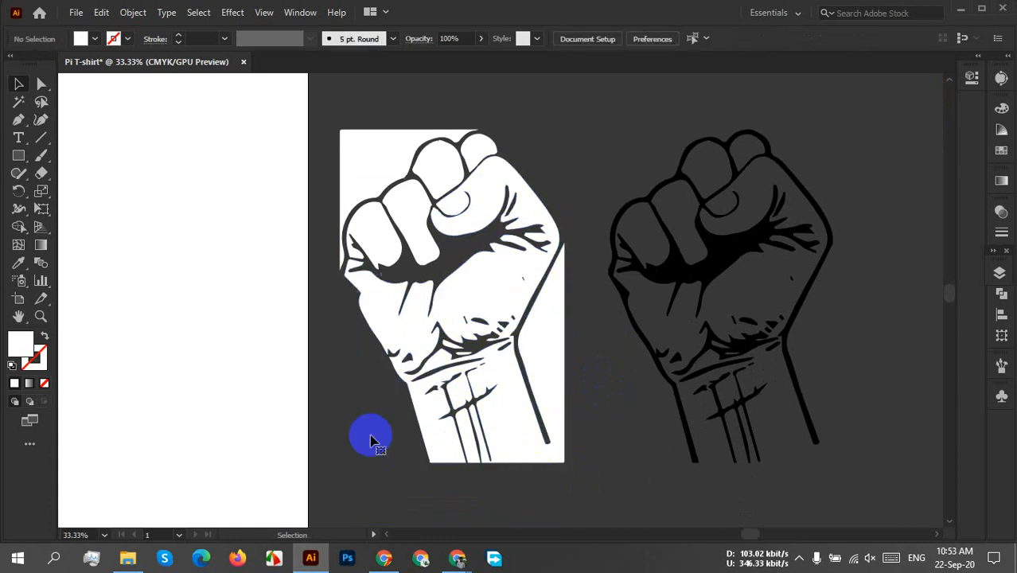
left_click(378, 167)
key("Delete")
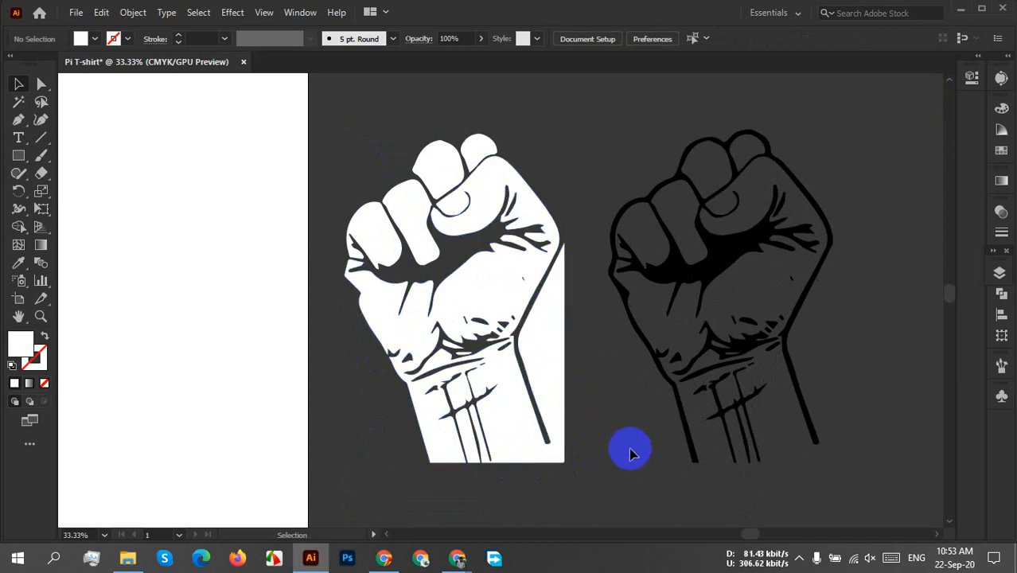
Try deleting the remaining white area on the right side of the wrist, and undo the deletion.
scroll(615, 427, "up", 3)
scroll(461, 421, "down", 3)
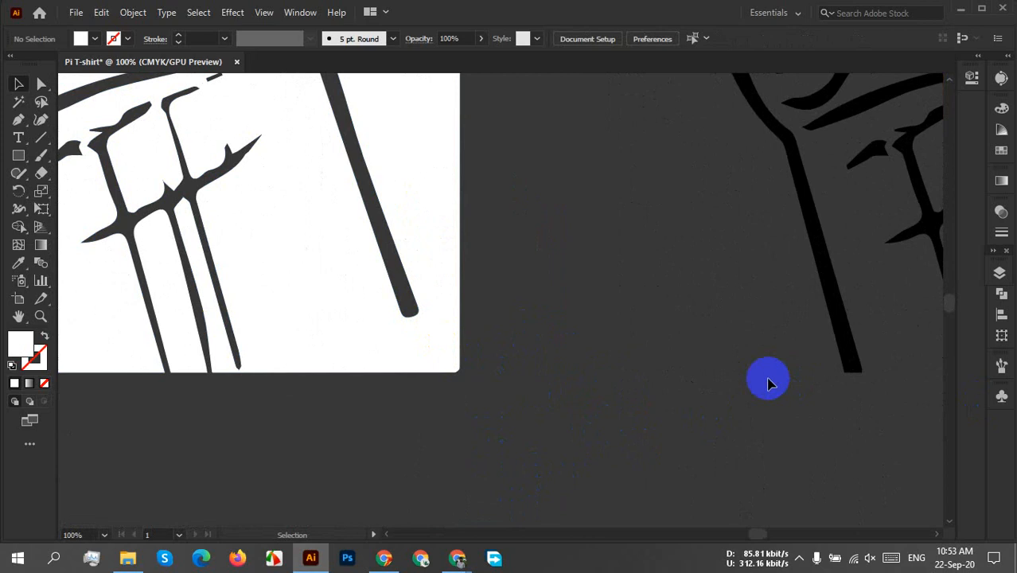
scroll(767, 381, "down", 4)
left_click(670, 310)
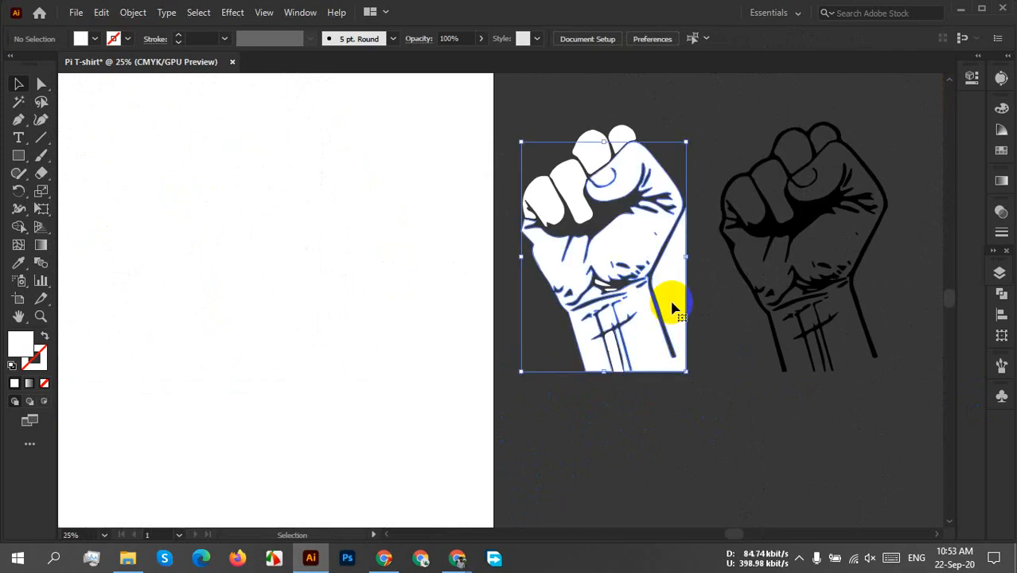
key("Delete")
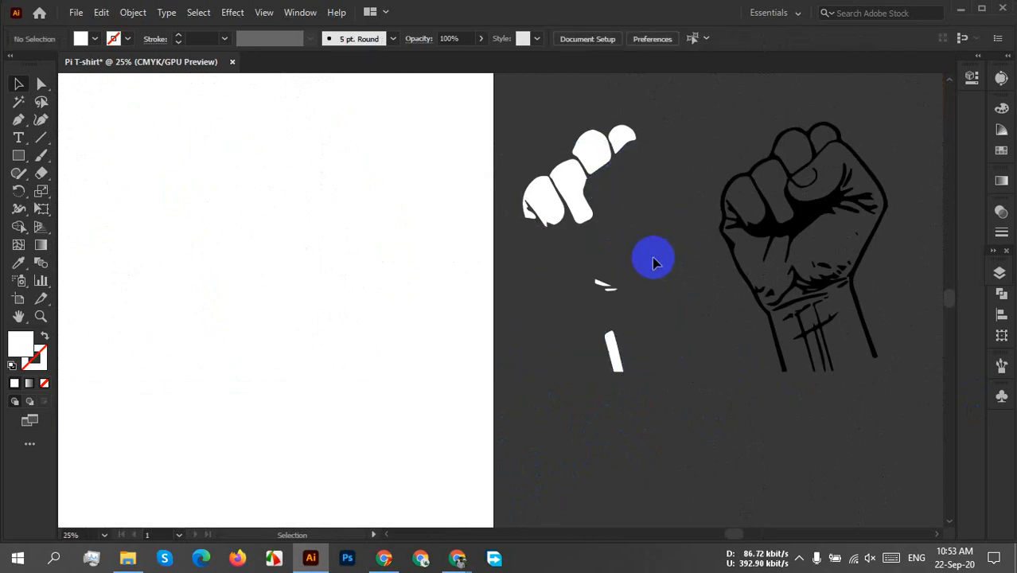
key("ctrl+z")
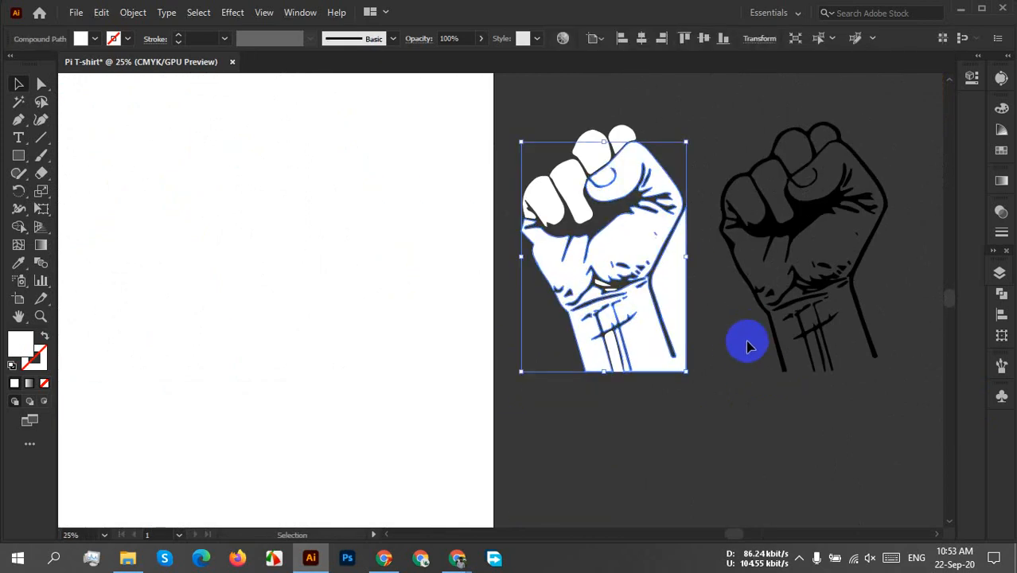
Ready the Eraser at the open end of the white fist's right wrist line, reducing its size to about the line's width.
scroll(731, 342, "up", 6)
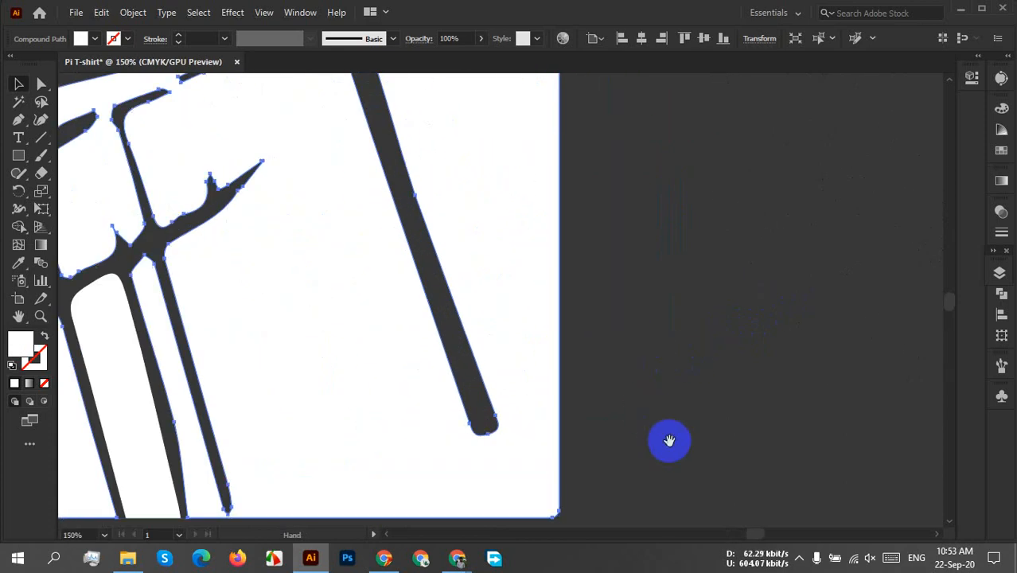
left_click_drag(667, 438, 643, 277)
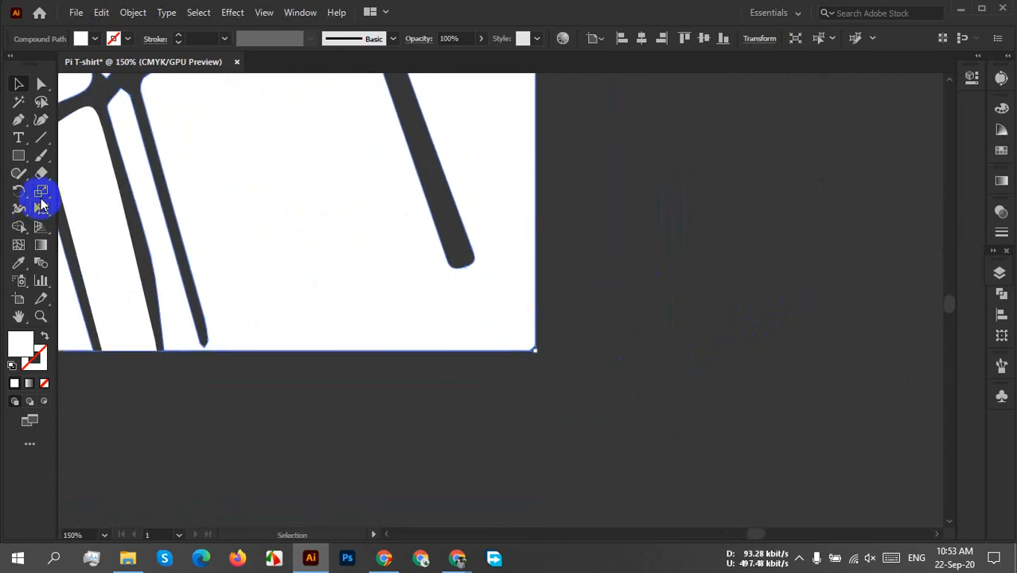
left_click(42, 173)
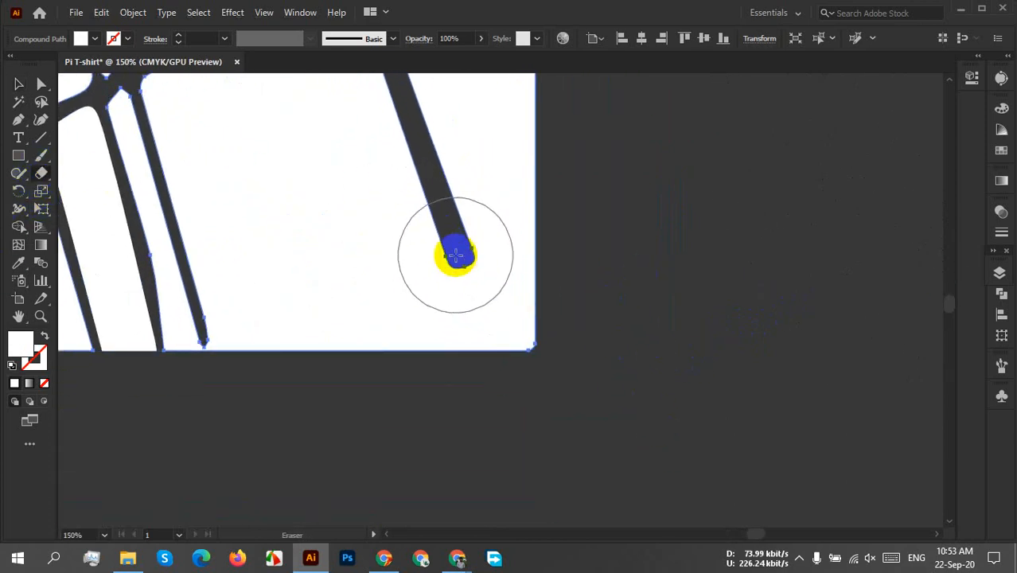
key("bracketleft")
key("bracketleft")
key("bracketleft")
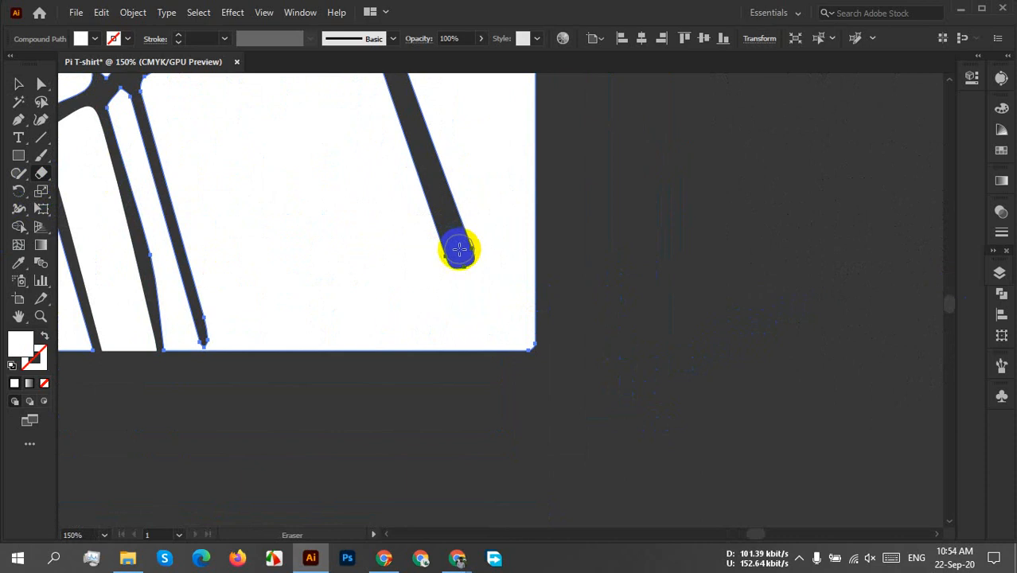
Try erasing a gap from the end of the right wrist line down past the white shape's bottom edge, and undo it.
left_click_drag(459, 250, 504, 412)
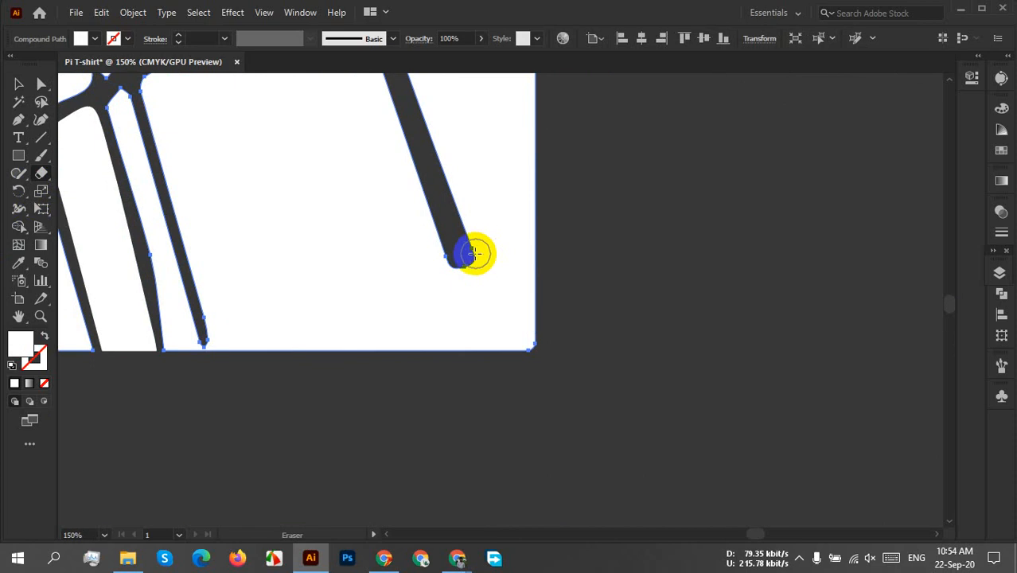
left_click_drag(459, 253, 457, 465)
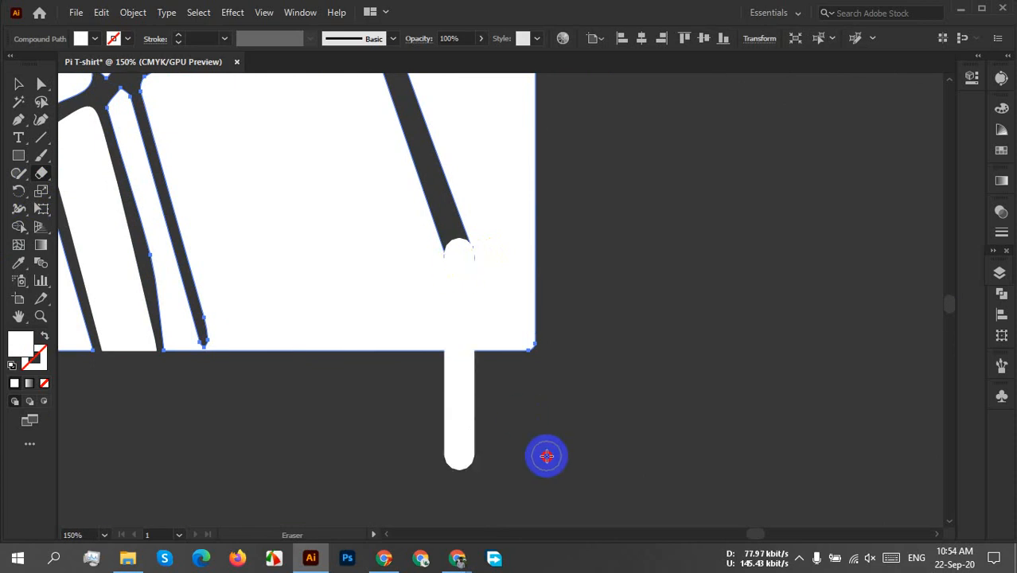
scroll(549, 444, "down", 3)
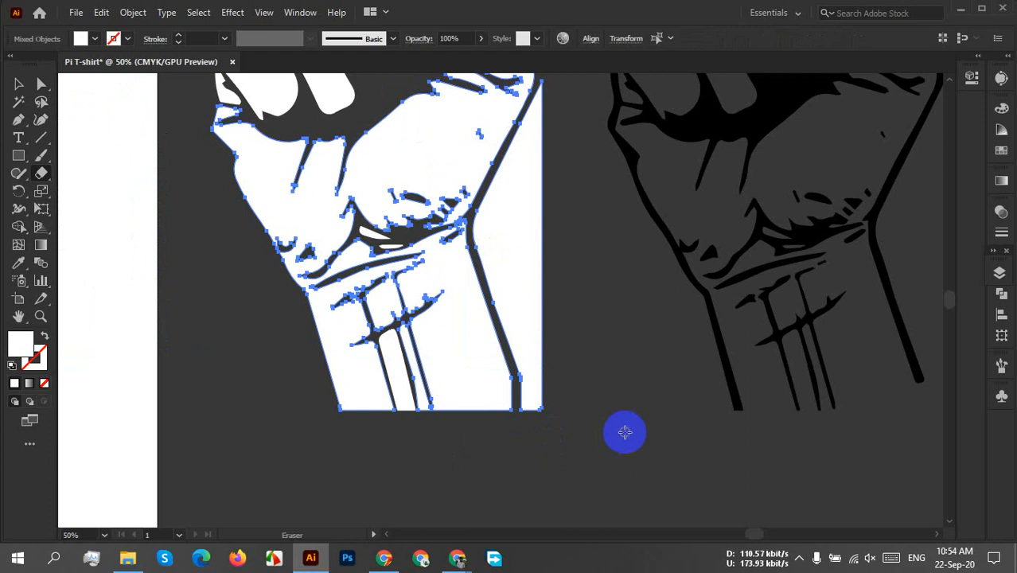
scroll(591, 414, "up", 3)
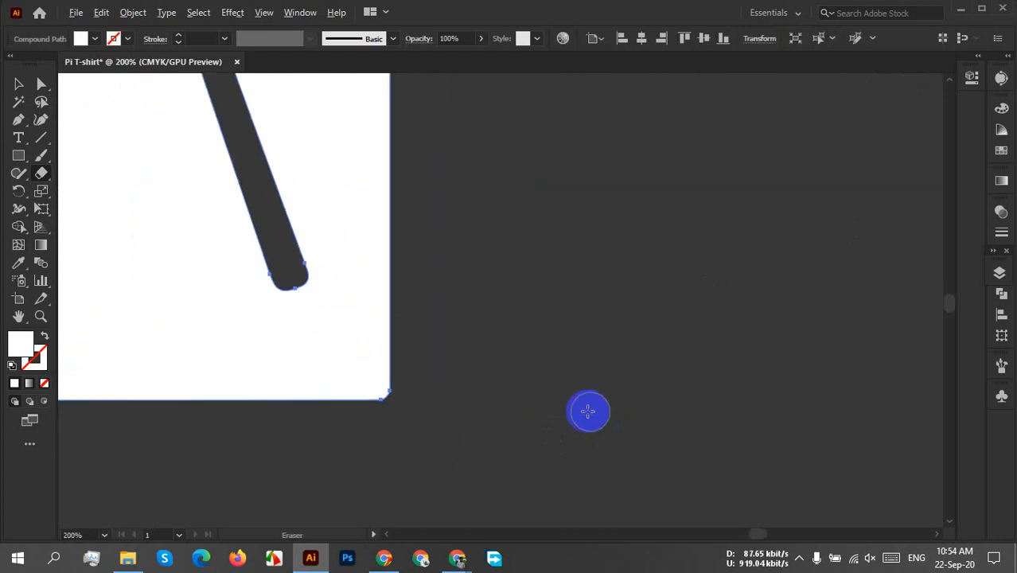
Erase a gap from the end of the white fist's right wrist line down through the shape's bottom edge.
left_click(277, 268)
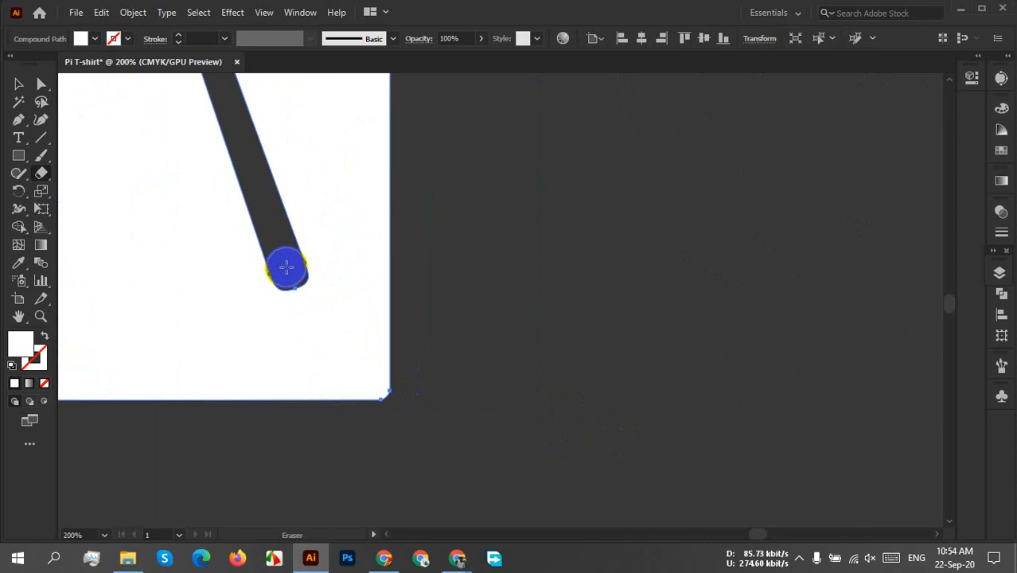
left_click_drag(287, 268, 374, 529)
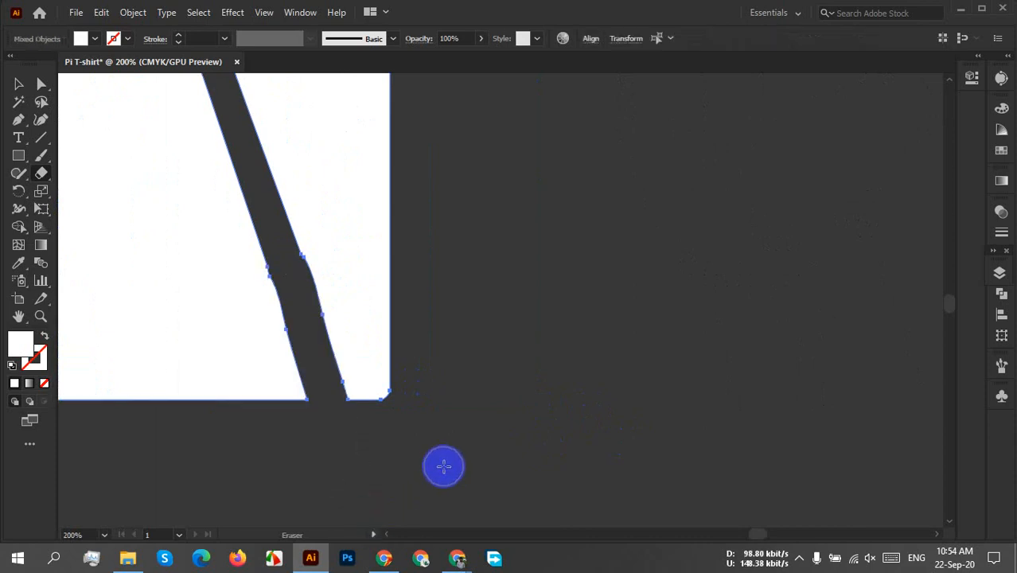
scroll(420, 436, "down", 4)
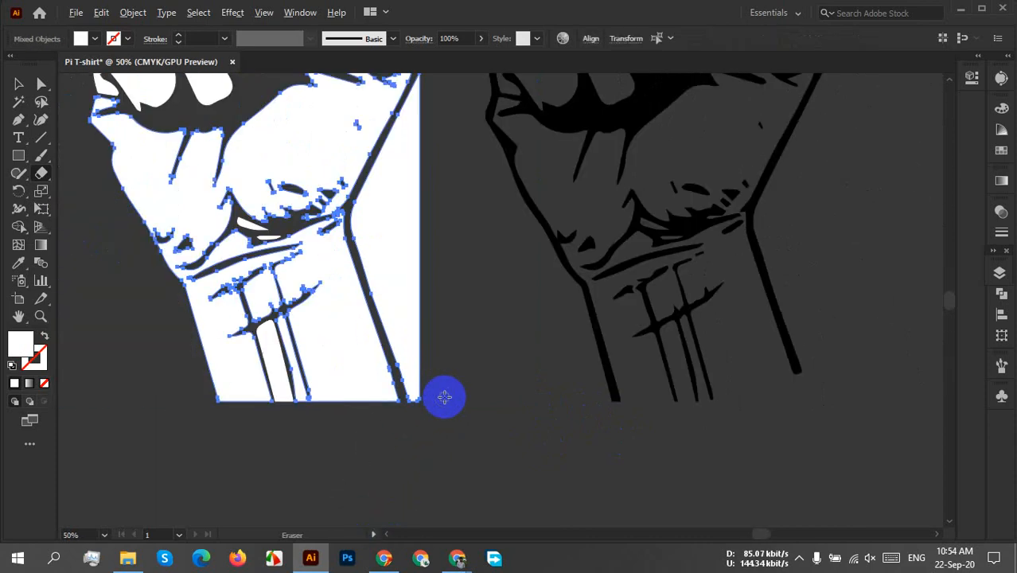
Delete the separated white background piece to the right of the white fist's wrist.
key("v")
left_click(467, 375)
left_click(396, 317)
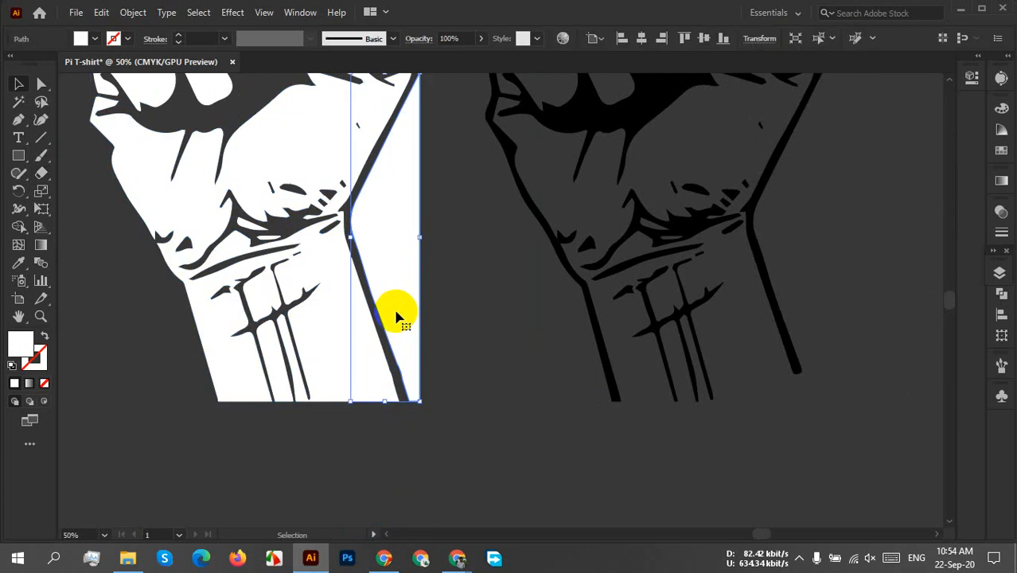
key("Delete")
scroll(403, 299, "down", 1)
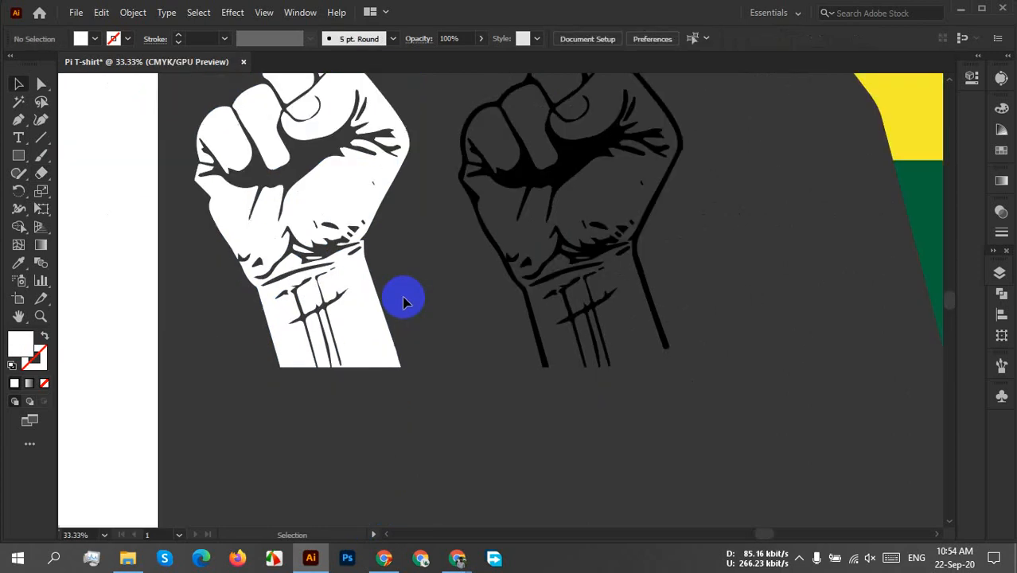
left_click_drag(404, 299, 439, 401)
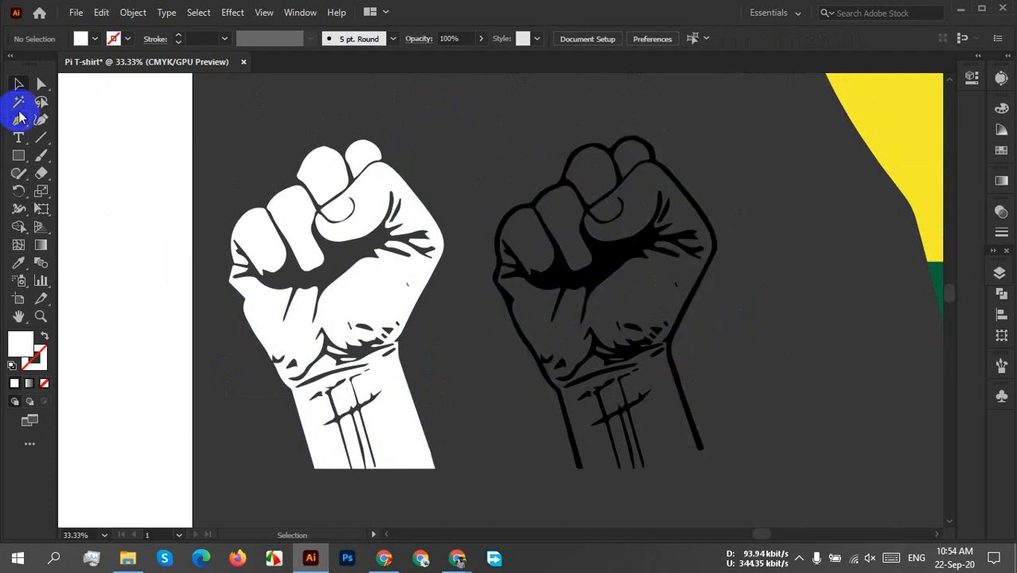
Unite all black fist shapes with Pathfinder and move the result farther away from the white fist.
left_click(587, 265)
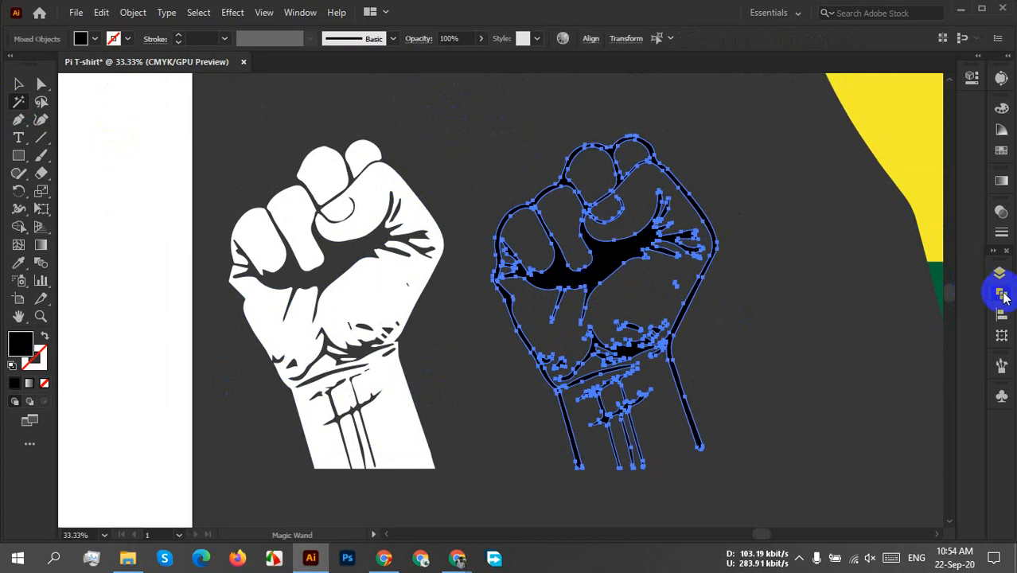
left_click(1002, 295)
left_click(830, 327)
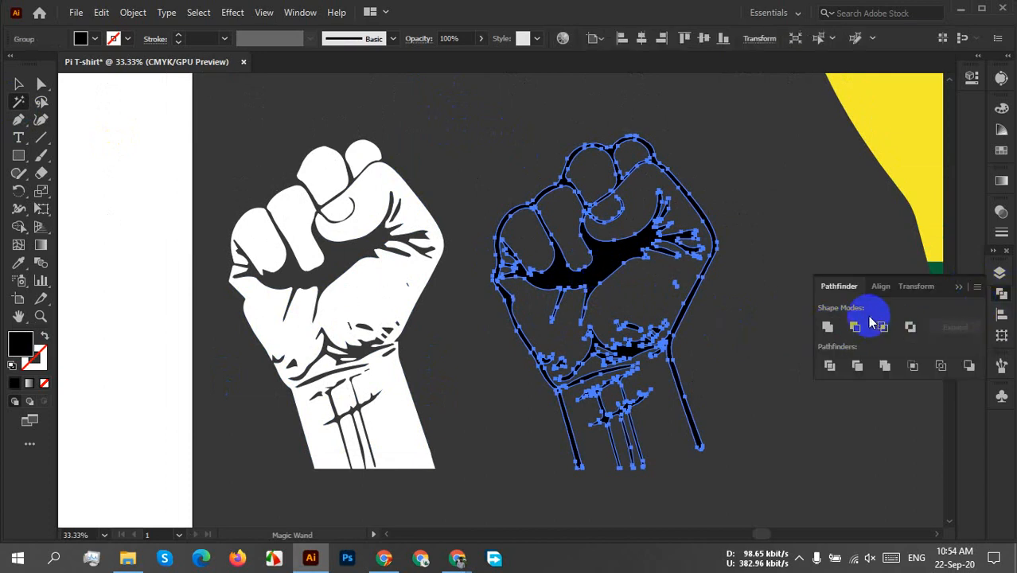
left_click(37, 88)
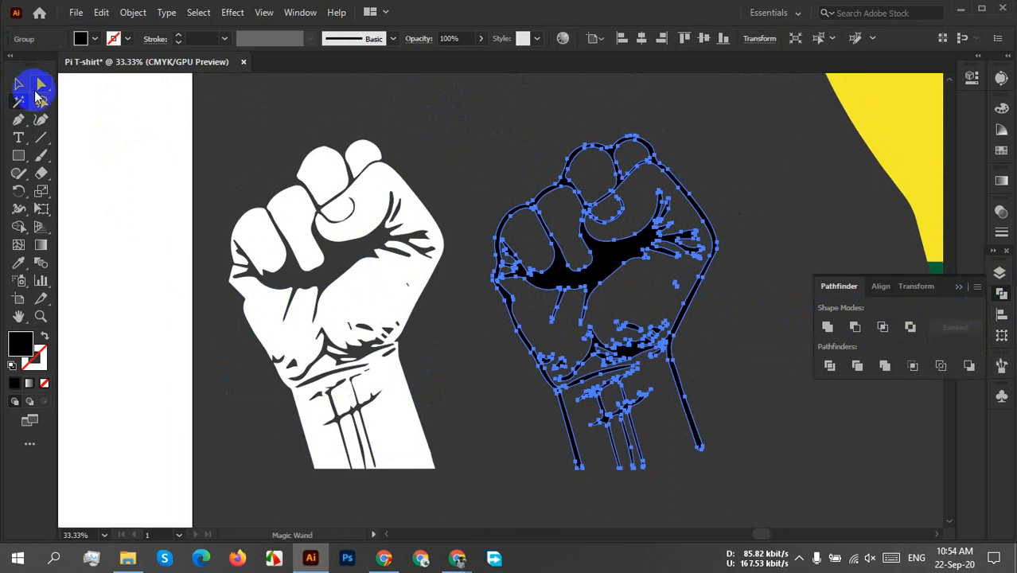
left_click_drag(597, 265, 642, 268)
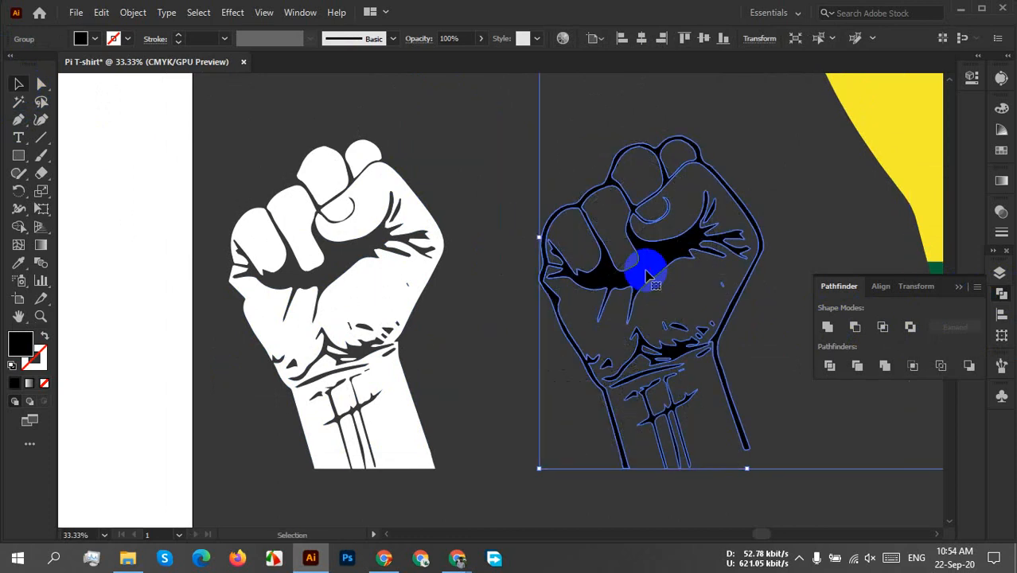
left_click(676, 100)
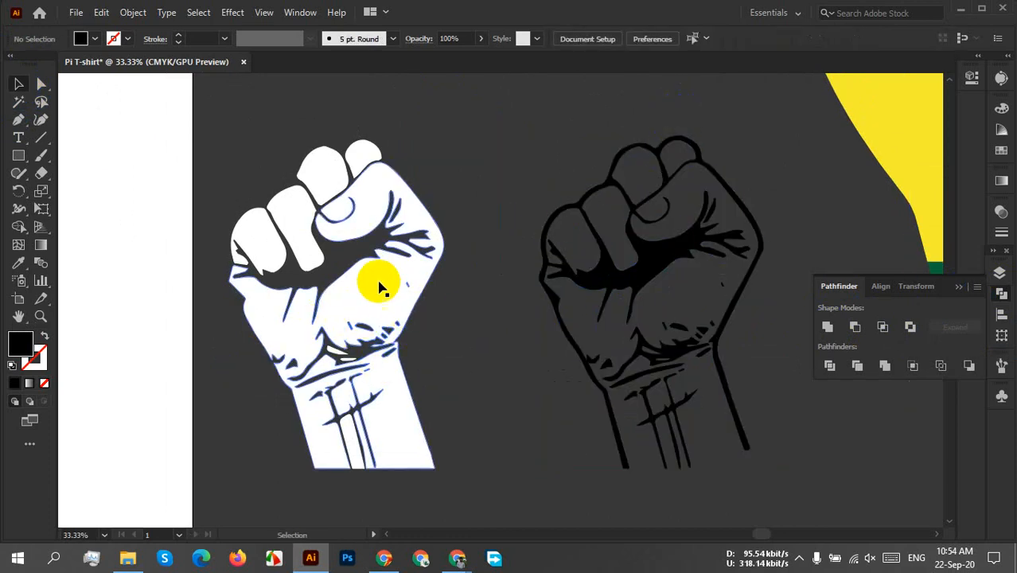
Select all white shapes of the white fist by colour with the Magic Wand and unite them with Pathfinder.
left_click(41, 102)
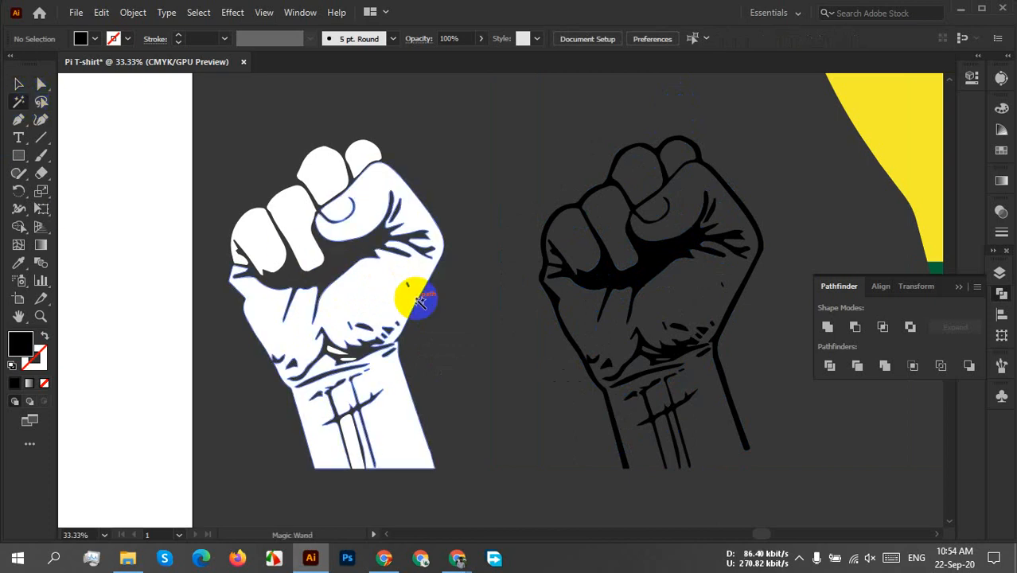
left_click(368, 285)
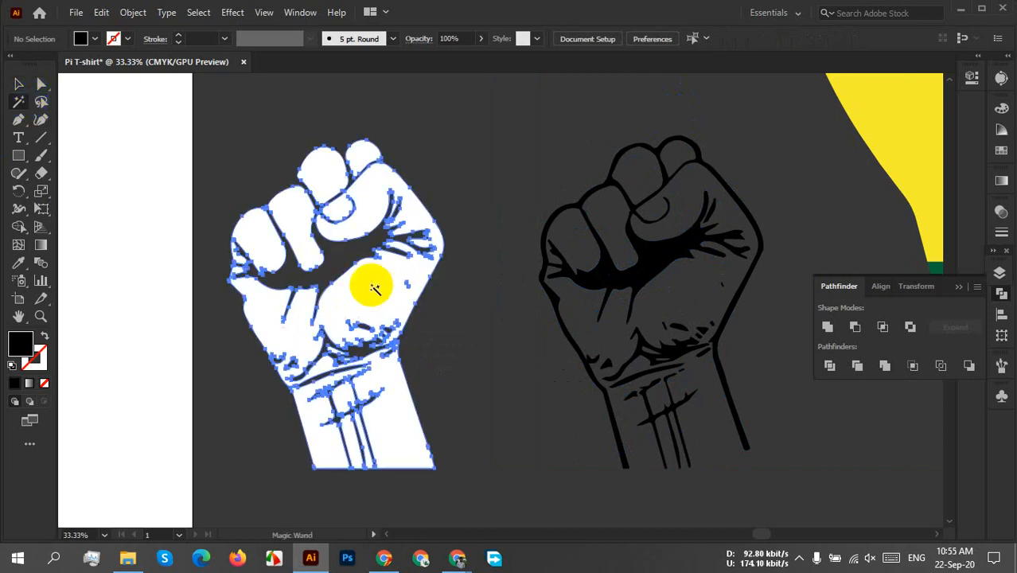
left_click(827, 326)
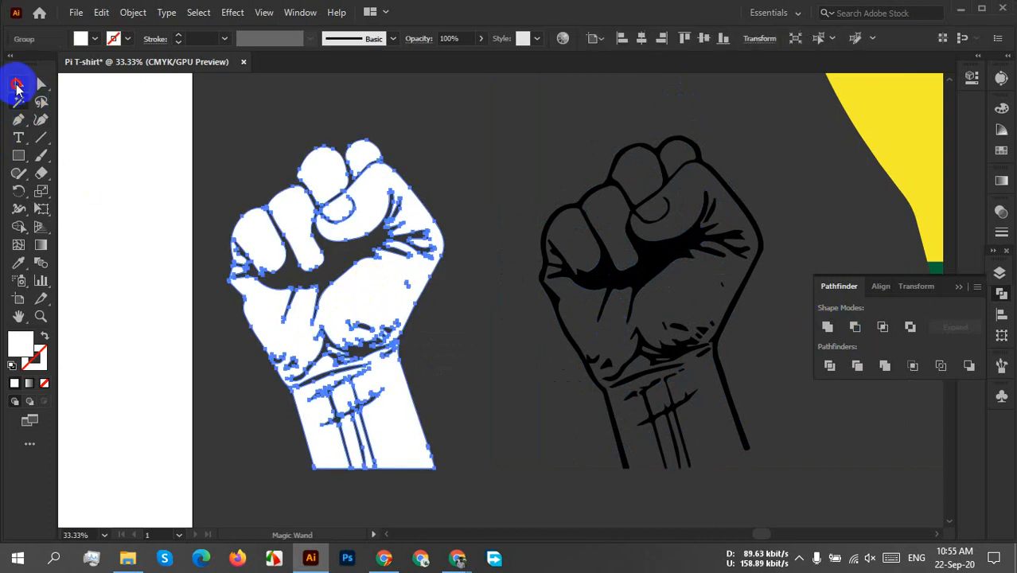
left_click(16, 84)
left_click(488, 341)
Ungroup the group that joins the black fist outline with the coloured fist.
scroll(490, 342, "down", 1)
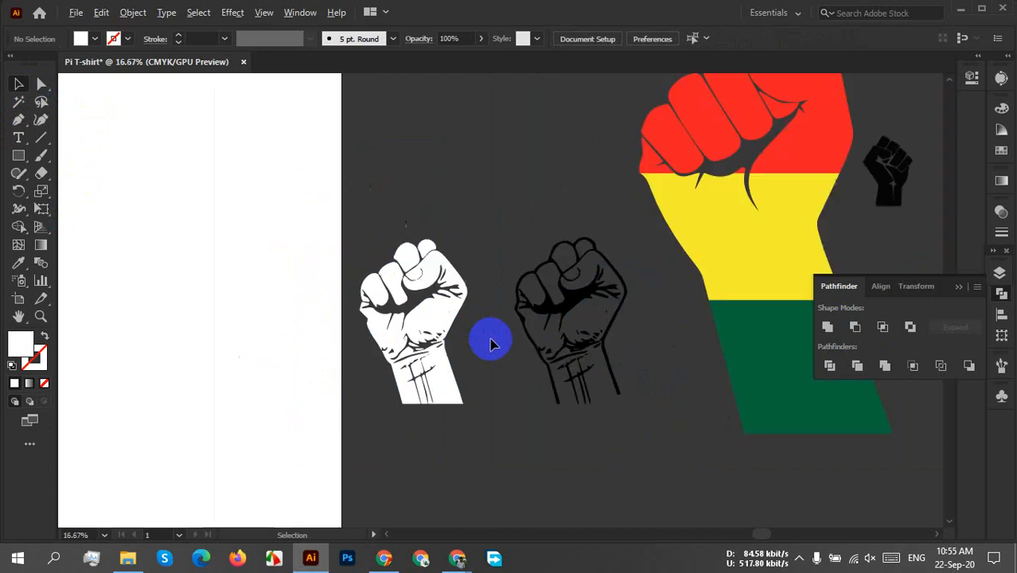
scroll(489, 342, "down", 1)
left_click(533, 395)
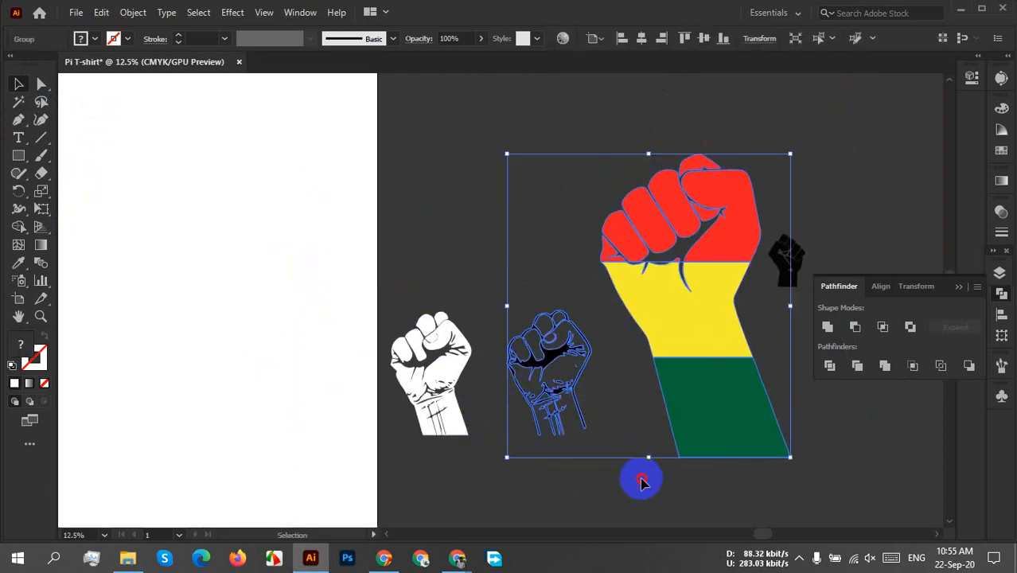
left_click(642, 480)
right_click(545, 388)
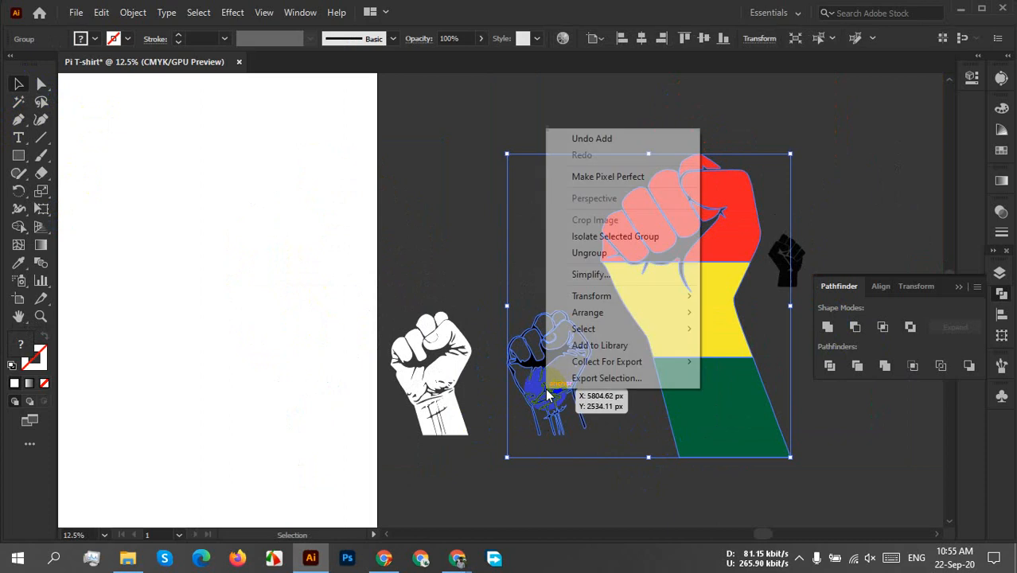
left_click(619, 256)
left_click(597, 340)
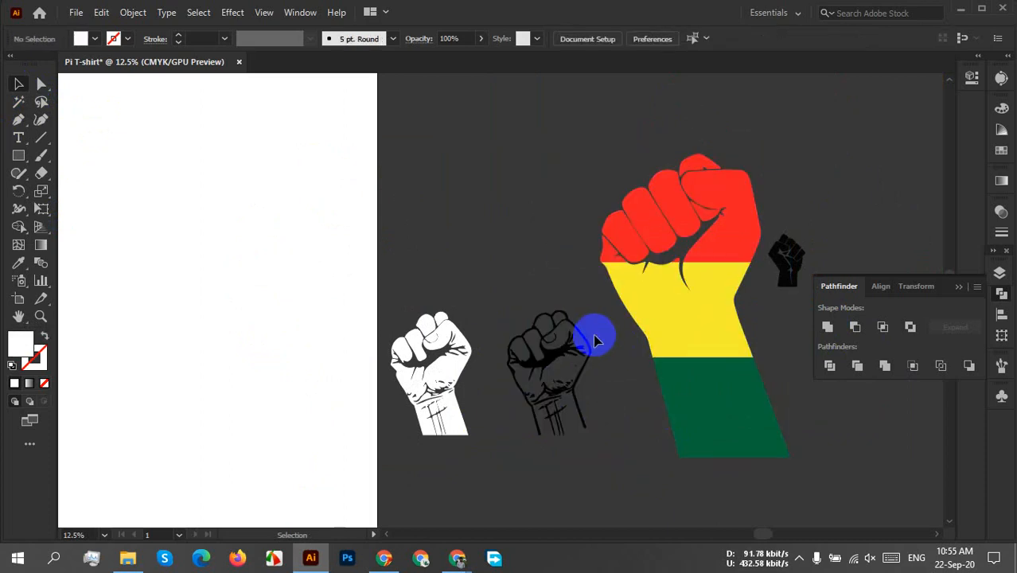
Select all black shapes with the Magic Wand and examine the area below the coloured fist's fingers for stray black pieces.
scroll(715, 172, "up", 7)
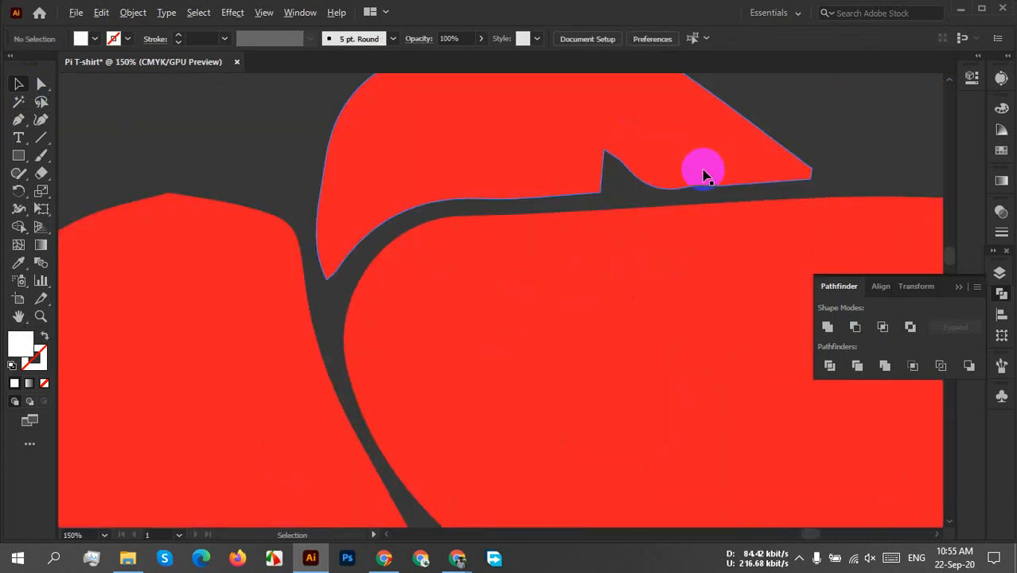
scroll(704, 174, "down", 7)
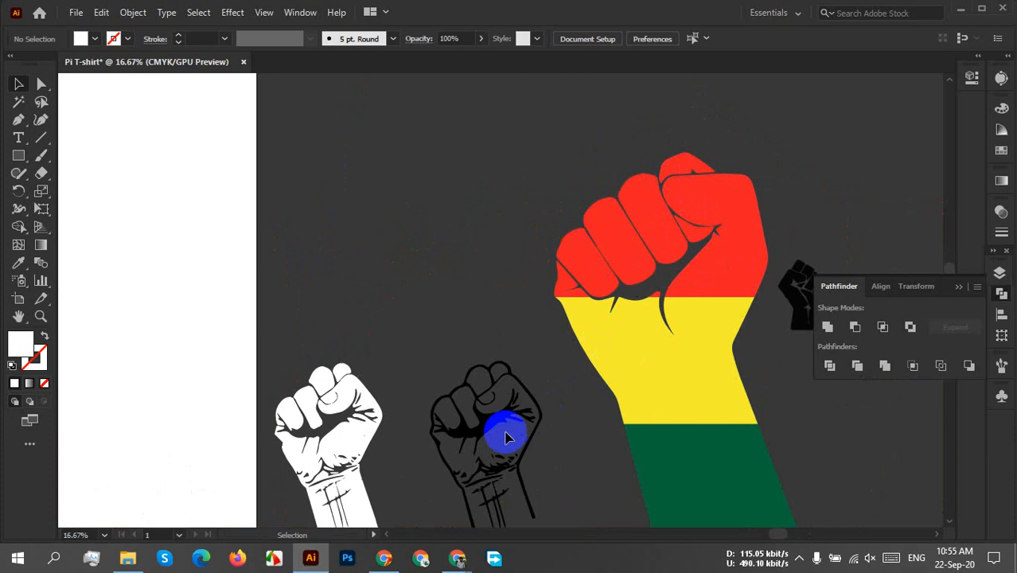
left_click(18, 103)
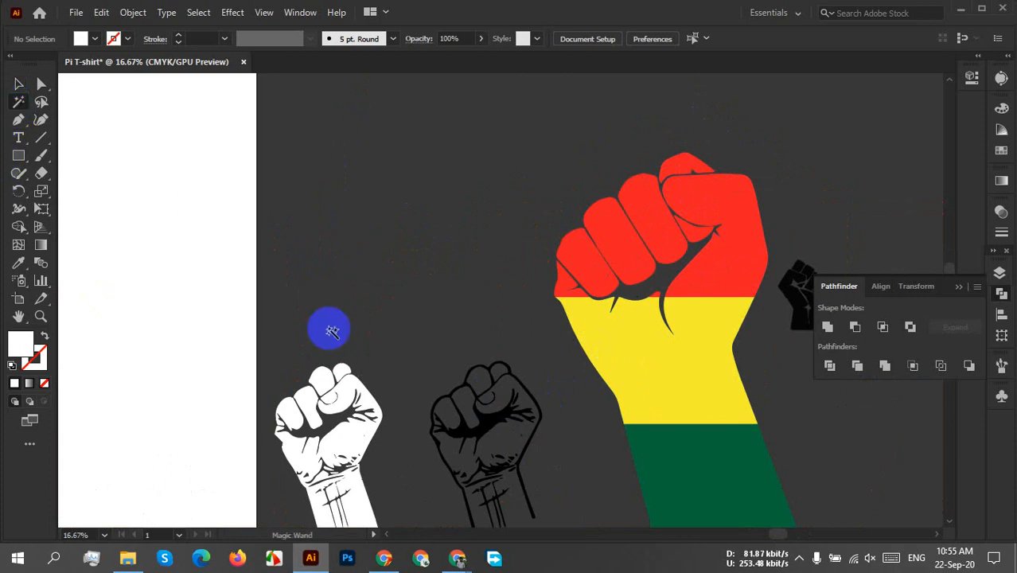
left_click(492, 430)
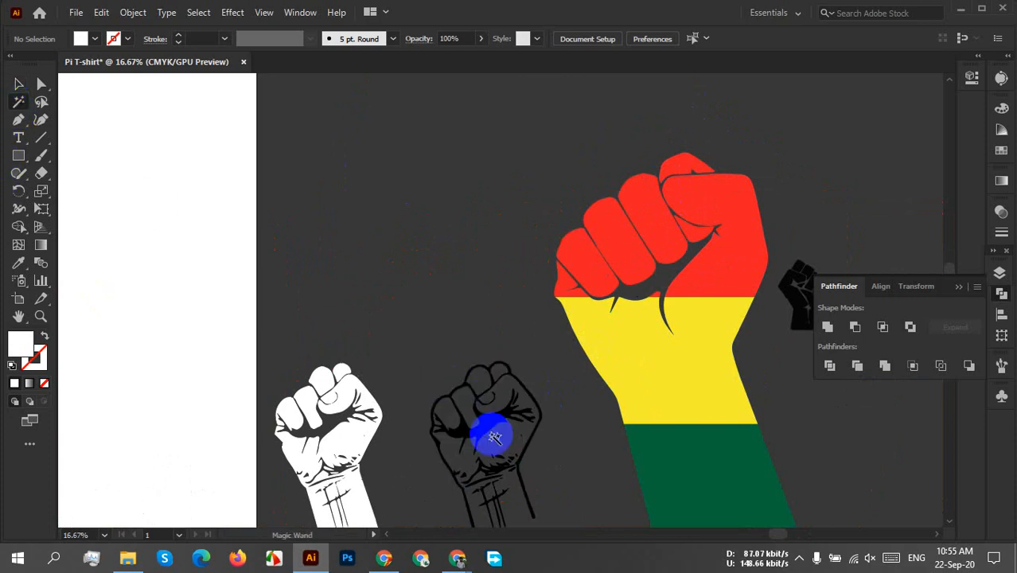
left_click(642, 301)
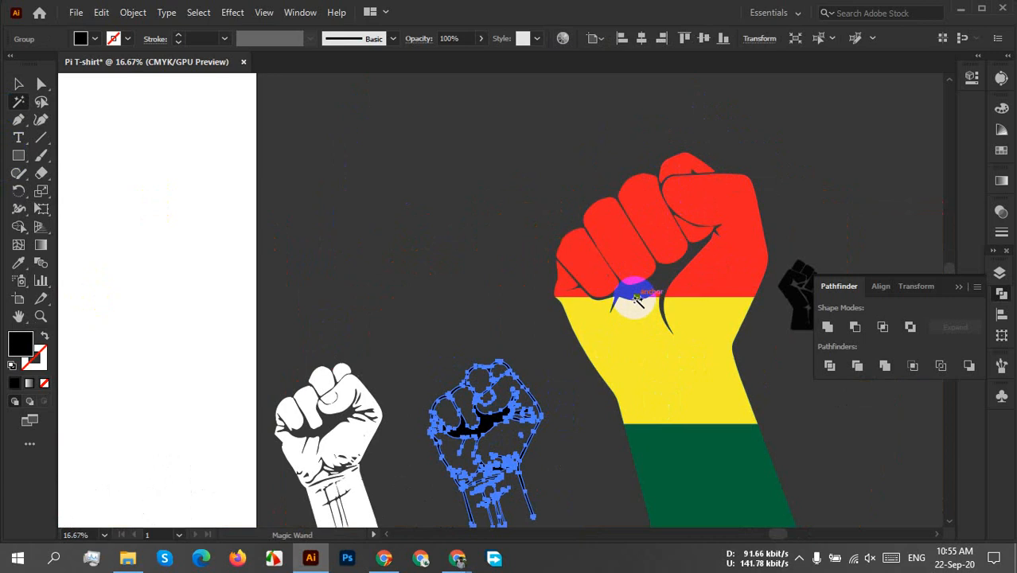
scroll(658, 300, "up", 8)
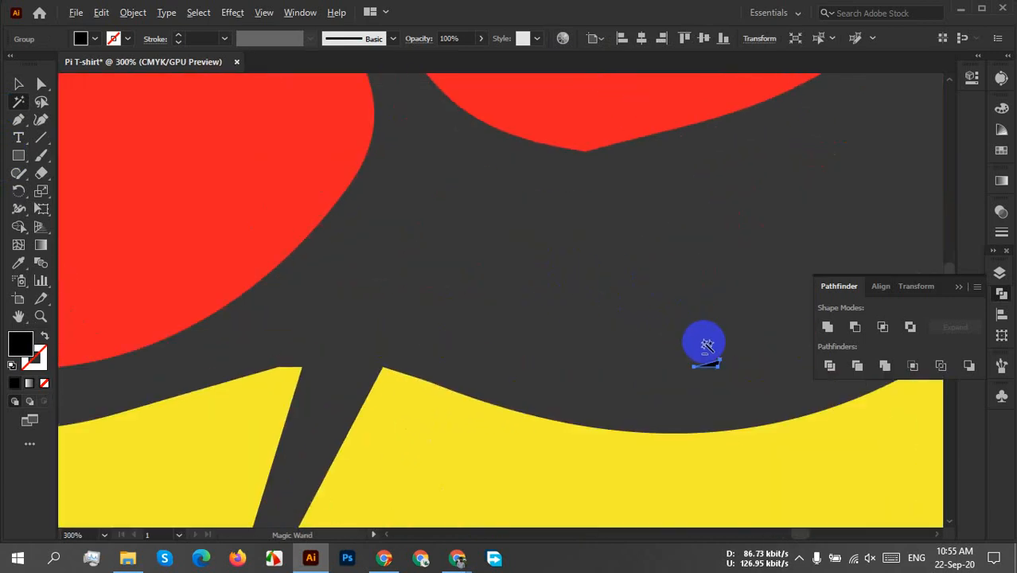
scroll(707, 343, "up", 5)
scroll(713, 358, "down", 4)
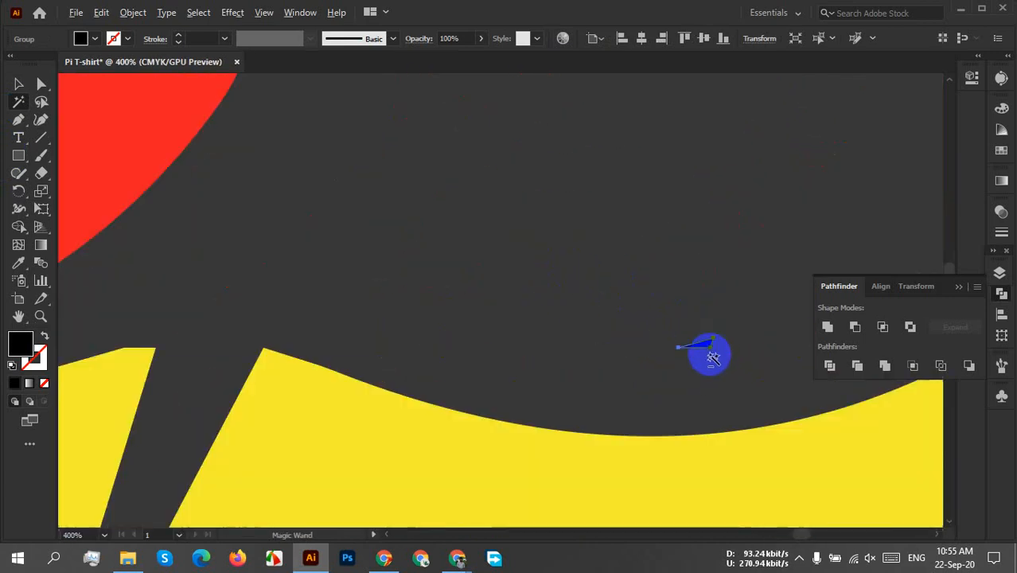
scroll(708, 352, "down", 3)
left_click(18, 84)
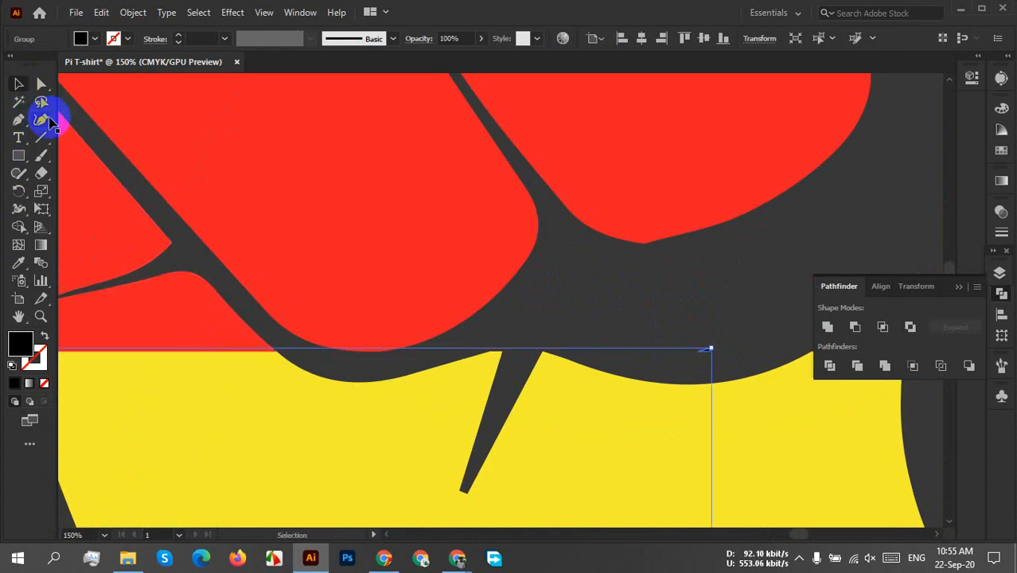
Ungroup the stray black sliver below the coloured fist's fingers from the black fist outline.
left_click(738, 344)
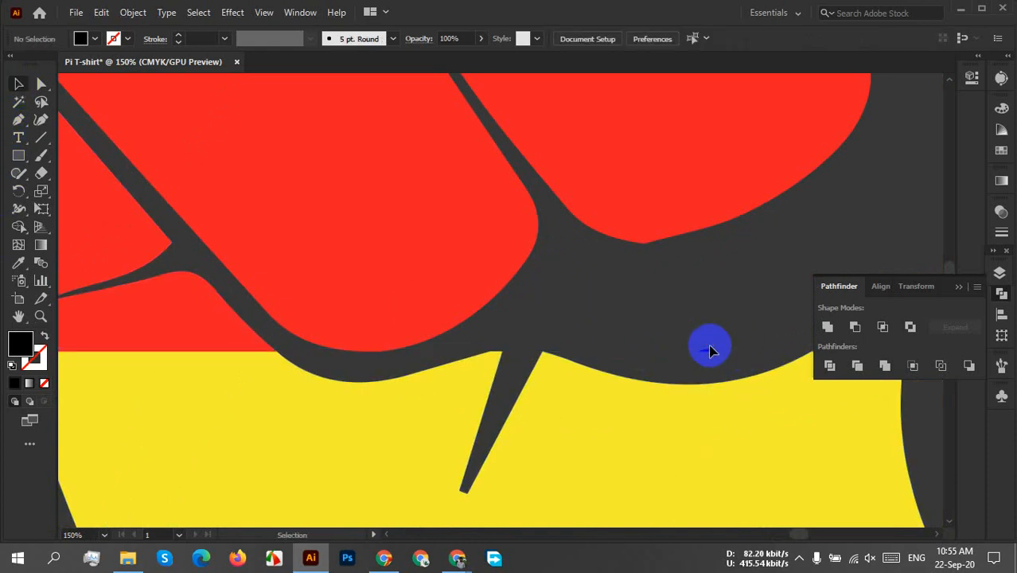
left_click(711, 350)
left_click(748, 370)
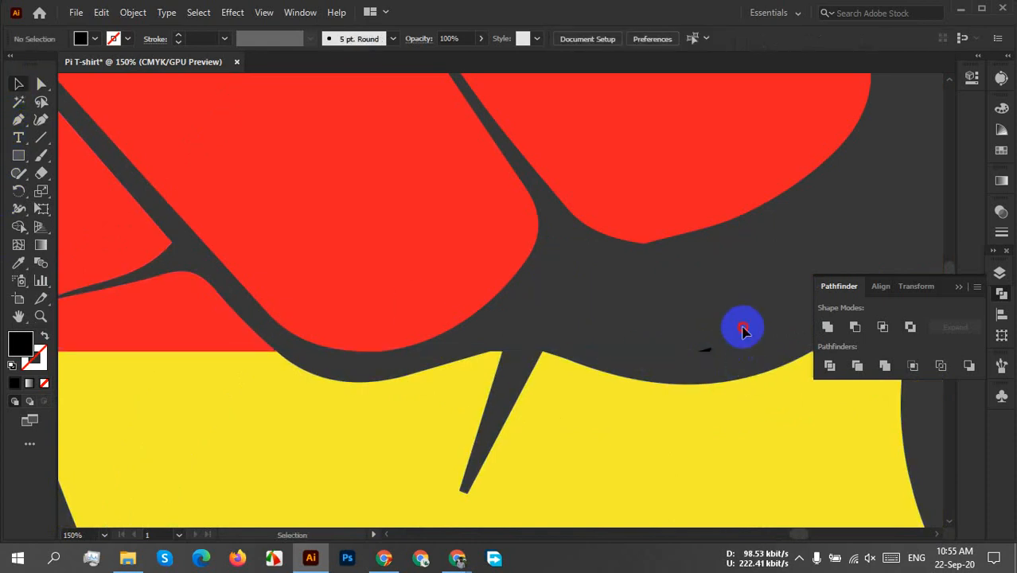
left_click(716, 356)
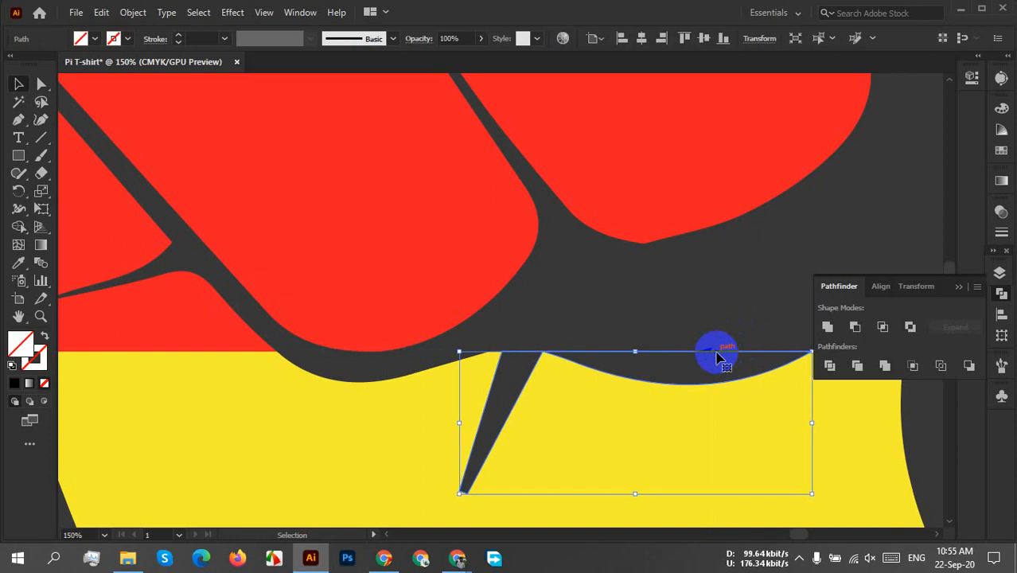
left_click(696, 330)
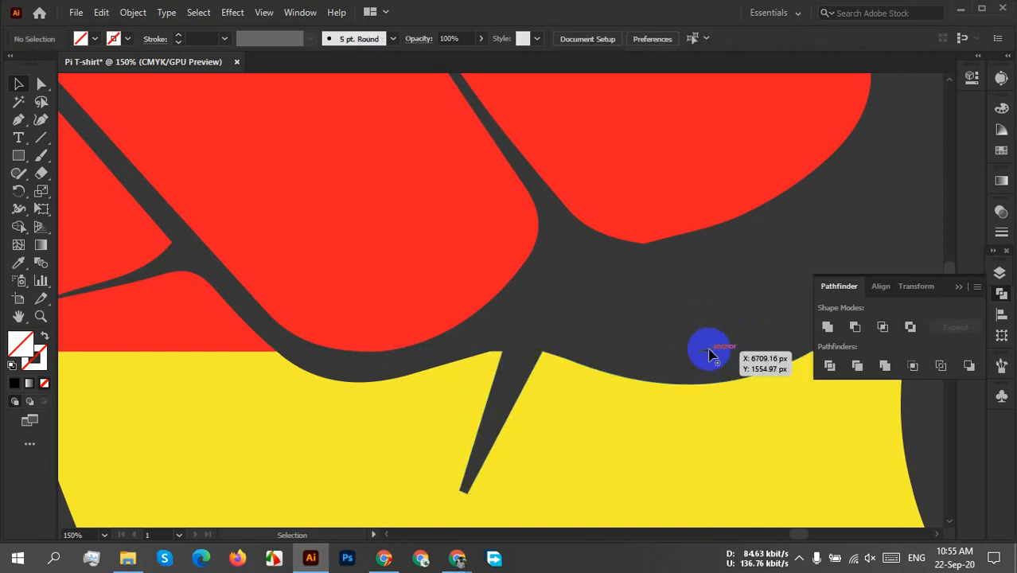
left_click(709, 351)
right_click(711, 351)
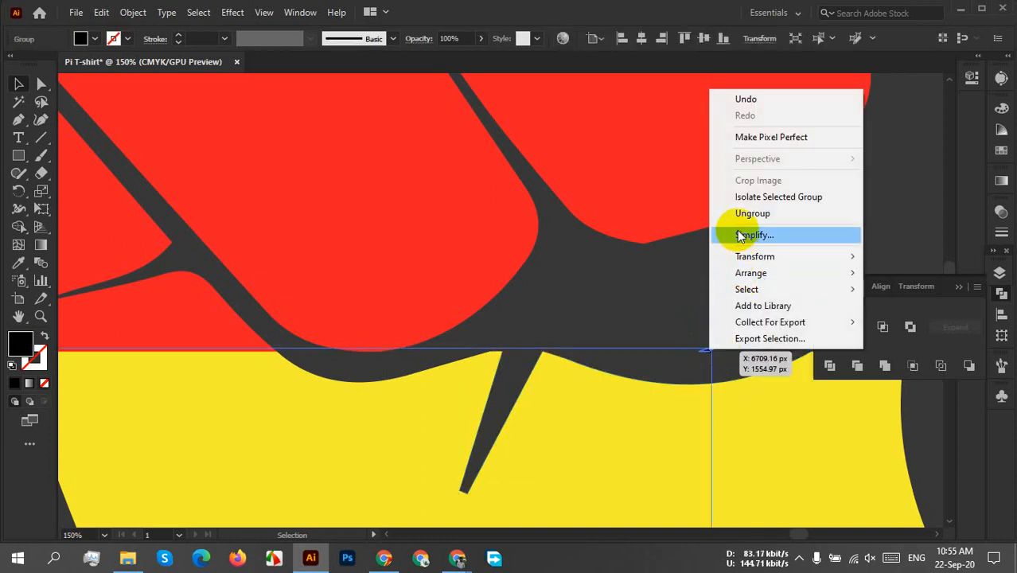
left_click(739, 227)
left_click(736, 295)
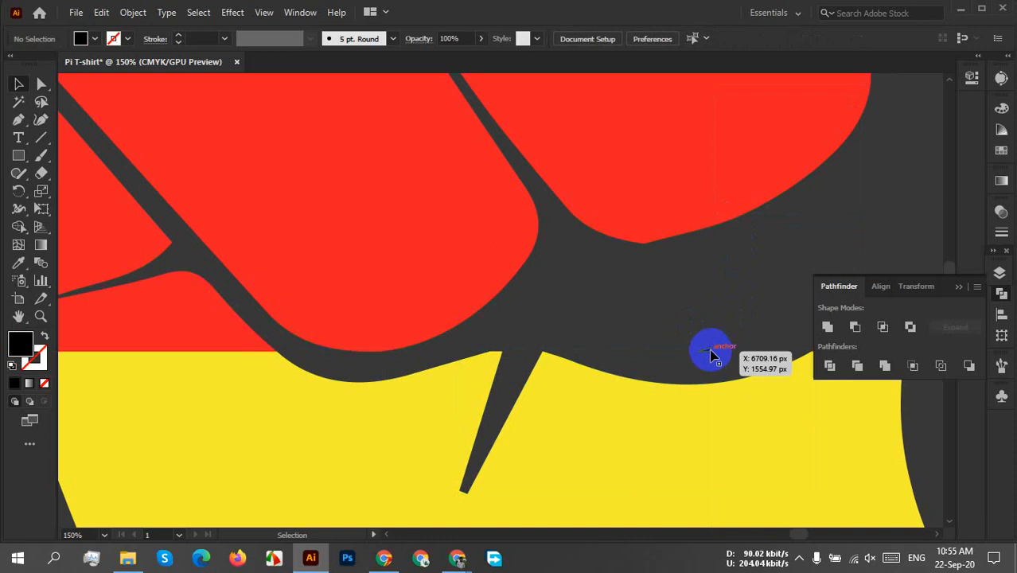
Delete the stray black sliver in the gap below the coloured fist's fingers.
left_click(710, 352)
left_click(921, 185)
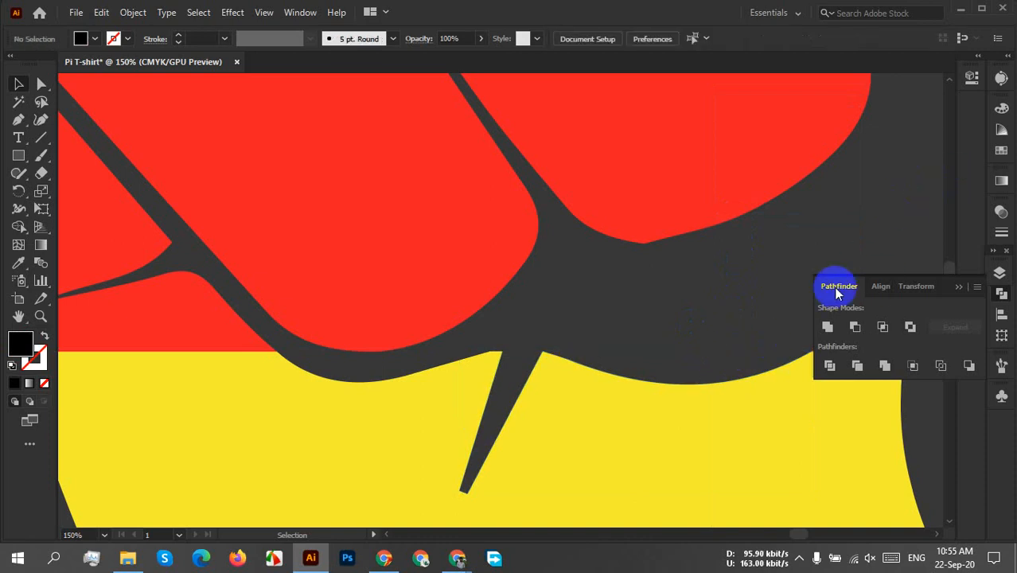
scroll(729, 338, "down", 4)
scroll(729, 341, "down", 1)
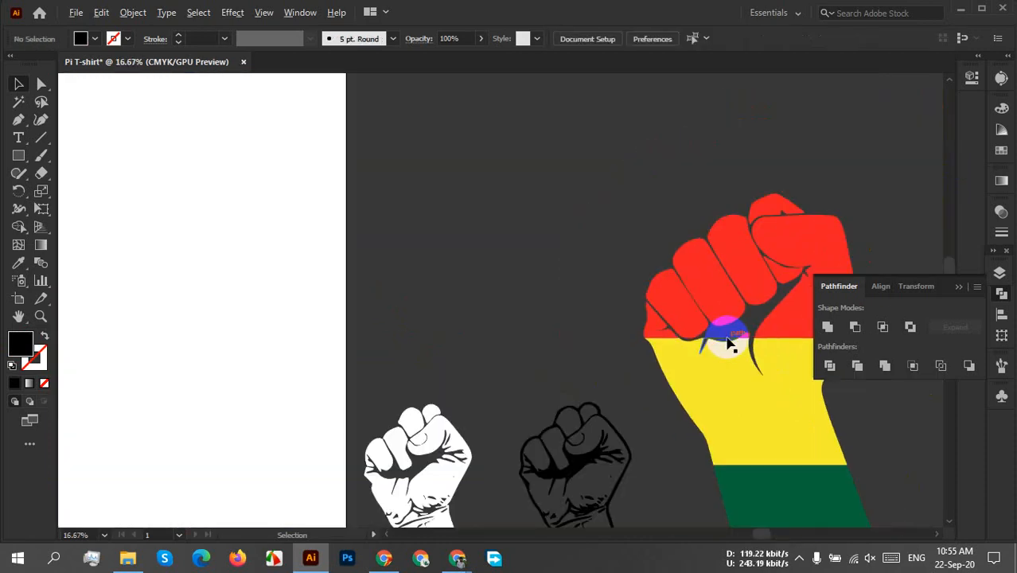
left_click_drag(612, 495, 595, 406)
scroll(621, 437, "up", 3)
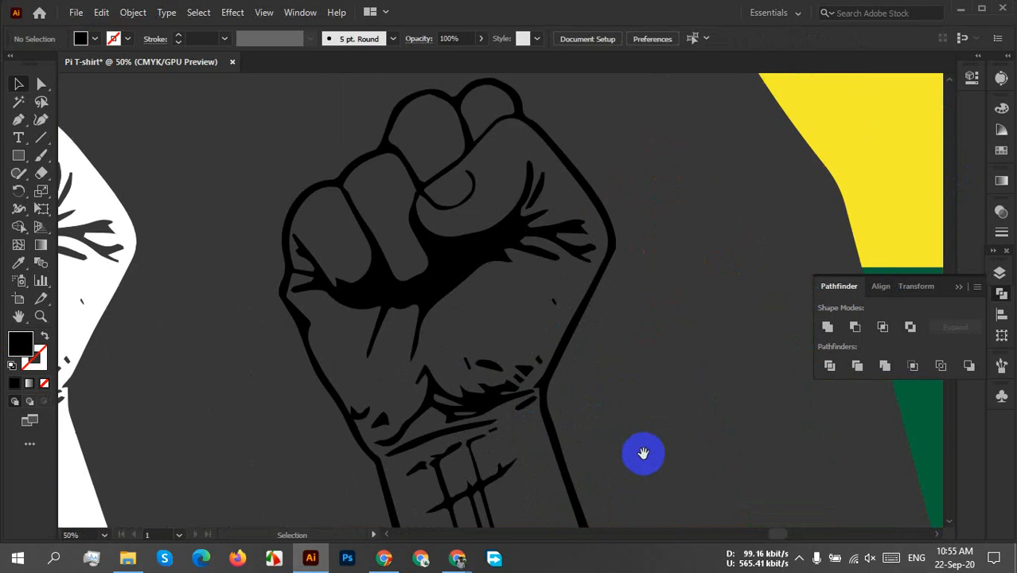
Select all pieces of the black fist outline with the Magic Wand and unite them with the Pathfinder's Unite.
left_click_drag(643, 453, 603, 354)
scroll(603, 354, "down", 2)
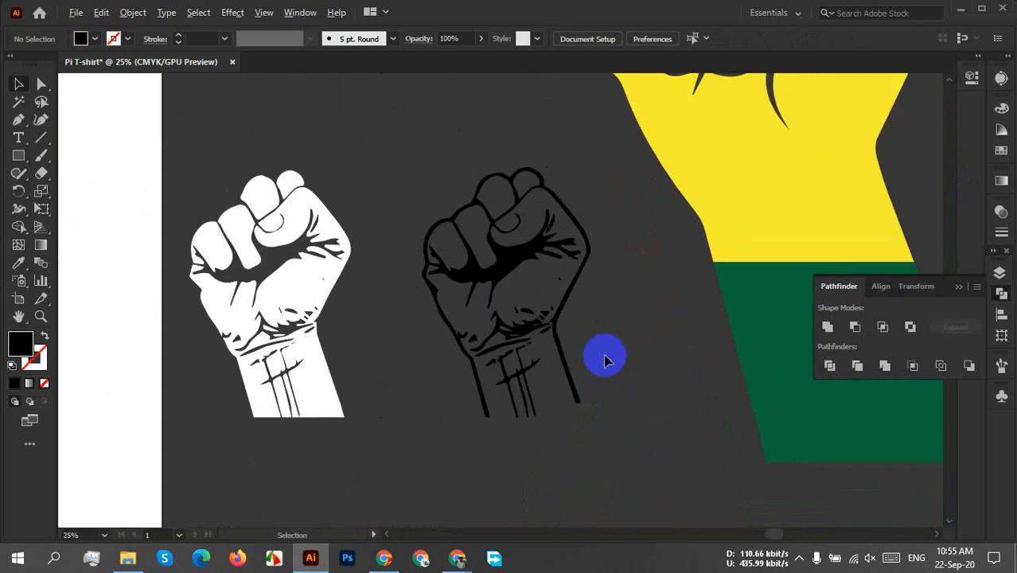
left_click(19, 101)
left_click(501, 252)
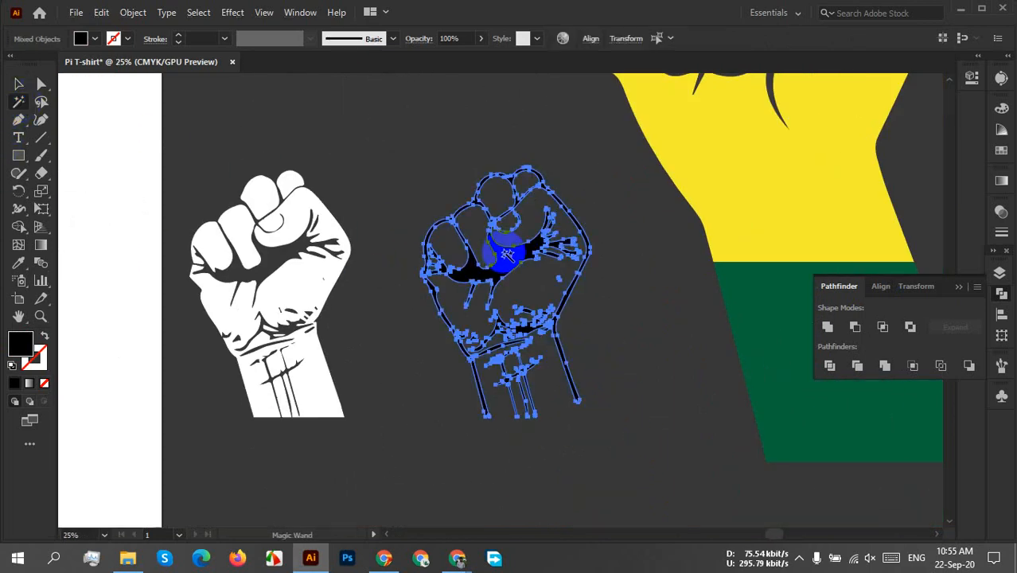
scroll(507, 253, "down", 6)
scroll(766, 257, "up", 4)
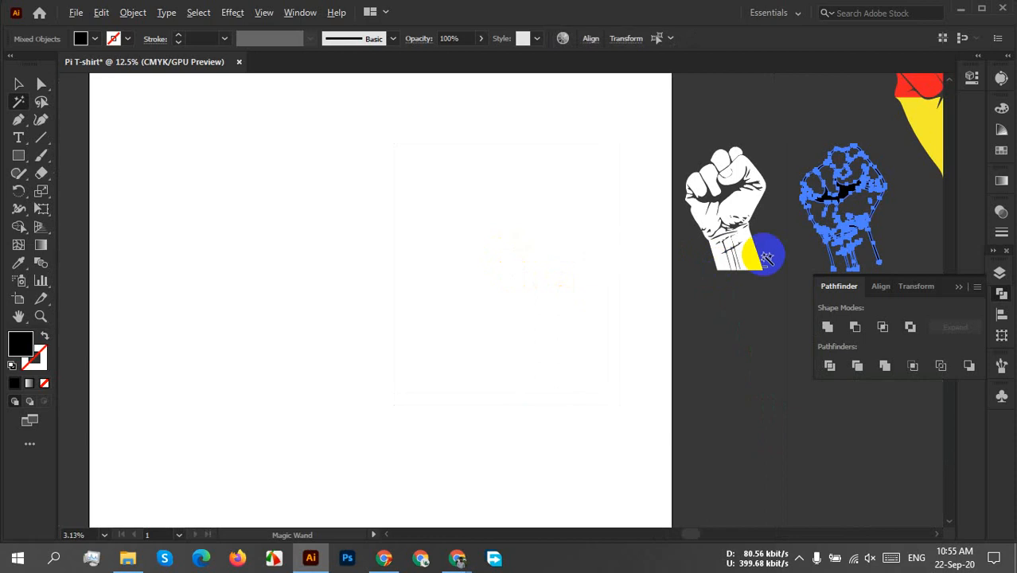
scroll(783, 241, "up", 4)
left_click_drag(843, 191, 284, 278)
left_click(827, 326)
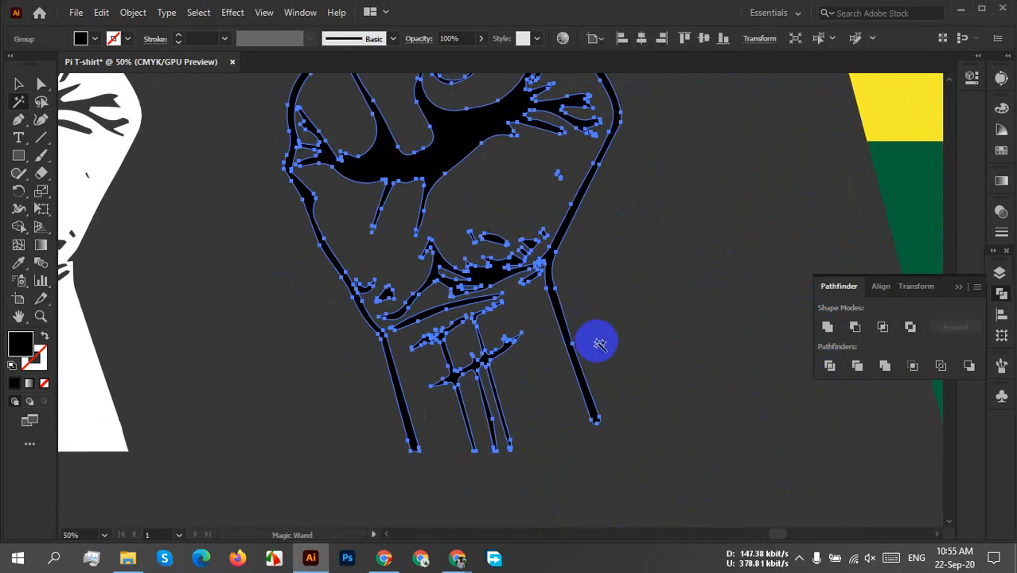
left_click(829, 327)
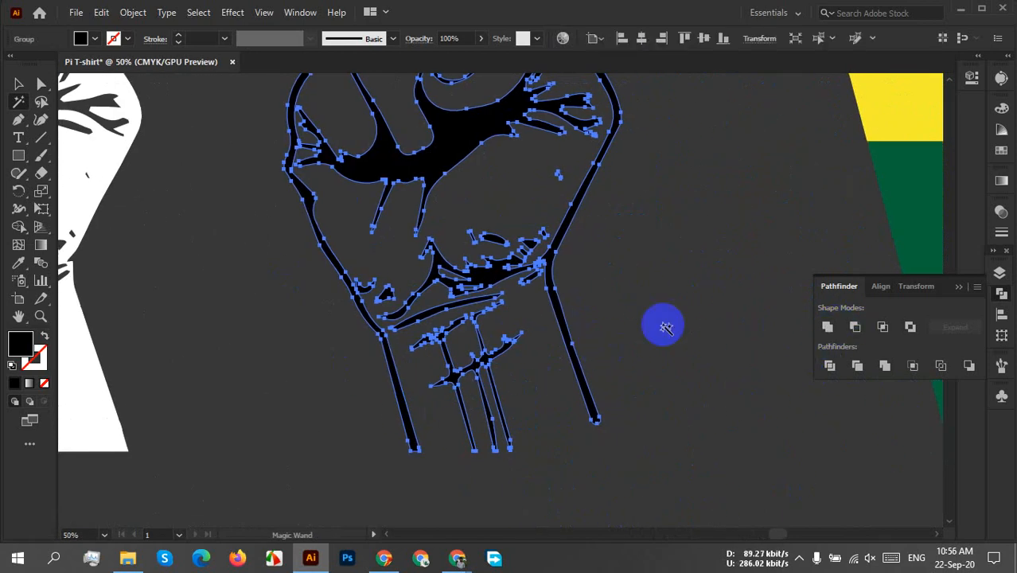
key("v")
left_click(689, 362)
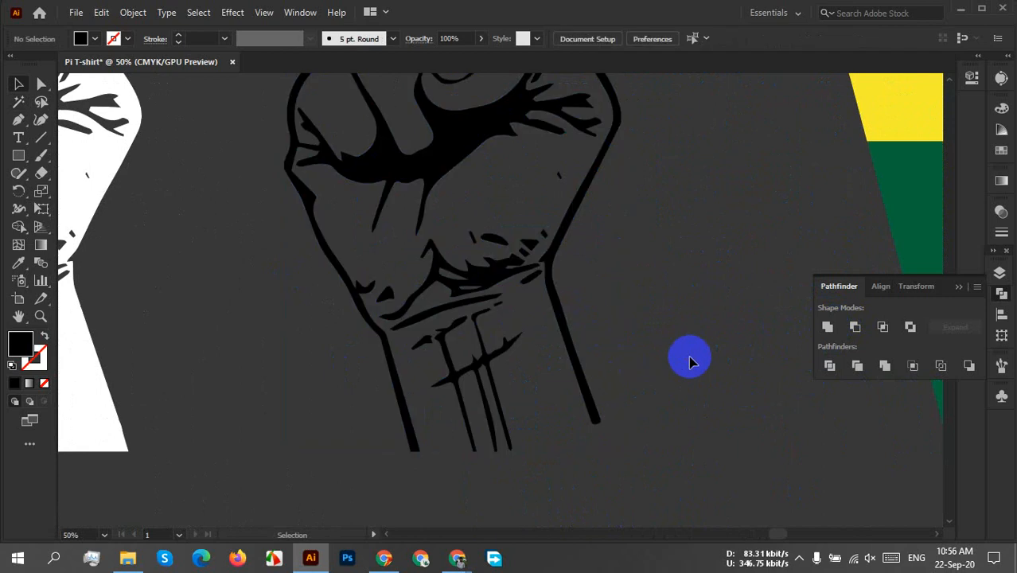
Move the white fist and the black fist outline together onto the artboard.
scroll(689, 362, "down", 3)
left_click_drag(581, 406, 849, 466)
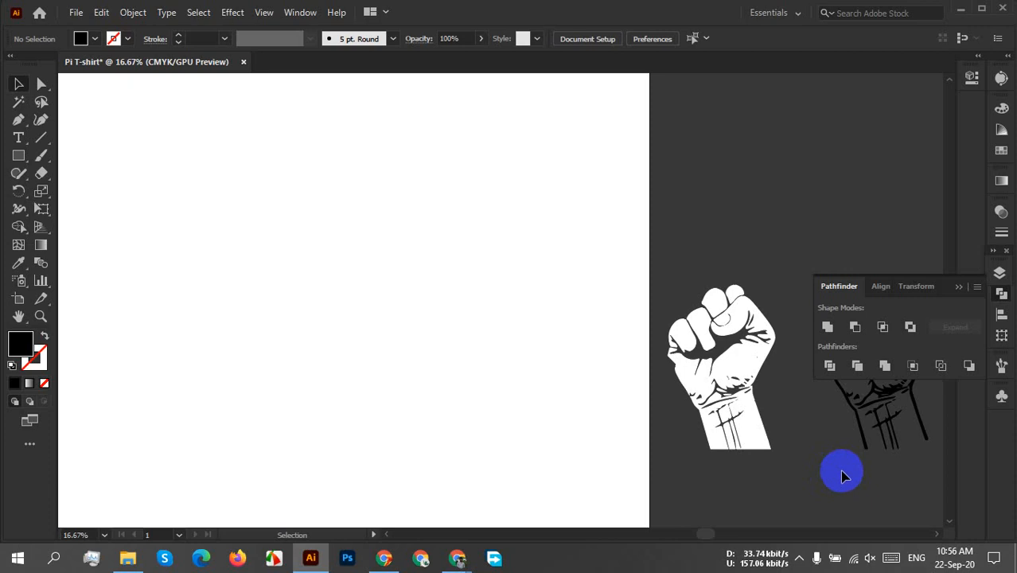
left_click(959, 287)
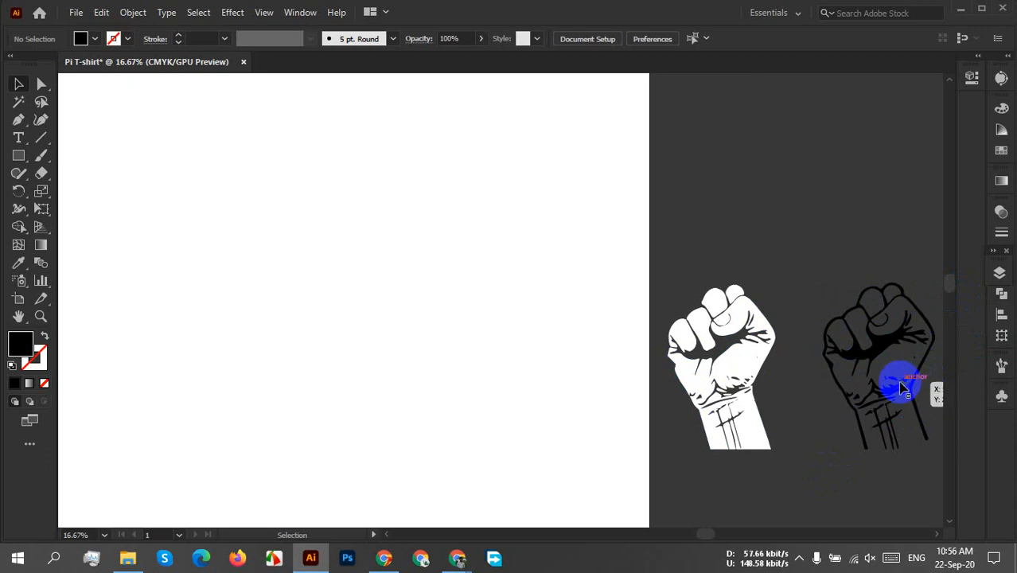
scroll(880, 380, "down", 1)
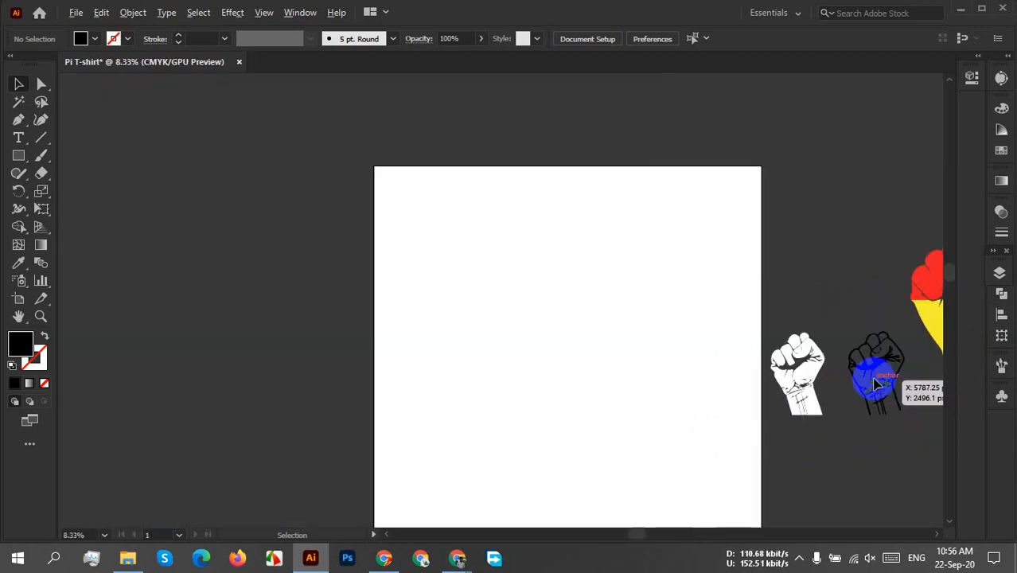
left_click_drag(703, 283, 836, 450)
left_click_drag(756, 367, 483, 379)
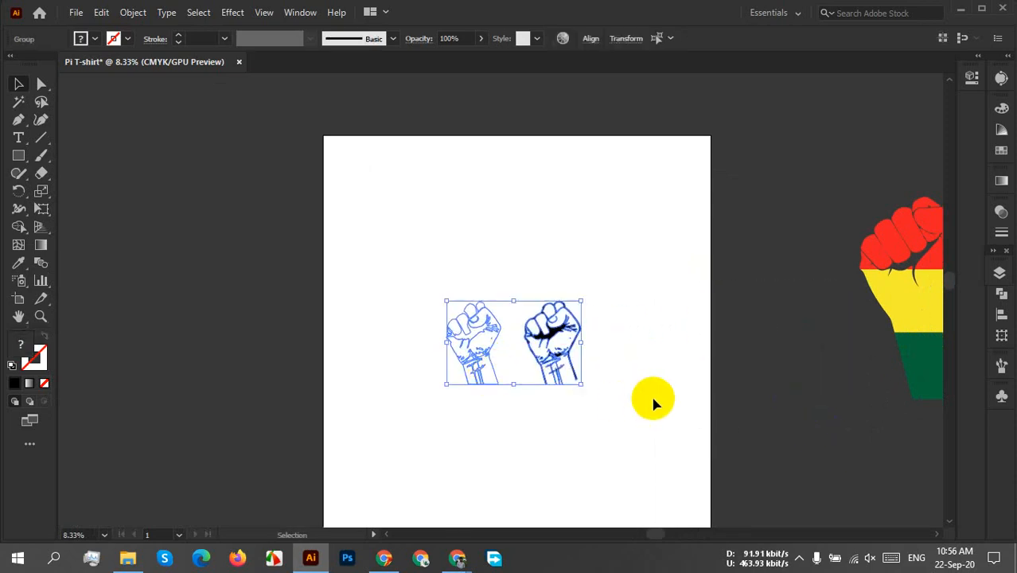
Draw a rectangle covering the whole artboard and send it to the back behind both fists.
left_click(19, 159)
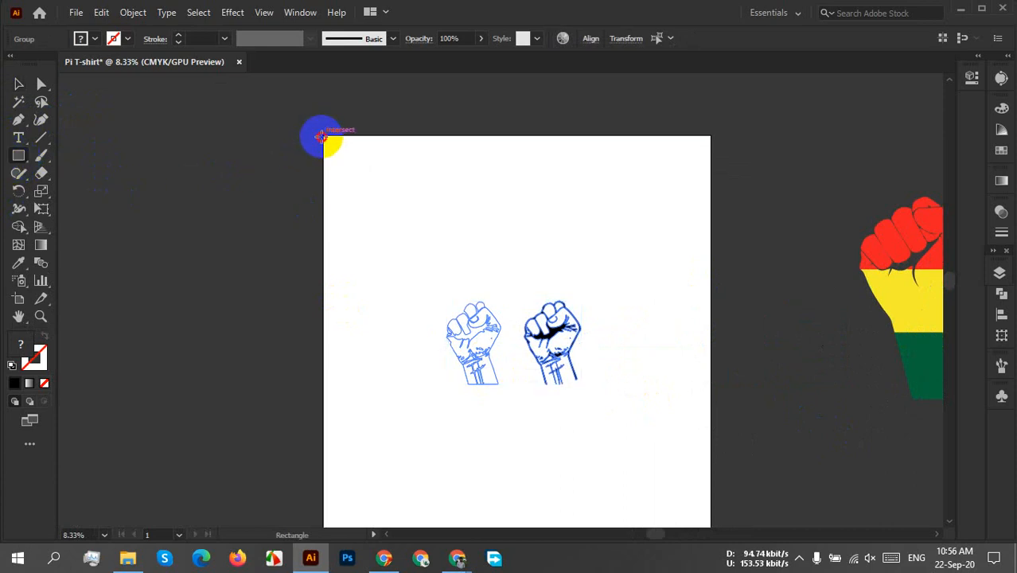
left_click_drag(321, 136, 712, 432)
right_click(518, 308)
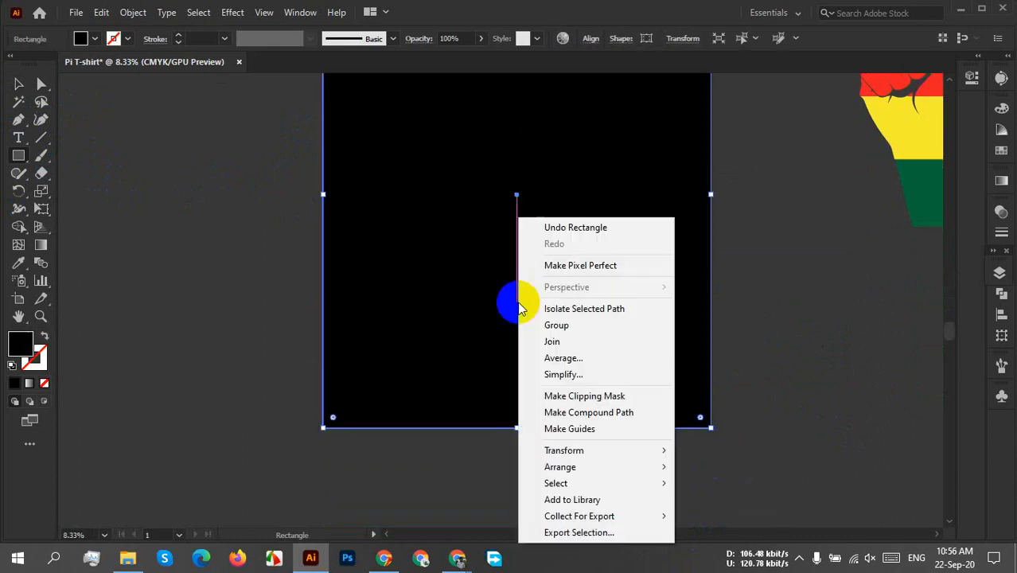
mouse_move(600, 471)
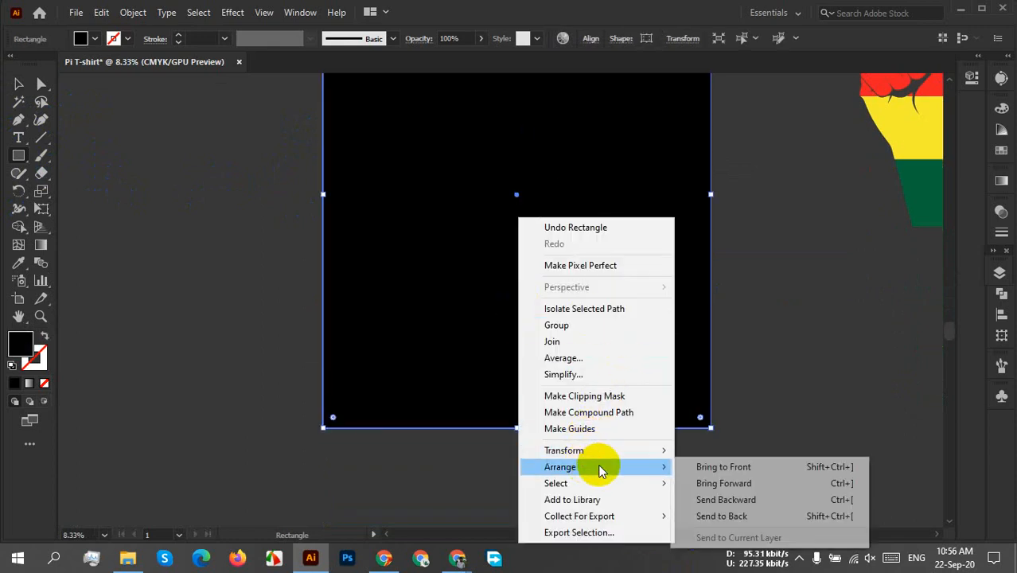
left_click(721, 515)
scroll(647, 341, "up", 2)
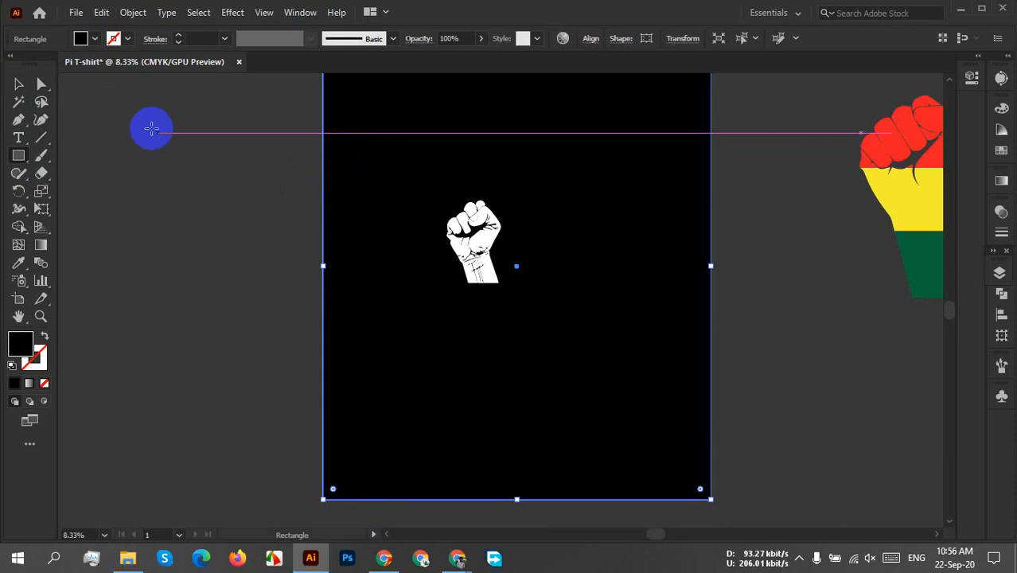
Try yellow and CMYK Blue fills on the background rectangle and settle on a teal fill.
left_click(82, 38)
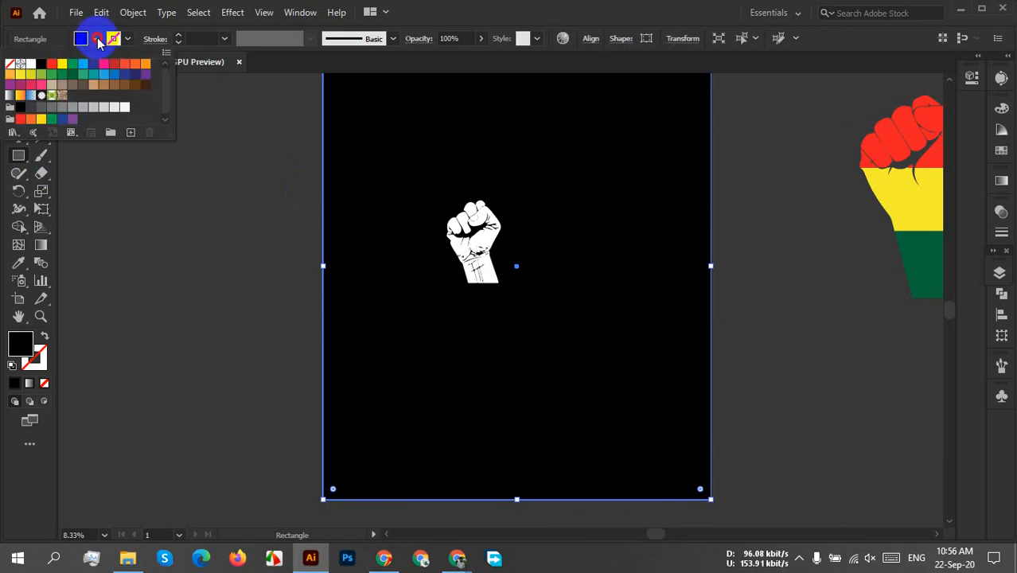
left_click(59, 66)
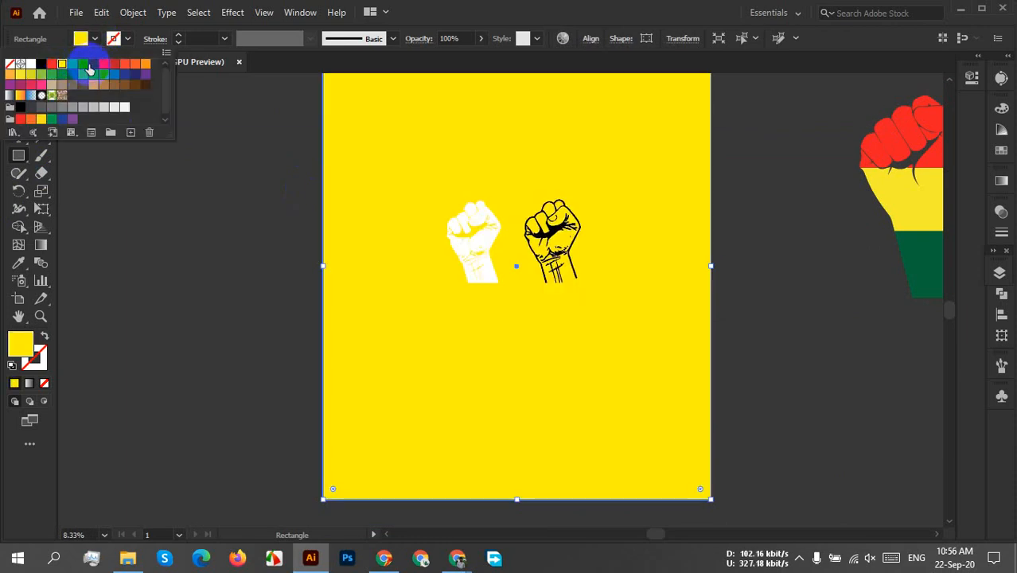
left_click(93, 64)
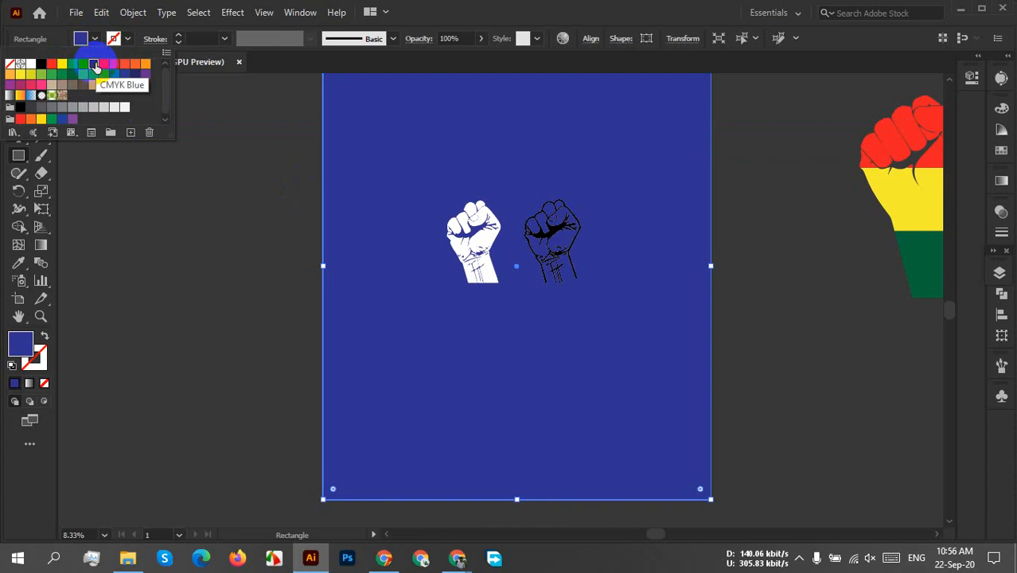
left_click(86, 74)
left_click(124, 77)
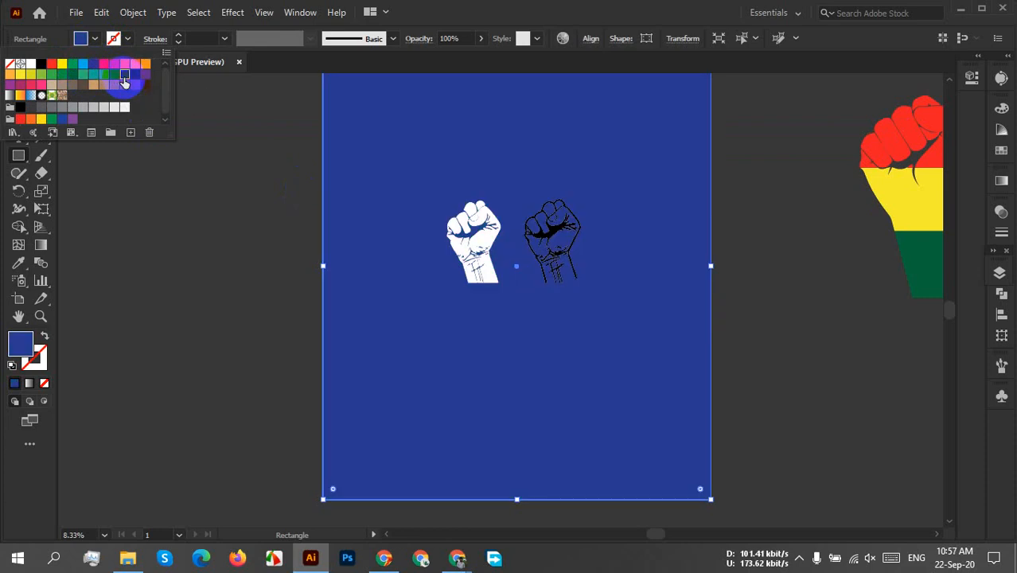
left_click(94, 76)
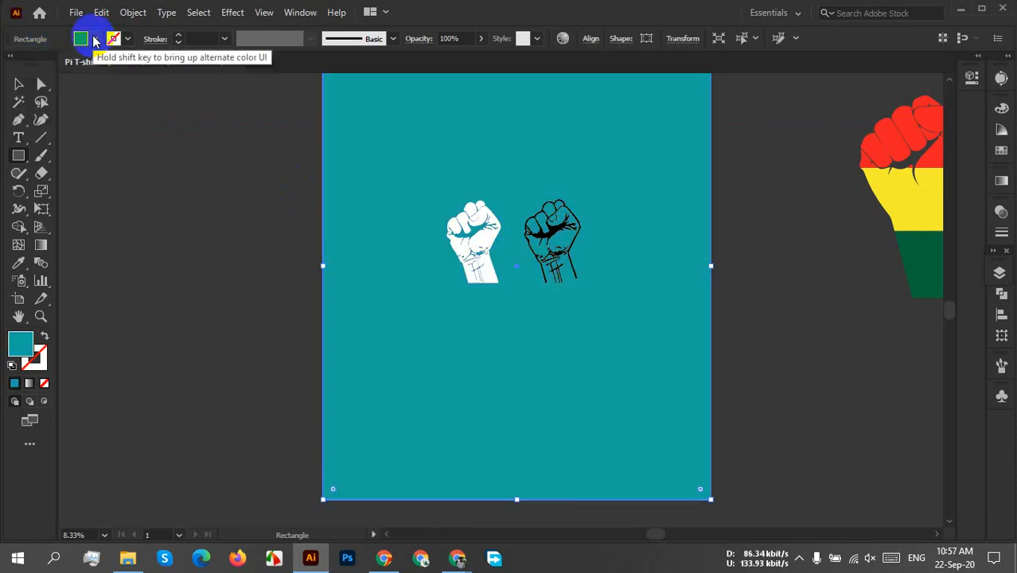
left_click(17, 79)
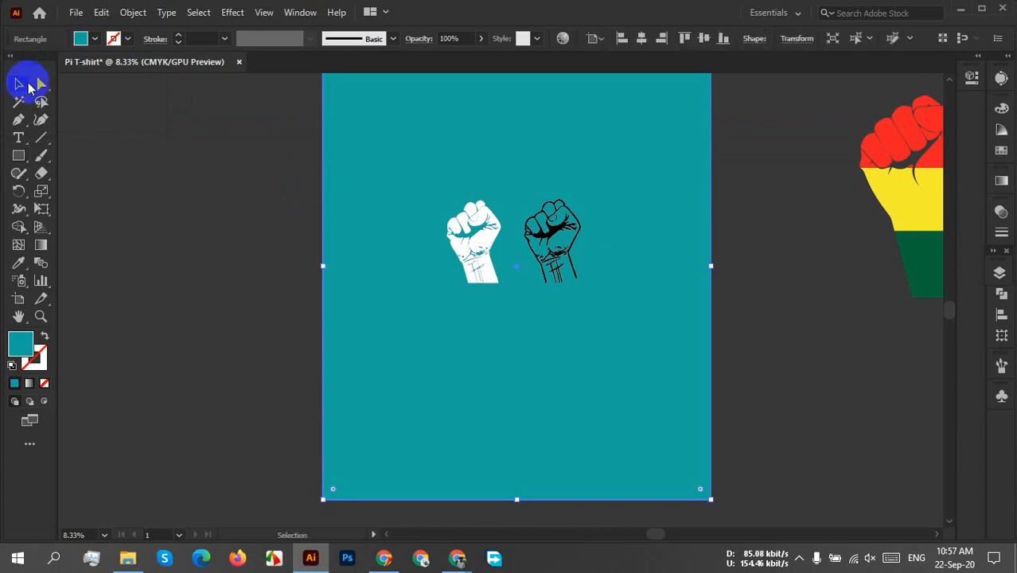
left_click(764, 317)
Move the white fist off the artboard to the empty area below the coloured fist.
scroll(525, 247, "up", 4)
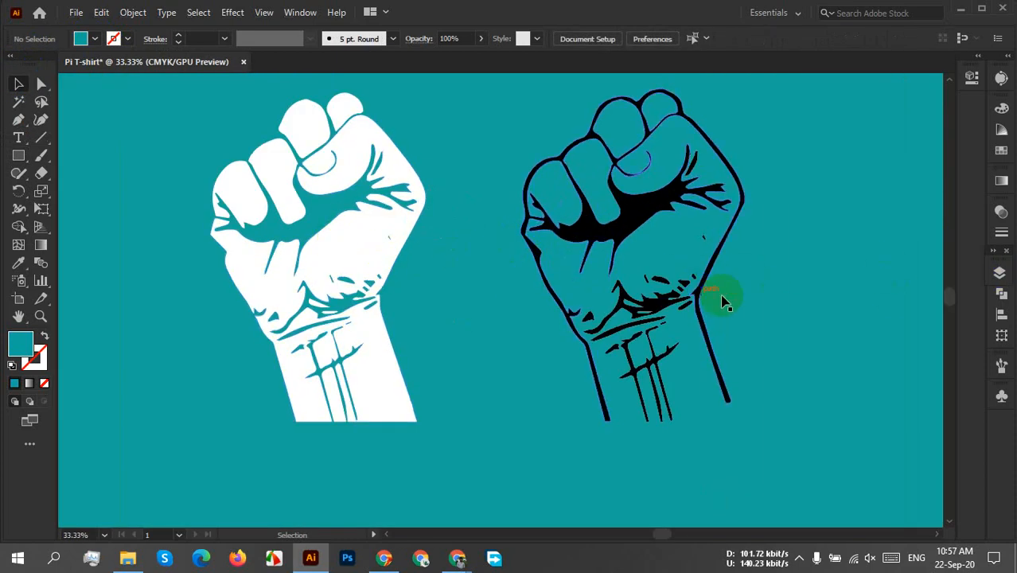
scroll(632, 338, "down", 2)
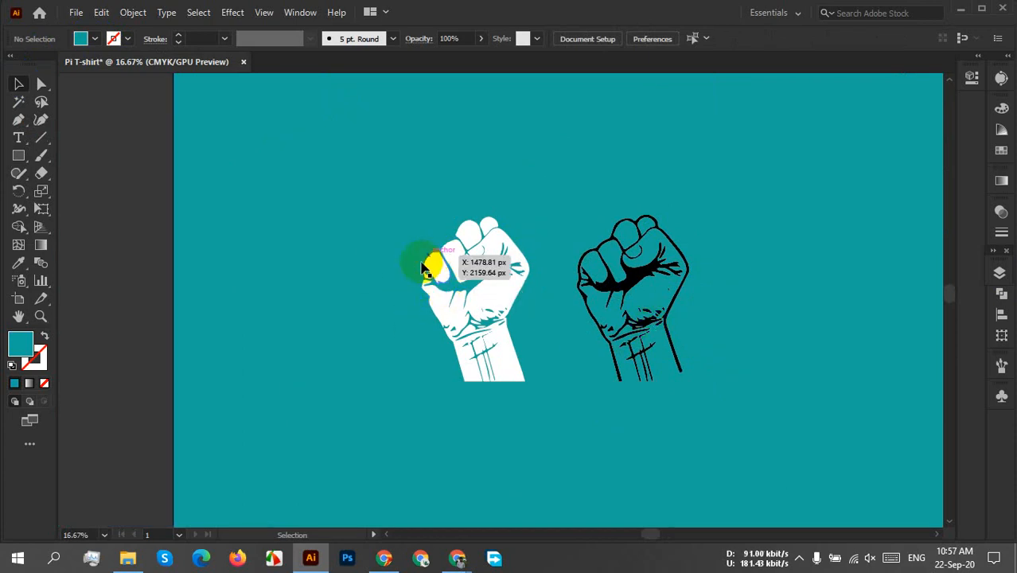
left_click(488, 323)
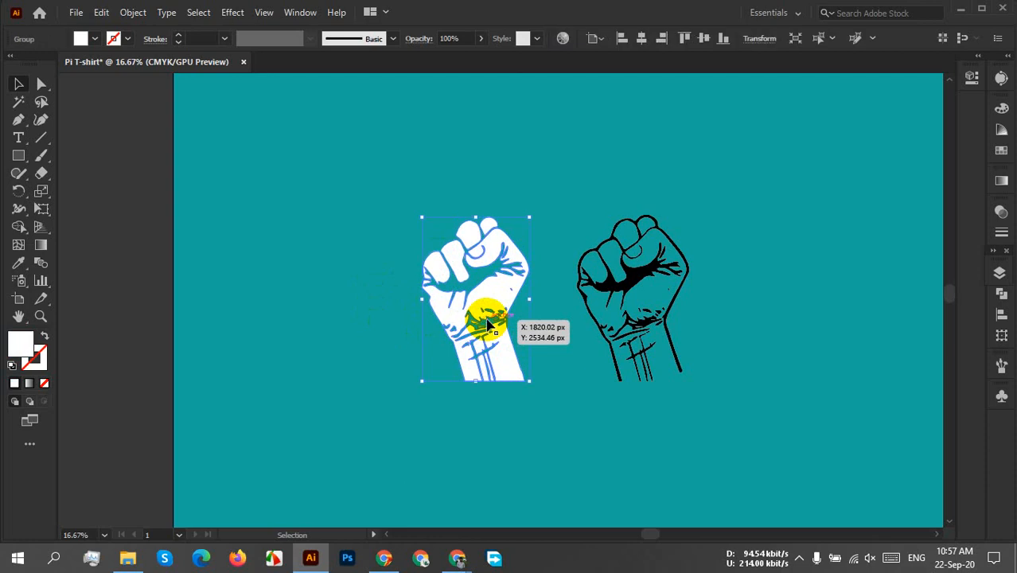
left_click(720, 354)
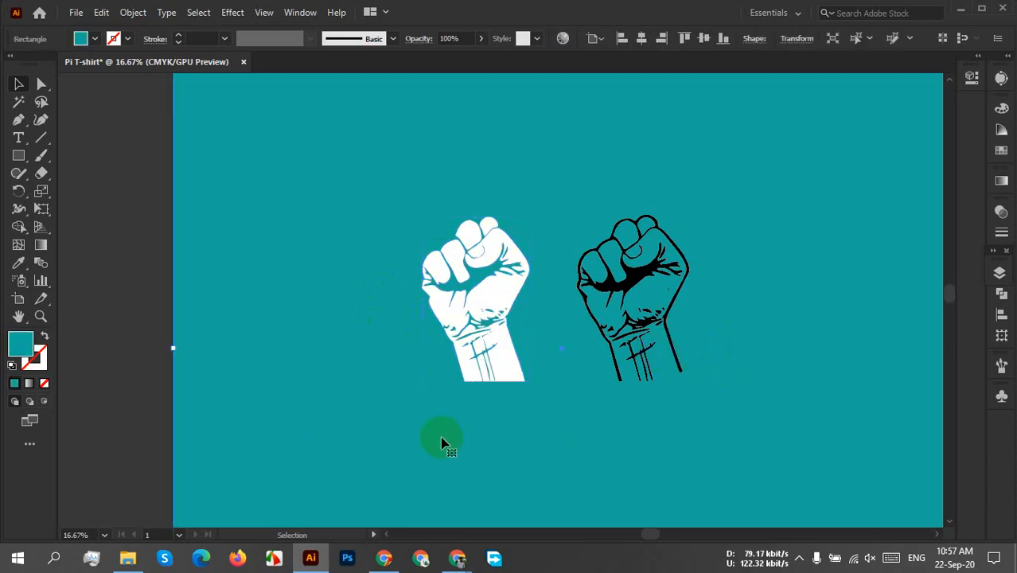
scroll(441, 443, "down", 3)
left_click_drag(612, 461, 625, 417)
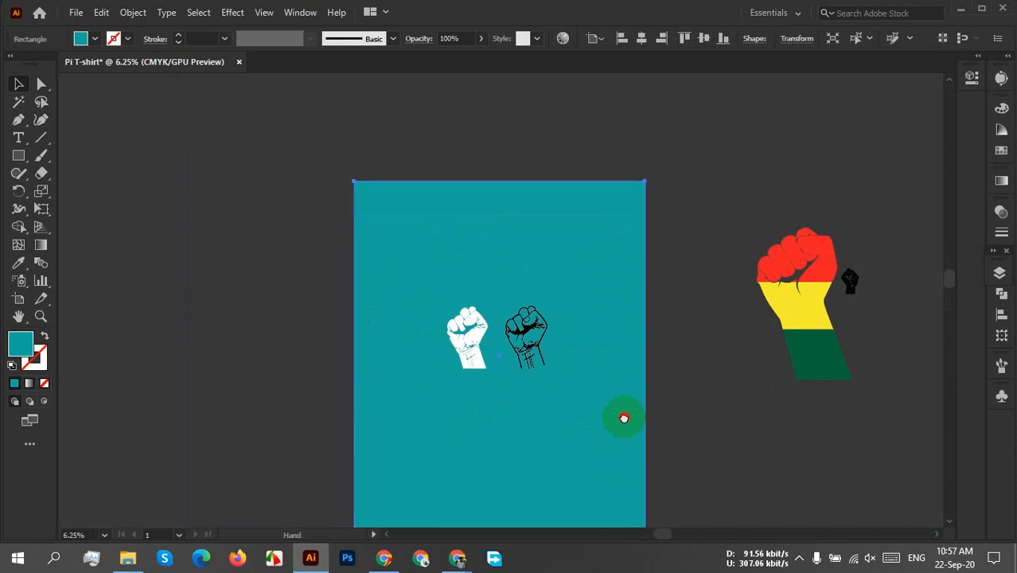
left_click(475, 354)
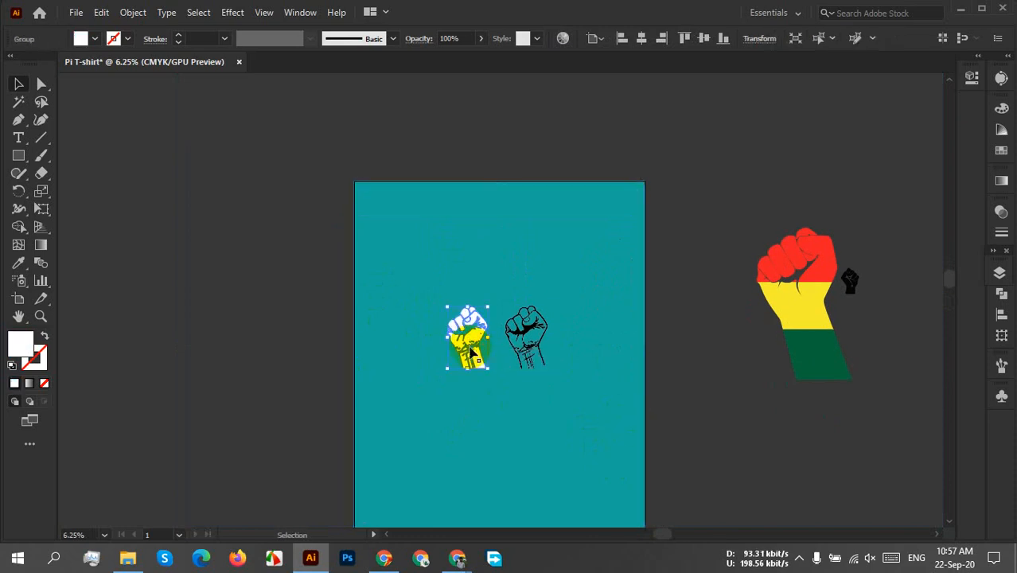
left_click_drag(467, 345, 777, 475)
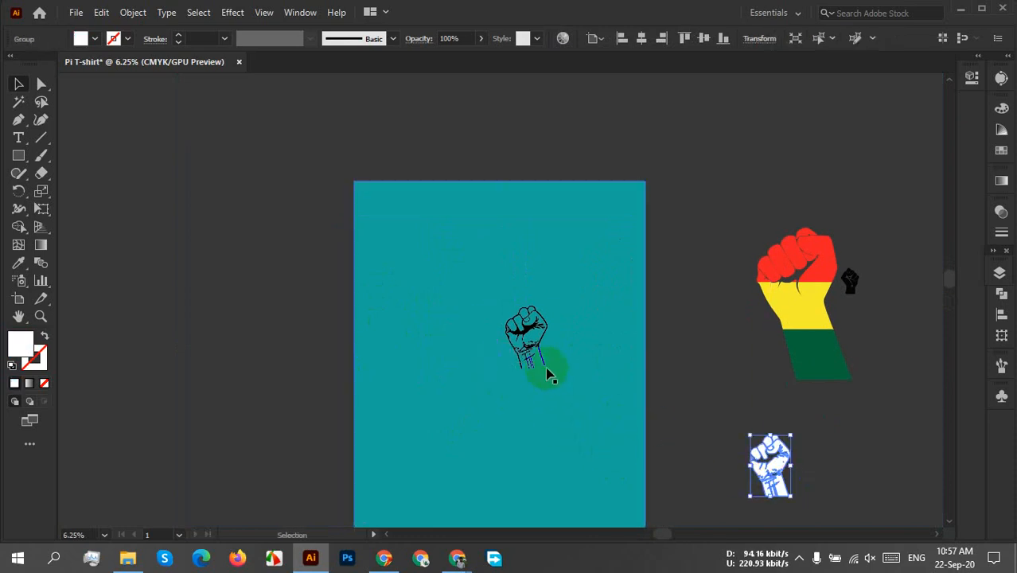
left_click(799, 557)
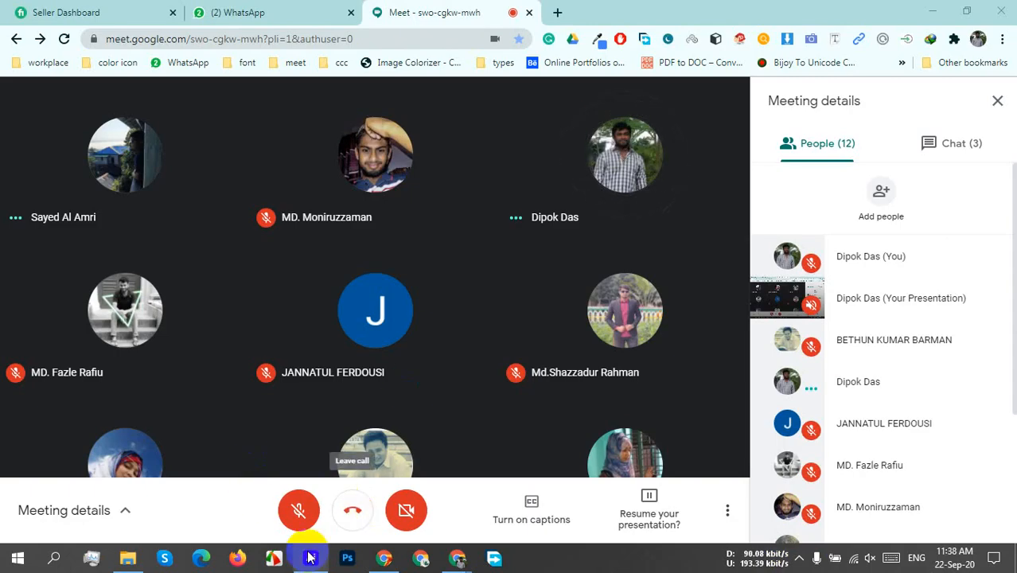
left_click(310, 558)
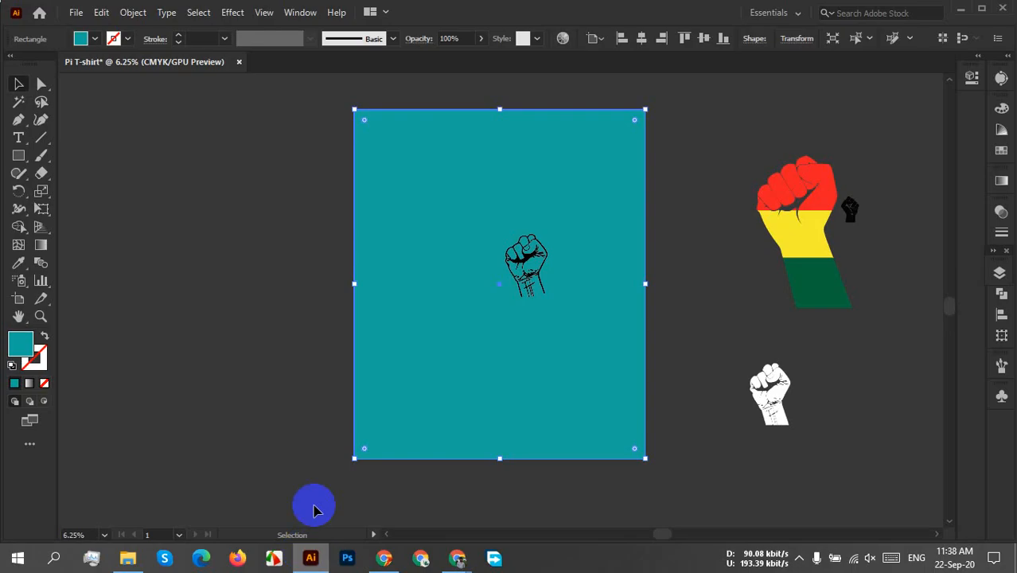
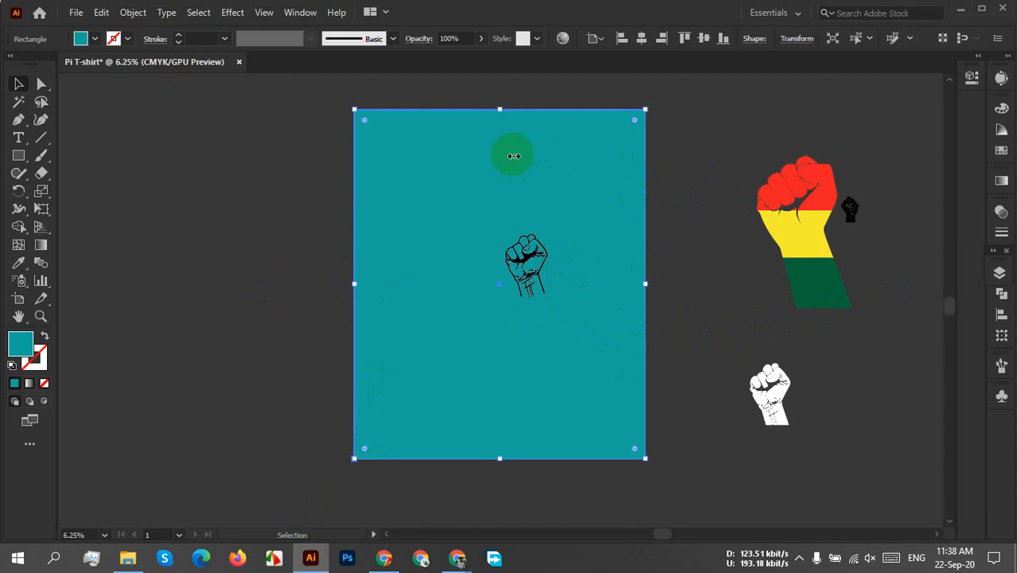
Move the teal background rectangle off the artboard into the empty area beside it.
key("ctrl+minus")
key("ctrl+minus")
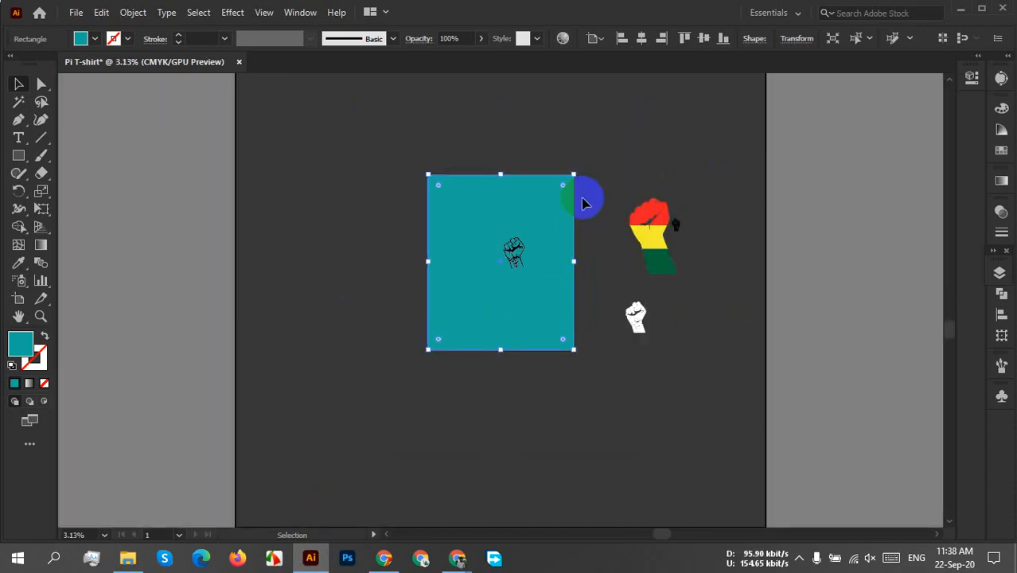
left_click_drag(522, 215, 350, 256)
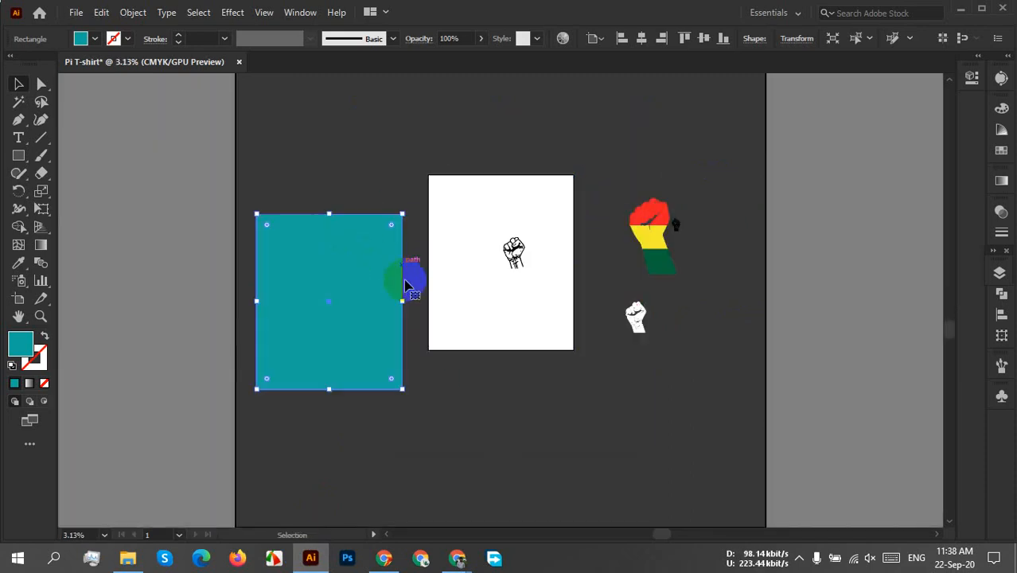
Enlarge the black fist outline on the artboard to roughly twice its size.
scroll(525, 269, "up", 4)
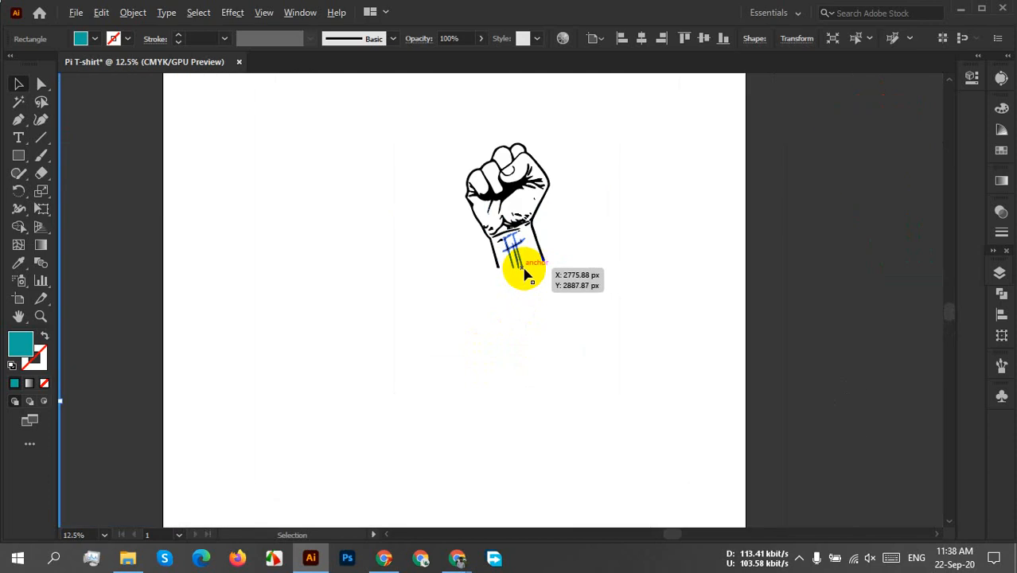
left_click_drag(580, 251, 582, 308)
left_click_drag(561, 170, 404, 431)
left_click_drag(501, 275, 443, 239)
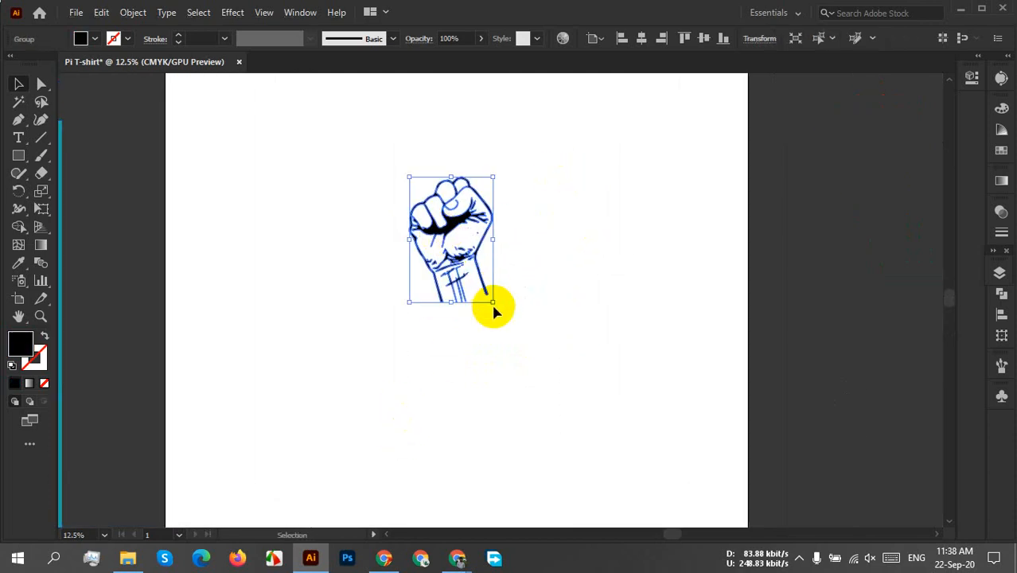
left_click_drag(494, 301, 648, 457)
scroll(613, 424, "down", 2)
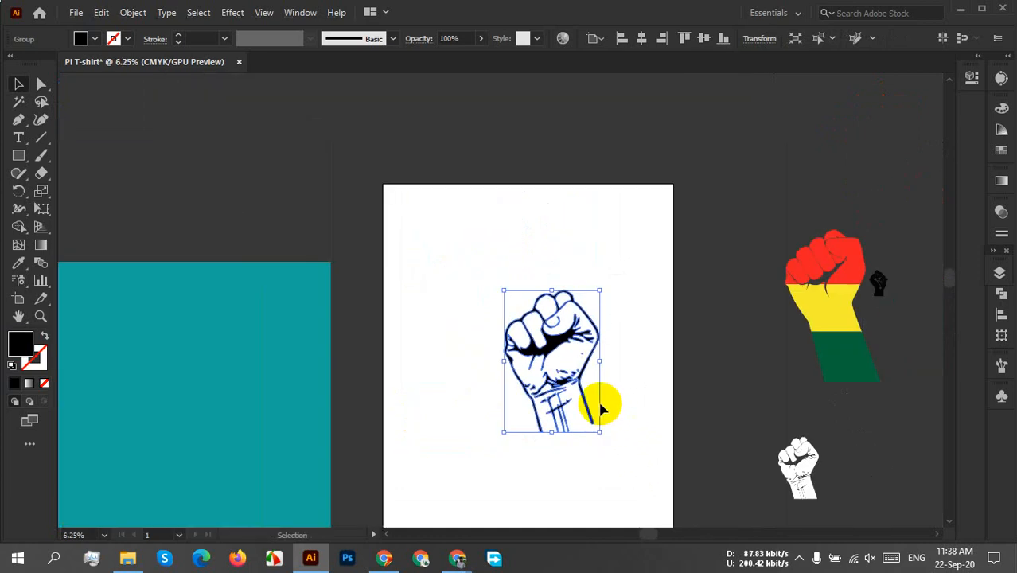
Move the enlarged fist outline up the artboard and scale it down slightly.
left_click_drag(560, 395, 530, 334)
left_click(647, 390)
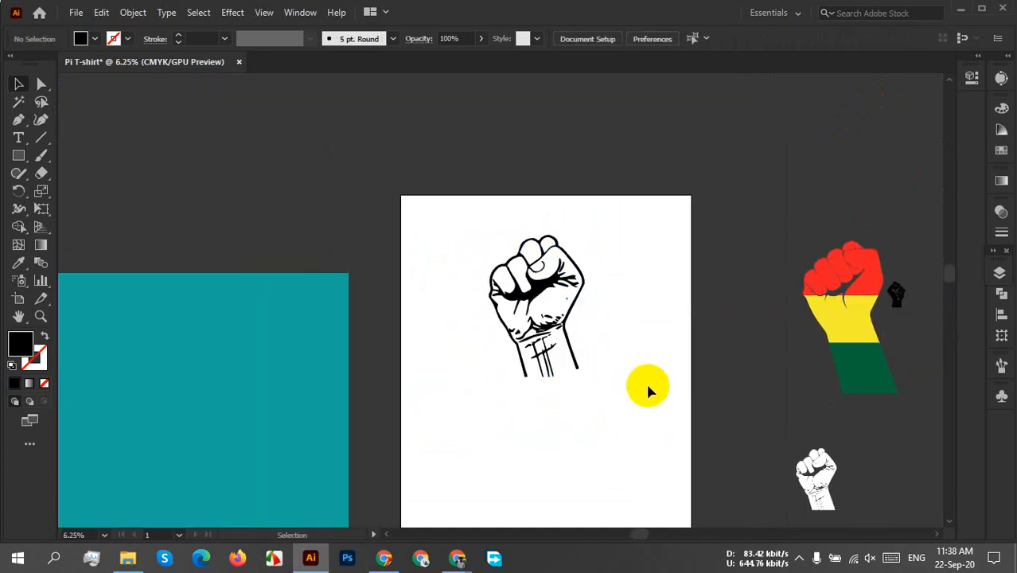
left_click_drag(647, 391, 544, 268)
left_click(534, 268)
left_click(598, 290)
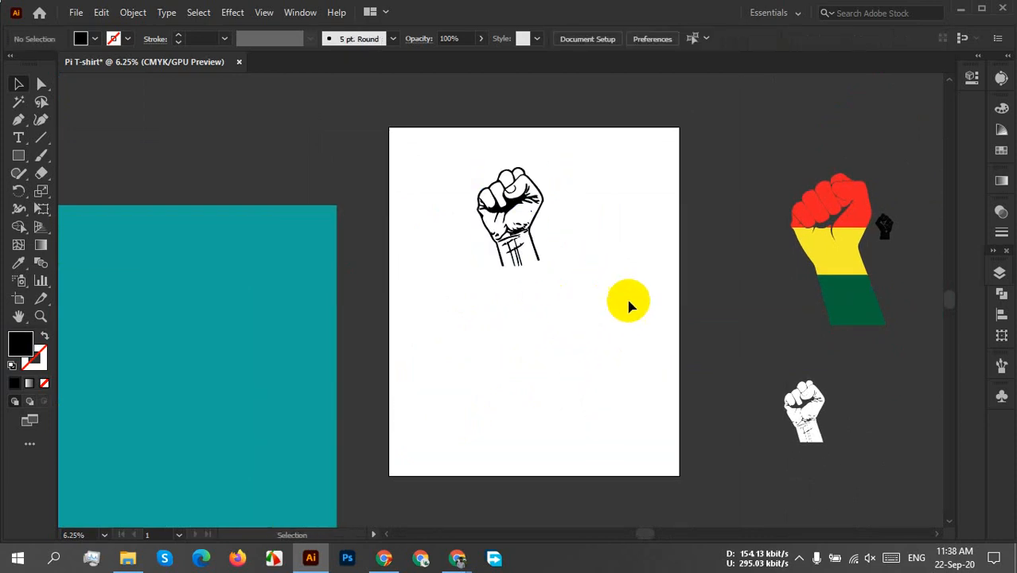
Switch to the Google Meet window and resume the paused screen presentation.
left_click(458, 558)
left_click(408, 489)
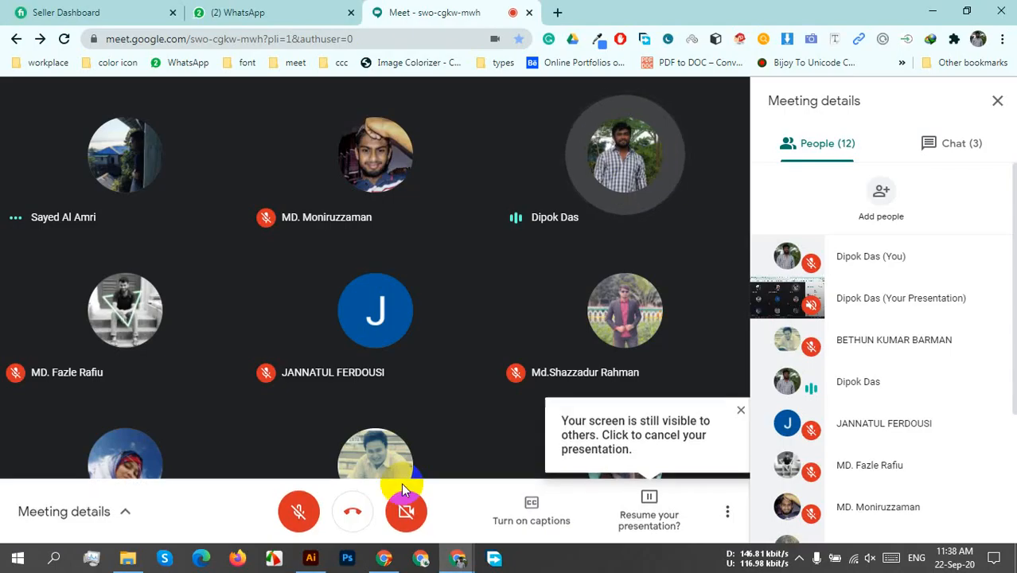
left_click(657, 505)
left_click(621, 437)
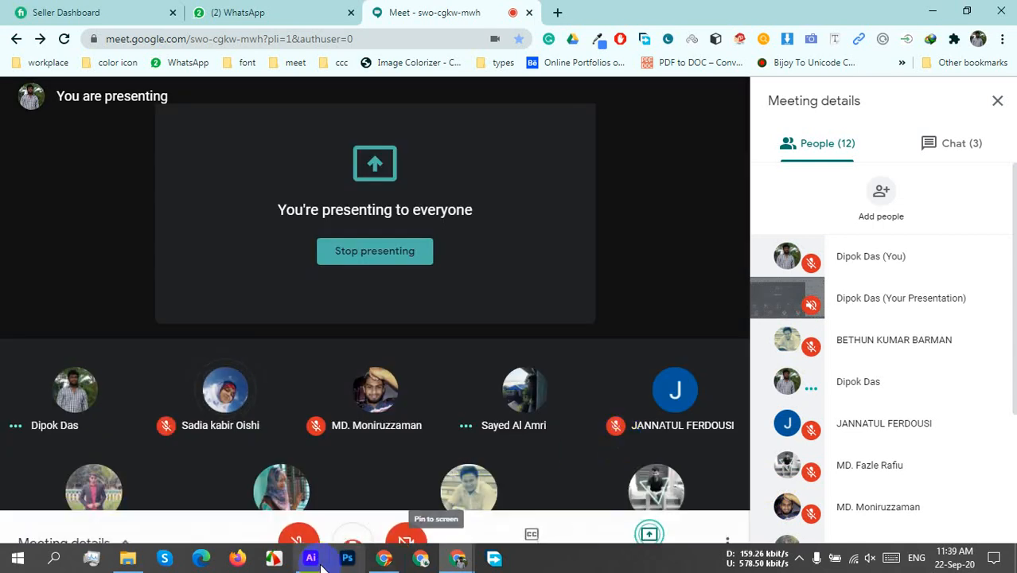
Switch back to Illustrator and move the black fist outline to the top centre of the artboard.
left_click(310, 558)
left_click_drag(471, 376, 525, 224)
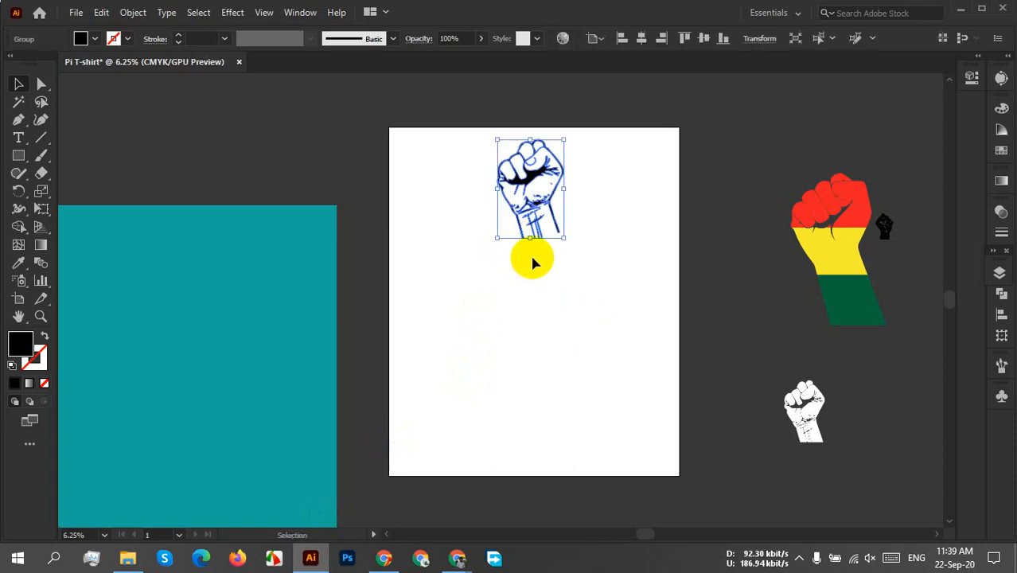
Add the text "BLACK LIVES MATTER" on three lines, enlarge it and place it below the fist.
left_click(18, 138)
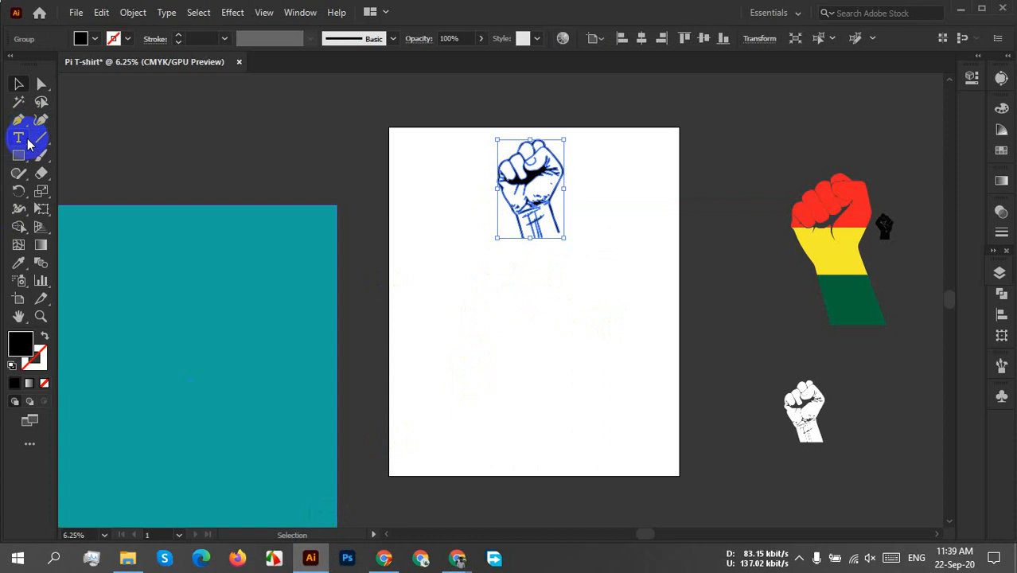
left_click(430, 312)
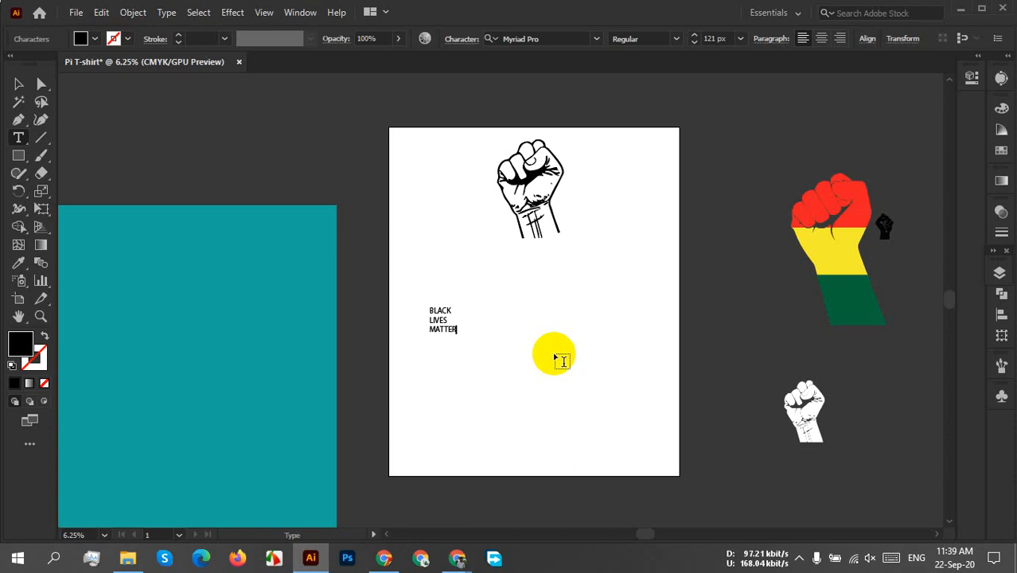
left_click(18, 83)
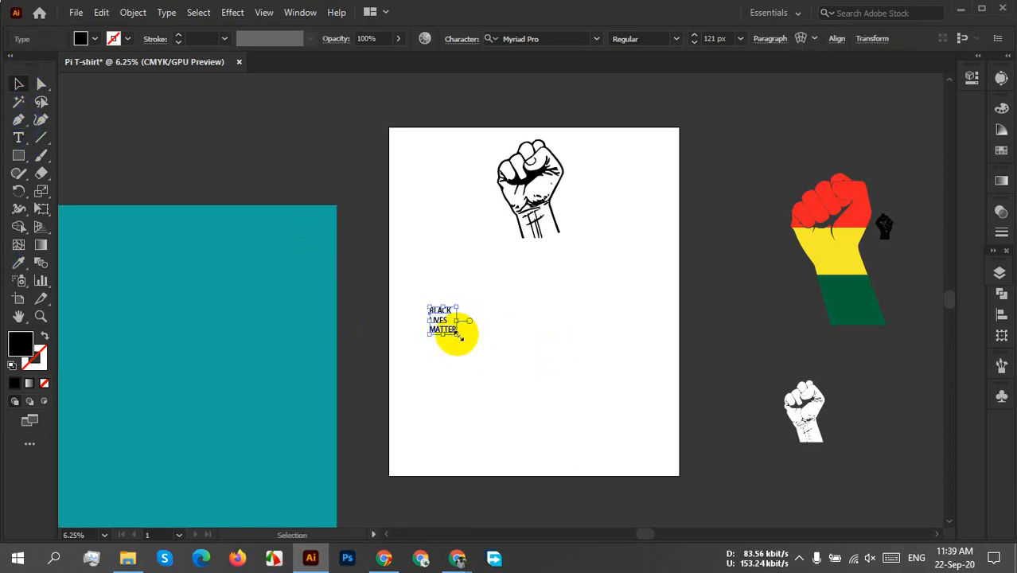
left_click_drag(459, 337, 596, 458)
left_click_drag(471, 393, 504, 332)
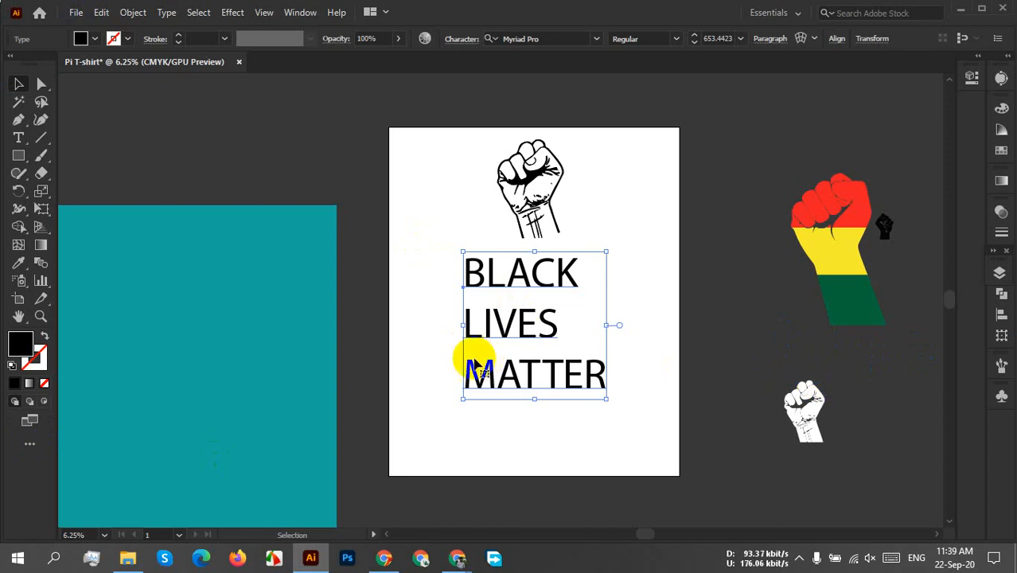
left_click(798, 556)
left_click(828, 499)
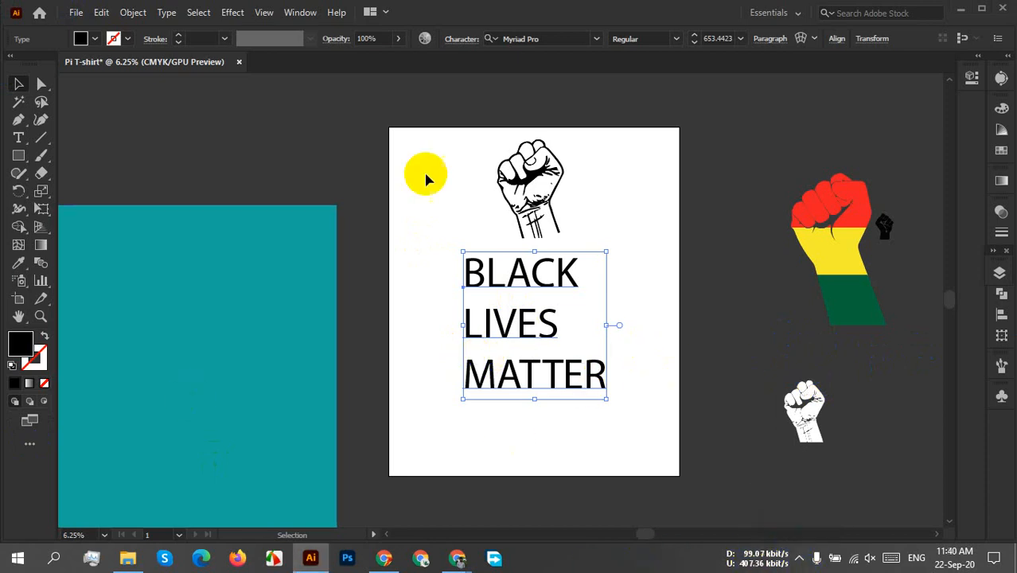
Change the font of the three-line text to Hantu Kom Kom.
left_click(541, 39)
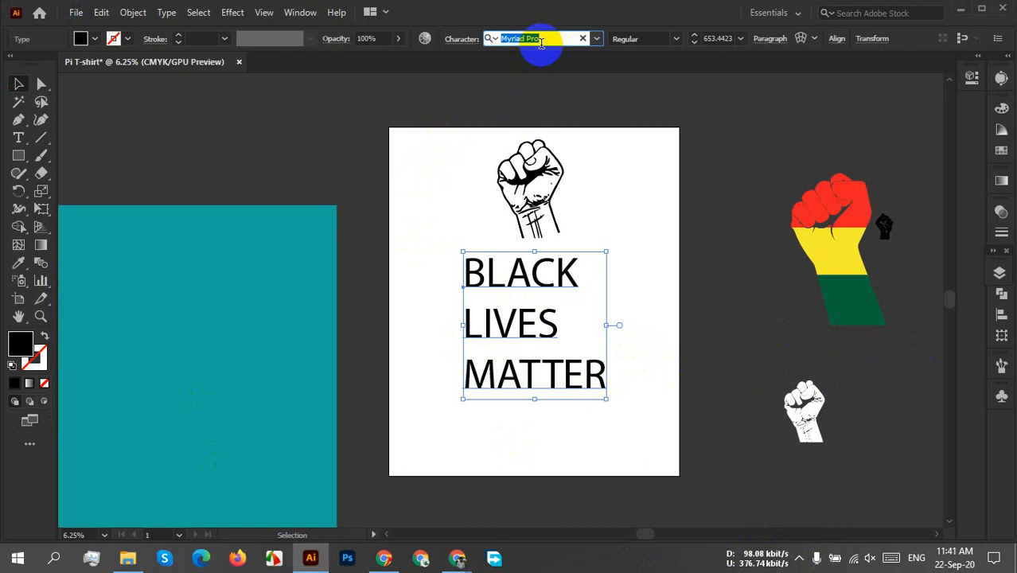
type("HANTU")
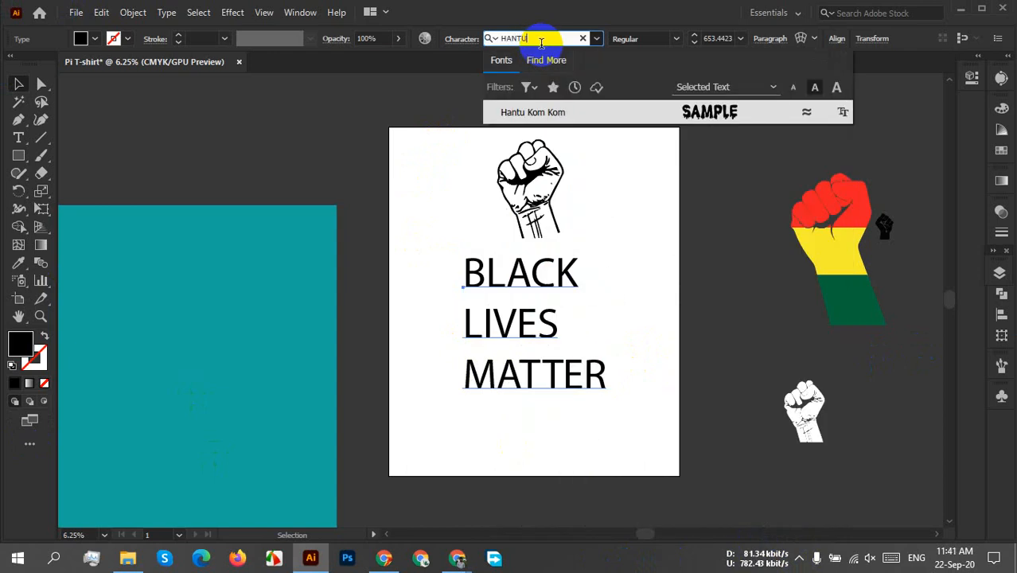
left_click(553, 111)
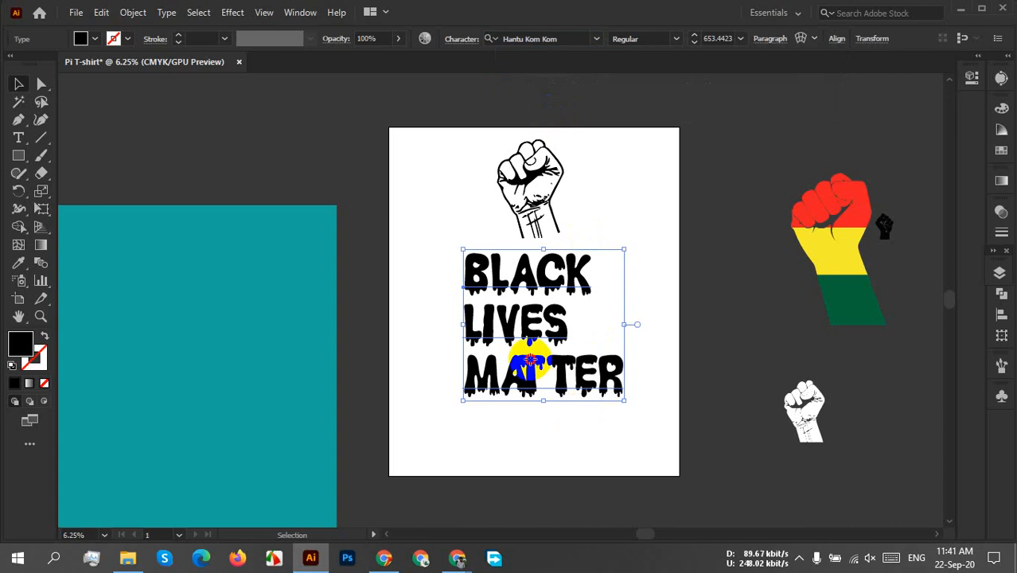
Fill the three-line text with CMYK Red and deselect it.
left_click_drag(529, 365, 527, 360)
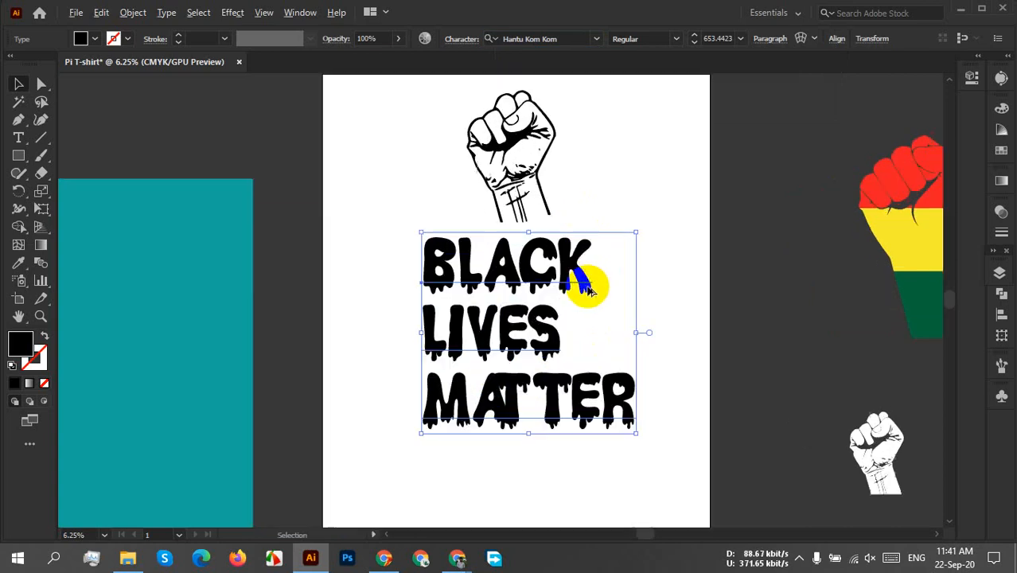
scroll(585, 279, "up", 3)
scroll(608, 348, "down", 2)
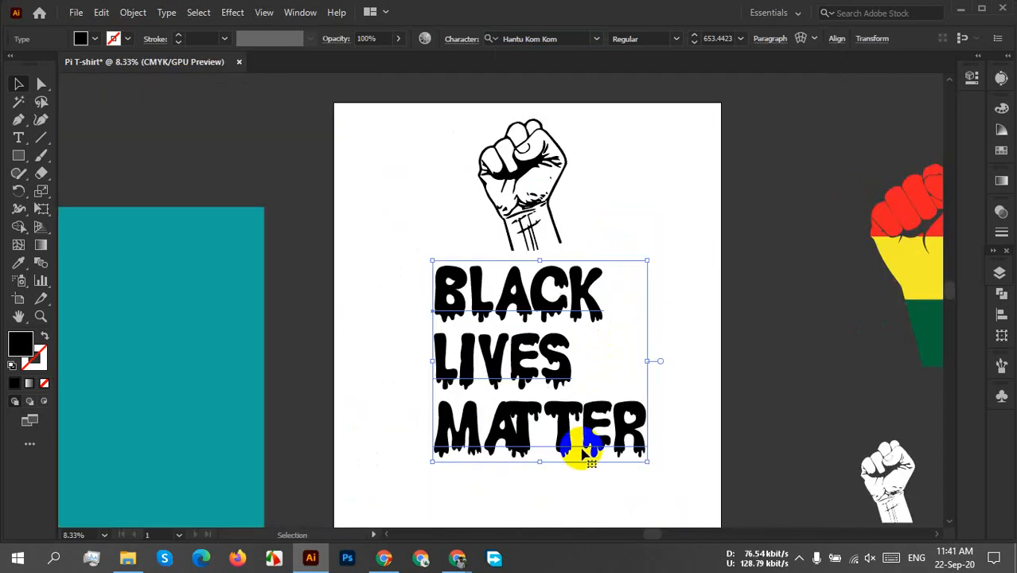
left_click_drag(579, 447, 546, 409)
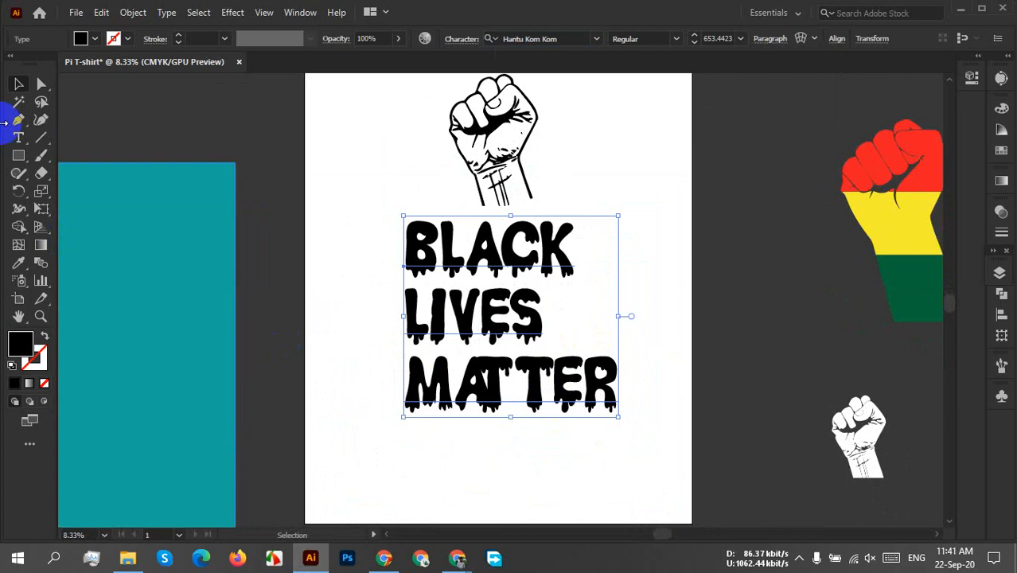
left_click(94, 39)
left_click(52, 64)
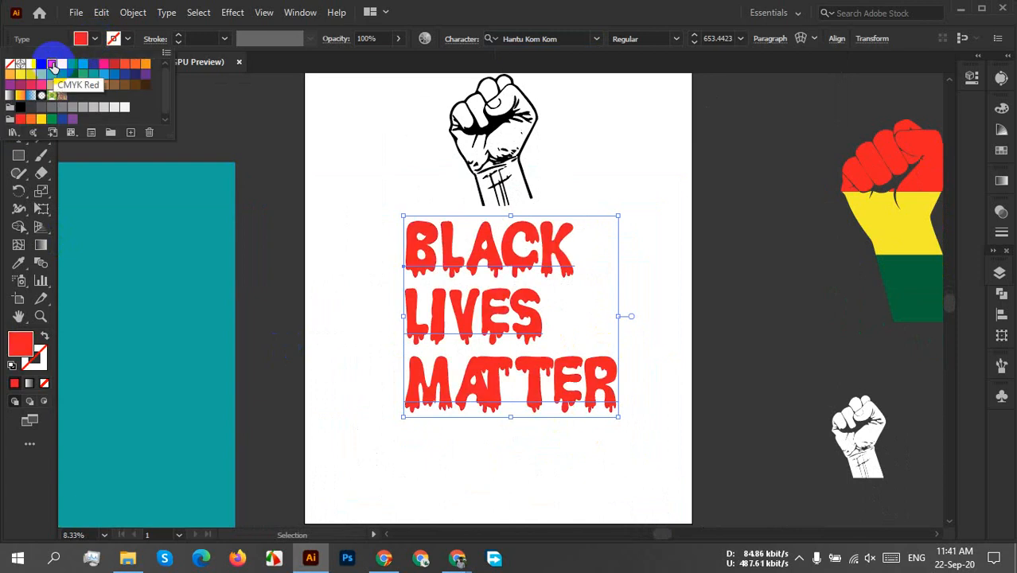
left_click(638, 268)
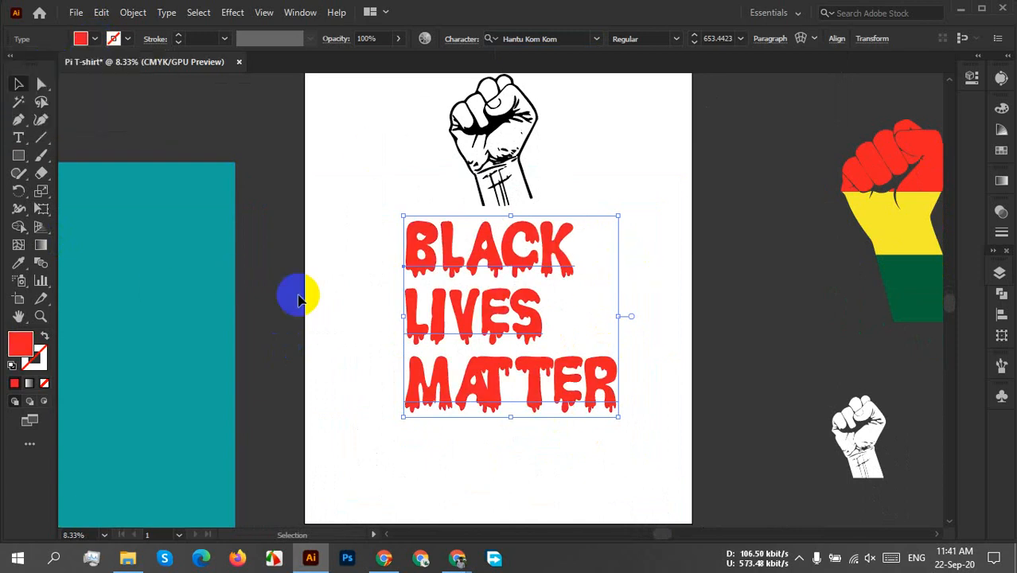
left_click(710, 303)
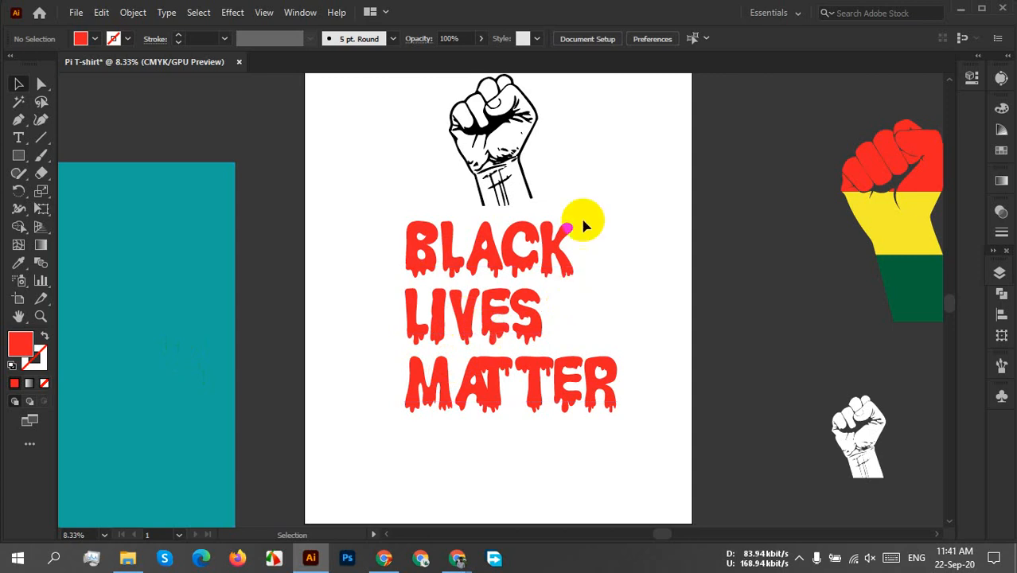
Increase the font size of the word LIVES to 801 px to match the width of BLACK.
left_click(500, 322)
double_click(496, 319)
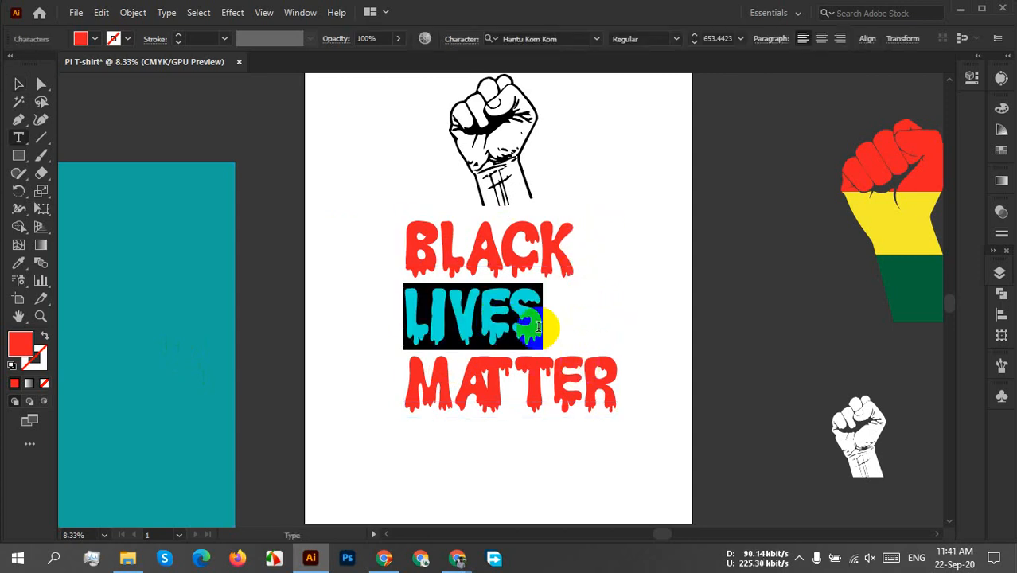
left_click(713, 38)
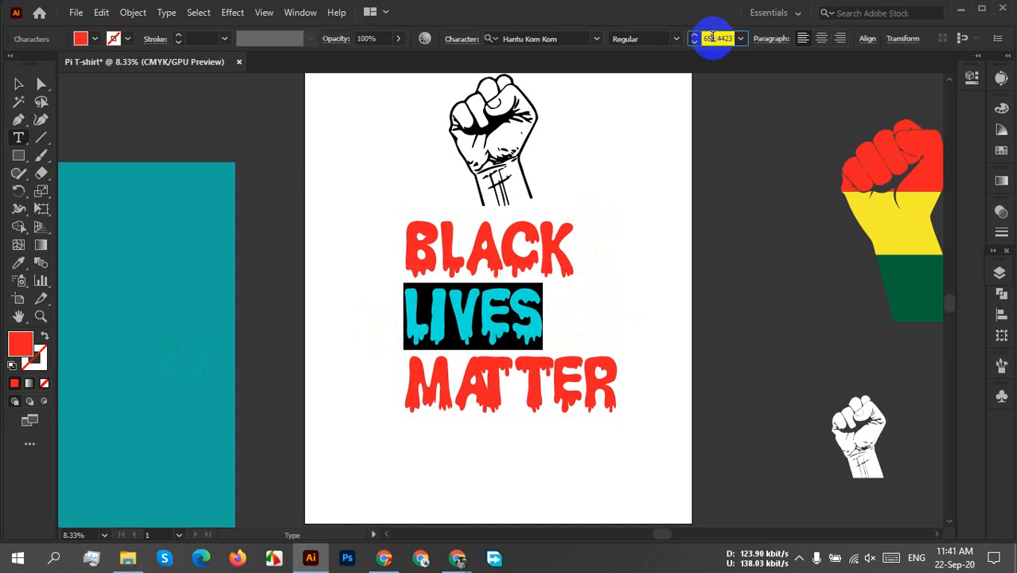
scroll(713, 38, "up", 8)
scroll(712, 37, "up", 2)
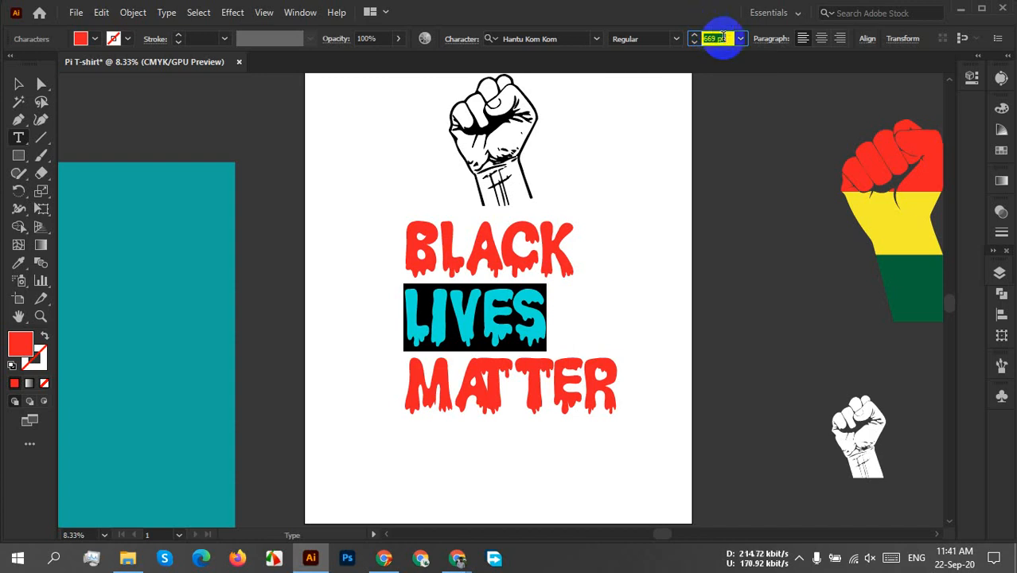
scroll(721, 39, "up", 20)
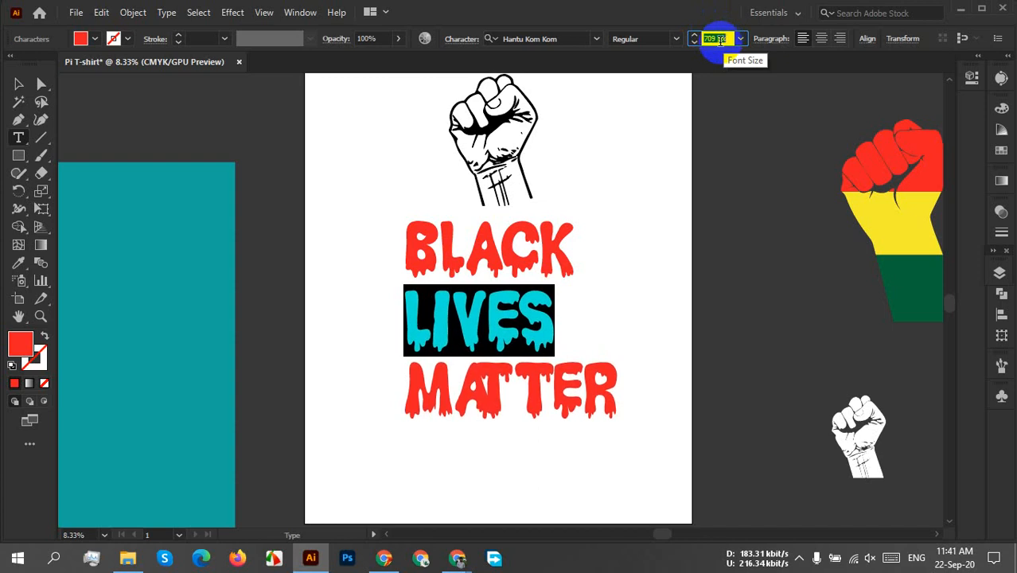
scroll(720, 40, "up", 20)
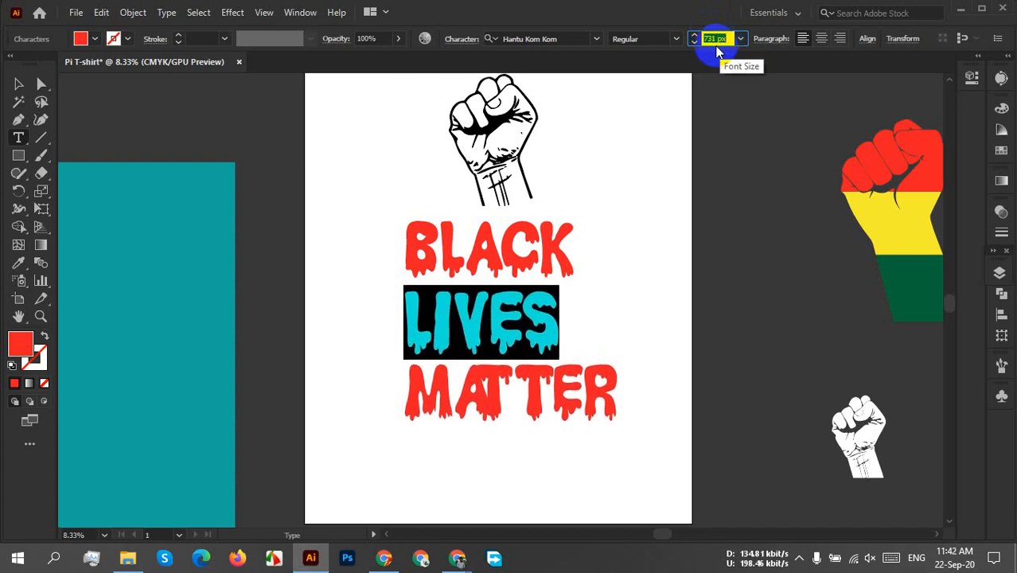
scroll(717, 46, "up", 17)
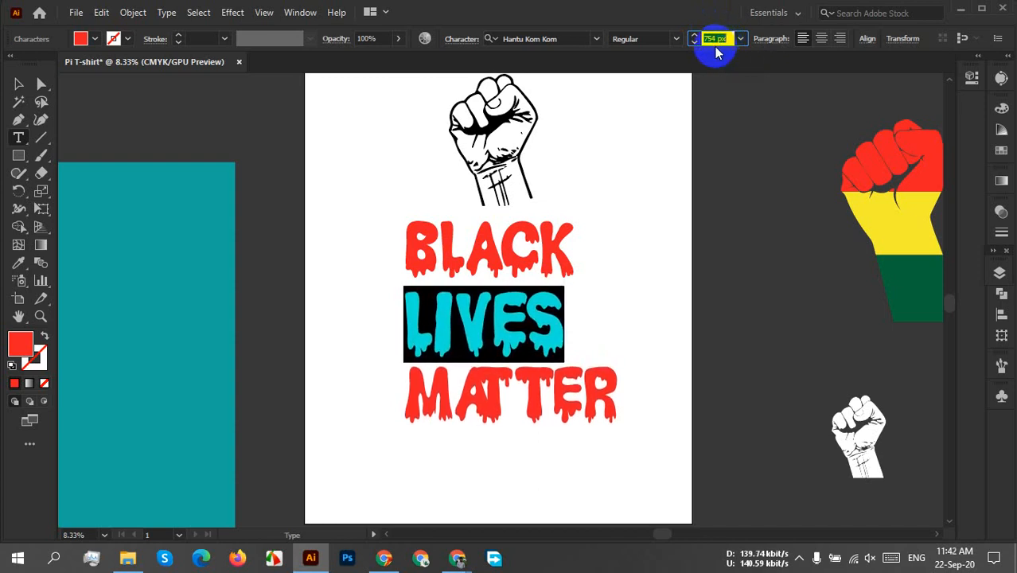
scroll(716, 39, "up", 20)
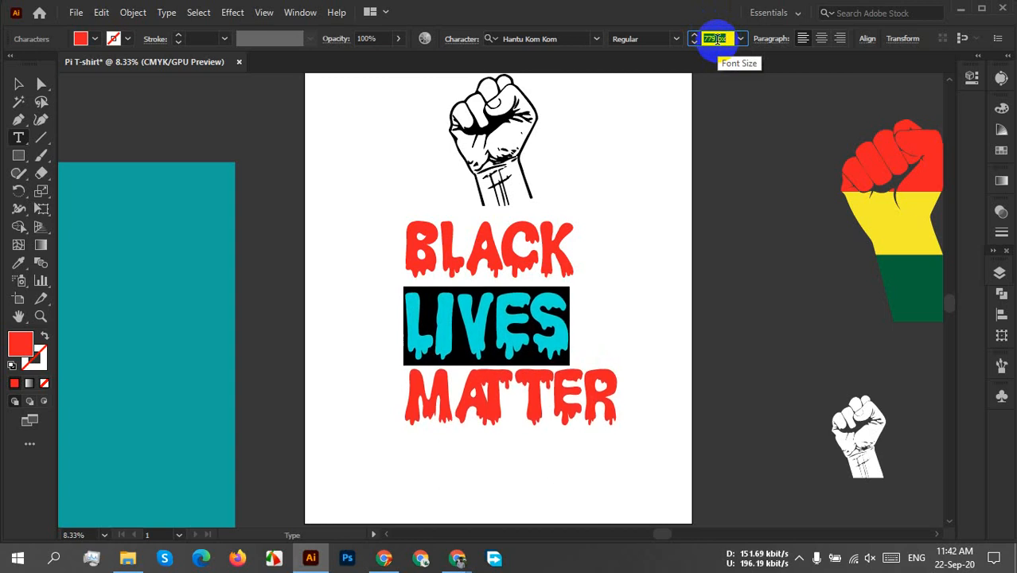
scroll(716, 39, "up", 5)
scroll(716, 39, "up", 10)
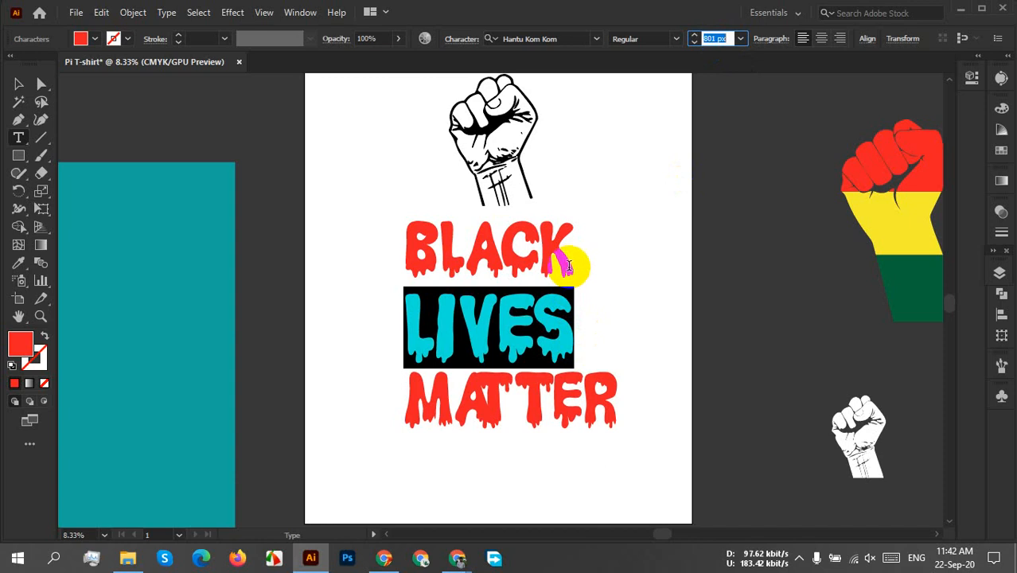
Reduce the font size of the word MATTER to 524 px to match the width of BLACK.
left_click(564, 273)
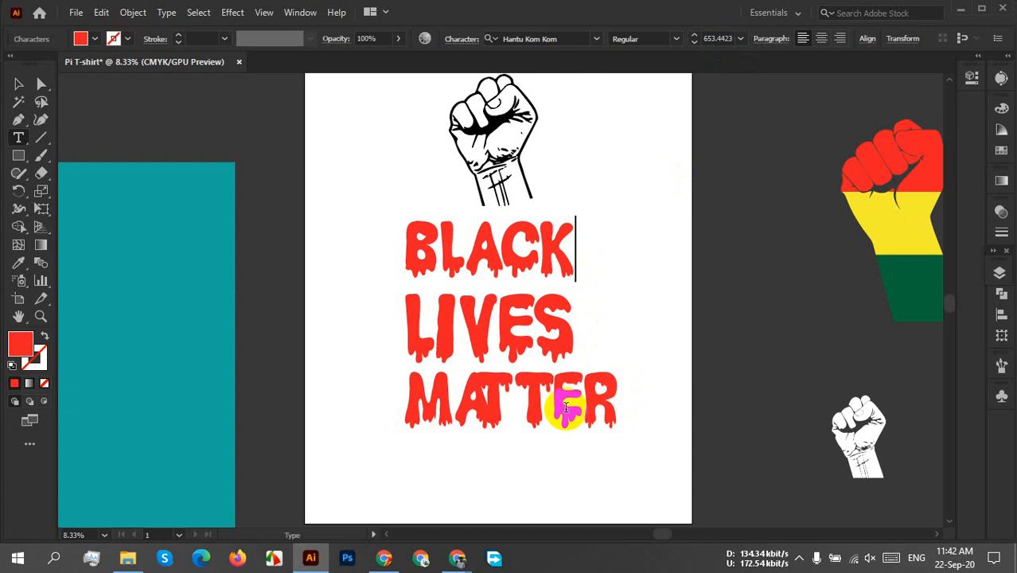
double_click(565, 405)
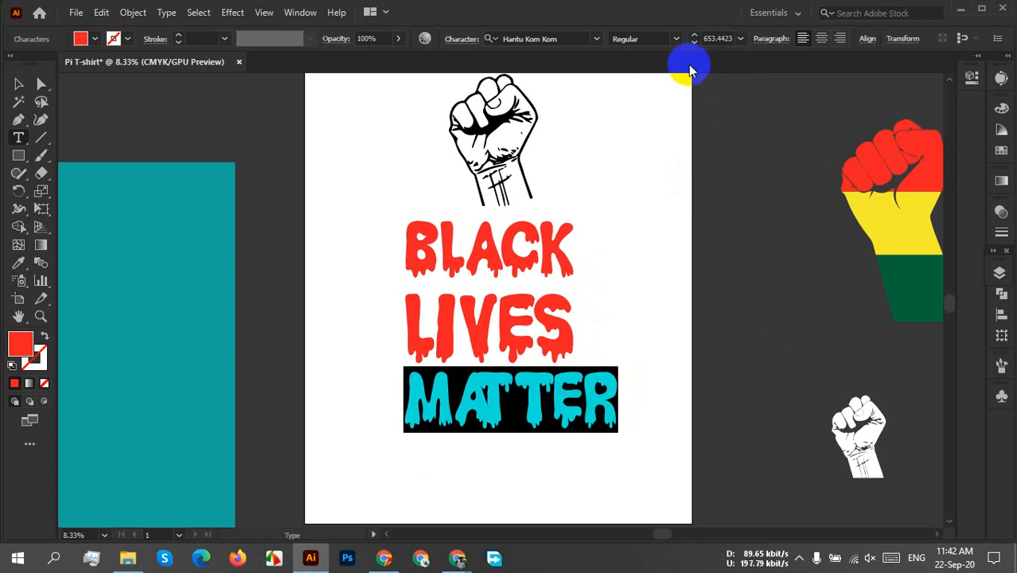
left_click(715, 38)
key("Down")
key("Down")
key("Down")
key("Down")
key("Down")
key("Down")
key("Down")
key("Down")
key("Down")
key("Down")
key("Down")
key("Down")
key("Down")
key("Down")
key("Down")
key("Down")
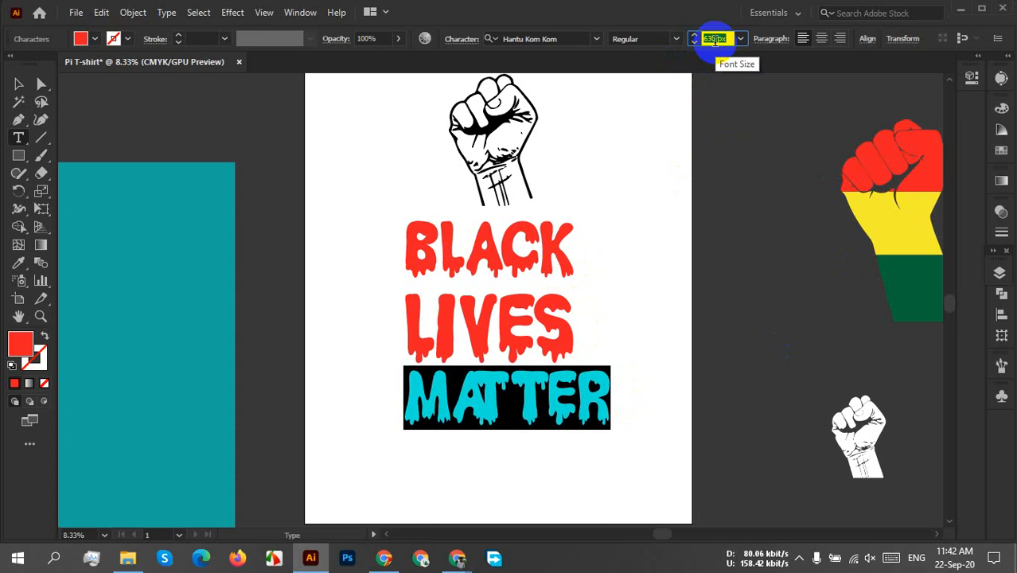
key("Down")
key("Down")
key("Down")
key("Down")
key("Down")
key("Down")
key("Down")
key("Down")
key("Down")
key("Down")
key("Down")
key("Down")
key("Down")
key("Down")
key("Down")
key("Down")
key("Down")
key("Down")
key("Down")
key("Down")
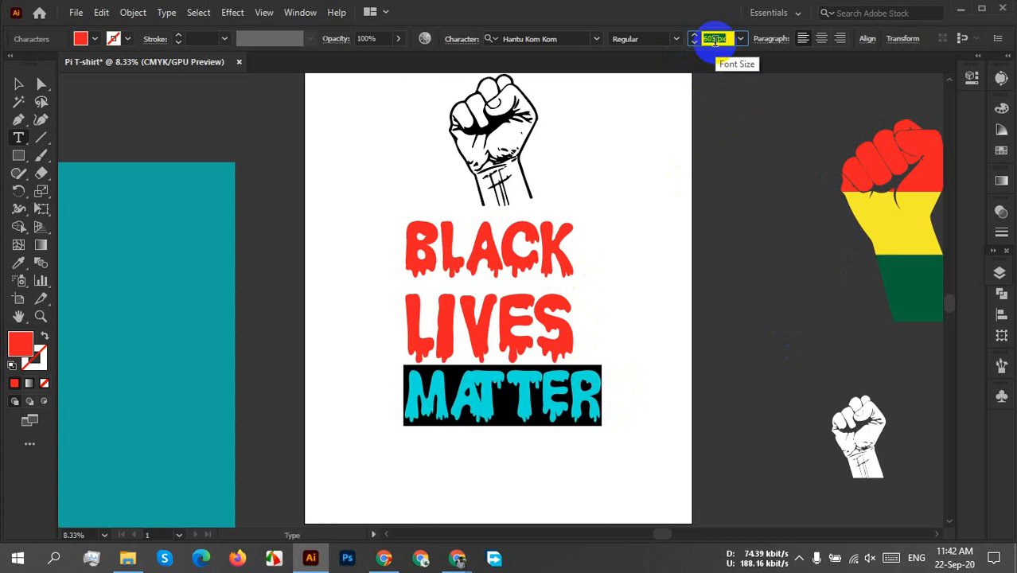
key("Down")
key("Down")
key("Down")
key("Down")
key("Down")
key("Down")
key("Down")
key("Down")
key("Down")
key("Down")
key("Down")
key("Down")
key("Down")
key("Down")
key("Down")
key("Down")
key("Down")
key("Down")
key("Down")
key("Down")
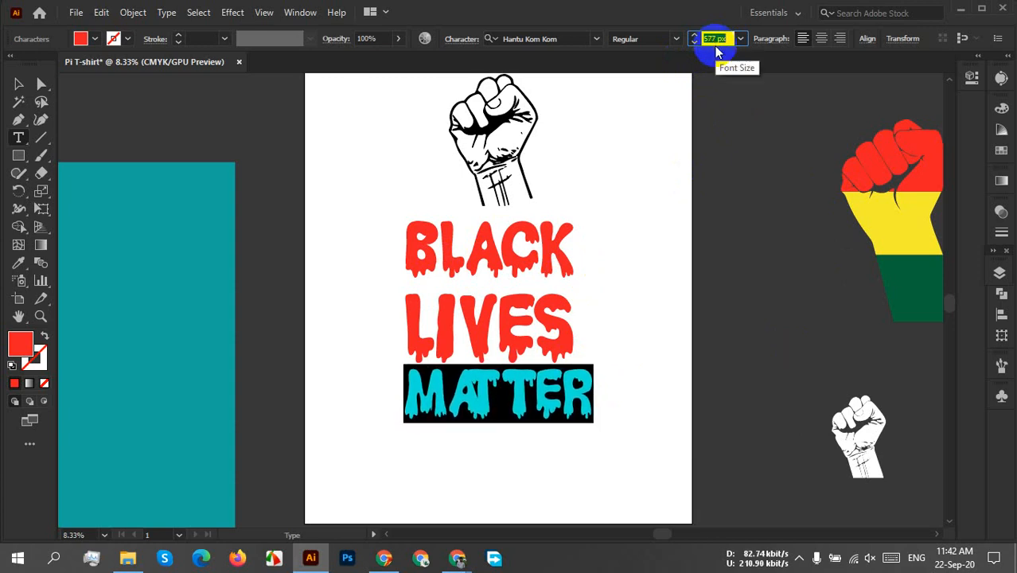
key("Down")
key("Down")
key("Down")
key("Down")
key("Down")
key("Down")
key("Down")
key("Down")
key("Down")
key("Down")
key("Down")
key("Down")
key("Down")
key("Down")
key("Down")
key("Down")
key("Down")
key("Down")
key("Down")
key("Down")
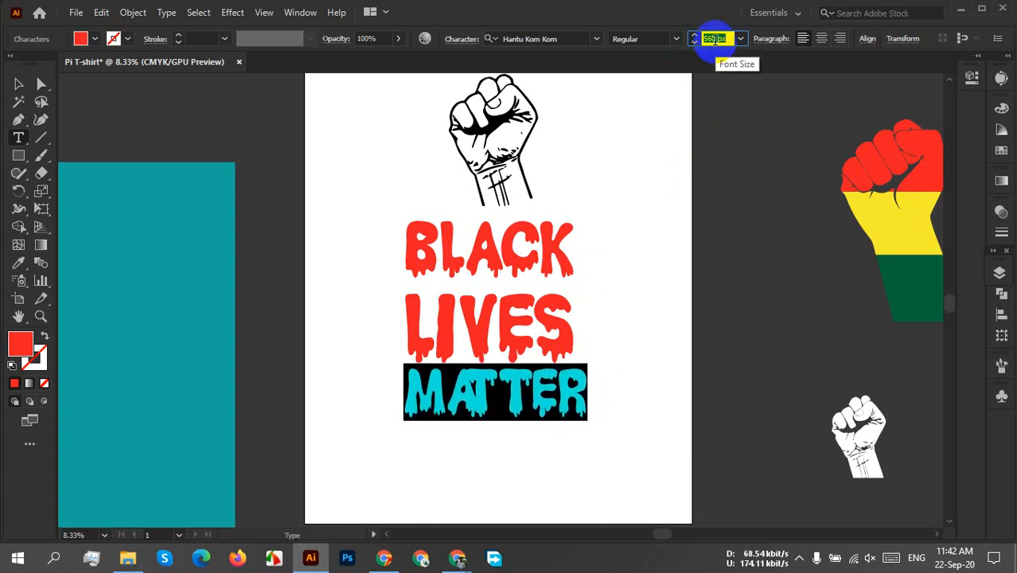
key("Down")
key("Down")
key("Down")
key("Down")
key("Down")
key("Down")
key("Down")
key("Down")
key("Down")
key("Down")
key("Down")
key("Down")
key("Down")
key("Down")
key("Down")
key("Down")
key("Down")
key("Down")
key("Down")
key("Down")
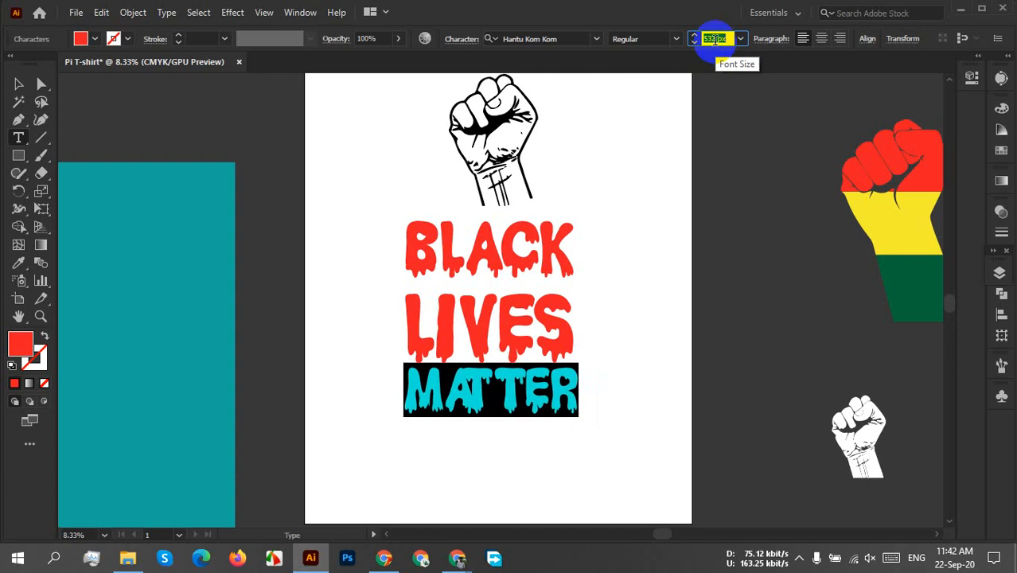
key("Down")
key("Down")
key("Down")
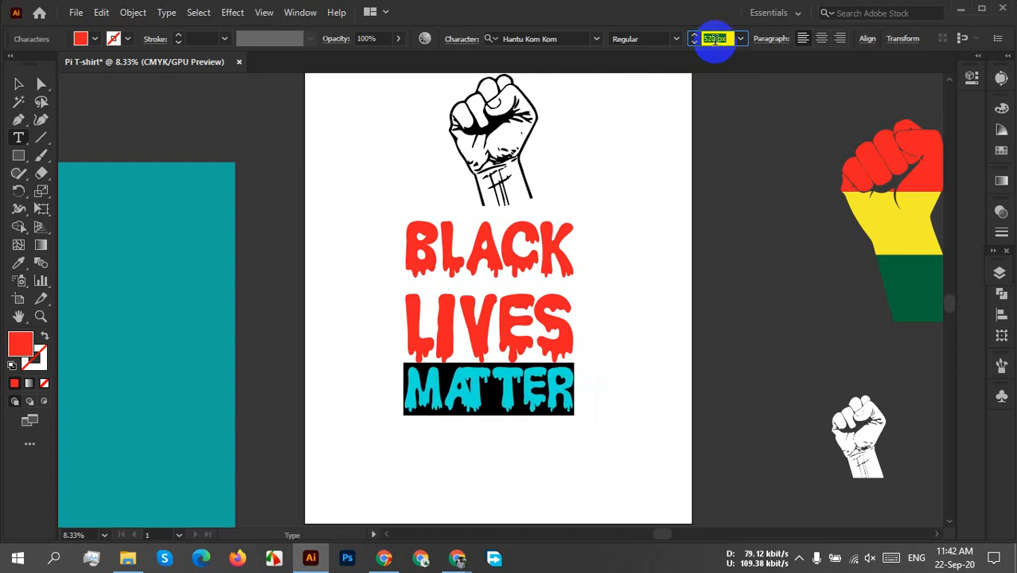
key("Up")
key("Up")
key("Up")
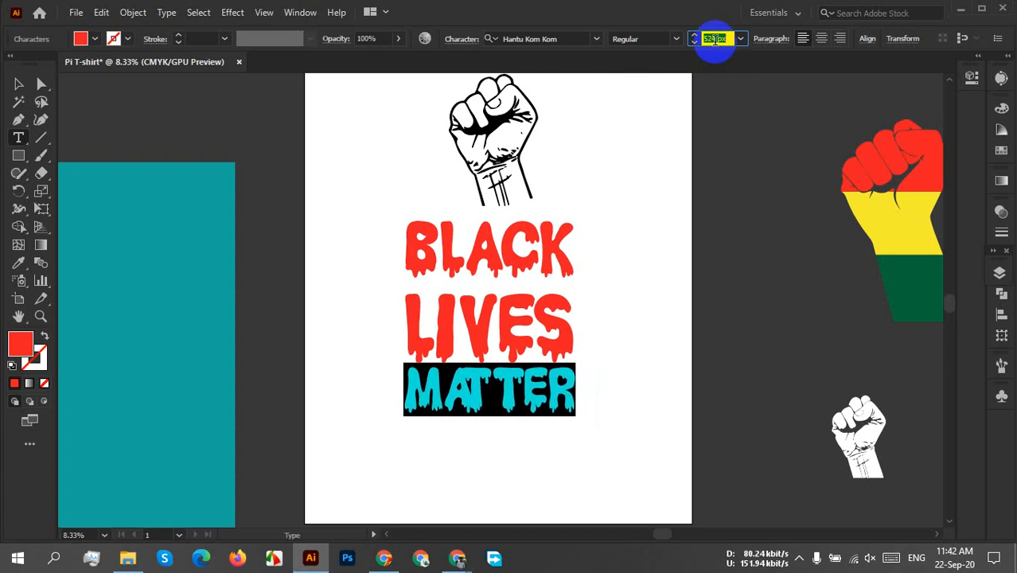
left_click(517, 346)
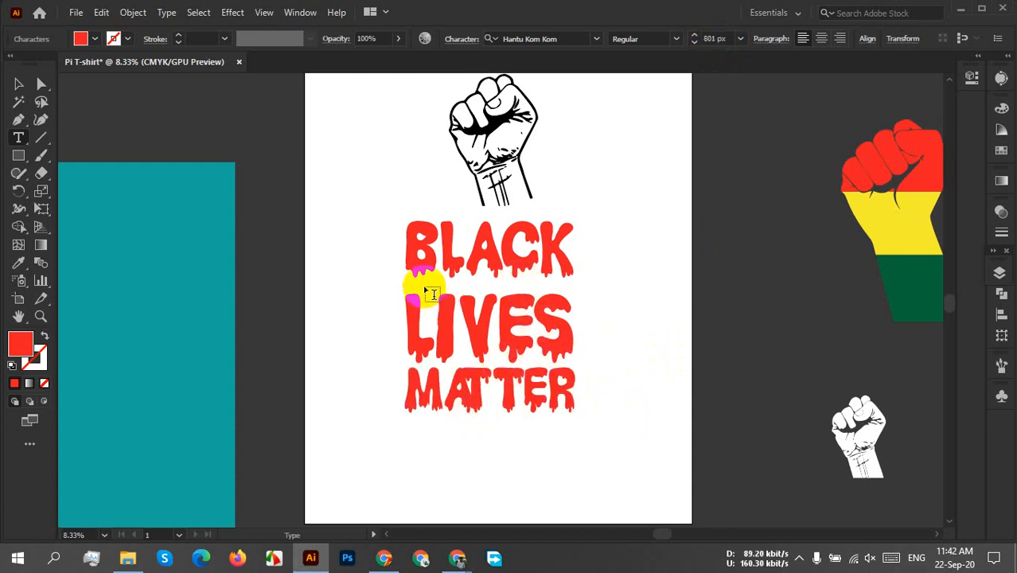
Show the character settings for the BLACK and LIVES lines and set their leading to 500 px.
left_click(414, 257)
double_click(413, 257)
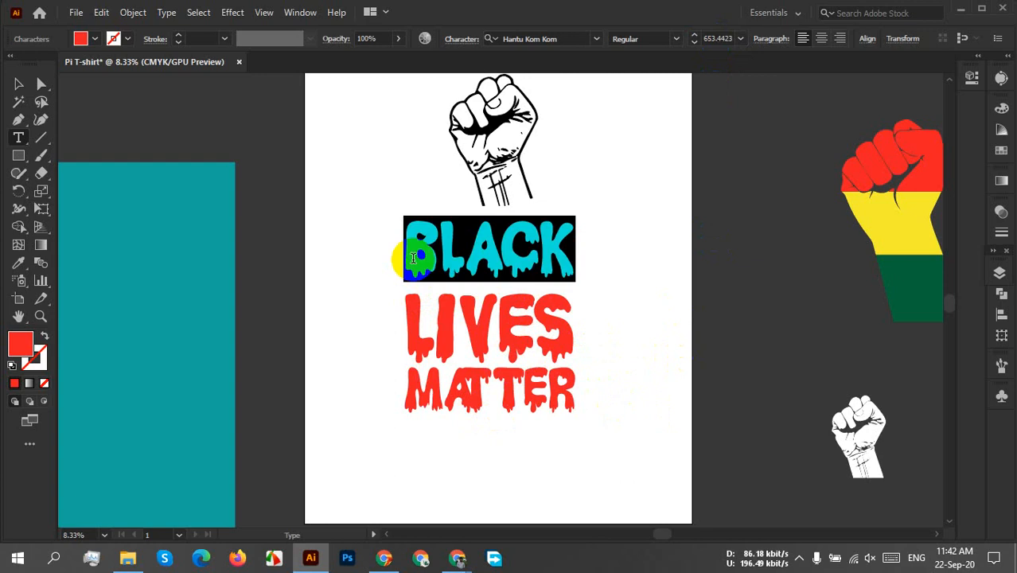
left_click(414, 257)
left_click_drag(414, 257, 578, 343)
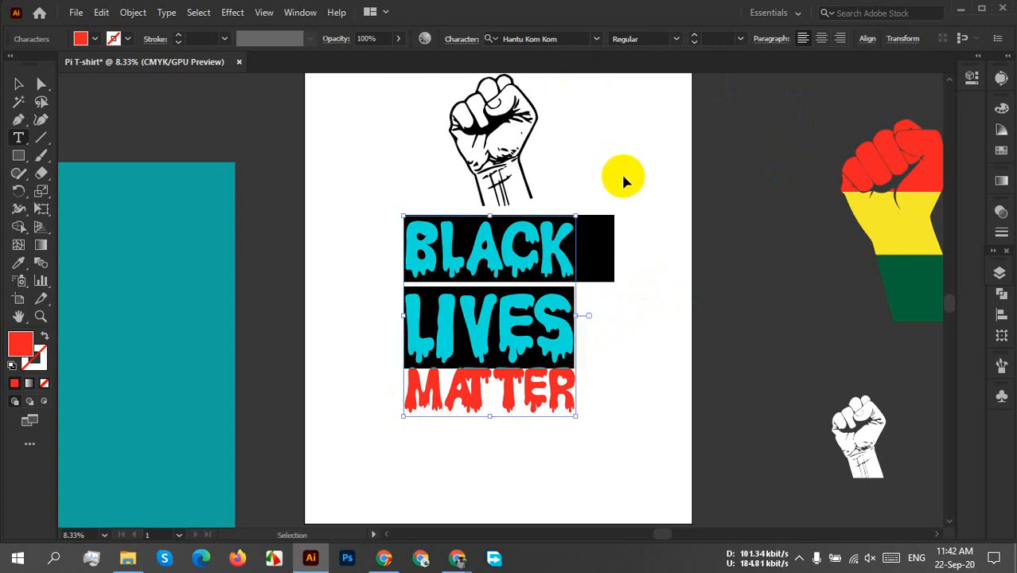
key("ctrl+t")
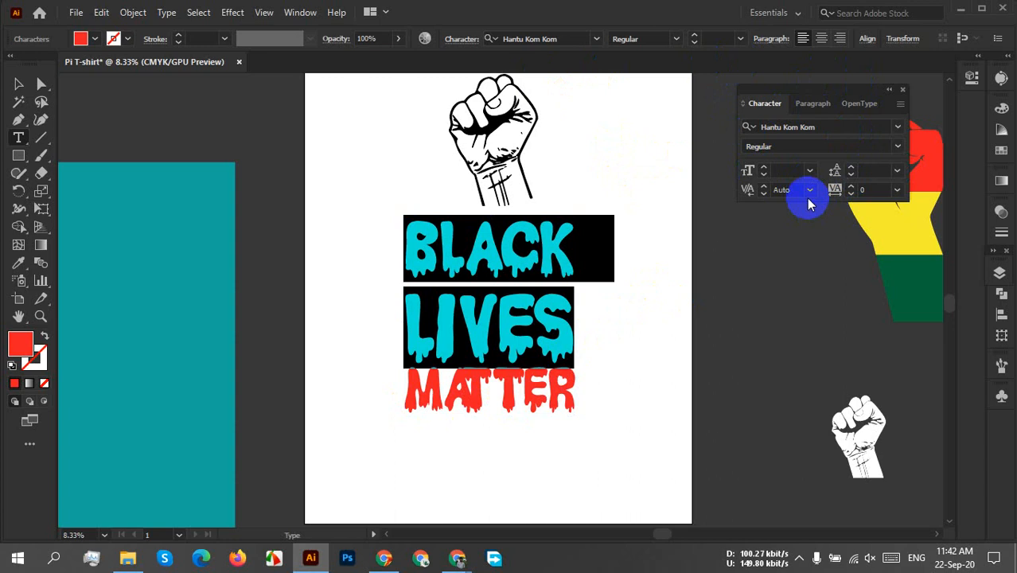
left_click(895, 169)
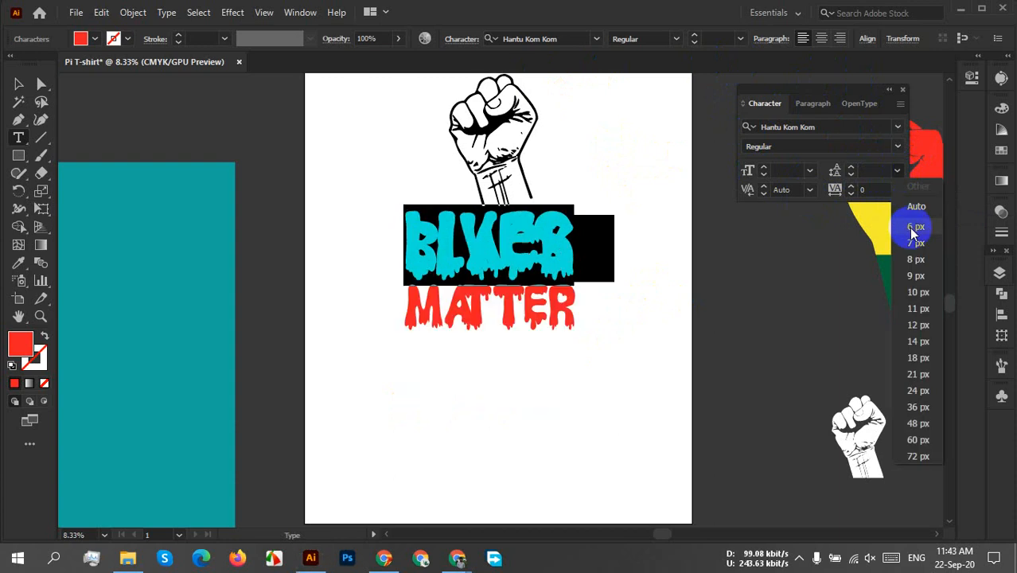
left_click(918, 464)
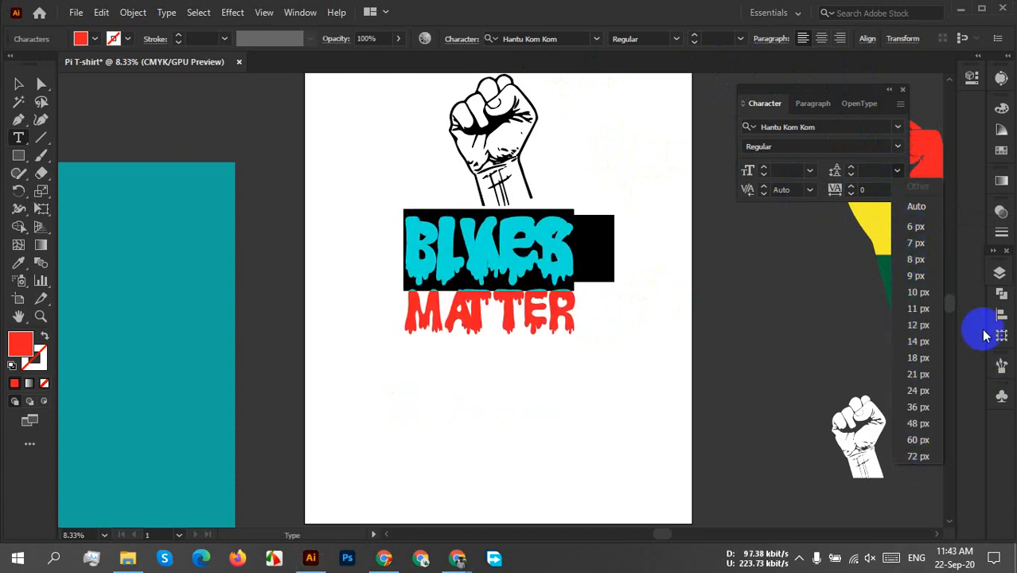
left_click(869, 171)
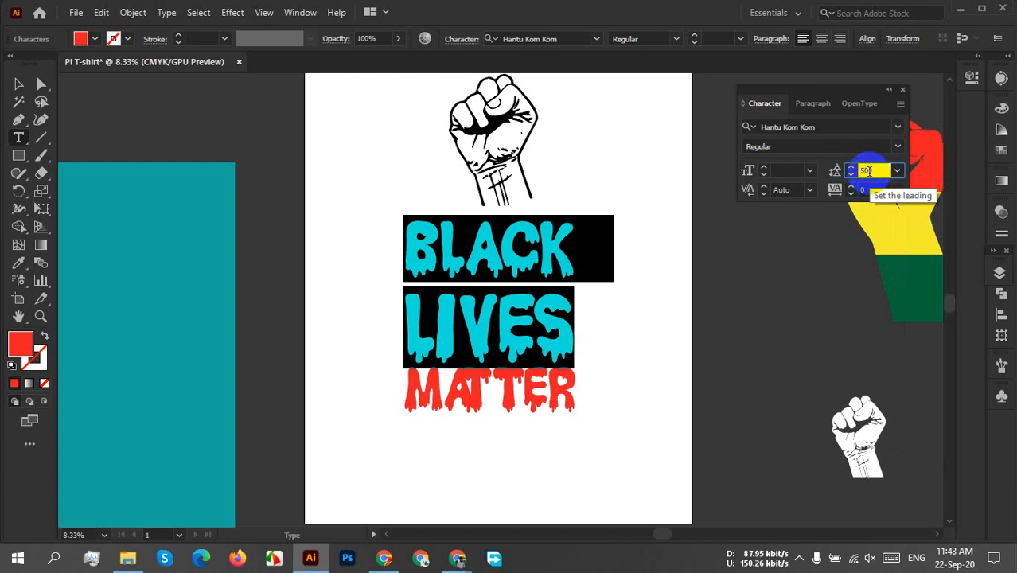
key("Return")
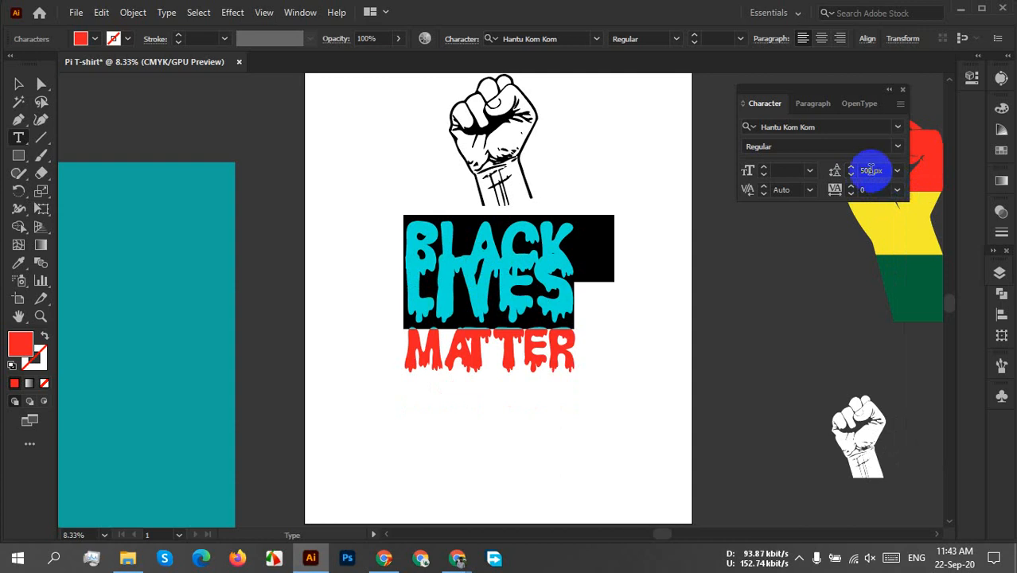
Raise the leading of the BLACK and LIVES lines to 600 px and further to 800 px, and deselect the text.
left_click(871, 170)
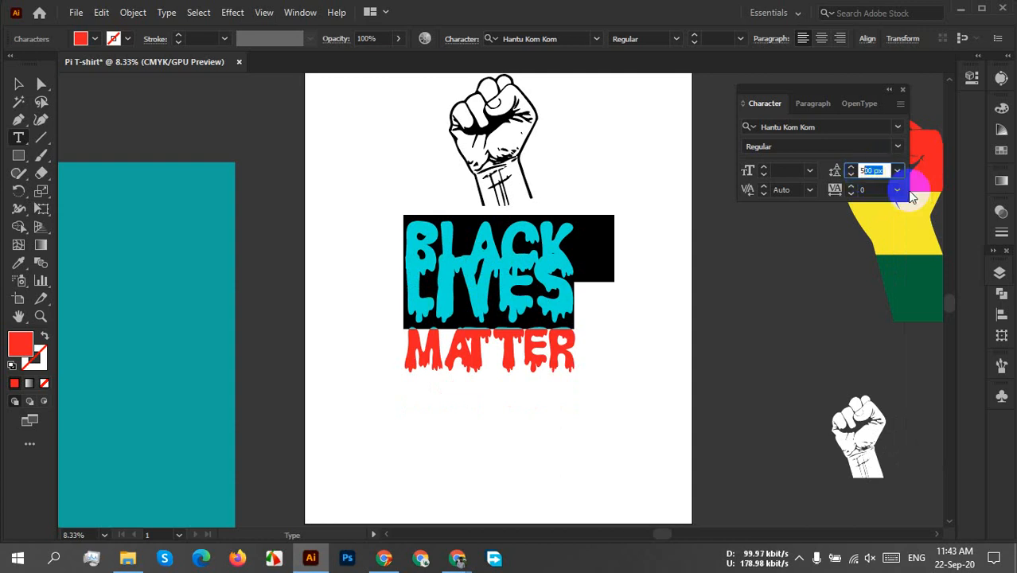
type("5")
type("00")
key("Return")
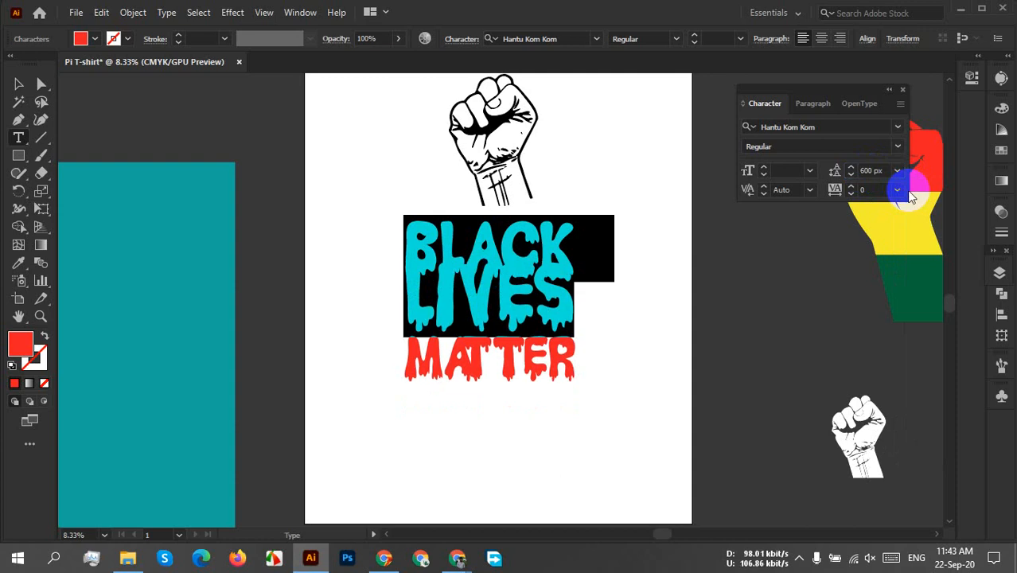
left_click(875, 170)
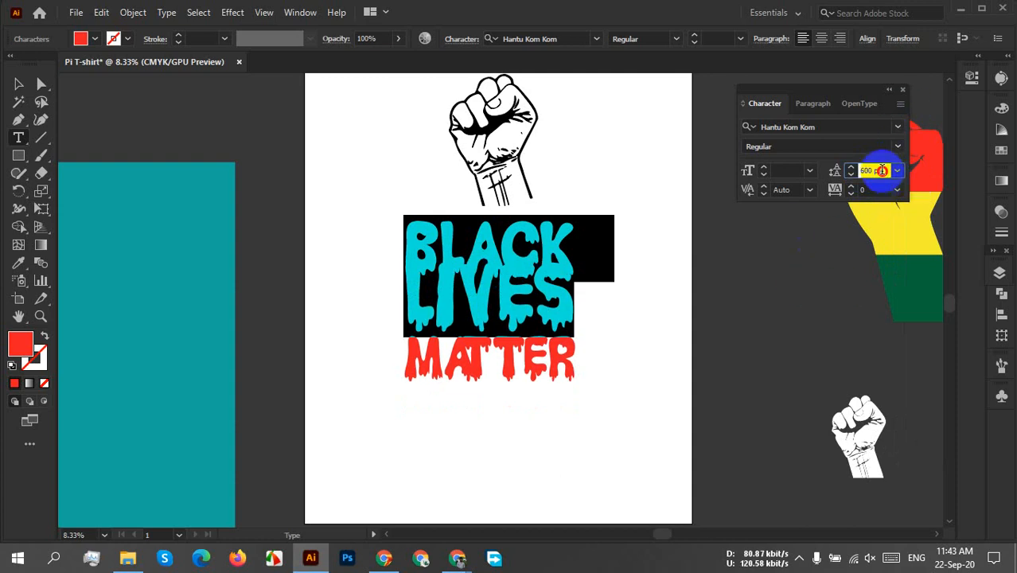
type("8")
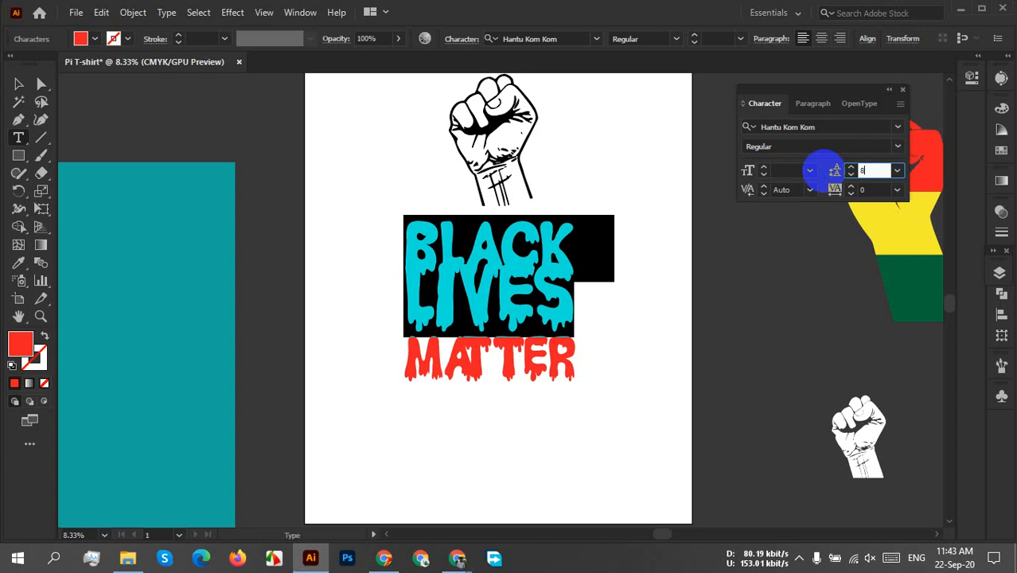
type("00")
key("Return")
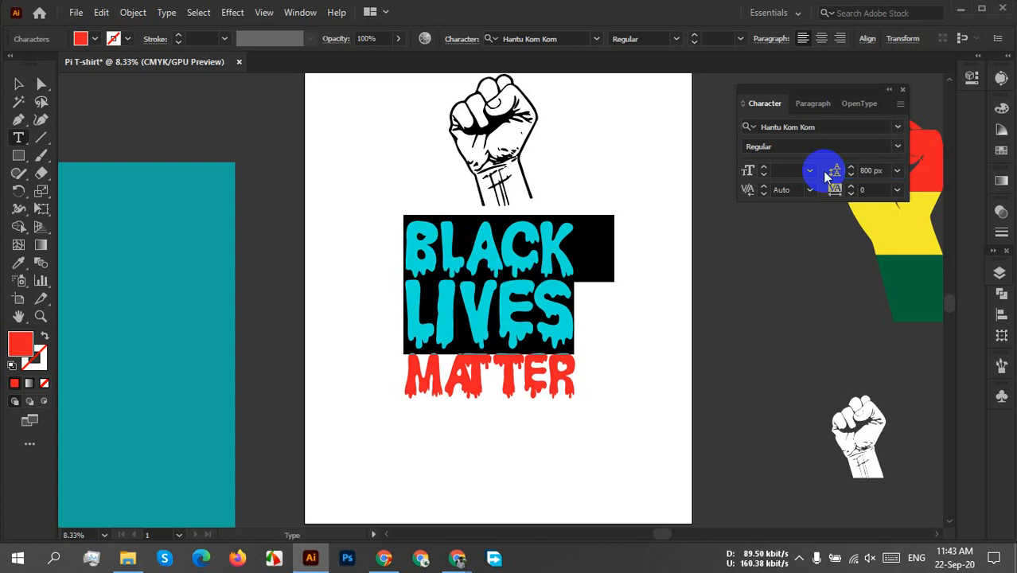
left_click(604, 322)
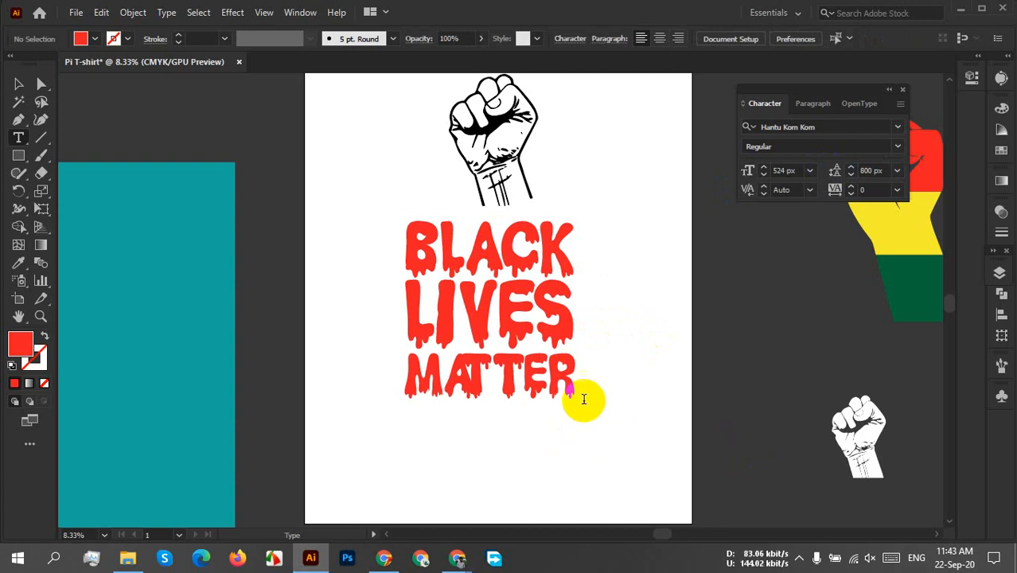
Reselect the BLACK and LIVES lines, try a leading of 1000 px and settle on 900 px.
double_click(557, 332)
left_click(561, 326)
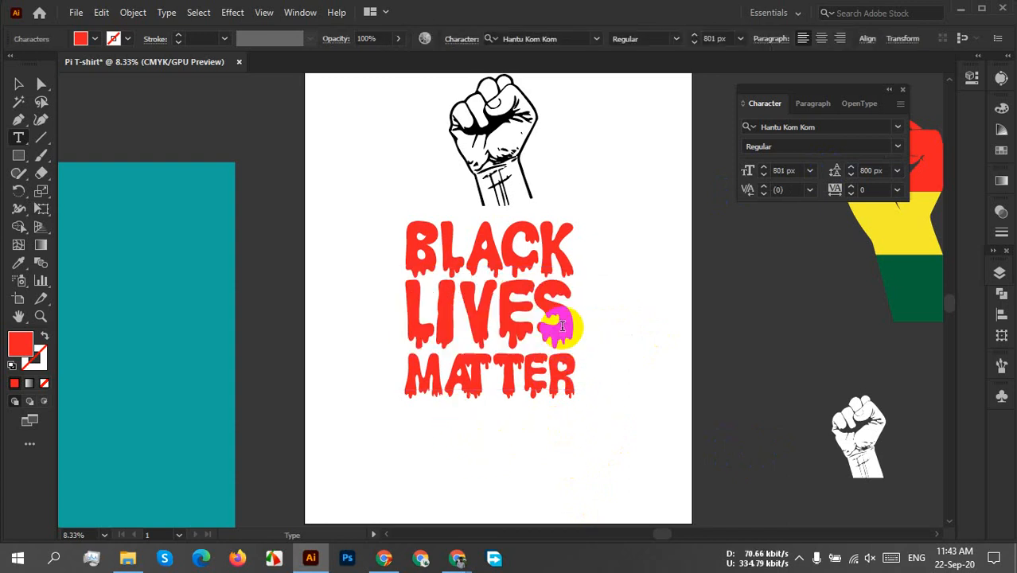
left_click_drag(570, 330, 362, 261)
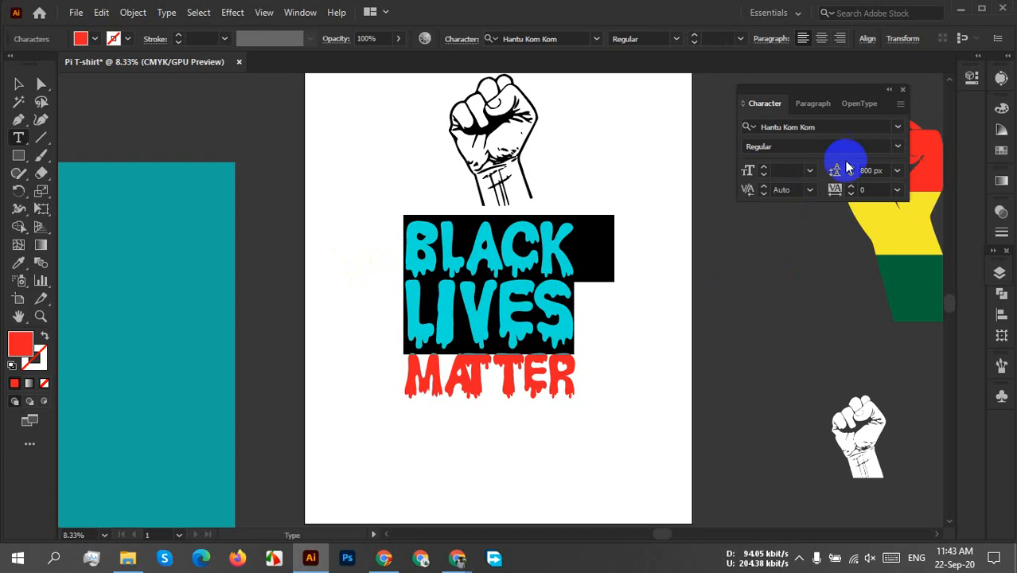
left_click(875, 170)
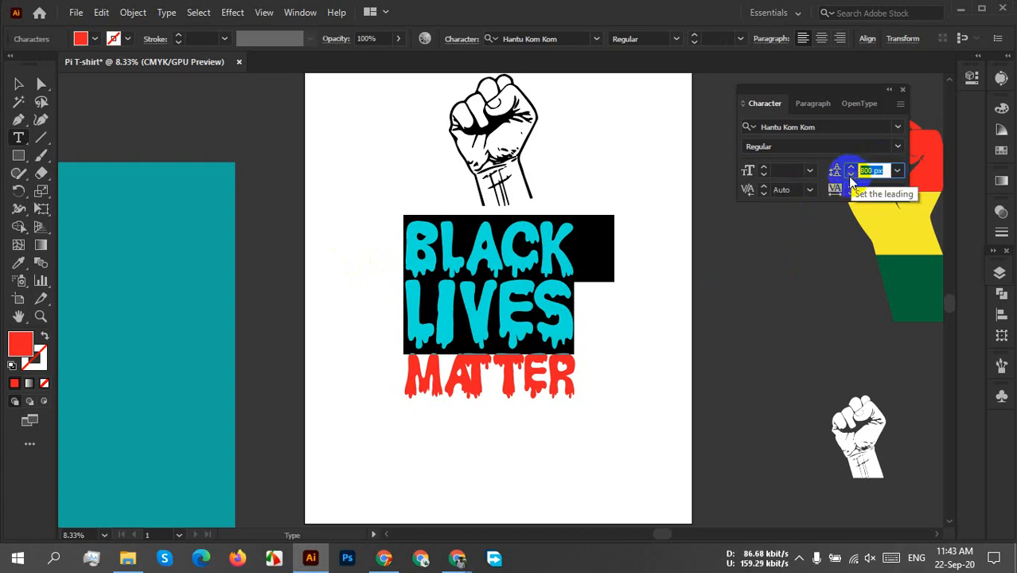
type("1000")
key("Return")
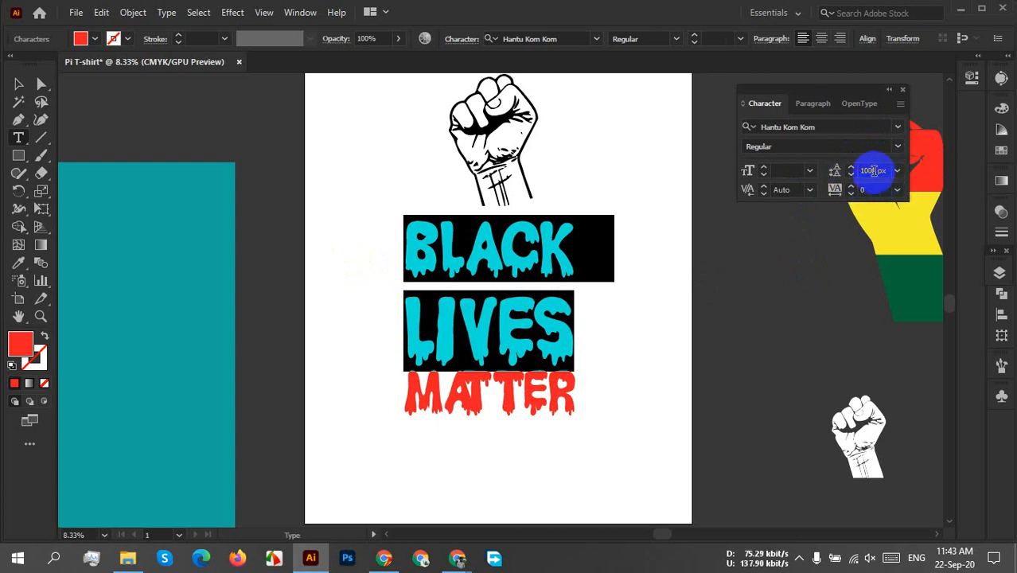
left_click(869, 169)
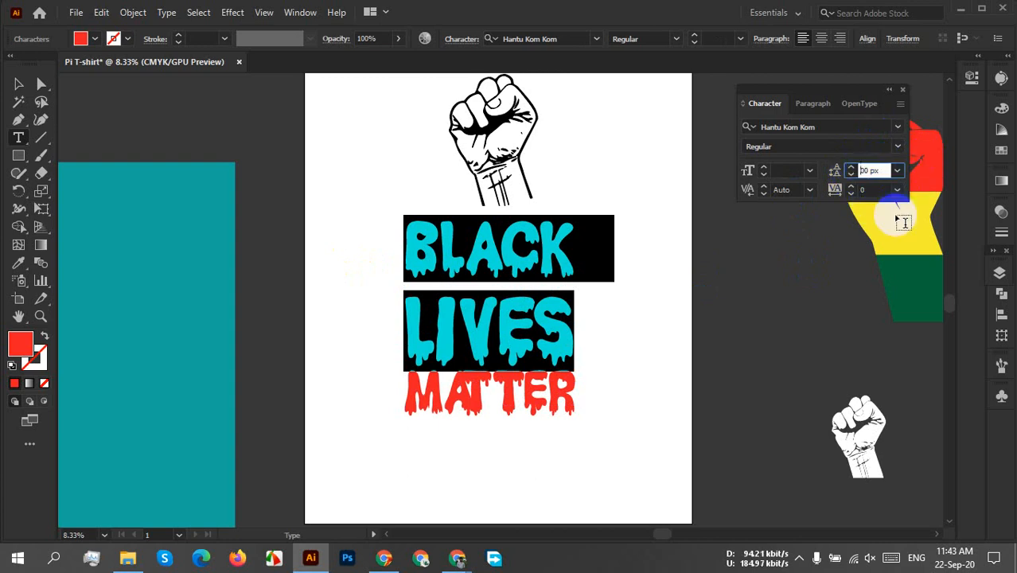
key("Return")
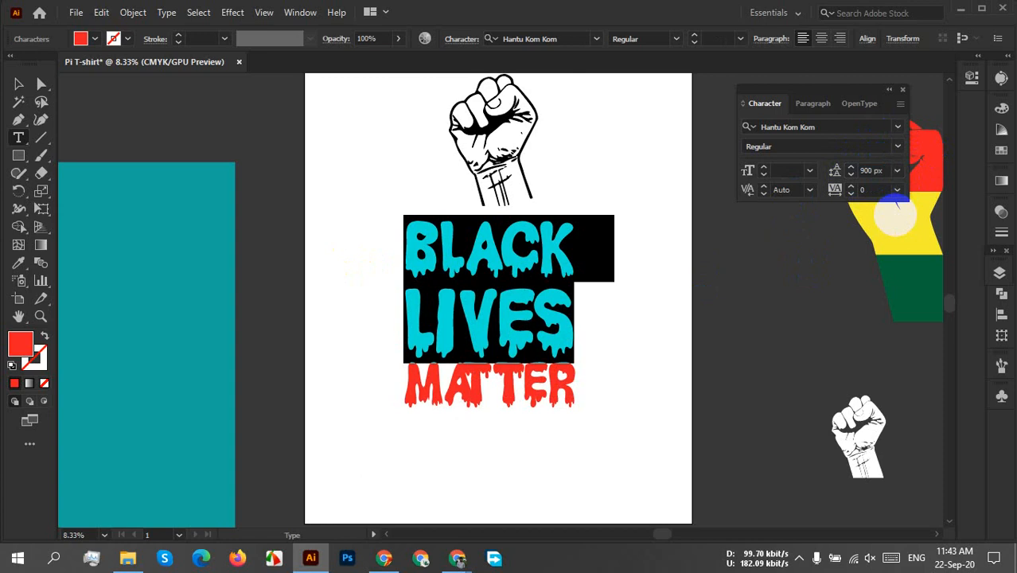
Select the LIVES and MATTER lines together and set their leading to 800 px.
left_click(517, 396)
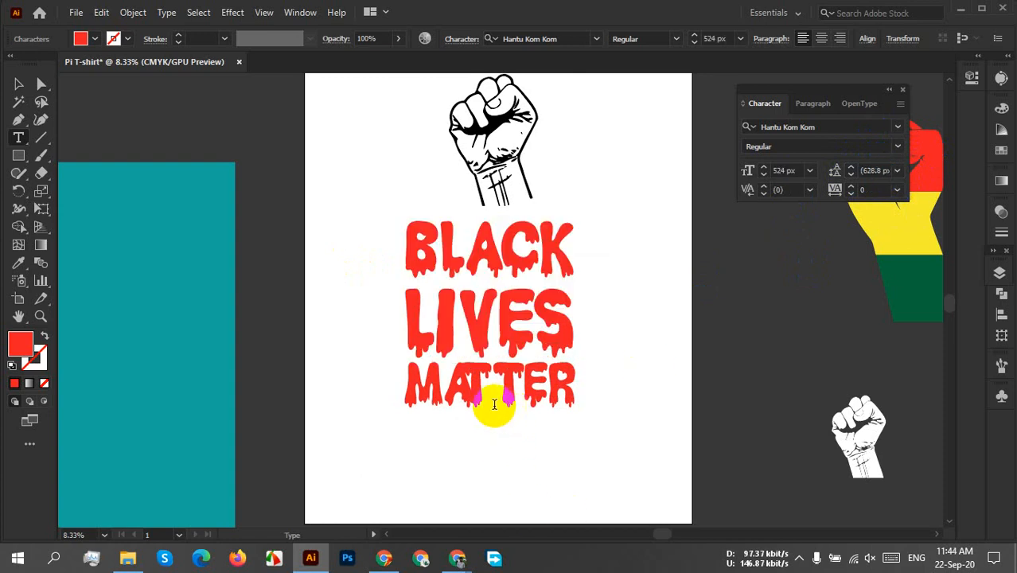
left_click(404, 361)
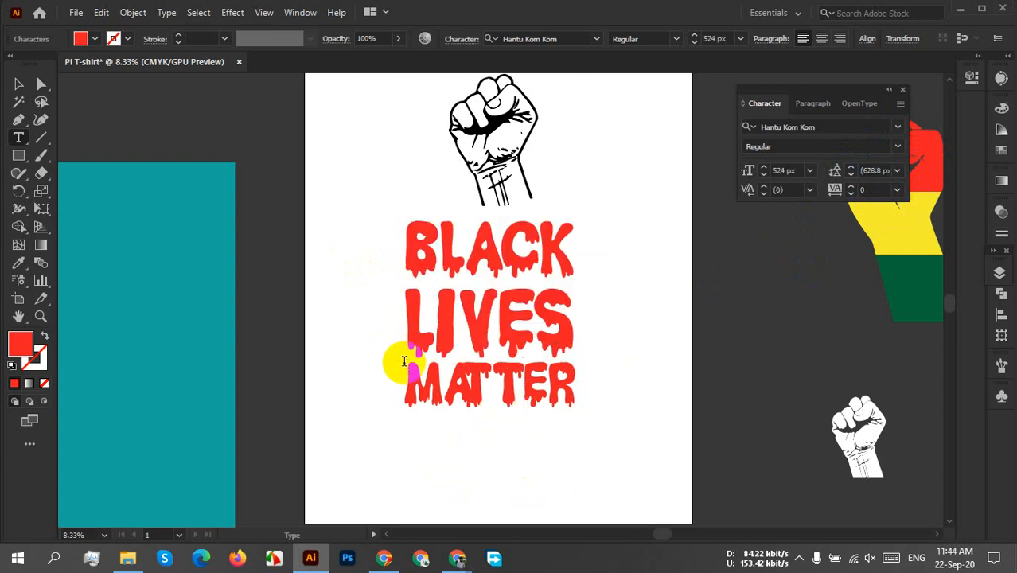
left_click(405, 325)
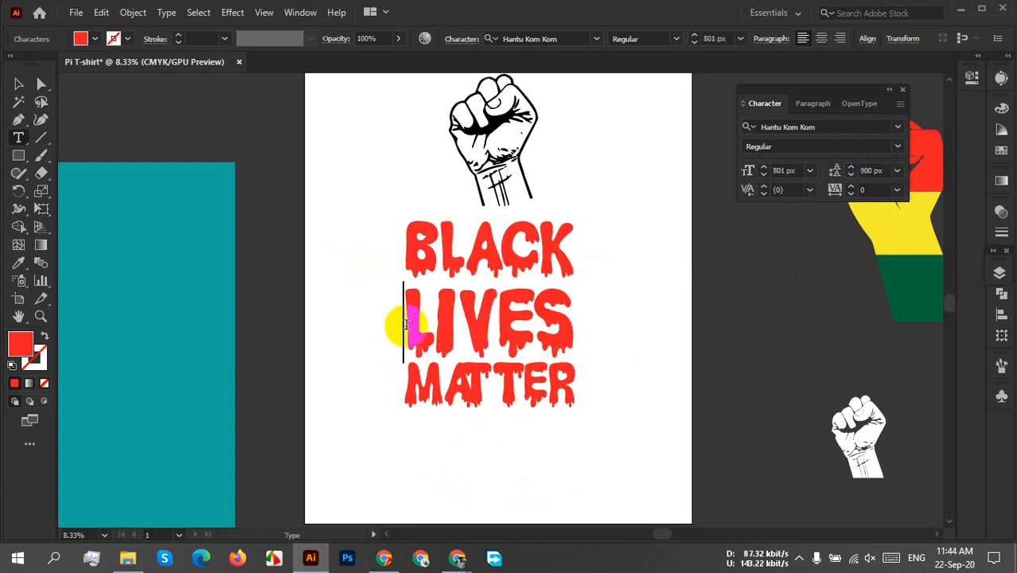
left_click_drag(405, 325, 670, 415)
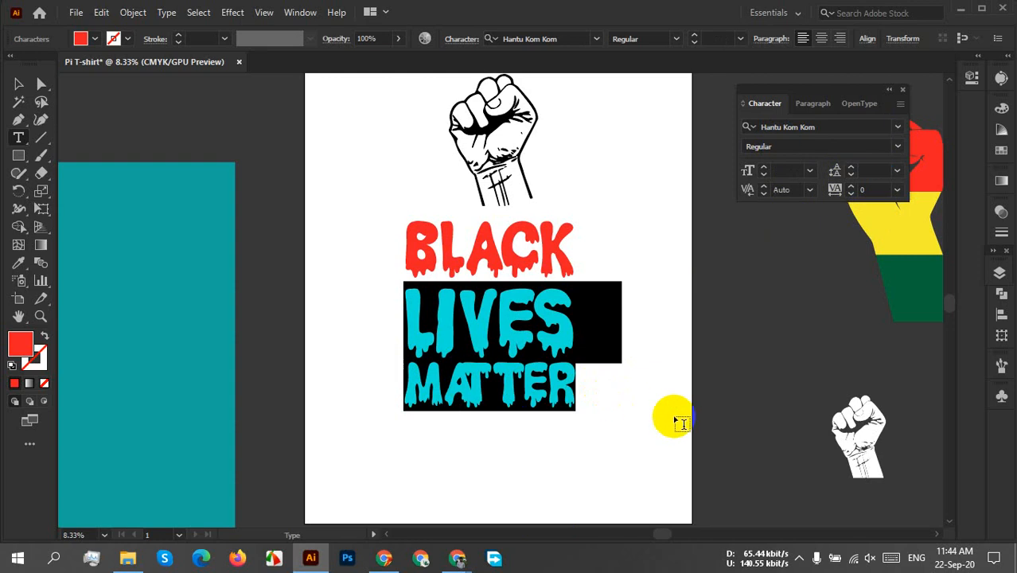
left_click(875, 171)
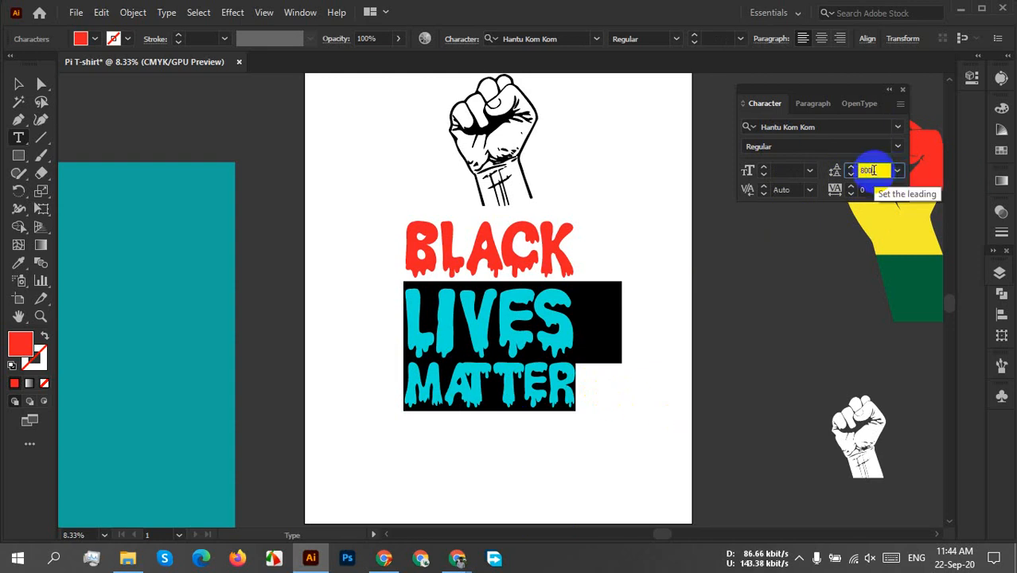
key("Return")
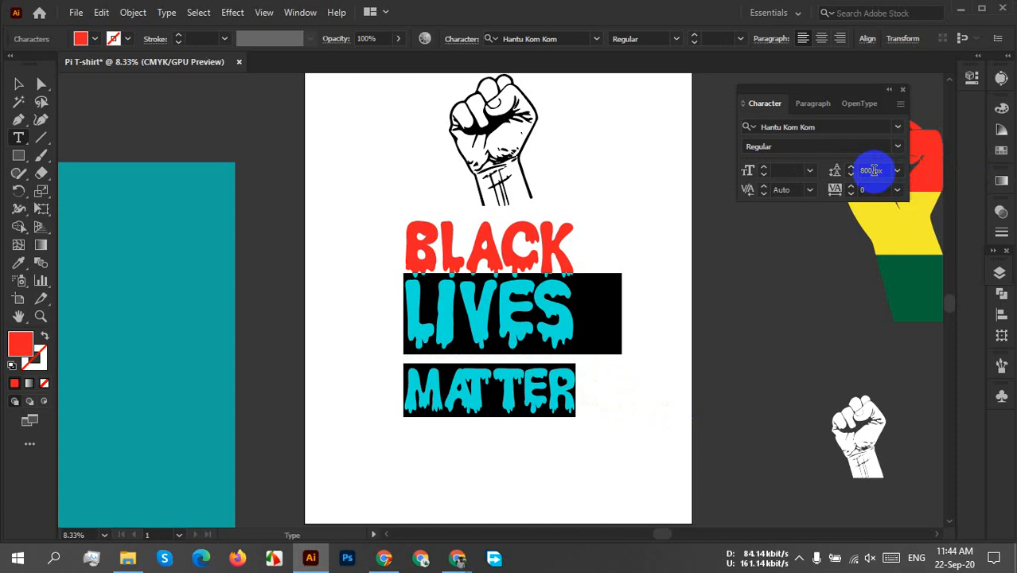
Try a leading of 600 px for LIVES and MATTER, undo the last two leading changes and deselect the lines.
left_click_drag(886, 171, 842, 170)
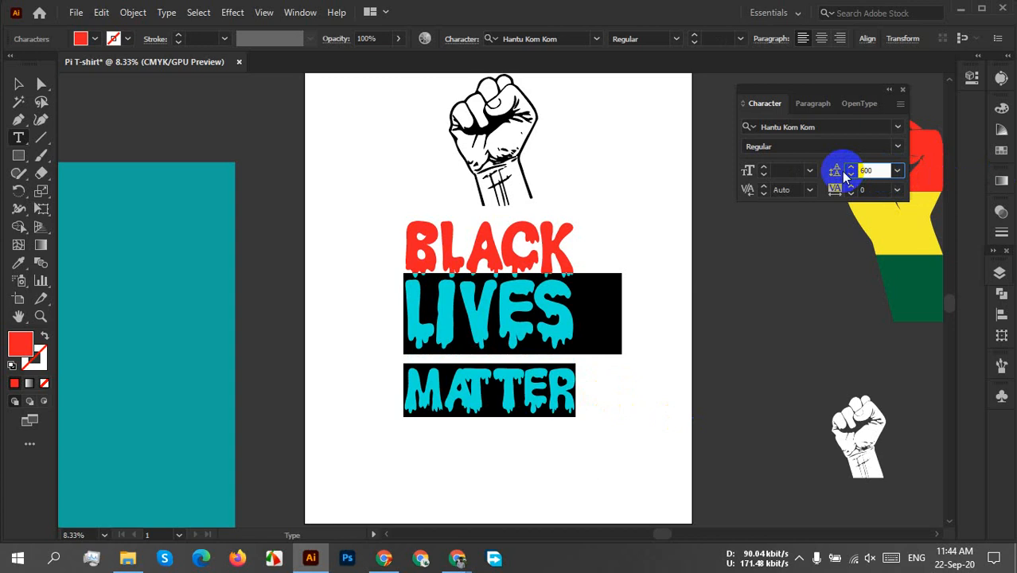
key("Return")
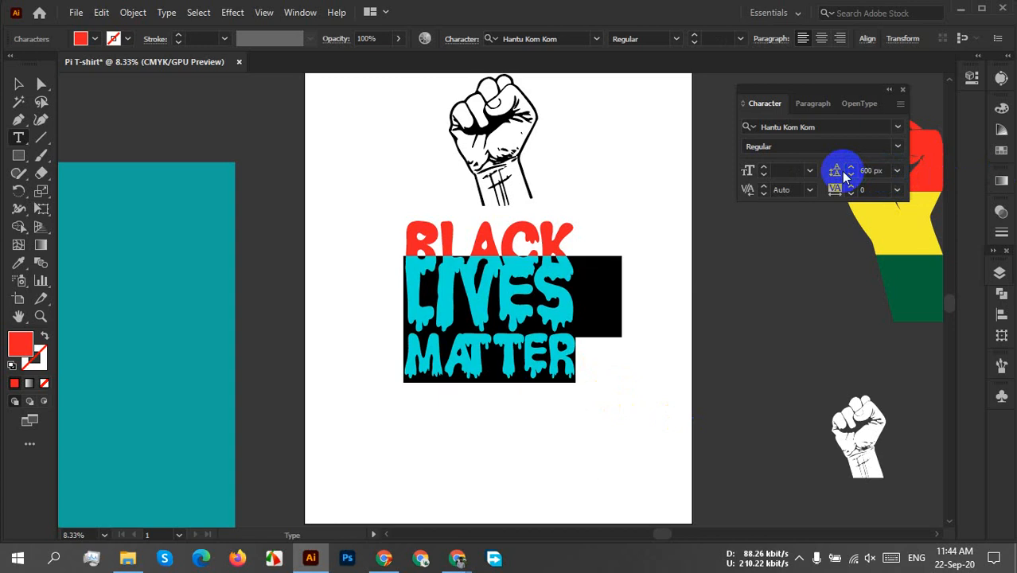
key("ctrl+z")
key("ctrl+z")
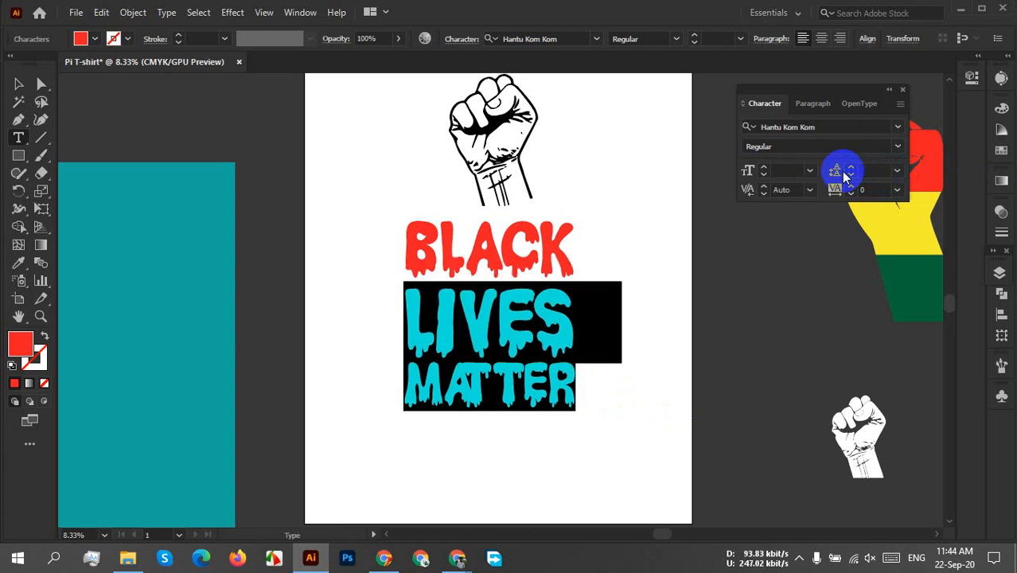
left_click(494, 350)
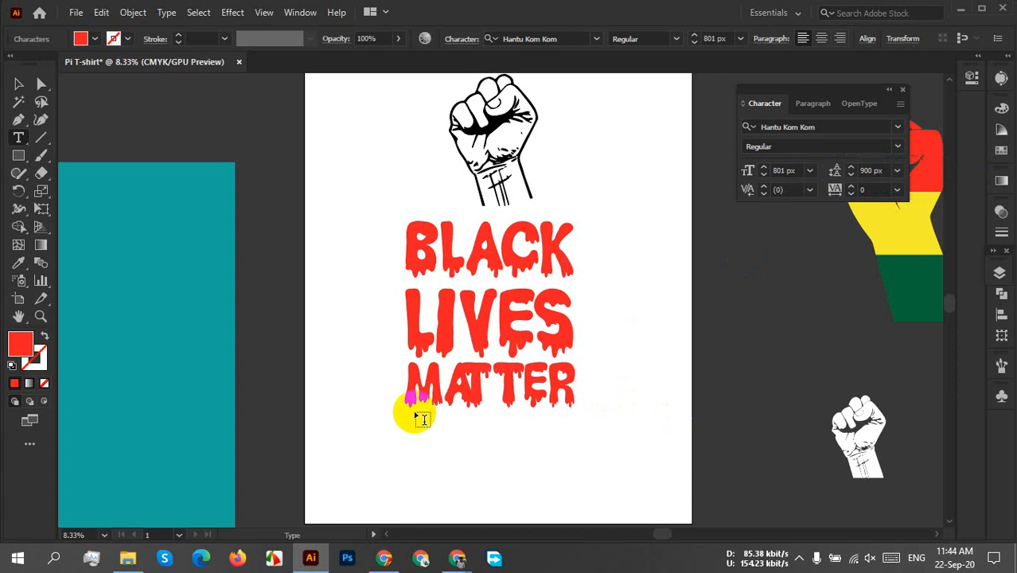
Select only the MATTER line, try leadings of 800 px and 750 px, and settle on 700 px.
left_click_drag(402, 388, 568, 401)
key("ctrl+z")
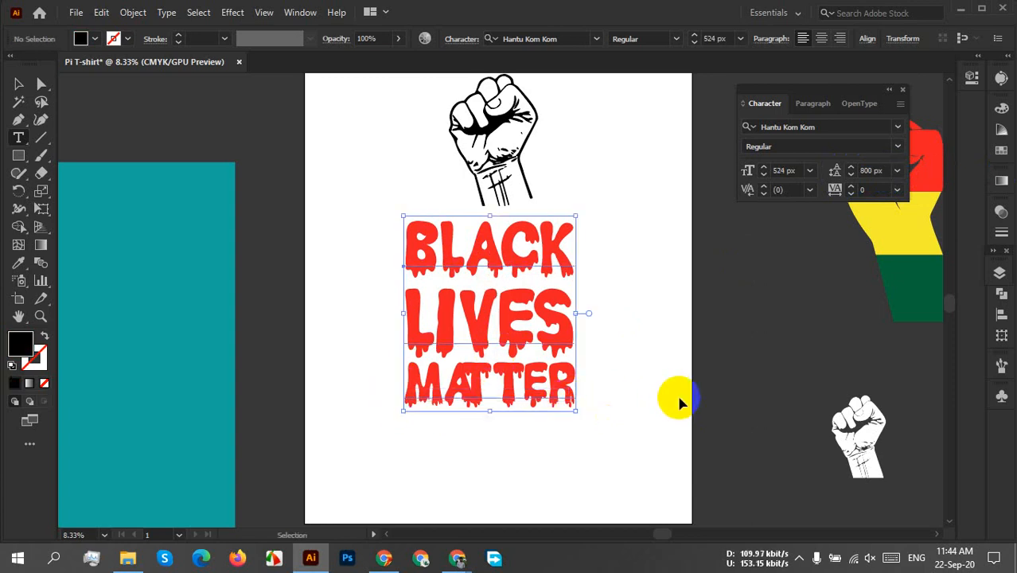
double_click(529, 390)
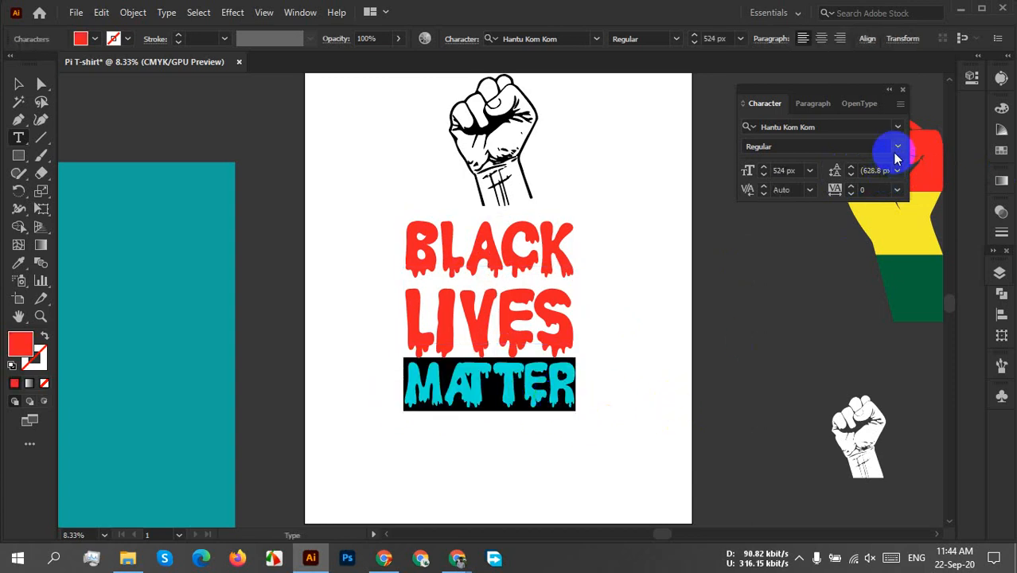
left_click(874, 170)
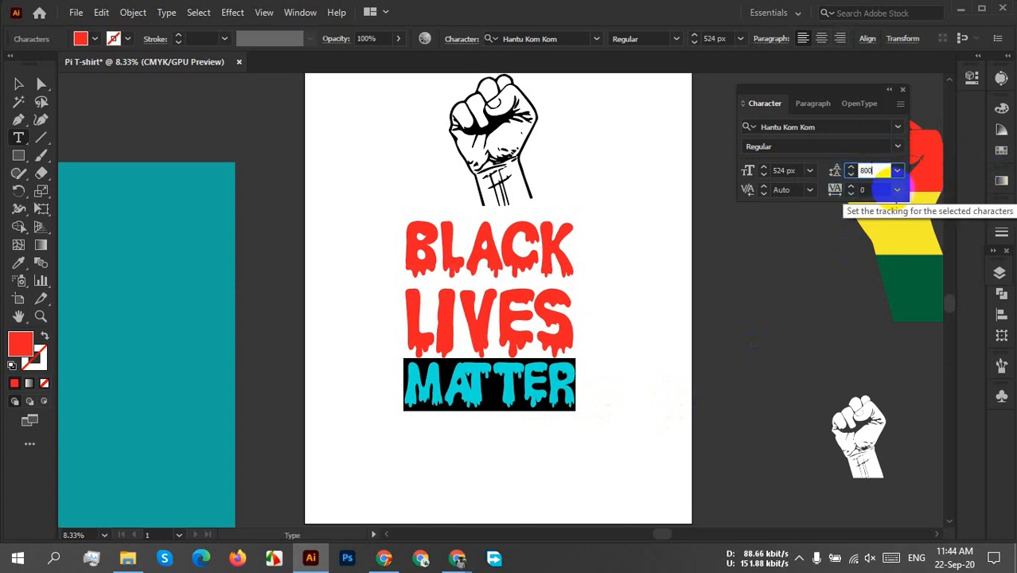
key("Return")
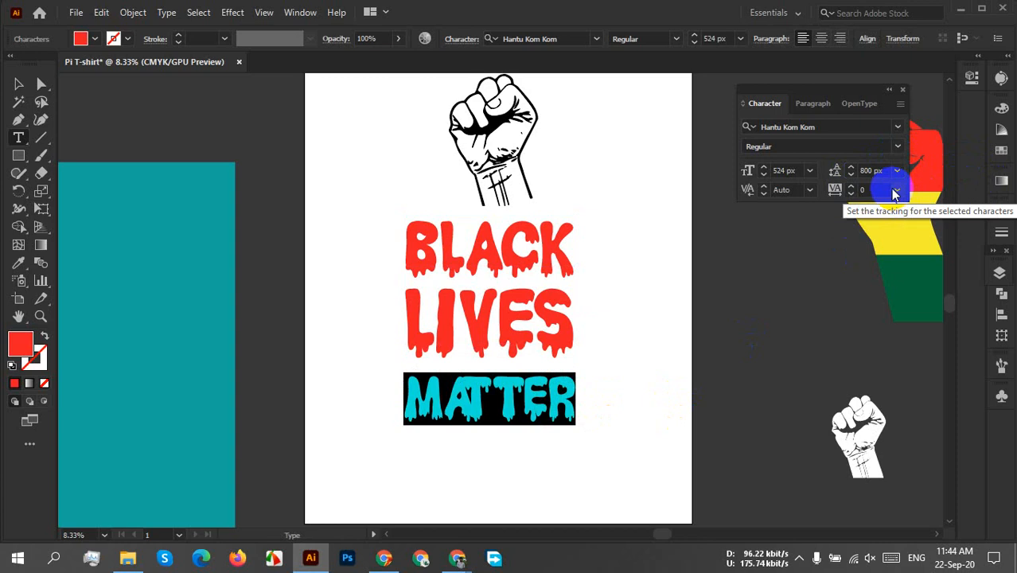
left_click(873, 171)
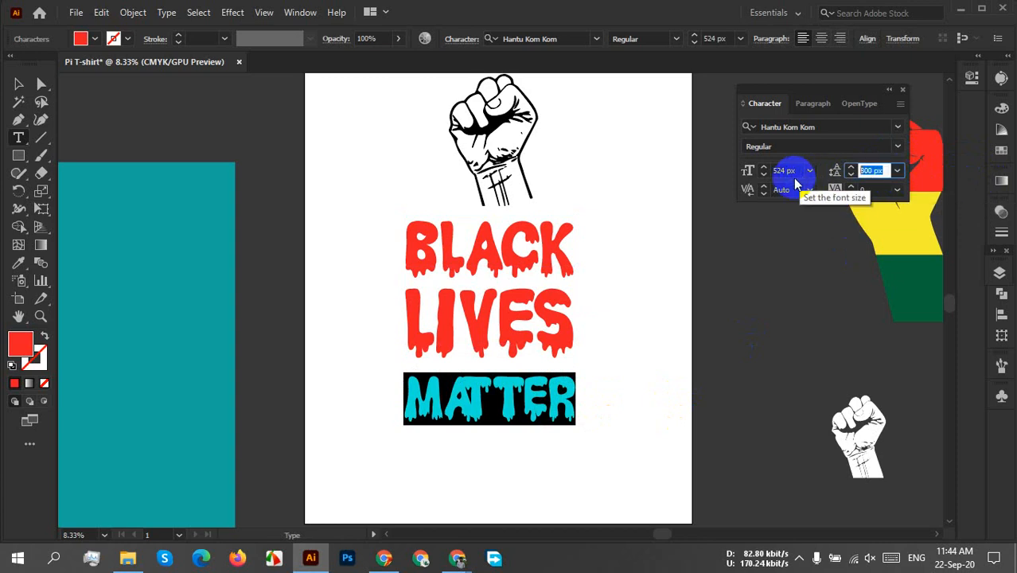
key("Return")
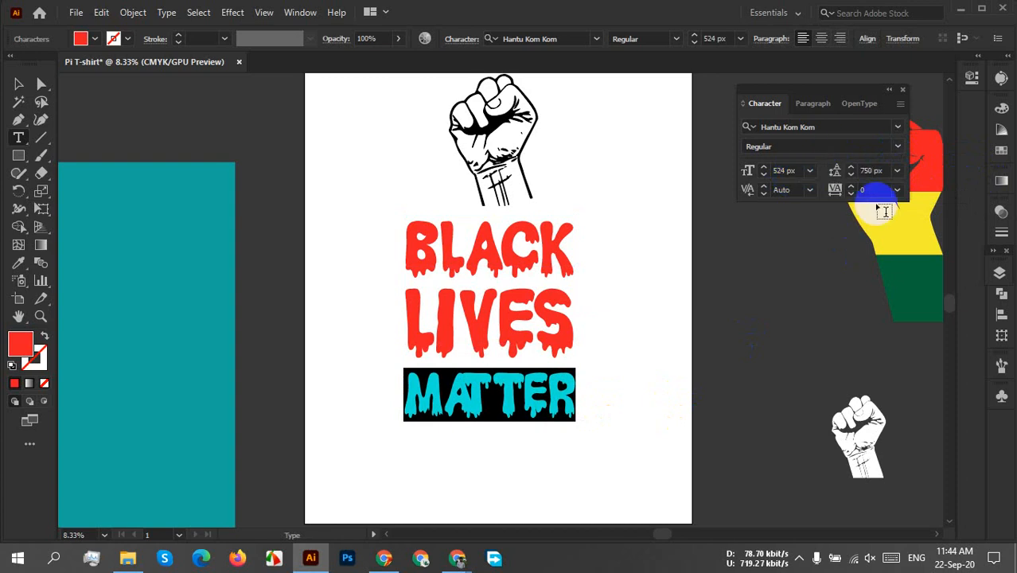
left_click(869, 170)
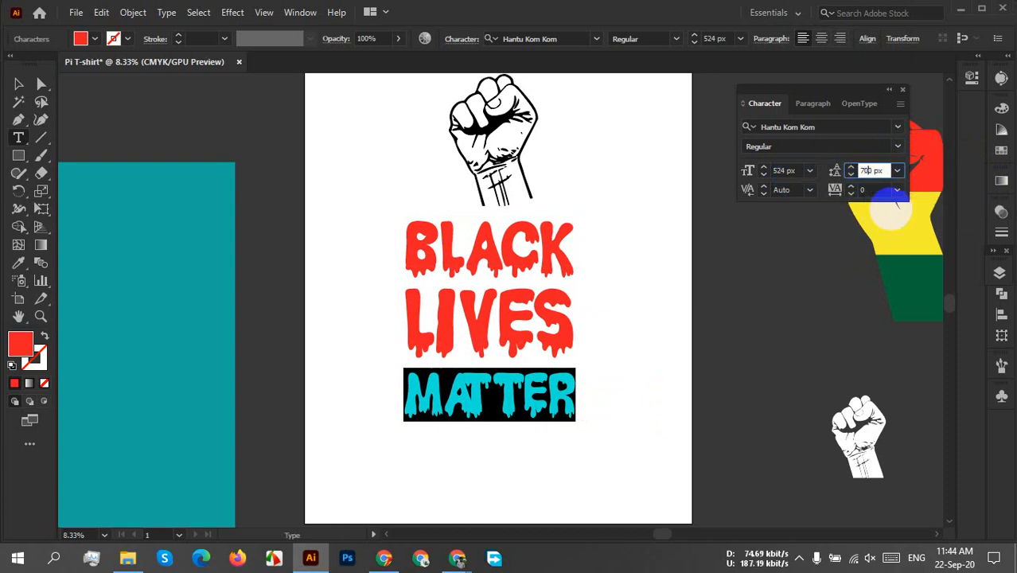
key("Return")
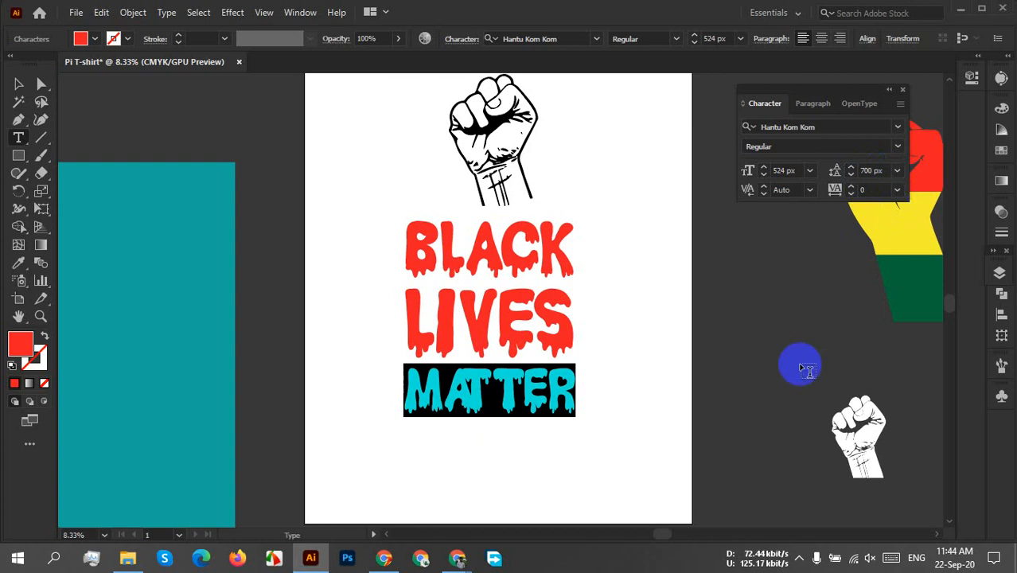
left_click(625, 377)
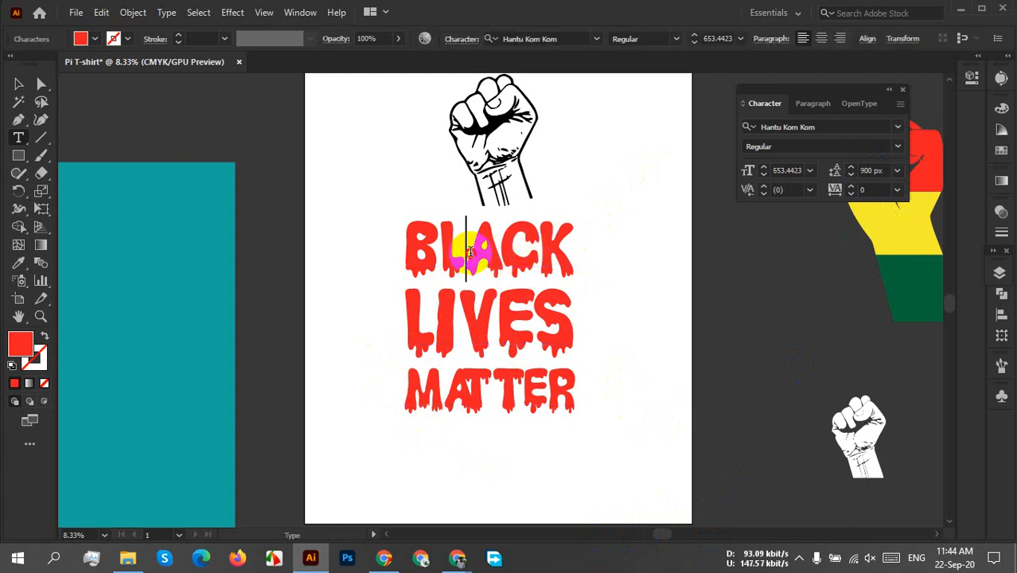
Check the font size and leading of the BLACK, LIVES and MATTER lines one after another.
double_click(460, 255)
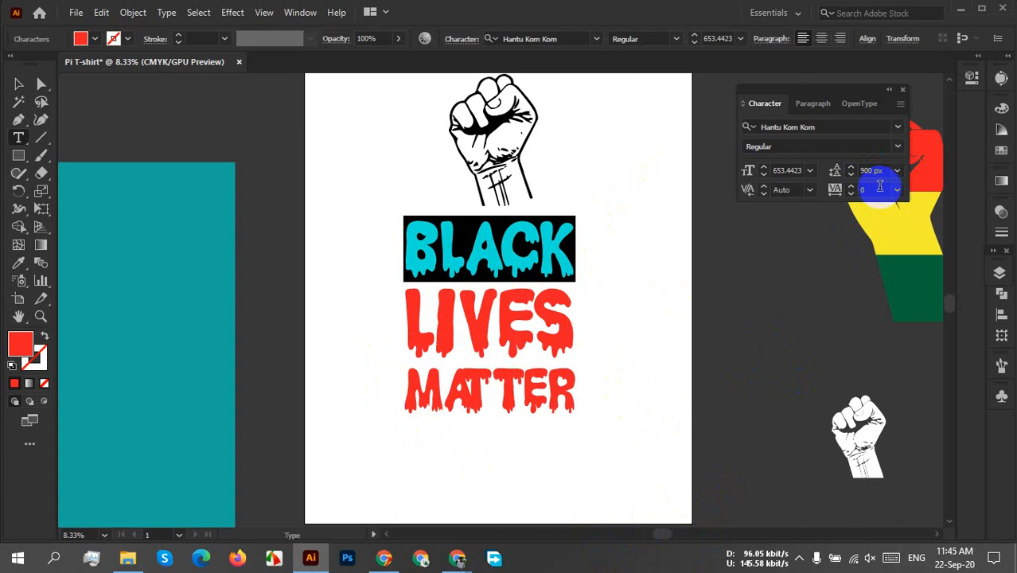
double_click(502, 319)
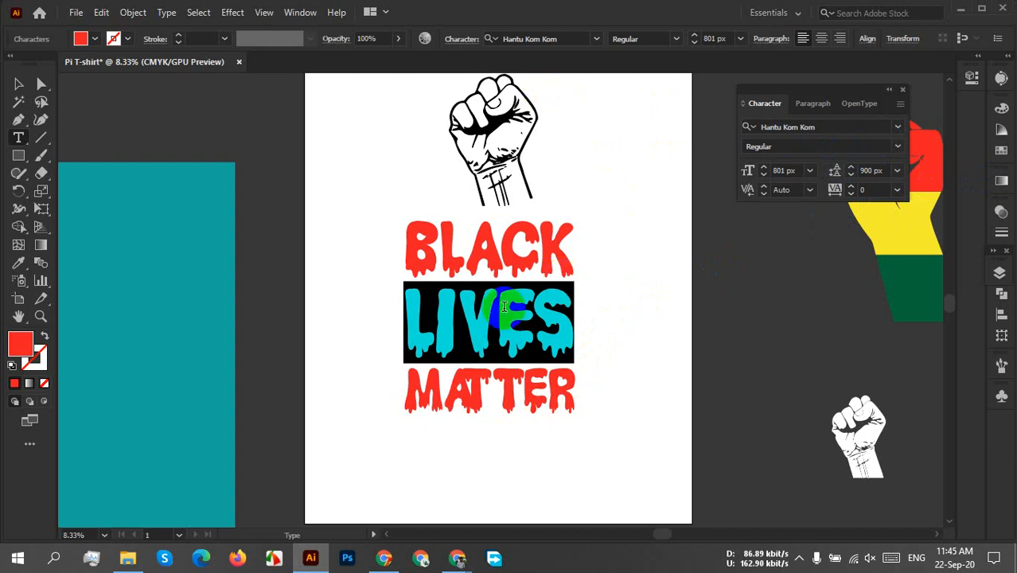
double_click(529, 235)
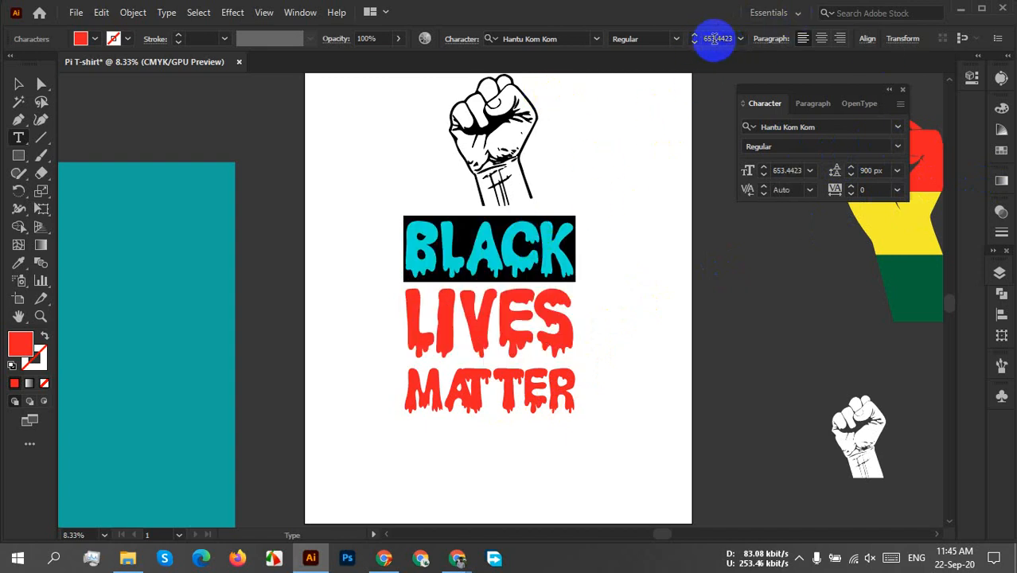
double_click(483, 388)
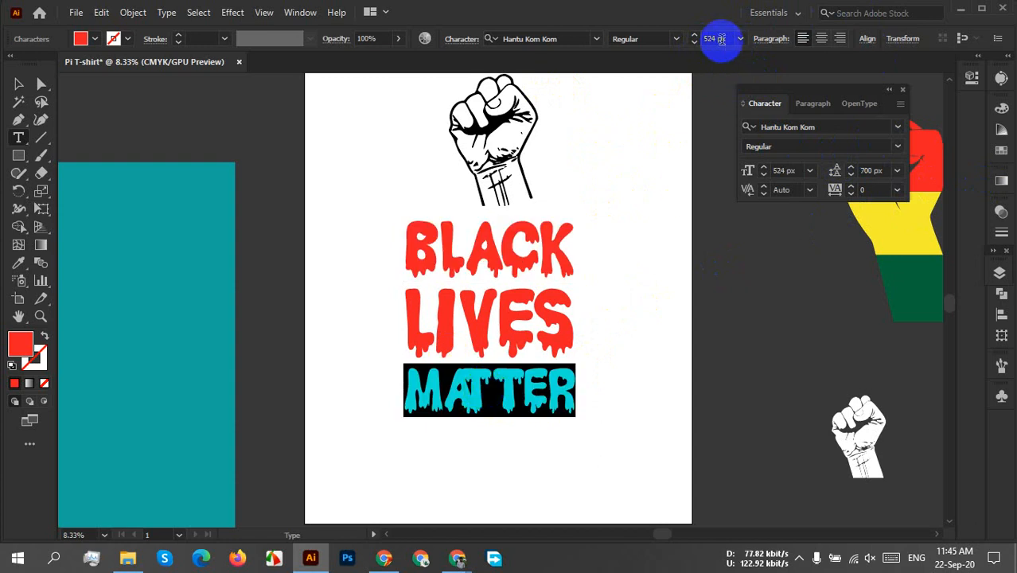
Scale up the whole BLACK LIVES MATTER text object proportionally by about a third from its lower-right corner.
left_click(18, 84)
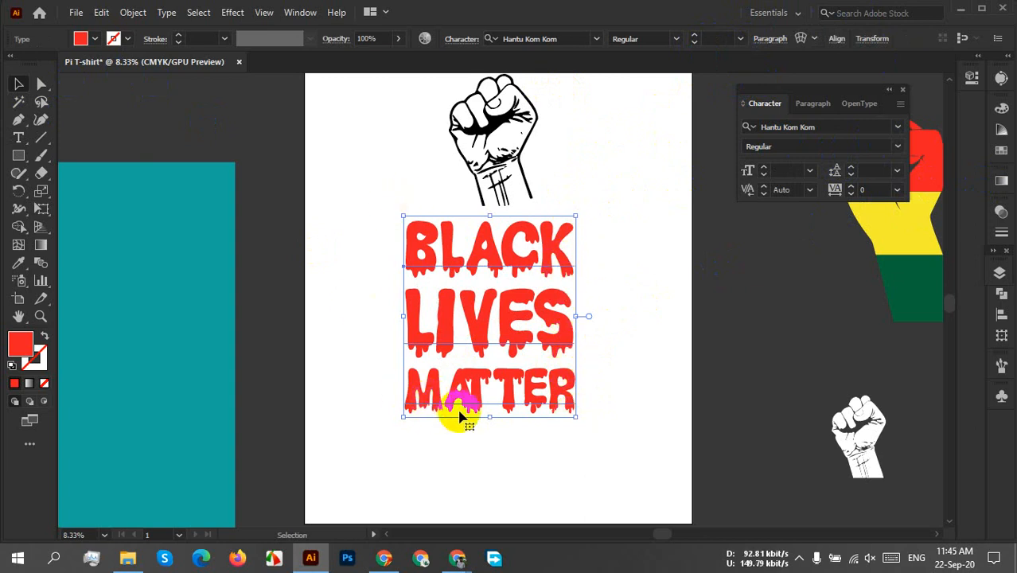
scroll(597, 370, "down", 3)
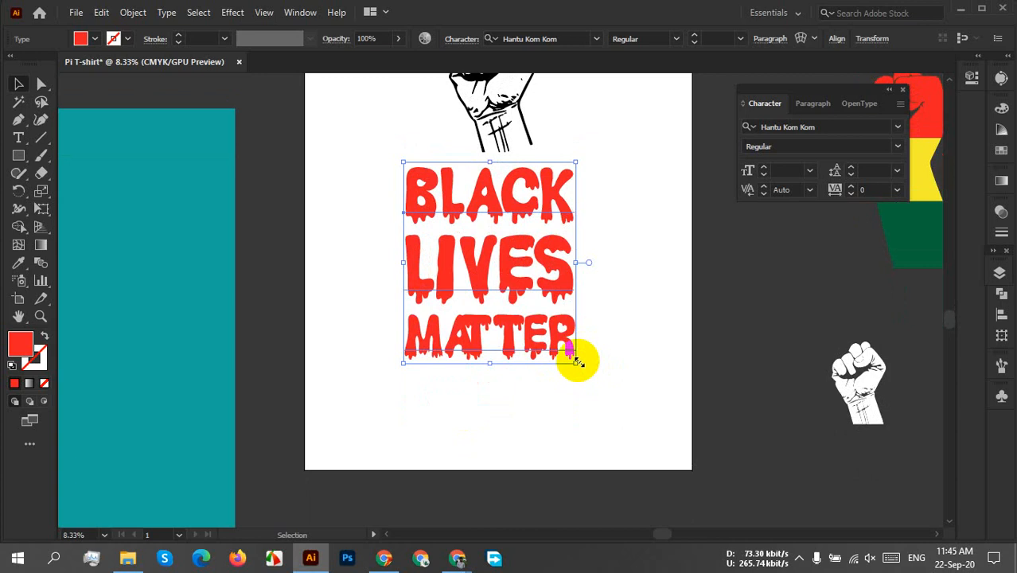
left_click_drag(578, 362, 718, 435)
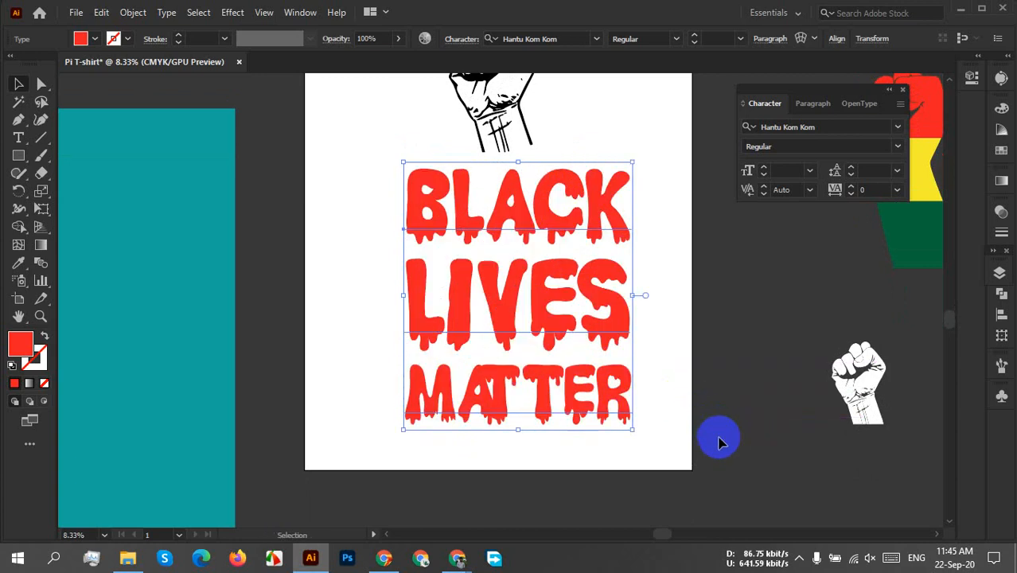
Try enlarging the lettering further from its upper-left corner, check the LIVES line and undo the enlargement.
left_click_drag(403, 163, 327, 97)
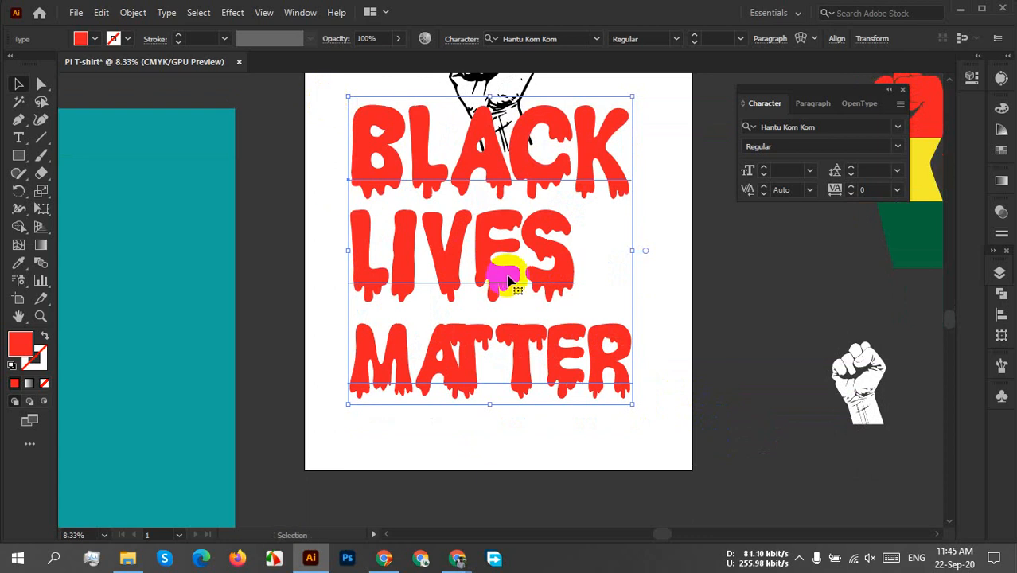
triple_click(507, 279)
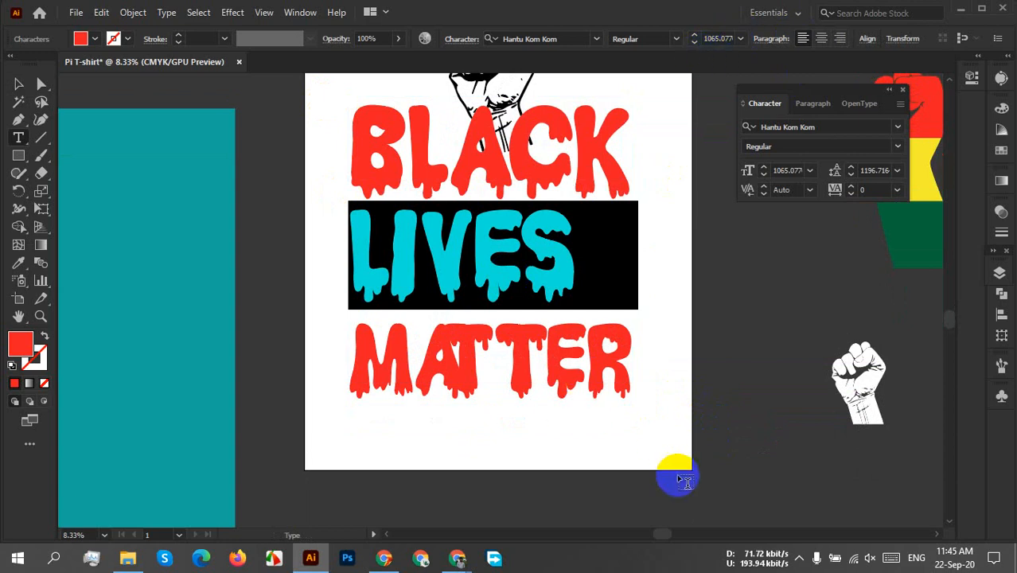
left_click(19, 84)
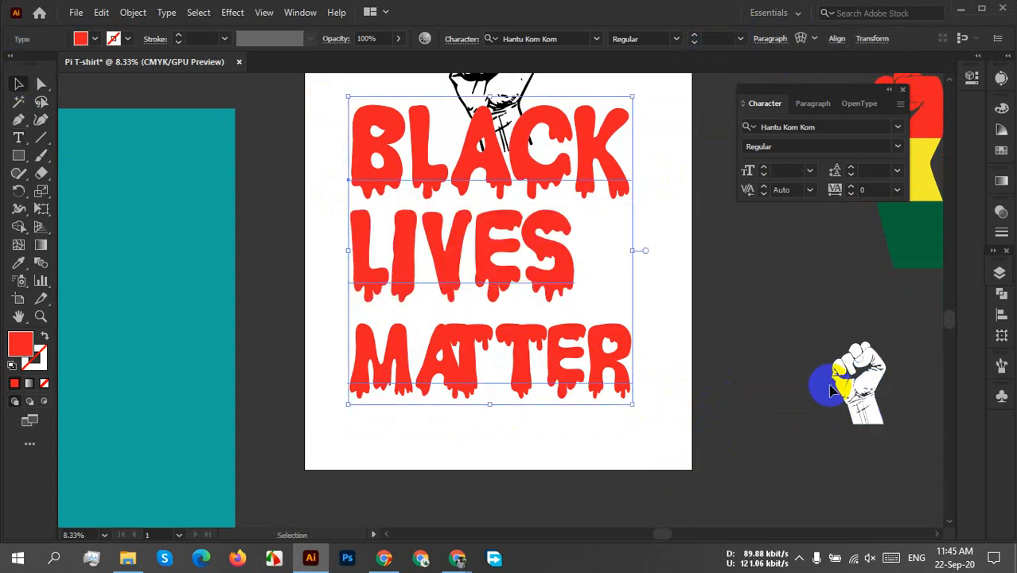
key("ctrl+z")
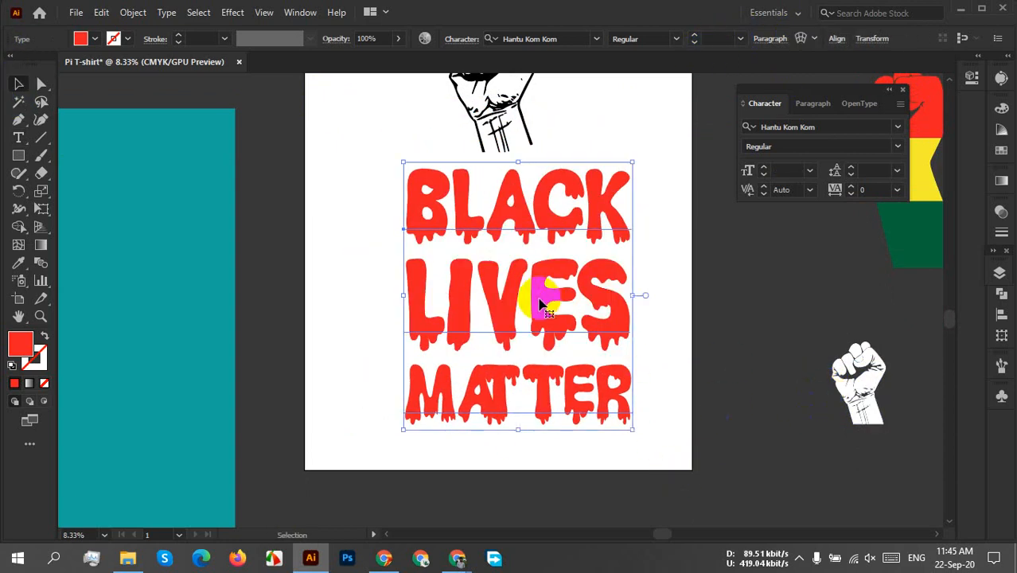
Centre the BLACK LIVES MATTER lettering horizontally on the artboard.
scroll(540, 296, "down", 1)
key("space")
left_click_drag(547, 282, 538, 322)
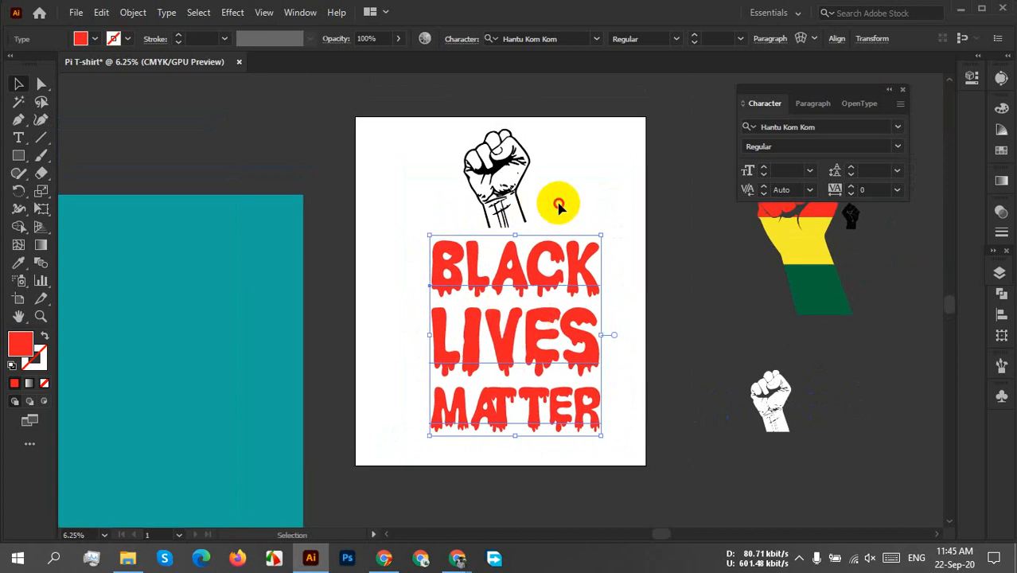
left_click(559, 206)
left_click(495, 321)
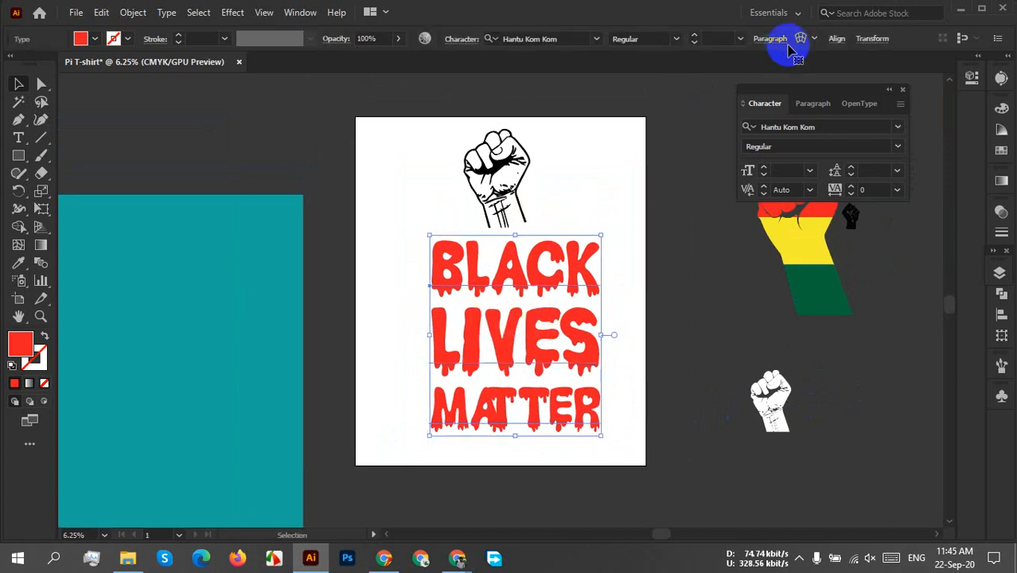
left_click(835, 39)
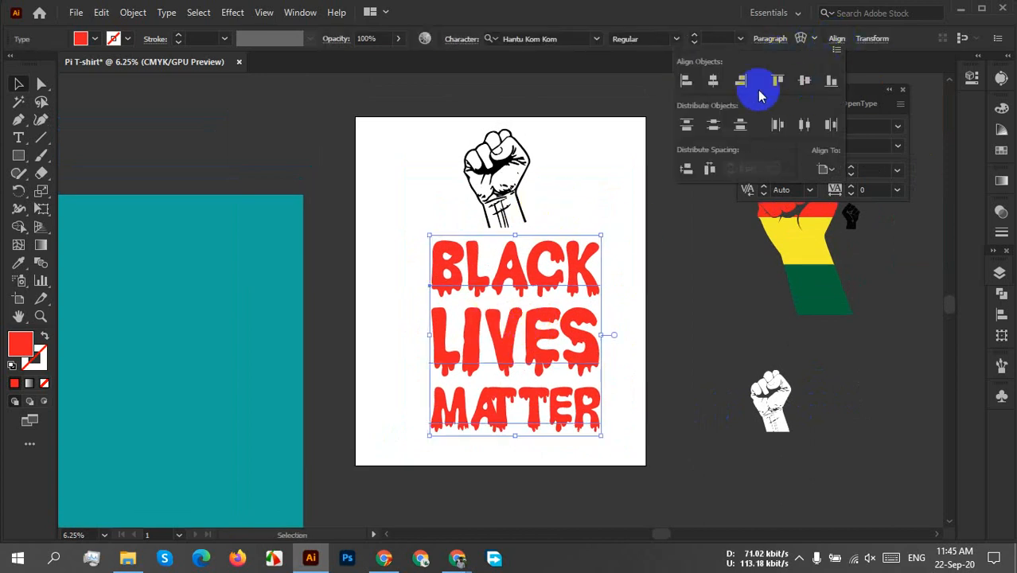
left_click(713, 80)
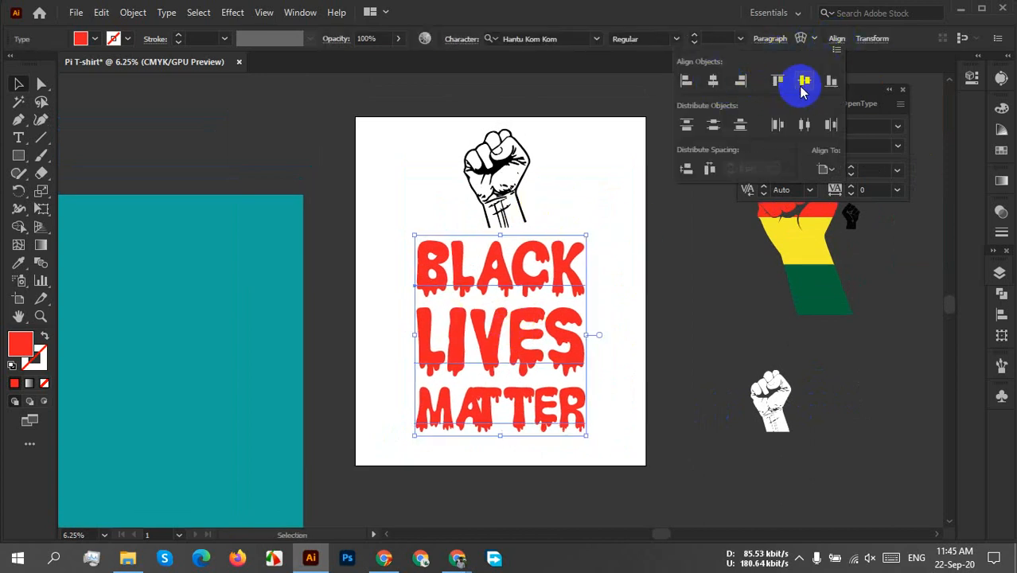
Move the lettering up against the base of the fist and centre it horizontally on the artboard again.
left_click(619, 247)
left_click_drag(560, 269, 549, 255)
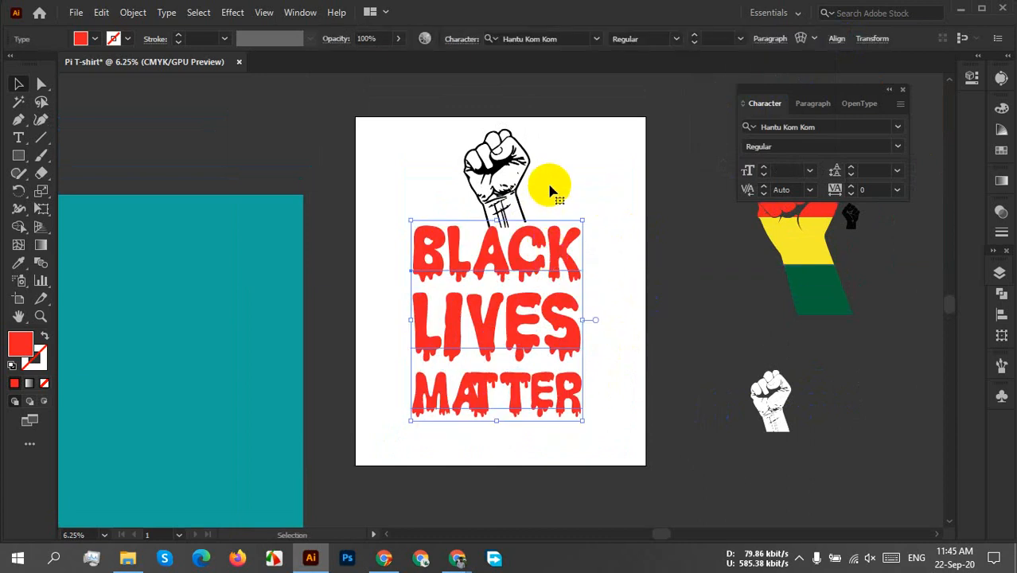
left_click(617, 250)
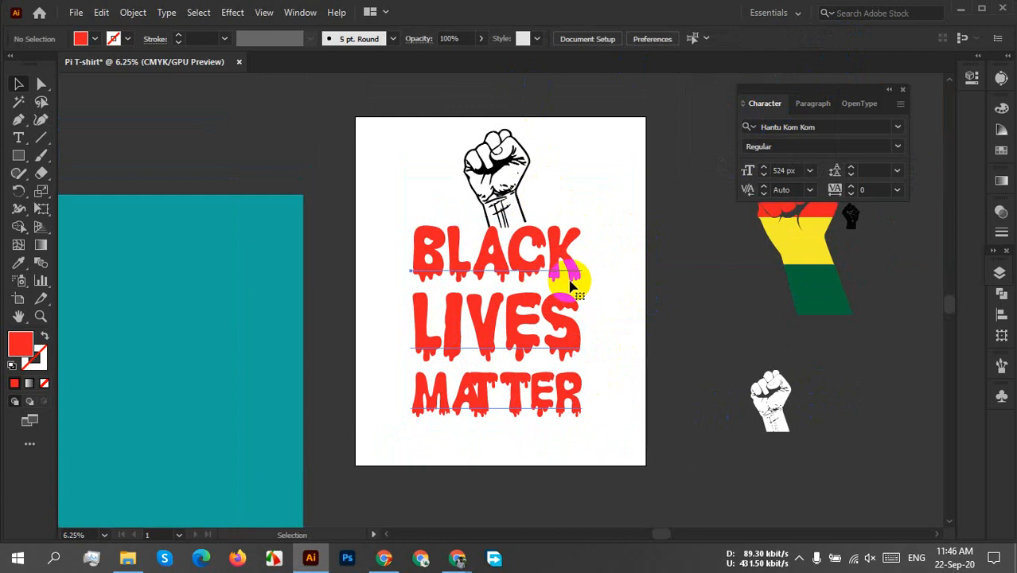
left_click(567, 276)
left_click(832, 40)
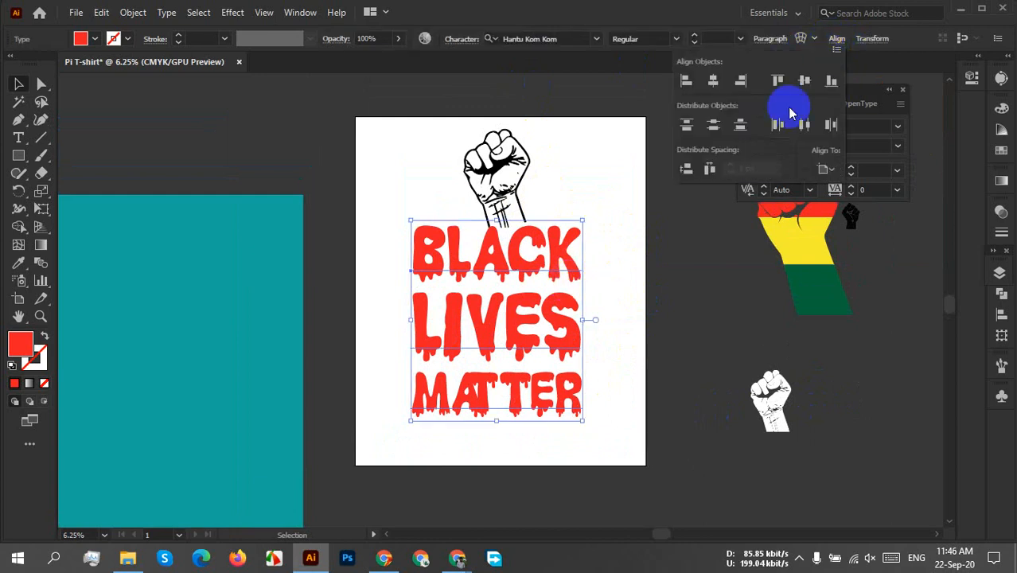
left_click(713, 80)
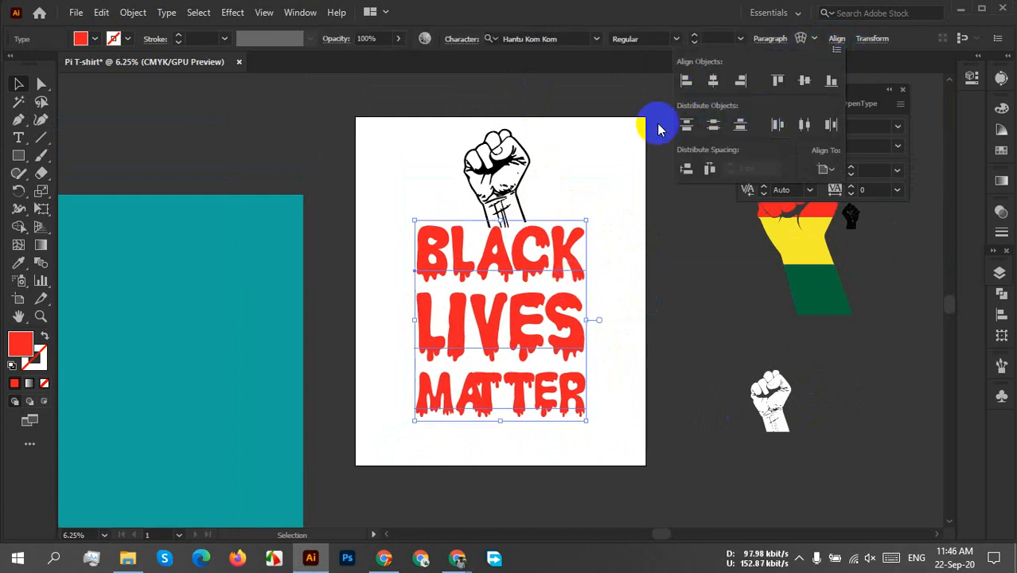
Select the outlined fist above the lettering and centre it horizontally on the artboard.
left_click(484, 170)
left_click(558, 163)
left_click(519, 153)
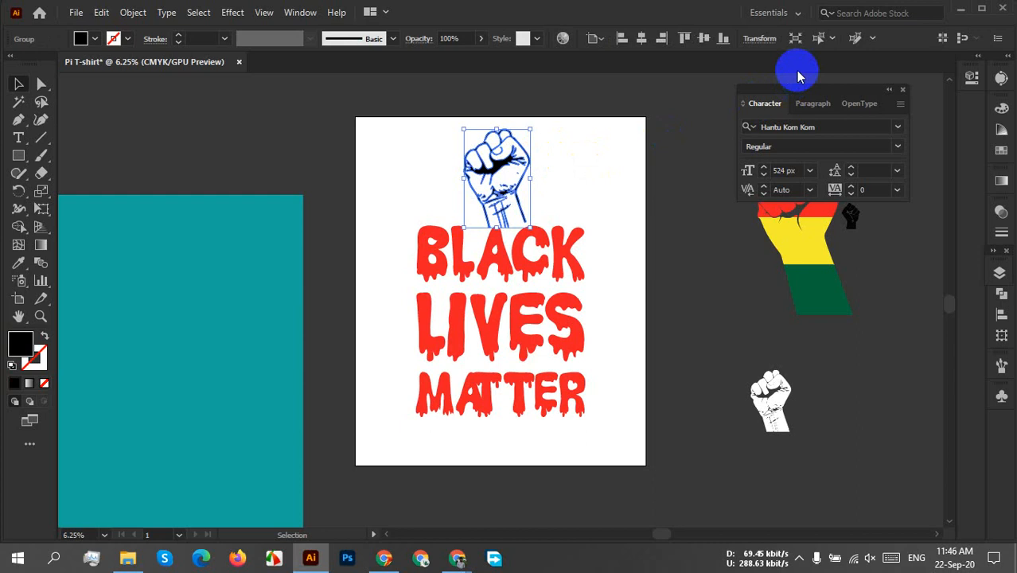
left_click(640, 41)
left_click(593, 200)
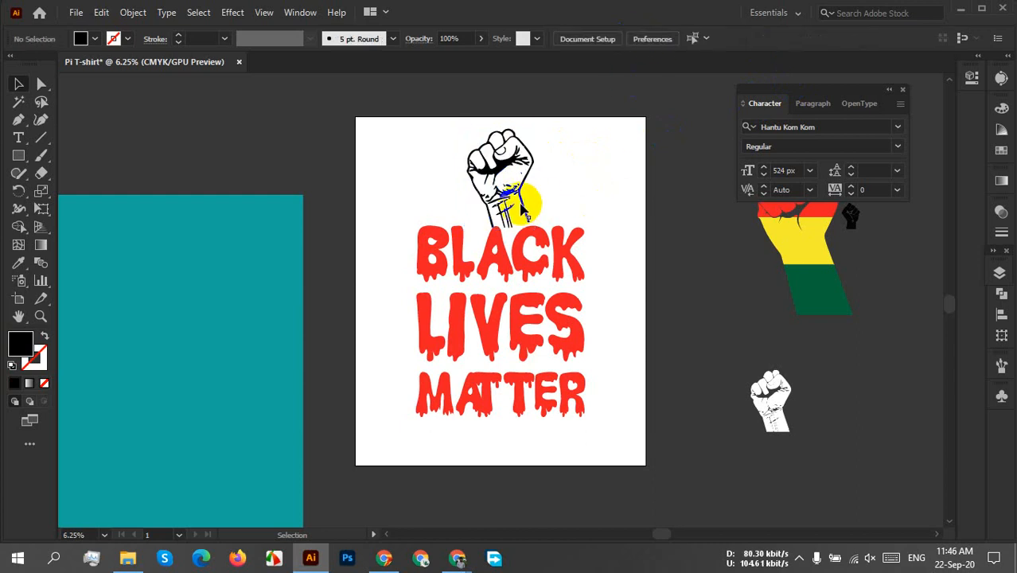
Move the fist down and slightly left so its wrist overlaps the word BLACK, and deselect it.
left_click(504, 191)
left_click_drag(504, 192, 491, 224)
left_click(570, 188)
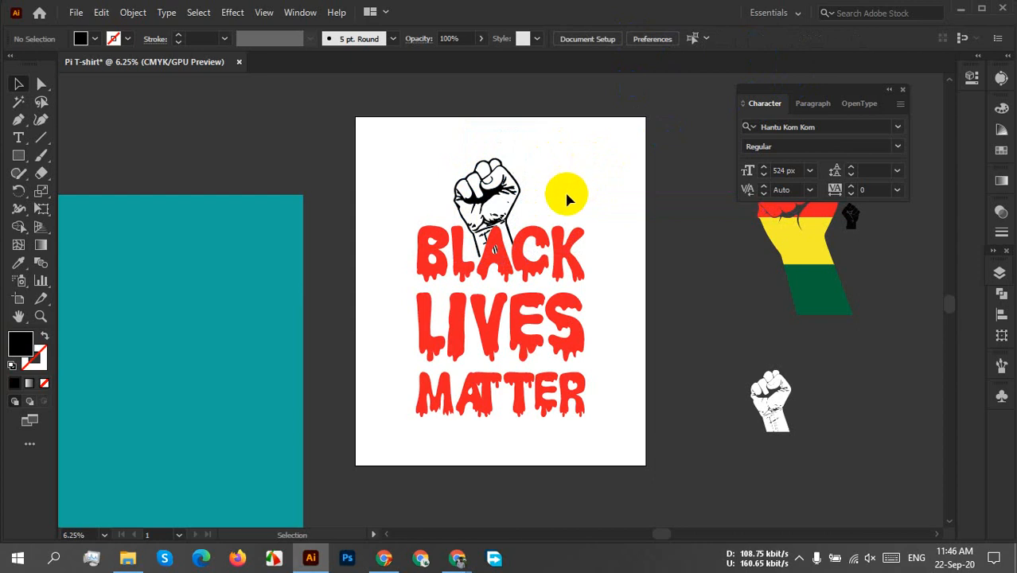
Enlarge the outlined fist proportionally from its upper corner, keeping the wrist end anchored over the word BLACK.
left_click(501, 167)
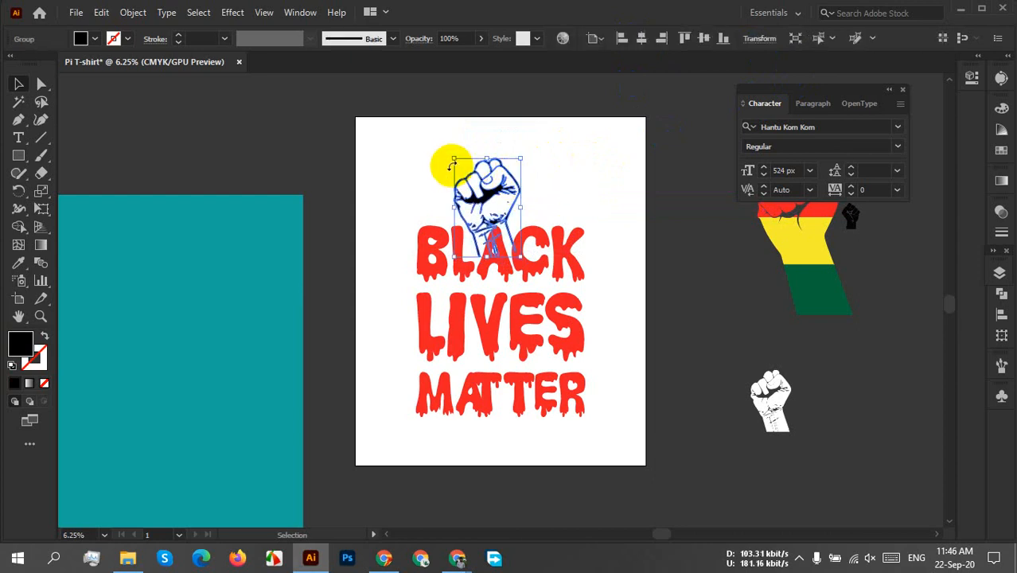
left_click_drag(454, 160, 369, 109)
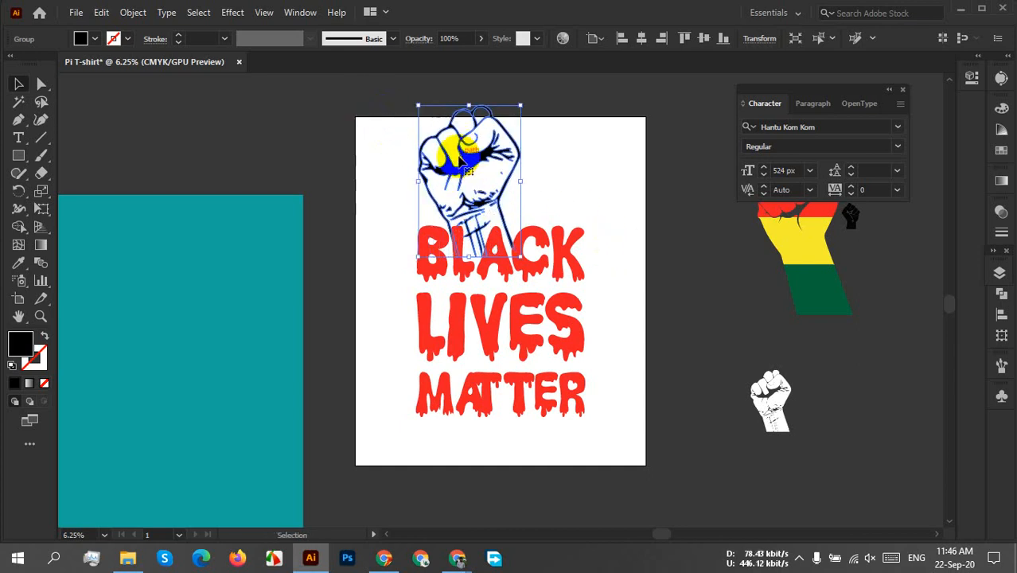
left_click(552, 172)
left_click(488, 179)
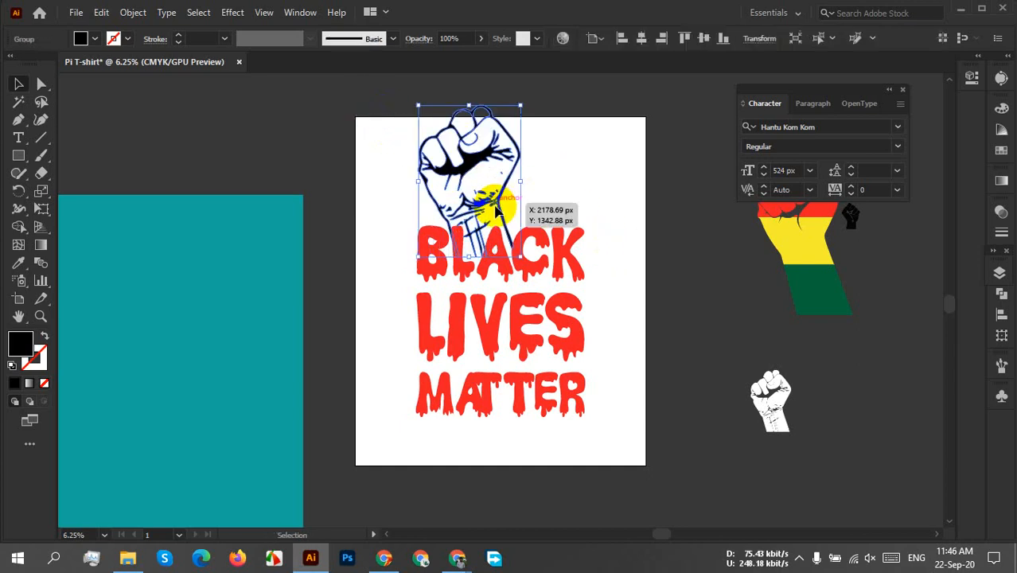
left_click(611, 244)
Move the lettering down near the artboard's lower edge and lower the fist so its wrist overlaps the word BLACK.
left_click_drag(577, 272, 567, 308)
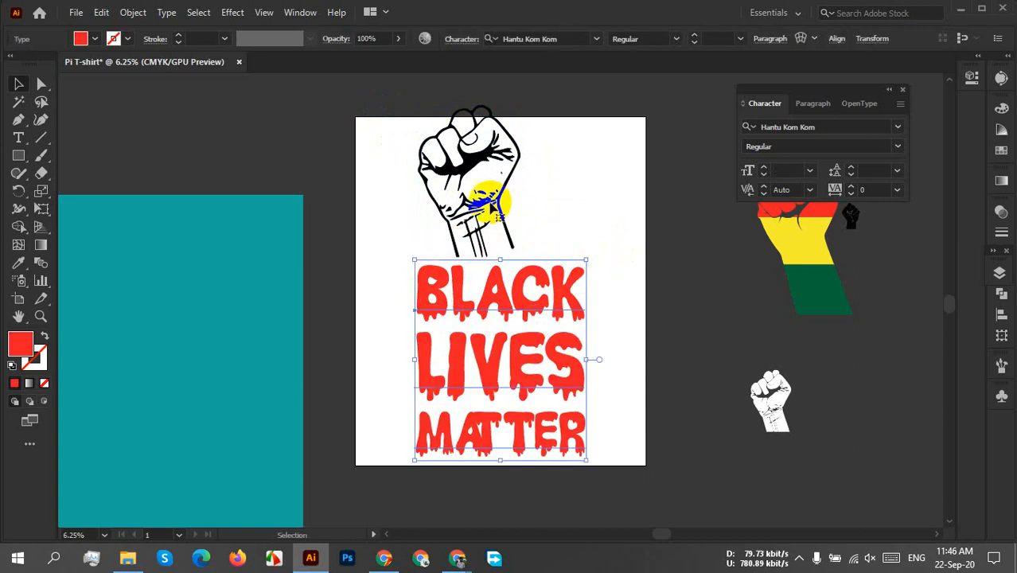
left_click_drag(465, 226, 492, 254)
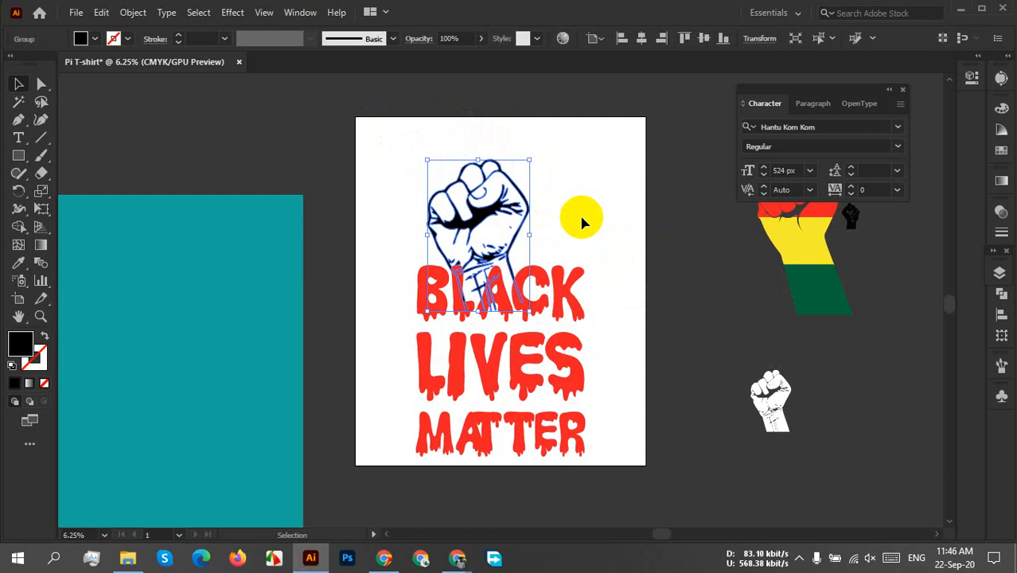
left_click(581, 221)
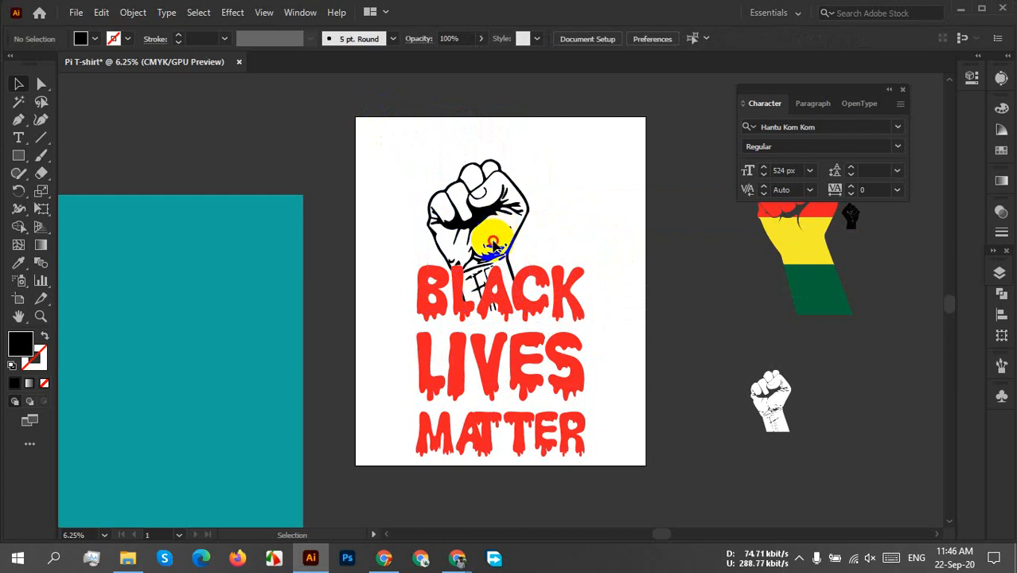
Nudge the fist straight up in small increments so less of its wrist overlaps BLACK, and deselect it.
left_click(496, 249)
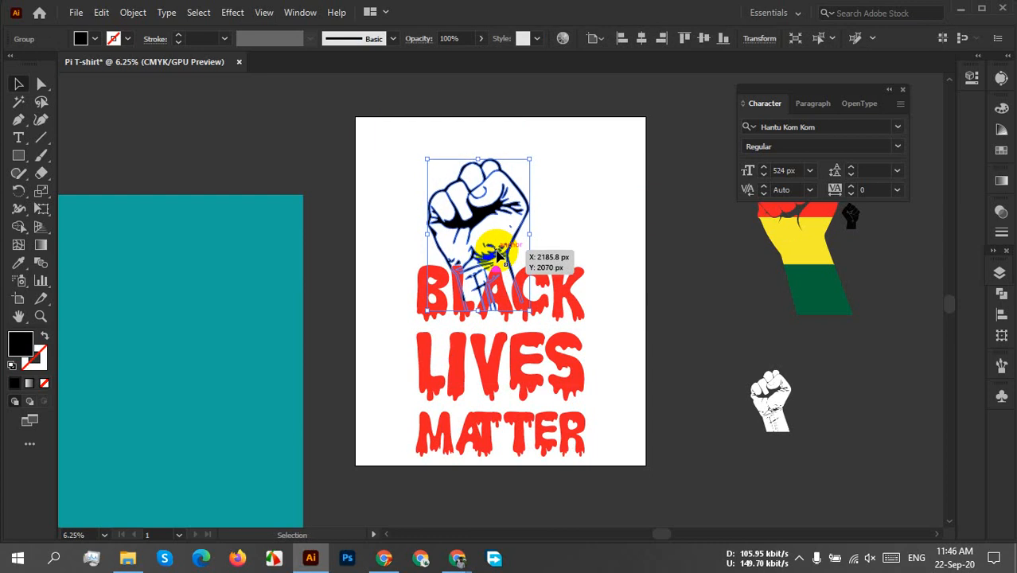
key("shift+Up")
key("shift+Up")
key("shift+Up")
key("shift+Up")
key("shift+Up")
key("shift+Up")
key("shift+Up")
key("shift+Up")
key("shift+Up")
key("shift+Up")
key("shift+Up")
key("shift+Up")
key("shift+Up")
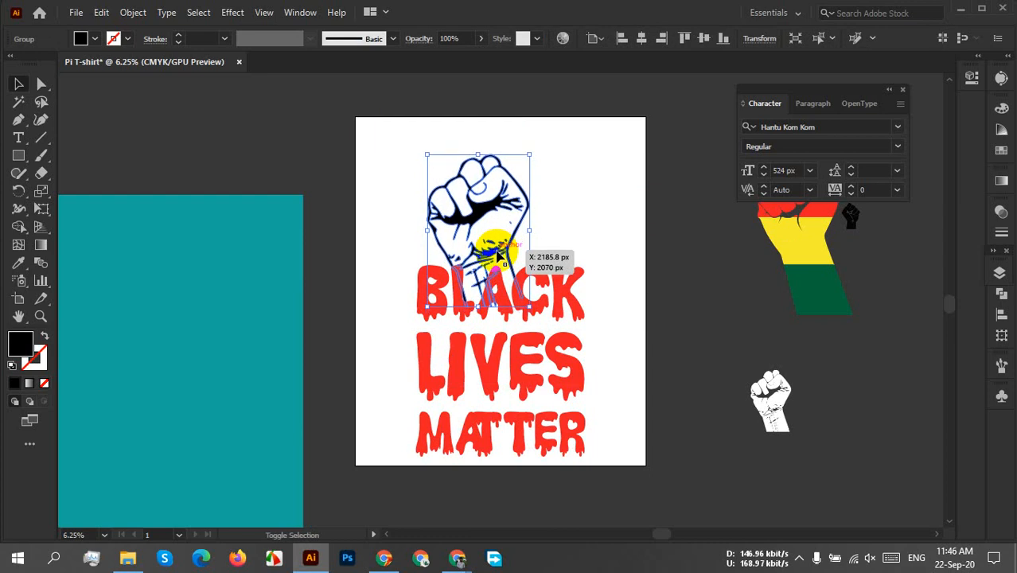
key("shift+Up")
key("shift+Up")
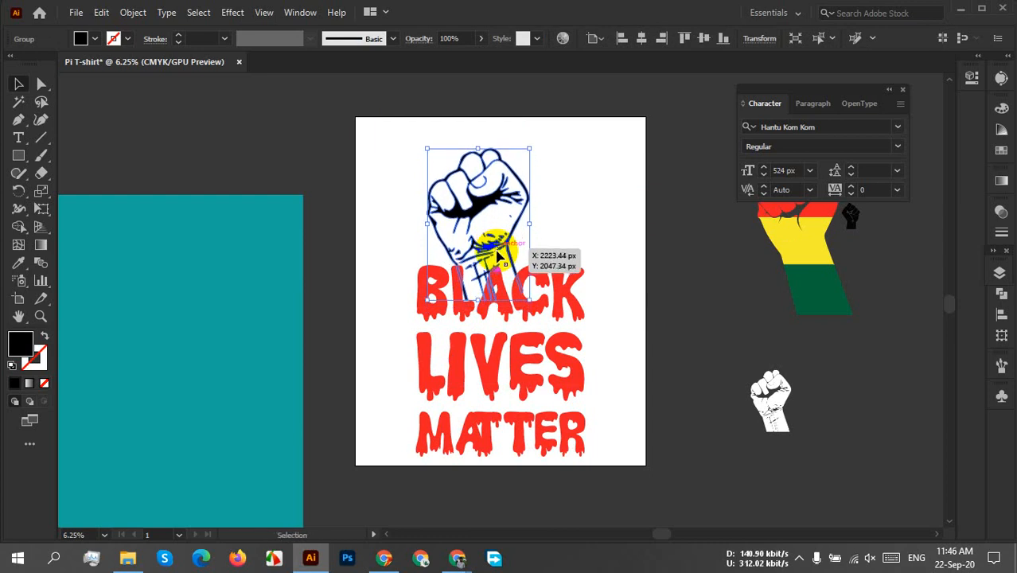
left_click(635, 255)
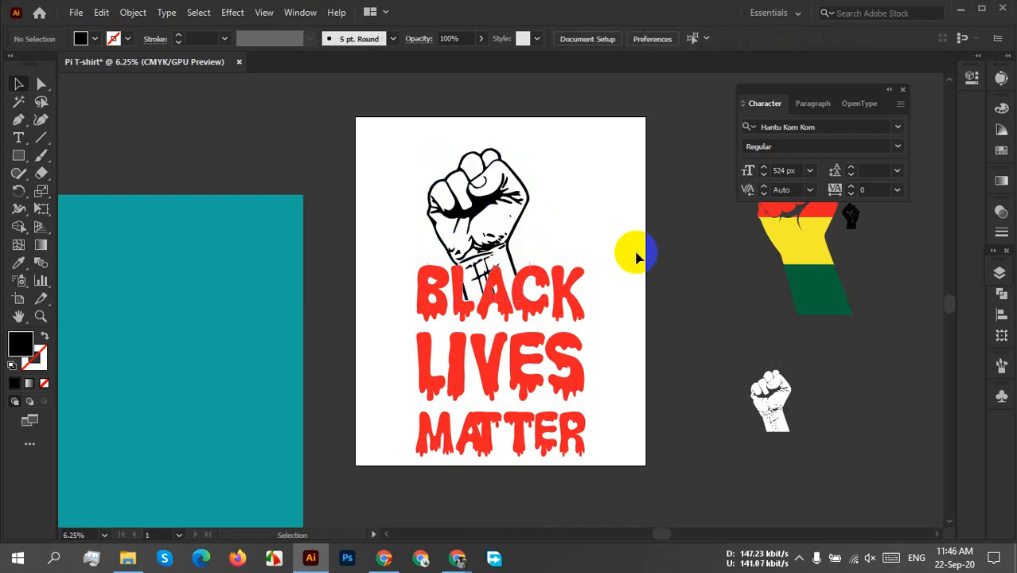
Check the font size and leading of the words BLACK, LIVES and MATTER by selecting the lines of lettering.
left_click(497, 385)
double_click(500, 390)
double_click(500, 390)
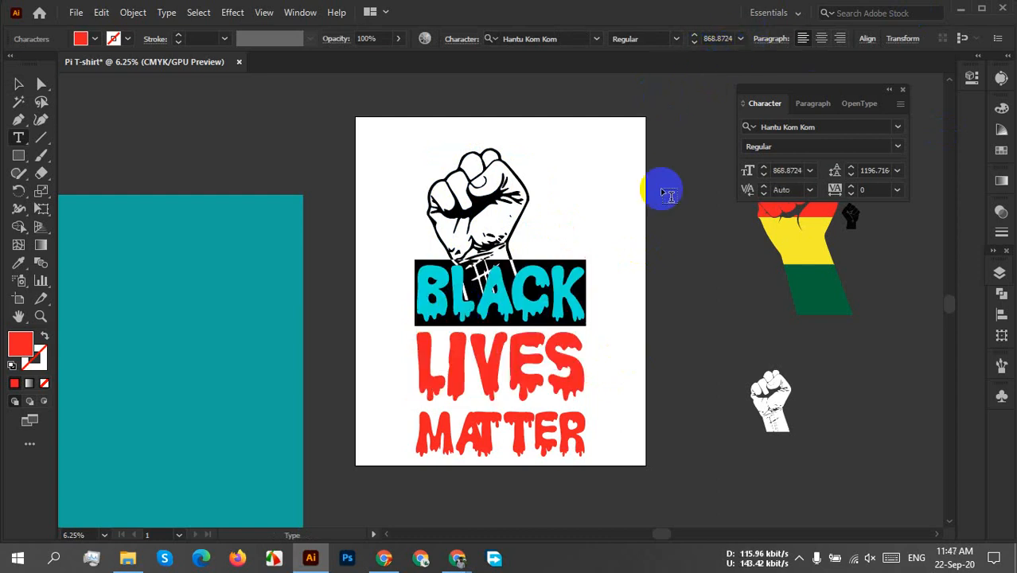
left_click(535, 385)
left_click(415, 425)
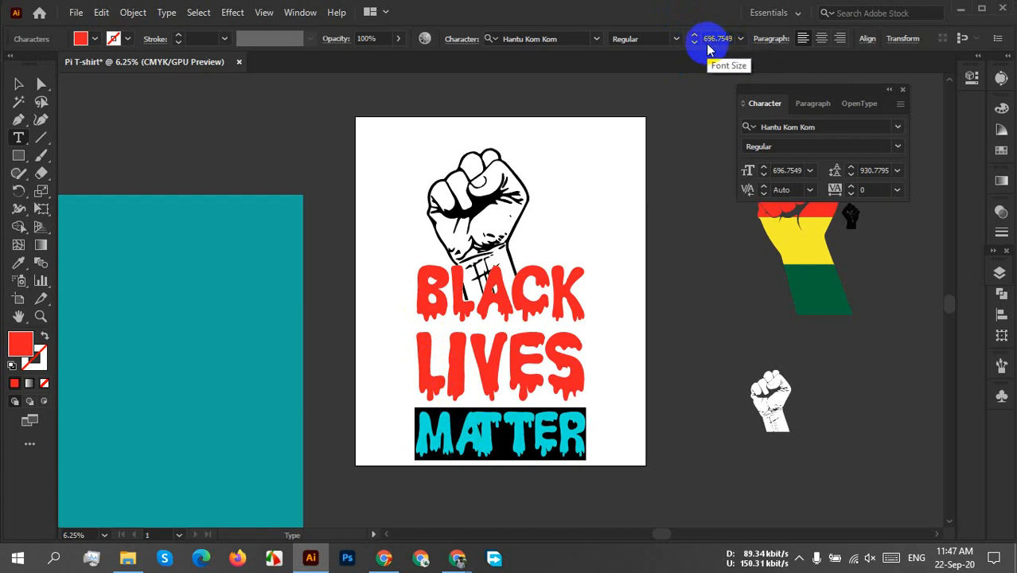
left_click(19, 84)
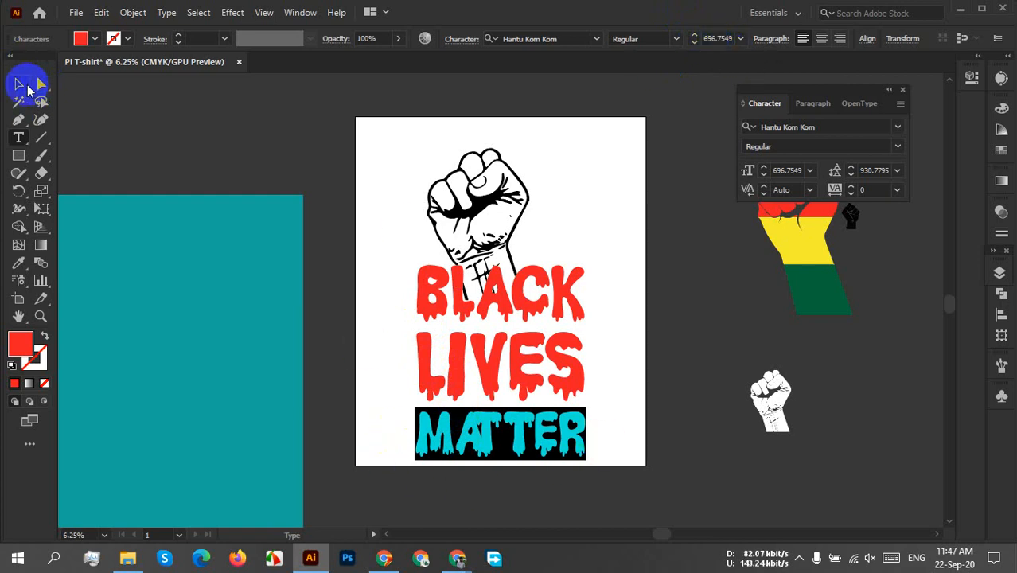
left_click(557, 208)
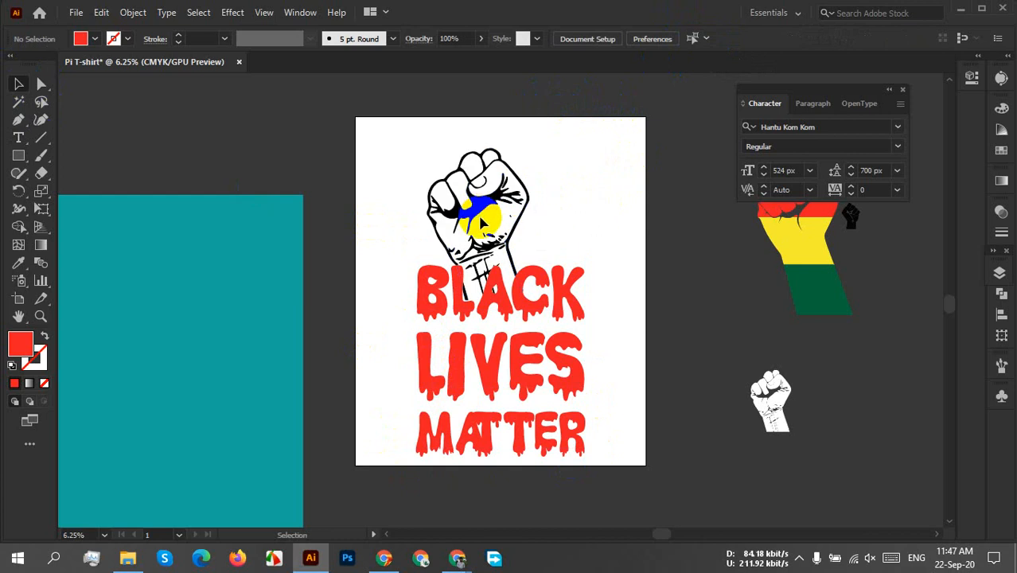
Reduce the fist proportionally and place it roughly centred above the lettering with its wrist overlapping BLACK.
mouse_move(481, 223)
left_mouse_down()
mouse_move(482, 249)
mouse_move(470, 232)
left_mouse_up()
left_click(584, 220)
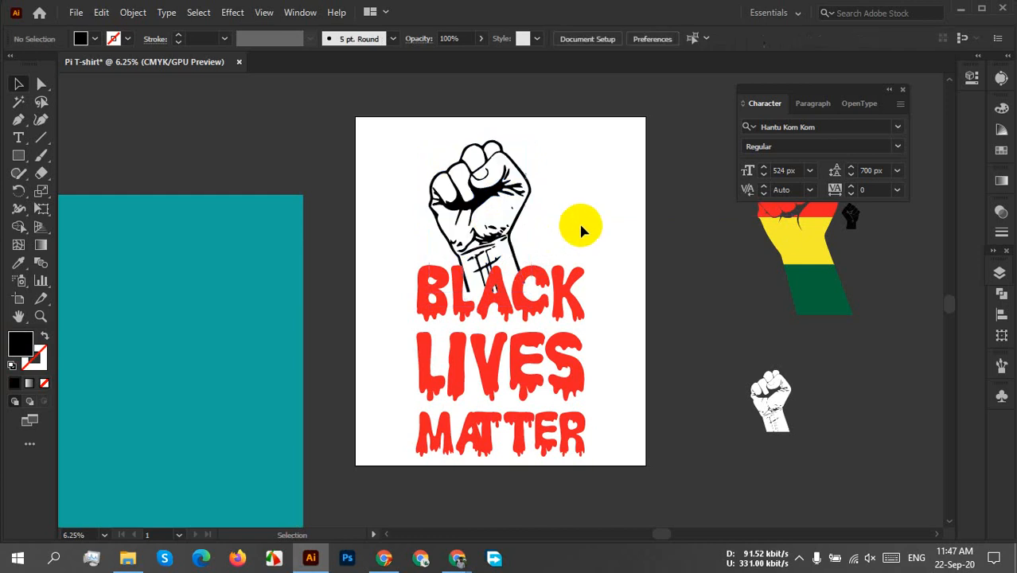
left_click(480, 199)
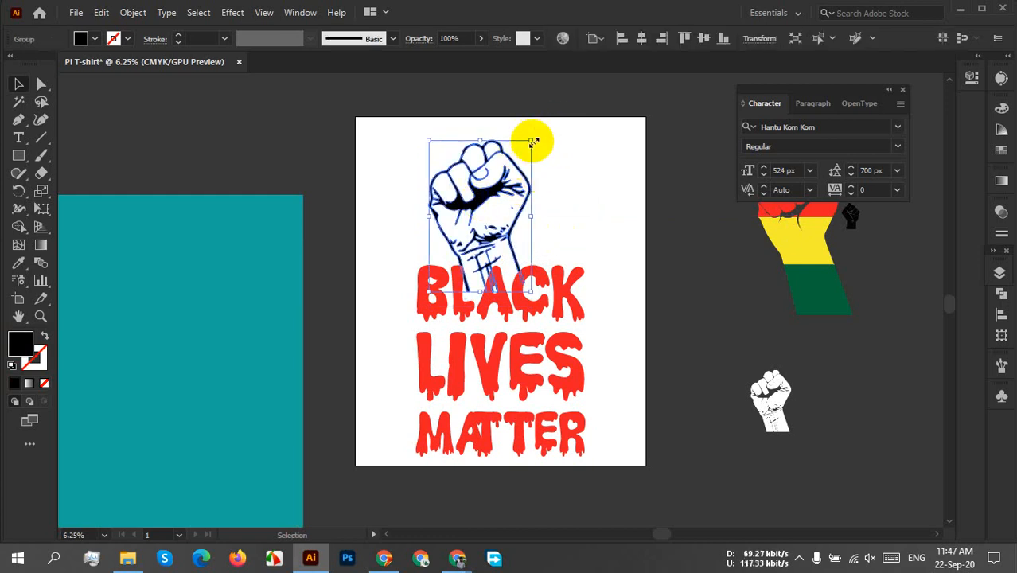
left_click_drag(533, 141, 513, 167)
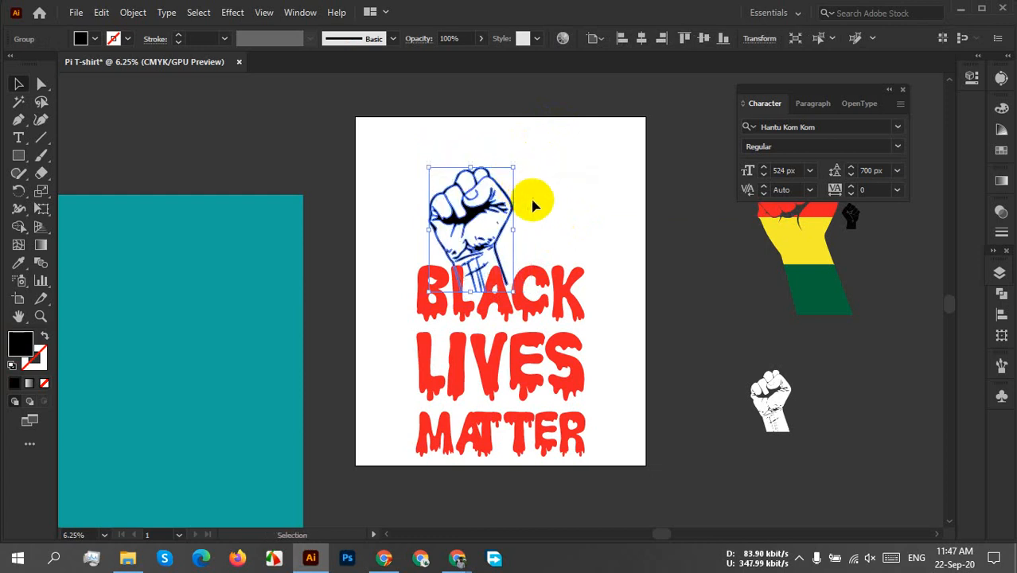
left_click(564, 202)
left_click_drag(475, 262, 490, 275)
left_click(573, 227)
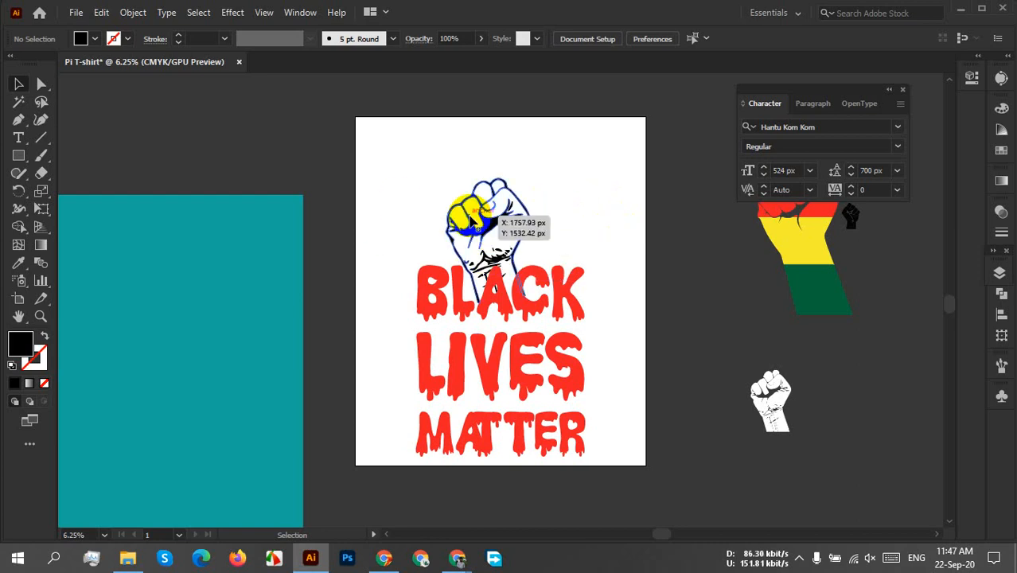
Move the fist off the artboard onto the teal rectangle, and move the lettering up to the middle of the artboard.
left_click_drag(467, 216, 79, 219)
left_click_drag(547, 347, 552, 259)
left_click(608, 328)
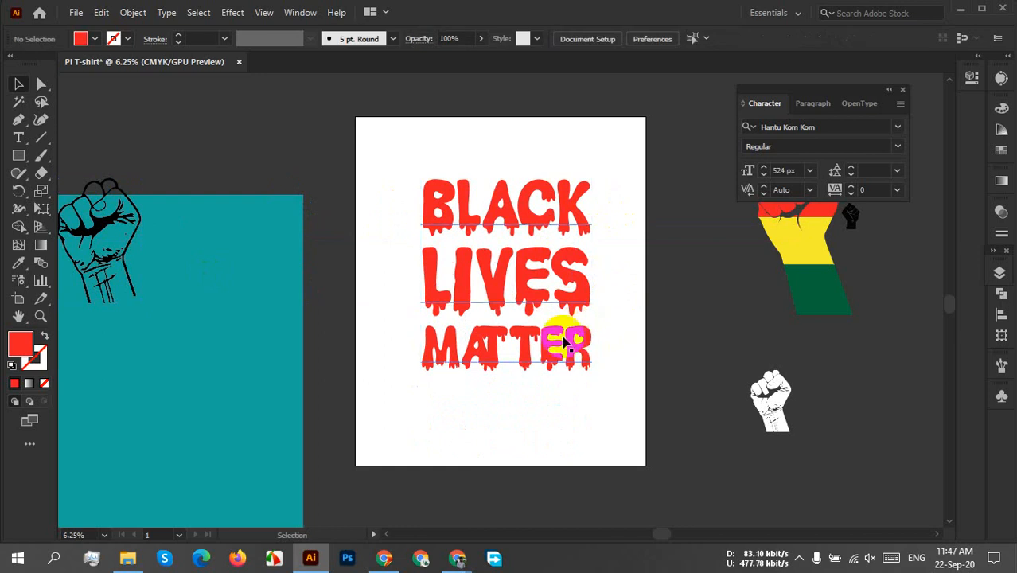
left_click_drag(509, 314, 499, 321)
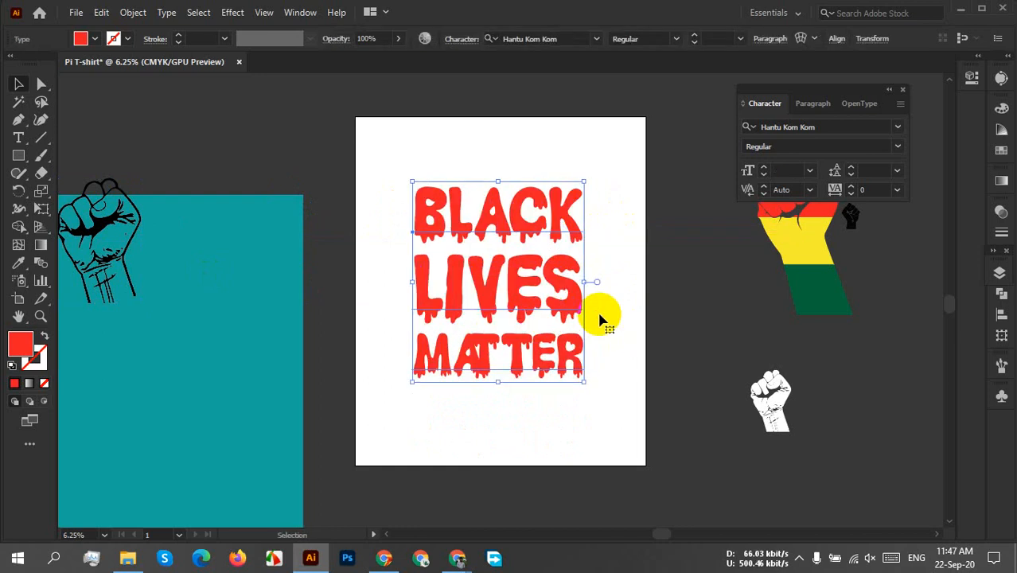
left_click(601, 320)
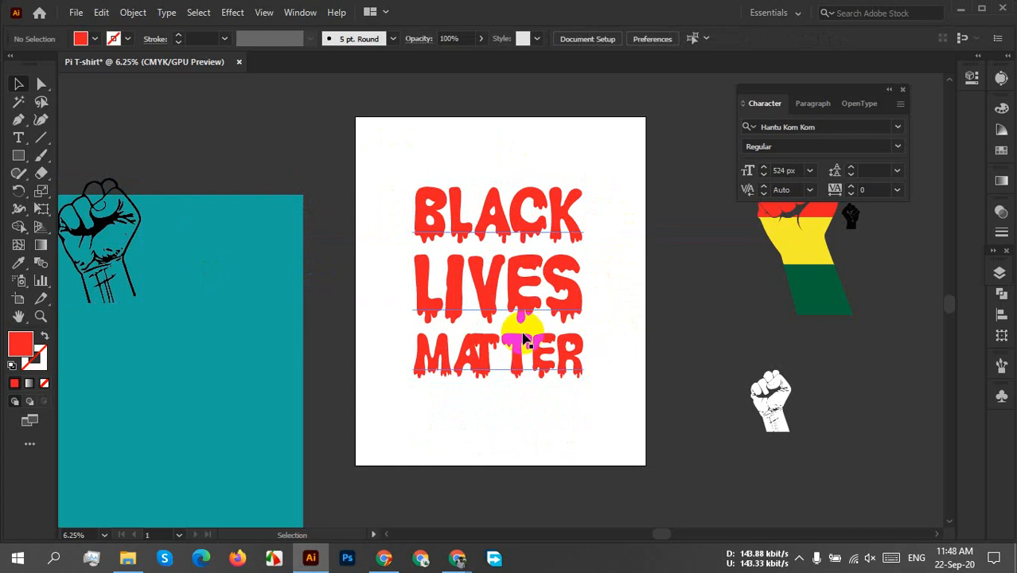
Duplicate the BLACK LIVES MATTER lettering onto the teal rectangle and select the original on the artboard.
left_click_drag(477, 322, 143, 468)
left_click(445, 366)
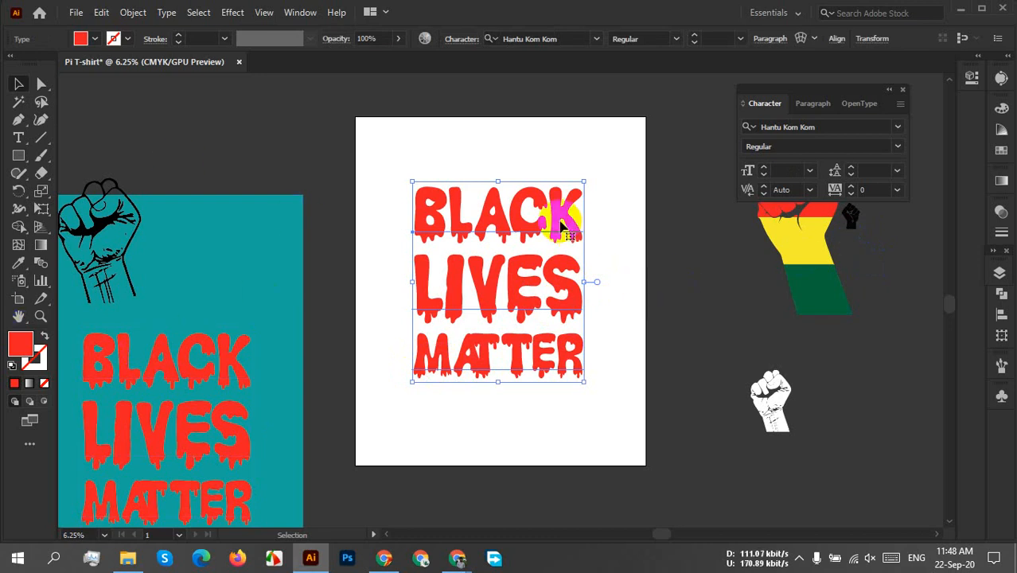
Preview fonts on the artboard's BLACK LIVES MATTER lettering, from the beginning of the font list through names starting with Ac.
left_click(596, 39)
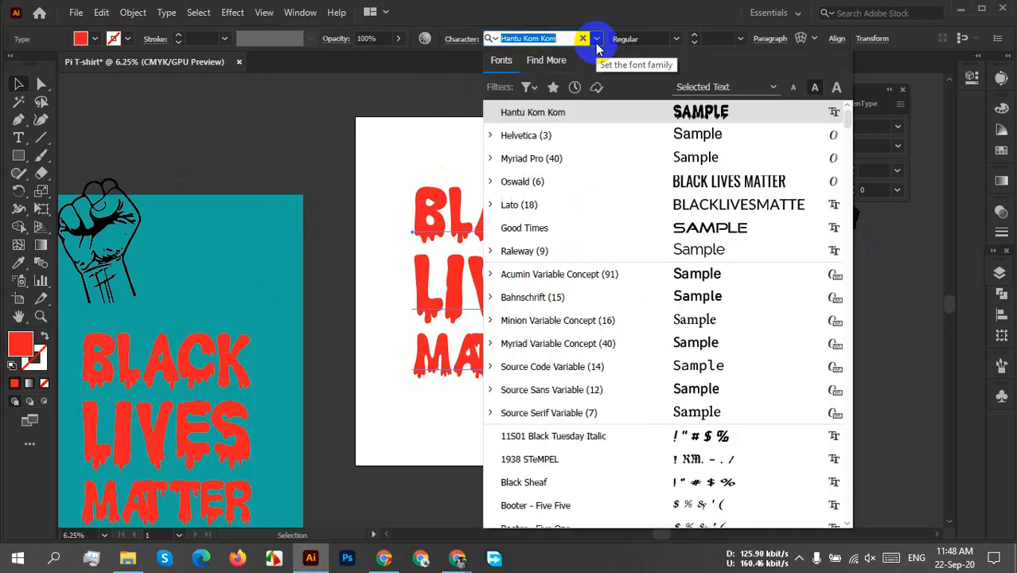
left_click(423, 178)
key("space")
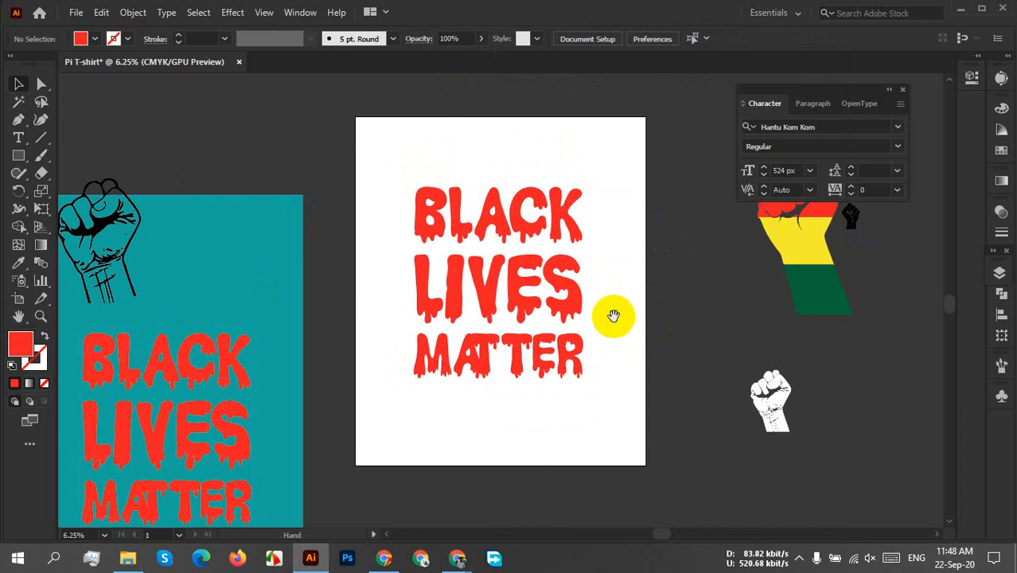
left_click_drag(613, 316, 420, 306)
left_click(343, 214)
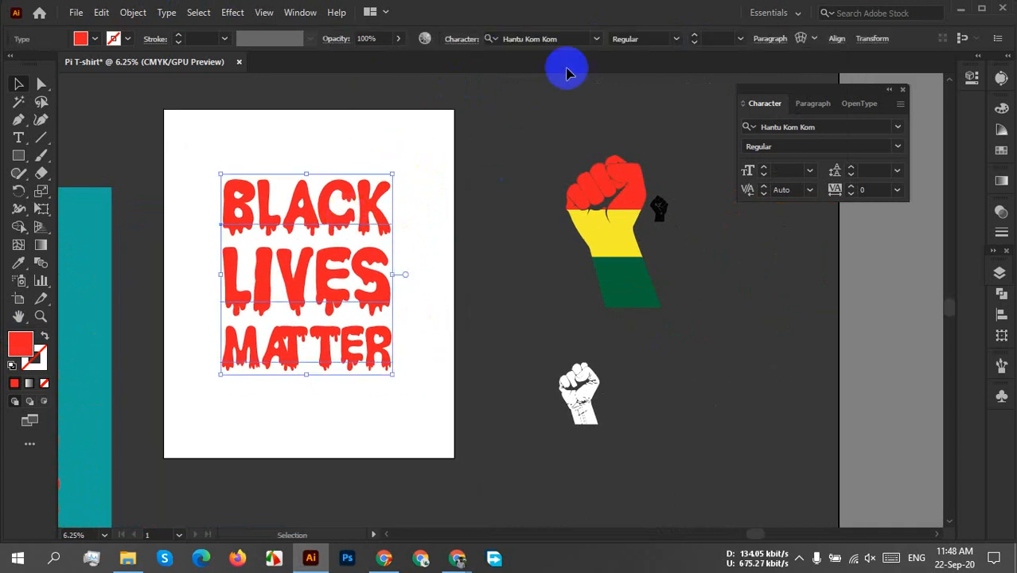
left_click(596, 39)
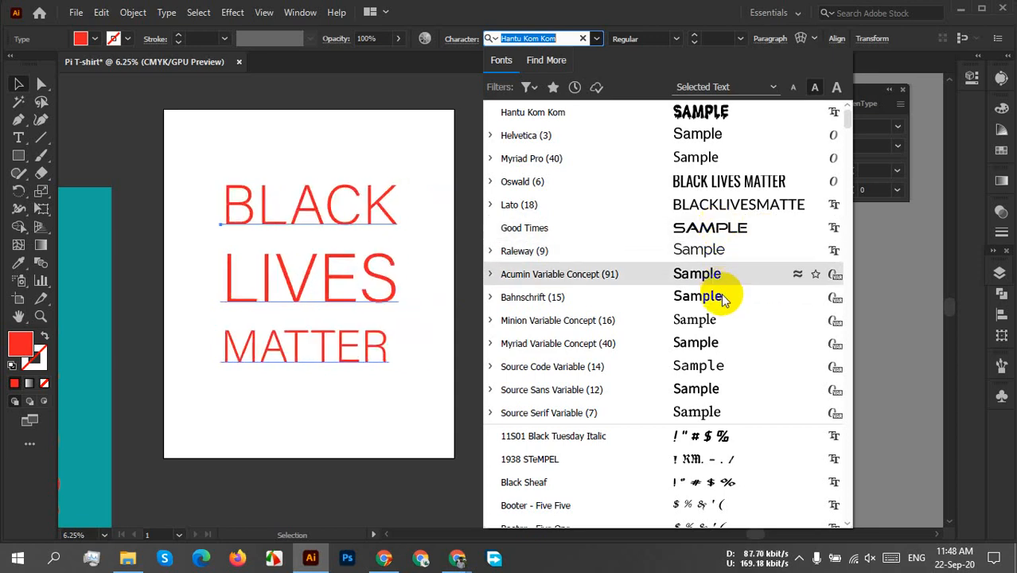
scroll(720, 291, "down", 5)
scroll(778, 348, "down", 4)
scroll(777, 348, "down", 16)
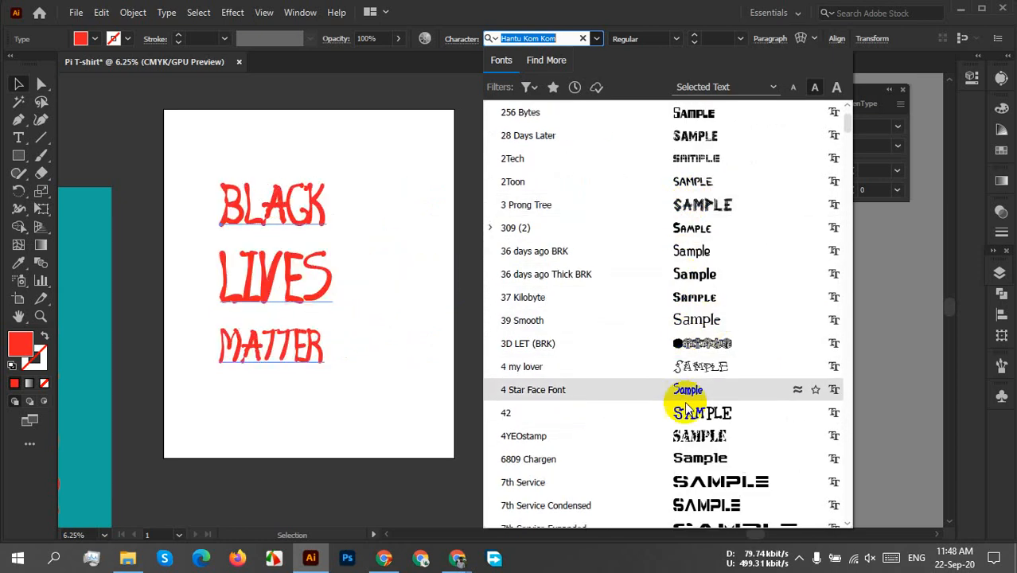
scroll(699, 497, "down", 4)
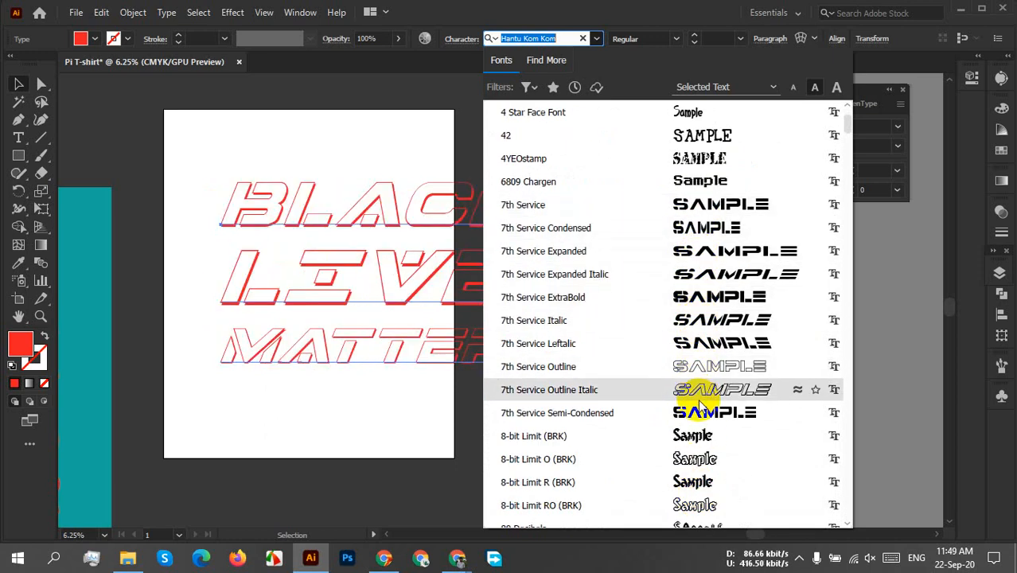
scroll(692, 434, "down", 3)
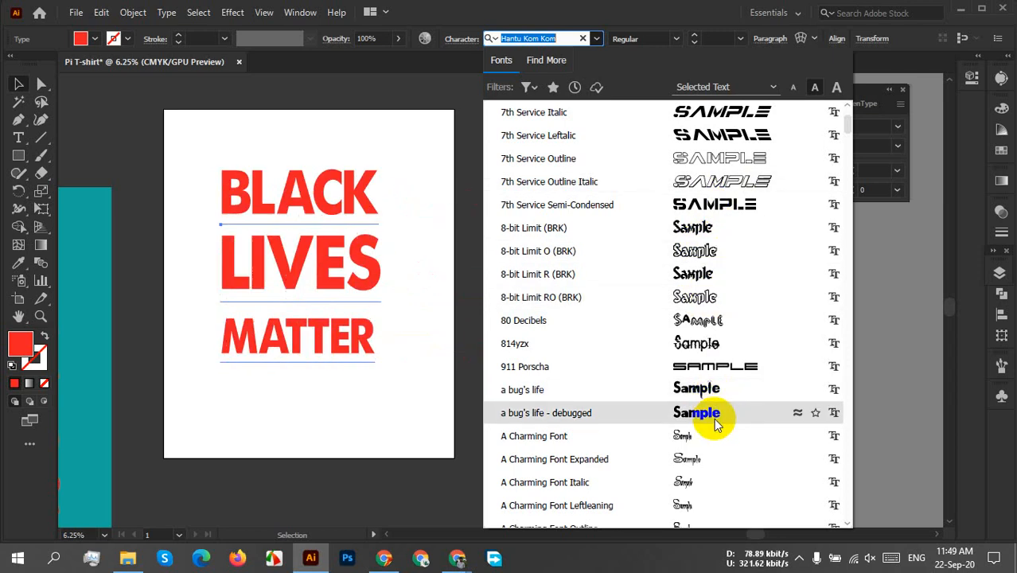
scroll(705, 422, "down", 4)
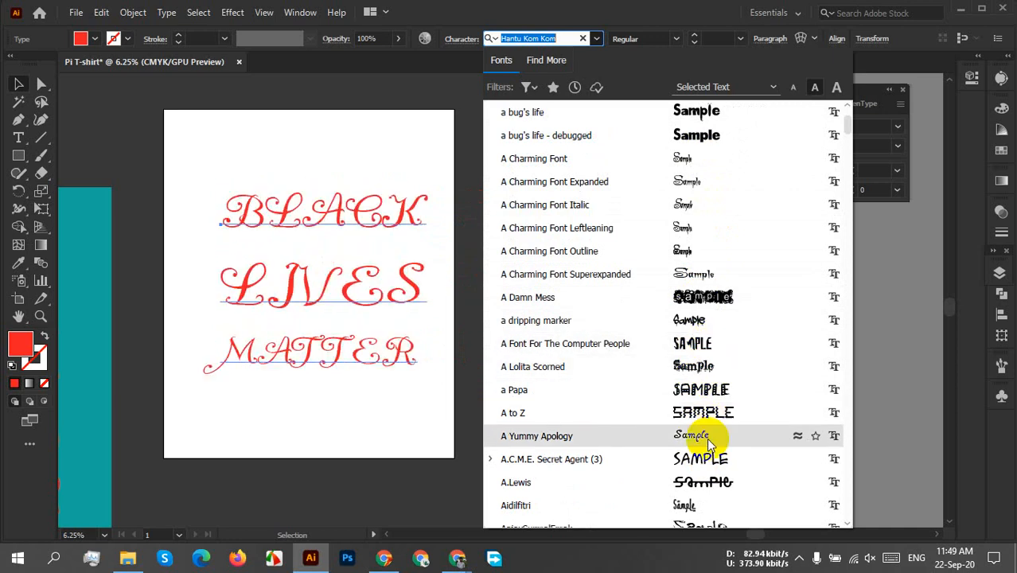
scroll(714, 490, "down", 4)
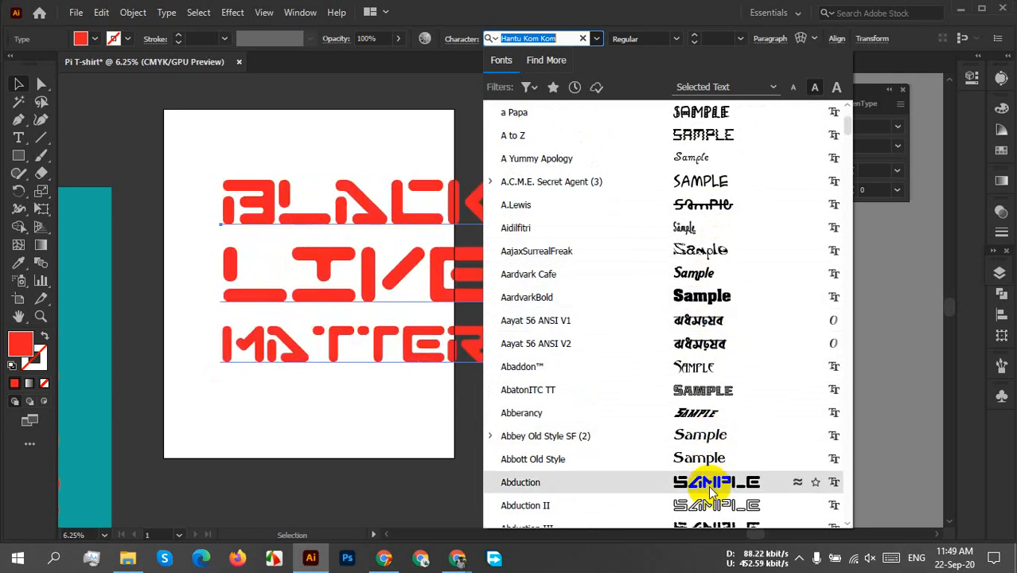
scroll(708, 485, "down", 4)
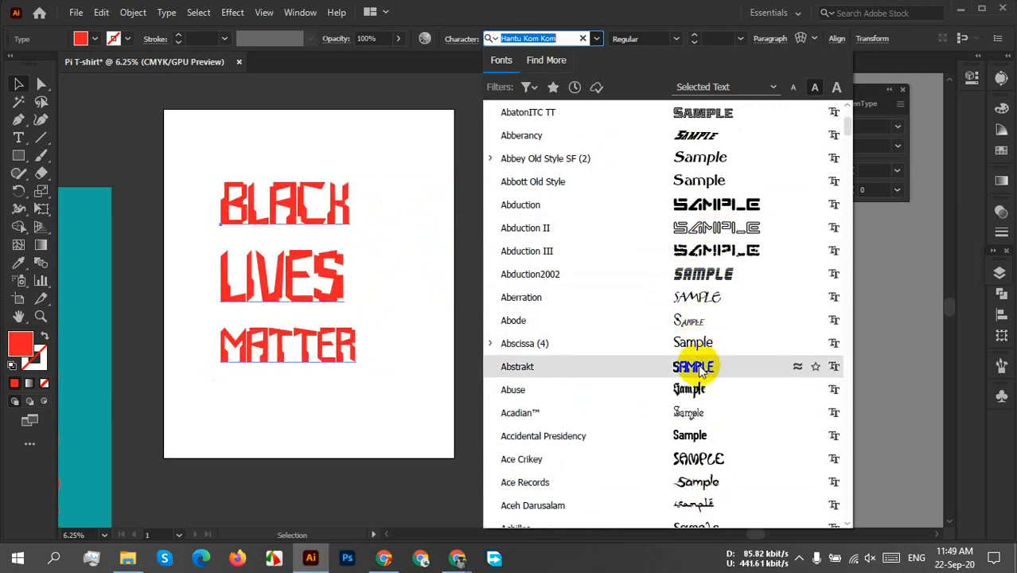
scroll(700, 430, "down", 4)
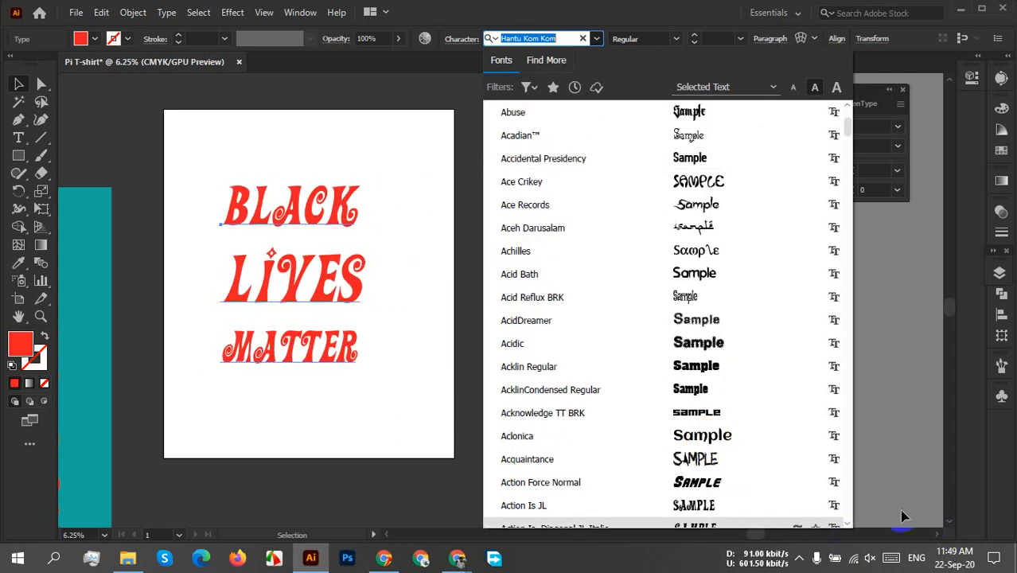
left_click(799, 558)
left_click(799, 528)
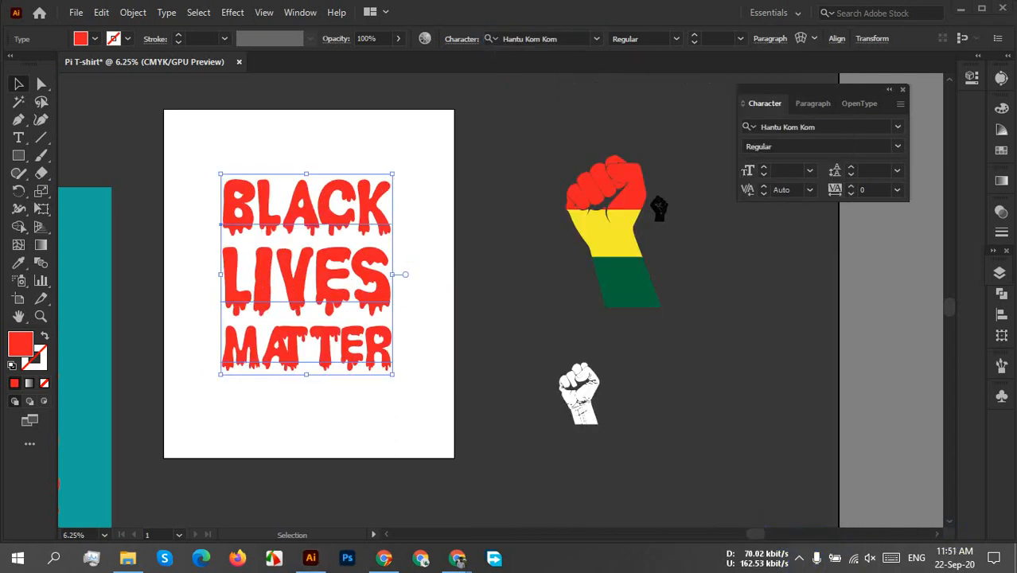
Preview fonts on the selected lettering from Atlas through Battlestar, including Aunchanted Thin Expanded, Barbecue and BankGothic-Regular.
left_click(596, 38)
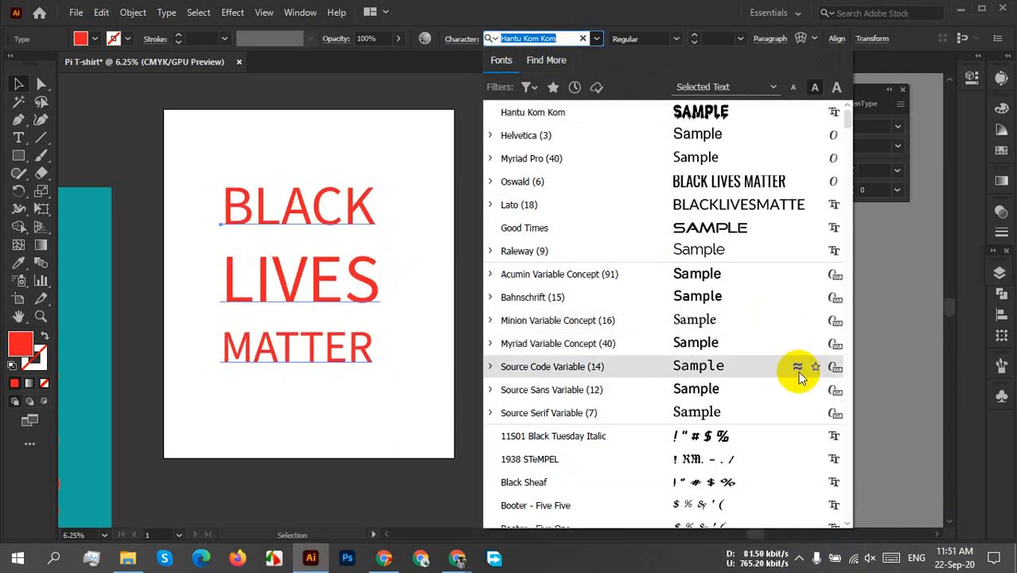
scroll(761, 346, "down", 15)
scroll(835, 141, "down", 20)
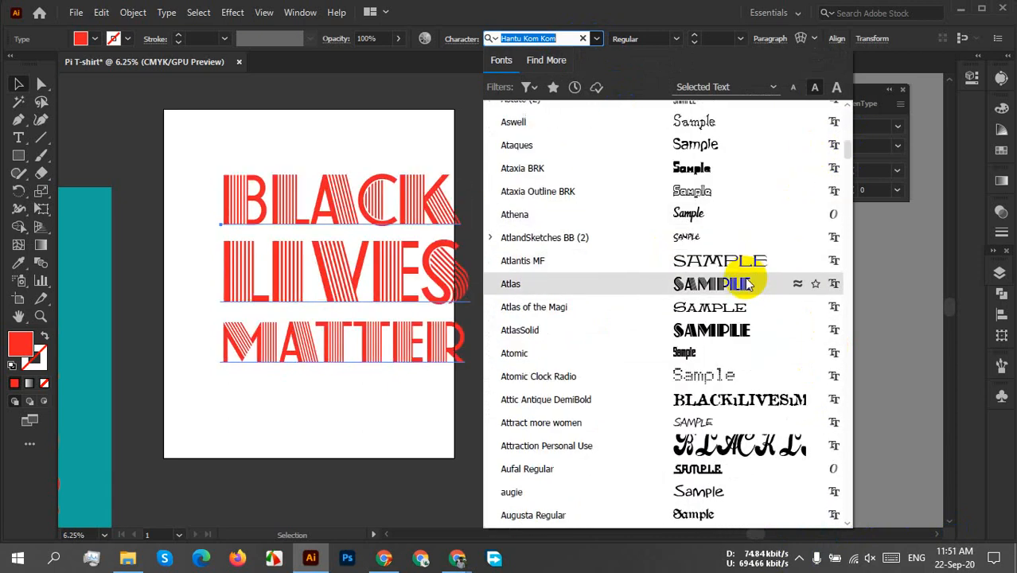
scroll(740, 311, "down", 5)
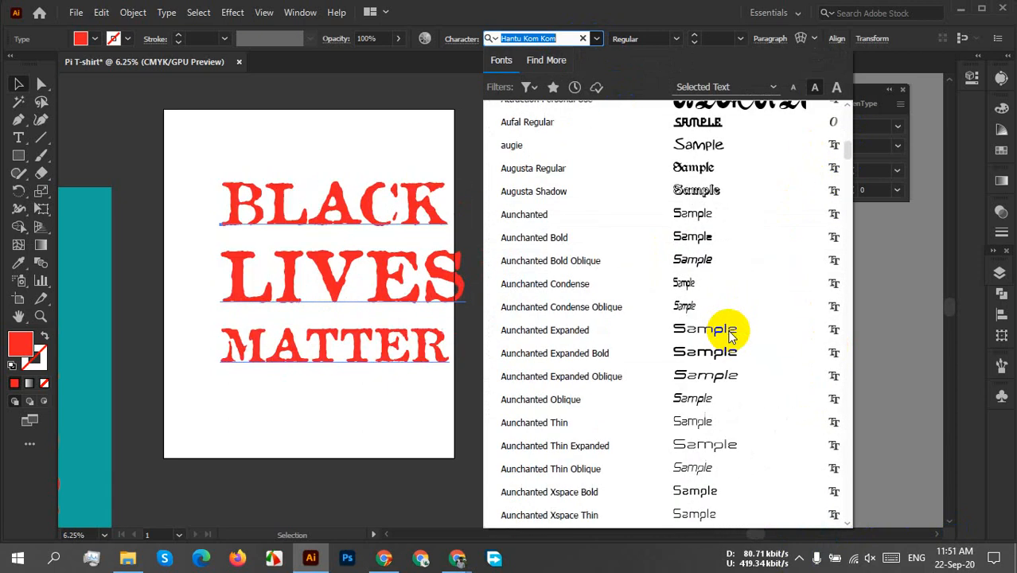
scroll(732, 333, "down", 3)
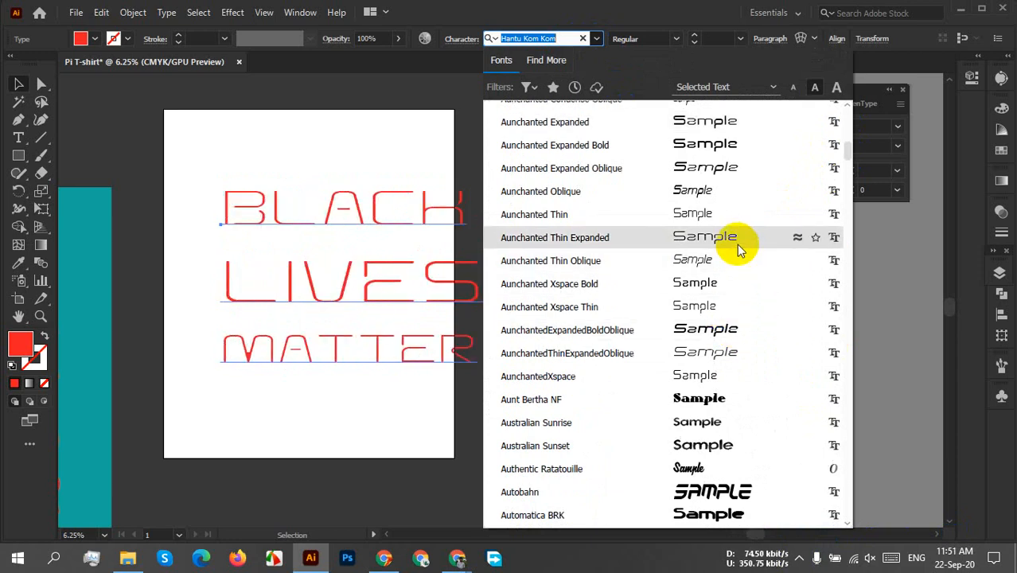
scroll(804, 421, "down", 5)
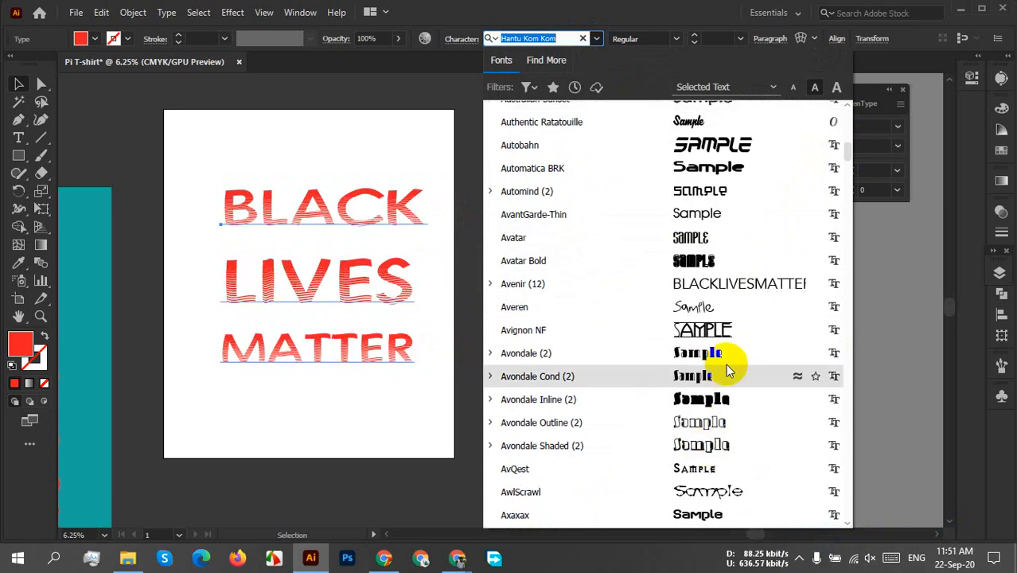
scroll(723, 275, "down", 5)
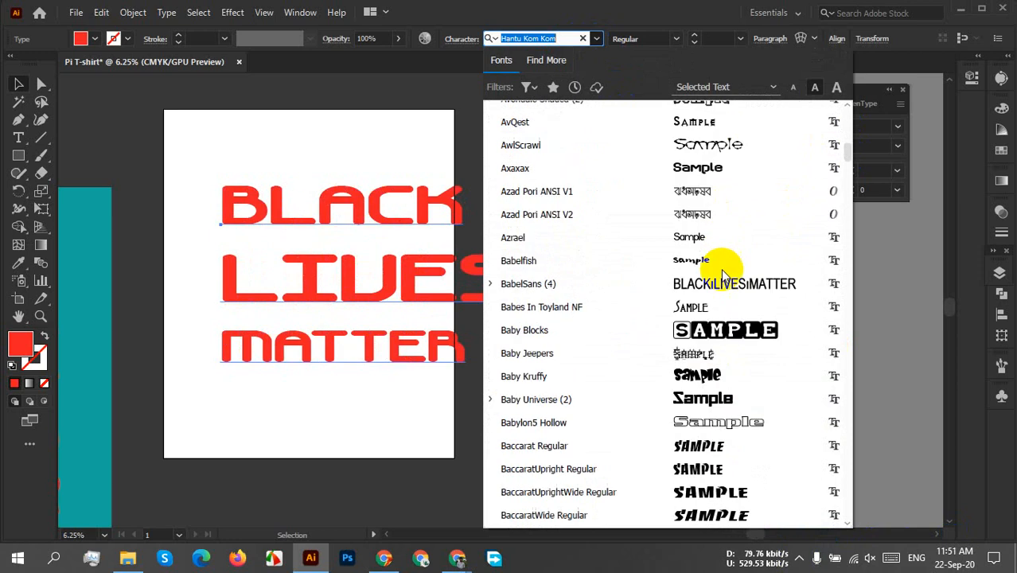
scroll(727, 345, "down", 6)
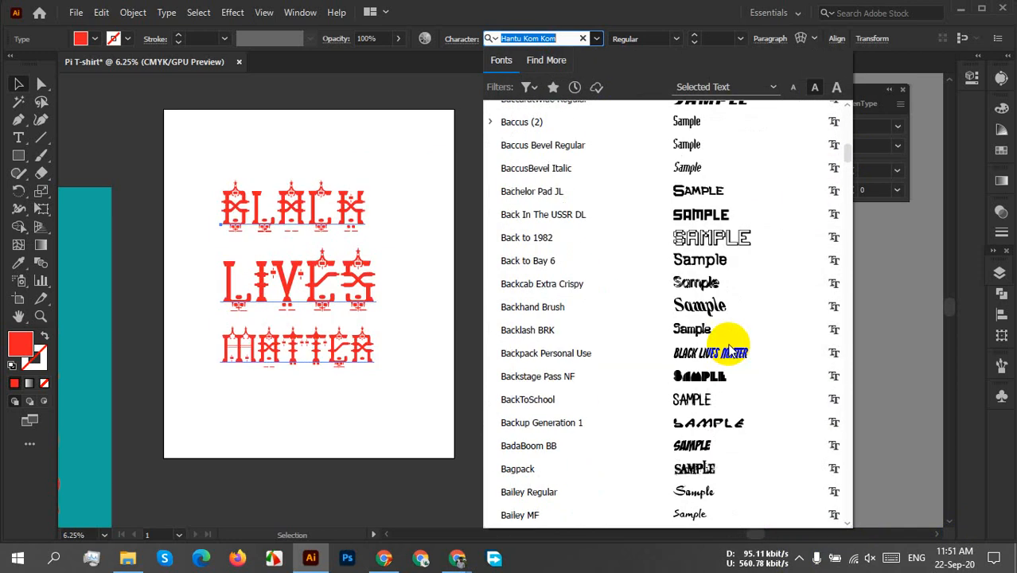
scroll(720, 246, "down", 6)
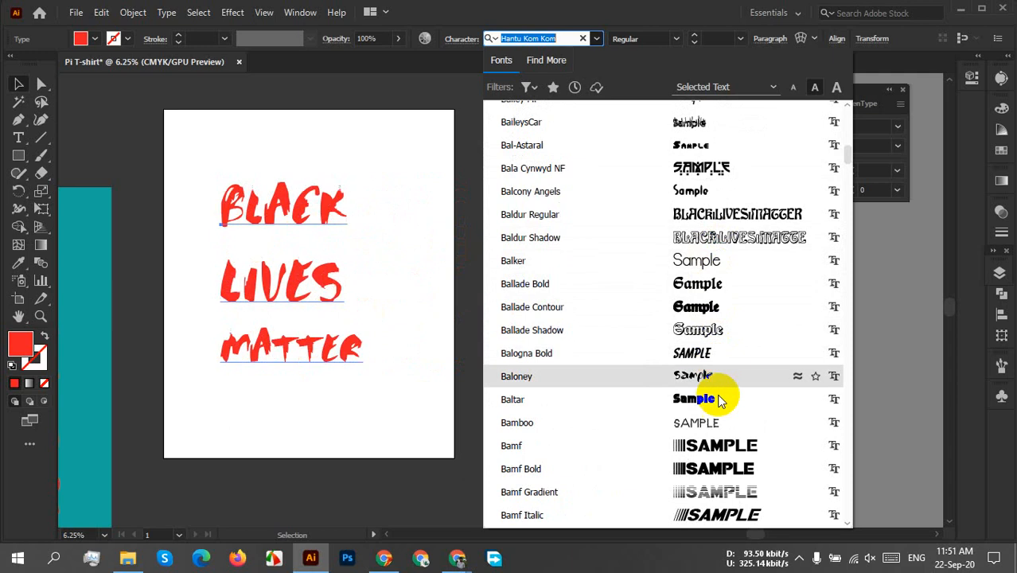
scroll(720, 461, "down", 6)
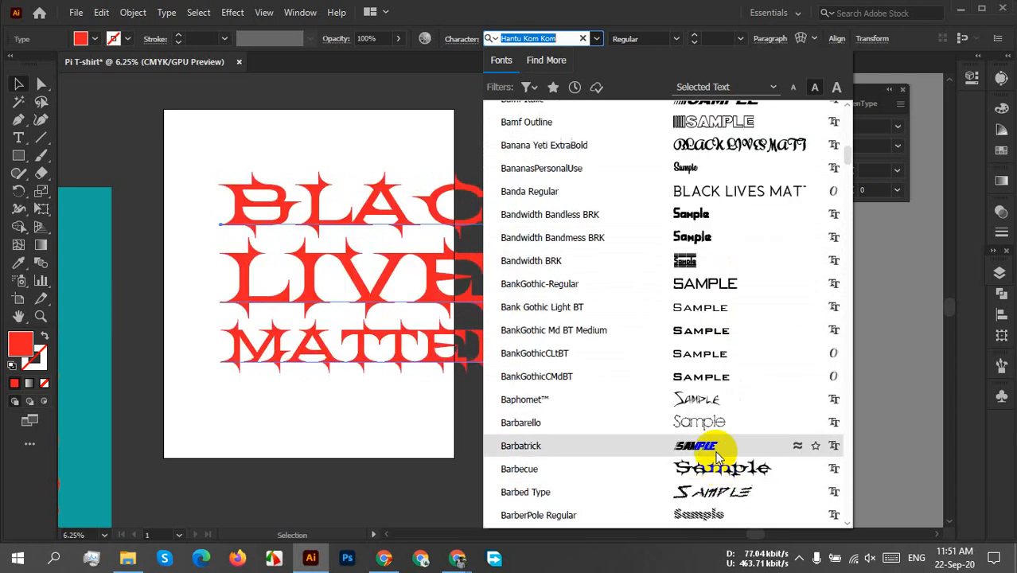
scroll(709, 296, "down", 2)
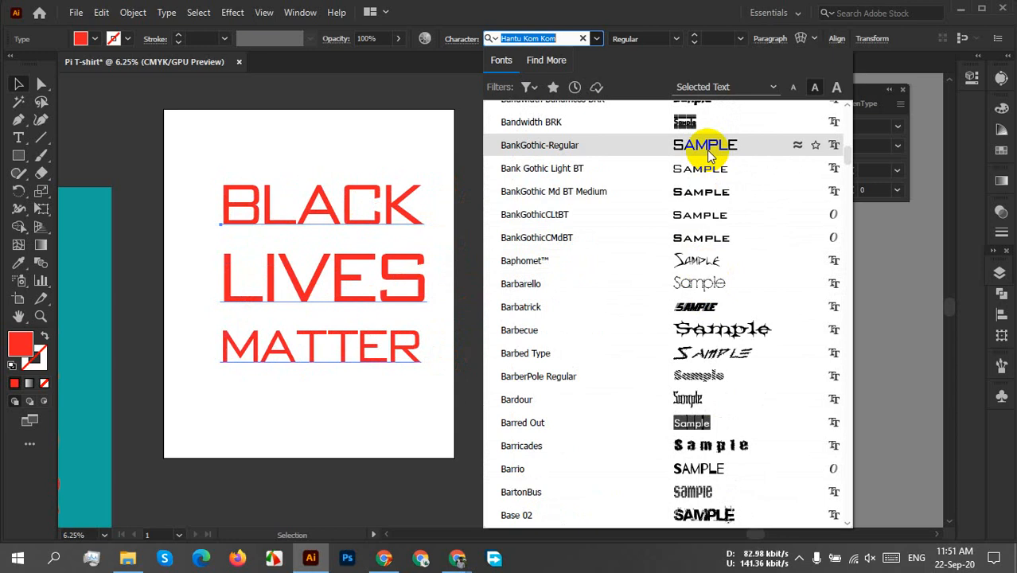
scroll(712, 315, "down", 6)
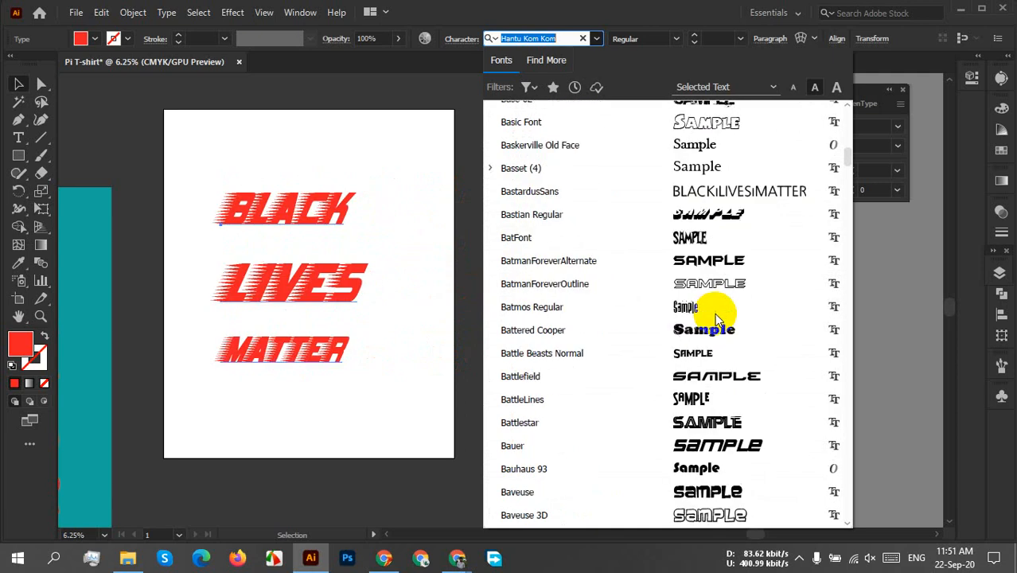
scroll(715, 319, "down", 3)
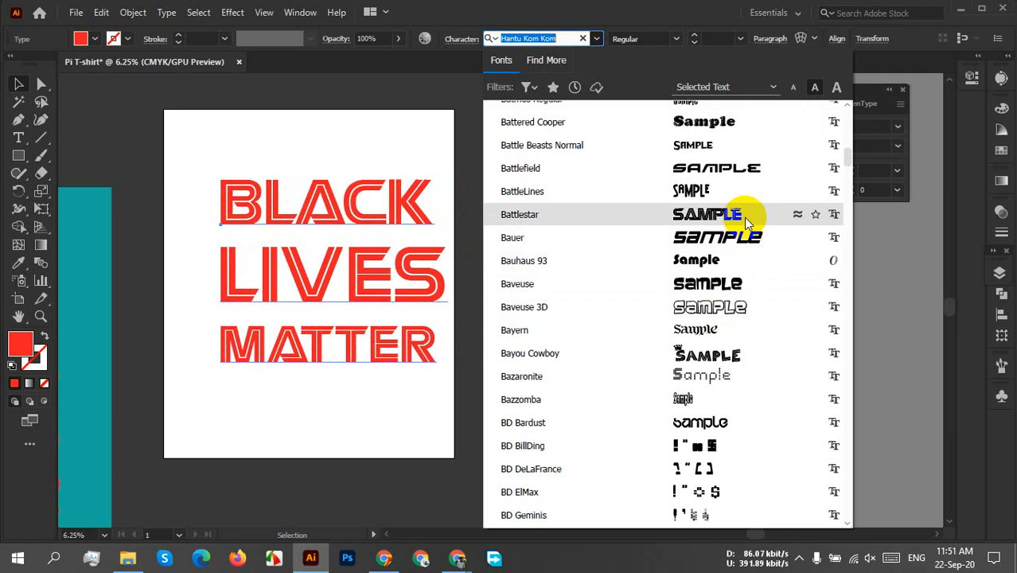
Preview fonts with names from Be to Bl on the lettering, including Becker Inline, Beetlejuice Regular, BeyondControl and Bionic Type Italic.
scroll(744, 218, "down", 9)
scroll(744, 217, "down", 5)
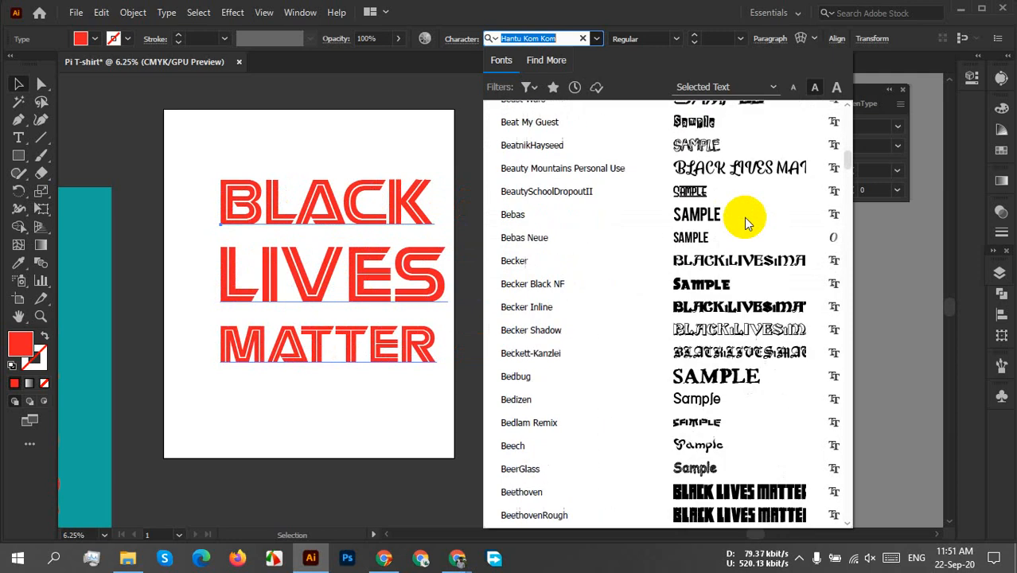
scroll(745, 187, "up", 2)
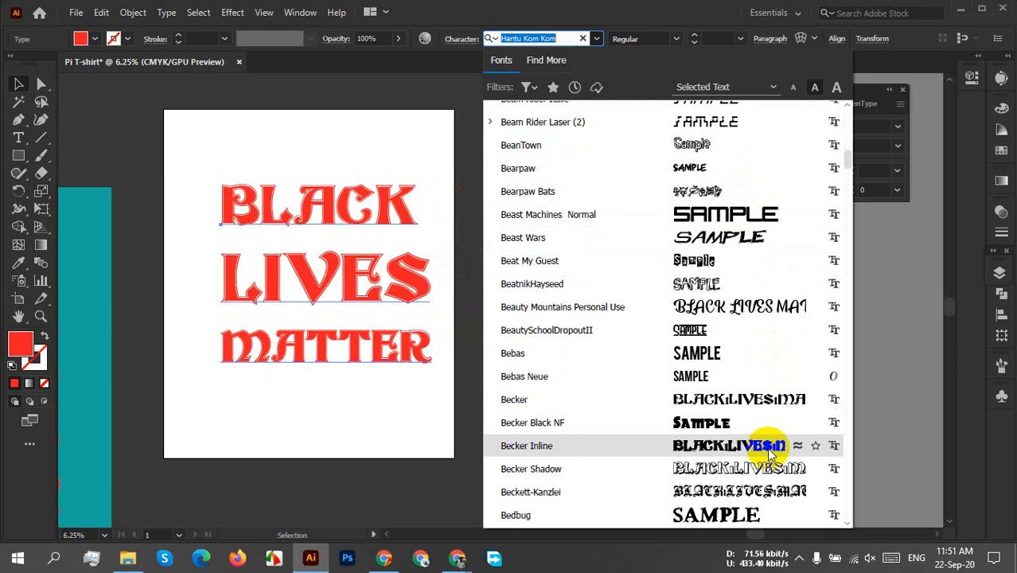
scroll(766, 447, "down", 4)
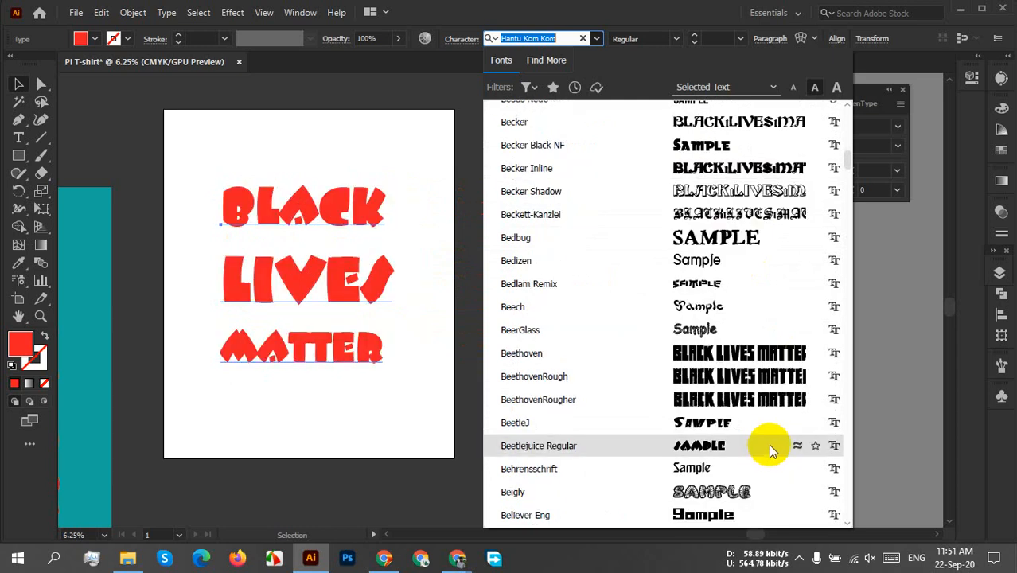
scroll(769, 443, "down", 3)
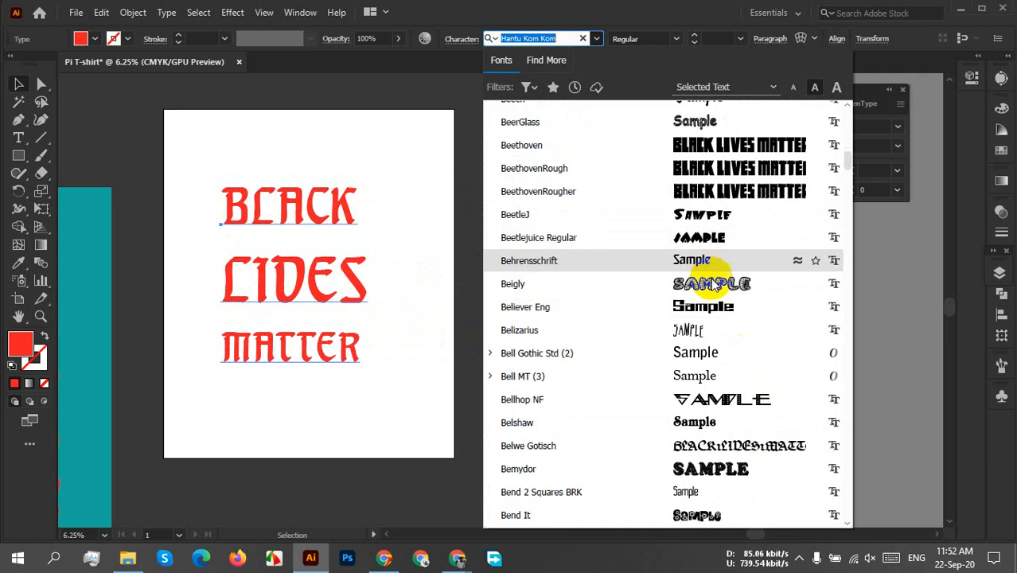
scroll(758, 407, "down", 7)
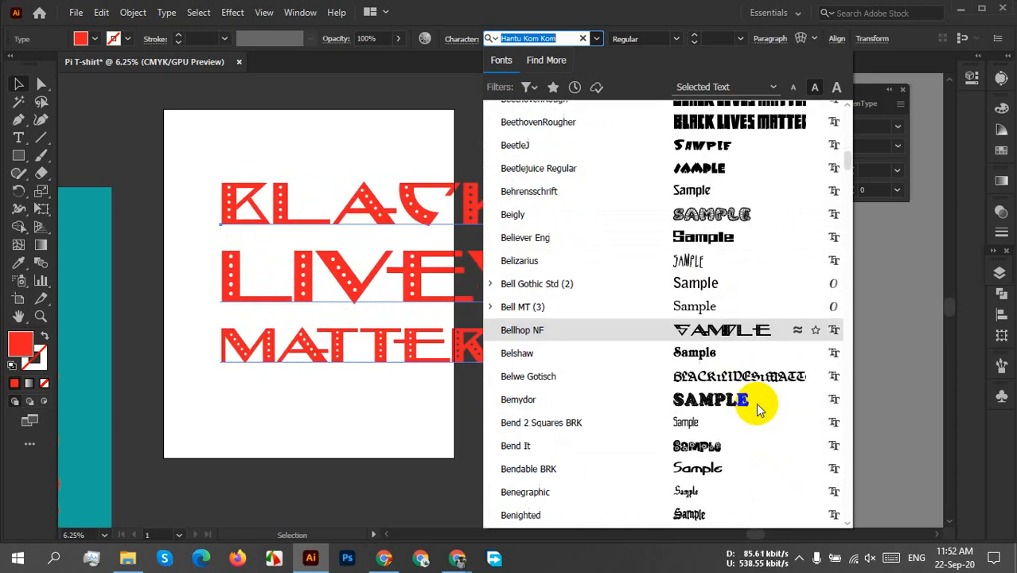
scroll(756, 408, "down", 5)
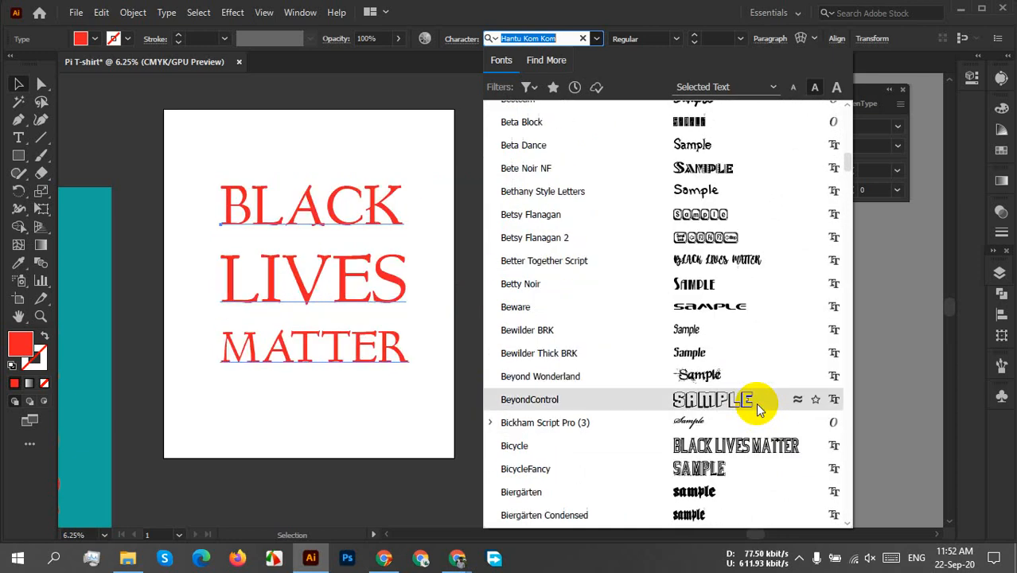
scroll(756, 406, "down", 4)
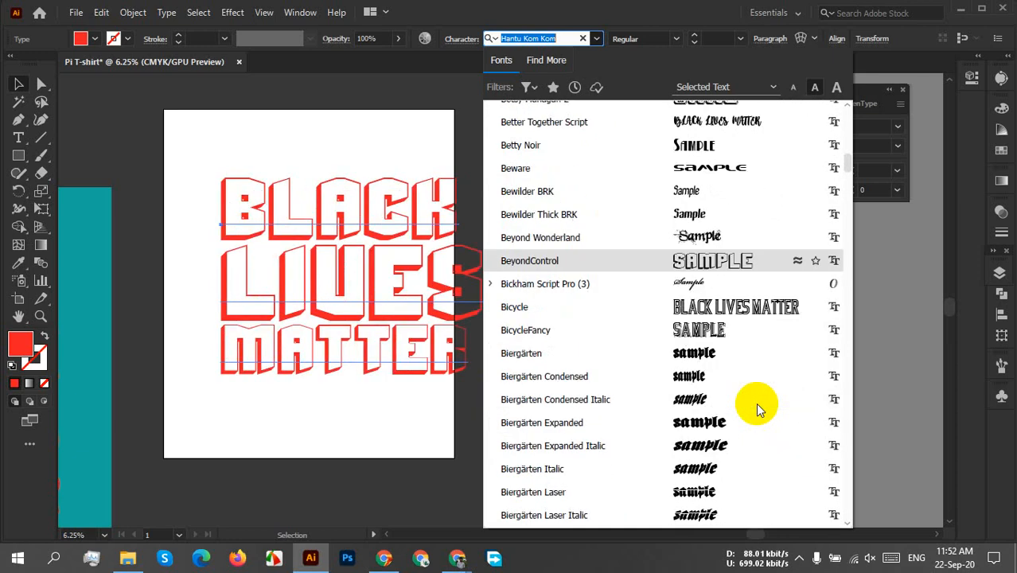
scroll(756, 402, "down", 12)
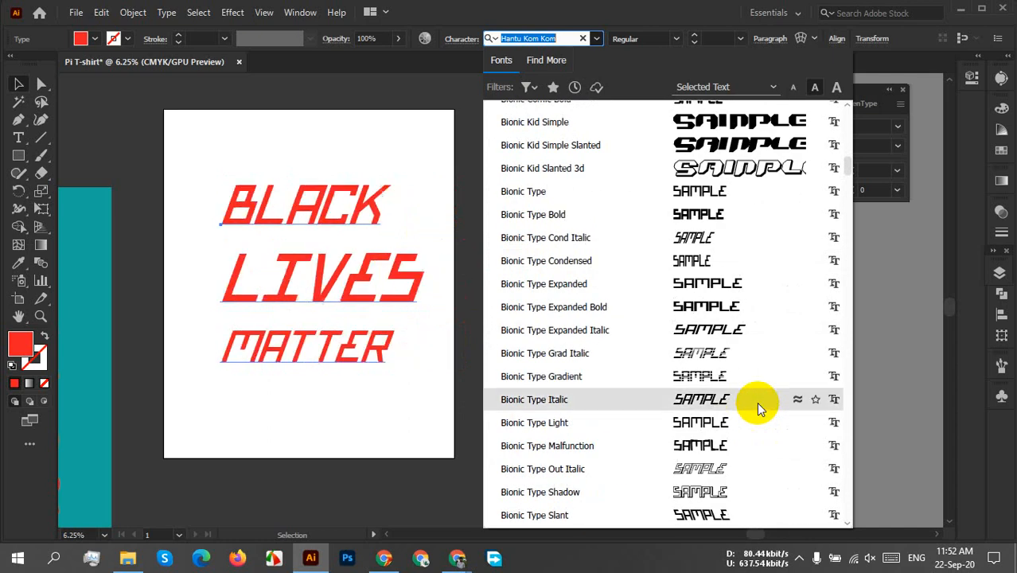
scroll(756, 402, "down", 6)
scroll(757, 402, "down", 5)
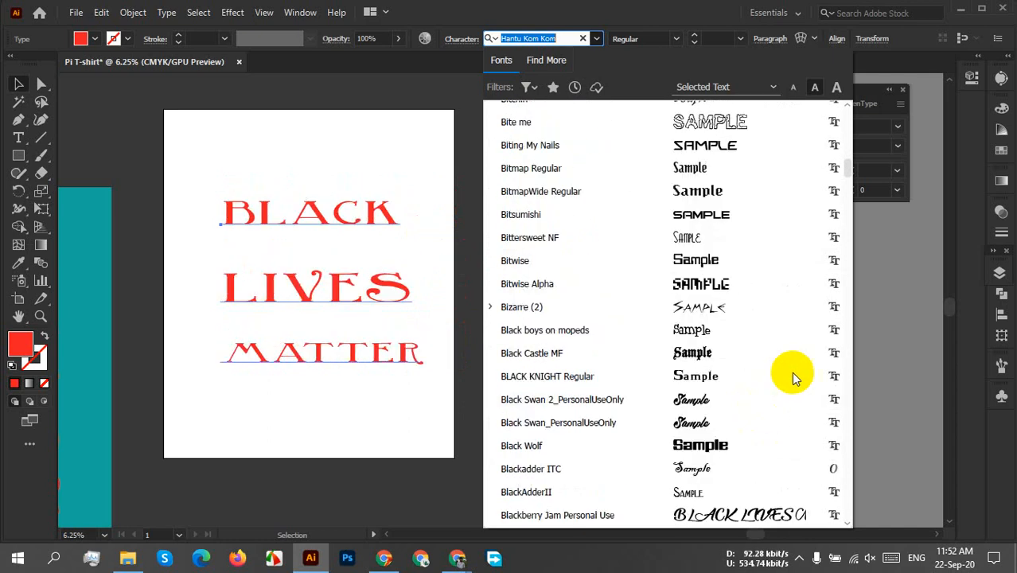
Preview fonts from Bitmap Regular through Ethnocentric and Euphemia on the BLACK LIVES MATTER lettering, including Brusher.
left_click_drag(849, 176, 849, 192)
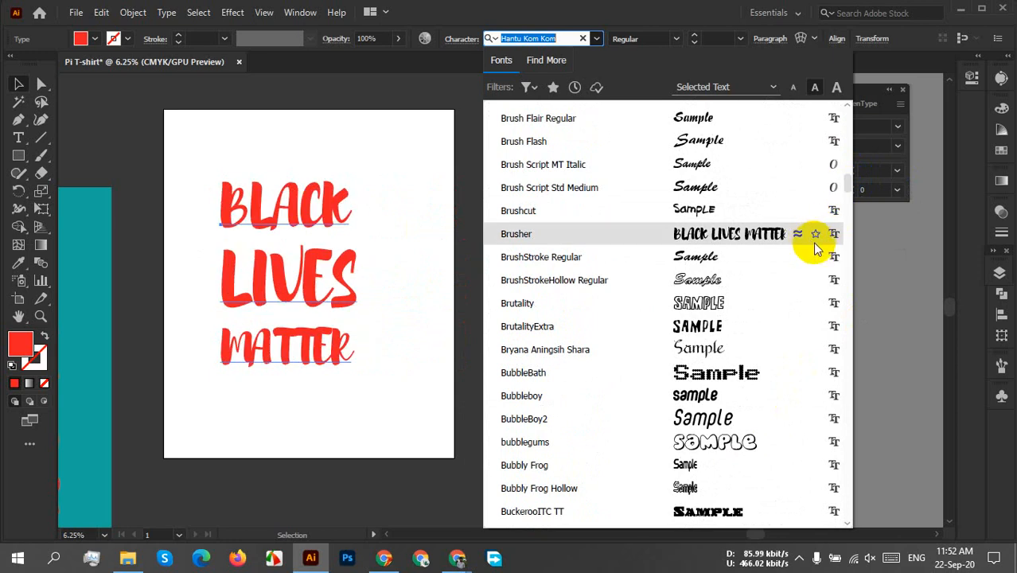
left_click_drag(847, 187, 848, 249)
scroll(806, 318, "down", 5)
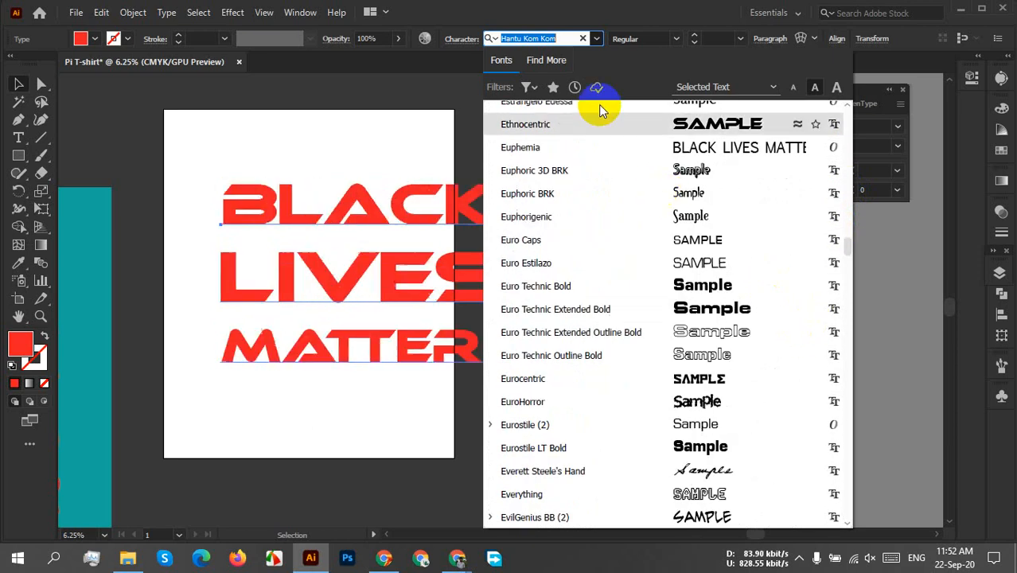
Search the font list for "american c" and preview American Captain on the BLACK LIVES MATTER lettering.
type("a")
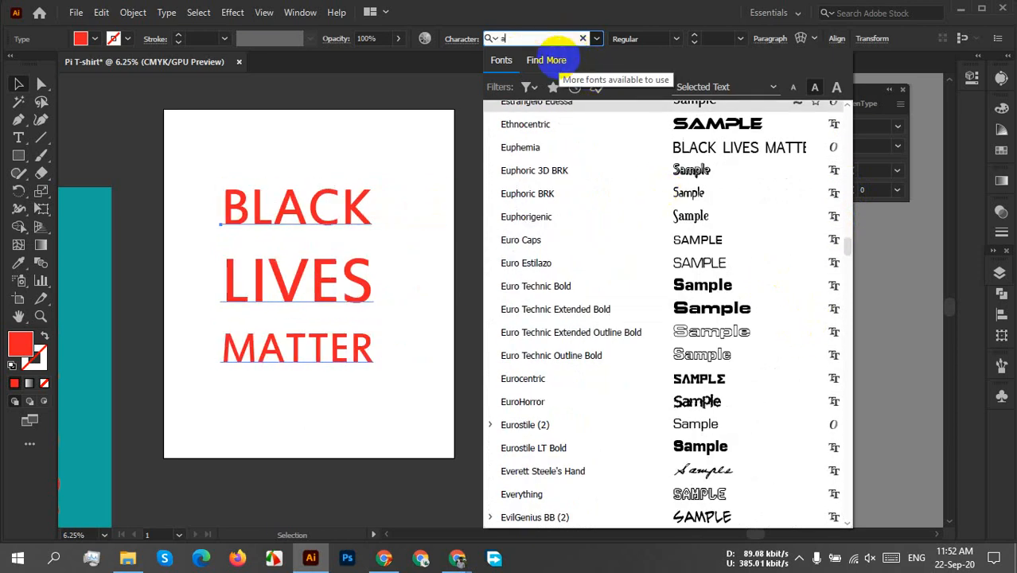
type("merica")
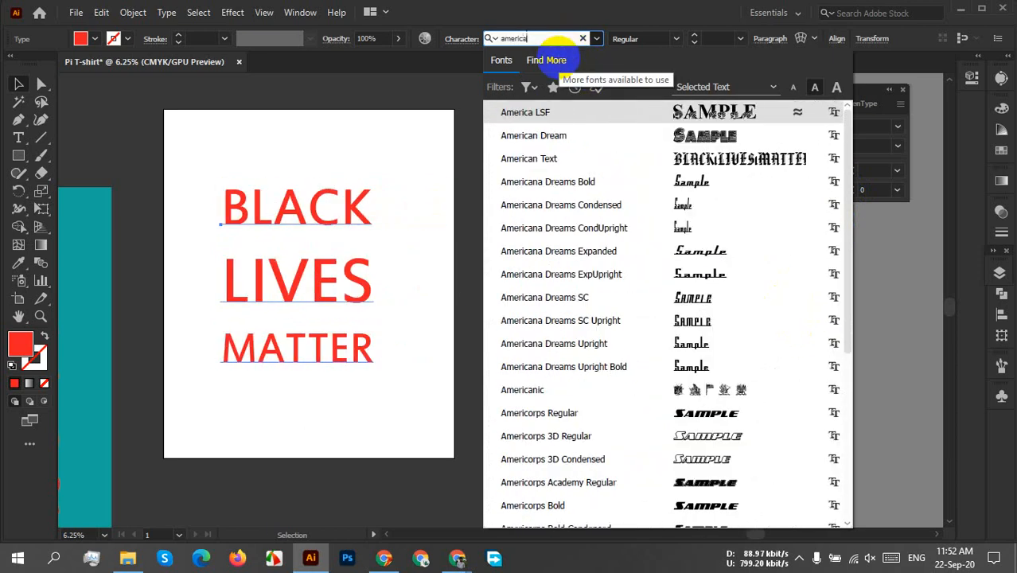
type("n")
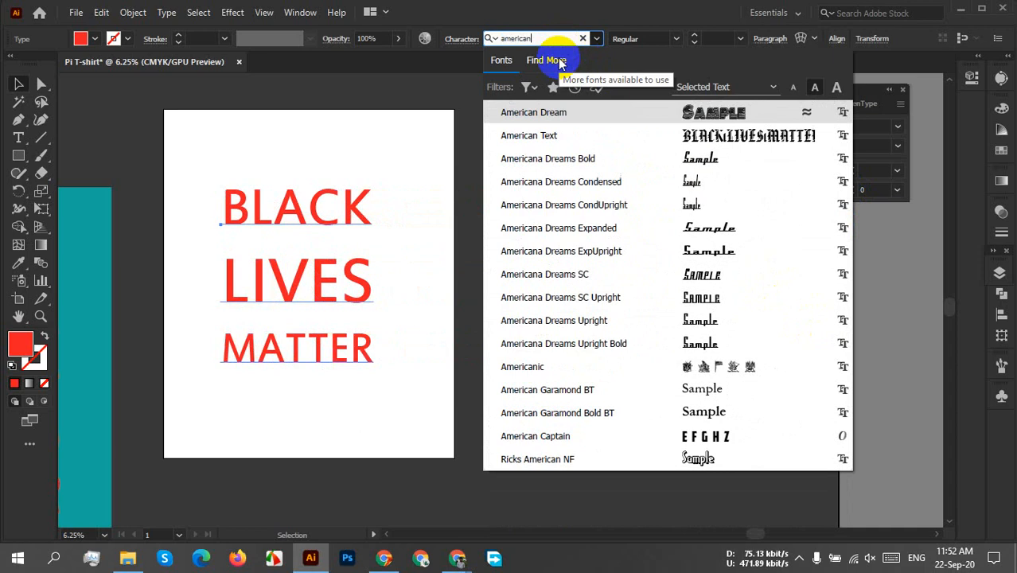
type(" c")
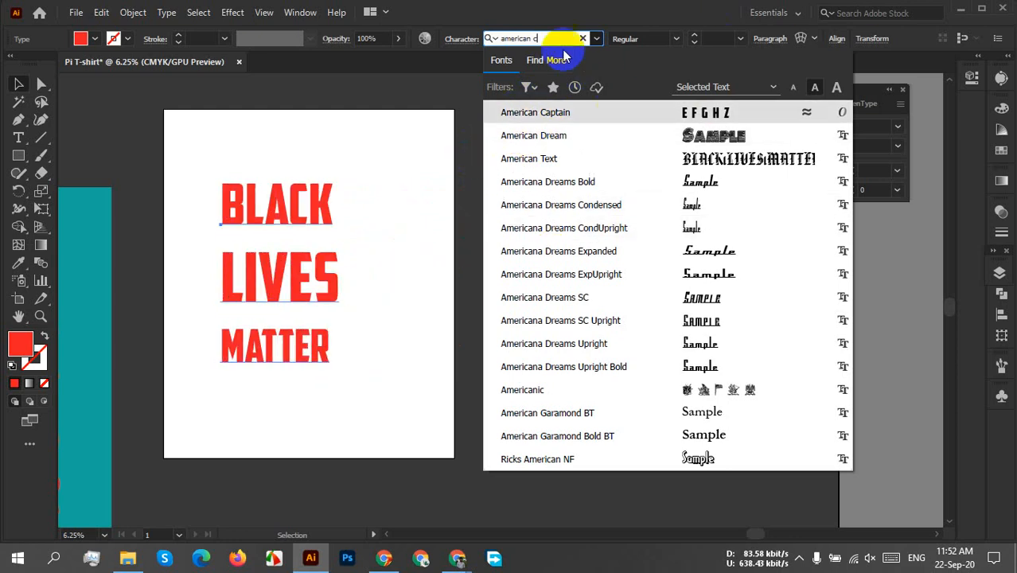
Search the font list for "spu" and "sup", previewing matches such as Supervixen and Chromia Supercap on the lettering.
left_click_drag(545, 38, 436, 38)
type("s")
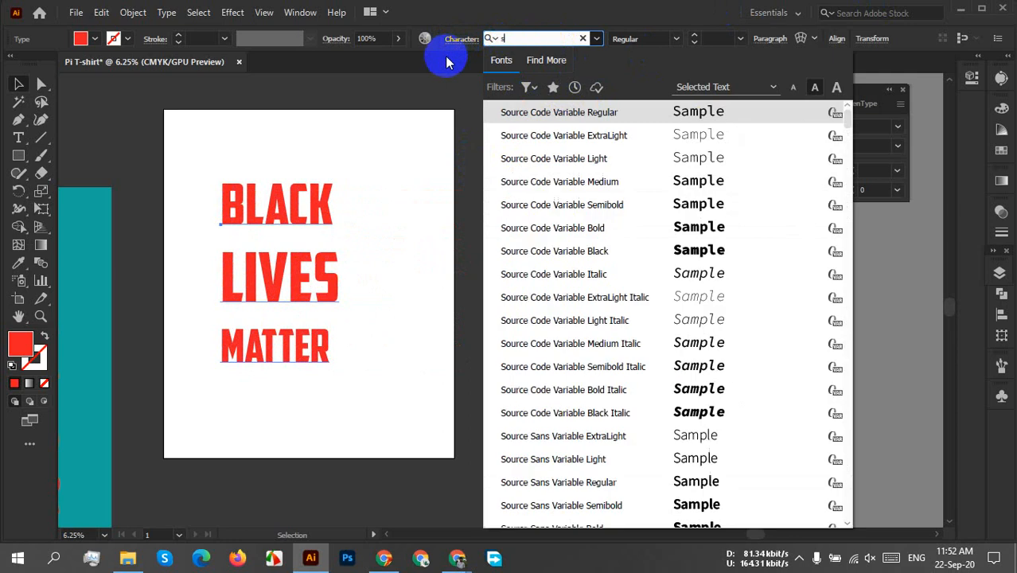
type("pu")
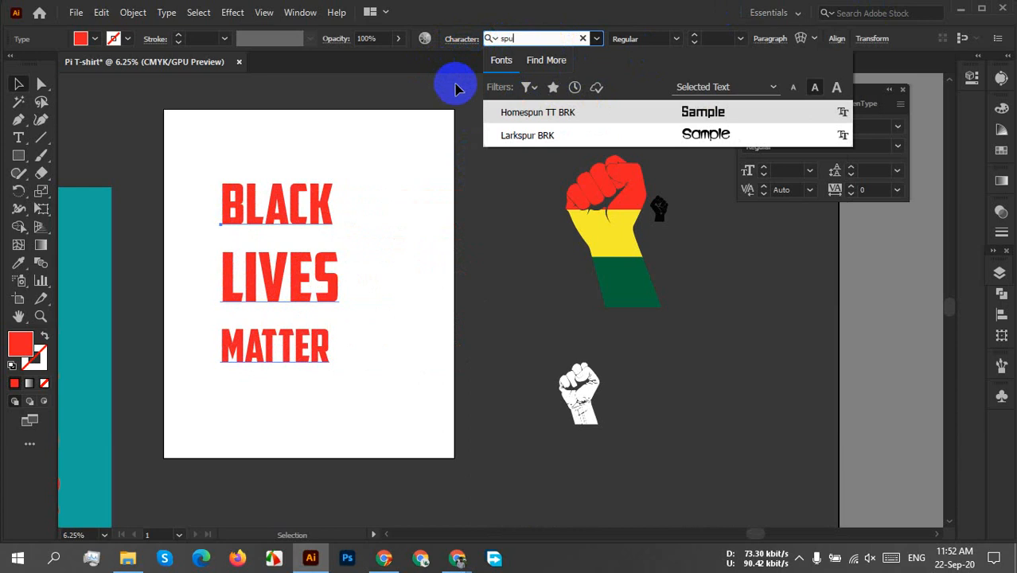
key("BackSpace")
key("BackSpace")
type("up")
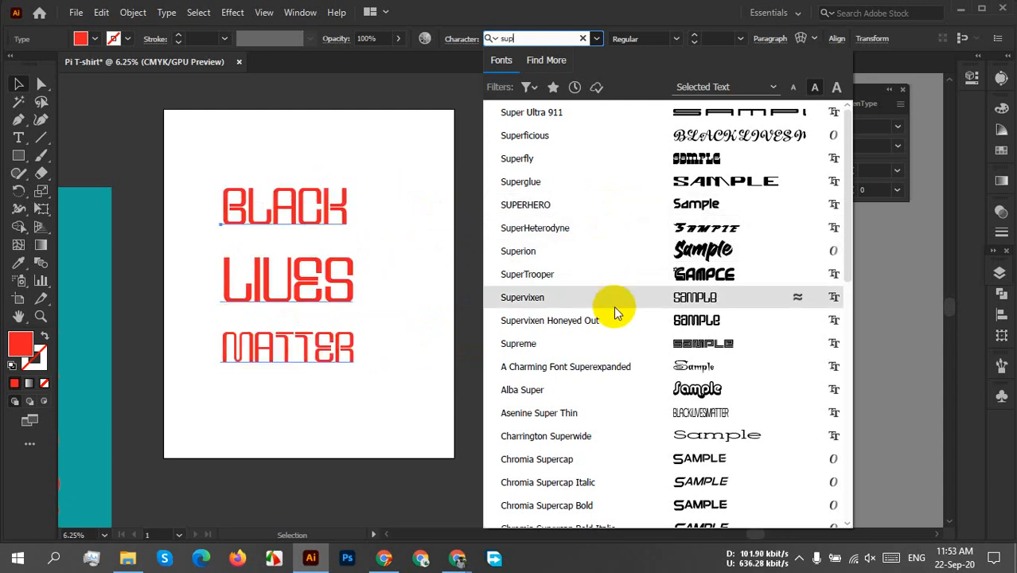
scroll(764, 428, "down", 5)
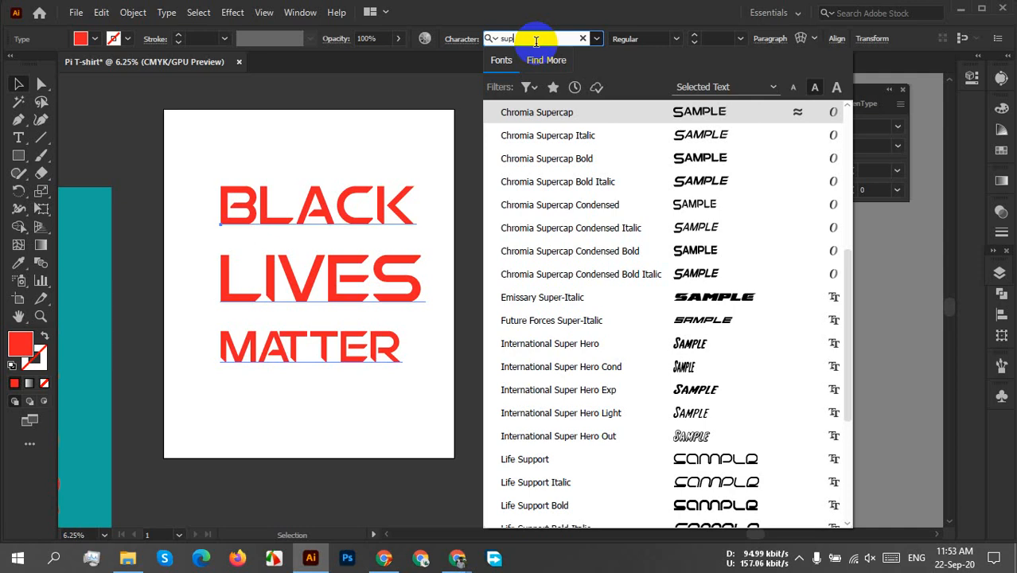
Search the font list for "spuri" and "supi", and clear the search to list all fonts again.
key("BackSpace")
key("BackSpace")
type("pur")
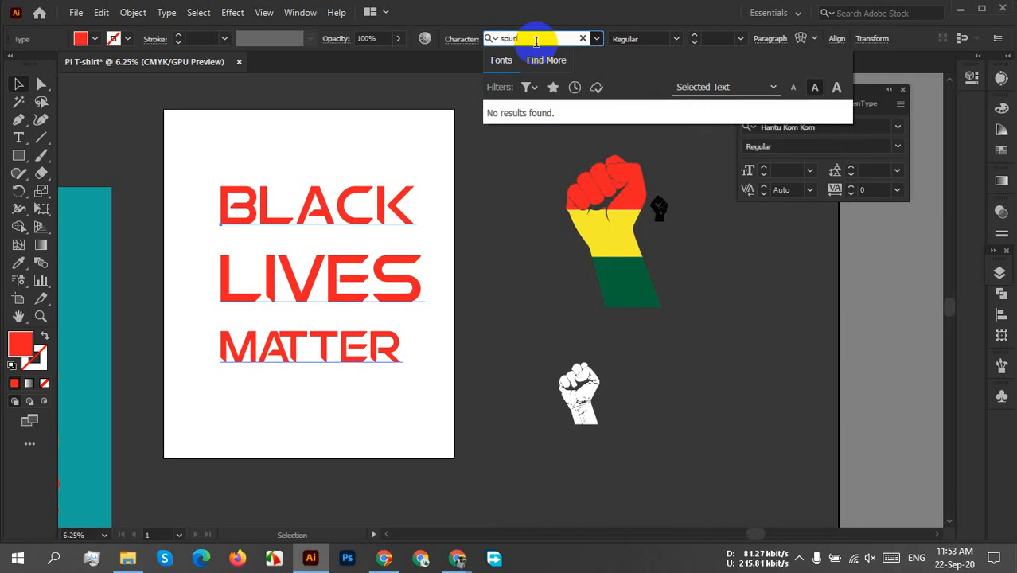
key("BackSpace")
key("BackSpace")
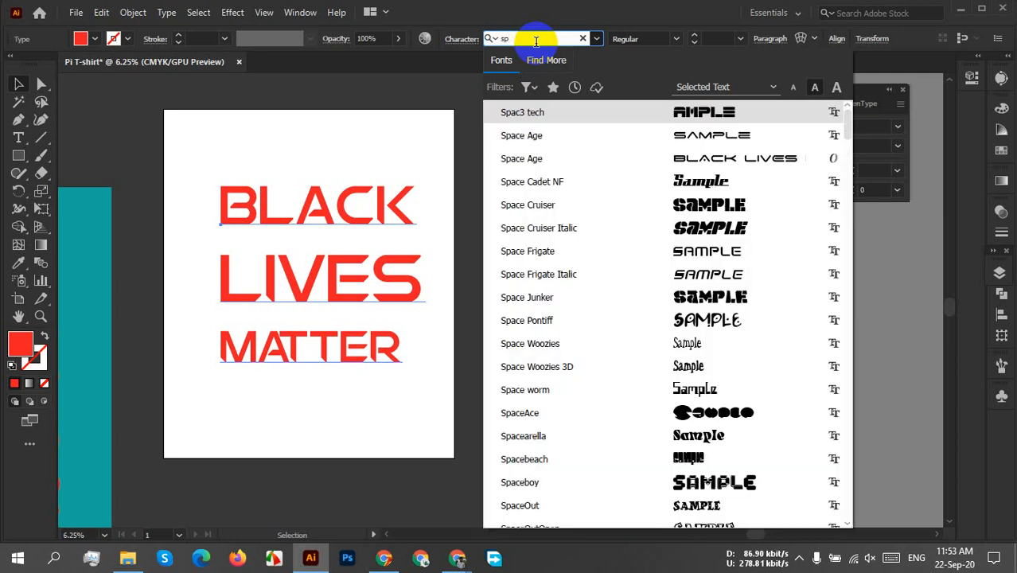
key("BackSpace")
type("upl")
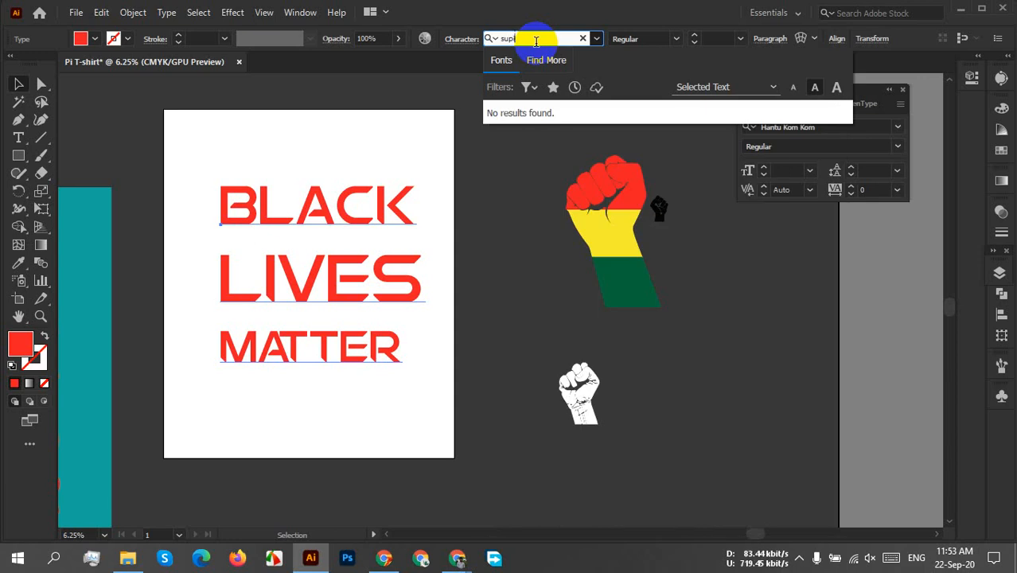
key("BackSpace")
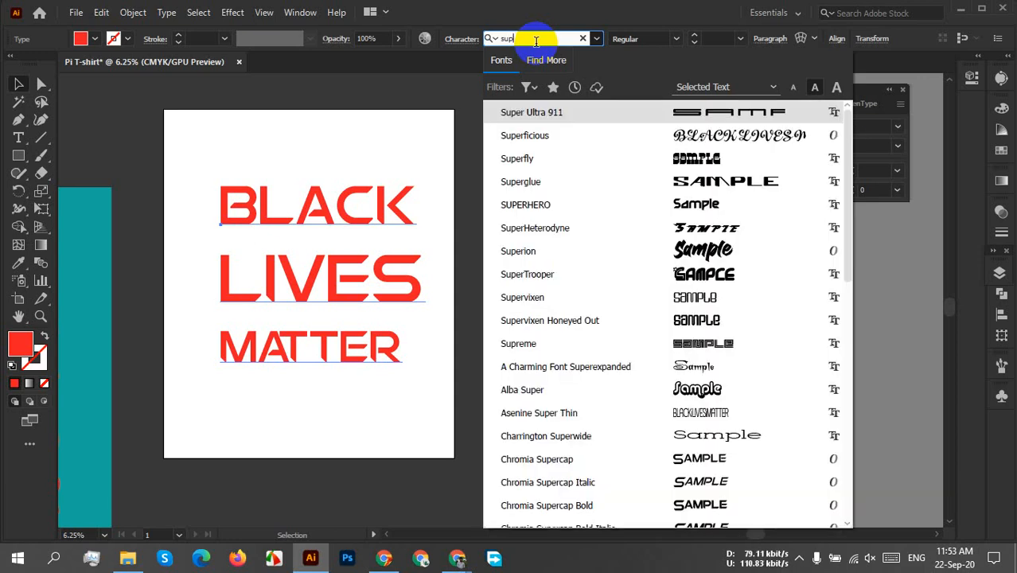
key("BackSpace")
key("BackSpace")
key("BackSpace")
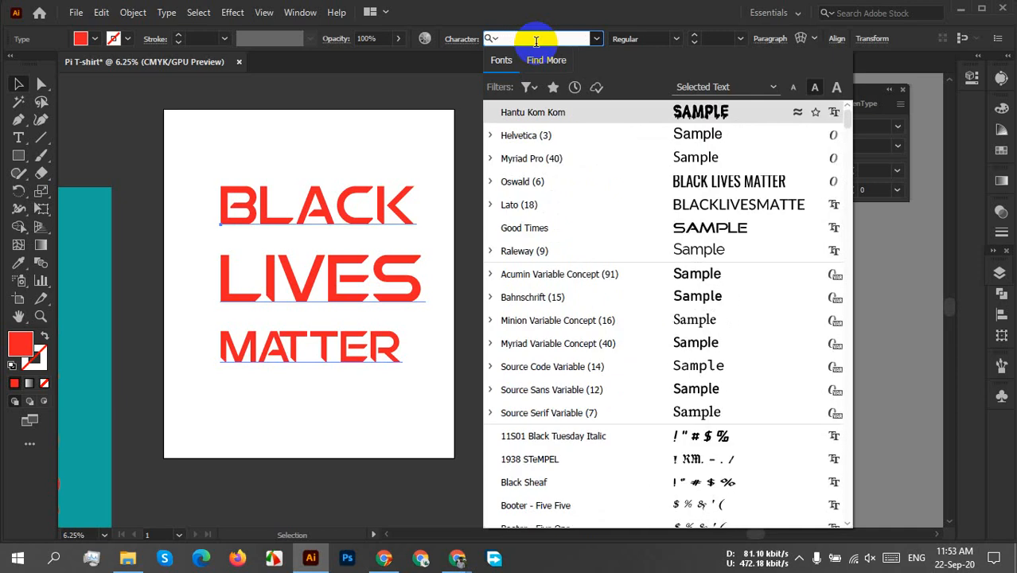
Preview fonts with names from M to S on the lettering, including Off Kilter R BRK, SF Fortune Wheel Extended and Skirmisher Italic.
left_click_drag(846, 121, 852, 350)
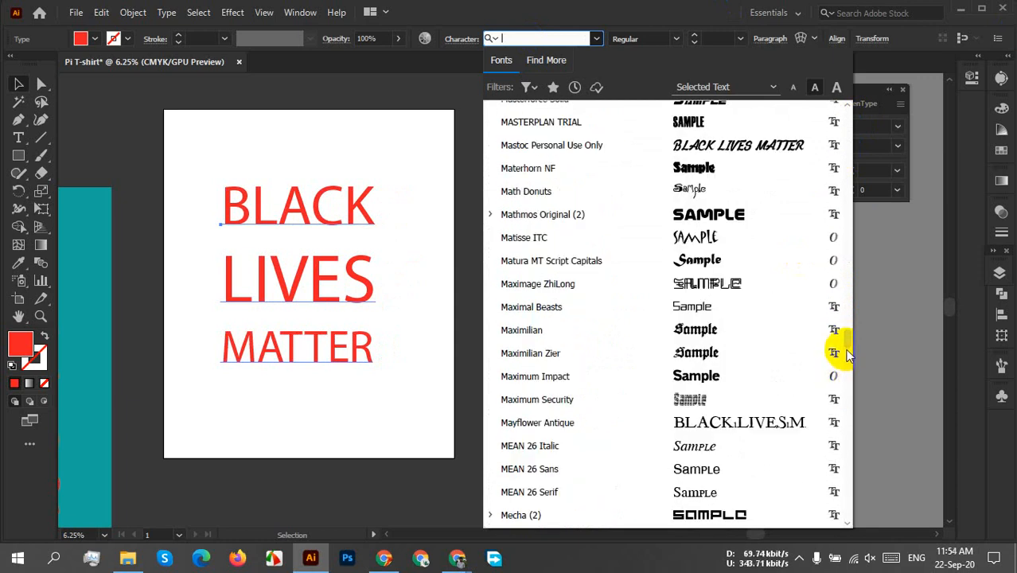
left_click_drag(847, 347, 846, 374)
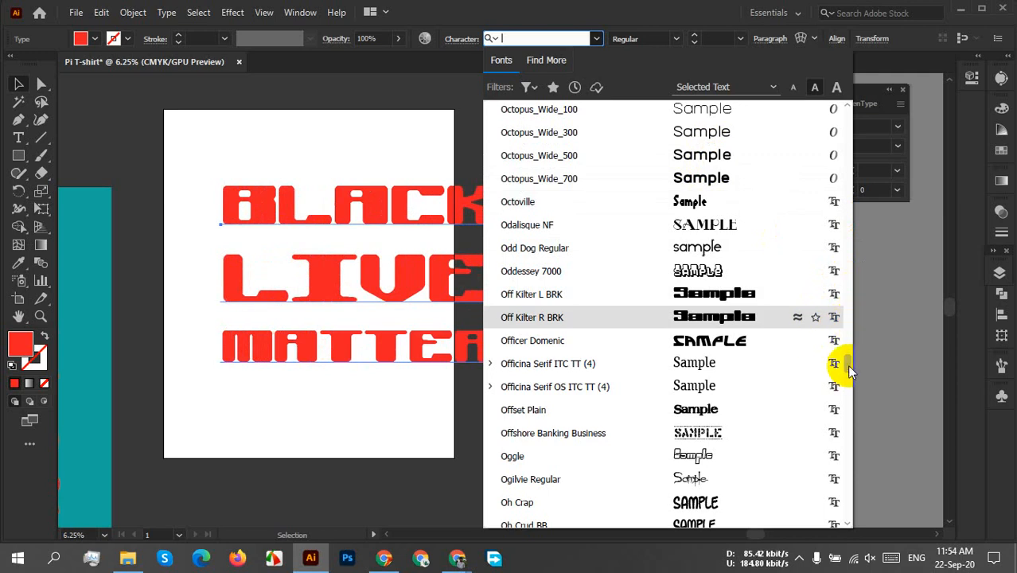
left_click_drag(848, 368, 851, 422)
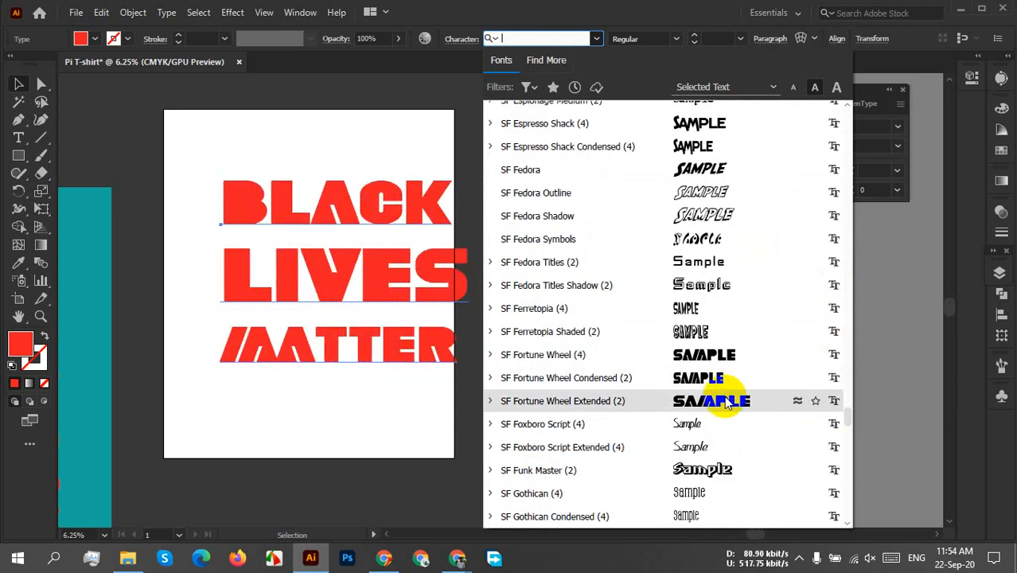
scroll(840, 421, "down", 20)
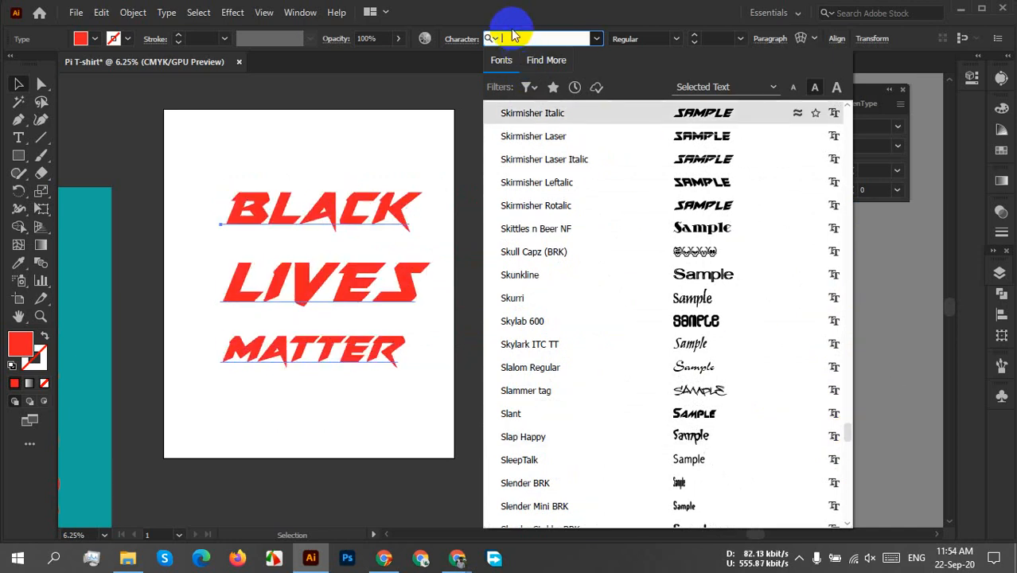
Find the Gotham fonts and apply Gotham Black to the BLACK LIVES MATTER lettering.
type("go")
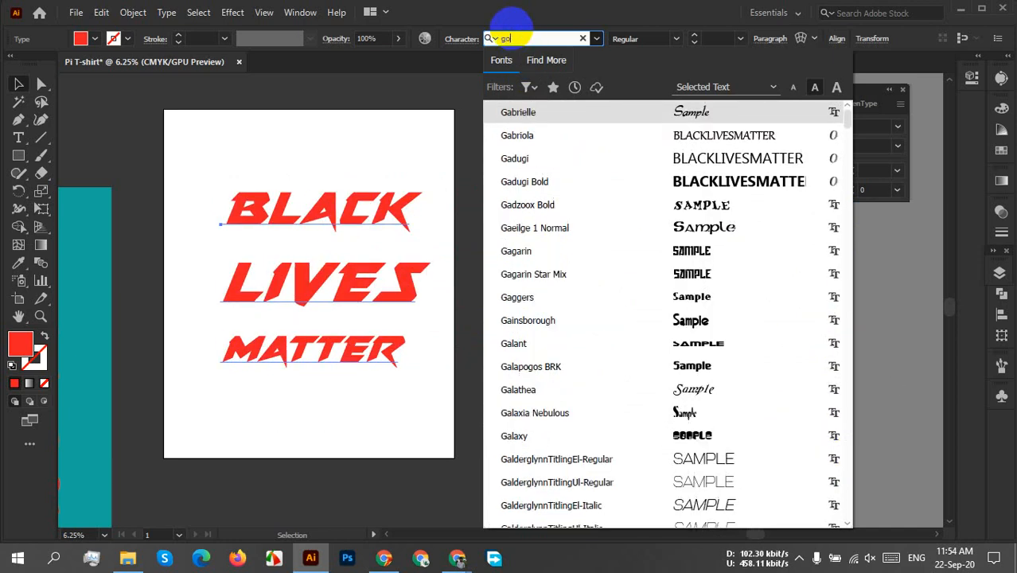
type("tham")
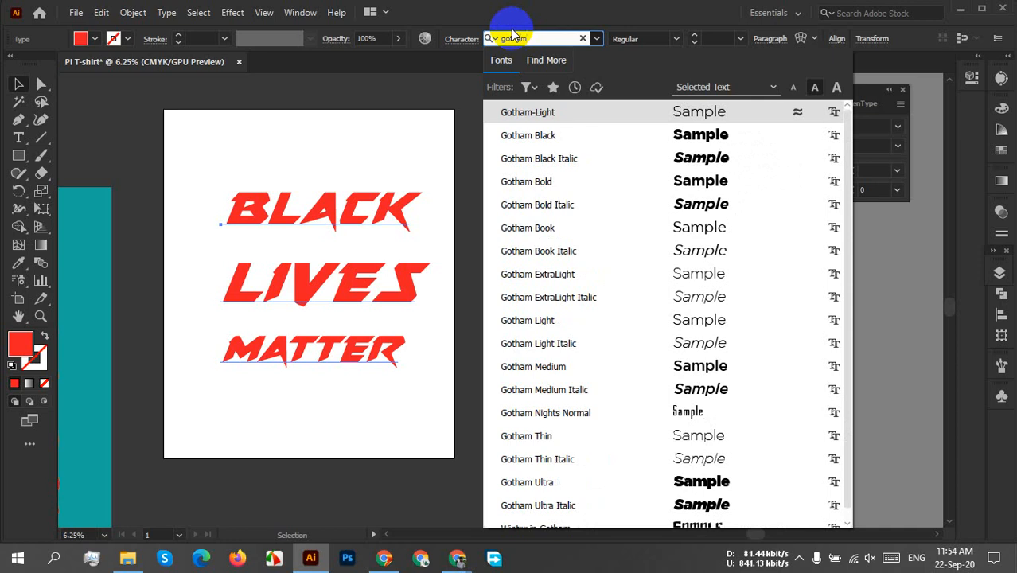
left_click(607, 136)
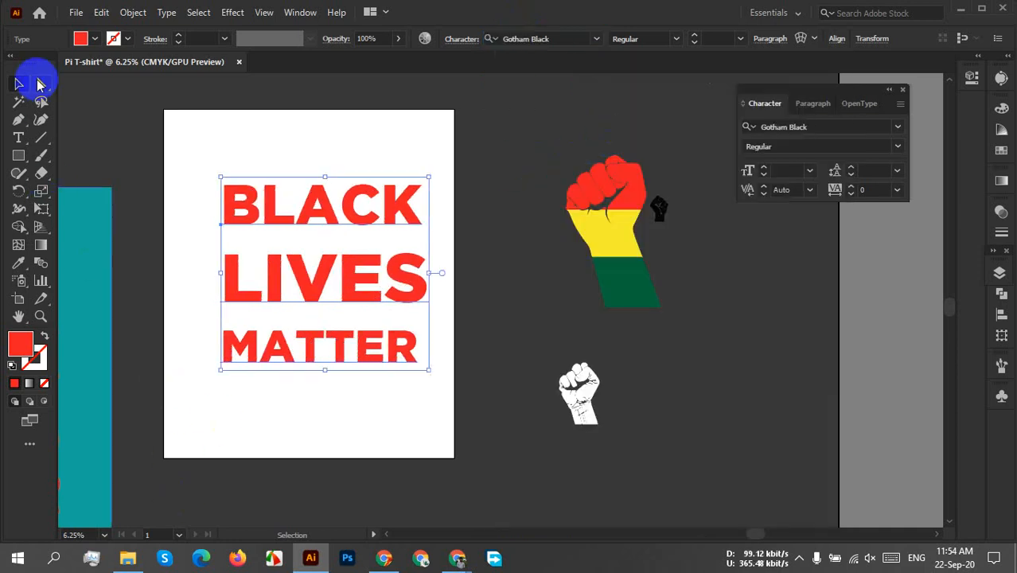
Move the BLACK LIVES MATTER lettering up and centre it horizontally on the artboard, leaving space beneath it.
left_click_drag(422, 272, 401, 266)
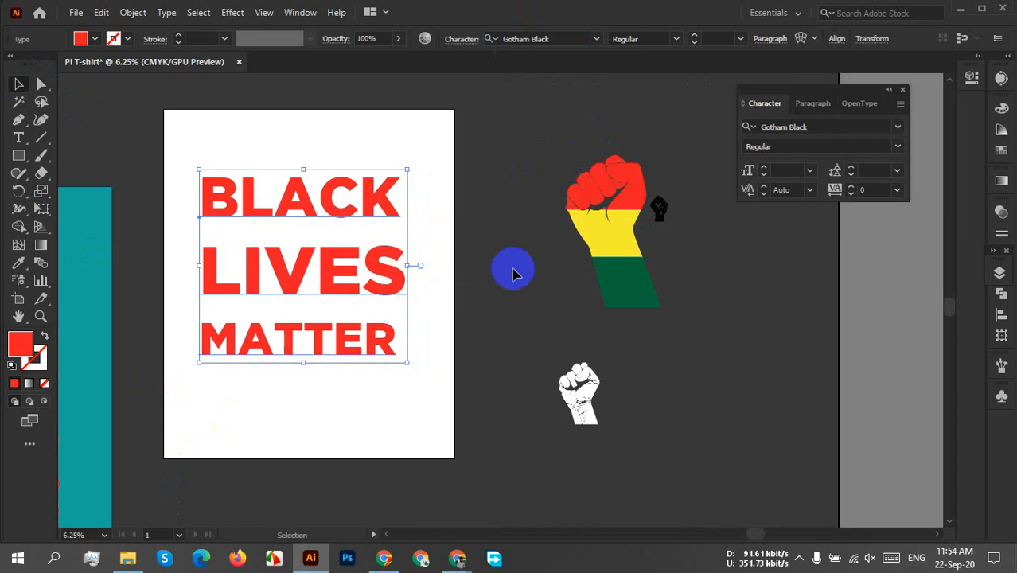
left_click(491, 222)
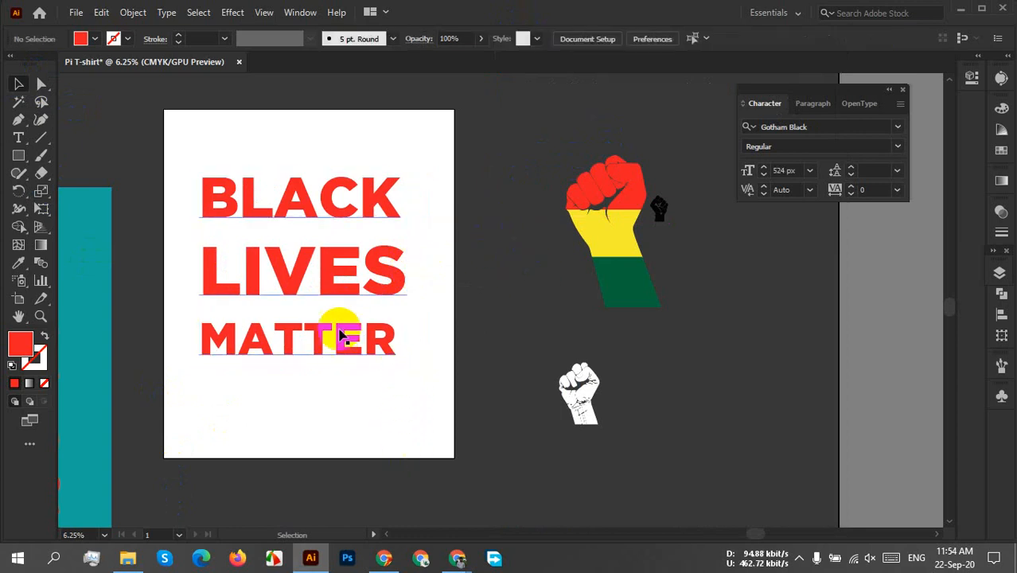
left_click_drag(333, 347, 338, 328)
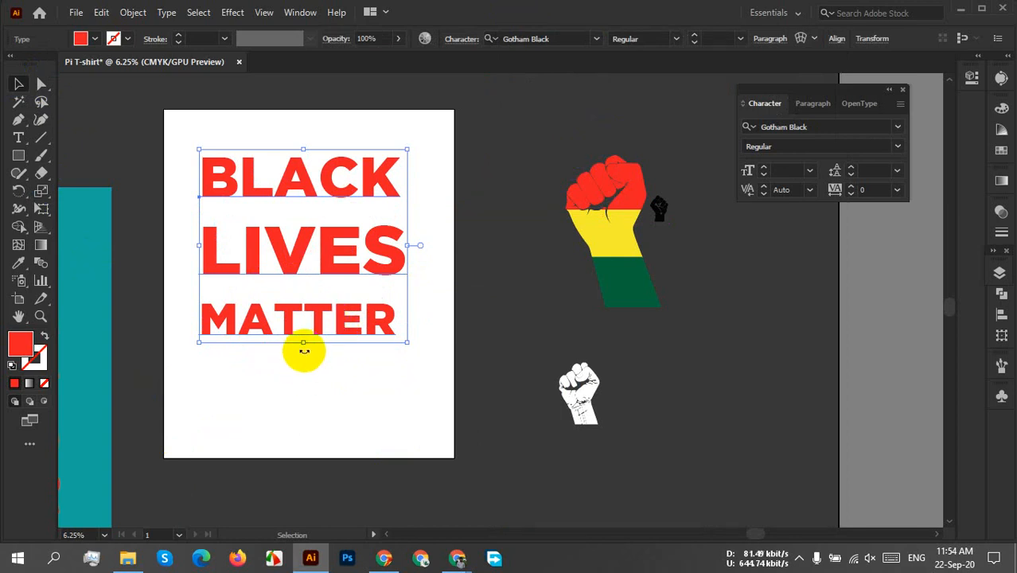
Switch to the maximized Chrome window and search Google for "t shirt font" in a new tab.
mouse_move(457, 557)
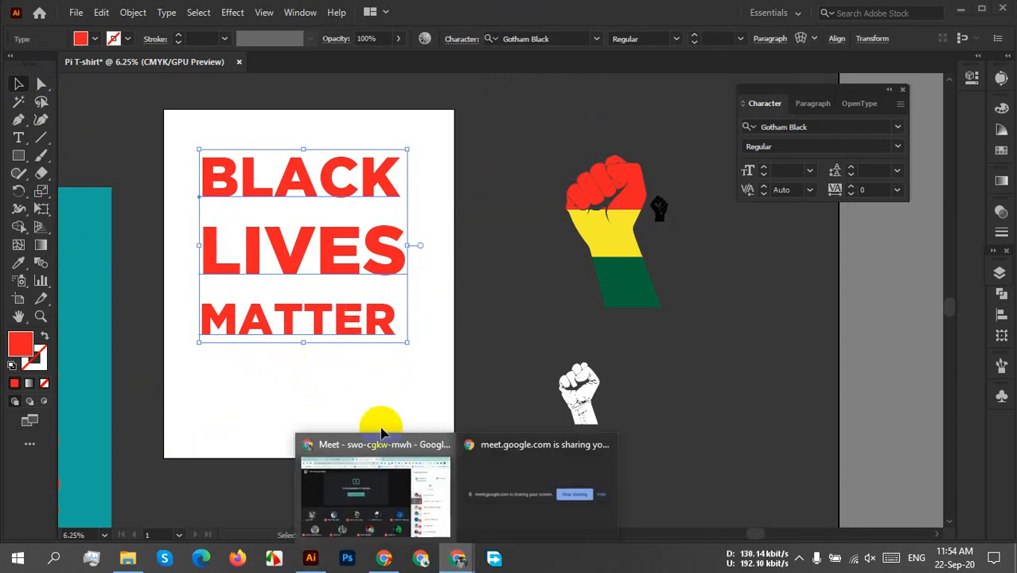
left_click(354, 449)
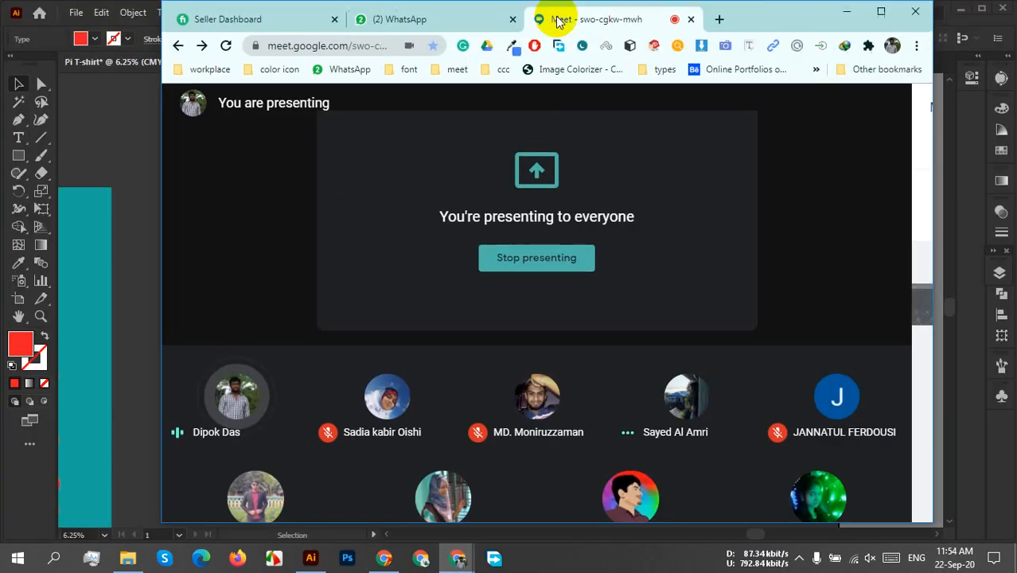
left_click(877, 16)
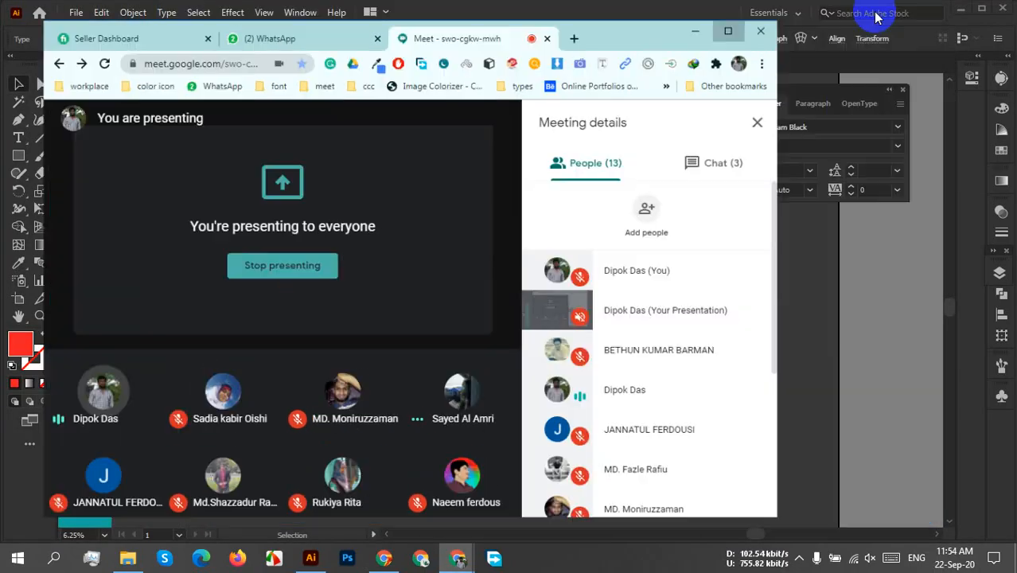
left_click(556, 12)
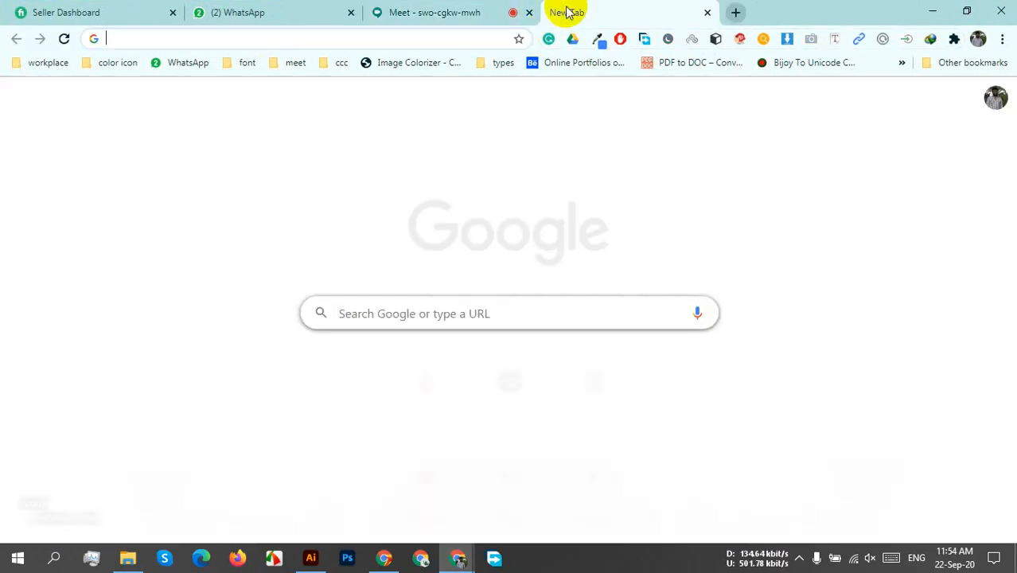
type("t s")
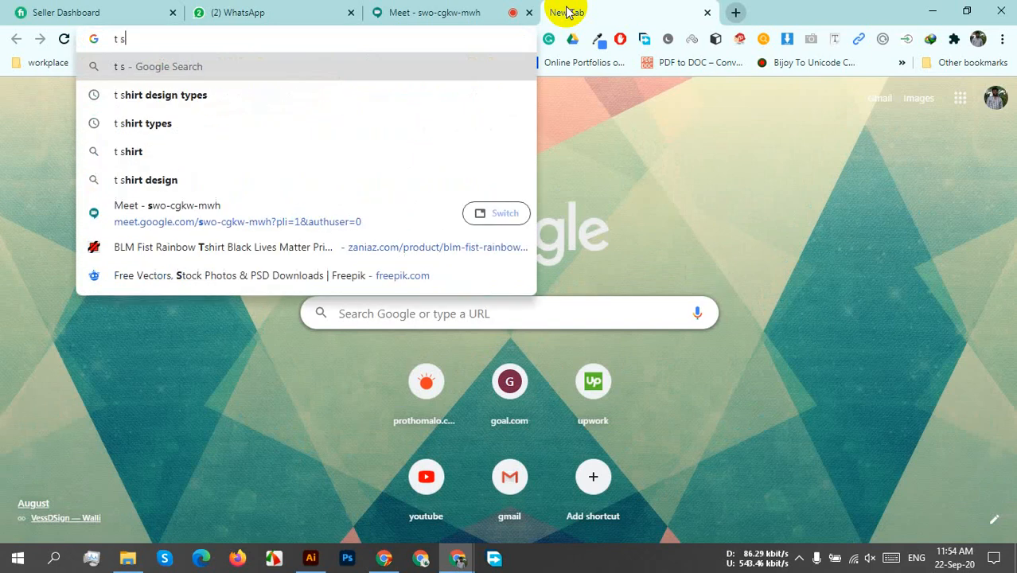
type("hirt ")
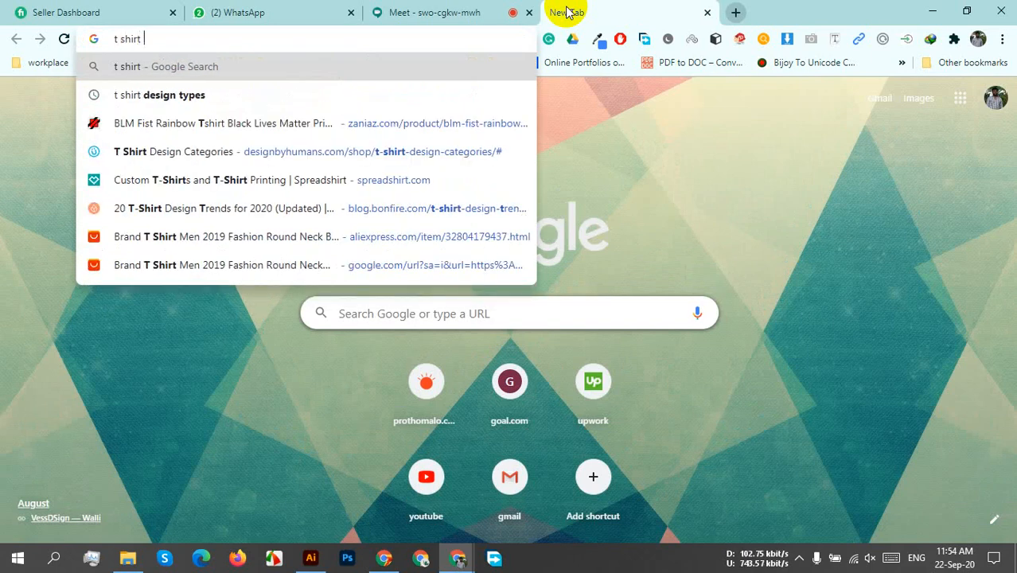
type("font")
key("Return")
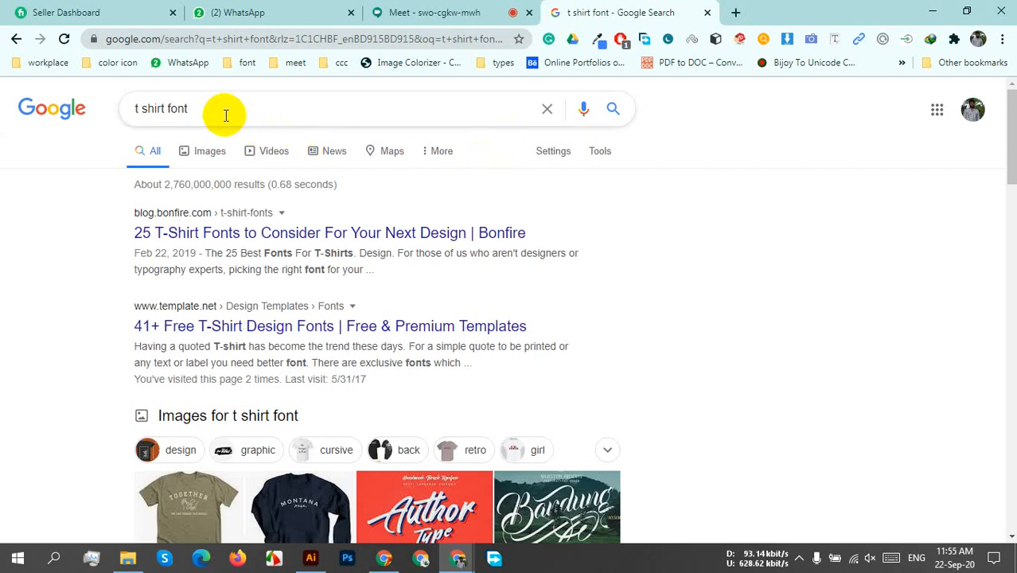
Open the "T Shirt Font - 1001 Free Fonts" search result in a separate tab and view that page.
scroll(586, 250, "down", 4)
scroll(589, 251, "down", 4)
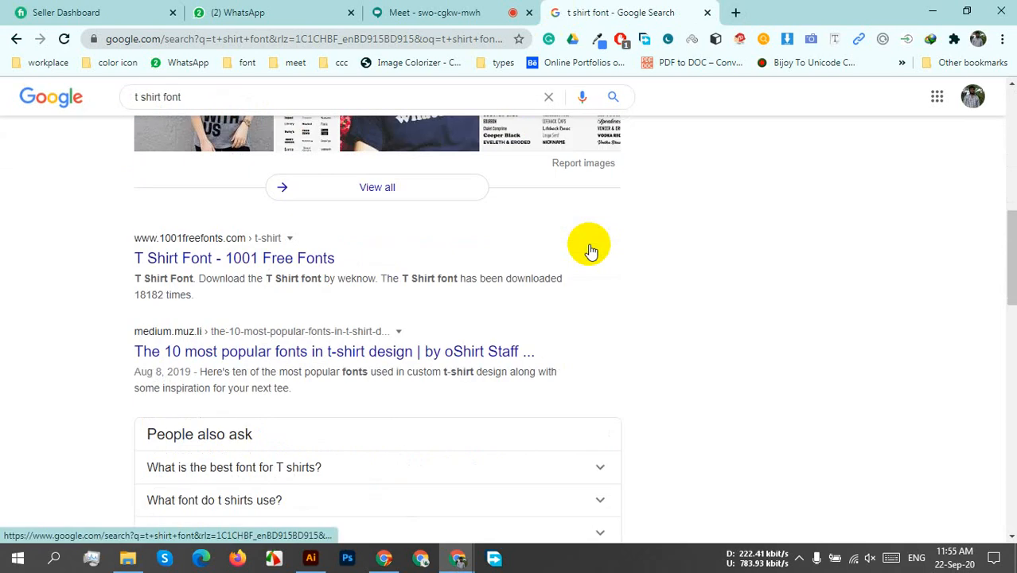
middle_click(271, 260)
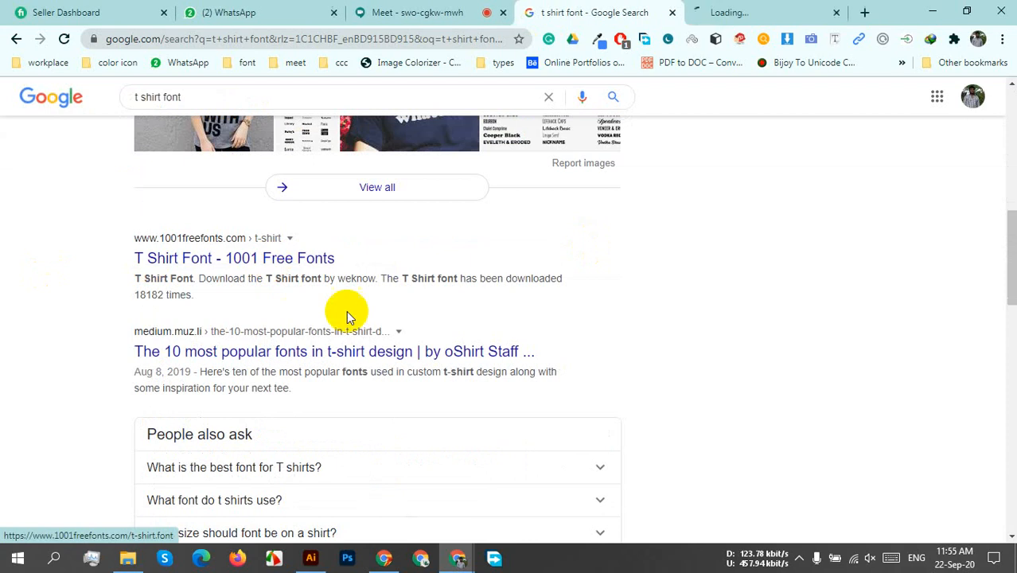
left_click(760, 11)
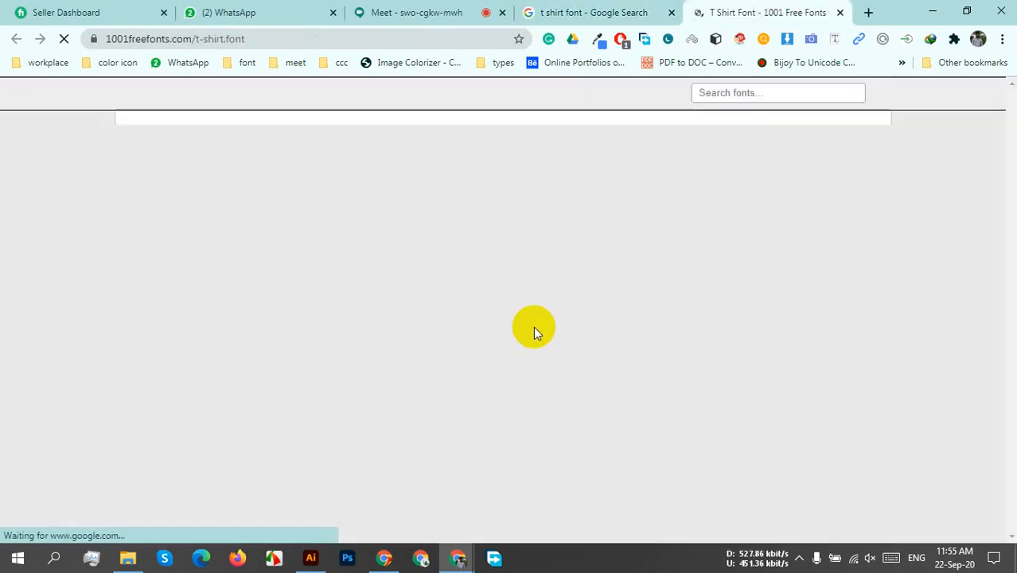
Examine the T Shirt font's preview and character map on the 1001 Free Fonts page, and close that page's tab.
scroll(547, 388, "down", 4)
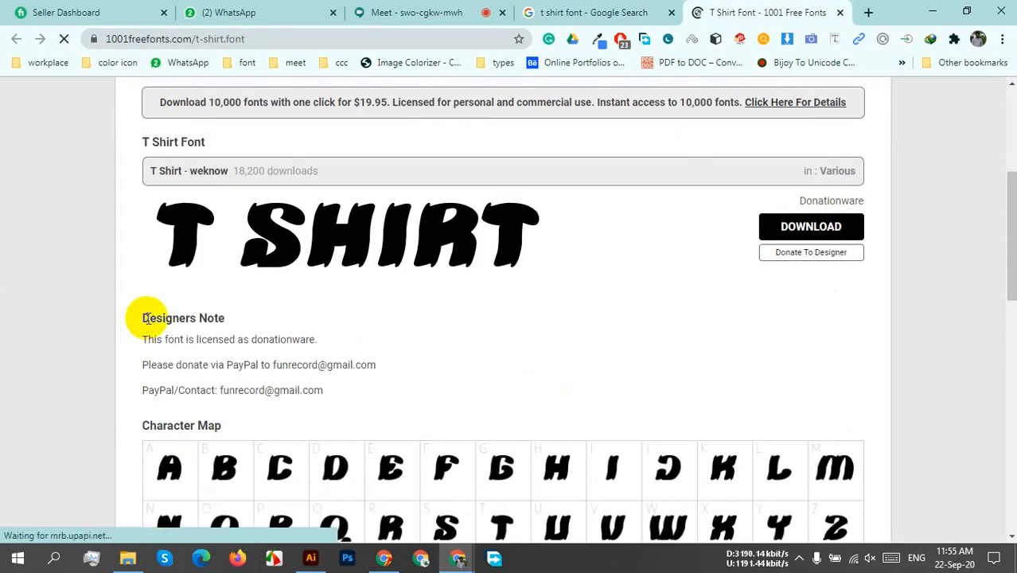
scroll(533, 360, "down", 1)
scroll(533, 357, "down", 3)
scroll(533, 357, "up", 5)
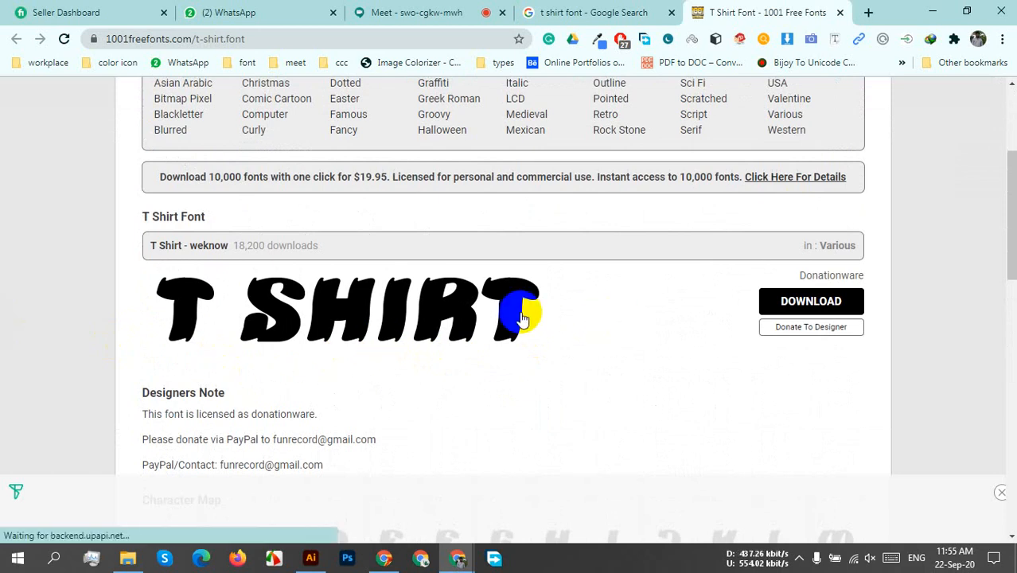
scroll(513, 327, "up", 3)
left_click(513, 327)
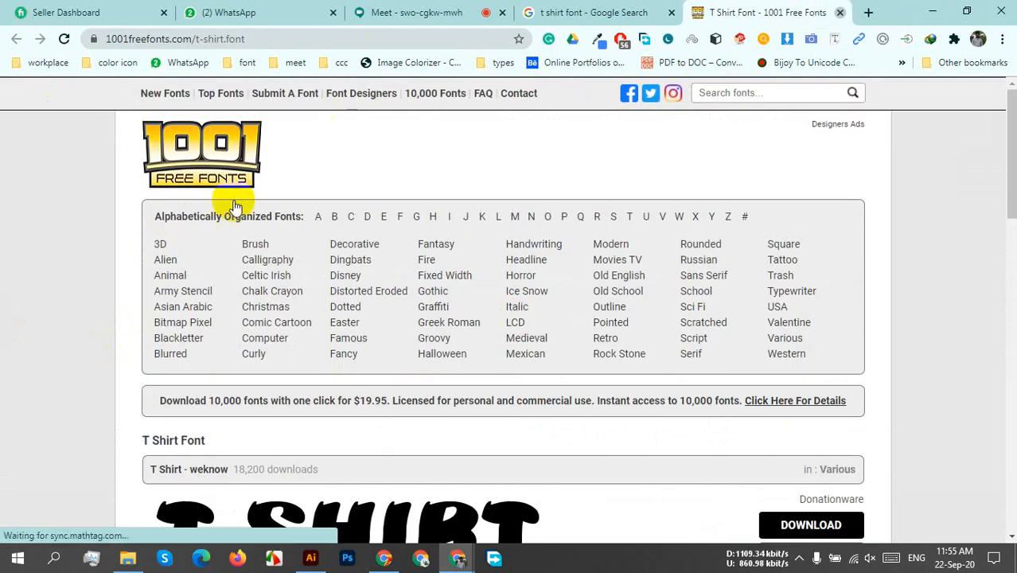
left_click(839, 12)
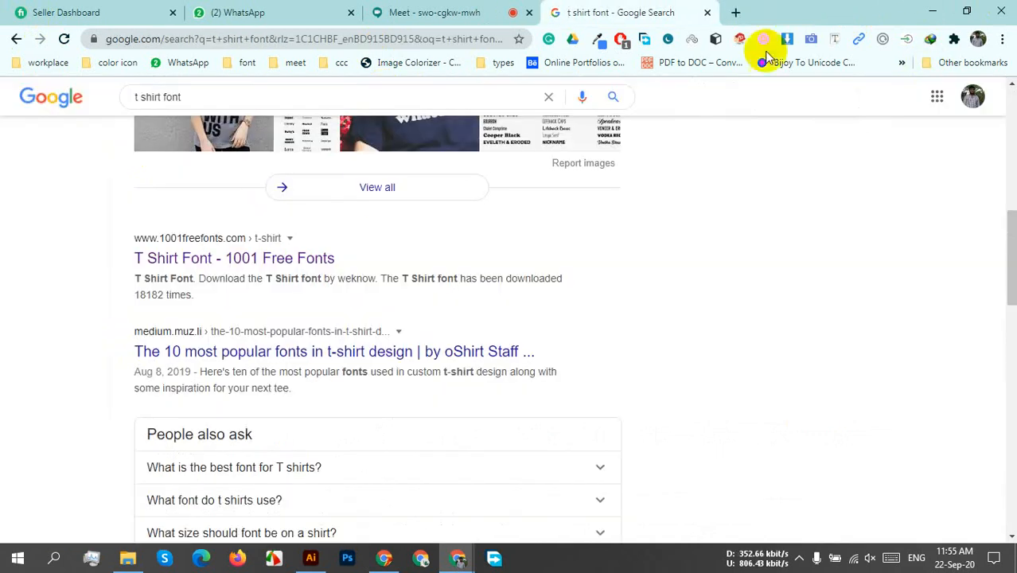
Change the Google search from "t shirt font" to "grunge font" and run it.
scroll(336, 330, "up", 3)
scroll(335, 330, "up", 4)
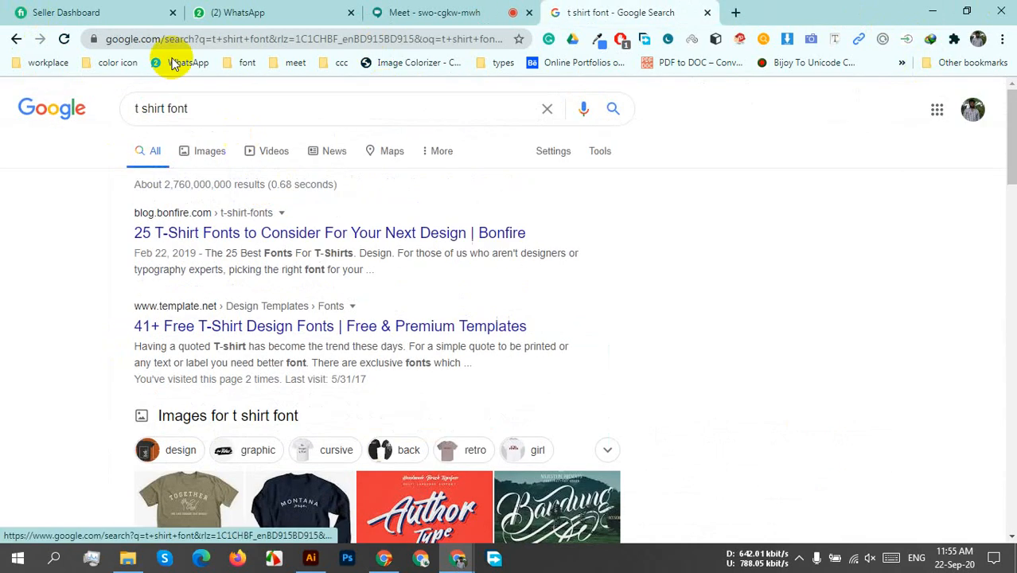
left_click(204, 114)
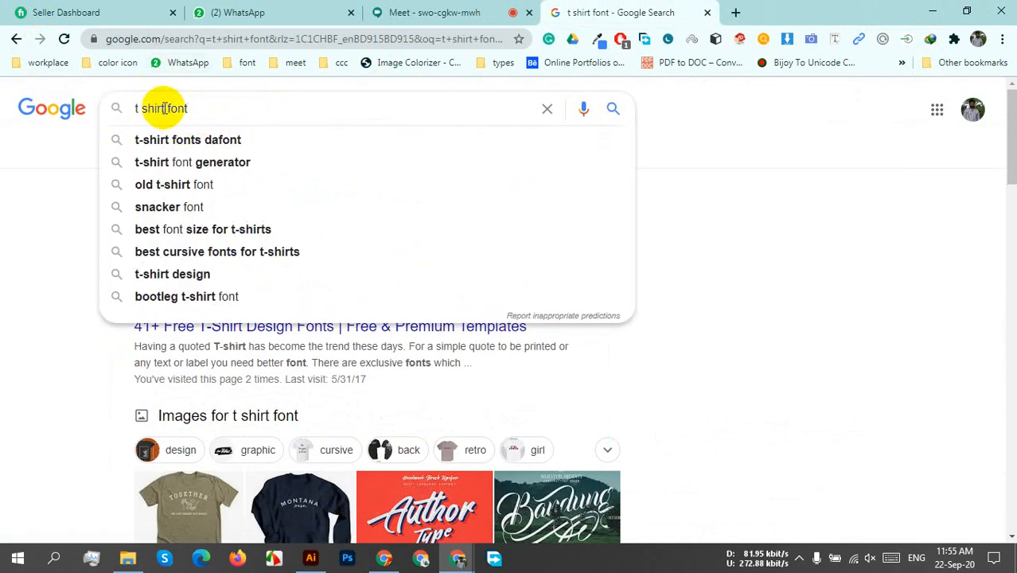
left_click_drag(163, 109, 112, 117)
type("gr")
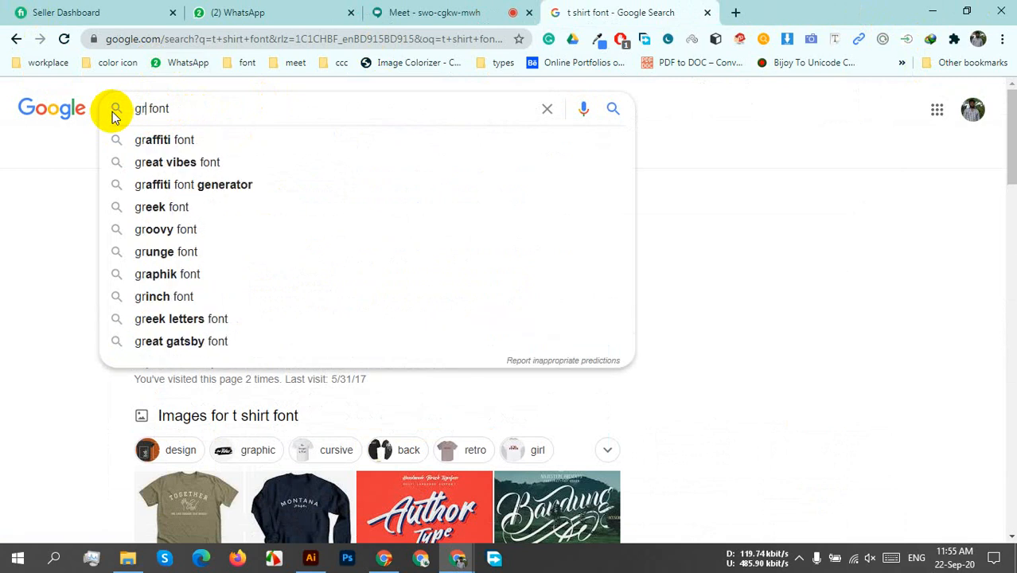
type("unge")
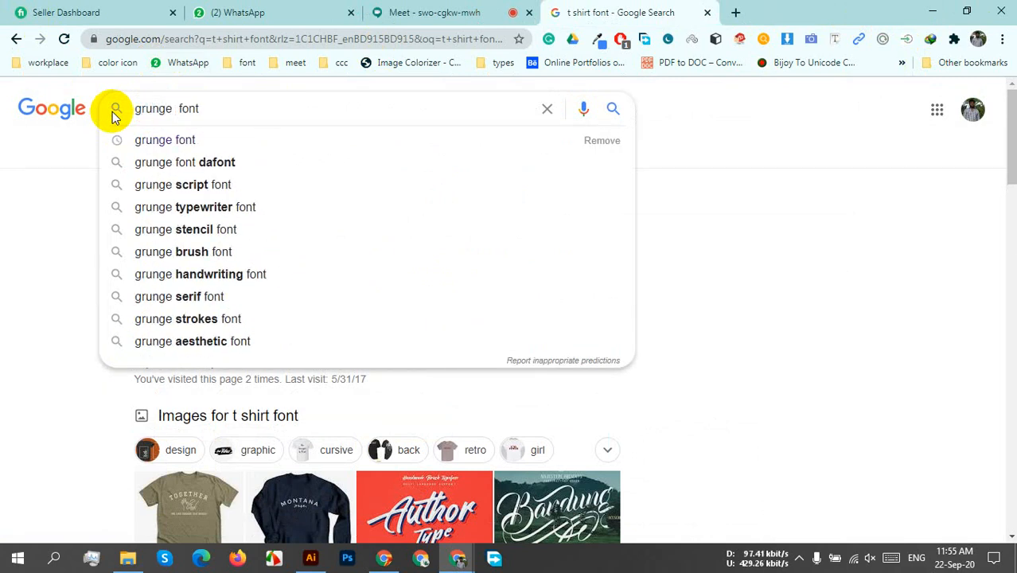
left_click(183, 143)
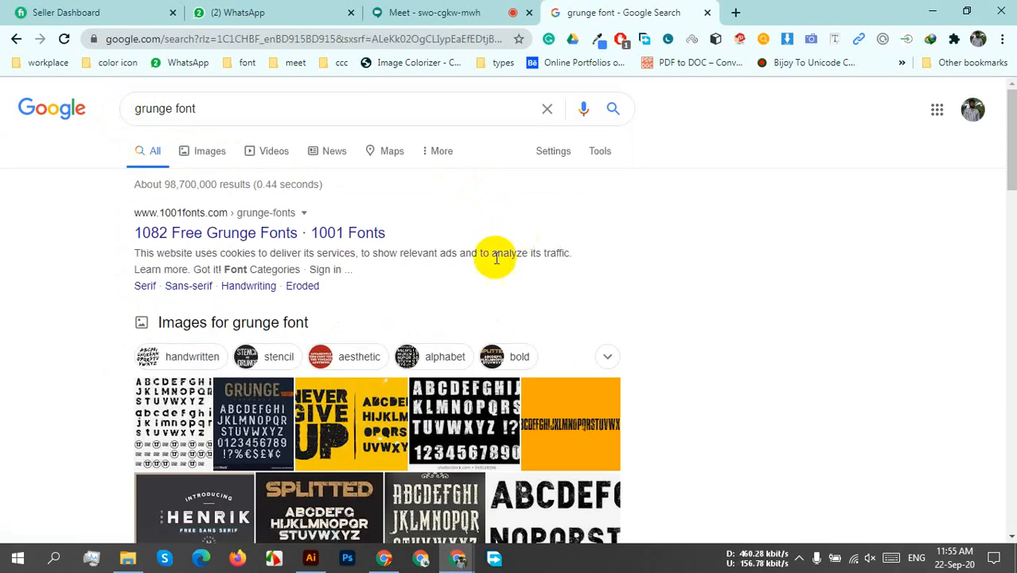
Open the "1082 Free Grunge Fonts" and "Grunge Fonts | FontSpace" search results in separate tabs.
middle_click(190, 239)
scroll(783, 339, "down", 2)
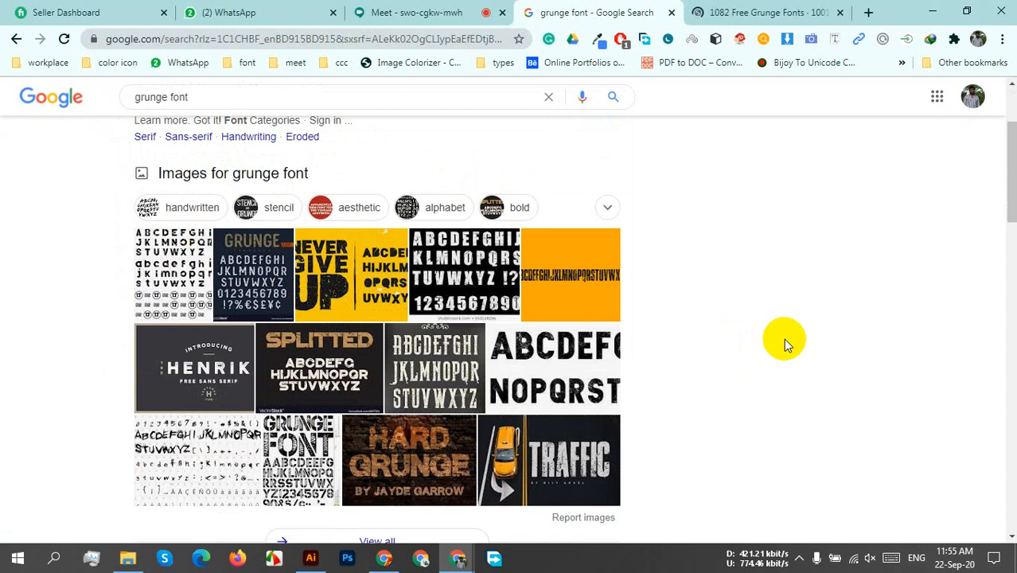
scroll(783, 338, "down", 4)
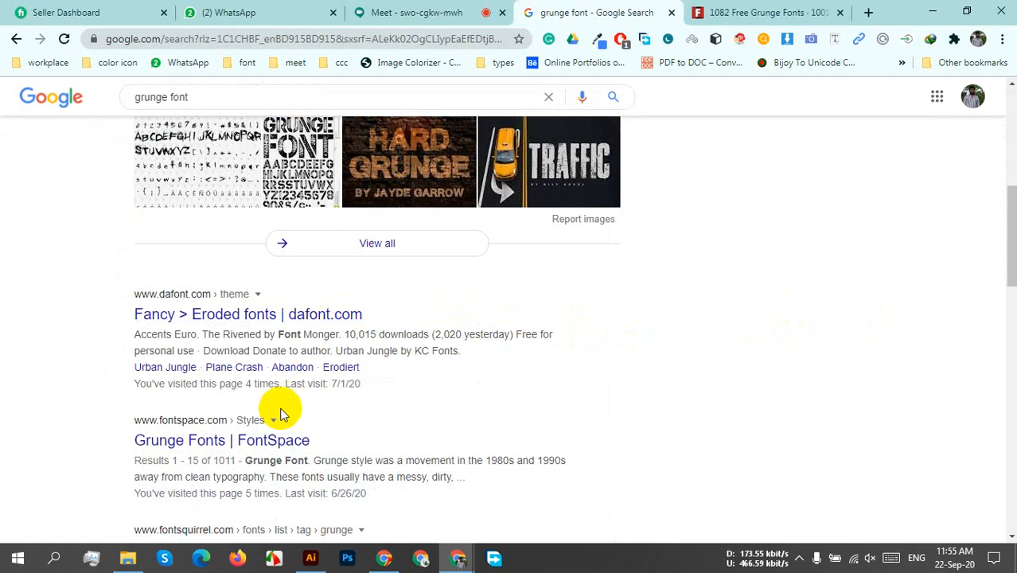
middle_click(268, 444)
Look through the first page of grunge fonts on 1001 Fonts and load the next page.
left_click(632, 11)
scroll(434, 391, "down", 4)
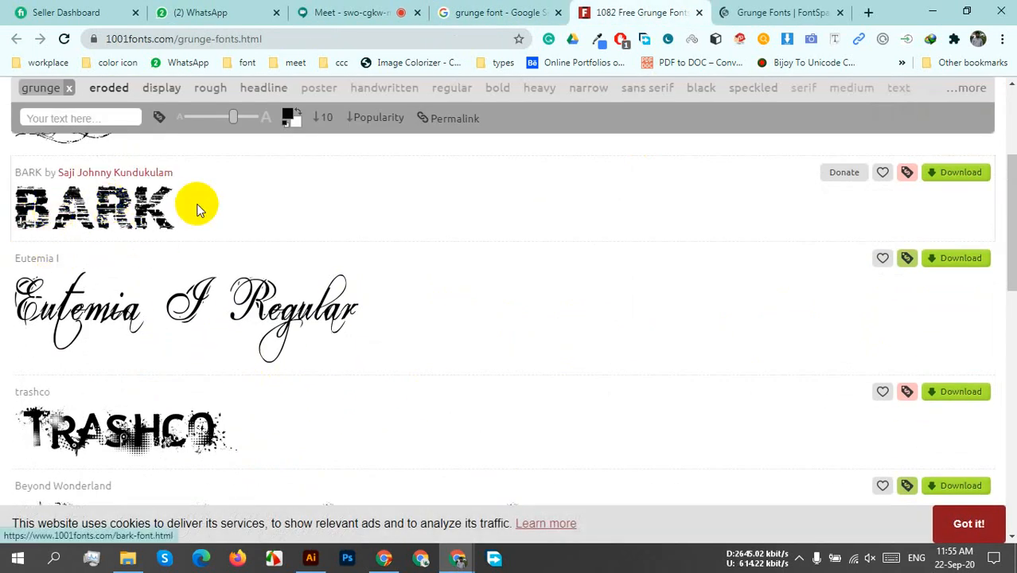
scroll(350, 318, "down", 4)
scroll(644, 335, "down", 4)
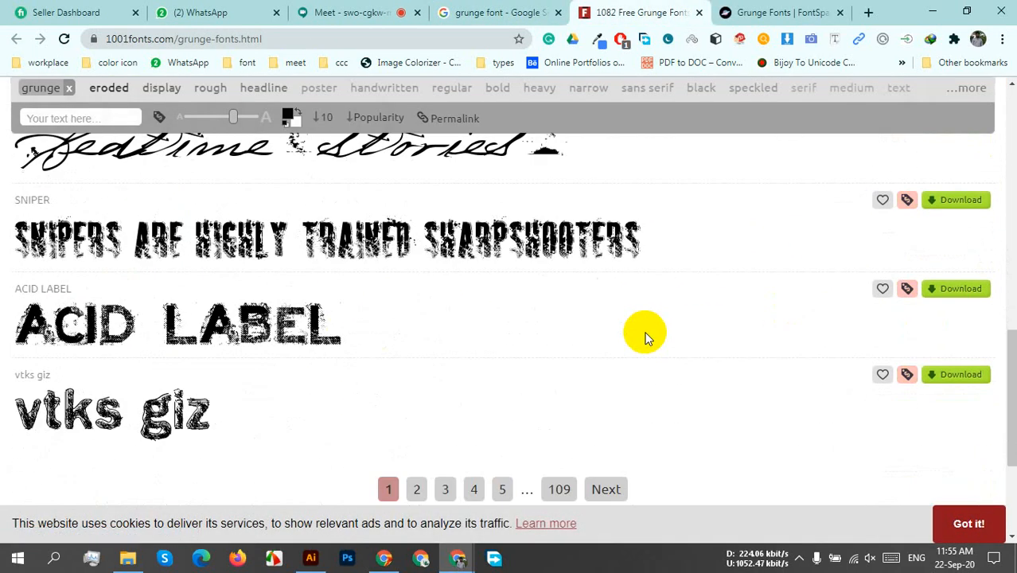
scroll(644, 334, "down", 3)
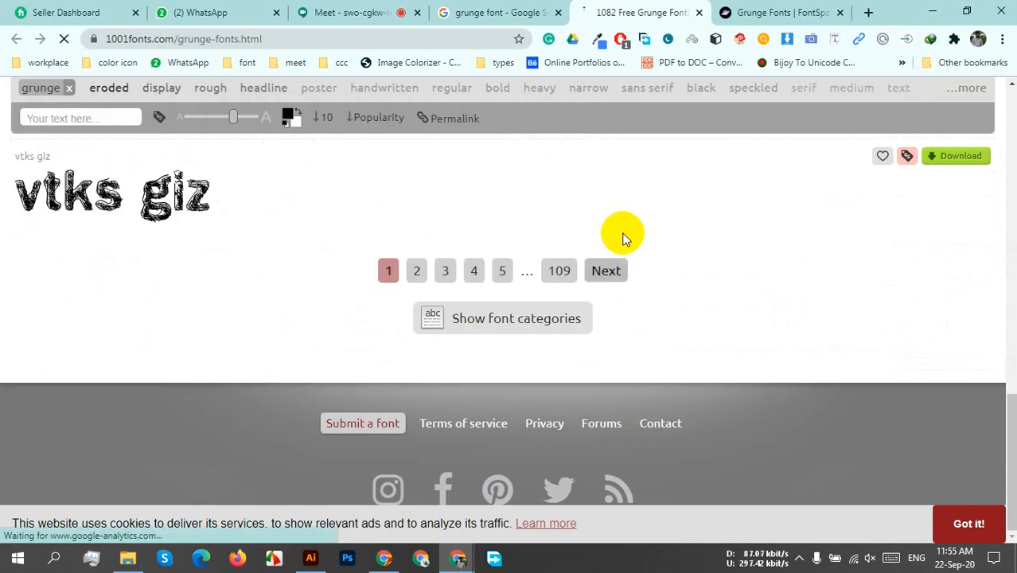
Look through the first page of FontSpace's grunge fonts for a suitable lettering style and load page 2.
left_click(781, 10)
scroll(569, 373, "down", 4)
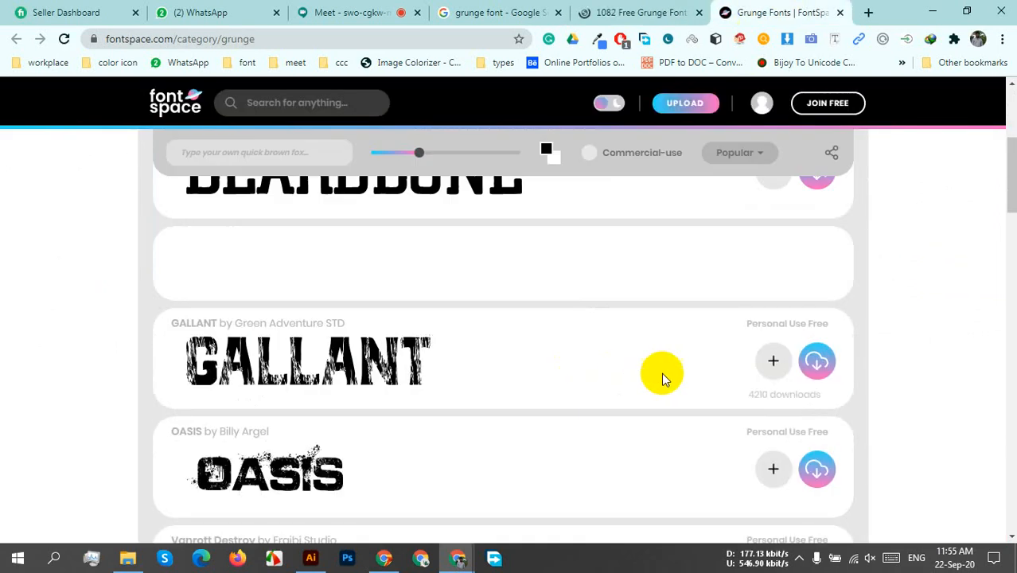
scroll(685, 372, "down", 2)
scroll(684, 372, "up", 1)
scroll(685, 372, "down", 3)
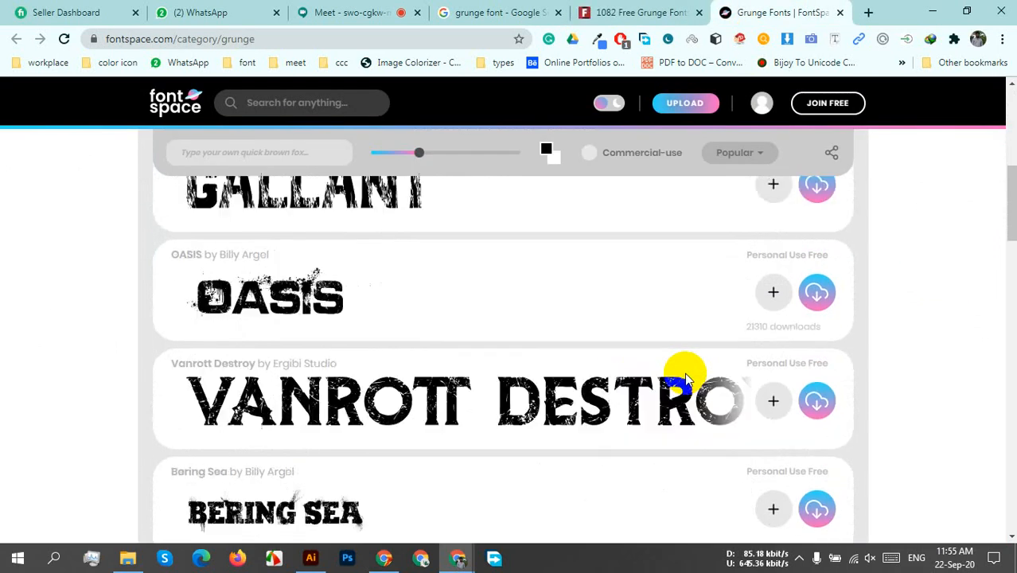
scroll(688, 379, "down", 3)
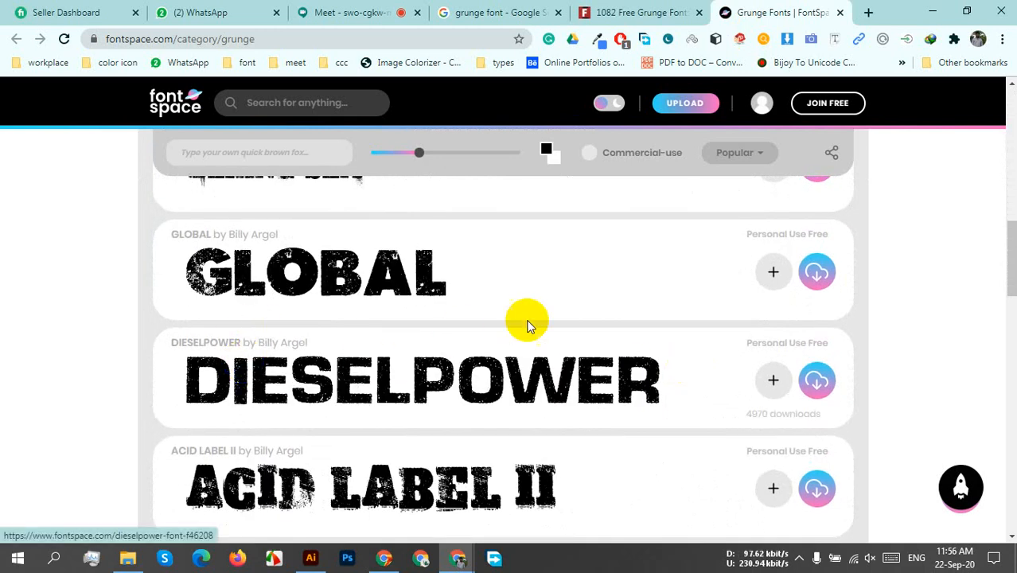
scroll(701, 331, "down", 2)
scroll(702, 332, "down", 1)
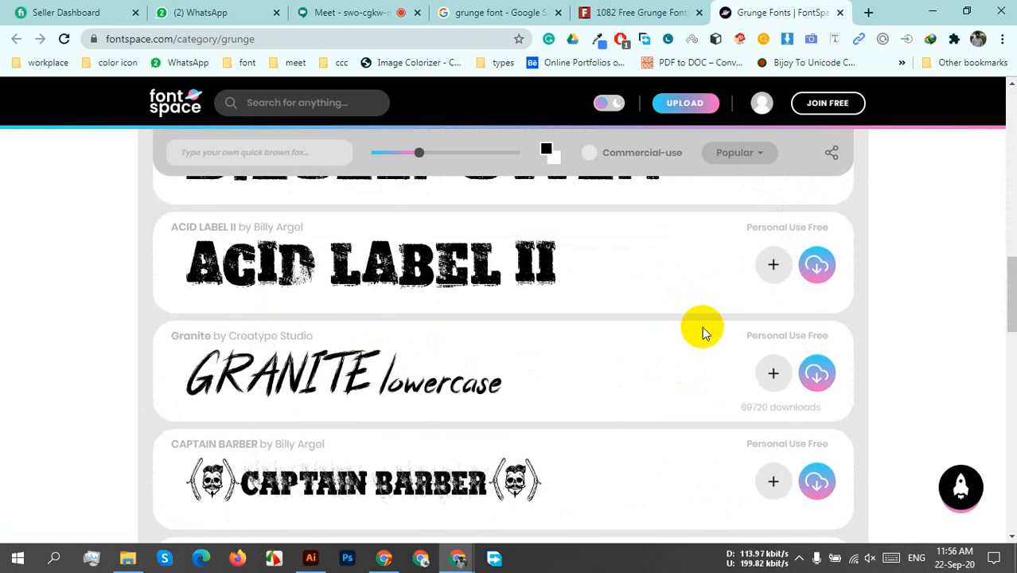
scroll(701, 331, "down", 3)
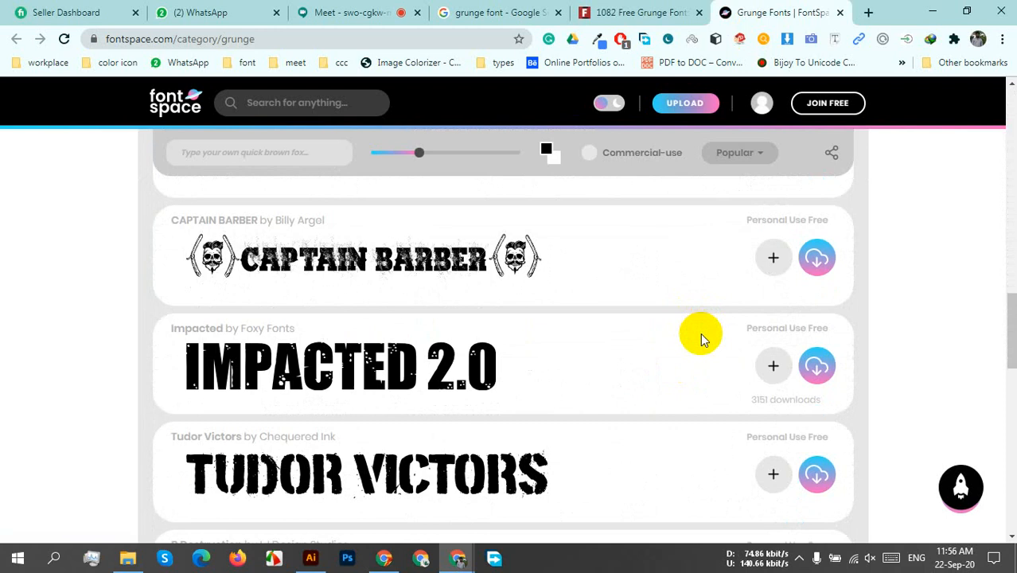
scroll(702, 339, "down", 3)
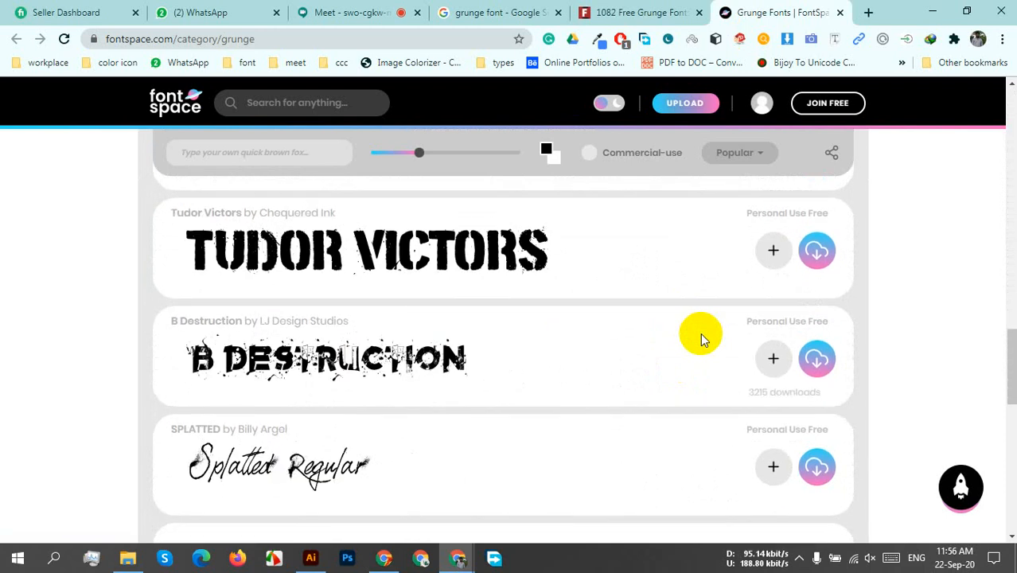
scroll(700, 340, "down", 4)
scroll(700, 333, "down", 2)
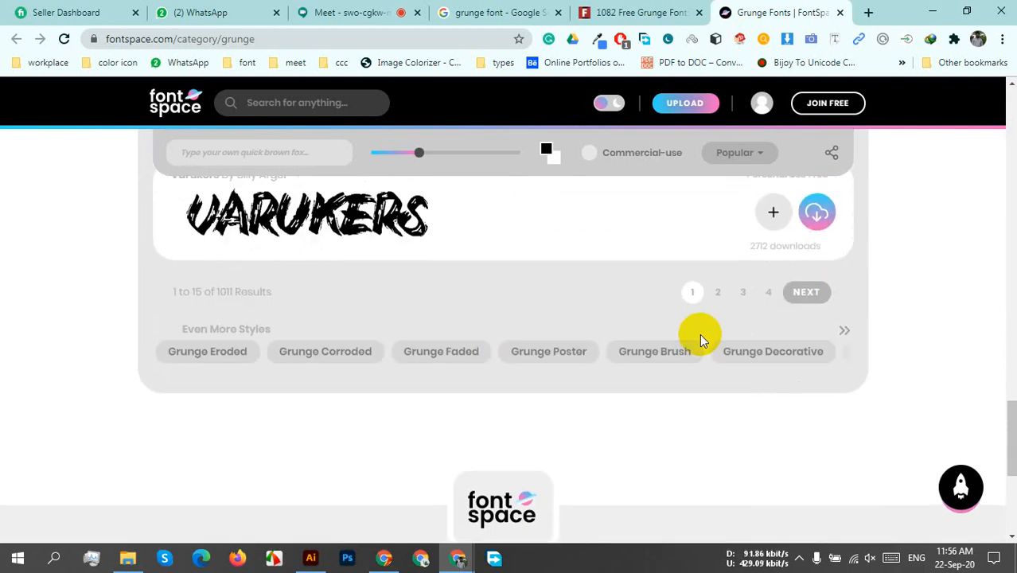
left_click(791, 294)
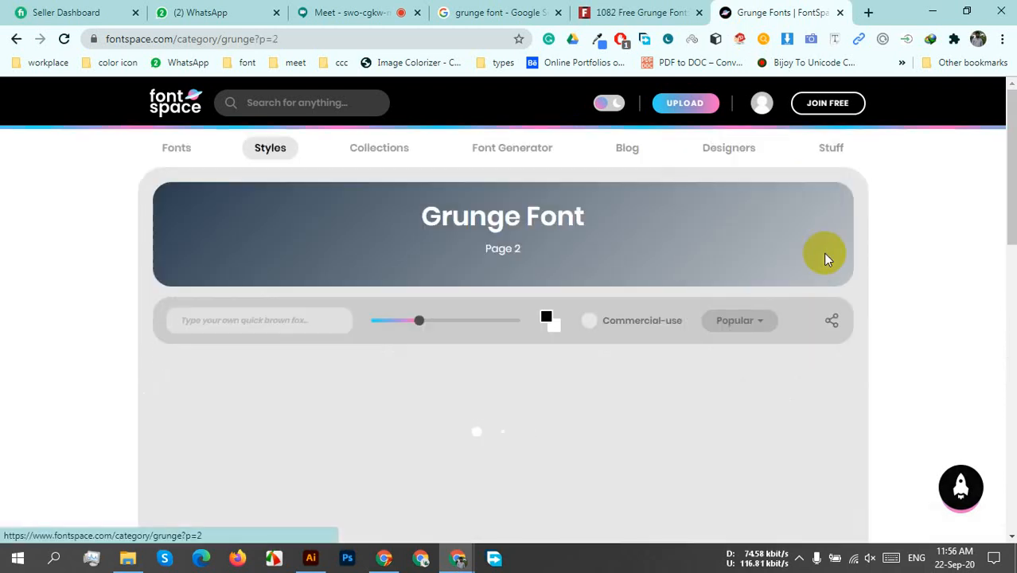
Return to 1001 Fonts and look through page 2 of its grunge fonts.
left_click(672, 12)
scroll(673, 390, "down", 10)
scroll(675, 390, "down", 4)
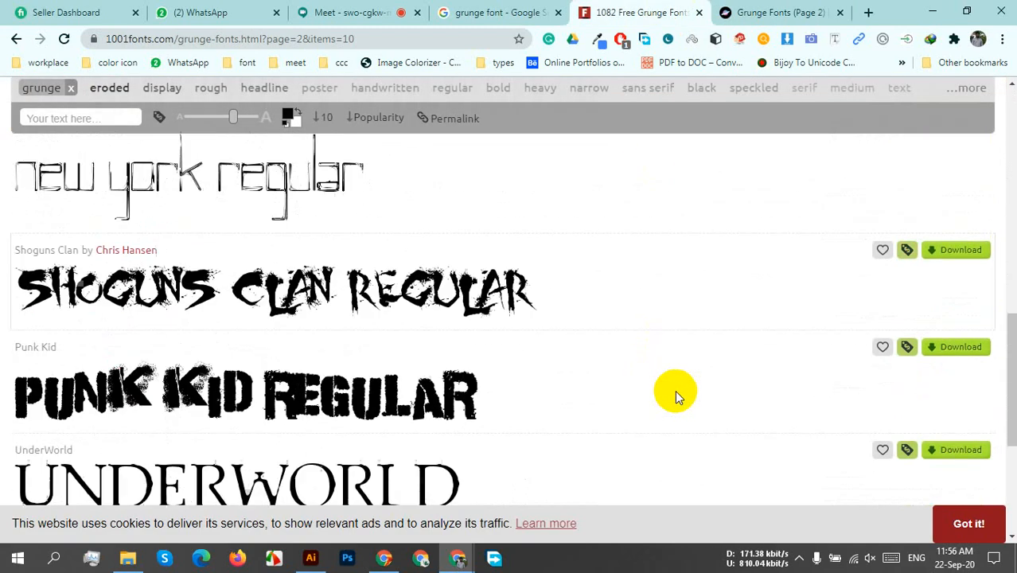
Return to FontSpace and examine the font samples on page 2 of its grunge fonts.
left_click(770, 10)
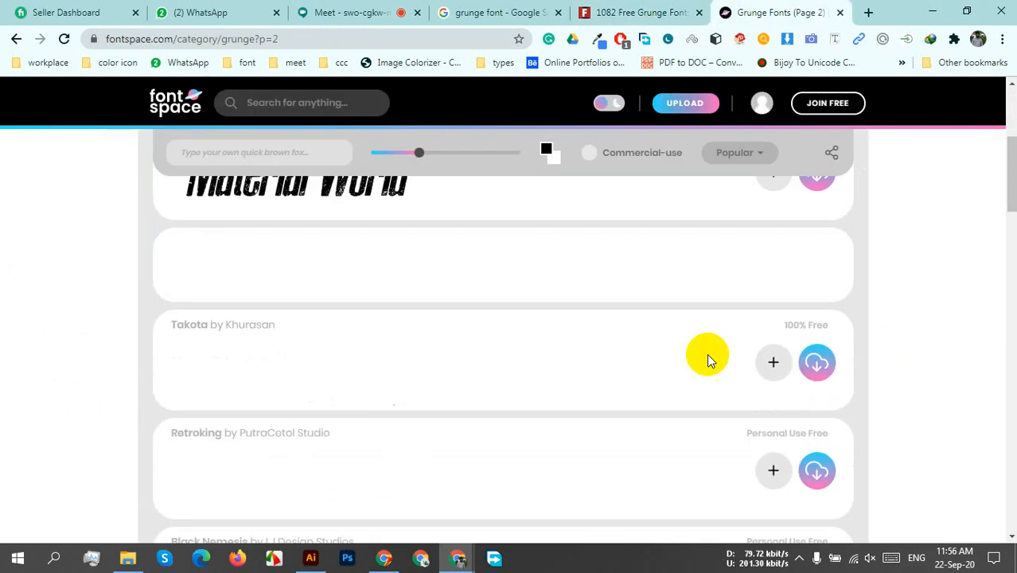
scroll(644, 404, "down", 3)
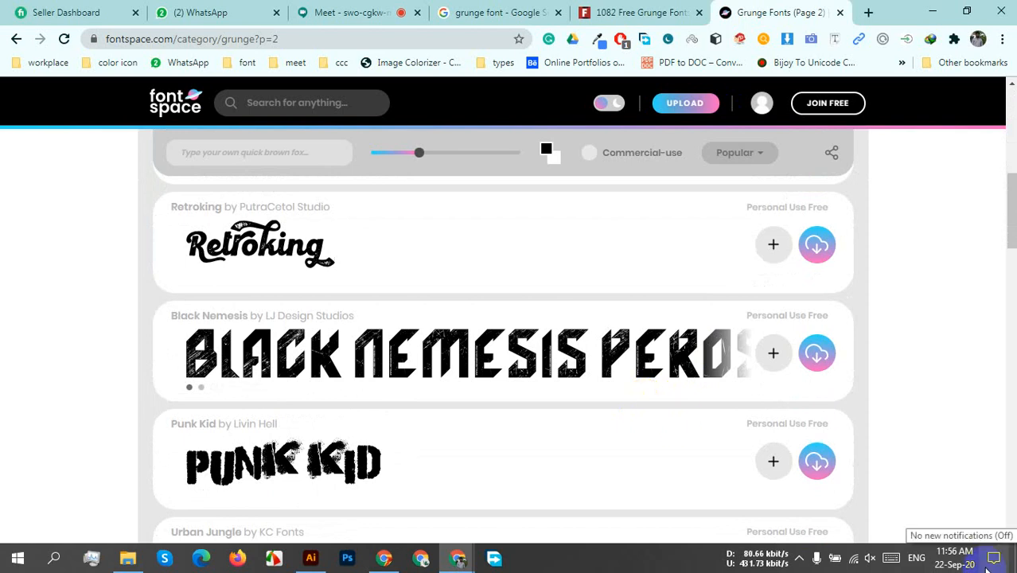
scroll(986, 568, "down", 2)
scroll(664, 561, "down", 3)
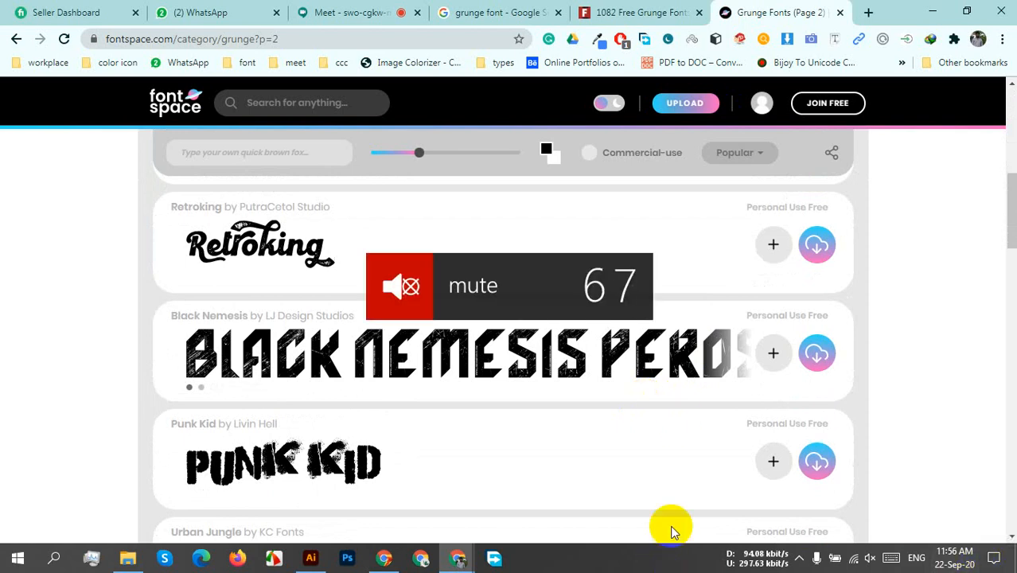
scroll(556, 424, "down", 3)
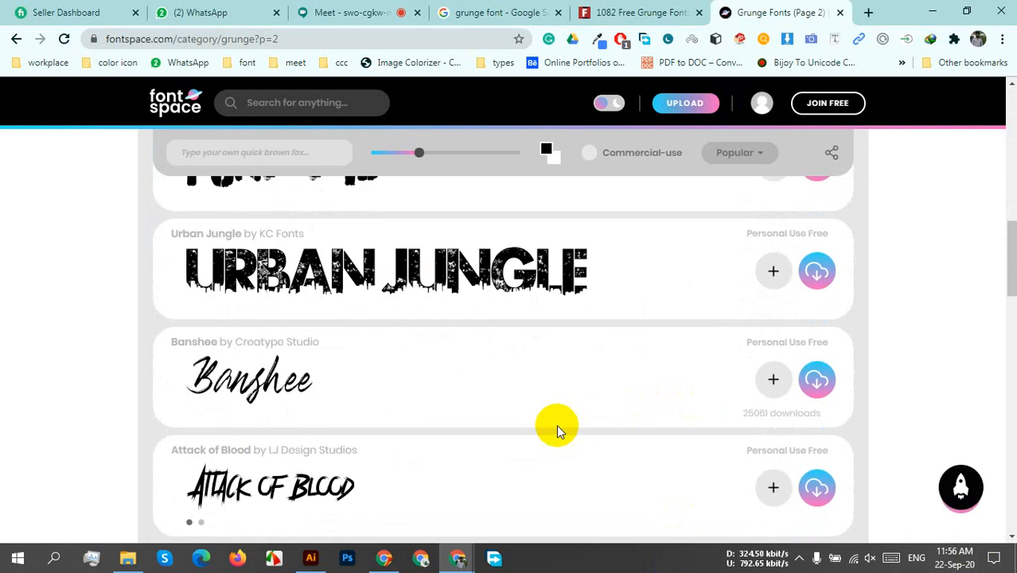
scroll(557, 424, "down", 4)
scroll(556, 424, "down", 2)
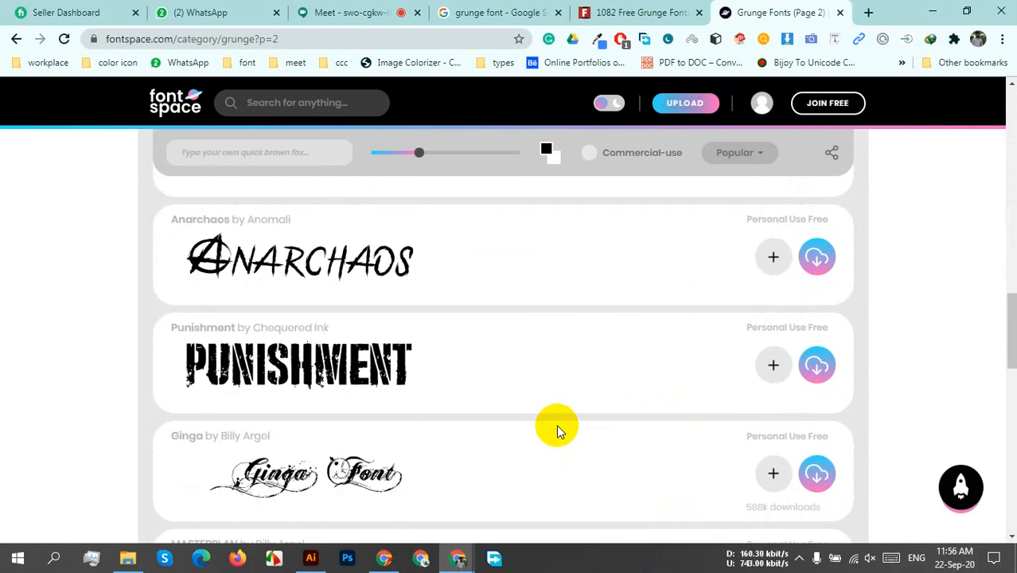
scroll(556, 431, "down", 3)
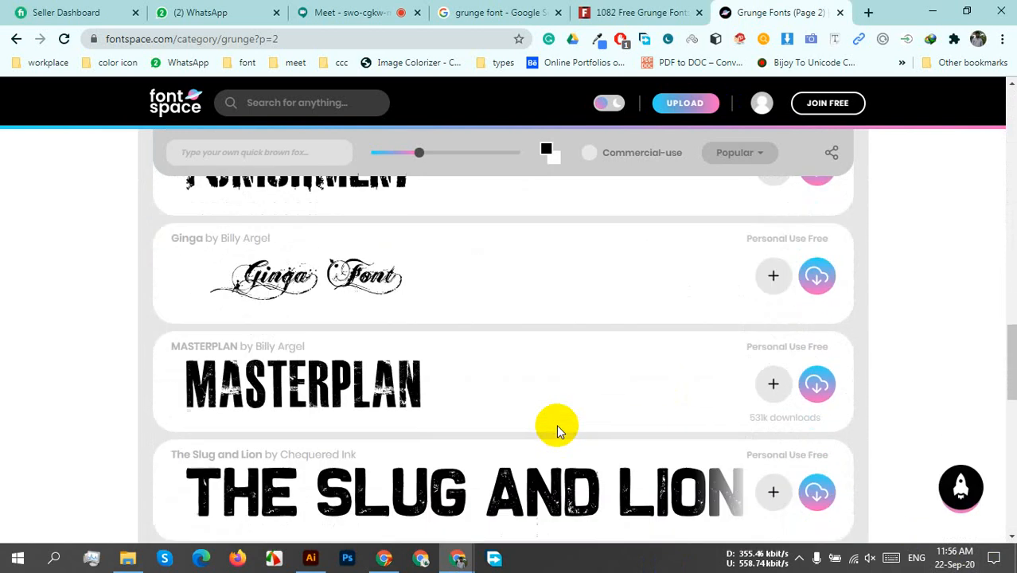
scroll(556, 427, "down", 3)
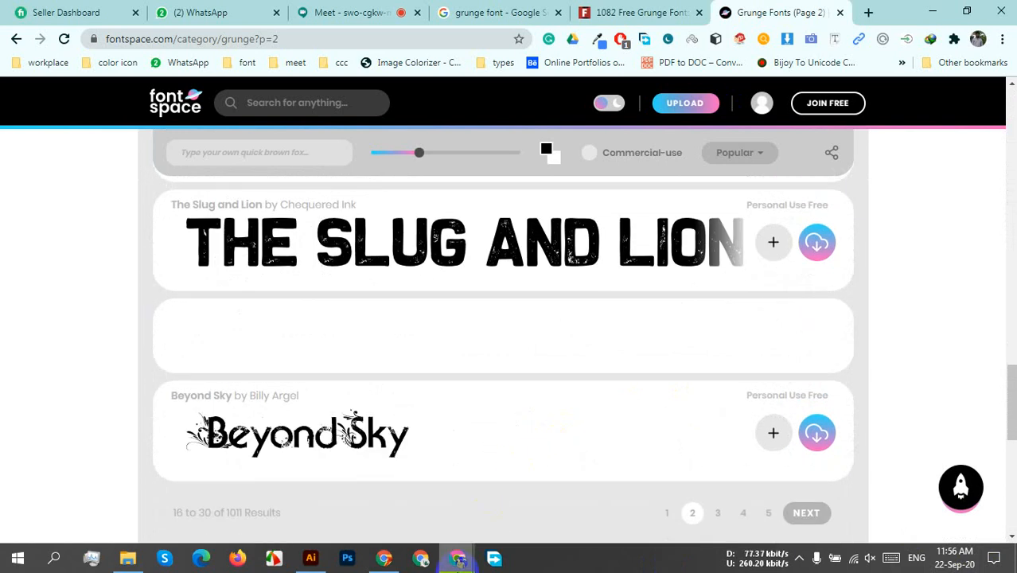
Switch to Illustrator, search the installed fonts for "globa" for the BLACK LIVES MATTER lettering, and clear the search.
left_click(311, 558)
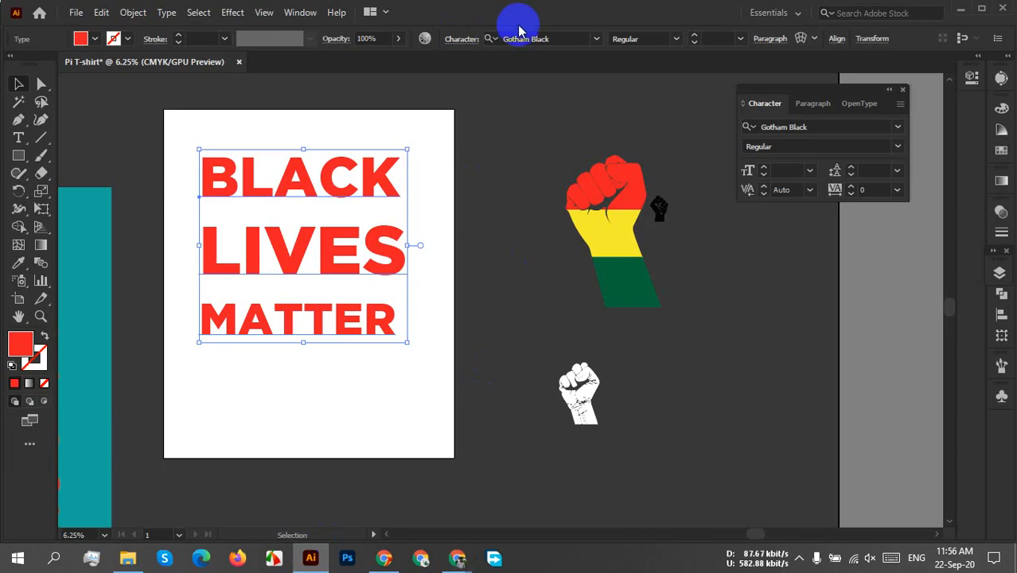
left_click(556, 39)
type("globa")
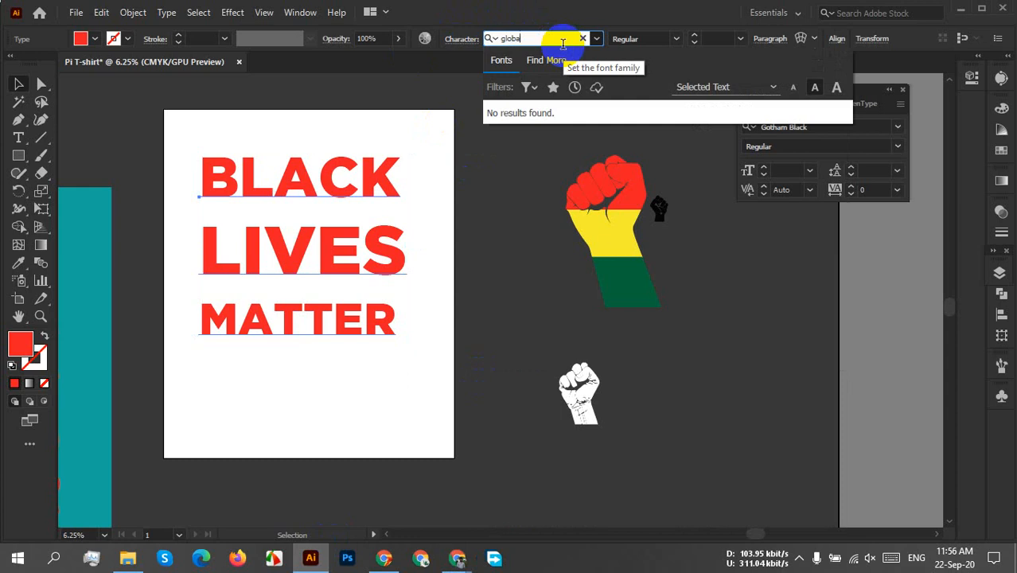
key("BackSpace")
key("BackSpace")
key("BackSpace")
key("BackSpace")
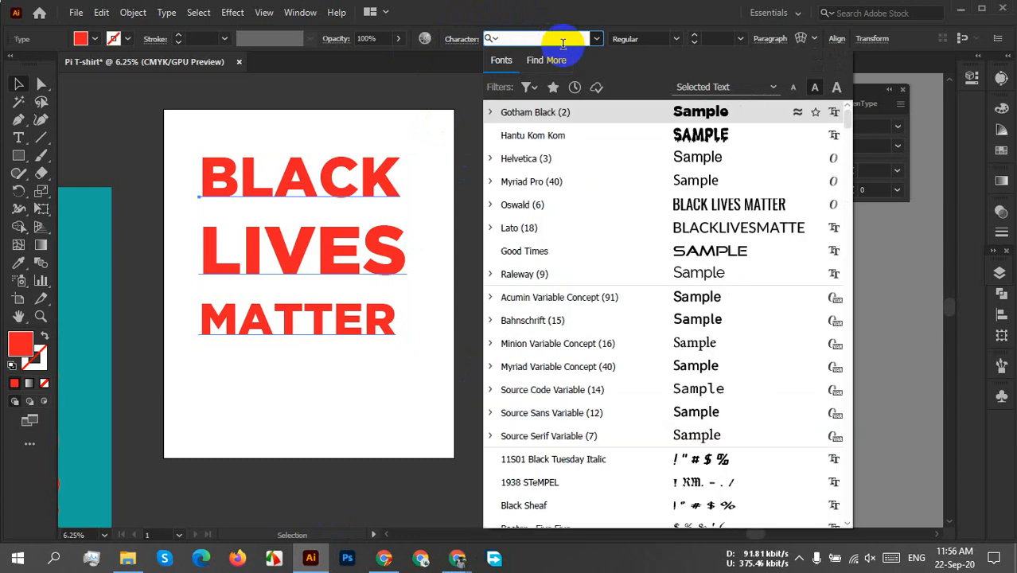
Search the installed fonts for "punis" and clear the search.
type("punis")
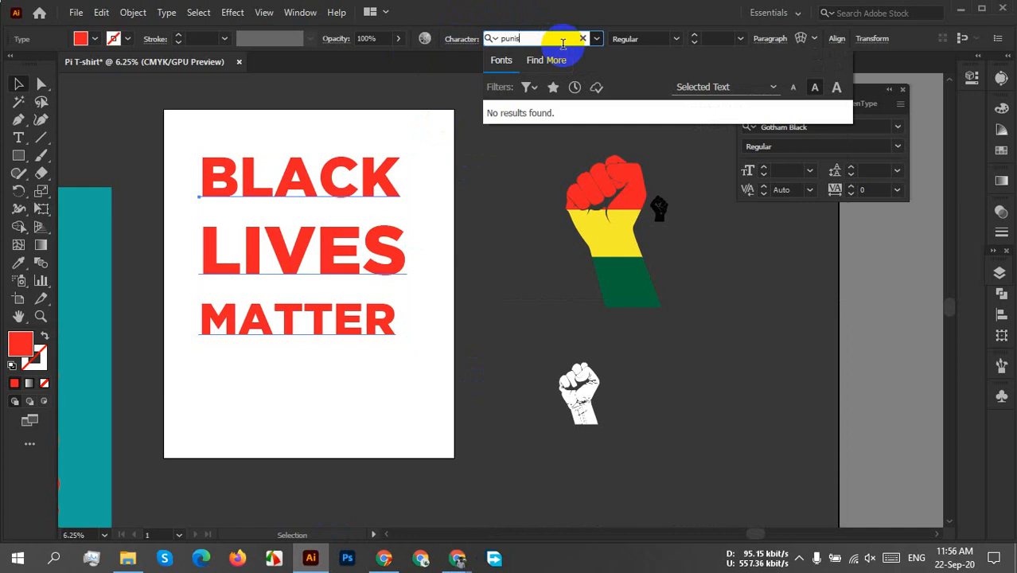
key("BackSpace")
key("BackSpace")
key("BackSpace")
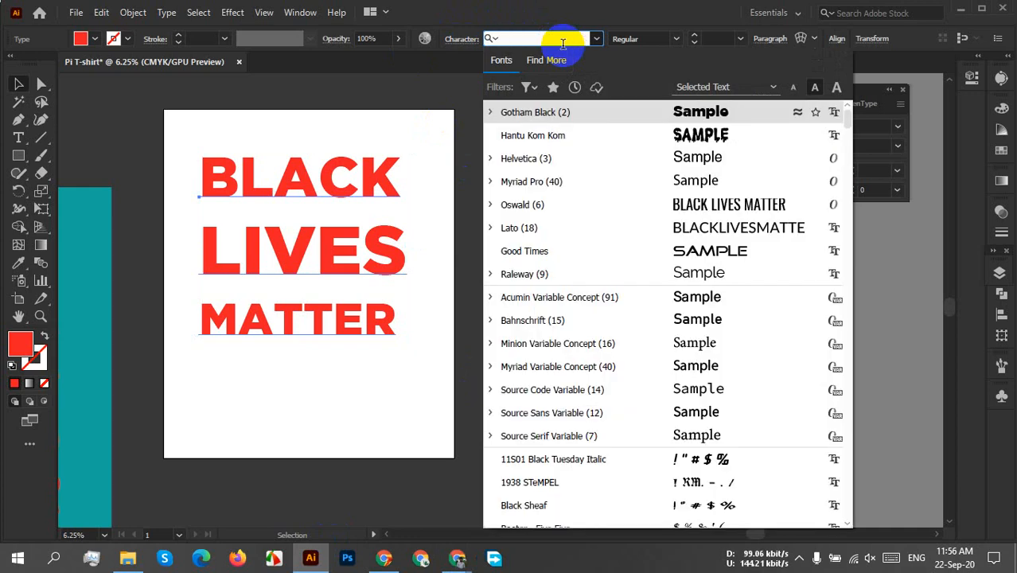
Switch to FontSpace, download The Slug and Lion font, and view the contents of its zip archive.
left_click(451, 562)
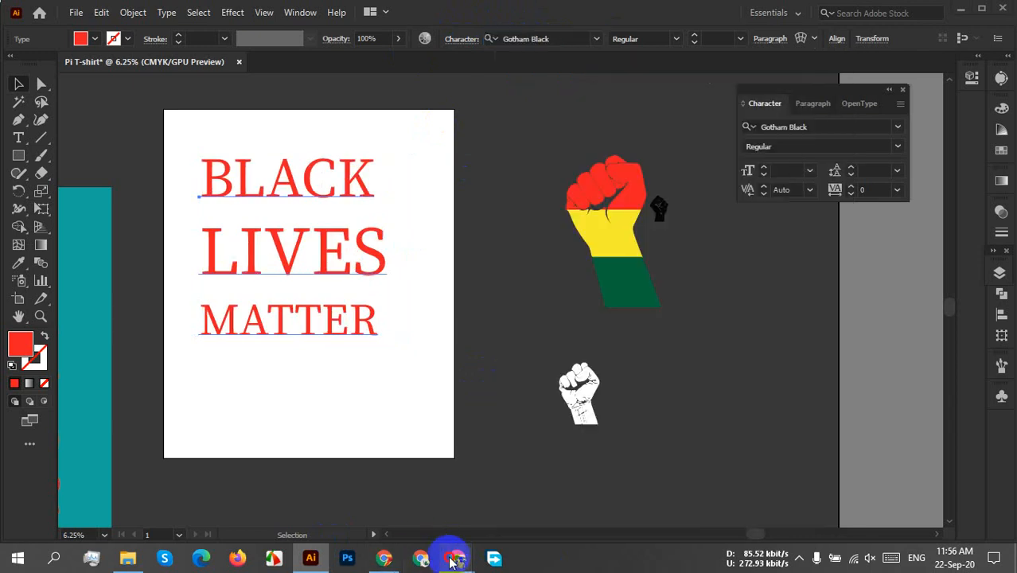
left_click(375, 442)
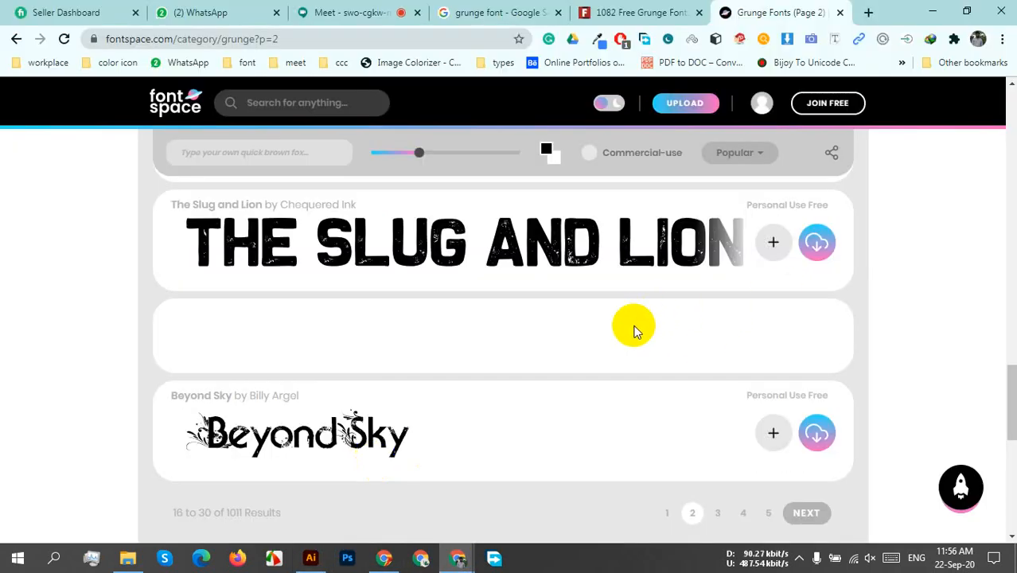
left_click(243, 228)
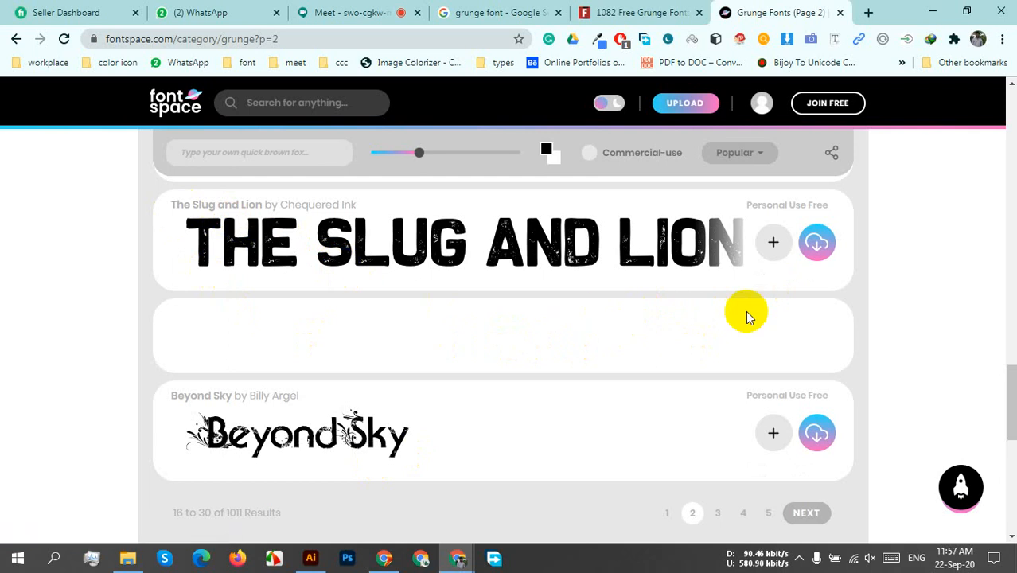
left_click(815, 243)
left_click(511, 344)
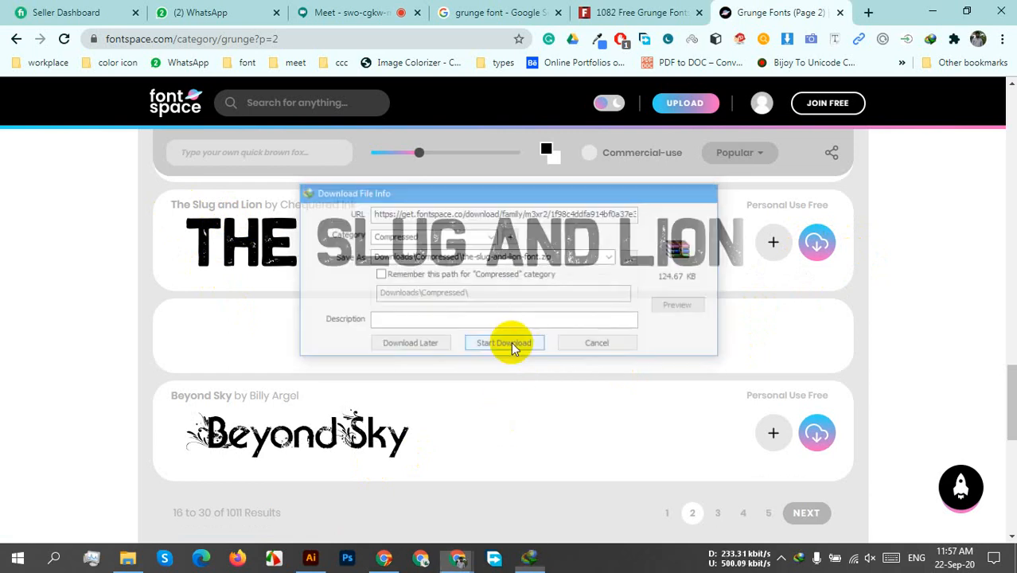
left_click(382, 324)
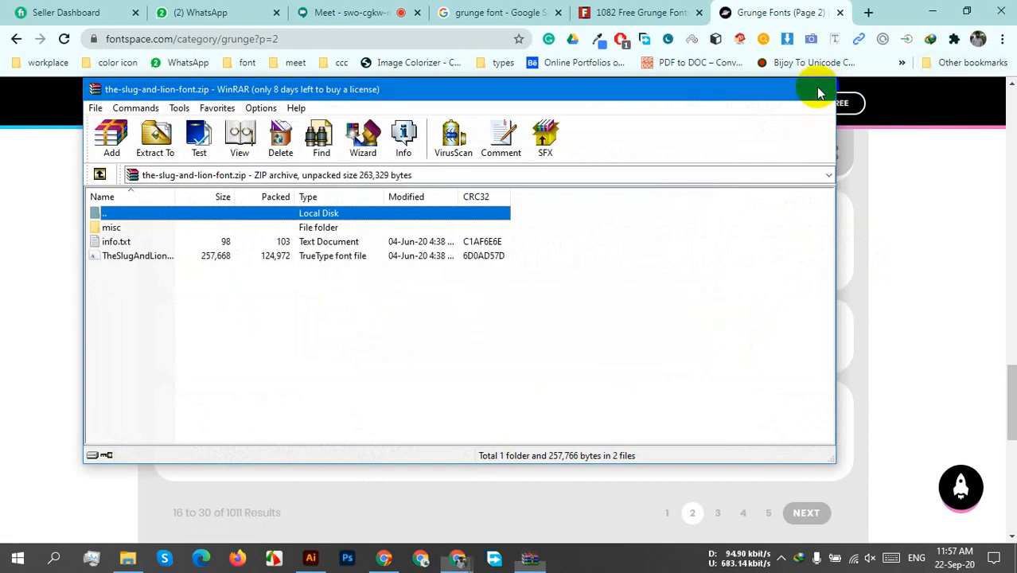
left_click(818, 88)
Check the New font folder in File Explorer, switch to Illustrator, and search the installed fonts for "plasd".
left_click(129, 557)
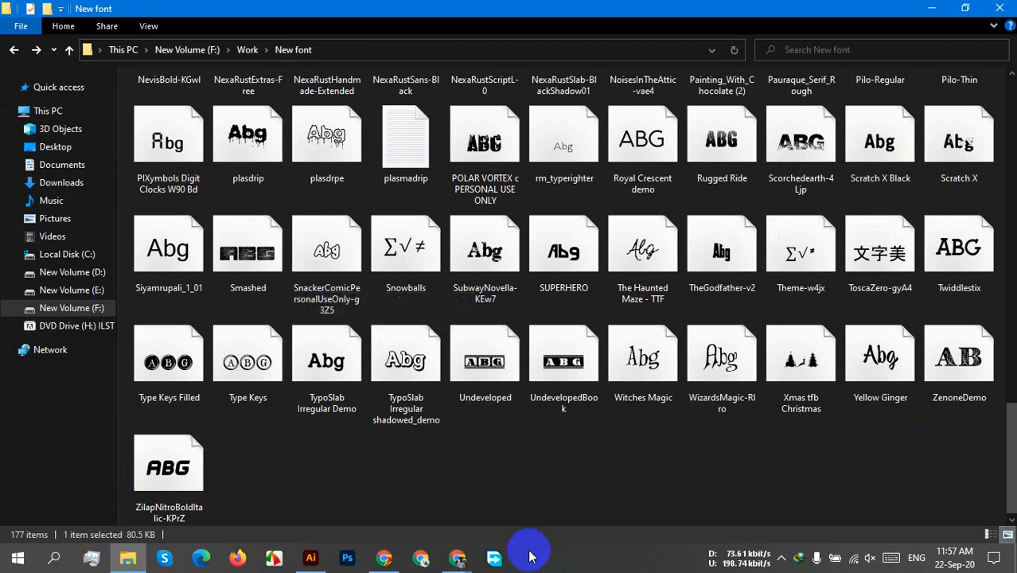
left_click(312, 557)
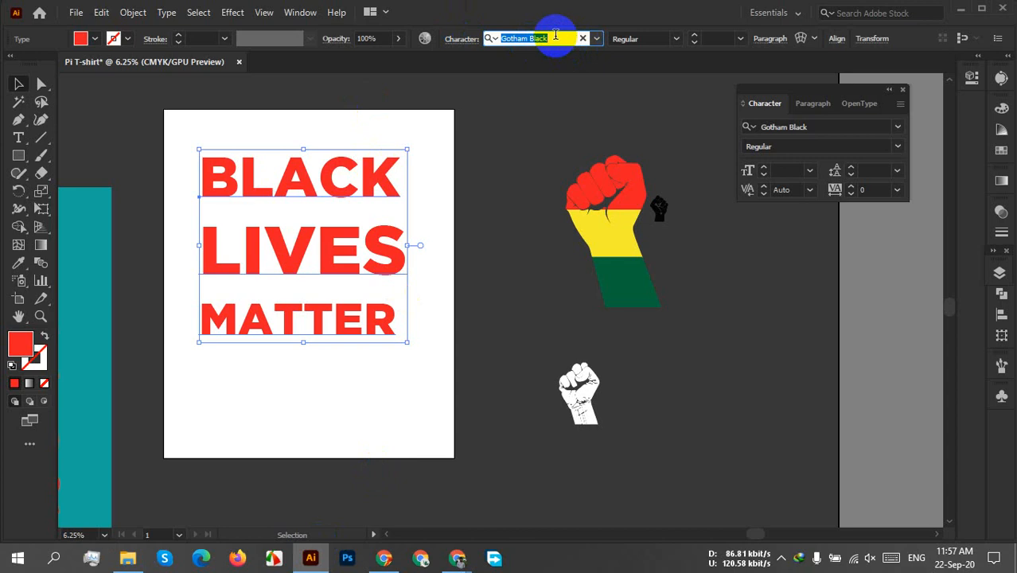
type("lasd")
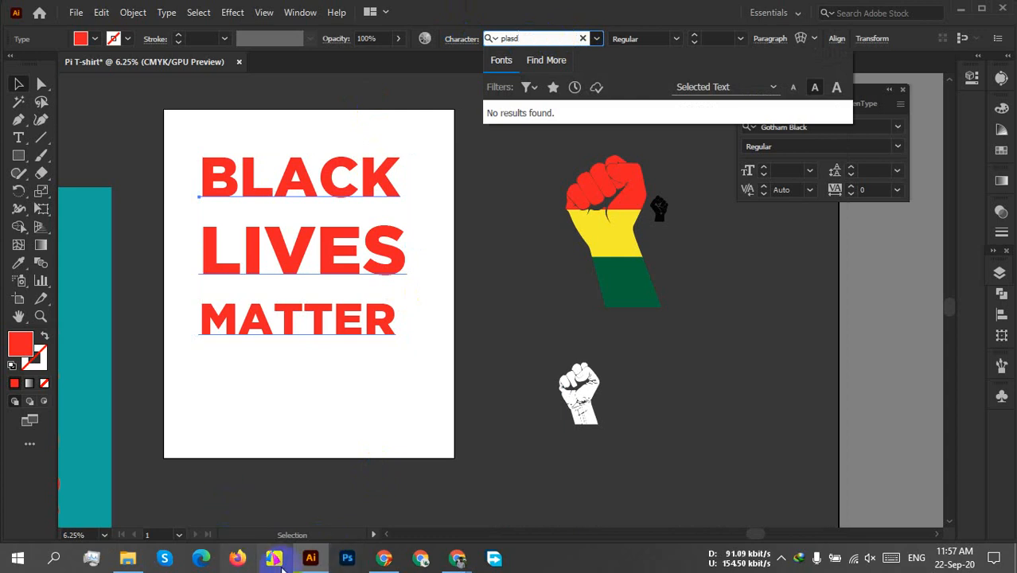
Return to the New font folder and try to select all font files while leaving out the subfolders.
left_click(311, 558)
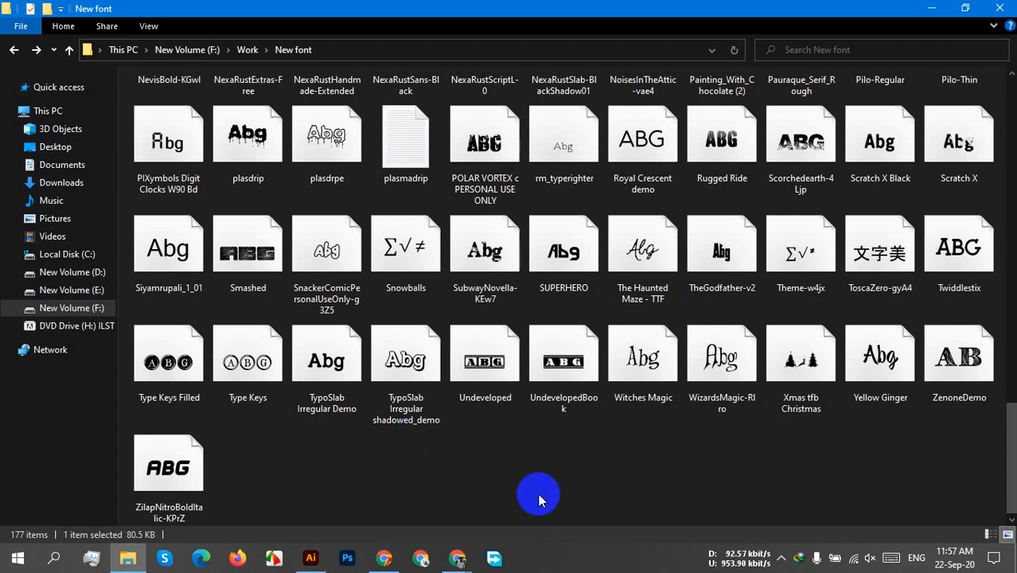
key("ctrl+a")
scroll(538, 478, "up", 15)
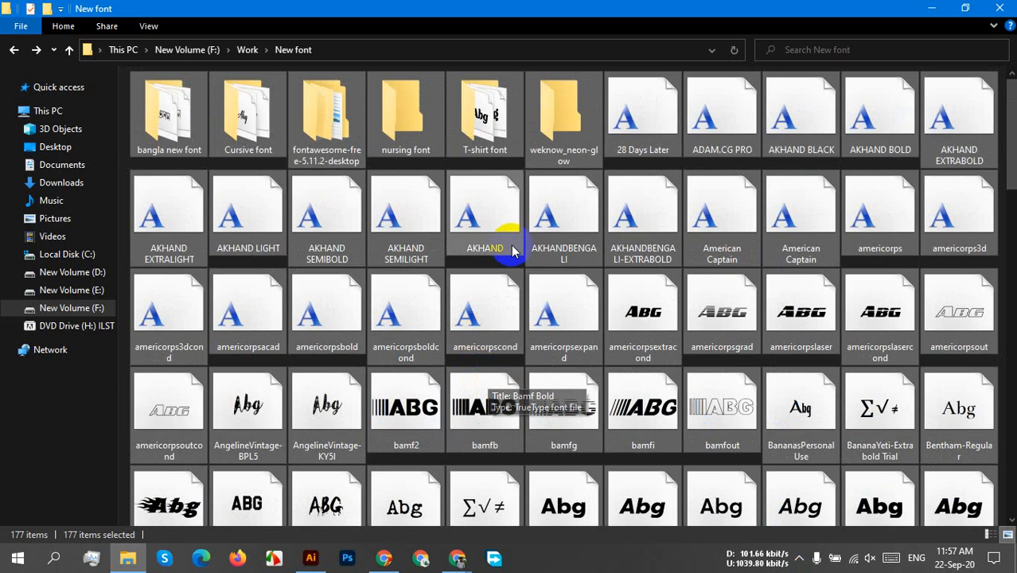
left_click(553, 140, "ctrl")
left_click(463, 128, "ctrl")
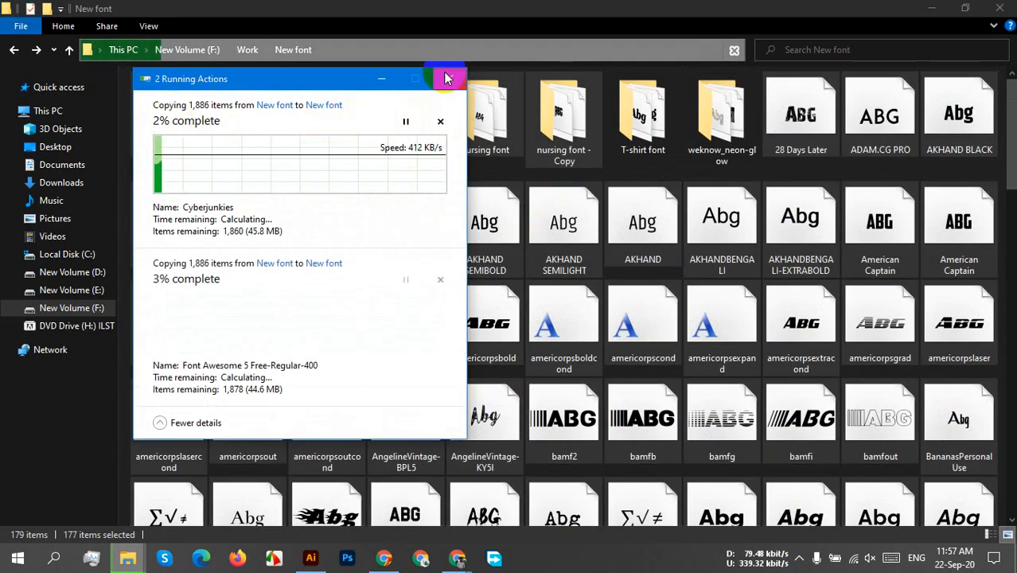
Cancel both running copy transfers of the New font folder's items.
left_click(448, 81)
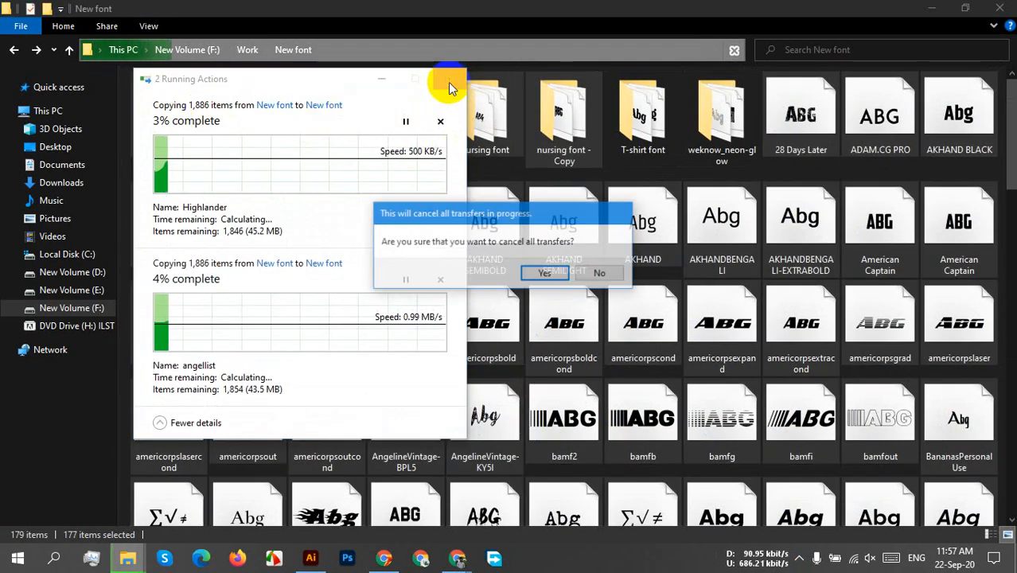
left_click(594, 274)
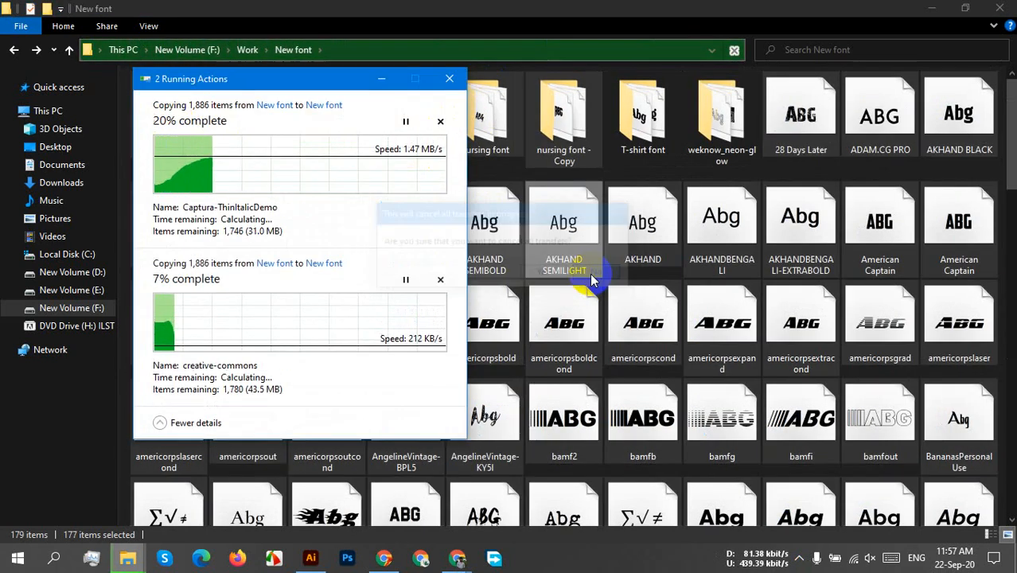
left_click(440, 121)
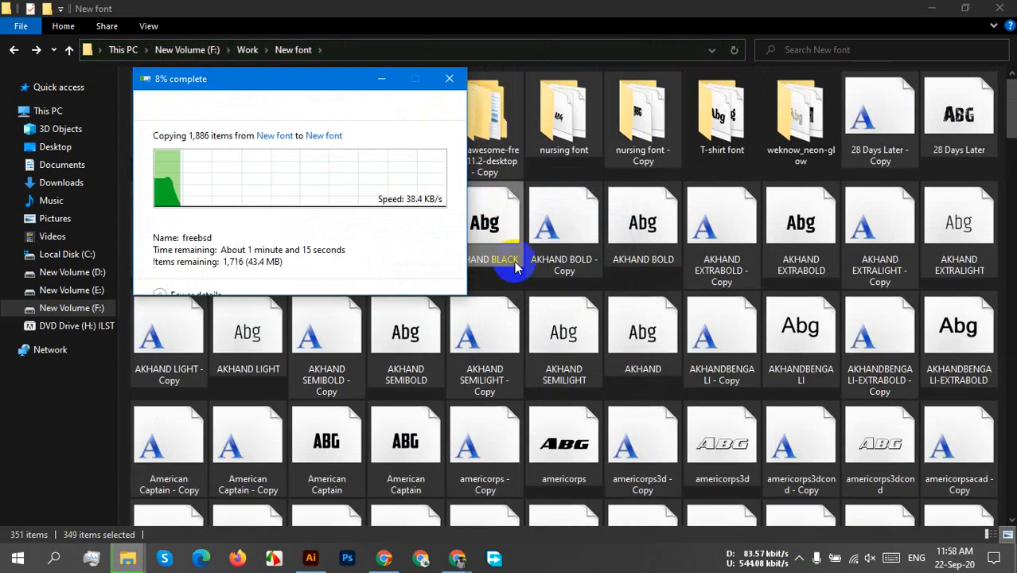
left_click(434, 119)
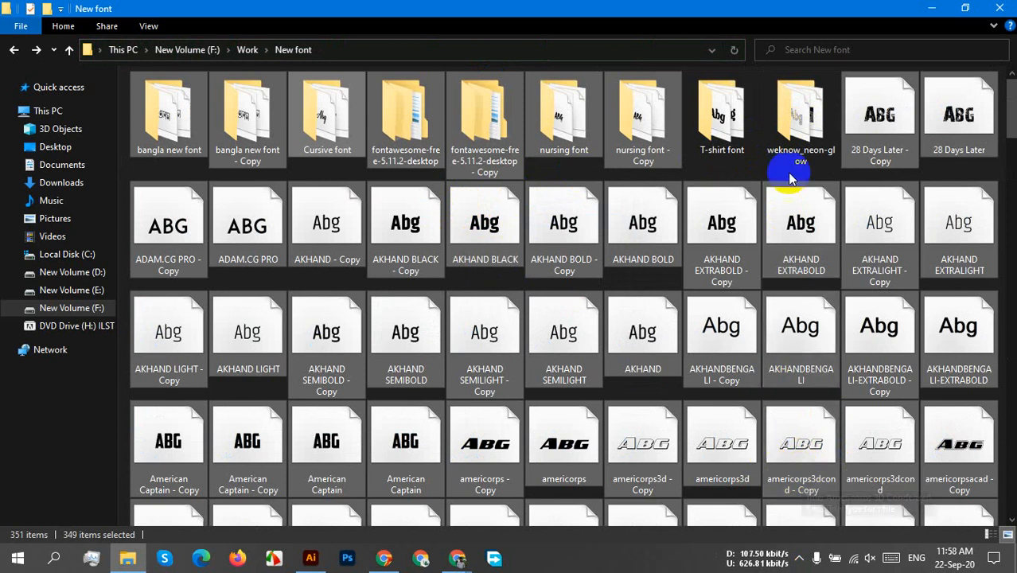
left_click(715, 180)
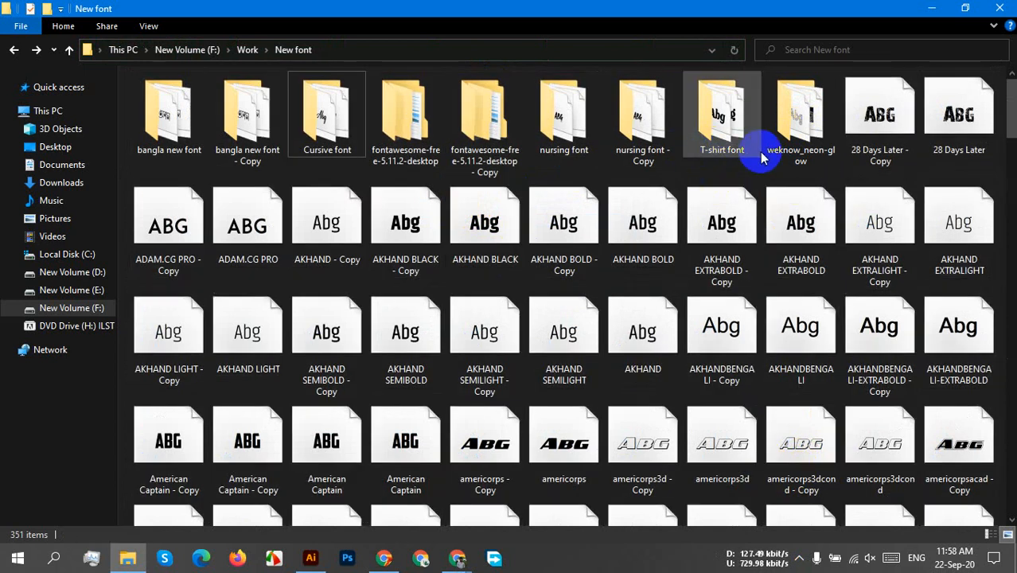
left_click(788, 111)
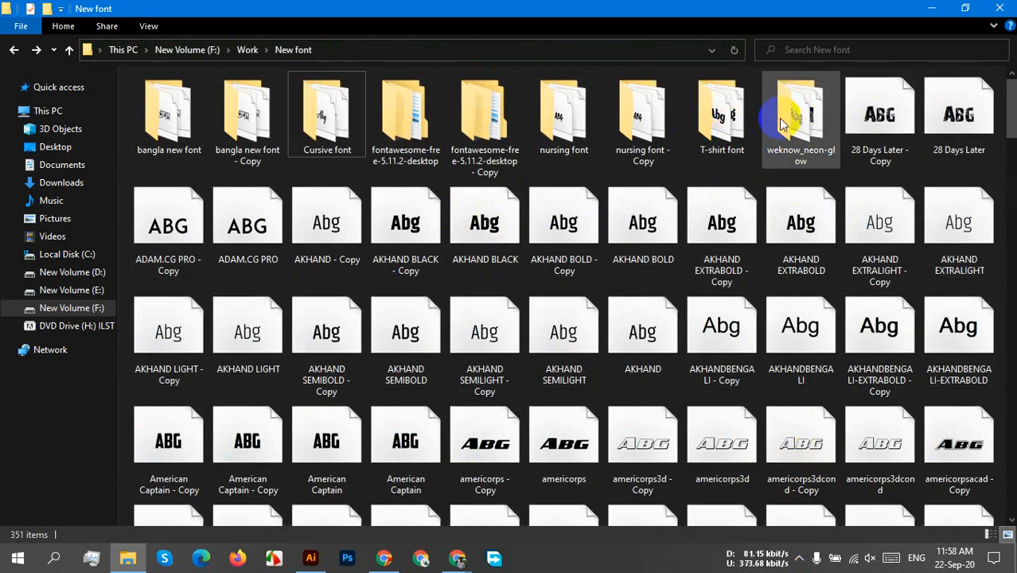
left_click(183, 120, "ctrl")
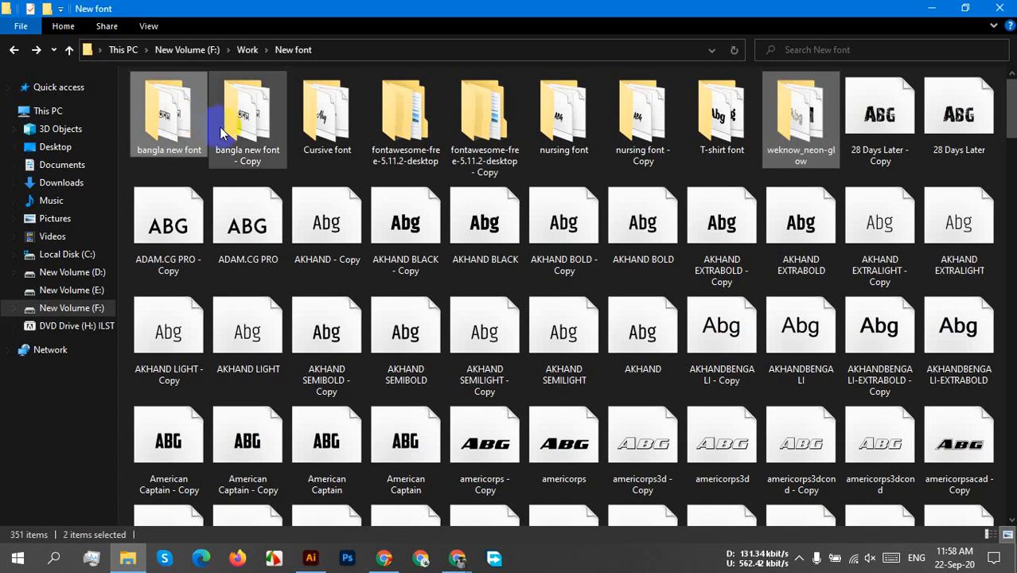
key("ctrl+a")
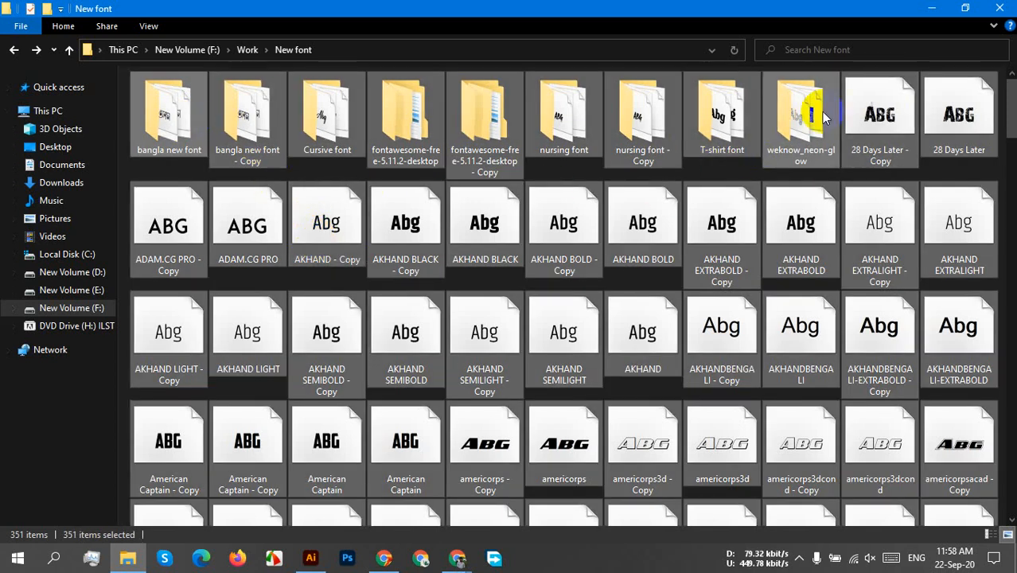
left_click(799, 109, "shift")
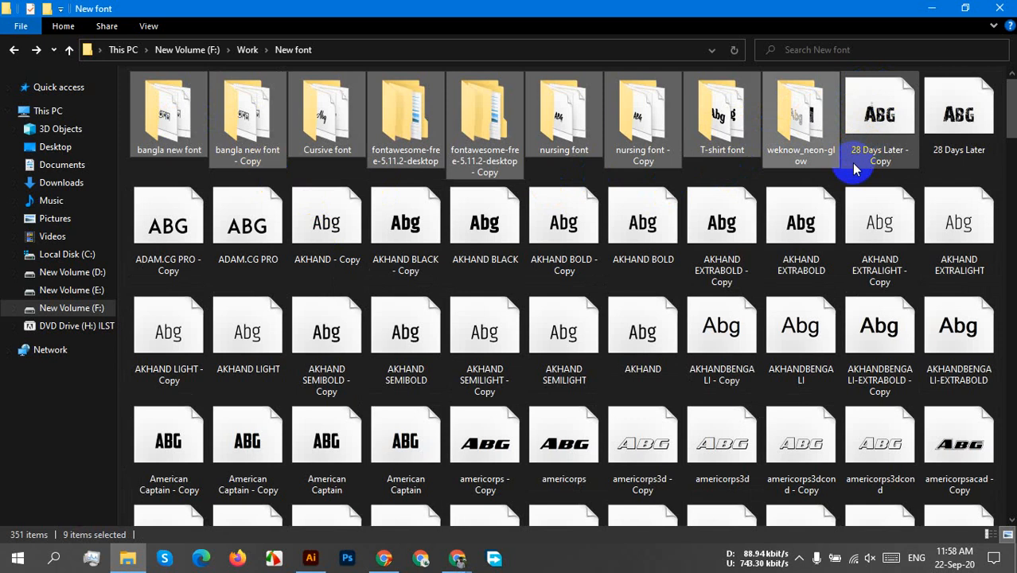
Select everything in the New font folder except the nine subfolders.
key("ctrl+a")
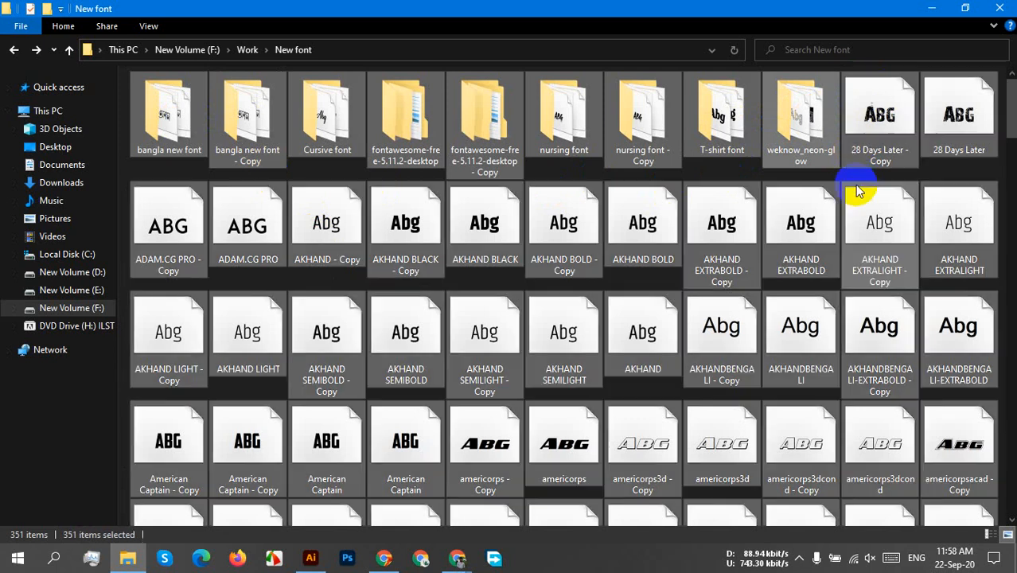
left_click(805, 113, "ctrl")
left_click(722, 112, "ctrl")
left_click(643, 111, "ctrl")
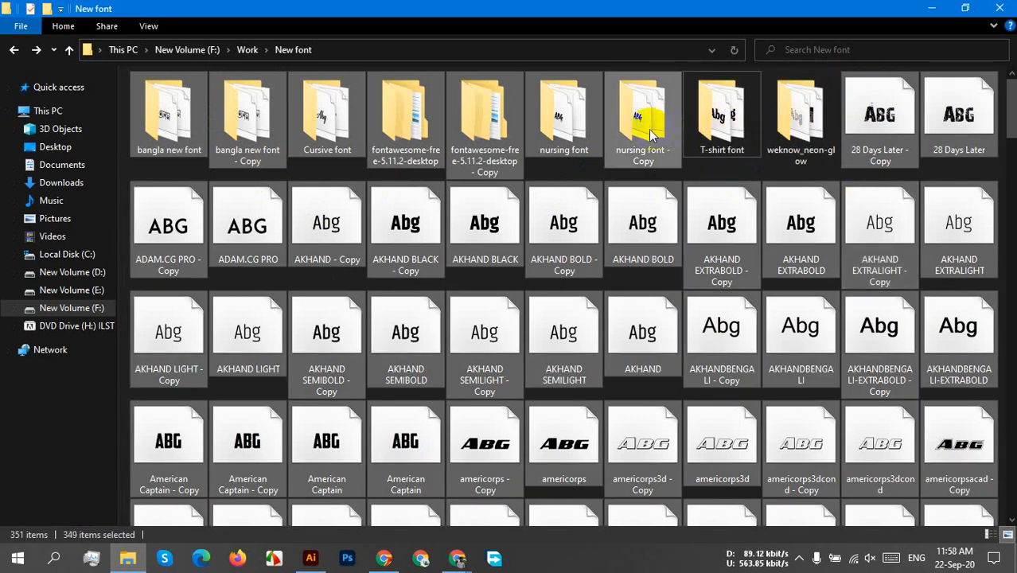
left_click(577, 141, "ctrl")
left_click(465, 108, "ctrl")
left_click(398, 107, "ctrl")
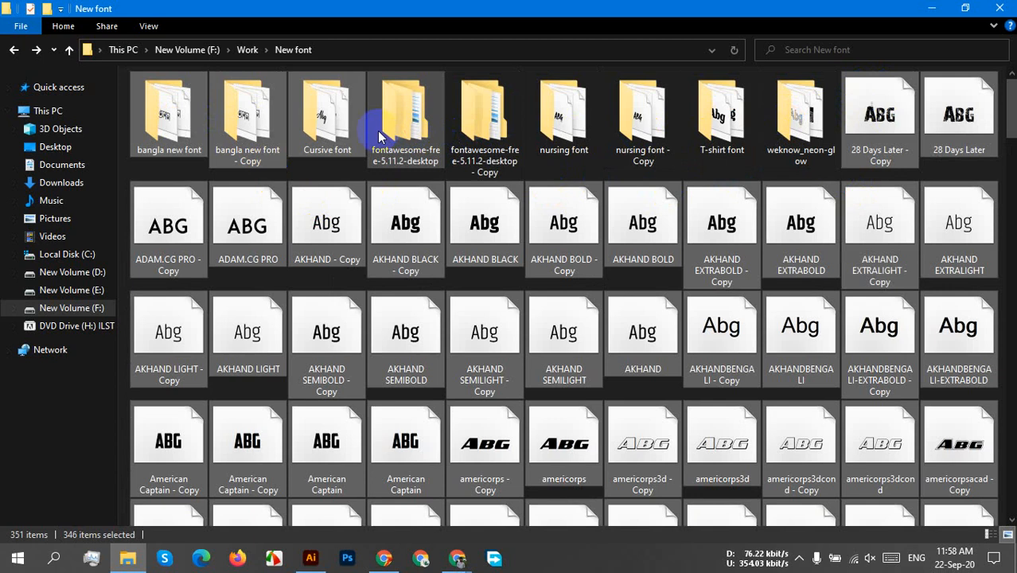
left_click(326, 136, "ctrl")
left_click(229, 121, "ctrl")
left_click(159, 104, "ctrl")
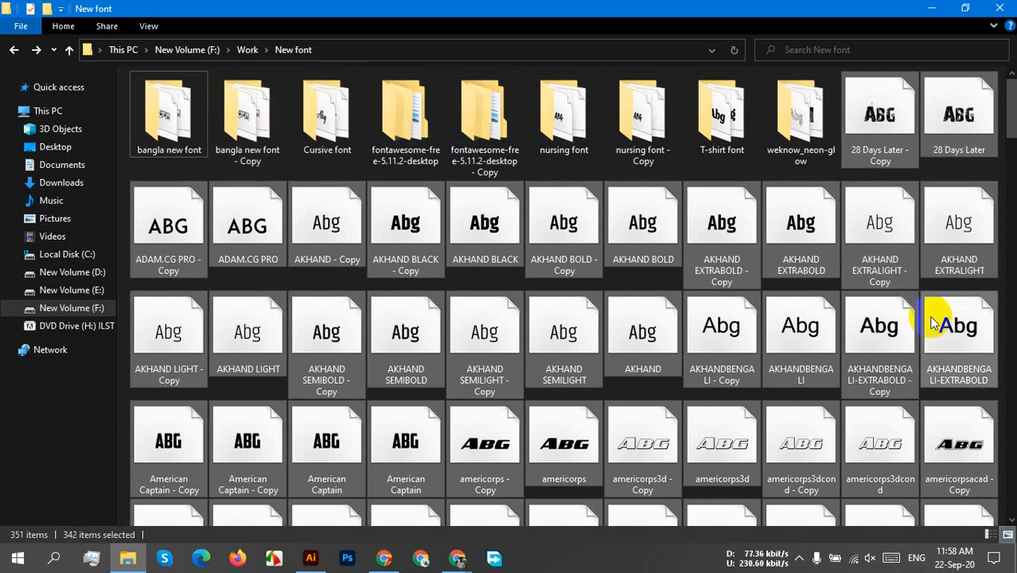
Install the selected fonts, declining to replace any already installed and suppressing the invalid-font warning for the remaining items.
right_click(911, 137)
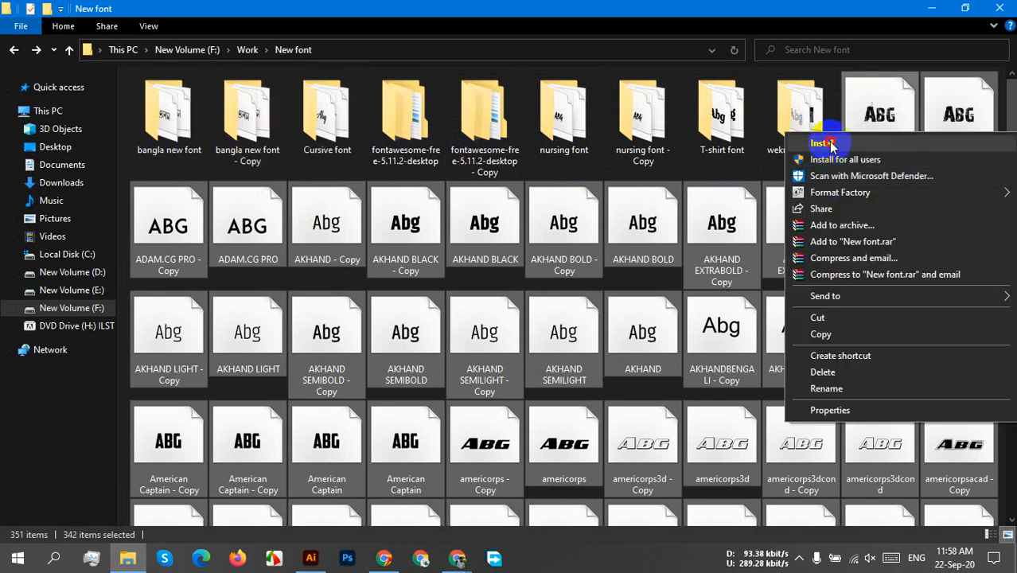
left_click(803, 79)
left_click(477, 288)
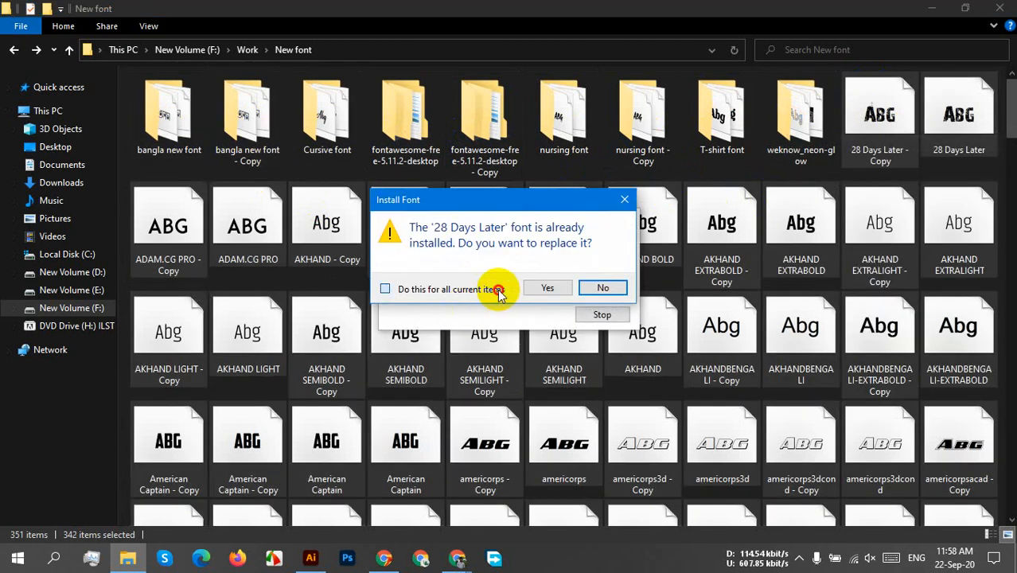
left_click(606, 288)
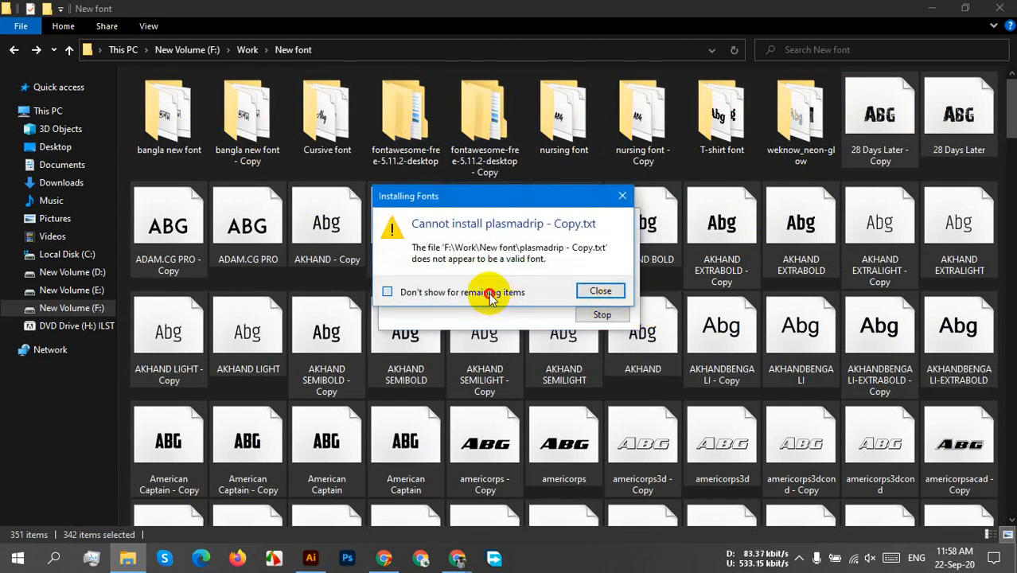
left_click(490, 294)
left_click(606, 291)
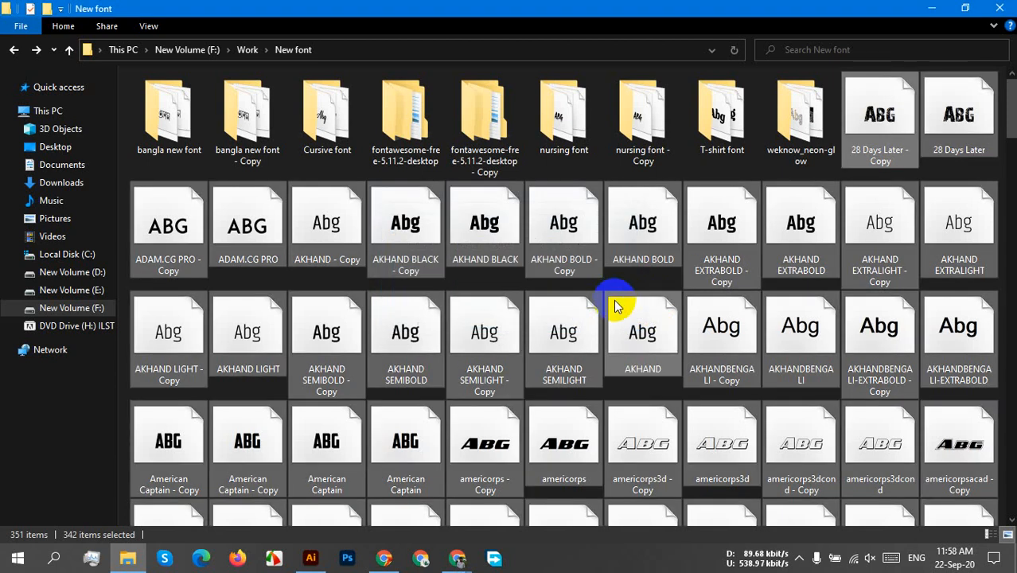
Look through the New font folder, switch to Illustrator, and search the fonts for "plas" for the BLACK LIVES MATTER lettering.
left_click(782, 419)
scroll(690, 414, "down", 15)
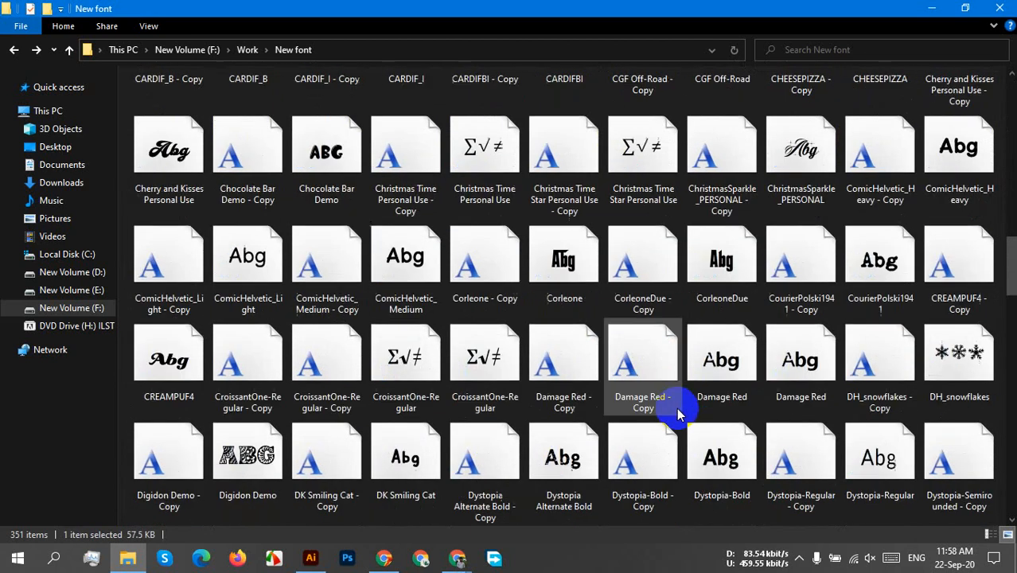
scroll(634, 417, "down", 10)
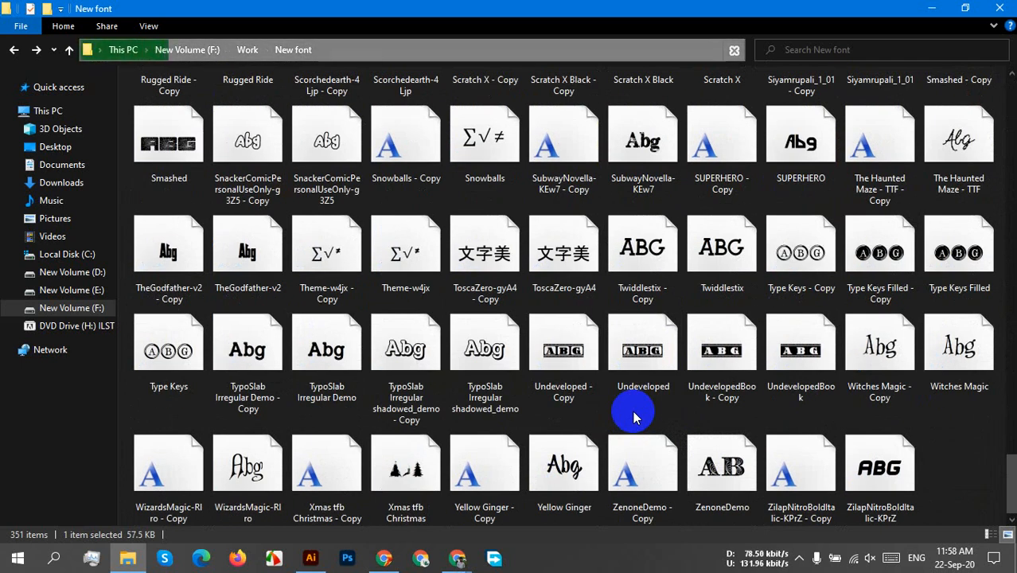
left_click(309, 557)
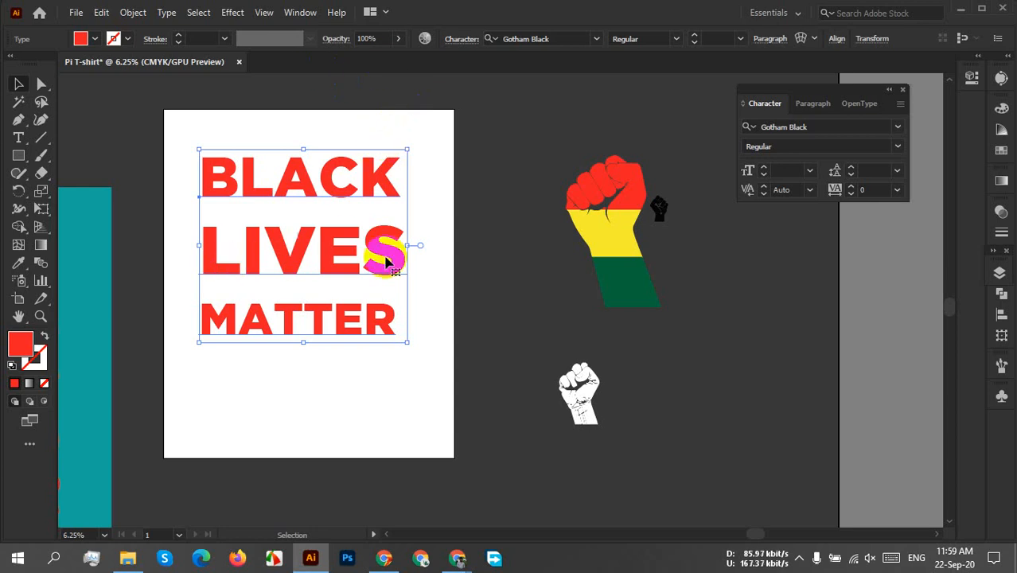
left_click(549, 38)
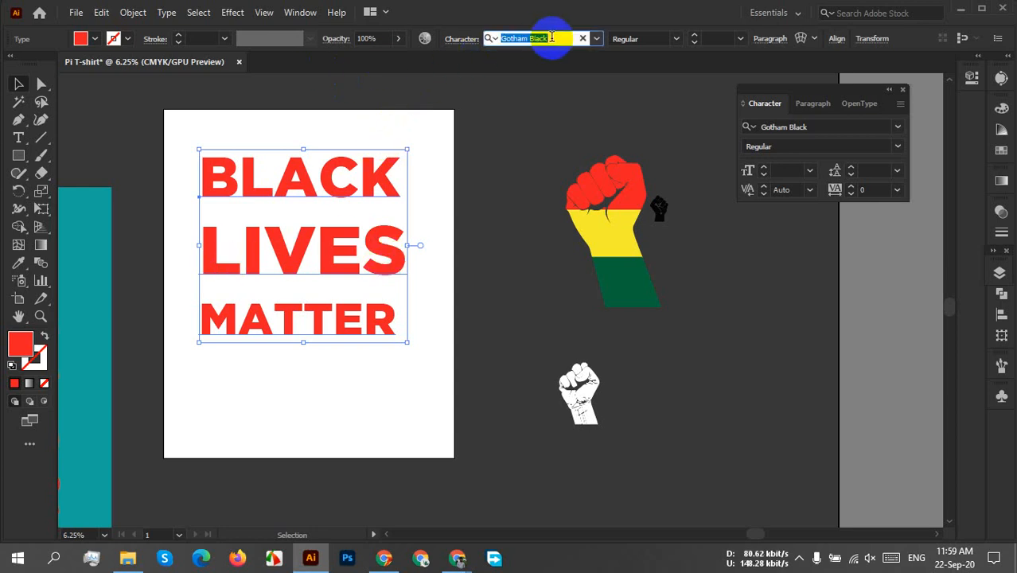
type("pla")
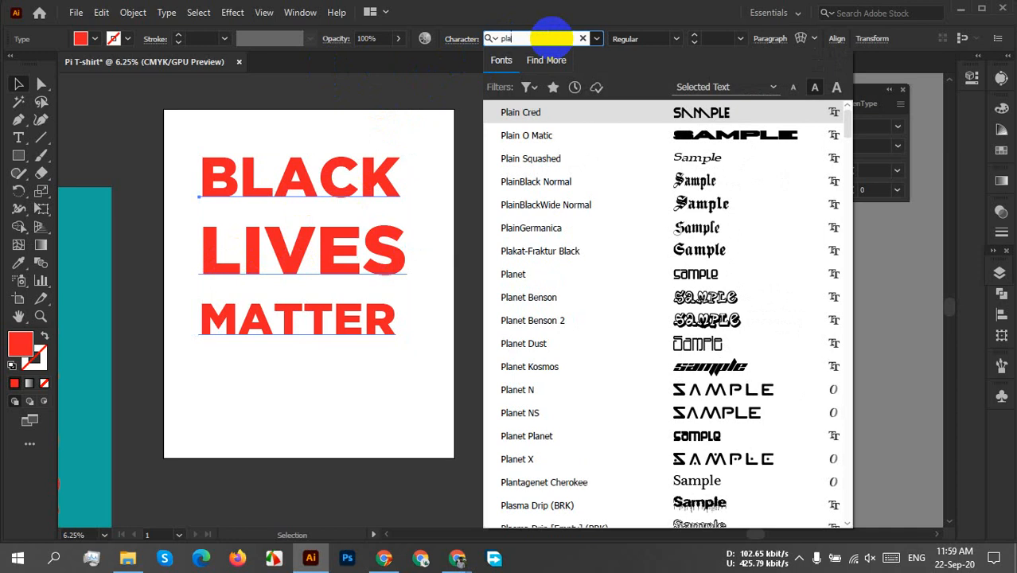
type("s")
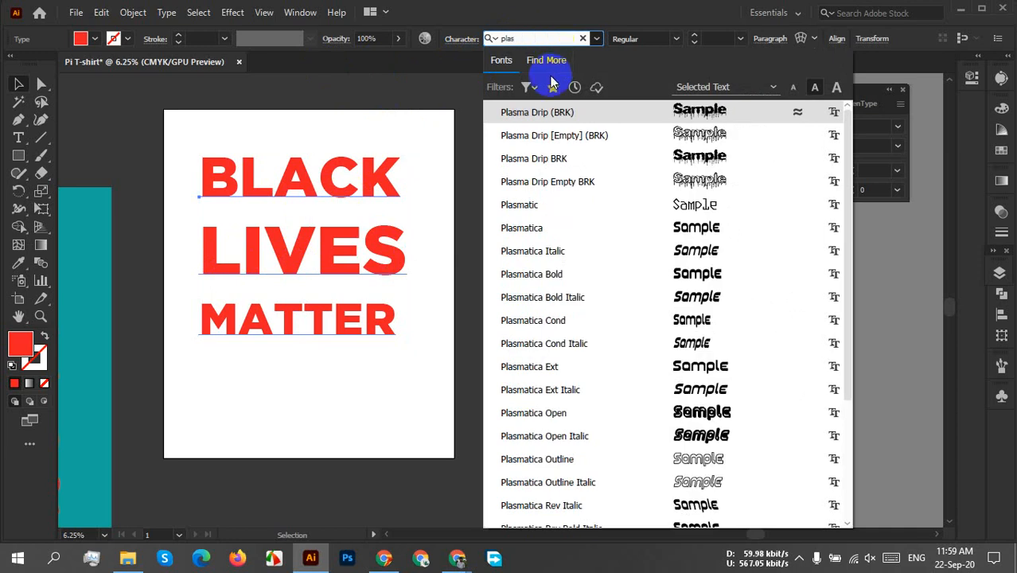
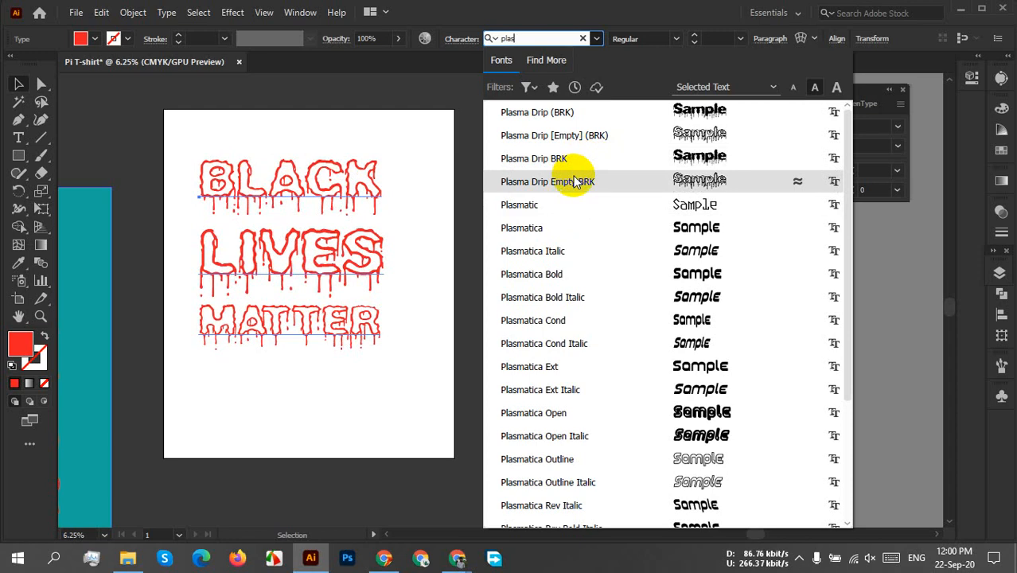
Set the BLACK LIVES MATTER lettering in the Plasma Drip Empty BRK font and fill it with black.
left_click(574, 181)
left_click_drag(270, 315, 466, 340)
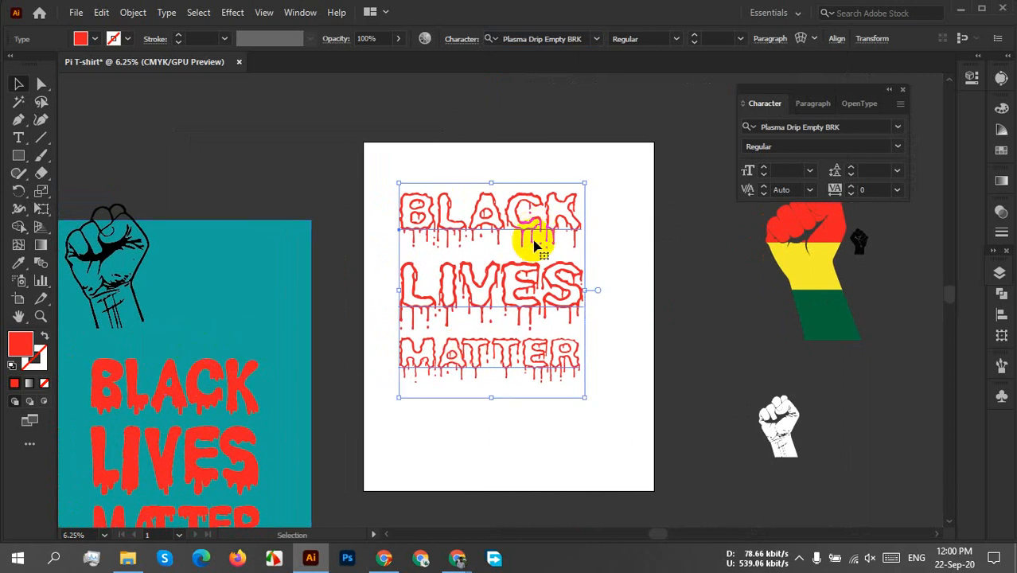
left_click(82, 37)
left_click(41, 63)
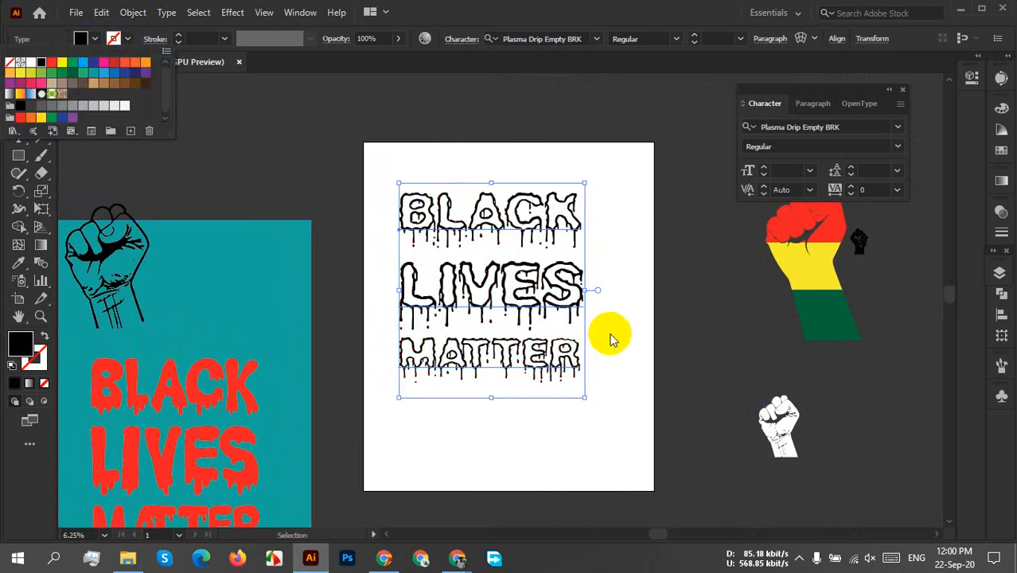
left_click(607, 336)
scroll(603, 332, "up", 2)
key("super")
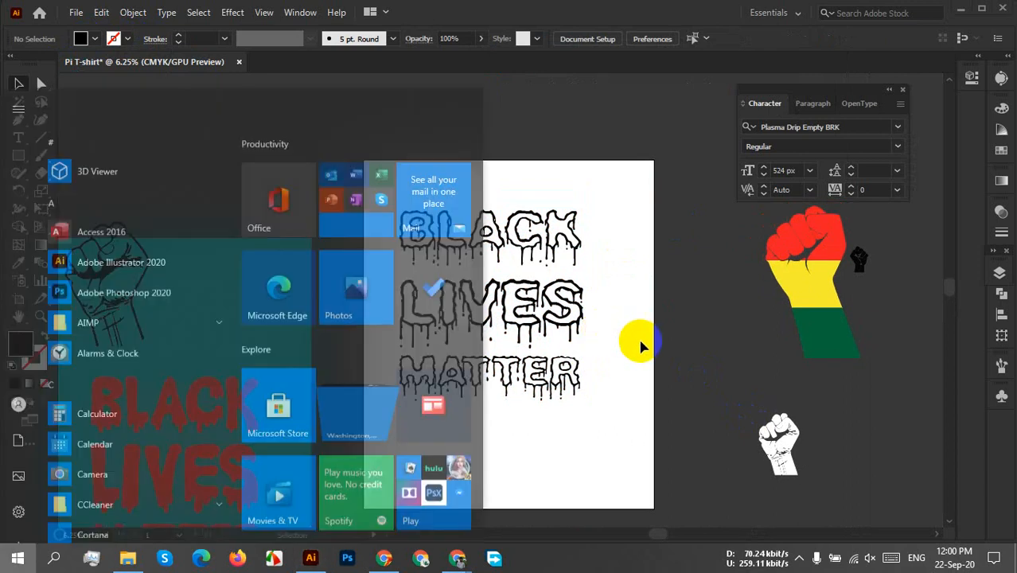
key("super")
scroll(600, 315, "up", 1, "alt")
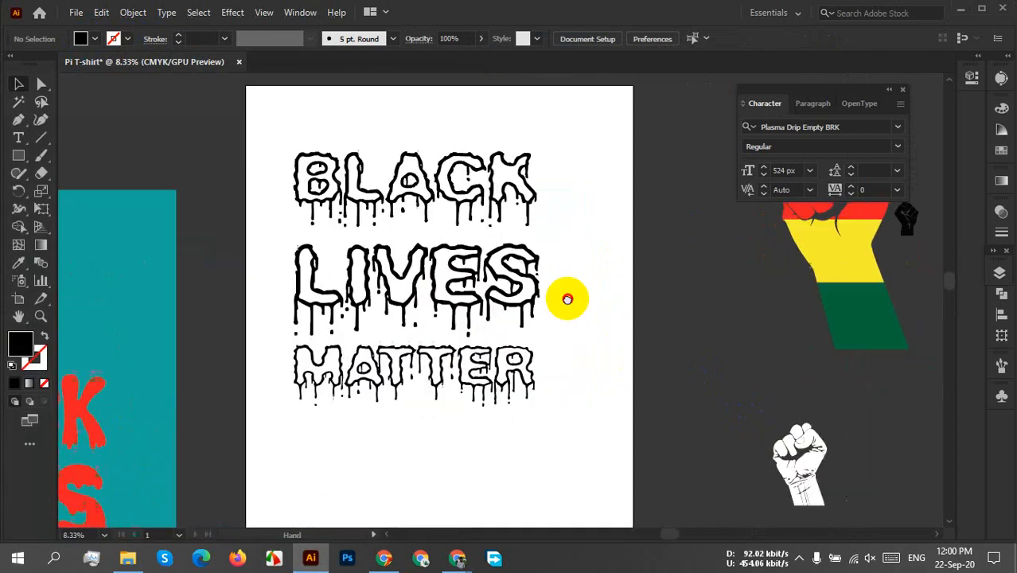
left_click_drag(446, 221, 473, 282)
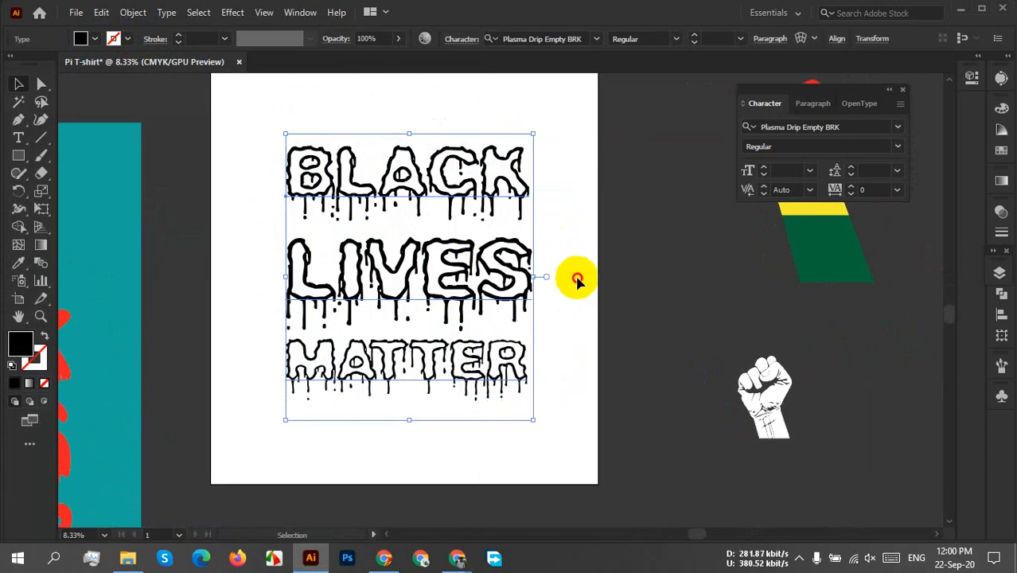
Move the black outlined fist onto the artboard over the word BLACK, shrink it slightly and place it above the letter A.
left_click_drag(410, 163, 587, 274)
left_click_drag(73, 276, 637, 209)
left_click_drag(699, 279, 541, 266)
left_click_drag(442, 206, 398, 203)
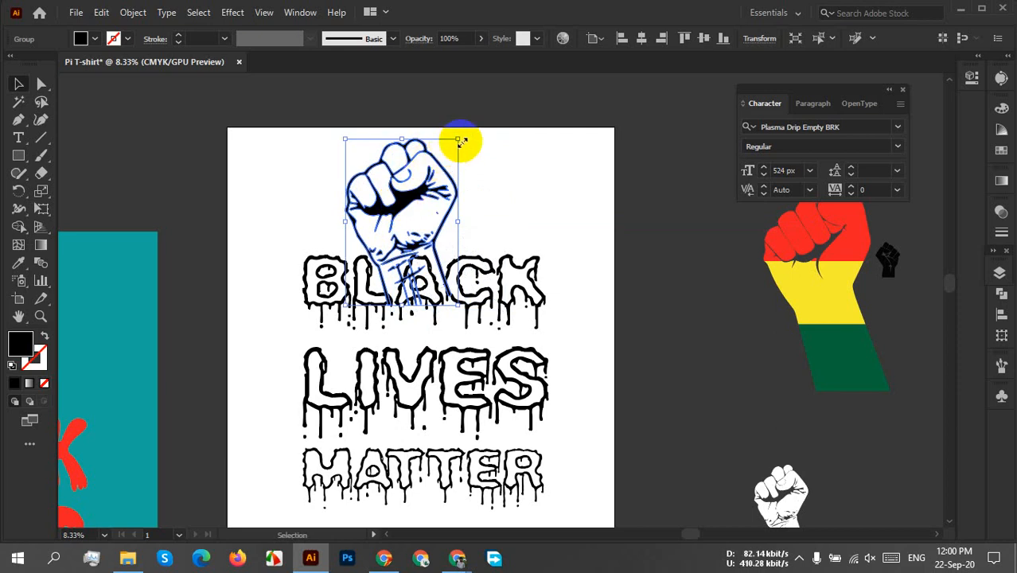
left_click_drag(460, 142, 441, 163)
left_click_drag(398, 229, 413, 229)
left_click(494, 206)
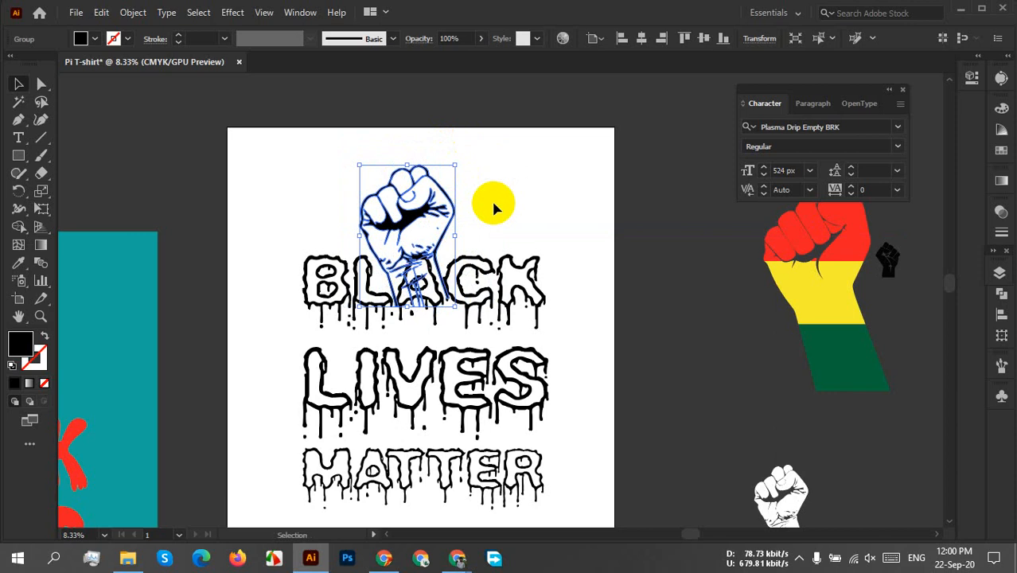
Bring the BLACK LIVES MATTER lettering in front of the fist.
left_click(495, 296)
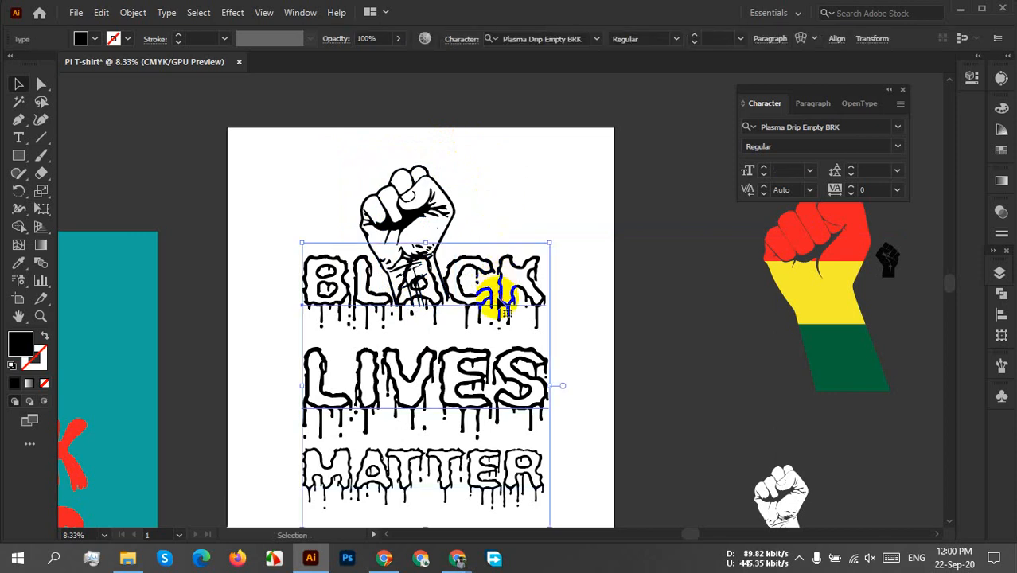
right_click(569, 311)
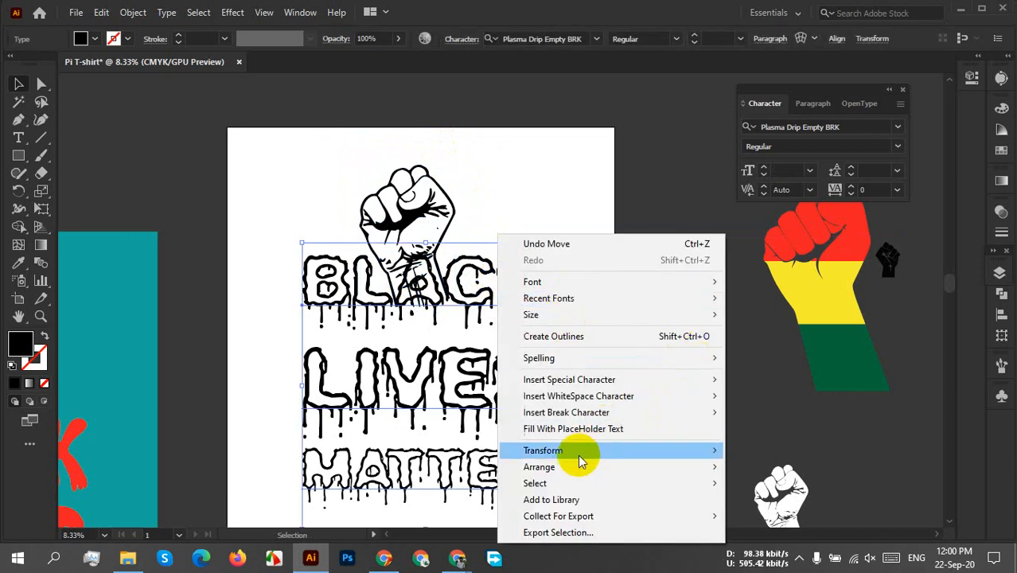
mouse_move(566, 471)
left_click(768, 467)
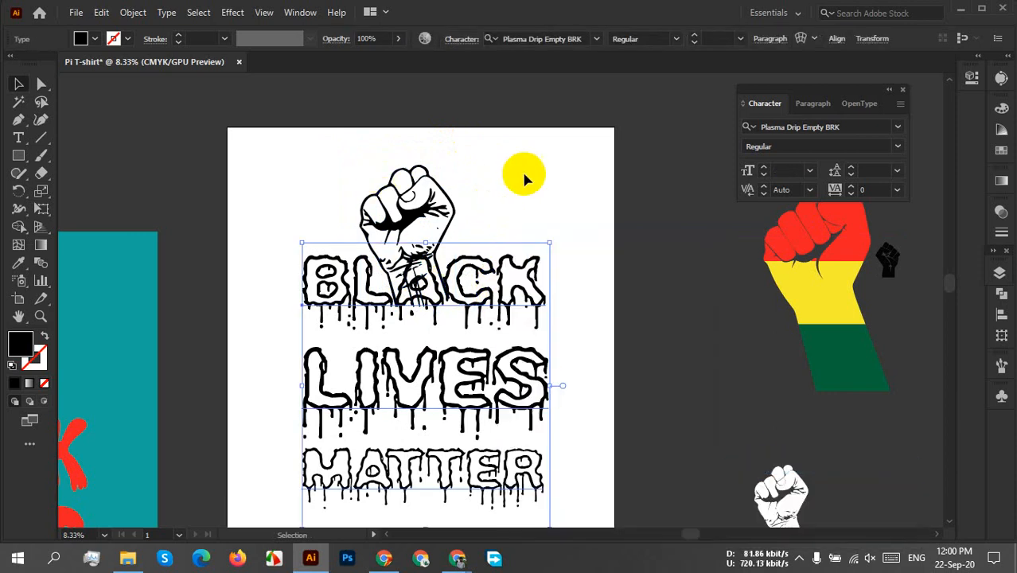
left_click(537, 212)
Lock the BLACK LIVES MATTER lettering.
left_click_drag(557, 404, 569, 311)
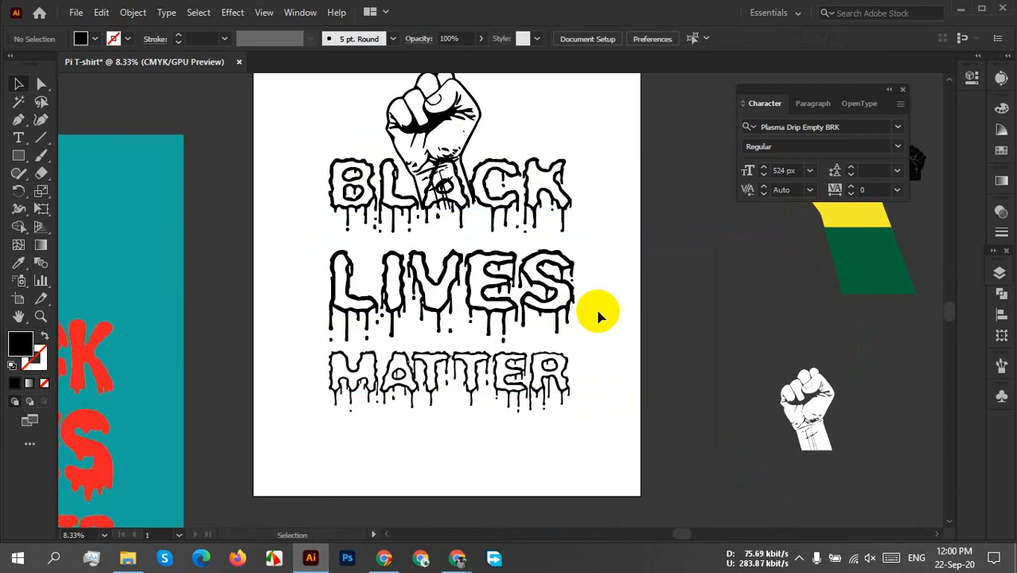
scroll(366, 84, "up", 3)
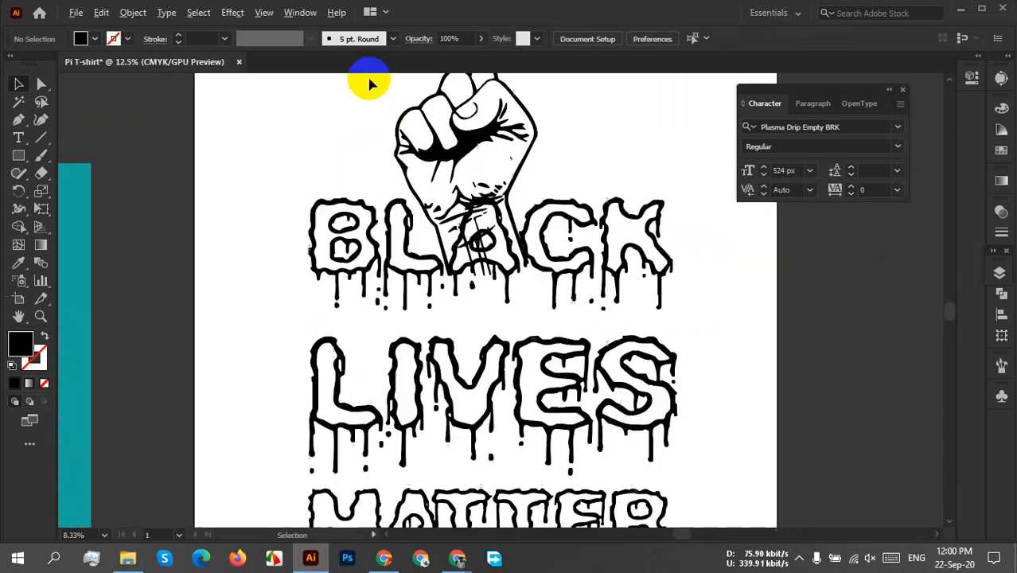
left_click_drag(739, 324, 672, 301)
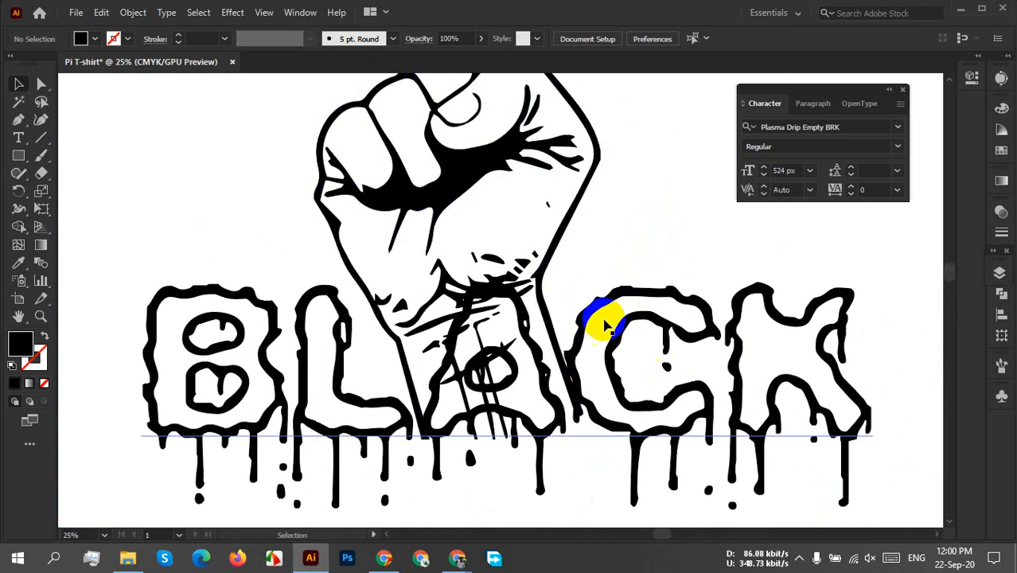
left_click(677, 297)
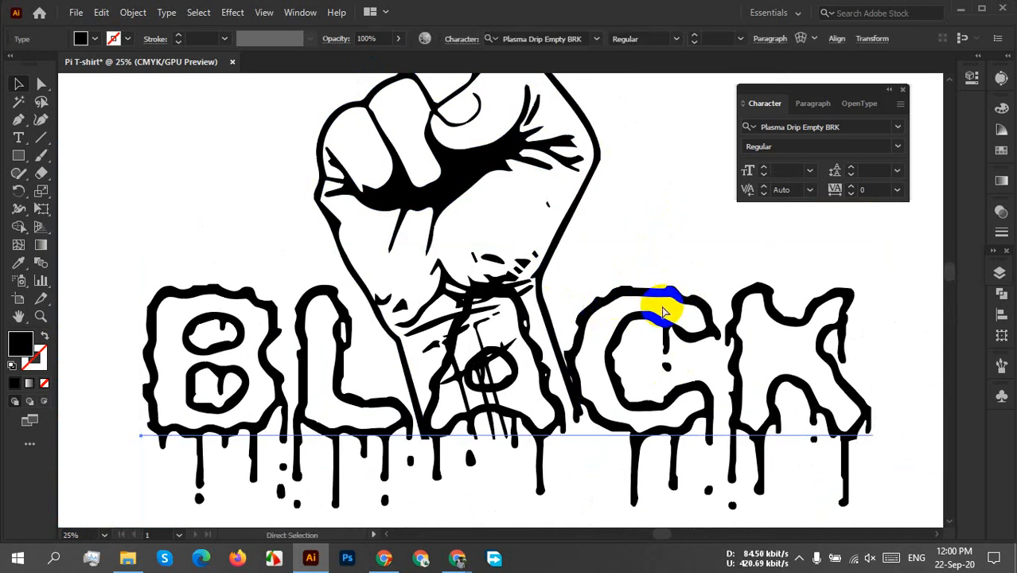
key("ctrl+2")
Erase the fist's wrist lines that run across and inside the letter A, using an enlarged Eraser.
left_click_drag(545, 387, 477, 354)
left_click(41, 173)
mouse_move(395, 296)
left_mouse_down()
mouse_move(422, 282)
mouse_move(398, 272)
left_mouse_up()
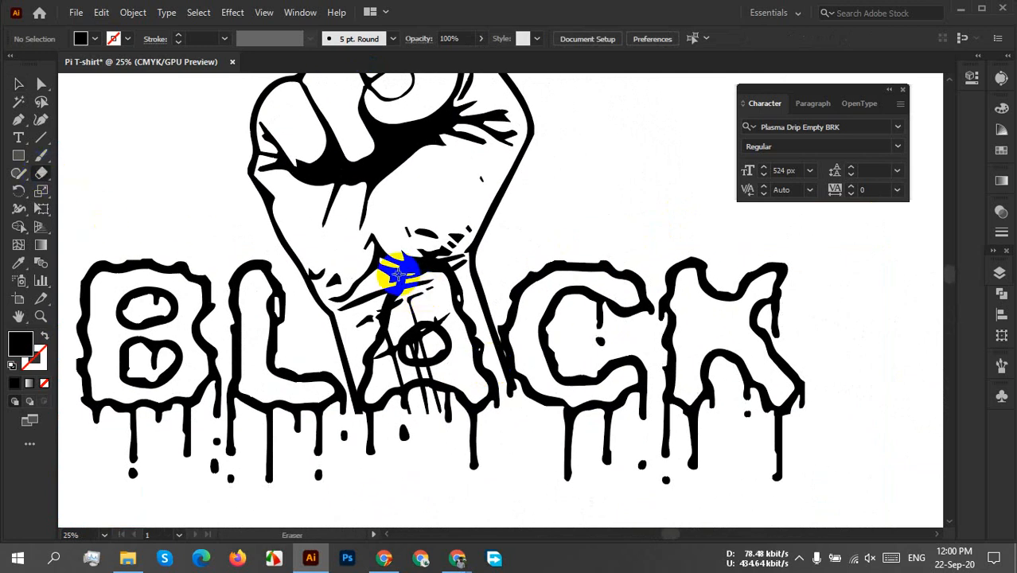
key("bracketright")
key("bracketright")
key("bracketright")
key("bracketright")
key("bracketright")
key("bracketright")
left_click_drag(402, 269, 368, 365)
left_click_drag(427, 292, 420, 239)
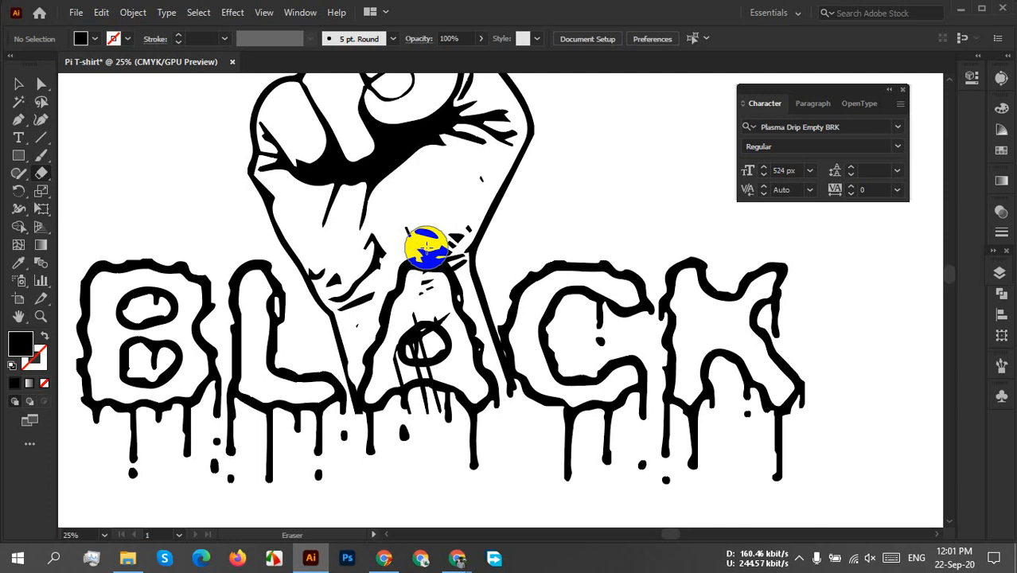
mouse_move(441, 293)
left_mouse_down()
mouse_move(472, 372)
mouse_move(416, 316)
mouse_move(402, 333)
mouse_move(414, 362)
mouse_move(435, 354)
mouse_move(424, 291)
left_mouse_up()
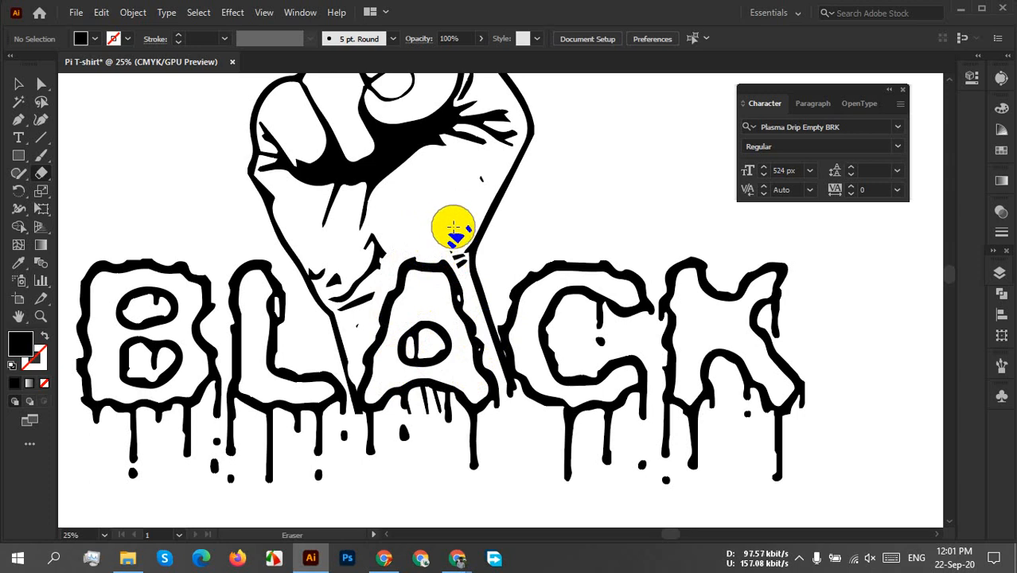
mouse_move(449, 223)
left_mouse_down()
mouse_move(431, 284)
mouse_move(438, 277)
mouse_move(450, 310)
left_mouse_up()
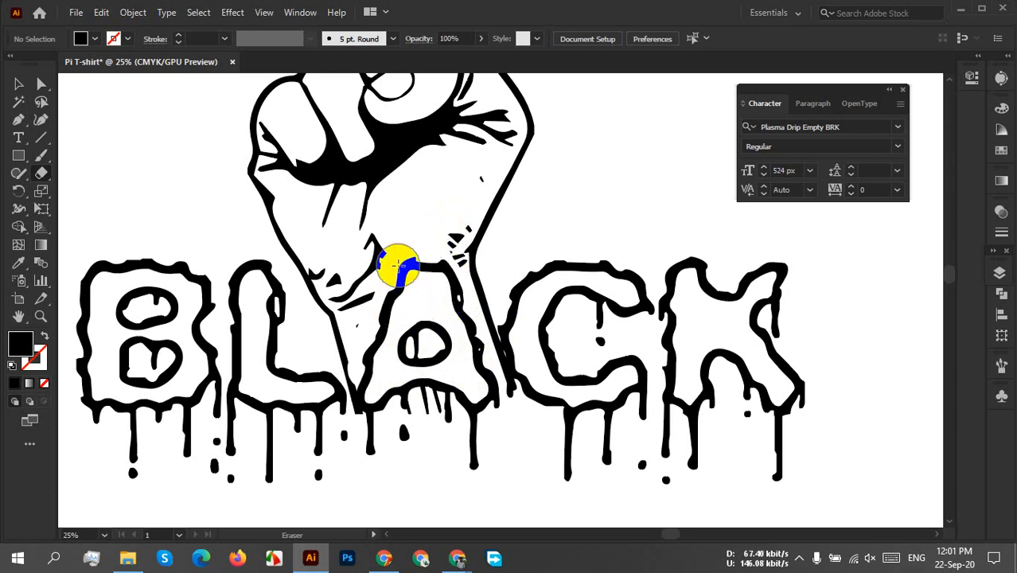
left_click_drag(400, 266, 388, 288)
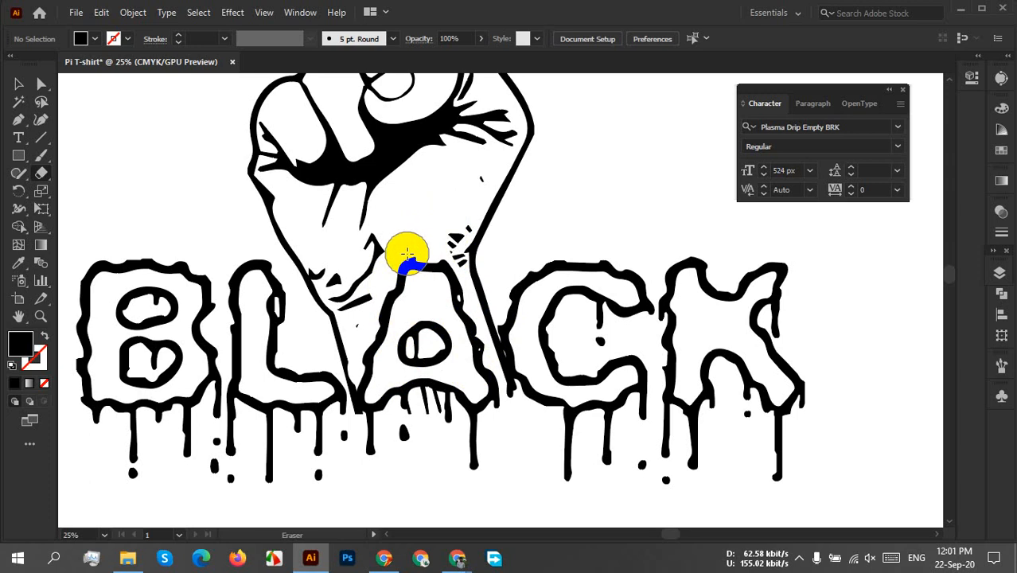
Scale the fist down slightly in two passes so its wrist outline fits closer around the letter A.
scroll(437, 291, "down", 3)
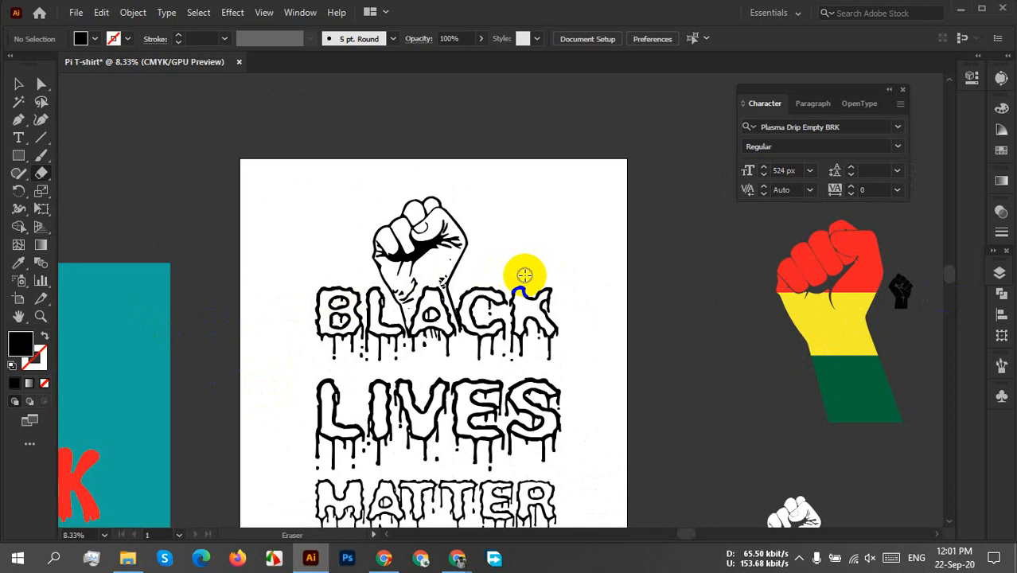
key("v")
left_click(466, 256)
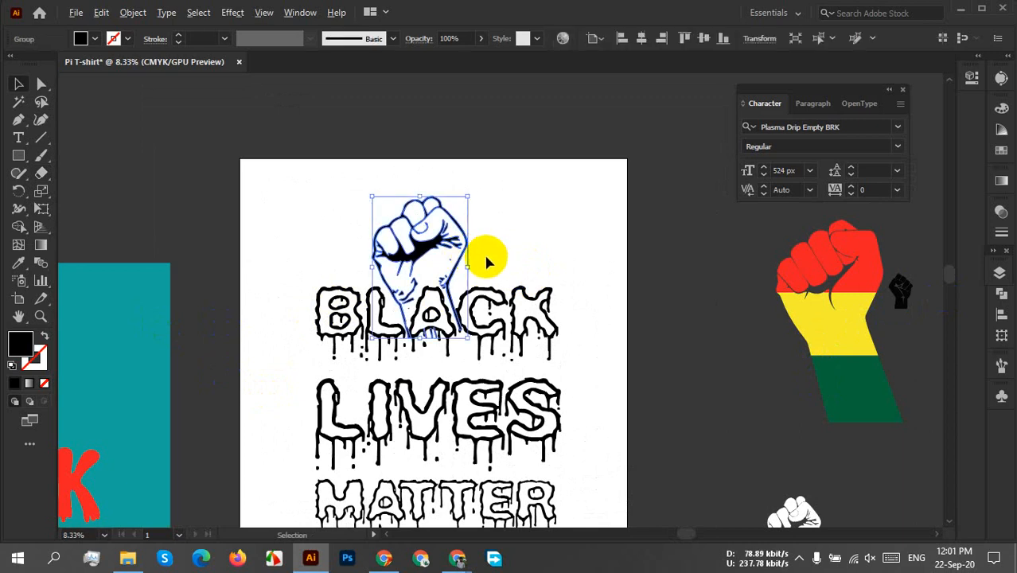
scroll(483, 252, "up", 3)
left_click_drag(484, 257, 525, 275)
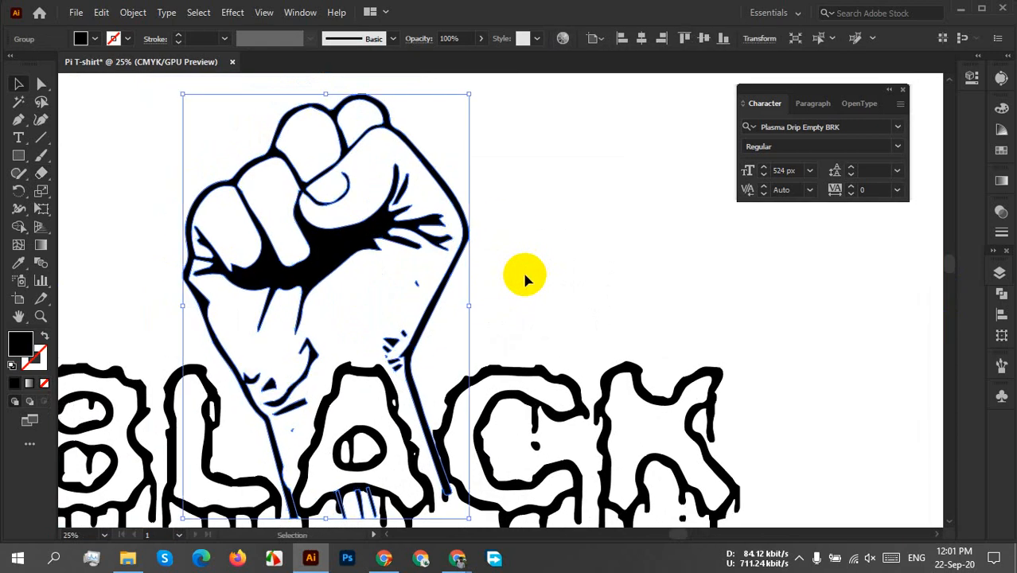
scroll(524, 275, "down", 1)
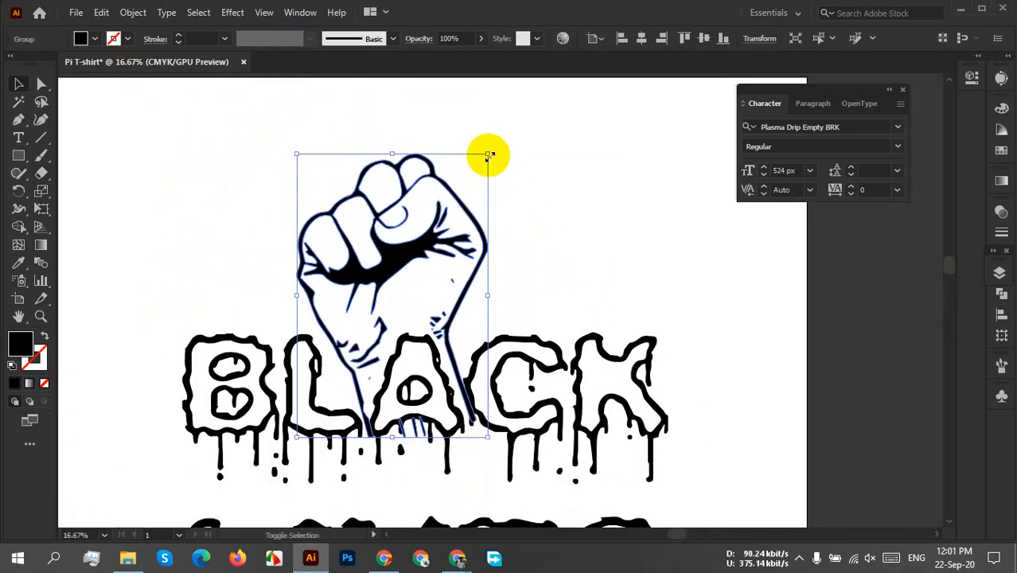
left_click_drag(485, 155, 479, 168)
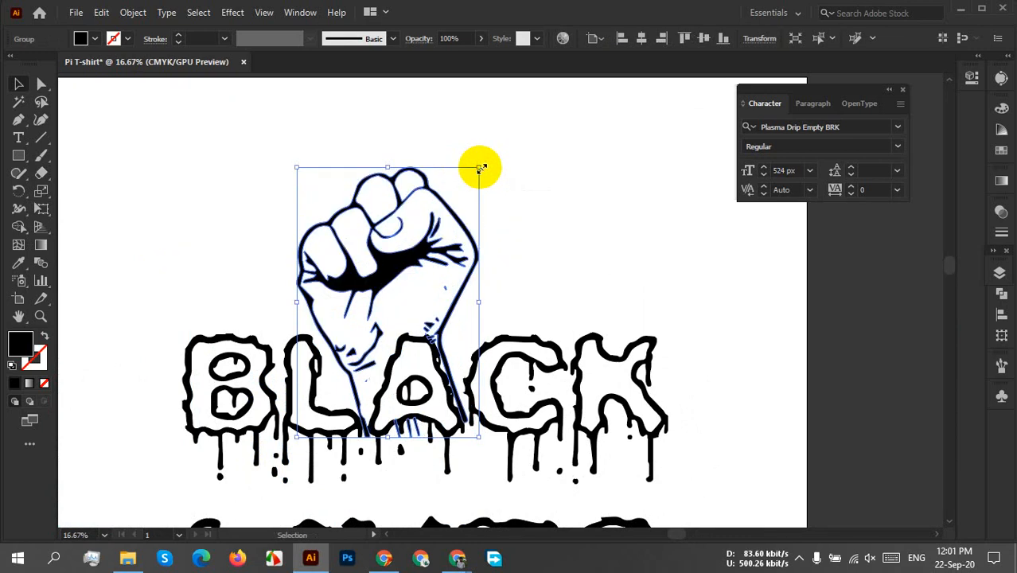
left_click(522, 172)
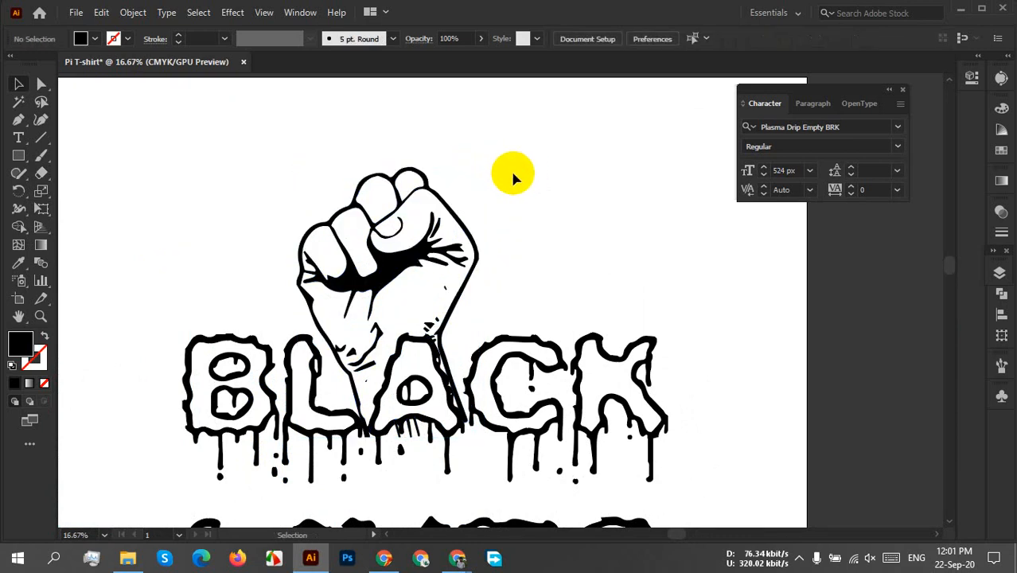
left_click(426, 210)
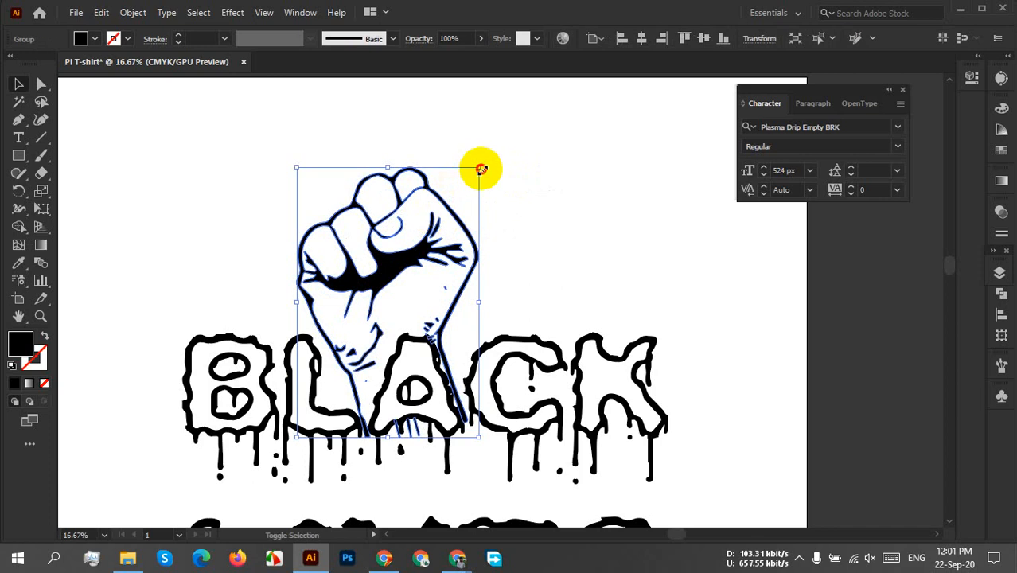
left_click_drag(481, 169, 475, 172)
left_click(522, 169)
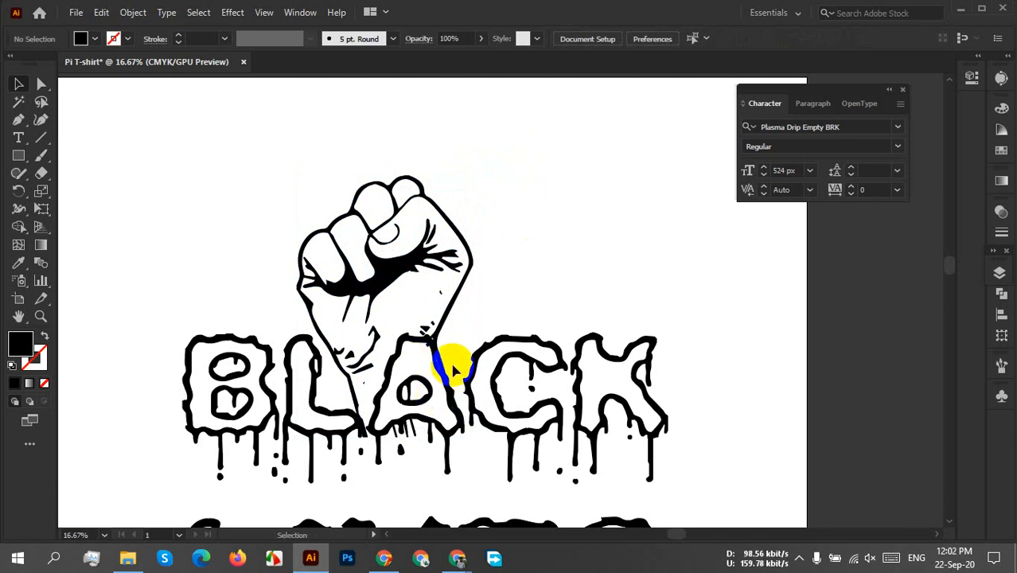
Erase the fist's leftover wrist marks at the top of the letter A and in the gap beside the C.
left_click(41, 175)
mouse_move(432, 338)
left_mouse_down()
mouse_move(445, 347)
mouse_move(424, 322)
mouse_move(423, 334)
left_mouse_up()
mouse_move(473, 357)
left_mouse_down()
mouse_move(488, 370)
mouse_move(468, 402)
mouse_move(480, 389)
mouse_move(460, 391)
left_mouse_up()
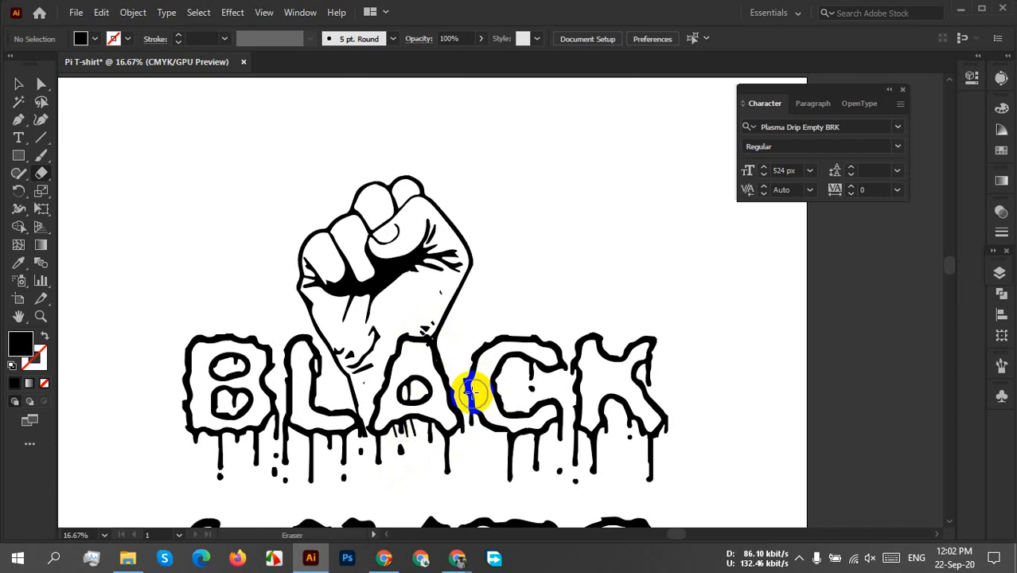
scroll(427, 336, "up", 4)
mouse_move(396, 279)
left_mouse_down()
mouse_move(397, 265)
mouse_move(381, 345)
mouse_move(362, 370)
mouse_move(381, 394)
left_mouse_up()
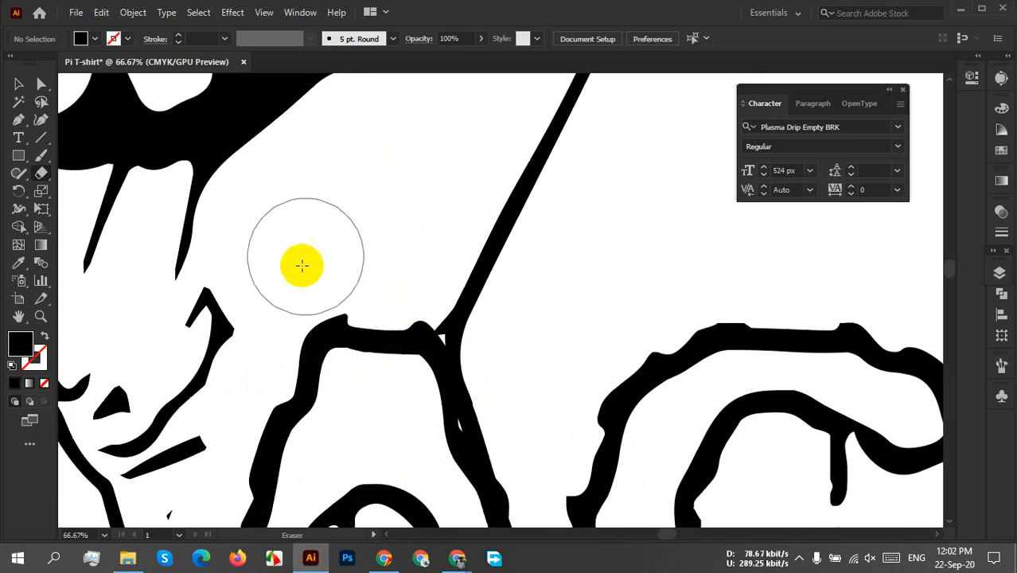
left_click_drag(280, 470, 370, 261)
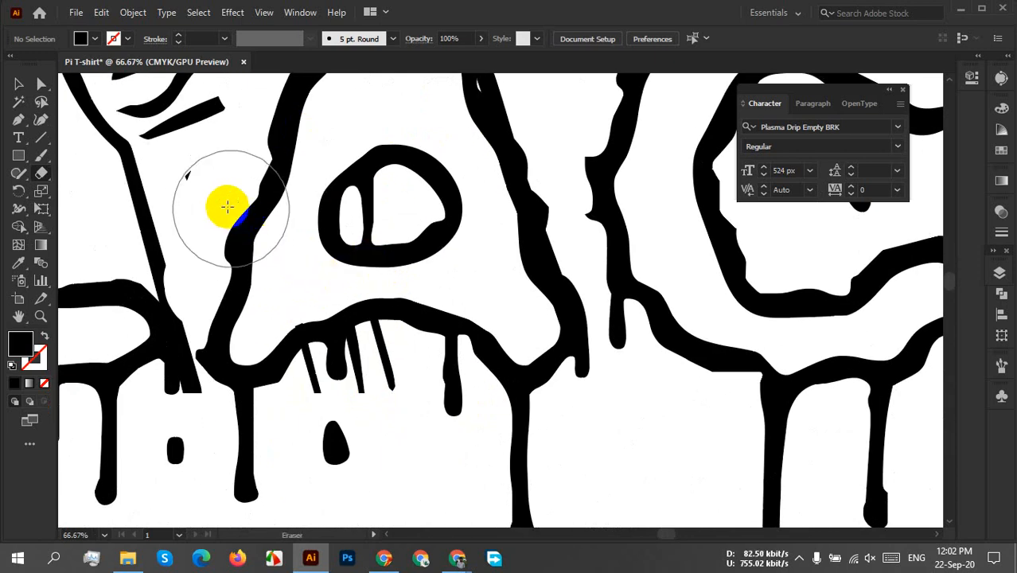
scroll(333, 227, "down", 5)
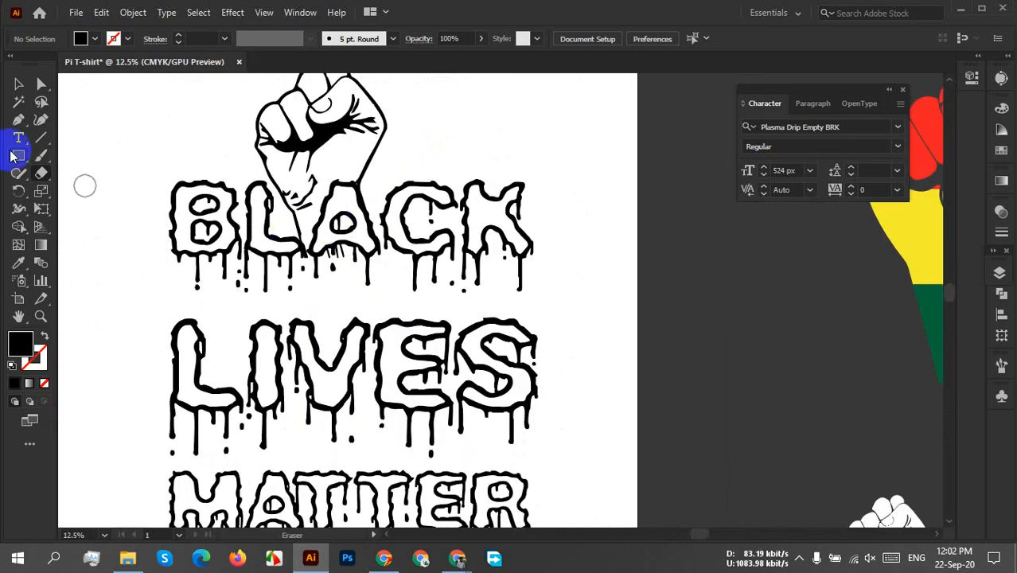
left_click(18, 84)
Try enlarging the fist behind the word BLACK, and undo the resize.
scroll(444, 148, "down", 1)
scroll(444, 149, "down", 1)
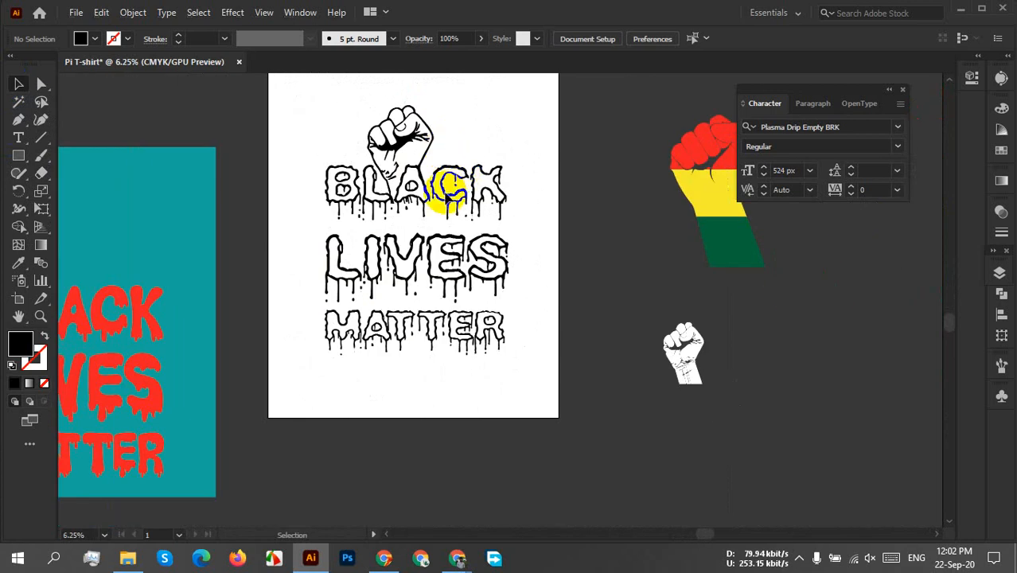
scroll(426, 215, "up", 3)
left_click_drag(414, 191, 449, 359)
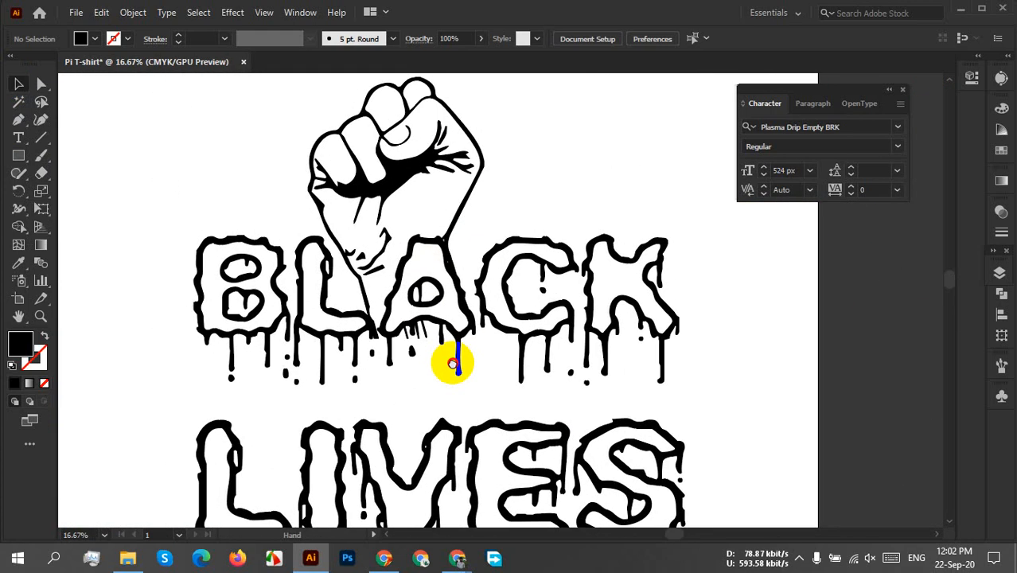
left_click(475, 163)
left_click_drag(488, 73, 512, 57)
left_click(589, 151)
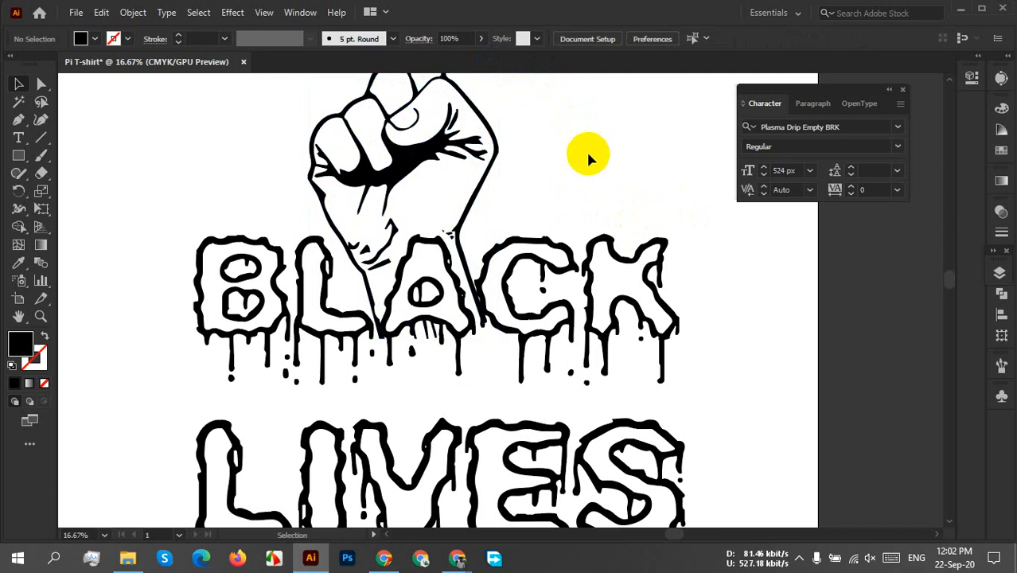
key("ctrl+z")
left_click(583, 155)
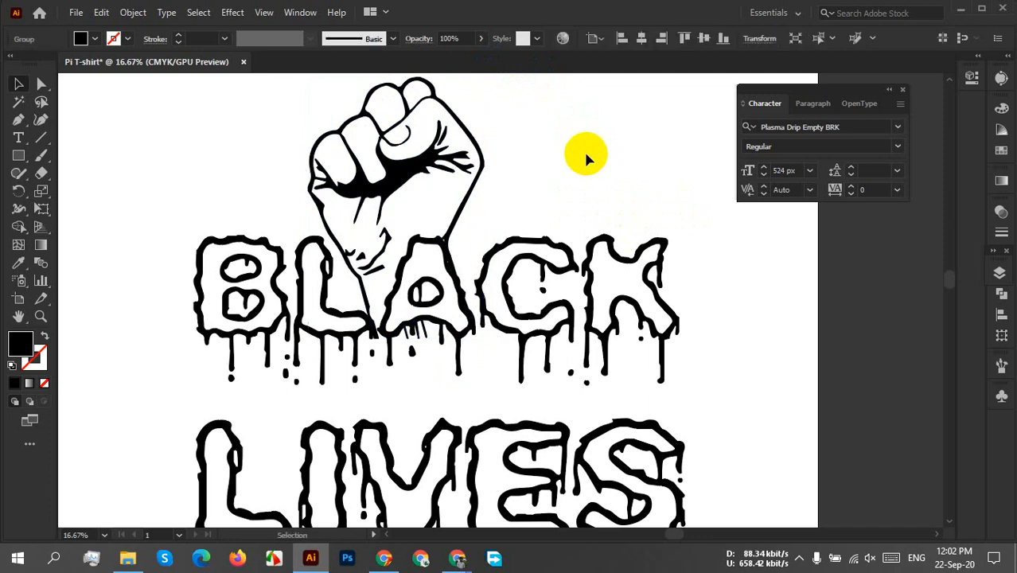
Unlock all objects and select the fist together with the BLACK, LIVES and MATTER lettering.
scroll(576, 160, "down", 2)
left_click_drag(576, 160, 561, 191)
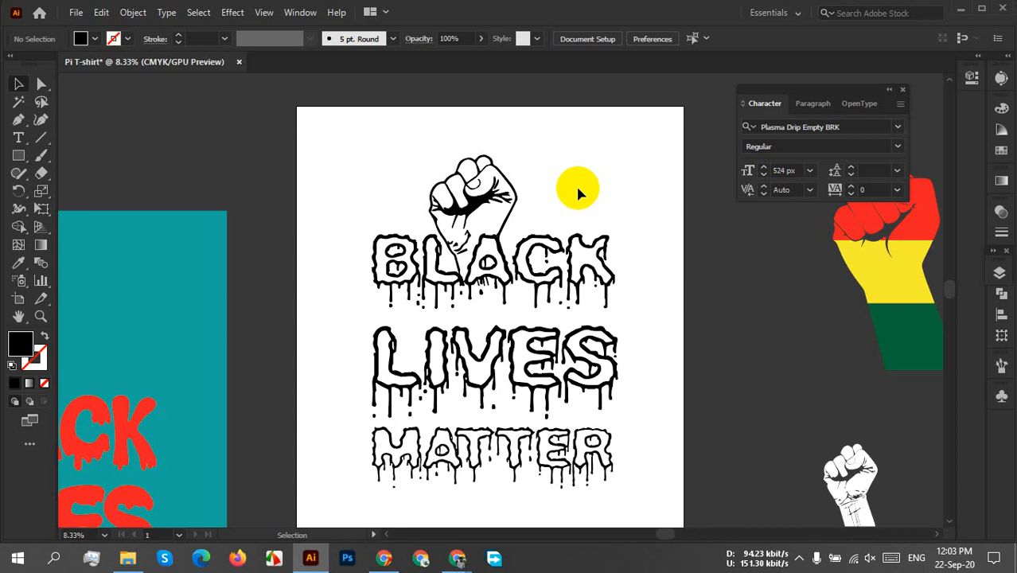
scroll(674, 86, "down", 3)
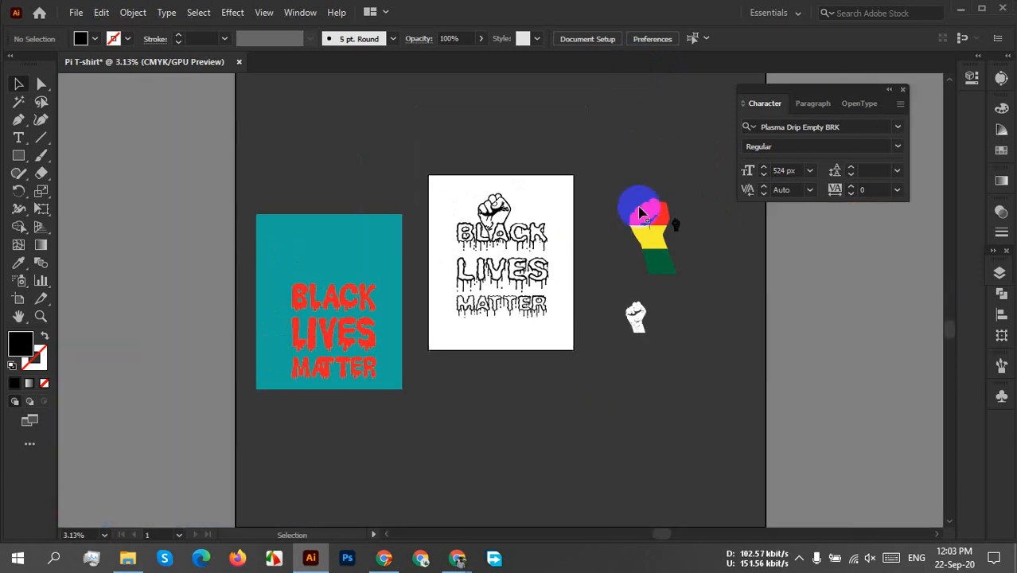
scroll(536, 323, "up", 3)
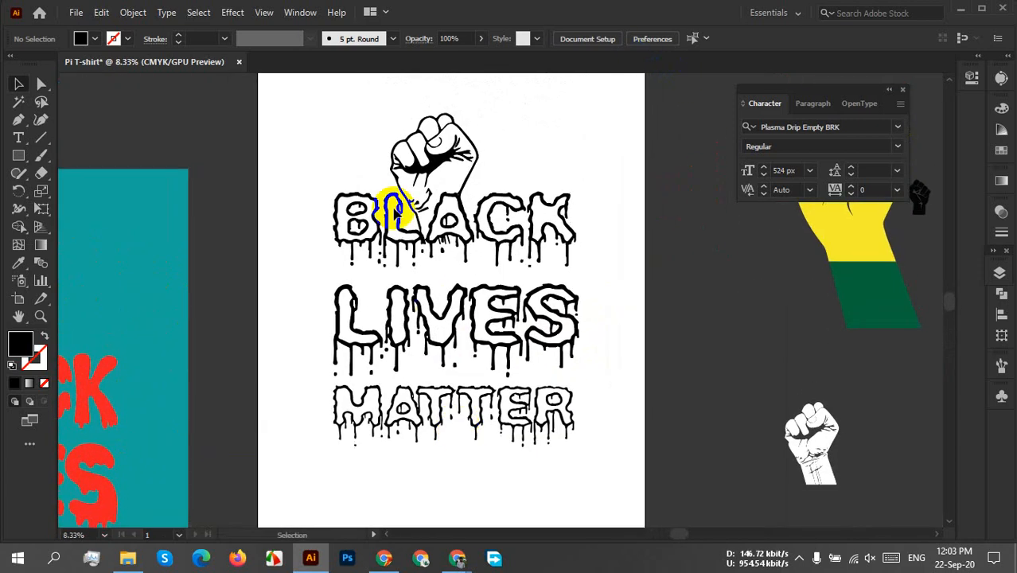
left_click_drag(329, 174, 556, 465)
left_click(261, 265)
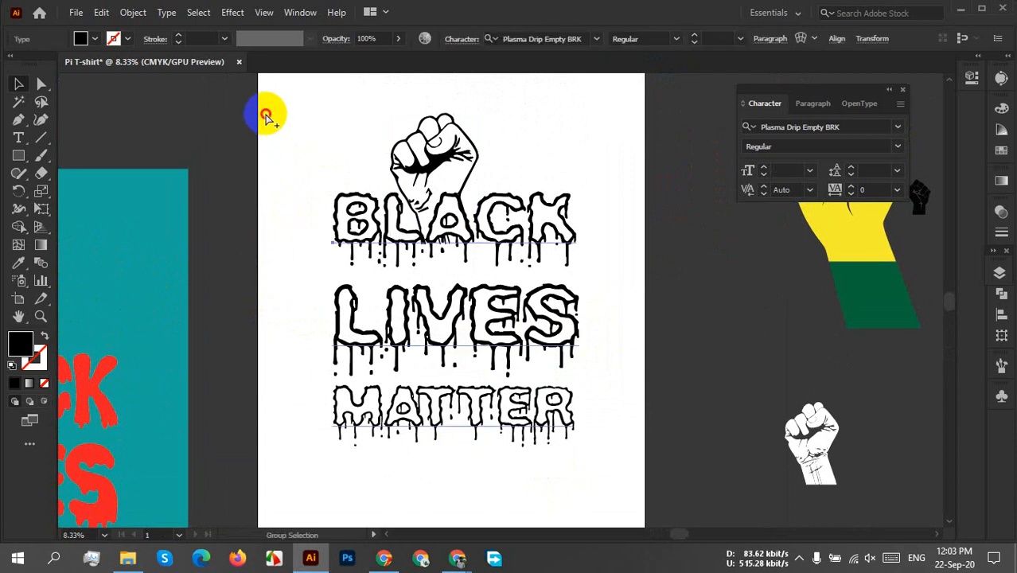
left_click_drag(268, 113, 611, 557)
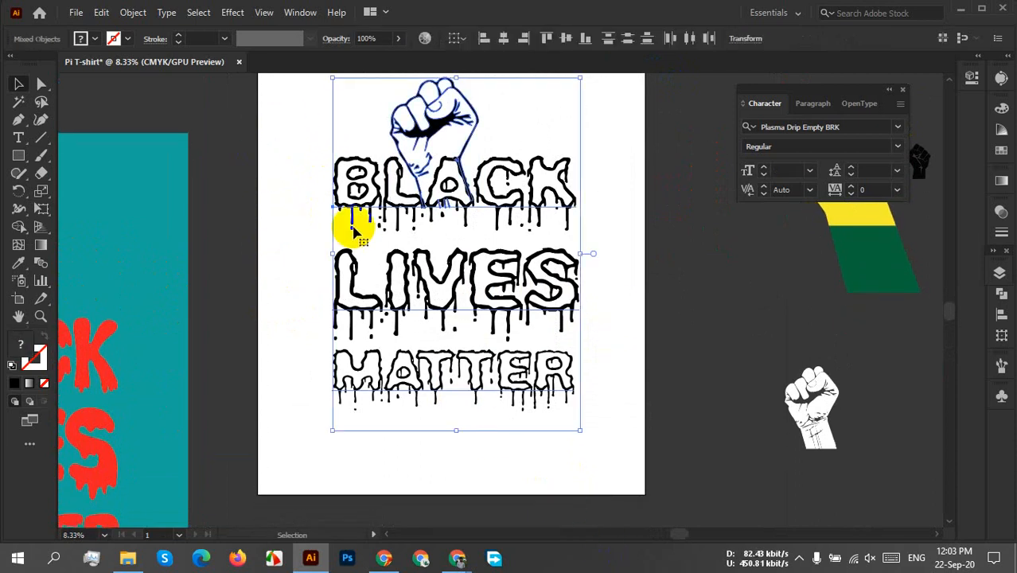
left_click(323, 188)
left_click_drag(323, 116, 591, 488)
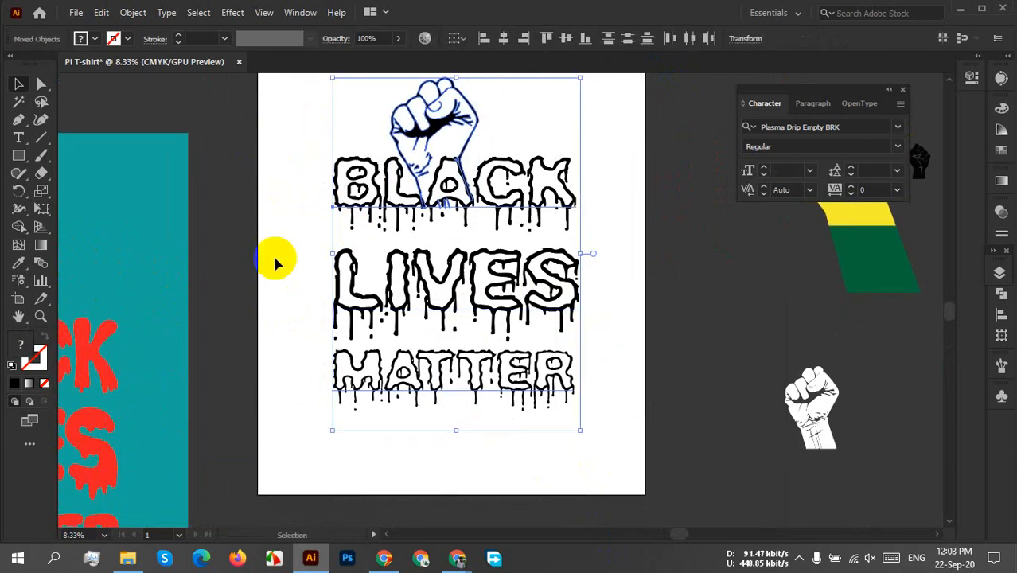
Try a red fill on the fist and all three words, and undo the colour change.
left_click(80, 39)
left_click(51, 63)
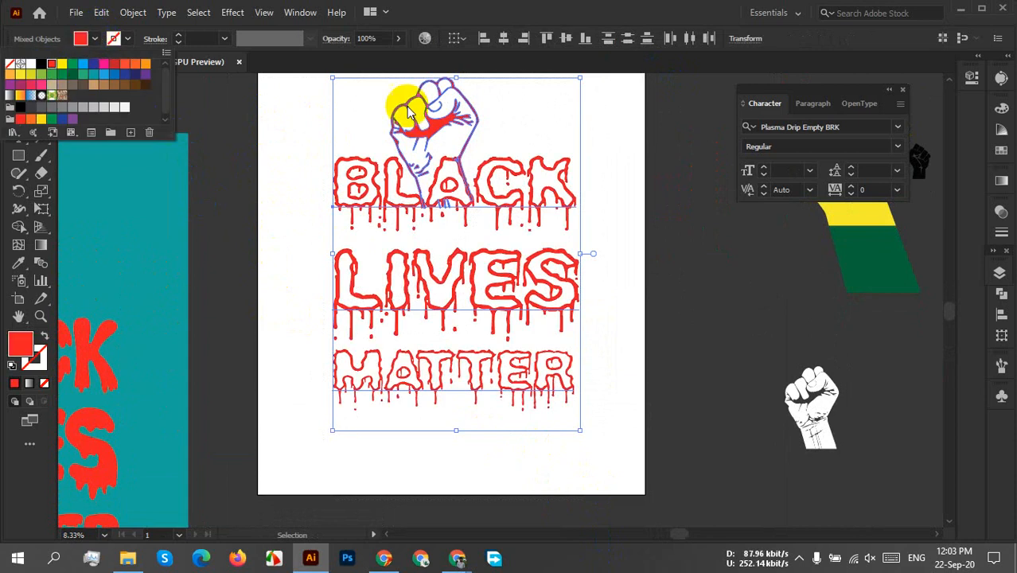
left_click(629, 181)
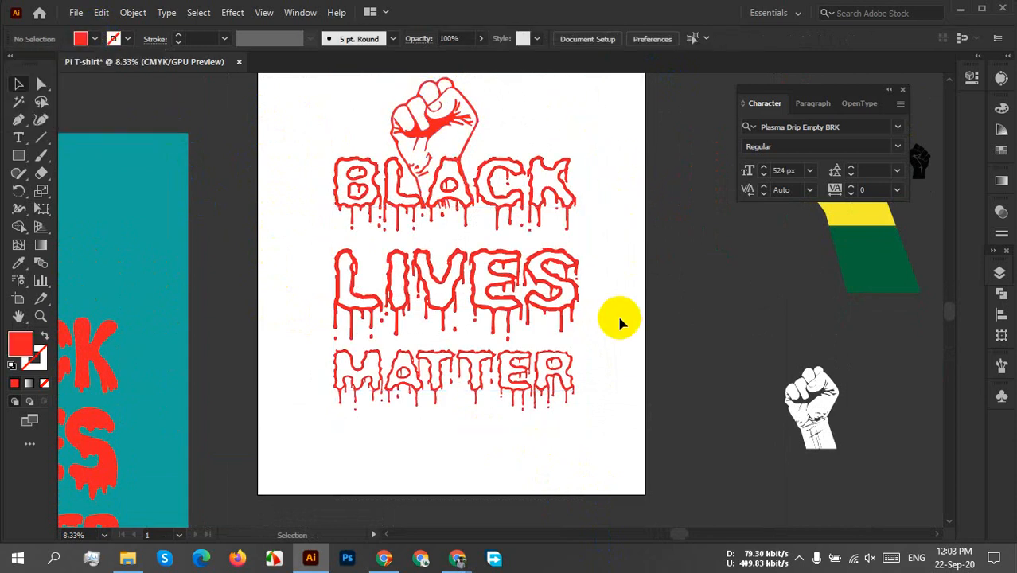
scroll(620, 321, "up", 2)
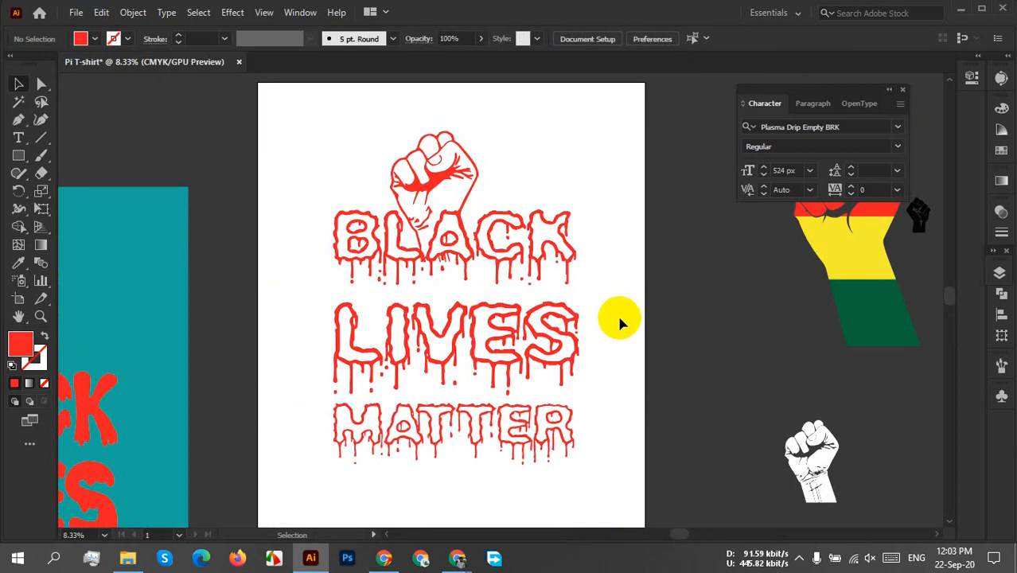
key("ctrl+z")
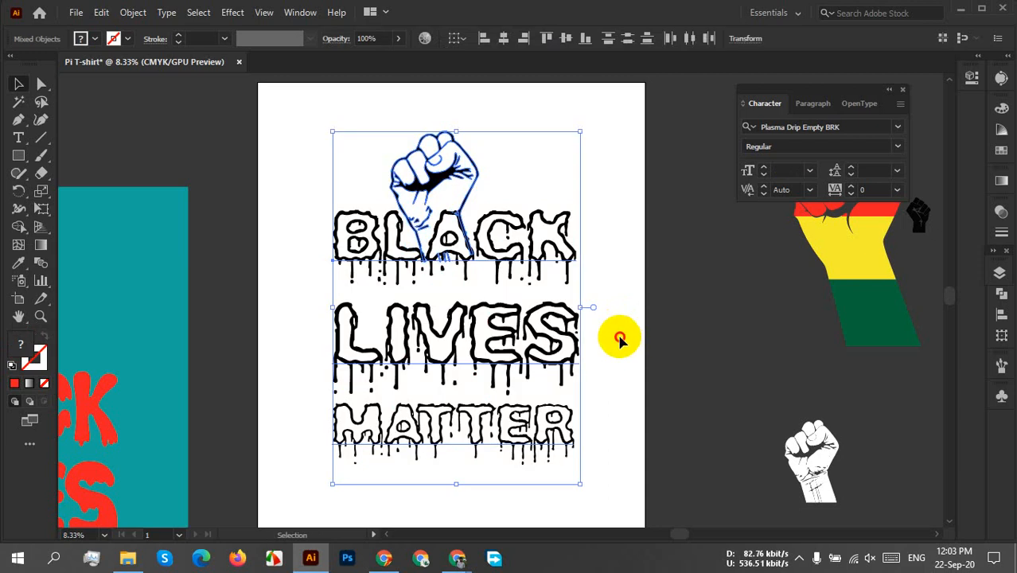
left_click(620, 337)
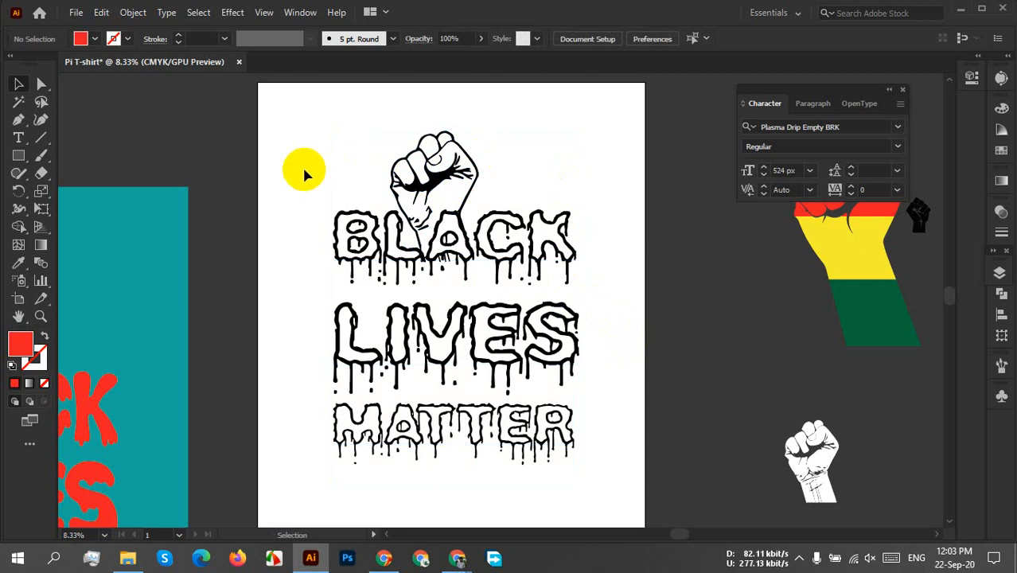
Group the fist with the three words of outlined lettering.
left_click_drag(302, 166, 581, 469)
right_click(504, 294)
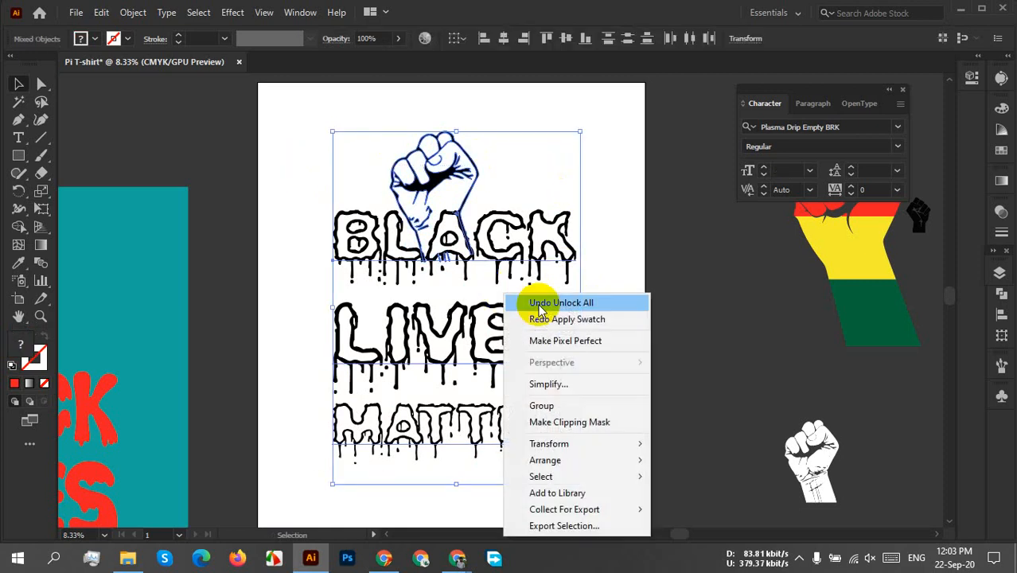
left_click(546, 406)
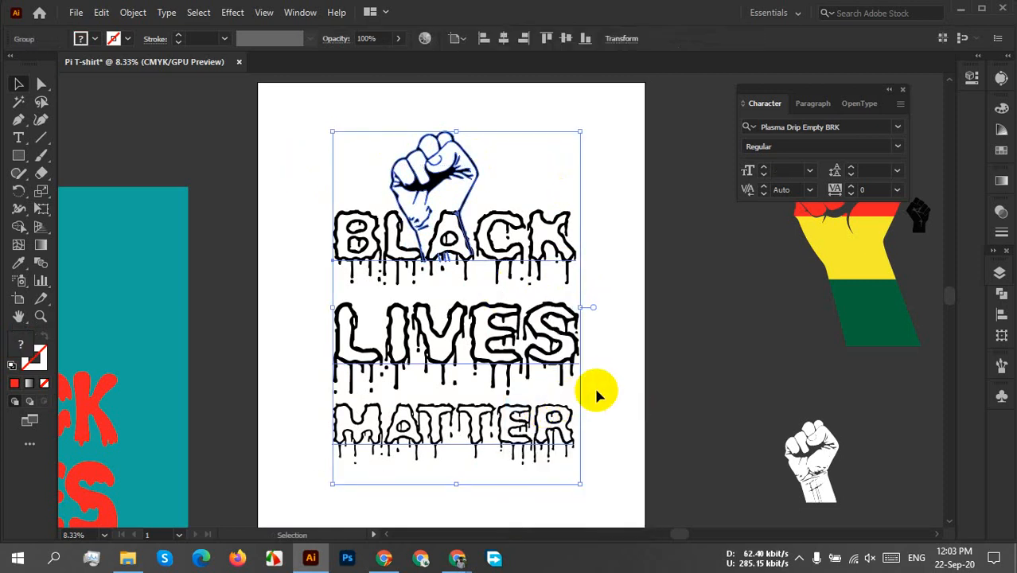
Fill the teal background rectangle beside the artboard with black.
left_click_drag(242, 357, 198, 291)
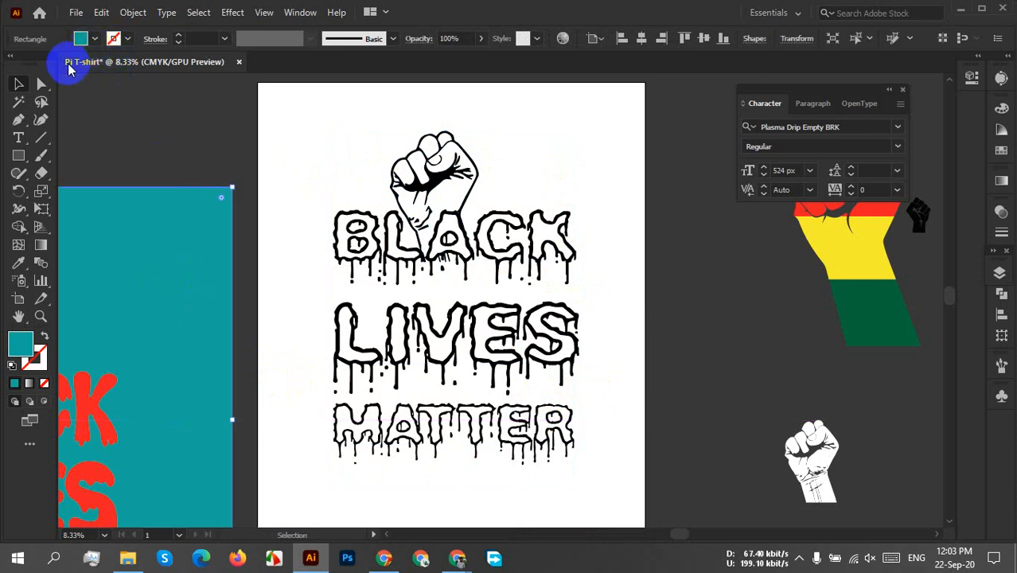
left_click(80, 38)
left_click(42, 63)
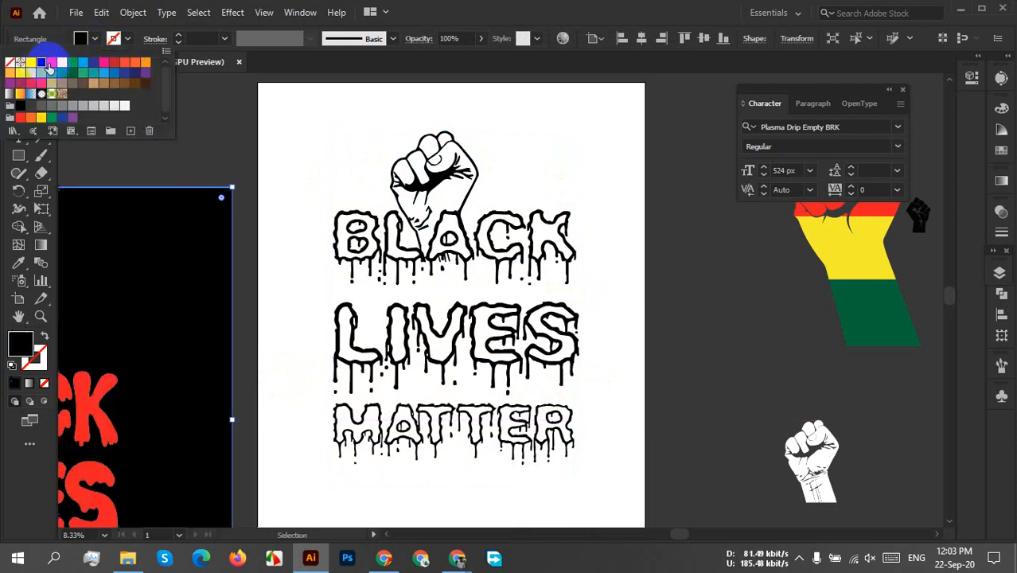
left_click(544, 183)
left_click(544, 183)
Recolour the grouped fist and lettering with a light gray fill.
left_click_drag(521, 132, 404, 309)
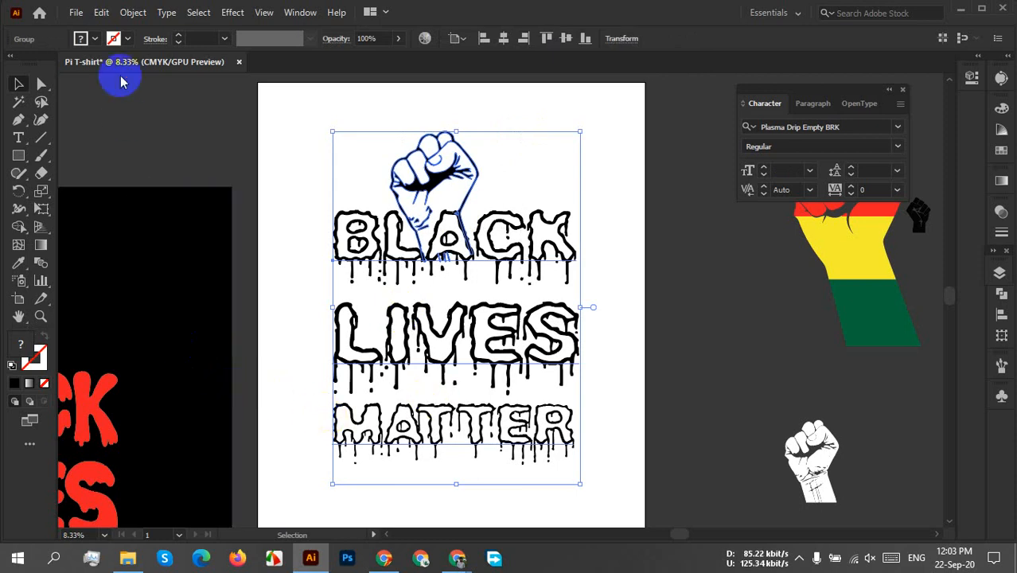
left_click(91, 38)
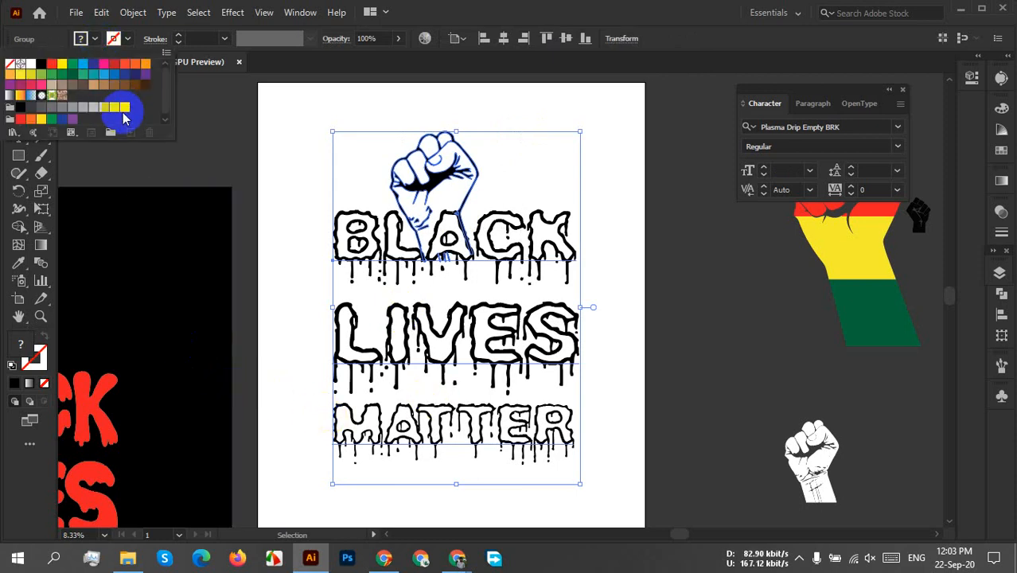
left_click(124, 109)
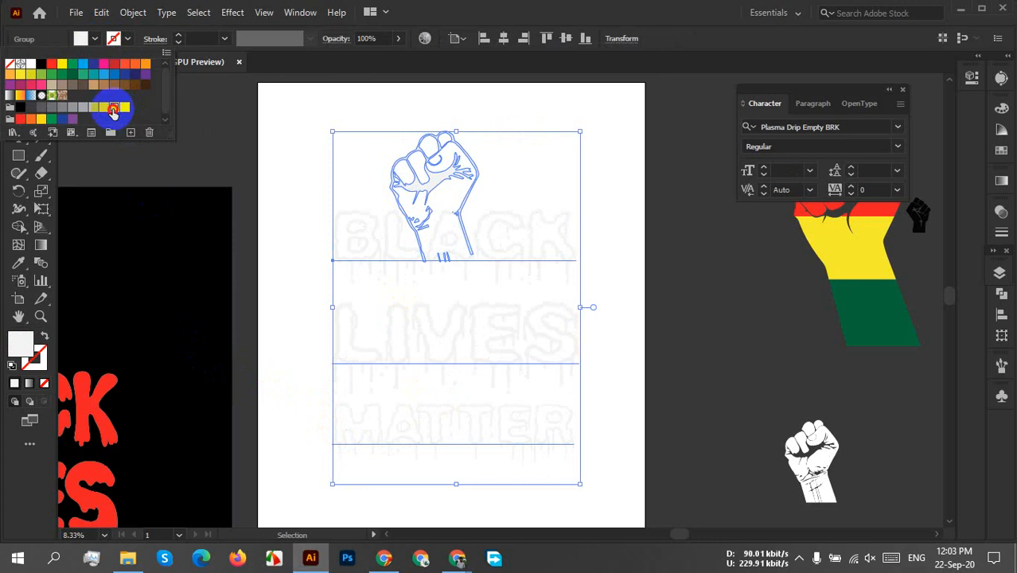
left_click(116, 109)
left_click(602, 182)
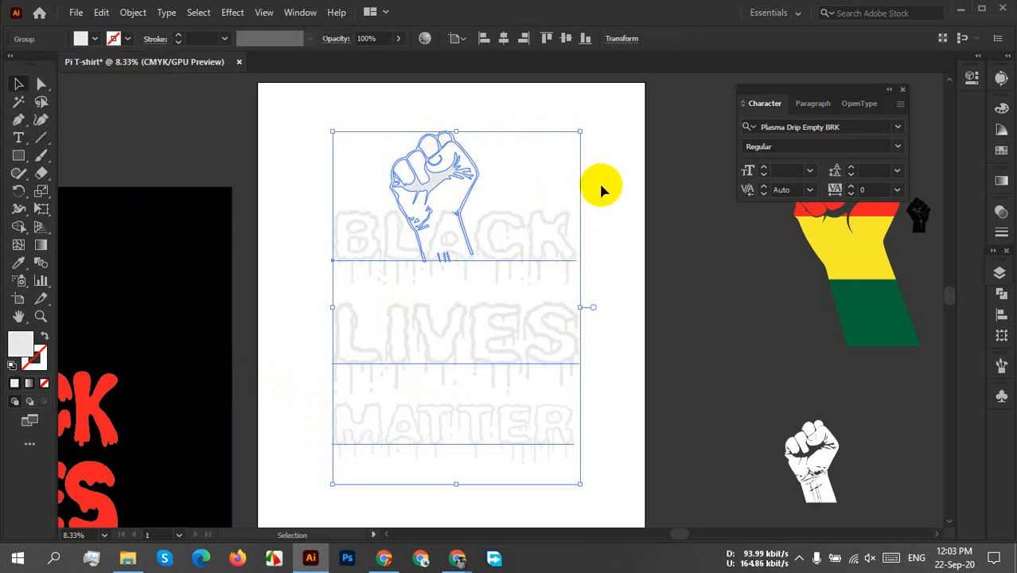
left_click(598, 180)
Centre the black rectangle on the artboard horizontally and vertically, so it backs the fist and lettering.
left_click(195, 297)
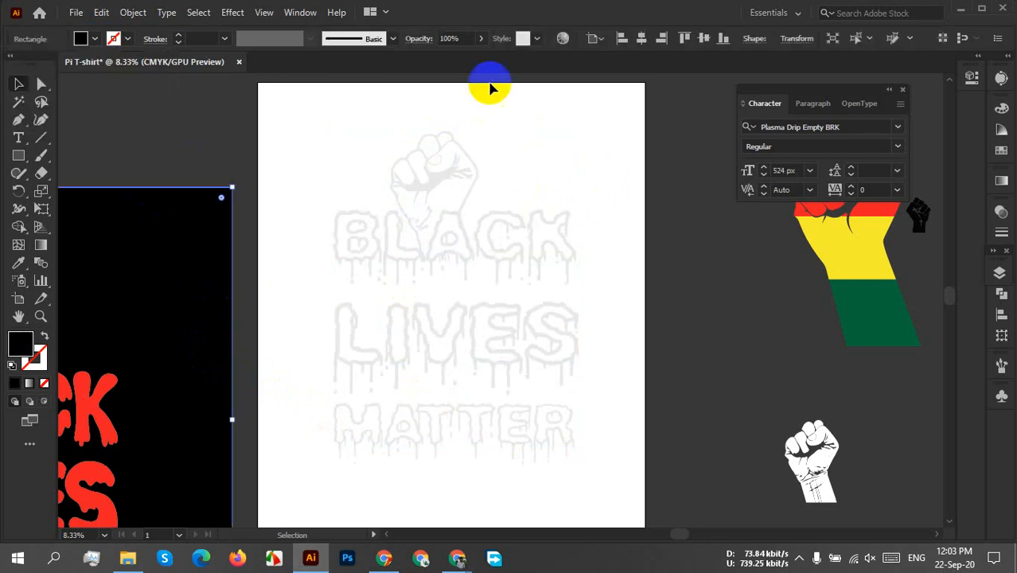
left_click(641, 38)
left_click(709, 41)
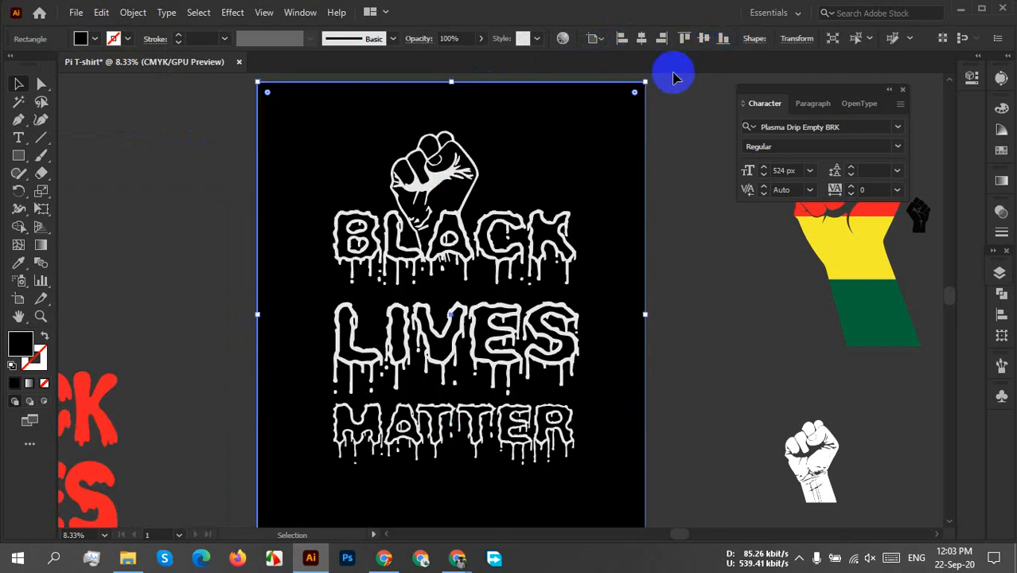
right_click(601, 208)
left_click(684, 194)
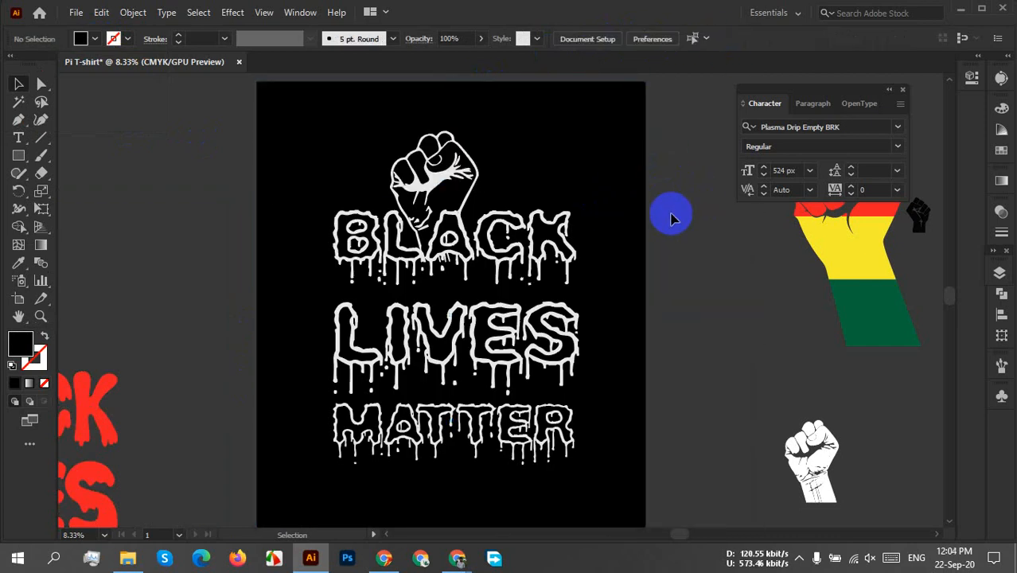
scroll(614, 338, "up", 1)
scroll(617, 337, "down", 2)
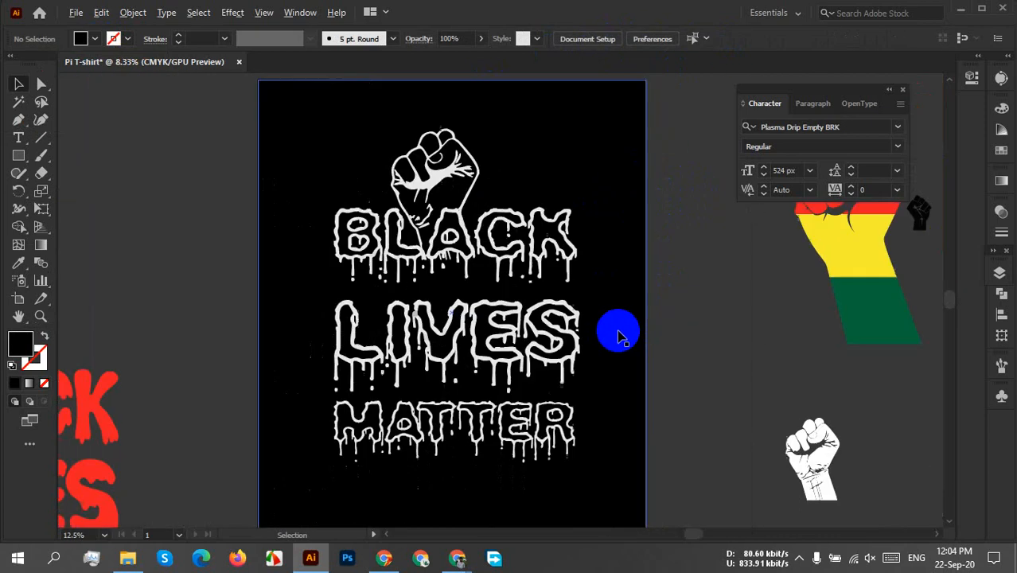
left_click_drag(675, 320, 672, 338)
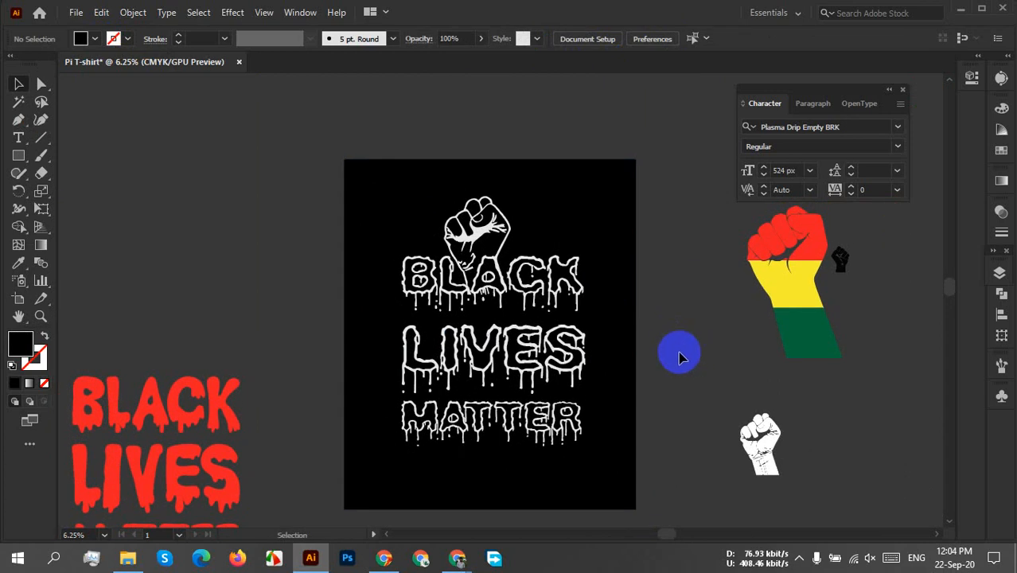
Change the background rectangle's fill to the blue swatch C=100 M=95 Y=5 K=0.
left_click(624, 252)
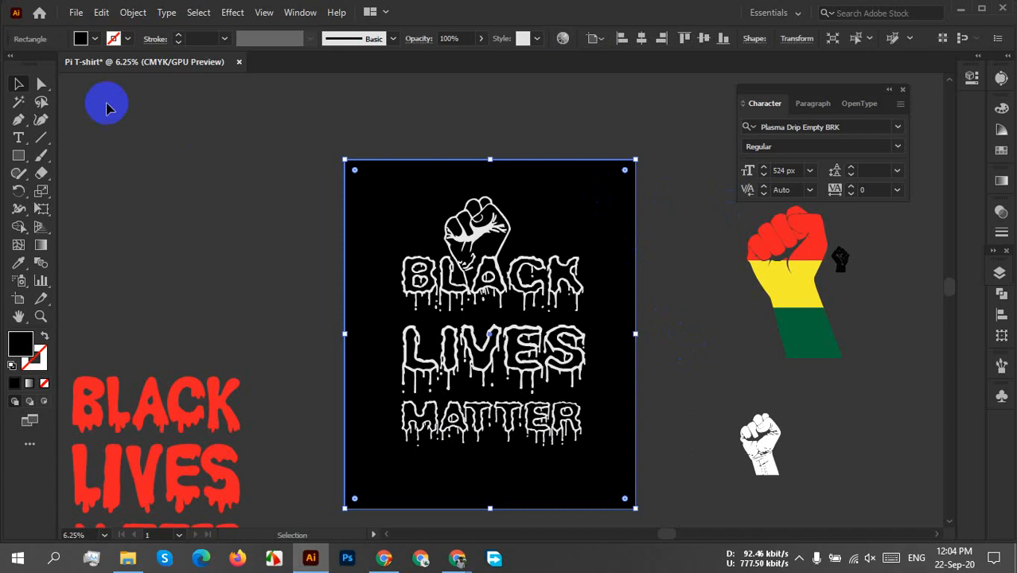
left_click(95, 38)
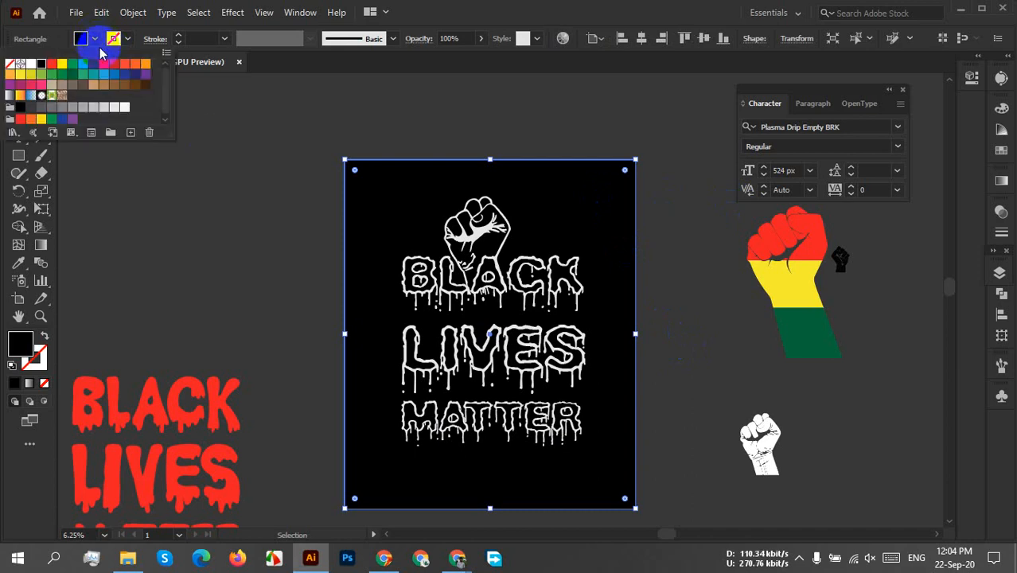
left_click(134, 77)
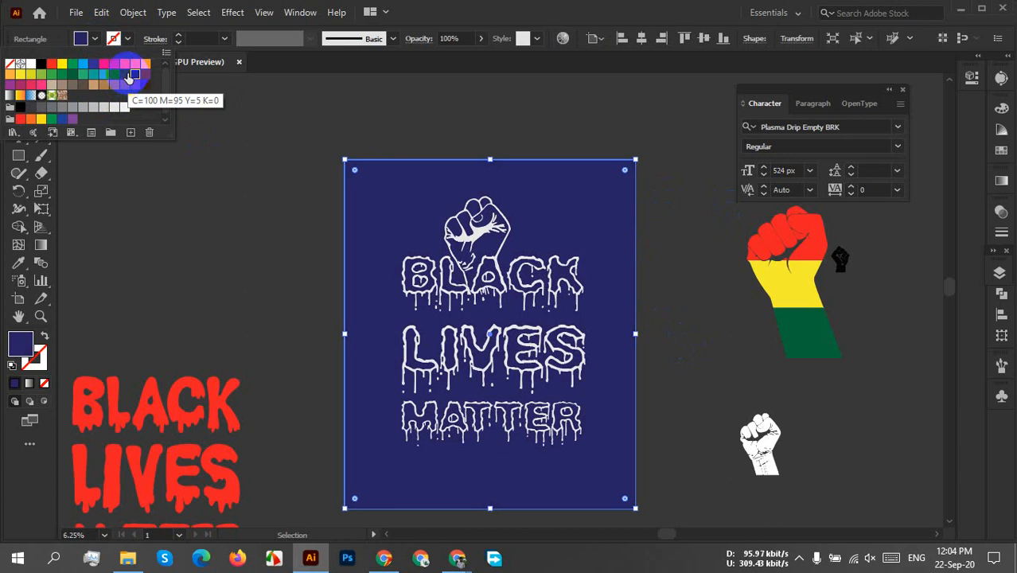
left_click(125, 76)
left_click(686, 249)
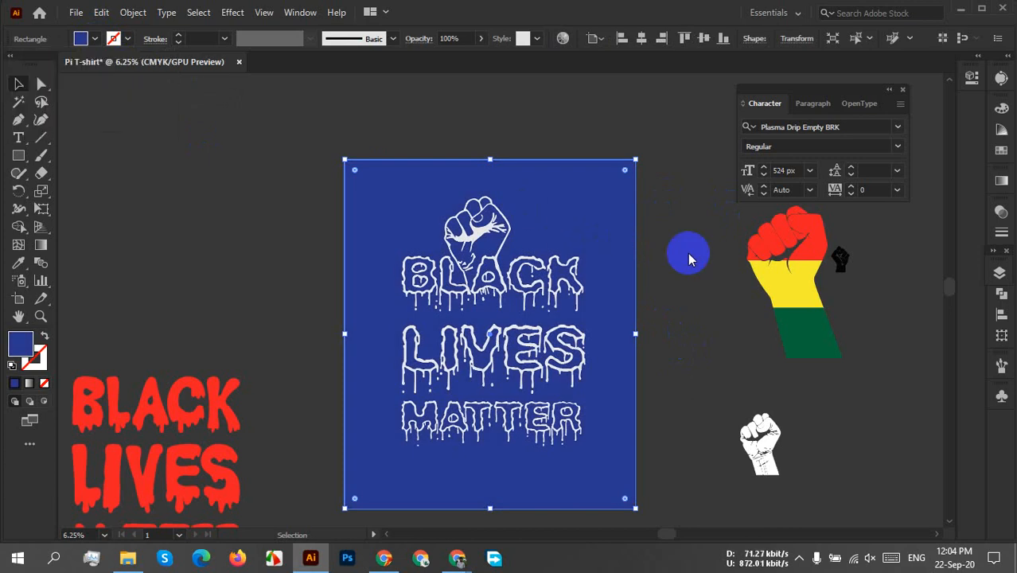
Fill the fist and lettering group with the near-white swatch C=0 M=0 Y=0 K=5.
left_click(479, 236)
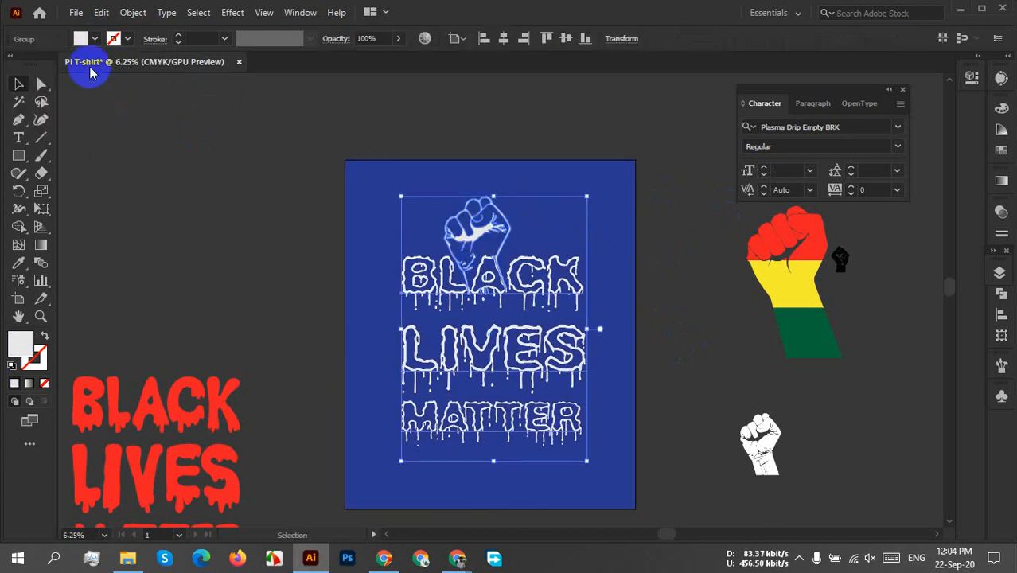
left_click(82, 38)
left_click(125, 107)
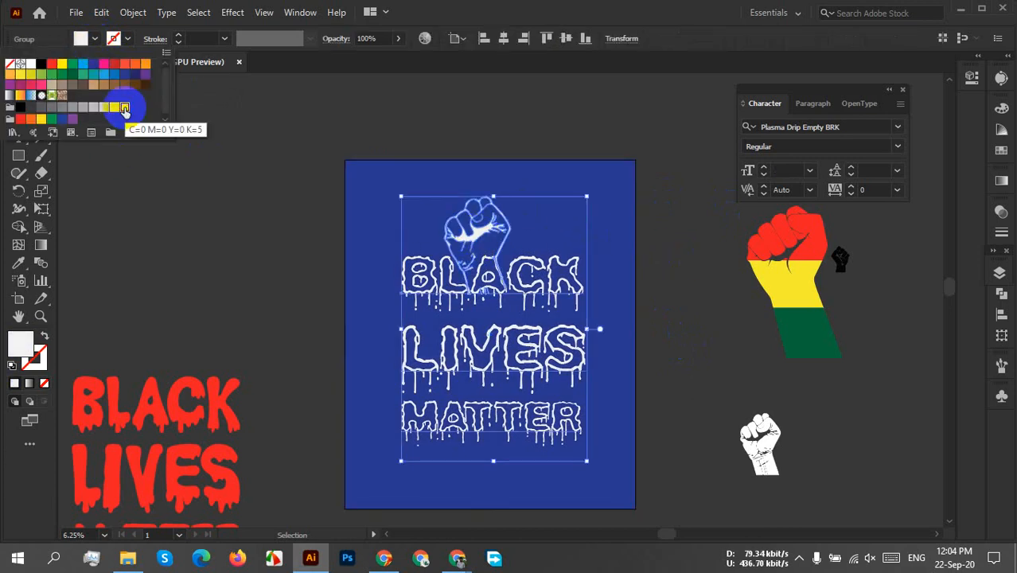
left_click(646, 253)
left_click(654, 275)
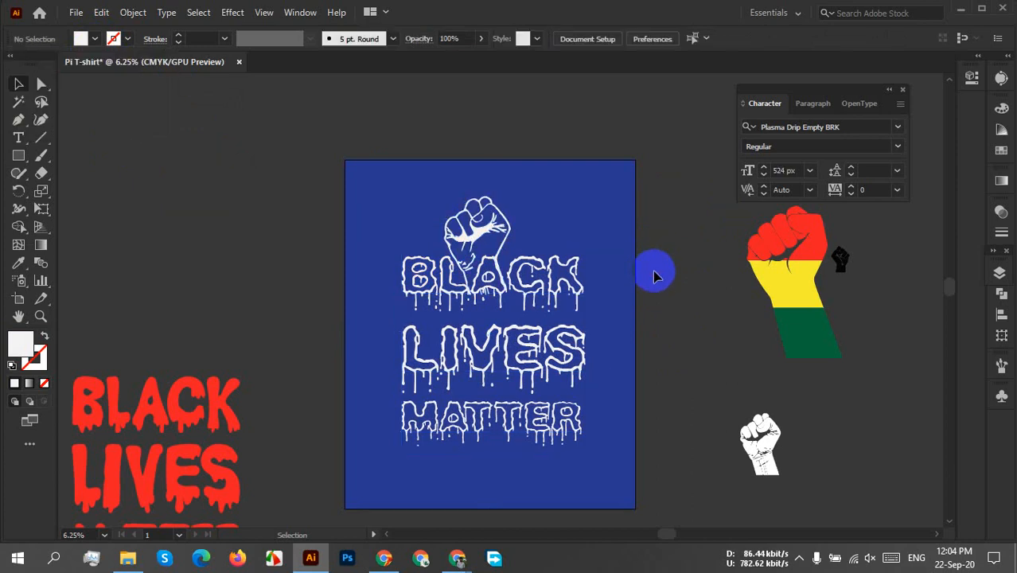
Close the floating Character panel to clear the area beside the artboard.
scroll(652, 275, "up", 2)
scroll(643, 273, "down", 1)
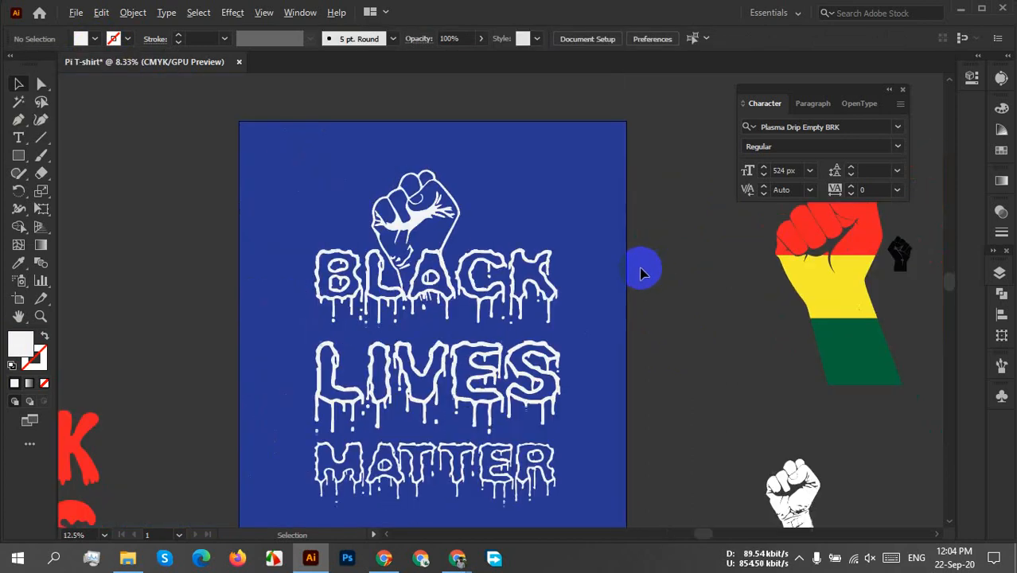
scroll(640, 273, "down", 1)
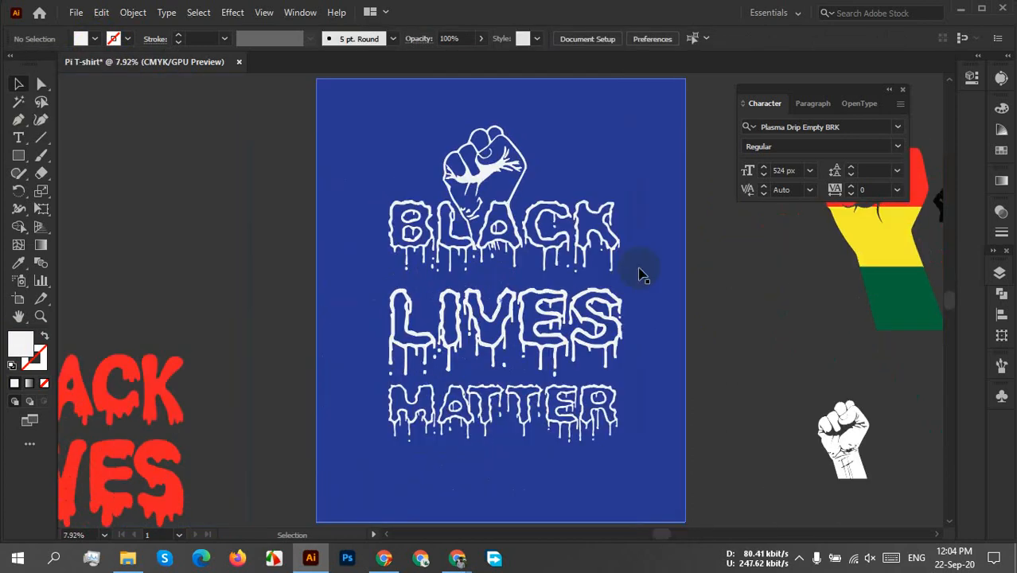
left_click(903, 90)
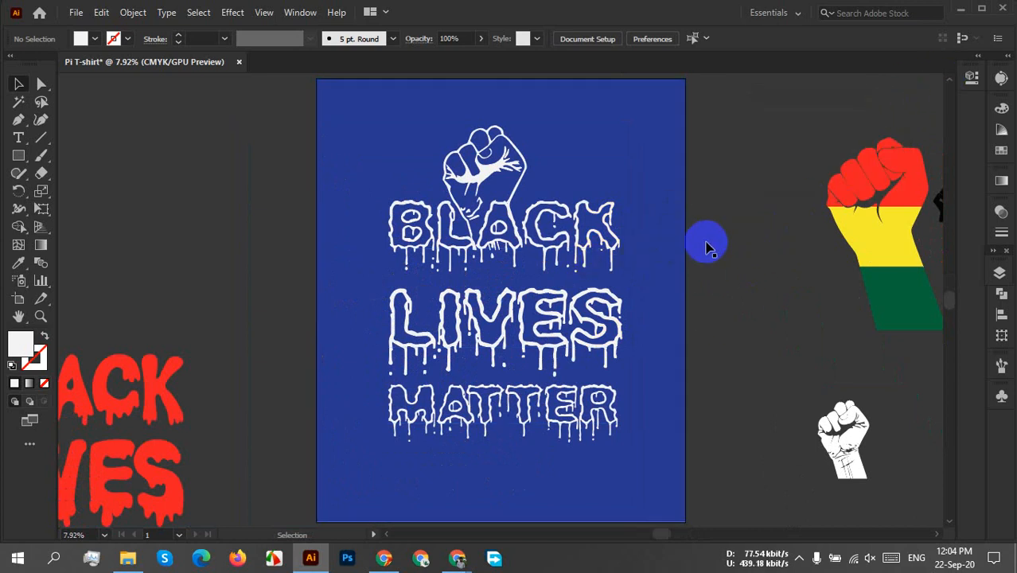
Recolour the background rectangle with the swatch C=100 M=100 Y=25 K=25, then darken its fill to a deep navy.
left_click(346, 130)
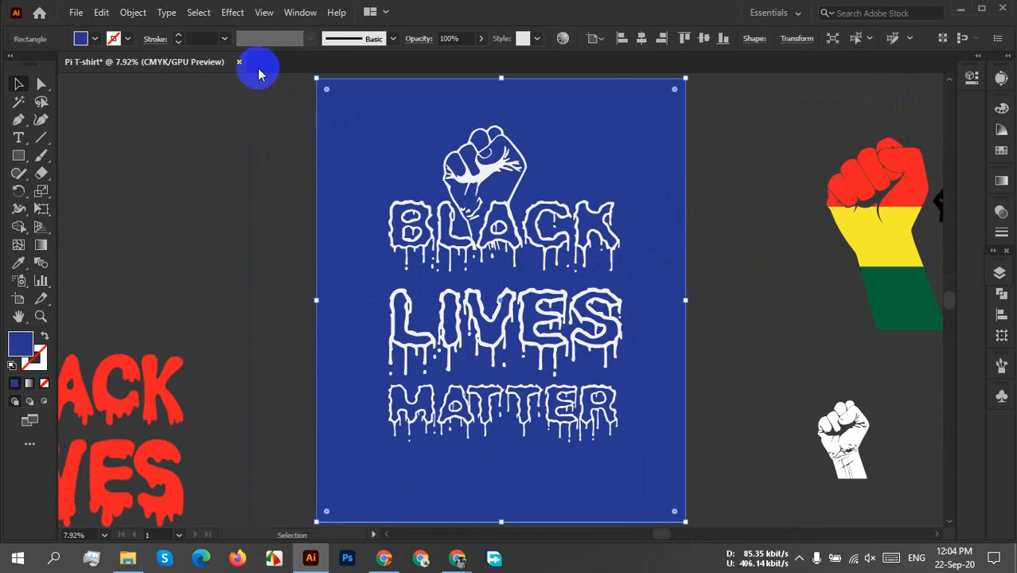
left_click(95, 38)
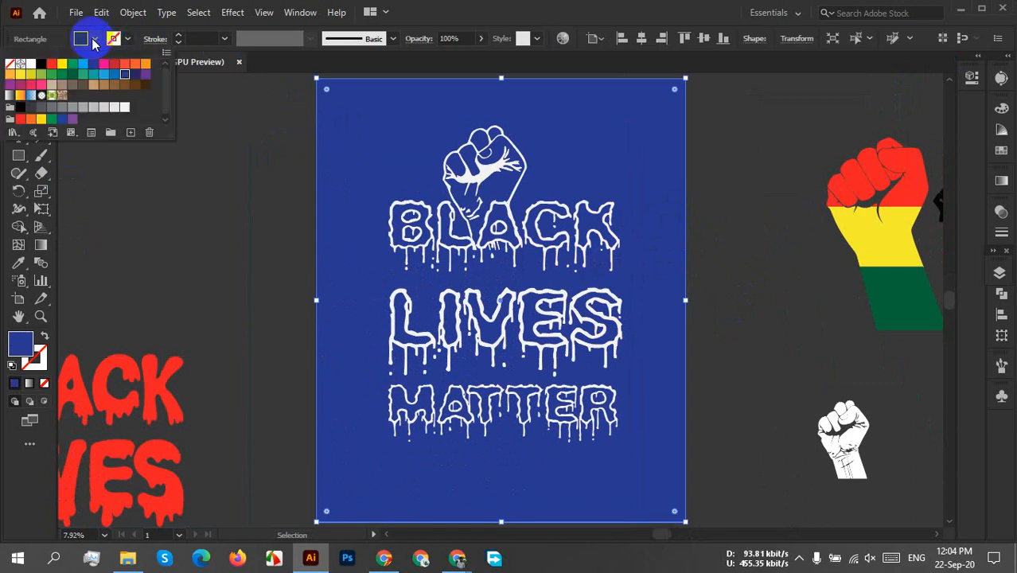
left_click(136, 77)
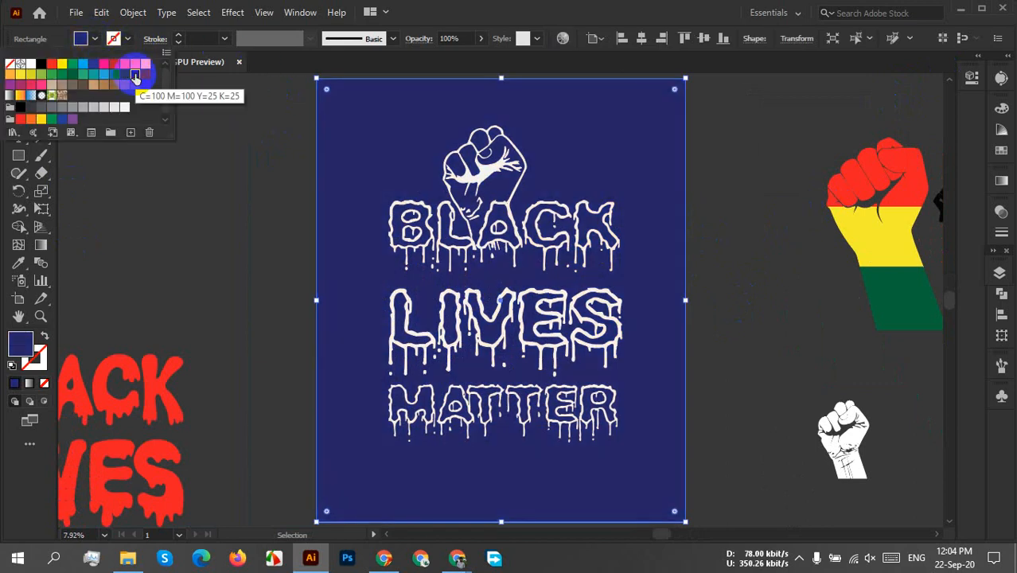
double_click(27, 350)
left_click_drag(708, 340, 816, 397)
left_click(975, 261)
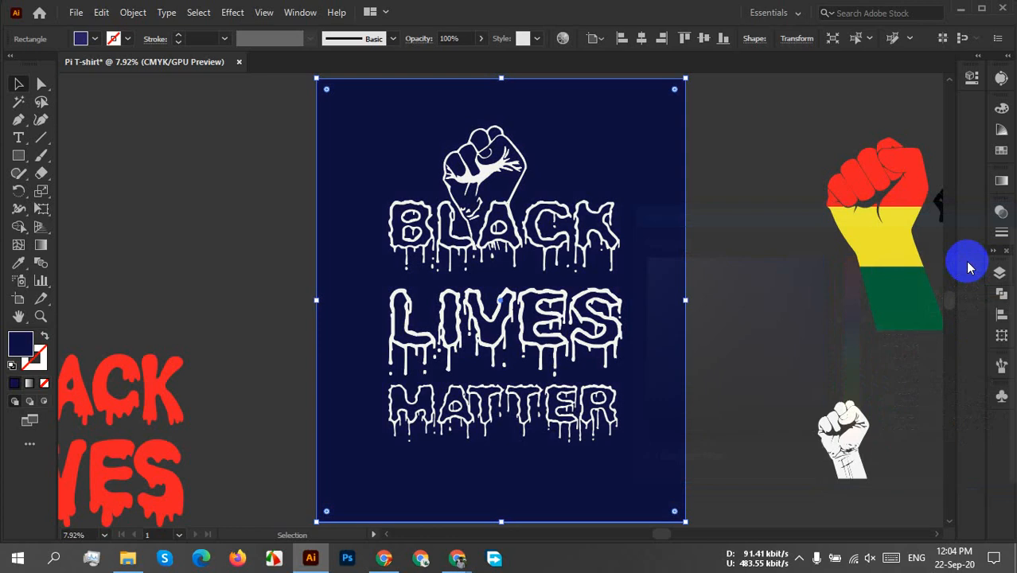
left_click(747, 295)
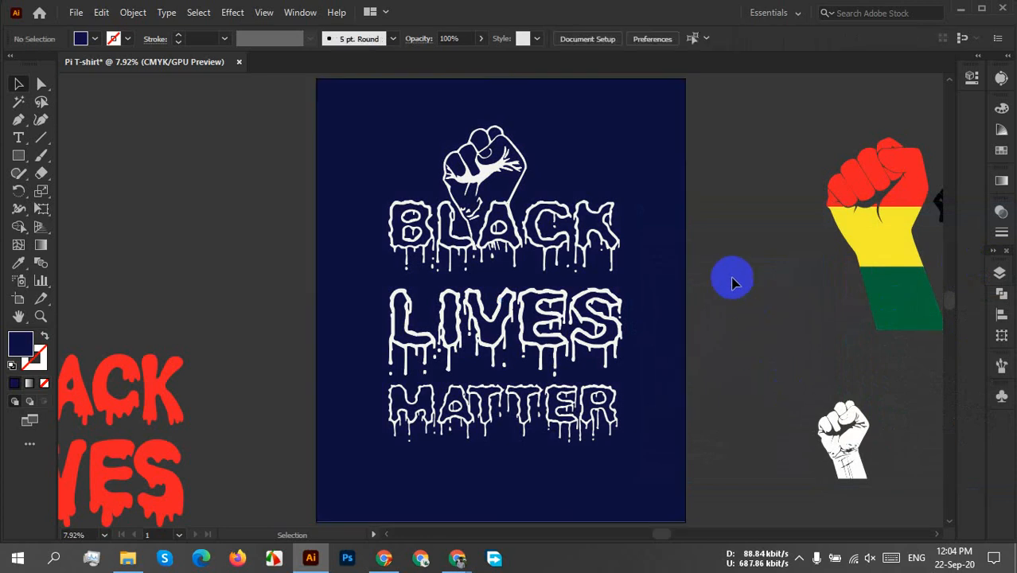
Fill the background rectangle behind the fist and lettering with the black swatch.
left_click(630, 179)
left_click(95, 38)
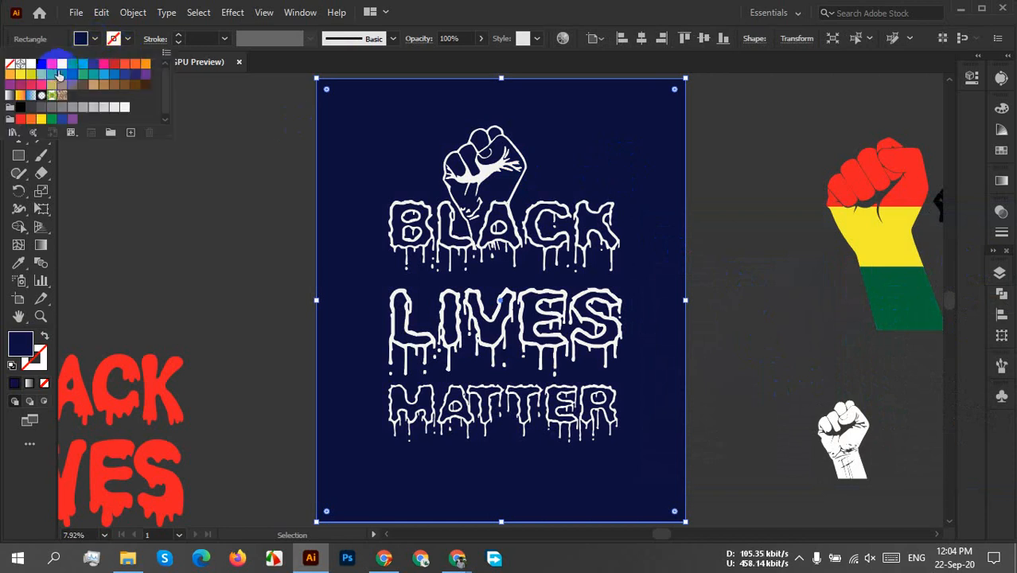
left_click(40, 65)
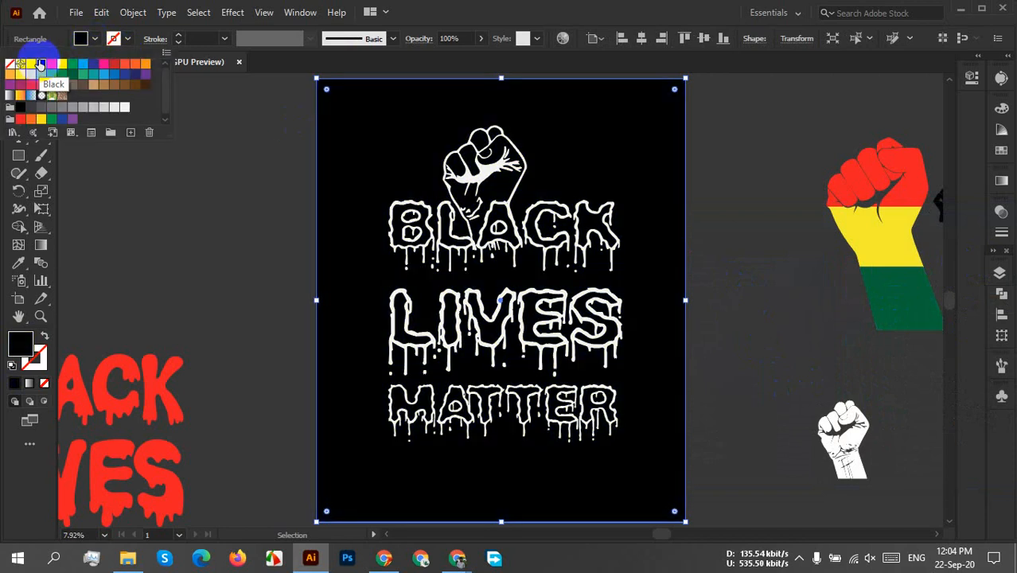
Apply the blue swatch C=100 M=95 Y=5 K=0 to the background rectangle, then brighten its fill to #0f33e8.
left_click(134, 85)
left_click(136, 74)
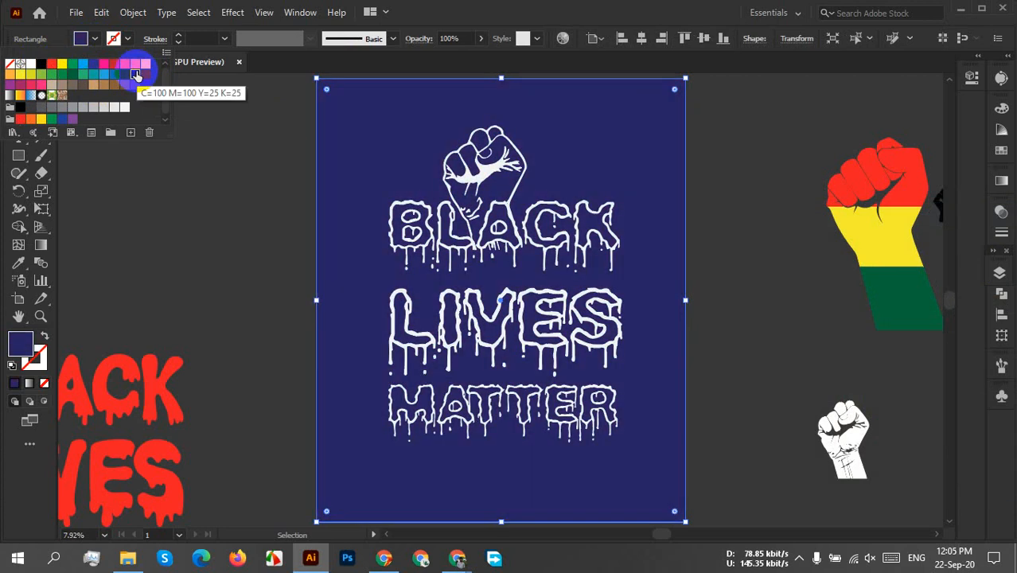
left_click(125, 77)
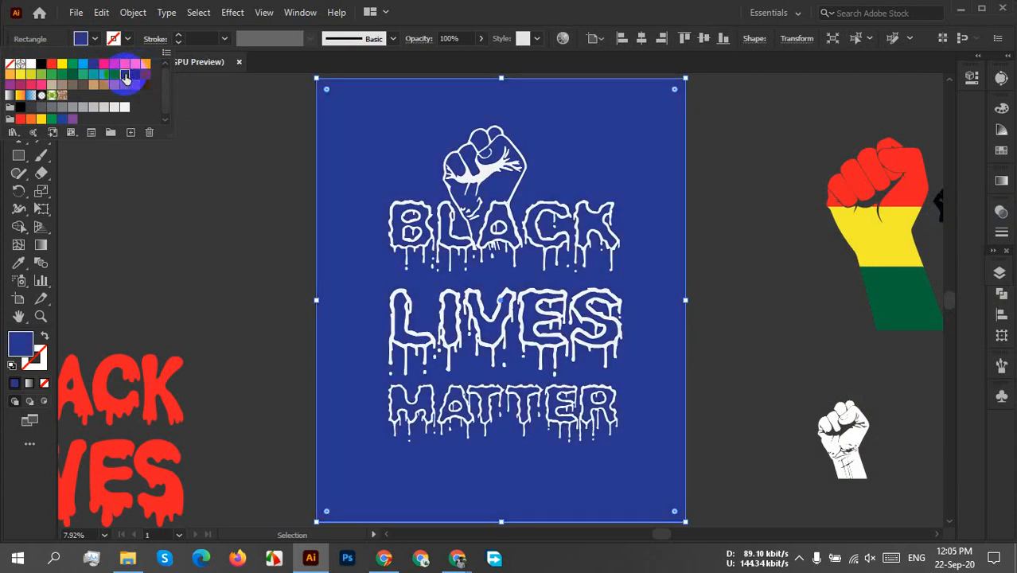
left_click(23, 341)
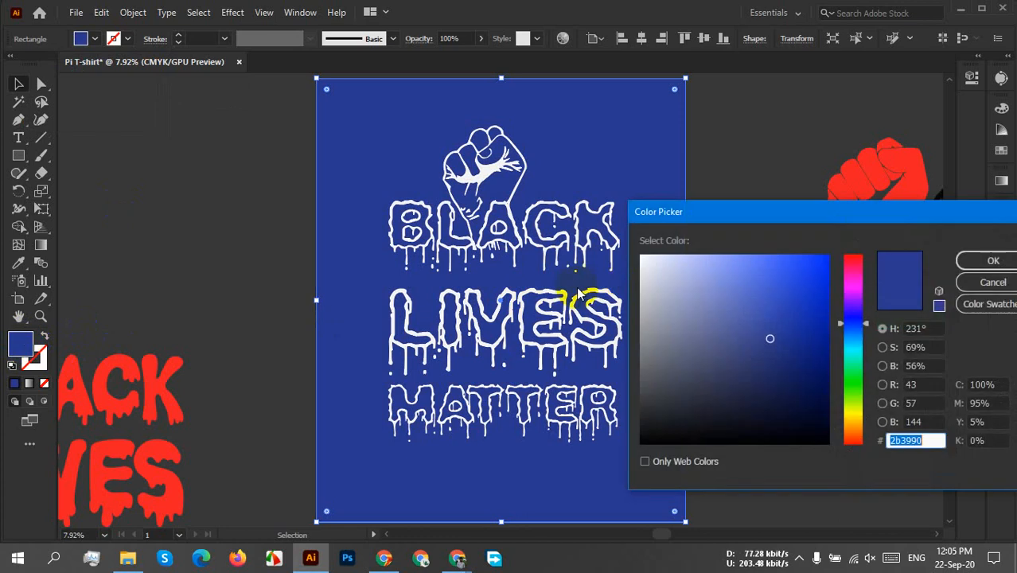
left_click(815, 272)
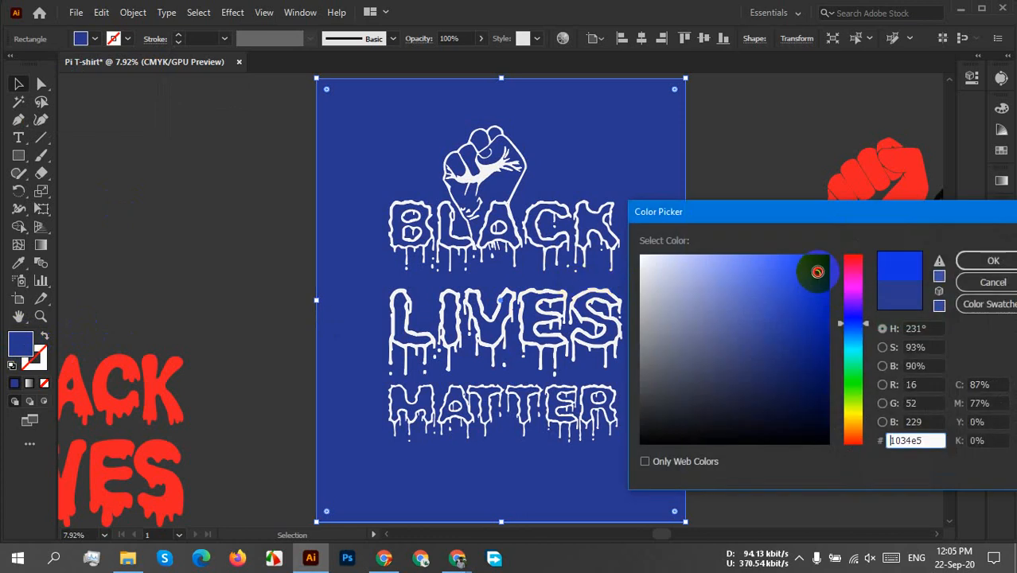
left_click(975, 268)
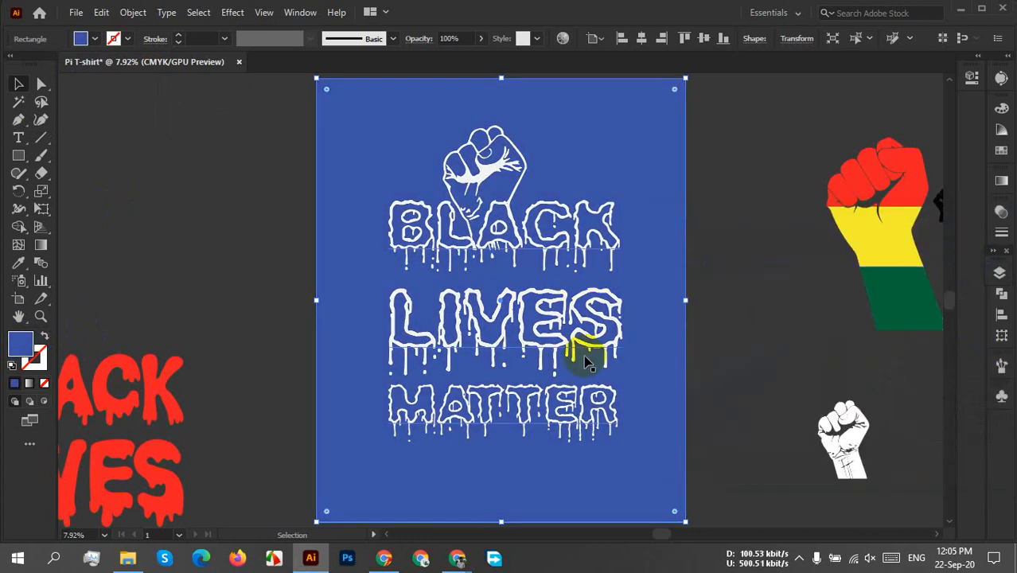
Set the background rectangle's fill to the dark navy #040f35.
double_click(21, 342)
left_click(821, 385)
left_click_drag(820, 385, 814, 405)
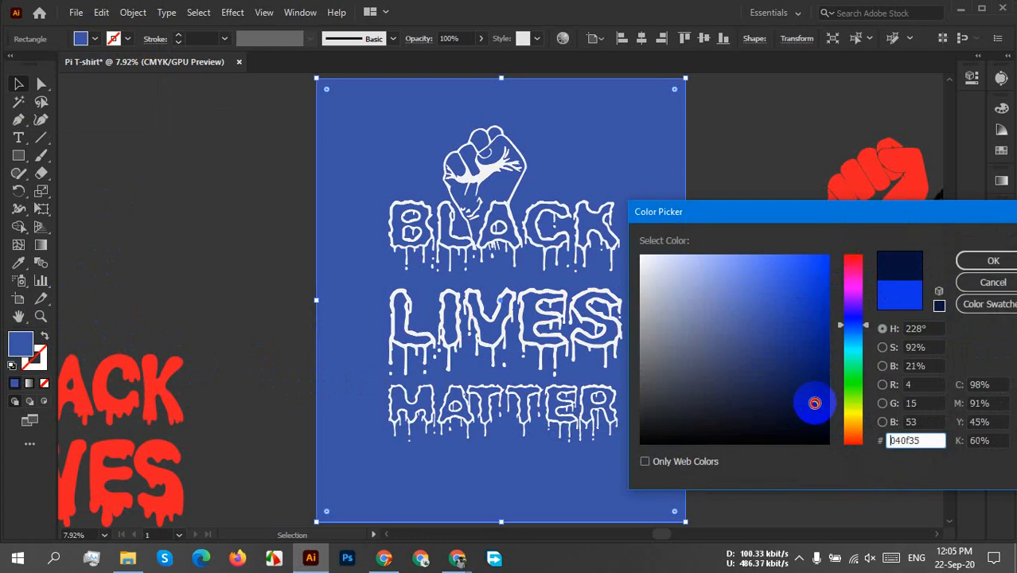
left_click(984, 262)
left_click(696, 165)
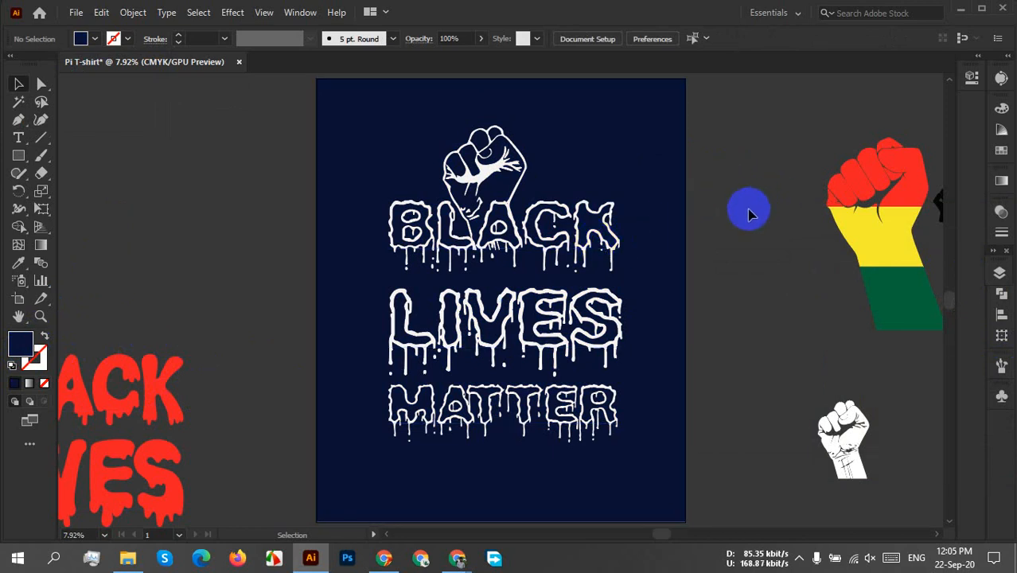
Fill the fist and lettering group with the red swatch.
left_click(535, 258)
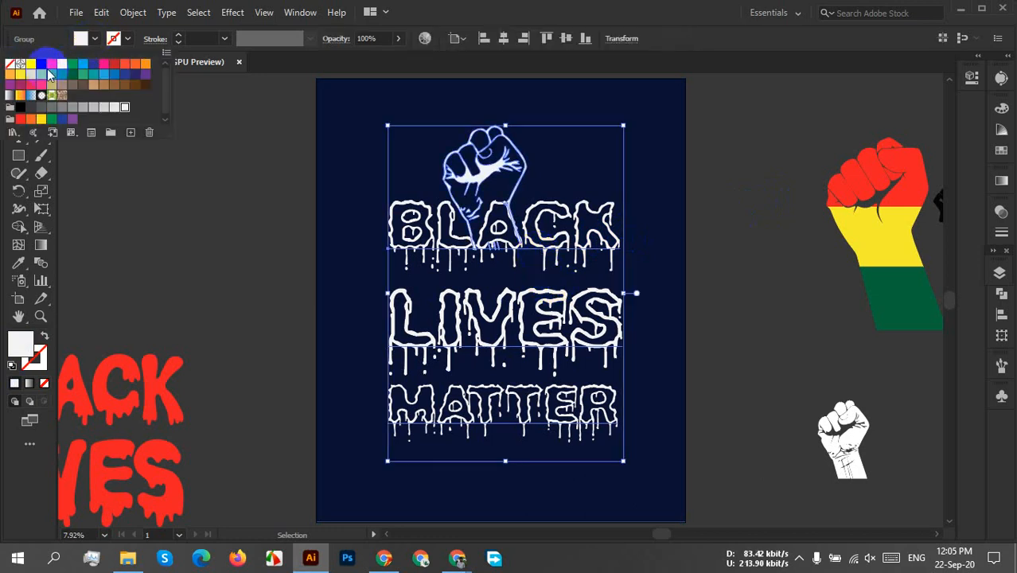
left_click(50, 64)
left_click(739, 261)
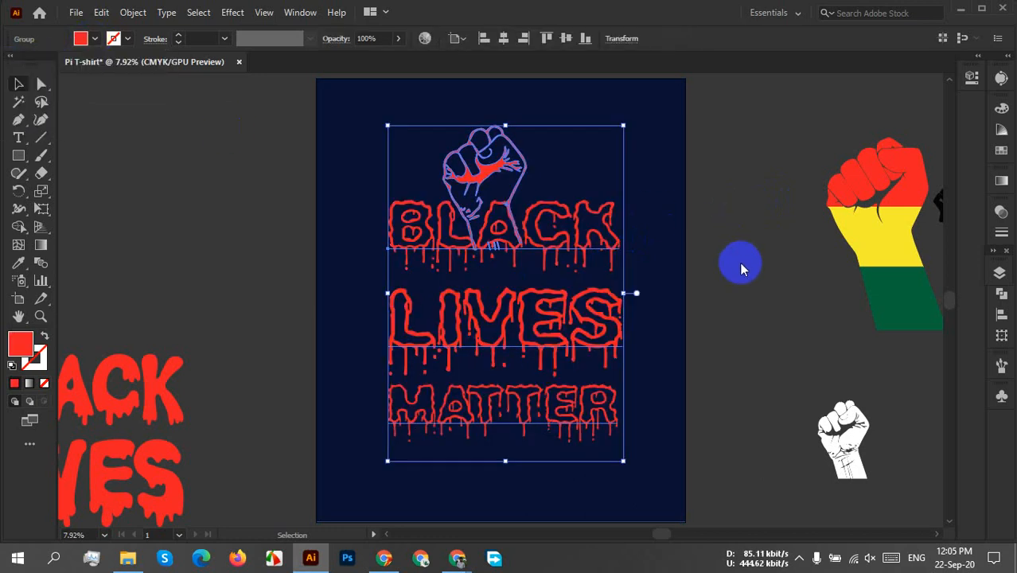
left_click(720, 245)
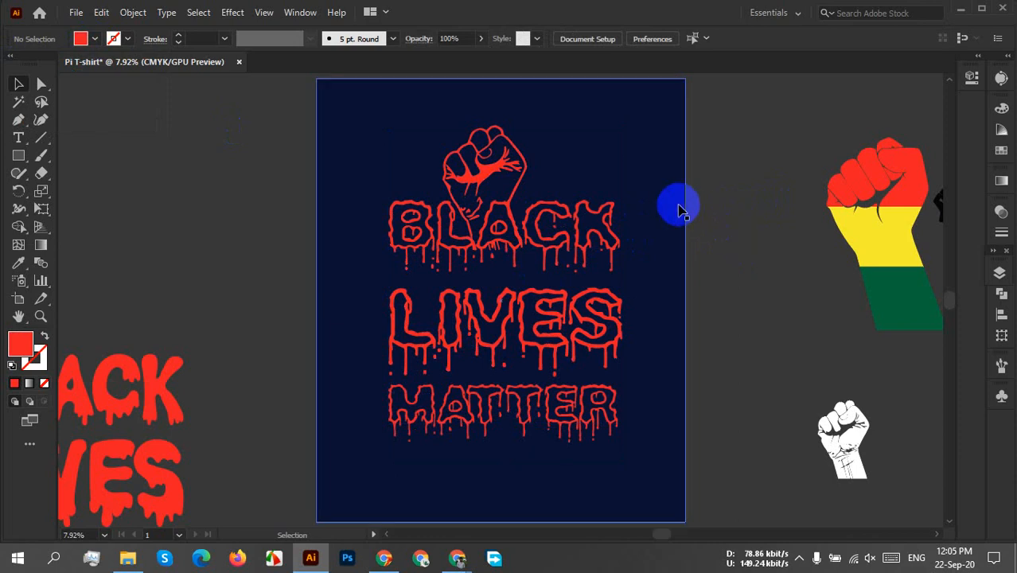
Apply the blue swatch C=100 M=95 Y=5 K=0 to the background rectangle, then adjust its fill to #132fb7.
left_click(680, 179)
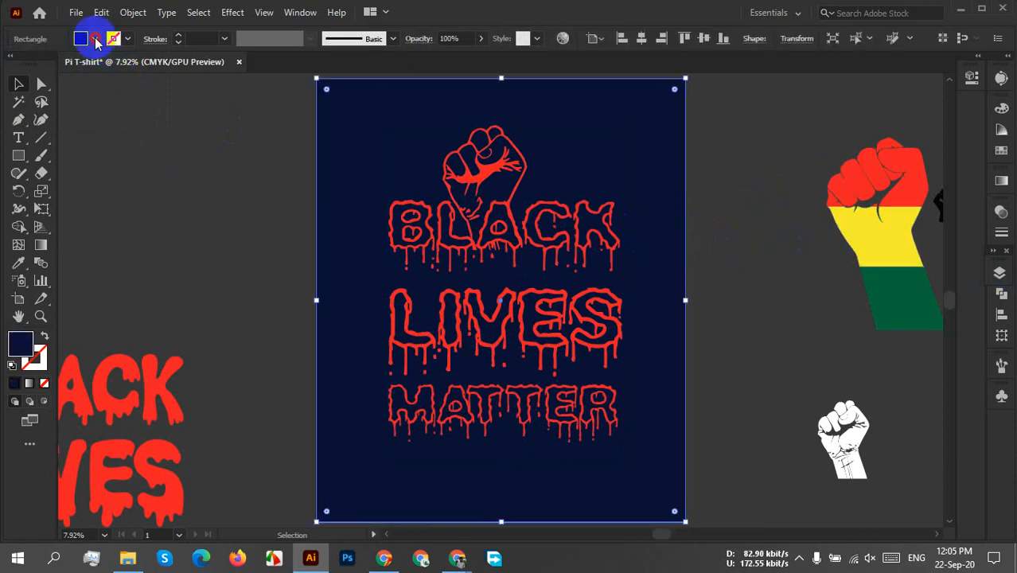
left_click(83, 38)
left_click(135, 77)
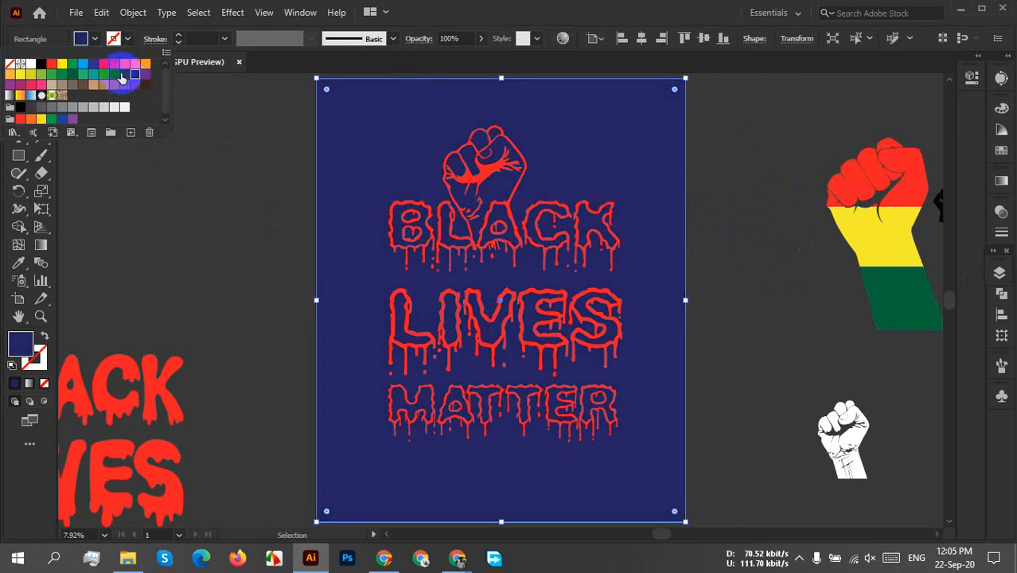
left_click(125, 74)
double_click(17, 344)
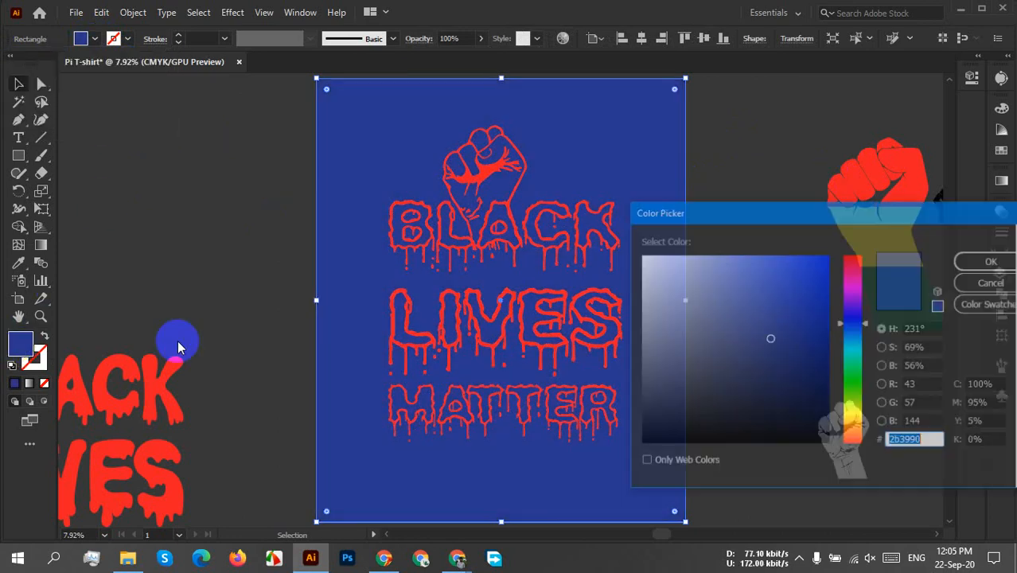
mouse_move(749, 288)
left_mouse_down()
mouse_move(798, 284)
mouse_move(810, 308)
left_mouse_up()
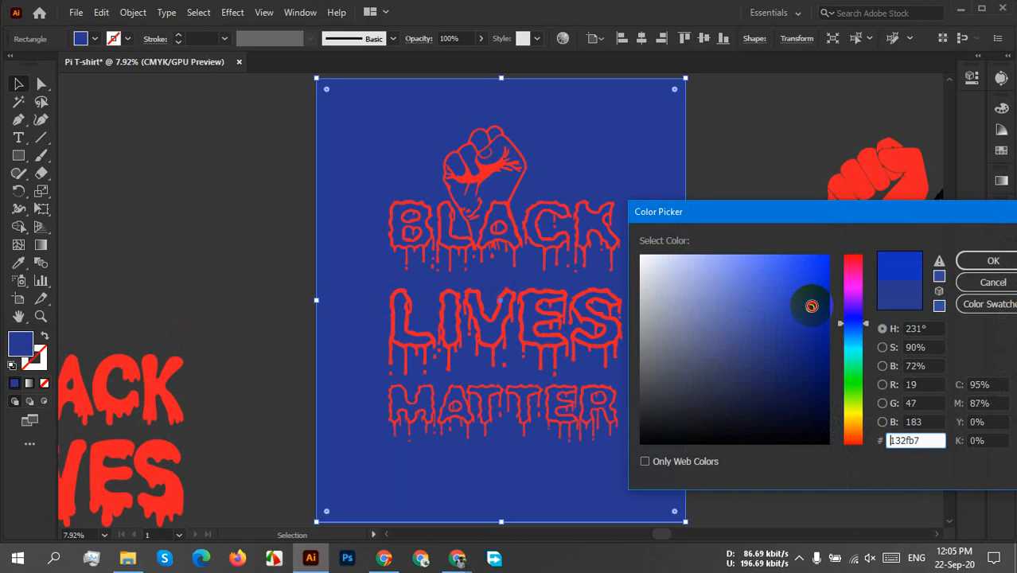
left_click(989, 262)
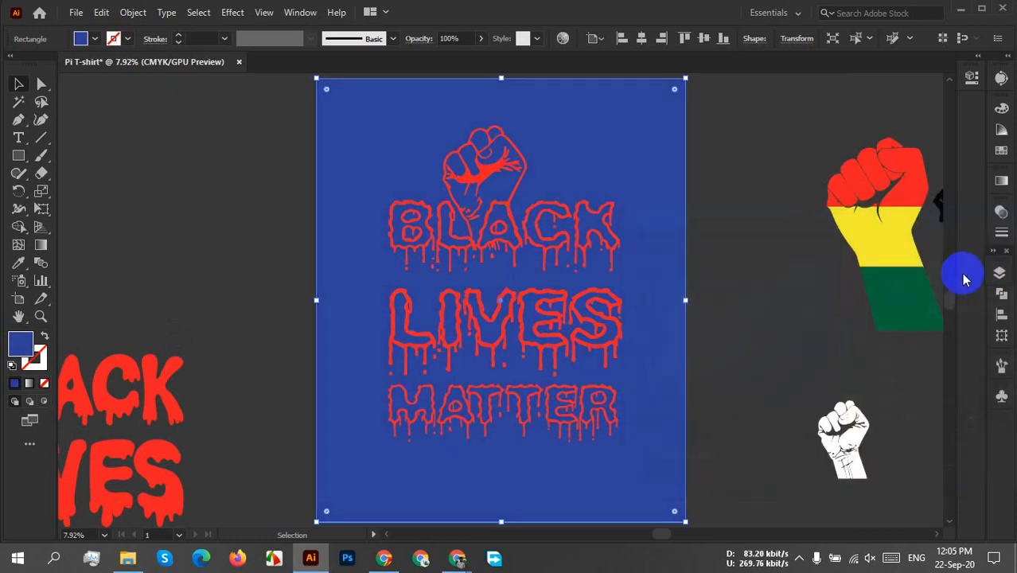
left_click(717, 245)
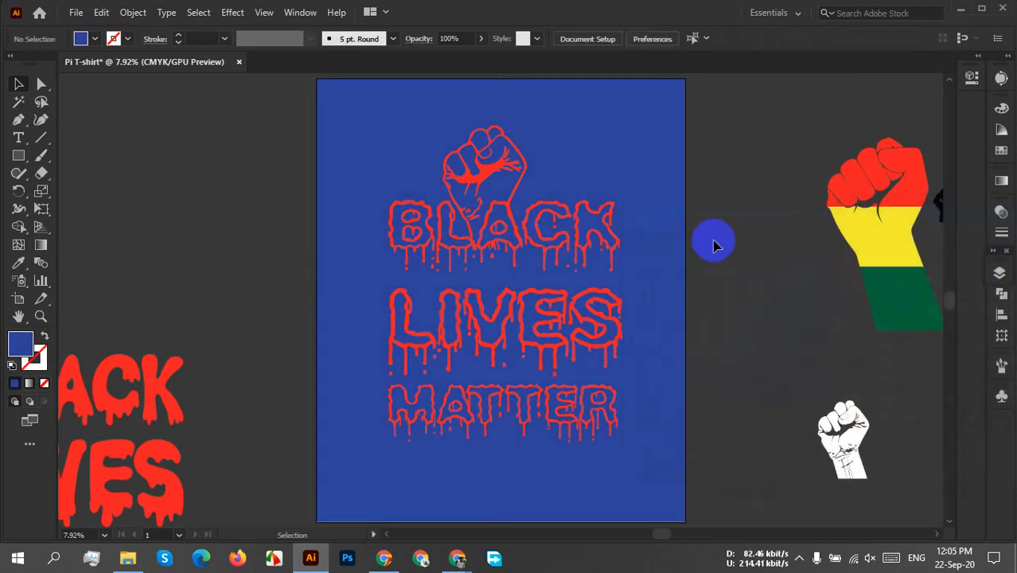
Change the fill of the background rectangle behind the red artwork to black.
left_click(557, 167)
left_click(93, 39)
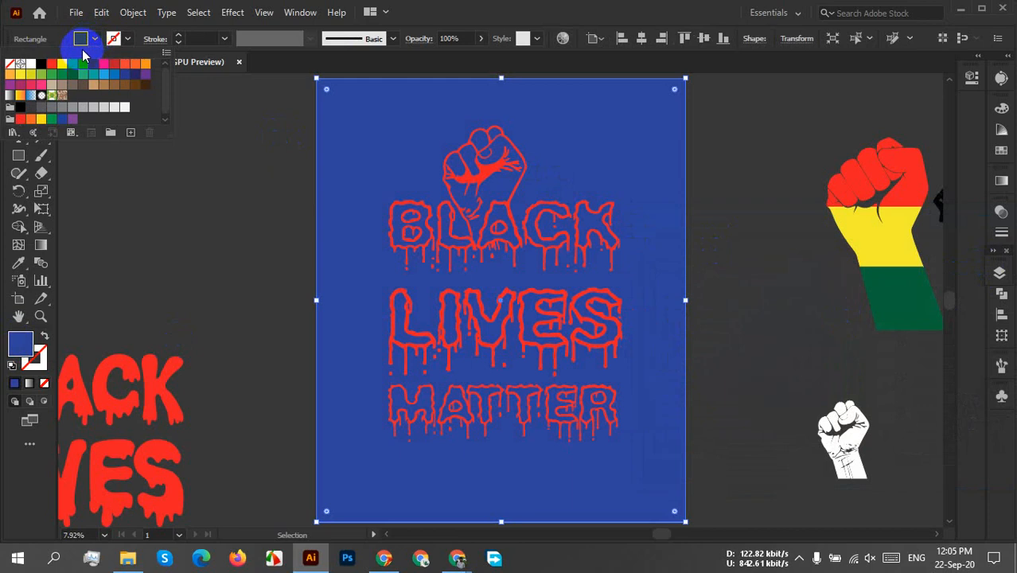
left_click(40, 64)
left_click(719, 241)
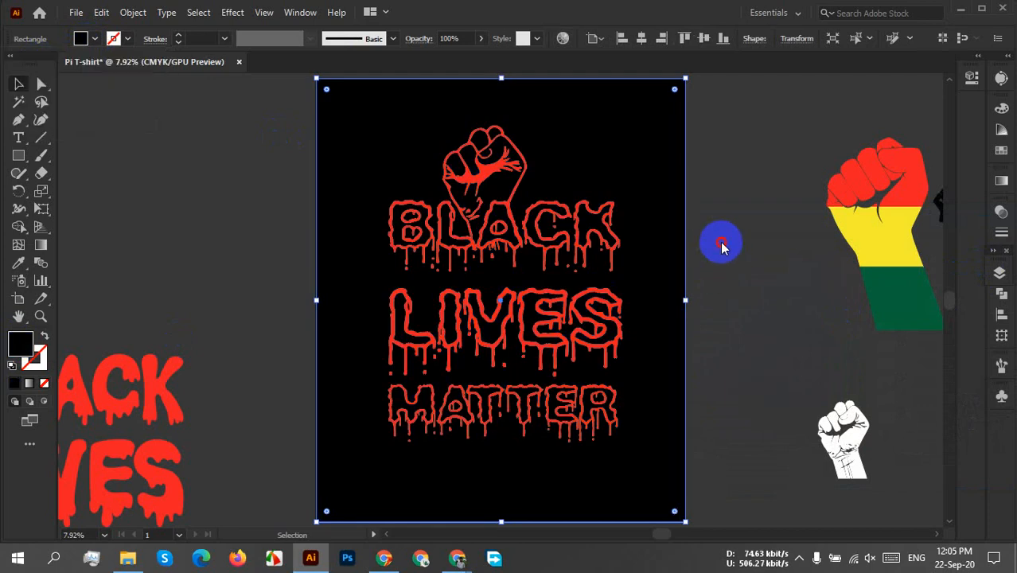
left_click(719, 242)
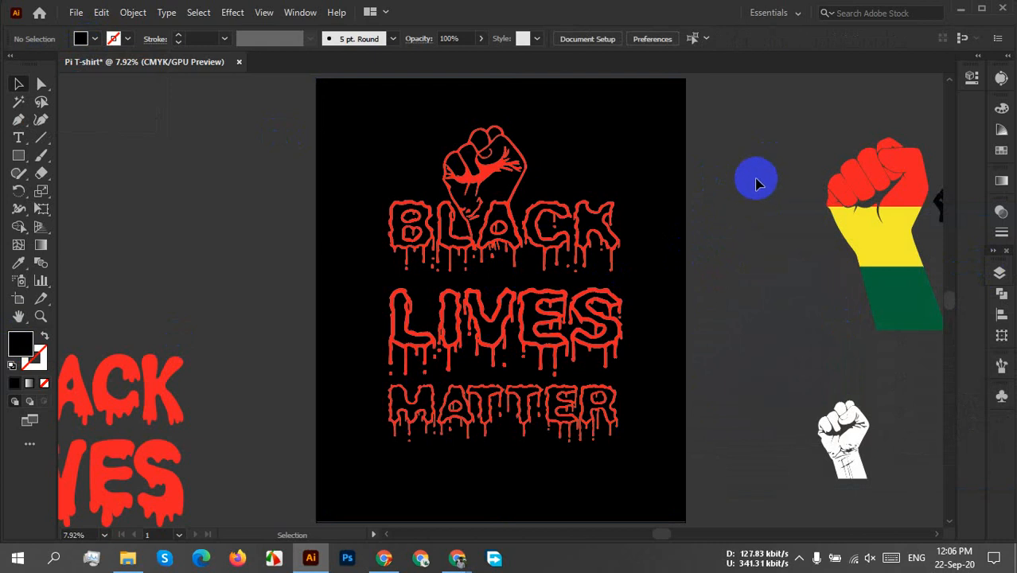
Recolour the red fist and lettering group with a light gray swatch.
left_click(566, 246)
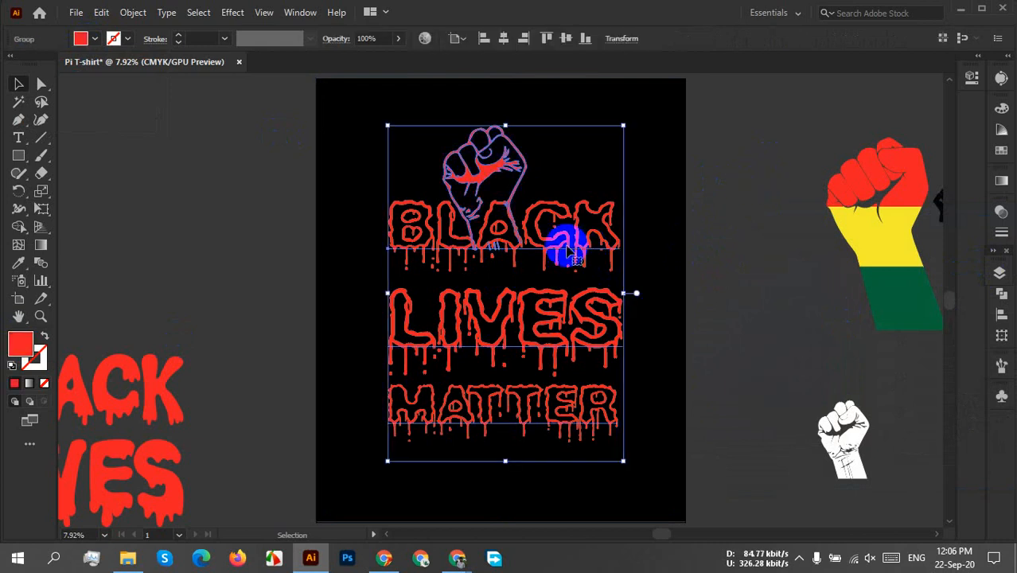
left_click(113, 39)
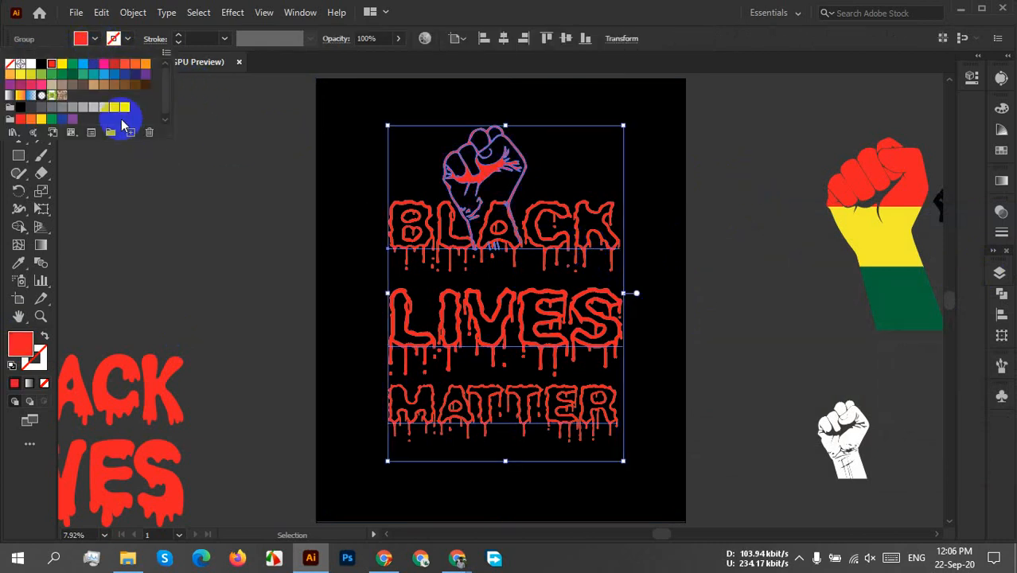
left_click(110, 111)
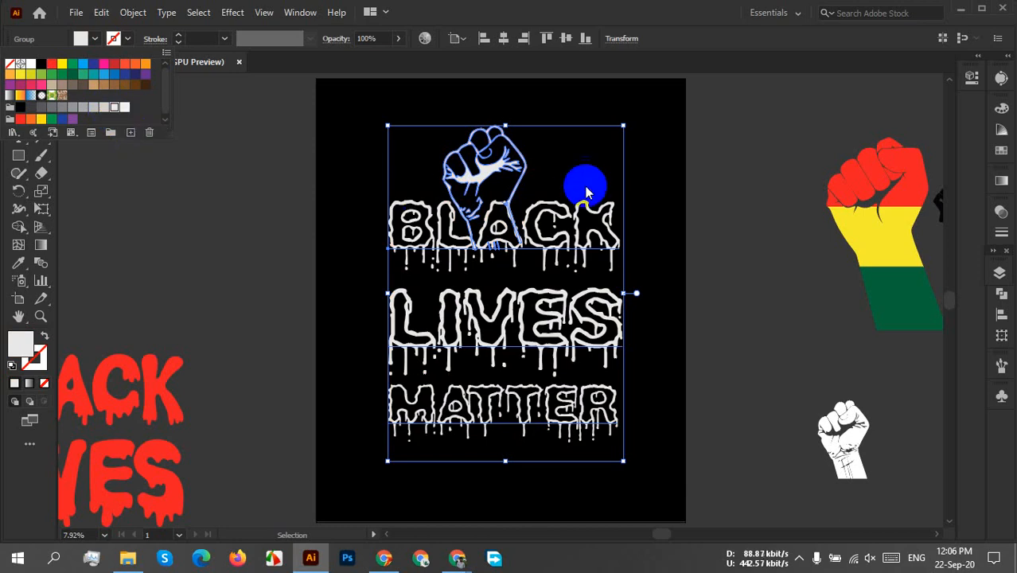
left_click(762, 148)
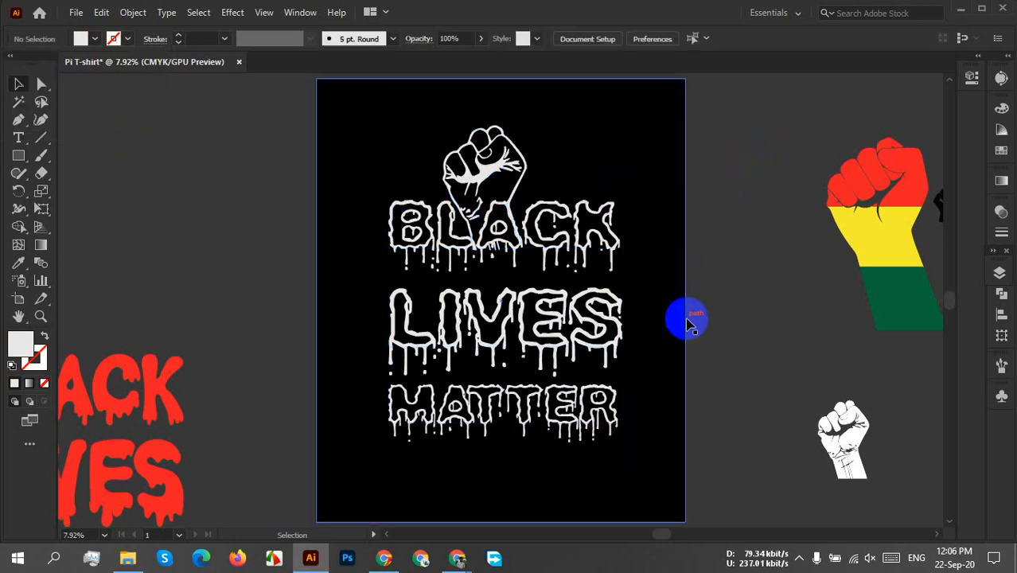
Fill the fist and lettering group with the white swatch, and keep the group selected.
left_click(530, 318)
left_click(80, 39)
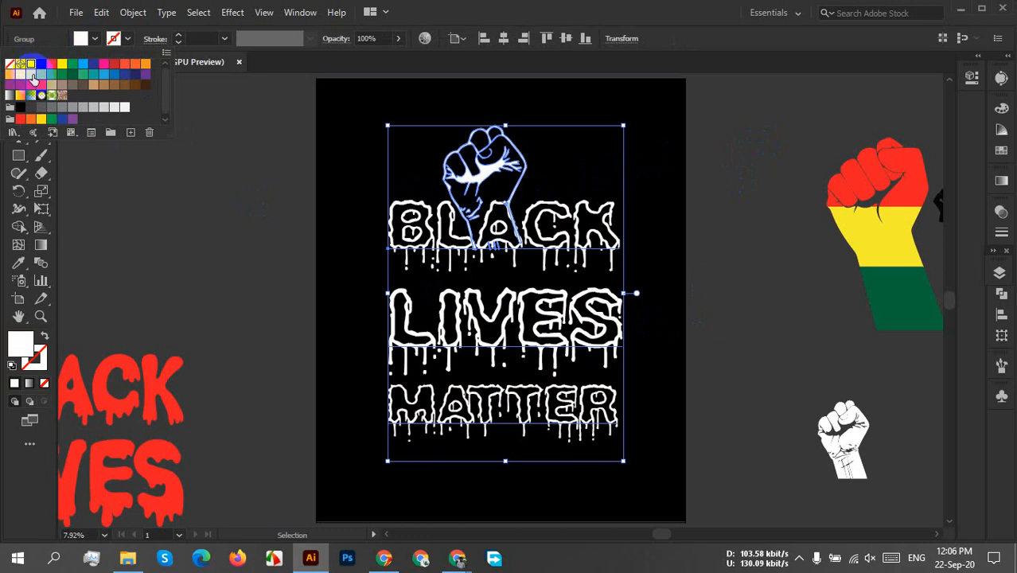
left_click(752, 335)
left_click(501, 341)
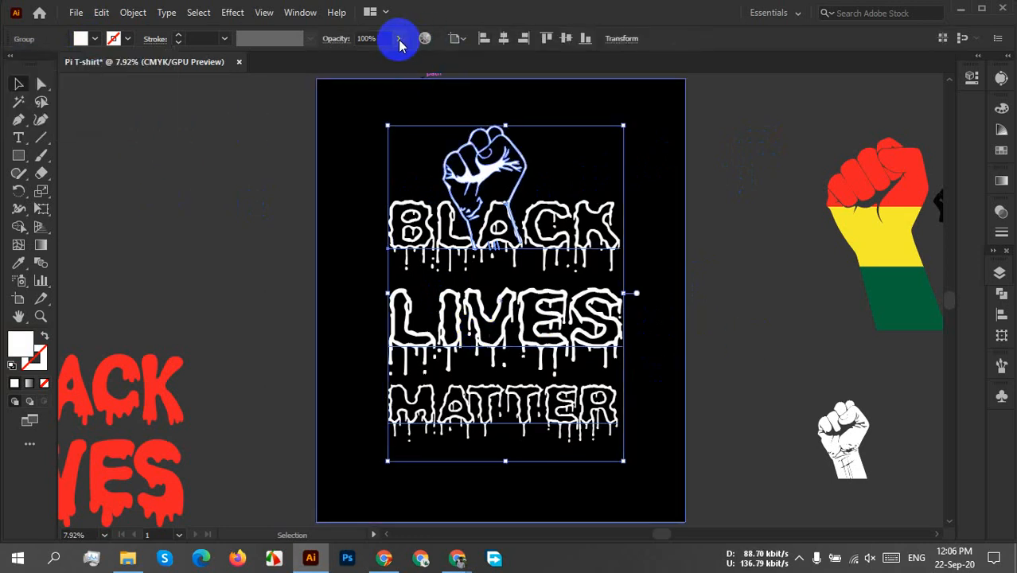
Lower the opacity of the fist and lettering group to 81% and inspect the dimmed lettering up close.
left_click(397, 38)
left_click_drag(397, 58, 384, 61)
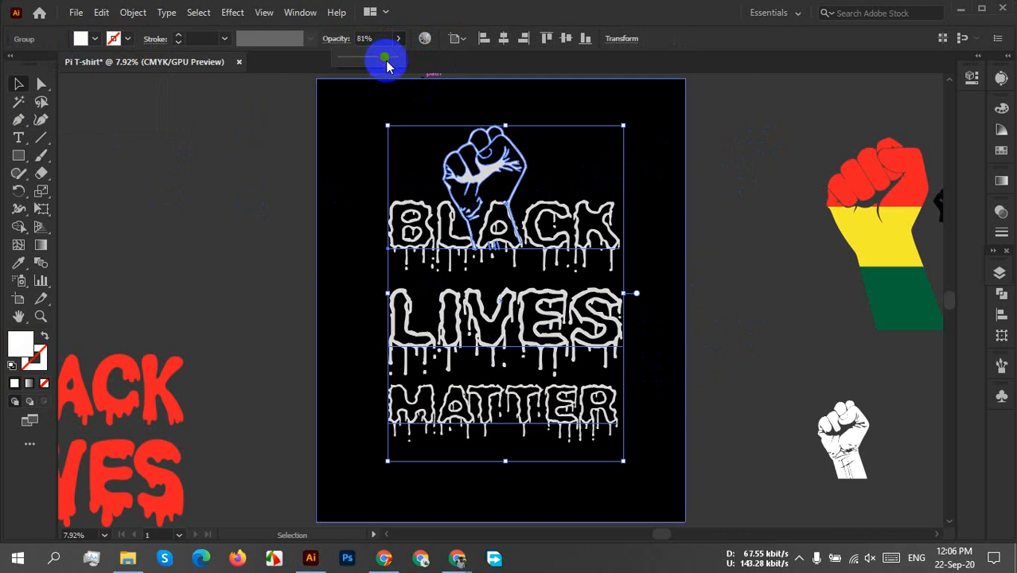
left_click(769, 247)
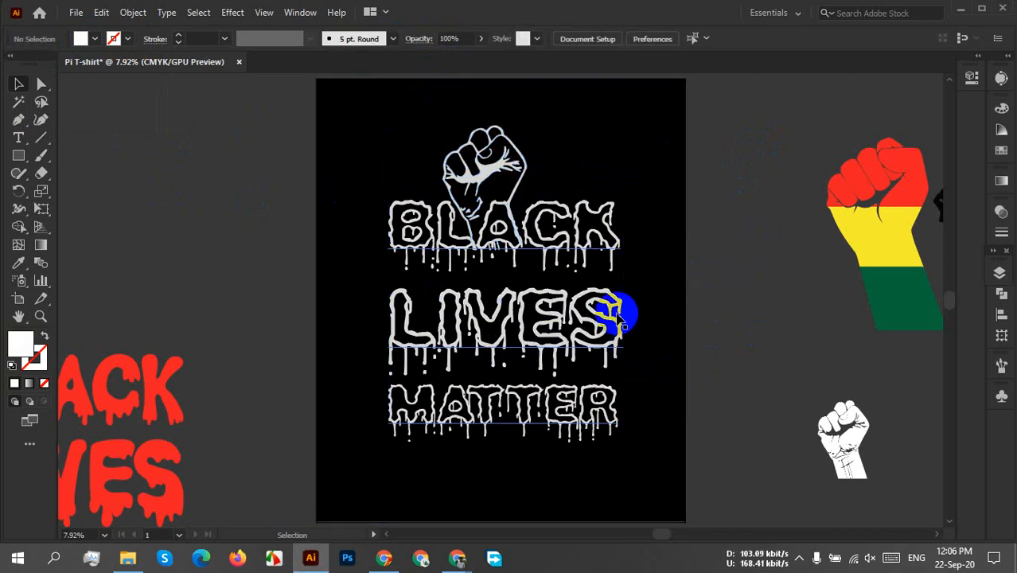
scroll(617, 311, "up", 6)
scroll(388, 313, "up", 3)
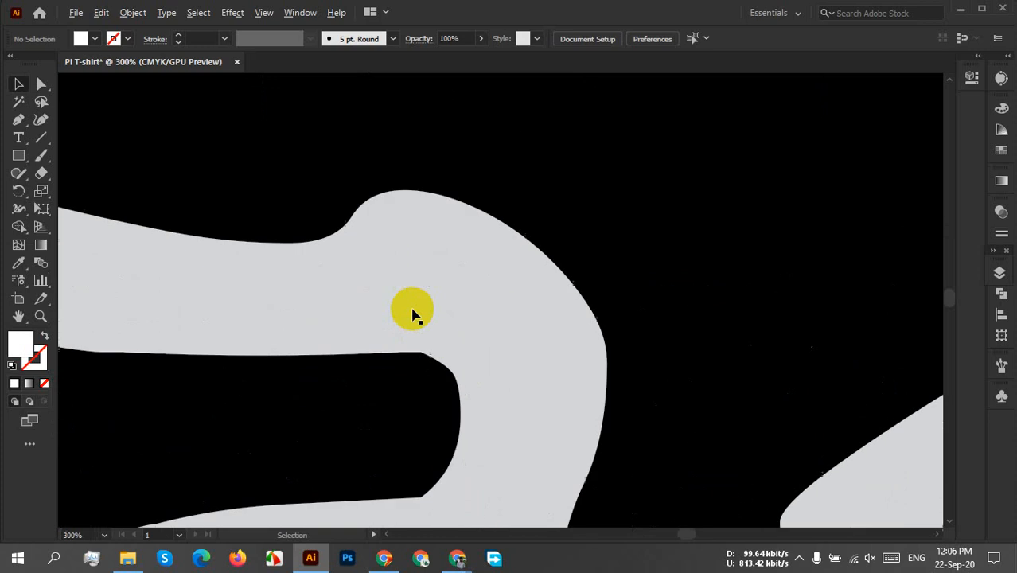
scroll(450, 309, "down", 7)
scroll(495, 306, "down", 2)
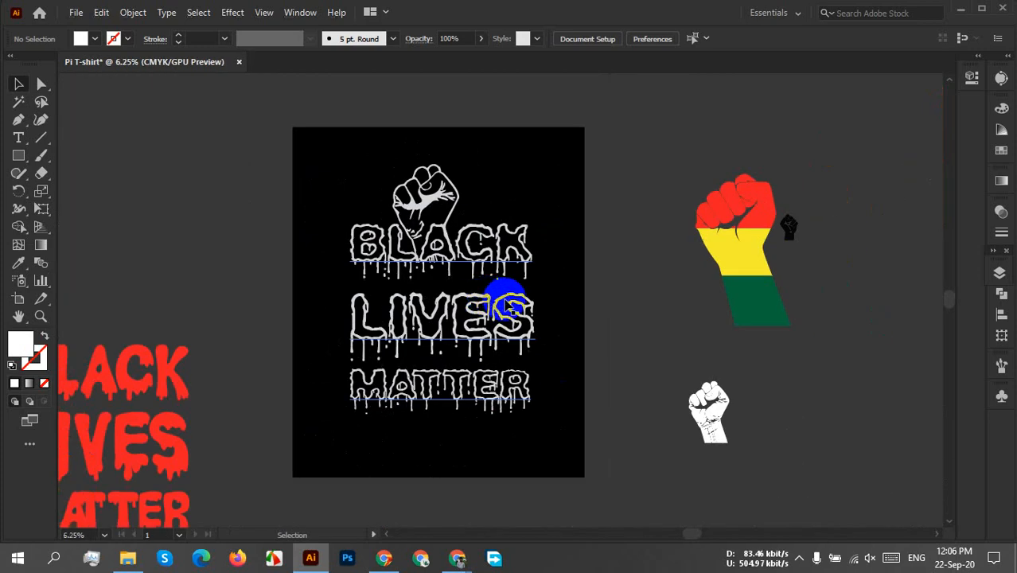
scroll(504, 302, "up", 2)
scroll(509, 304, "down", 1)
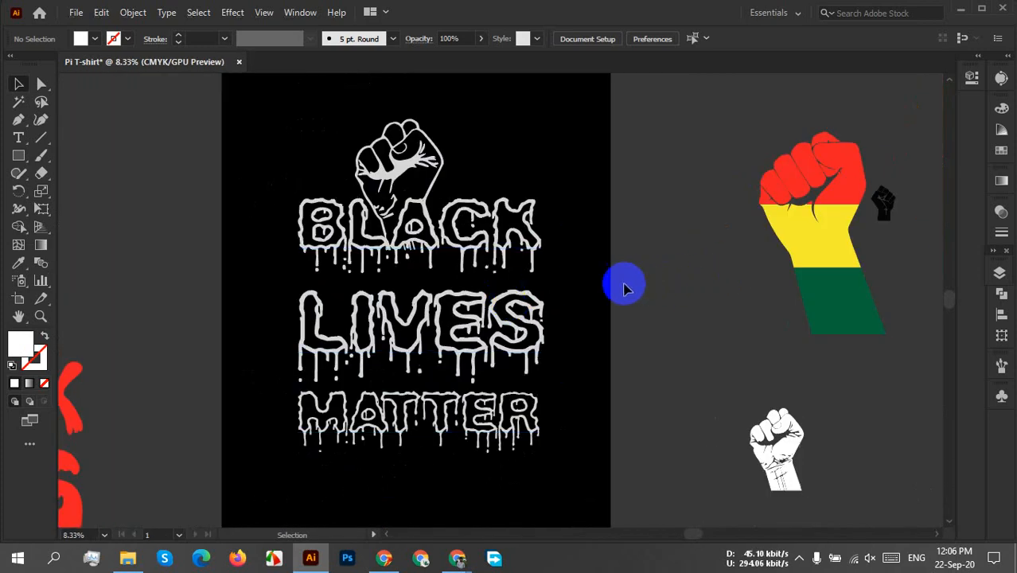
key("space")
left_click_drag(590, 264, 597, 277)
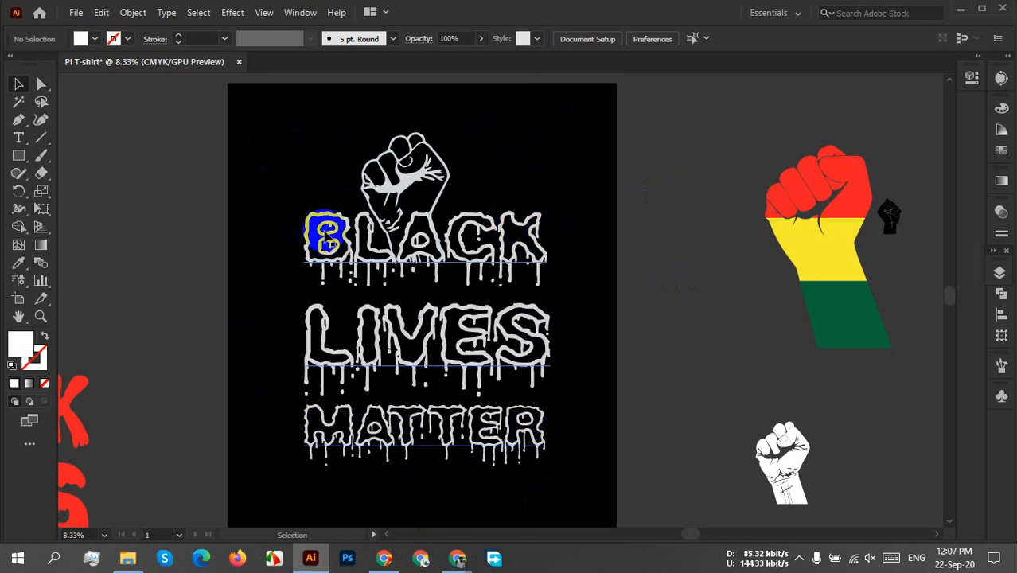
Ungroup the fist and the "BLACK LIVES MATTER" lettering on the black background.
left_click(406, 185)
right_click(406, 183)
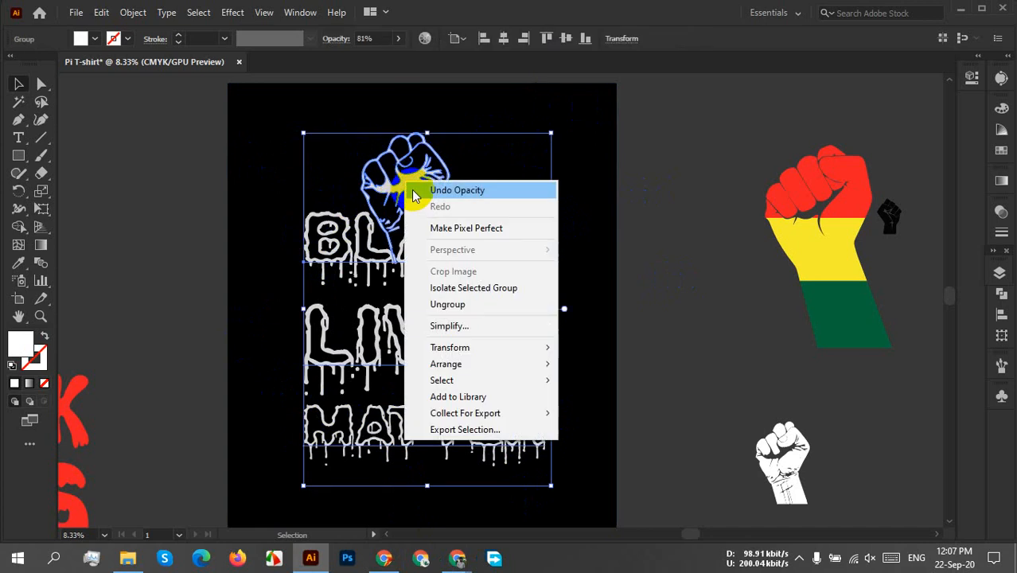
left_click(448, 306)
left_click(674, 216)
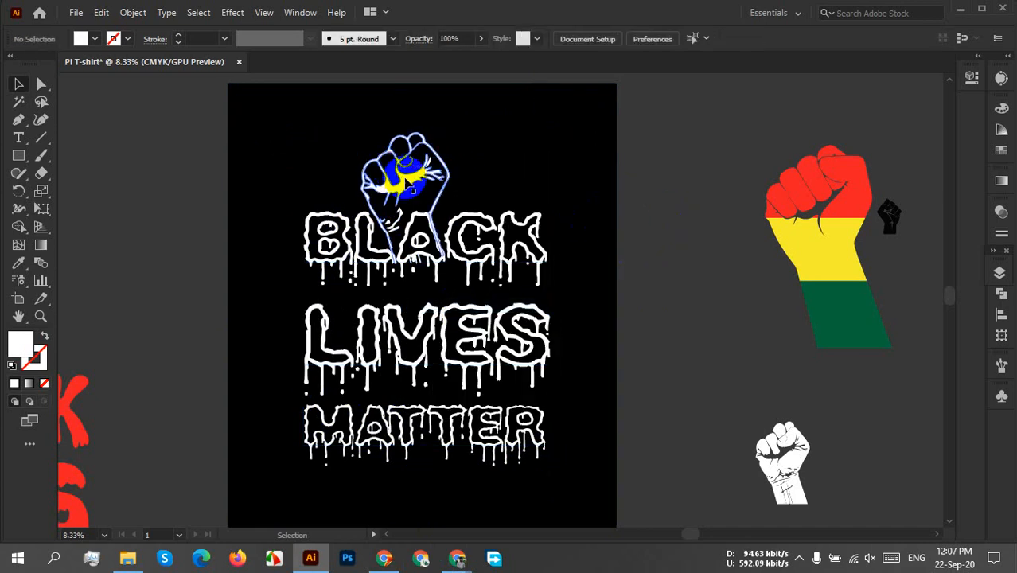
Try moving the fist off the artboard beside the tricolour fist, and undo the move.
left_click_drag(406, 184, 716, 171)
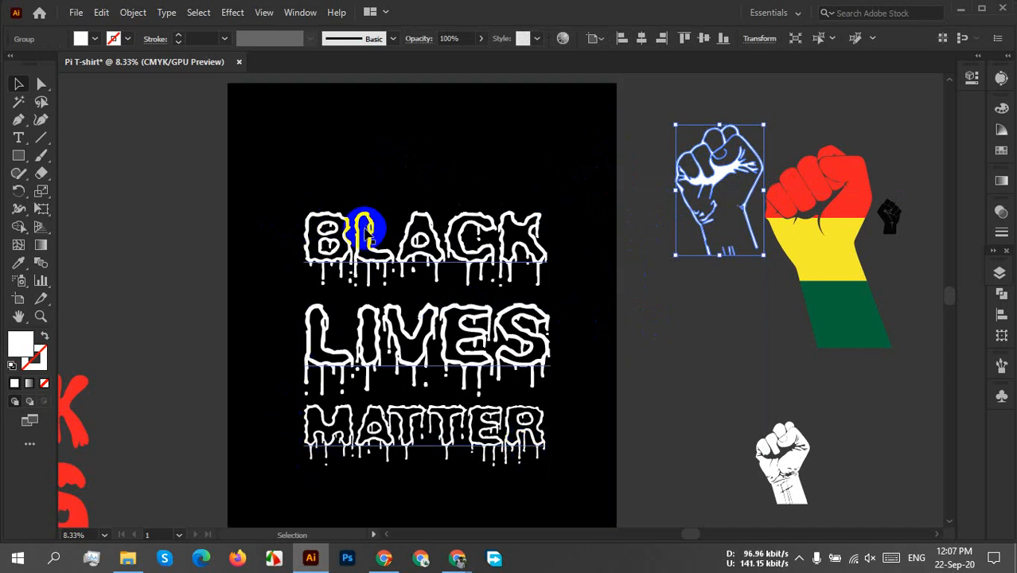
key("ctrl+z")
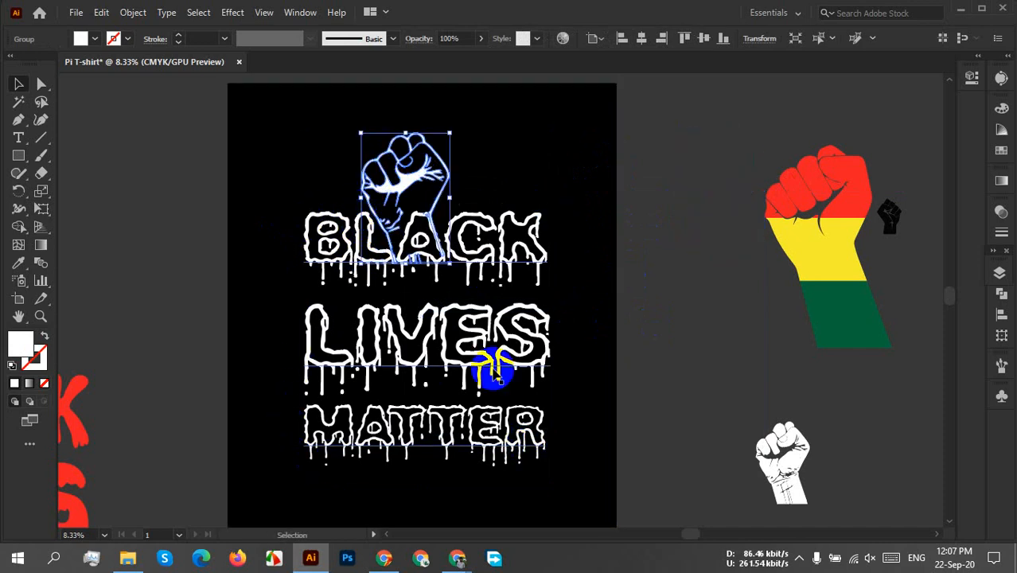
left_click(661, 309)
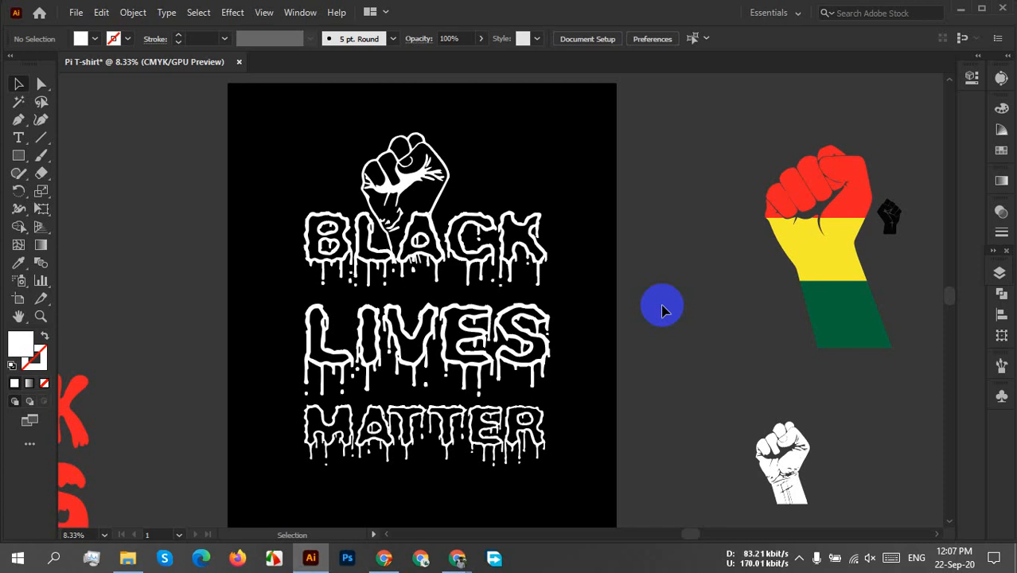
Delete the black background rectangle behind the white fist and lettering.
scroll(596, 283, "down", 1)
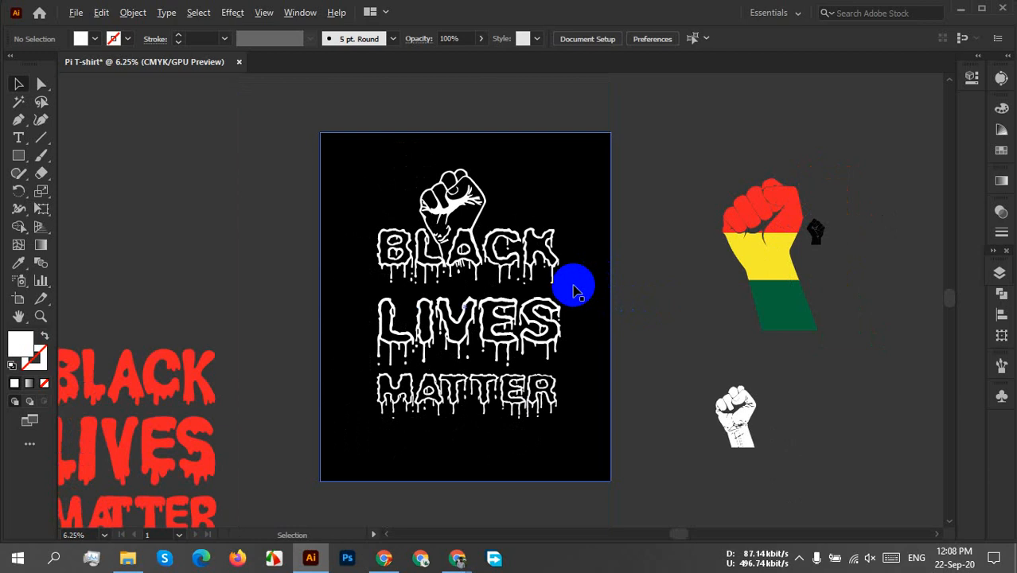
scroll(565, 324, "up", 2)
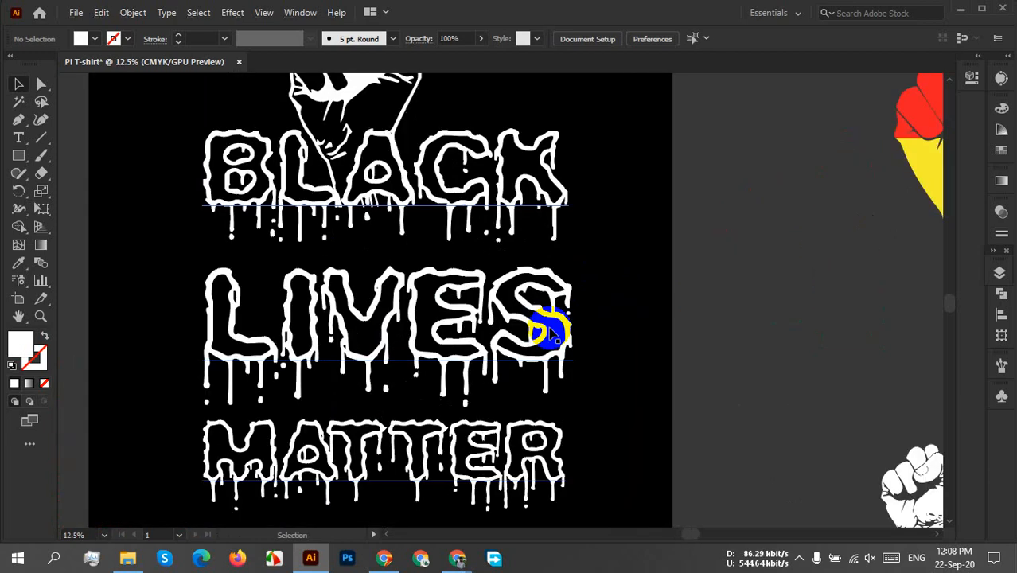
scroll(549, 330, "down", 1)
left_click(586, 311)
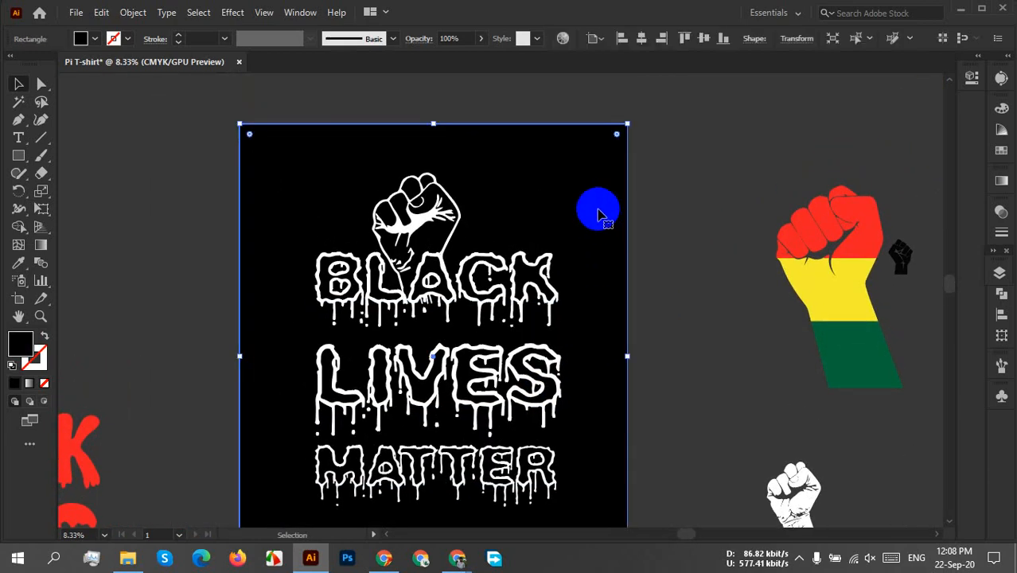
key("Delete")
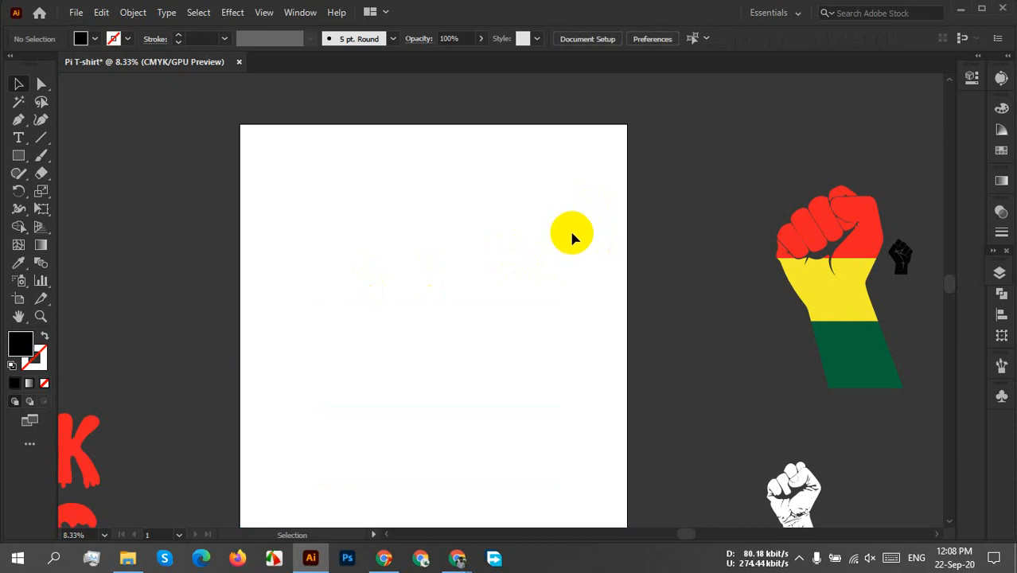
Preview the Save for Web (Legacy) export fitted on screen in PNG-24 format, and cancel without saving.
scroll(569, 229, "down", 1)
left_click(76, 16)
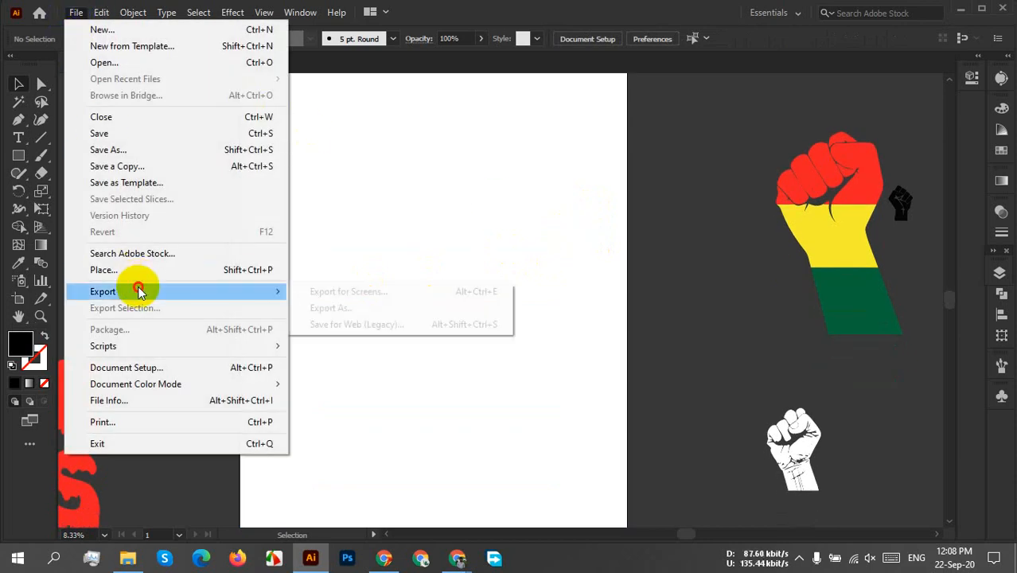
left_click(410, 327)
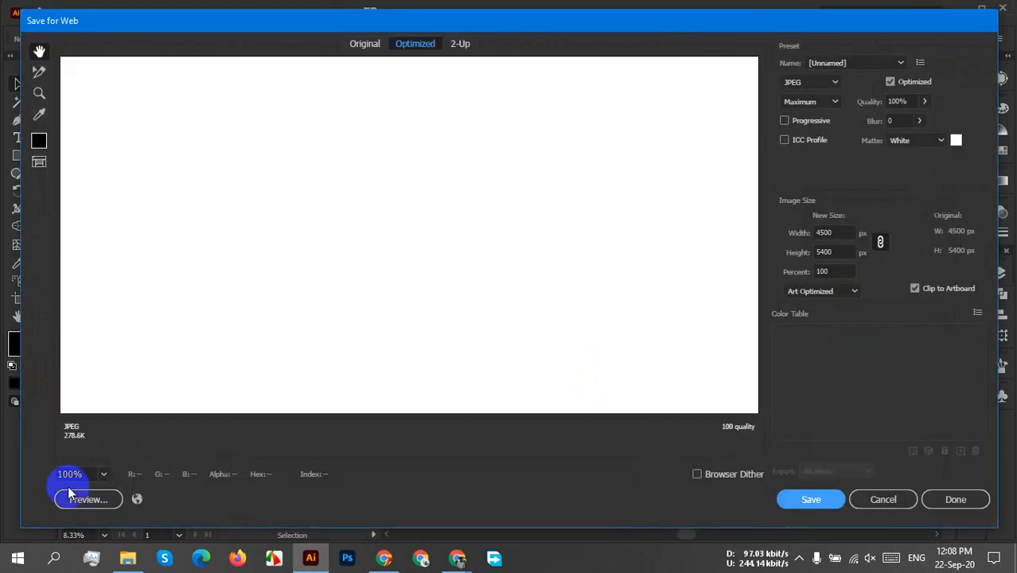
left_click(103, 474)
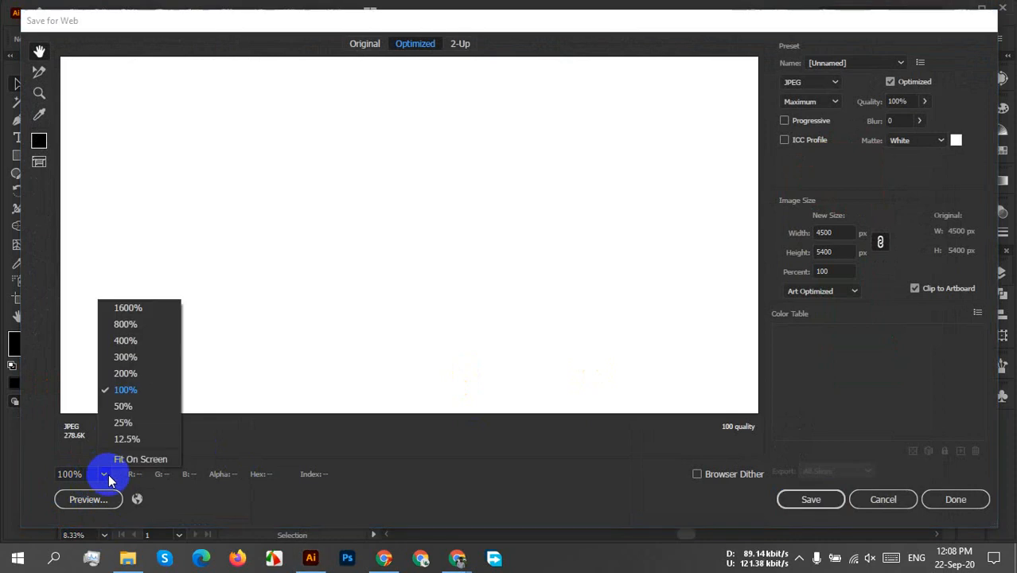
left_click(125, 457)
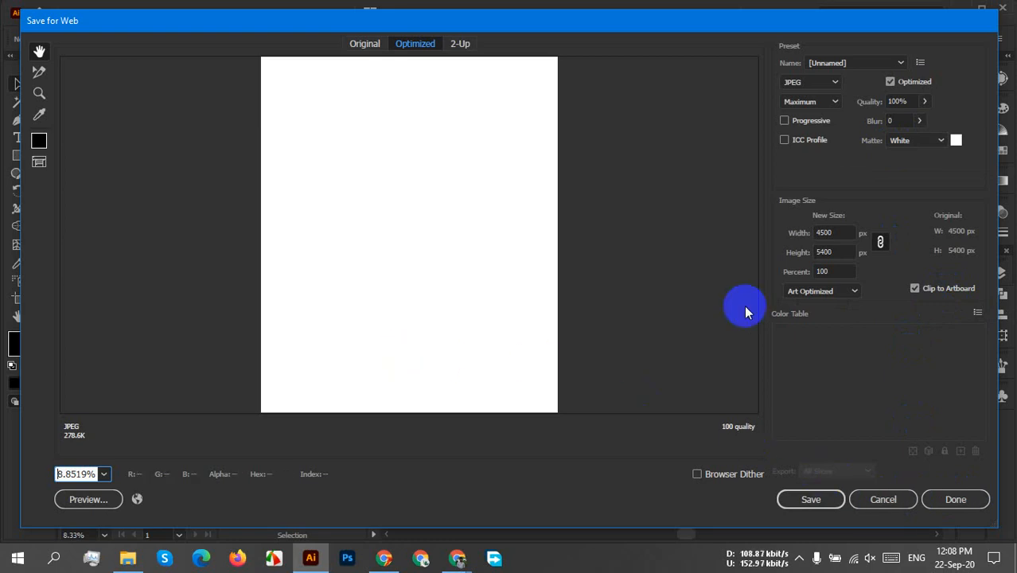
left_click(817, 83)
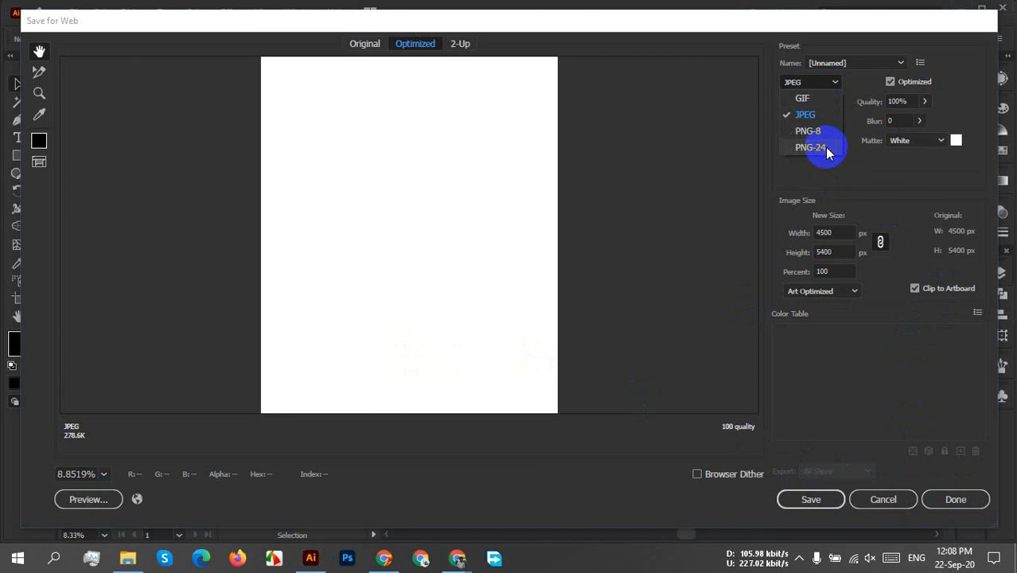
left_click(823, 150)
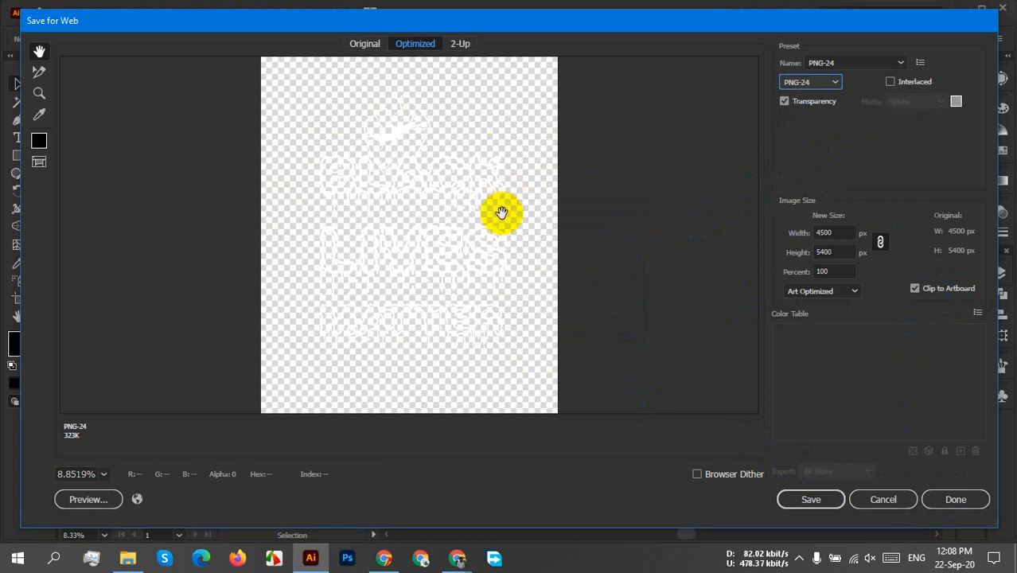
left_click(882, 498)
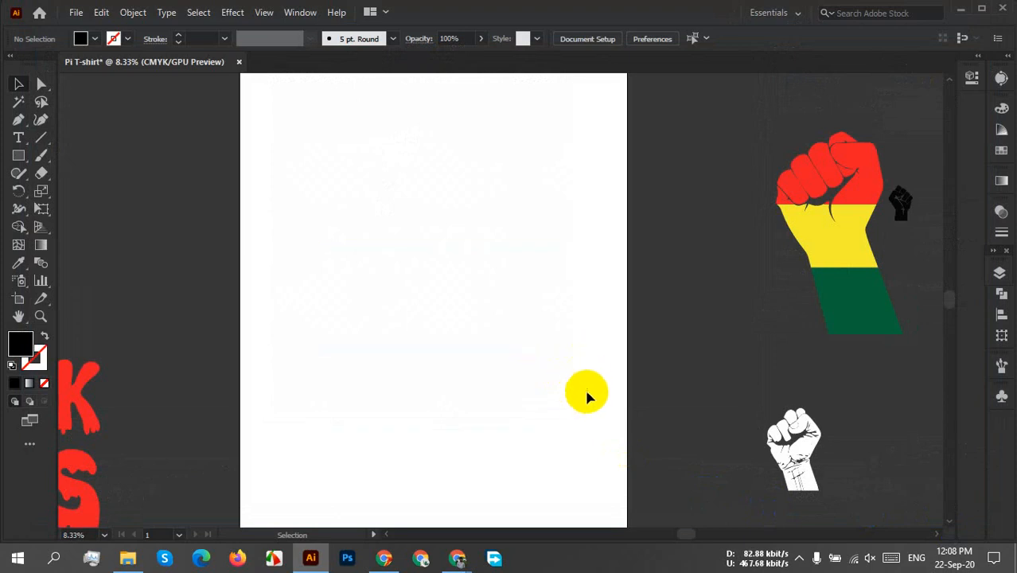
Undo the deletion of the black background rectangle.
left_click(578, 368)
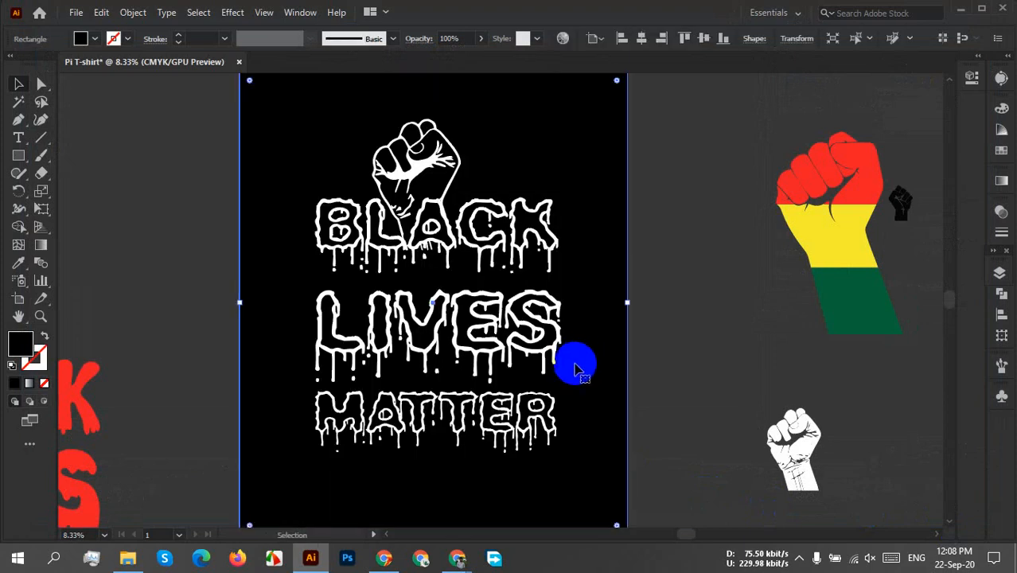
left_click(662, 318)
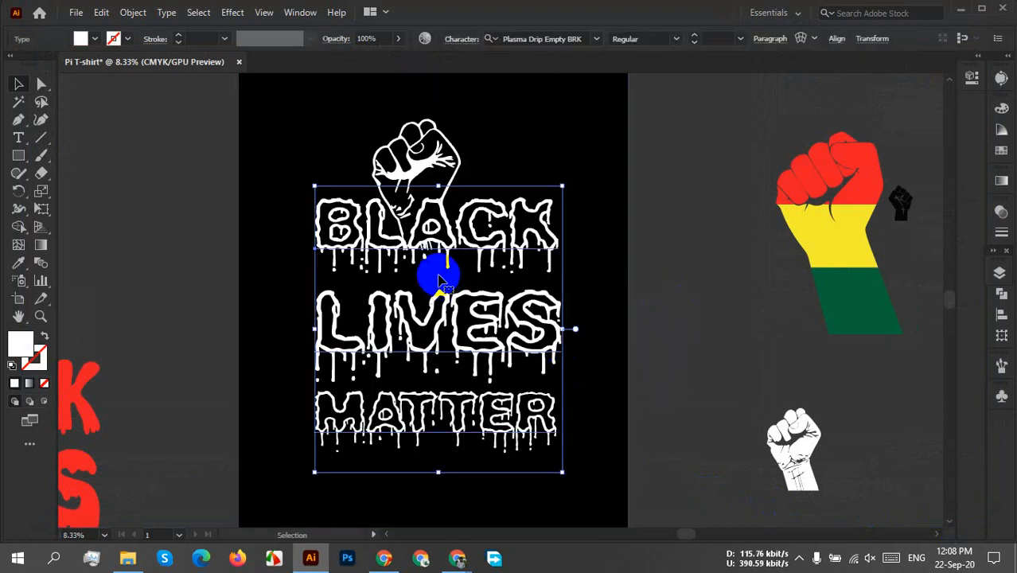
Convert the white "BLACK LIVES MATTER" lettering to outlines and unite it with the fist using Pathfinder.
right_click(439, 280)
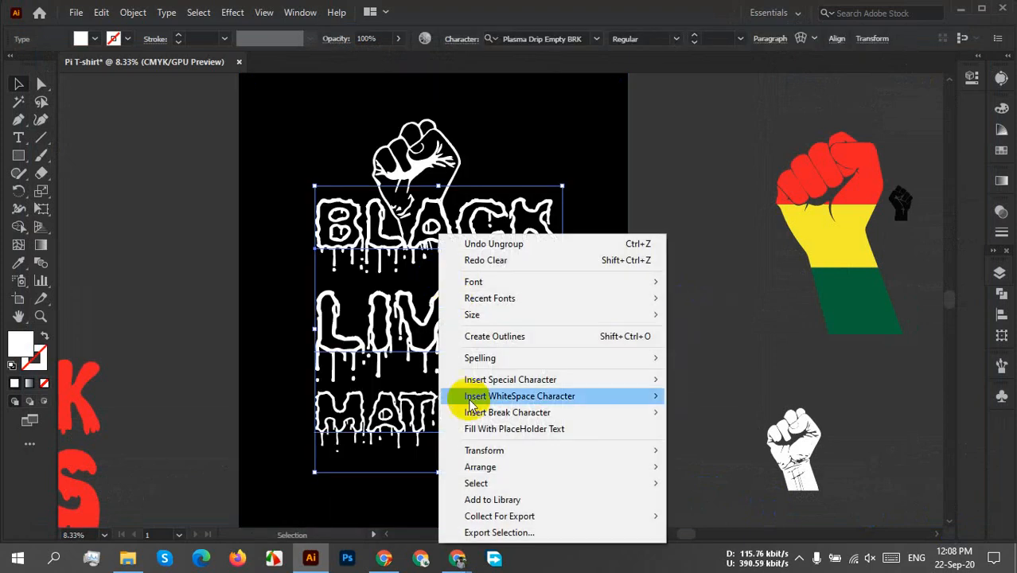
left_click(507, 344)
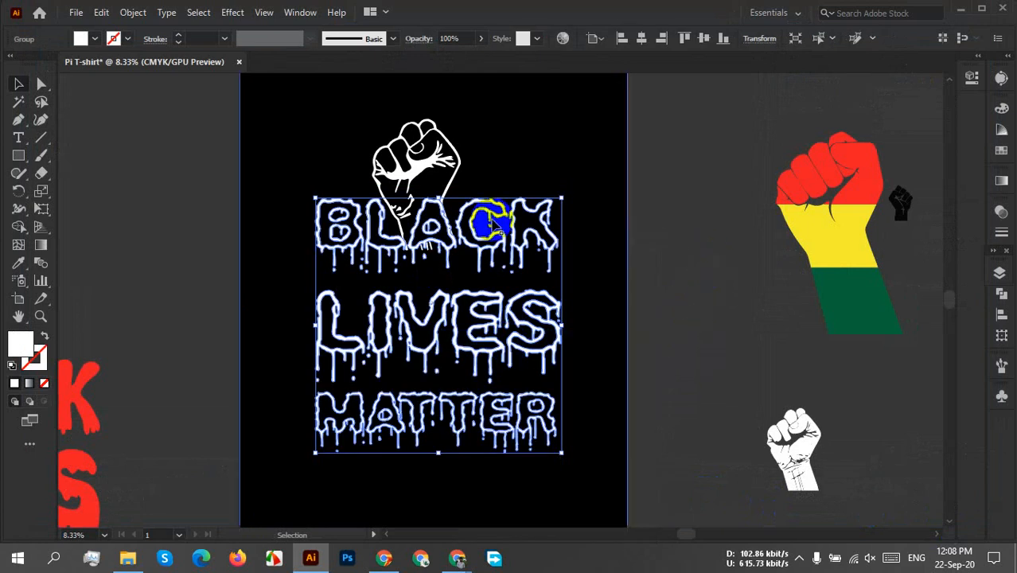
left_click(417, 165, "shift")
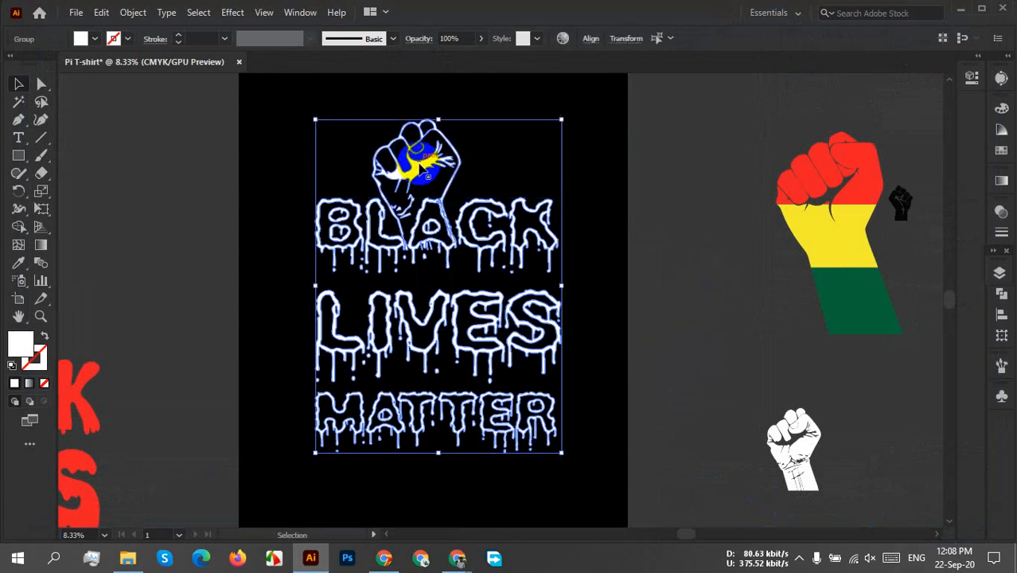
left_click(1002, 294)
left_click(828, 326)
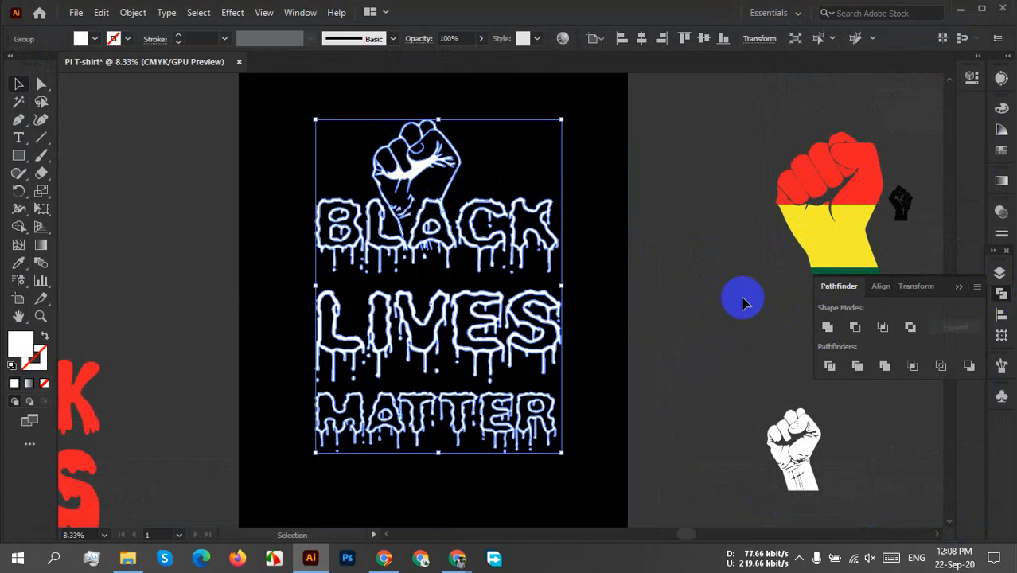
left_click(742, 298)
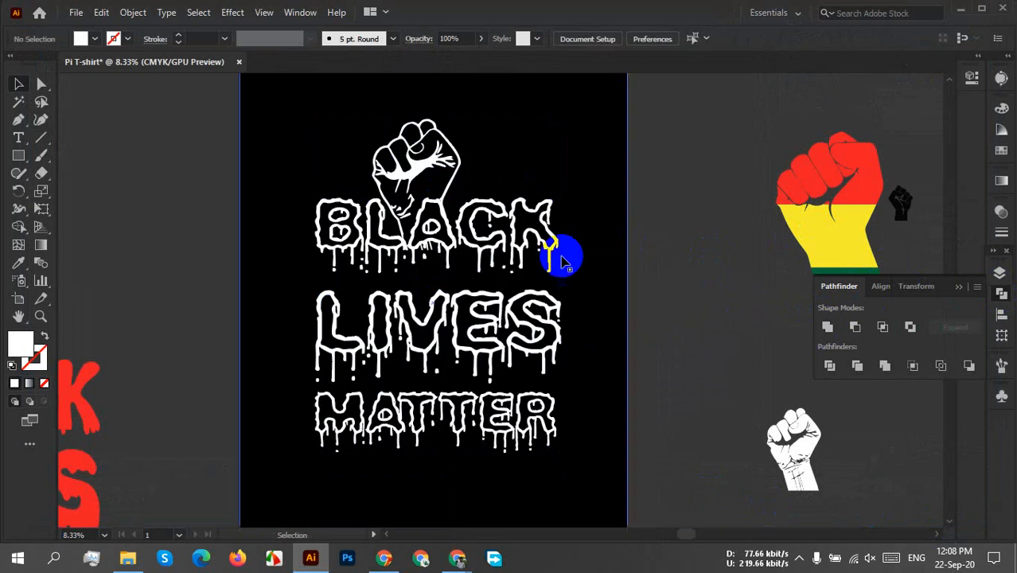
Centre the united fist and lettering artwork horizontally and vertically on the artboard.
left_click(451, 275)
left_click(448, 261)
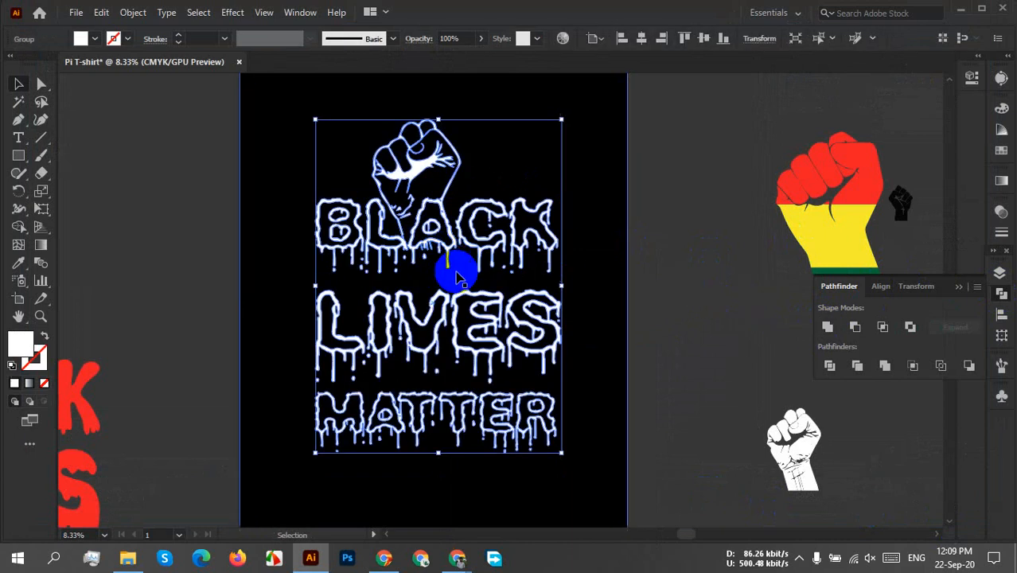
left_click(641, 38)
left_click(703, 38)
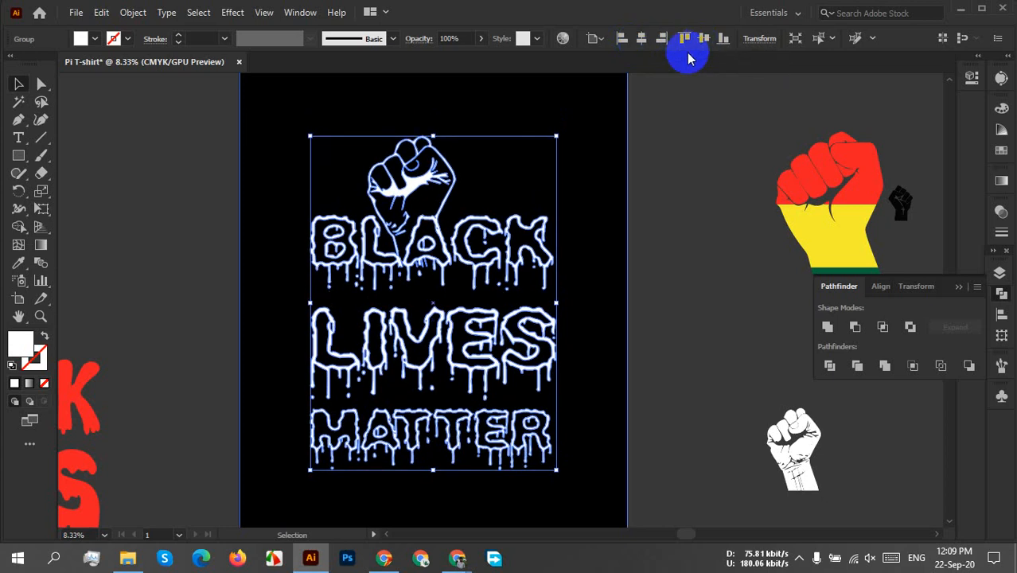
Enlarge the united fist and lettering proportionally about its centre until it spans the artboard's full height.
scroll(591, 160, "down", 1)
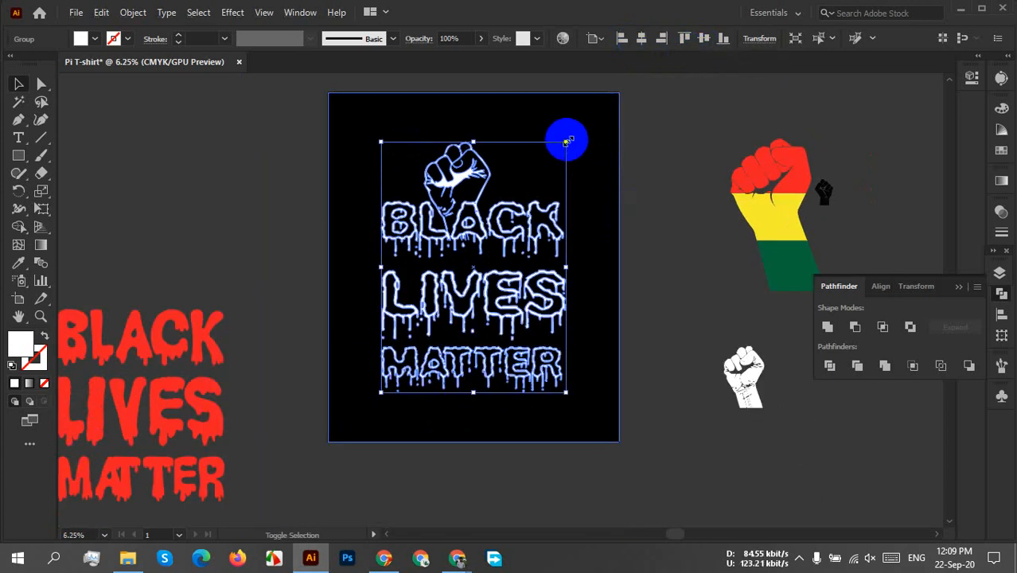
left_click(566, 141, "shift")
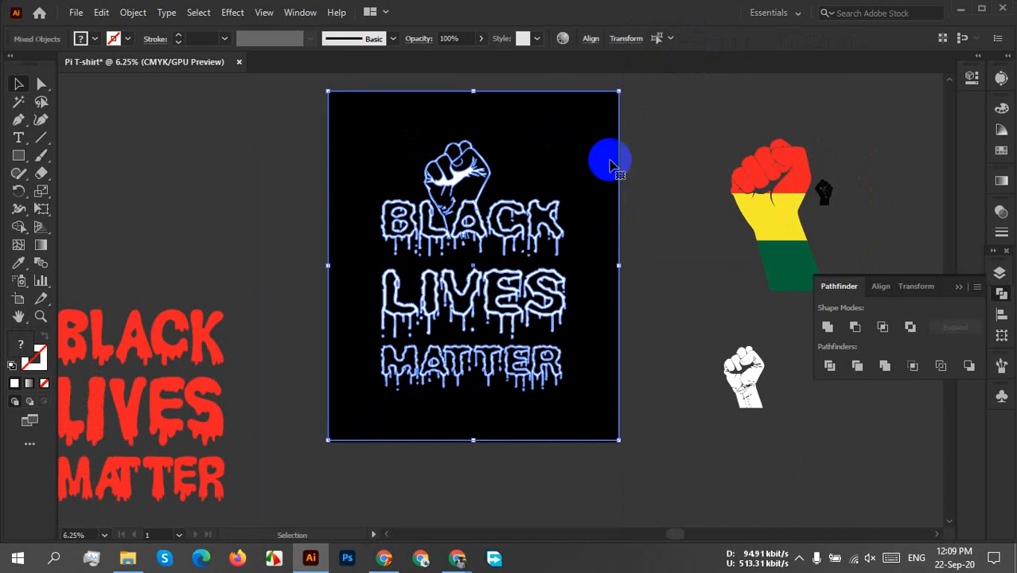
left_click(652, 161)
left_click(522, 221)
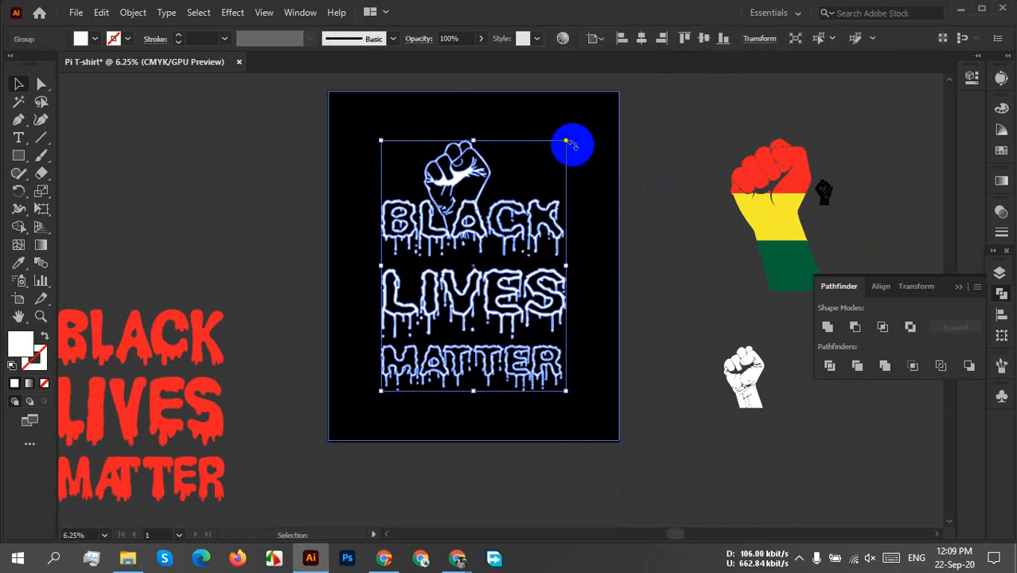
left_click_drag(566, 141, 607, 93)
left_click(677, 130)
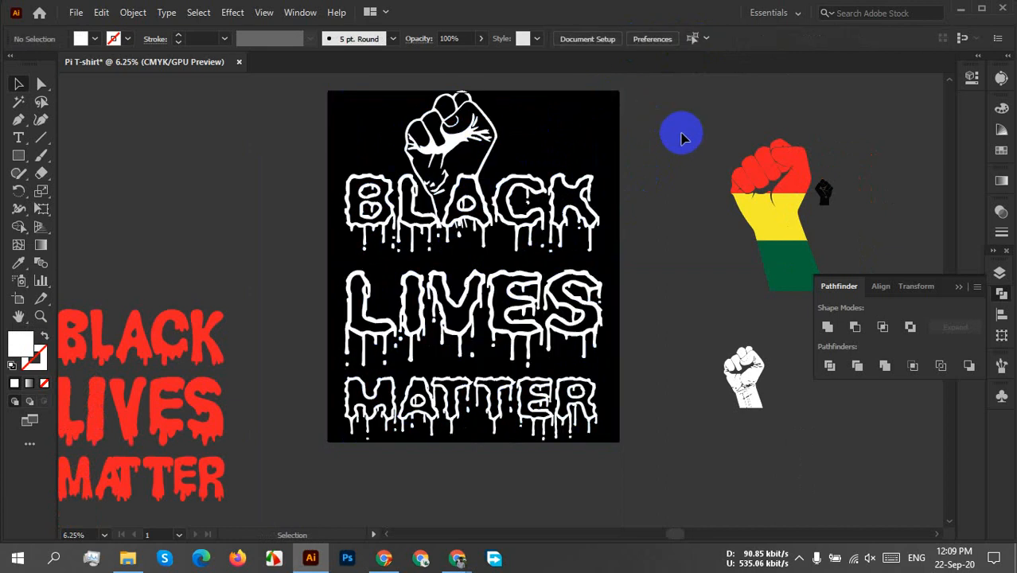
Shrink the united fist and lettering proportionally about its centre, leaving a narrow margin inside the artboard's upper and lower edges.
left_click(460, 307)
left_click(459, 306)
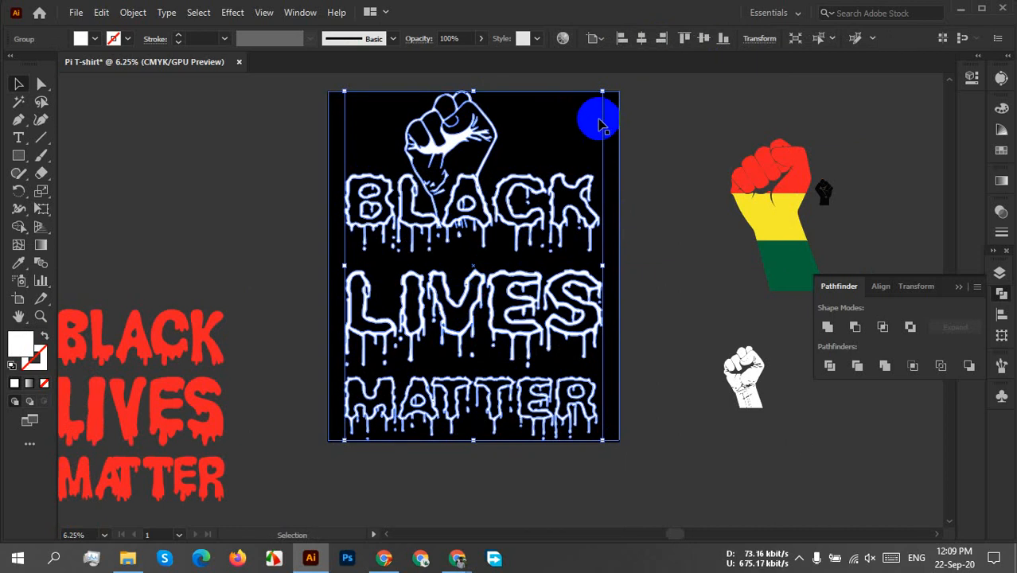
scroll(472, 97, "up", 4)
scroll(475, 97, "up", 2)
scroll(475, 97, "down", 5)
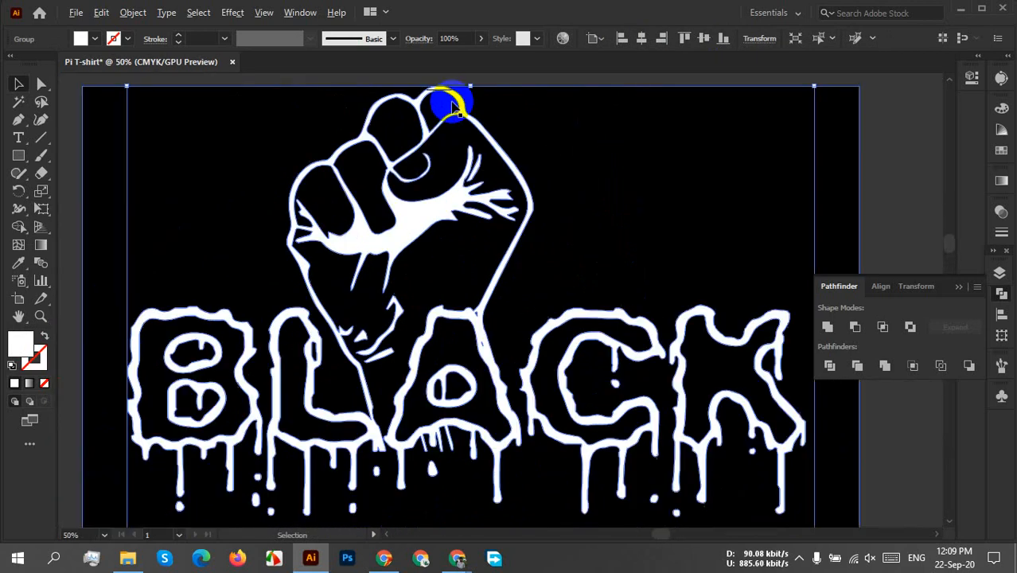
scroll(646, 112, "up", 3)
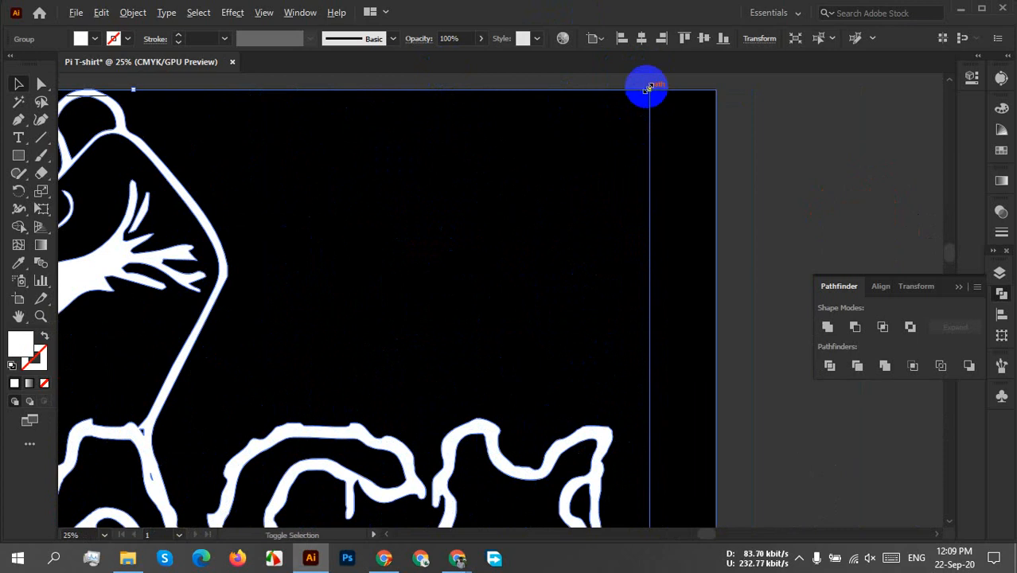
left_click_drag(648, 89, 645, 92)
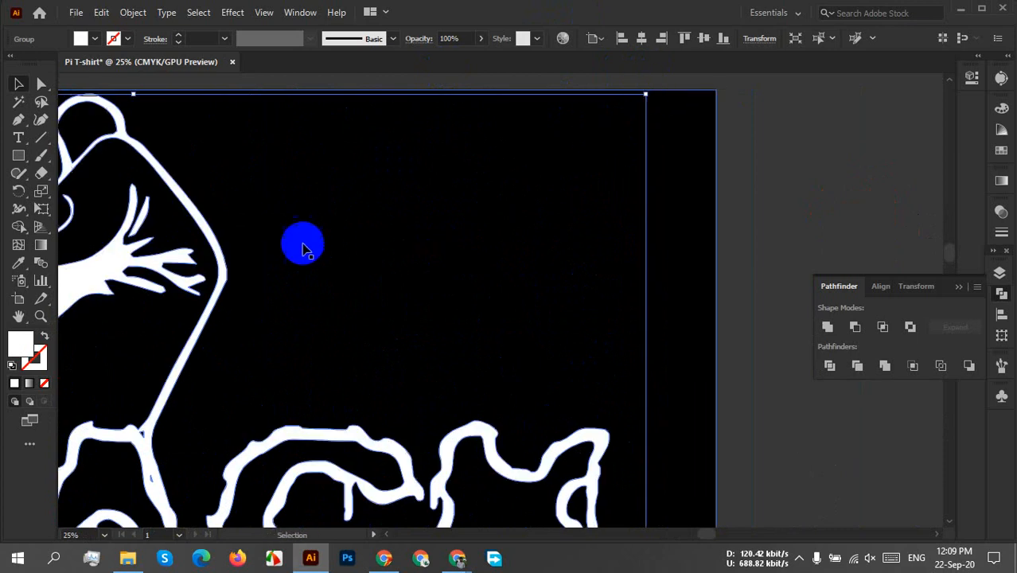
scroll(302, 245, "down", 3)
key("space")
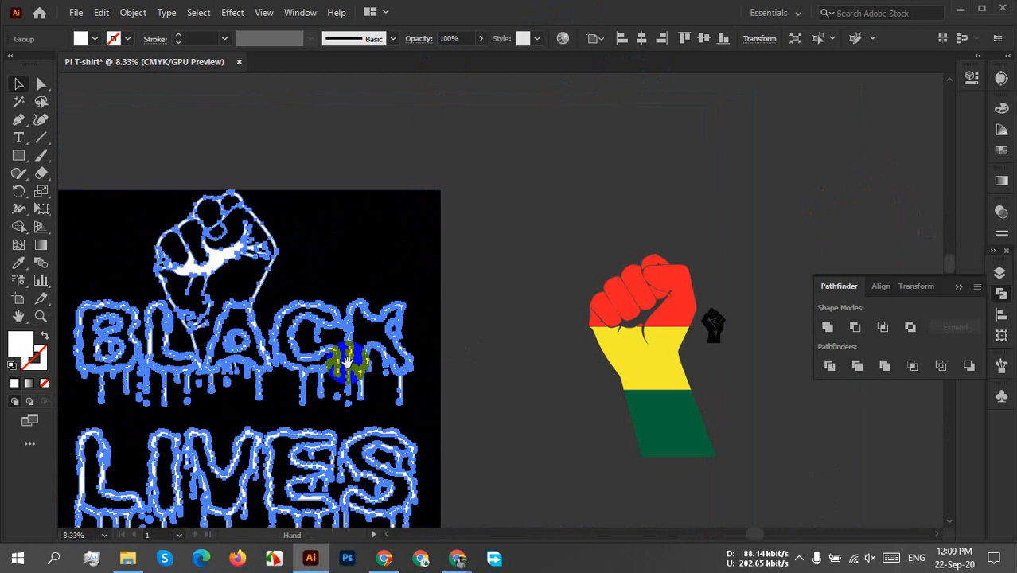
left_click_drag(347, 365, 504, 358)
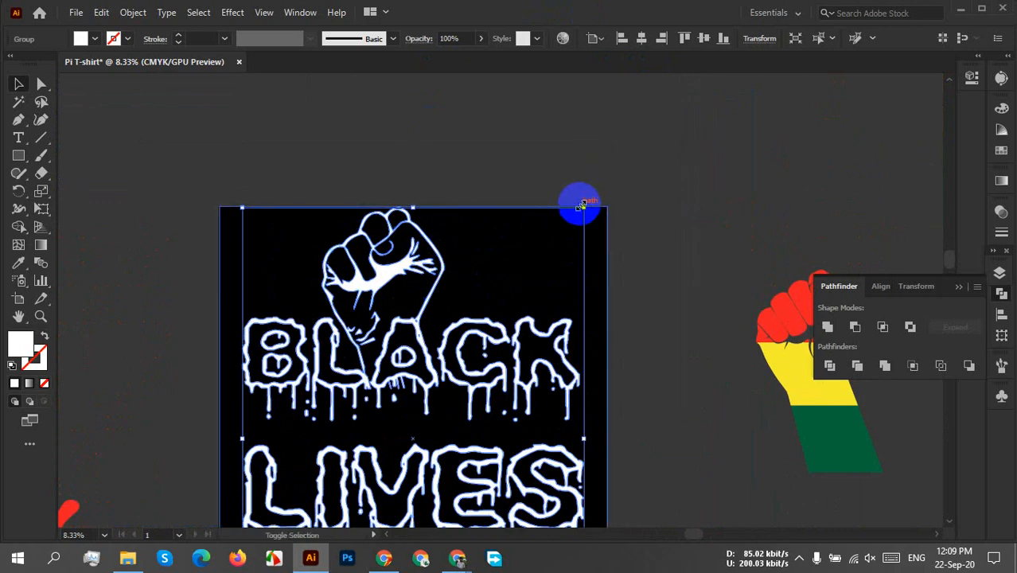
left_click_drag(576, 199, 581, 208)
left_click(673, 172)
scroll(673, 173, "down", 1)
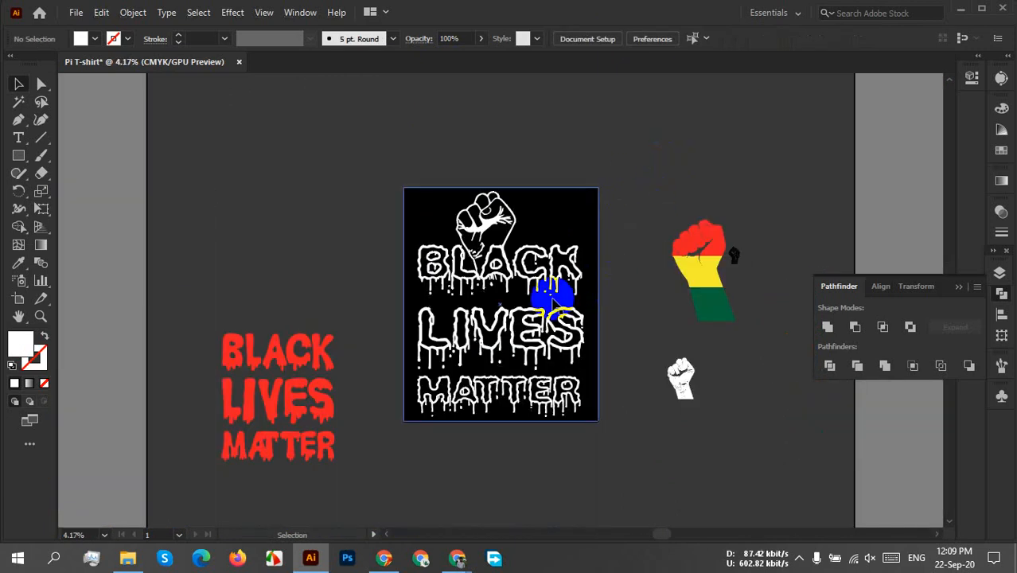
Centre the resized fist and lettering artwork vertically on the artboard.
left_click(531, 285)
left_click(531, 285)
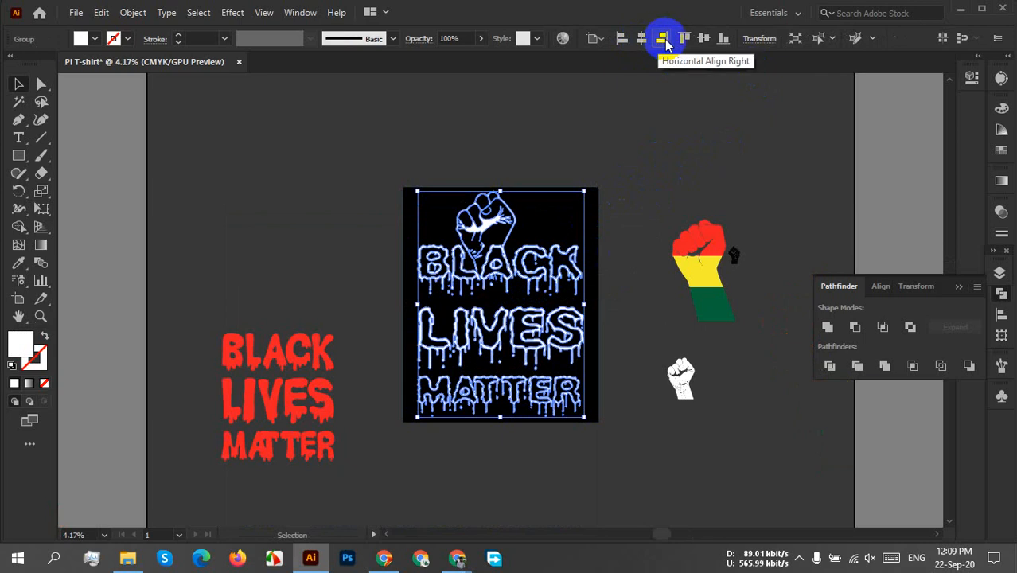
left_click(703, 38)
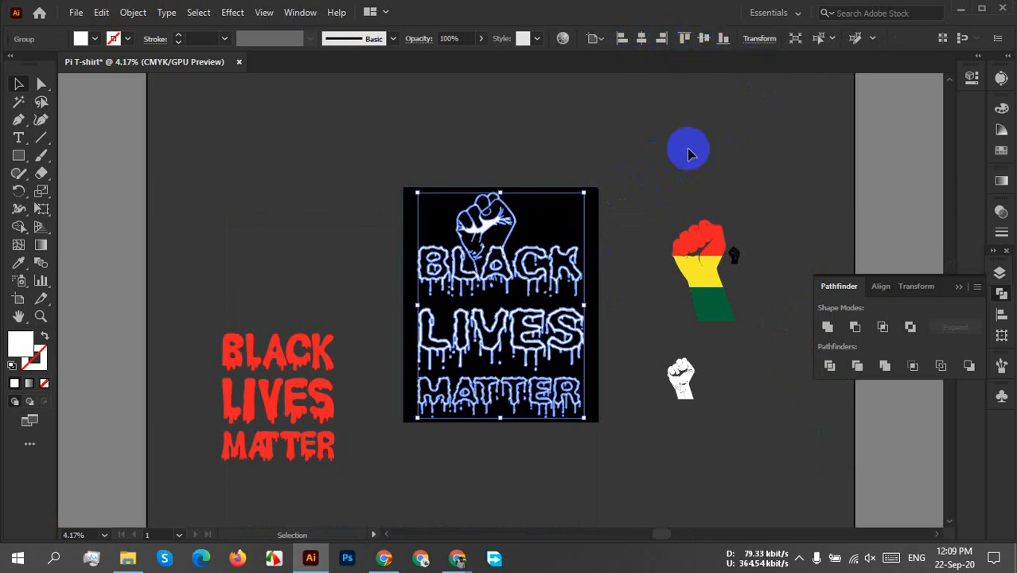
left_click(667, 162)
left_click(598, 266)
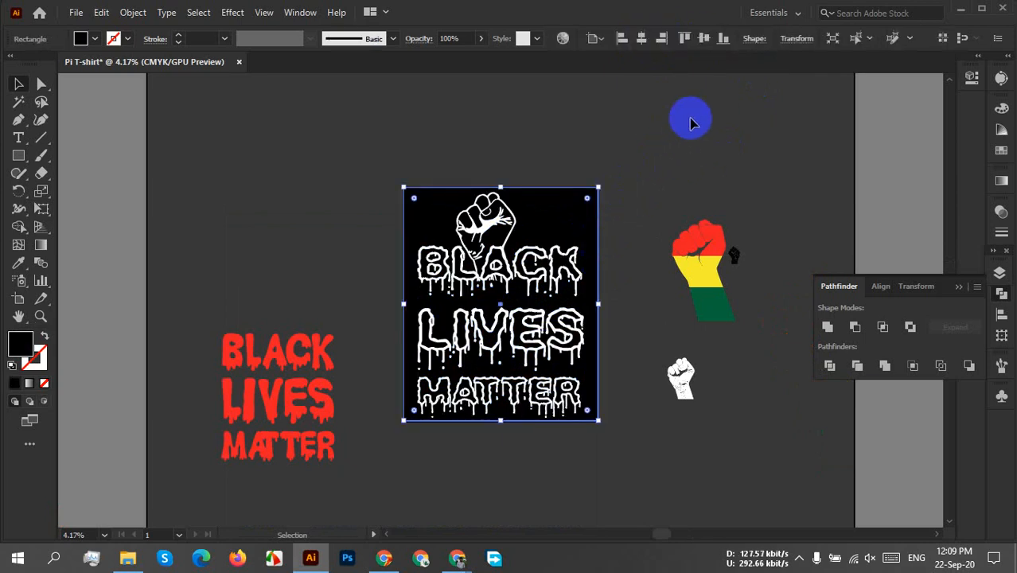
key("Delete")
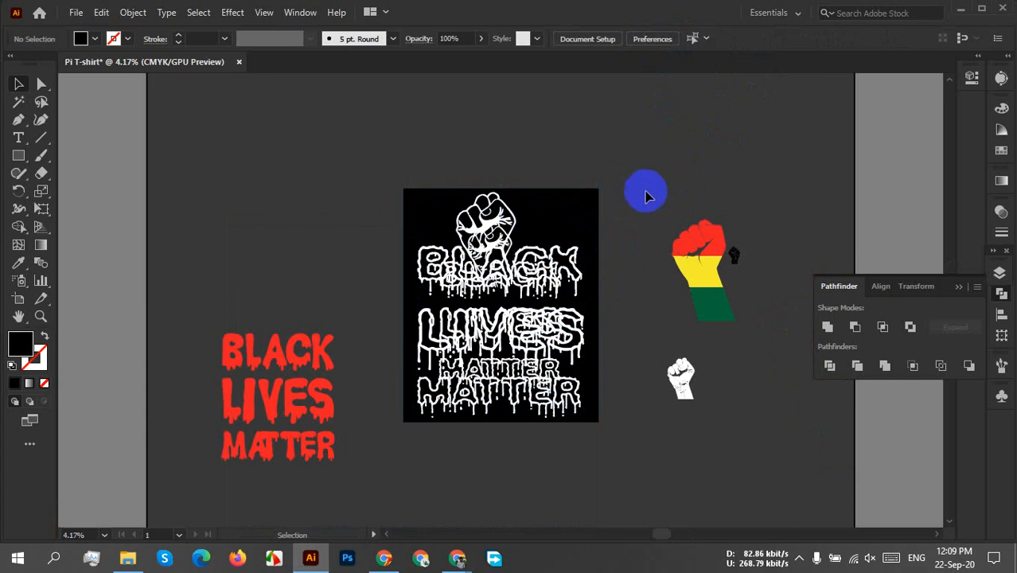
key("ctrl+z")
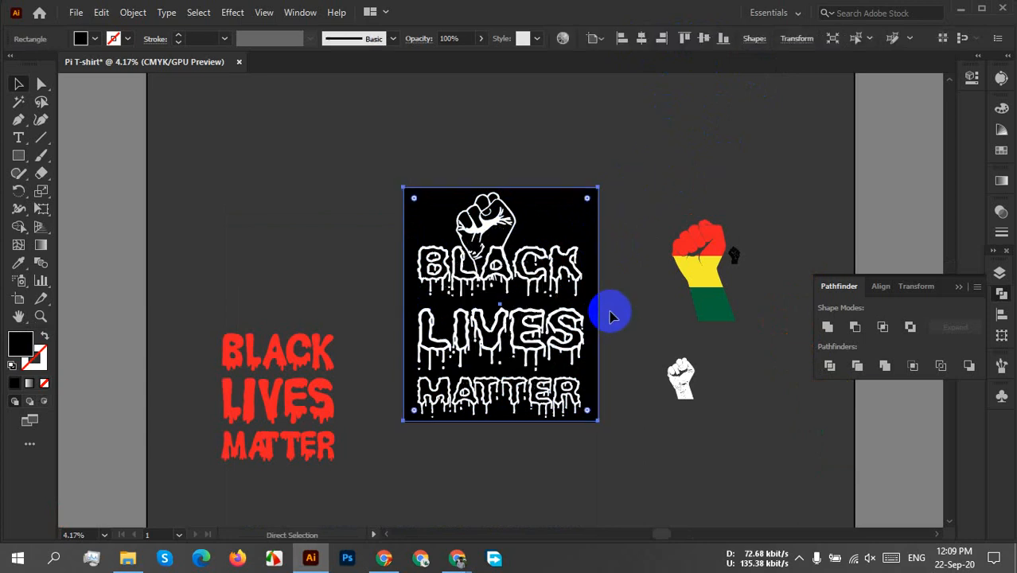
left_click(646, 212)
Delete the upper black background rectangle and the smaller duplicate of the fist and lettering beneath the main artwork.
scroll(574, 234, "up", 2)
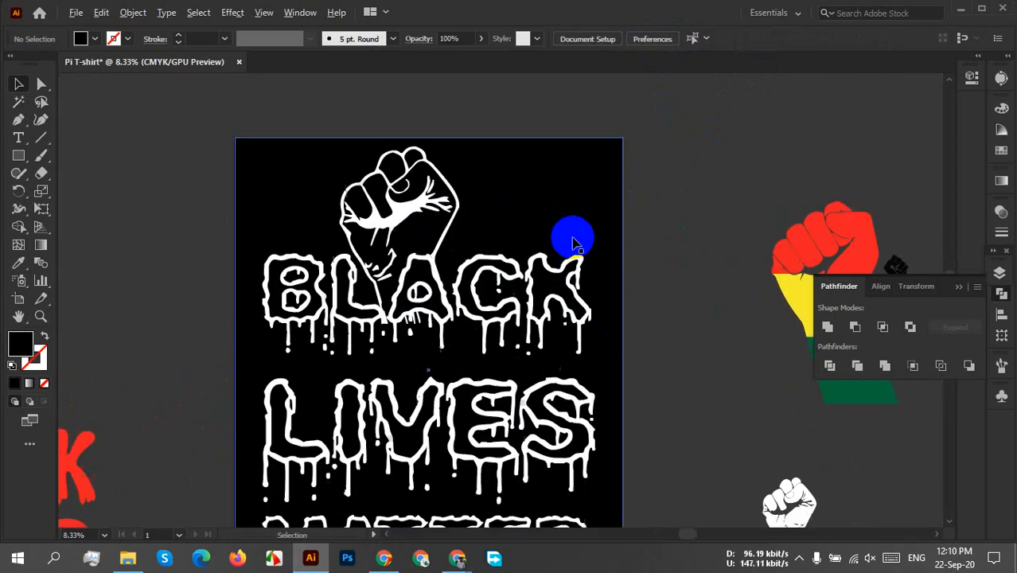
left_click(565, 172)
key("Delete")
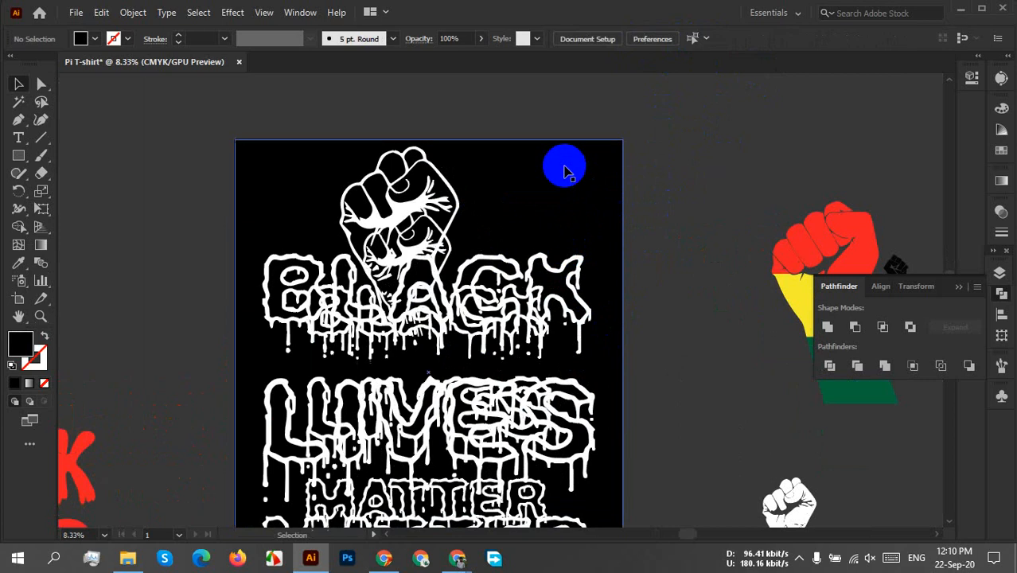
left_click(421, 342)
key("Delete")
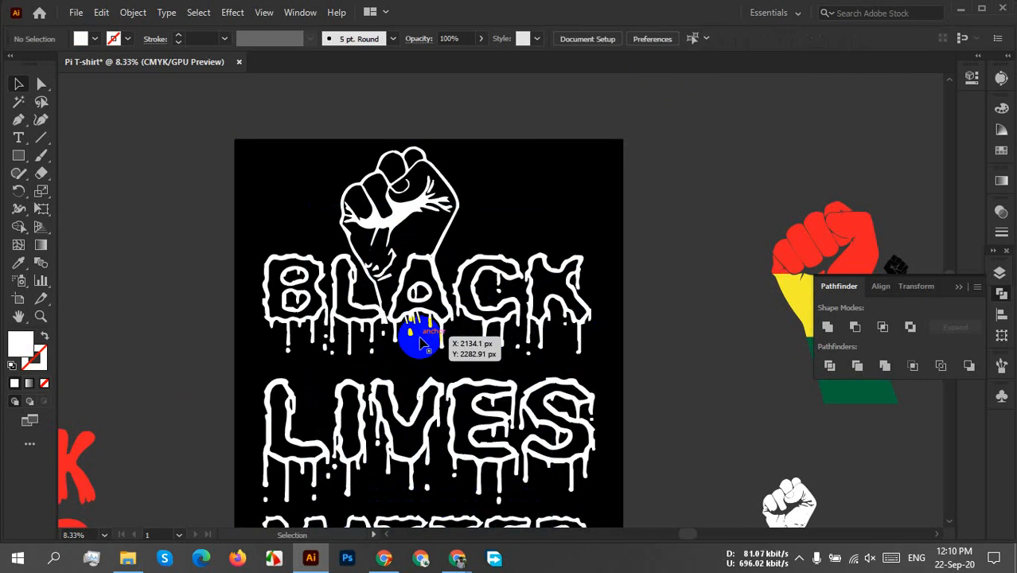
Delete the remaining black background rectangle behind the white fist and lettering.
scroll(689, 240, "down", 1)
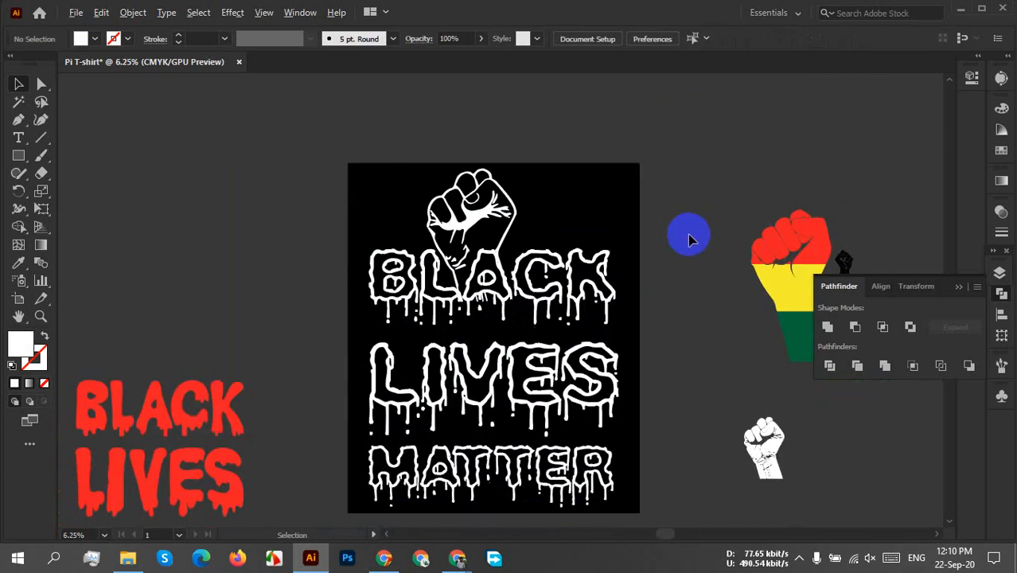
left_click_drag(700, 356, 659, 334)
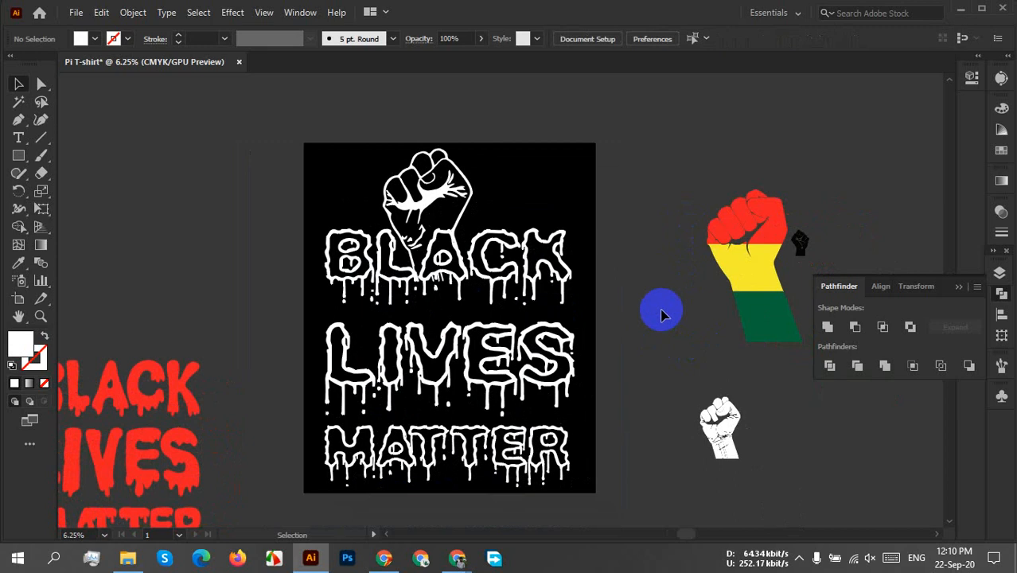
left_click(562, 189)
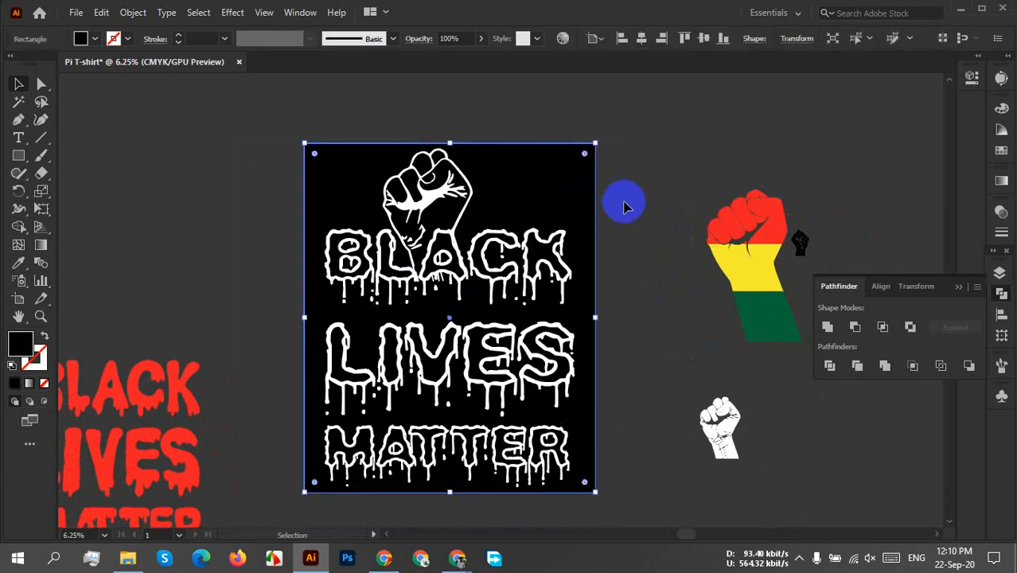
key("Delete")
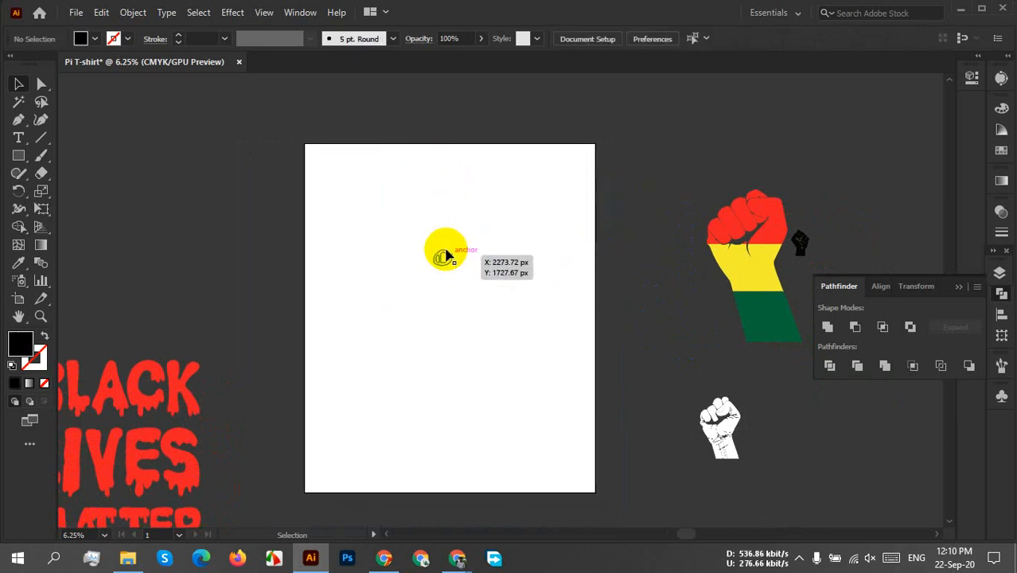
Select the white artwork, start a Save for Web export, fit its preview on screen and set the format to PNG-24.
left_click_drag(322, 170, 541, 367)
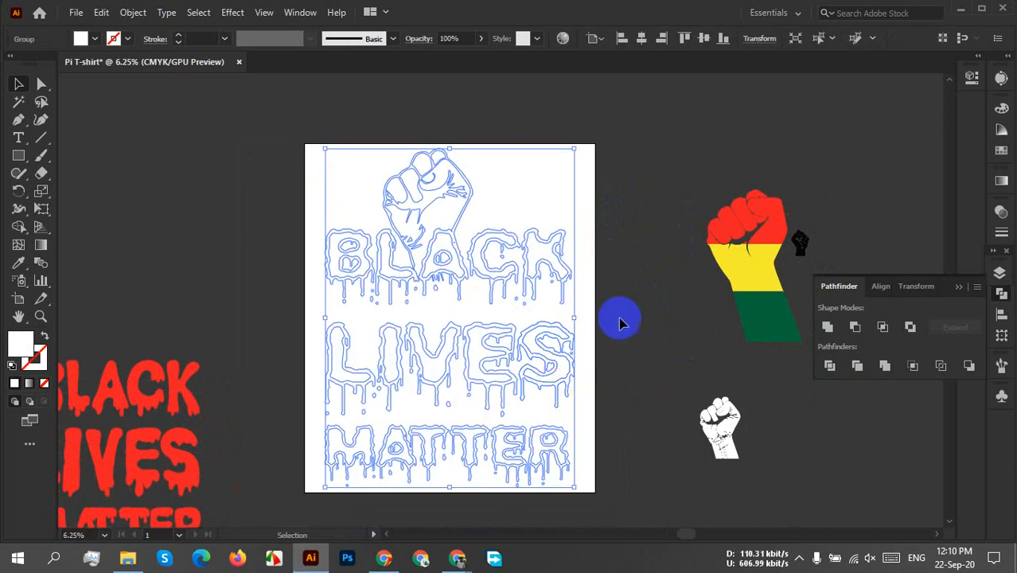
left_click(76, 10)
mouse_move(134, 289)
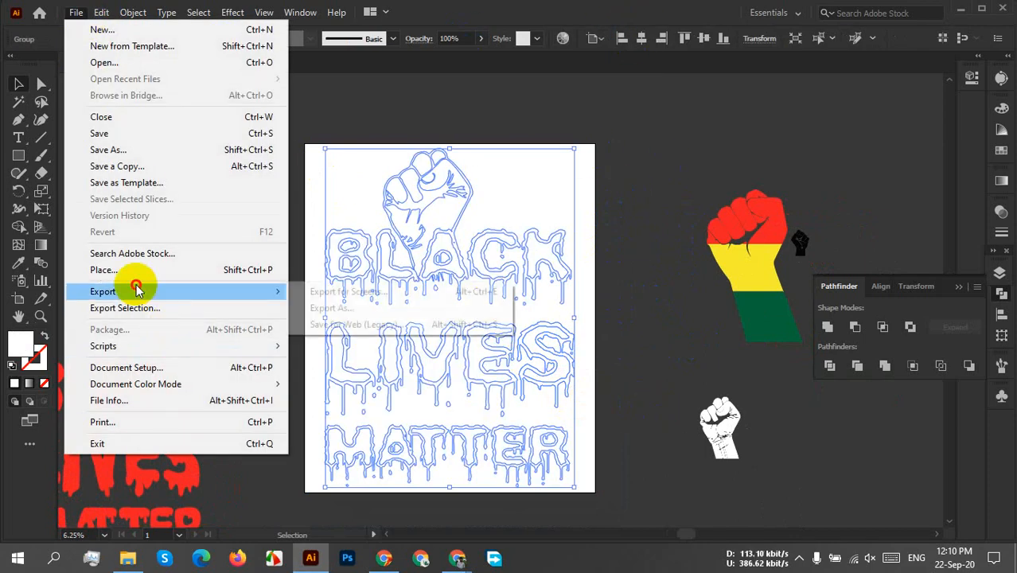
left_click(382, 324)
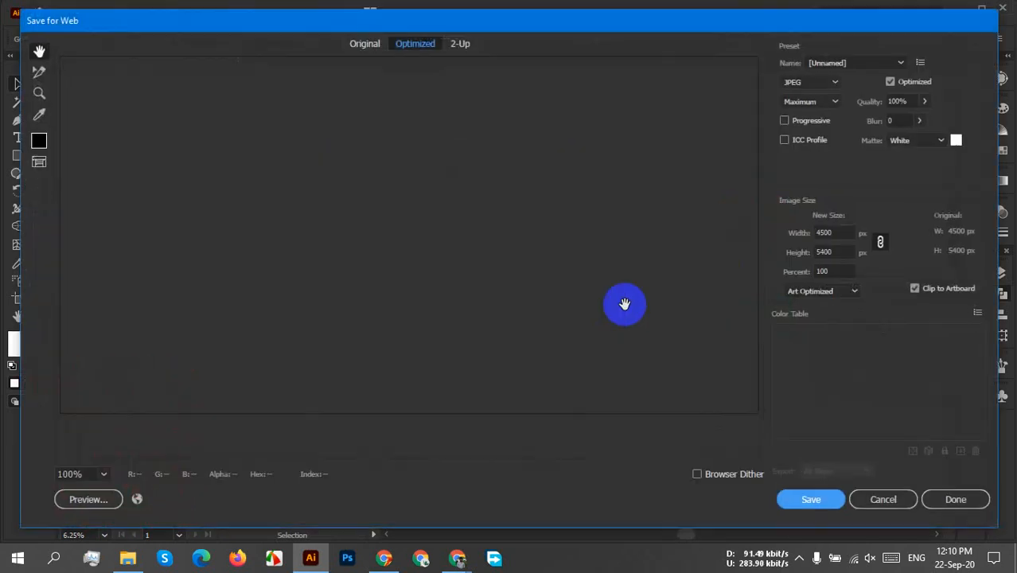
left_click(827, 89)
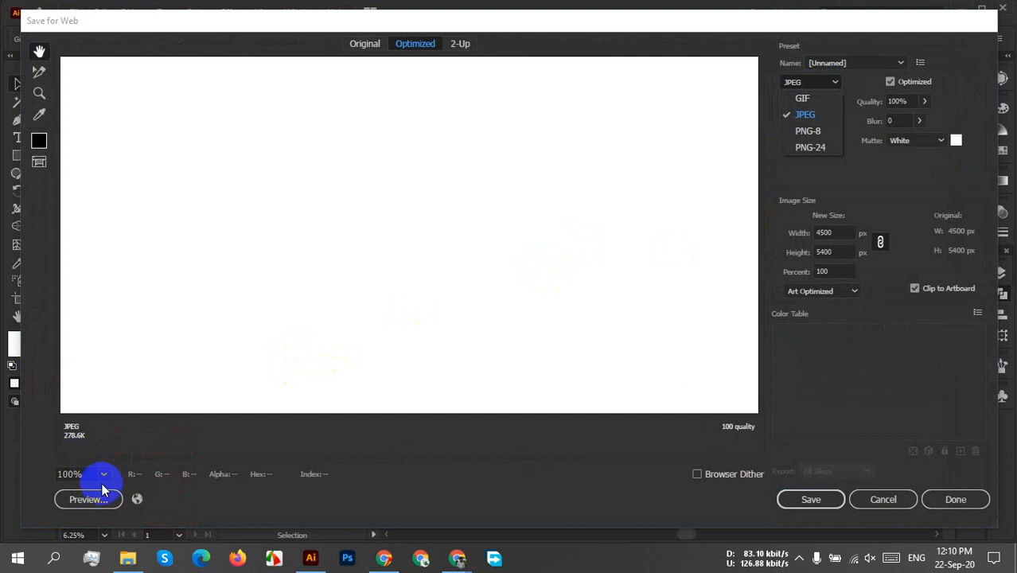
left_click(104, 475)
left_click(103, 475)
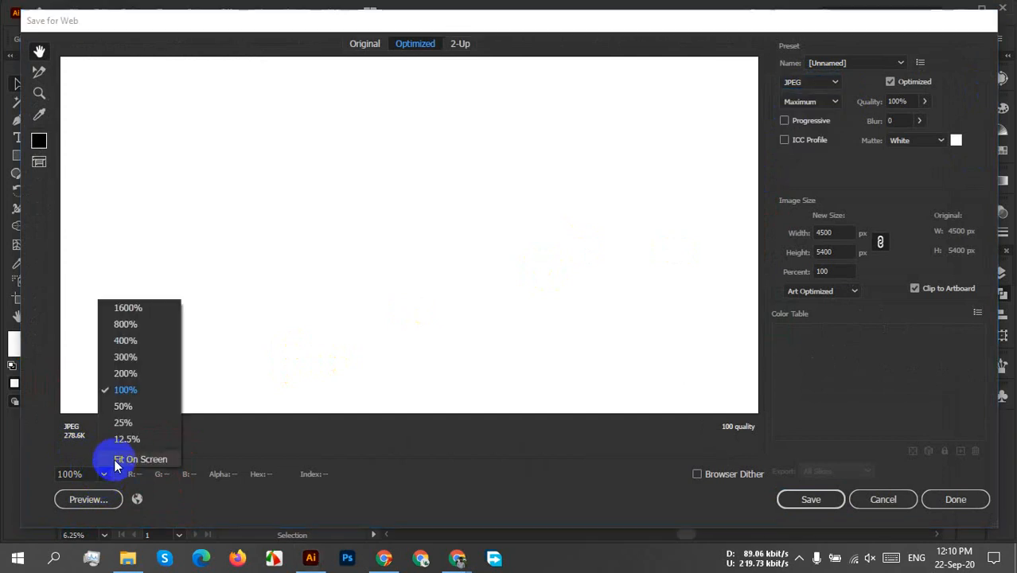
left_click(117, 460)
left_click(830, 86)
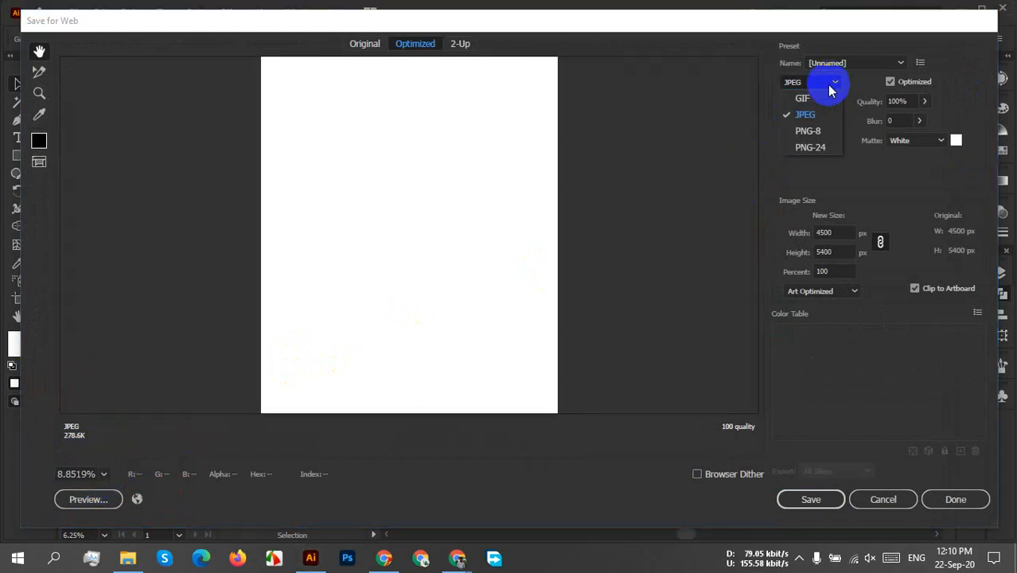
left_click(810, 148)
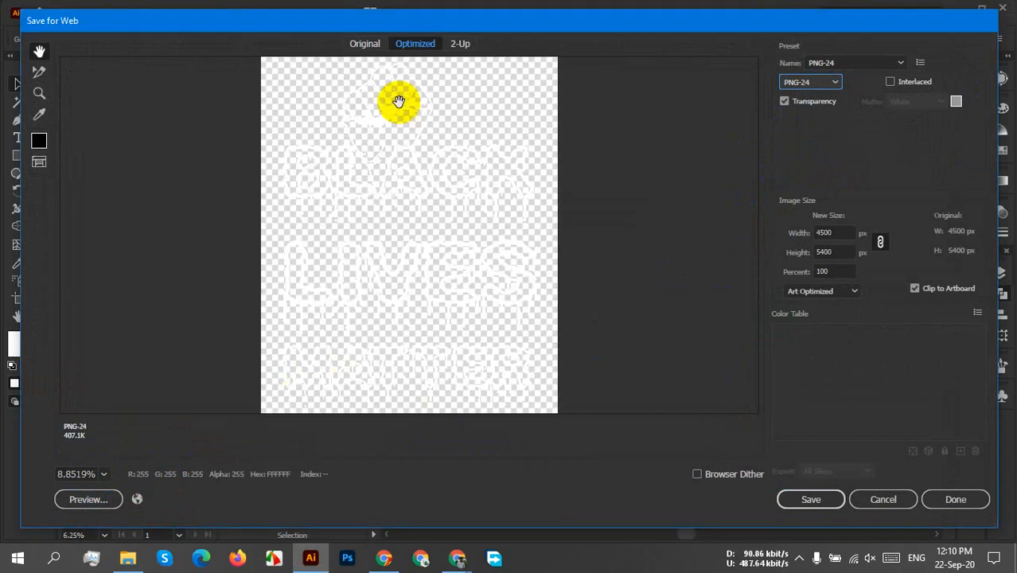
Save the PNG-24 export to the Desktop with the file name "blm shirt".
left_click(810, 500)
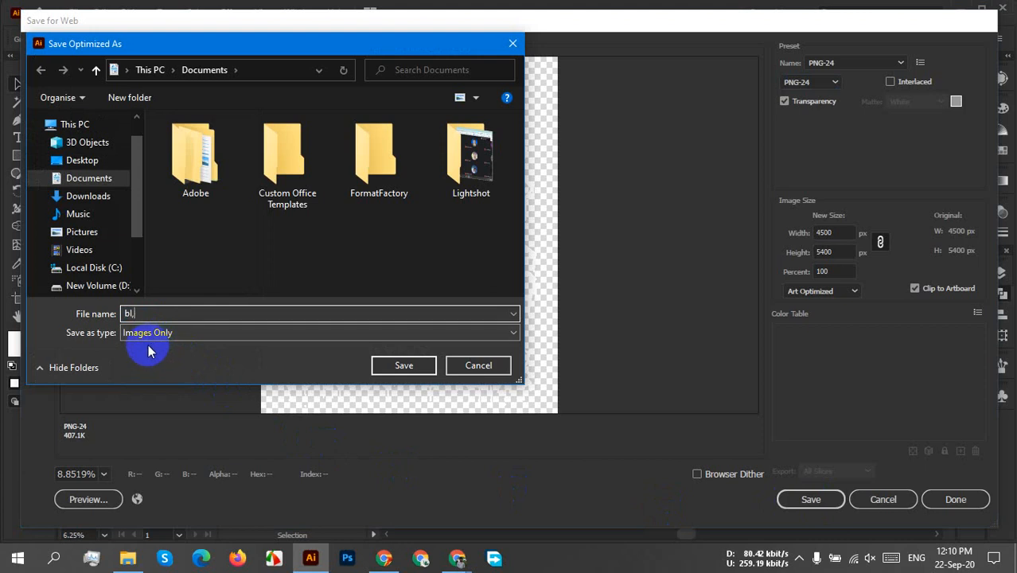
type("bl")
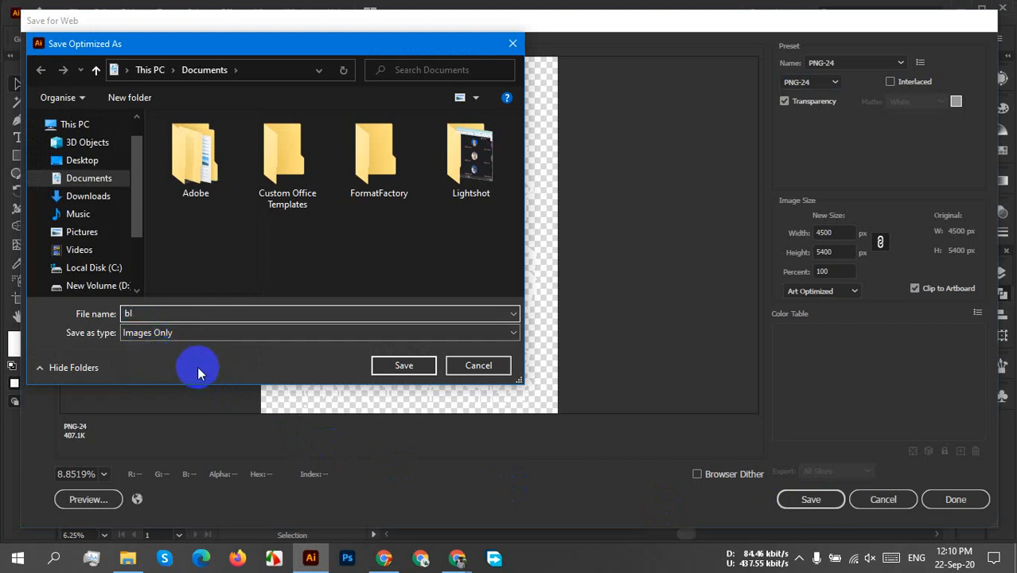
type("m shikr")
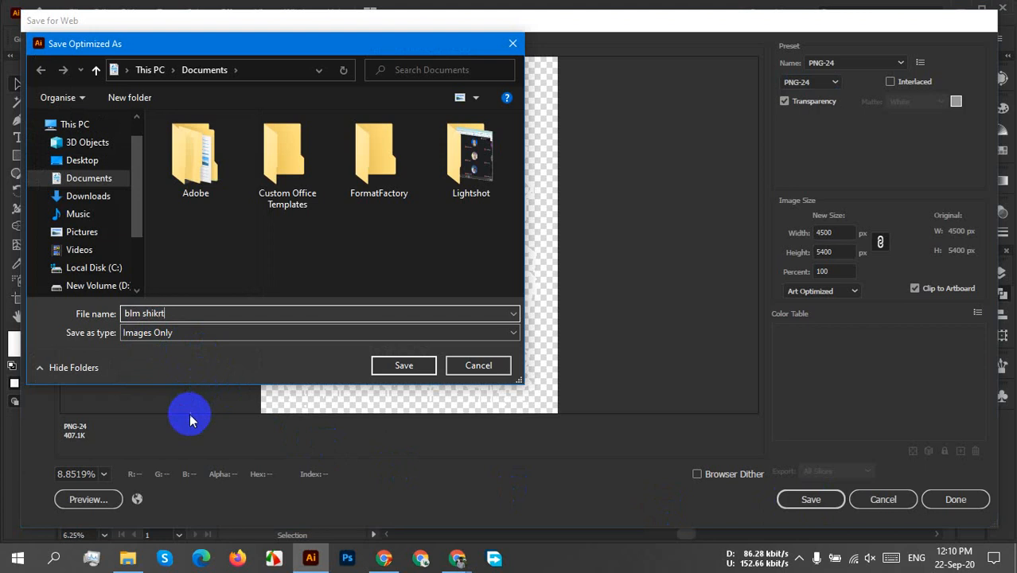
type("t")
key("BackSpace")
key("BackSpace")
key("BackSpace")
type("rt")
left_click(83, 161)
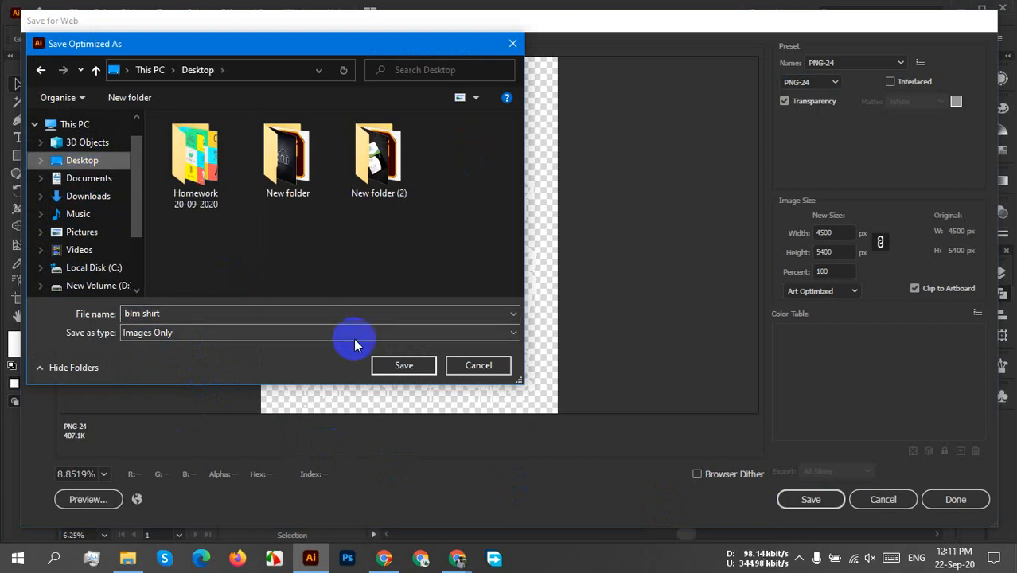
left_click(395, 370)
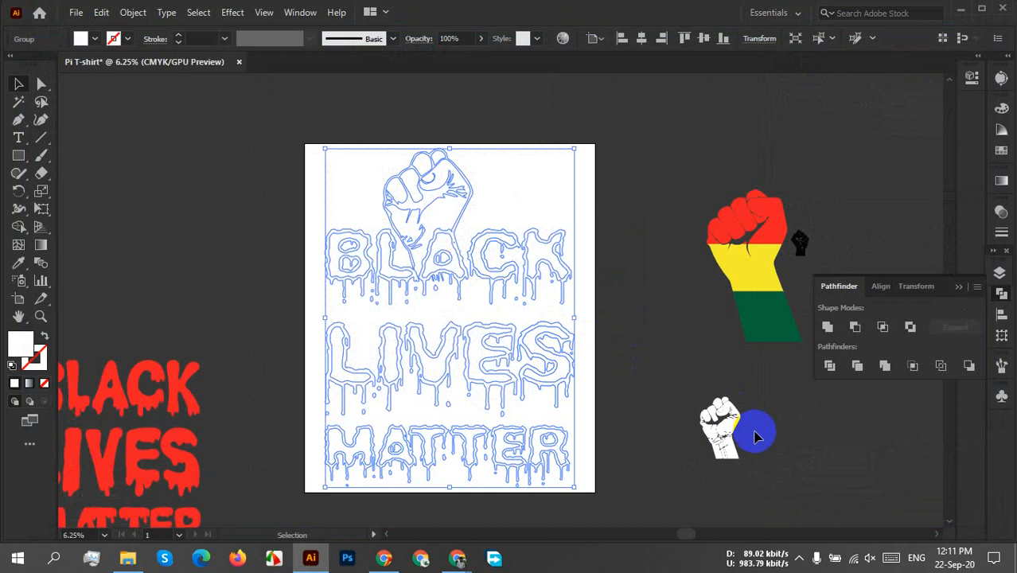
Switch to File Explorer and view the exported blm-shirt image from the Desktop folder.
left_click(797, 559)
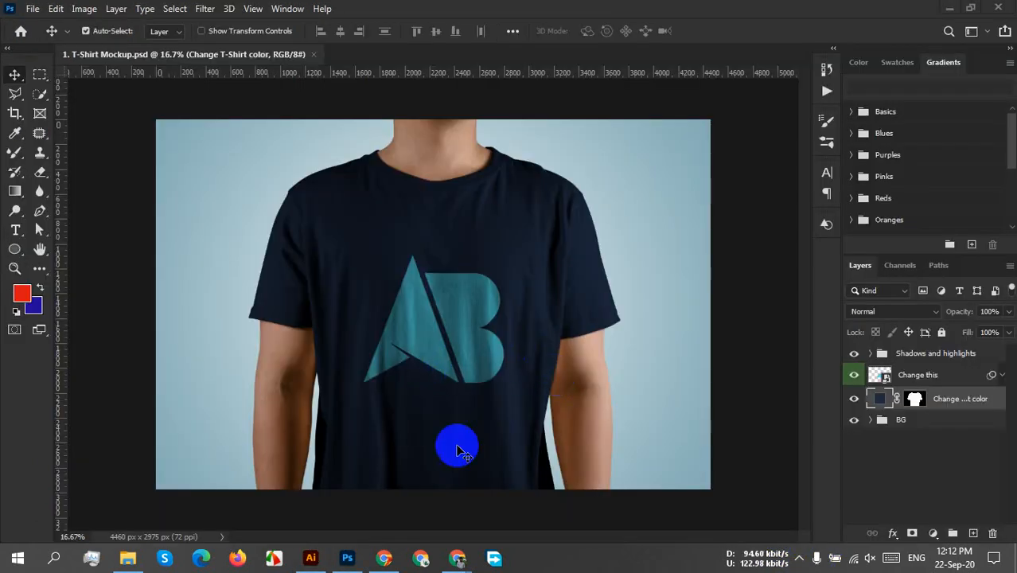
left_click(127, 558)
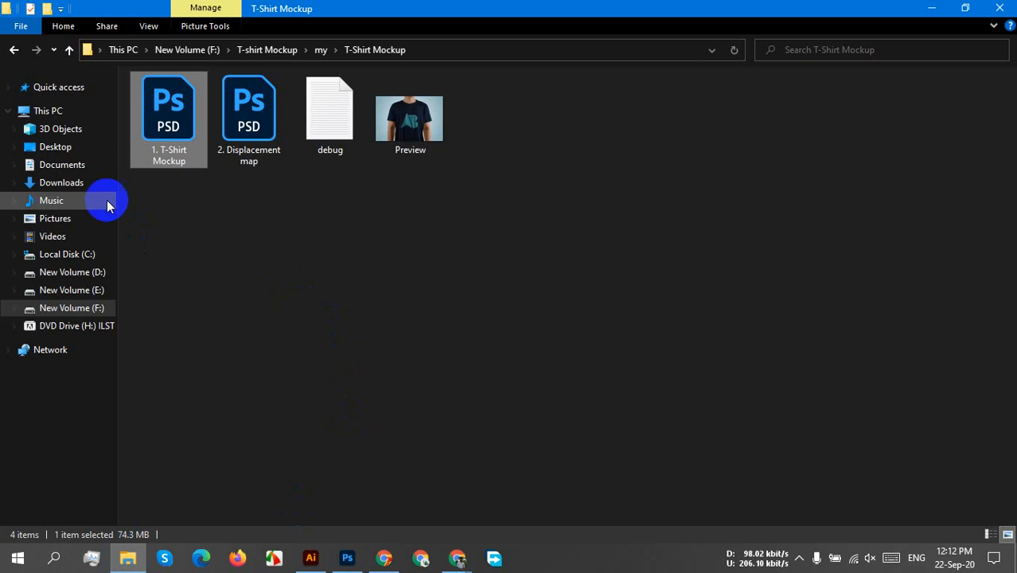
left_click(60, 148)
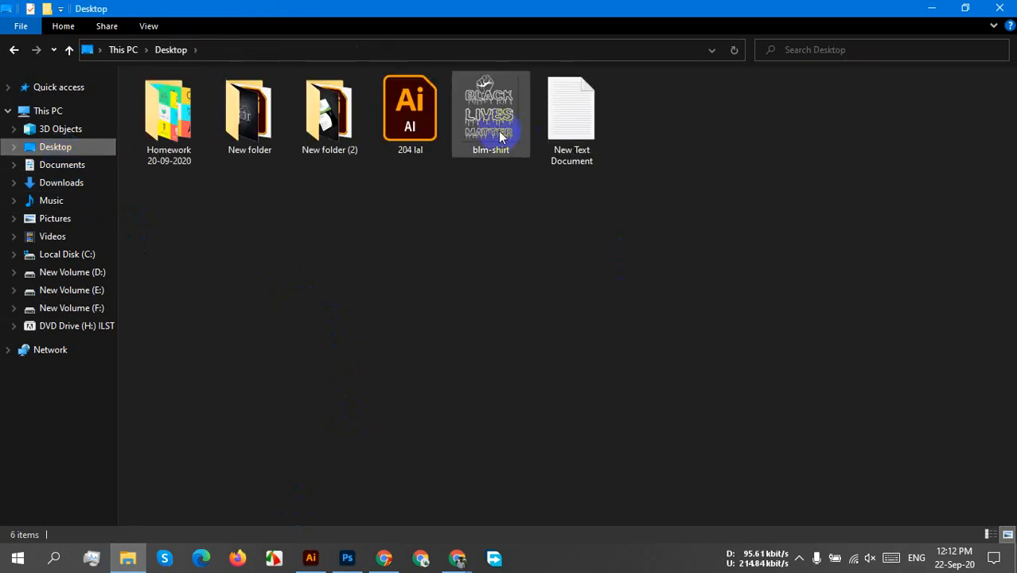
left_click(500, 137)
double_click(498, 137)
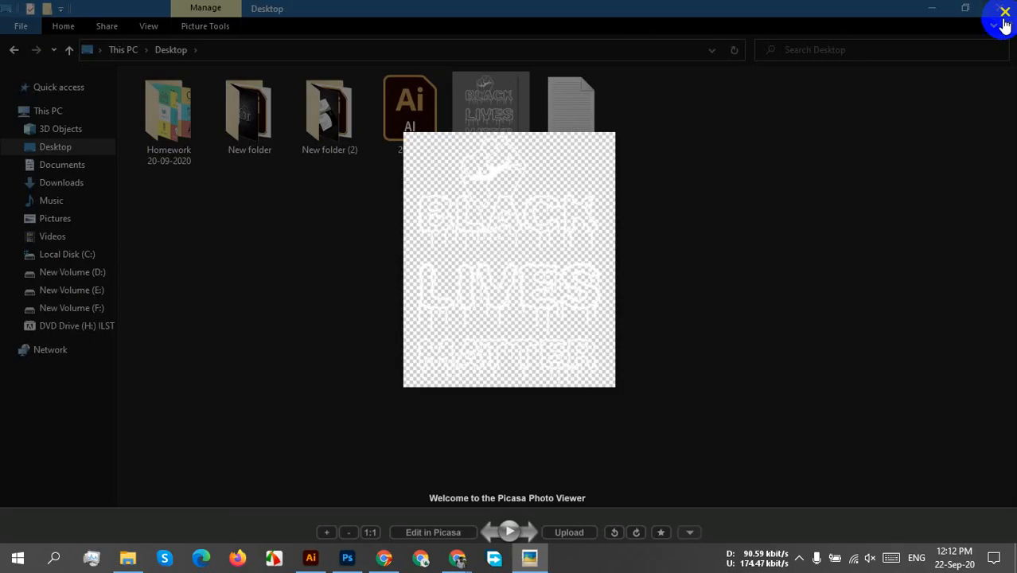
Close the image preview, open blm-shirt from the Desktop in Photoshop, and select the whole image for copying.
left_click(1003, 12)
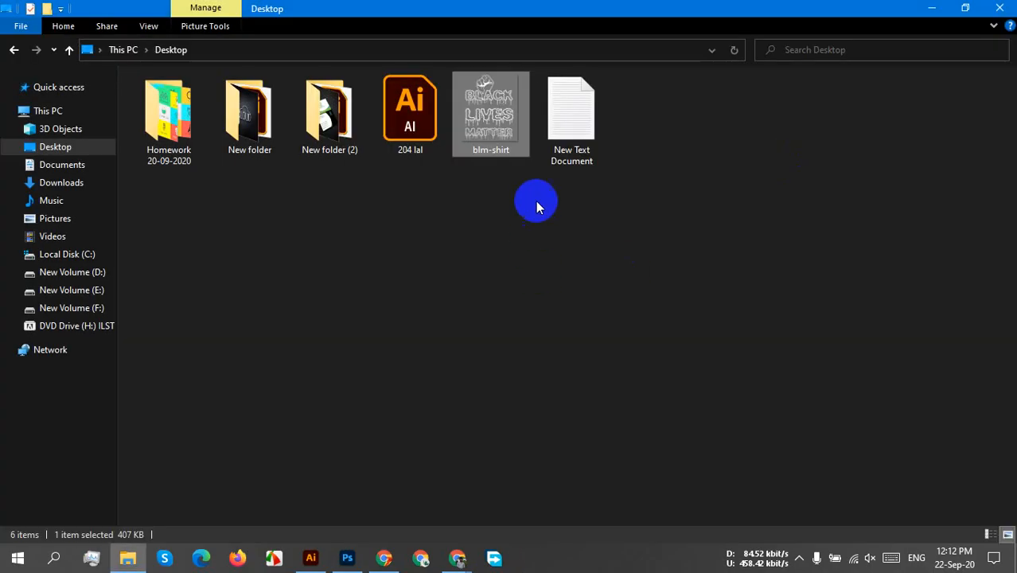
left_click_drag(491, 145, 562, 58)
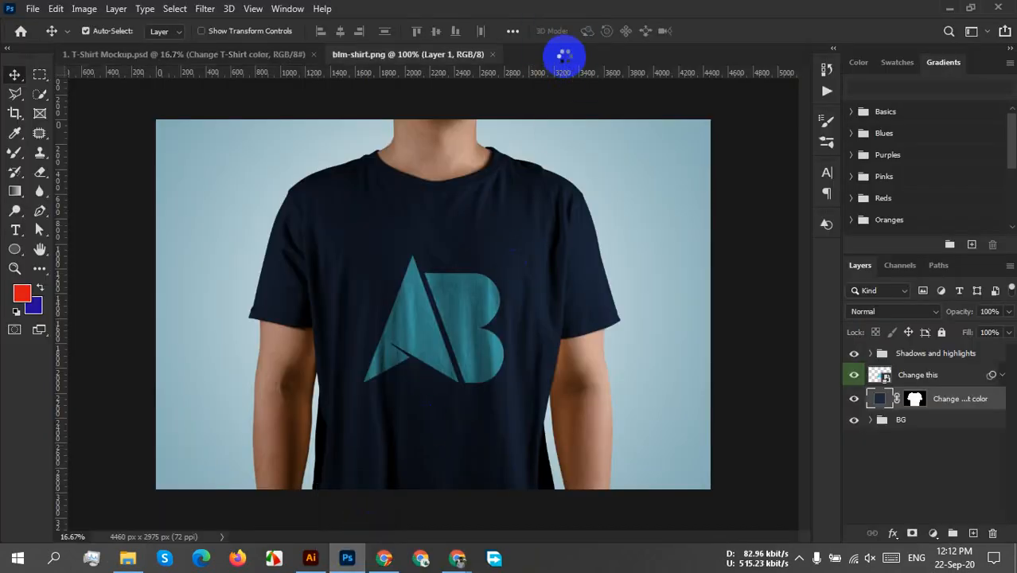
key("ctrl+a")
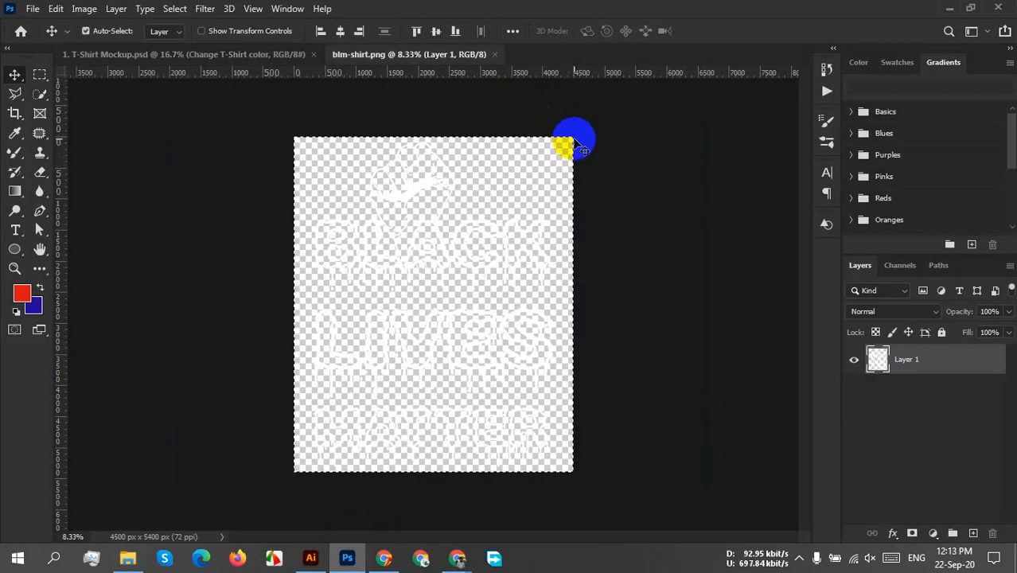
Open the T-shirt mockup's "Change this" smart object and paste the fist artwork above the My logo layer.
left_click(256, 55)
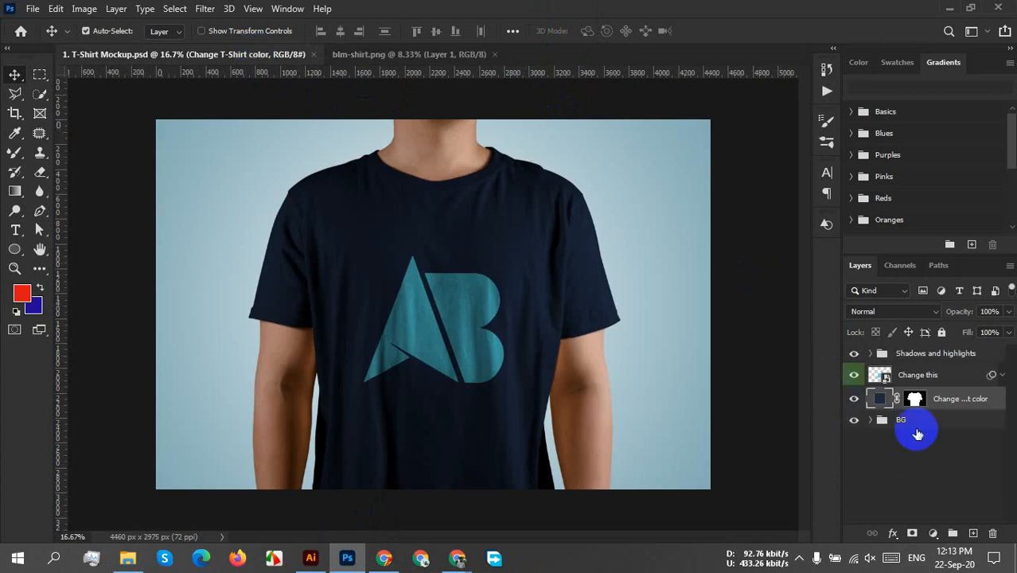
double_click(873, 379)
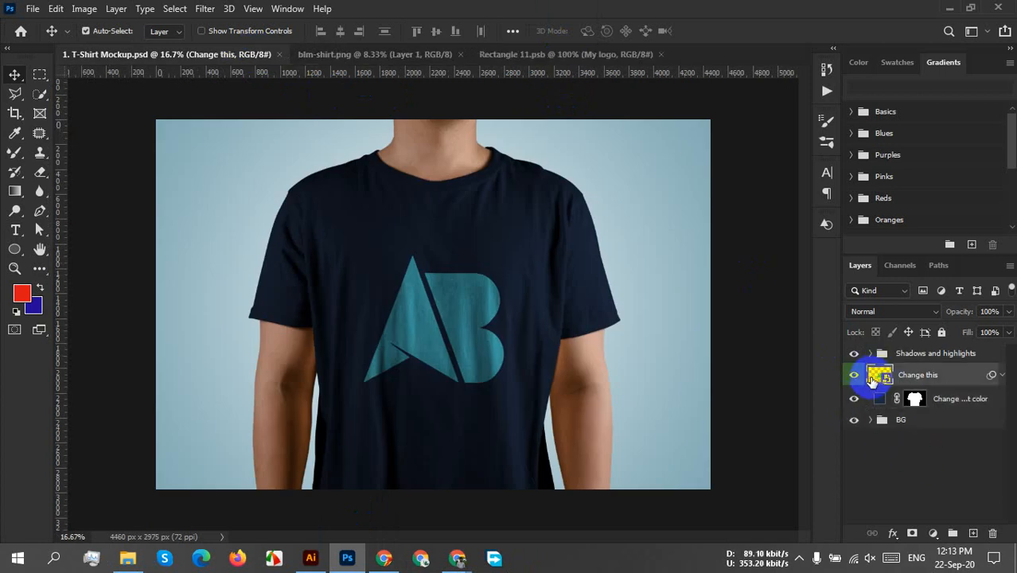
left_click(495, 357)
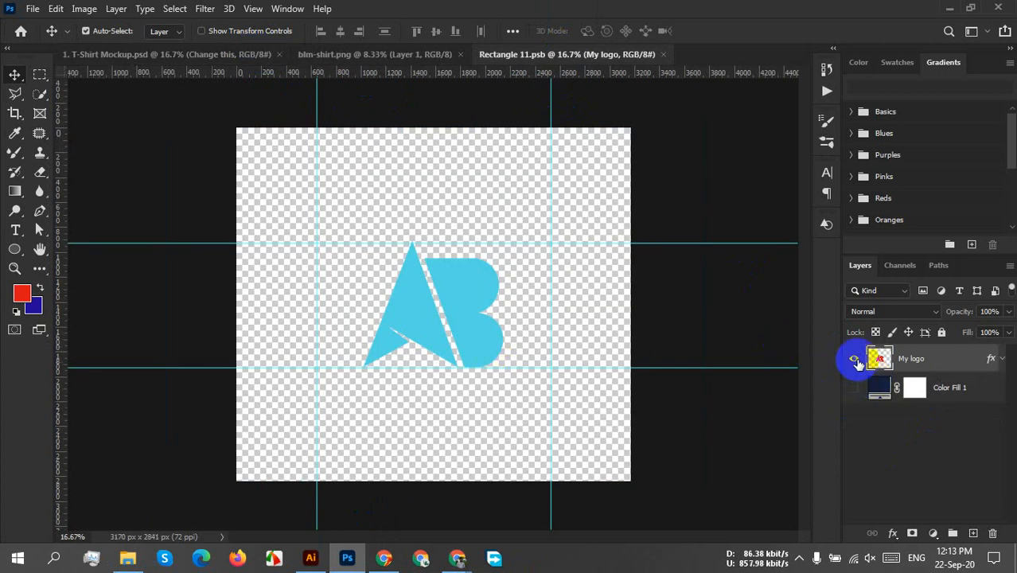
left_click(856, 360)
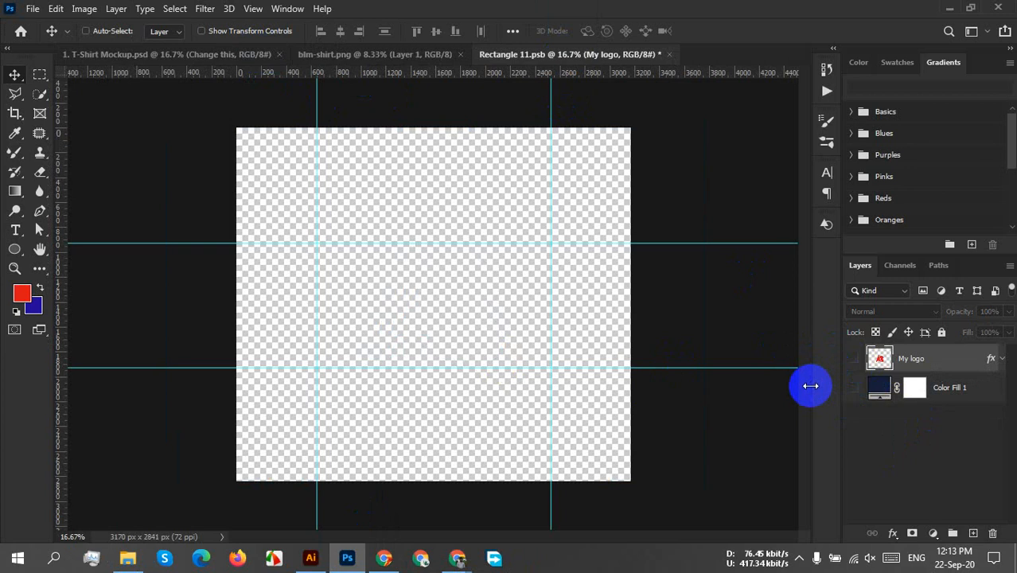
key("ctrl+v")
left_click(854, 388)
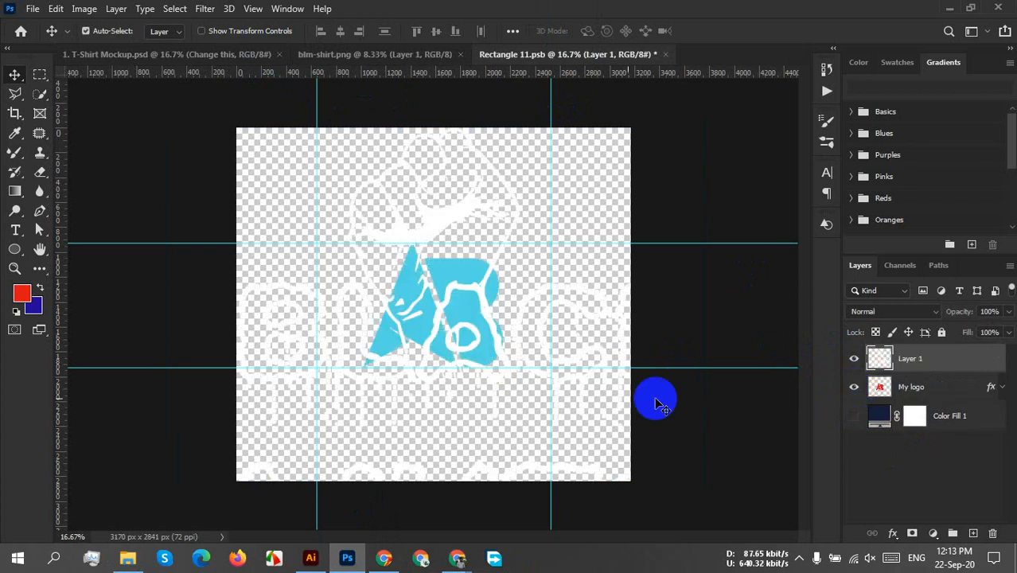
Scale the pasted fist artwork proportionally to about 25% and place it over the AB logo in the middle of the canvas.
key("ctrl")
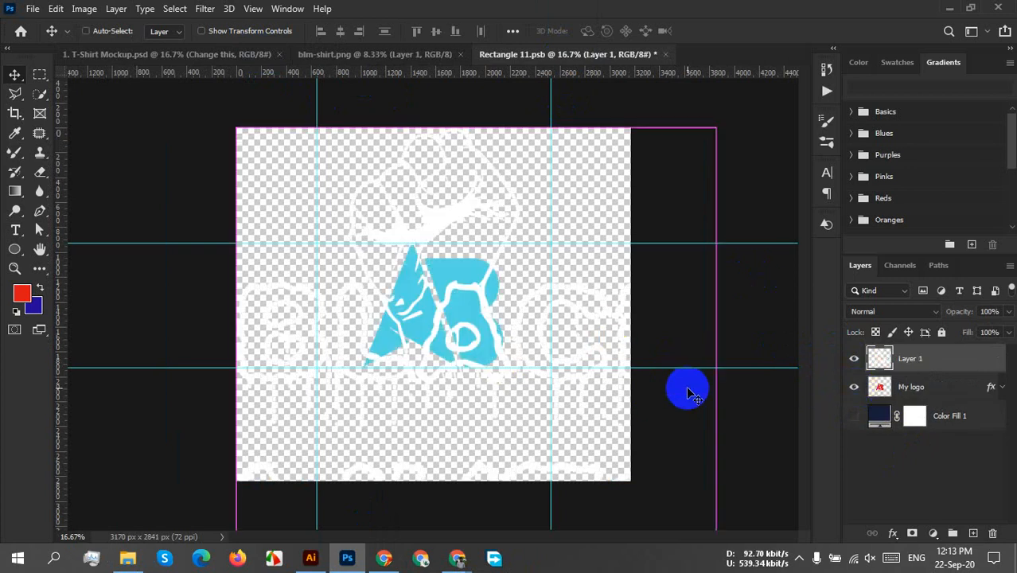
key("ctrl+t")
scroll(682, 405, "down", 11)
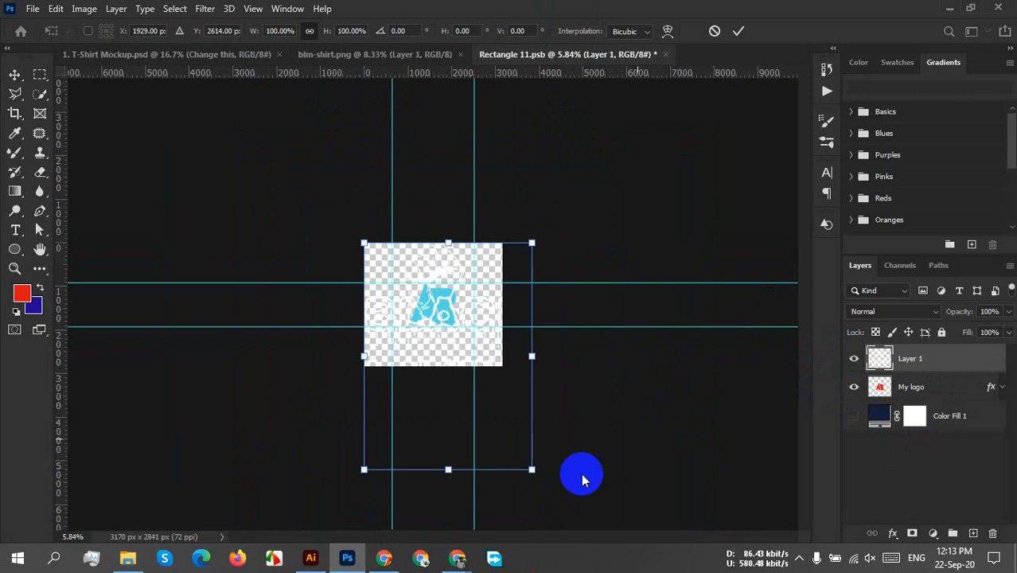
left_click_drag(532, 470, 405, 298)
scroll(416, 294, "up", 11)
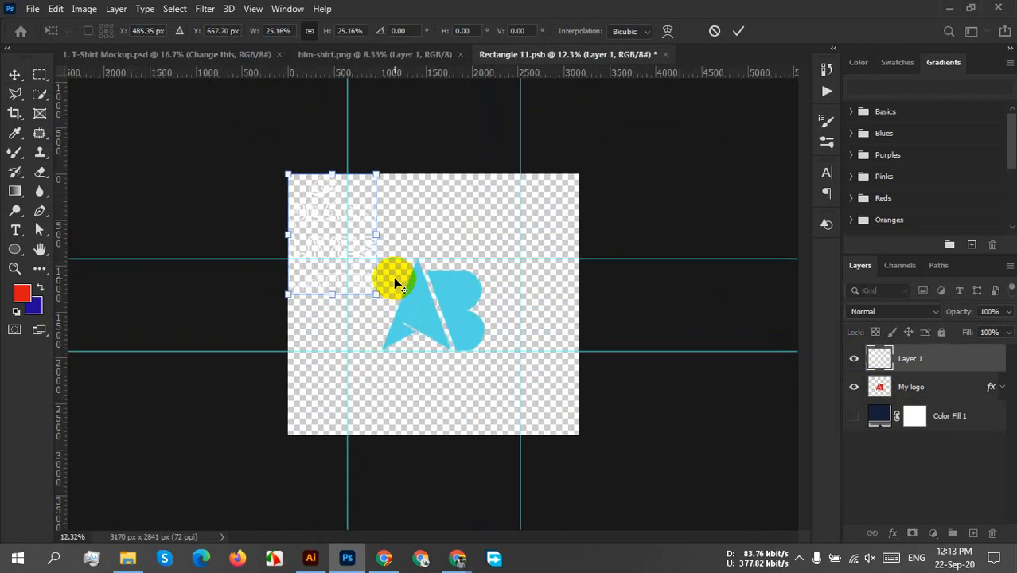
left_click_drag(292, 225, 437, 317)
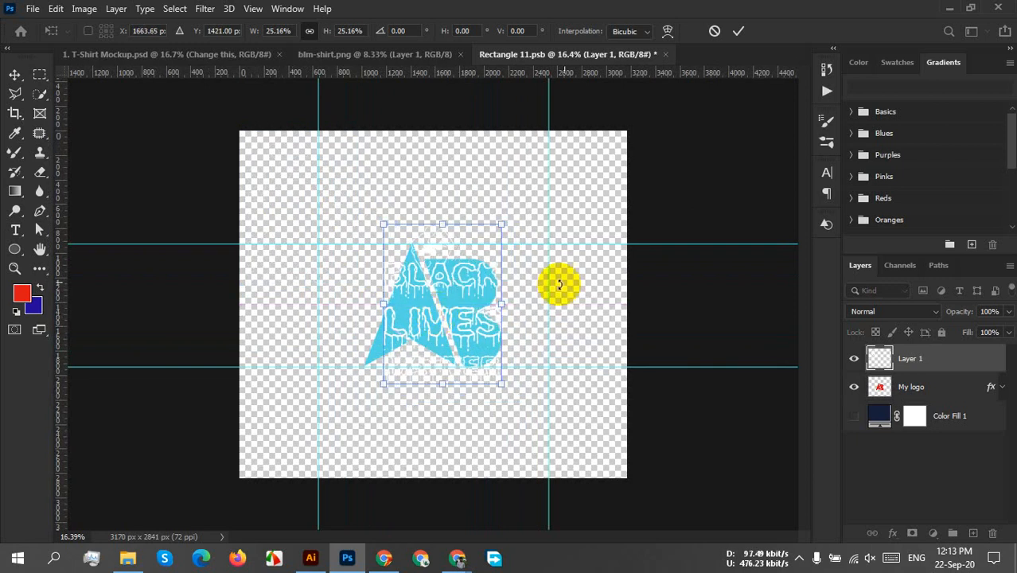
left_click(738, 31)
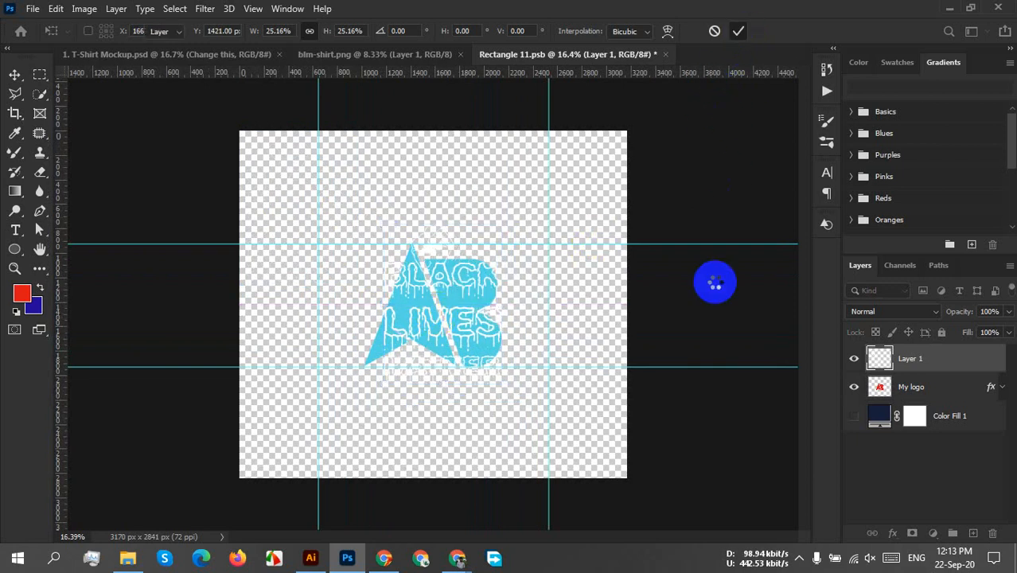
Hide the My logo layer, set alignment to Canvas, and center the pasted artwork layer horizontally.
left_click(854, 387)
left_click(482, 311)
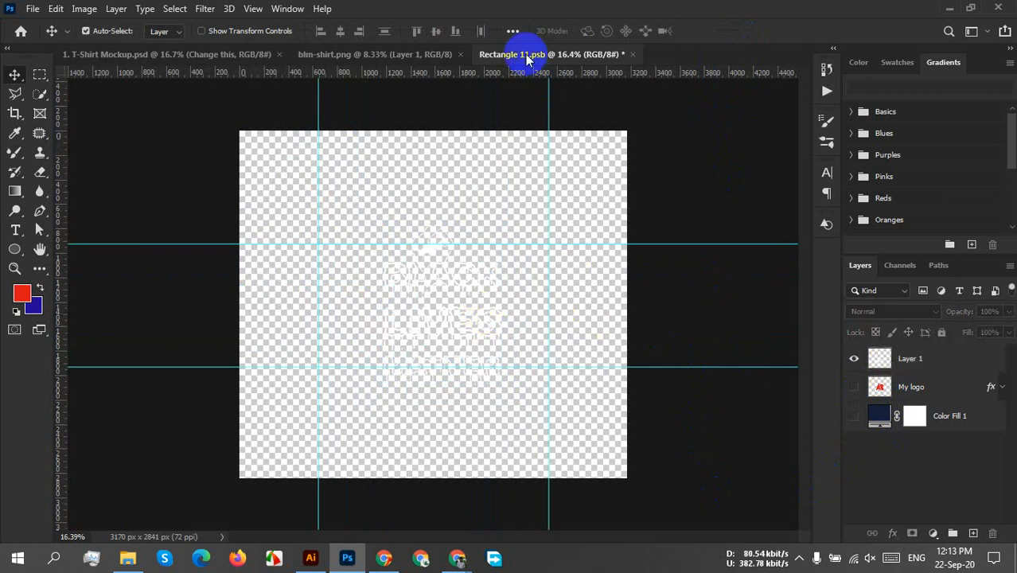
left_click(512, 31)
left_click(579, 168)
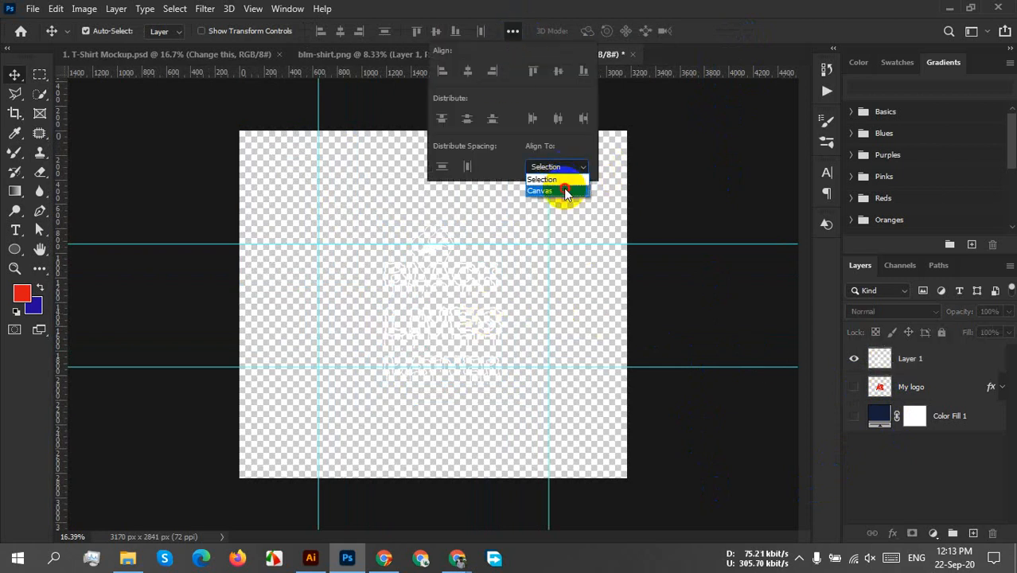
left_click(565, 193)
left_click(680, 245)
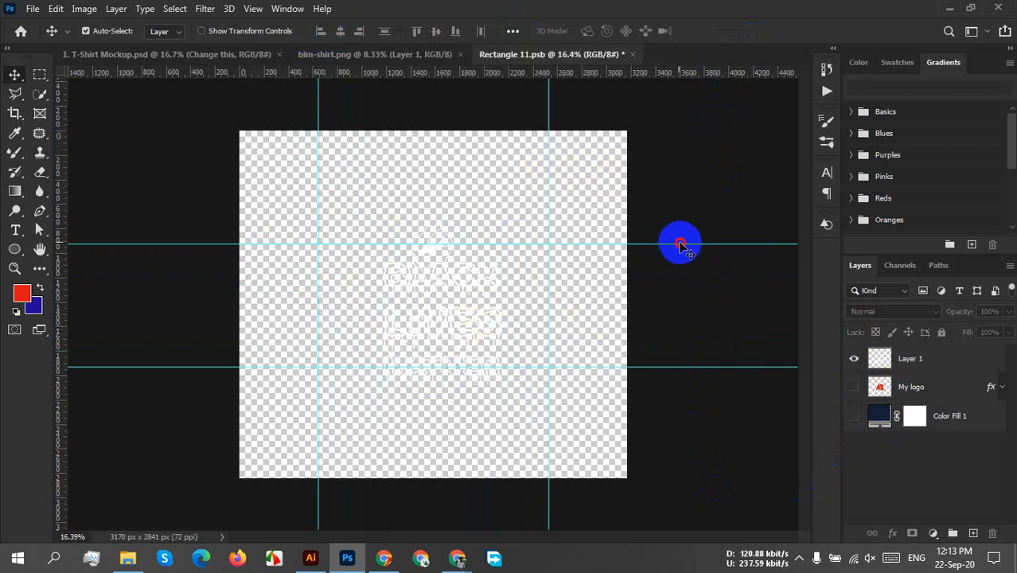
left_click(923, 360)
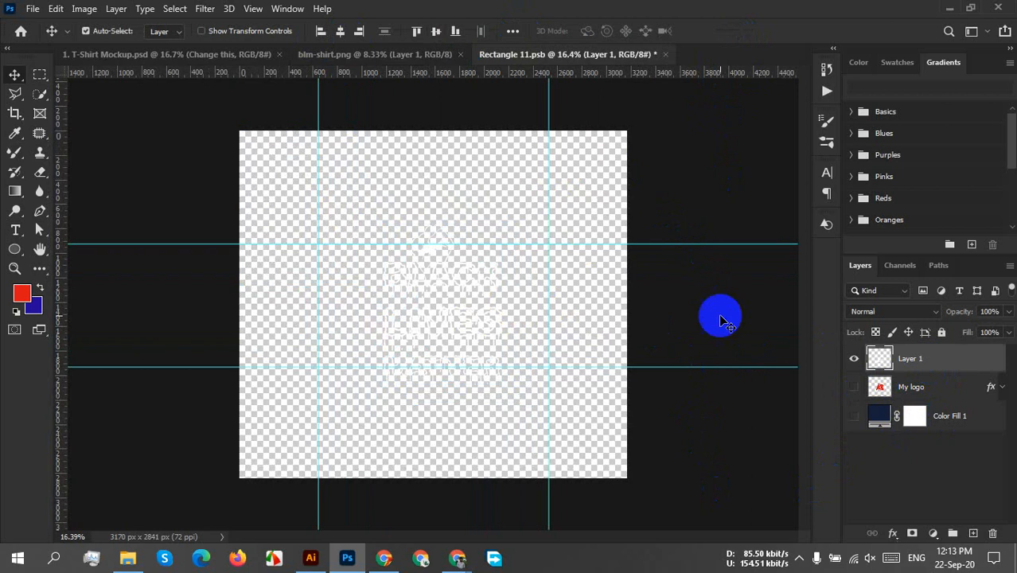
left_click(341, 32)
left_click(565, 347)
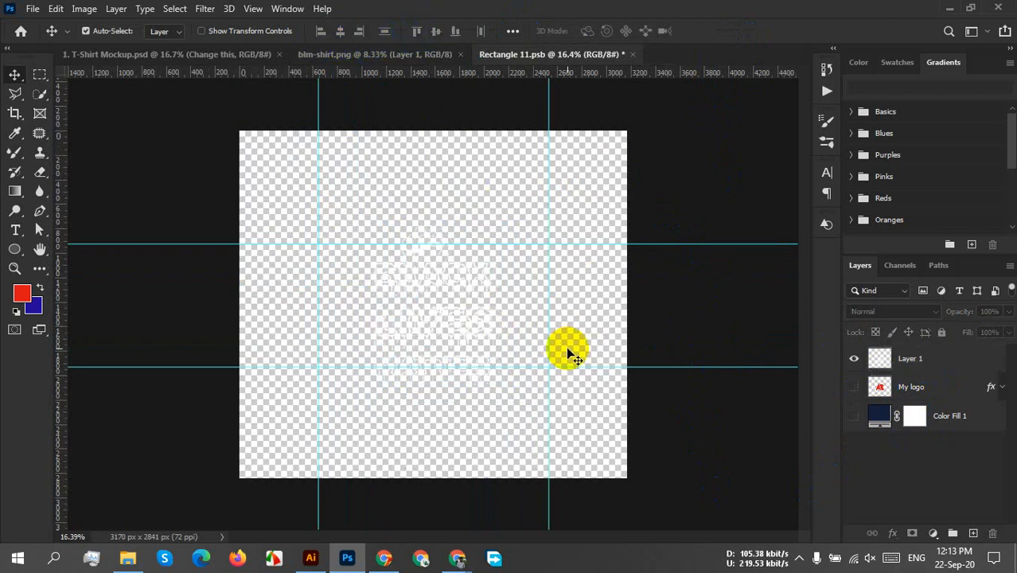
Save the Rectangle 11 smart object and return to the T-Shirt Mockup document to view the design on the shirt.
key("ctrl+s")
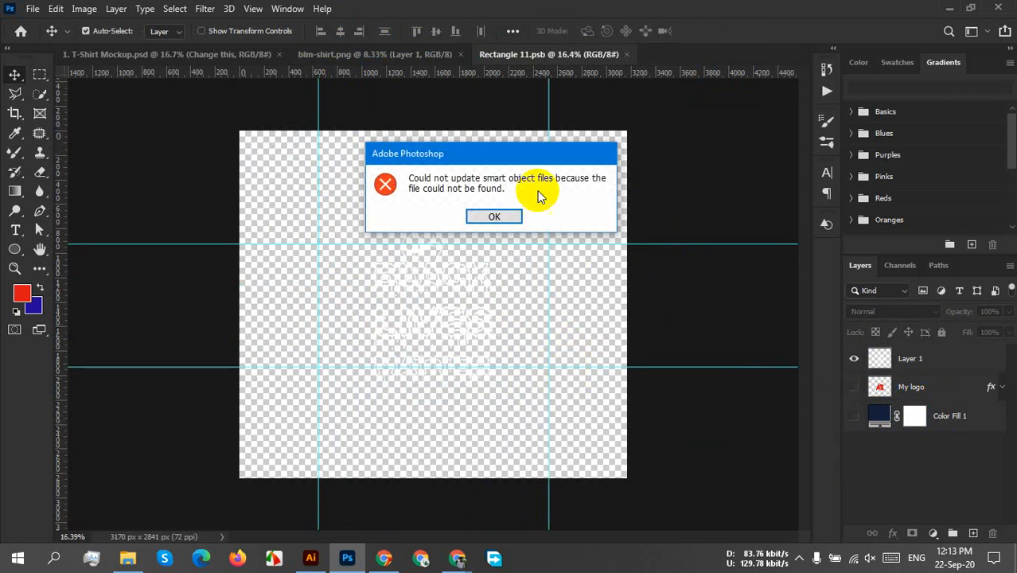
left_click(495, 216)
left_click(935, 360)
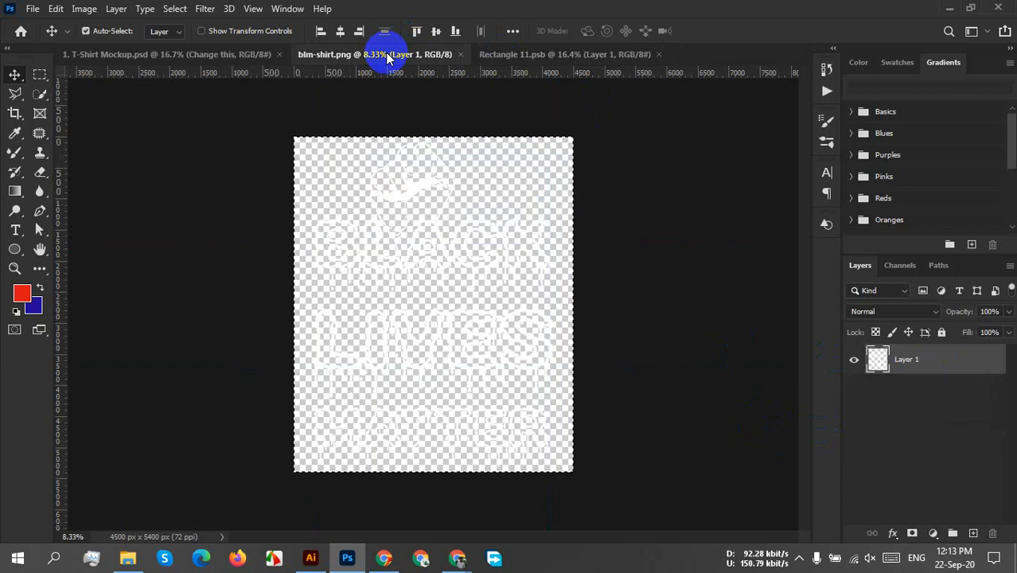
left_click(225, 55)
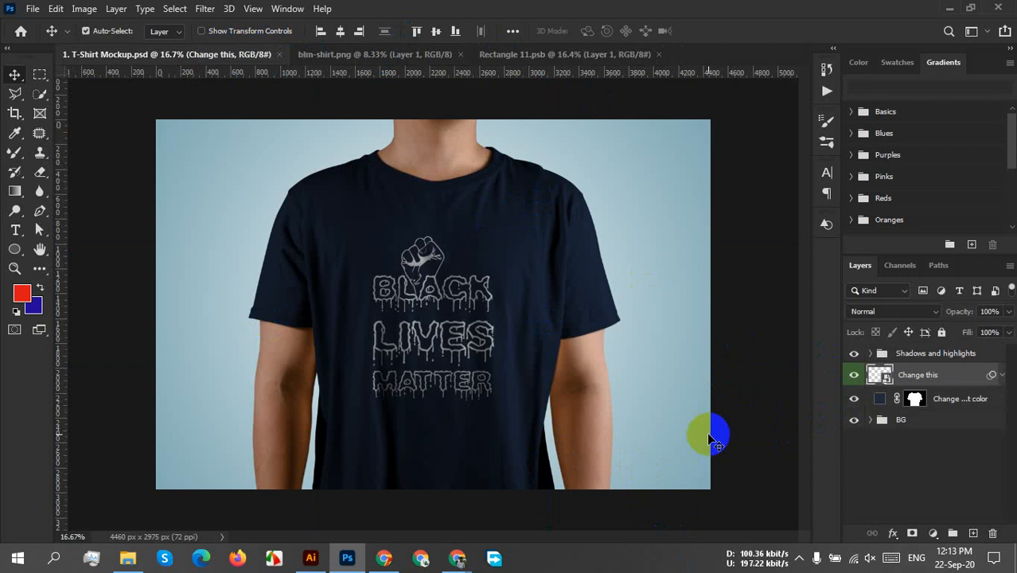
double_click(880, 399)
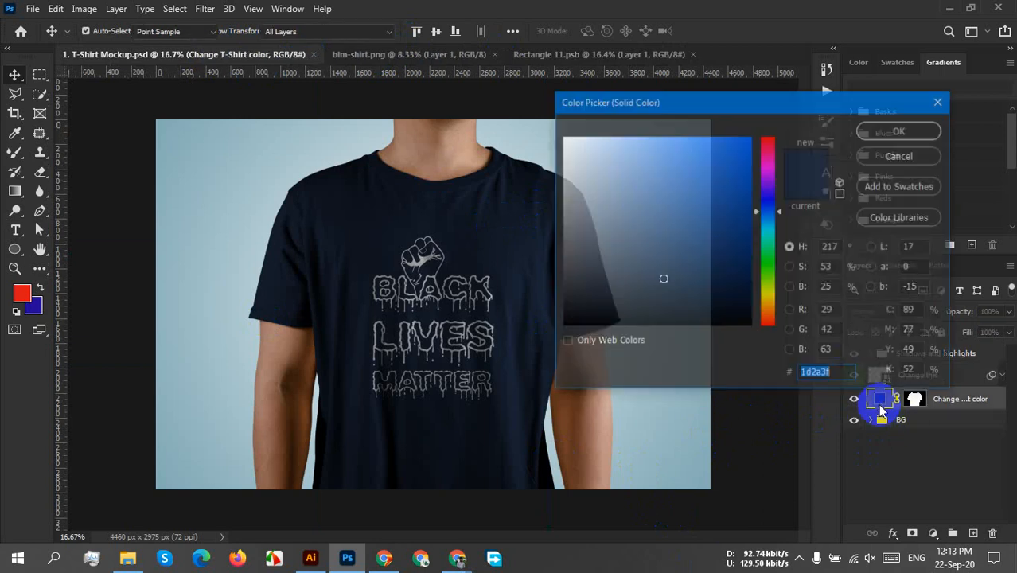
mouse_move(740, 227)
left_mouse_down()
mouse_move(750, 173)
mouse_move(767, 163)
mouse_move(753, 278)
mouse_move(687, 335)
mouse_move(579, 343)
left_mouse_up()
left_click_drag(706, 102, 833, 116)
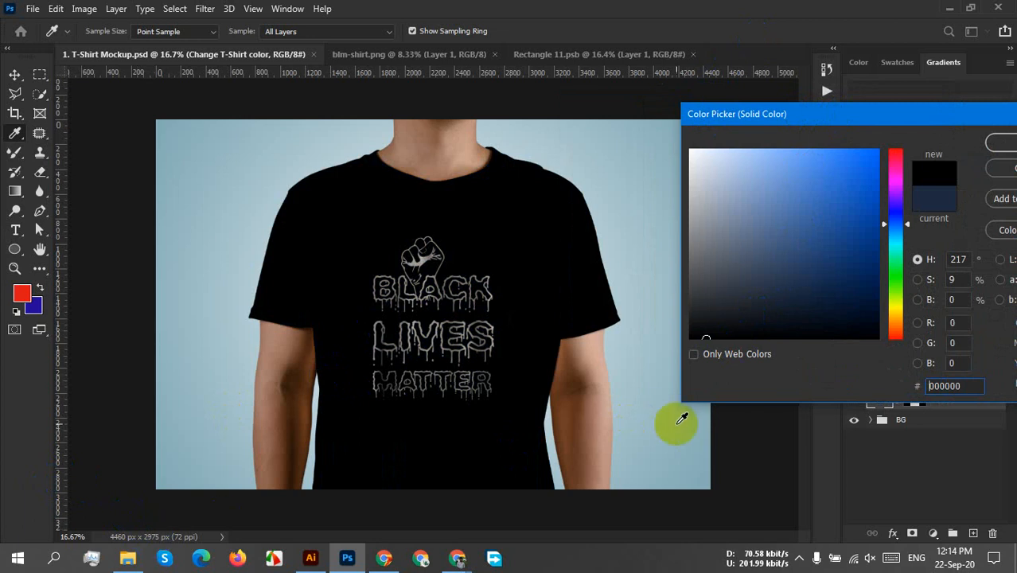
mouse_move(740, 322)
left_mouse_down()
mouse_move(822, 240)
mouse_move(840, 182)
mouse_move(825, 278)
left_mouse_up()
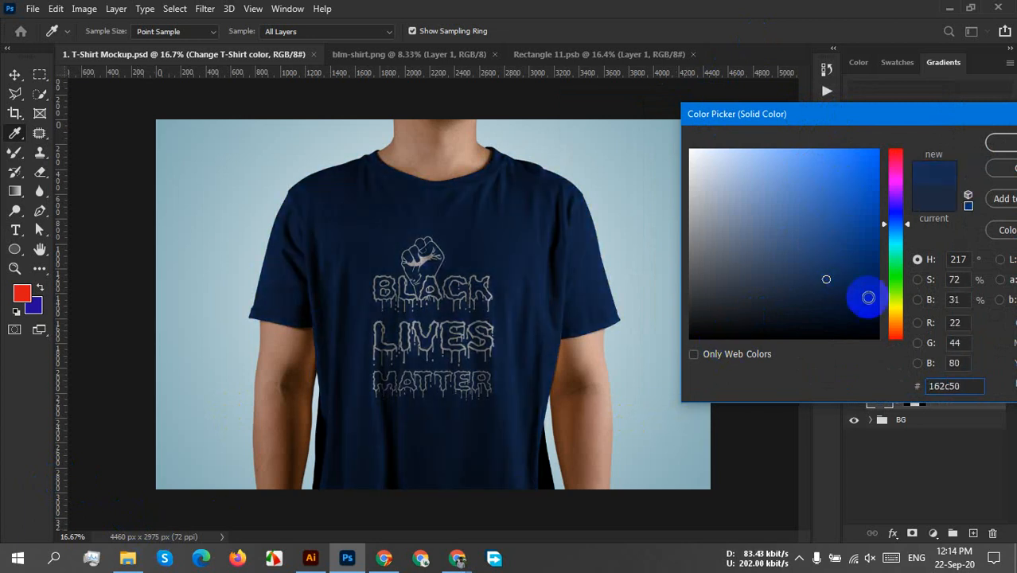
mouse_move(894, 322)
left_mouse_down()
mouse_move(892, 312)
mouse_move(893, 351)
mouse_move(864, 144)
mouse_move(861, 193)
left_mouse_up()
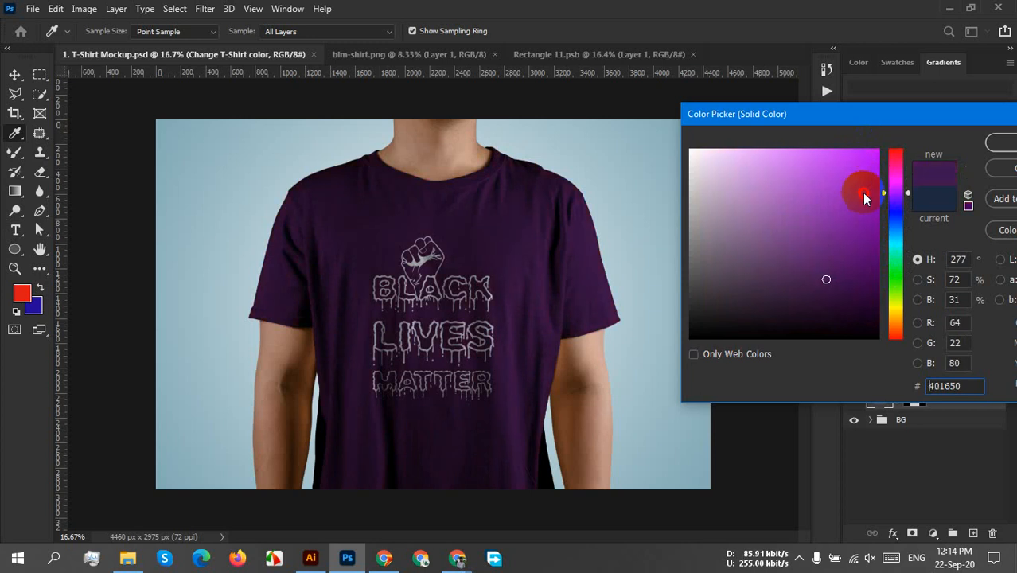
left_click_drag(826, 279, 842, 266)
mouse_move(895, 195)
left_mouse_down()
mouse_move(895, 156)
mouse_move(880, 208)
left_mouse_up()
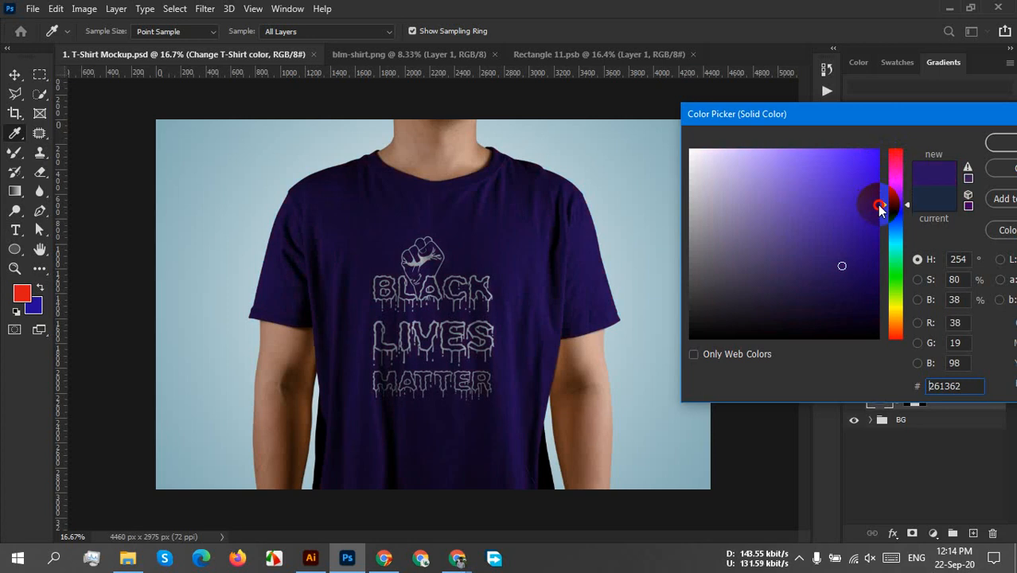
left_click_drag(865, 116, 687, 153)
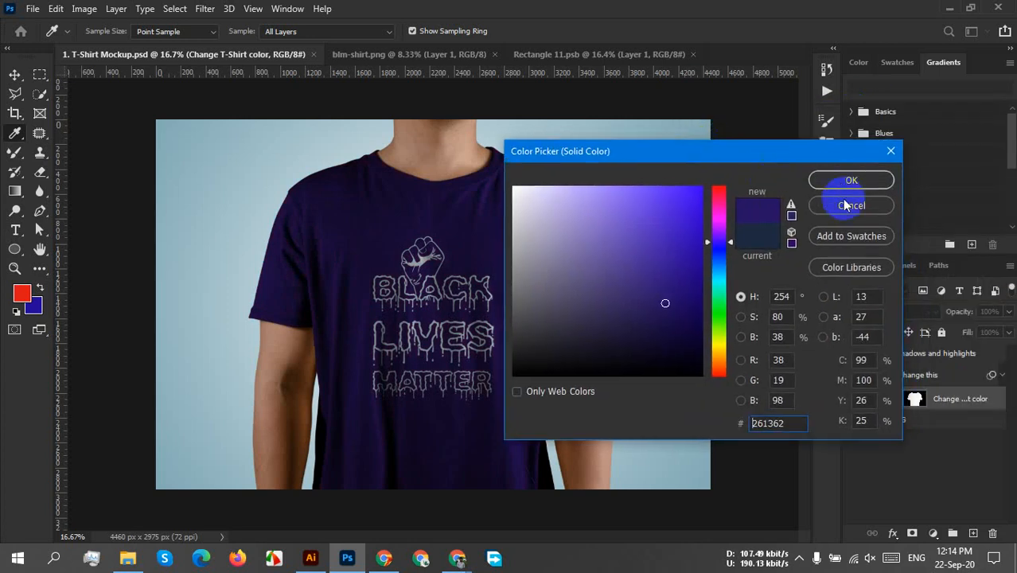
left_click(851, 206)
Edit the Change T-Shirt color fill, moving the picker clear of the shirt, and try blue #072a63 and teal #075163.
left_click(870, 398)
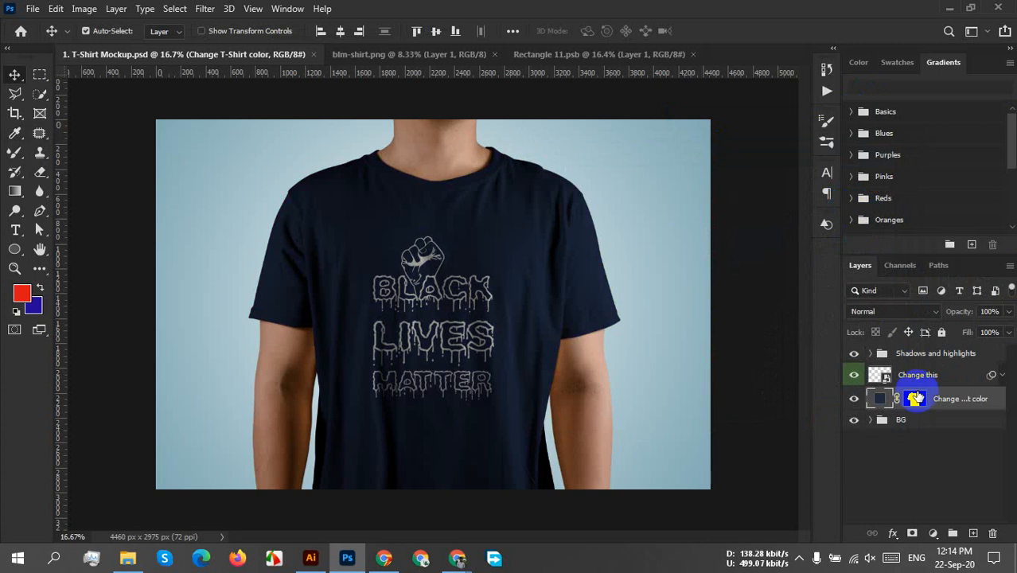
double_click(875, 400)
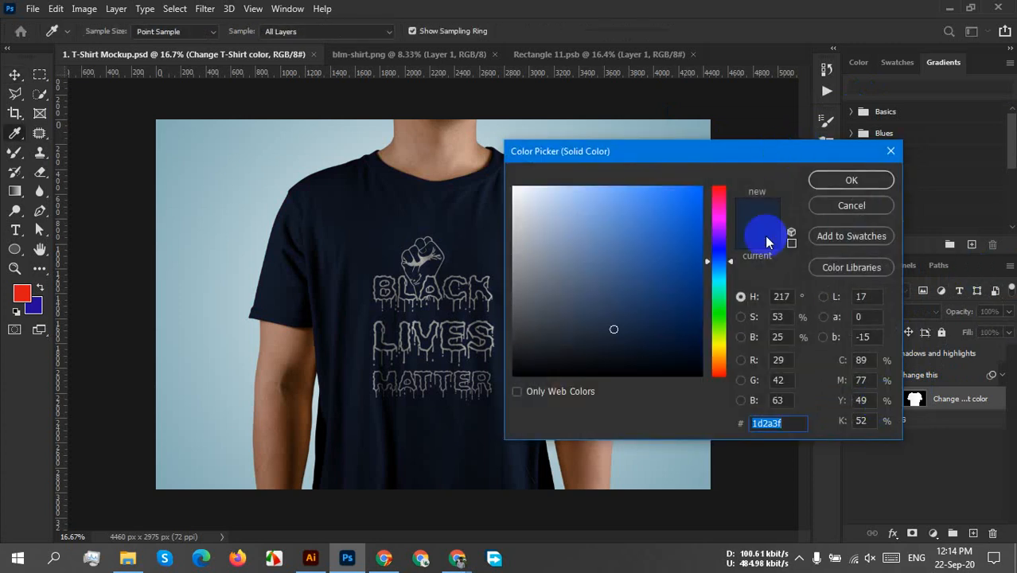
left_click_drag(708, 163, 841, 122)
mouse_move(749, 295)
left_mouse_down()
mouse_move(813, 255)
mouse_move(801, 282)
mouse_move(821, 262)
left_mouse_up()
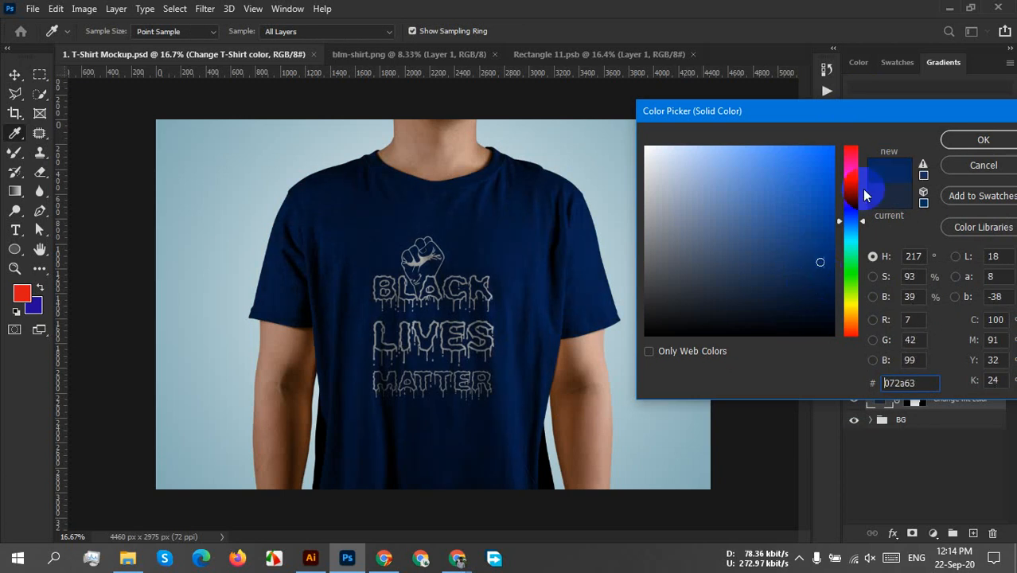
mouse_move(846, 158)
left_mouse_down()
mouse_move(849, 137)
mouse_move(850, 256)
mouse_move(862, 235)
left_mouse_up()
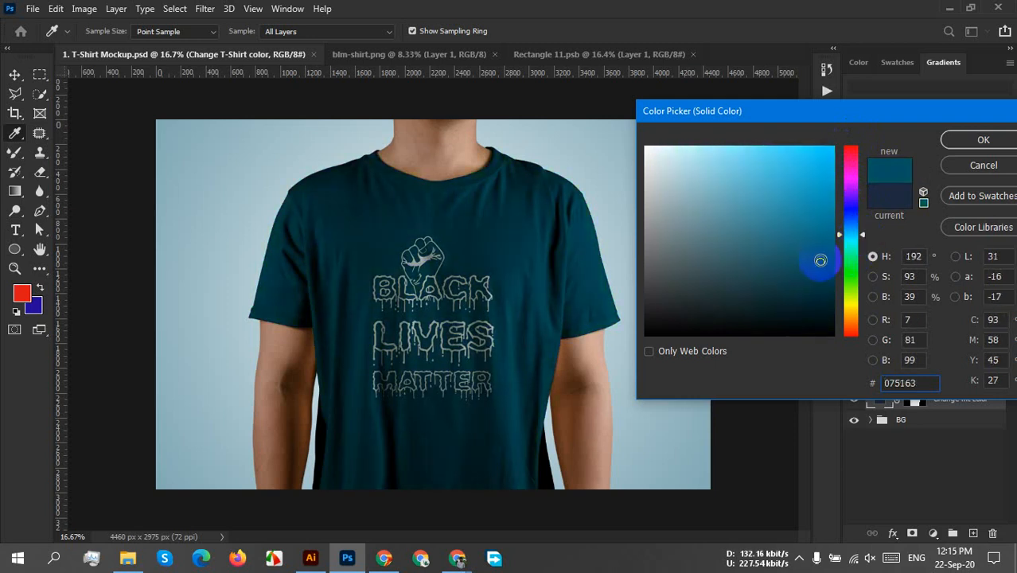
Preview the shirt in dark green #0e5729 and dark red #570e0e.
mouse_move(820, 263)
left_mouse_down()
mouse_move(820, 239)
mouse_move(805, 271)
left_mouse_up()
mouse_move(856, 242)
left_mouse_down()
mouse_move(849, 231)
mouse_move(850, 263)
left_mouse_up()
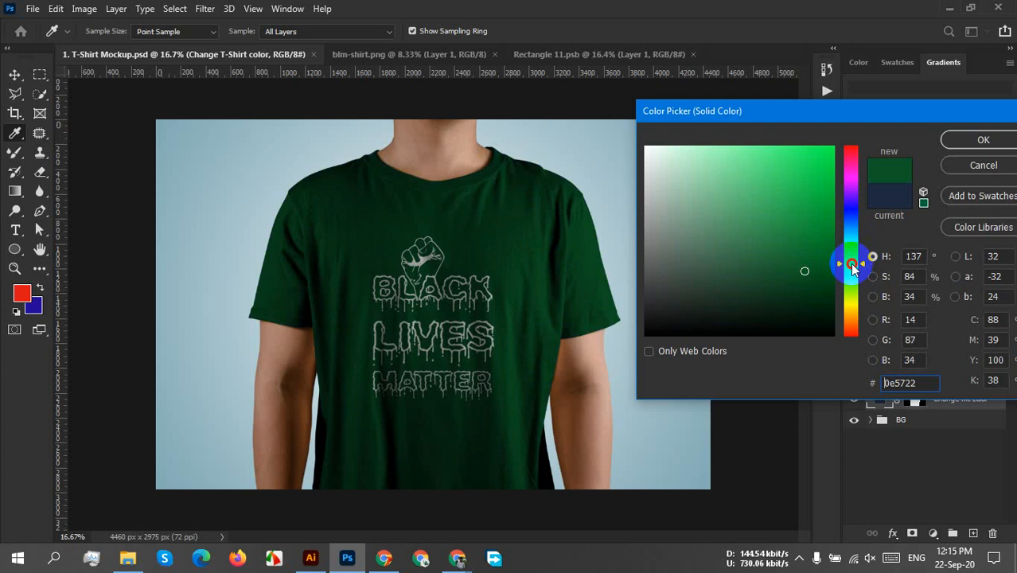
left_click_drag(850, 263, 857, 264)
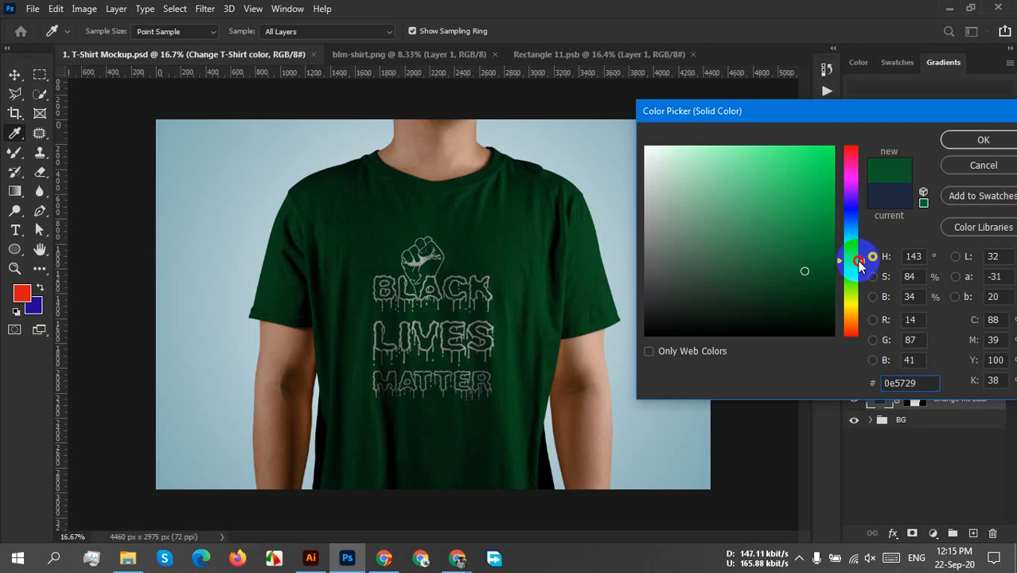
left_click_drag(859, 268, 859, 394)
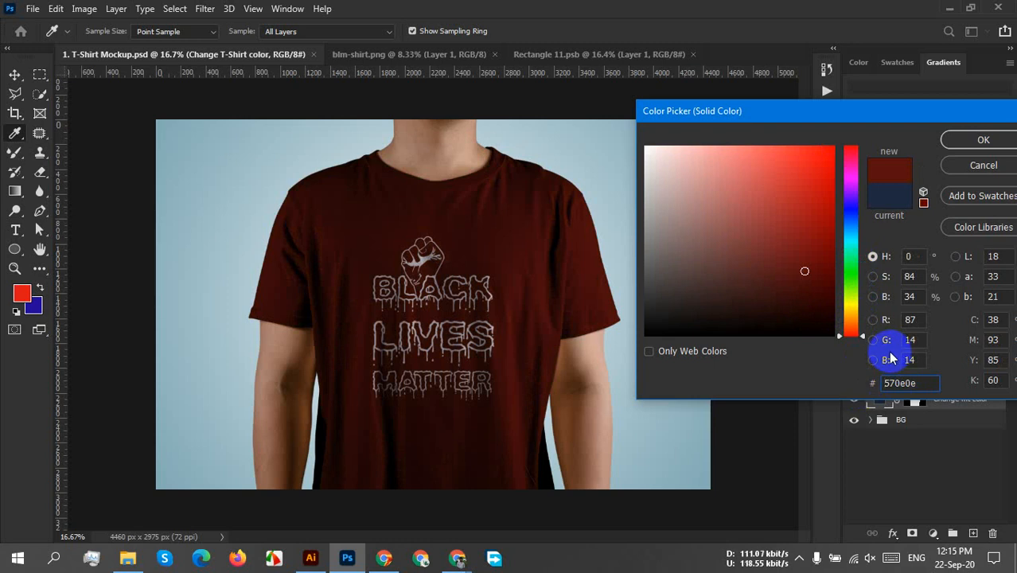
Preview the shirt in near-black #050303 and a saturated dark green #0a500c.
left_click_drag(752, 334, 721, 338)
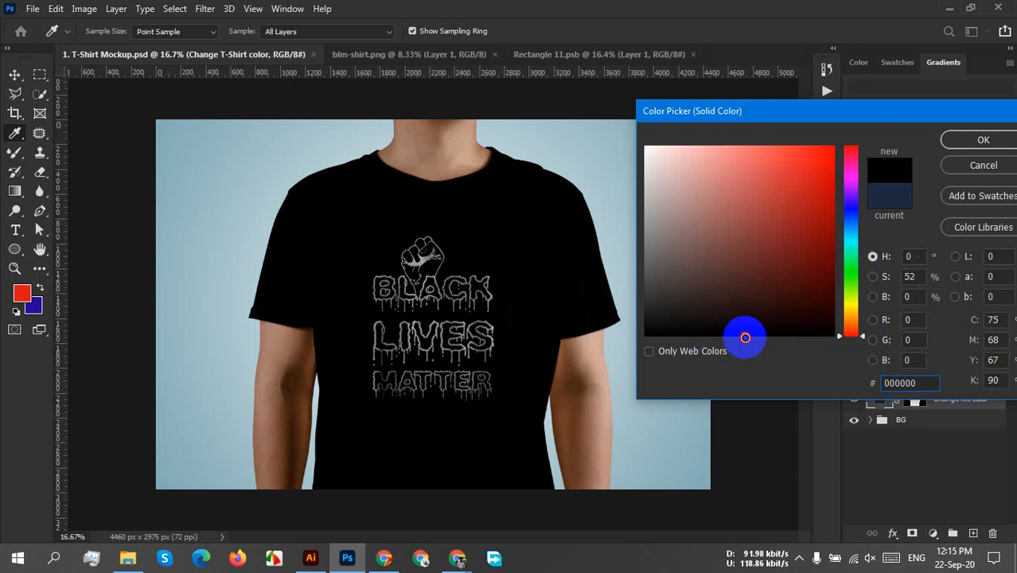
left_click(728, 329)
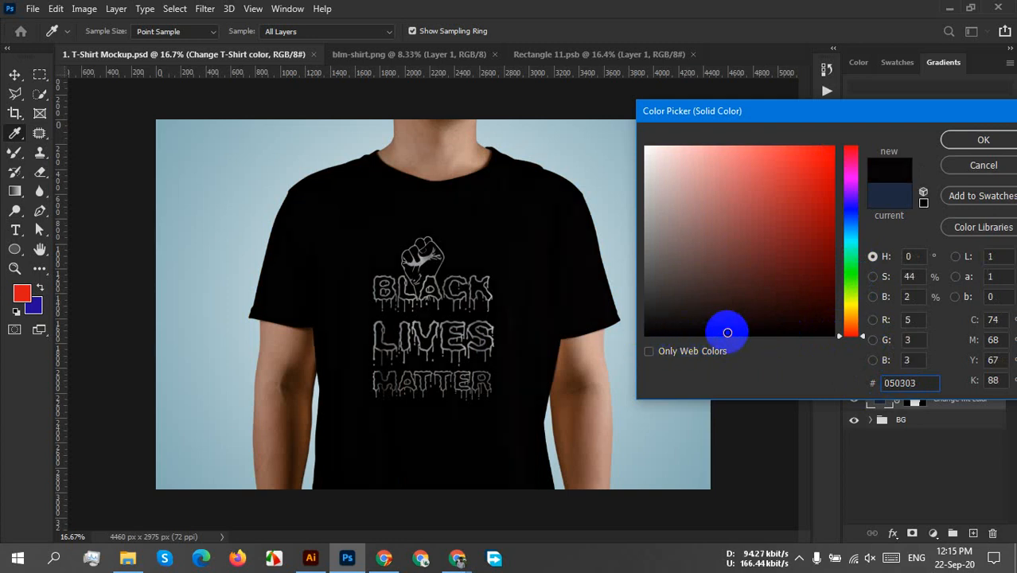
mouse_move(853, 269)
left_mouse_down()
mouse_move(854, 141)
mouse_move(847, 272)
left_mouse_up()
left_click(756, 296)
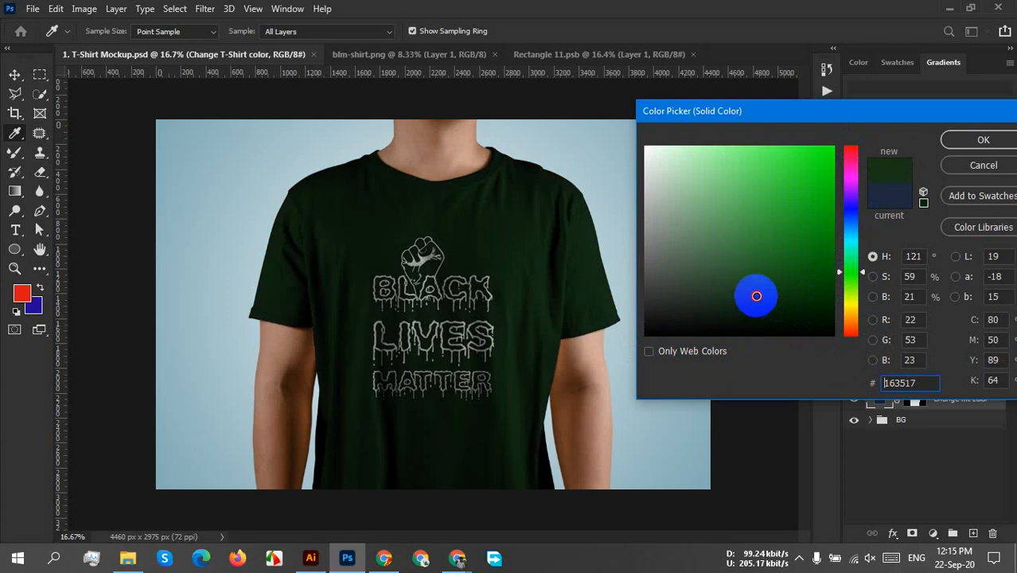
left_click_drag(755, 296, 809, 276)
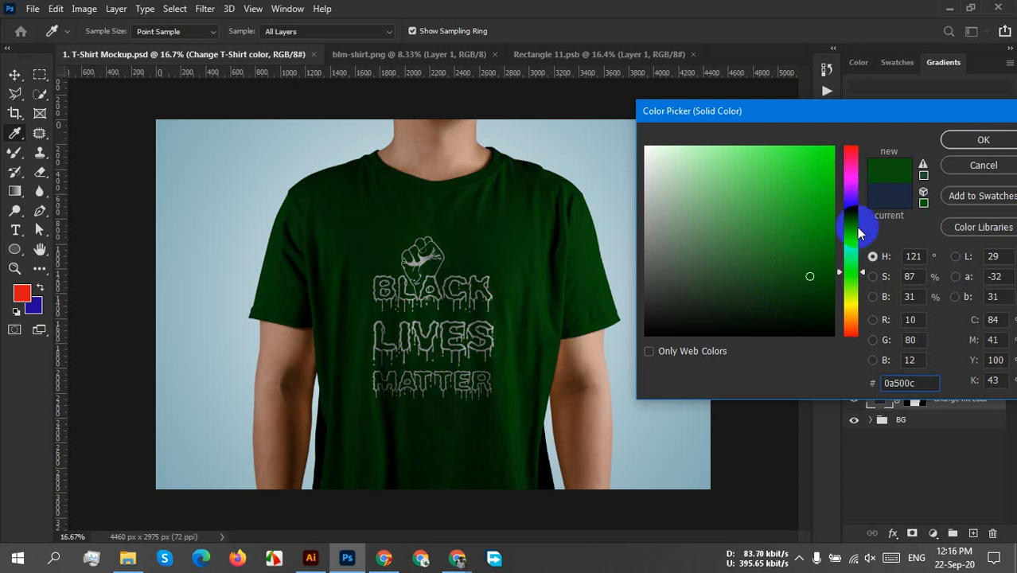
Set the shirt color to dark navy blue #071345 and apply it.
mouse_move(857, 233)
left_mouse_down()
mouse_move(857, 195)
mouse_move(859, 229)
mouse_move(858, 216)
left_mouse_up()
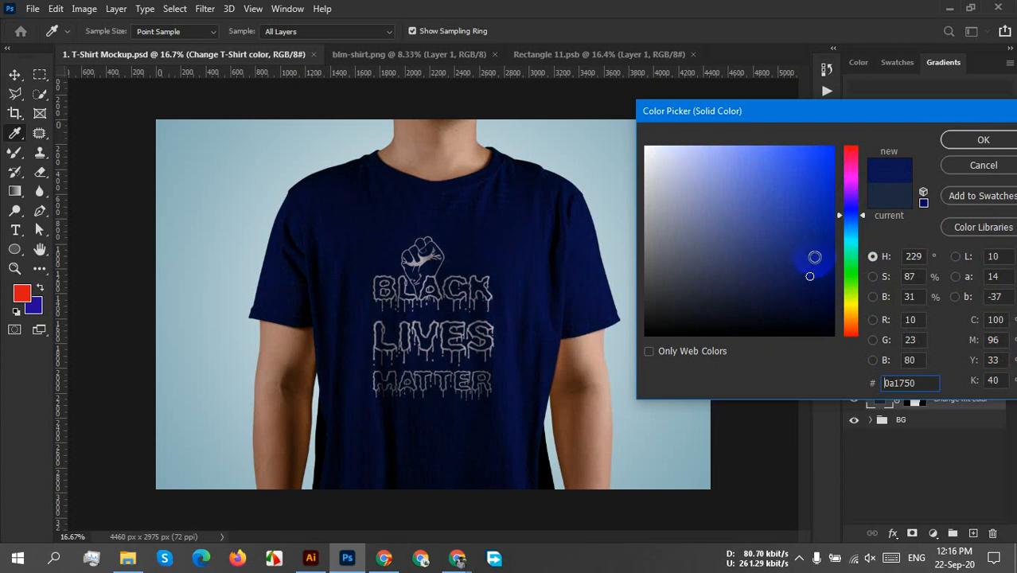
left_click_drag(812, 266, 814, 284)
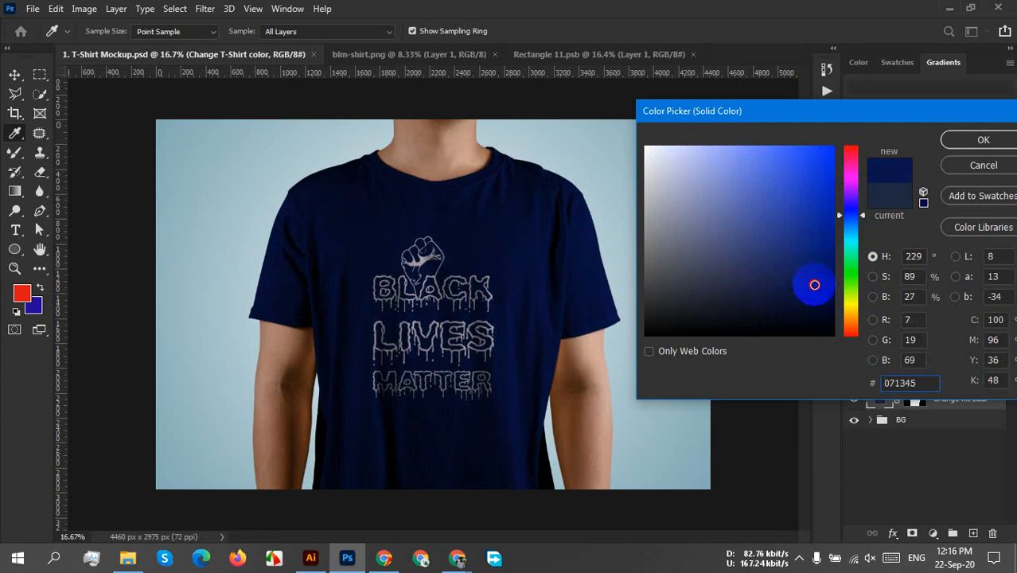
left_click(967, 140)
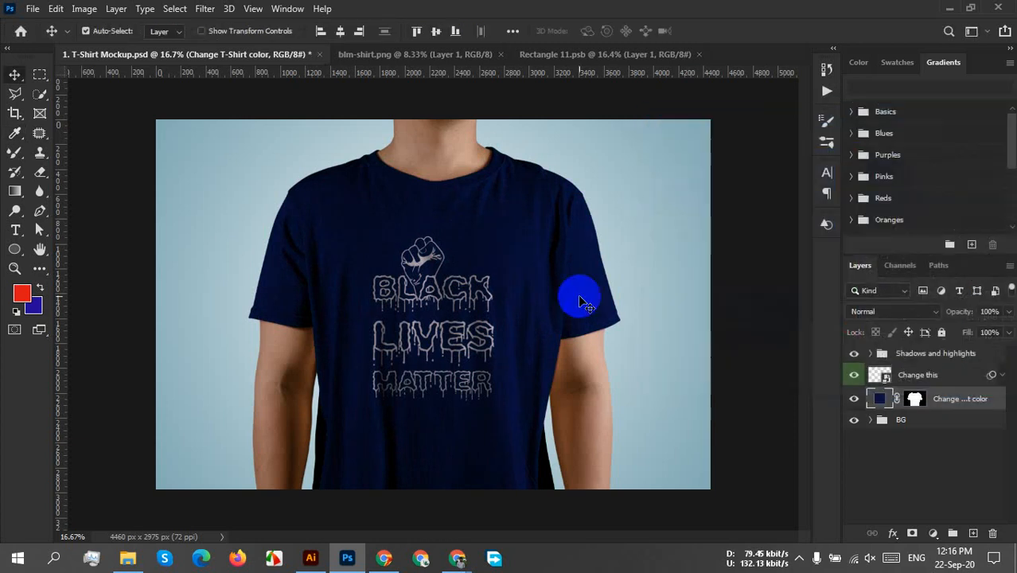
Try to save the mockup on the computer as a Photoshop file named "blm T-Shirt Mockup" on the Desktop.
left_click(32, 9)
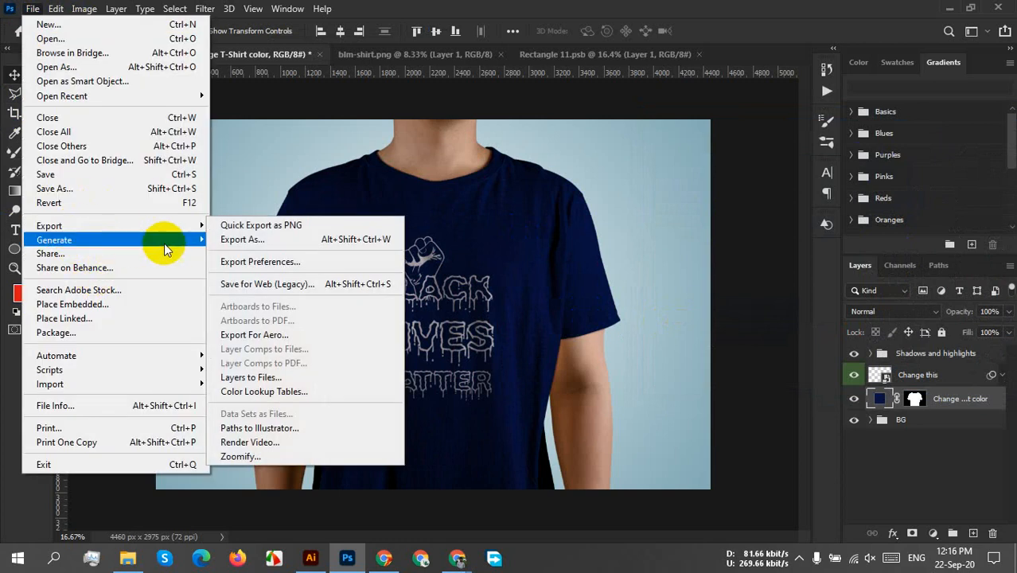
mouse_move(163, 241)
left_click(70, 188)
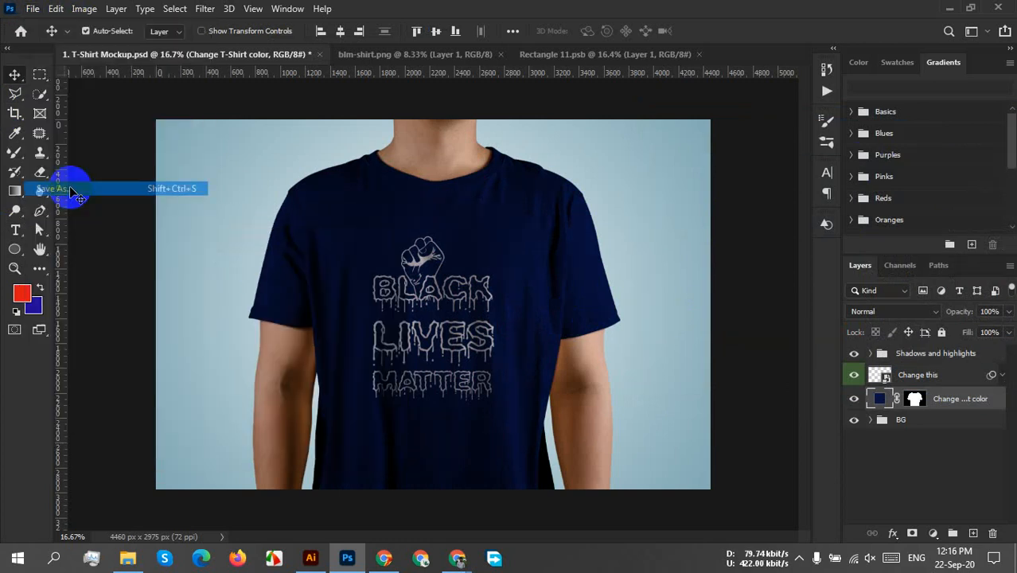
left_click(594, 408)
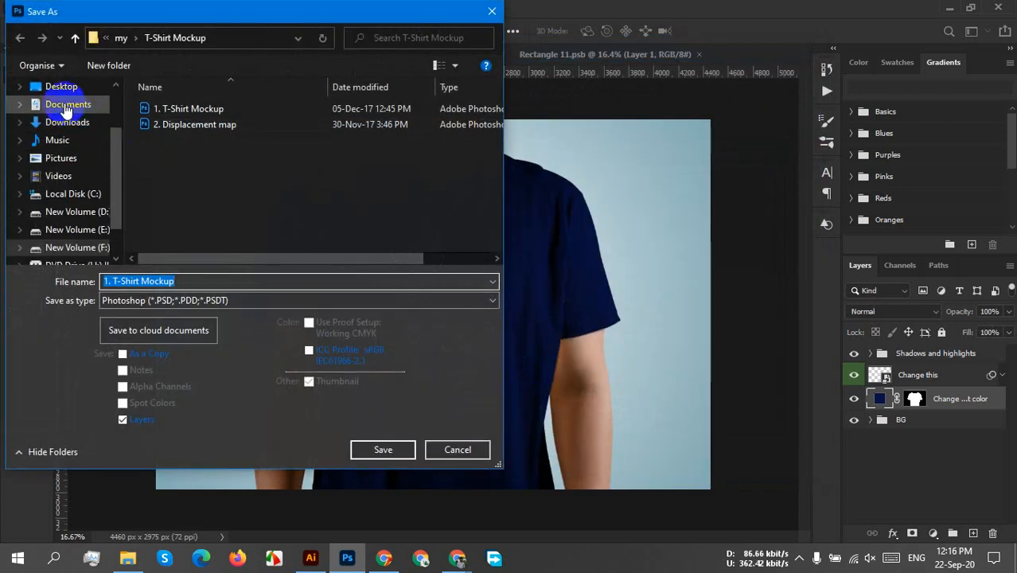
left_click(63, 89)
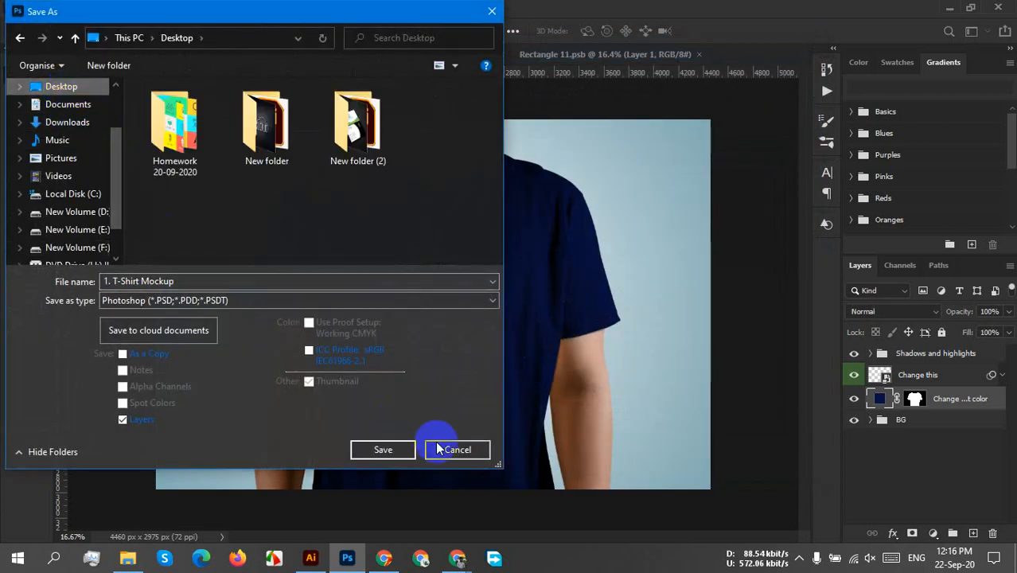
left_click(128, 281)
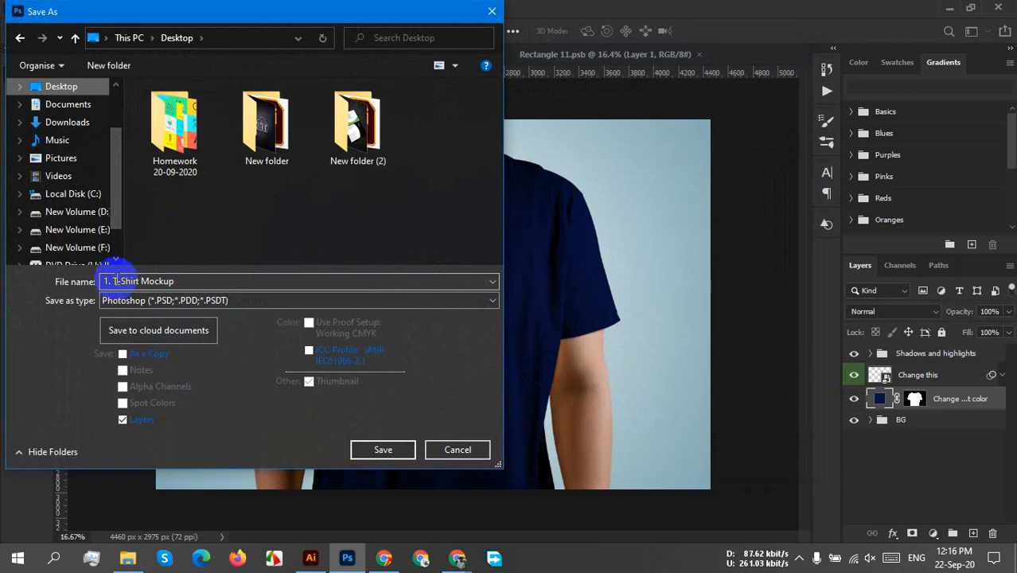
left_click_drag(113, 281, 79, 289)
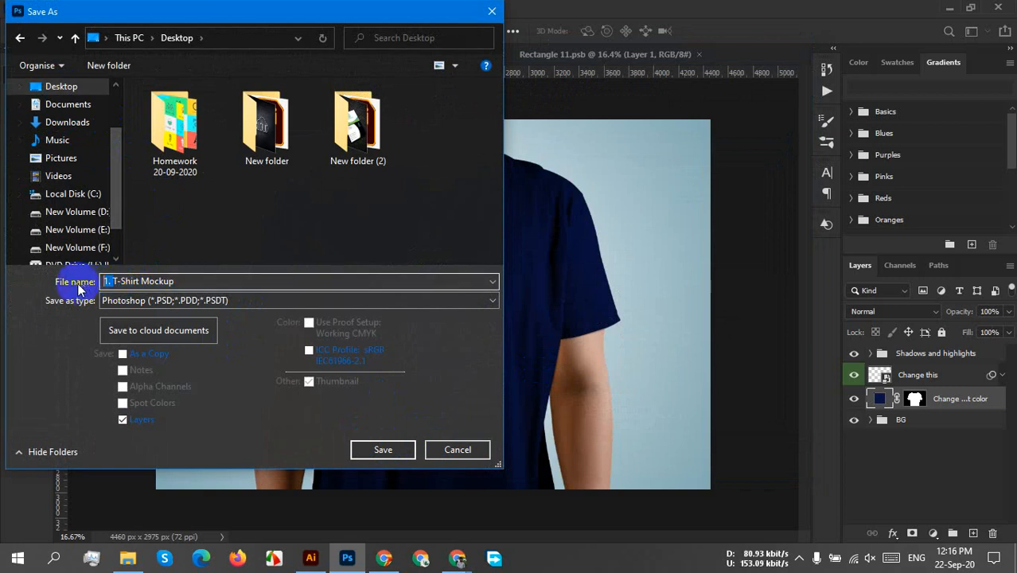
type("blm")
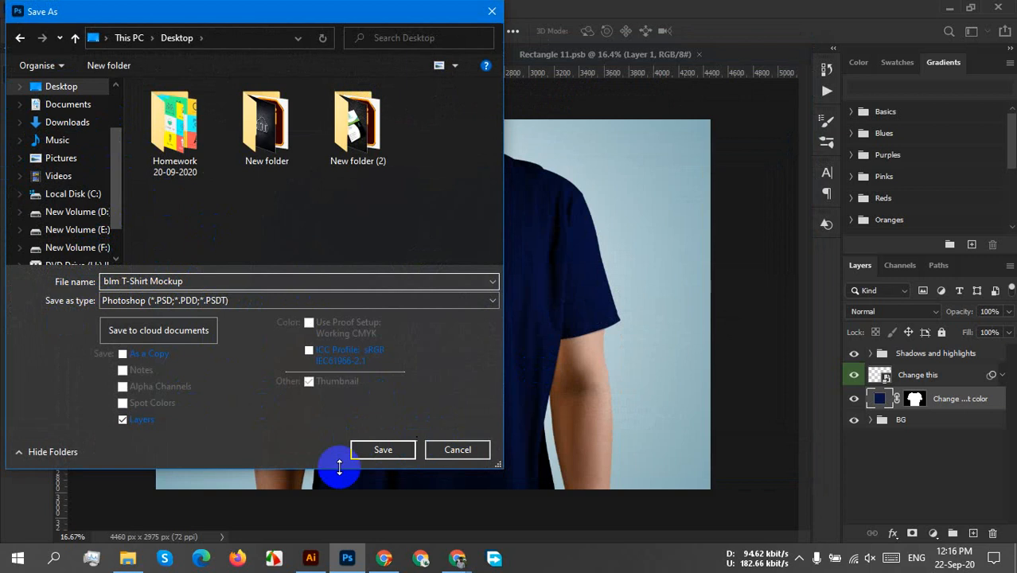
left_click(371, 451)
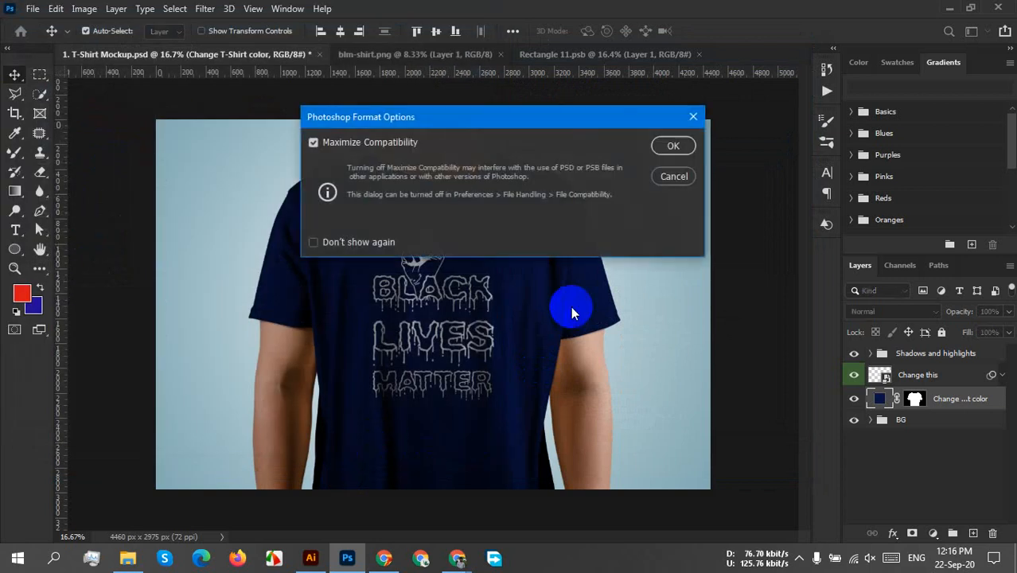
left_click(673, 146)
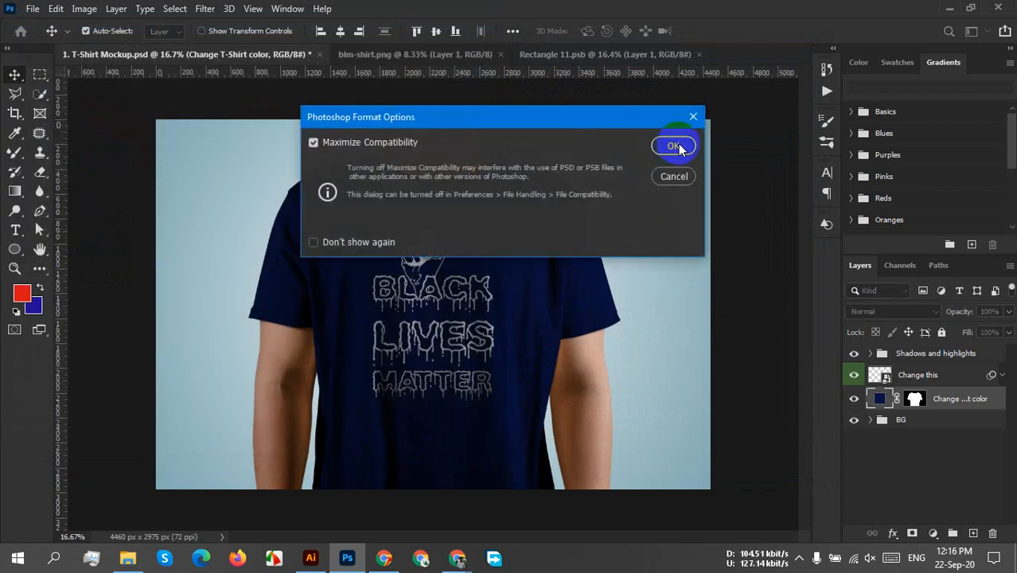
Save the mockup on the computer as a JPEG named "blm T-Shirt Mockup" in the T-Shirt Mockup folder, at Maximum quality 12.
left_click(33, 9)
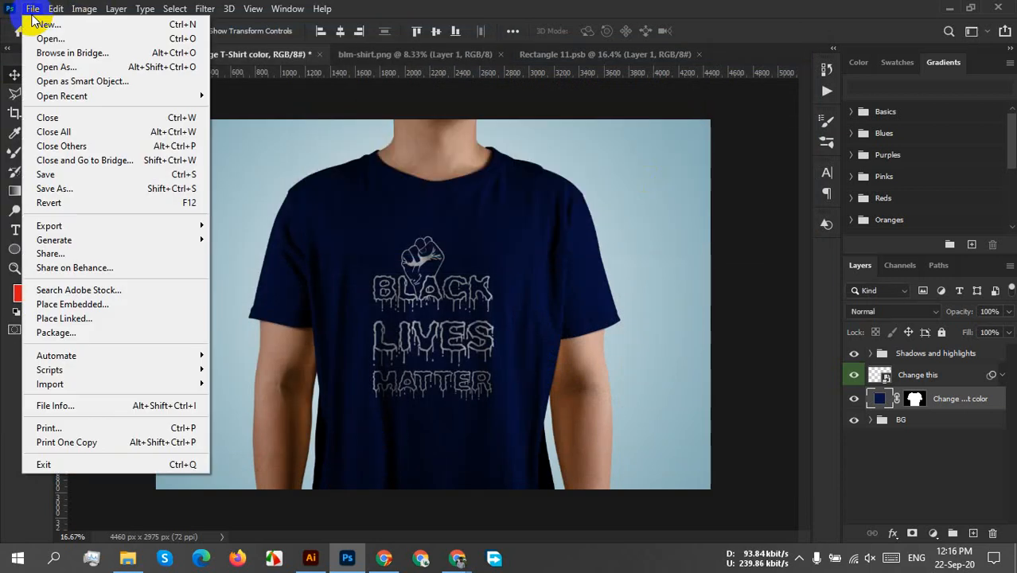
left_click(50, 189)
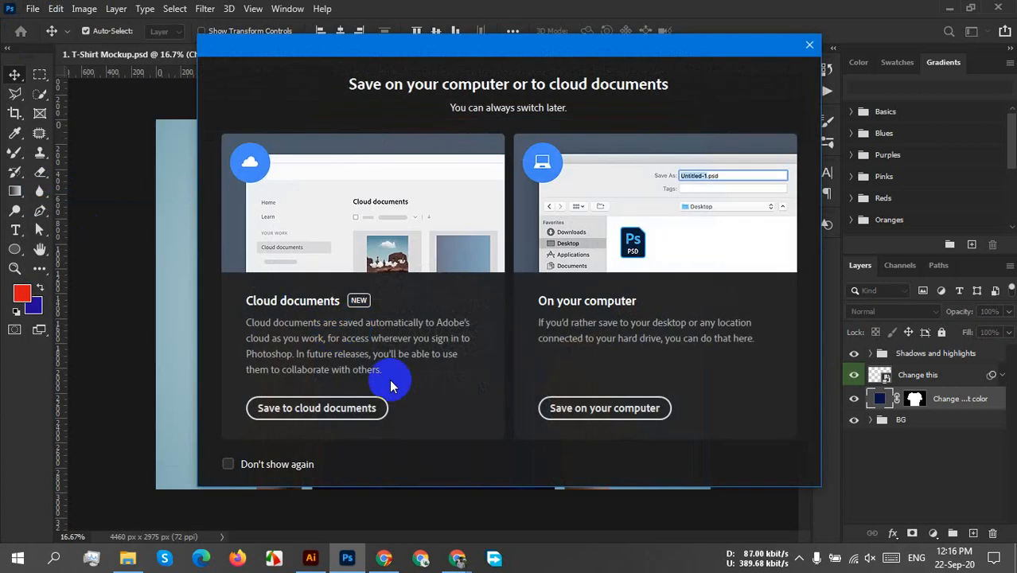
left_click(597, 407)
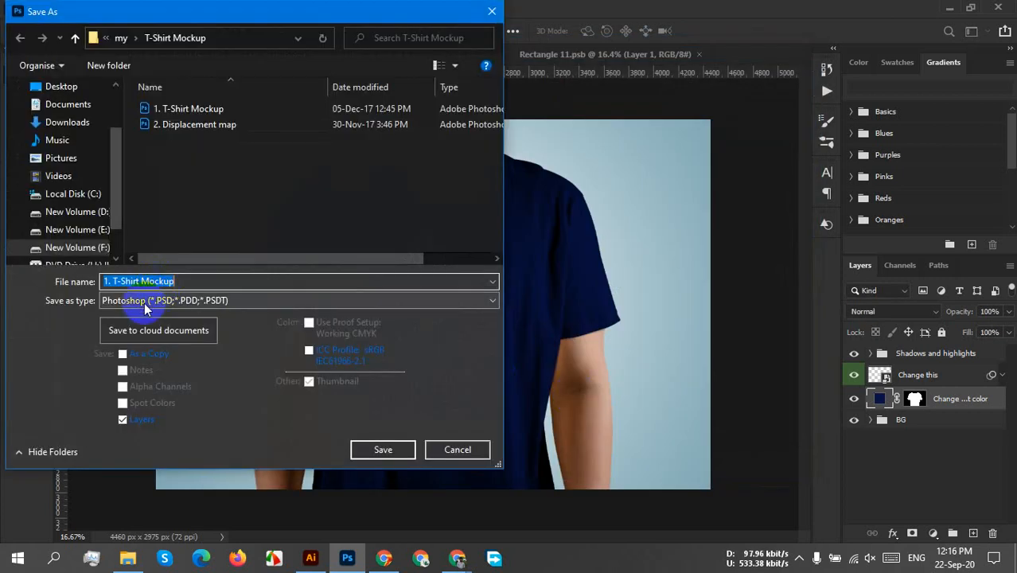
left_click(116, 284)
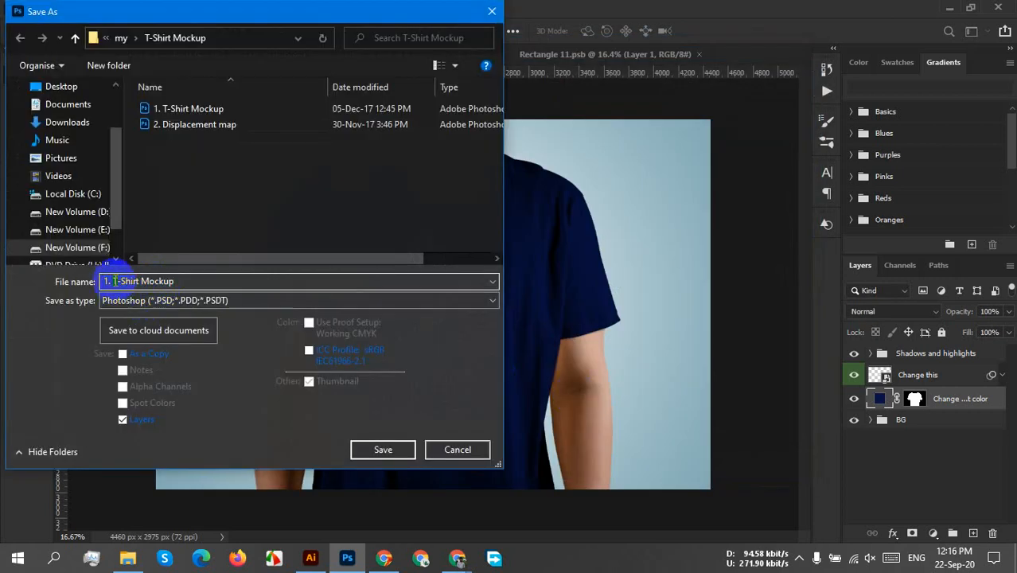
left_click_drag(112, 280, 93, 282)
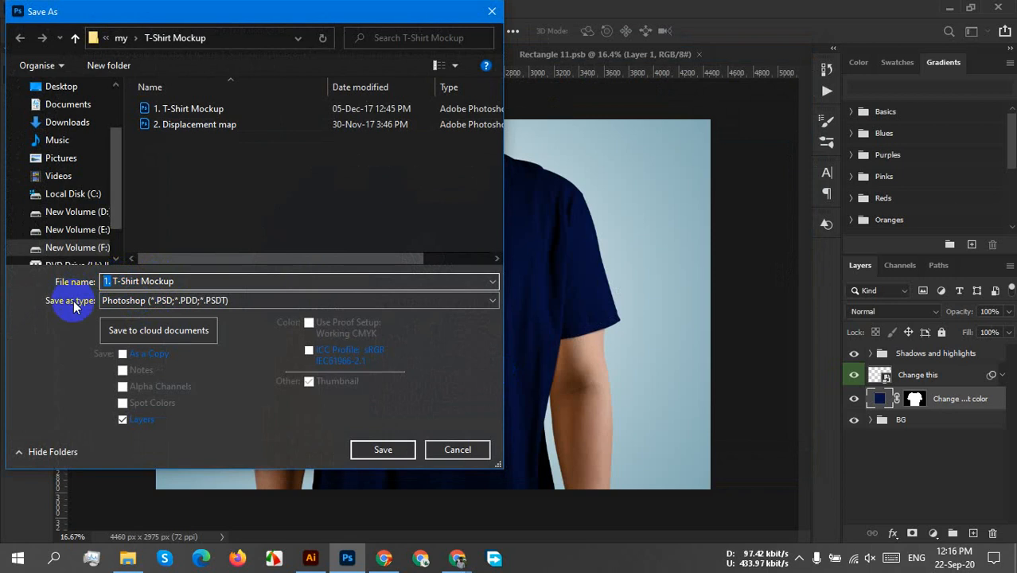
type("blm")
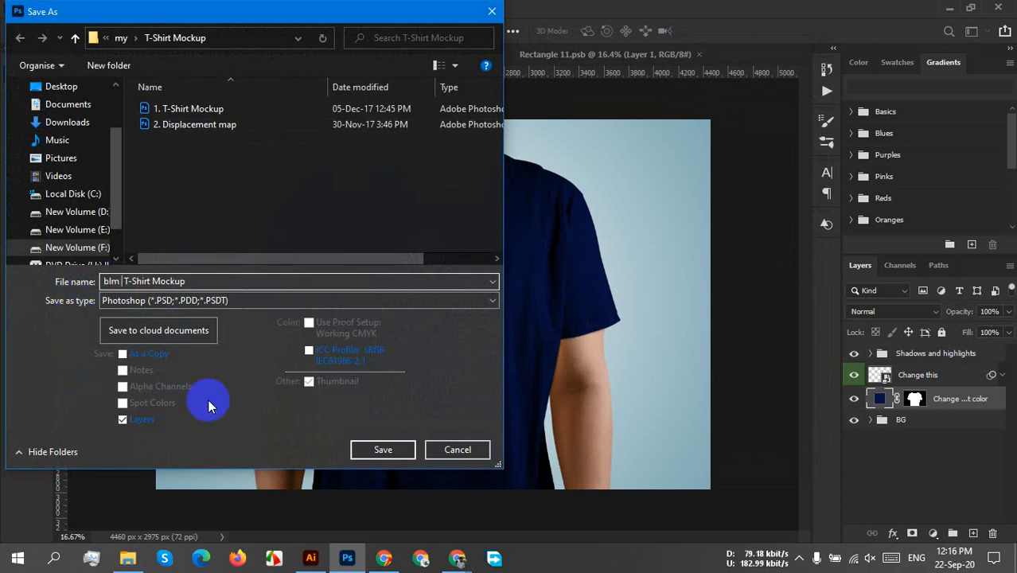
left_click(196, 301)
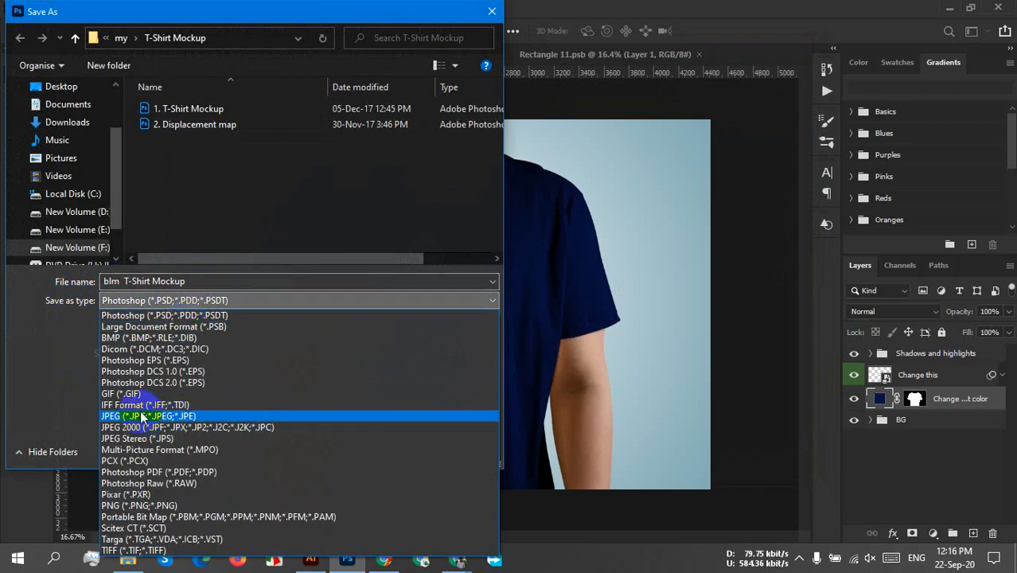
left_click(140, 416)
left_click(380, 449)
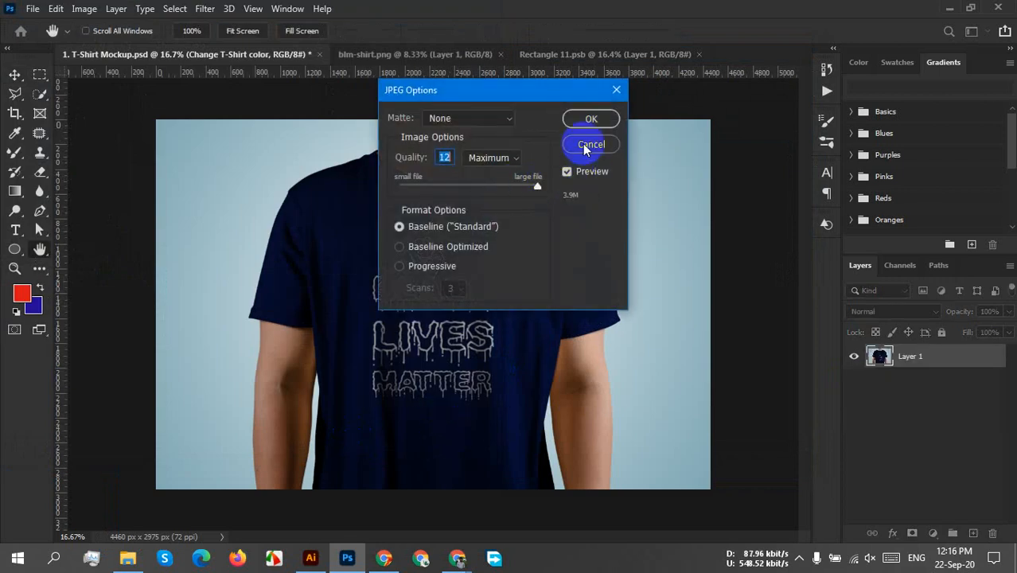
left_click(576, 121)
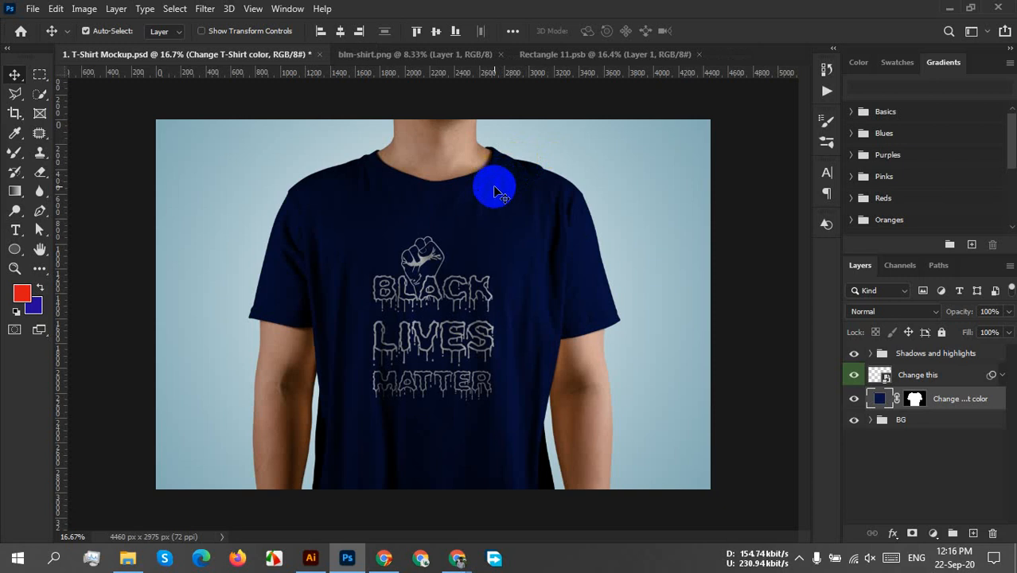
Switch to File Explorer, check the Desktop and go back to the T-Shirt Mockup folder to find the saved JPEG.
left_click(949, 8)
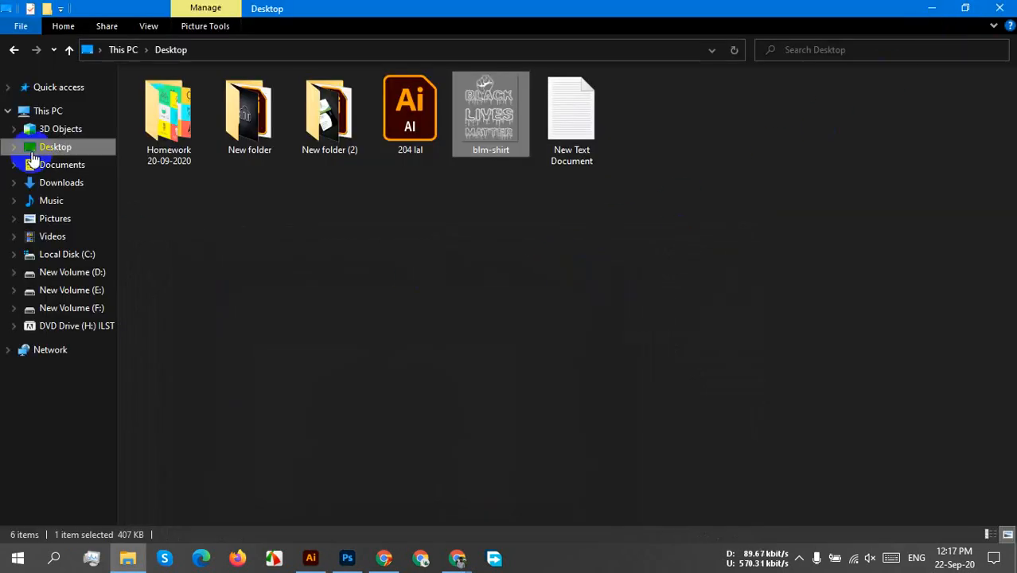
left_click(60, 149)
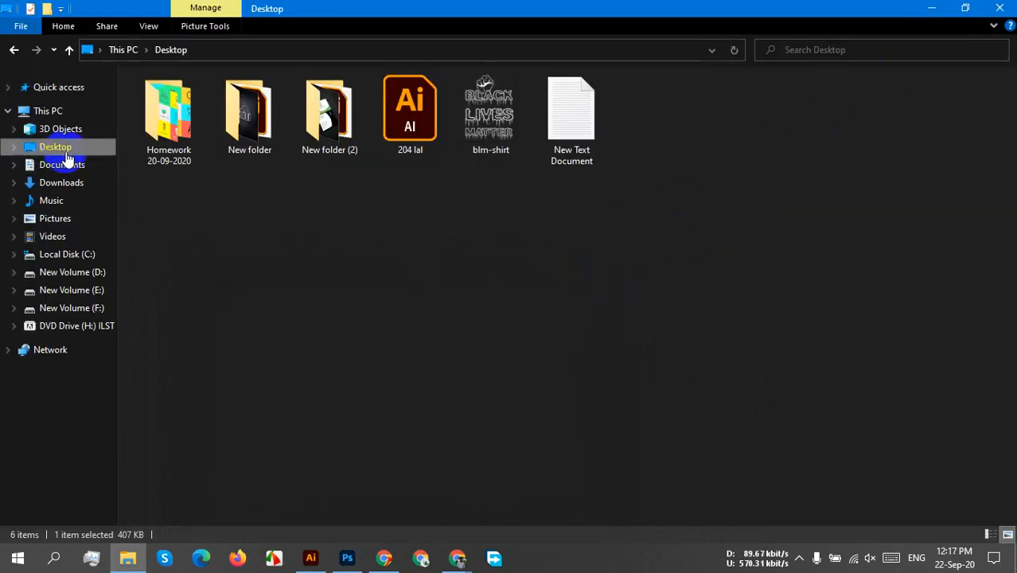
left_click(17, 50)
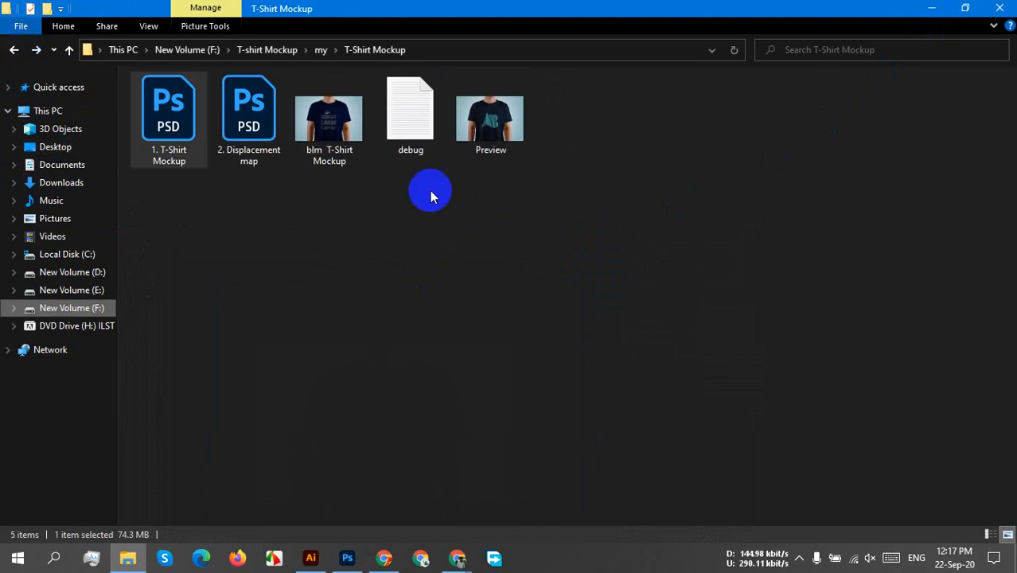
Open the blm T-Shirt Mockup JPEG in the photo viewer, examine the printed artwork up close, and close it.
double_click(362, 127)
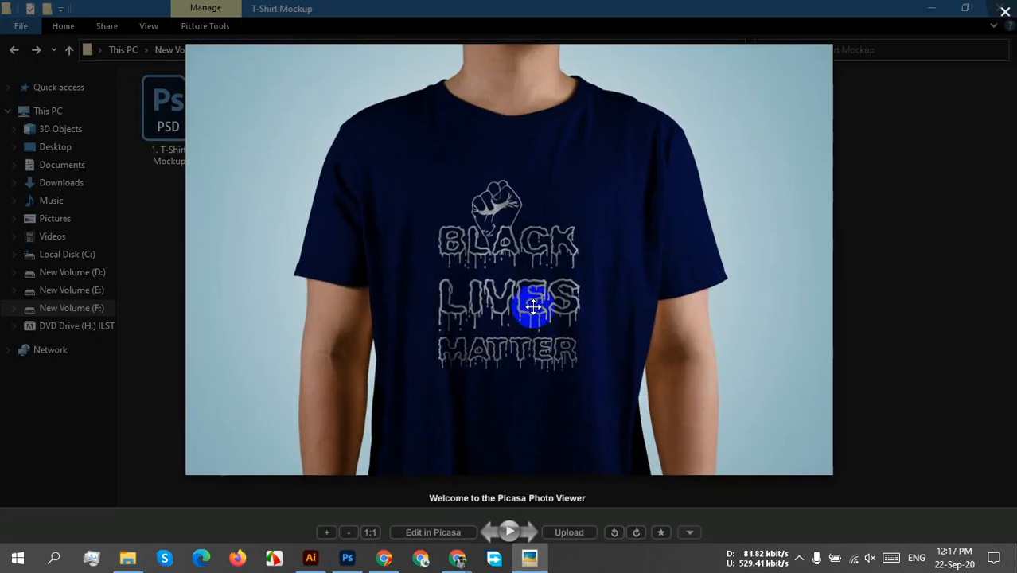
scroll(573, 290, "up", 5)
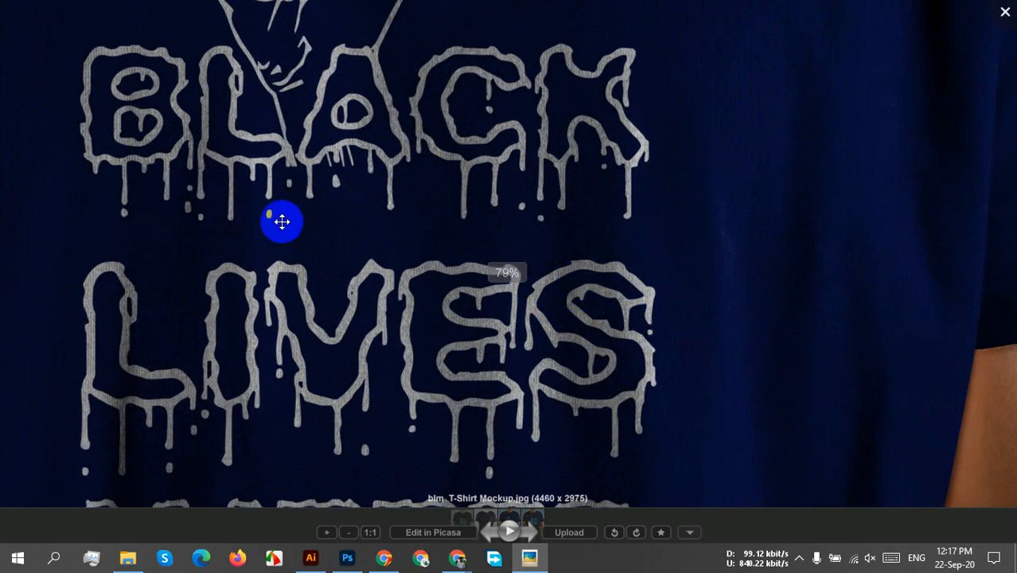
scroll(229, 160, "up", 3)
scroll(631, 175, "down", 3)
scroll(636, 176, "down", 5)
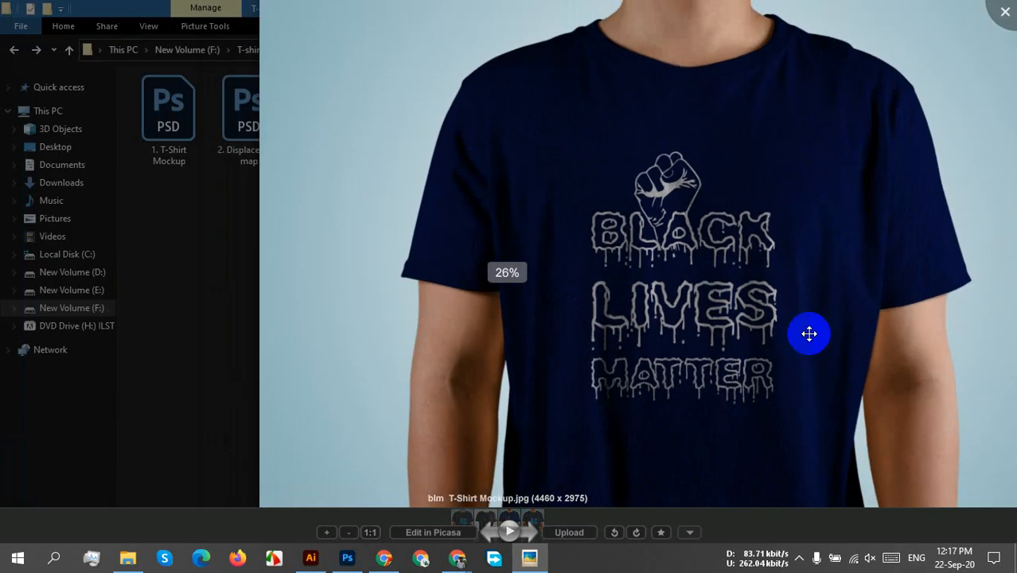
left_click_drag(810, 334, 617, 335)
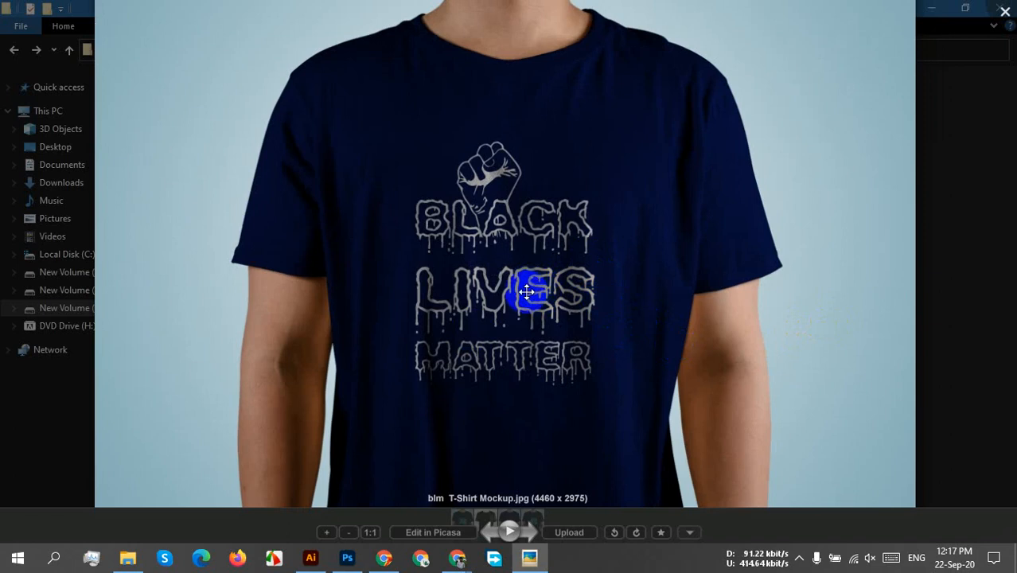
left_click(1004, 11)
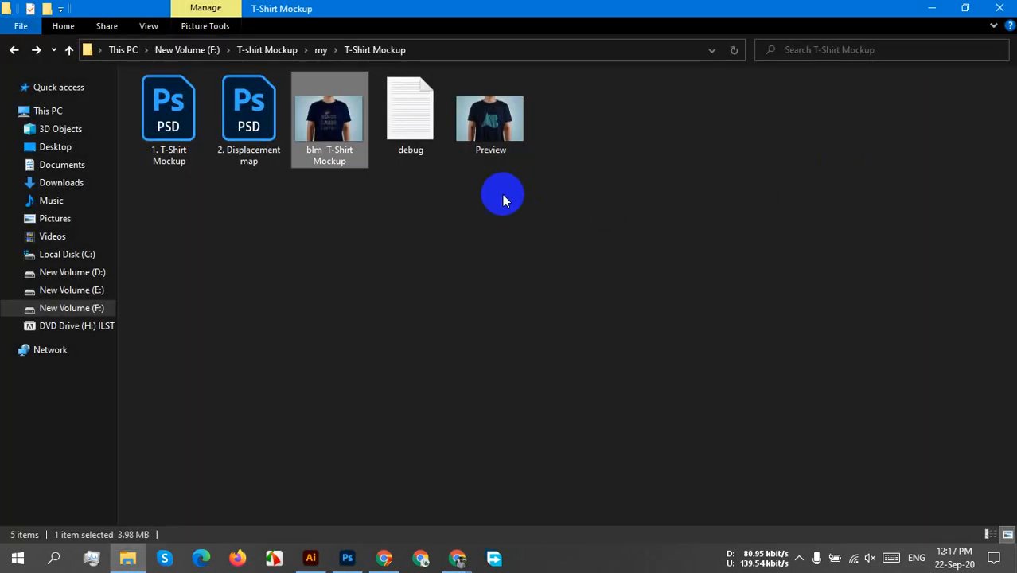
Cut the blm T-Shirt Mockup JPEG from the T-Shirt Mockup folder.
double_click(327, 133)
right_click(326, 131)
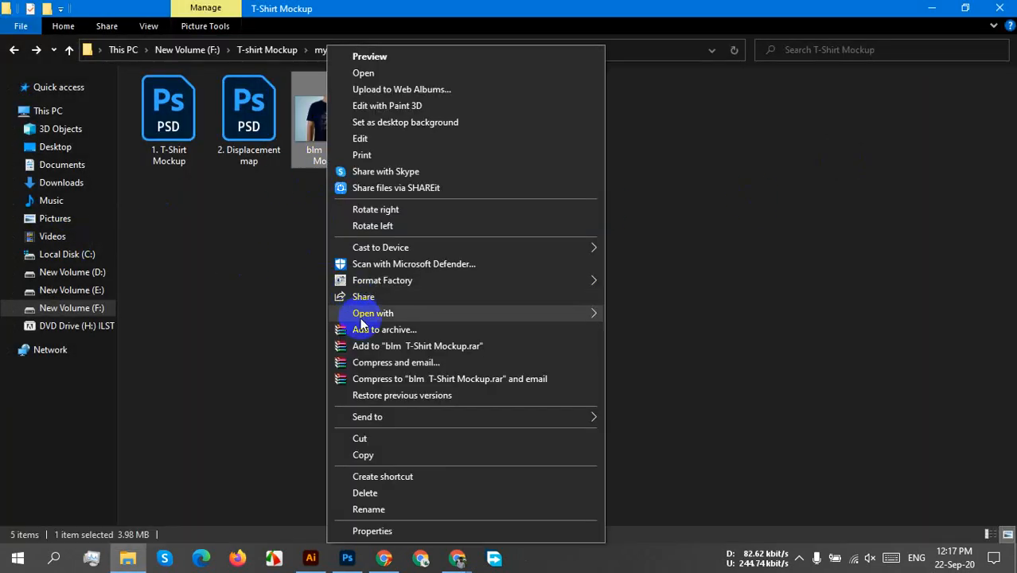
left_click(374, 438)
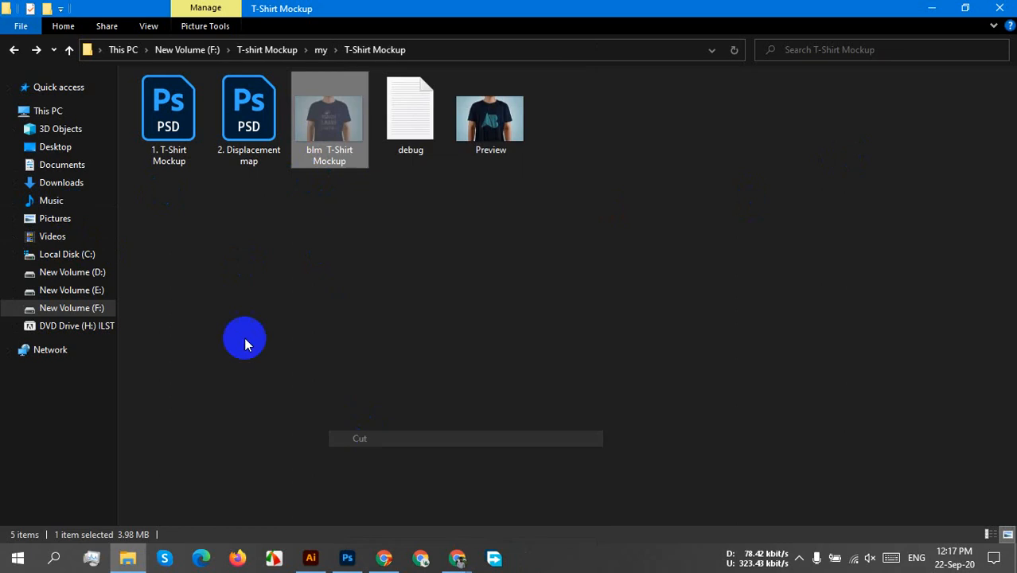
Go back to the "my" folder and try to rename the T-Shirt Mockup folder to "Man T-Shirt Mockup".
left_click(13, 50)
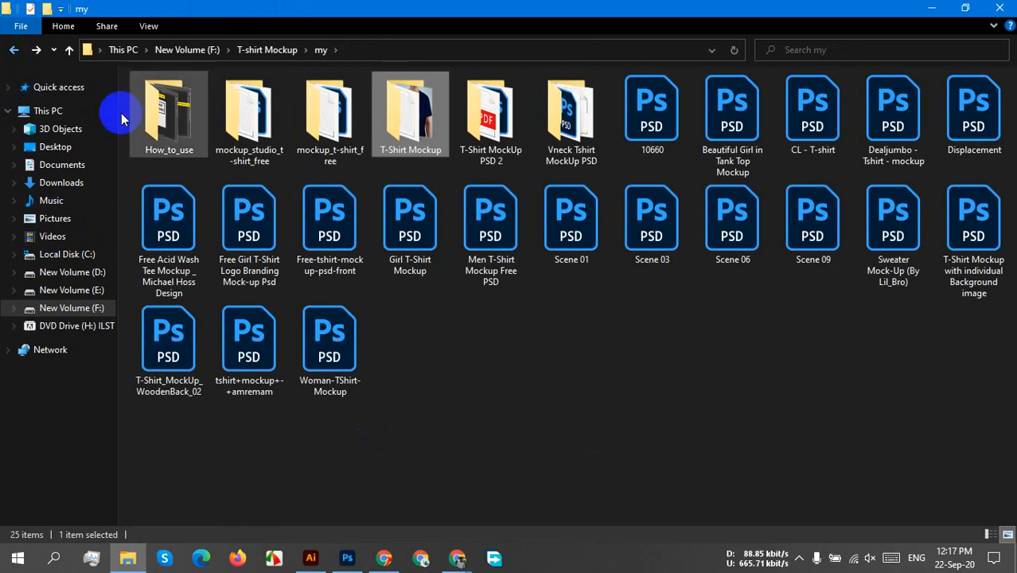
left_click(393, 155)
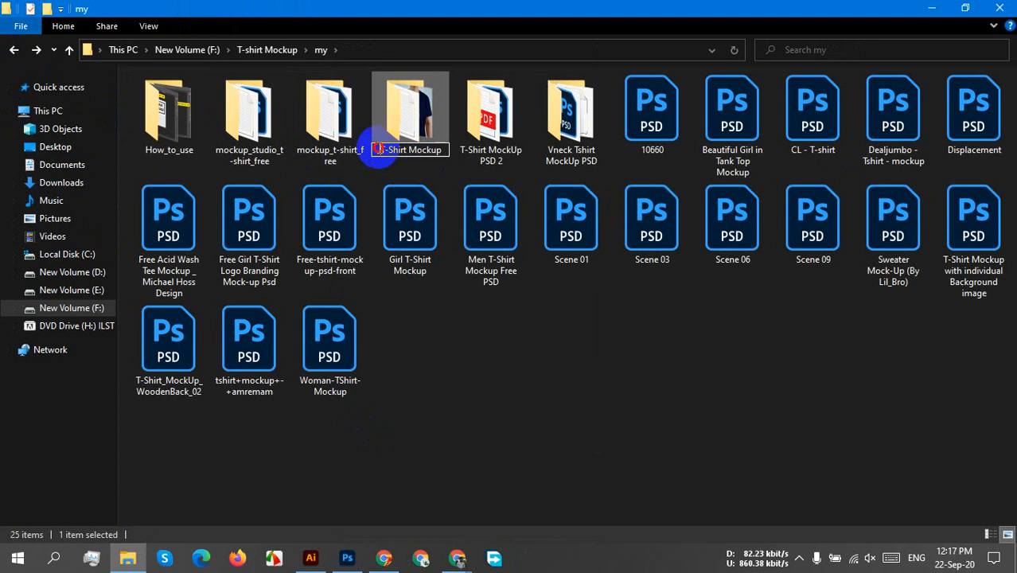
key("Home")
type("Man")
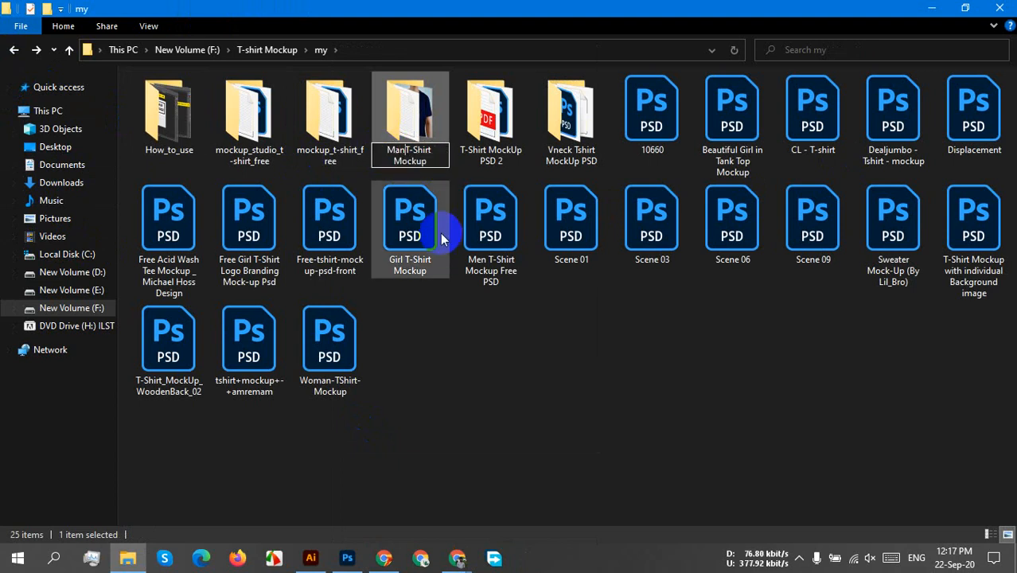
key("Return")
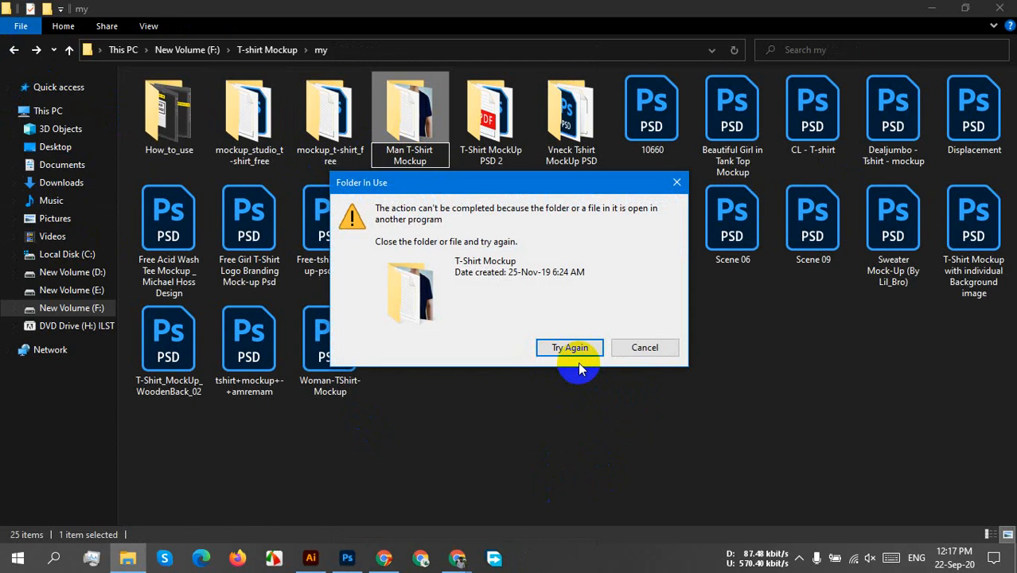
left_click(642, 349)
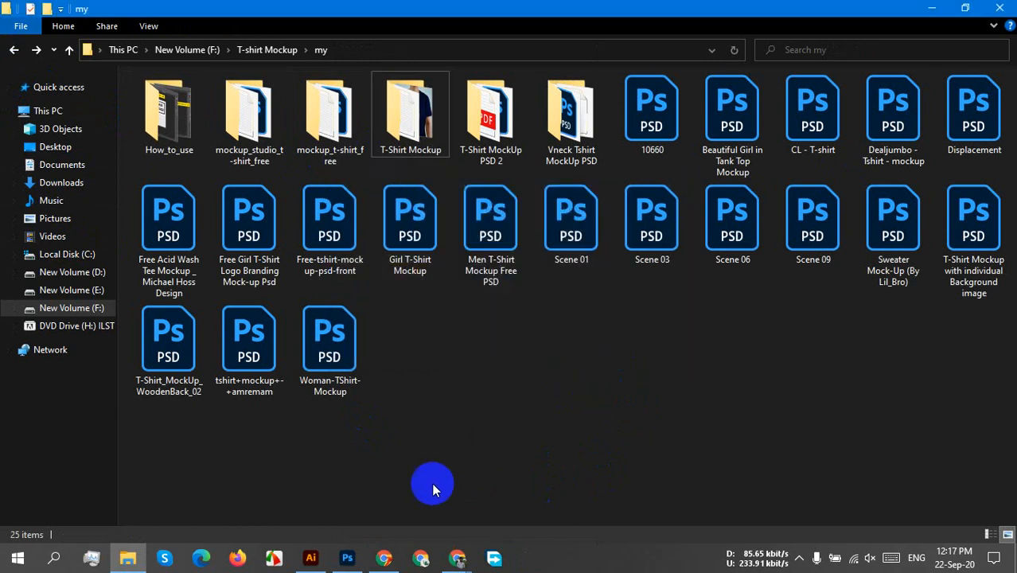
Clear the open windows to reach the desktop, paste the cut mockup JPEG there, and refresh the desktop.
left_click(930, 9)
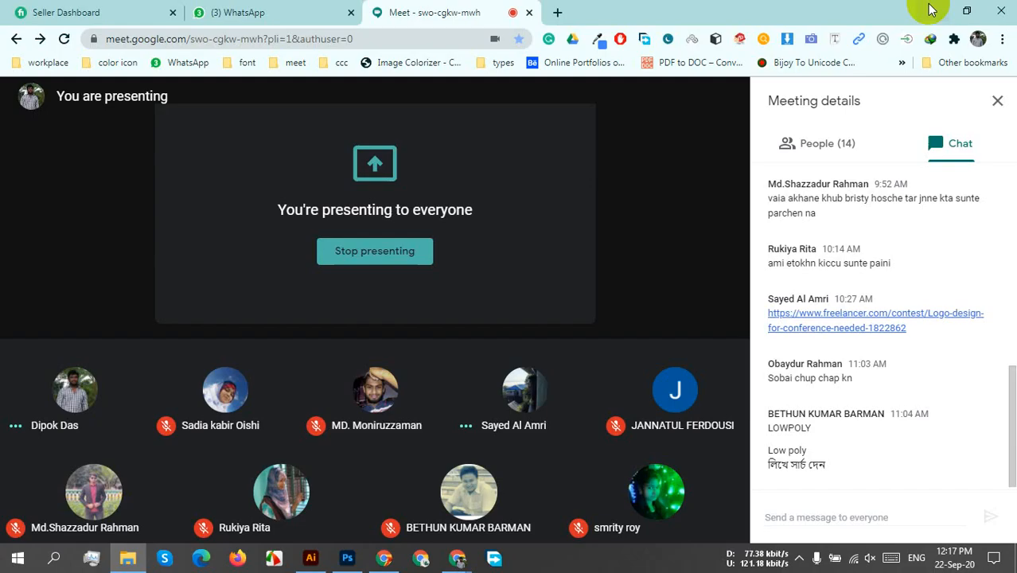
left_click(931, 13)
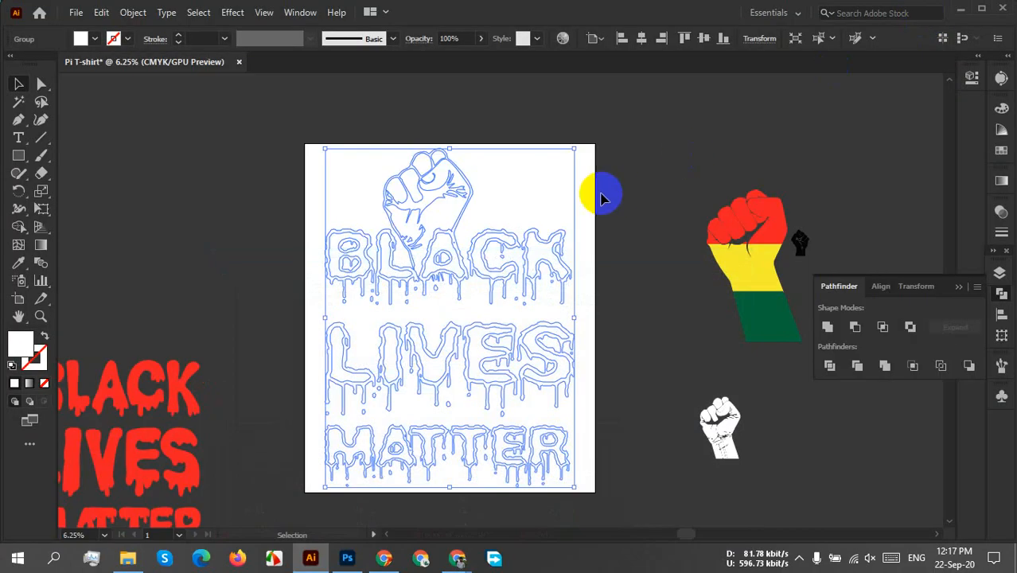
left_click(961, 8)
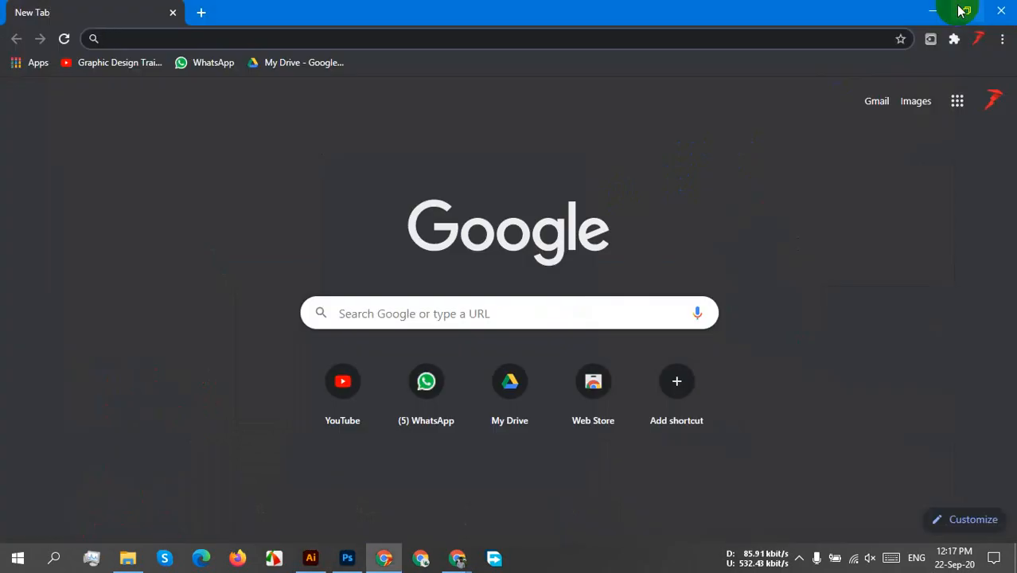
left_click(1003, 11)
right_click(303, 150)
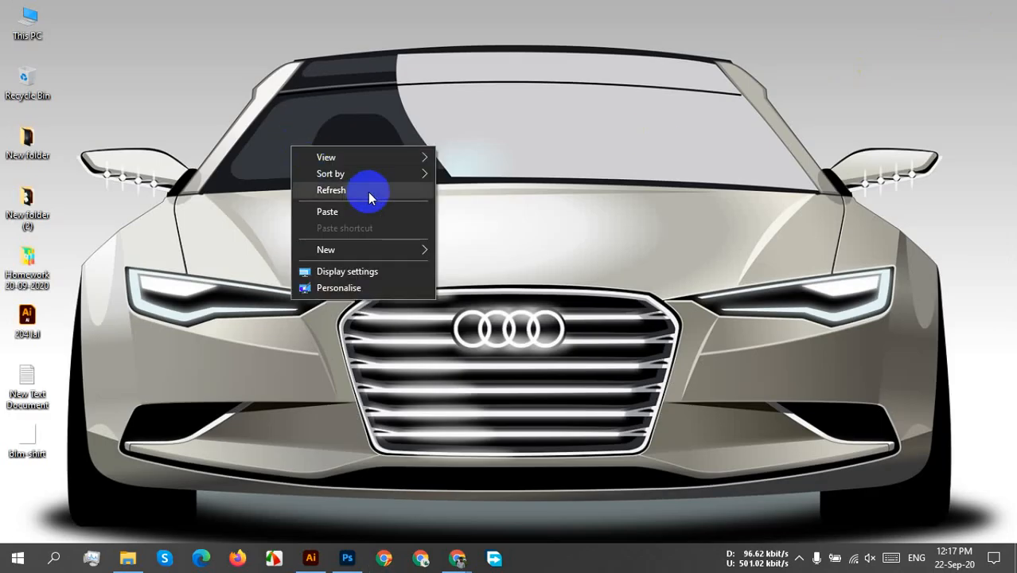
left_click(365, 211)
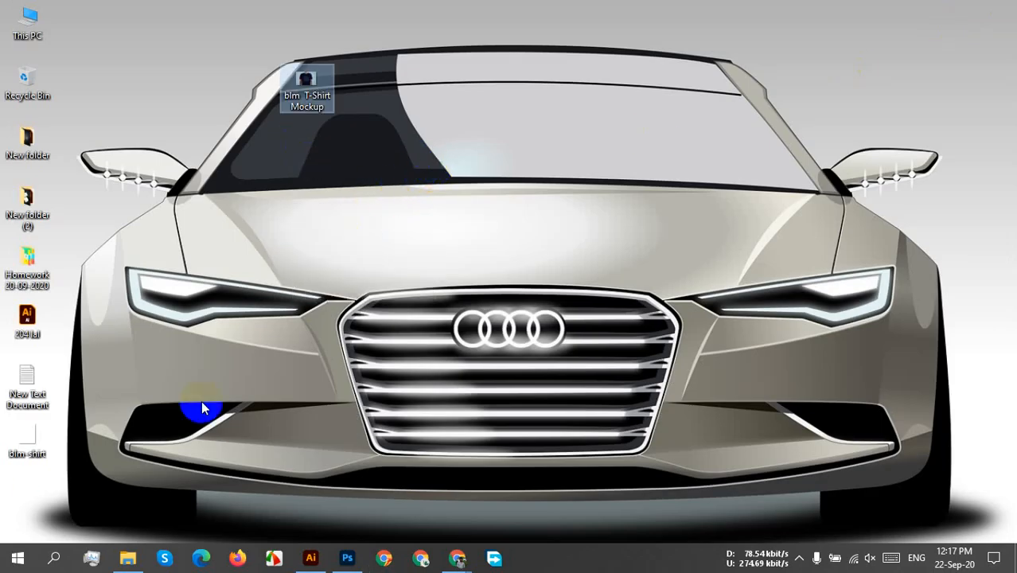
right_click(198, 217)
left_click(250, 255)
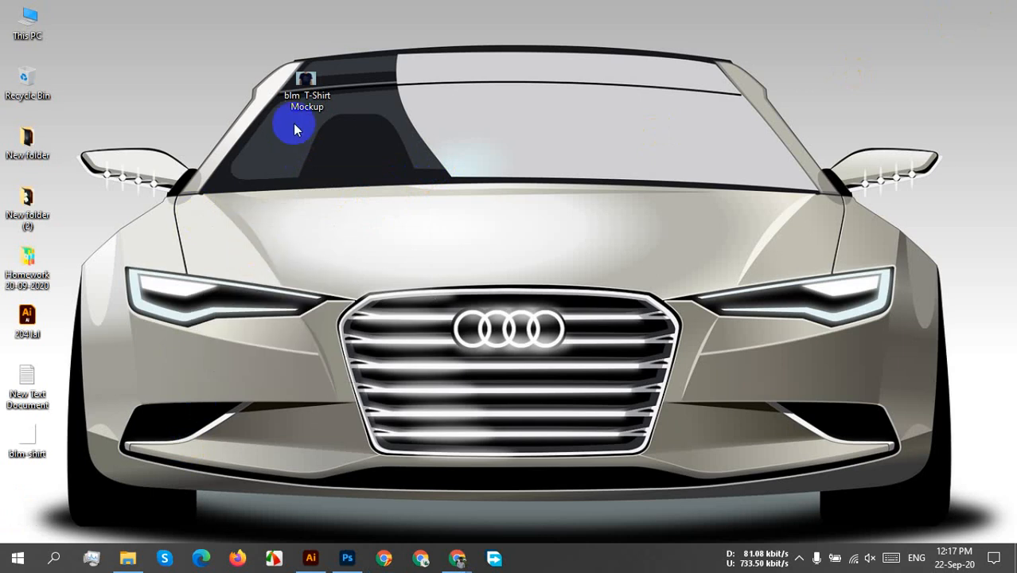
Open the mockup JPEG from the desktop to check the shirt and artwork, and close the viewer.
double_click(301, 79)
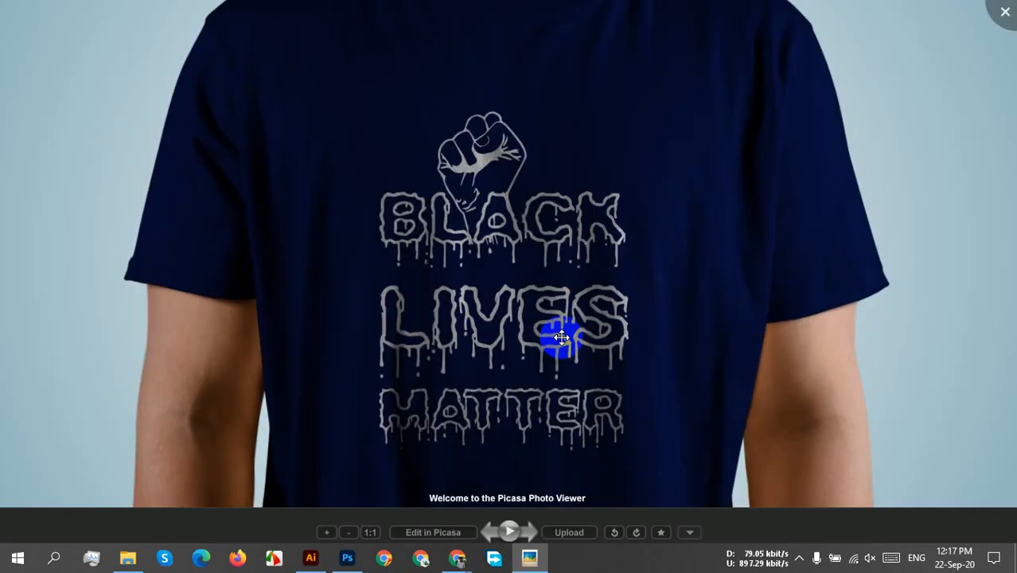
scroll(681, 300, "down", 2)
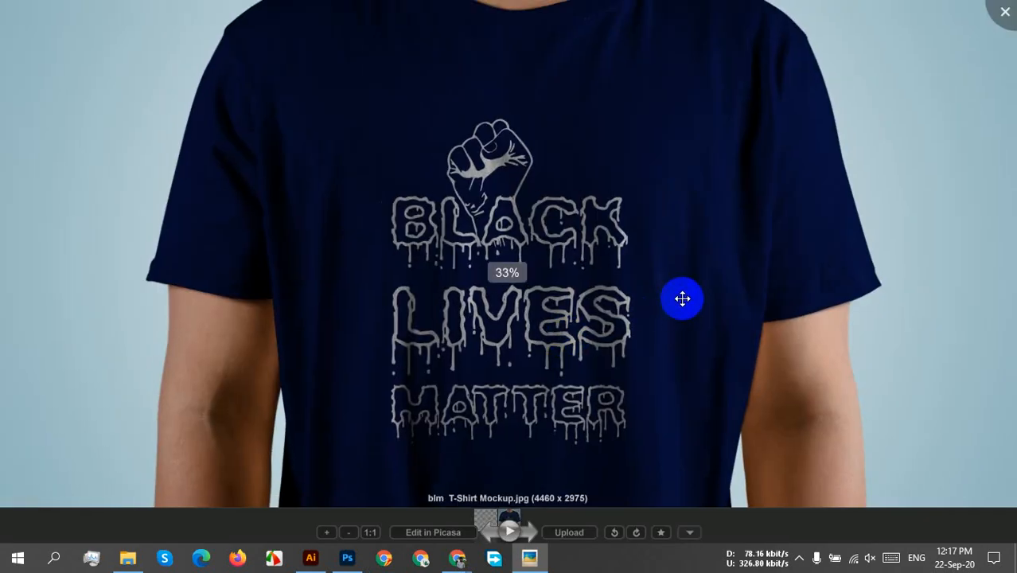
scroll(683, 296, "down", 1)
left_click(1002, 11)
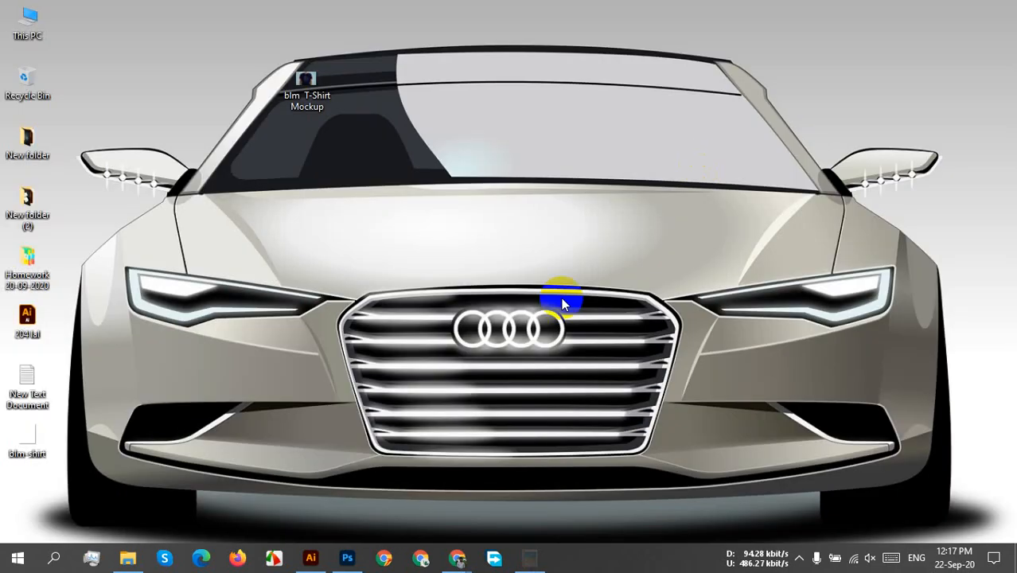
Switch to the Google Meet window and close the meeting details chat.
mouse_move(457, 558)
left_click(325, 488)
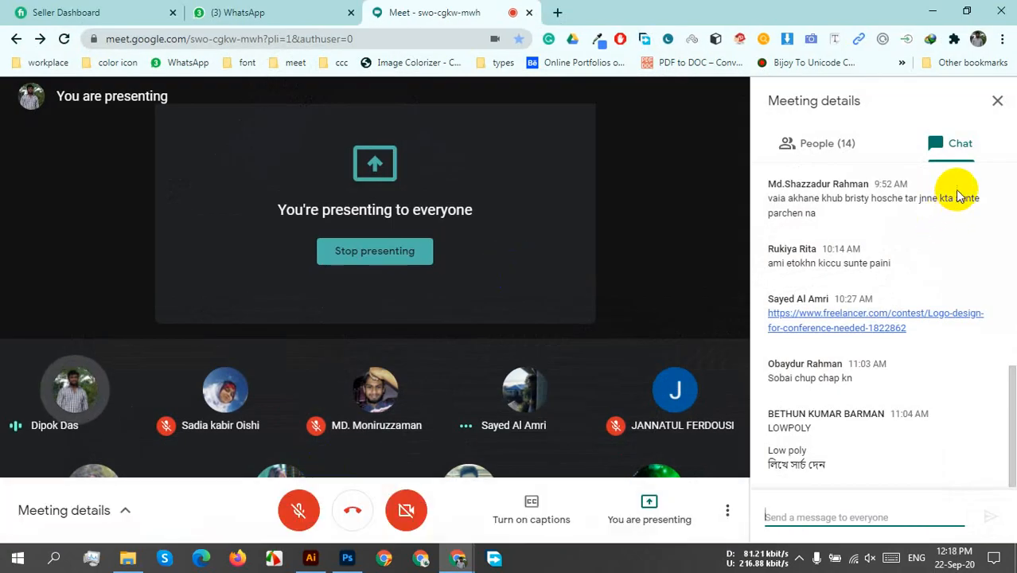
left_click(995, 100)
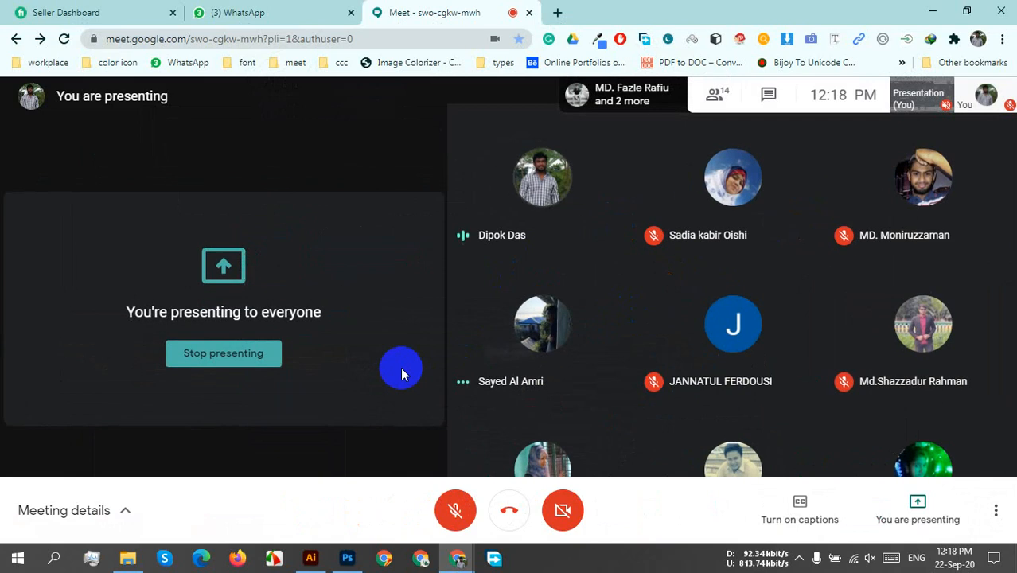
left_click(799, 561)
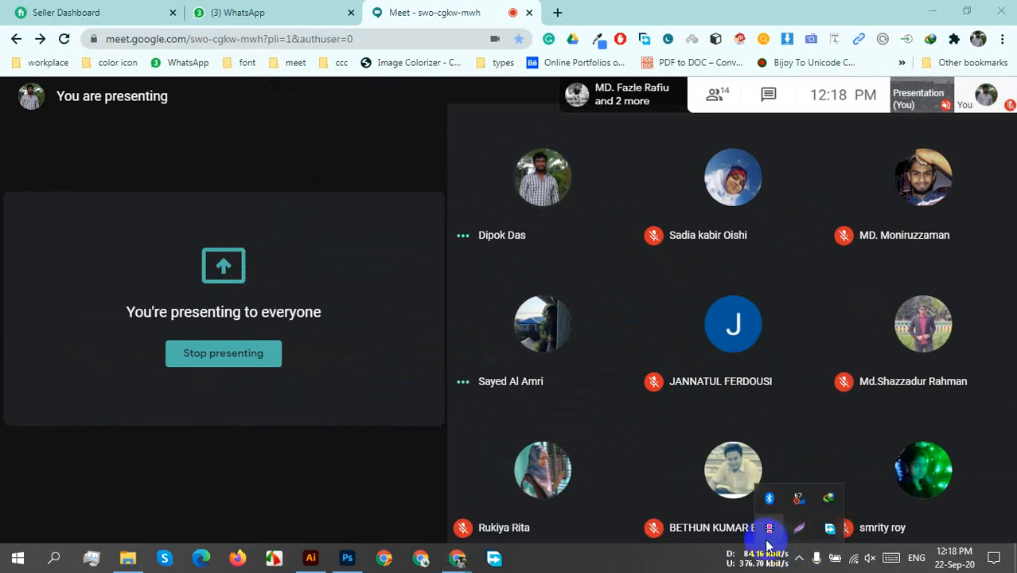
left_click(304, 464)
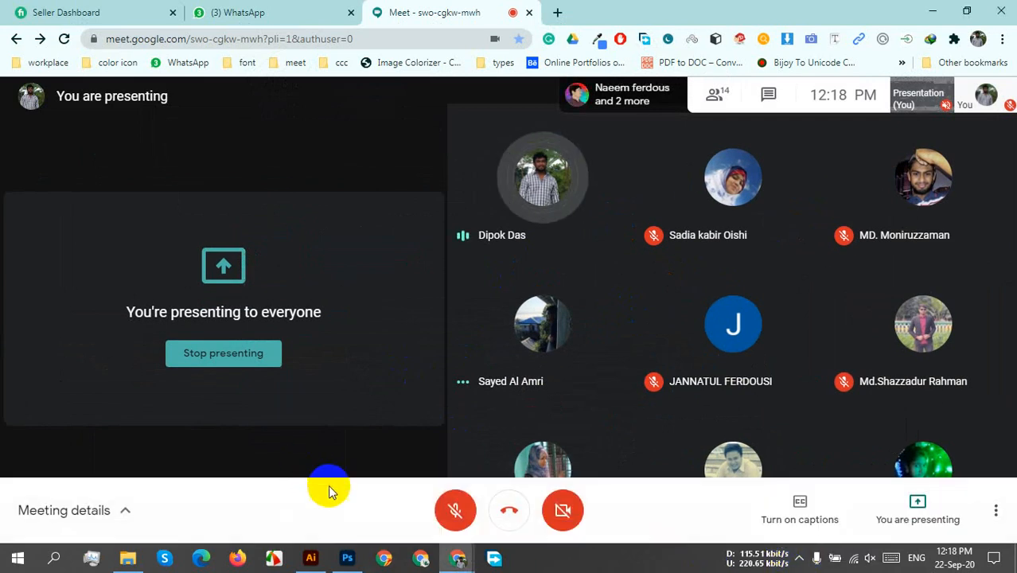
Switch to Illustrator, move the white fist and "BLACK LIVES MATTER" artwork off the artboard to its upper left, and deselect it.
left_click(311, 558)
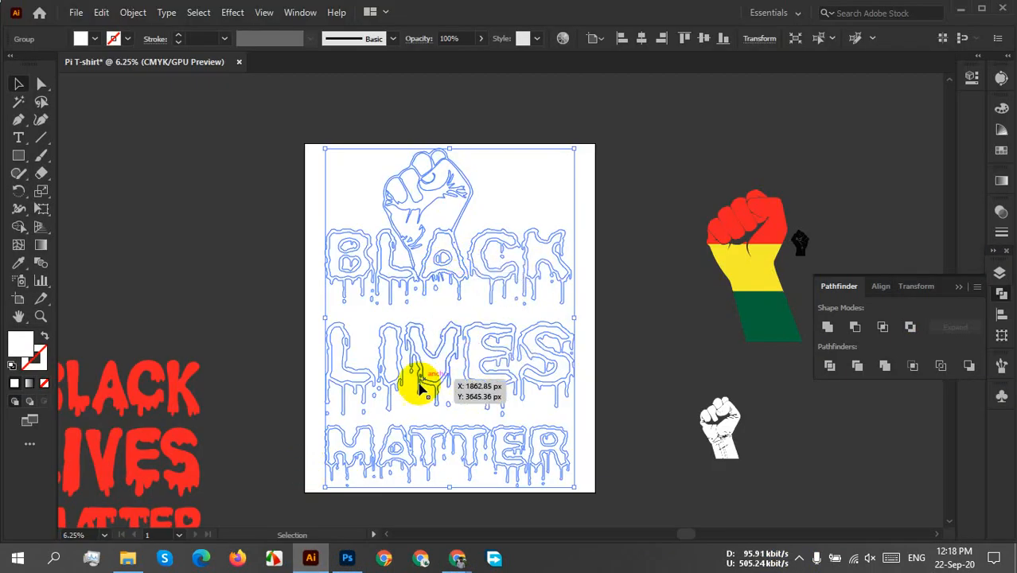
scroll(418, 382, "down", 2)
left_click_drag(417, 388, 304, 159)
left_click(476, 168)
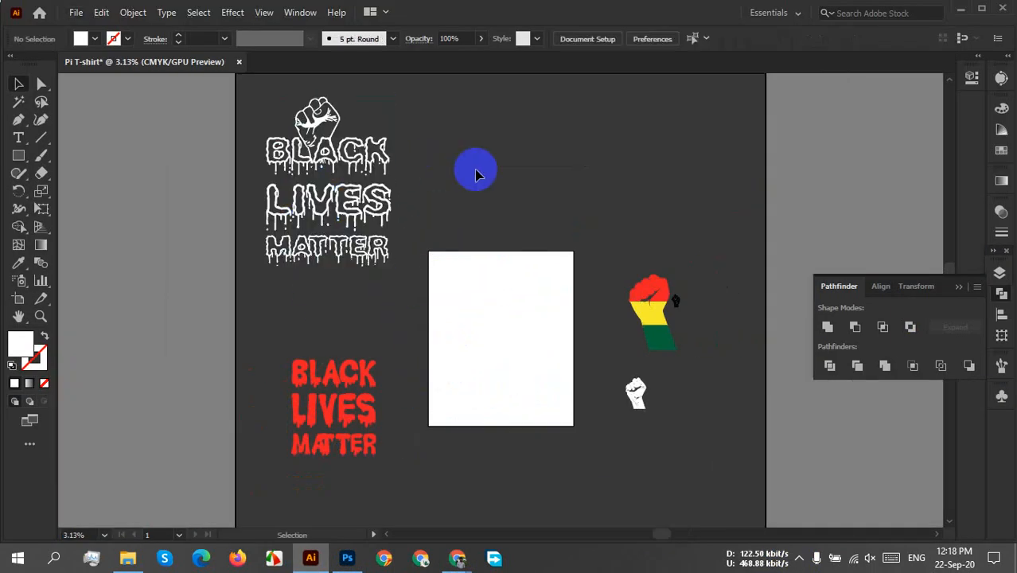
Move the red "BLACK LIVES MATTER" text from beside the artboard onto the middle of the white artboard.
left_click(364, 367)
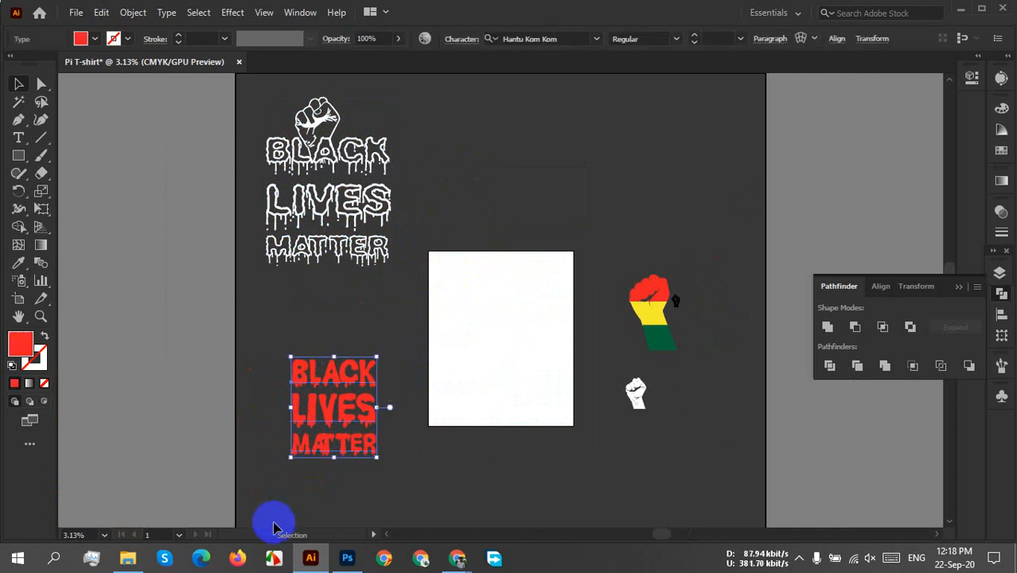
left_click_drag(317, 415, 468, 354)
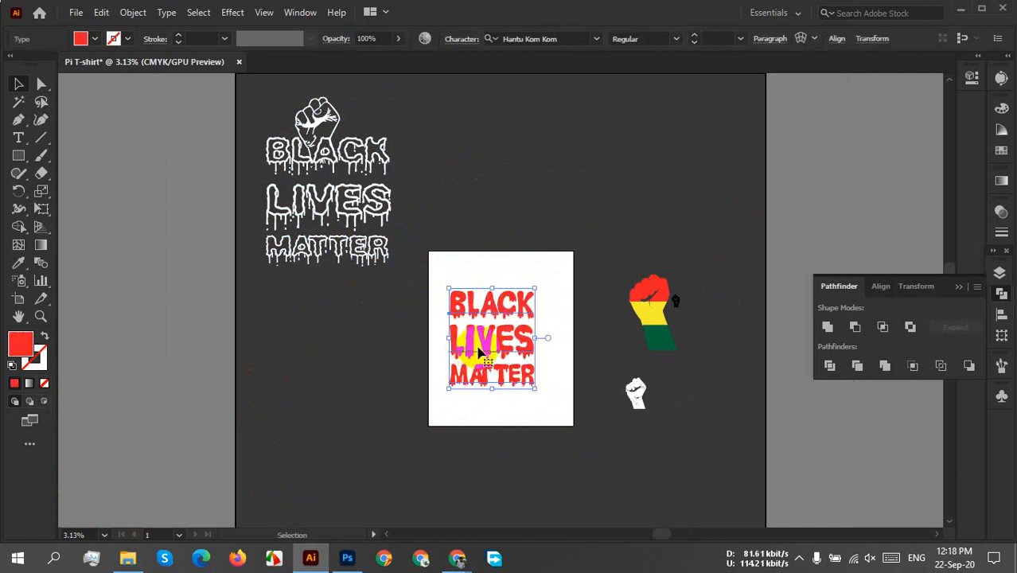
scroll(482, 350, "up", 1)
scroll(478, 347, "up", 1)
left_click_drag(479, 345, 355, 347)
scroll(432, 356, "down", 2)
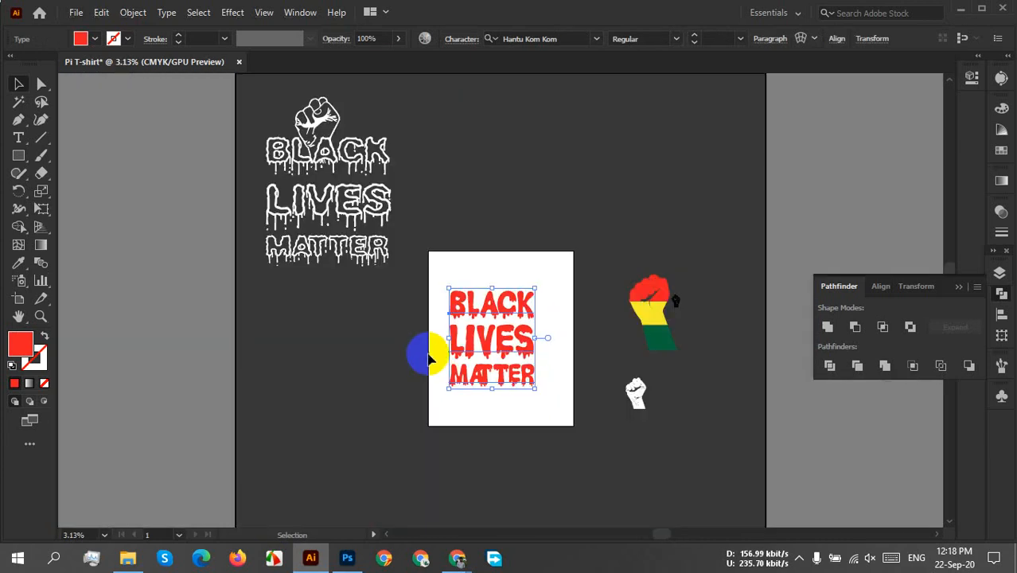
scroll(459, 360, "up", 2)
left_click_drag(535, 363, 424, 363)
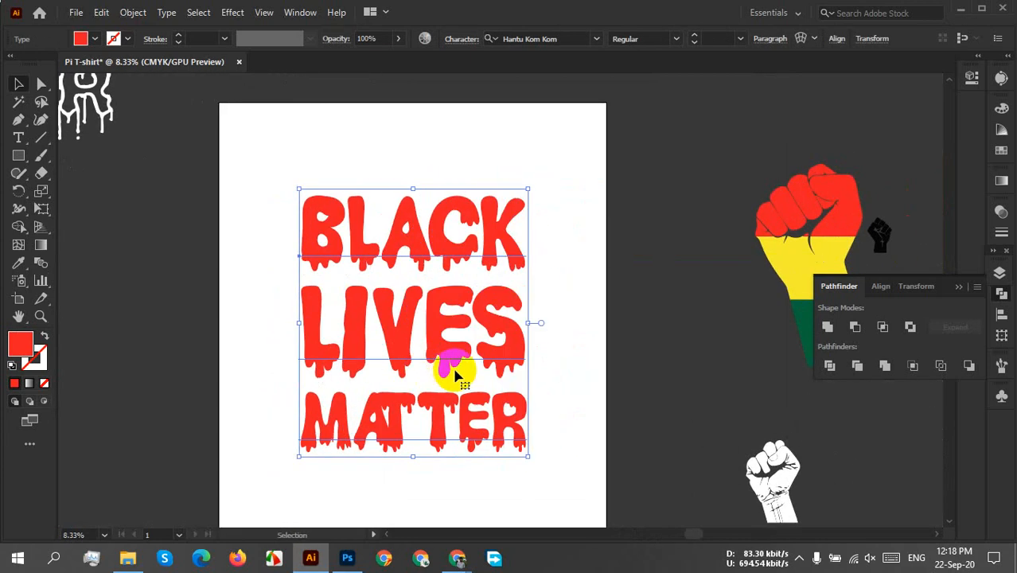
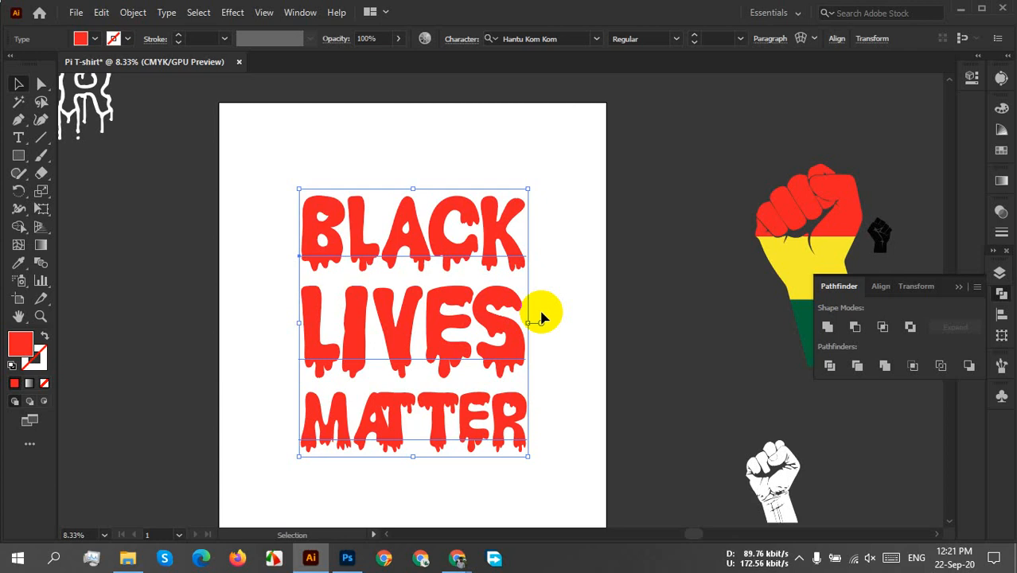
Change the font of the BLACK LIVES MATTER text to Good Times and move the text back toward the artboard's centre.
left_click_drag(420, 320, 420, 317)
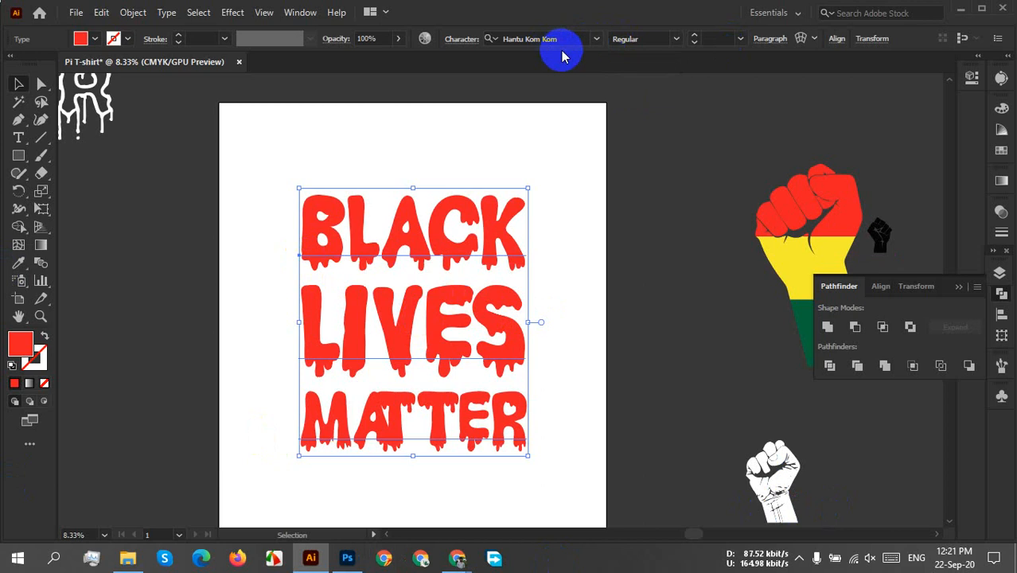
left_click(510, 53)
type("good")
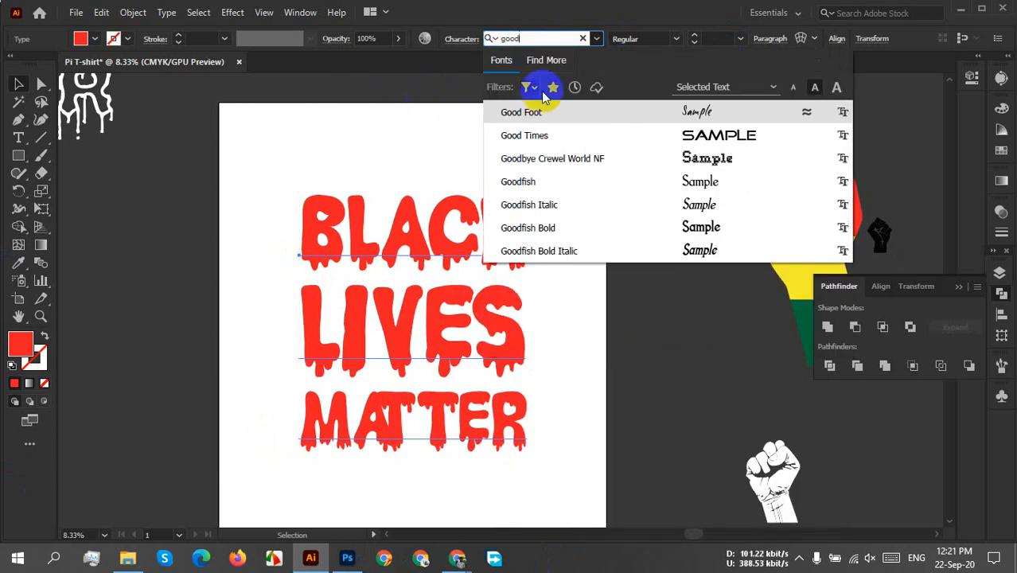
left_click(545, 135)
left_click(485, 355)
left_click_drag(486, 354, 446, 345)
left_click(562, 375)
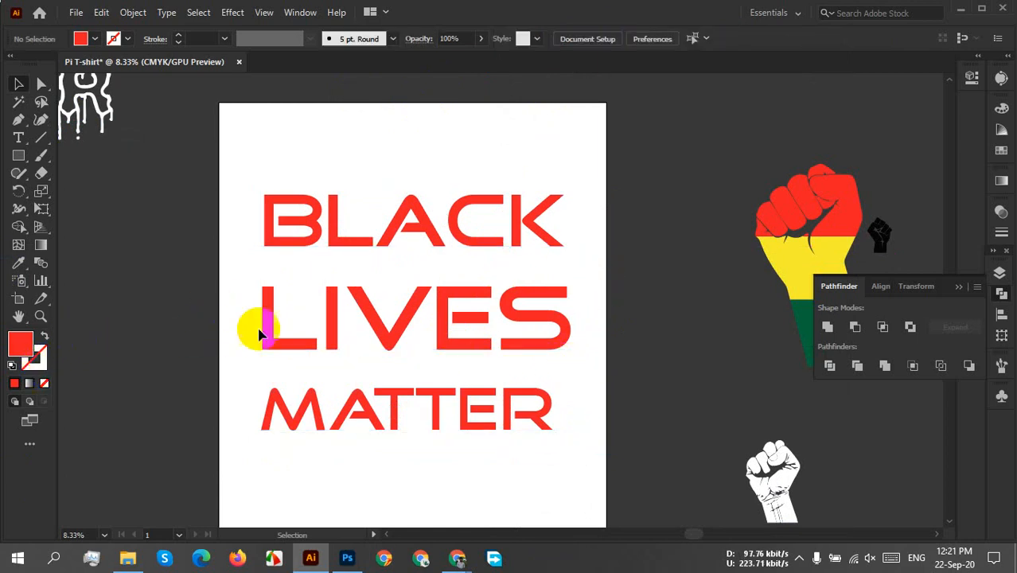
Change the fill of the BLACK LIVES MATTER text to black.
left_click(350, 296)
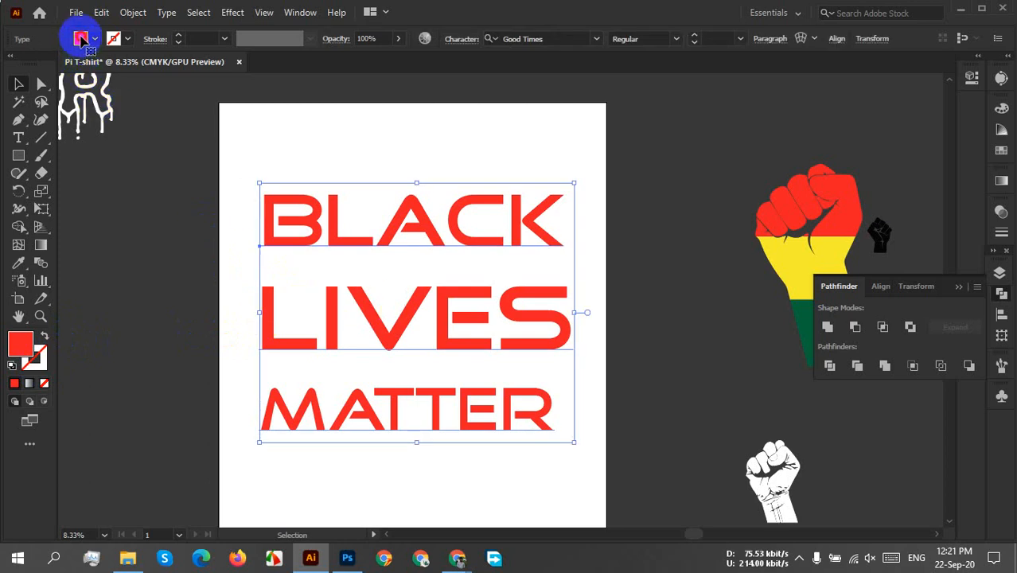
left_click(80, 38)
left_click(43, 62)
left_click(523, 179)
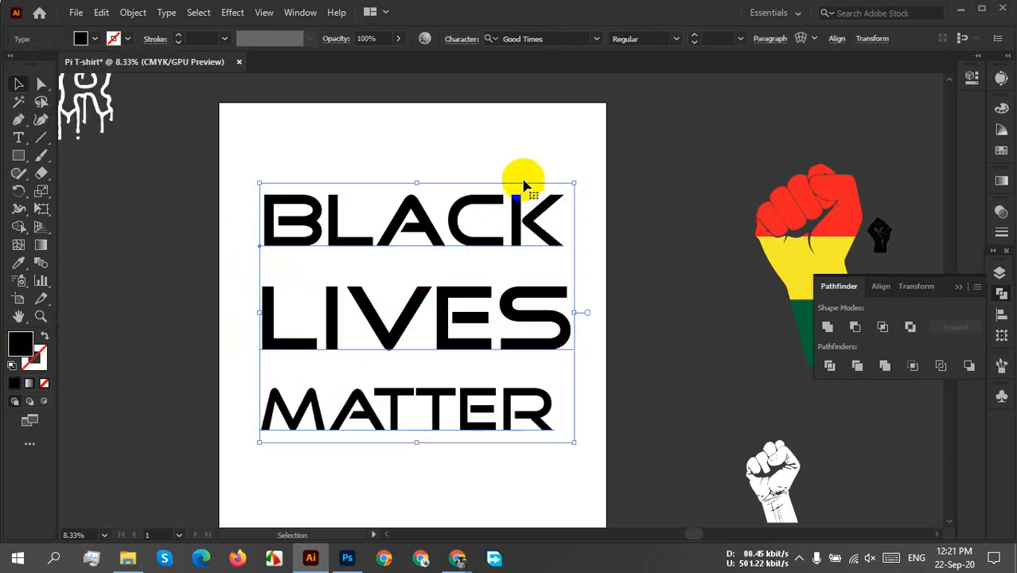
left_click(535, 160)
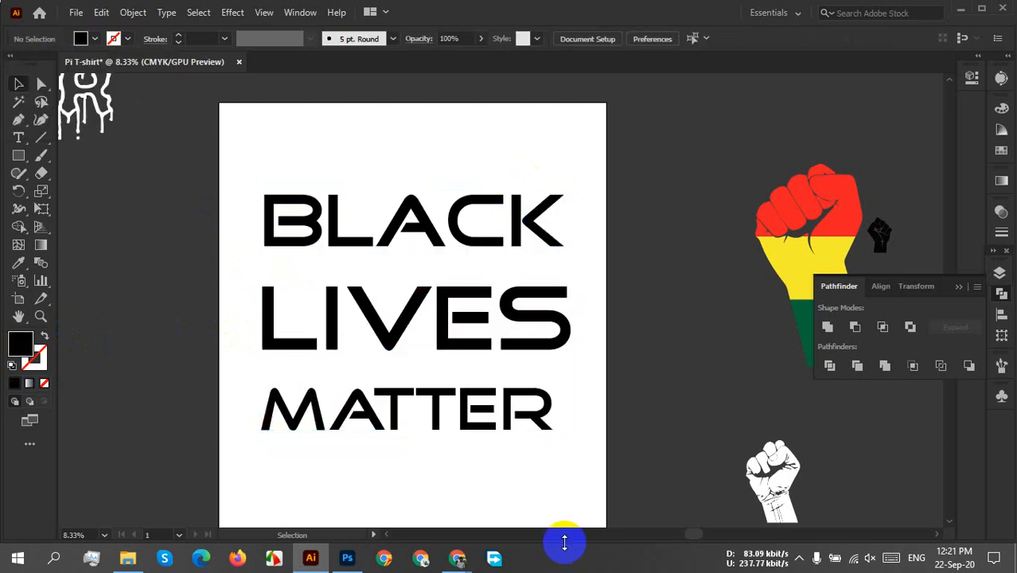
Increase the font size of the word MATTER to 732 px so its width matches the lines above.
left_click(481, 424)
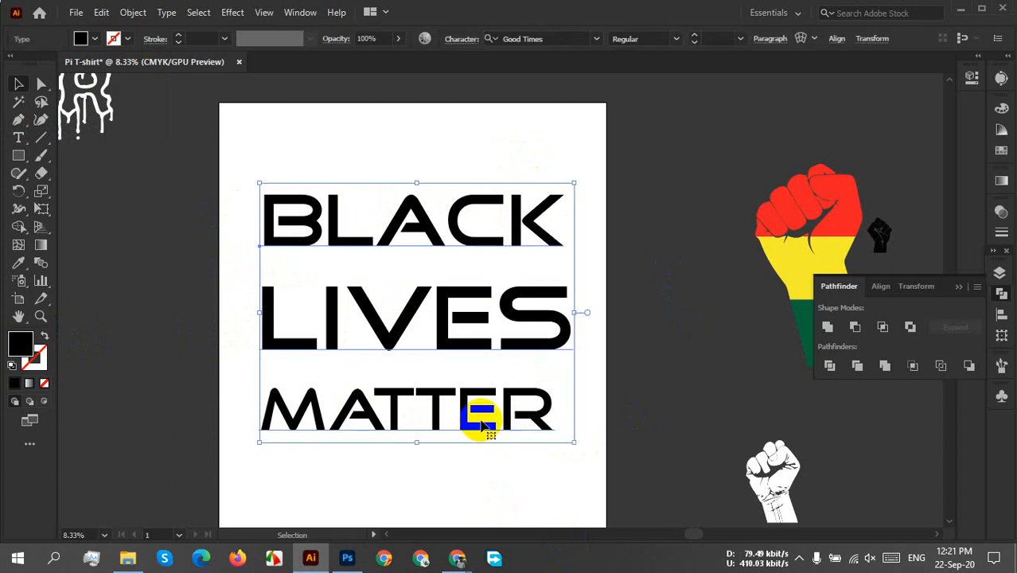
mouse_move(481, 421)
left_mouse_down()
mouse_move(525, 420)
mouse_move(465, 409)
left_mouse_up()
double_click(466, 409)
double_click(465, 408)
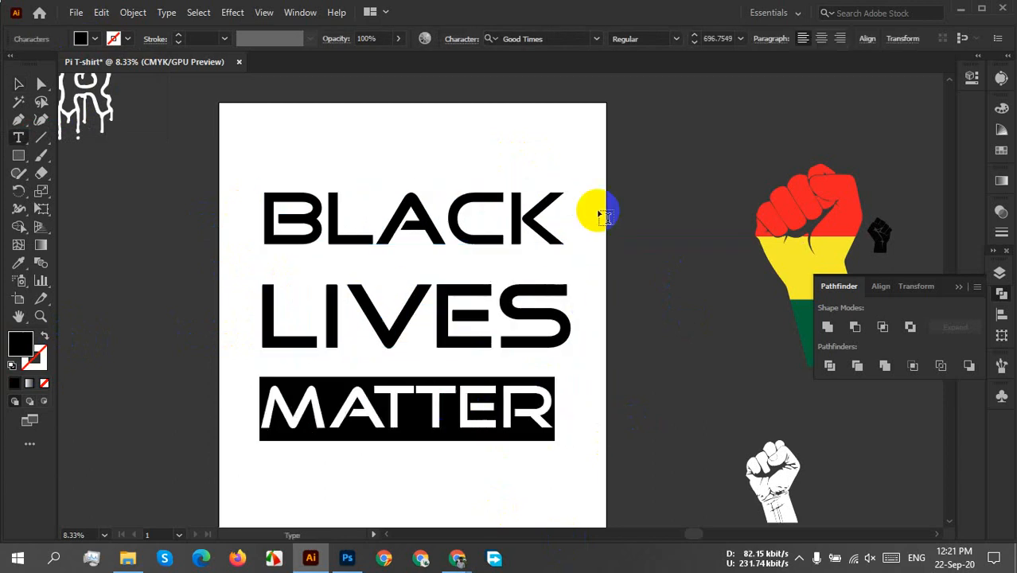
left_click(710, 38)
scroll(710, 38, "up", 7)
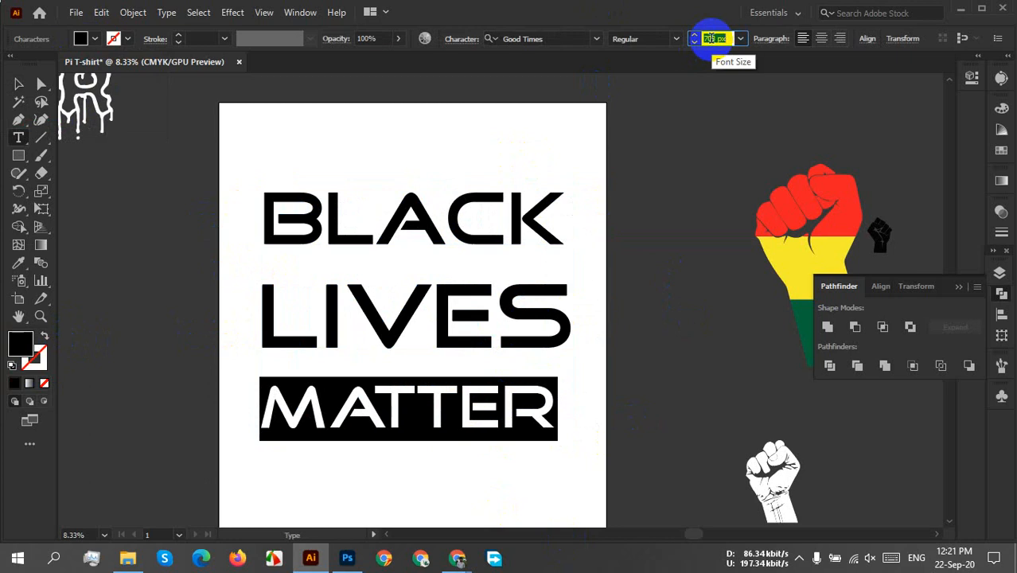
scroll(711, 38, "up", 3)
right_click(710, 38)
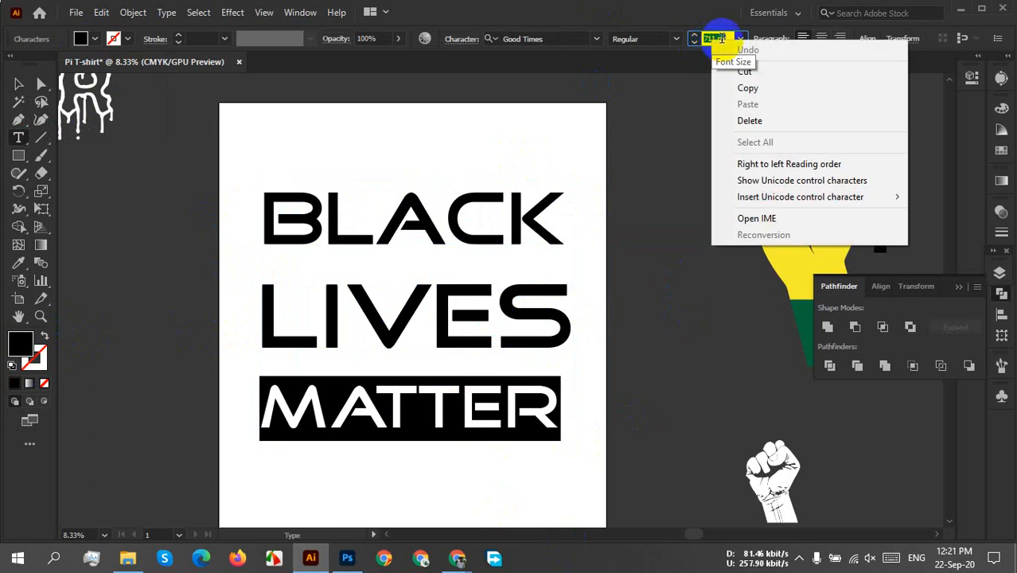
left_click(709, 37)
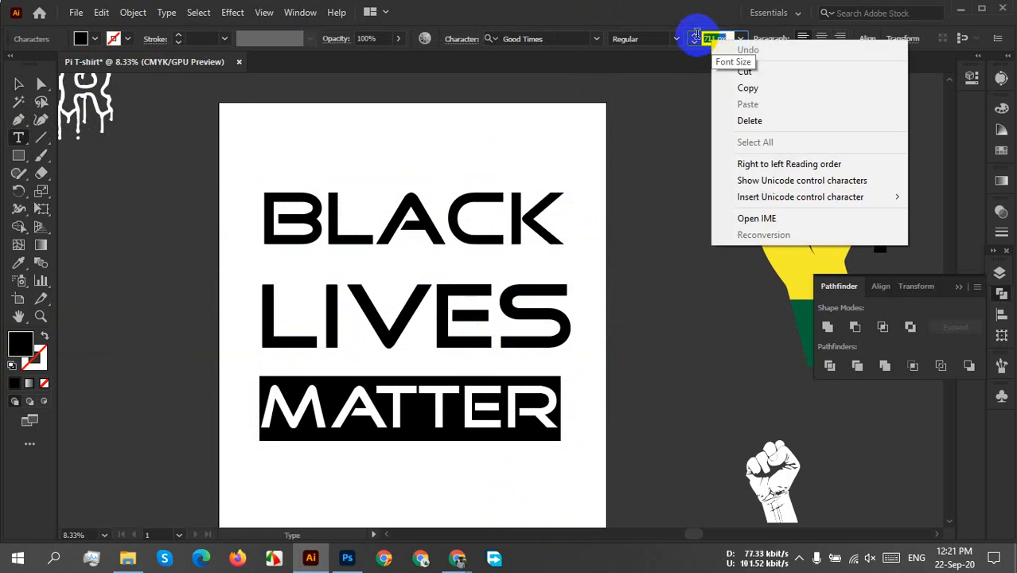
scroll(711, 37, "up", 5)
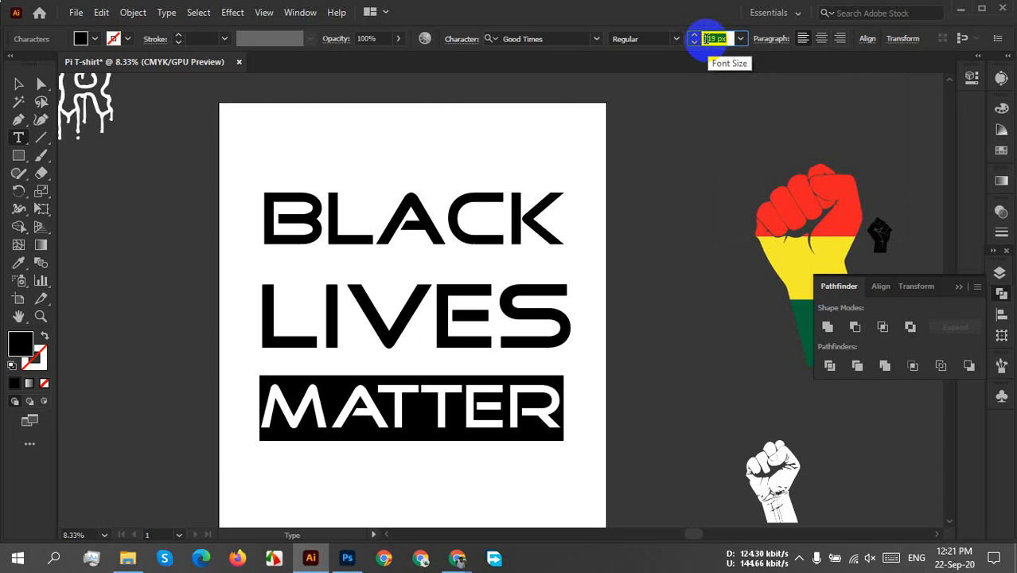
scroll(706, 39, "up", 3)
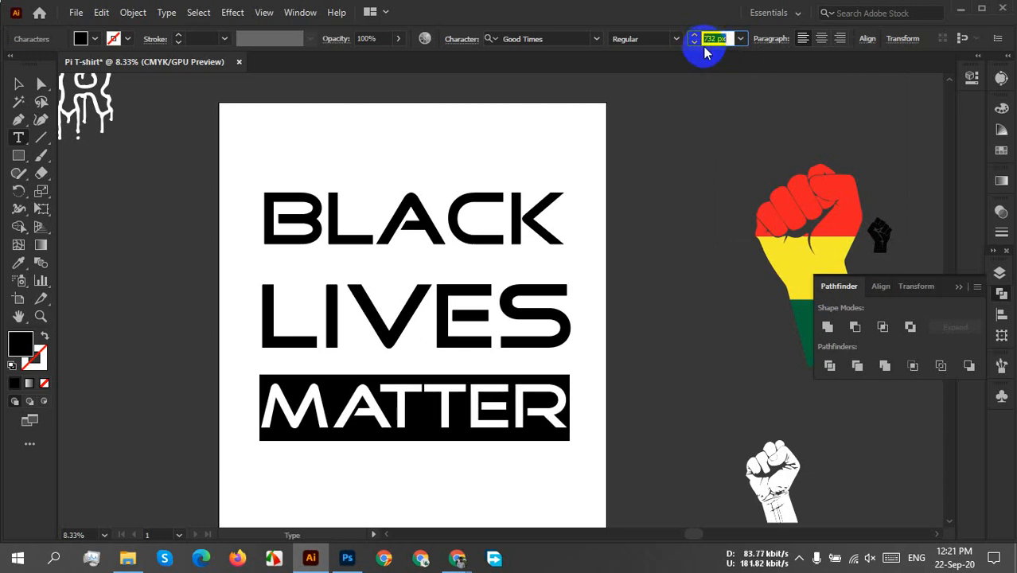
left_click(16, 84)
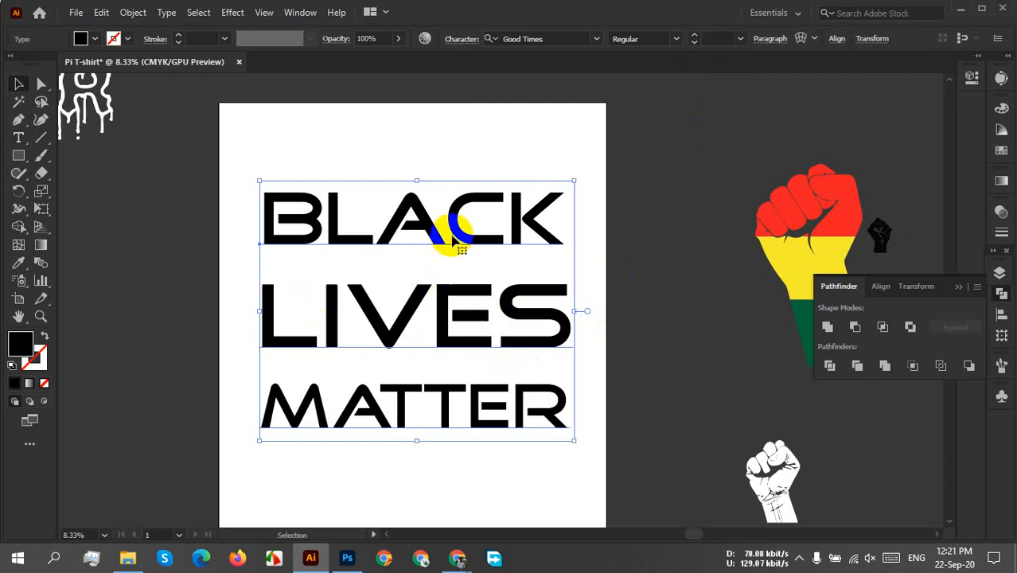
Move the text block slightly up and to the left, and draw a rectangle covering all three lines.
left_click_drag(442, 234, 424, 229)
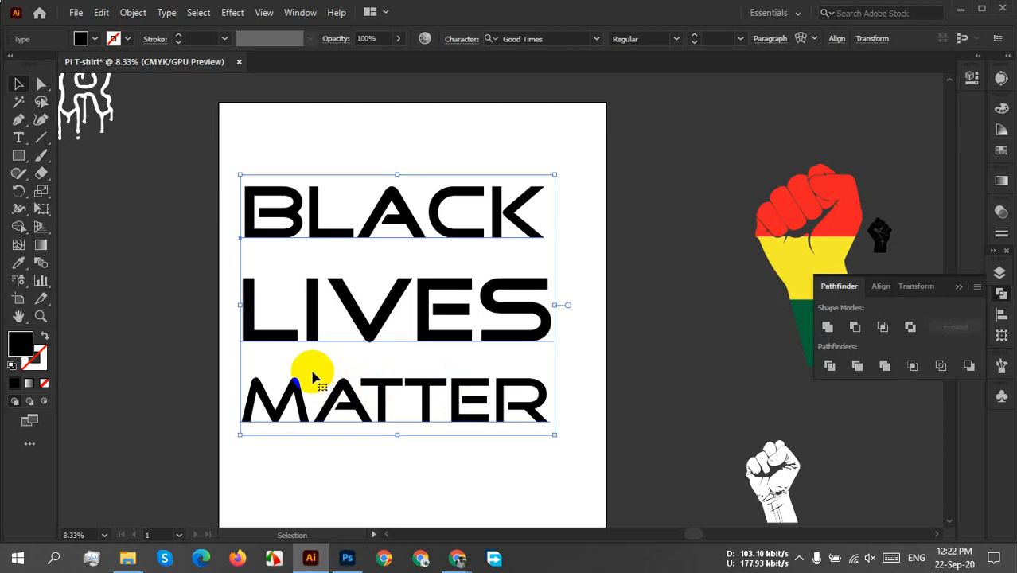
left_click(18, 156)
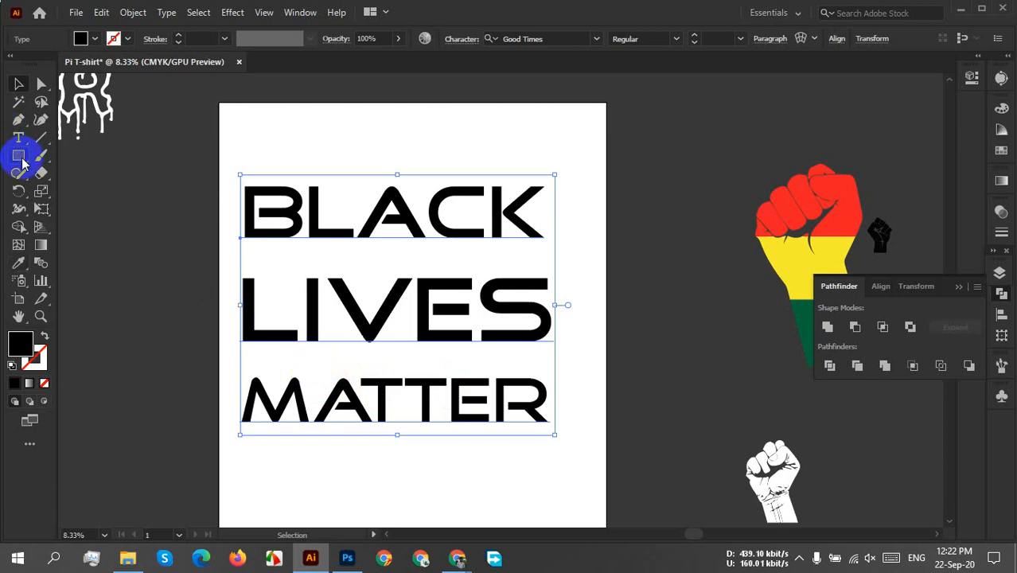
left_click(246, 193)
mouse_move(236, 180)
left_mouse_down()
mouse_move(489, 343)
mouse_move(530, 408)
mouse_move(560, 427)
left_mouse_up()
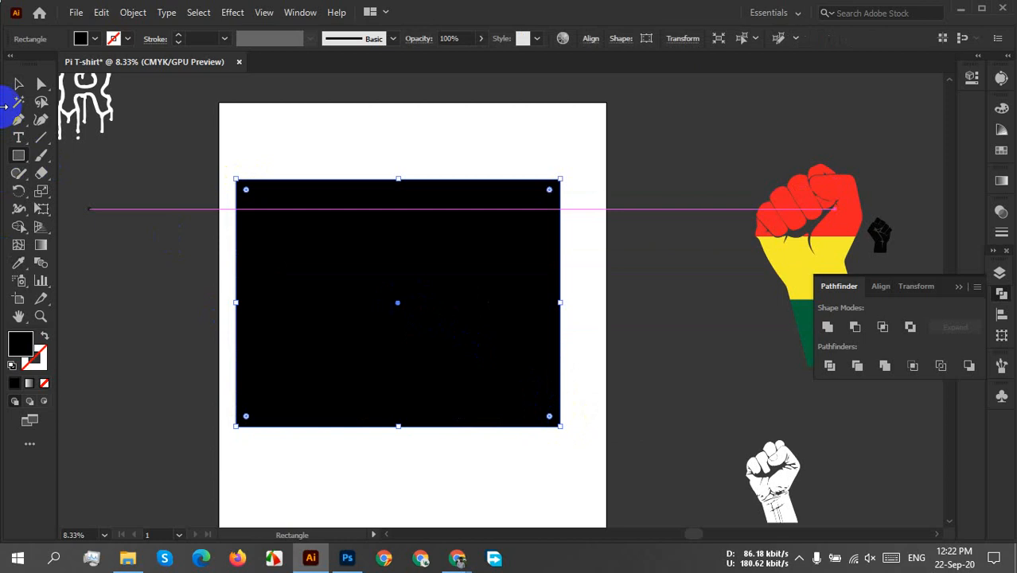
Fill the rectangle covering the text with the yellow swatch.
left_click(93, 38)
left_click(63, 64)
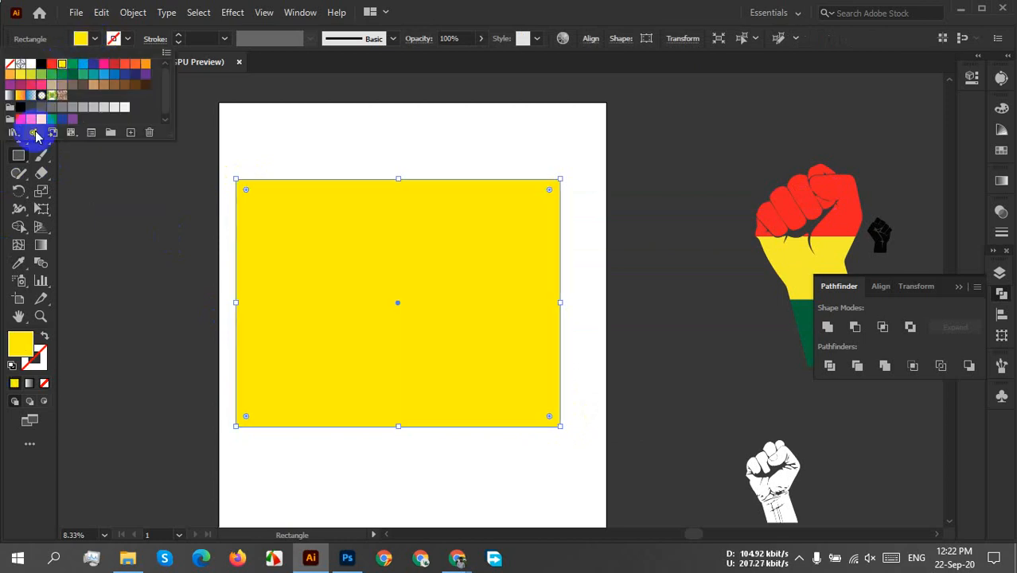
left_click(200, 181)
left_click(18, 88)
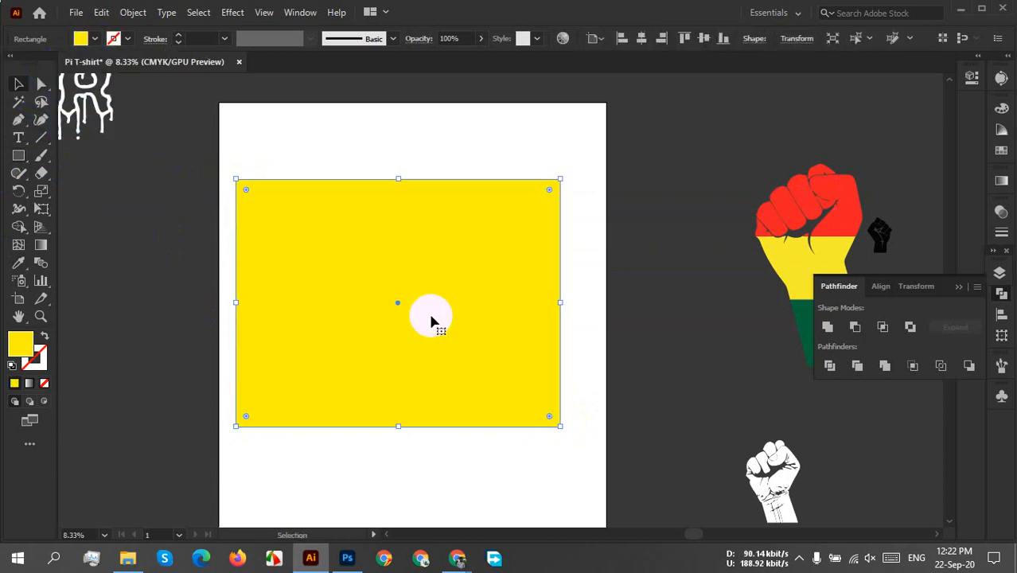
Send the yellow rectangle to the back behind the text and shift both together to the artboard's horizontal centre.
right_click(429, 317)
mouse_move(504, 470)
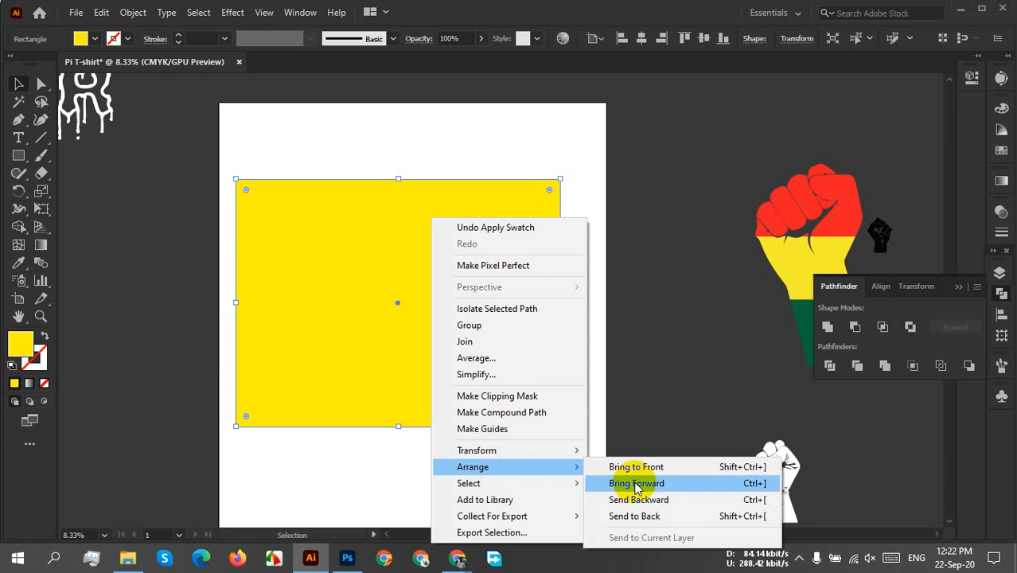
left_click(647, 515)
left_click(617, 367)
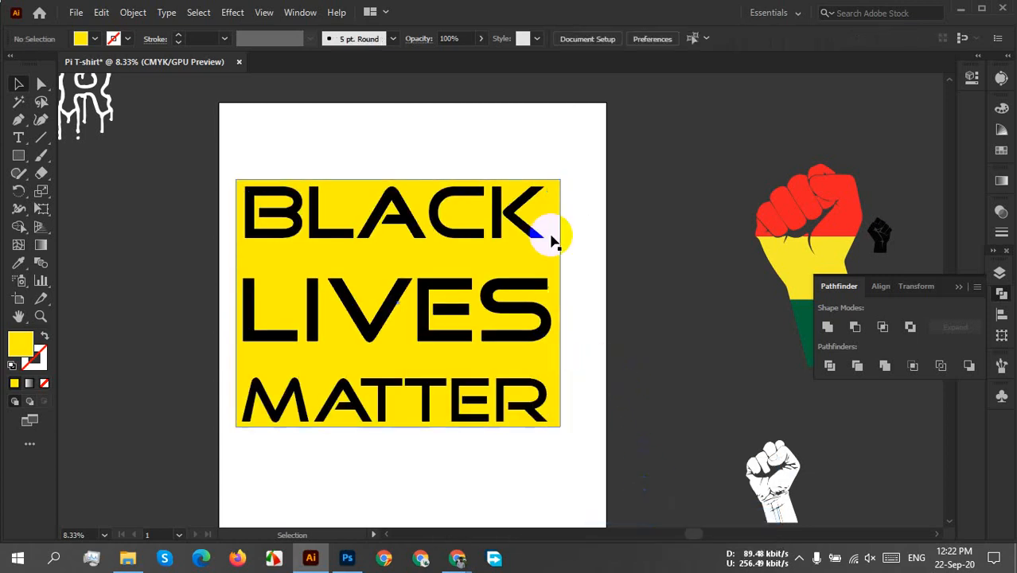
left_click_drag(565, 131, 455, 319)
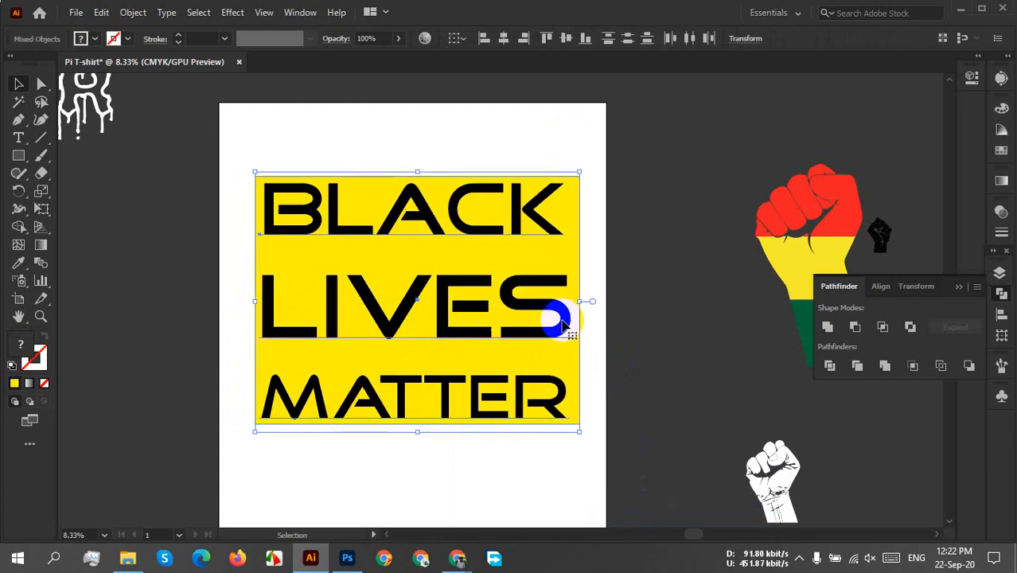
left_click(665, 328)
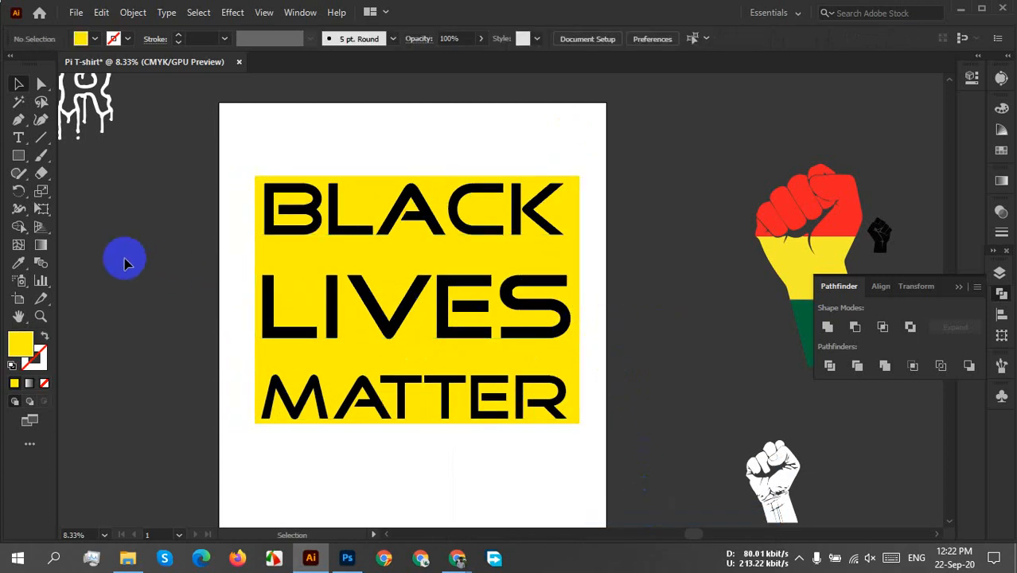
left_click(18, 156)
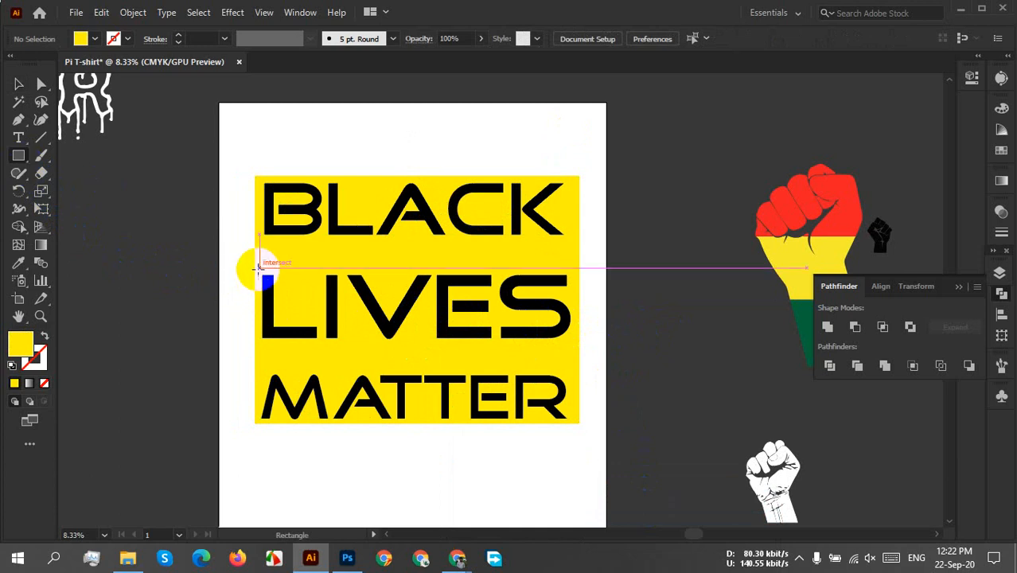
left_click(17, 85)
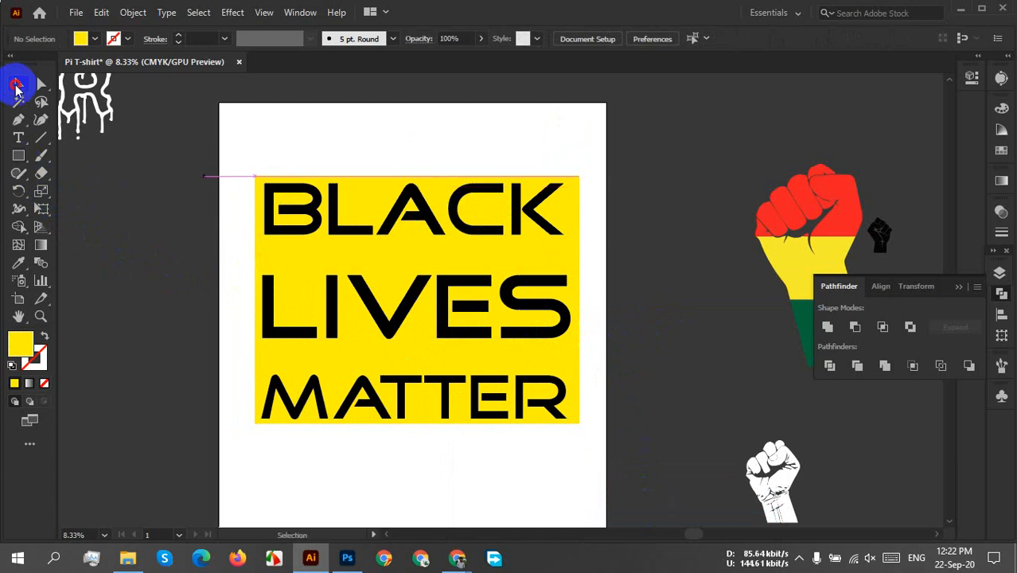
left_click(448, 179)
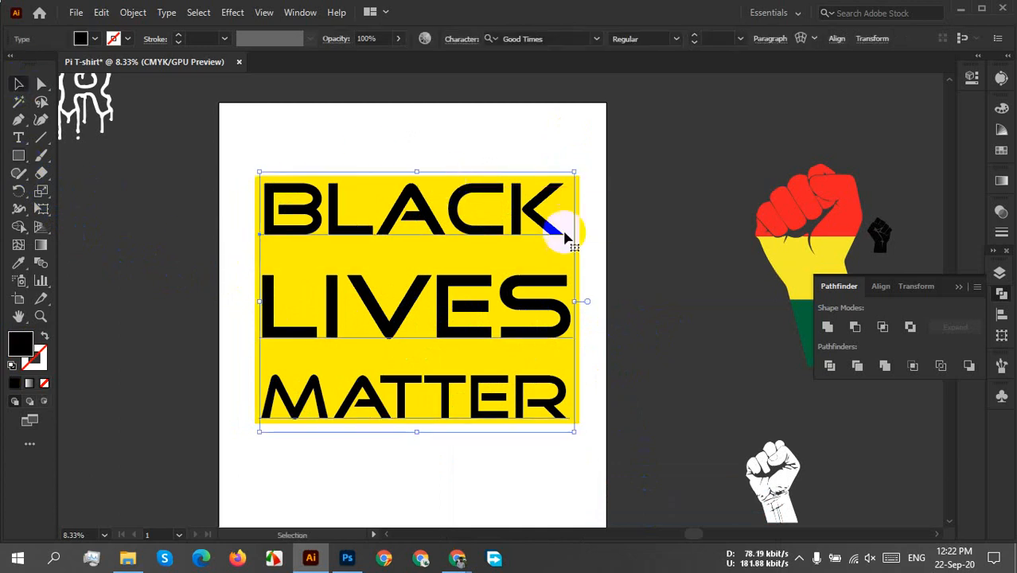
left_click(666, 450)
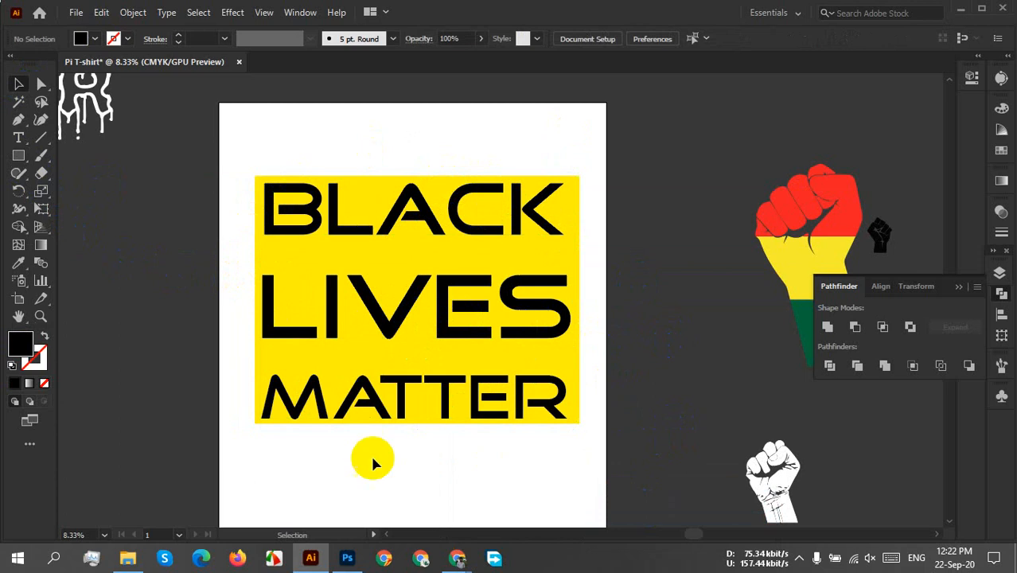
Copy the yellow background rectangle and paste the duplicate in place on top of the text.
left_click(256, 423)
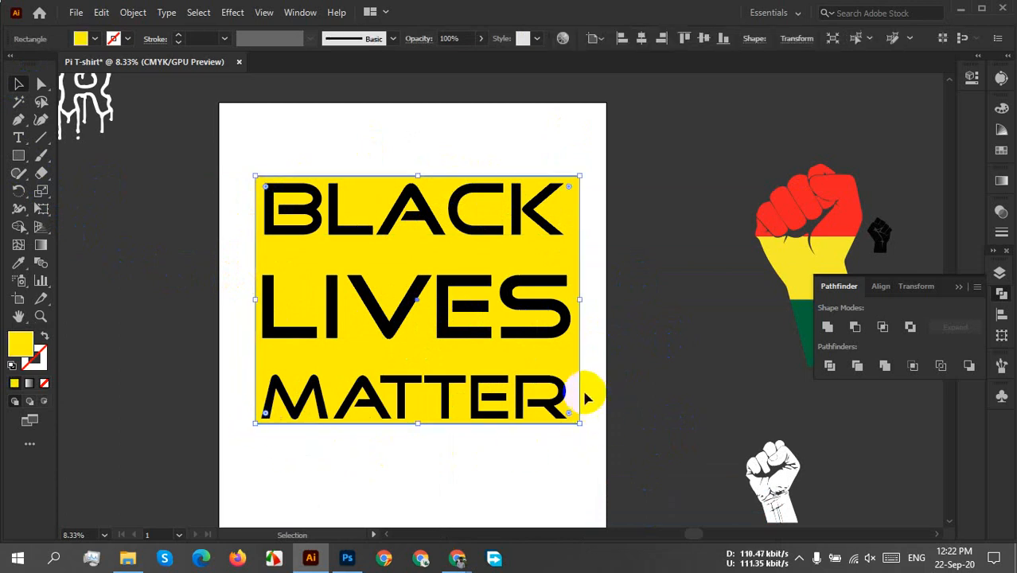
left_click(101, 13)
left_click(142, 86)
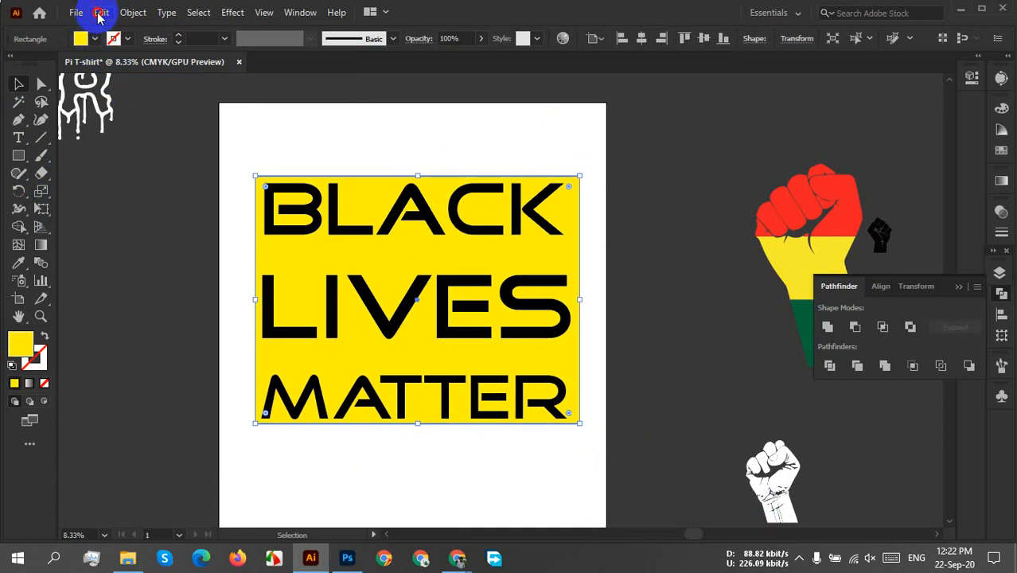
left_click(101, 13)
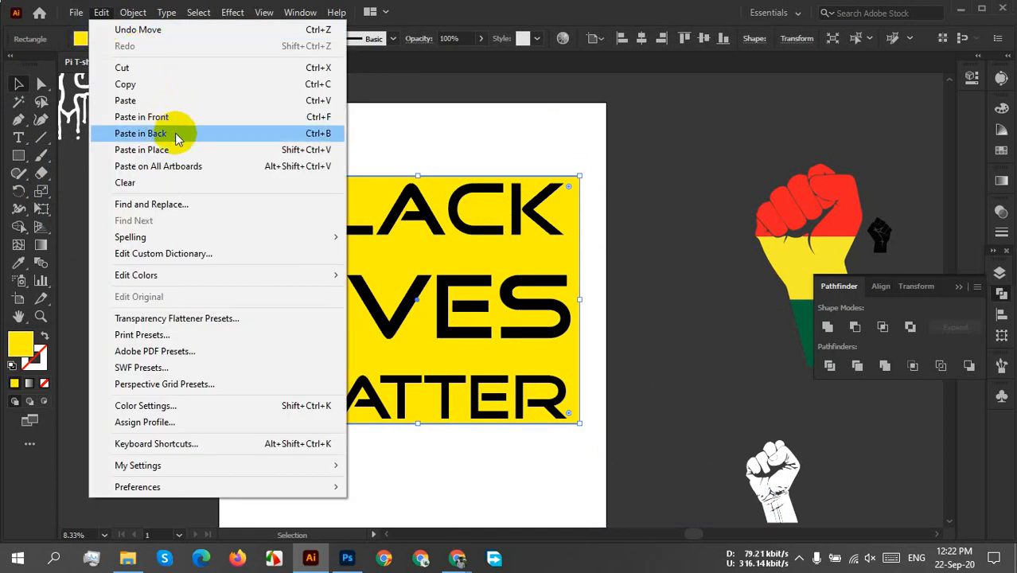
left_click(193, 150)
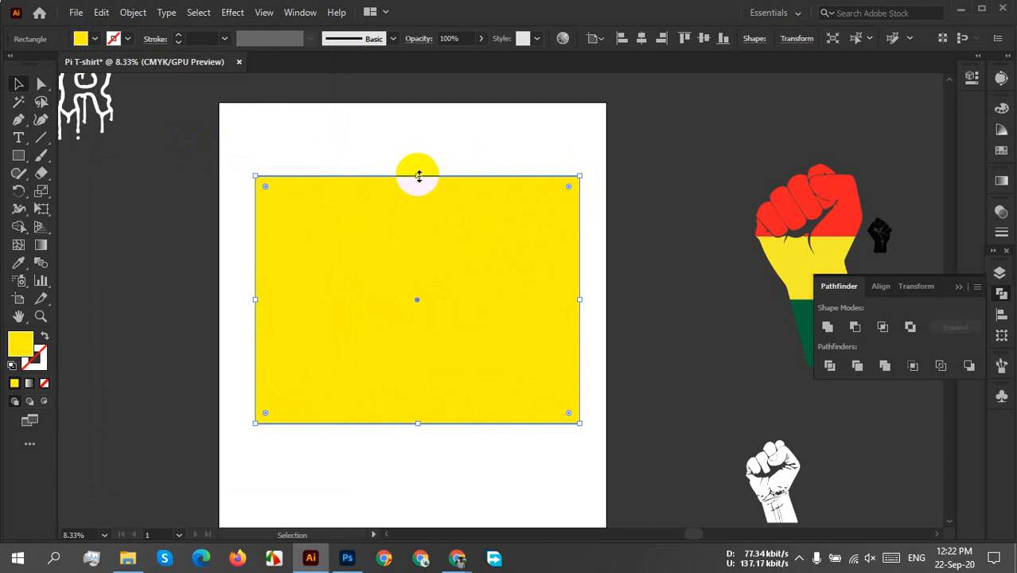
Shrink the duplicate yellow rectangle to a band around LIVES, set its opacity to 29%, and extend its lower edge slightly below the word.
left_click_drag(417, 176, 416, 255)
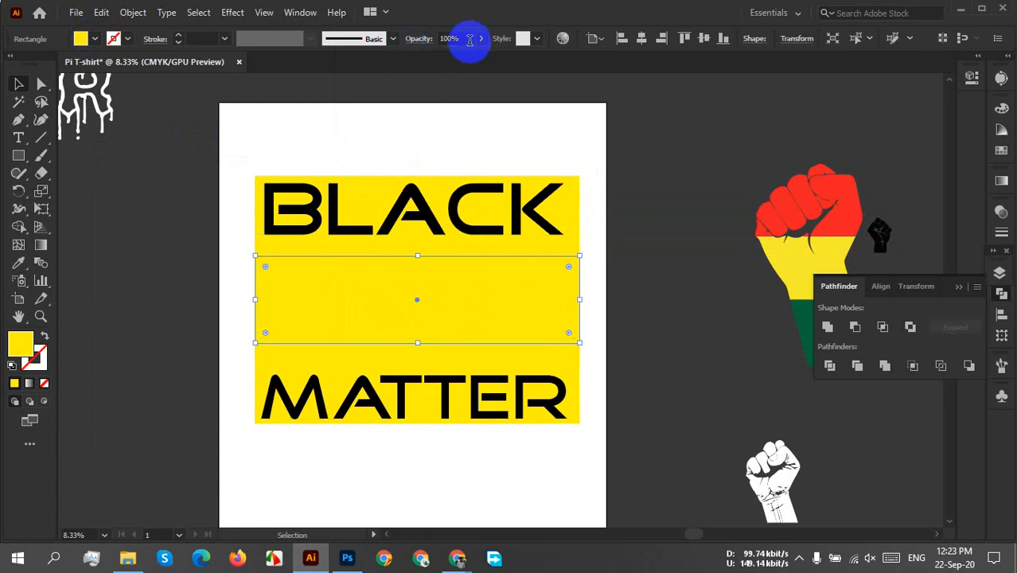
left_click_drag(481, 40, 437, 70)
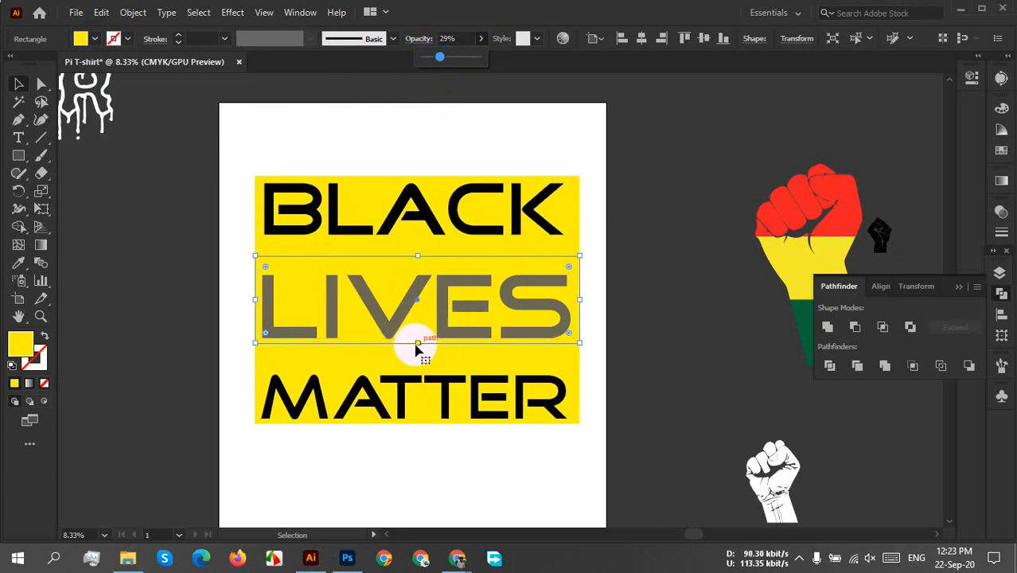
left_click(417, 342)
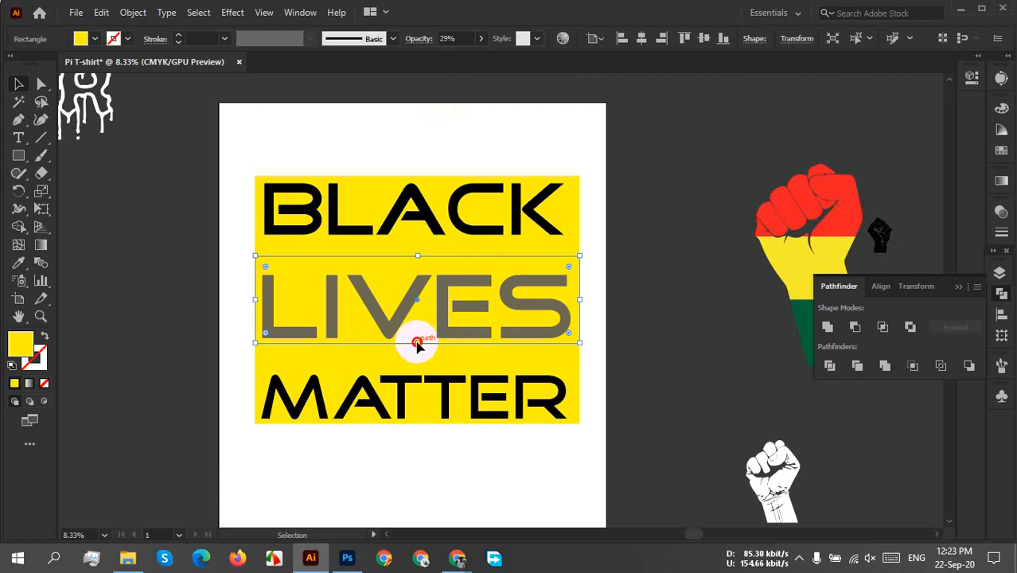
left_click_drag(417, 345, 419, 349)
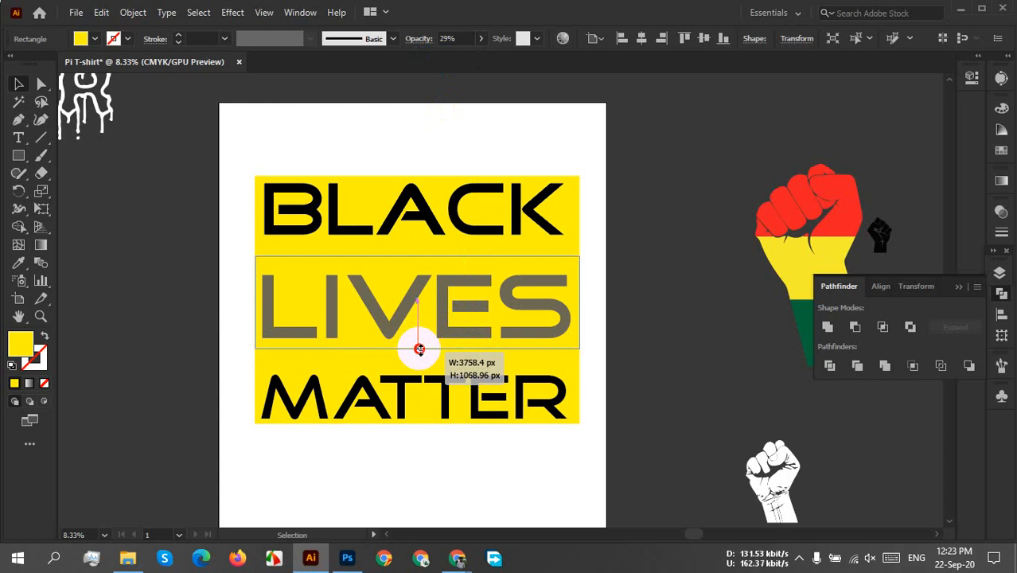
left_click_drag(420, 349, 419, 352)
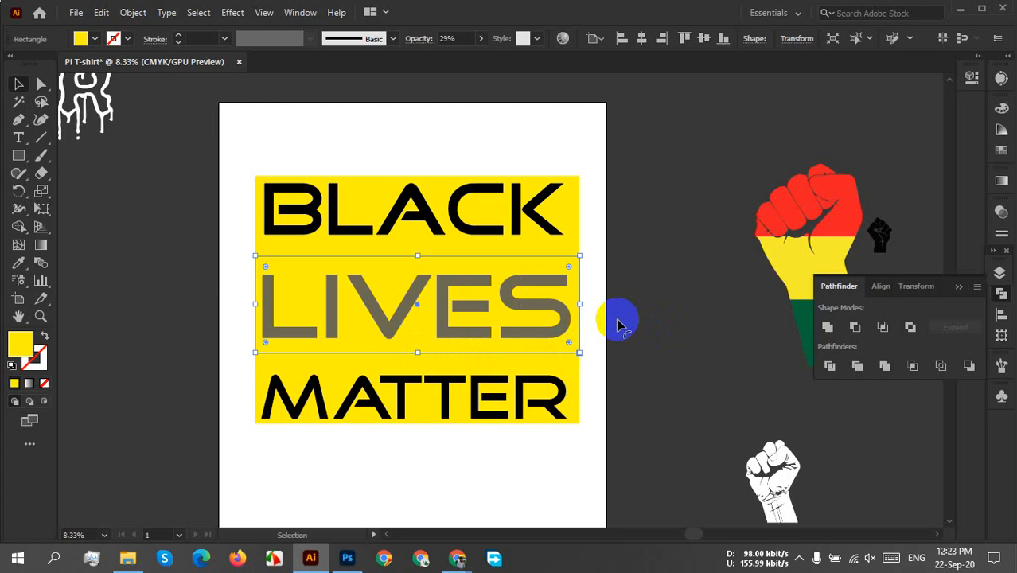
Narrow the semi-transparent band symmetrically so a thin strip of the yellow background shows at both sides of LIVES.
scroll(577, 479, "up", 1)
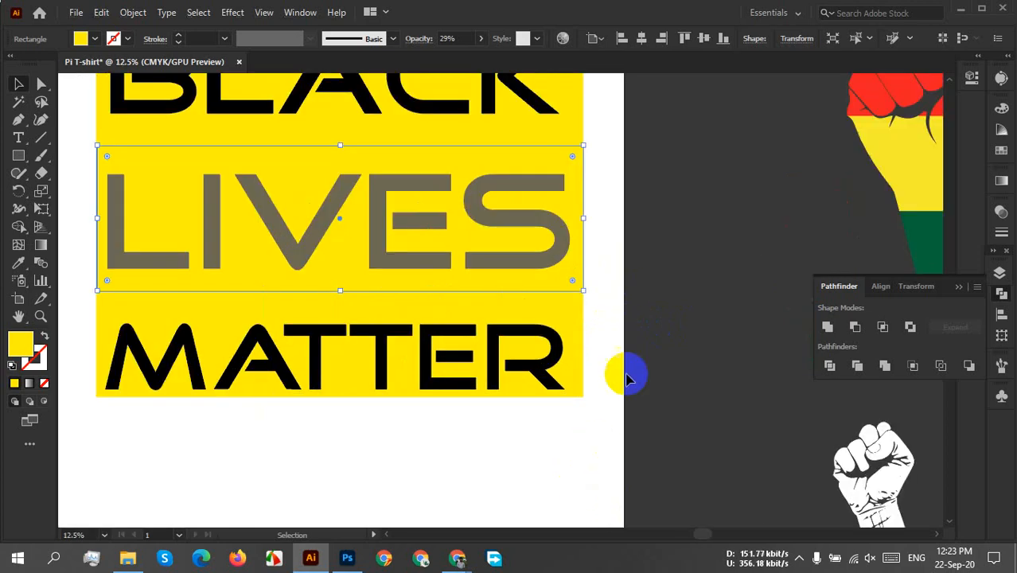
scroll(597, 245, "down", 1)
left_click_drag(591, 228, 582, 227)
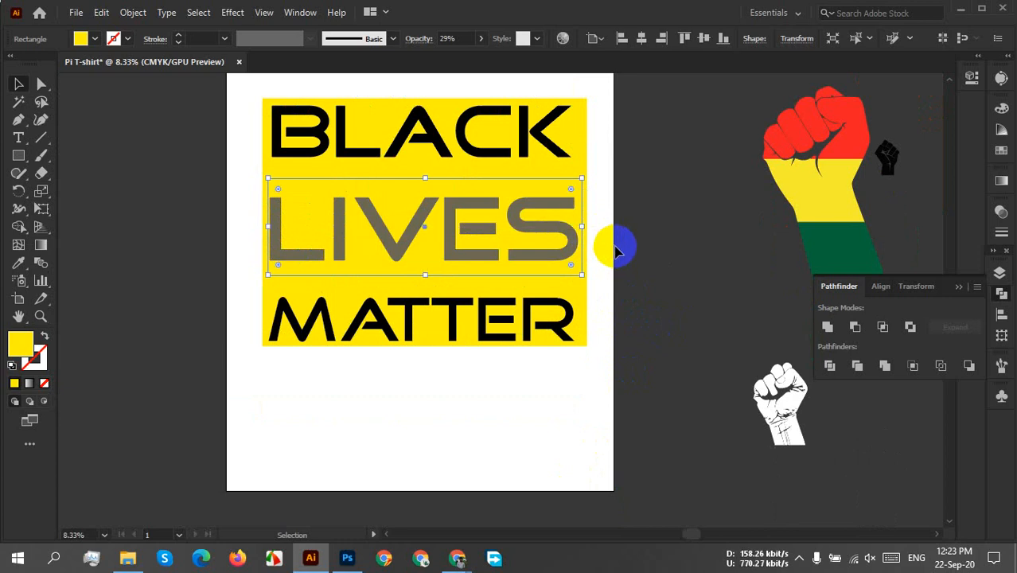
left_click(613, 245)
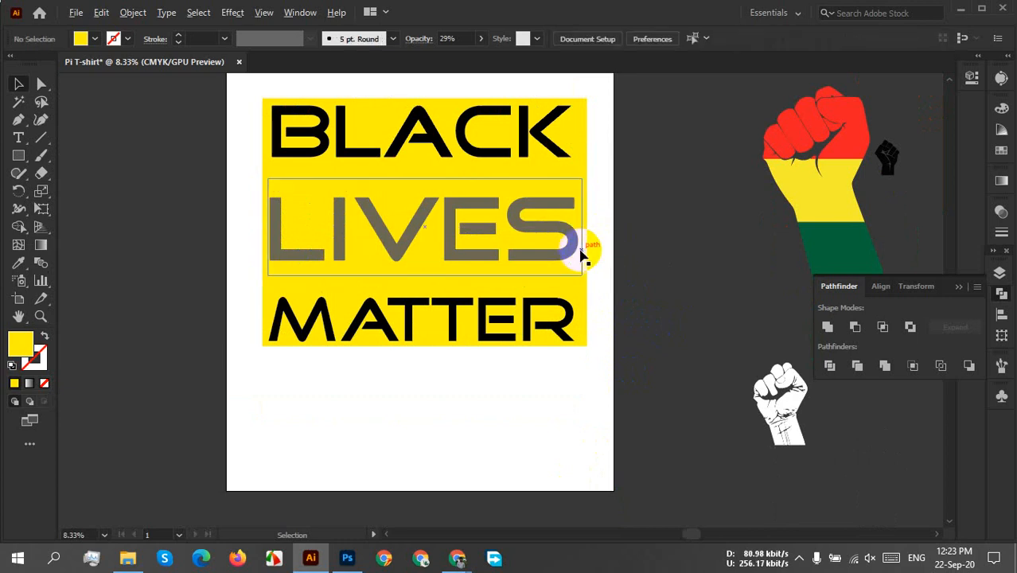
scroll(584, 254, "up", 1, "alt")
left_click_drag(608, 250, 630, 321)
scroll(630, 347, "down", 1, "alt")
scroll(631, 347, "up", 1, "alt")
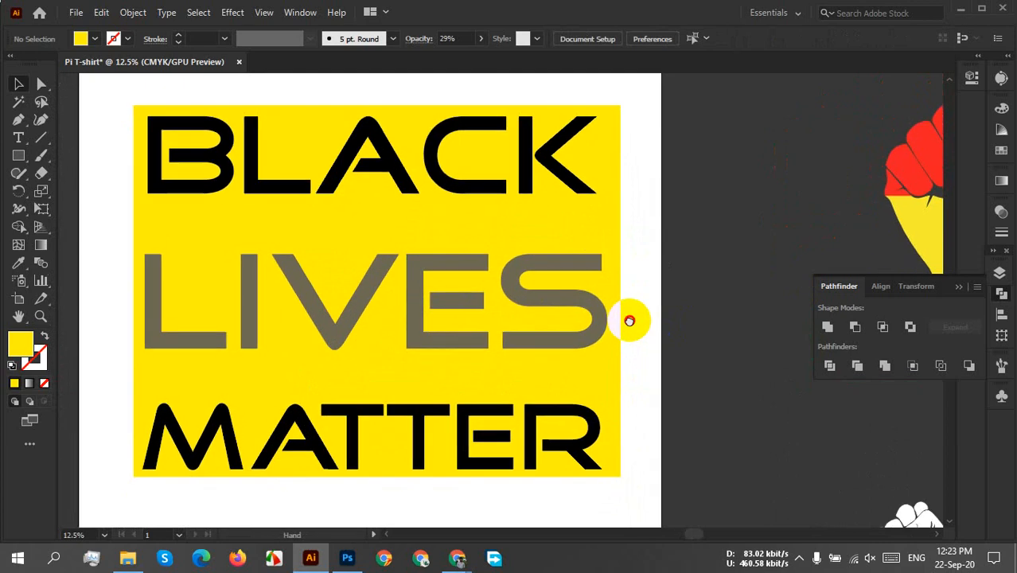
Subtract the semi-transparent band from the large yellow rectangle with Minus Front to cut a window around LIVES.
left_click(547, 225)
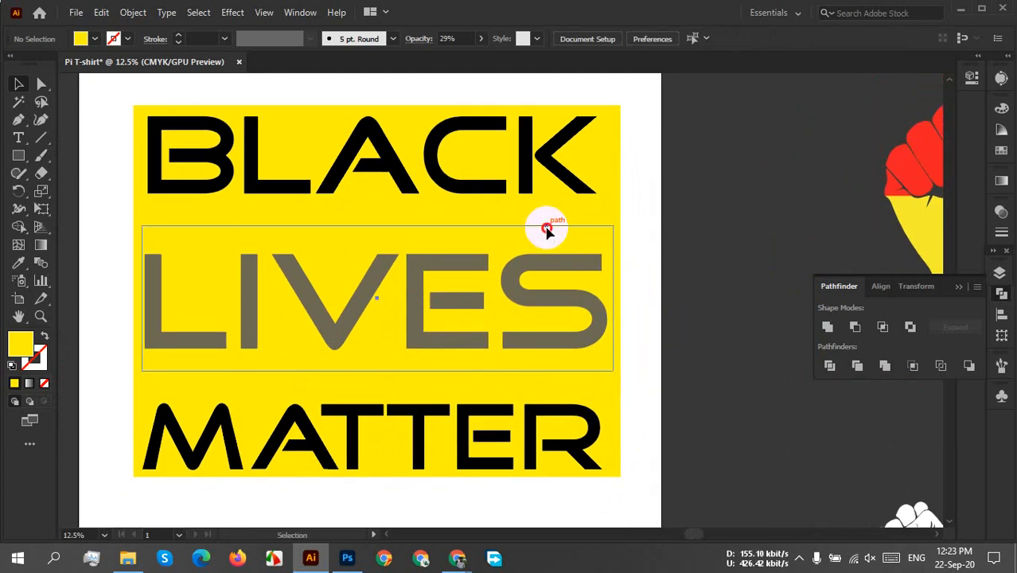
left_click(618, 196, "shift")
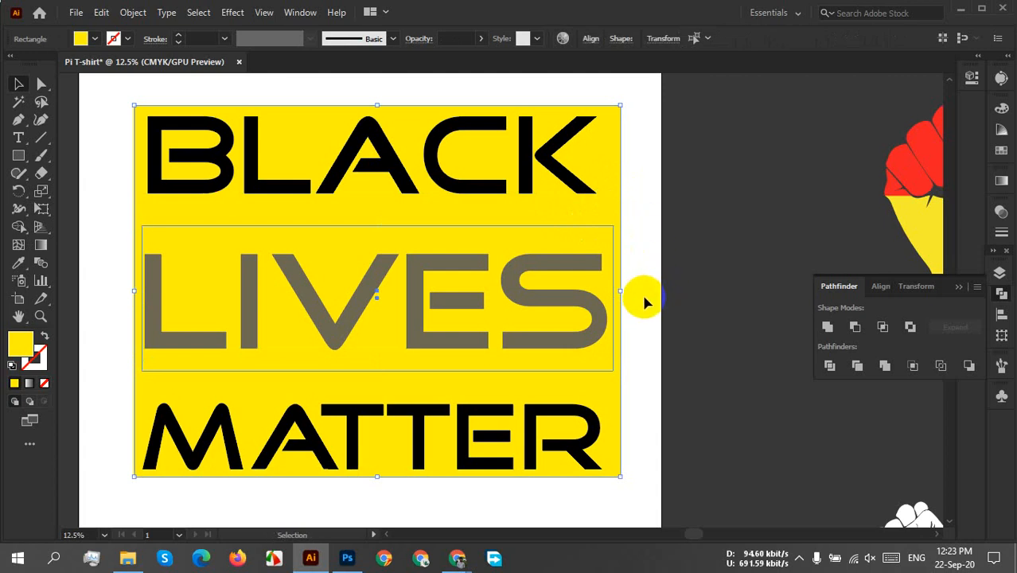
left_click(854, 327)
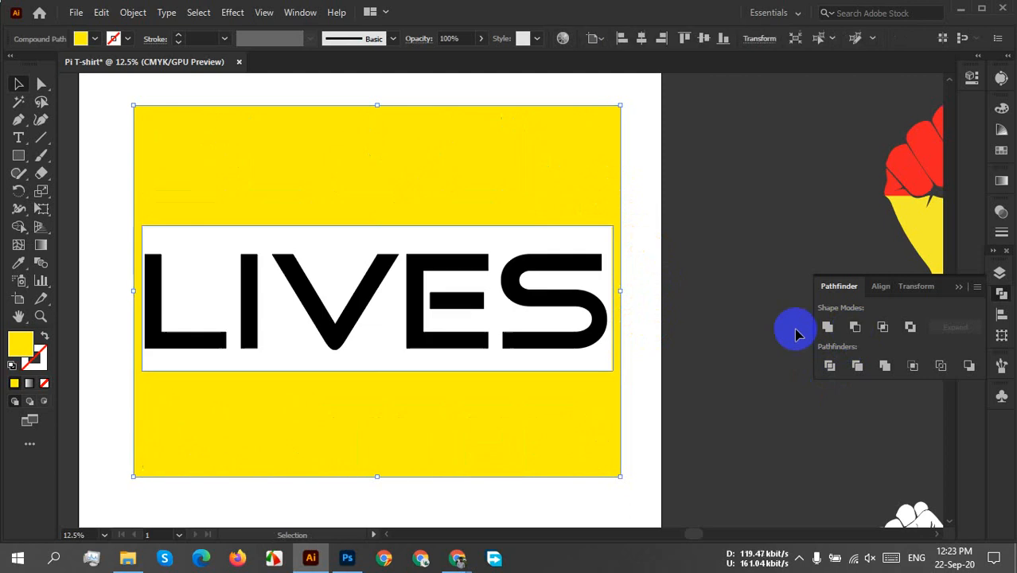
left_click(733, 255)
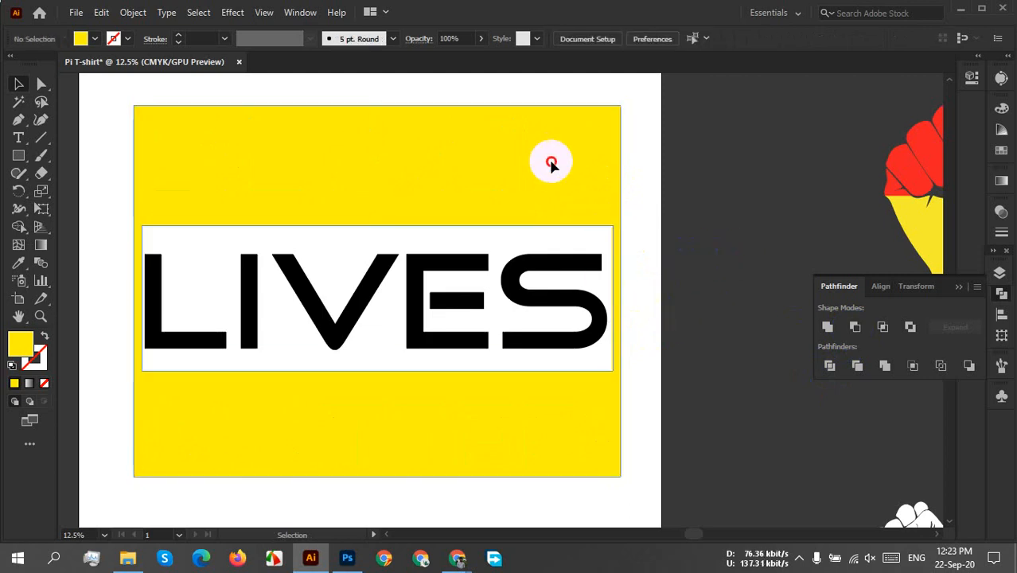
Send the cut-out yellow shape to the back behind the three lines of text.
right_click(552, 160)
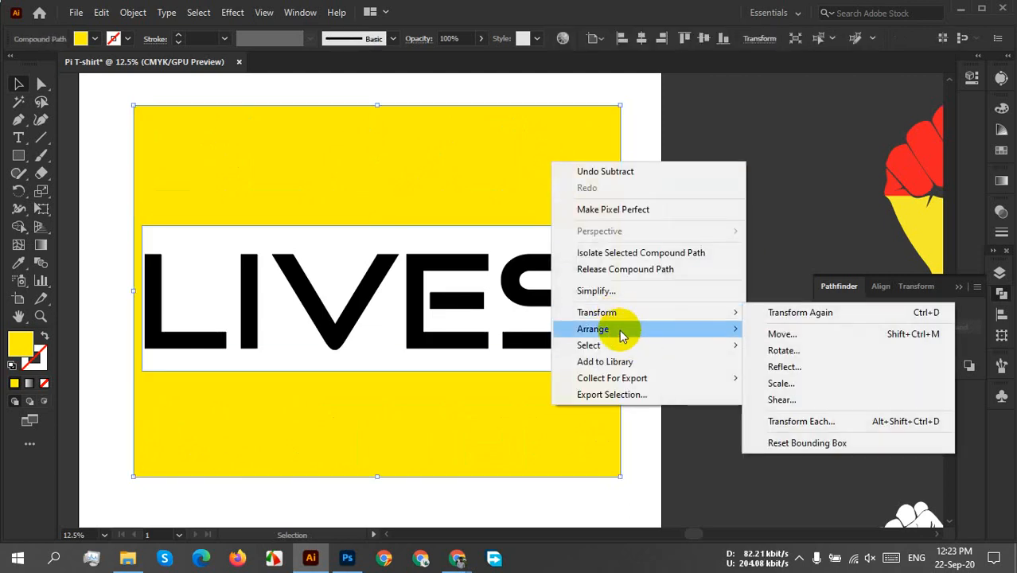
mouse_move(727, 333)
left_click(828, 378)
left_click(691, 294)
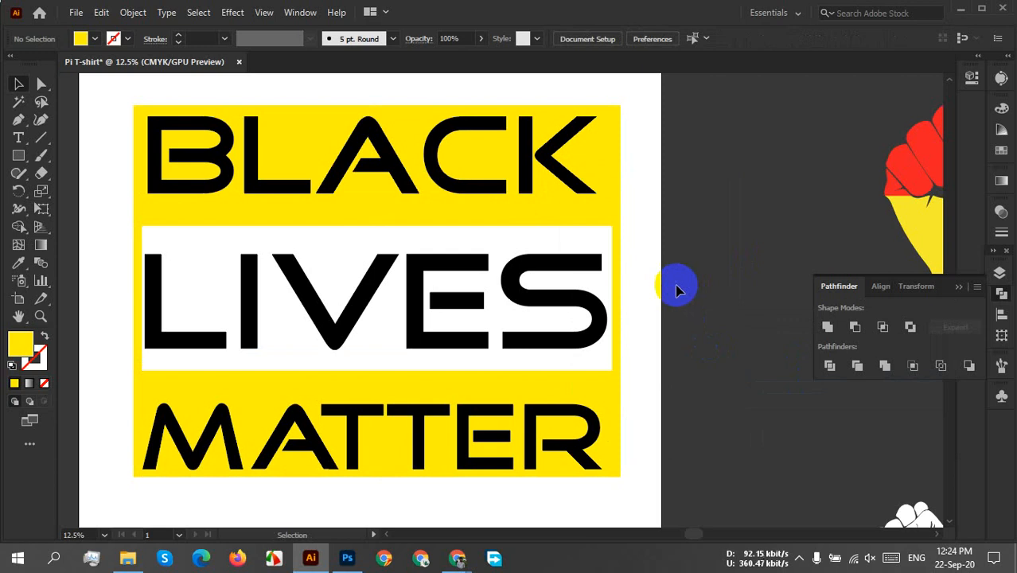
Fill the BLACK LIVES MATTER text with the light grey swatch C=0 M=0 Y=0 K=10.
left_click(616, 195)
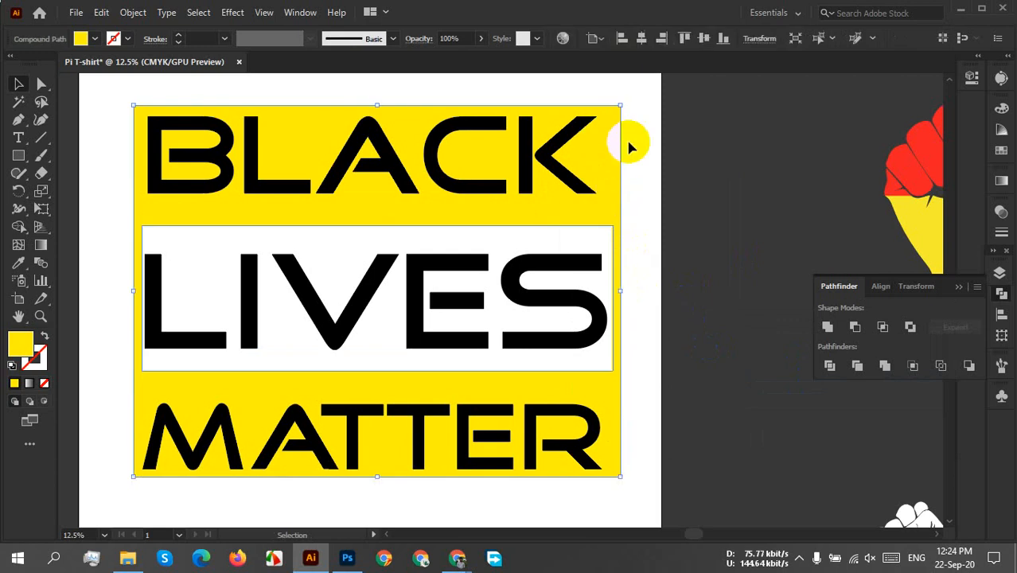
left_click(658, 193)
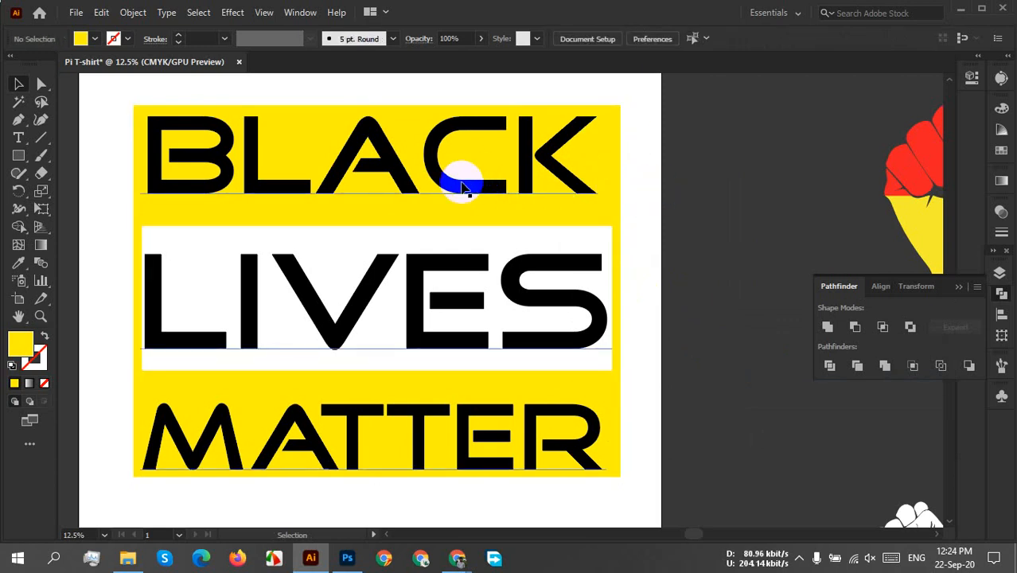
left_click(461, 188)
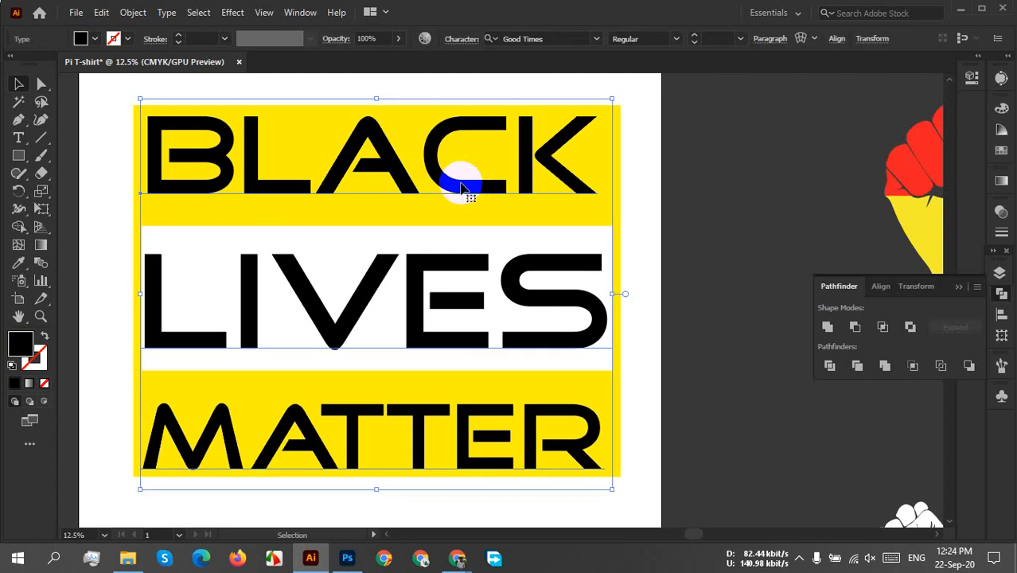
left_click(83, 38)
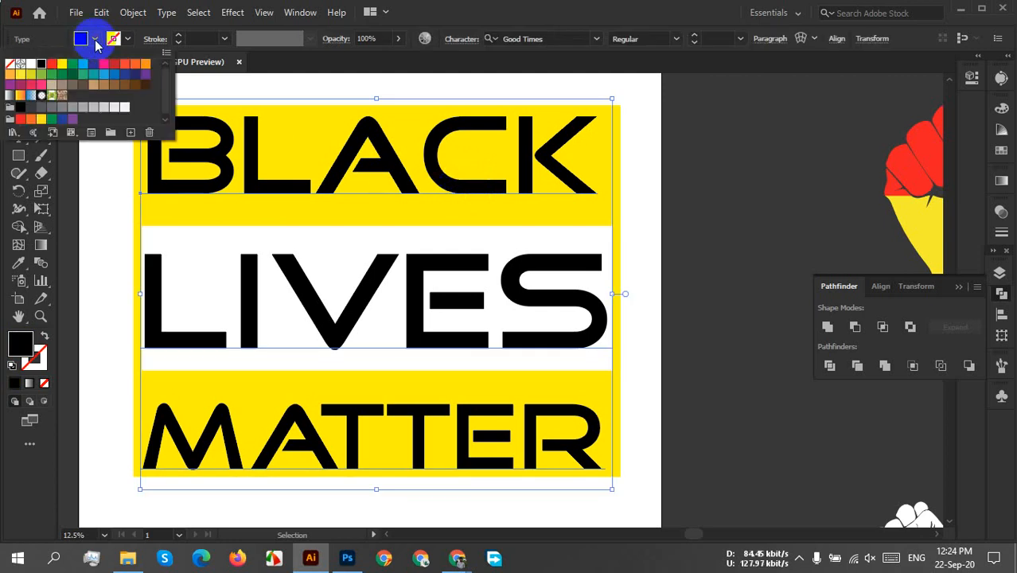
left_click(114, 107)
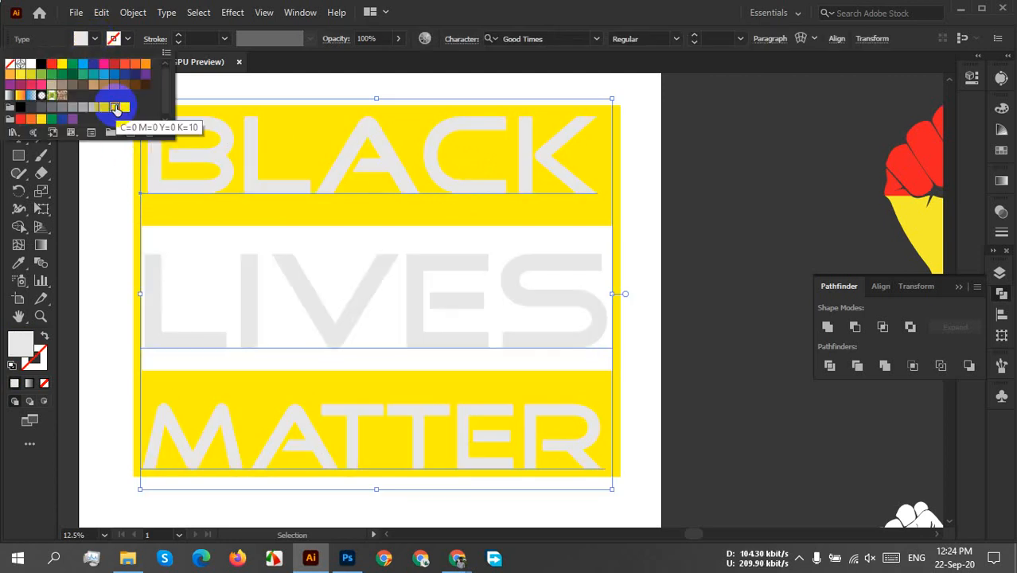
left_click(680, 237)
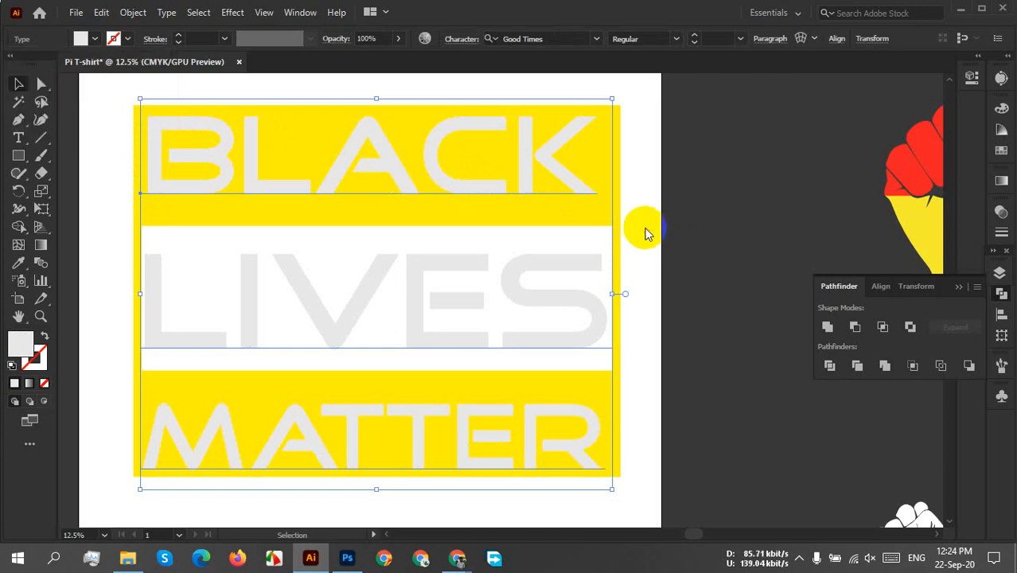
Fill the yellow cut-out background shape with black.
left_click(647, 229)
left_click(619, 187)
left_click(81, 38)
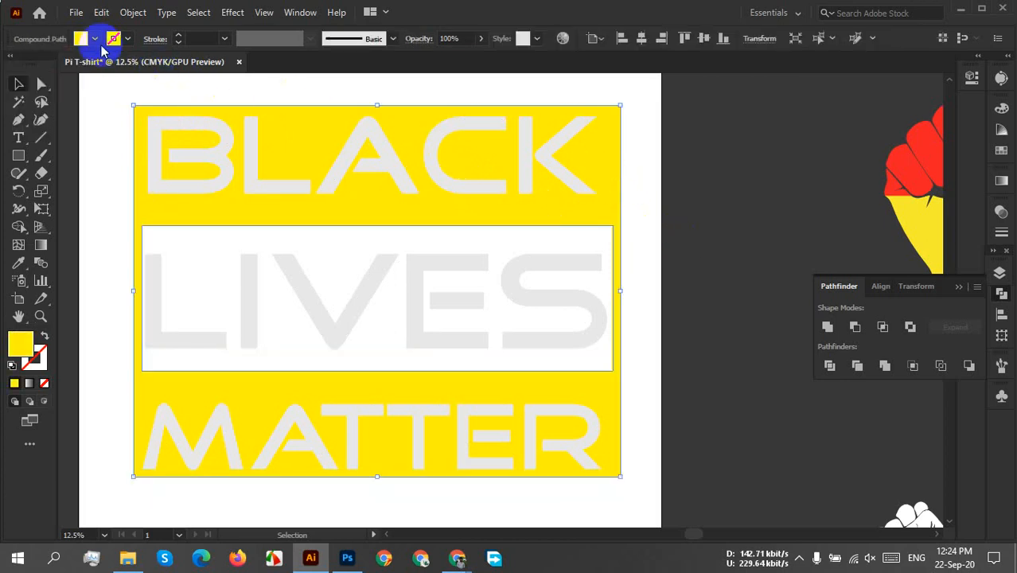
left_click(42, 64)
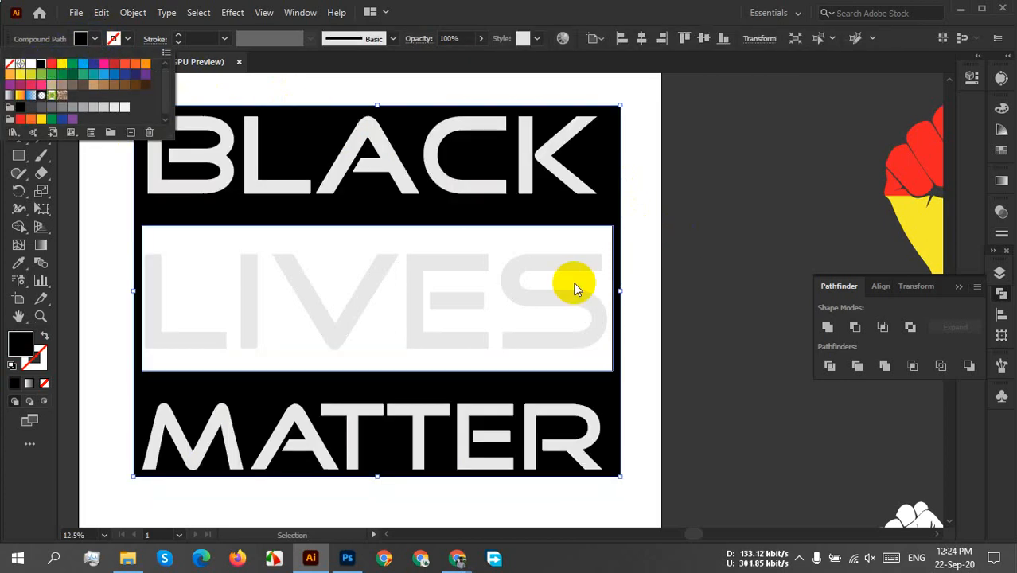
left_click(646, 304)
left_click(642, 297)
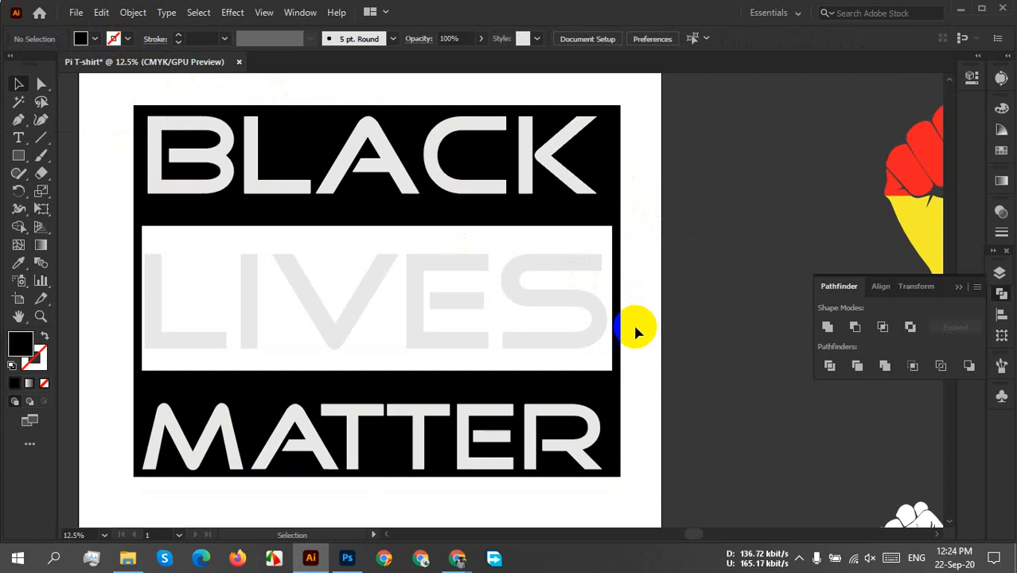
Group the grey text and the black background shape together.
scroll(617, 339, "down", 2)
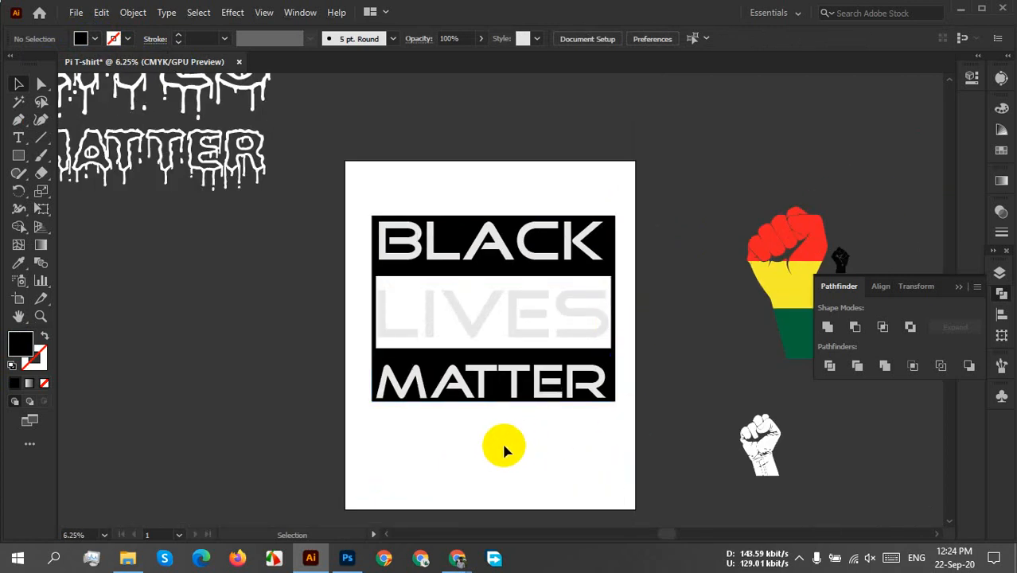
left_click_drag(595, 451, 420, 145)
left_click(541, 501)
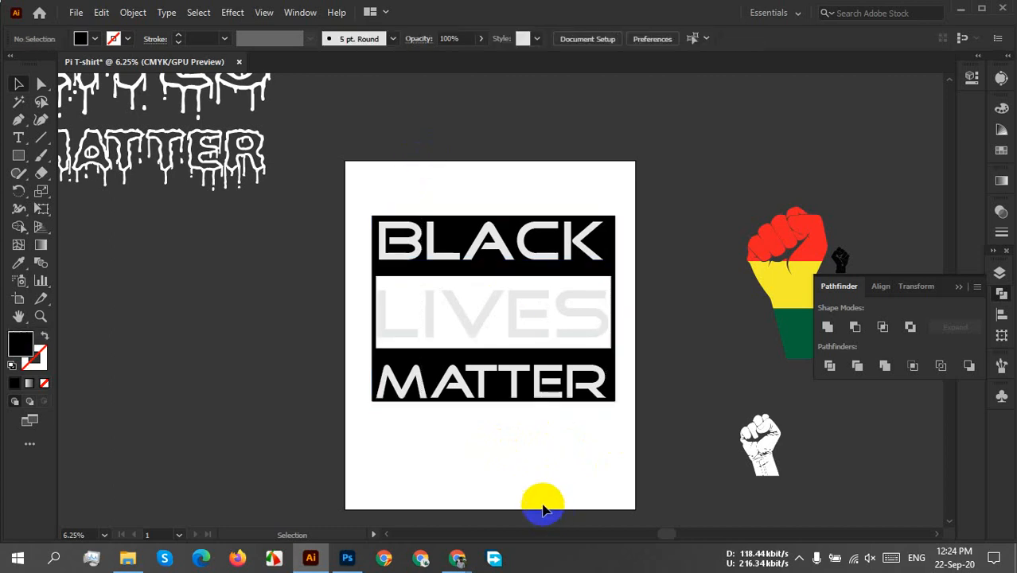
left_click(583, 452)
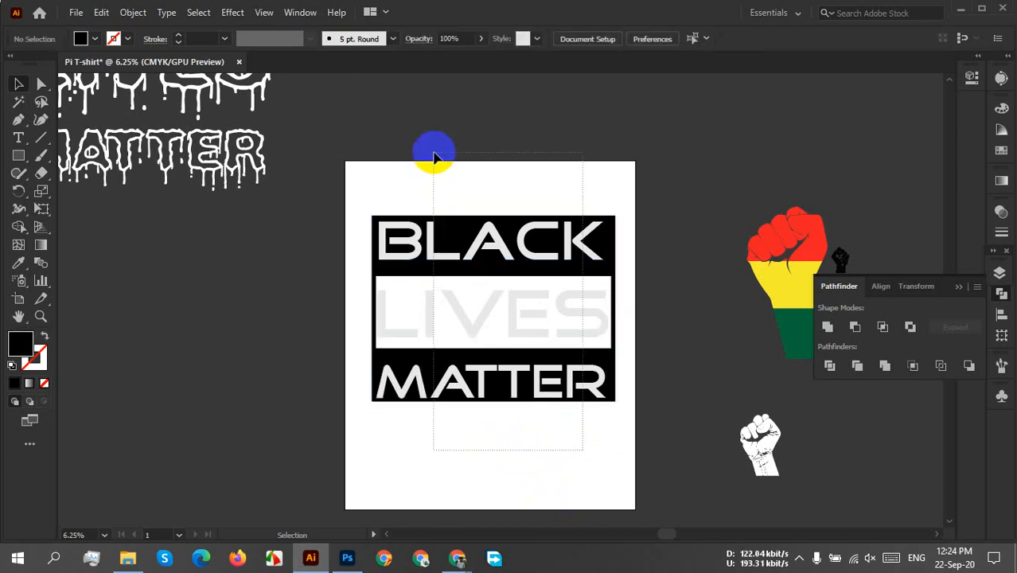
left_click_drag(431, 152, 484, 288)
right_click(484, 288)
left_click(580, 398)
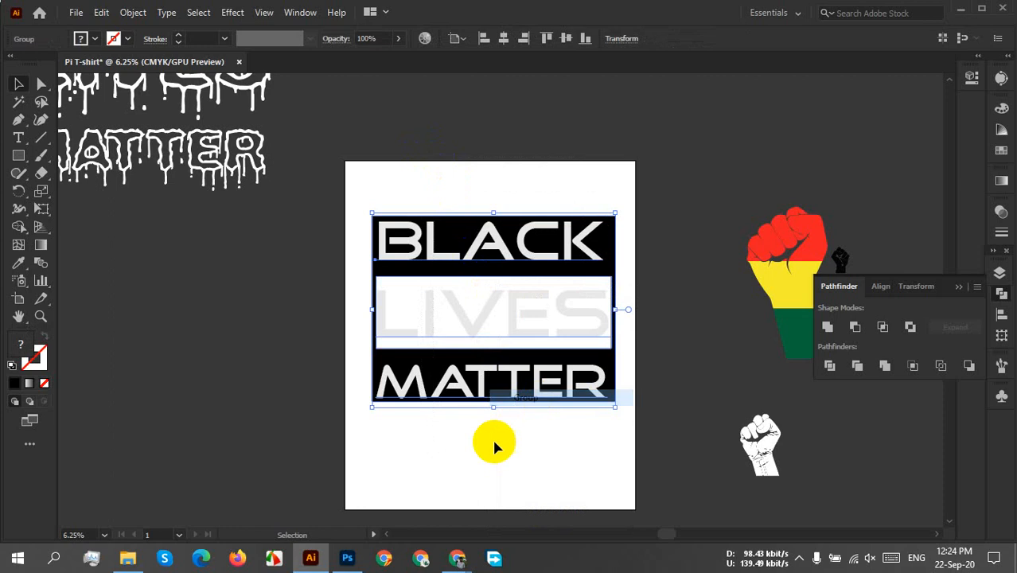
left_click(511, 424)
Center the group horizontally on the artboard and enlarge it to nearly the artboard's width, leaving a narrow margin on each side.
left_click_drag(513, 401, 512, 400)
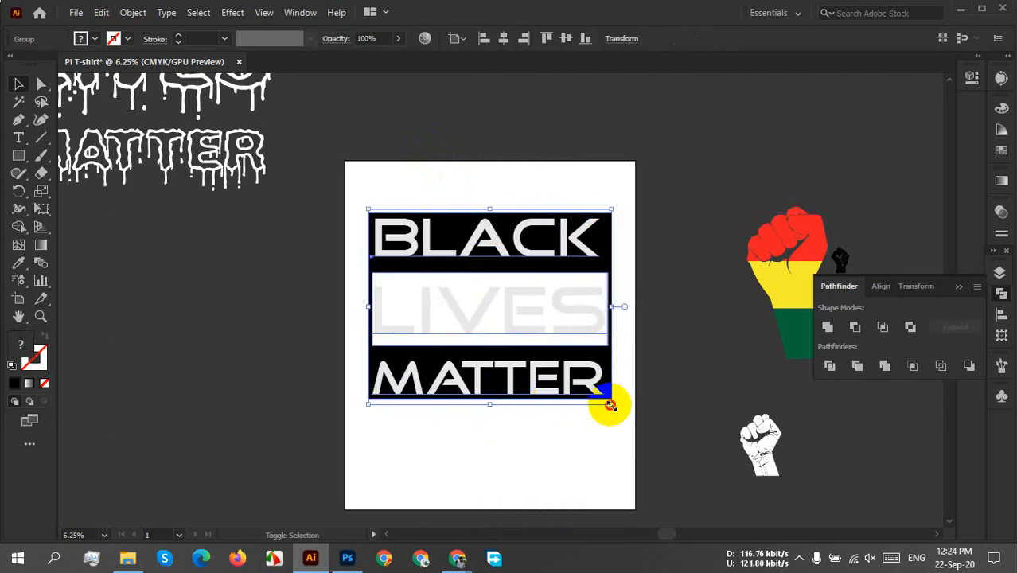
left_click_drag(610, 406, 635, 421)
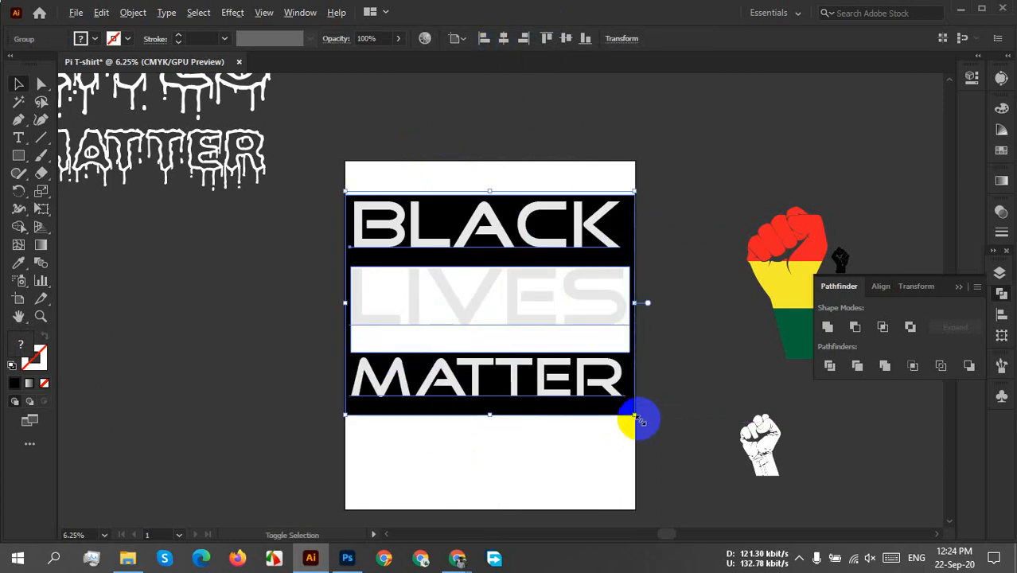
scroll(643, 415, "up", 1)
scroll(625, 477, "up", 1)
scroll(624, 487, "up", 1)
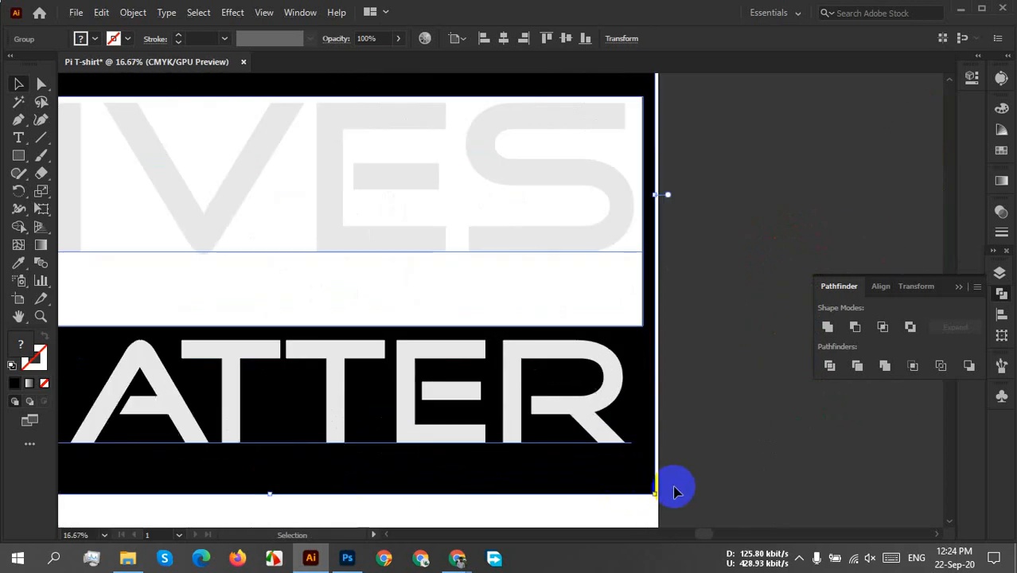
left_click_drag(650, 494, 624, 470)
scroll(604, 450, "down", 2)
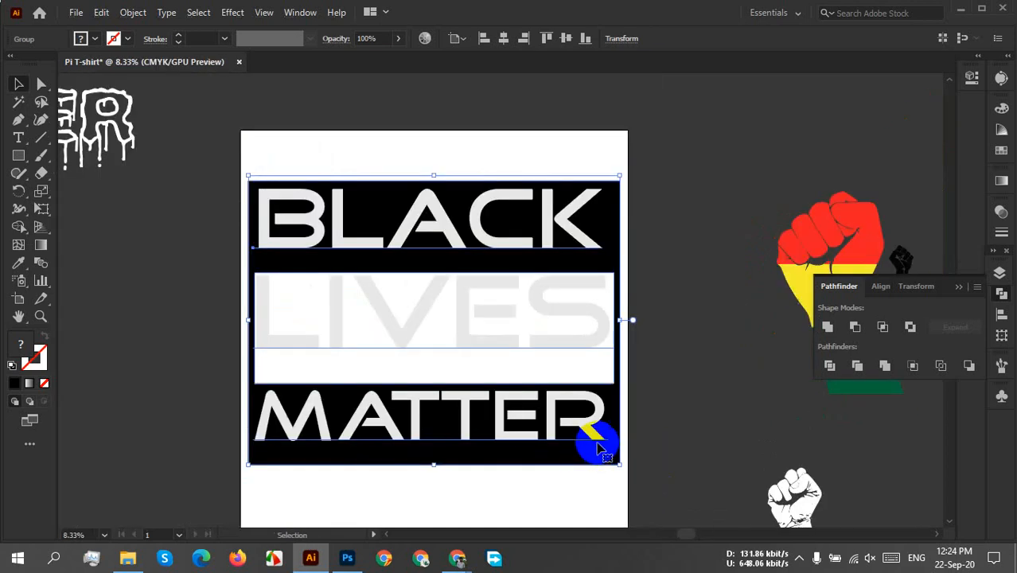
Move the grouped lettering straight up to just below the artboard's upper edge.
left_click(678, 412)
left_click(430, 229)
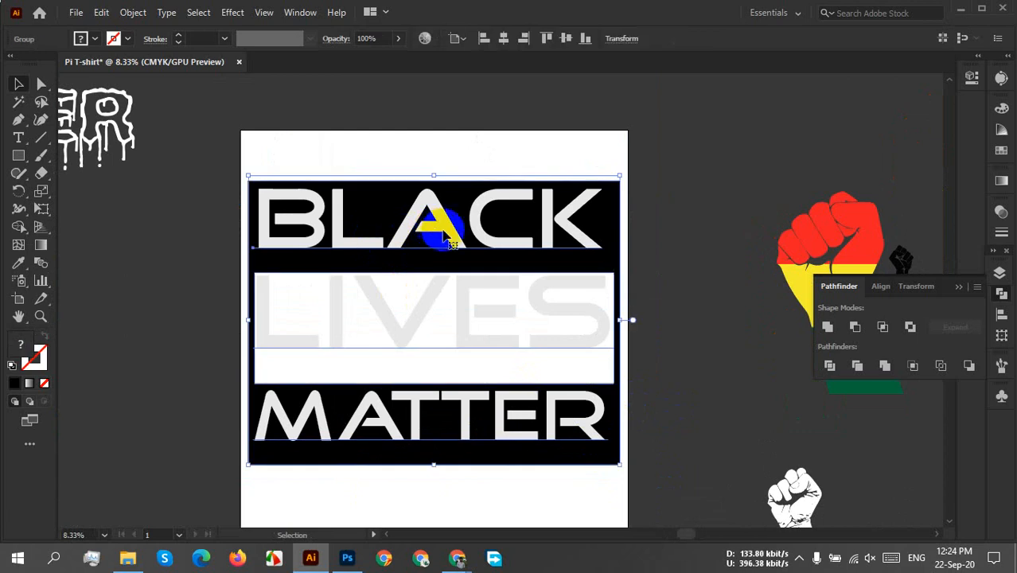
left_click_drag(452, 239, 455, 202)
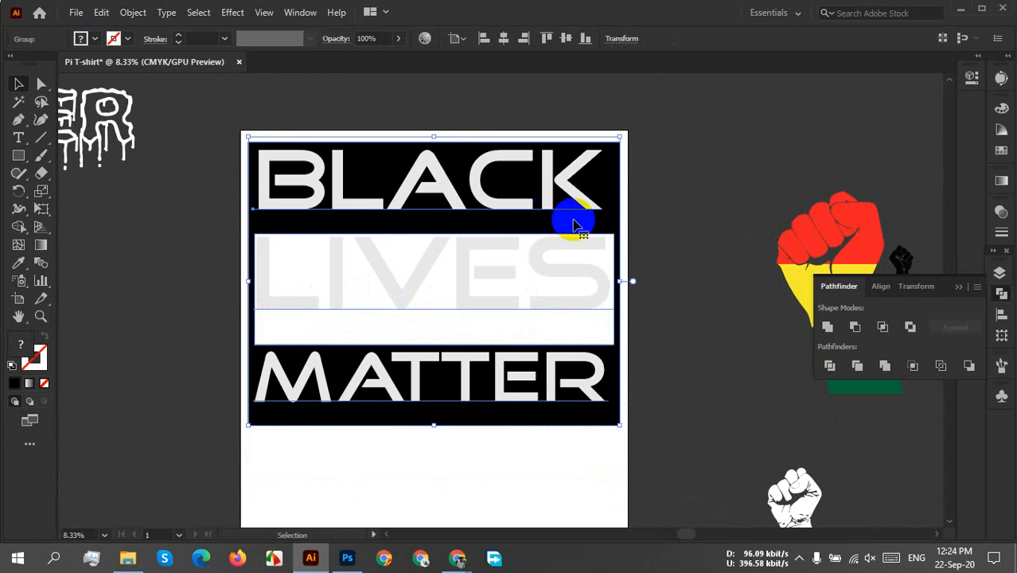
left_click(676, 216)
scroll(670, 465, "down", 3)
scroll(668, 465, "down", 3)
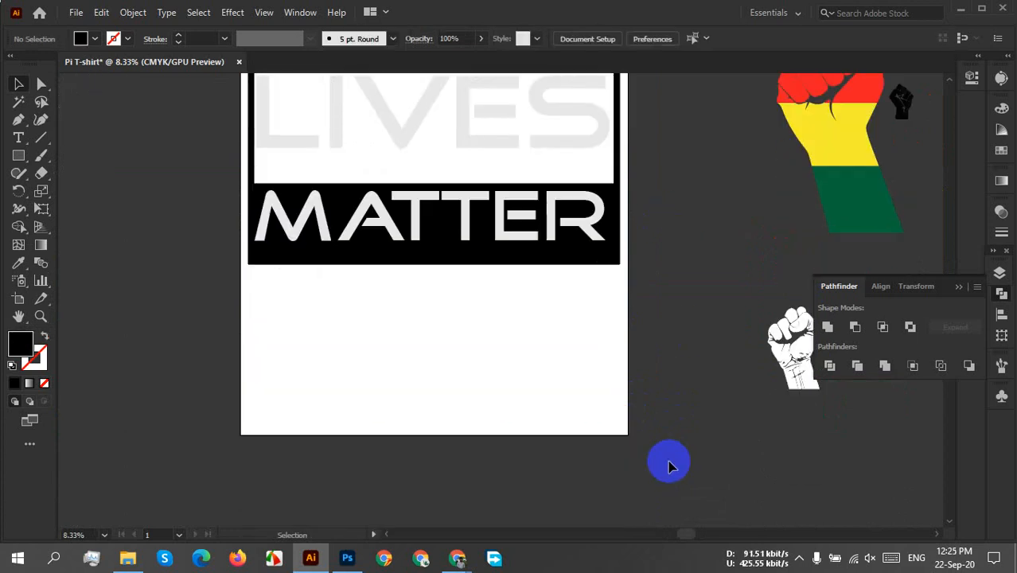
Undo the last move, enlargement and grouping of the lettering with its black background shape.
scroll(669, 463, "up", 6)
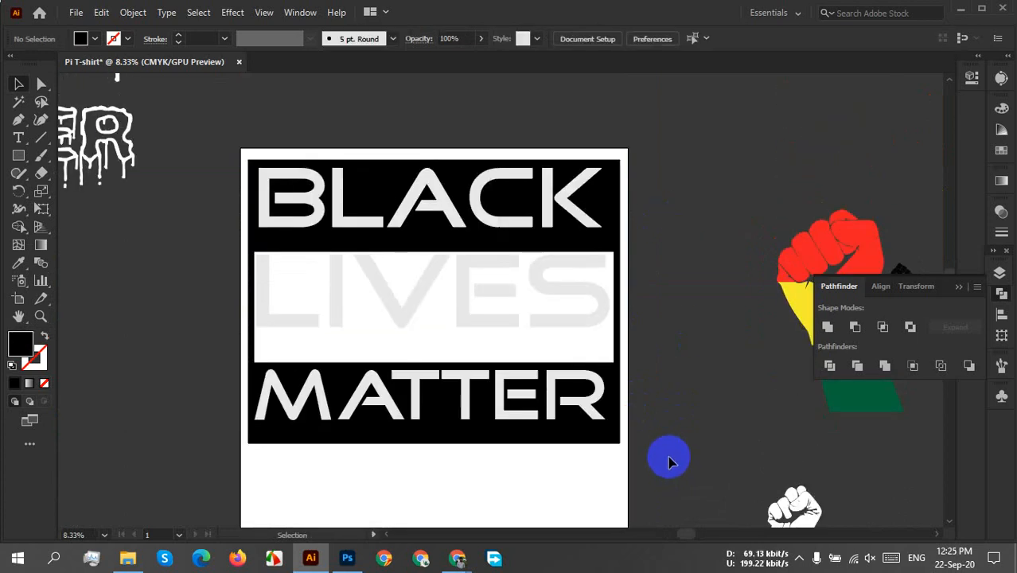
left_click(653, 370)
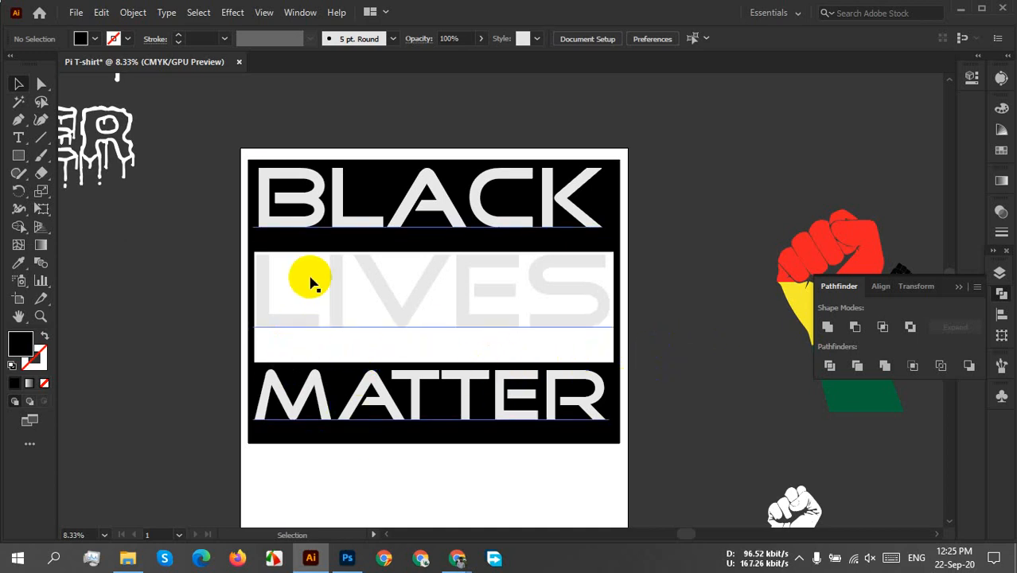
key("ctrl+z")
key("ctrl+z")
key("ctrl+z")
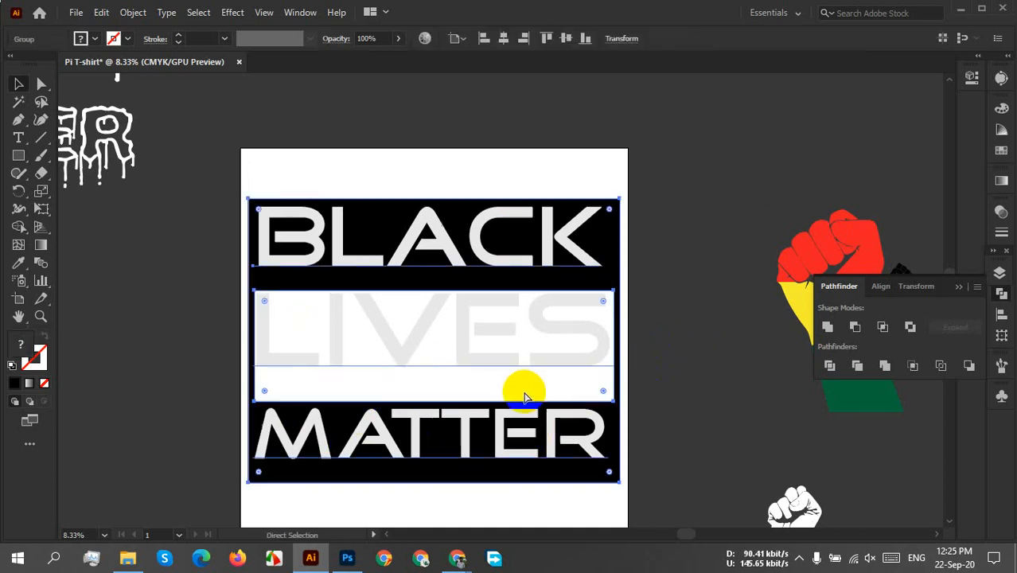
key("ctrl+z")
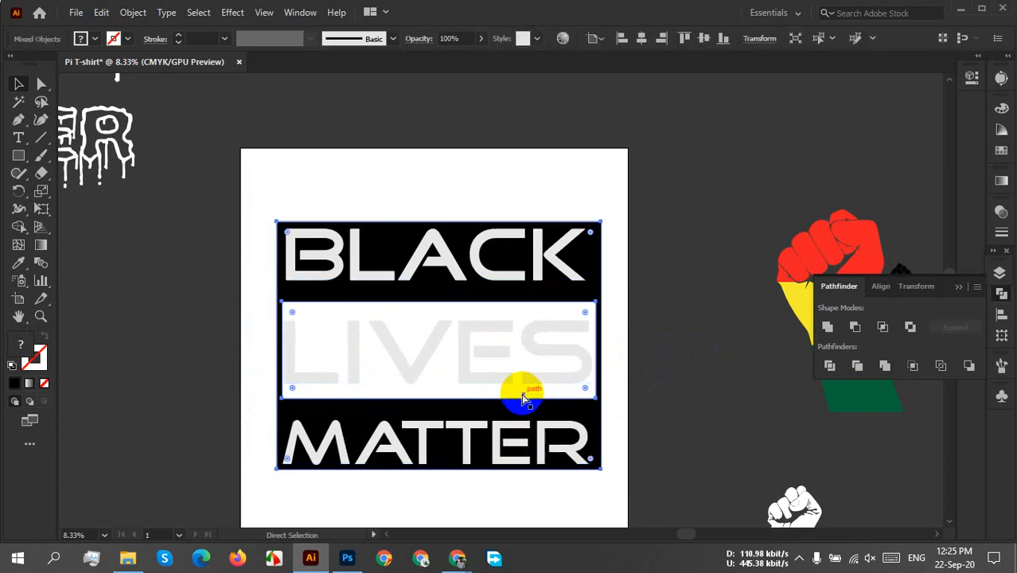
left_click(654, 399)
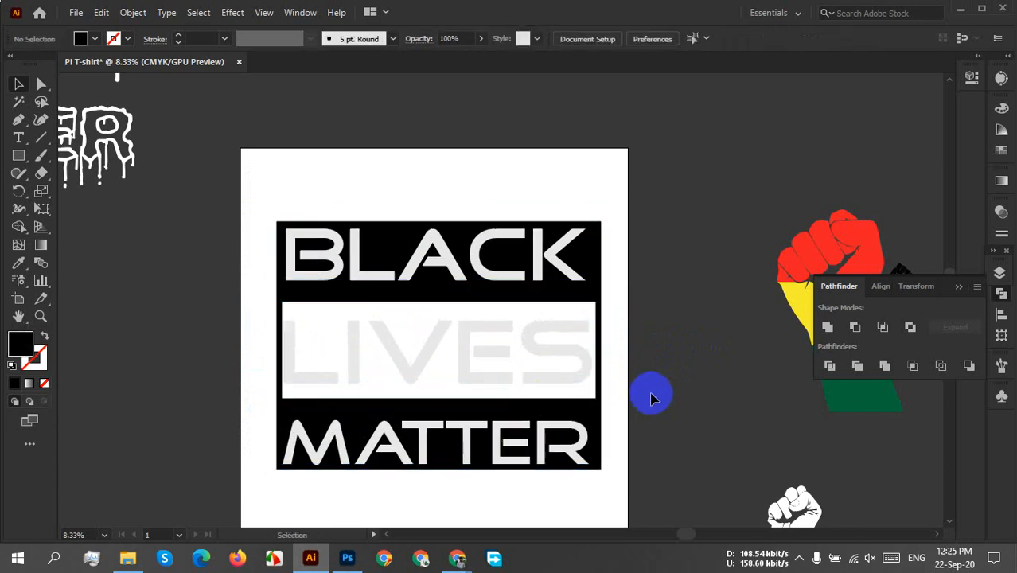
left_click(522, 389)
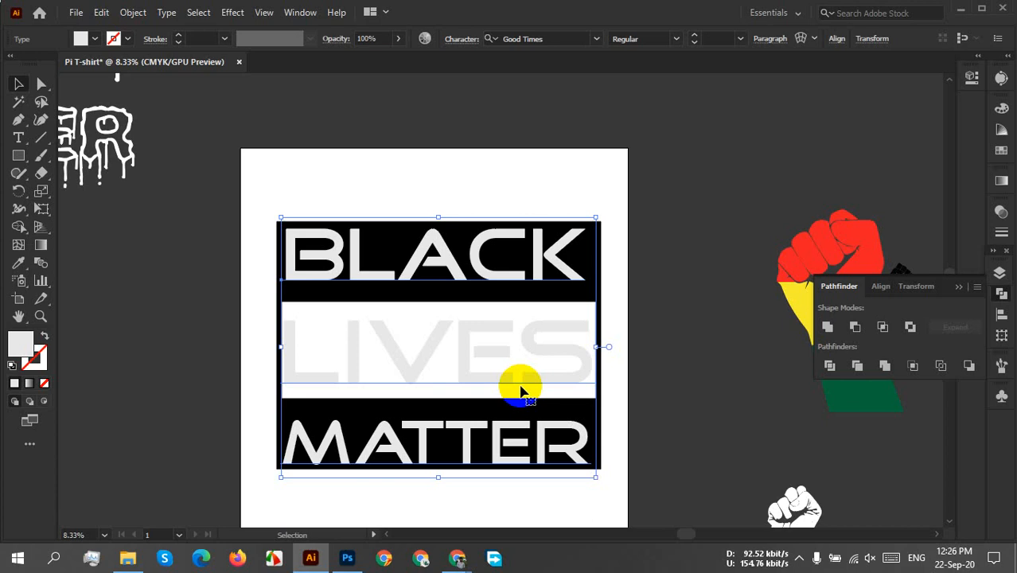
left_click(796, 557)
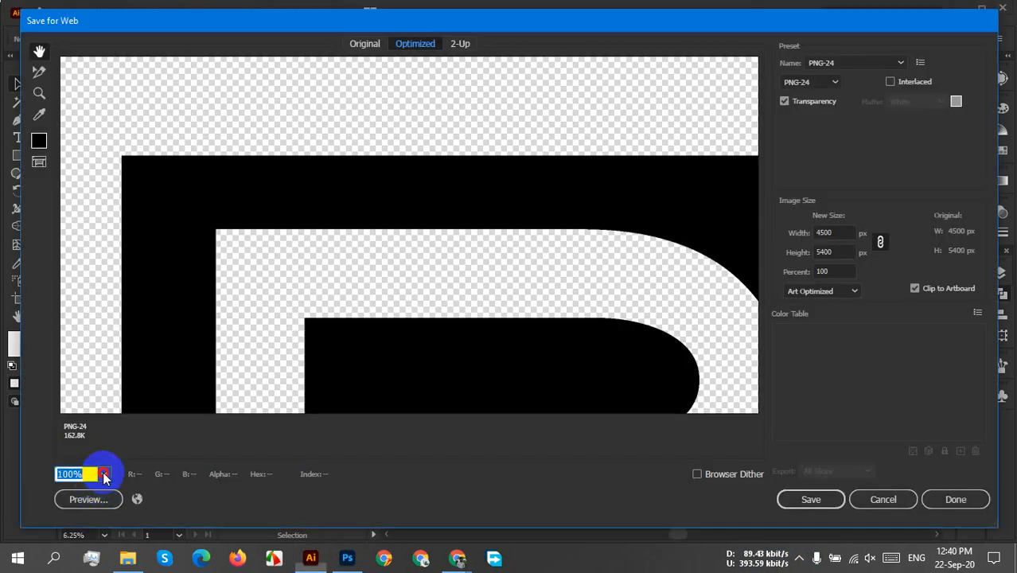
Fit the export preview to the view and try a proportional export width of 800 px.
left_click(104, 474)
left_click(115, 520)
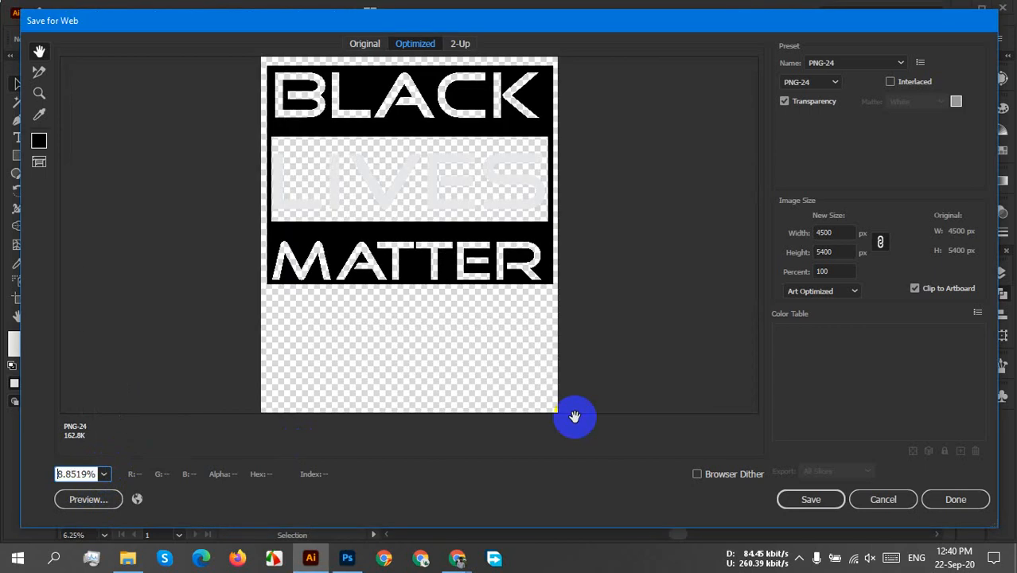
left_click_drag(834, 231, 806, 234)
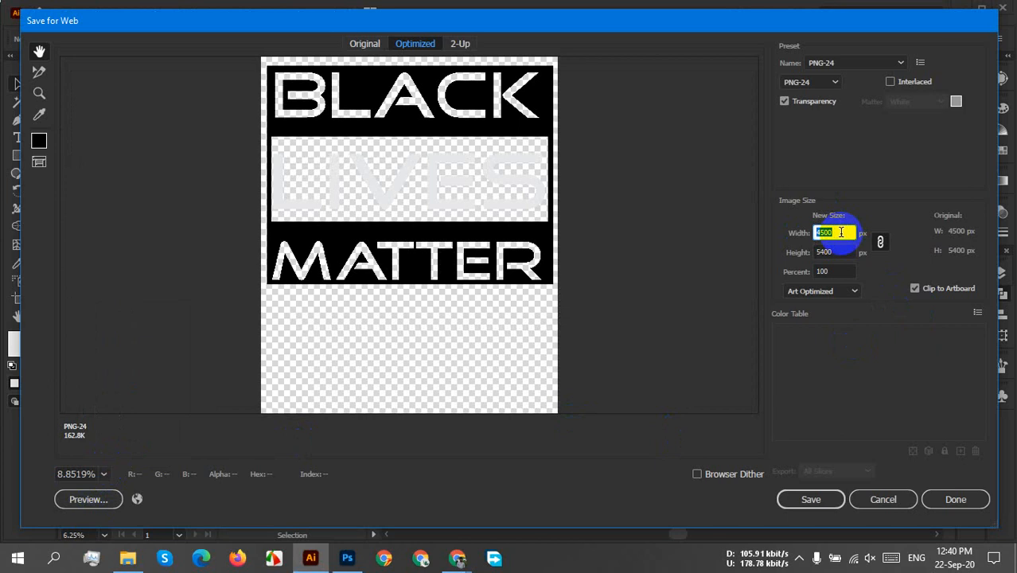
type("800")
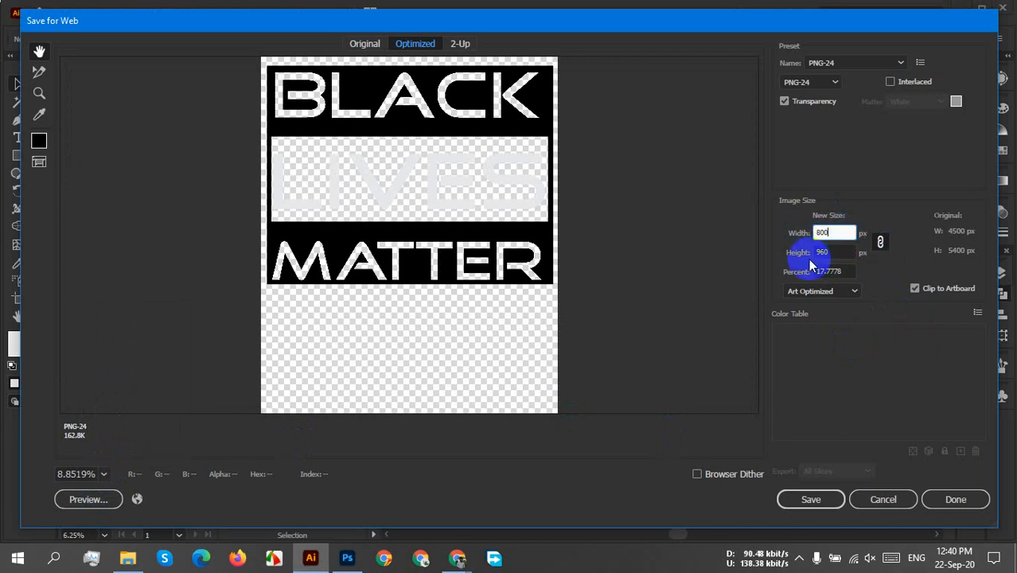
left_click(832, 250)
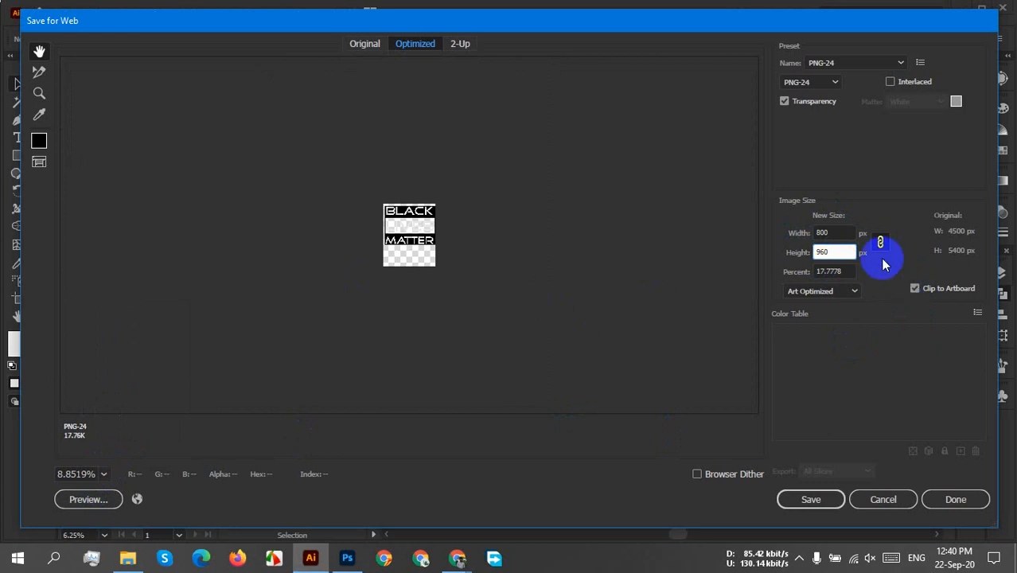
Set the export width to 4500 px with linked proportions and choose PNG-24 as the file format.
left_click_drag(839, 232, 793, 238)
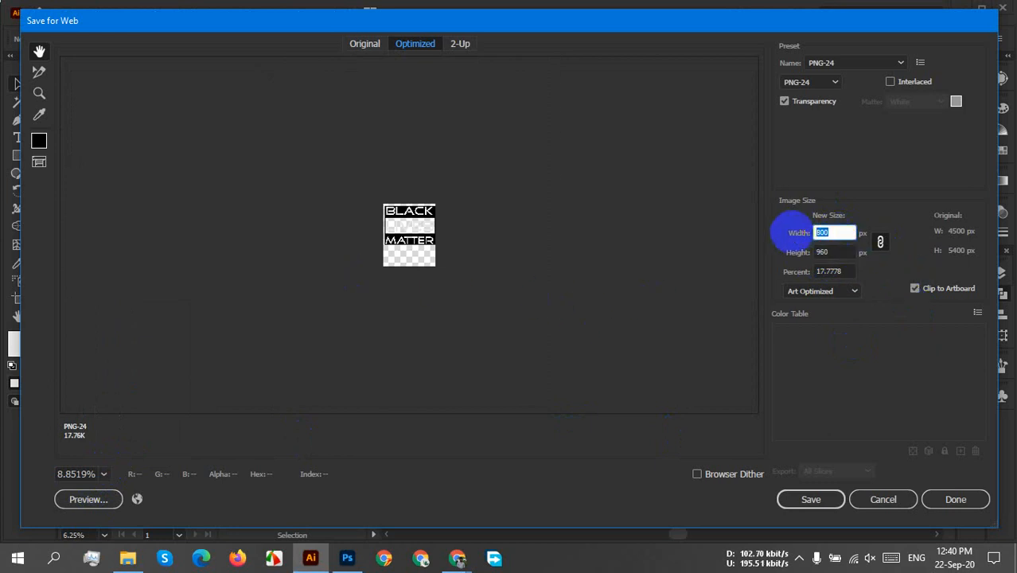
type("4500")
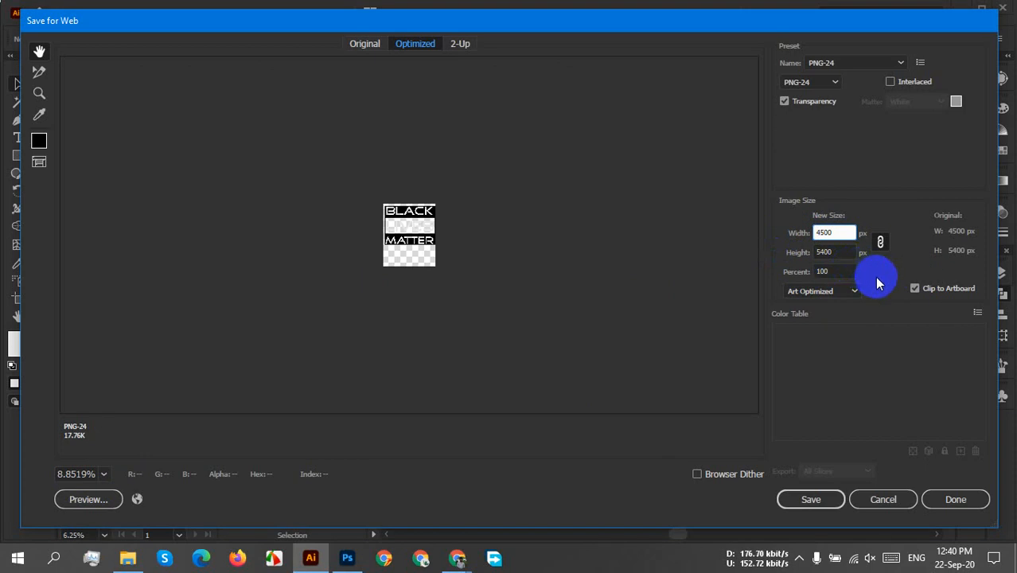
left_click(839, 251)
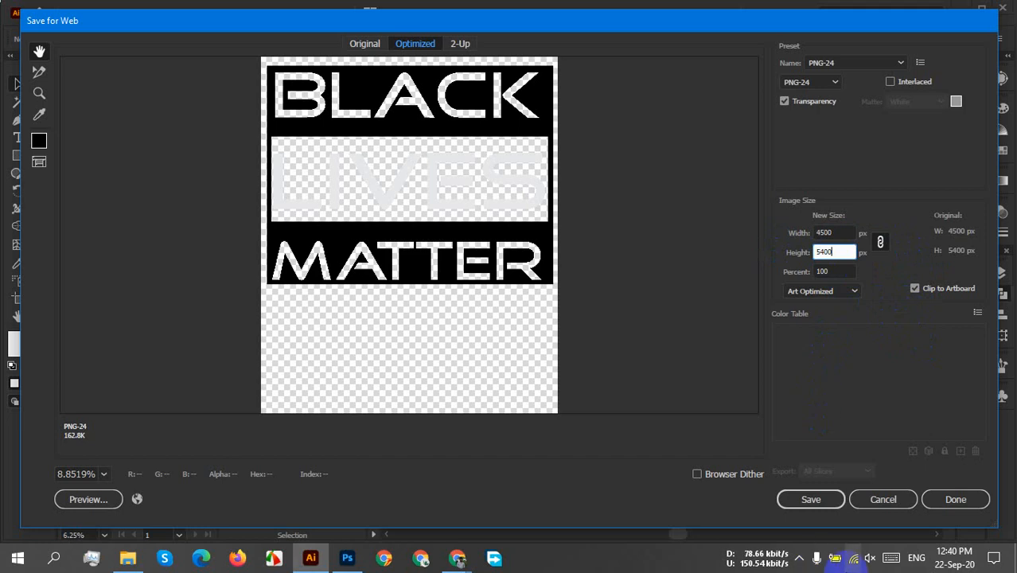
left_click(828, 84)
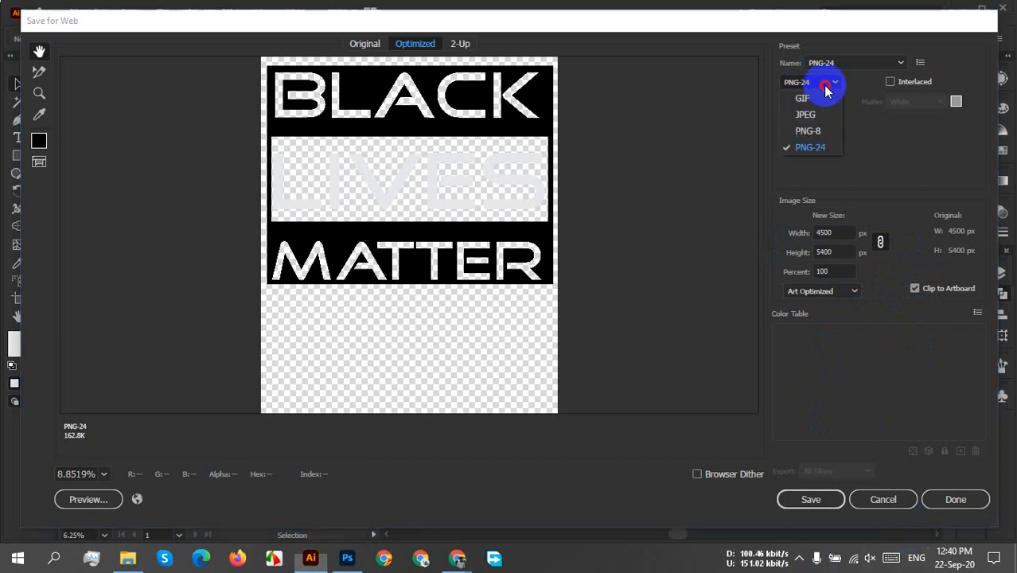
left_click(812, 150)
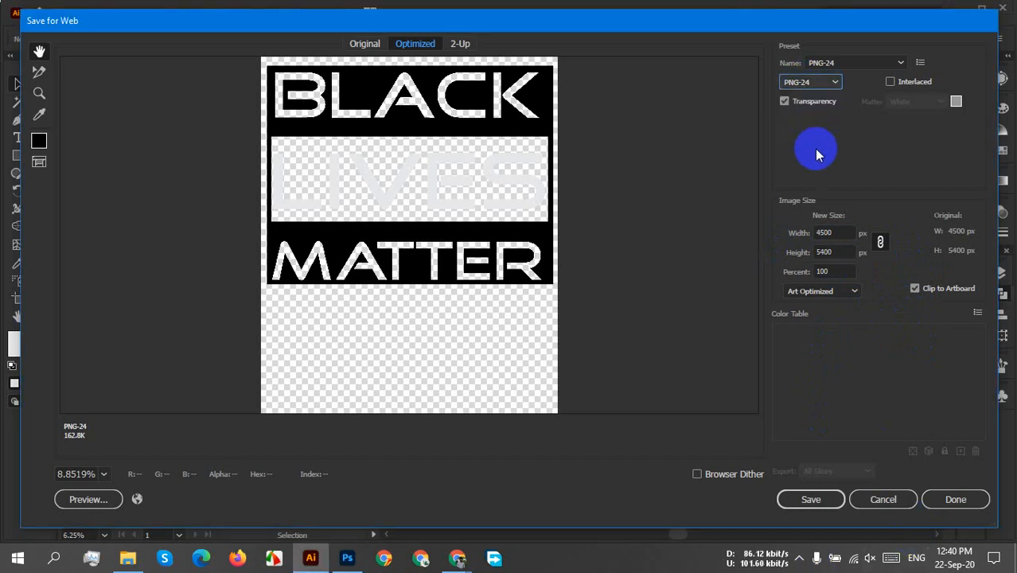
Save the exported image to the Desktop under the file name "blm T-shirt 2".
left_click(828, 499)
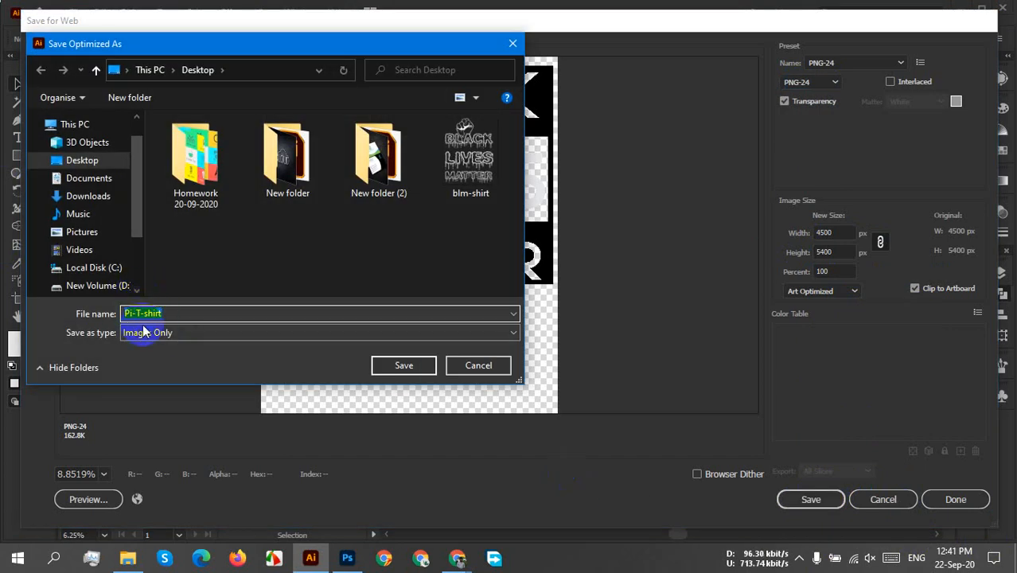
left_click(135, 313)
left_click_drag(130, 312, 116, 318)
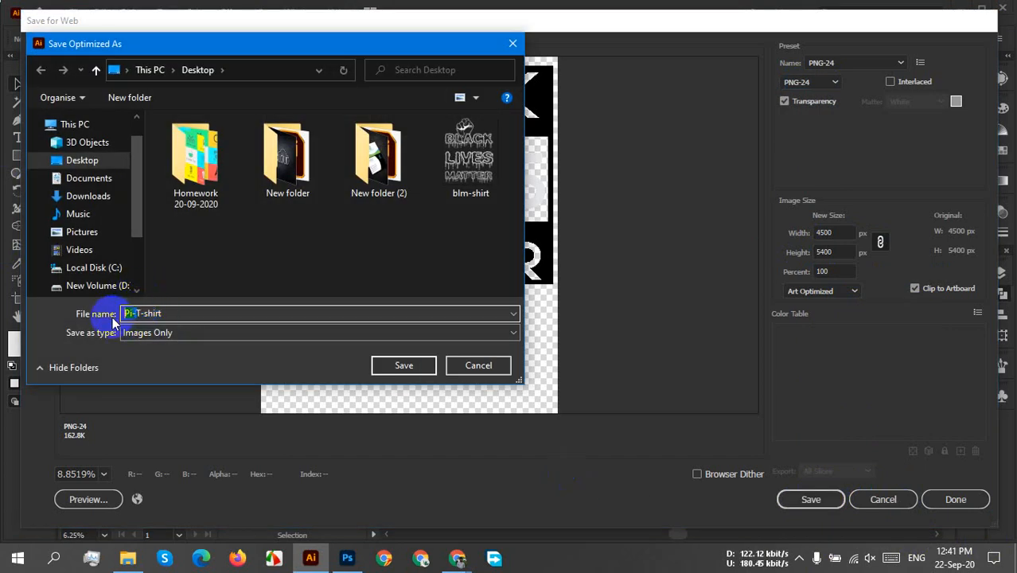
type("blm")
key("End")
type("2")
left_click(404, 364)
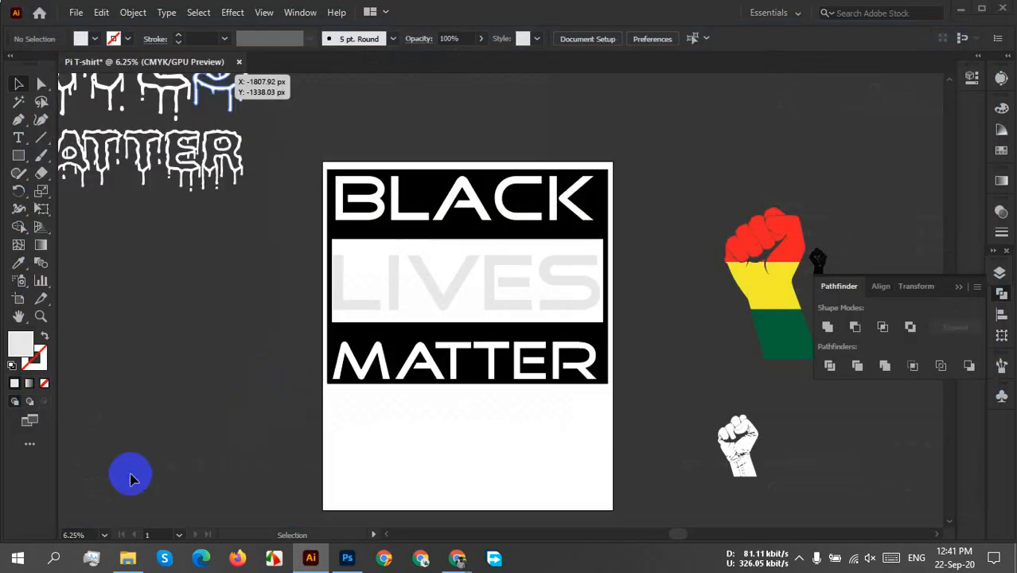
Switch to File Explorer, refresh the Desktop folder and open the blm-T-shirt-2 image in Photoshop.
left_click(127, 558)
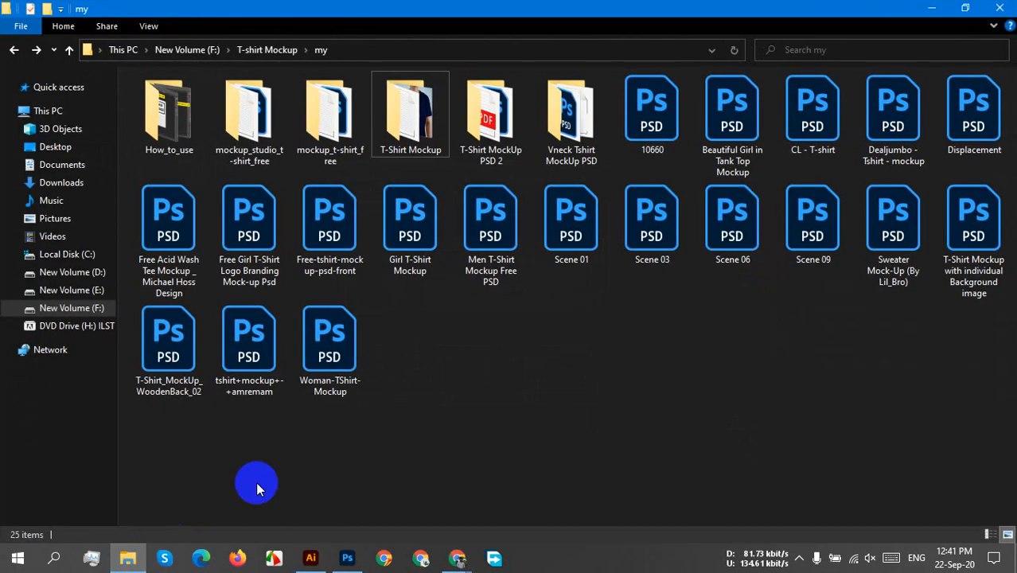
left_click(59, 148)
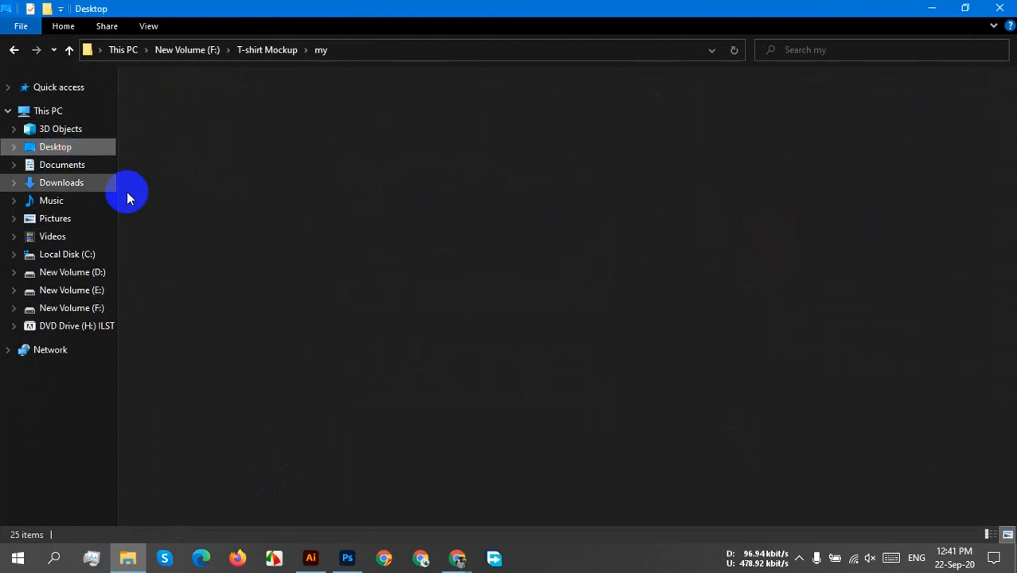
right_click(637, 230)
left_click(703, 288)
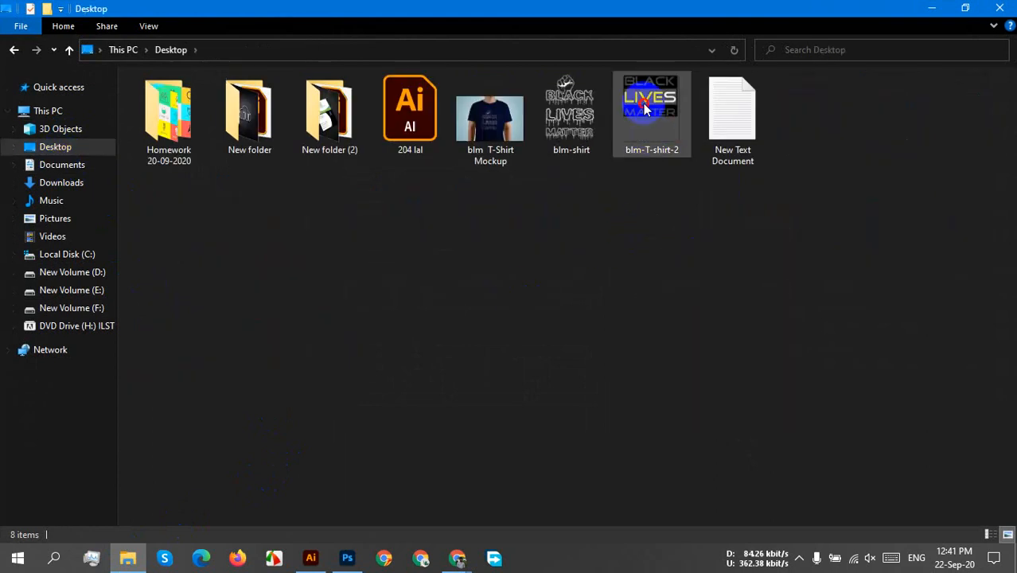
left_click_drag(645, 109, 749, 51)
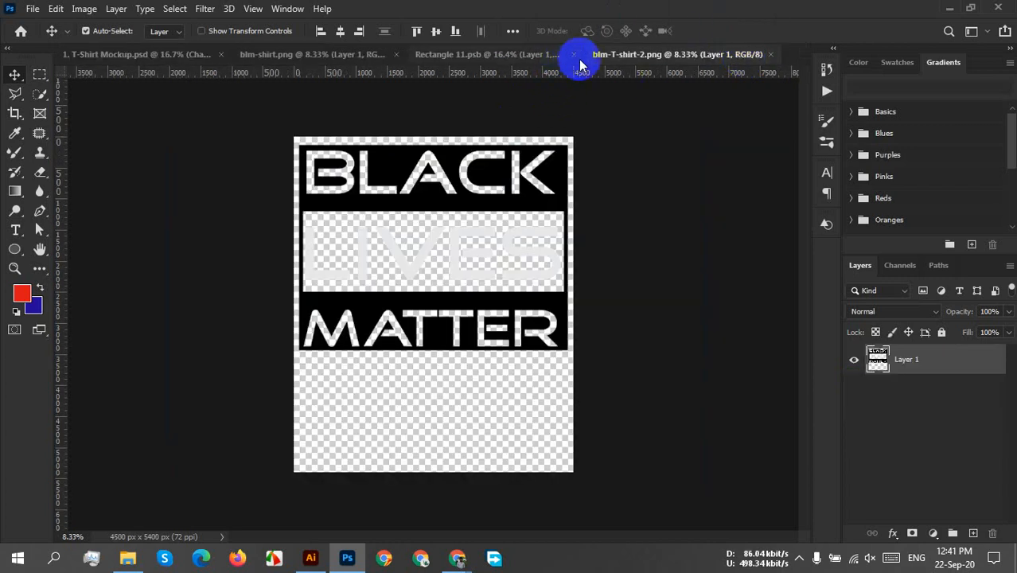
Reopen the mockup's Rectangle 11.psb smart object, hide Layer 1 and paste the blm-T-shirt-2 artwork into it.
left_click(576, 55)
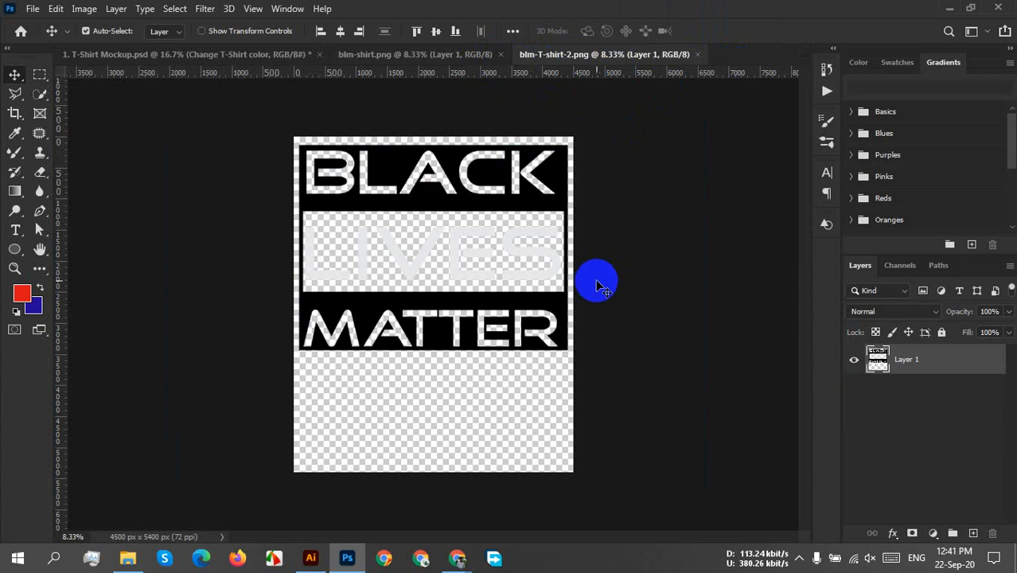
key("ctrl")
left_click_drag(370, 217, 876, 388)
double_click(876, 378)
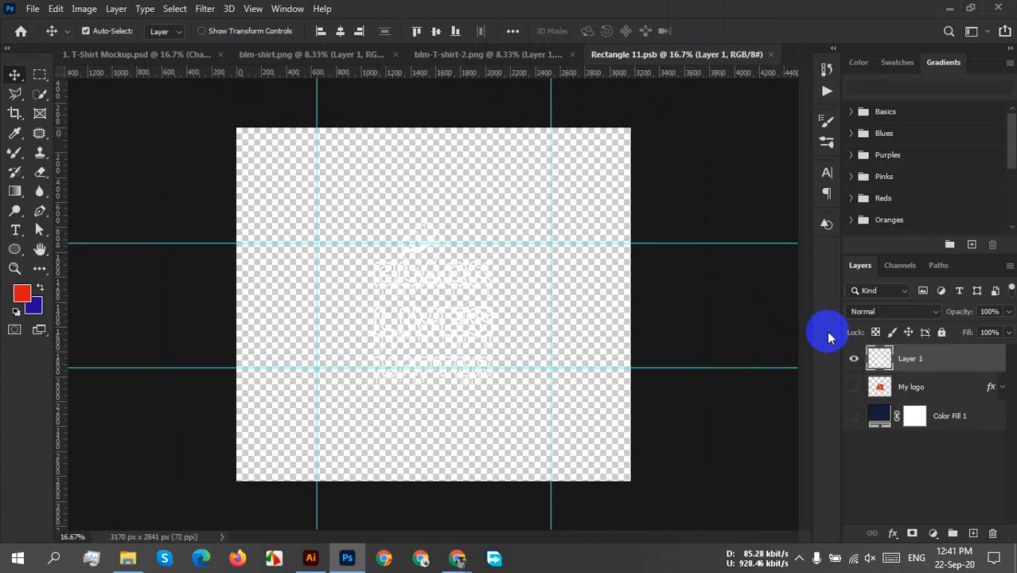
left_click(854, 358)
key("ctrl+v")
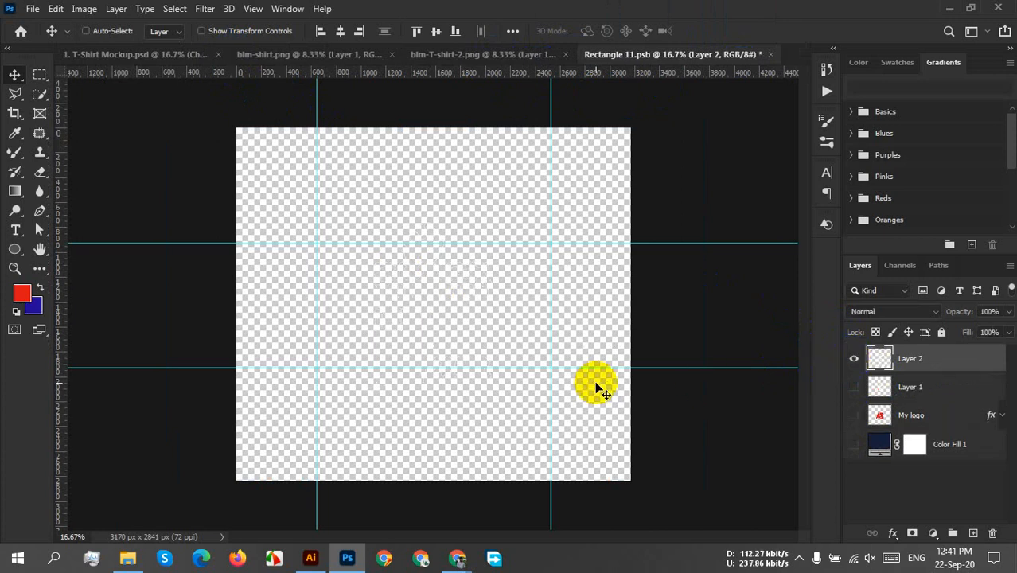
Scale the pasted artwork proportionally to 32.82% and show the Layer 1 and My logo layers.
key("ctrl+t")
scroll(598, 388, "down", 2)
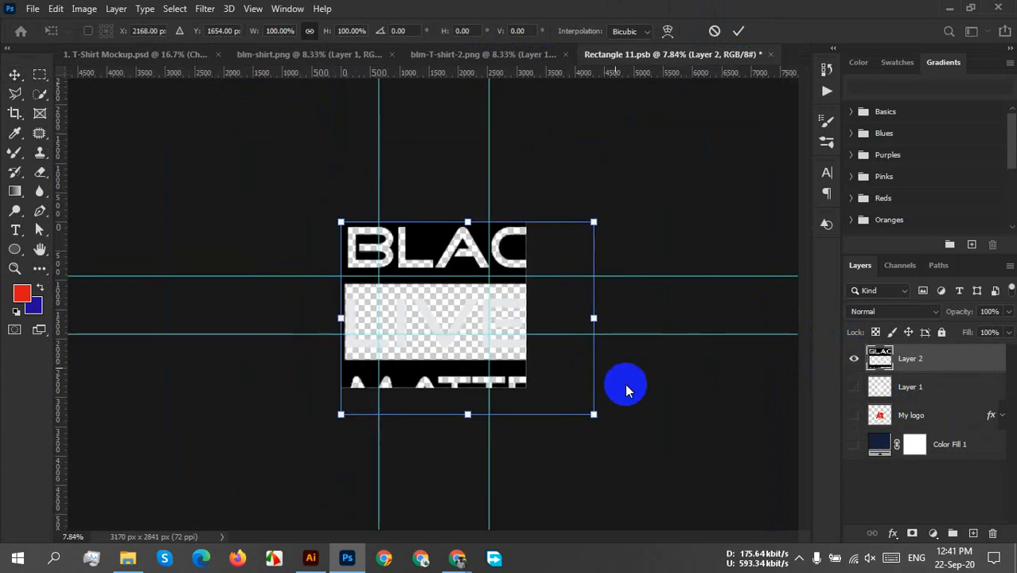
left_click_drag(592, 414, 417, 291)
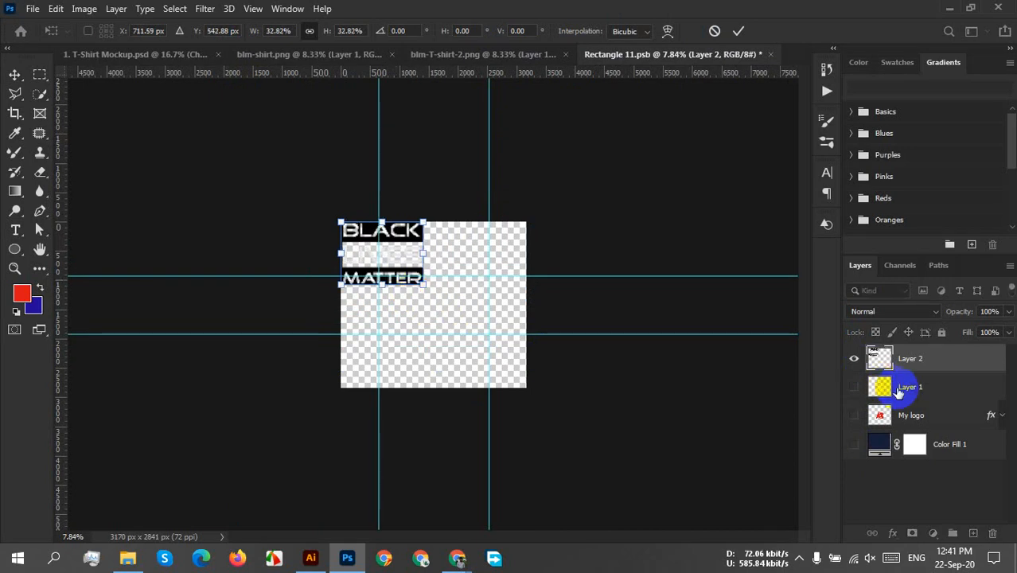
left_click(854, 413)
key("Return")
left_click(854, 387)
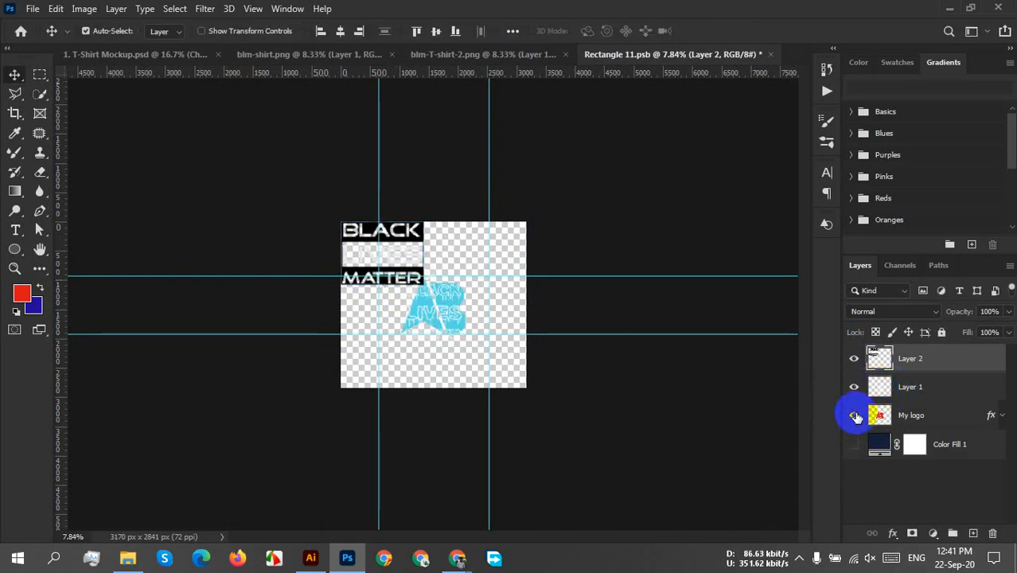
Move the pasted Layer 2 lettering block over the My logo artwork near the canvas centre.
left_click_drag(380, 276, 420, 333)
key("ctrl+z")
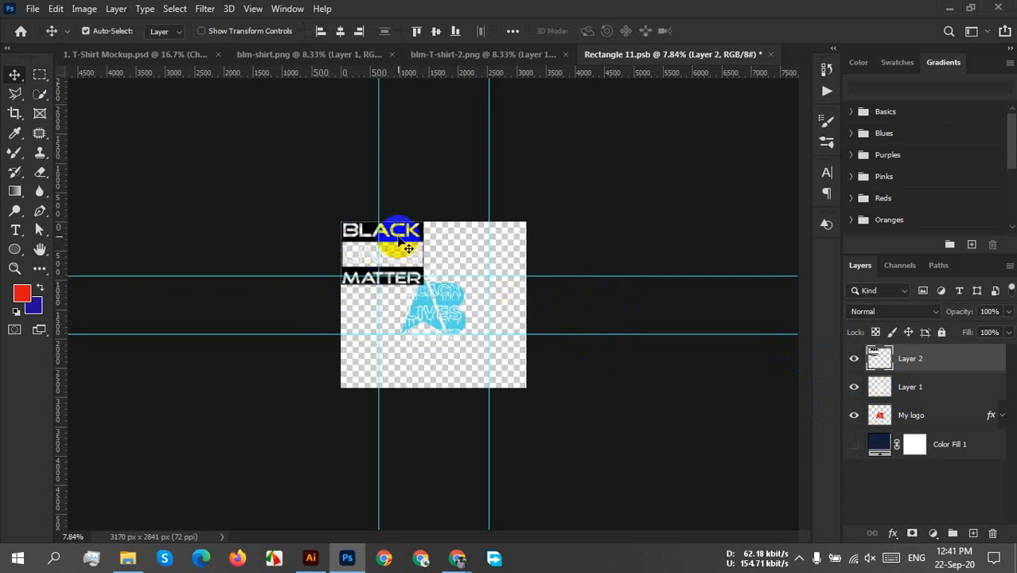
left_click_drag(397, 237, 442, 313)
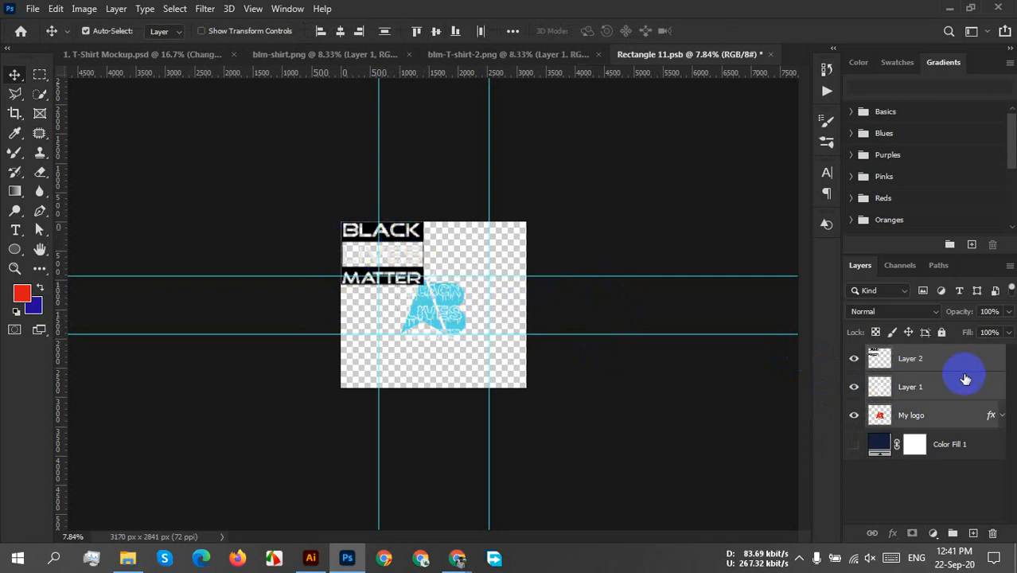
left_click(952, 356)
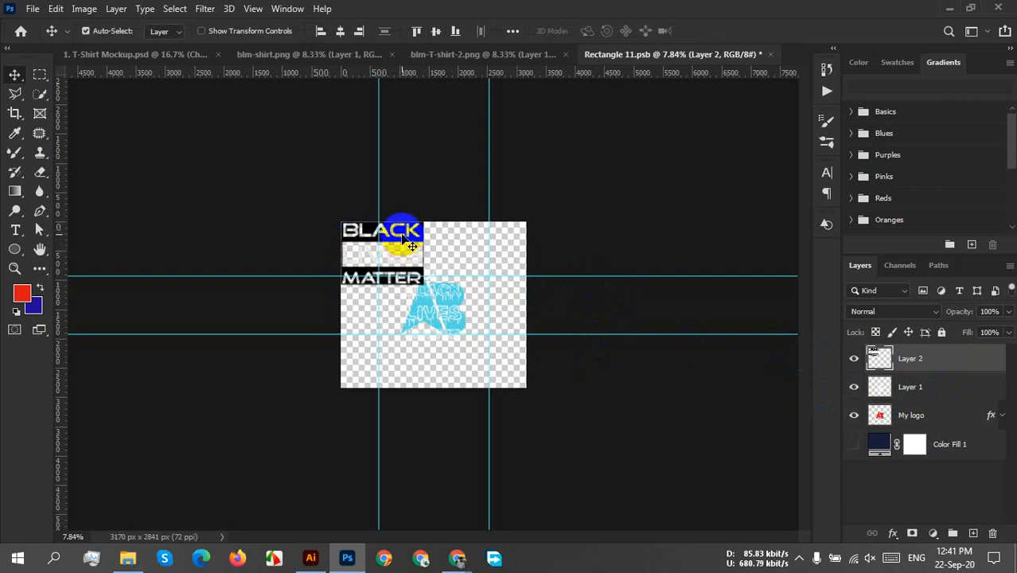
left_click_drag(401, 235, 451, 292)
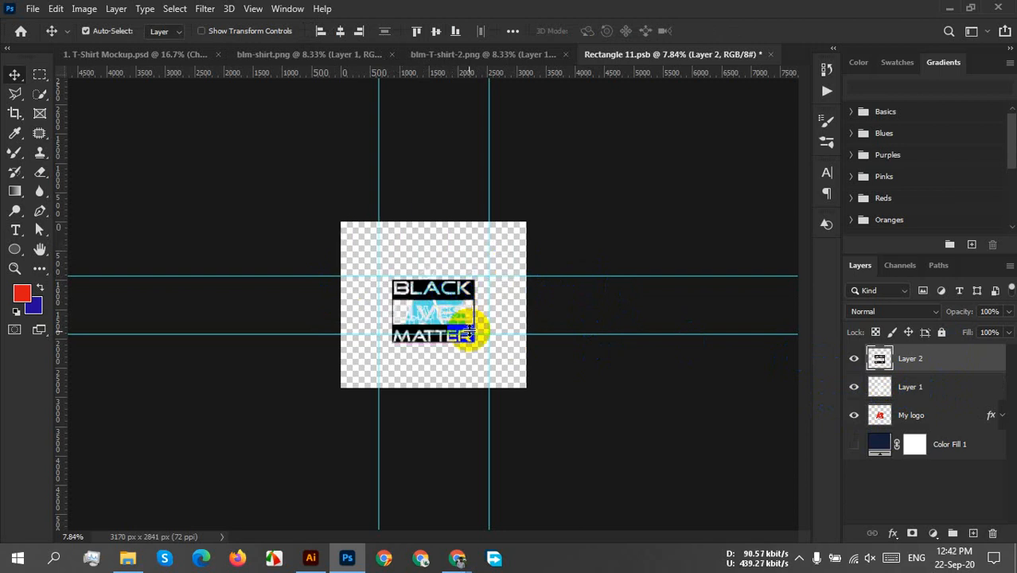
scroll(475, 330, "up", 2)
scroll(460, 311, "up", 2)
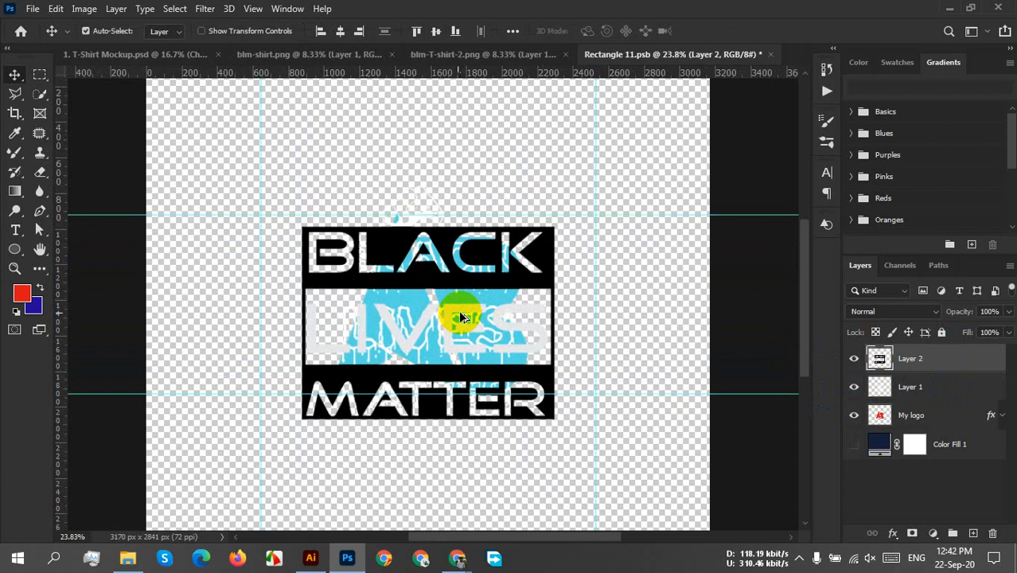
Move the Layer 2 lettering block slightly up over the My logo artwork and scale it proportionally to 92%.
left_click_drag(546, 256, 556, 233)
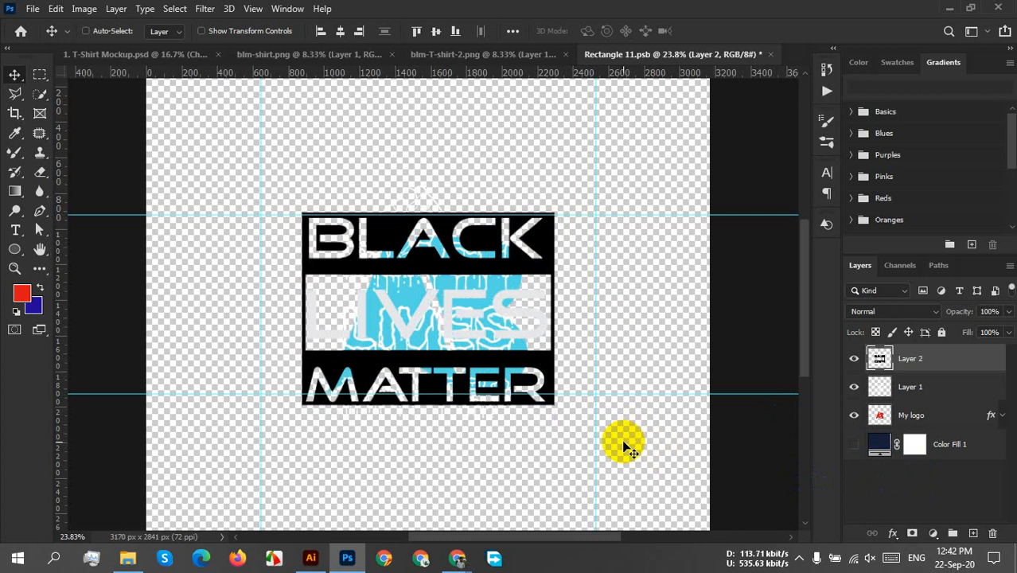
key("ctrl+t")
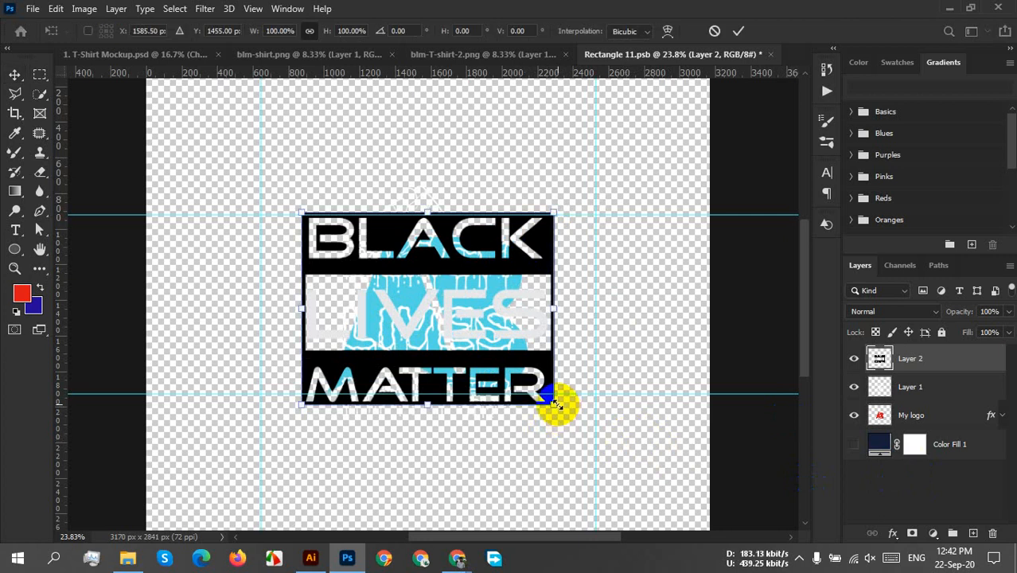
left_click_drag(556, 405, 548, 390)
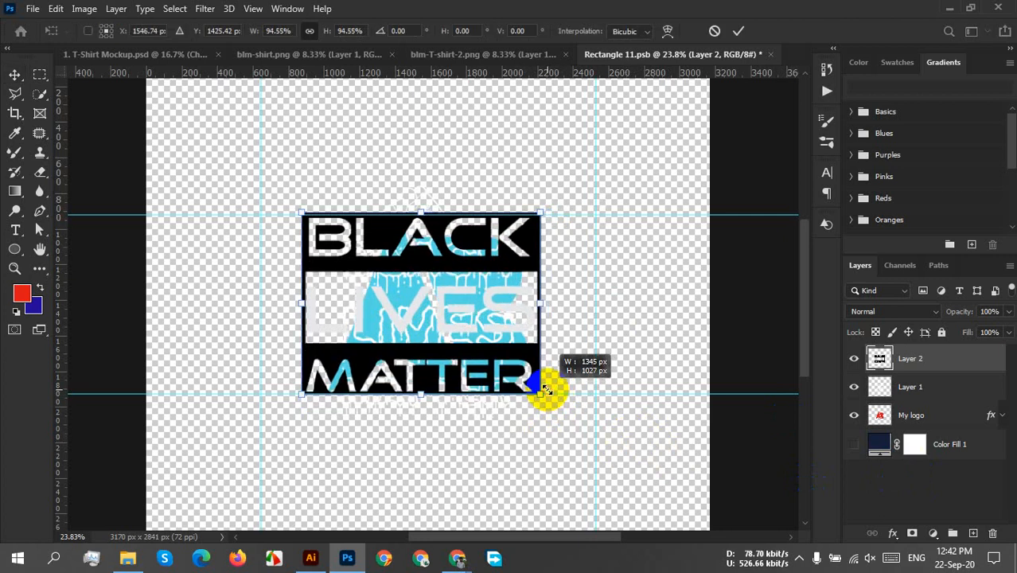
mouse_move(301, 214)
left_mouse_down()
mouse_move(310, 233)
mouse_move(297, 221)
mouse_move(308, 217)
left_mouse_up()
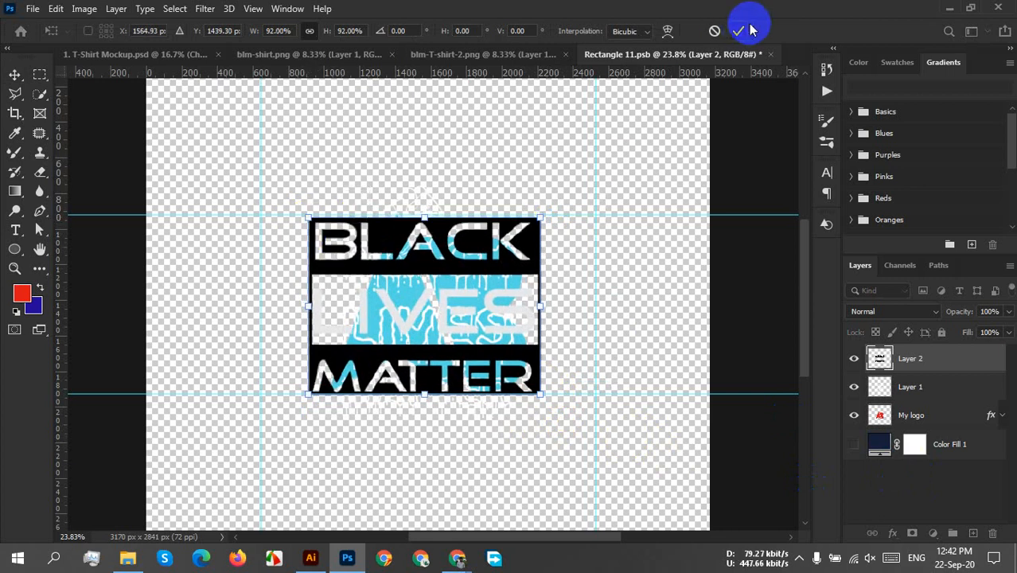
left_click(740, 30)
Hide the My logo and Layer 1 layers and save the Rectangle 11.psb smart object.
left_click(854, 413)
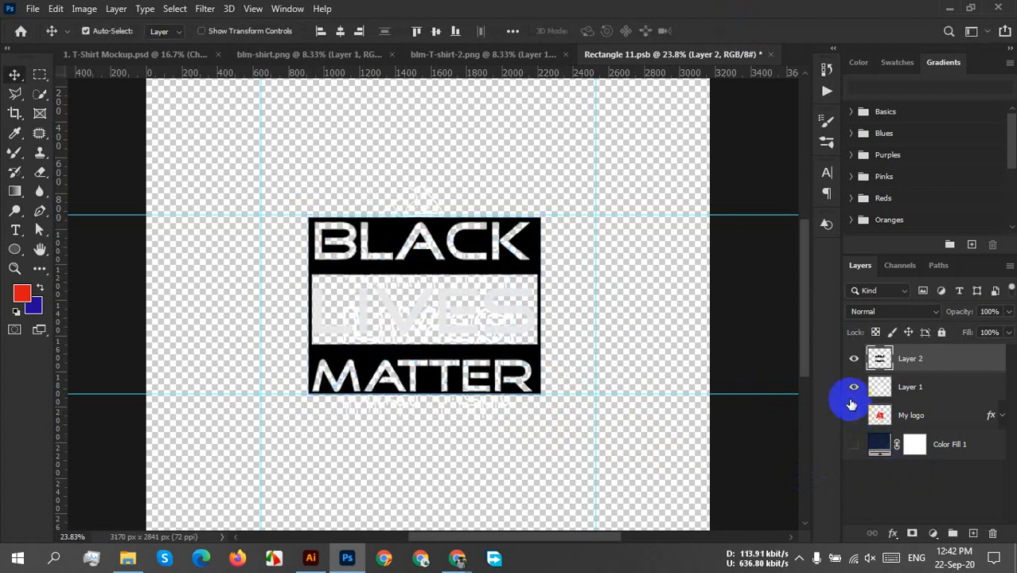
left_click(852, 393)
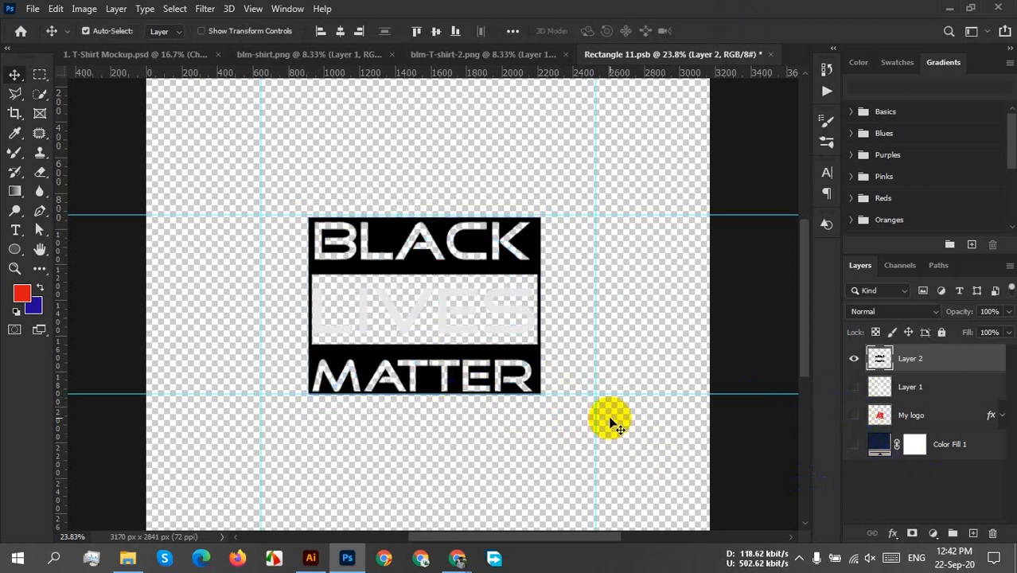
key("ctrl+s")
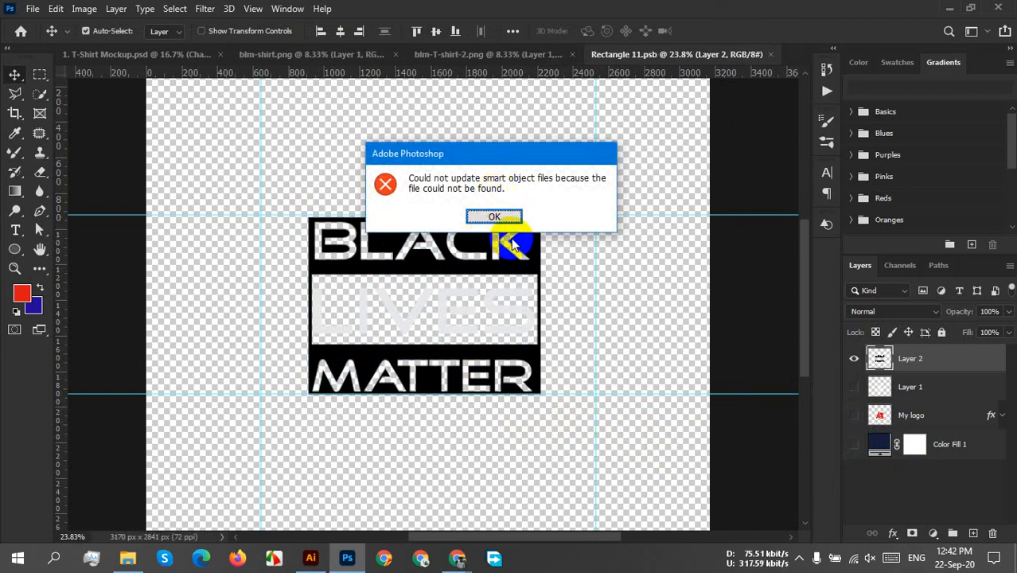
left_click(498, 216)
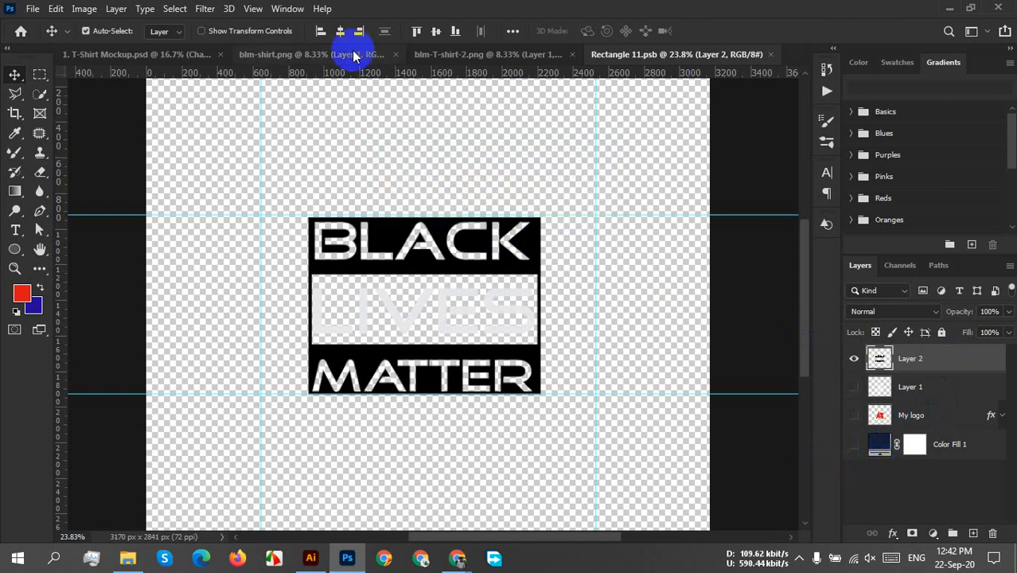
Close the Rectangle 11.psb document and return to the T-Shirt Mockup.psd document.
left_click(257, 51)
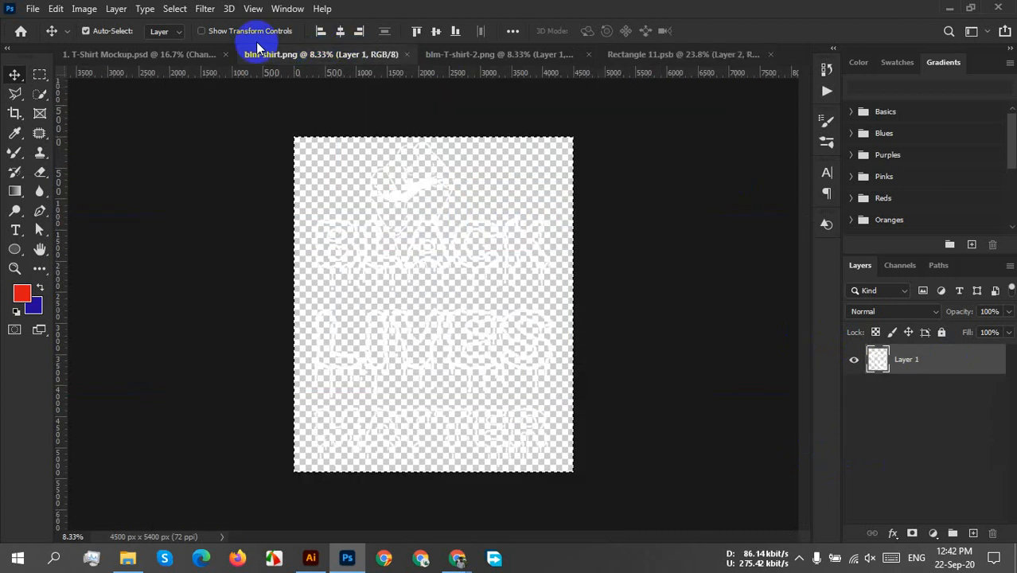
left_click(163, 55)
left_click(501, 57)
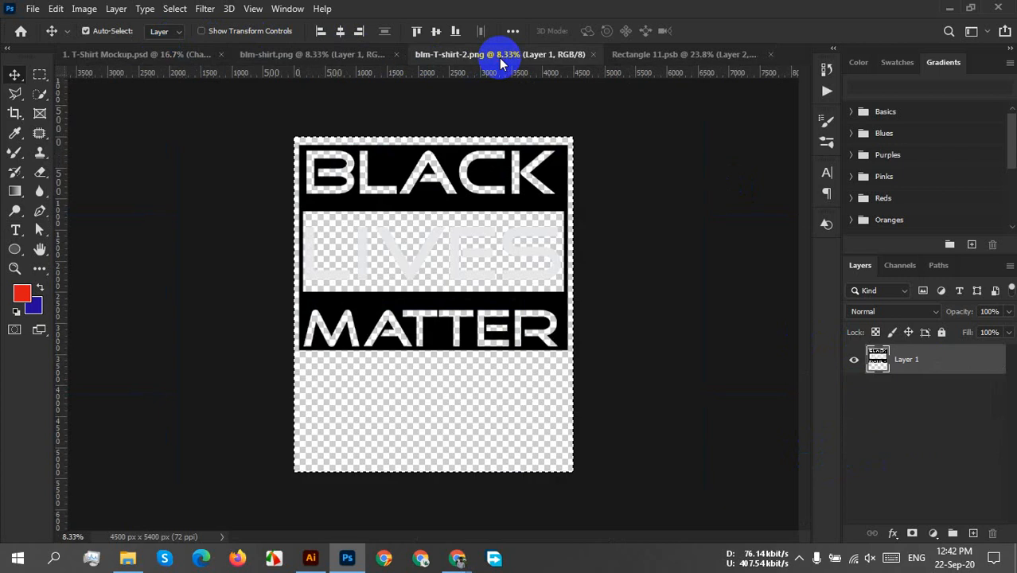
left_click(770, 54)
left_click(200, 56)
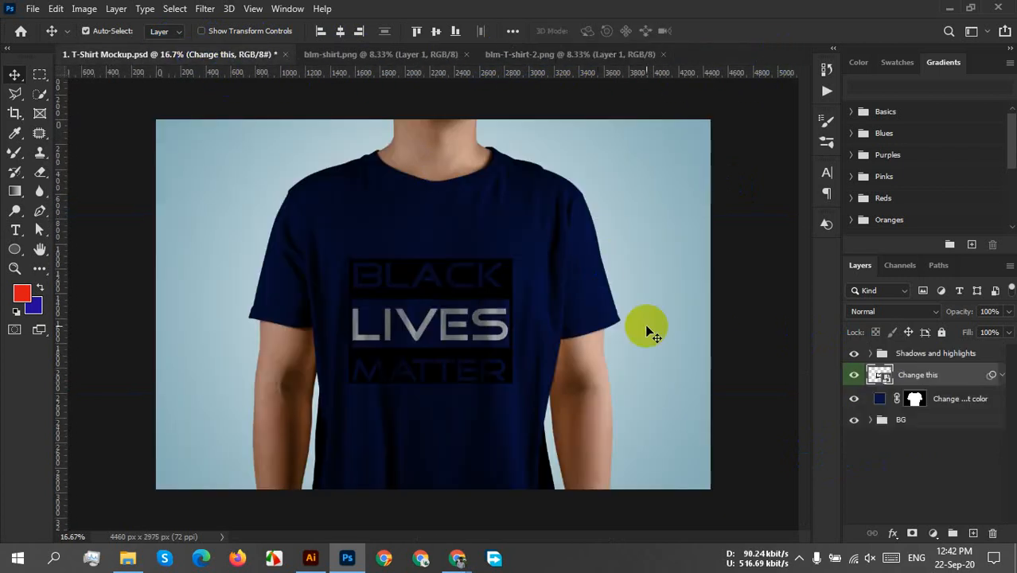
Open the Change T-Shirt color fill for editing and try bright blue 0531f0 and teal shades 05f0b0 and 40f4c3.
left_click(538, 379)
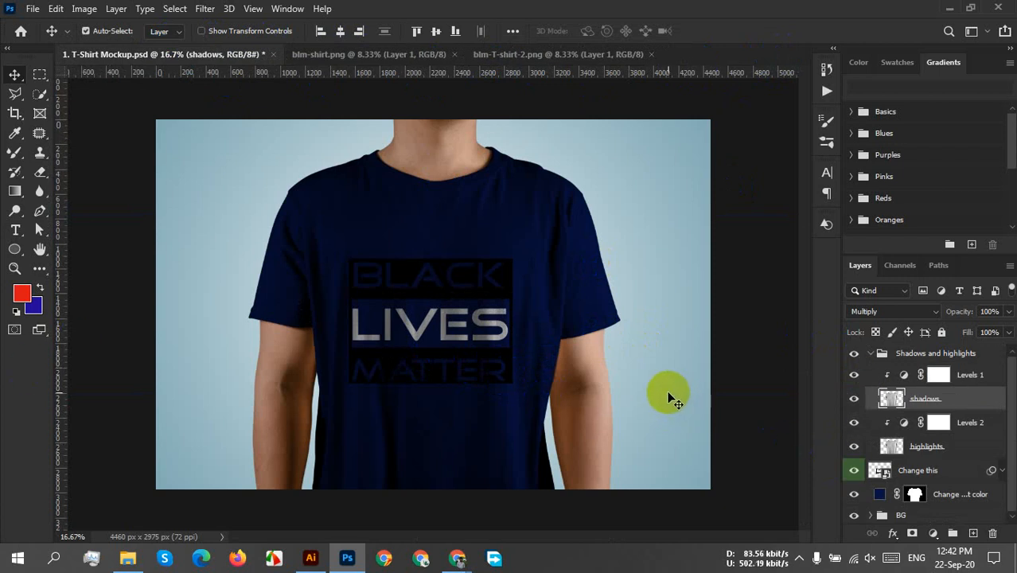
left_click(853, 406)
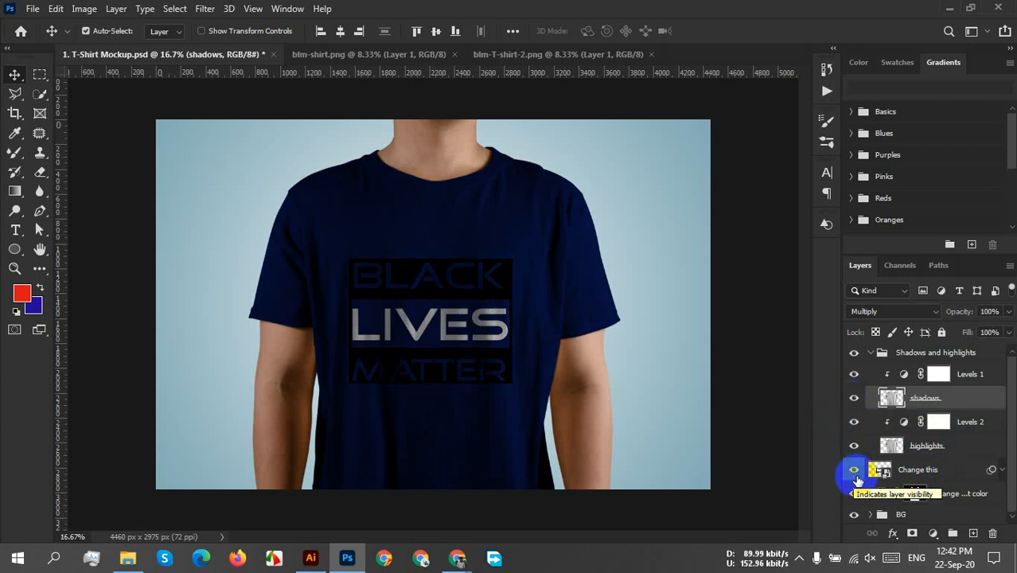
double_click(878, 497)
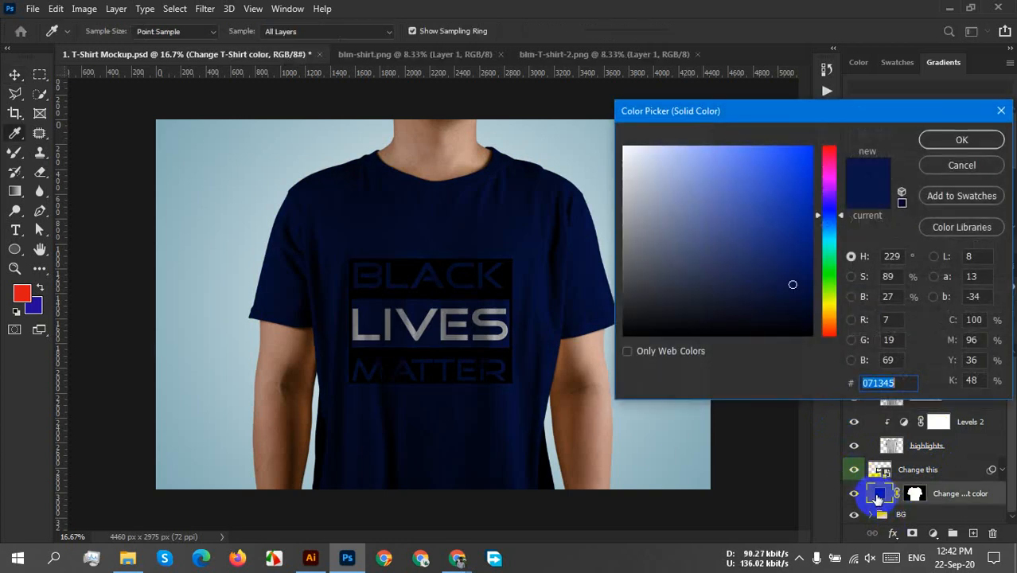
left_click(792, 233)
mouse_move(792, 233)
left_mouse_down()
mouse_move(785, 165)
mouse_move(794, 147)
mouse_move(809, 157)
left_mouse_up()
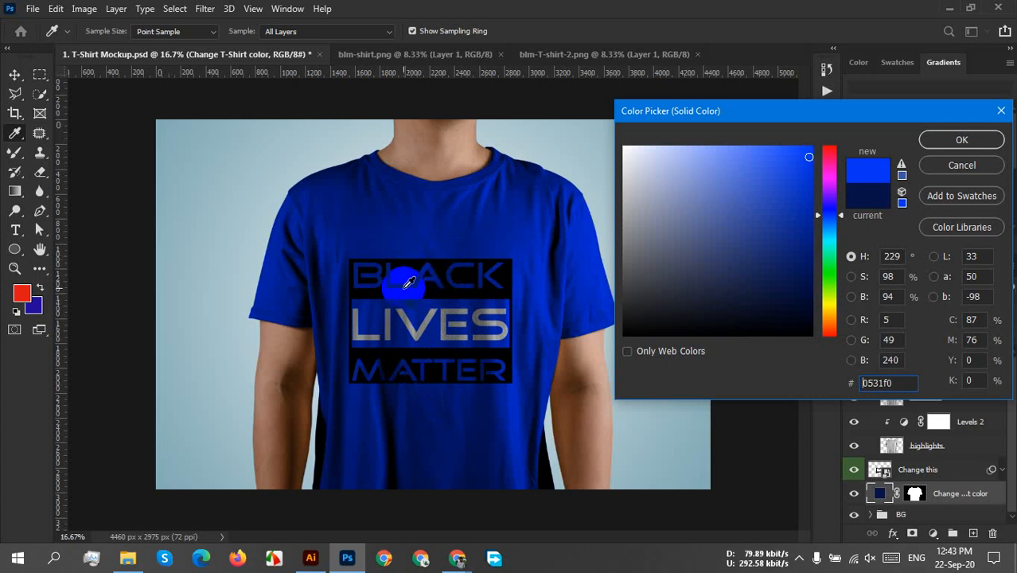
left_click(829, 222)
left_click_drag(830, 228, 821, 256)
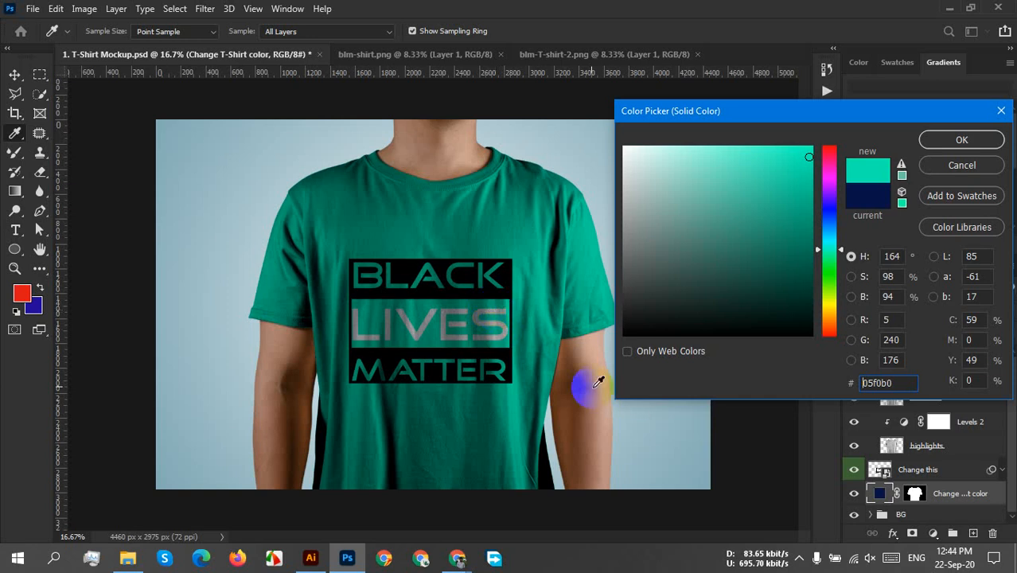
left_click(775, 152)
left_click_drag(775, 152, 762, 153)
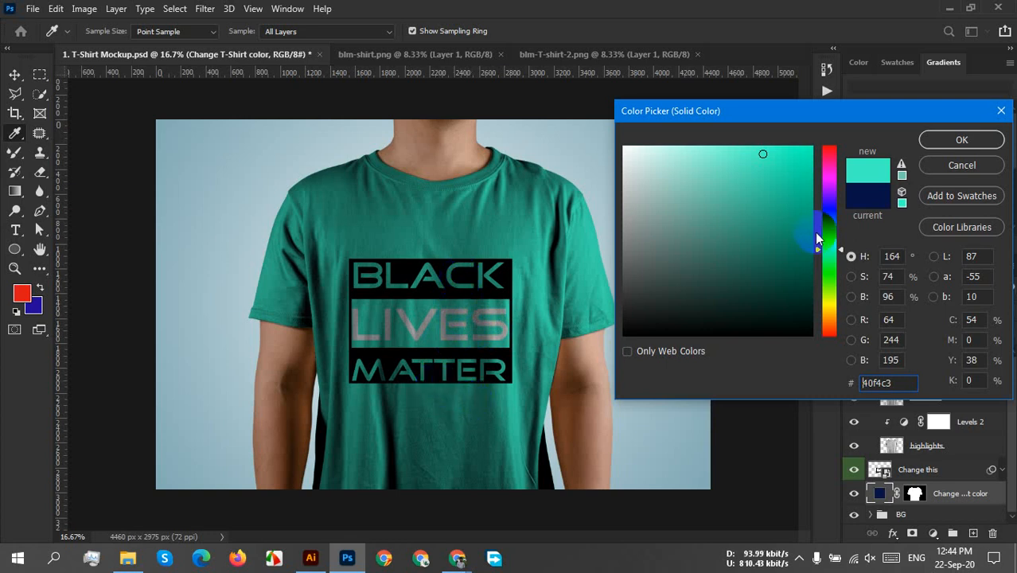
Try dark navy 09034d and the olive shades 4d4a03, a29d0c and 736f0d as the shirt colour.
left_click(830, 208)
left_click_drag(802, 191, 805, 278)
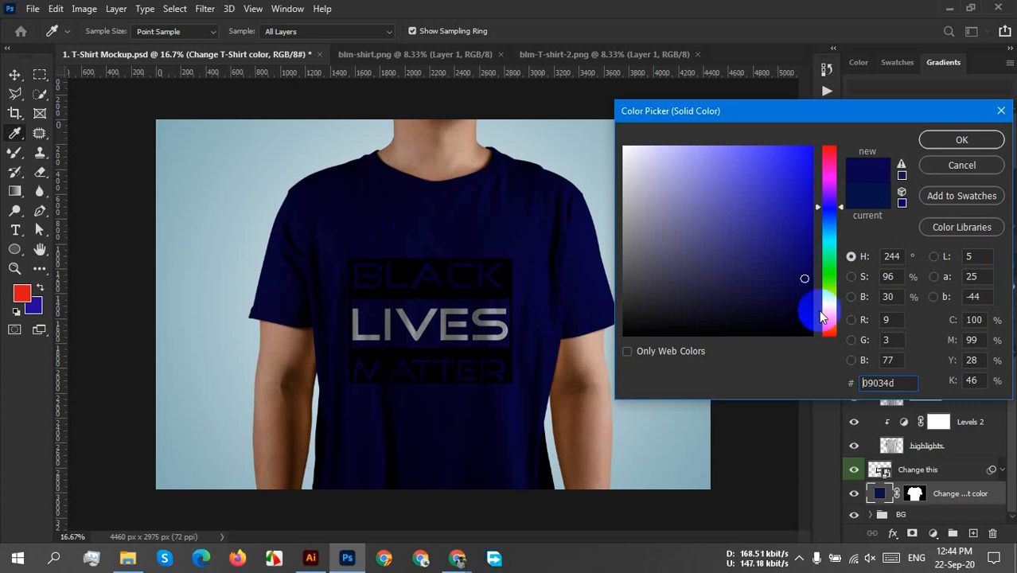
left_click_drag(825, 322, 841, 310)
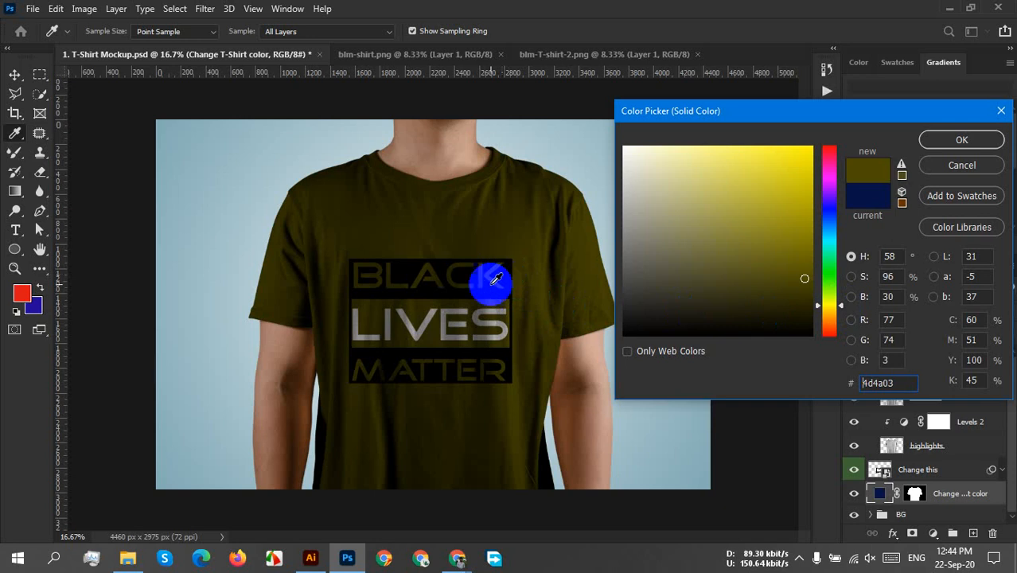
left_click_drag(804, 278, 799, 215)
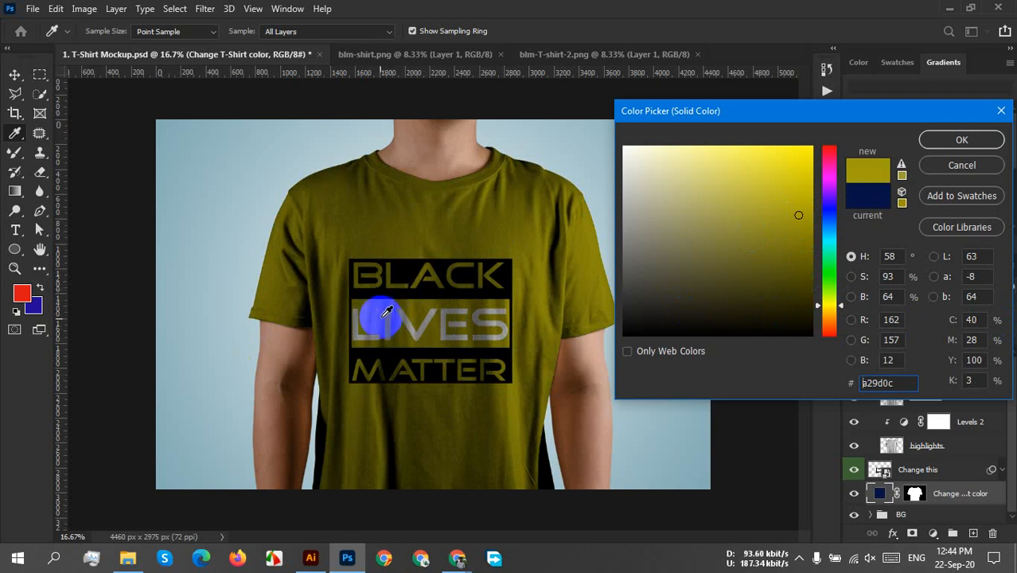
left_click(791, 249)
left_click_drag(790, 250, 791, 251)
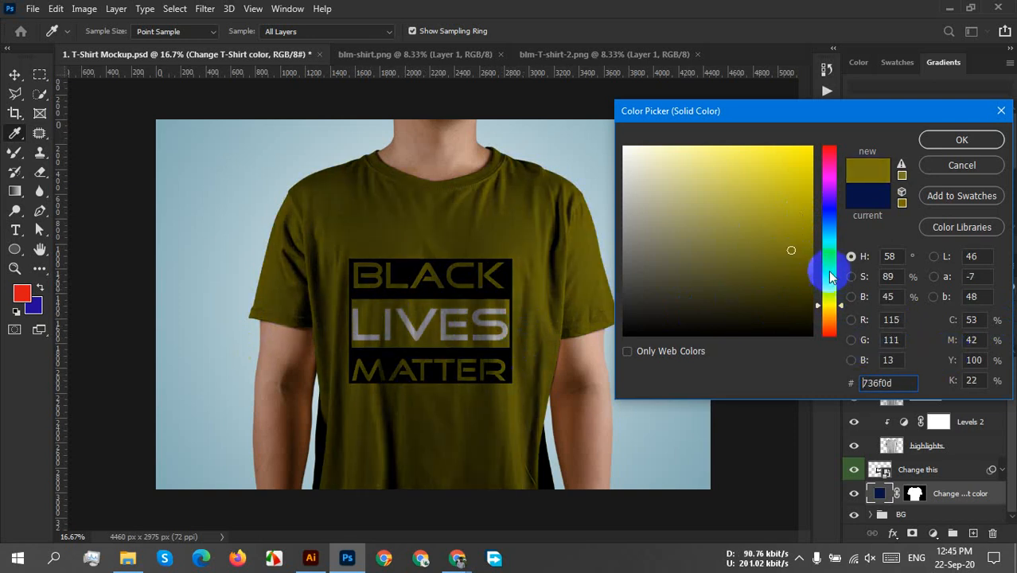
Try brown 73250d, orange ff3c00, green and red ff0000 as the shirt colour, and discard the colour change.
left_click(830, 324)
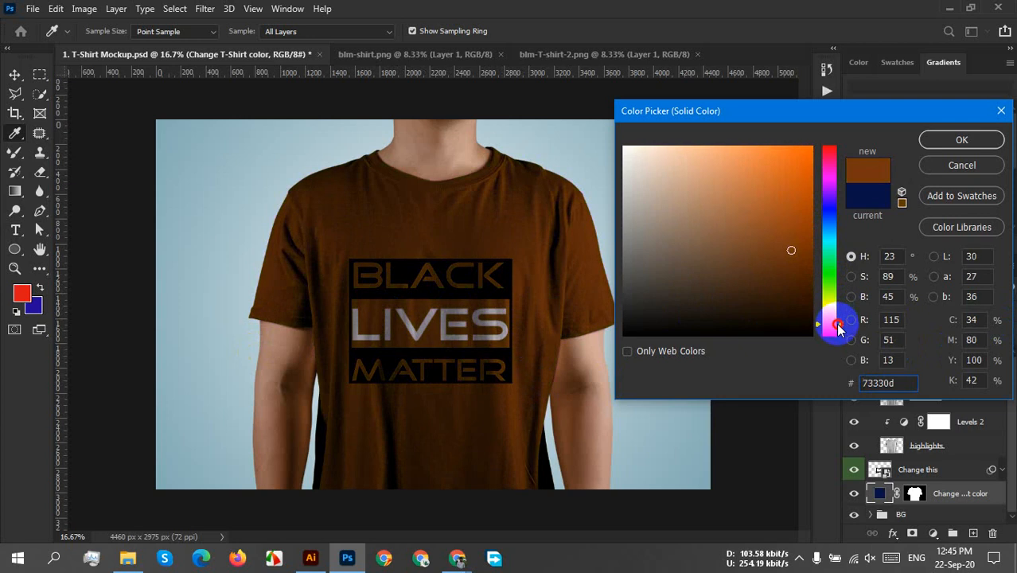
left_click_drag(837, 324, 831, 333)
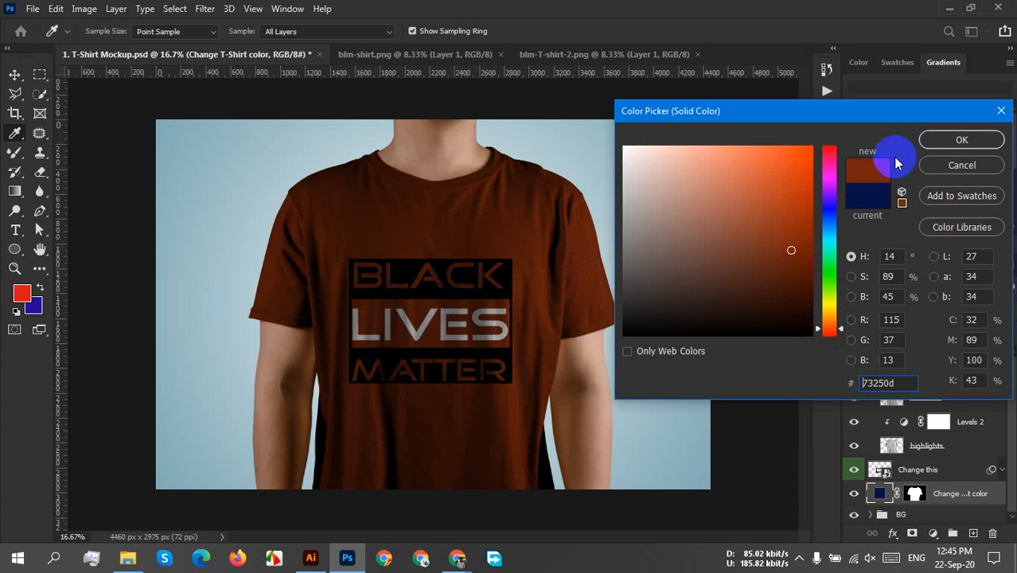
left_click(807, 168)
left_click_drag(807, 168, 822, 143)
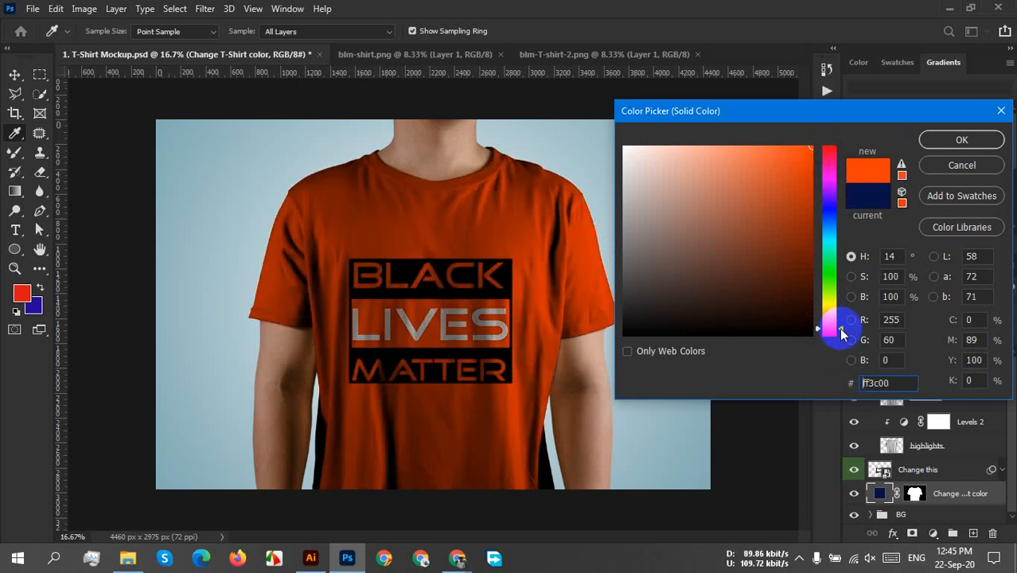
mouse_move(834, 326)
left_mouse_down()
mouse_move(832, 277)
mouse_move(845, 265)
mouse_move(846, 286)
left_mouse_up()
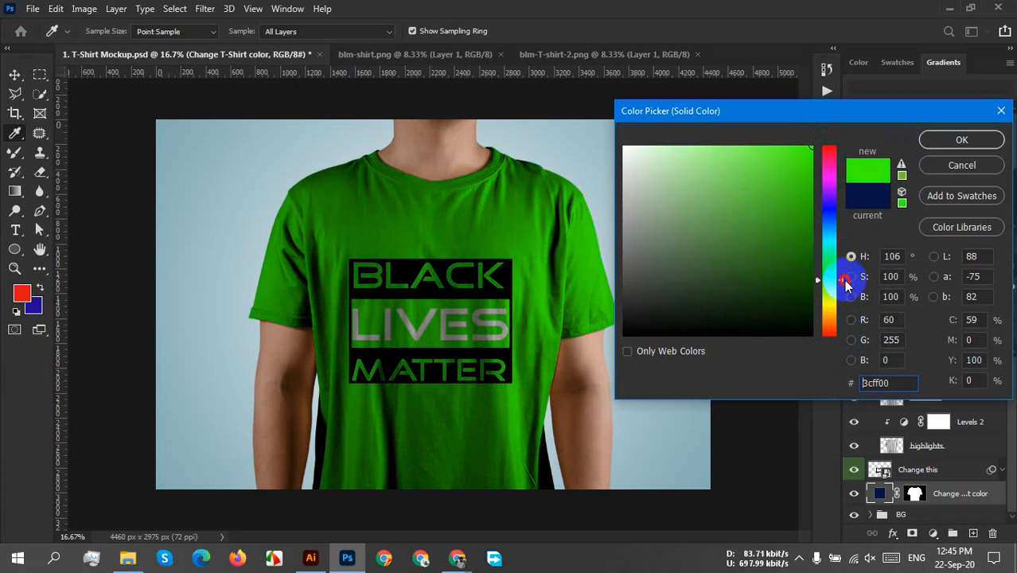
mouse_move(850, 280)
left_mouse_down()
mouse_move(867, 193)
mouse_move(864, 141)
mouse_move(869, 202)
mouse_move(878, 140)
left_mouse_up()
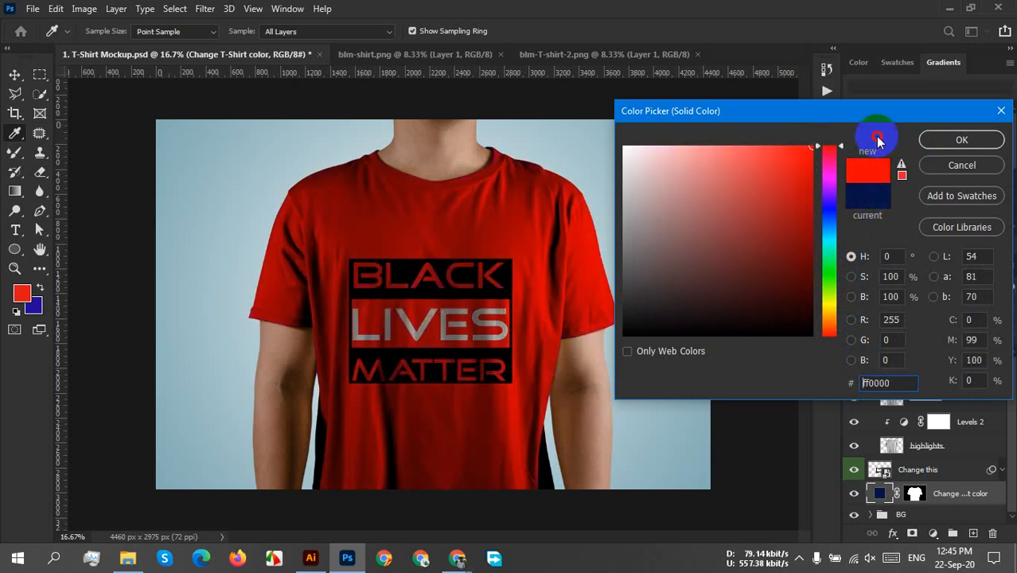
left_click(975, 168)
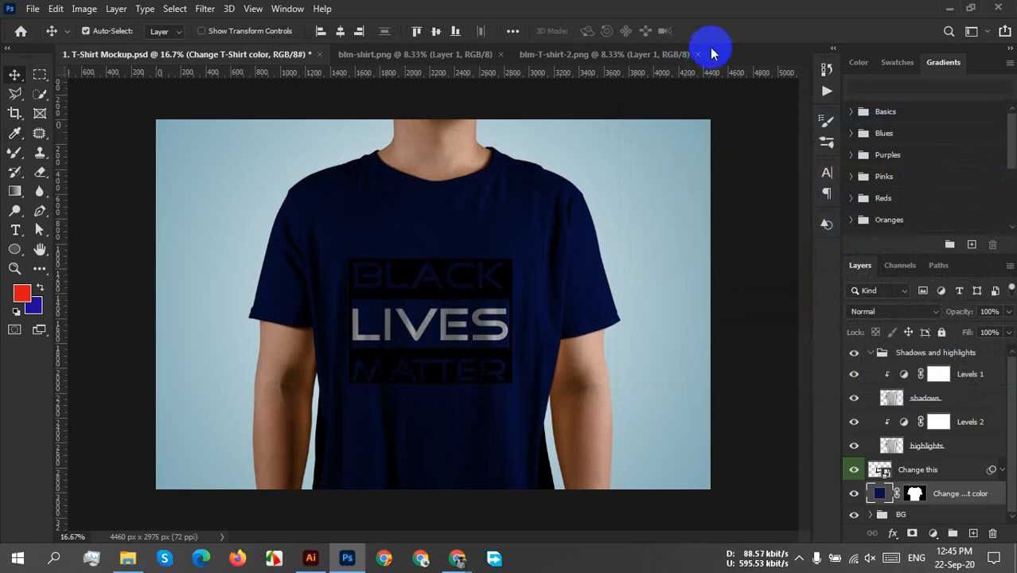
Close the blm-T-shirt-2.png document and switch to Illustrator.
left_click(697, 54)
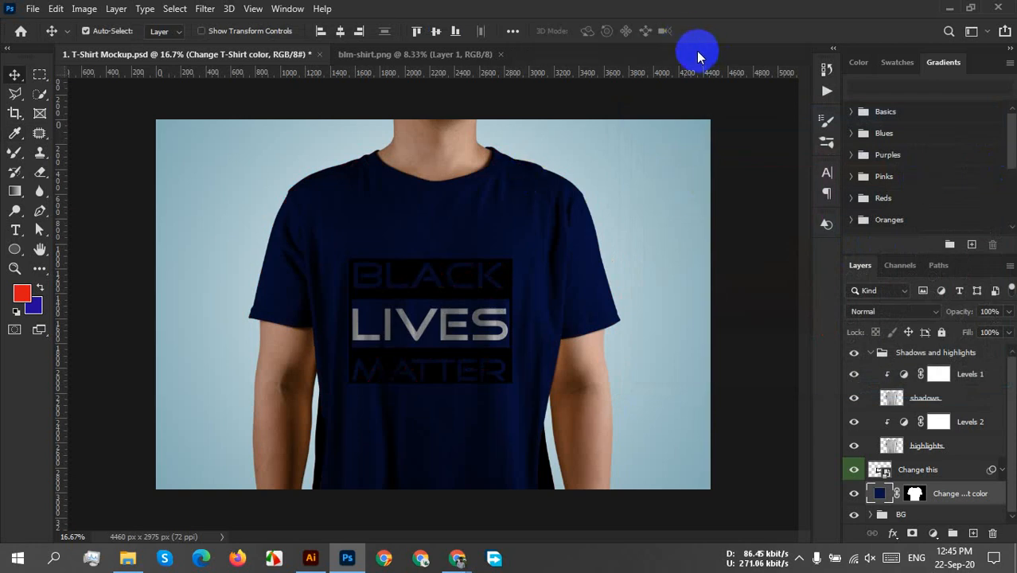
left_click(311, 557)
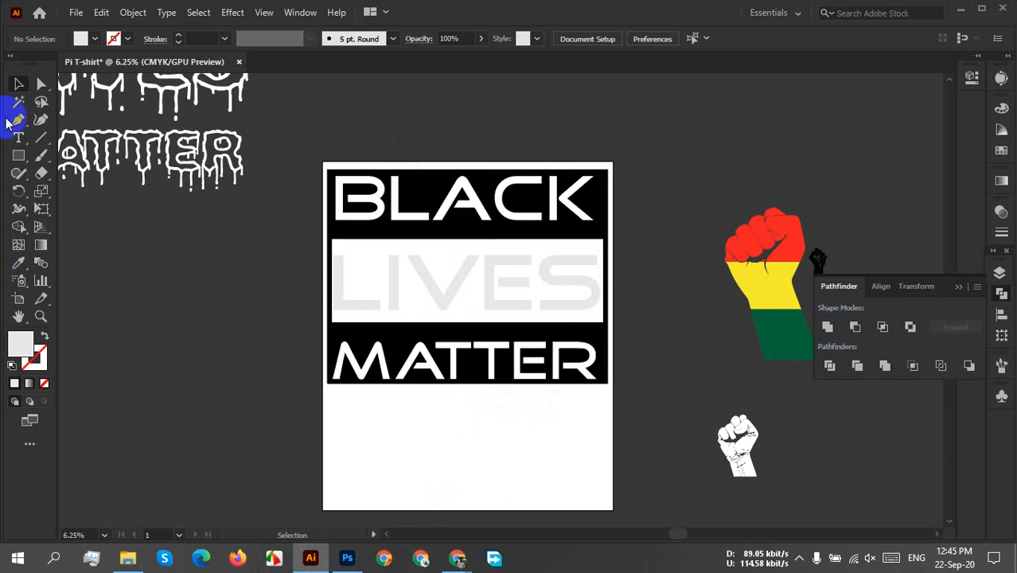
Try to reduce the height of the BLACK LIVES MATTER group by raising its lower edge, and undo the resize.
left_click(16, 82)
left_click_drag(472, 366, 474, 396)
scroll(487, 436, "up", 2)
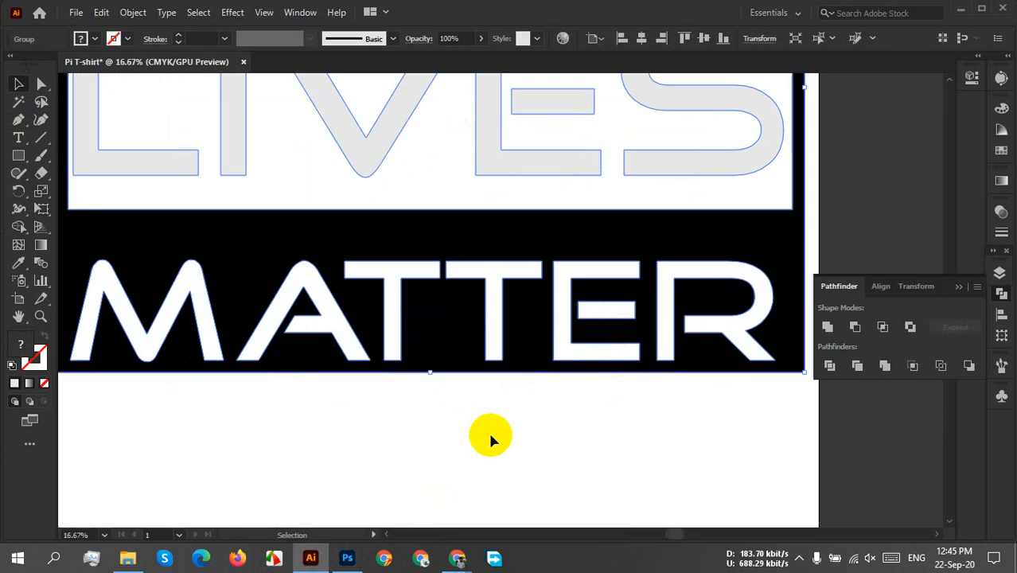
scroll(457, 383, "down", 1)
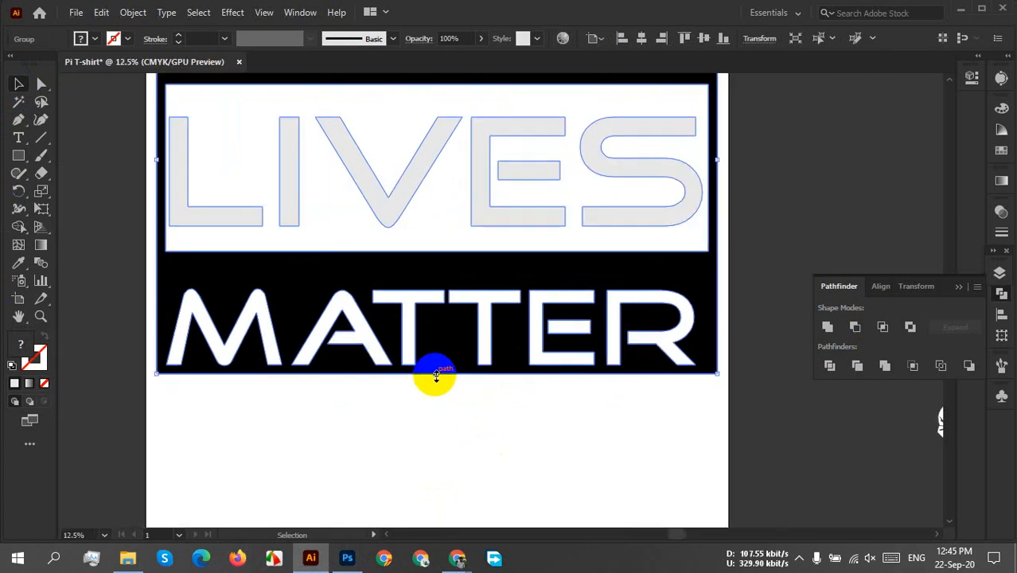
left_click(437, 402)
left_click(446, 339)
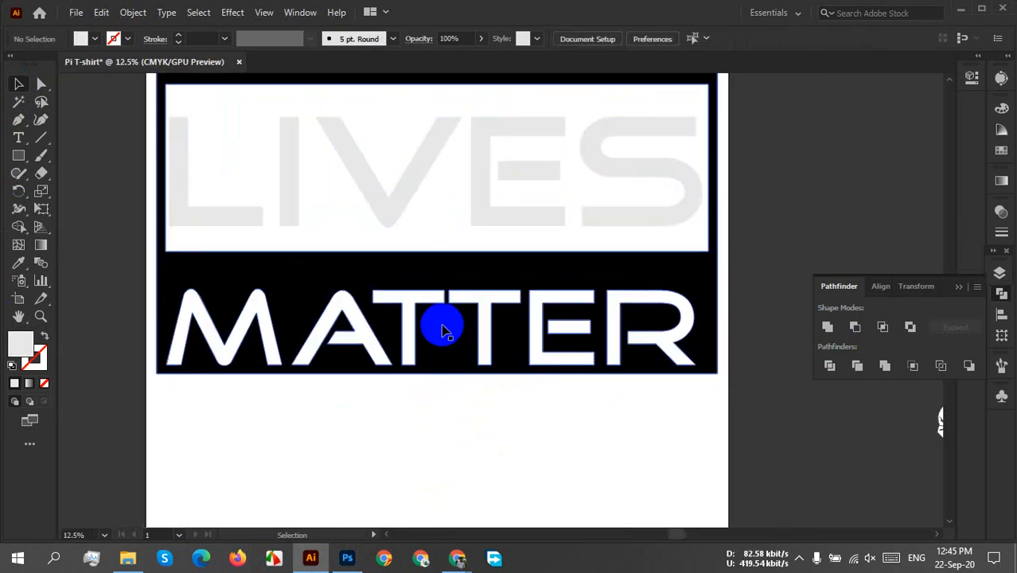
left_click(447, 379)
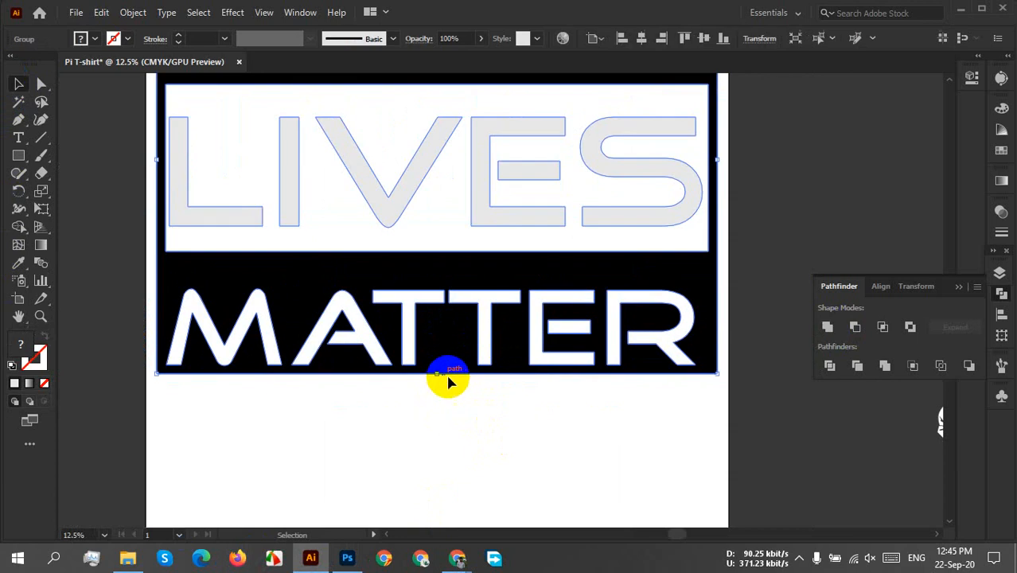
left_click_drag(442, 373, 439, 343)
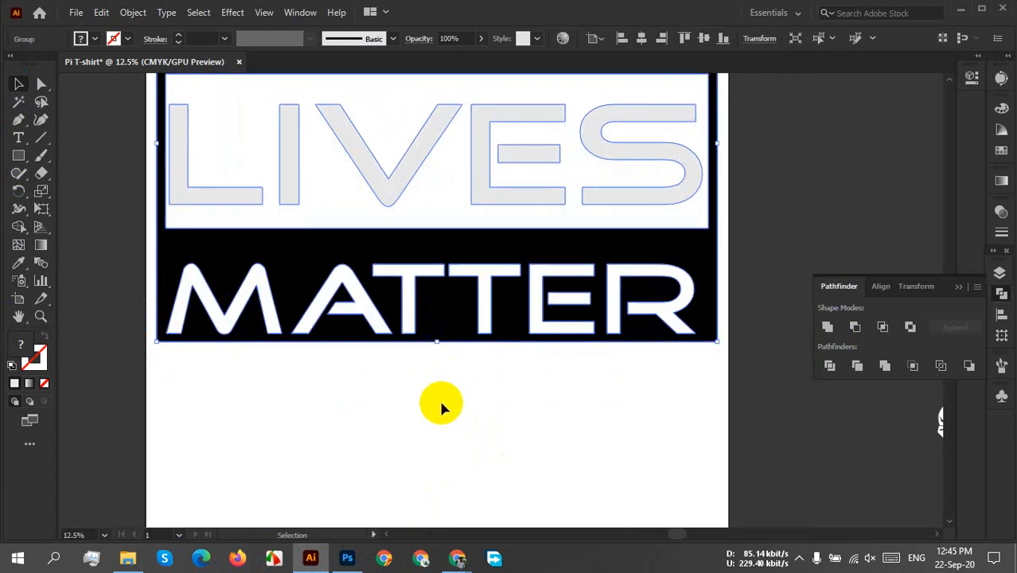
key("ctrl+z")
left_click(278, 420)
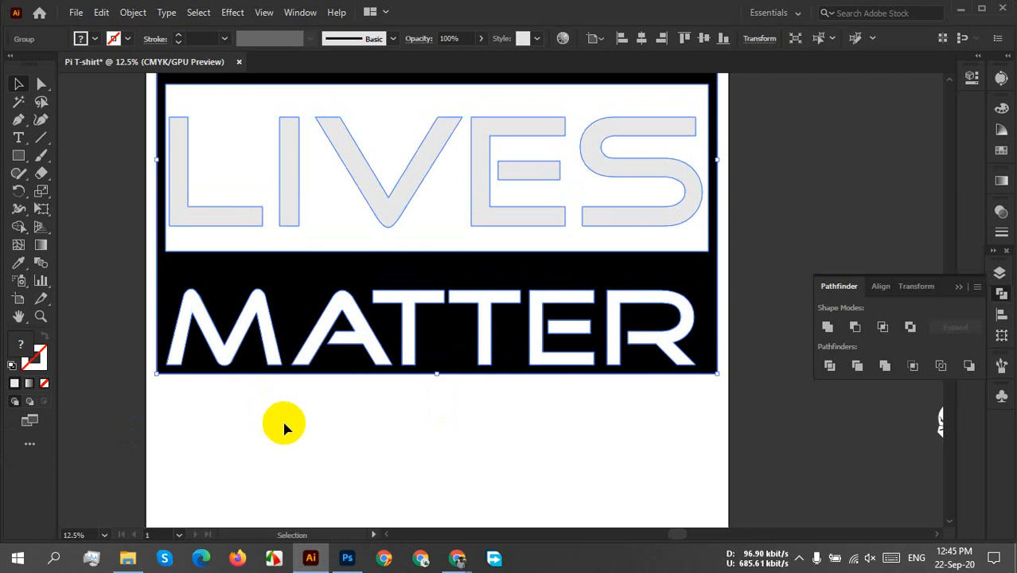
Draw a thin full-width rectangle strip flush under the MATTER block and fill it black with no stroke.
left_click(18, 155)
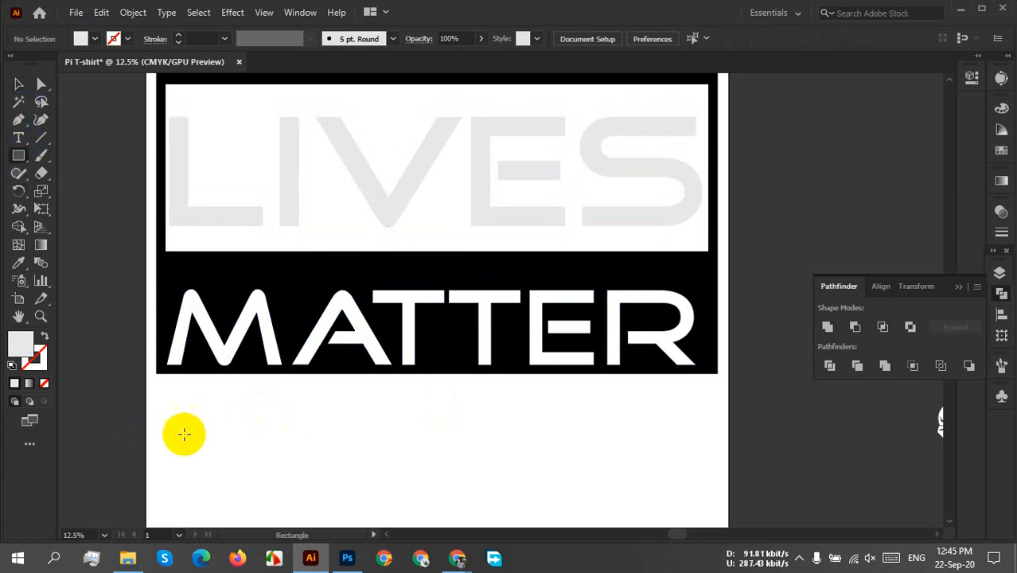
left_click_drag(154, 374, 716, 399)
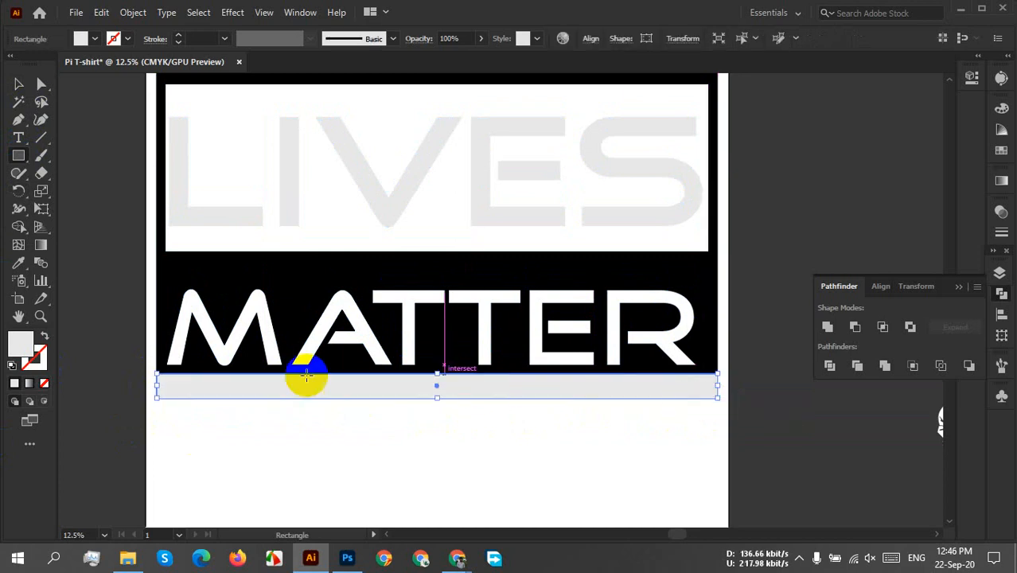
left_click(93, 39)
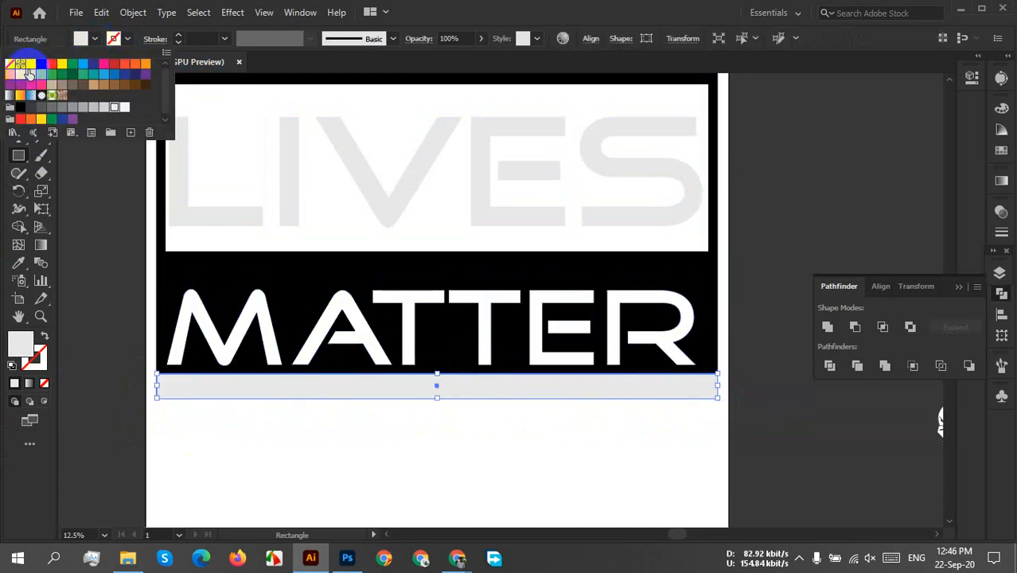
left_click(40, 64)
left_click(529, 415)
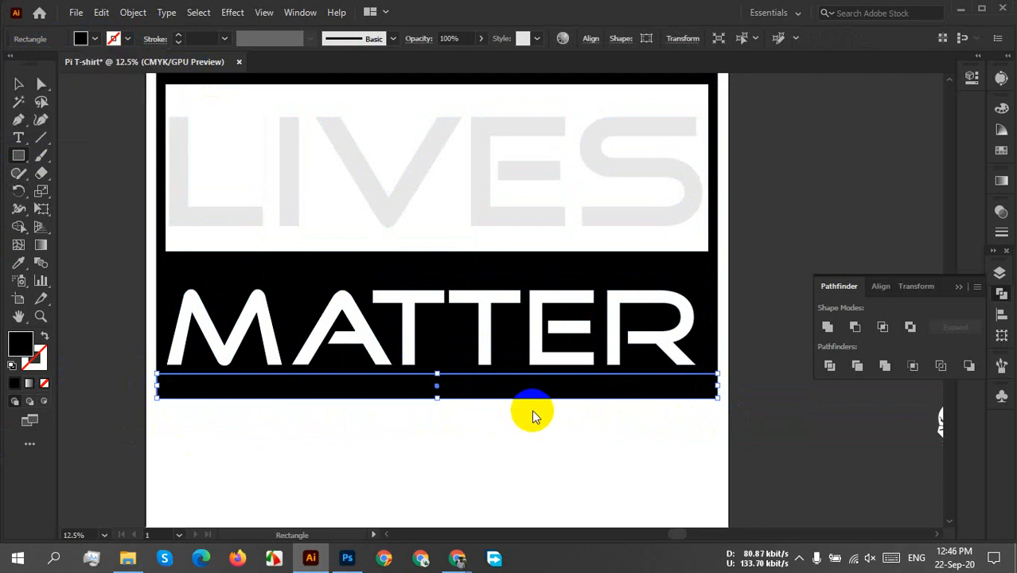
left_click(18, 86)
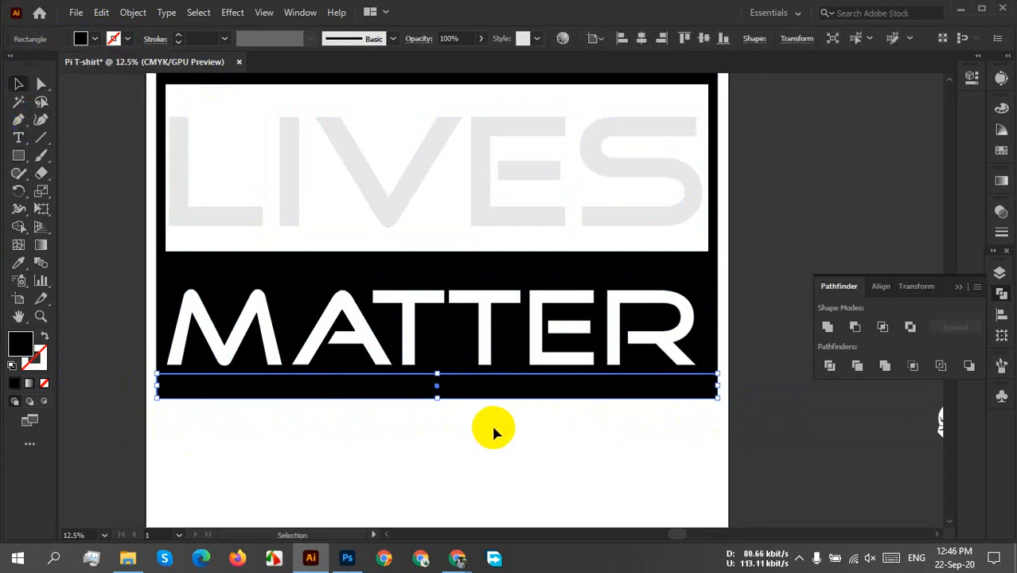
left_click(492, 431)
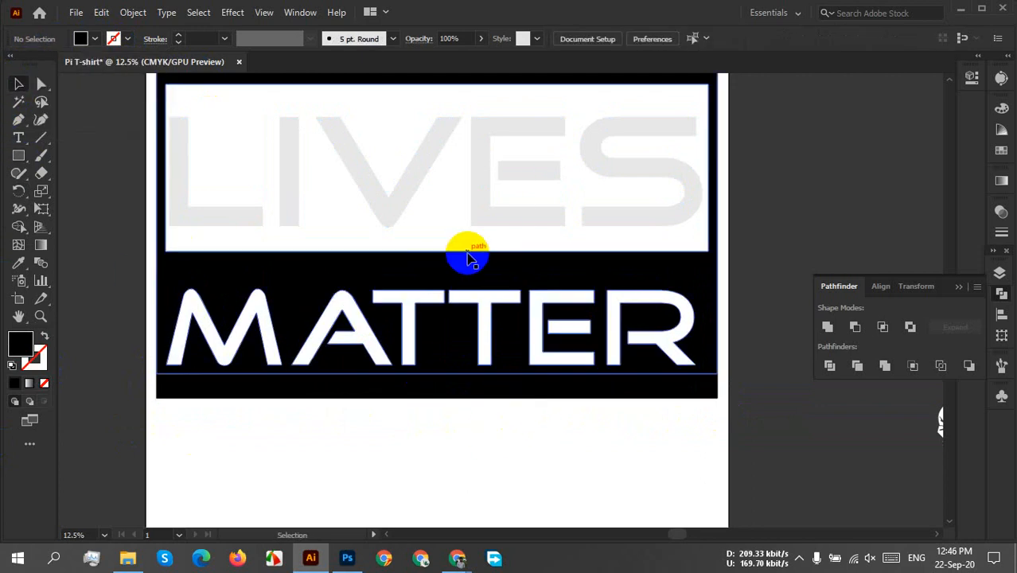
Extend the lower edge of the black strip under MATTER slightly downward to thicken the margin.
left_click(452, 396)
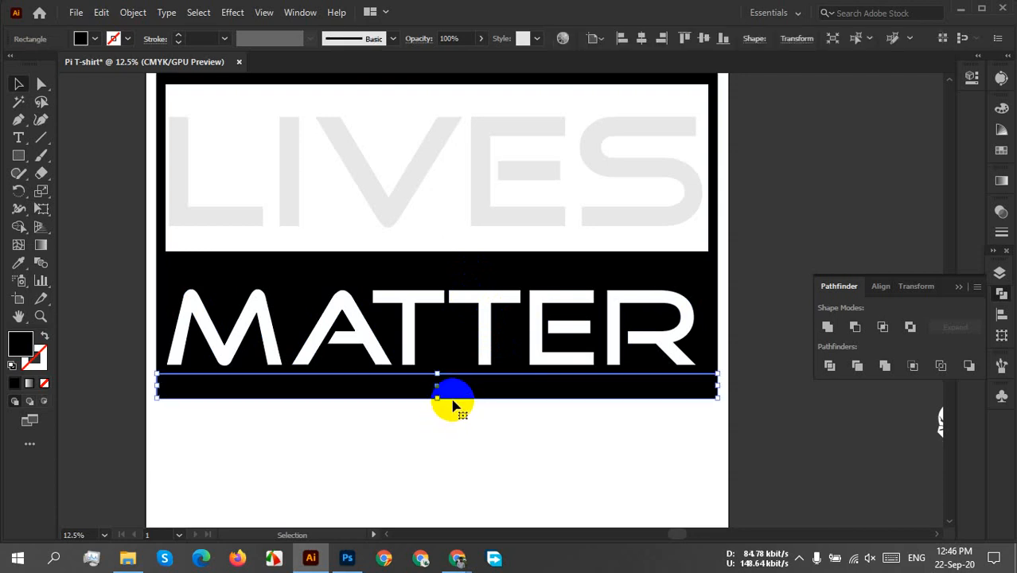
left_click(487, 455)
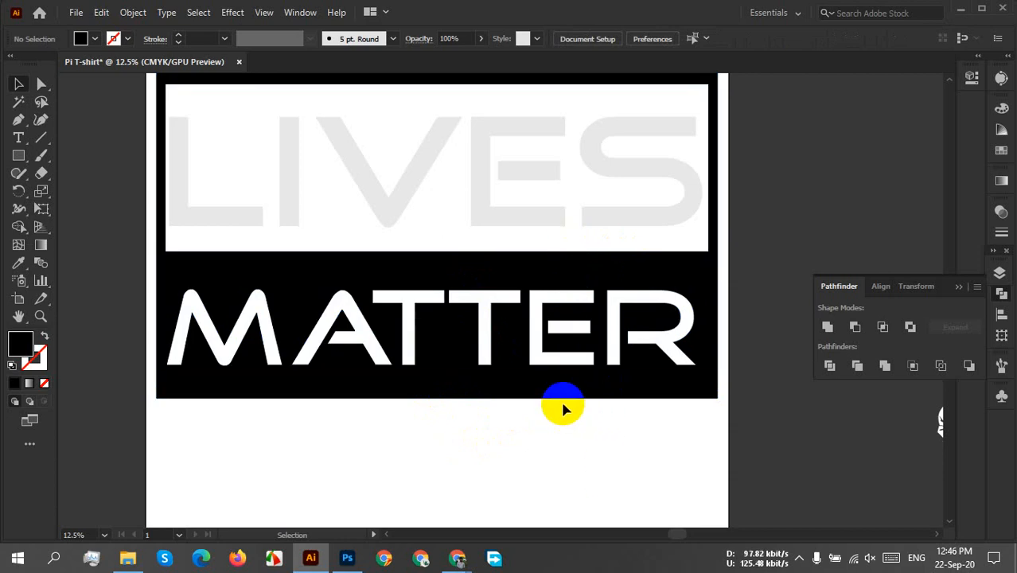
left_click(436, 387)
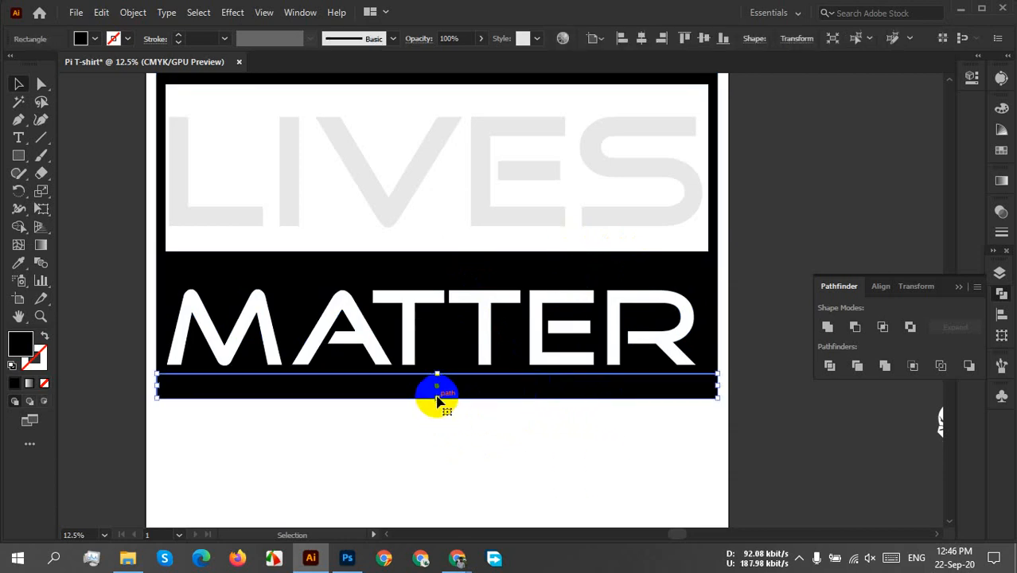
scroll(436, 400, "up", 3)
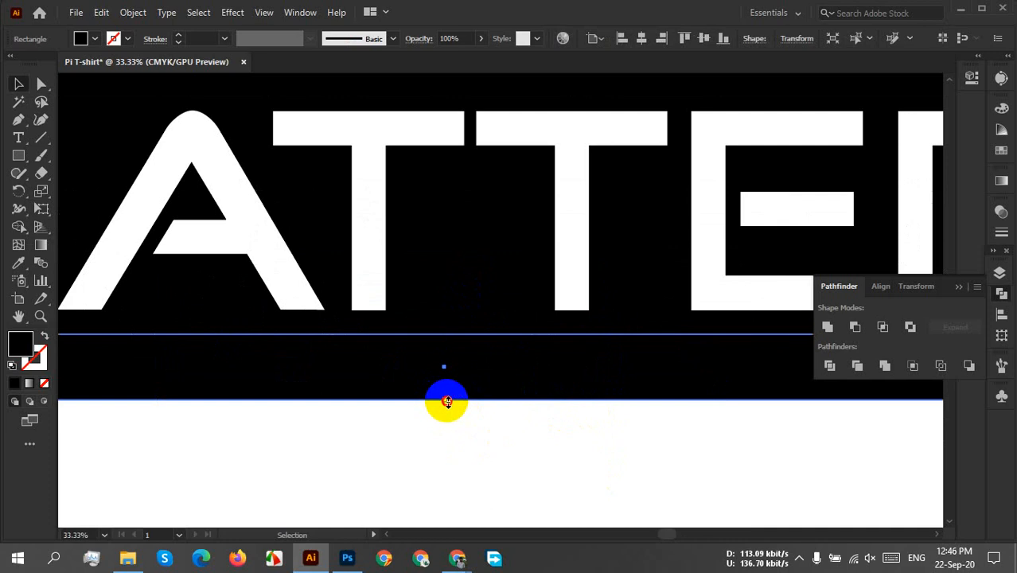
left_click_drag(447, 401, 442, 409)
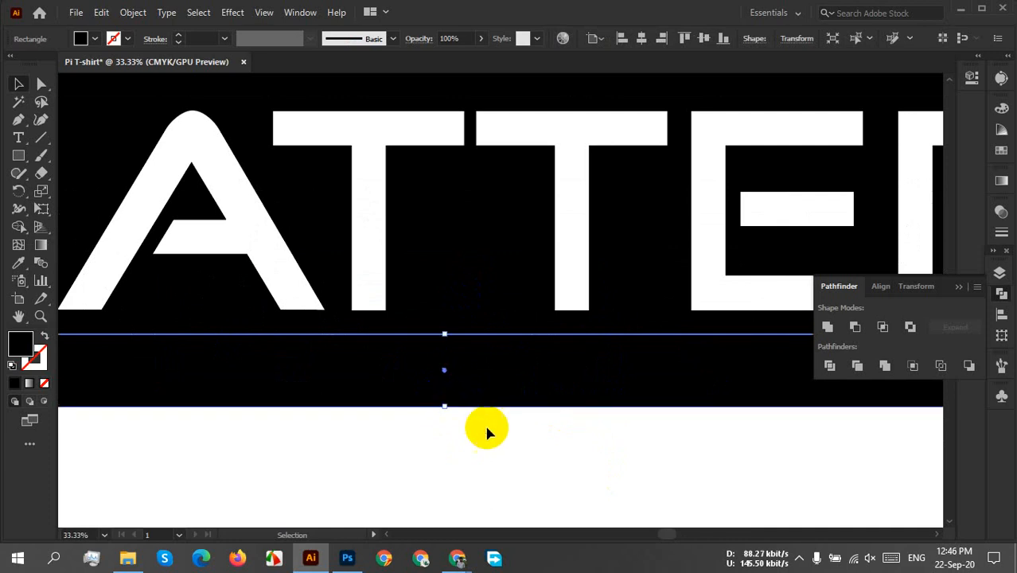
left_click(486, 426)
scroll(487, 430, "down", 3)
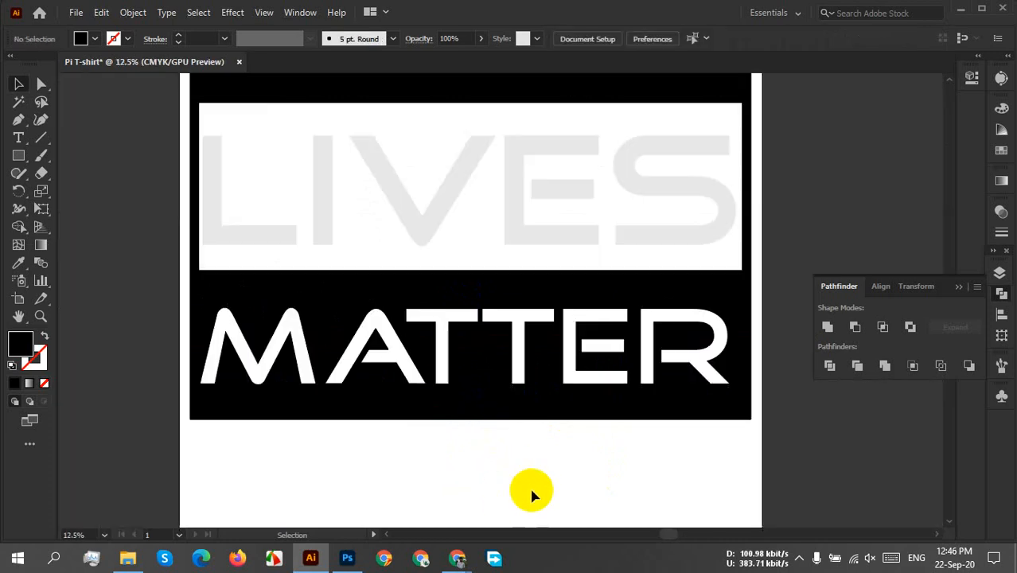
Duplicate the black strip to above BLACK and move the copy flush with the block's upper edge.
scroll(545, 479, "down", 2)
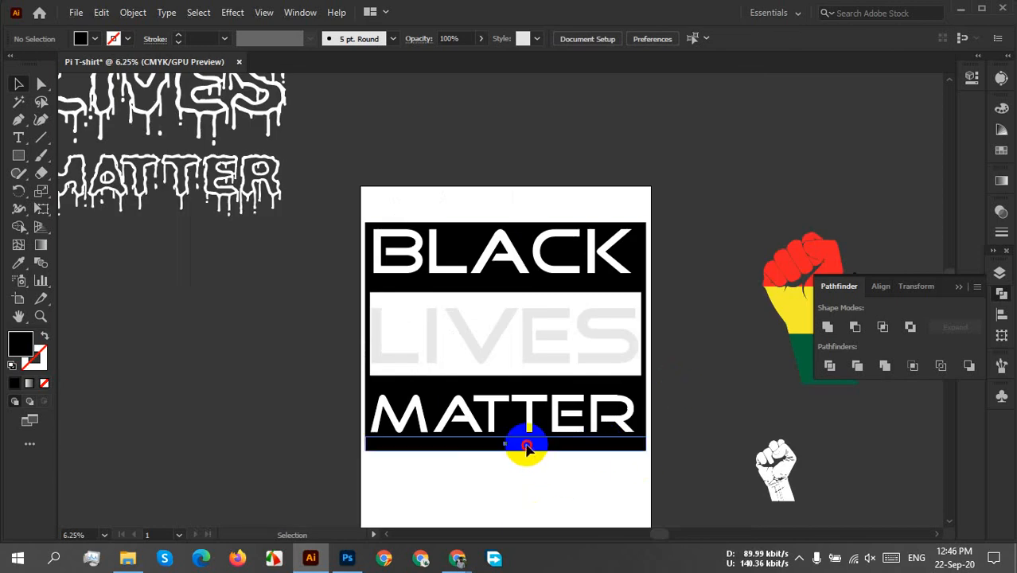
left_click_drag(526, 448, 559, 279)
left_click_drag(984, 5, 538, 220)
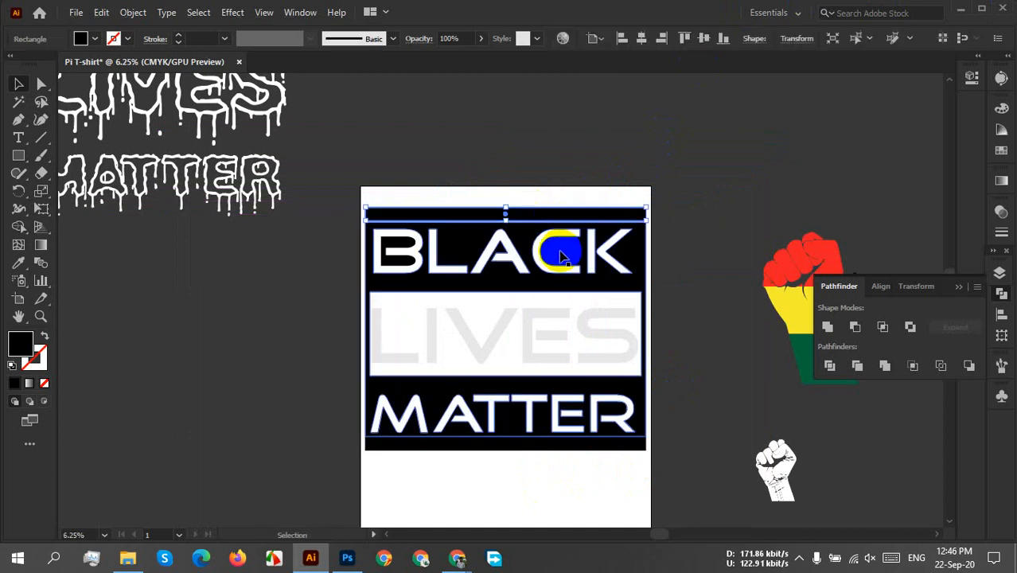
scroll(556, 216, "up", 7)
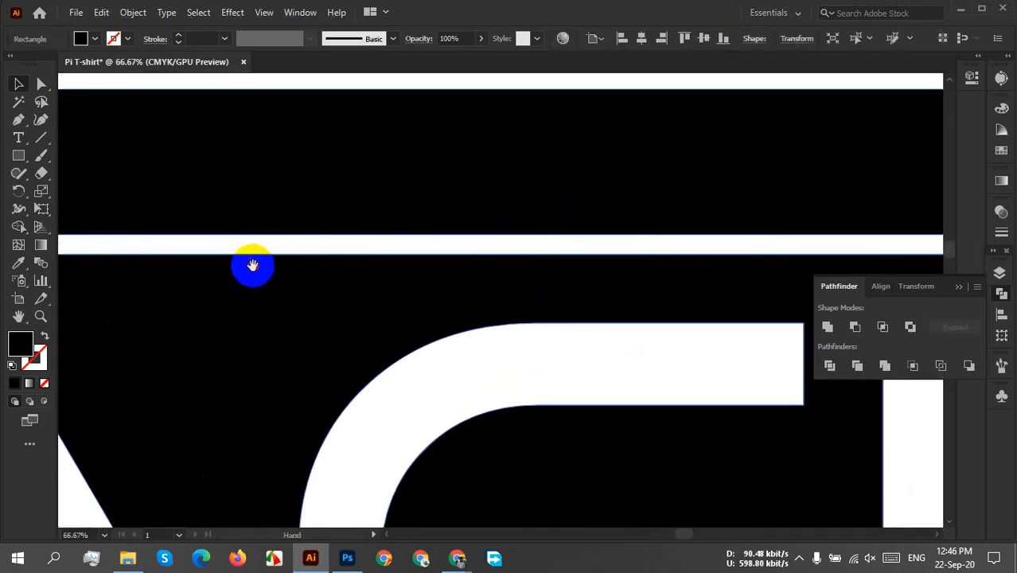
left_click_drag(252, 266, 767, 277)
mouse_move(551, 222)
left_mouse_down()
mouse_move(552, 247)
mouse_move(551, 232)
left_mouse_up()
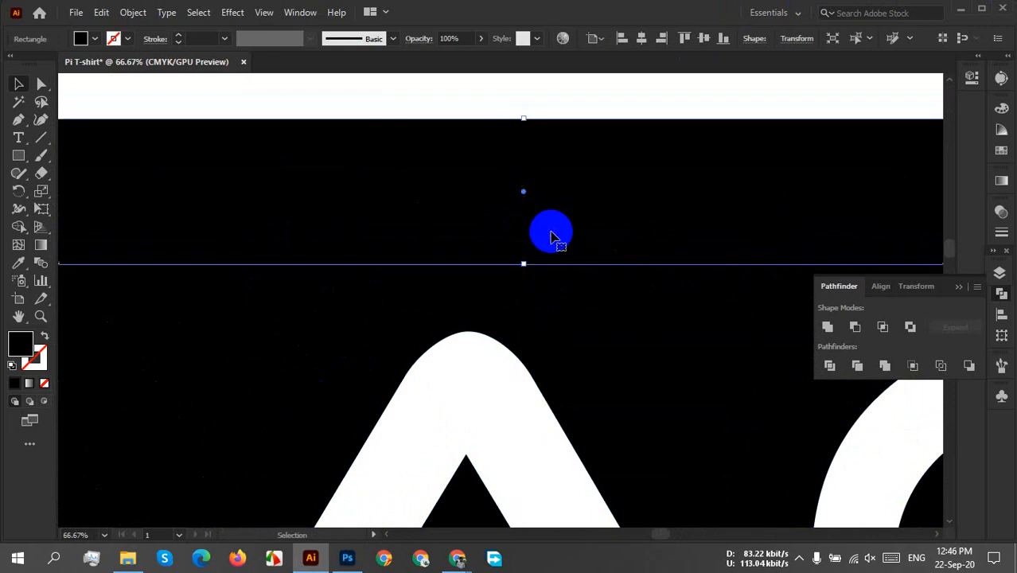
left_click(419, 93)
scroll(460, 187, "down", 6)
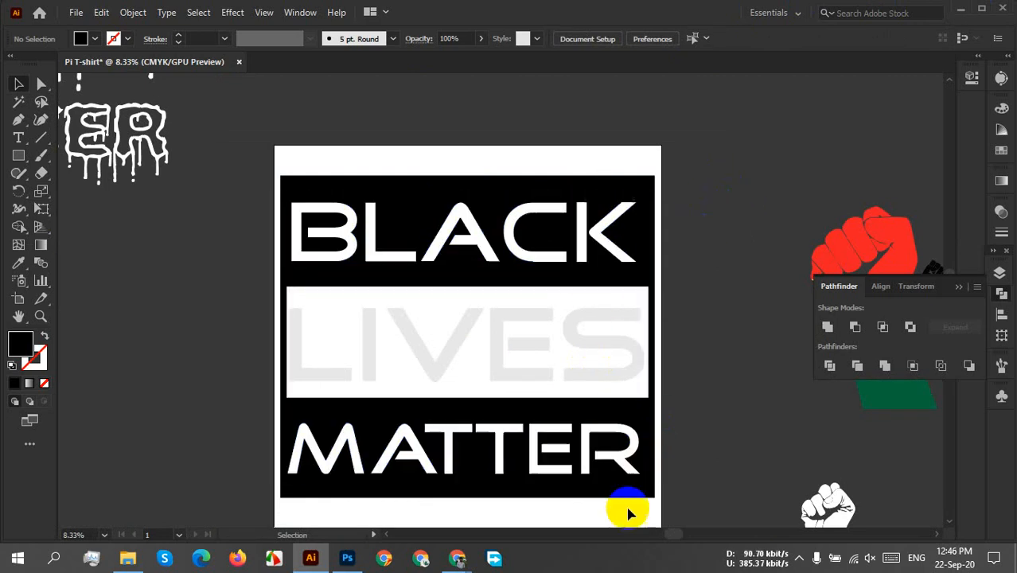
Unite the lower black strip with the BLACK LIVES MATTER block using Pathfinder.
left_click_drag(679, 443, 652, 513)
left_click(827, 327)
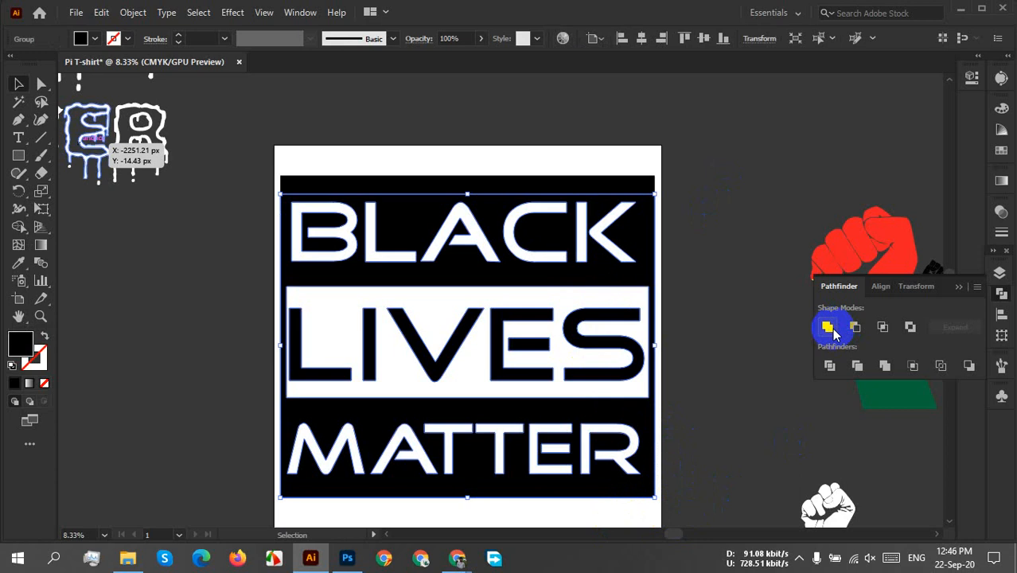
left_click(705, 417)
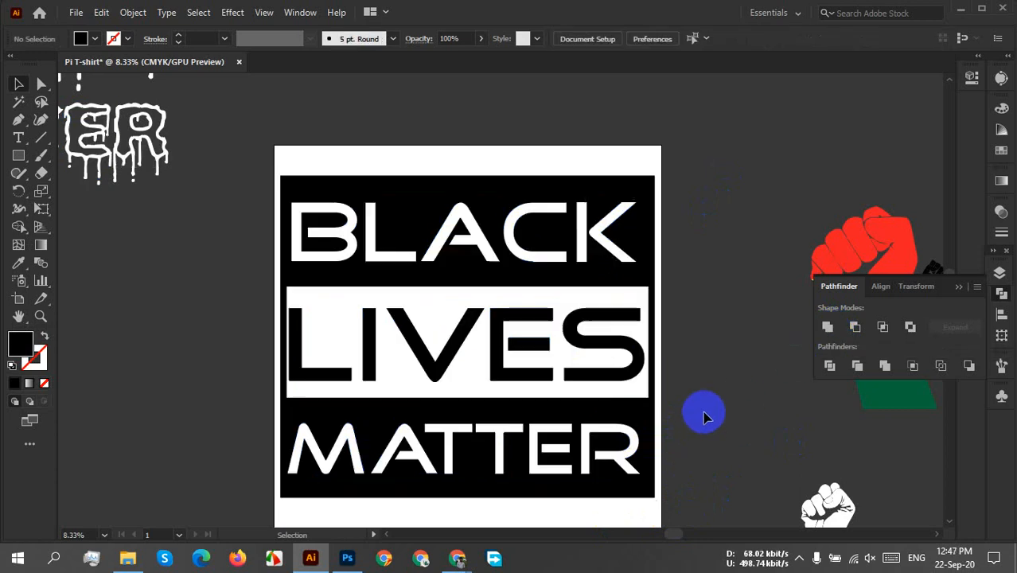
Try moving the united block sideways off the artboard, and undo the move.
left_click_drag(586, 345, 762, 340)
left_click(801, 139)
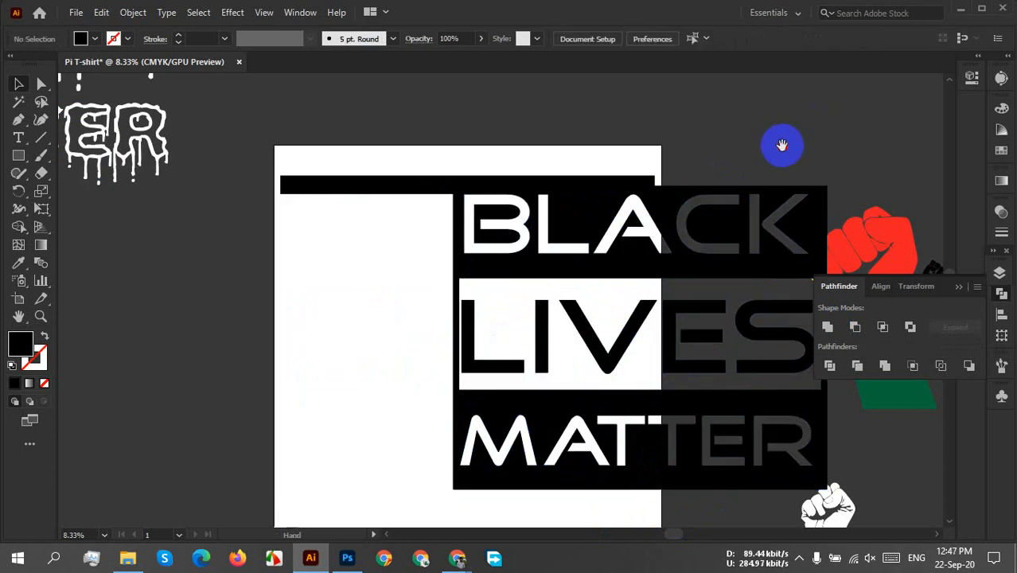
left_click_drag(782, 145, 724, 150)
key("ctrl+z")
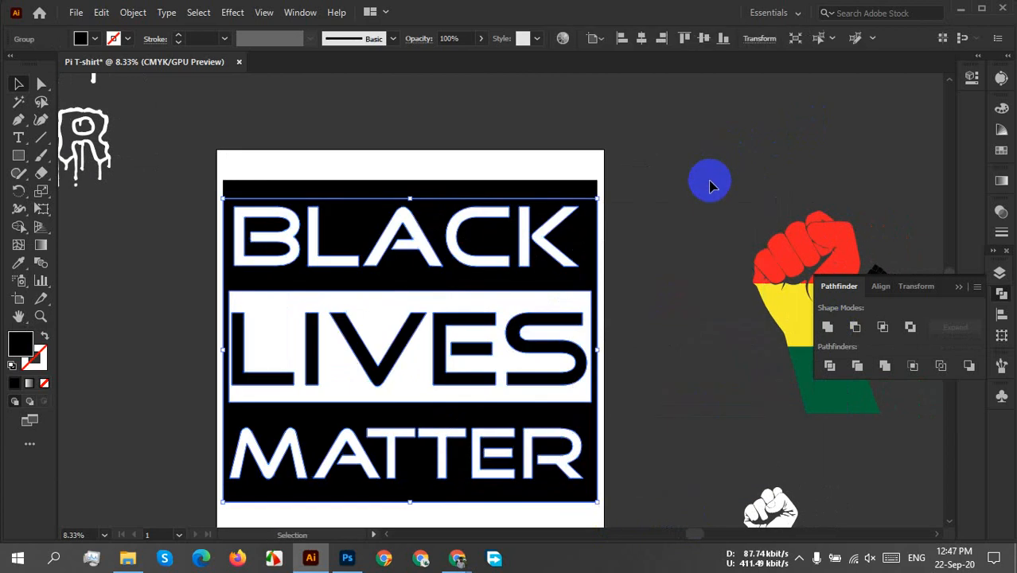
Unite the upper black strip with the BLACK LIVES MATTER block using Pathfinder.
left_click(629, 170)
left_click_drag(626, 169, 594, 218)
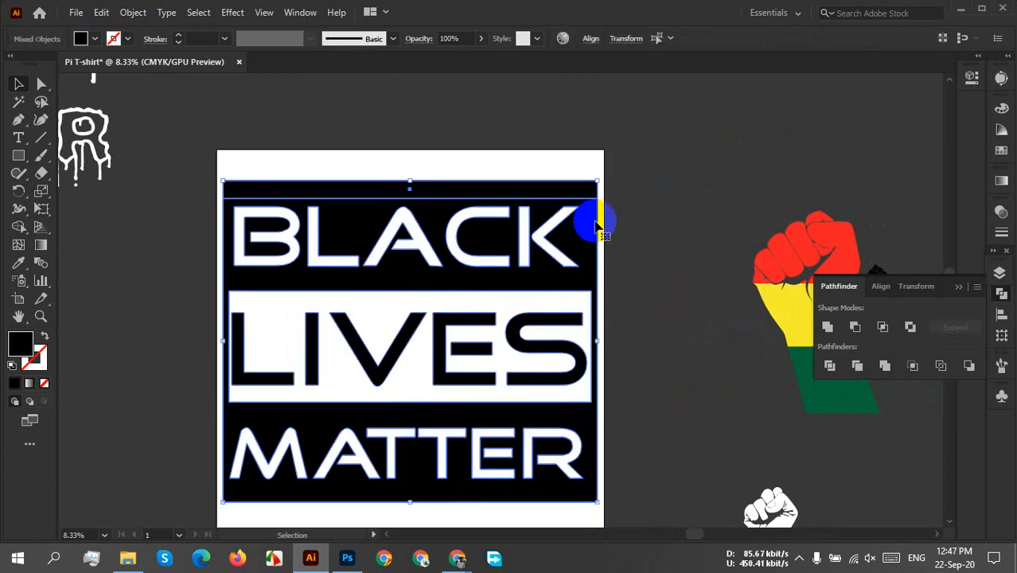
left_click(828, 328)
left_click(739, 180)
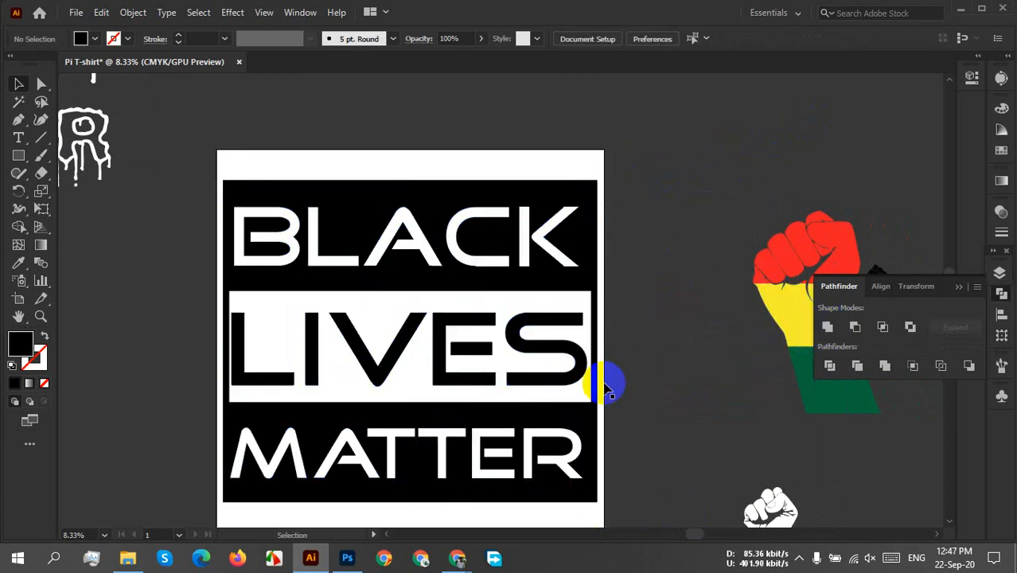
Ungroup the united BLACK LIVES MATTER artwork so the frame and the LIVES letters are separate objects.
left_click(573, 361)
right_click(574, 361)
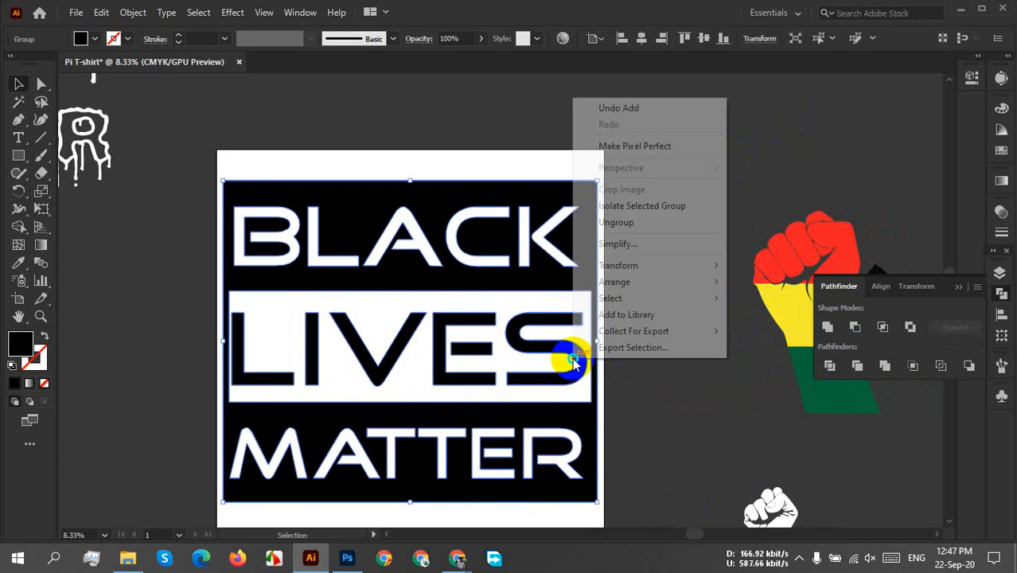
left_click(660, 241)
left_click(623, 213)
left_click(581, 194)
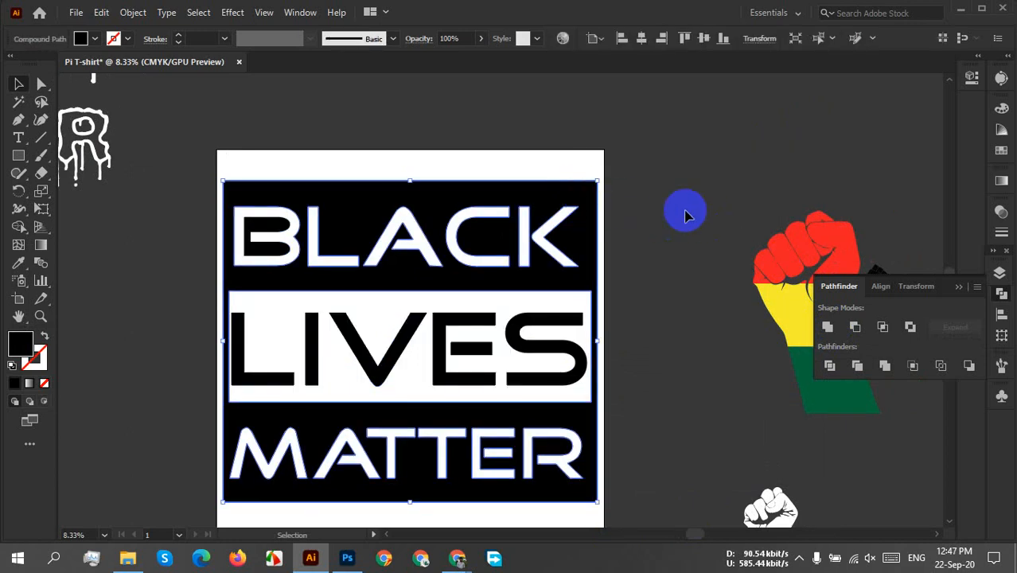
left_click(685, 213)
left_click(571, 358)
left_click(460, 356, "shift")
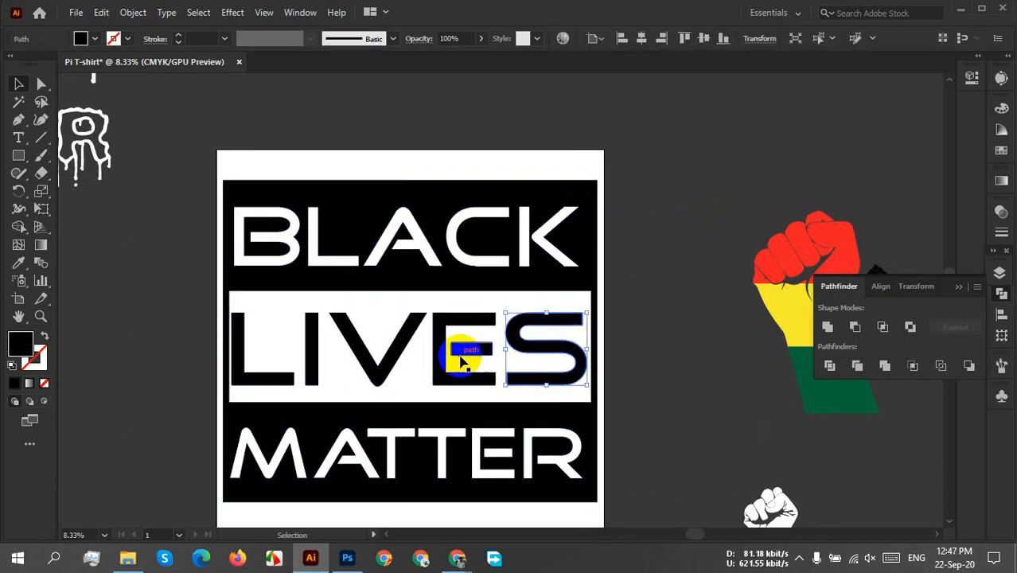
left_click(404, 355, "shift")
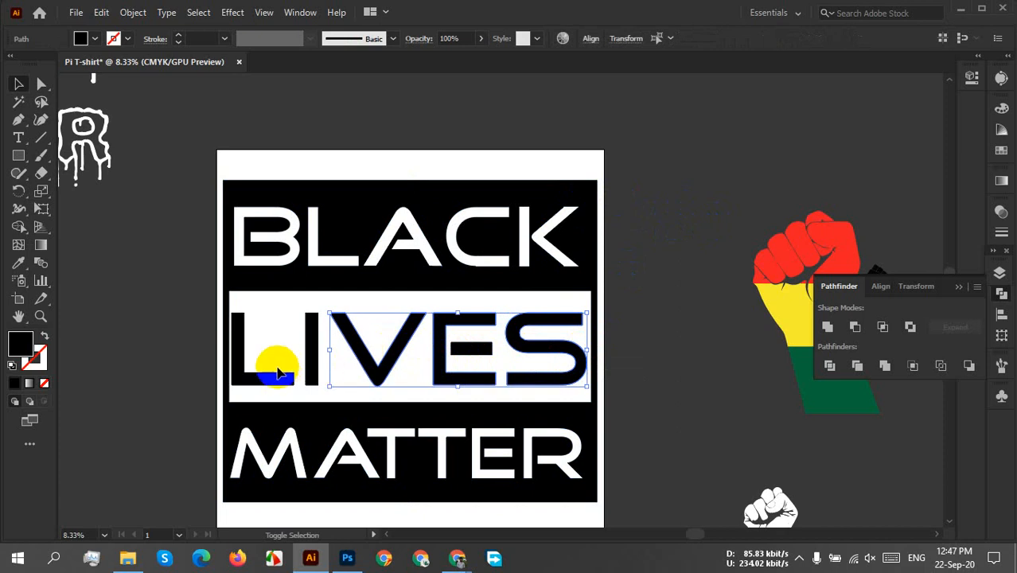
left_click(314, 363, "shift")
left_click(274, 379, "shift")
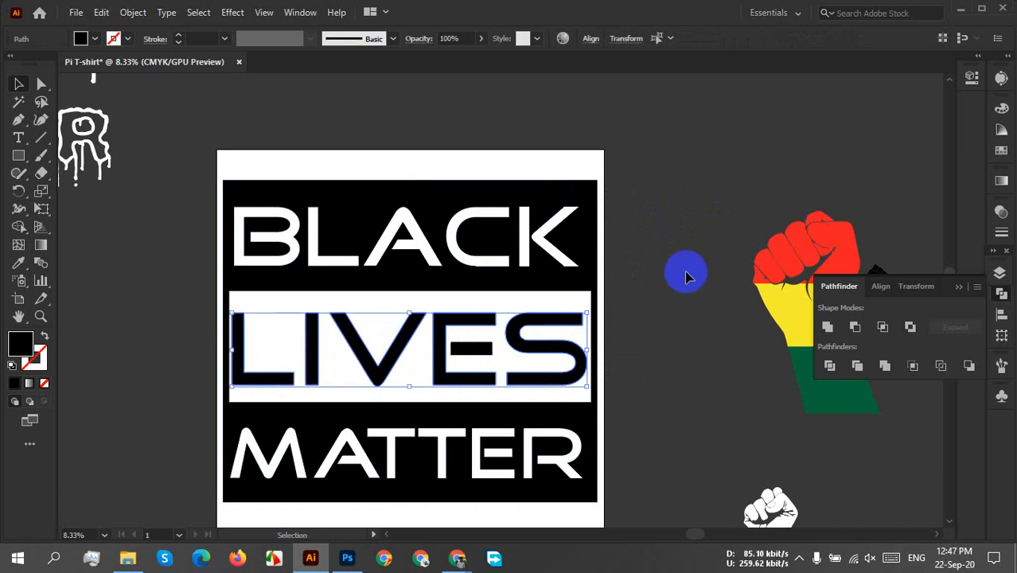
left_click(655, 296)
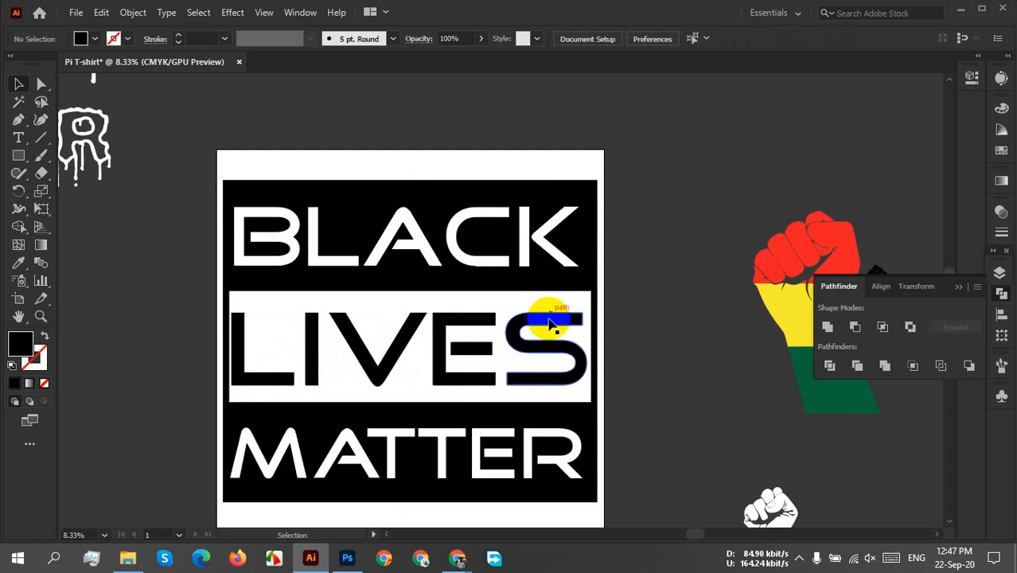
Select the black letters L, I, V, E and S in the white band and group them.
left_click(295, 377)
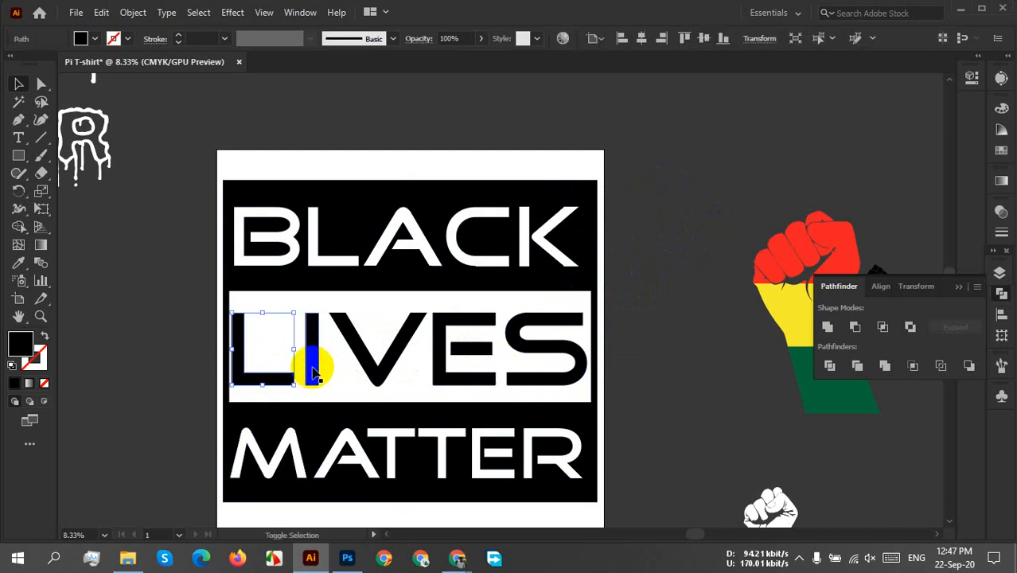
left_click(312, 366, "shift")
left_click(360, 358, "shift")
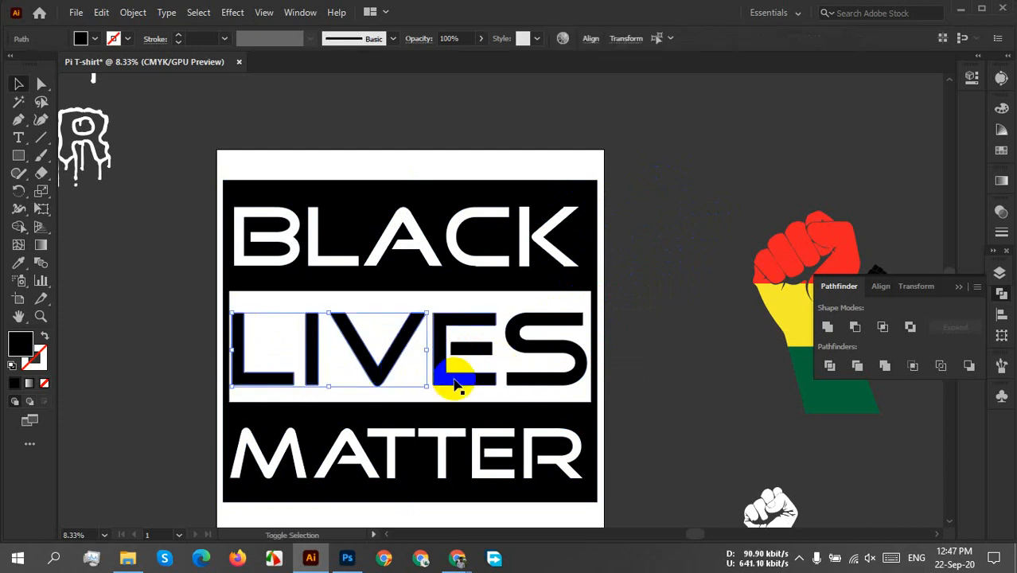
left_click(456, 387, "shift")
left_click(557, 384, "shift")
right_click(546, 386)
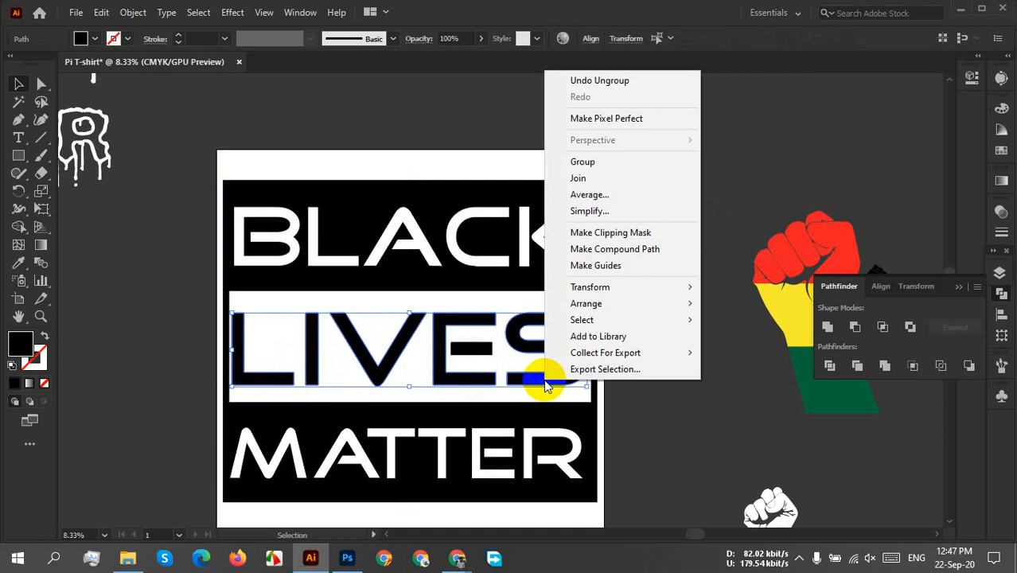
left_click(583, 162)
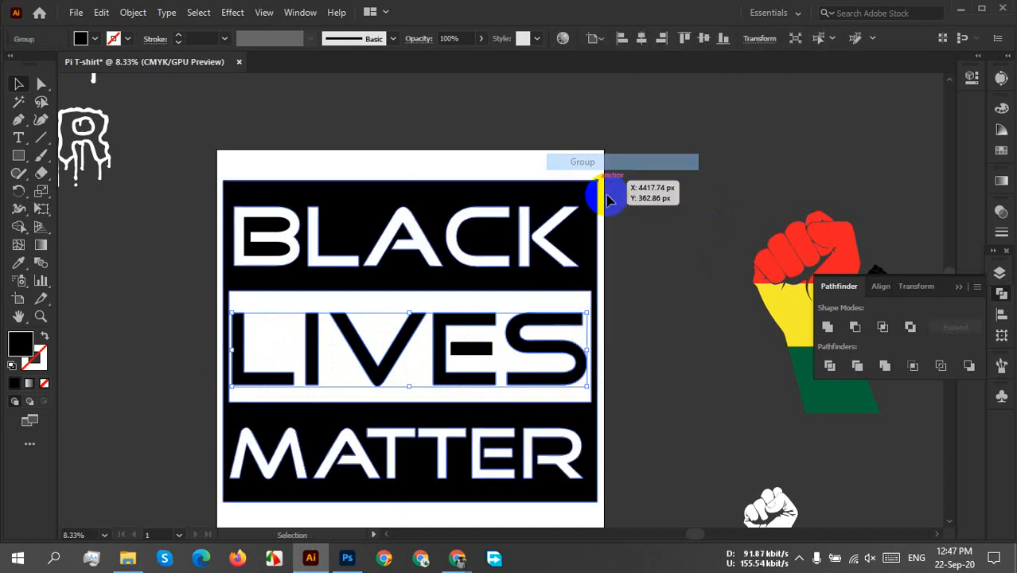
Select the whole BLACK LIVES MATTER artwork, group it and deselect it.
left_click(640, 242)
left_click_drag(637, 183, 515, 453)
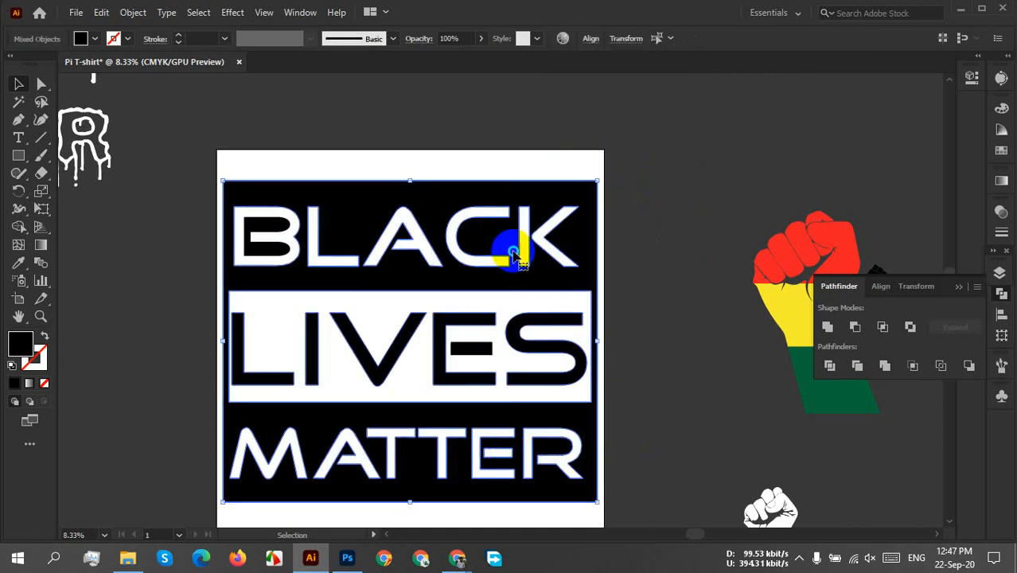
right_click(515, 255)
left_click(570, 356)
left_click(585, 334)
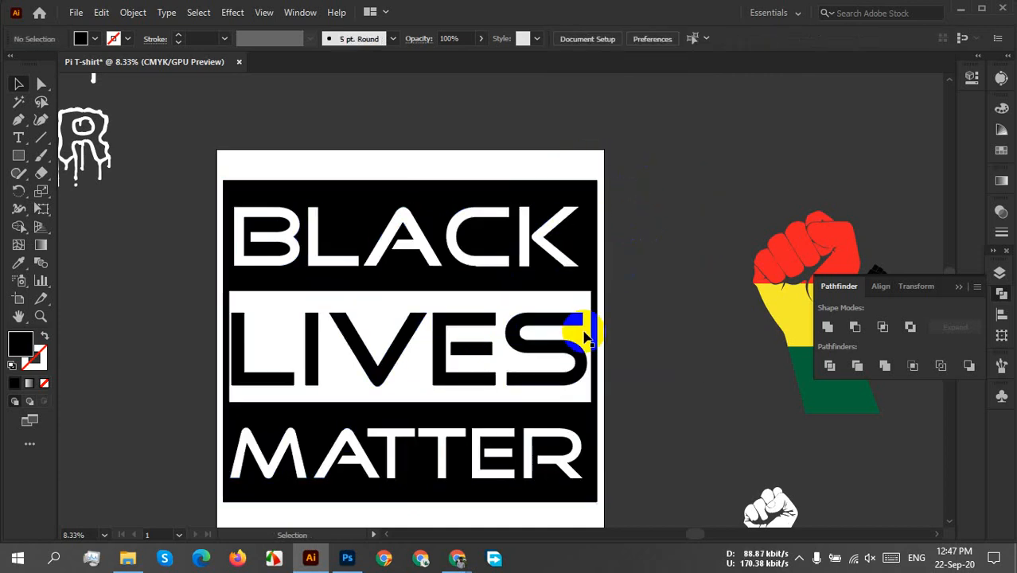
left_click_drag(585, 334, 704, 278)
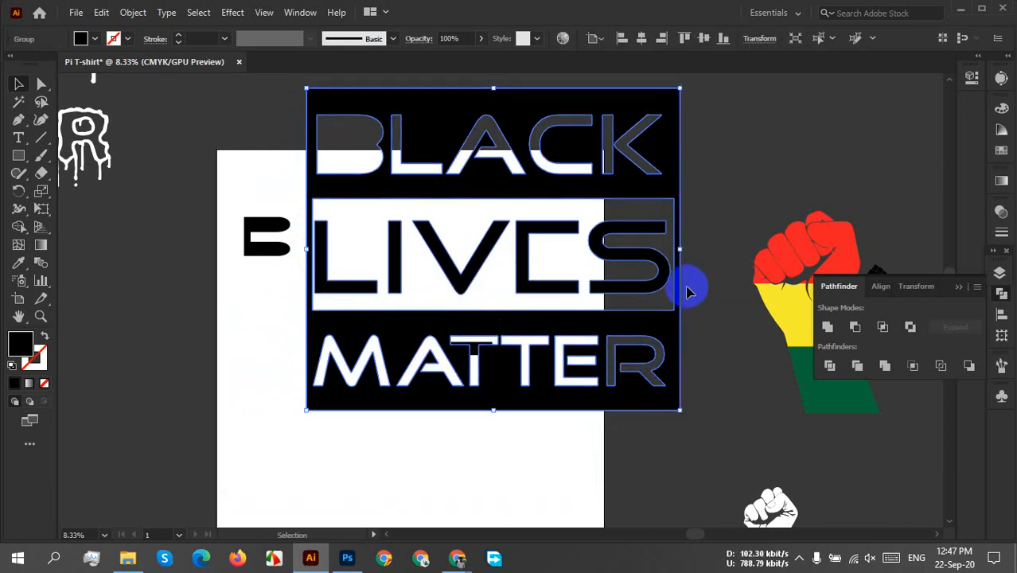
key("Delete")
key("ctrl+z")
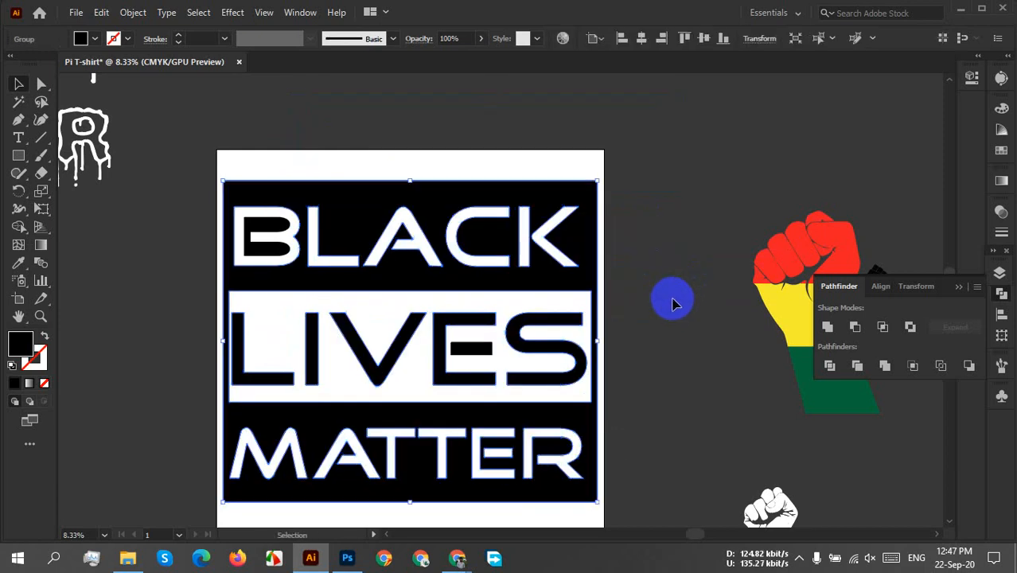
Select all the BLACK LIVES MATTER artwork, including the loose inner letter pieces, group it and deselect it.
left_click(672, 304)
left_click_drag(148, 136, 634, 527)
right_click(372, 241)
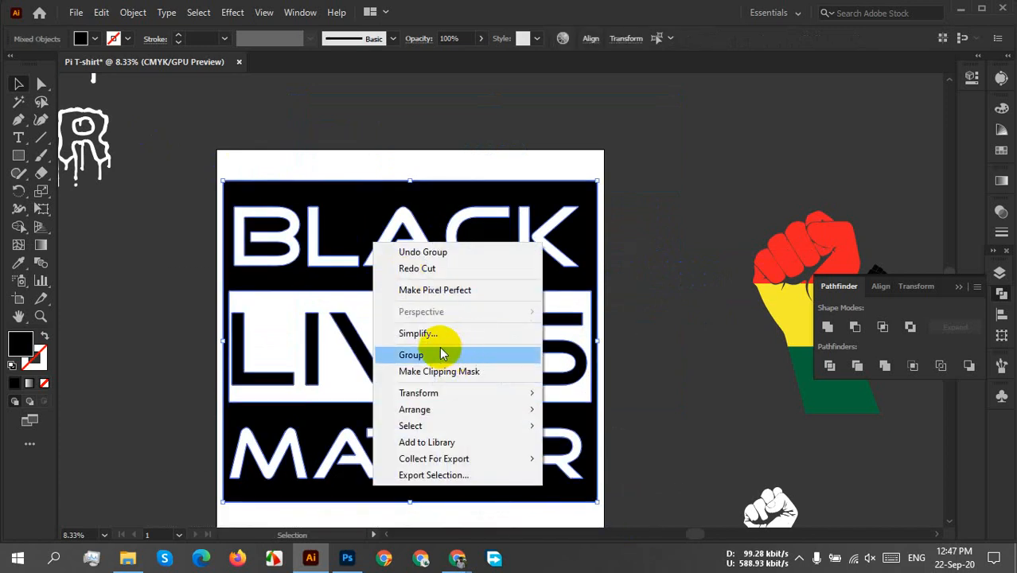
left_click(441, 352)
left_click(654, 259)
Position the grouped BLACK LIVES MATTER artwork in the upper part of the artboard and centre it horizontally.
left_click_drag(517, 235, 690, 214)
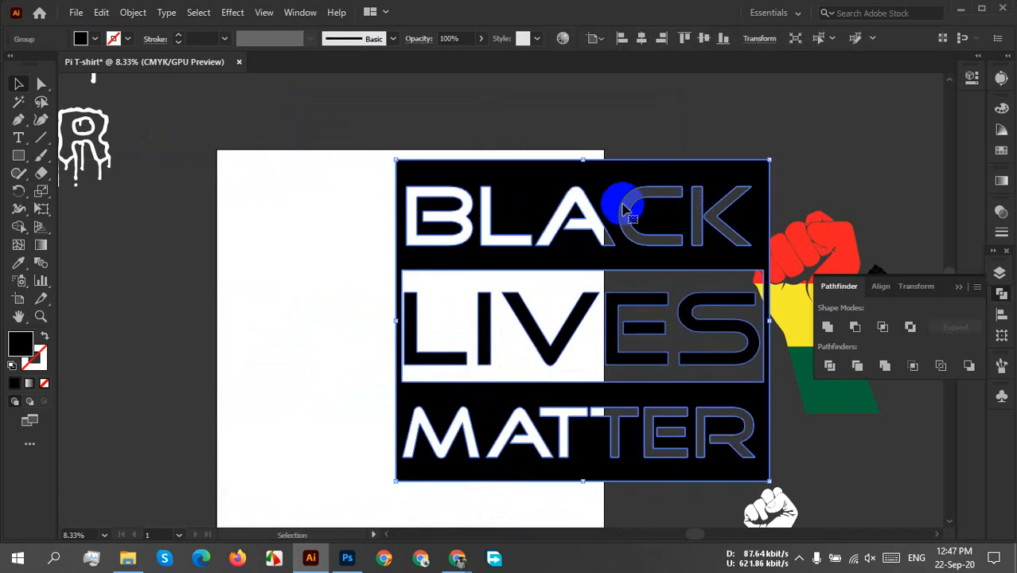
scroll(795, 183, "down", 2)
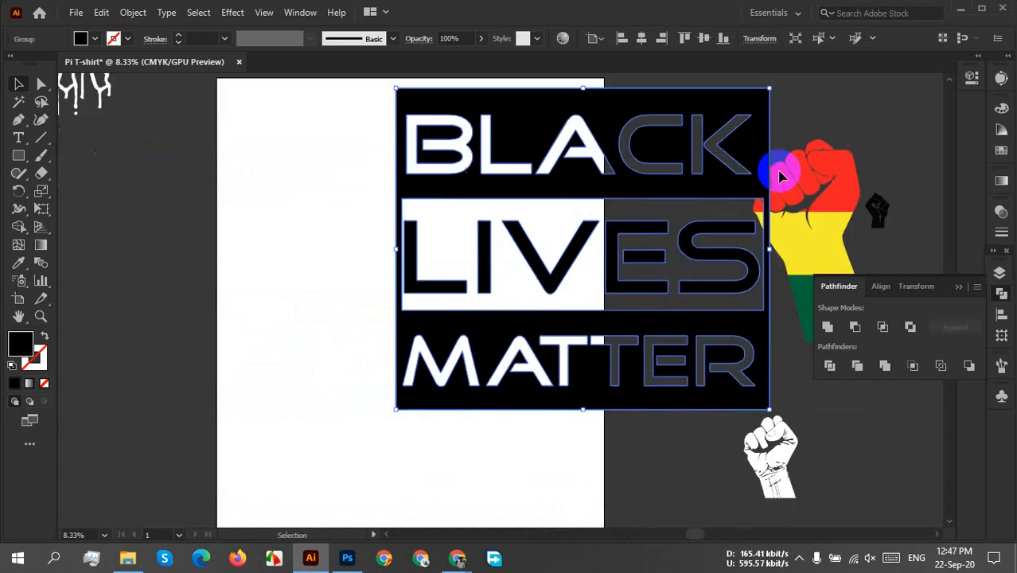
left_click_drag(576, 241, 412, 284)
left_click(677, 240)
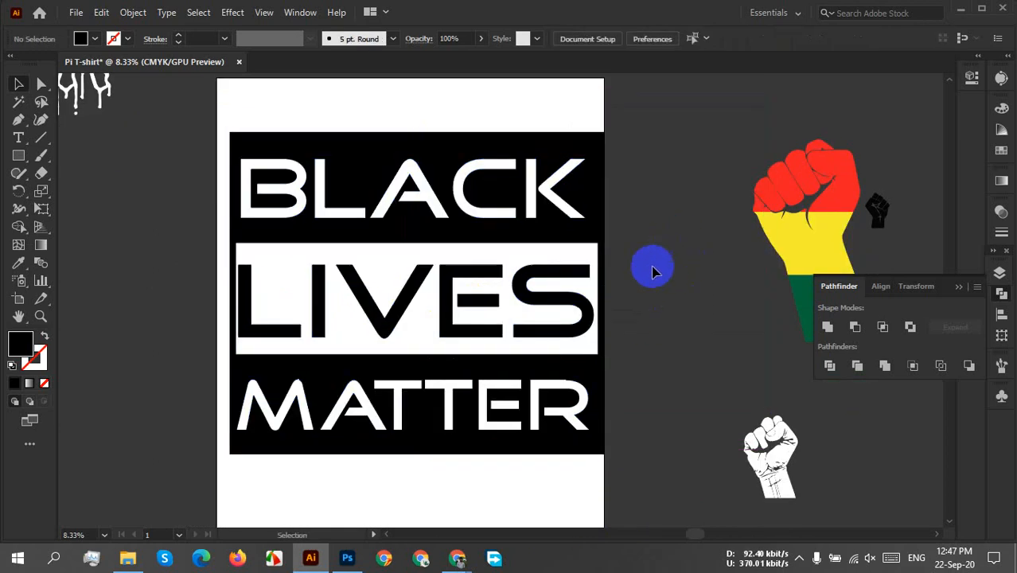
left_click_drag(452, 208, 447, 188)
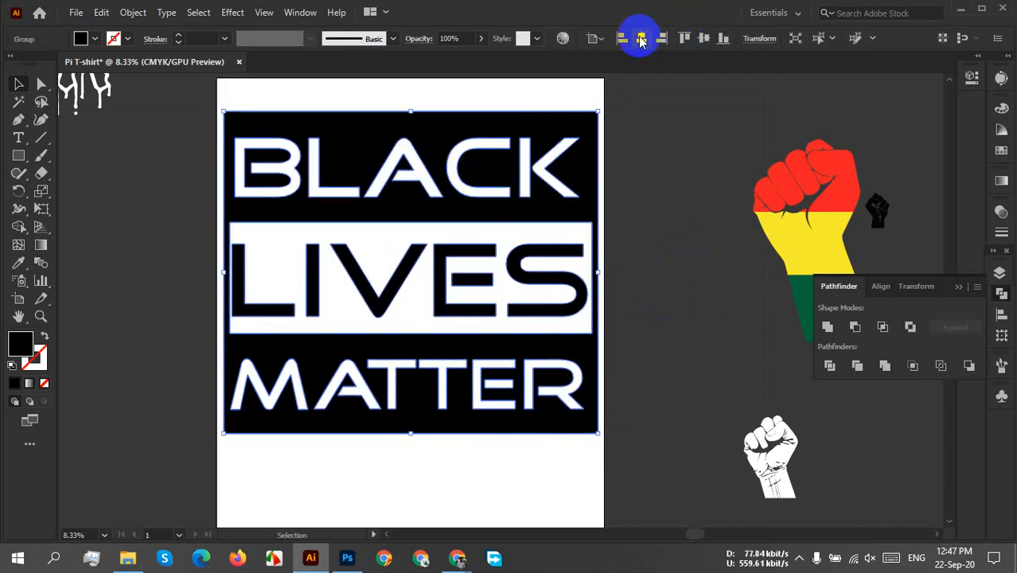
left_click(641, 37)
scroll(541, 280, "up", 2)
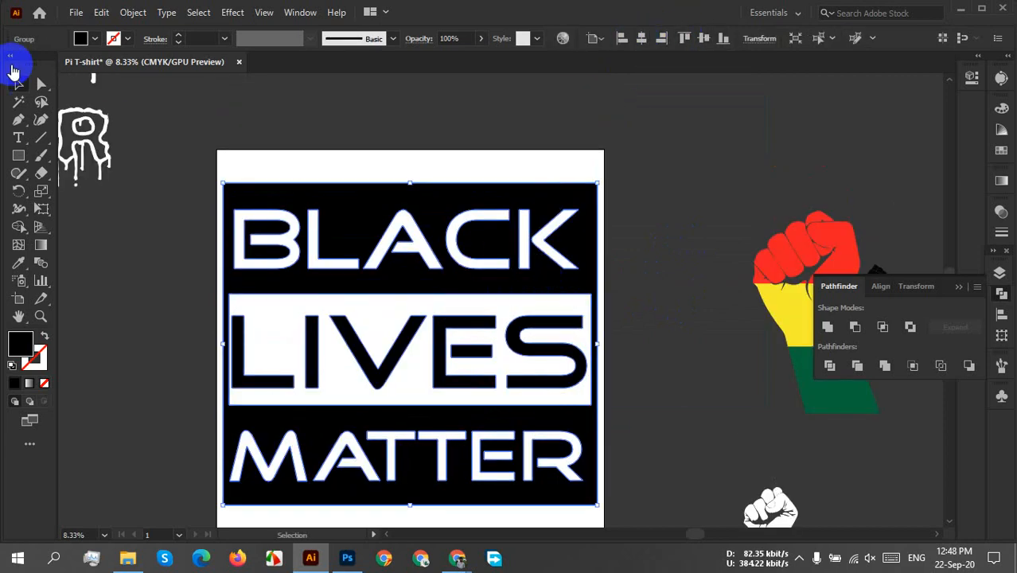
Export the black artwork for web as a transparent PNG-24 to the Desktop, replacing blm-T-shirt-2.png.
left_click(76, 12)
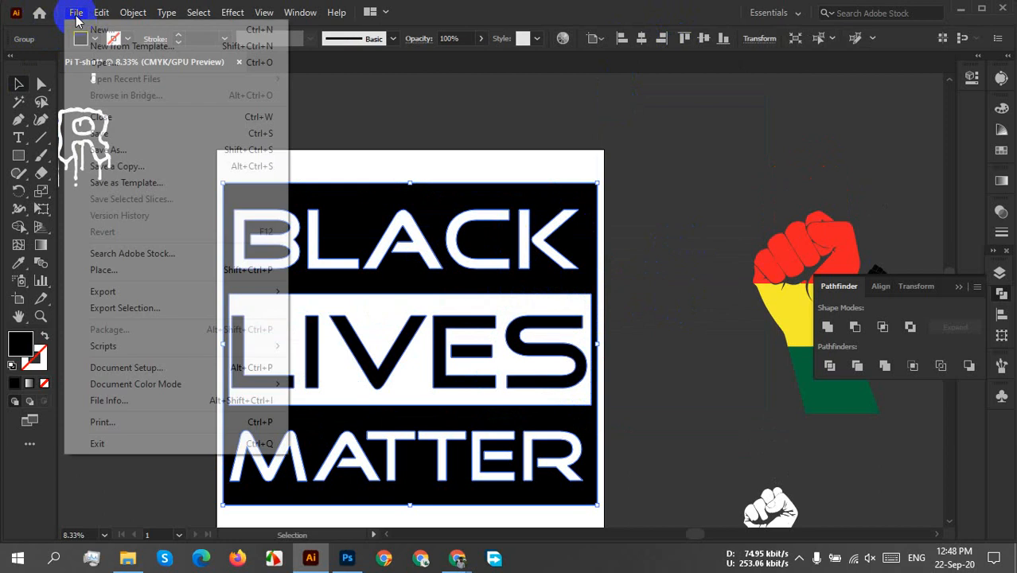
mouse_move(175, 292)
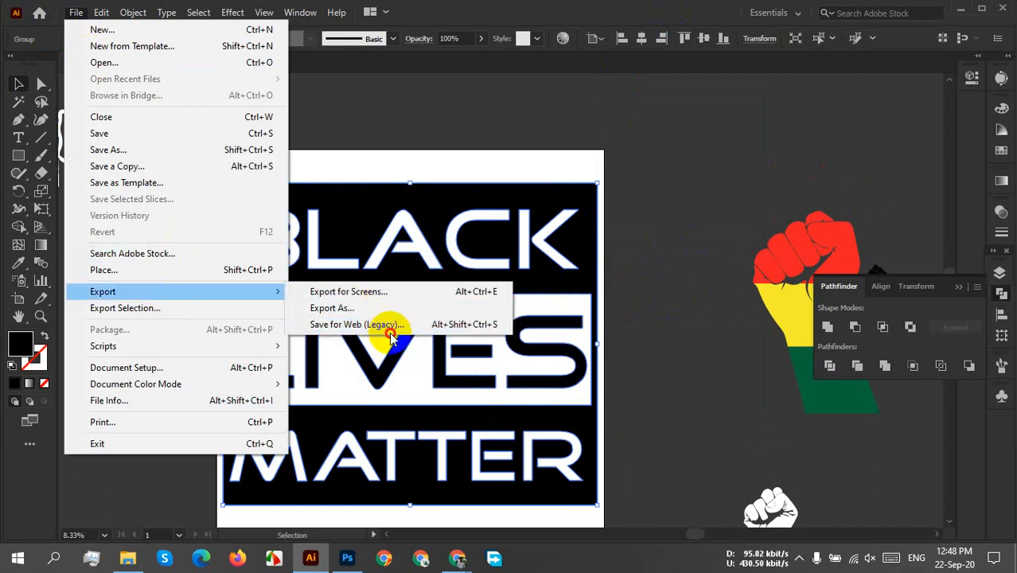
left_click(387, 322)
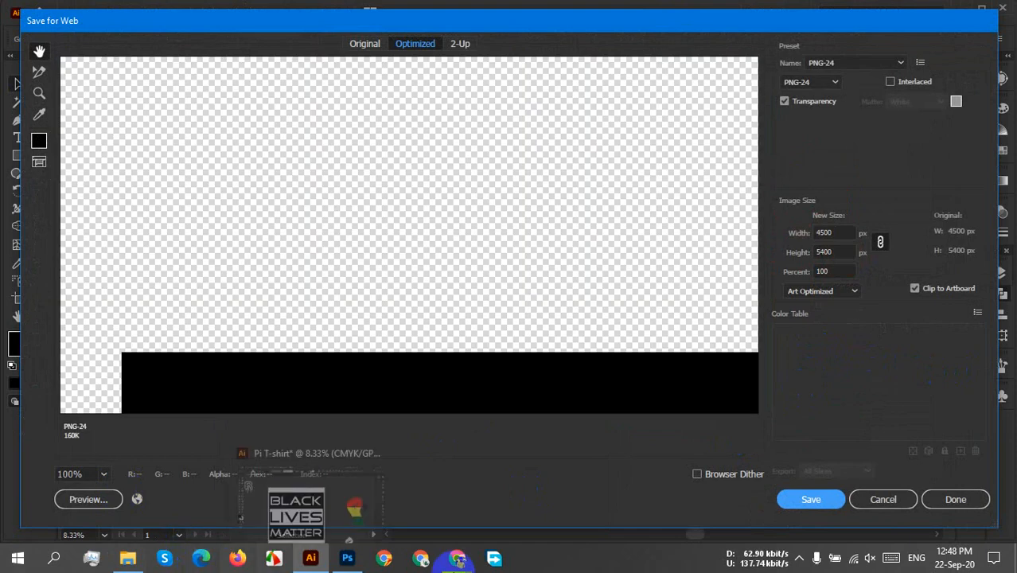
left_click(813, 500)
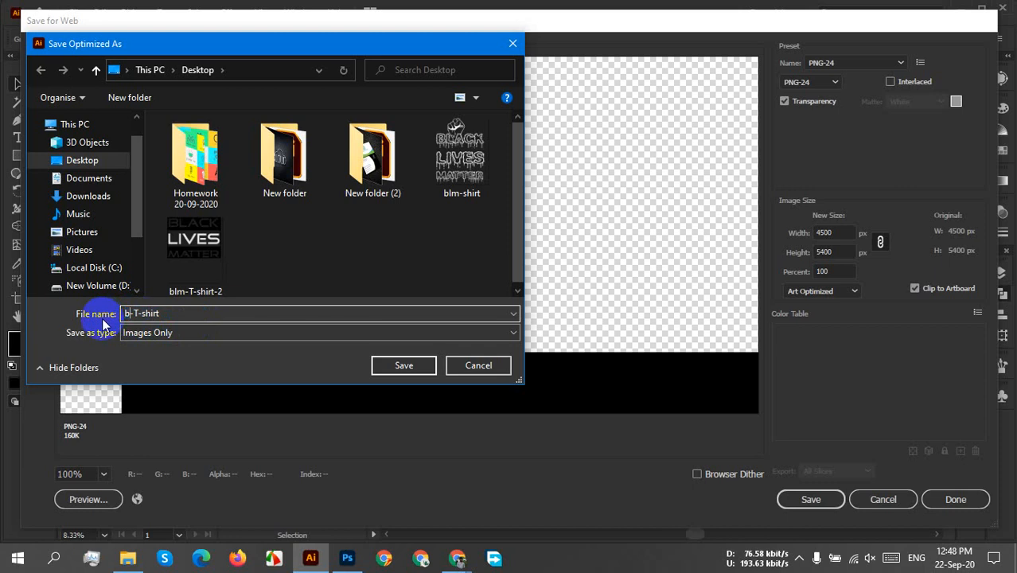
type("m")
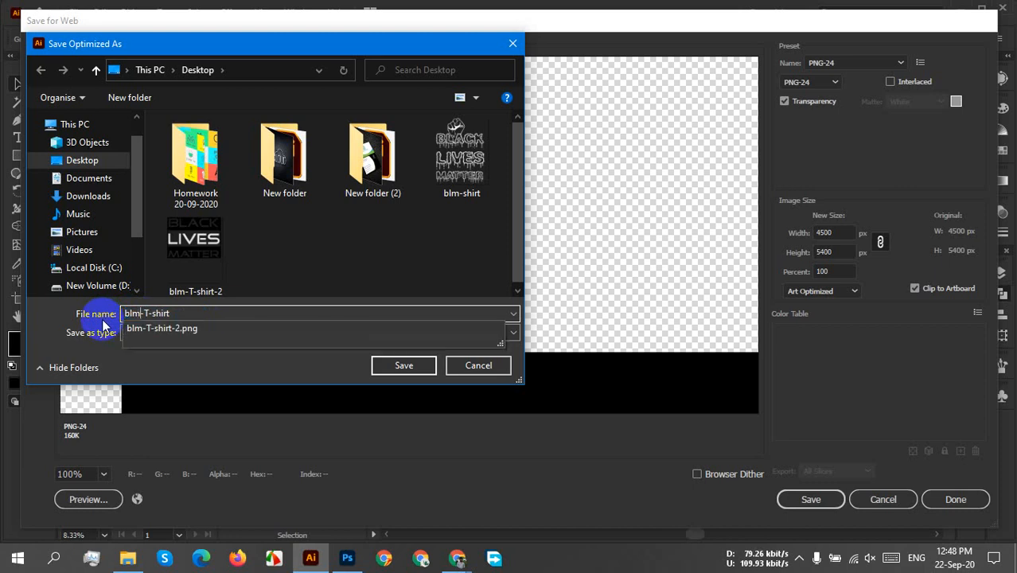
left_click(181, 335)
left_click(420, 369)
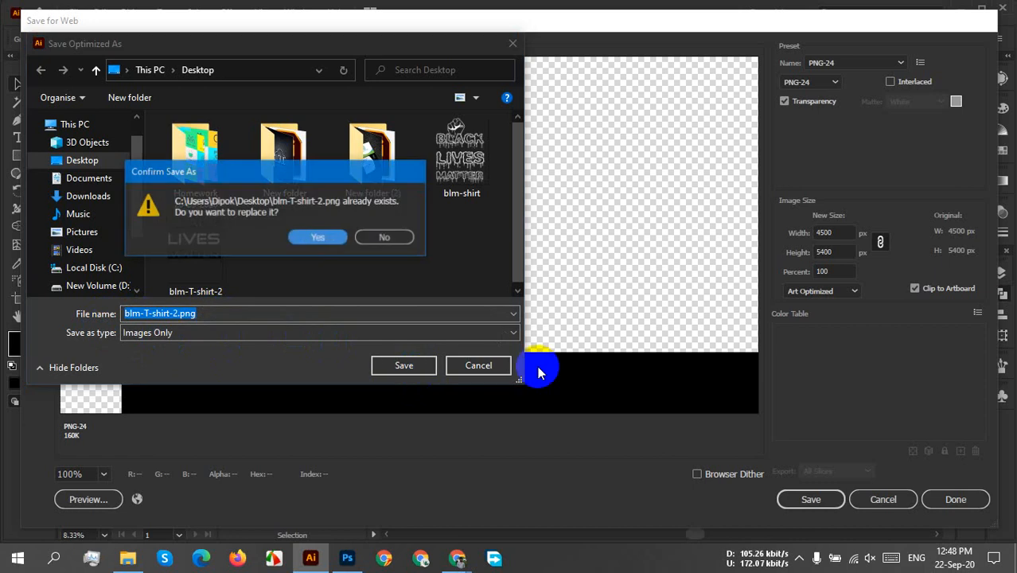
left_click(318, 238)
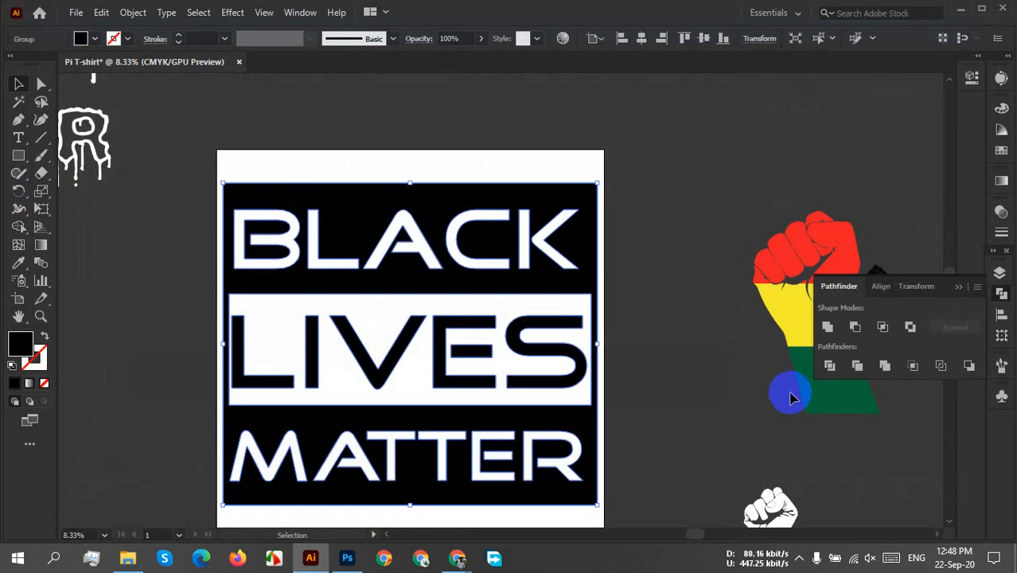
Fill the grouped BLACK LIVES MATTER artwork with a light grey swatch and deselect it.
left_click(639, 206)
left_click_drag(635, 192, 438, 488)
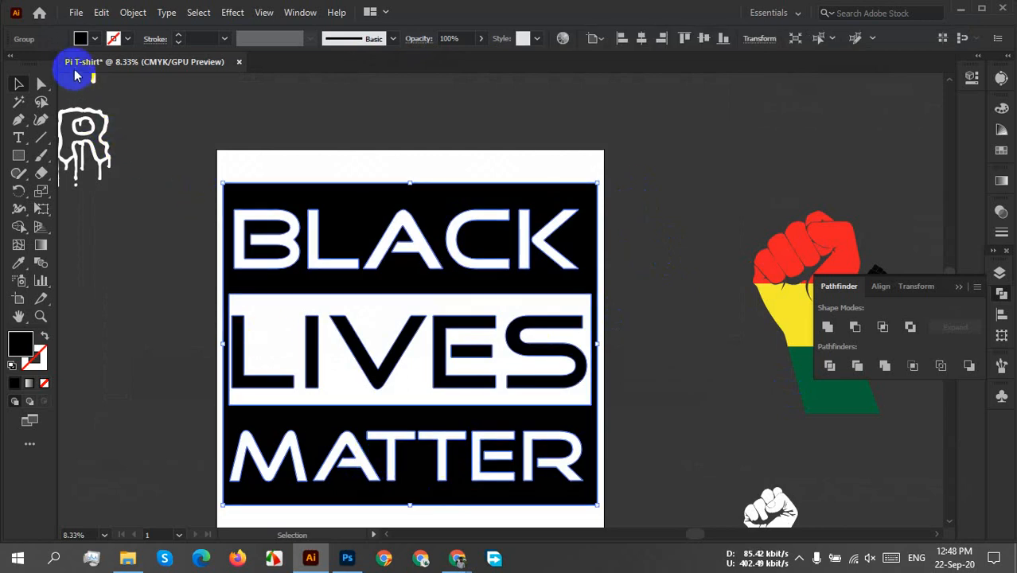
left_click(94, 40)
left_click(126, 108)
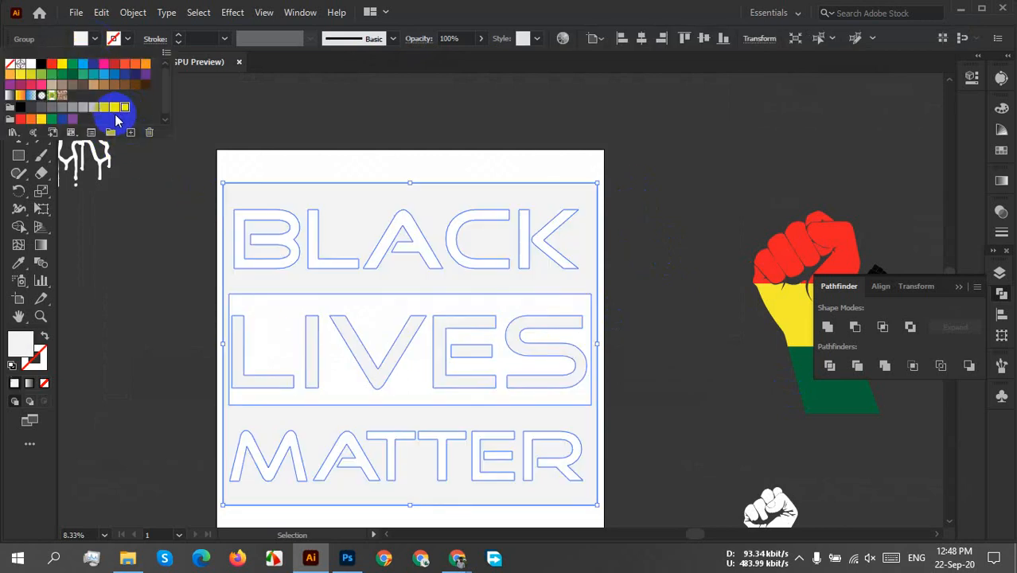
left_click(629, 251)
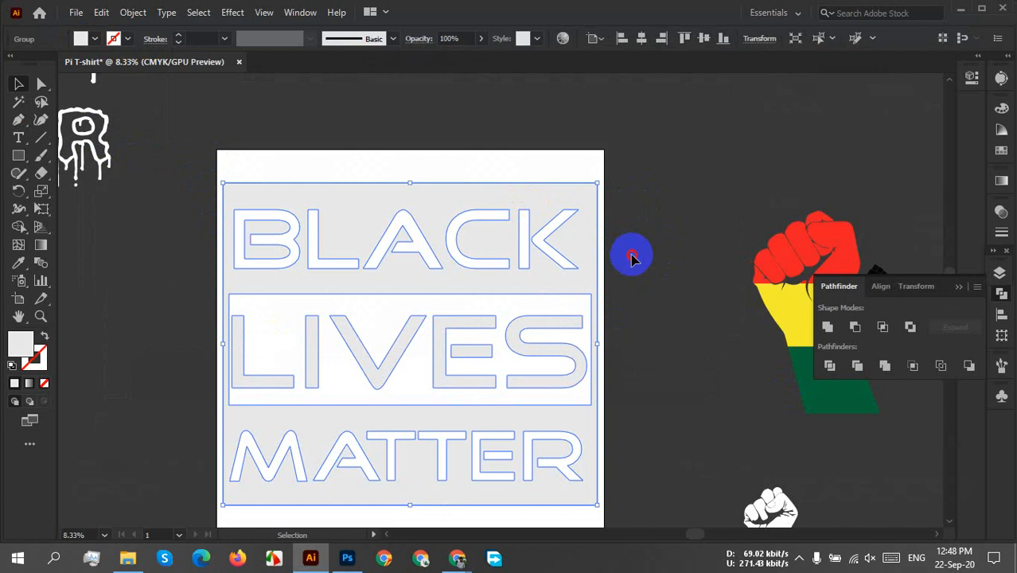
left_click(642, 268)
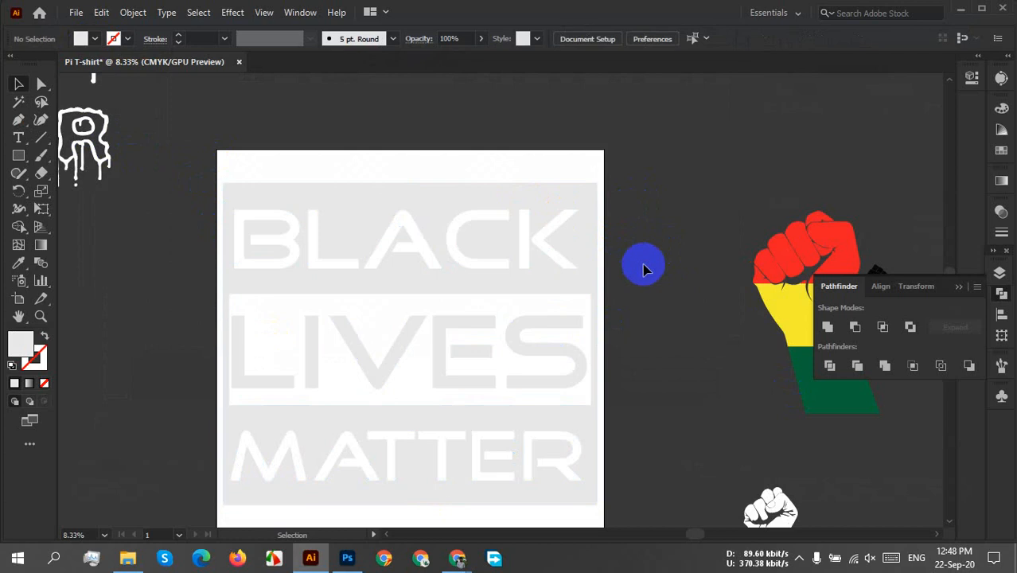
Export the light grey artwork for web as a transparent PNG-24 named "blm- T-shirt-3" on the Desktop.
left_click(77, 12)
mouse_move(125, 291)
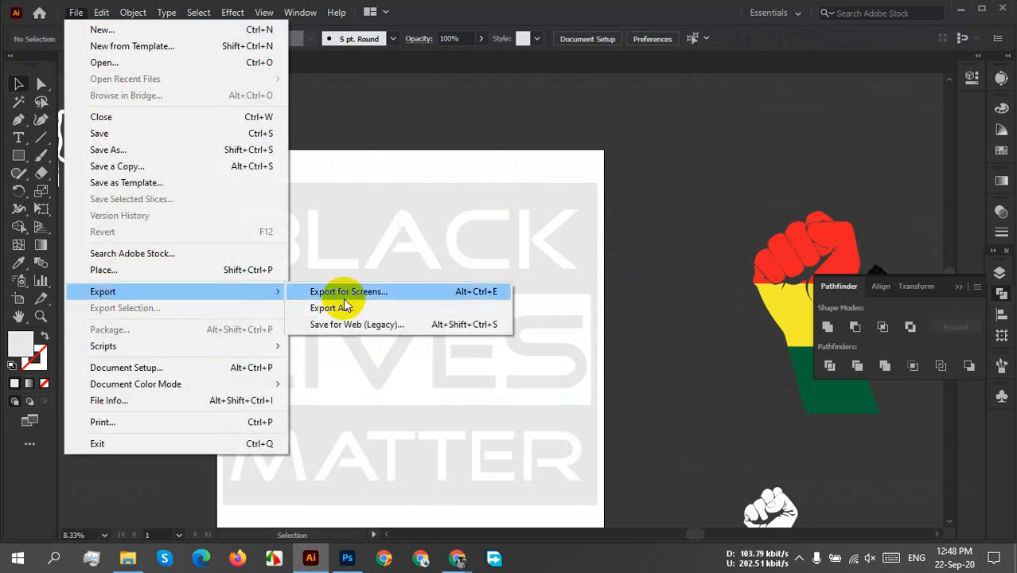
left_click(358, 324)
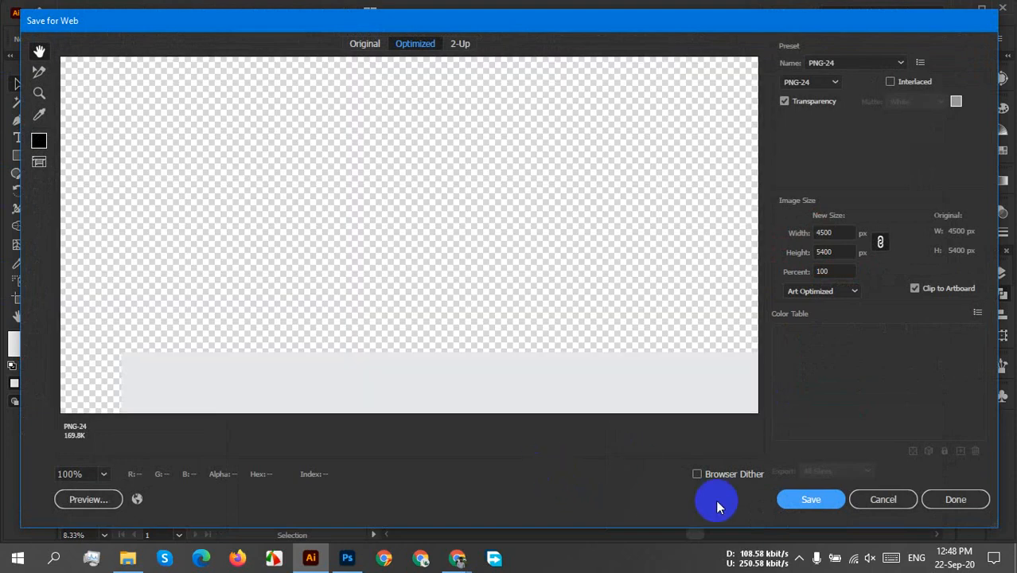
left_click(794, 498)
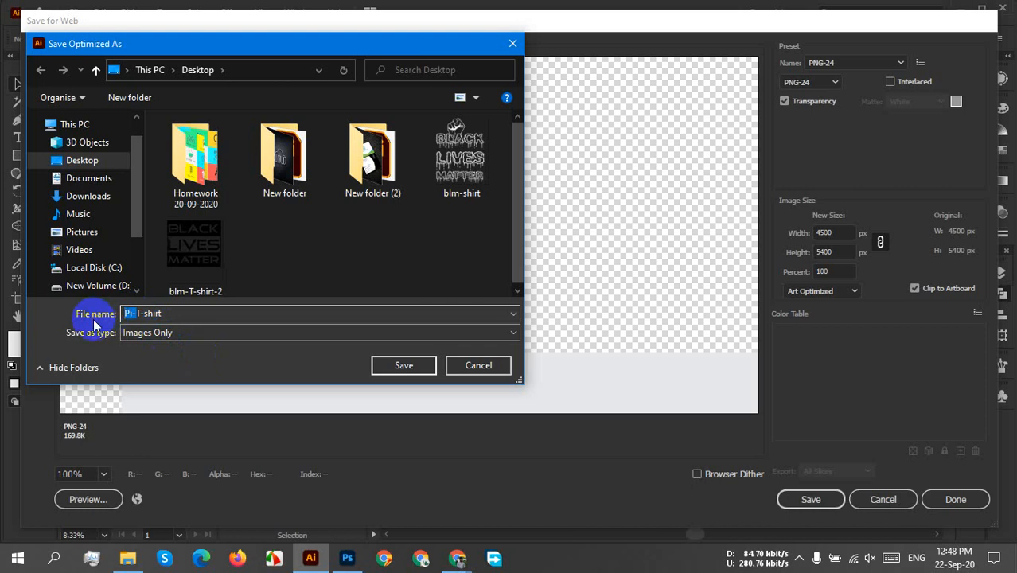
type("blm-")
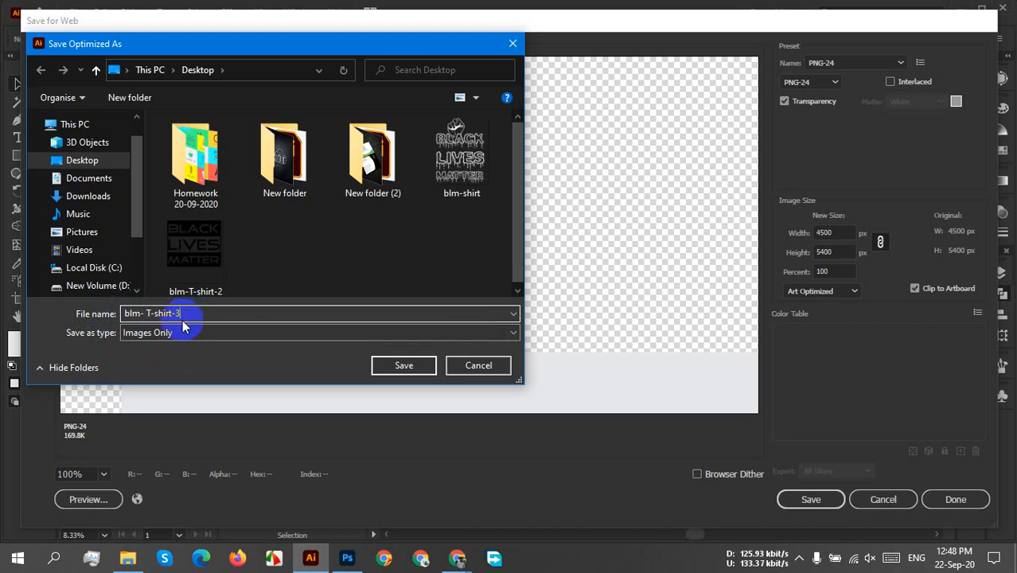
left_click(415, 372)
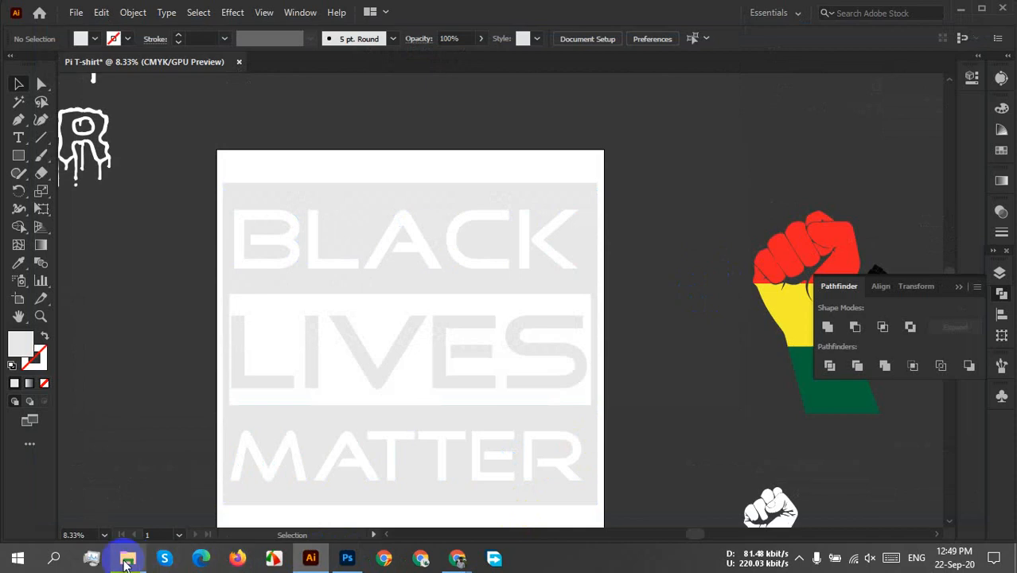
Open the exported blm--T-shirt-3.png from the Desktop folder in Photoshop and close blm-shirt.png.
left_click(127, 557)
right_click(762, 225)
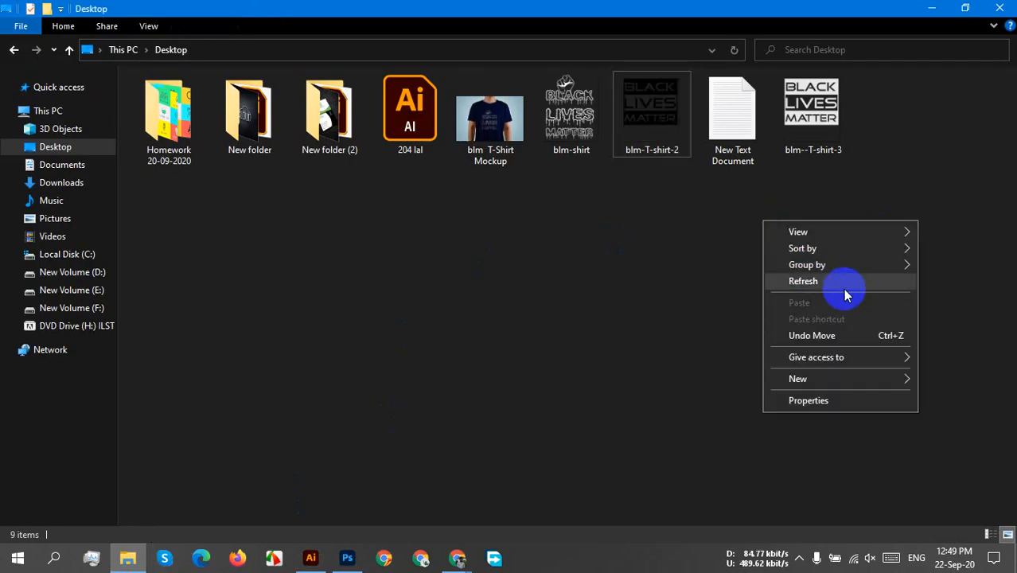
left_click(843, 288)
left_click_drag(740, 247, 648, 50)
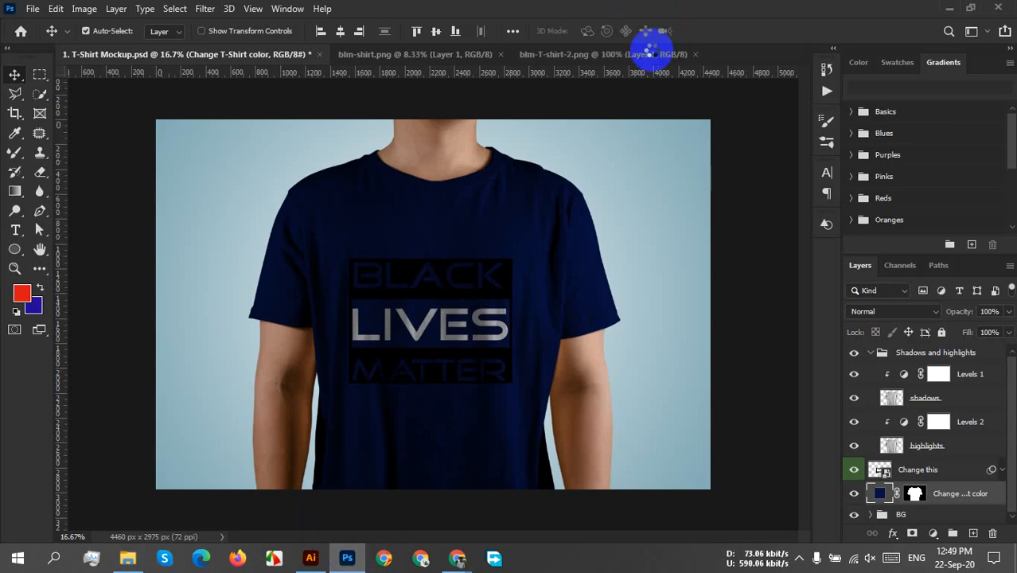
left_click(336, 55)
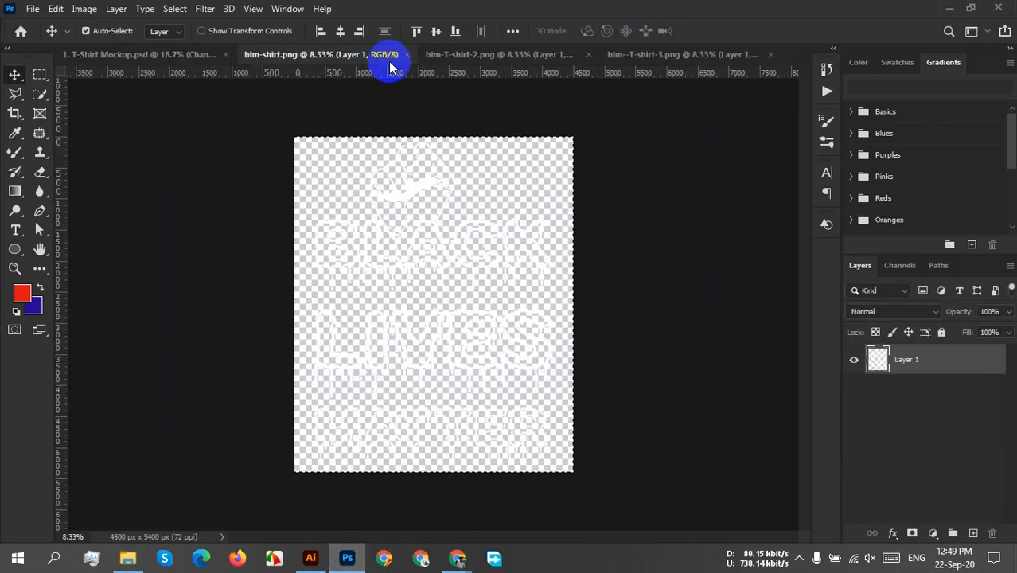
left_click(407, 55)
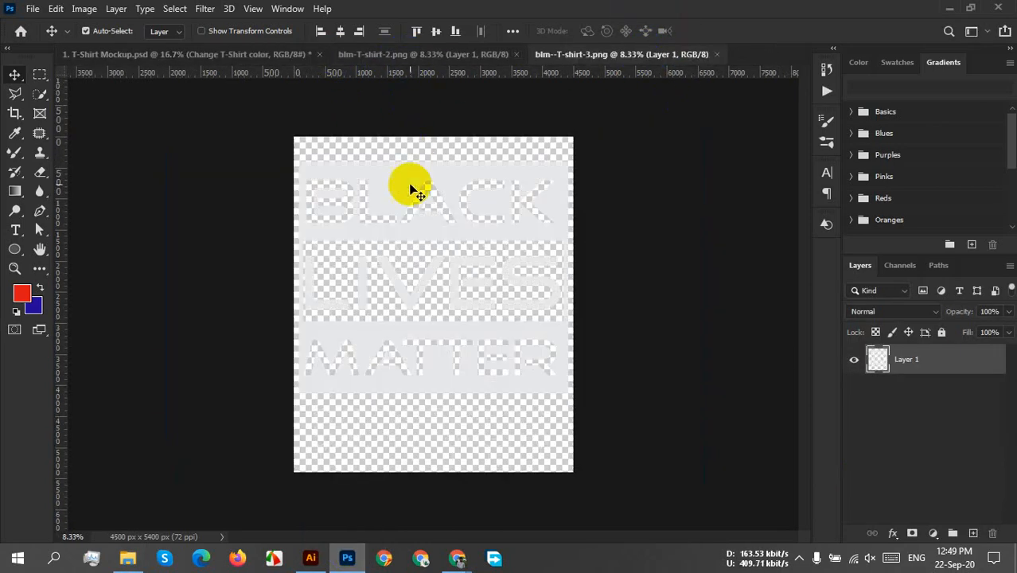
Paste the blm-T-shirt-2.png artwork into the mockup's "Change this" smart object, with Layer 2 hidden.
left_click(385, 64)
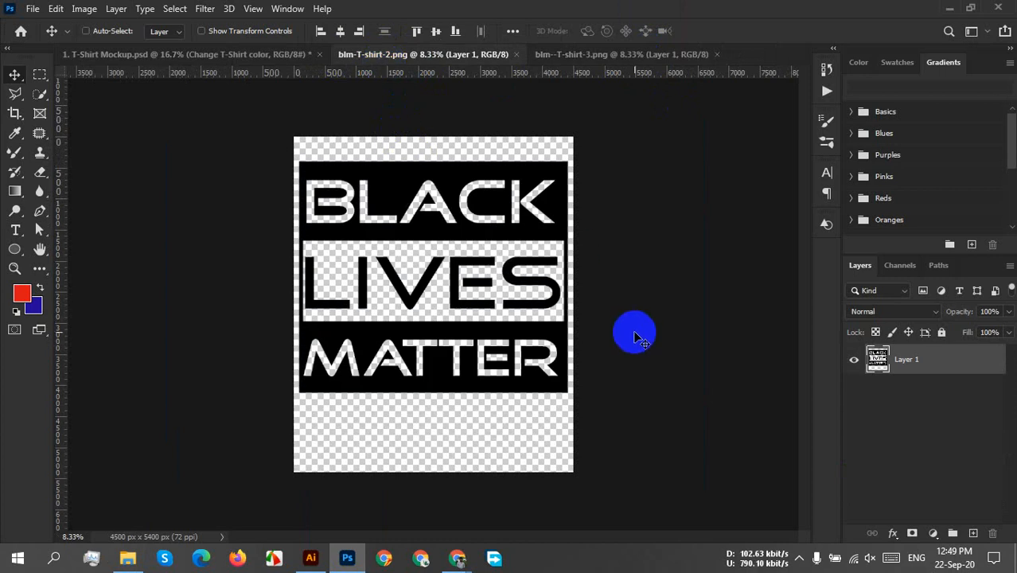
left_click(187, 54)
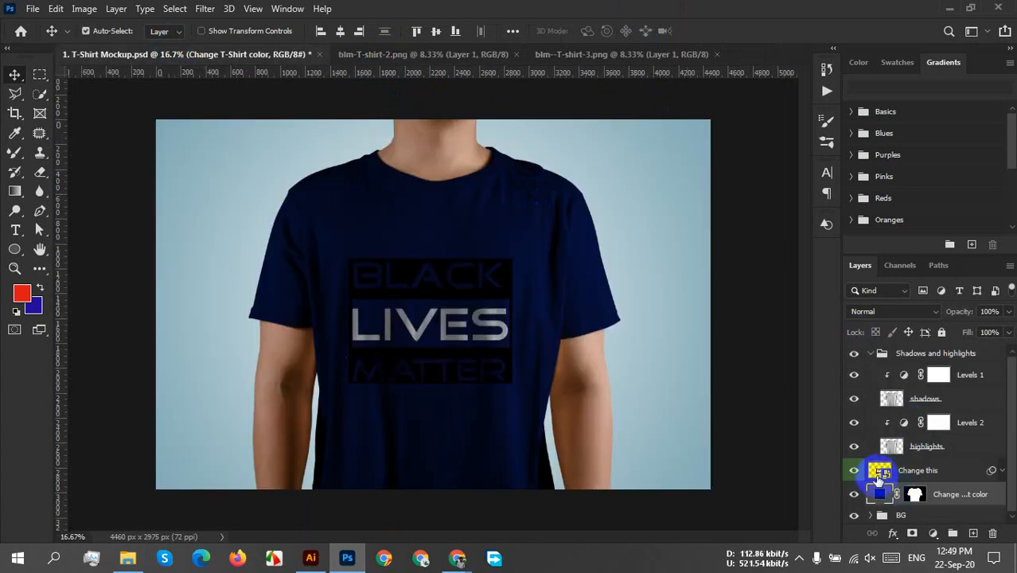
double_click(880, 472)
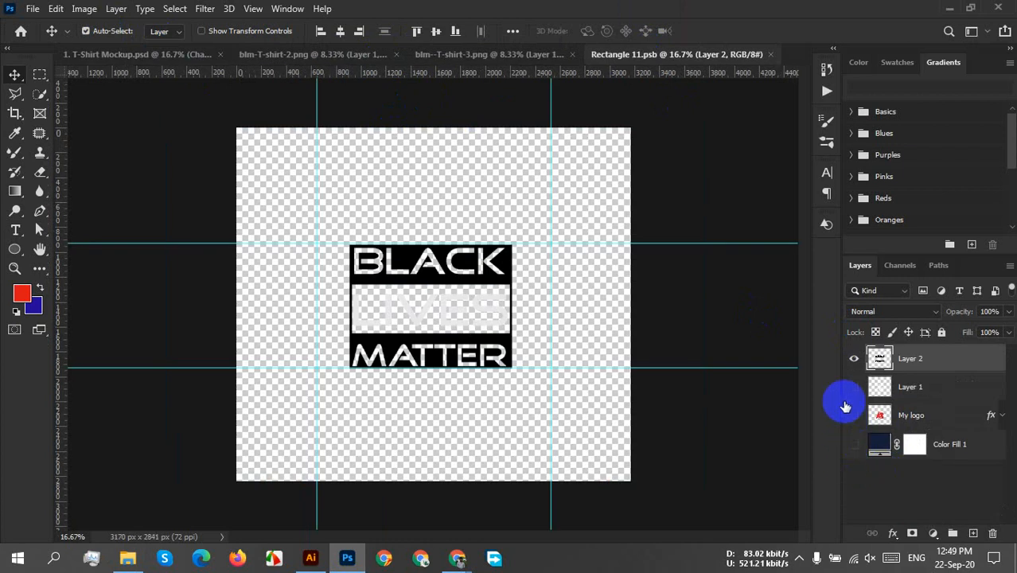
left_click(853, 364)
key("ctrl+v")
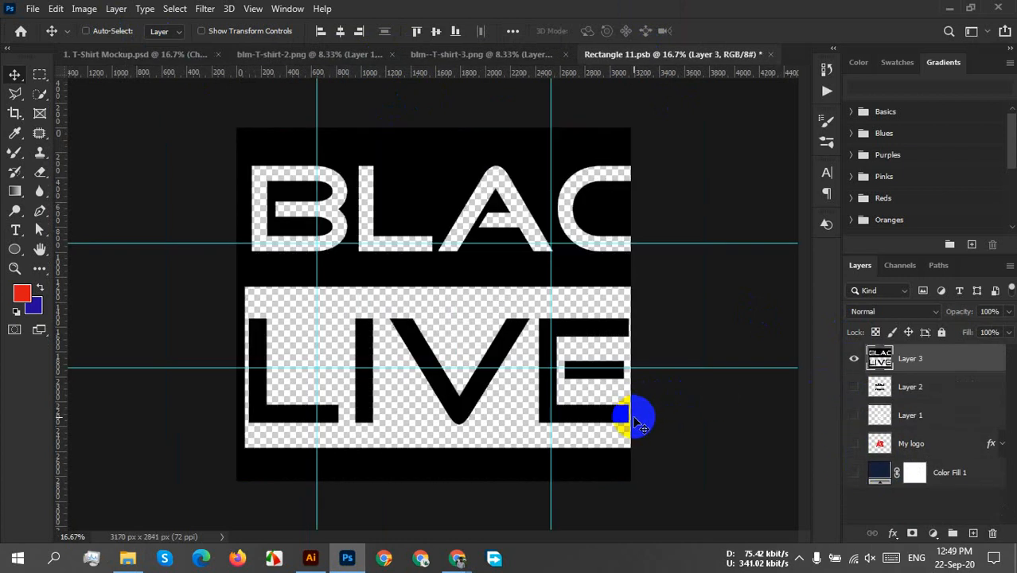
Scale the pasted artwork down to fit between the horizontal guides and centre it on the smart object's canvas.
key("ctrl+t")
left_click_drag(236, 128, 624, 462)
left_click_drag(702, 493, 432, 265)
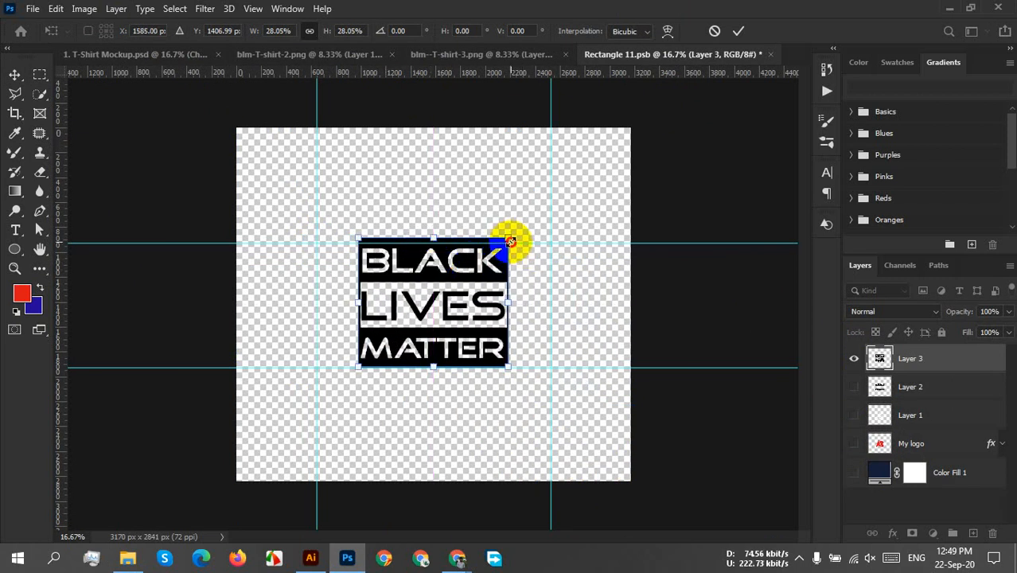
left_click_drag(510, 239, 494, 246)
left_click_drag(469, 340, 485, 340)
left_click(738, 30)
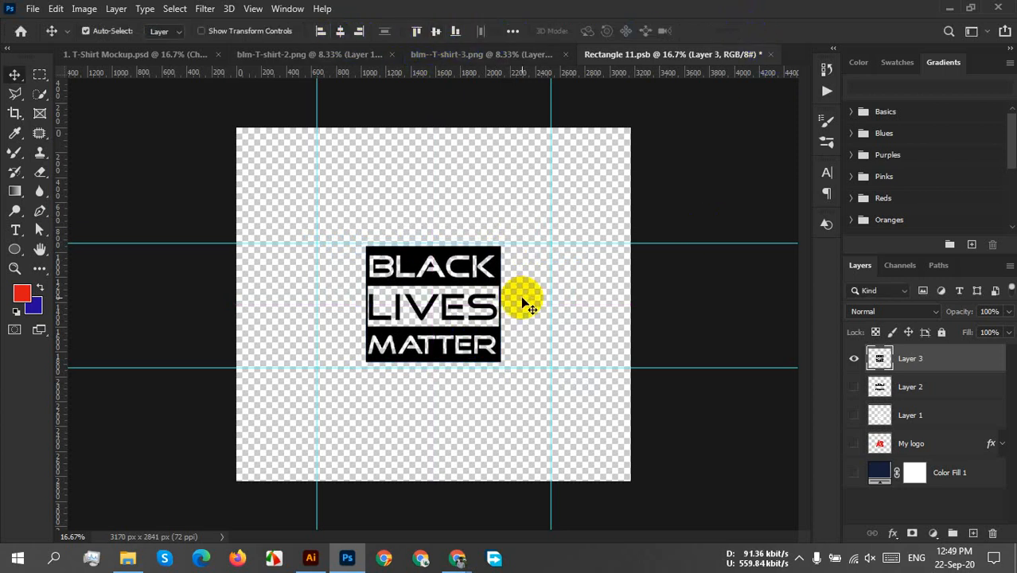
left_click(564, 312)
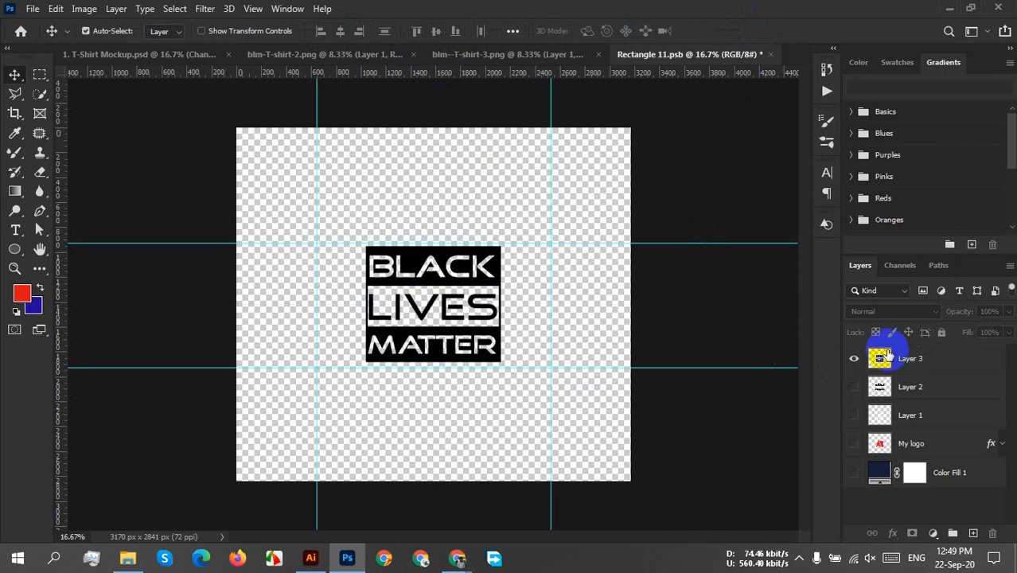
Centre the black Layer 3 artwork horizontally, save the smart object, and switch to the T-shirt mockup document.
left_click(948, 356)
key("ctrl+s")
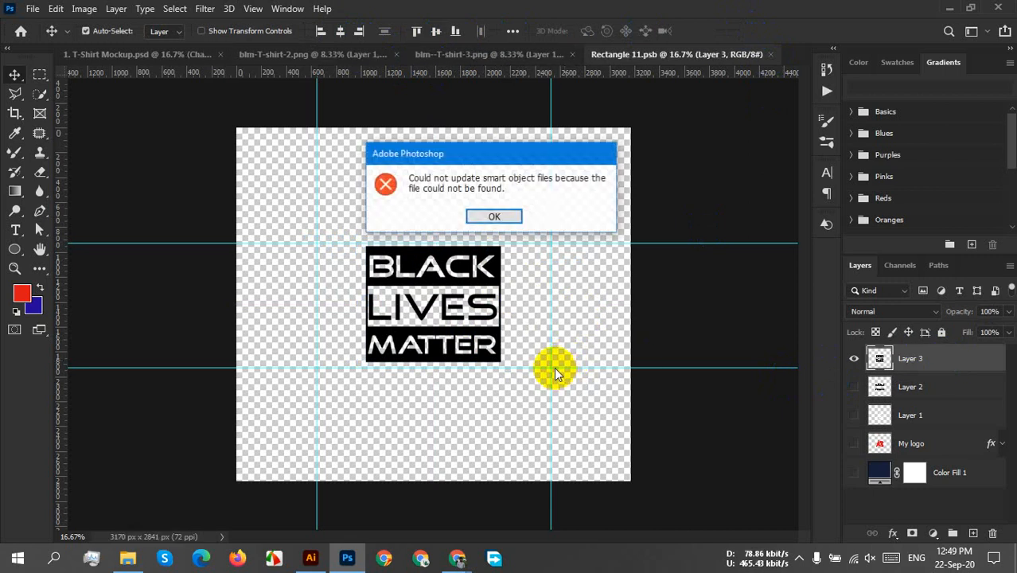
left_click(493, 219)
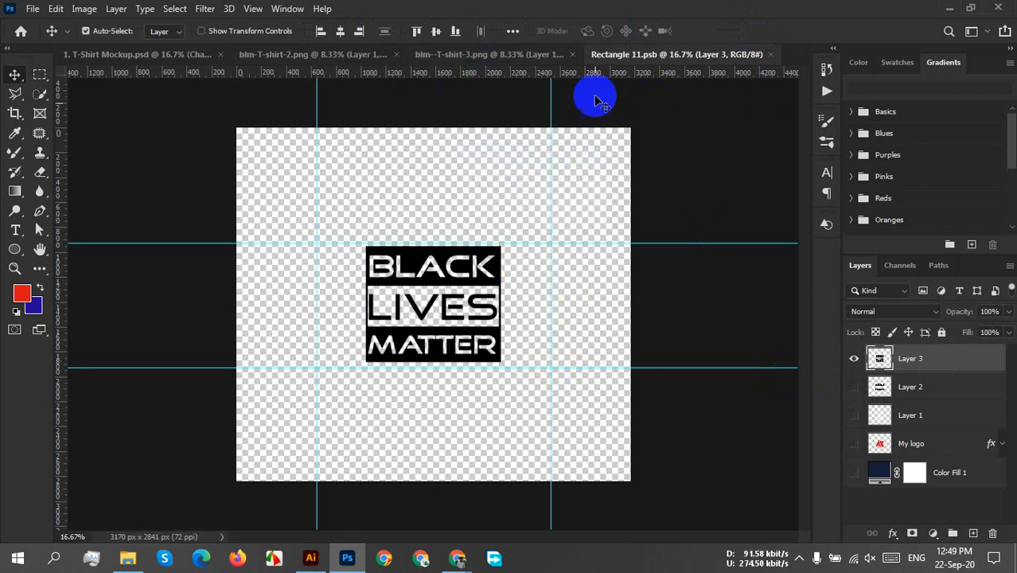
left_click(343, 31)
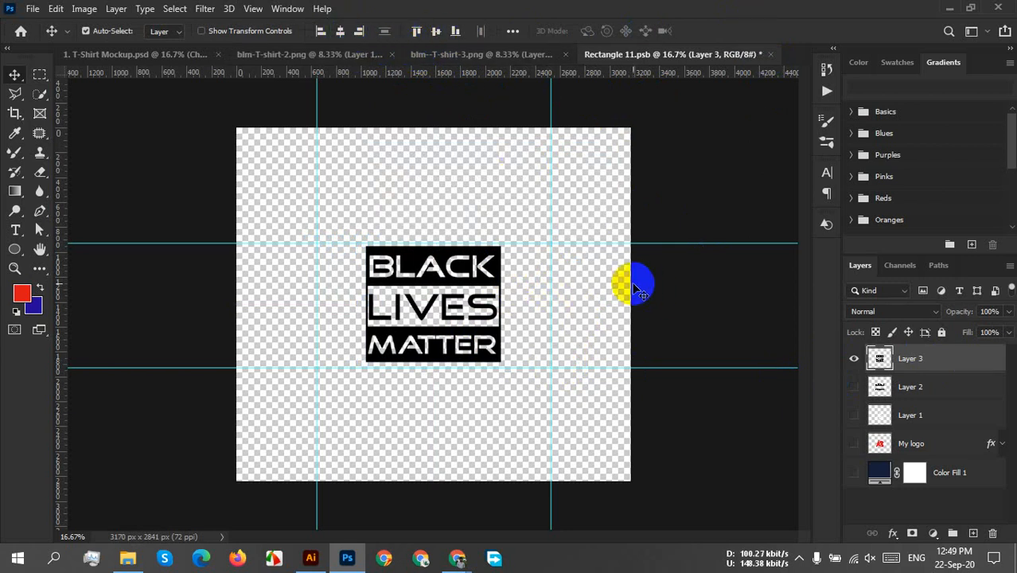
key("ctrl+shift+s")
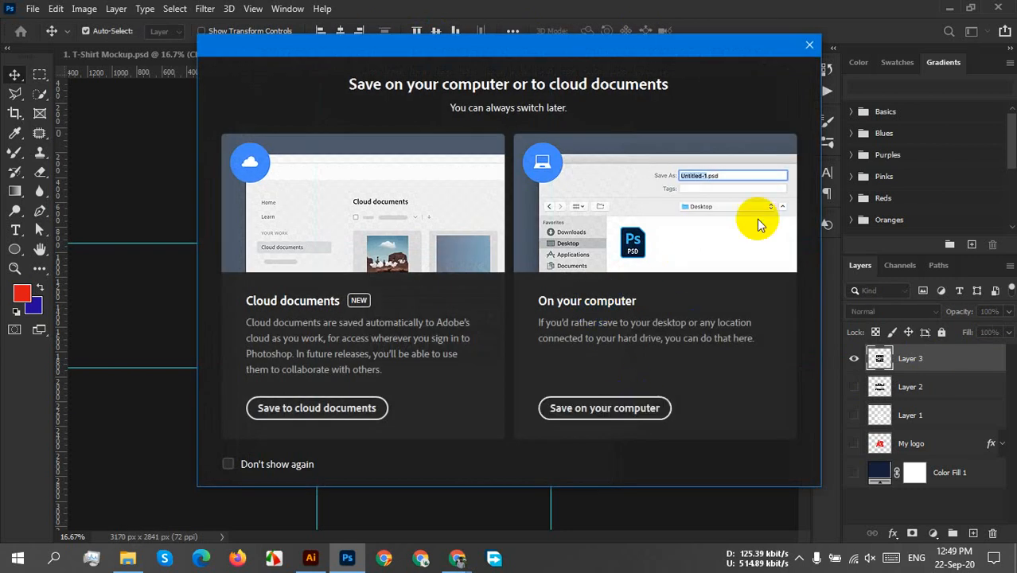
left_click(807, 46)
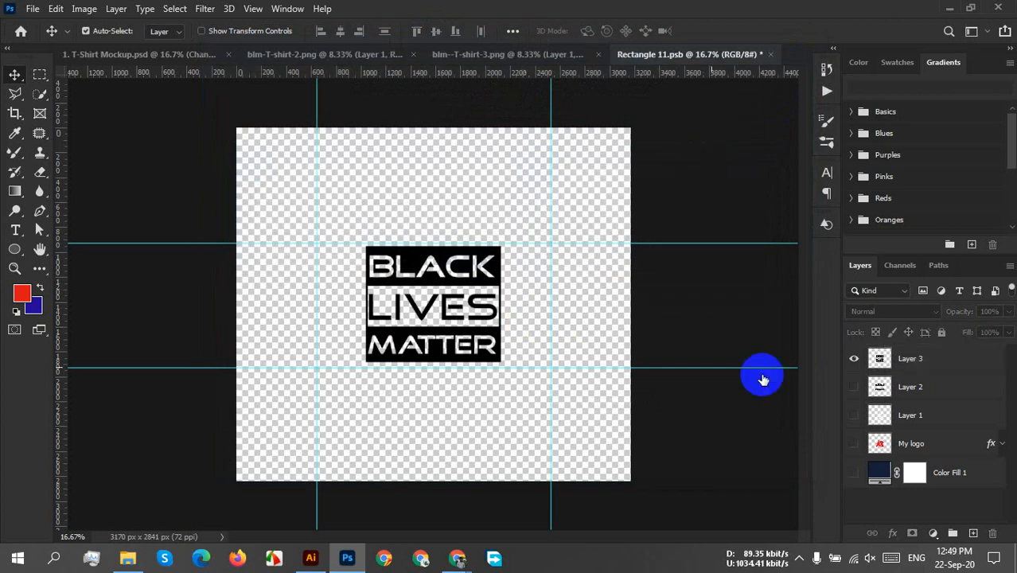
left_click(971, 372)
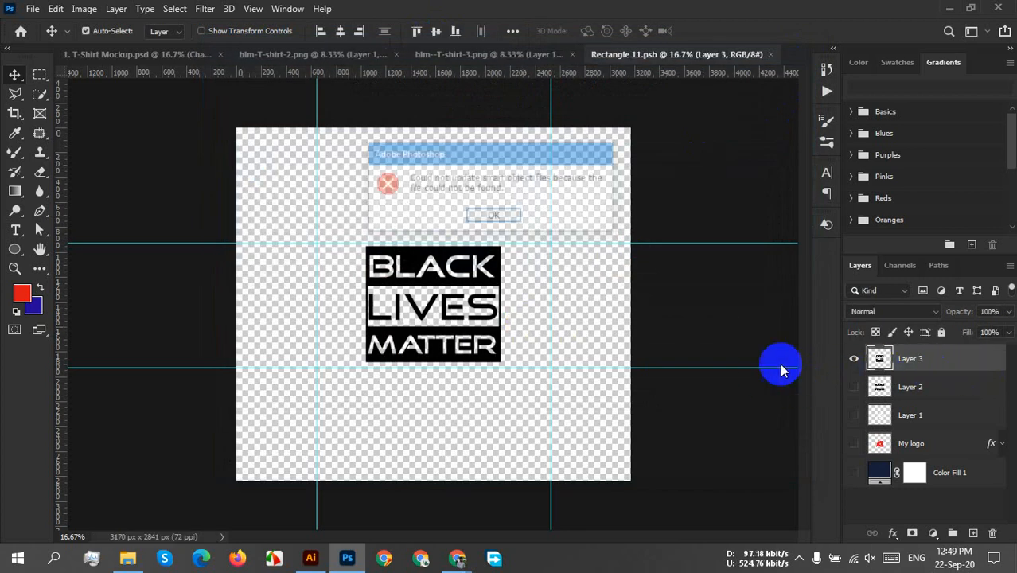
left_click(513, 217)
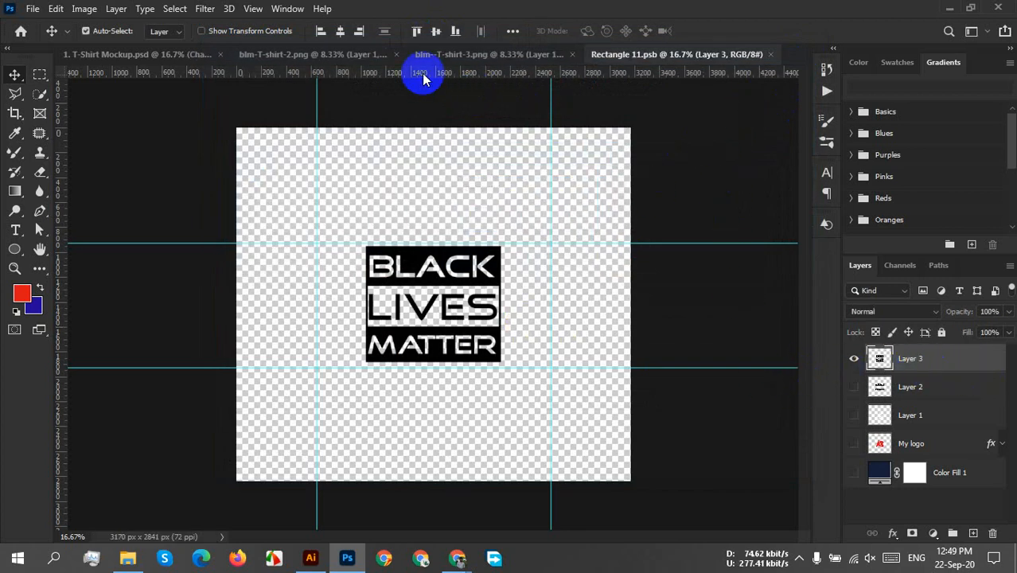
left_click(102, 55)
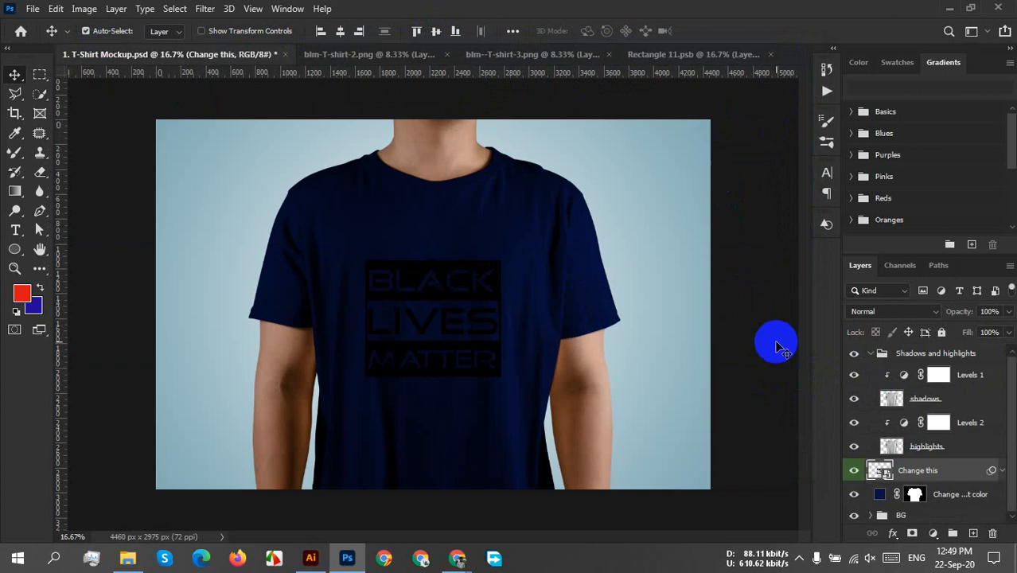
Try out lighter blue, purple, green and red T-shirt colours behind the black artwork and cancel the colour change.
left_click(880, 494)
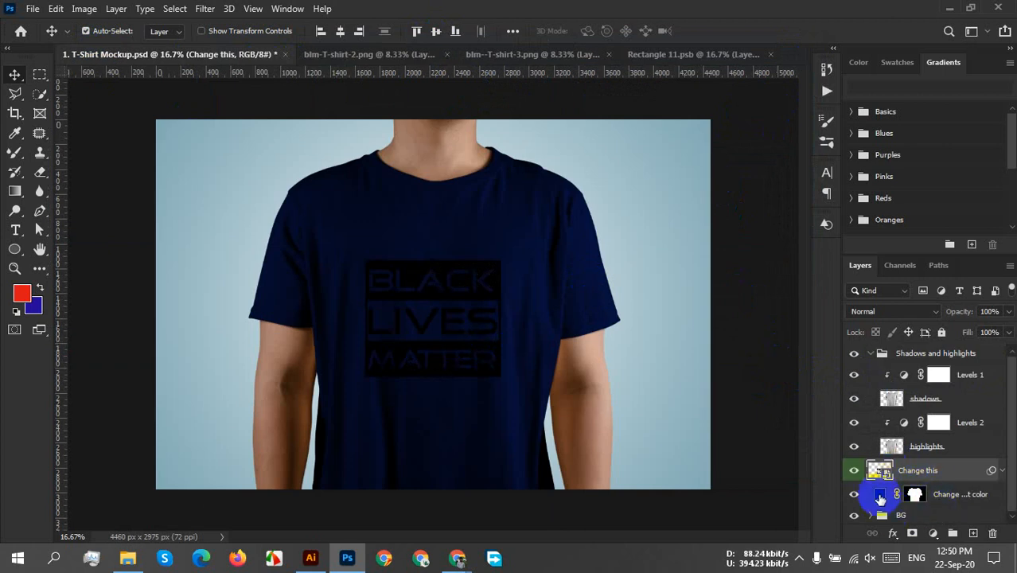
double_click(880, 494)
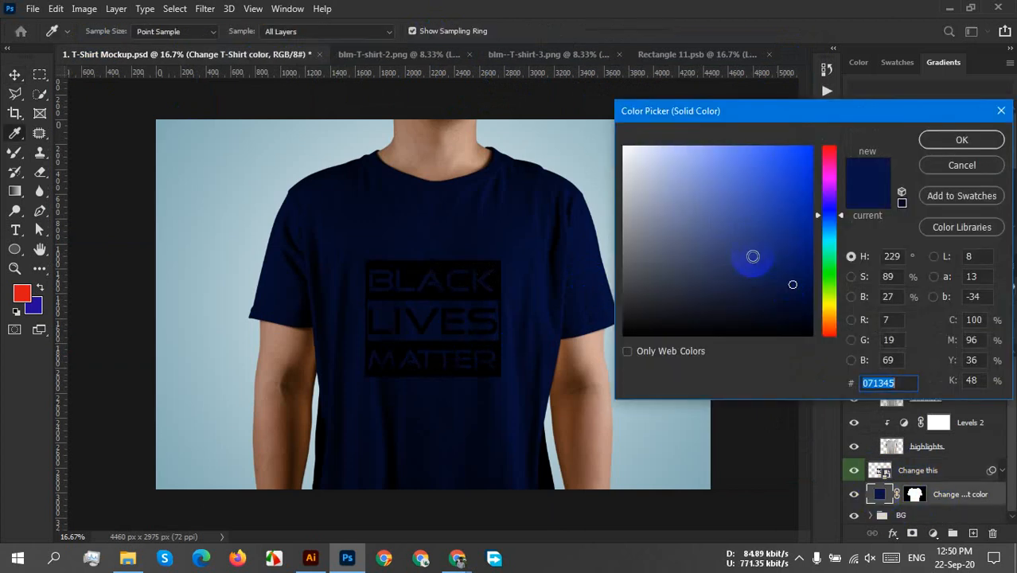
left_click(699, 183)
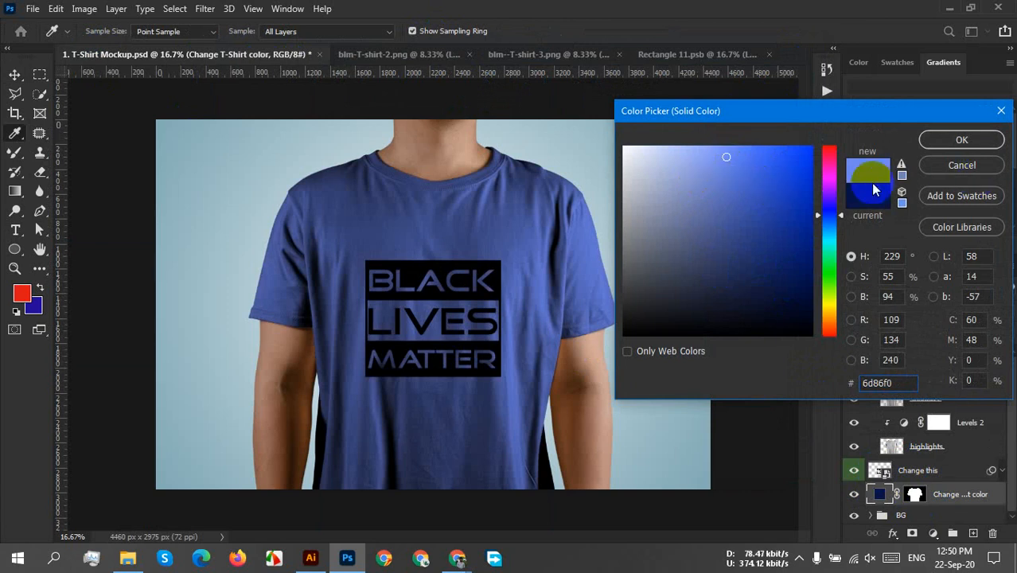
left_click(831, 152)
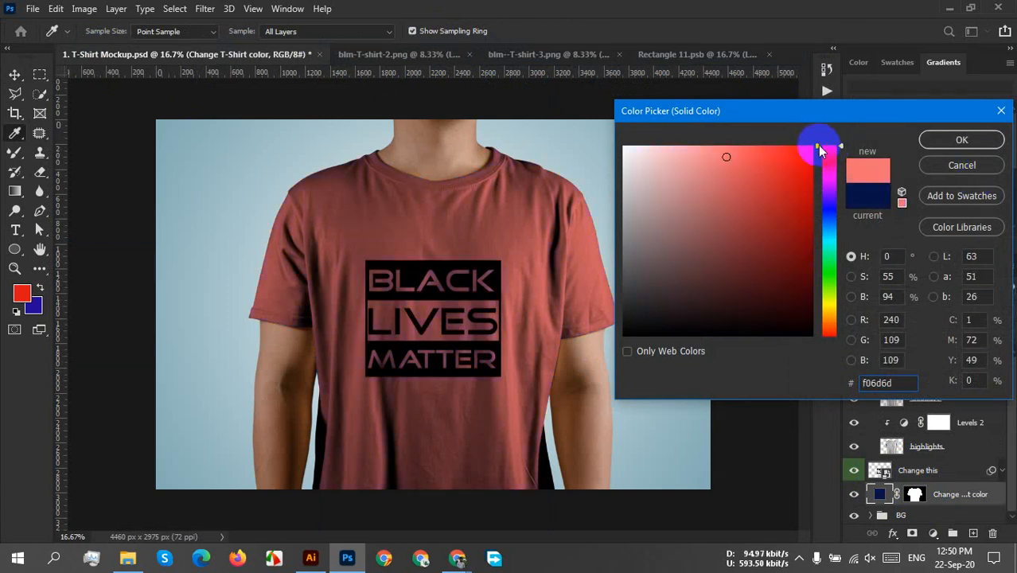
left_click_drag(819, 158, 815, 195)
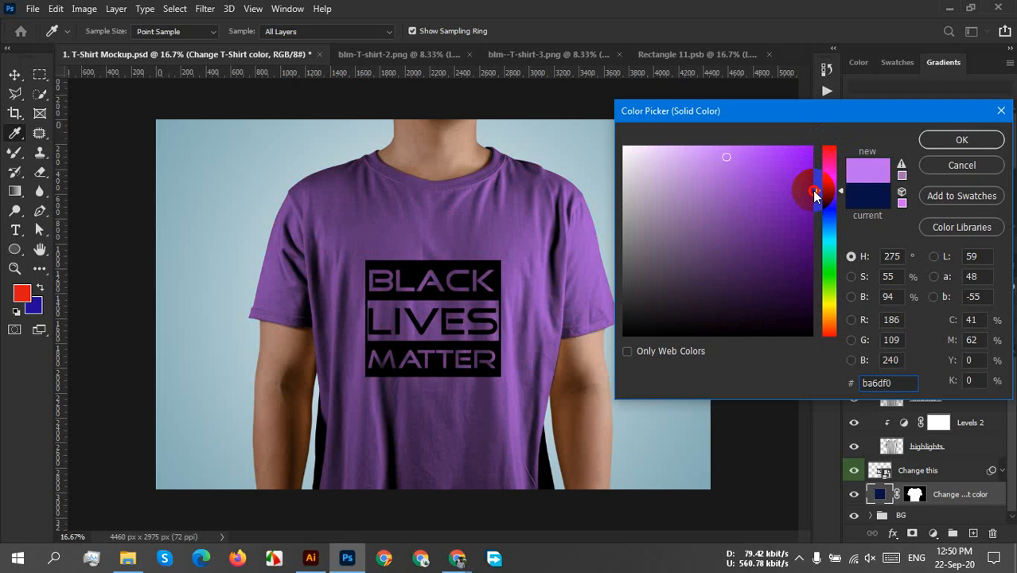
left_click_drag(726, 161, 705, 158)
left_click(833, 162)
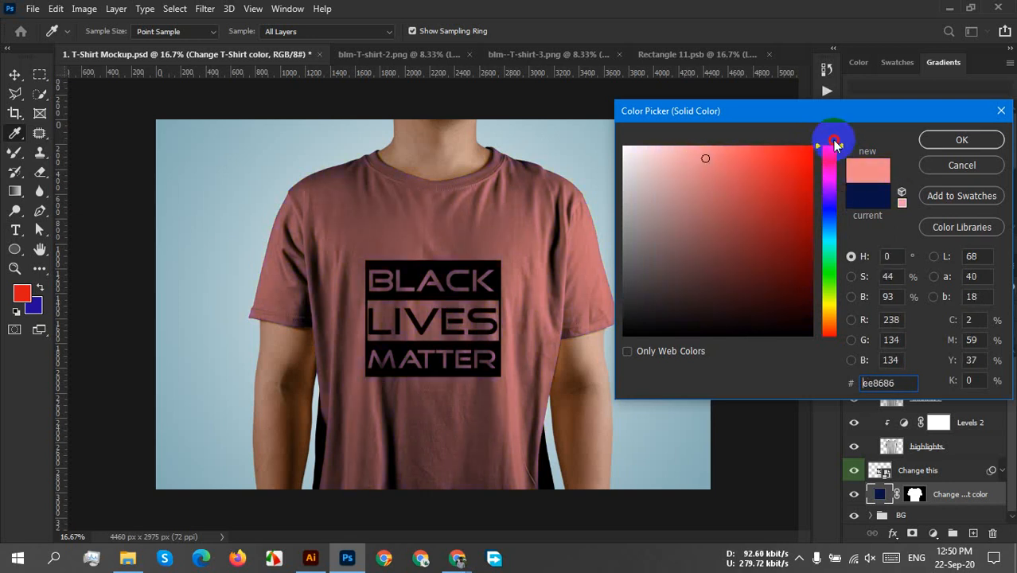
left_click_drag(832, 153, 829, 346)
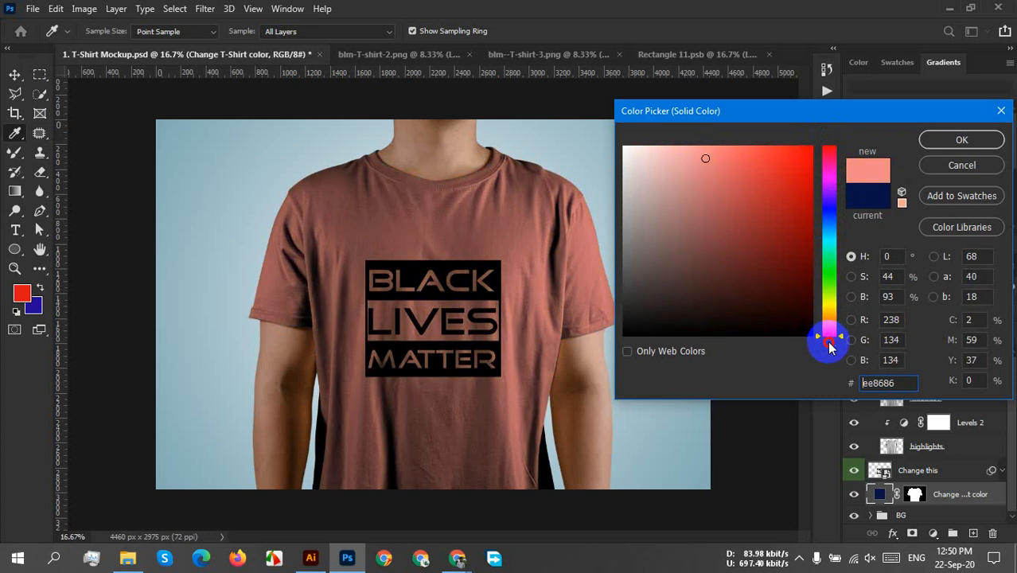
left_click_drag(829, 382, 833, 270)
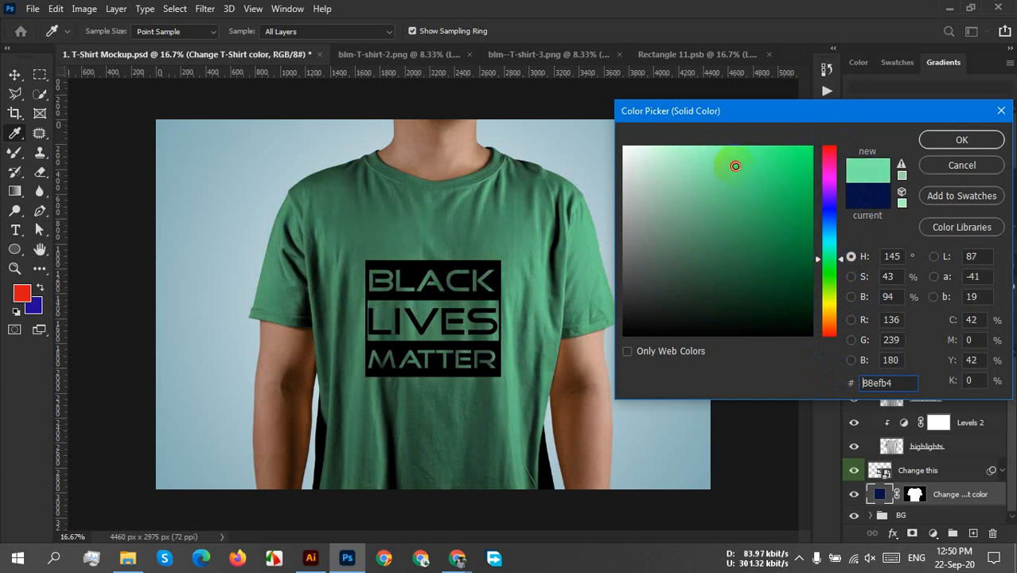
left_click_drag(735, 165, 777, 162)
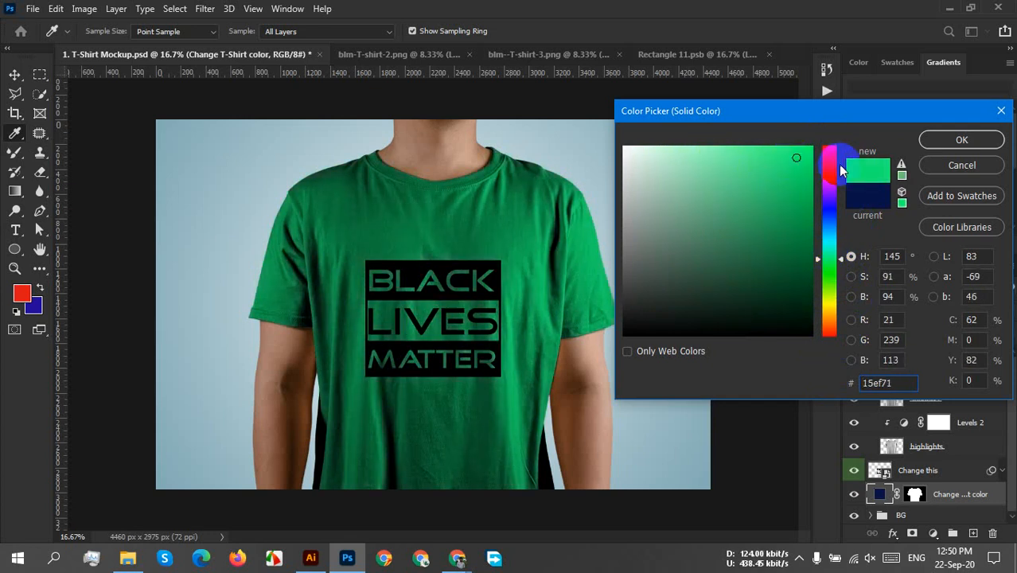
left_click_drag(841, 170, 822, 353)
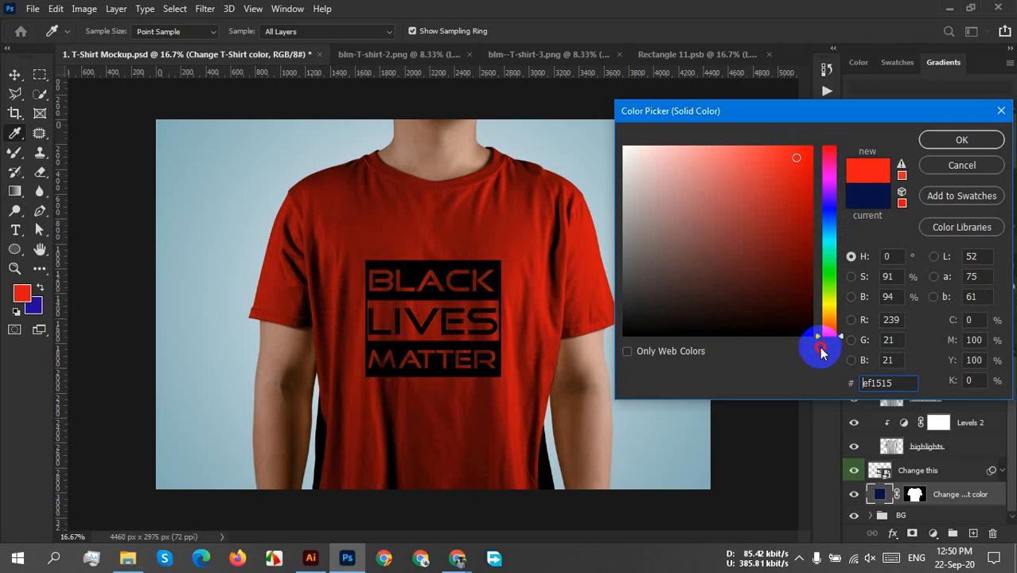
left_click_drag(822, 390, 867, 89)
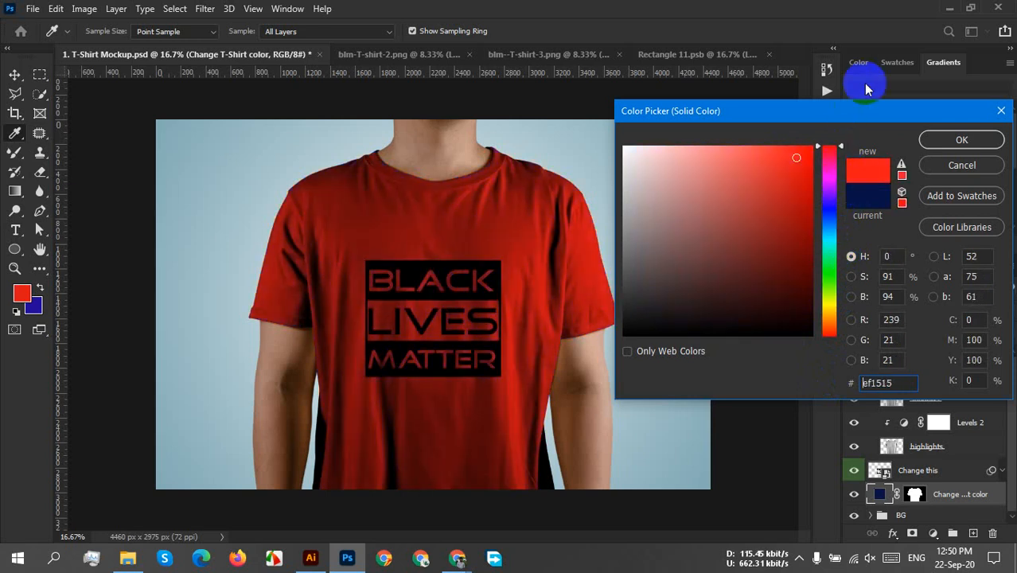
left_click(956, 169)
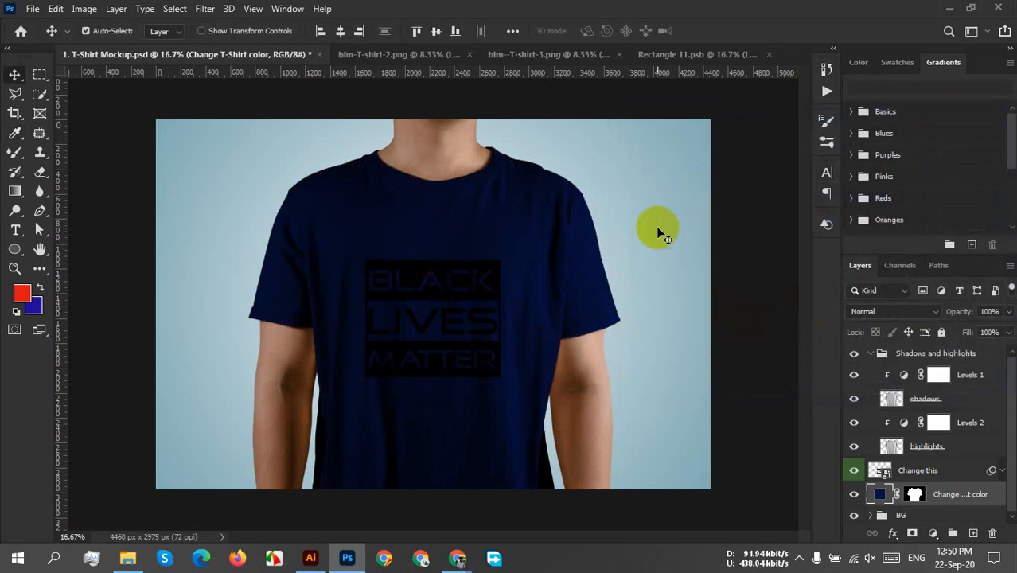
Paste the light grey blm--T-shirt-3.png artwork into the Rectangle 11.psb smart object, with Layer 3 hidden.
left_click(555, 54)
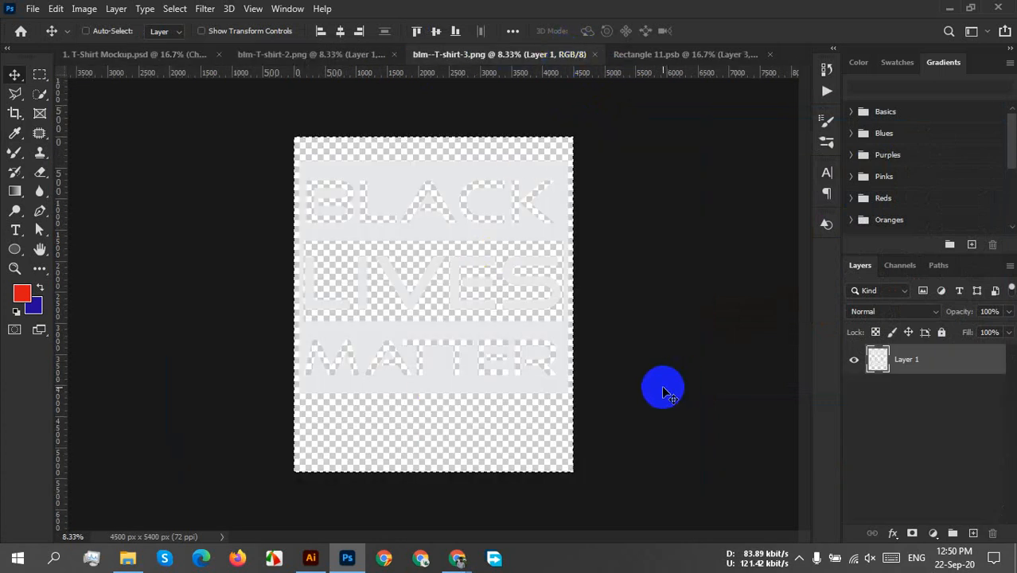
left_click(660, 55)
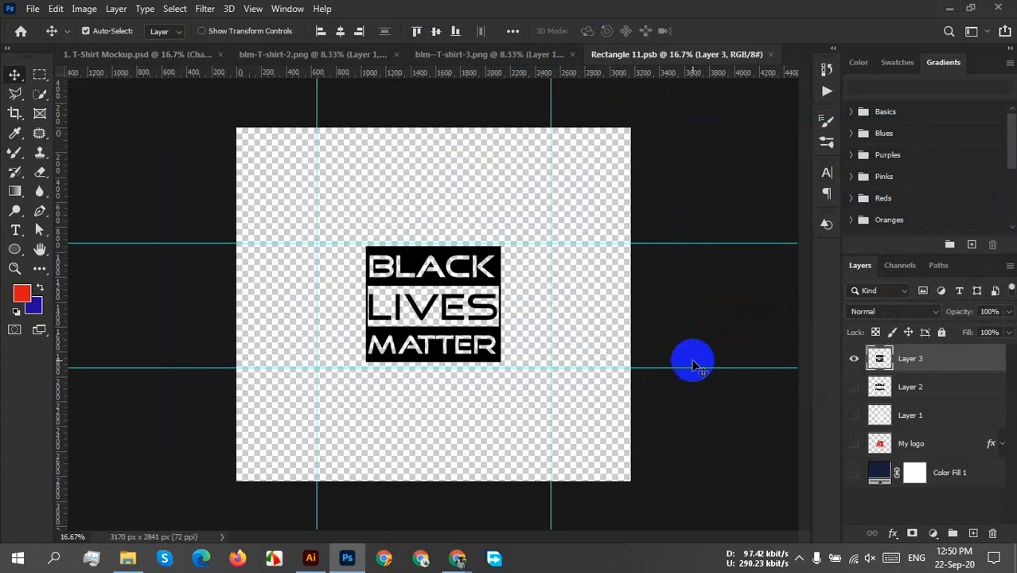
left_click(854, 358)
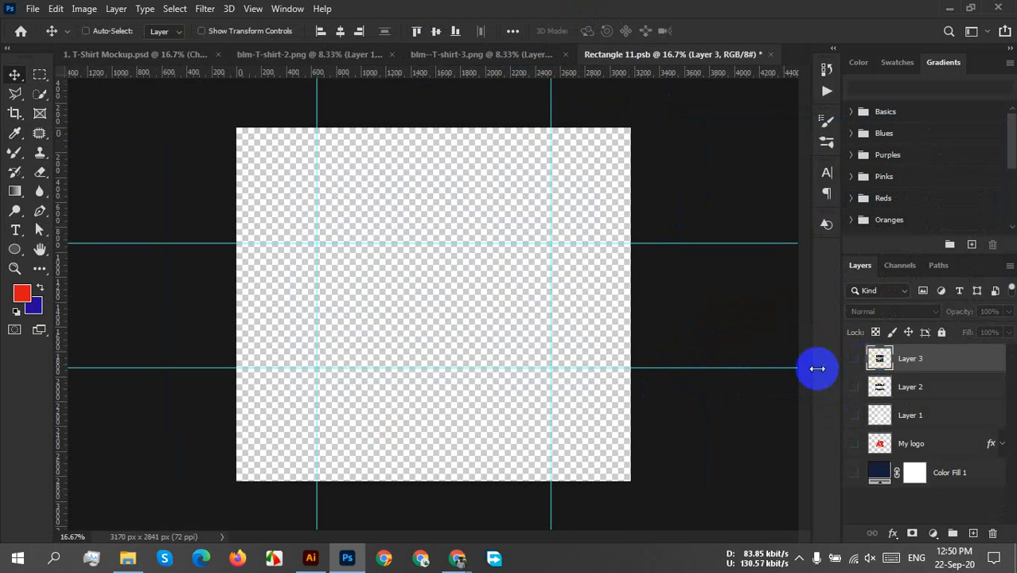
key("ctrl+v")
Scale the light grey artwork down to fit between the horizontal guides and centre it on the smart object's canvas.
key("ctrl+t")
left_click_drag(238, 130, 593, 507)
left_click_drag(687, 508, 421, 278)
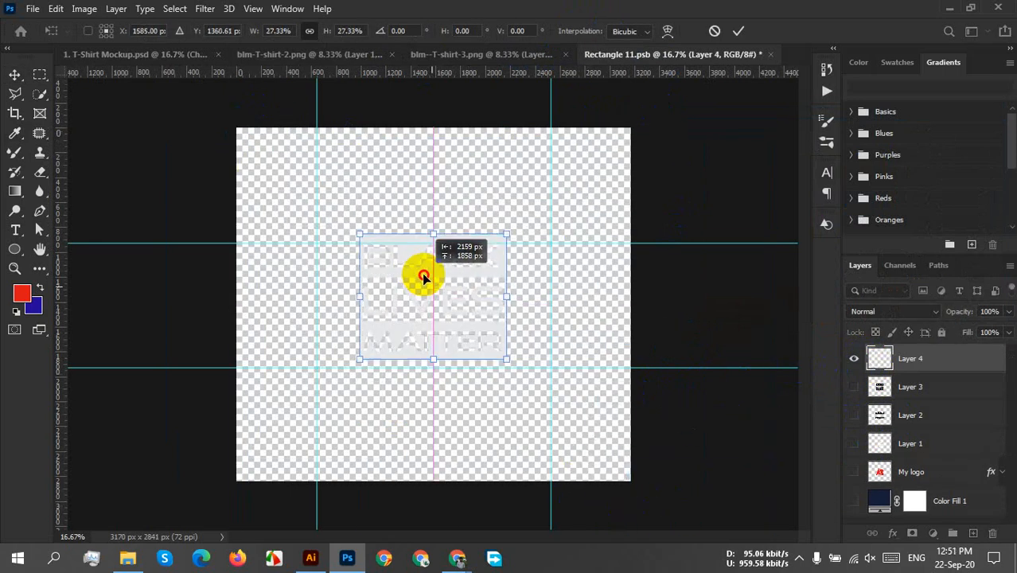
left_click_drag(509, 239, 494, 252)
left_click_drag(452, 325, 457, 317)
left_click(739, 31)
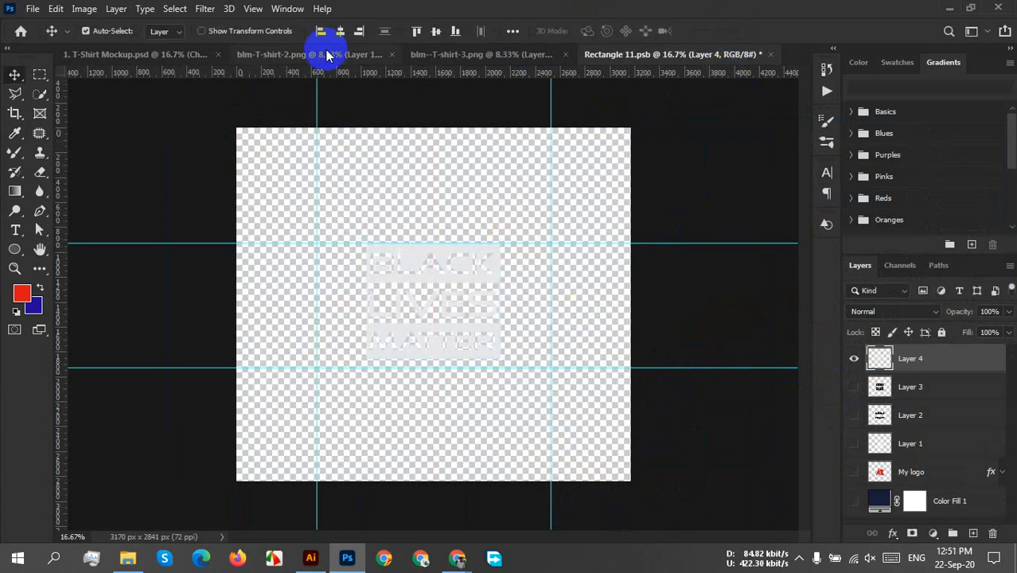
left_click(444, 33)
Save the smart object with the light grey artwork and return to the T-shirt mockup document.
key("ctrl+s")
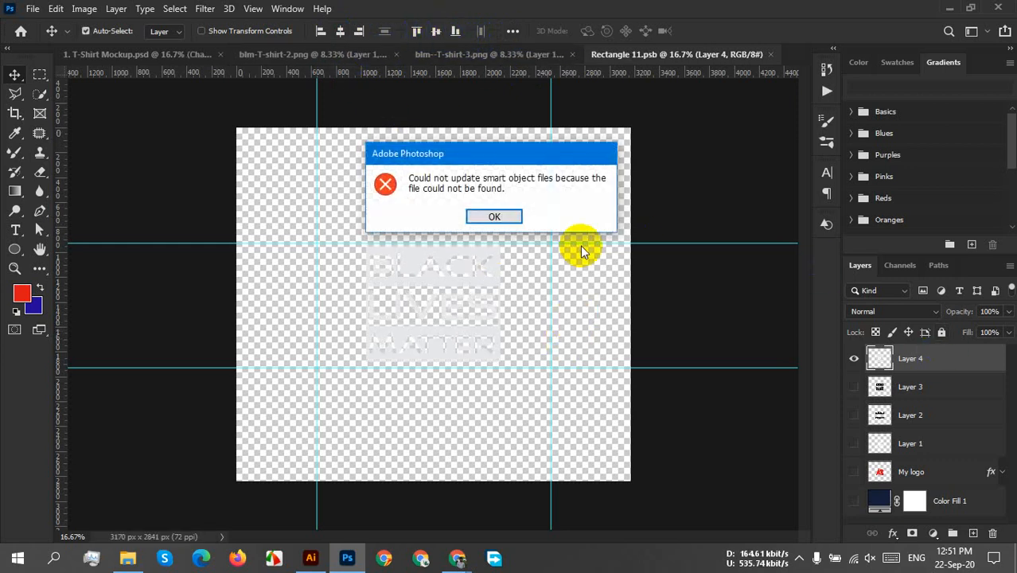
left_click(494, 216)
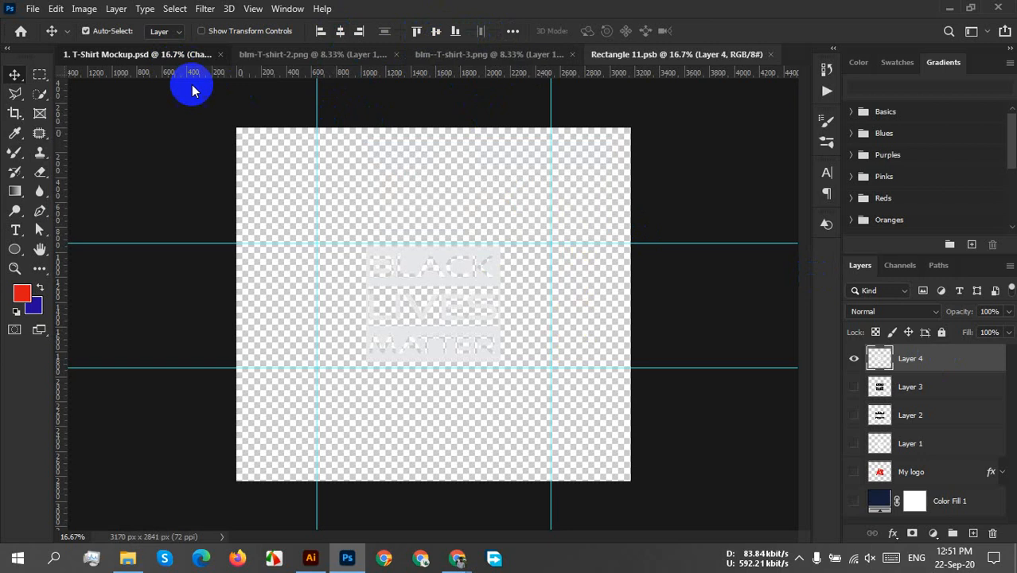
left_click(159, 54)
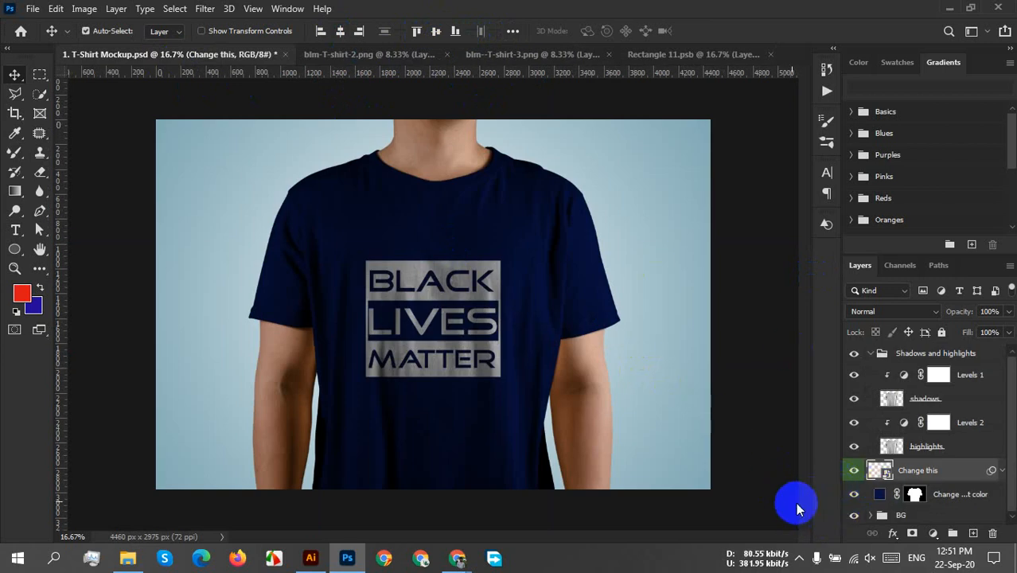
Set the mockup's T-shirt colour fill to the dark blue-grey 39404c.
double_click(879, 494)
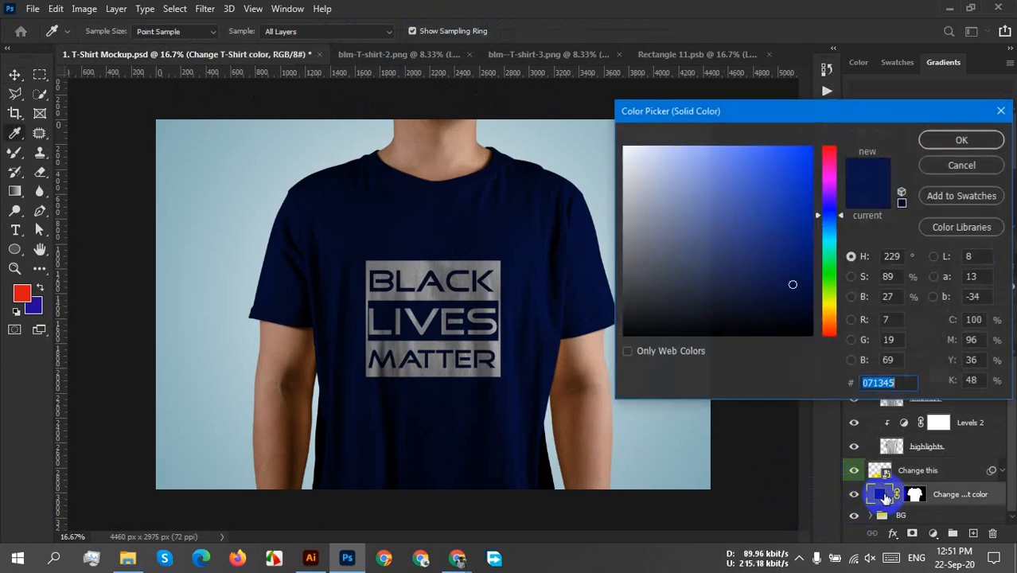
left_click(803, 305)
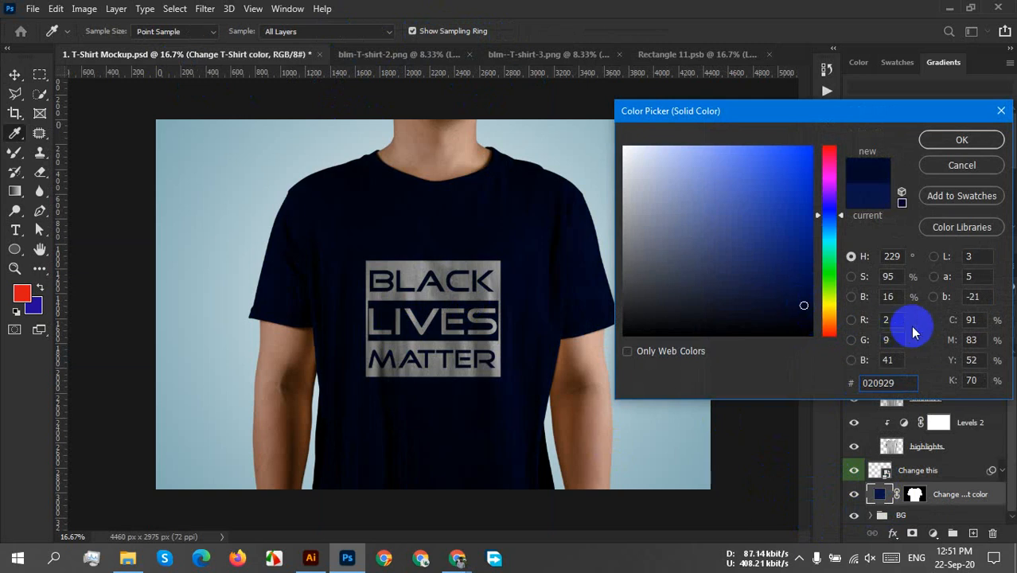
left_click(829, 325)
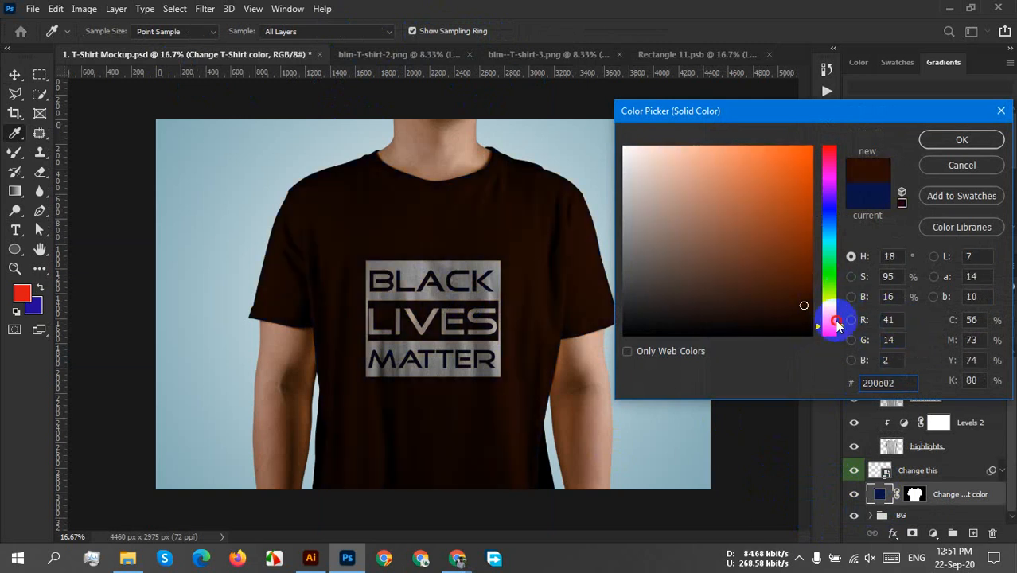
mouse_move(836, 325)
left_mouse_down()
mouse_move(835, 335)
mouse_move(840, 240)
mouse_move(829, 134)
mouse_move(831, 379)
mouse_move(831, 221)
mouse_move(794, 216)
mouse_move(785, 170)
mouse_move(674, 223)
mouse_move(669, 279)
left_mouse_up()
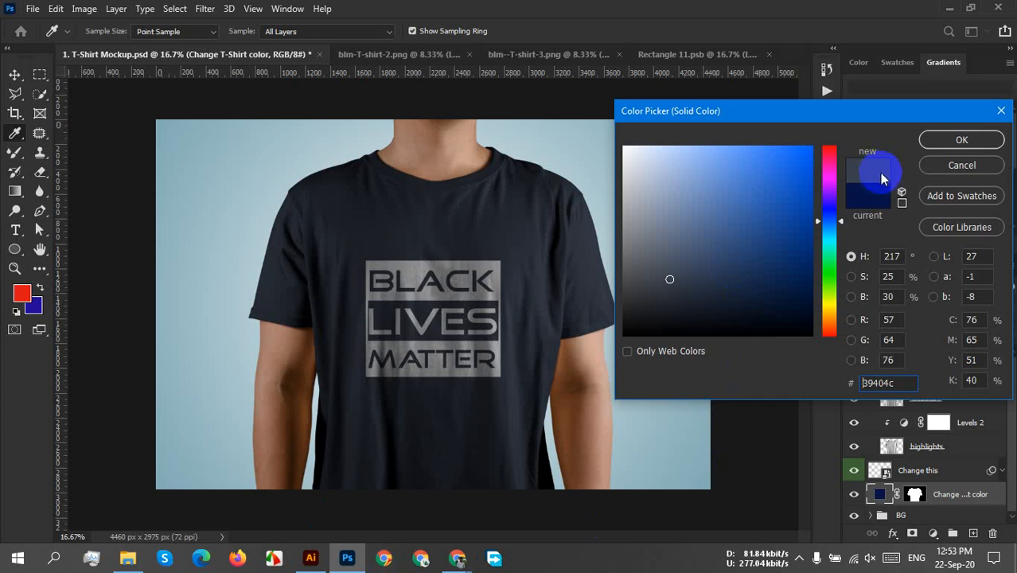
left_click(961, 139)
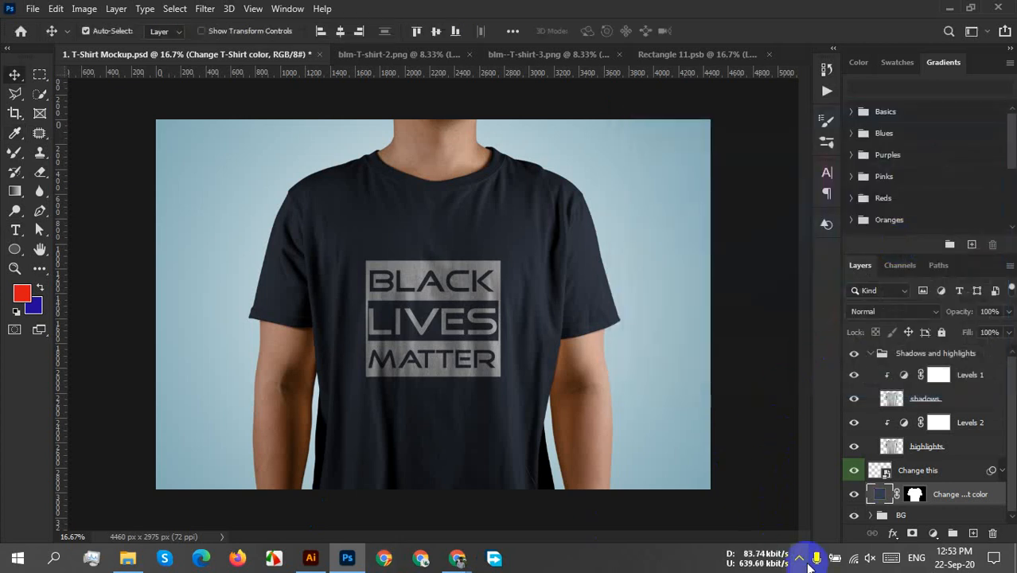
left_click(800, 557)
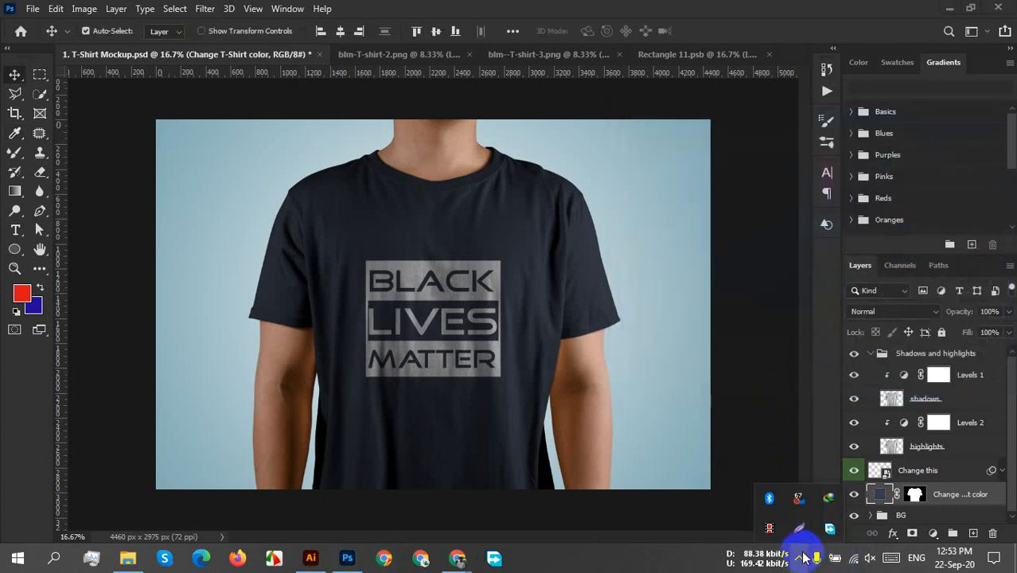